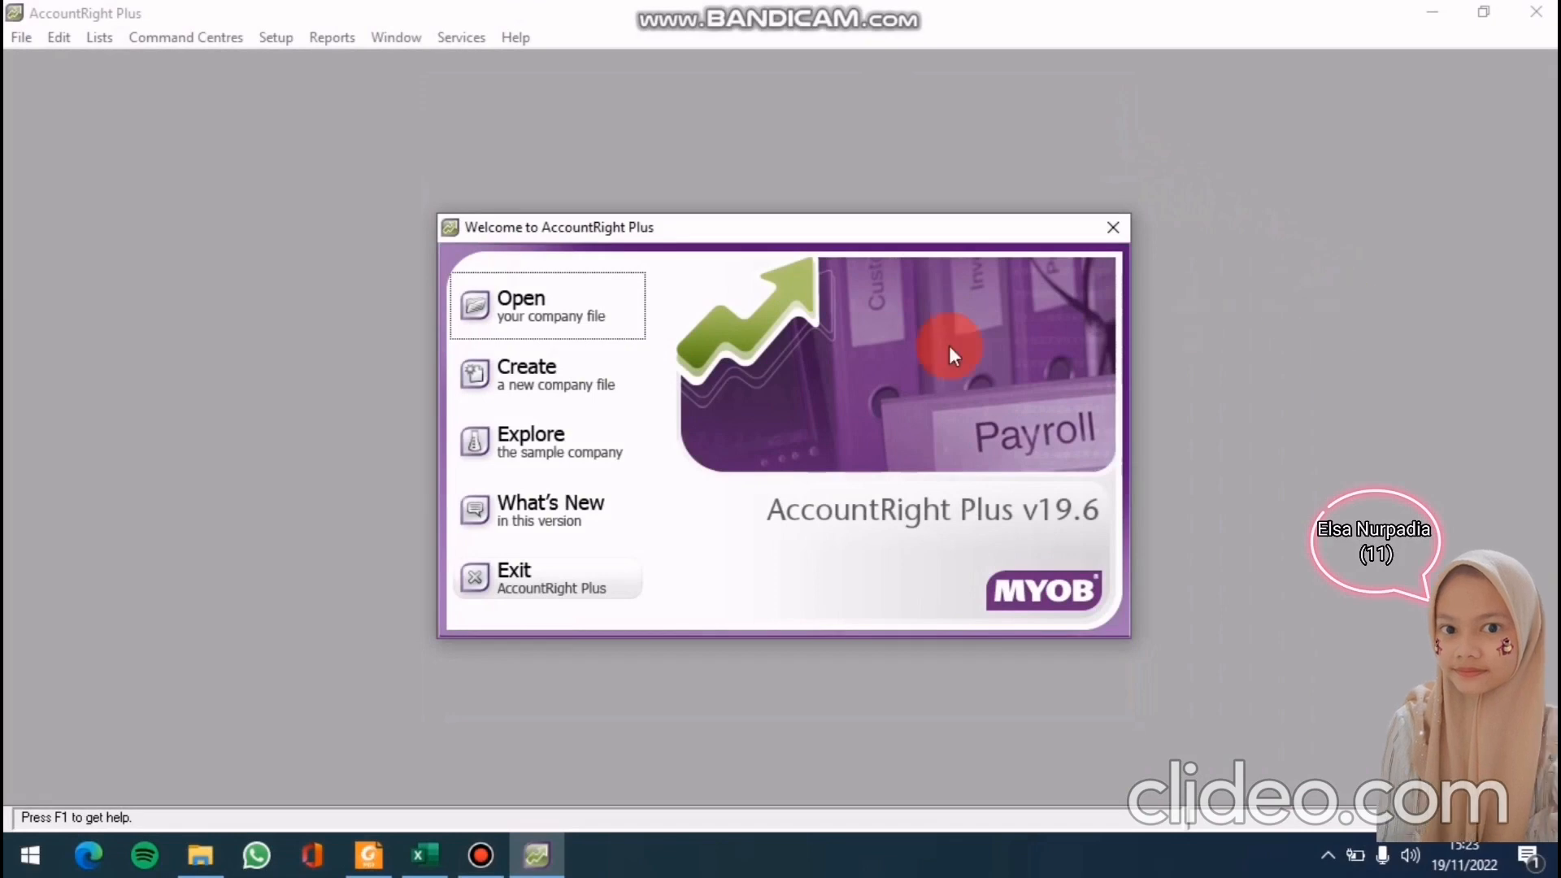
Start a new company file and advance past the assistant's Introduction page
left_click(561, 377)
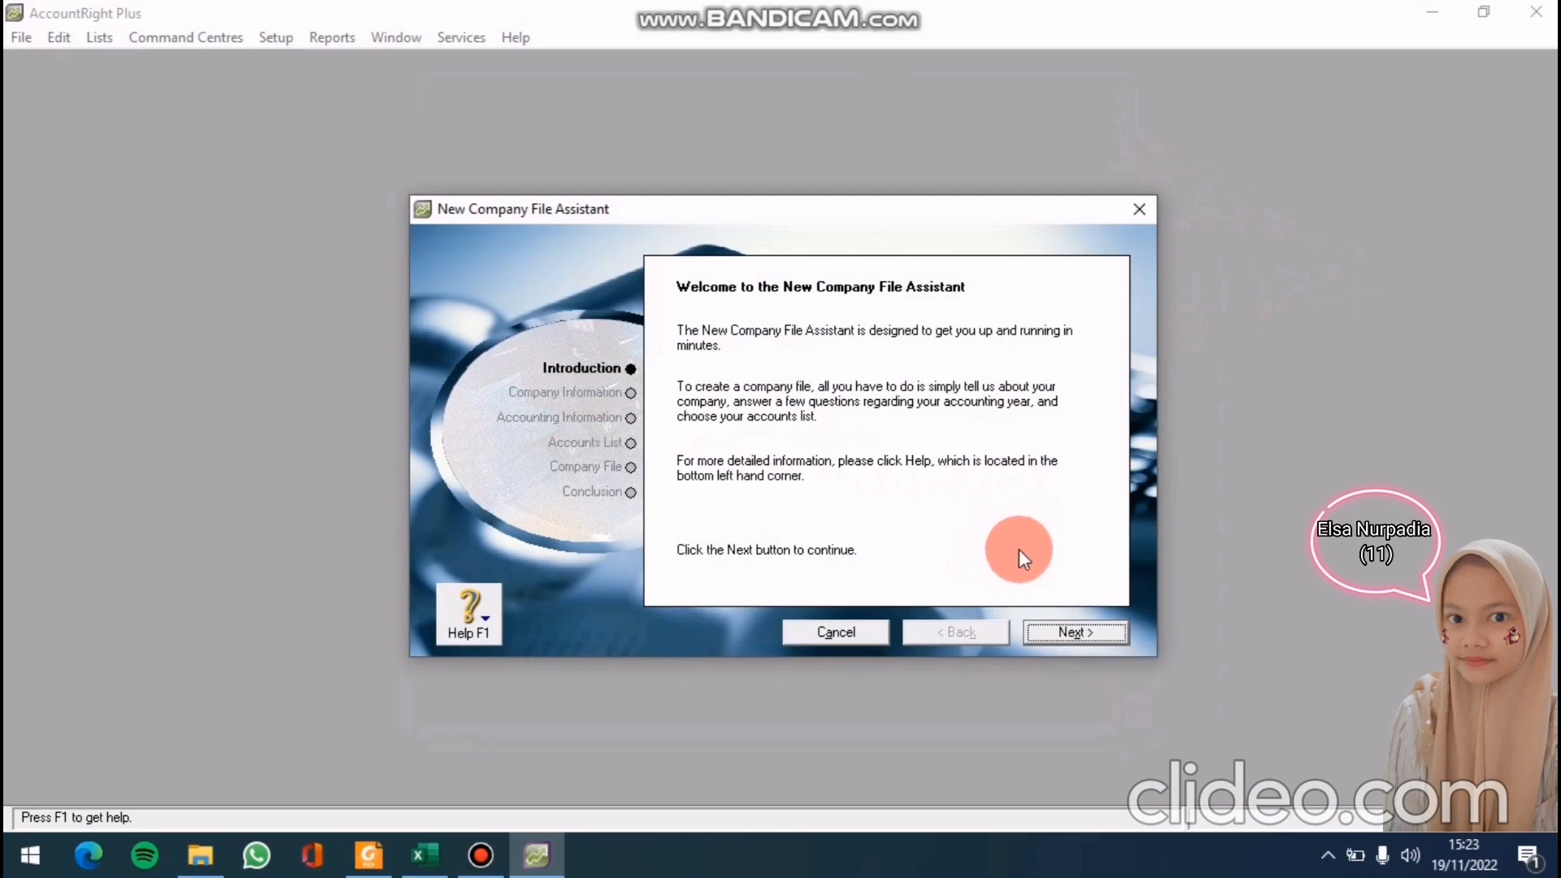
left_click(1090, 642)
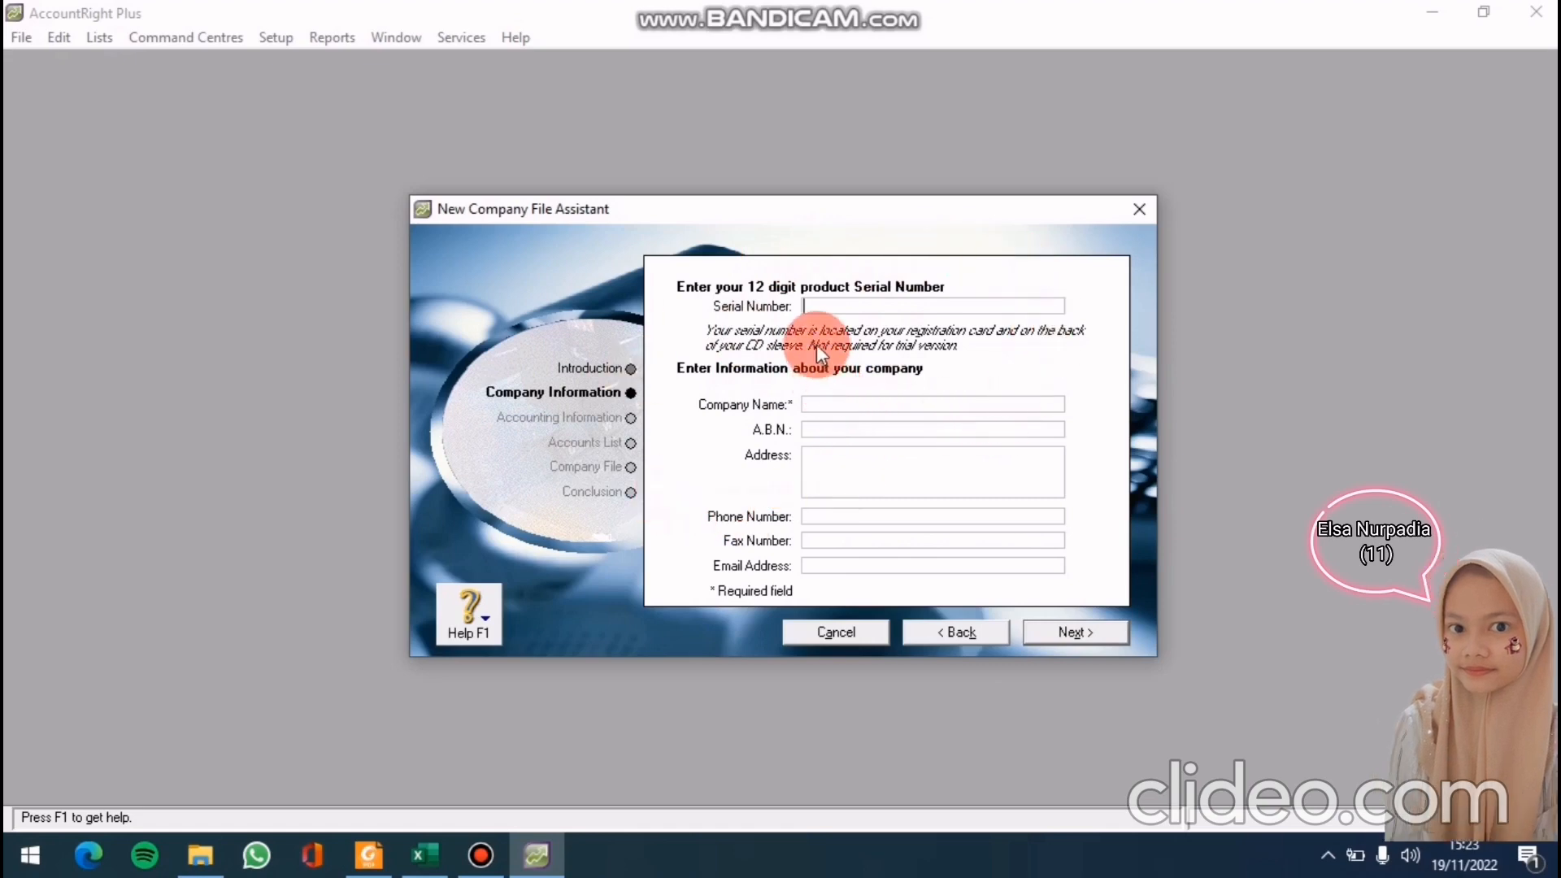
Enter company name CV PUTRA LAUNDRY, its street address and phone number, then continue
left_click(836, 405)
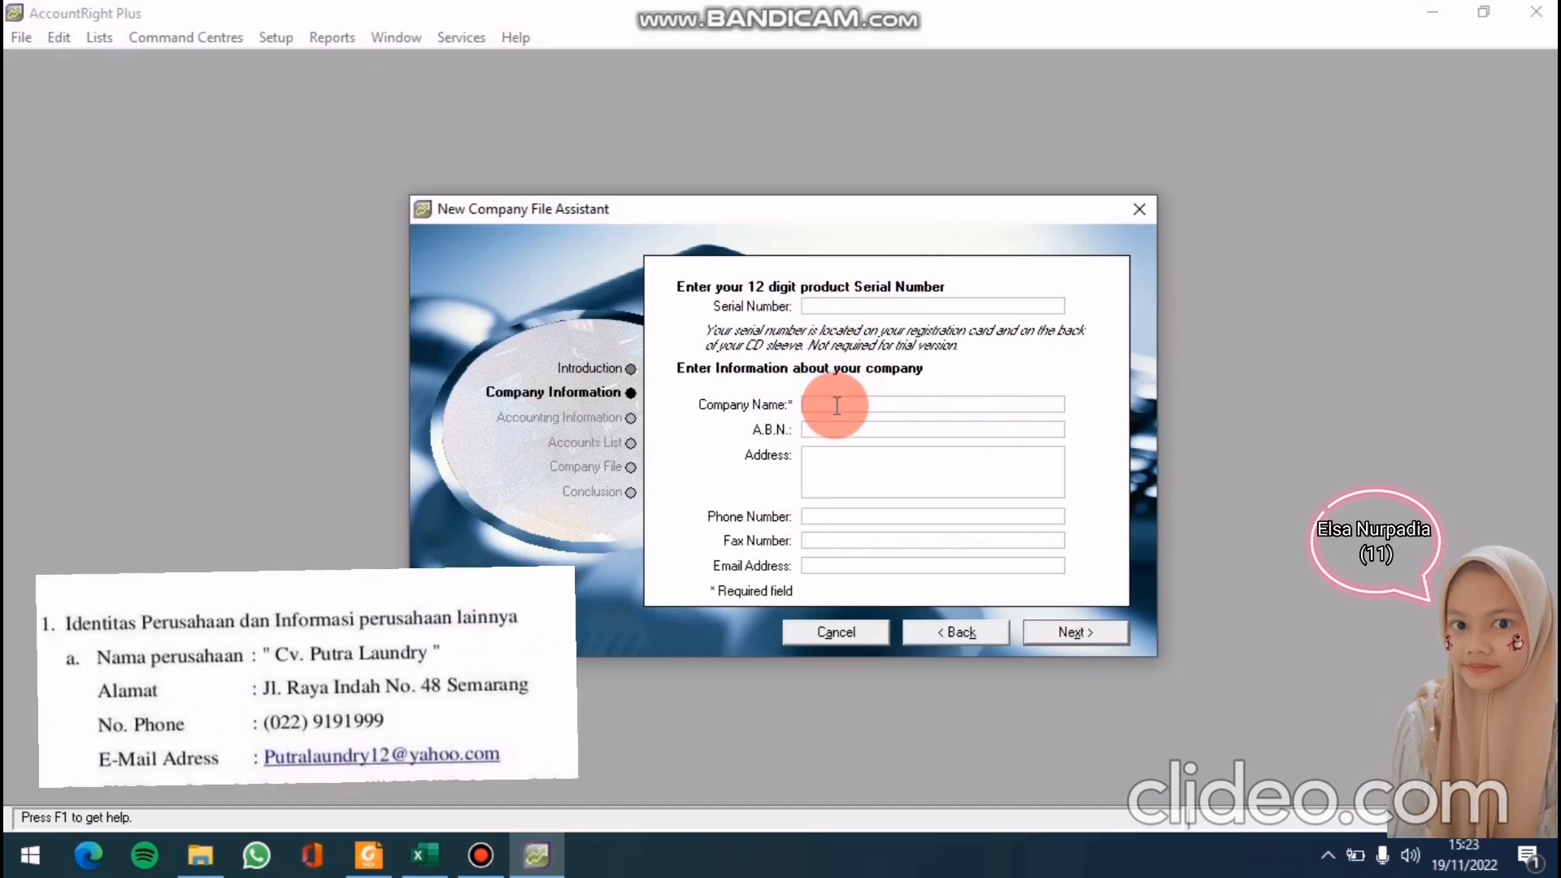
type("CV PU")
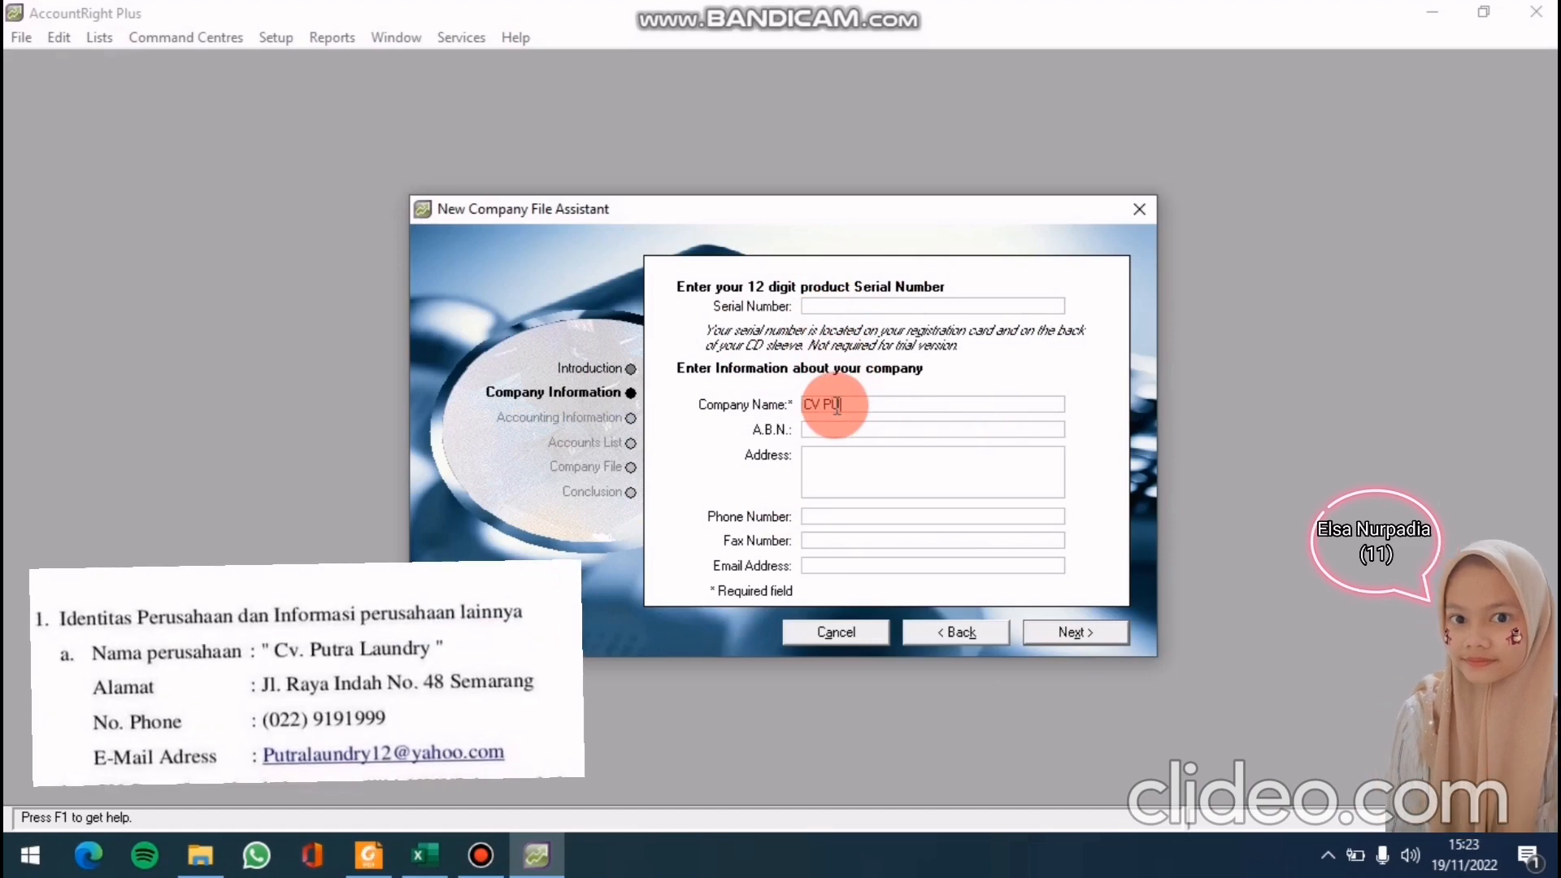
type("TRA LAUNDRY")
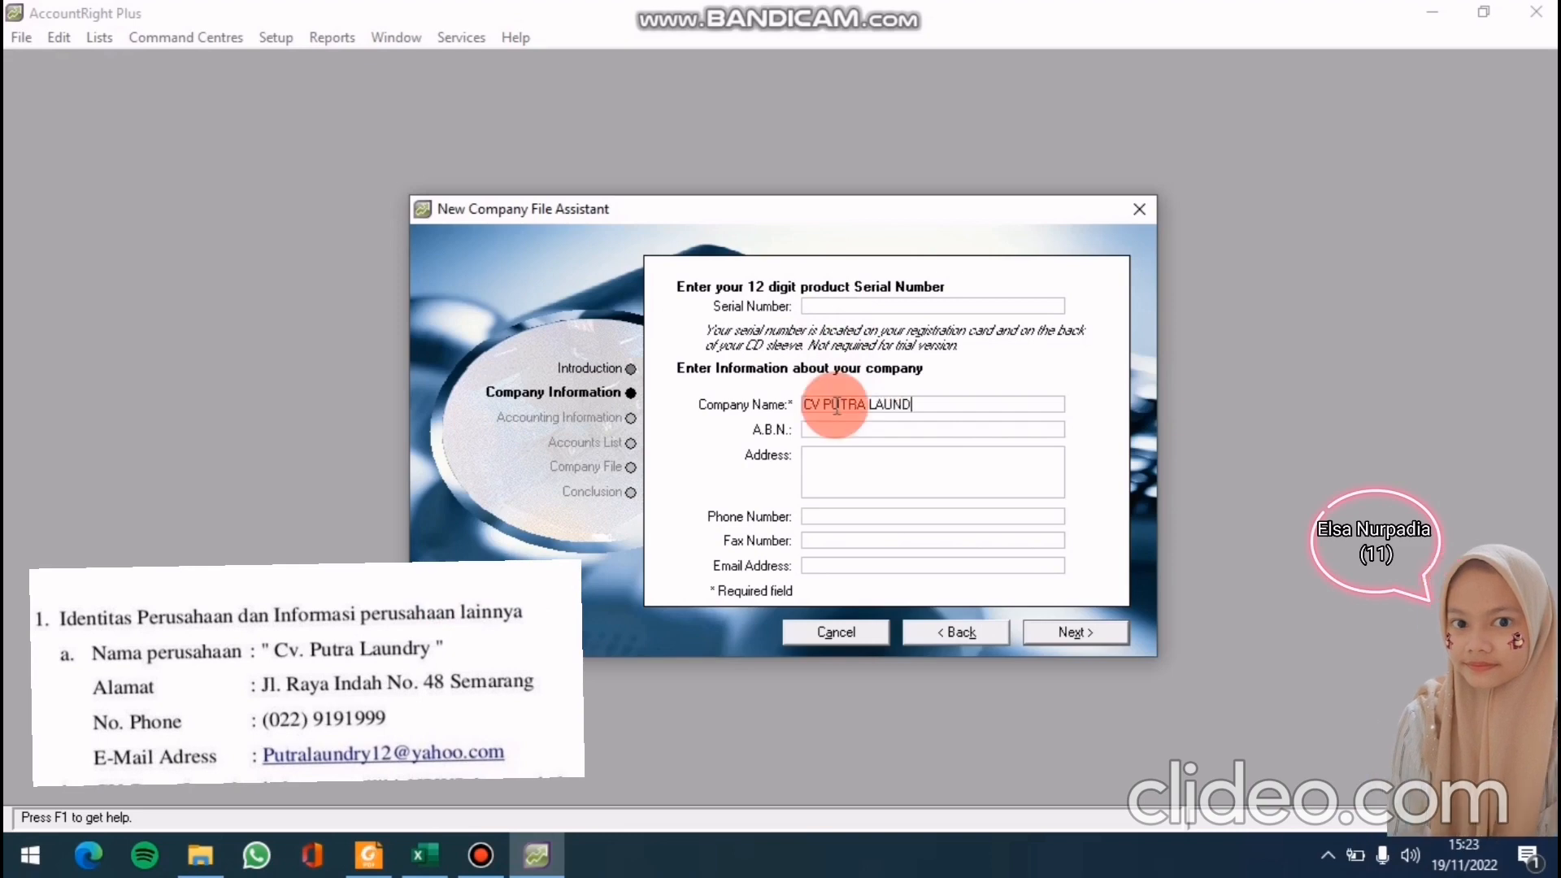
left_click(837, 461)
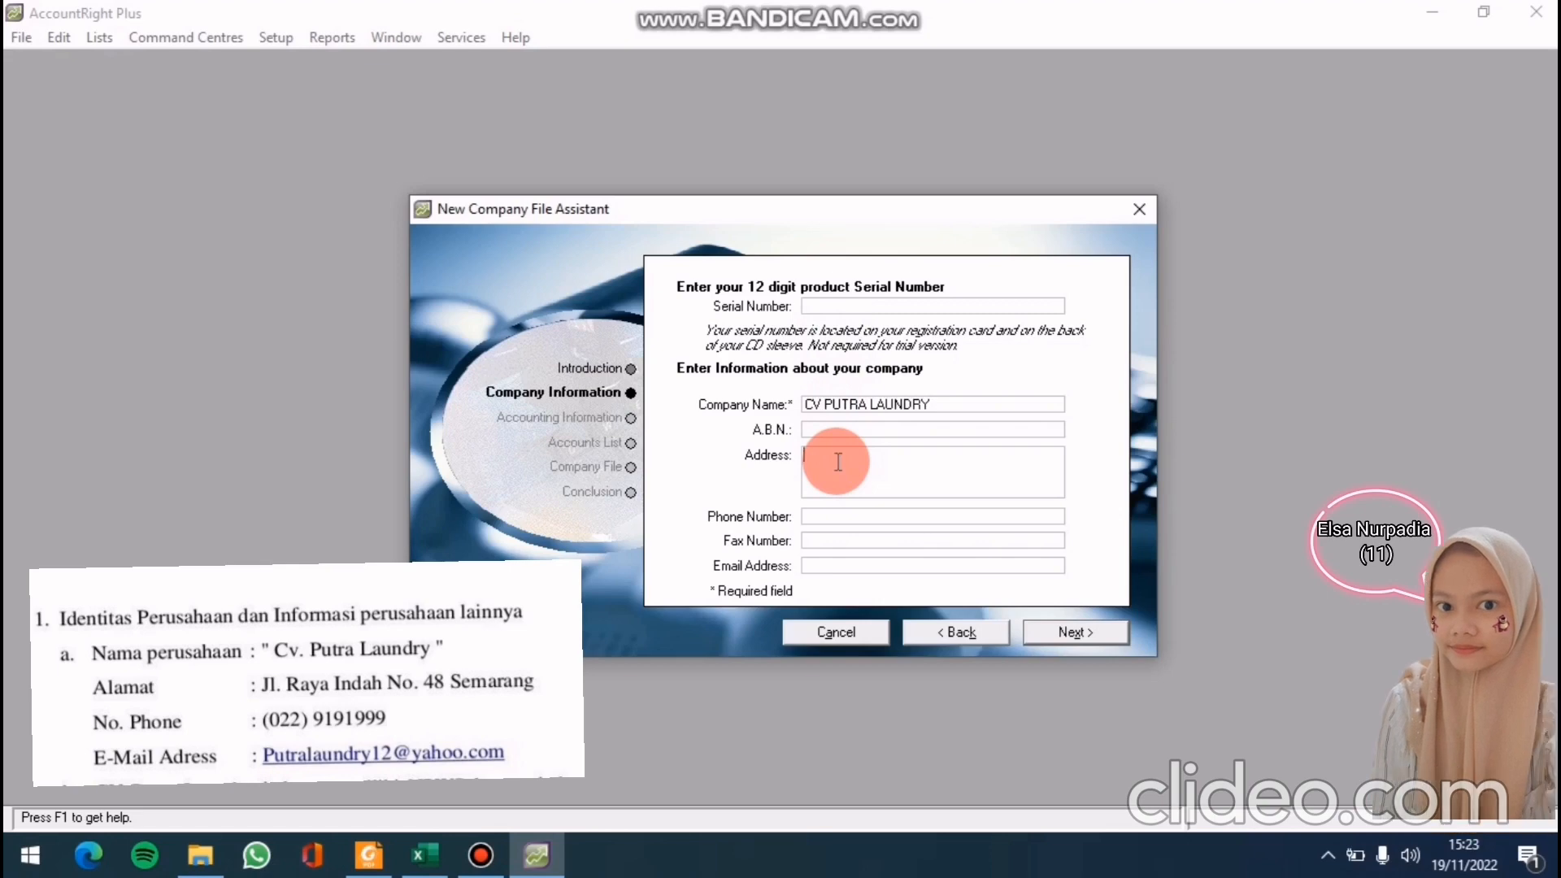
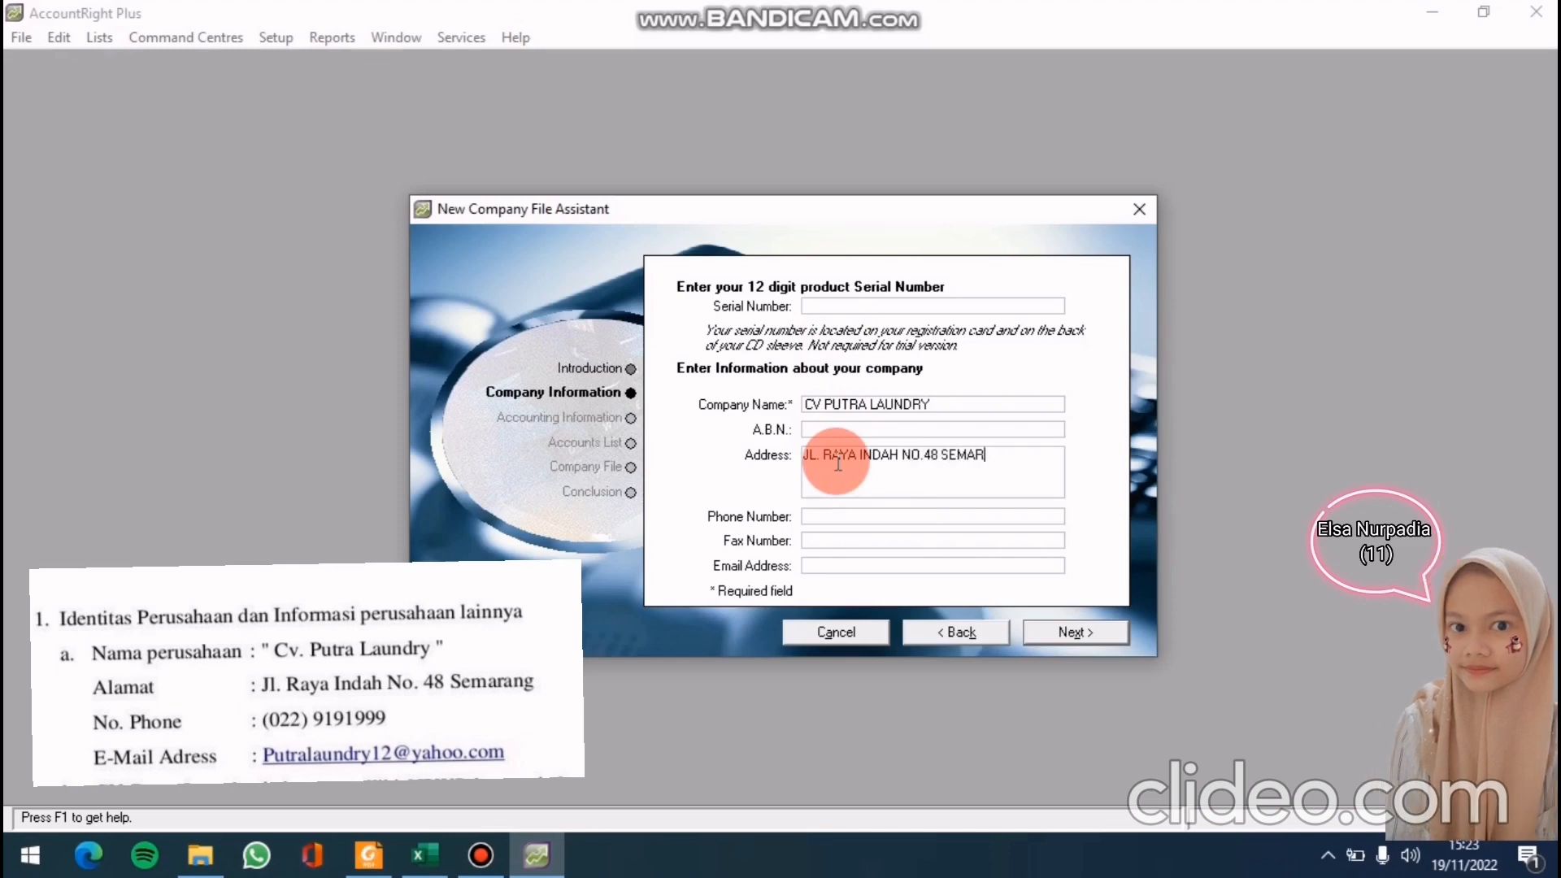
left_click(836, 512)
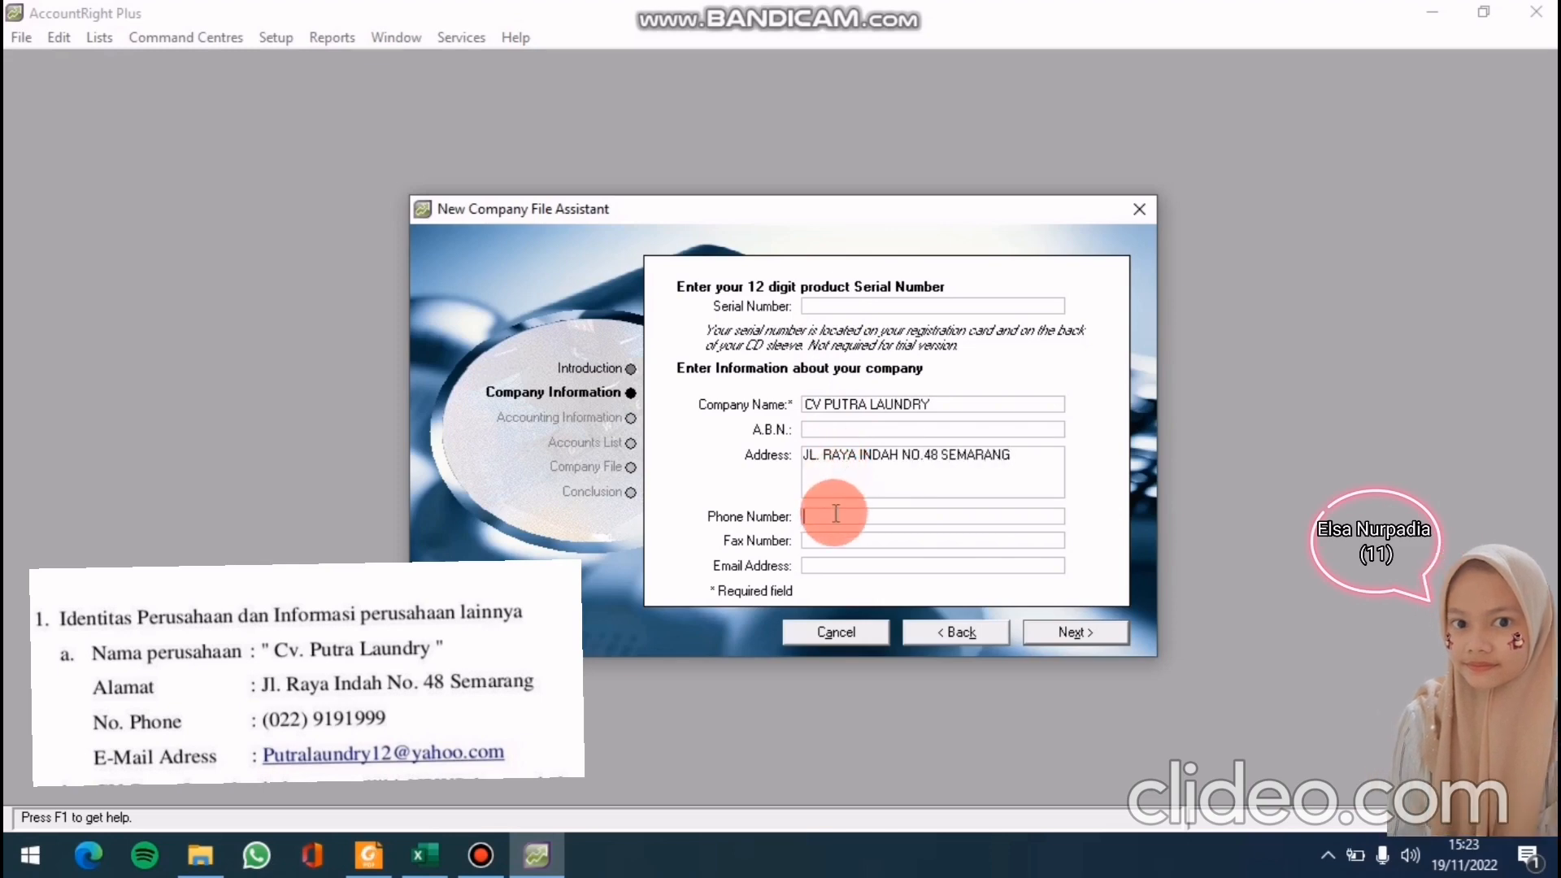
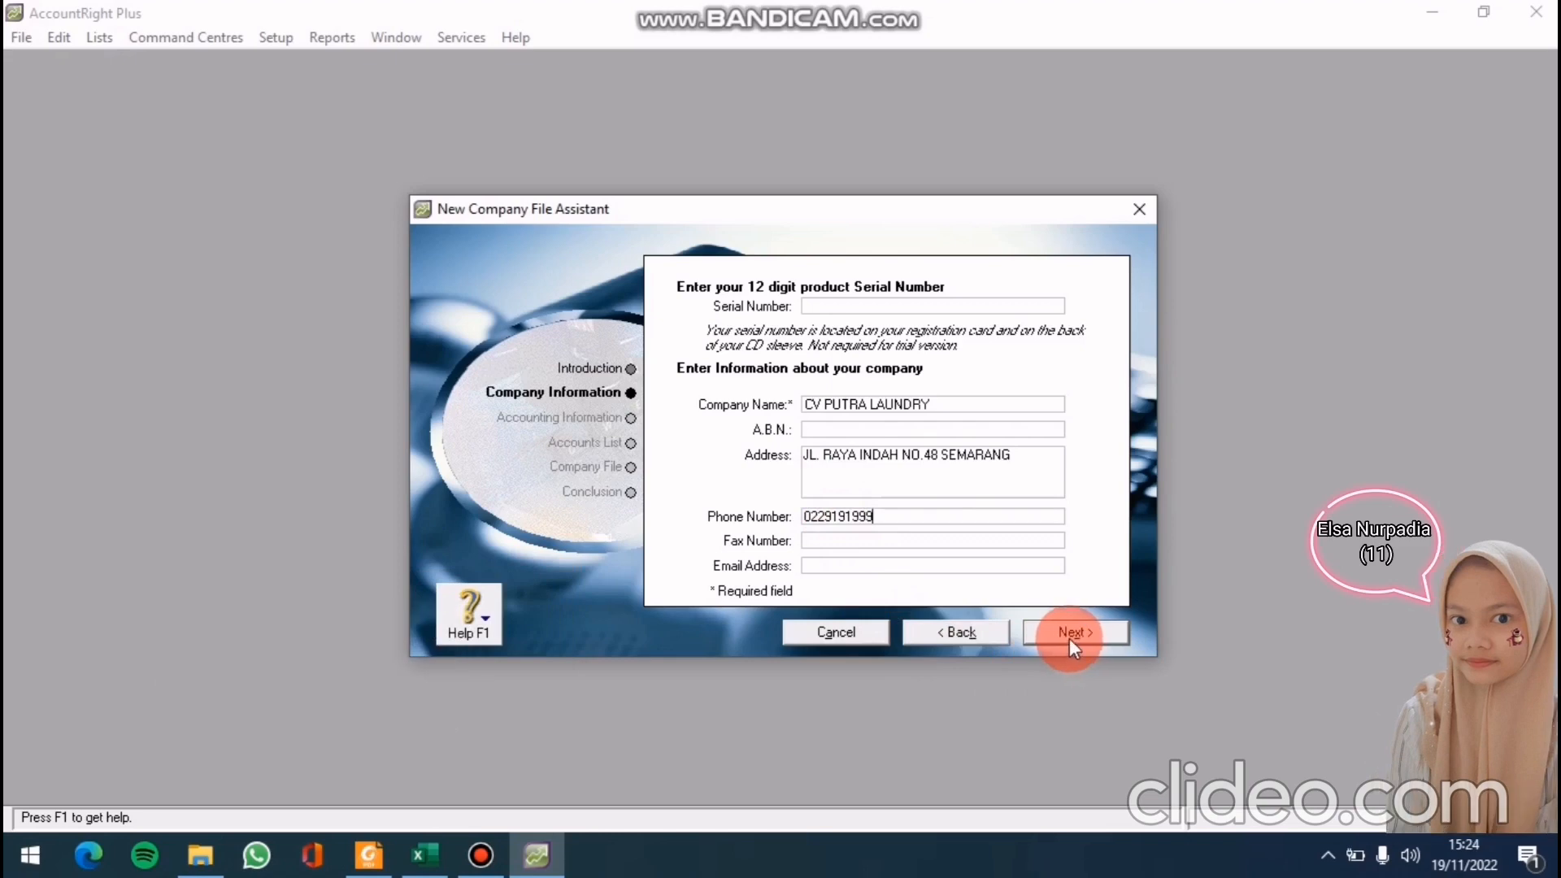
left_click(1071, 637)
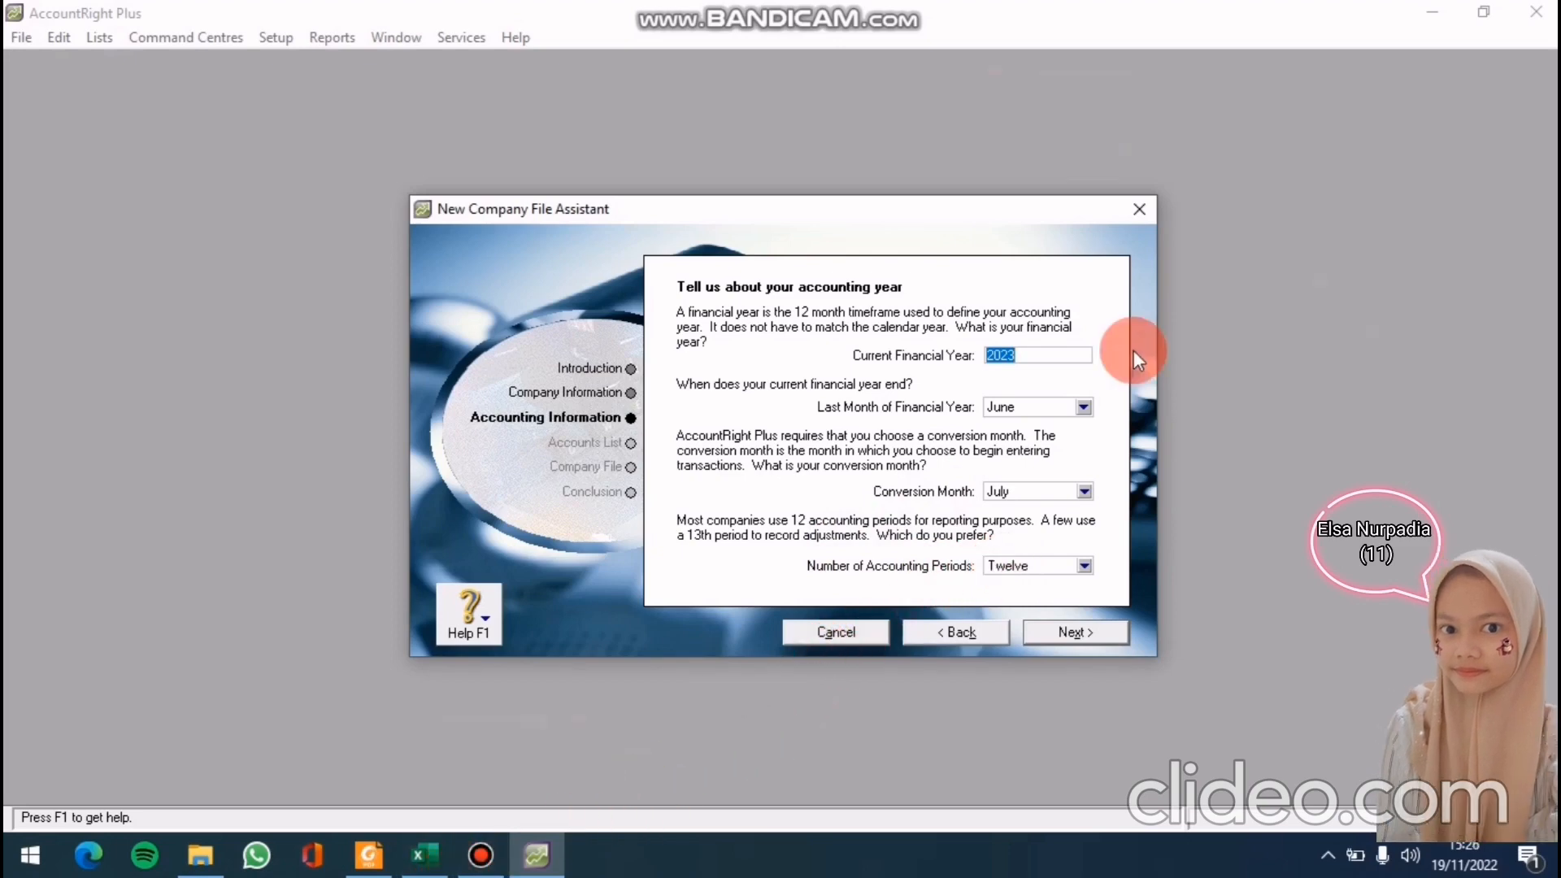
Set financial year 2011 ending December, conversion month January, and Thirteen accounting periods
type("2011")
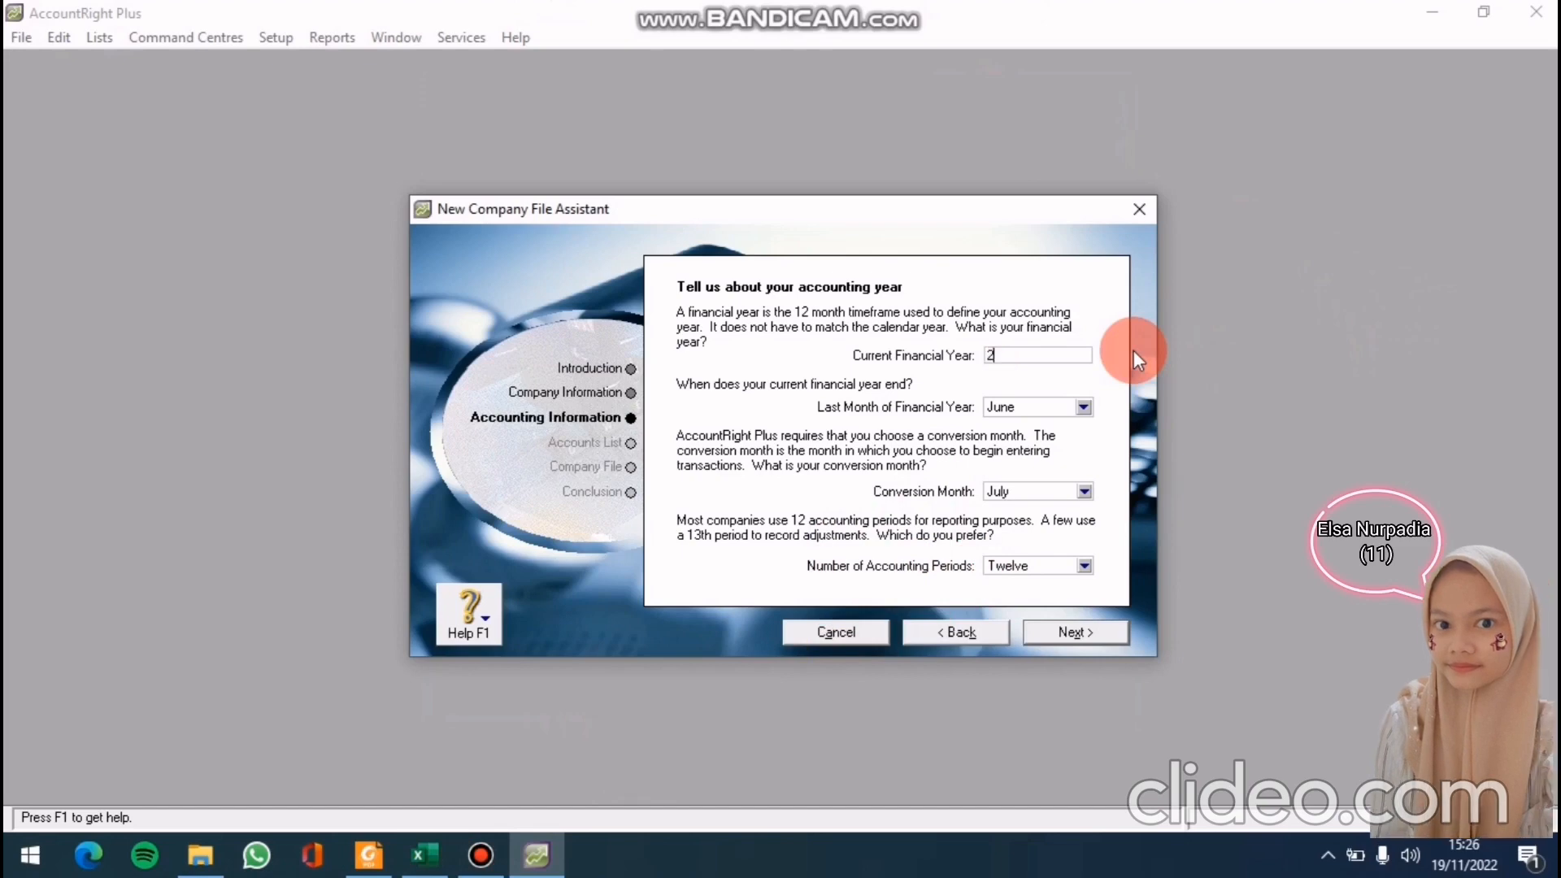
left_click(1081, 407)
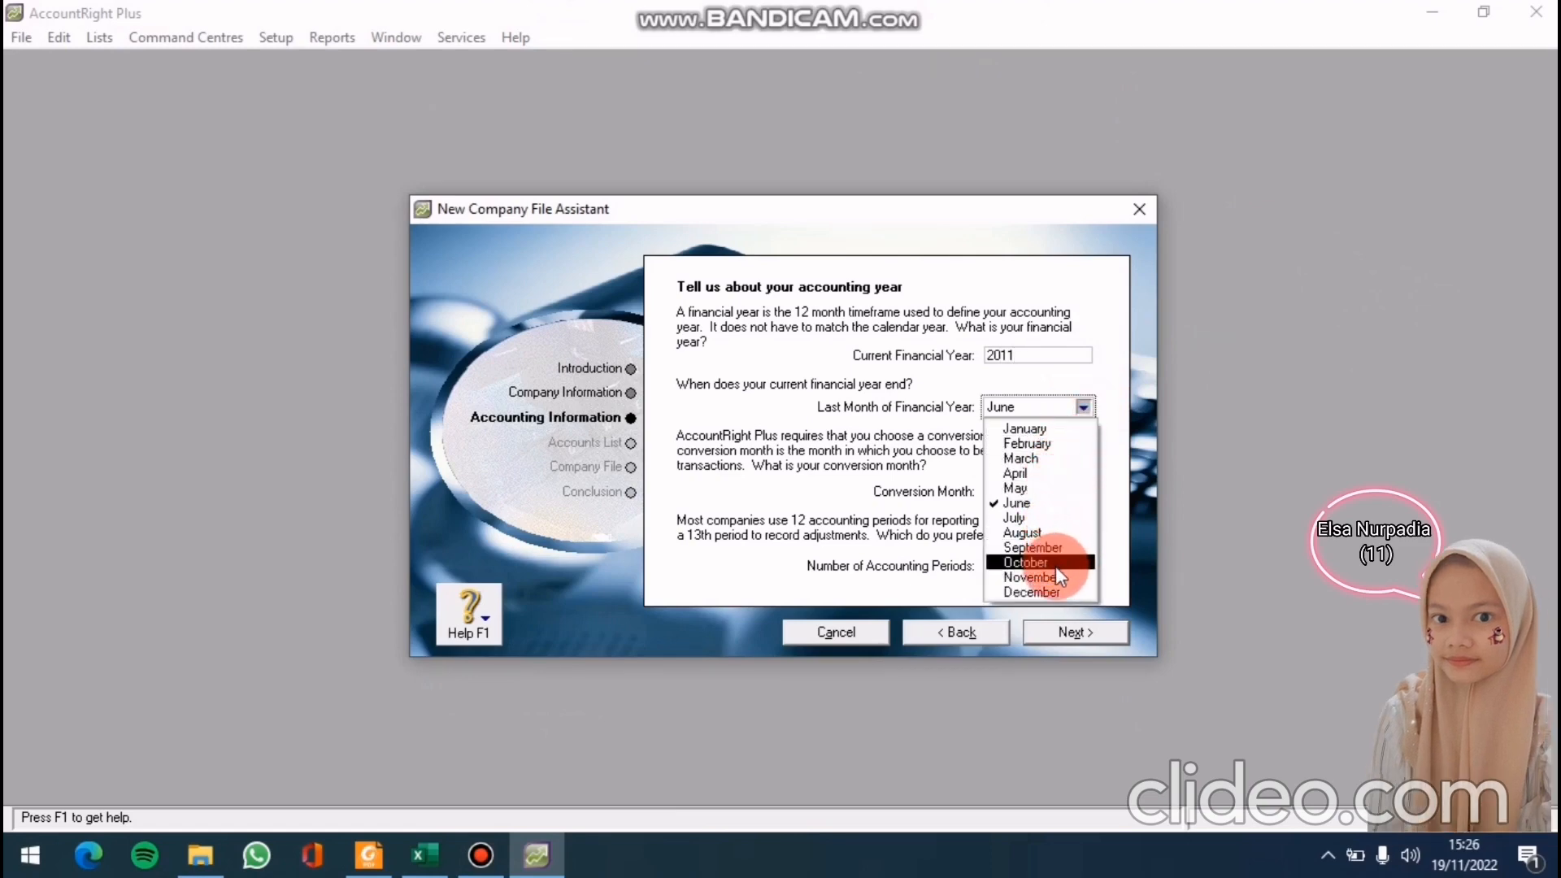
left_click(1056, 591)
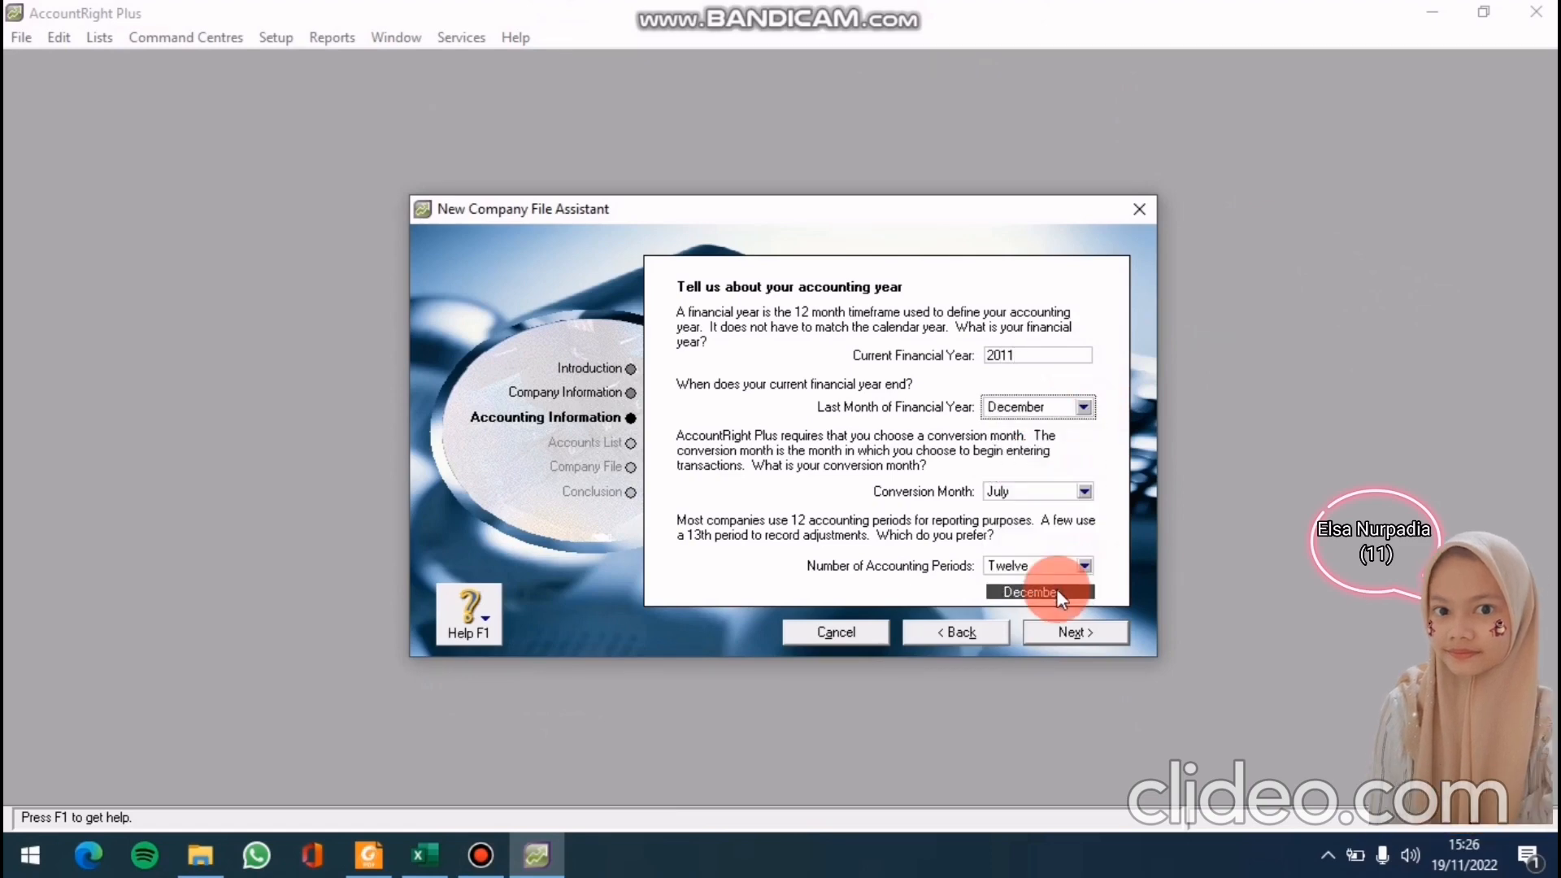
left_click(1080, 495)
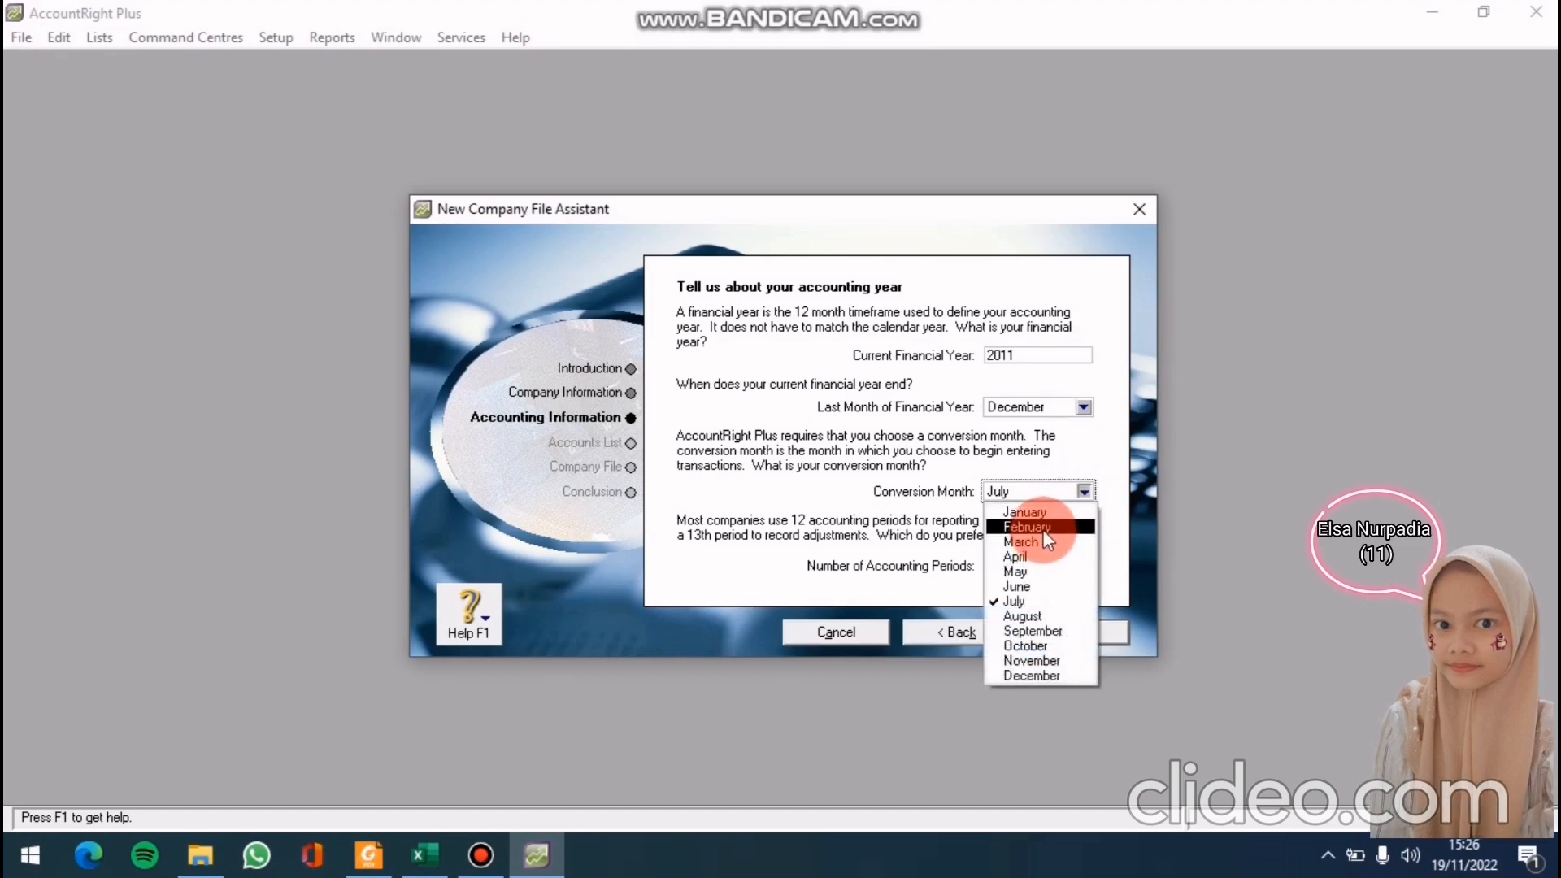
left_click(1042, 516)
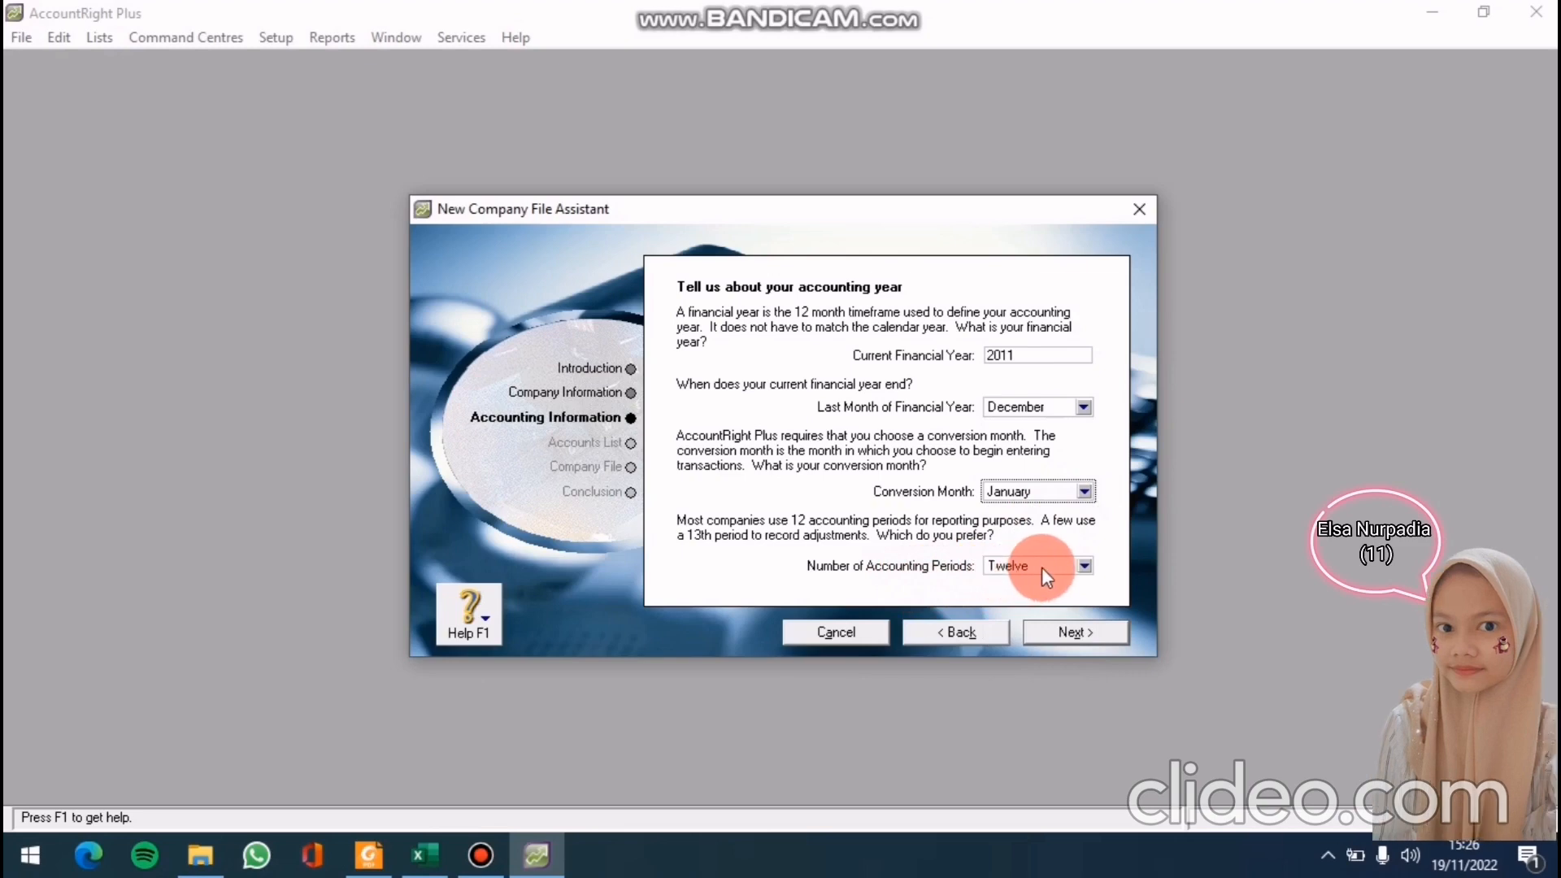
left_click(1085, 570)
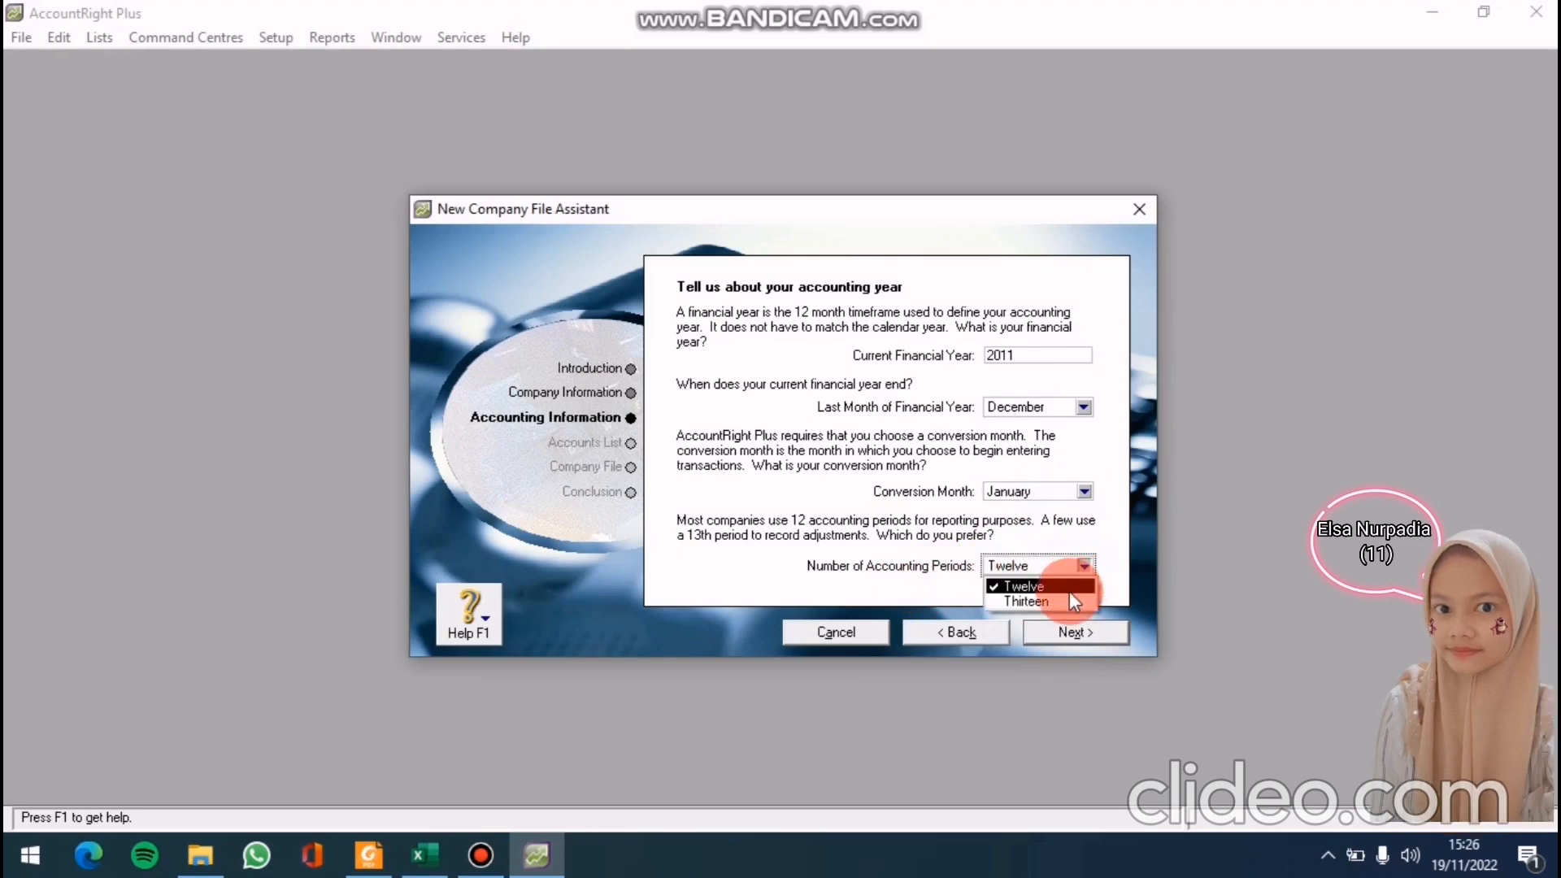
left_click(1067, 602)
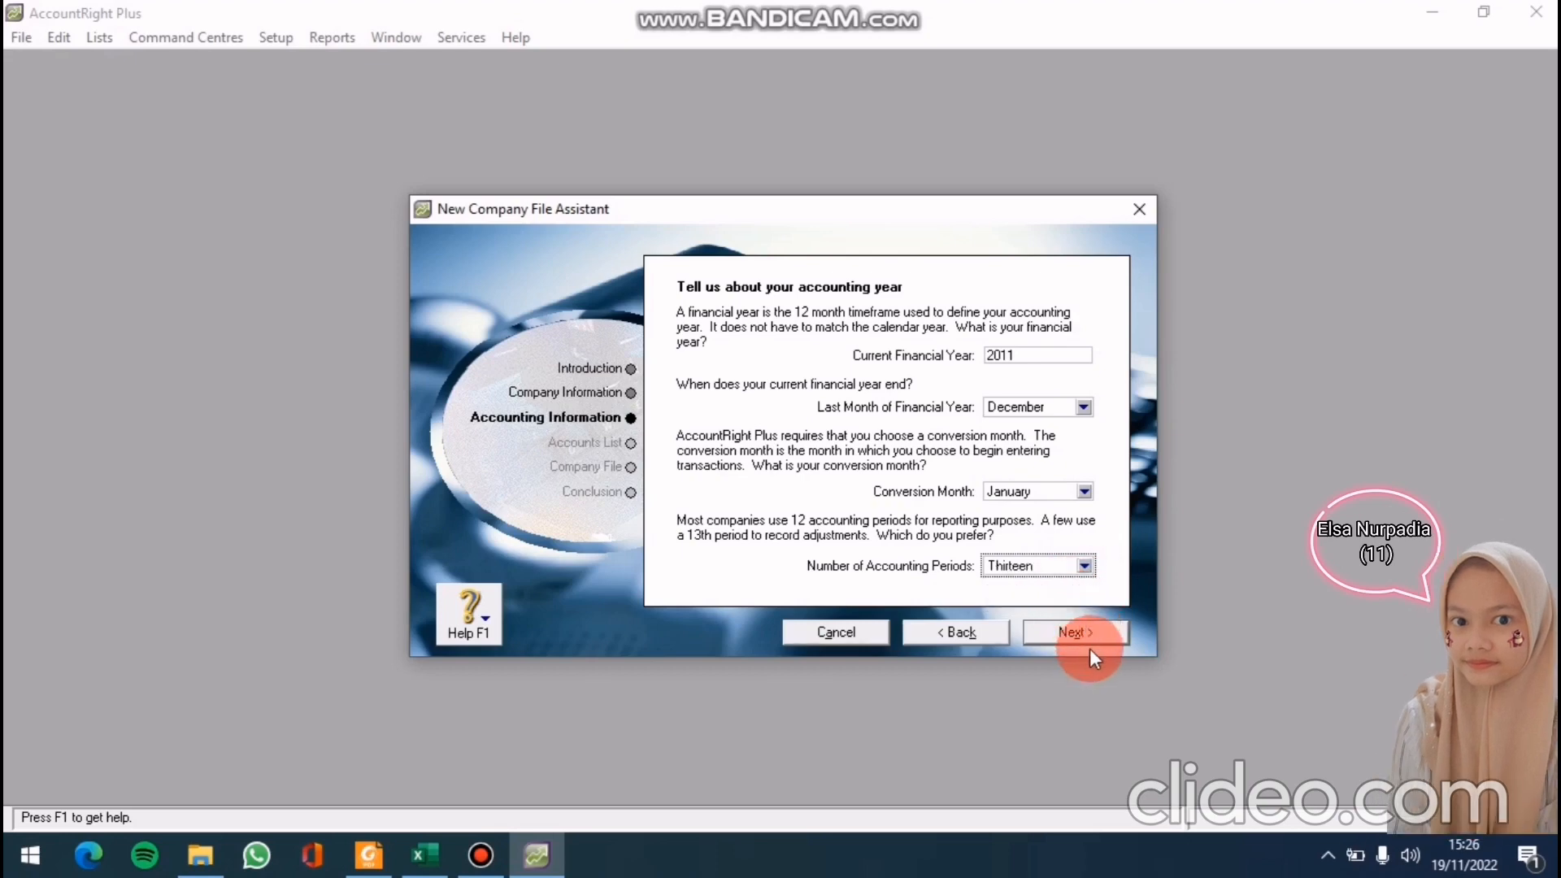
left_click(1082, 641)
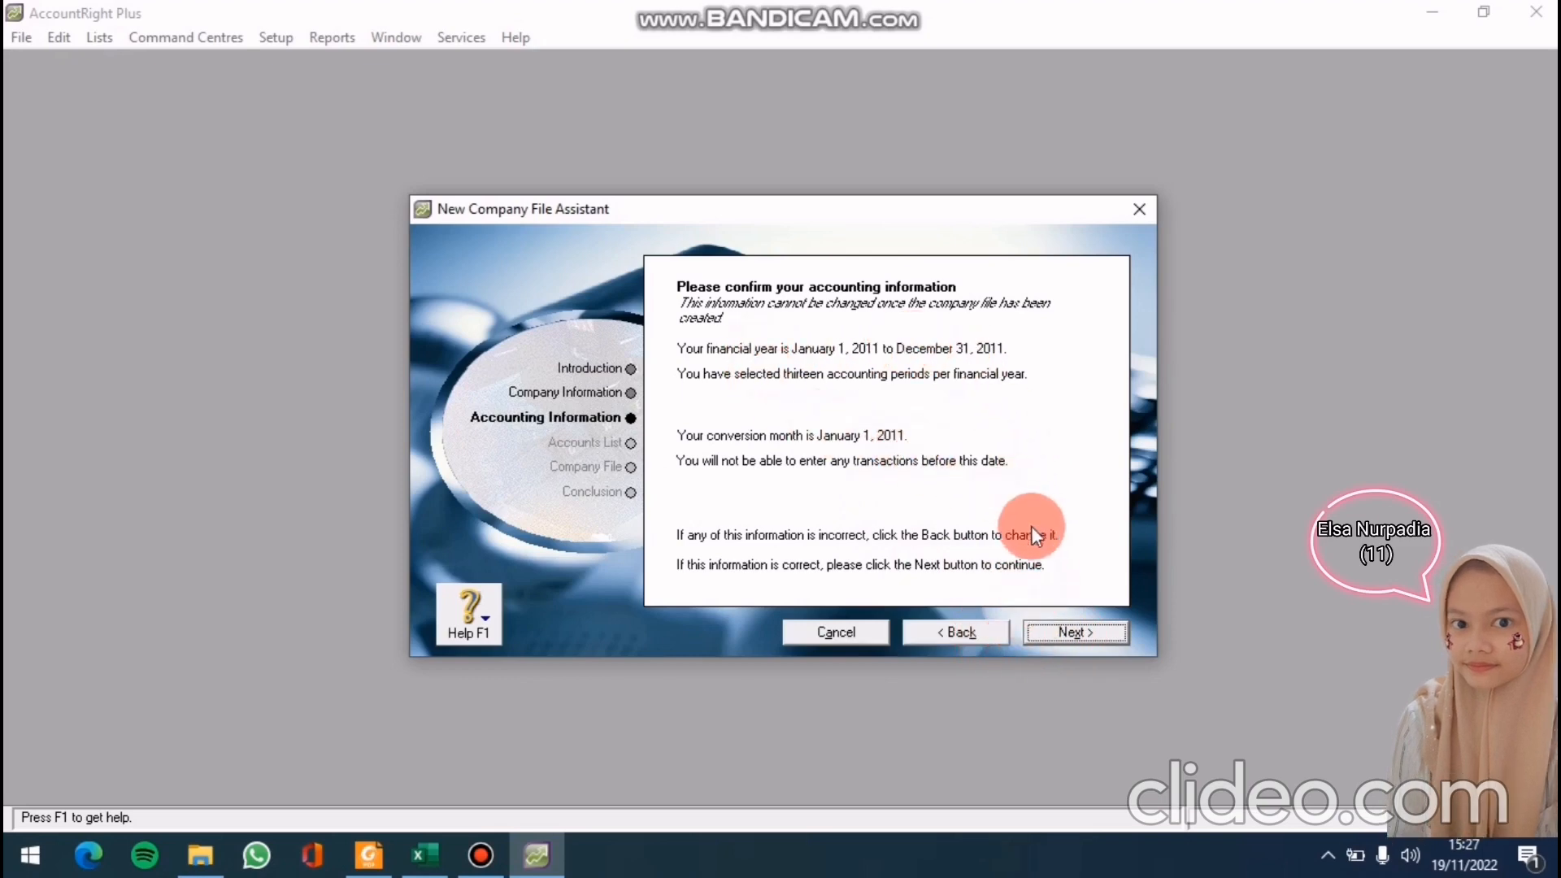
Accept the January 1 to December 31, 2011 accounting summary and continue
left_click(1084, 627)
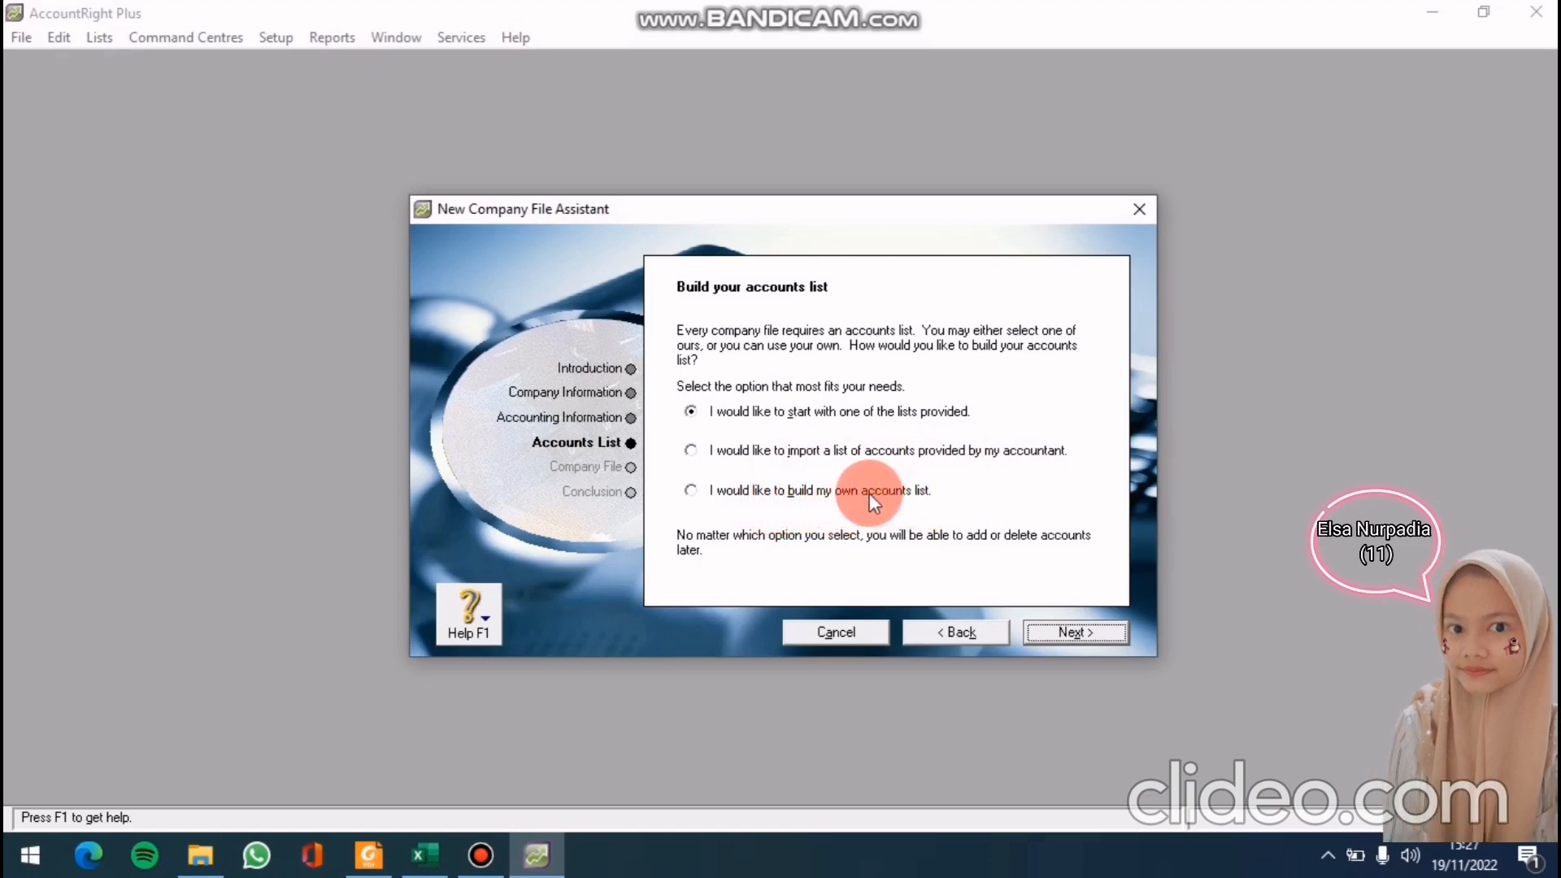
Choose to import the accountant's accounts list and save CV PUTRA LAUNDRY.myo in the MYOB folder
left_click(694, 451)
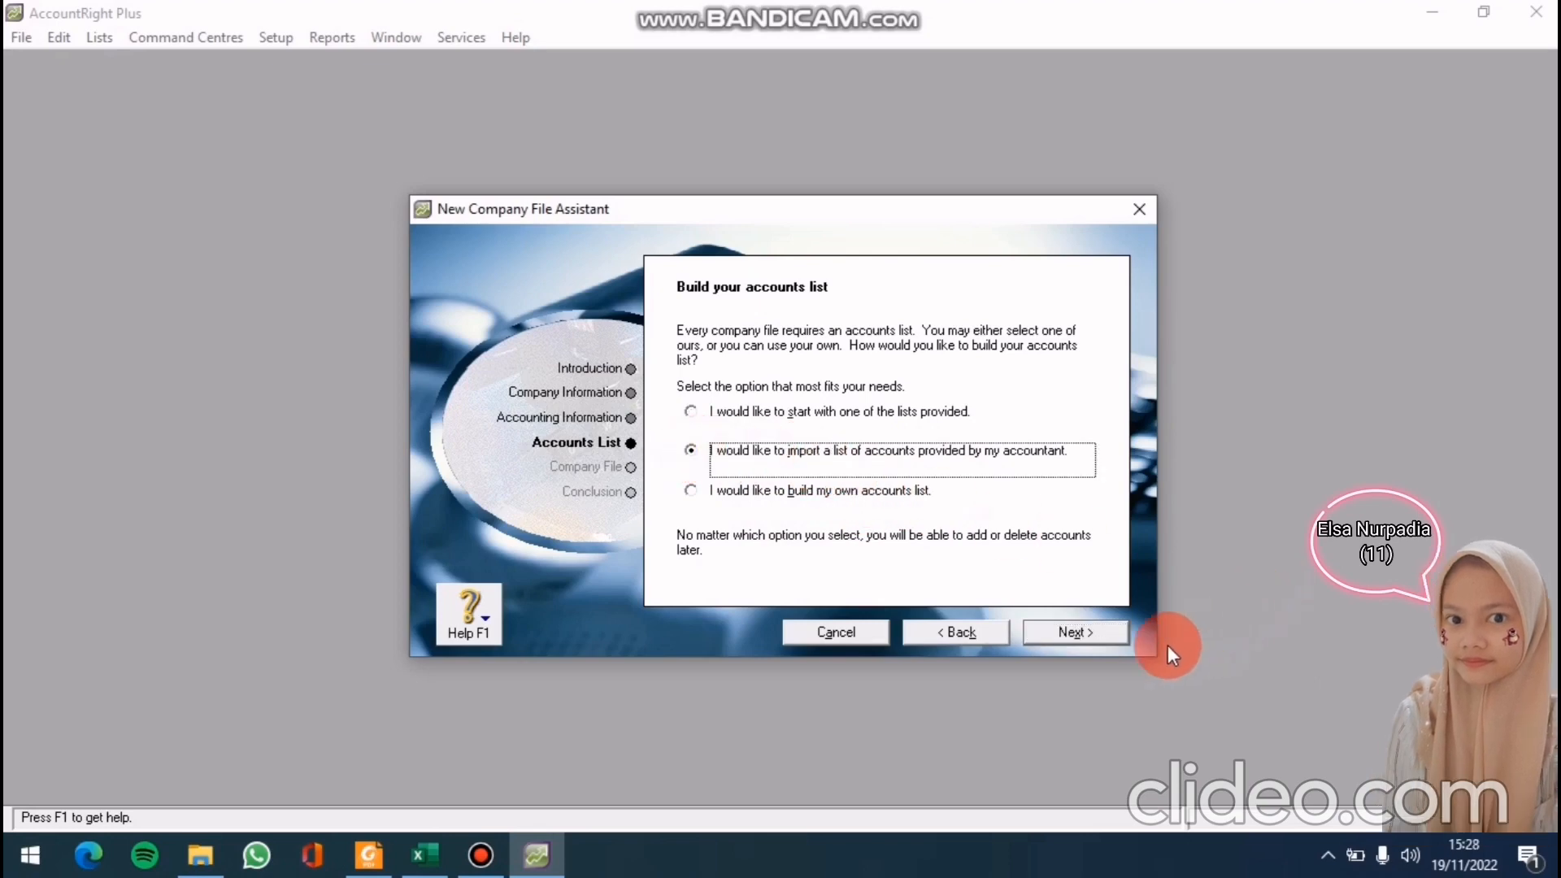
left_click(1100, 637)
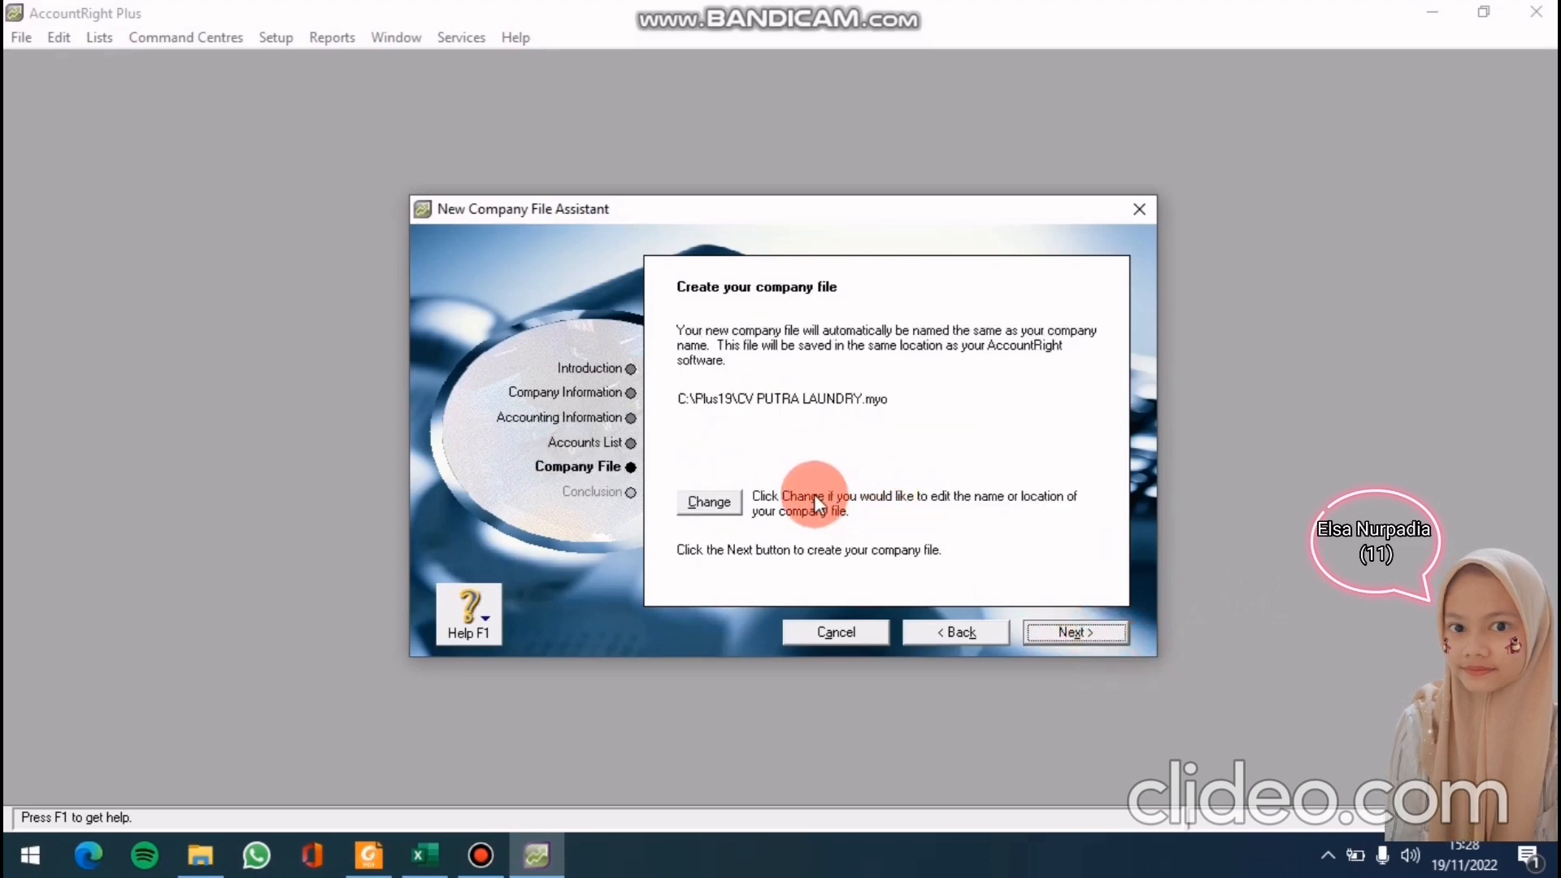
left_click(719, 499)
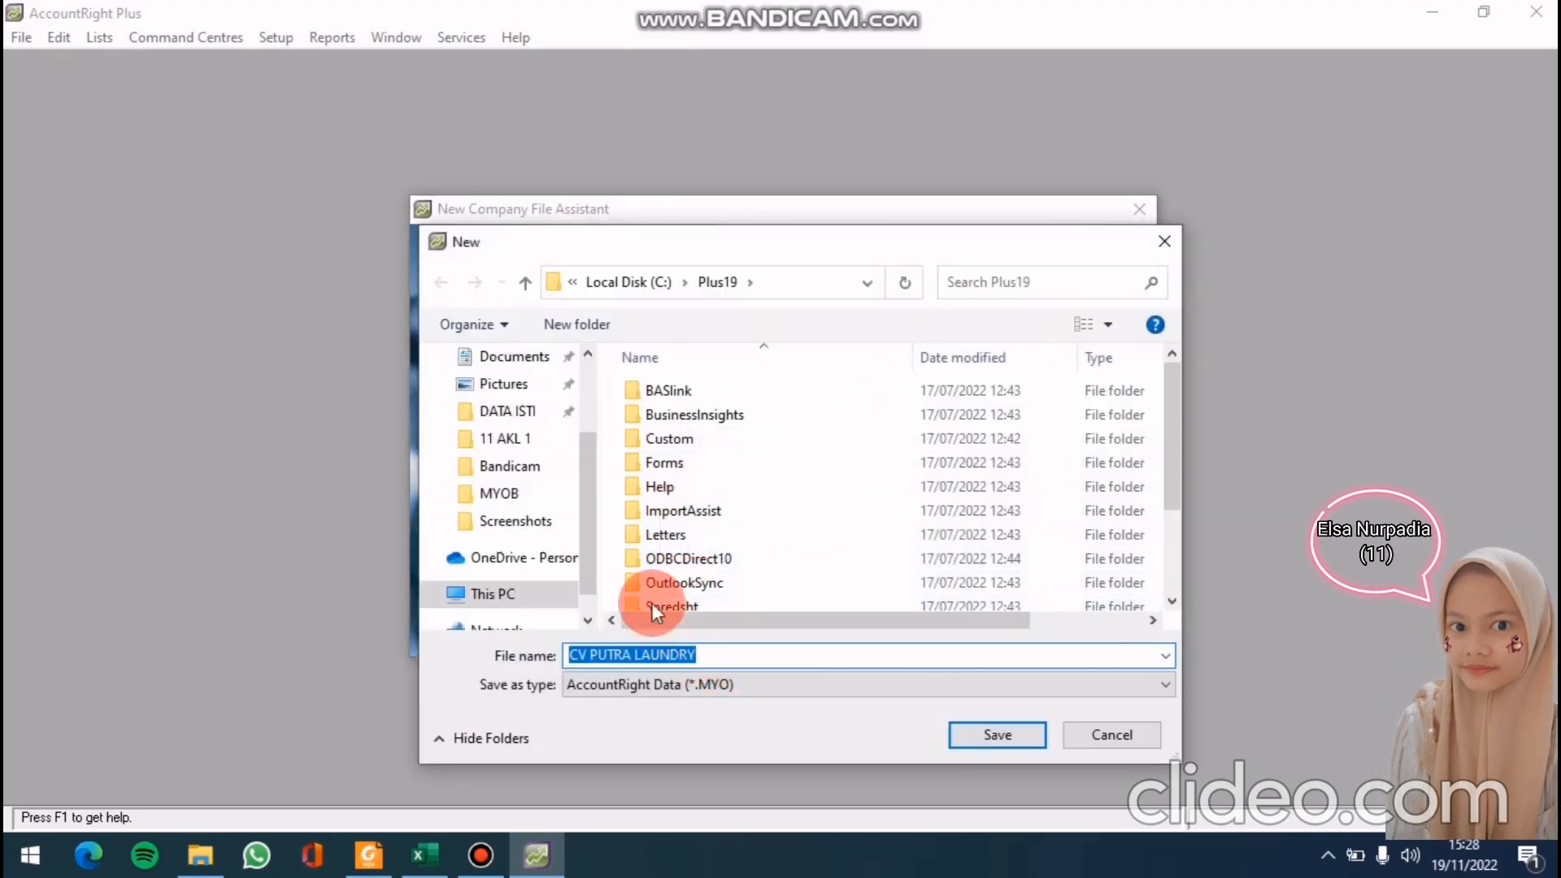
left_click(549, 500)
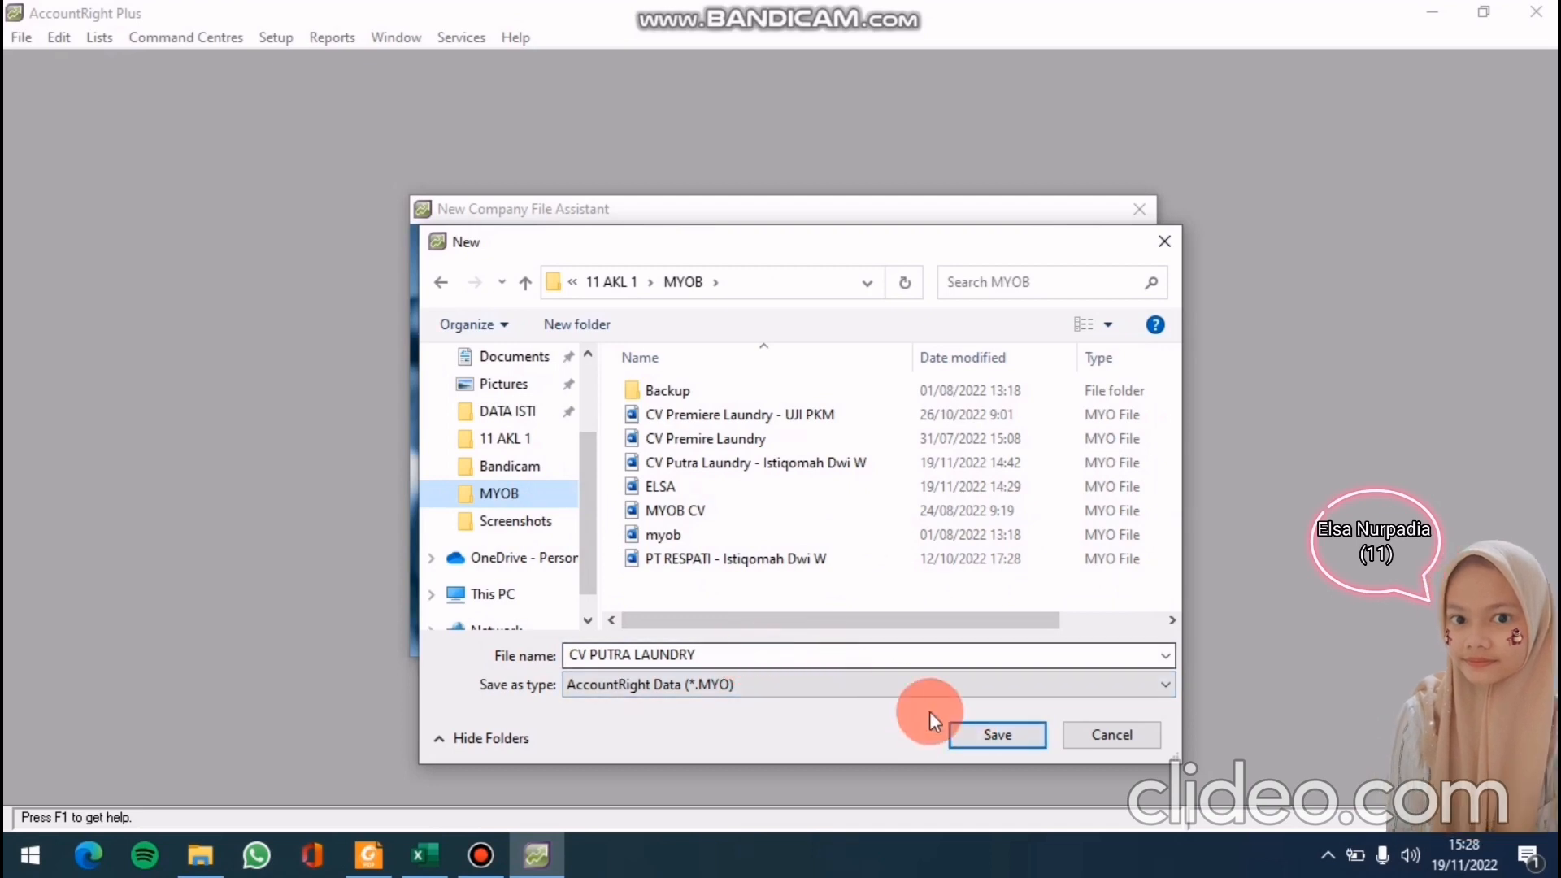
left_click(1010, 743)
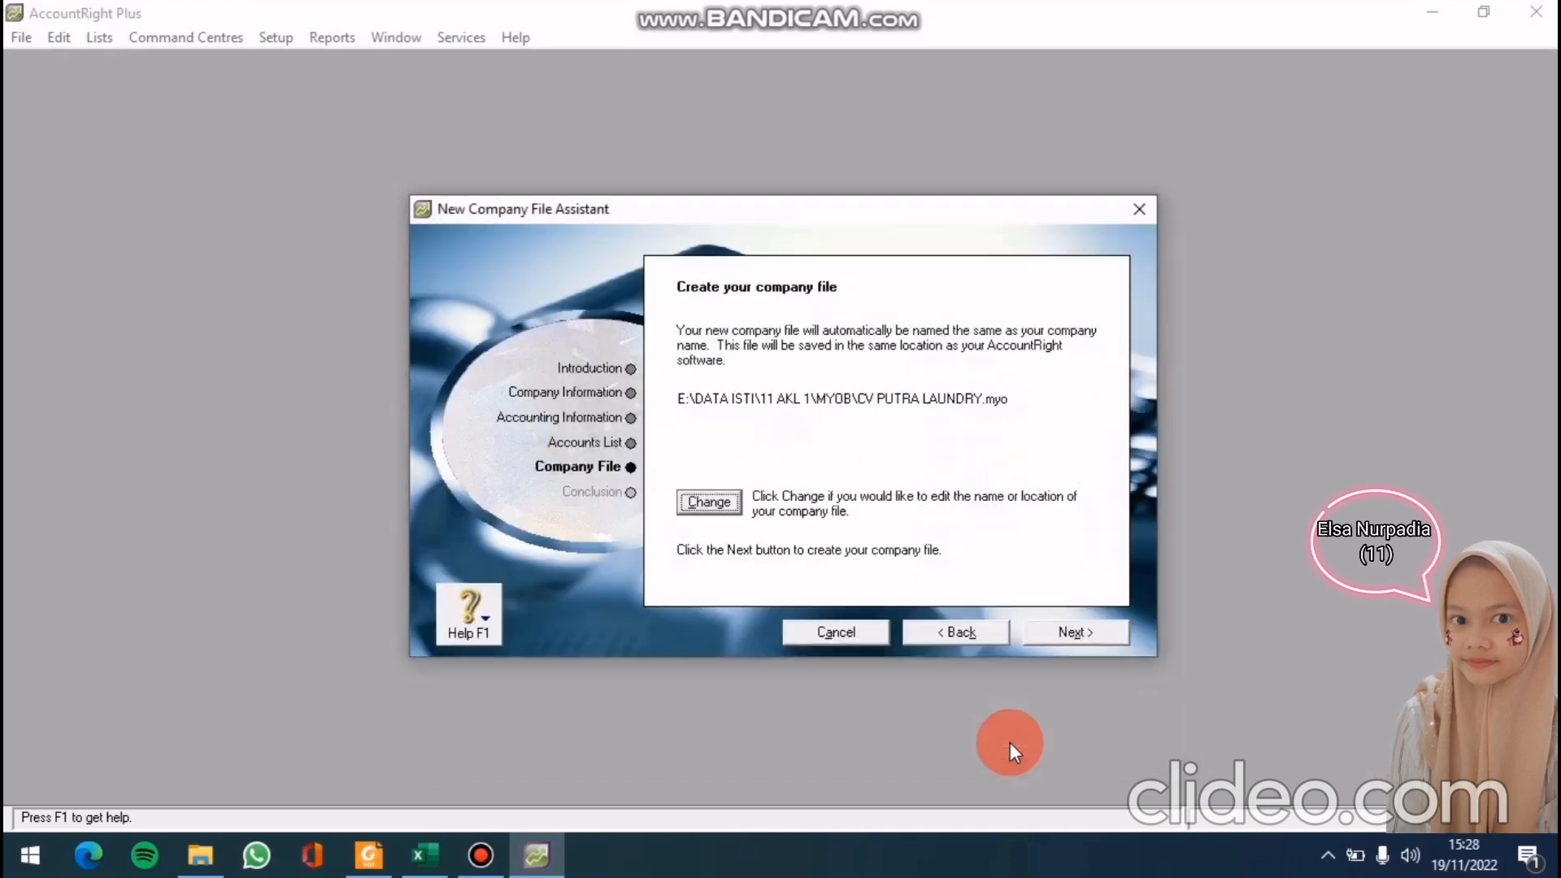
left_click(1051, 638)
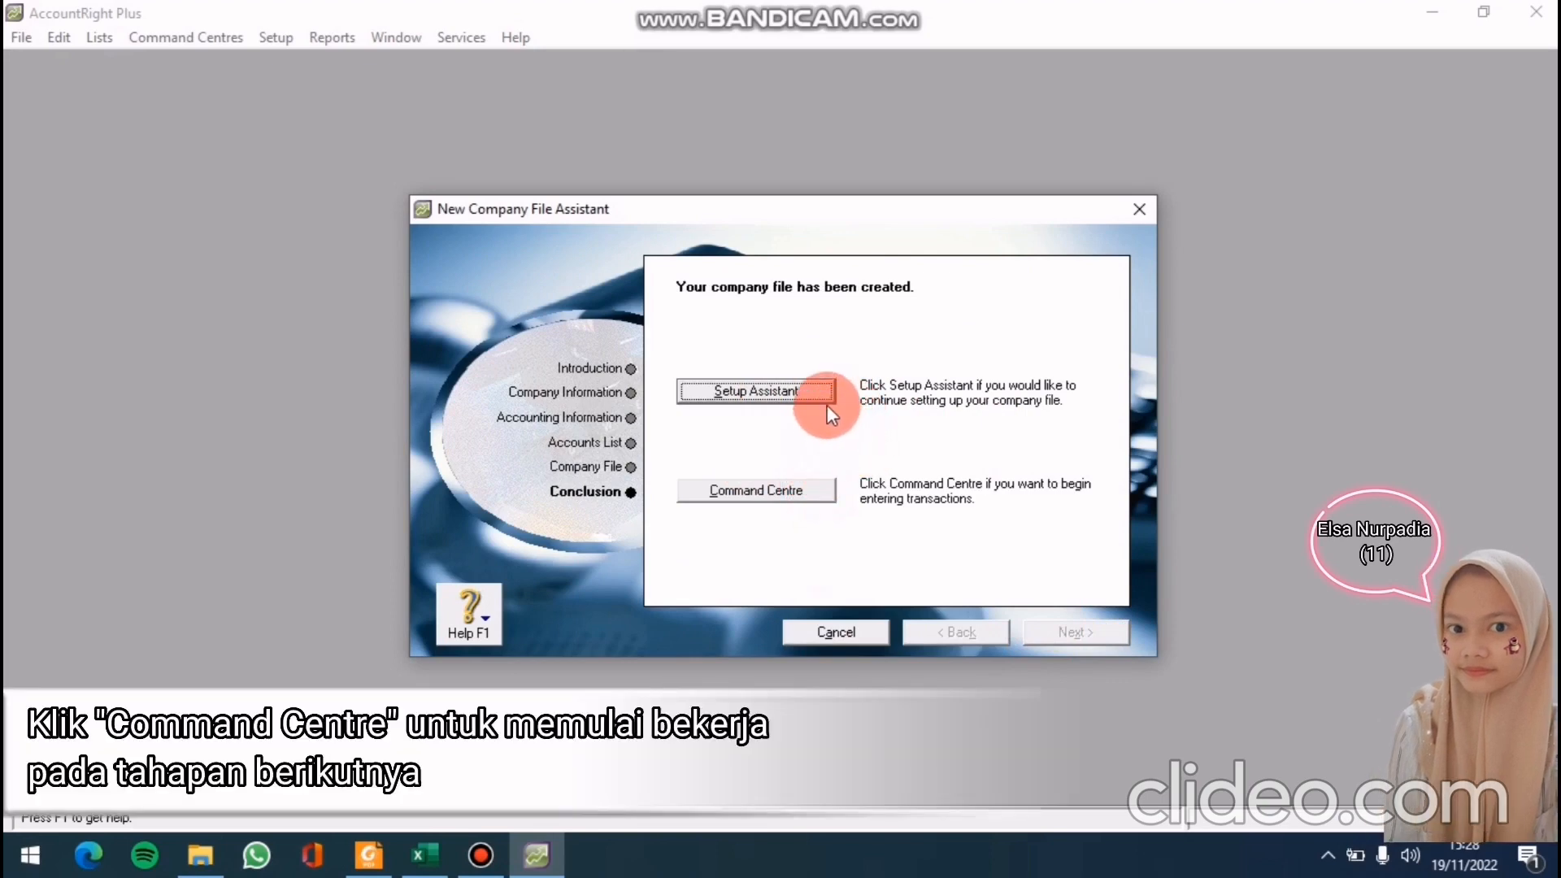
Go from the conclusion page to the CV PUTRA LAUNDRY Command Centre
left_click(788, 498)
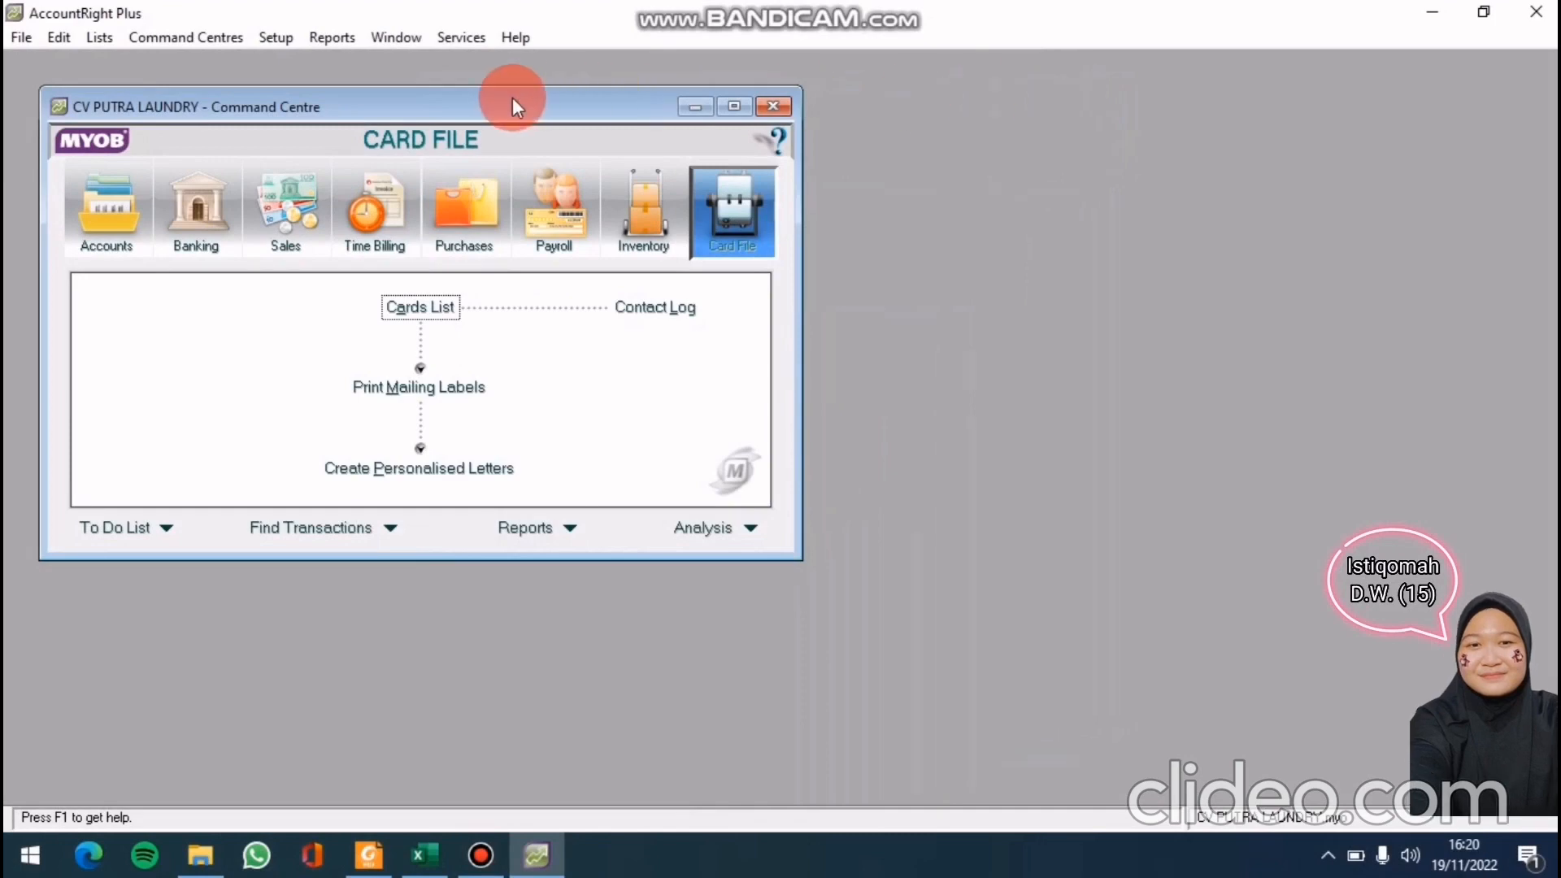
Start an Account Information import via File > Import Data, updating existing records on duplicates
left_click(21, 39)
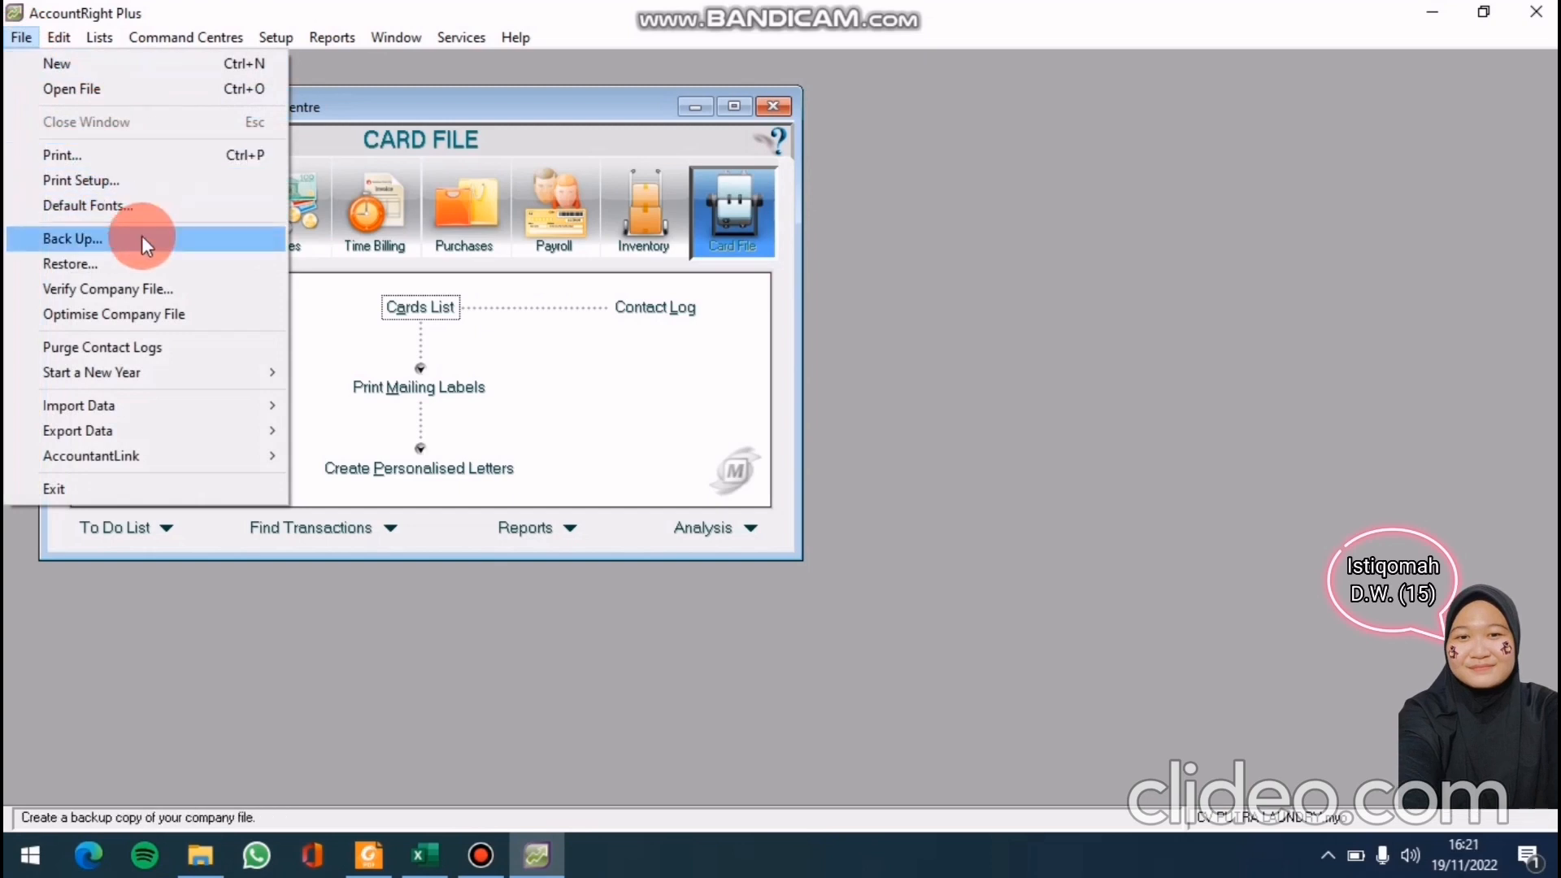
mouse_move(151, 405)
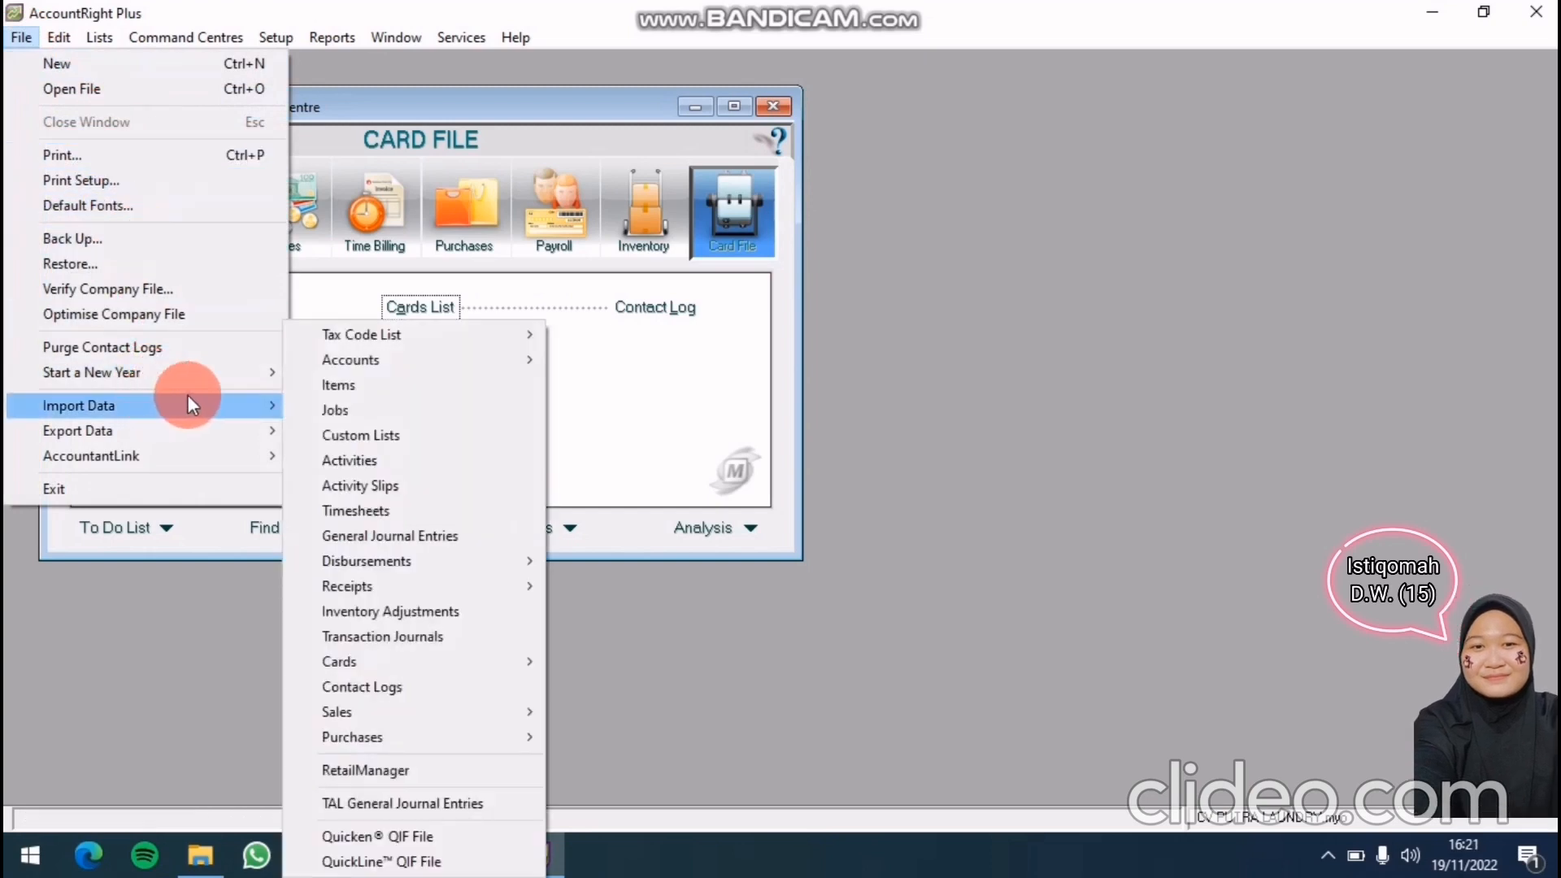
mouse_move(339, 360)
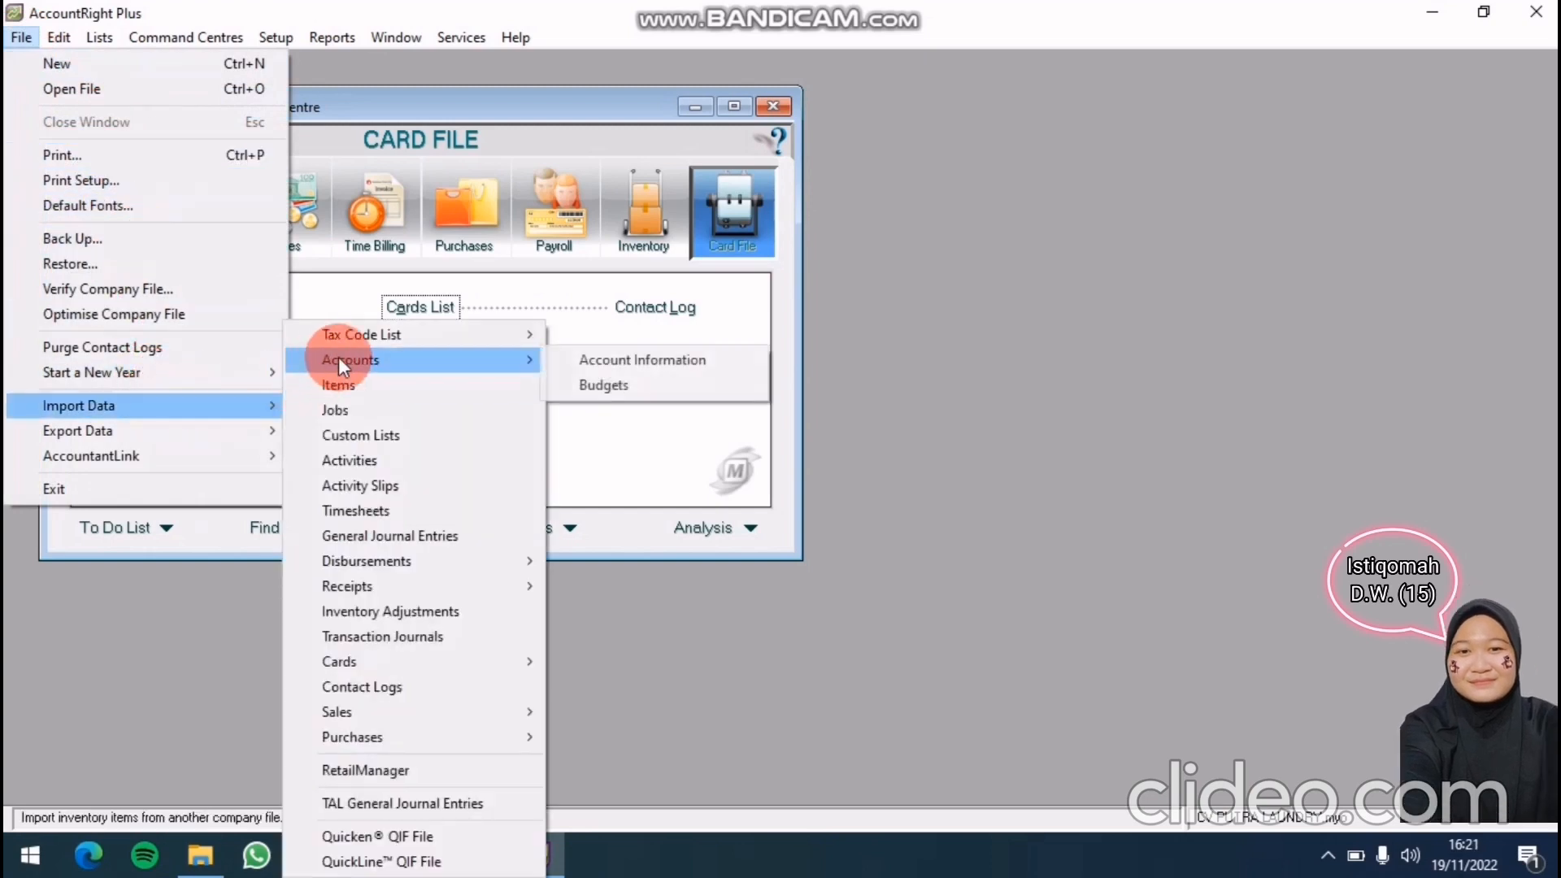
left_click(651, 358)
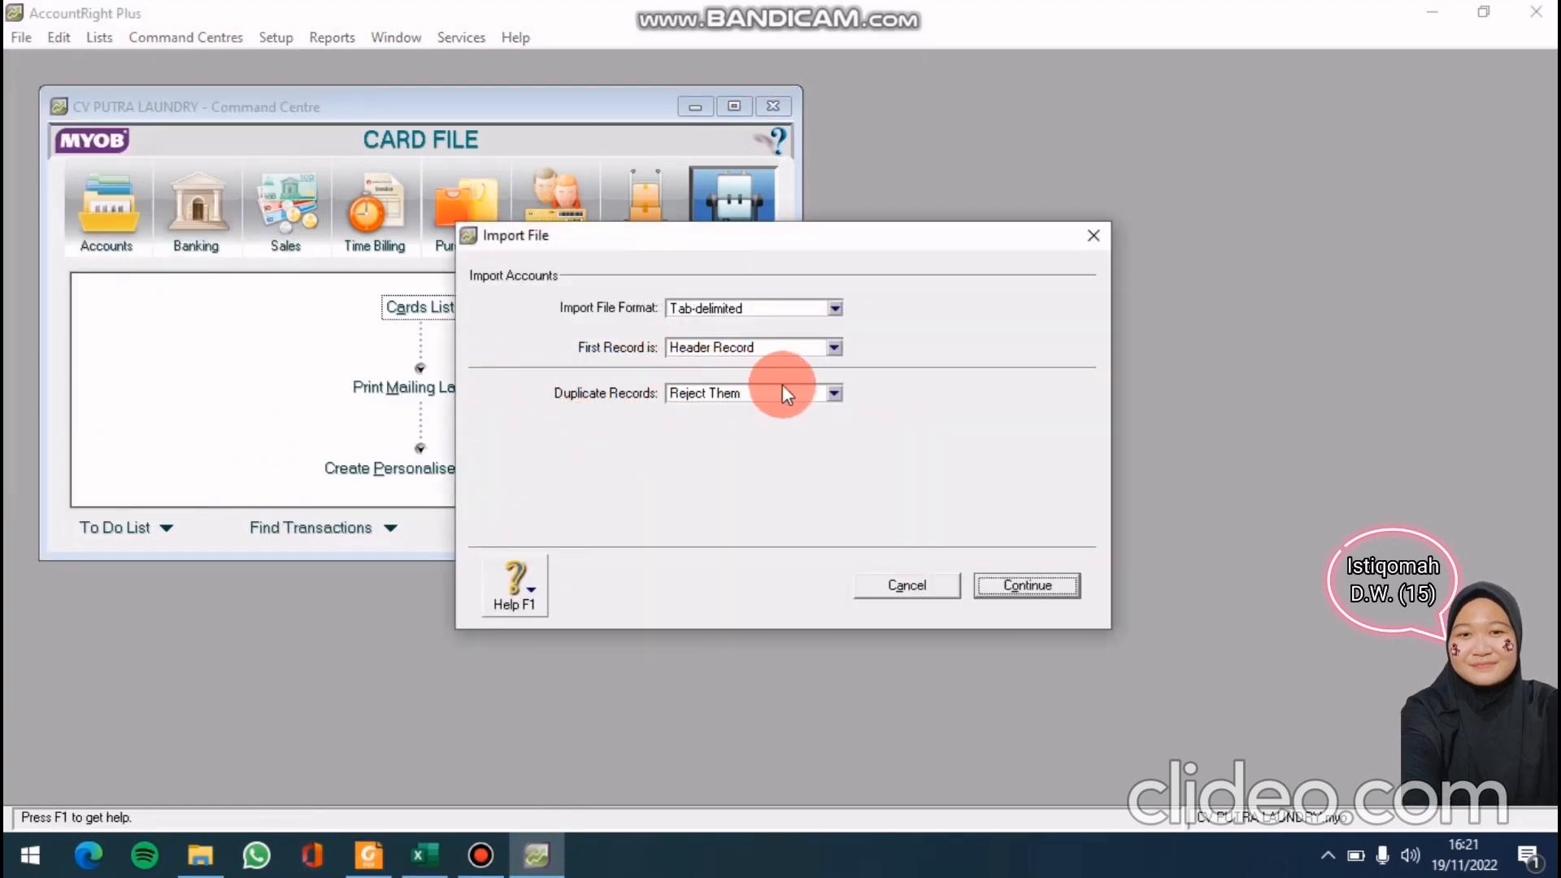
left_click(835, 393)
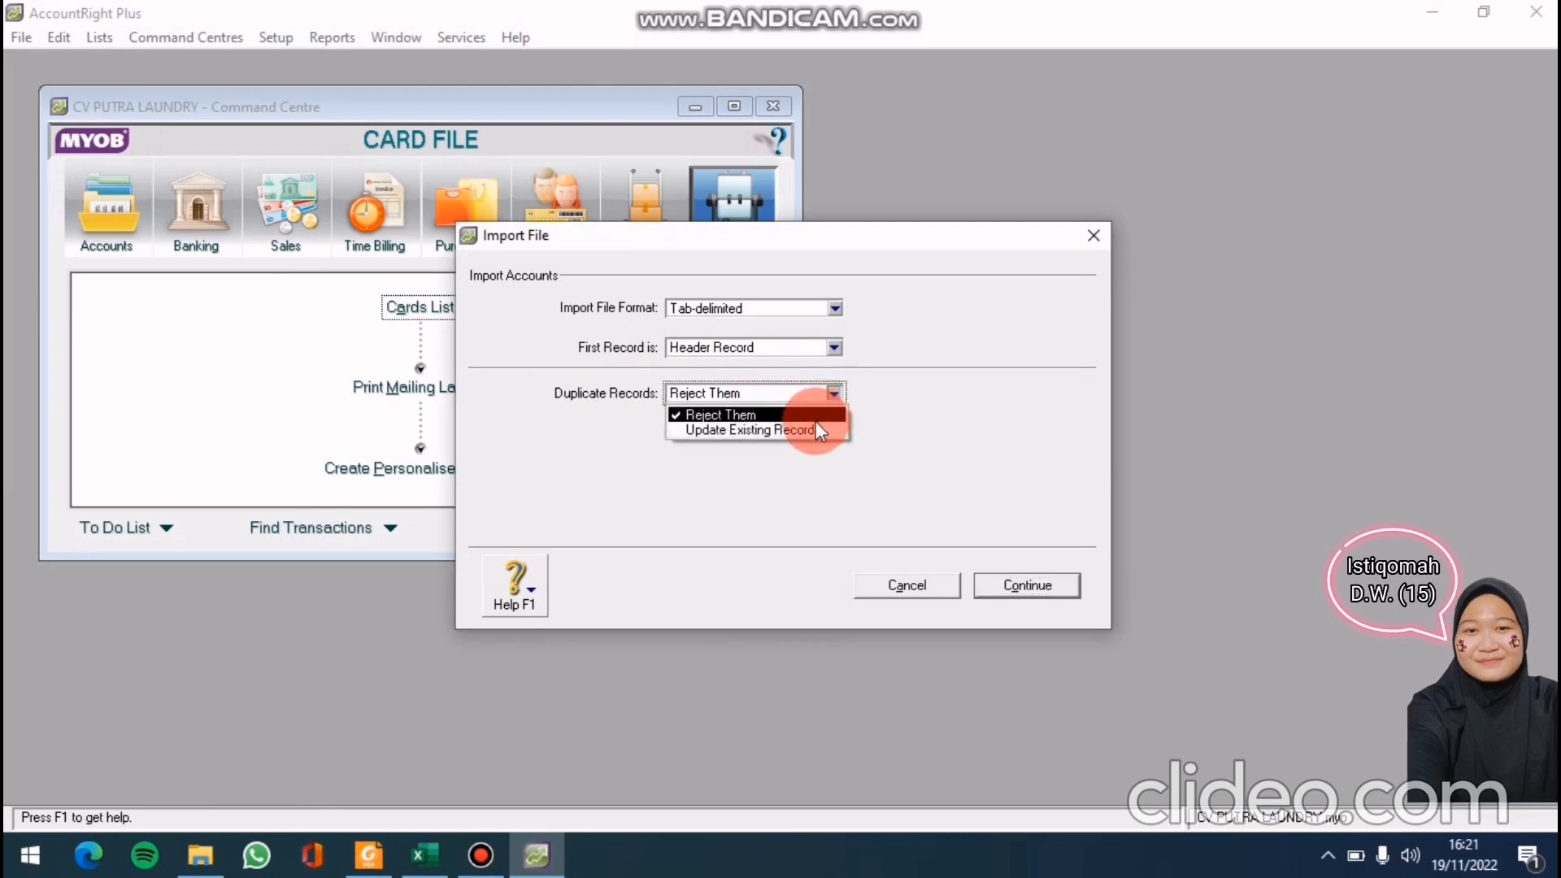
left_click(817, 430)
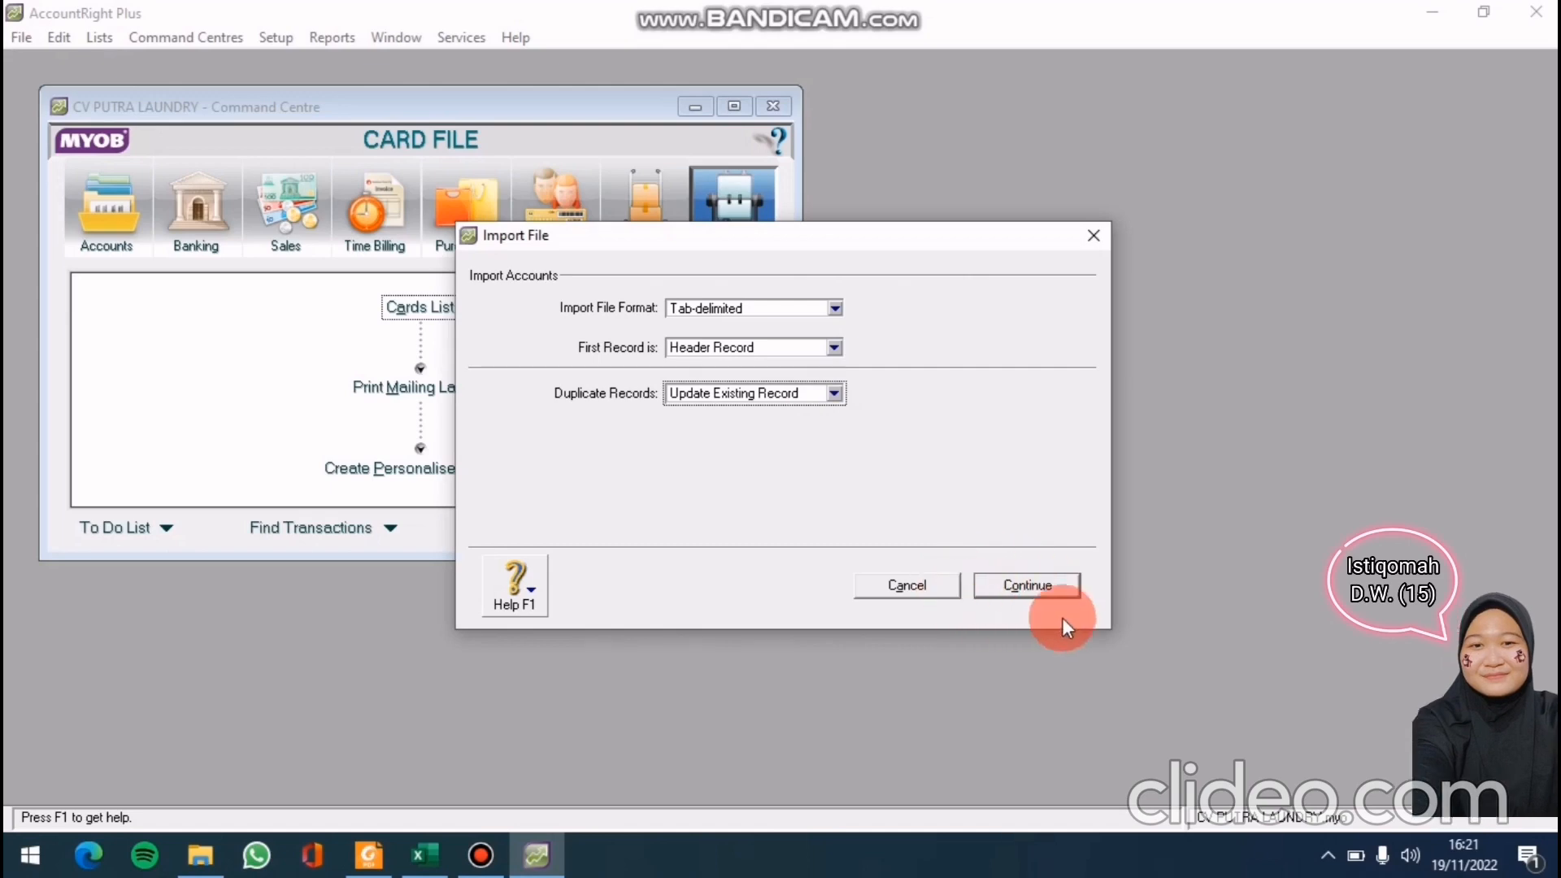
left_click(1036, 588)
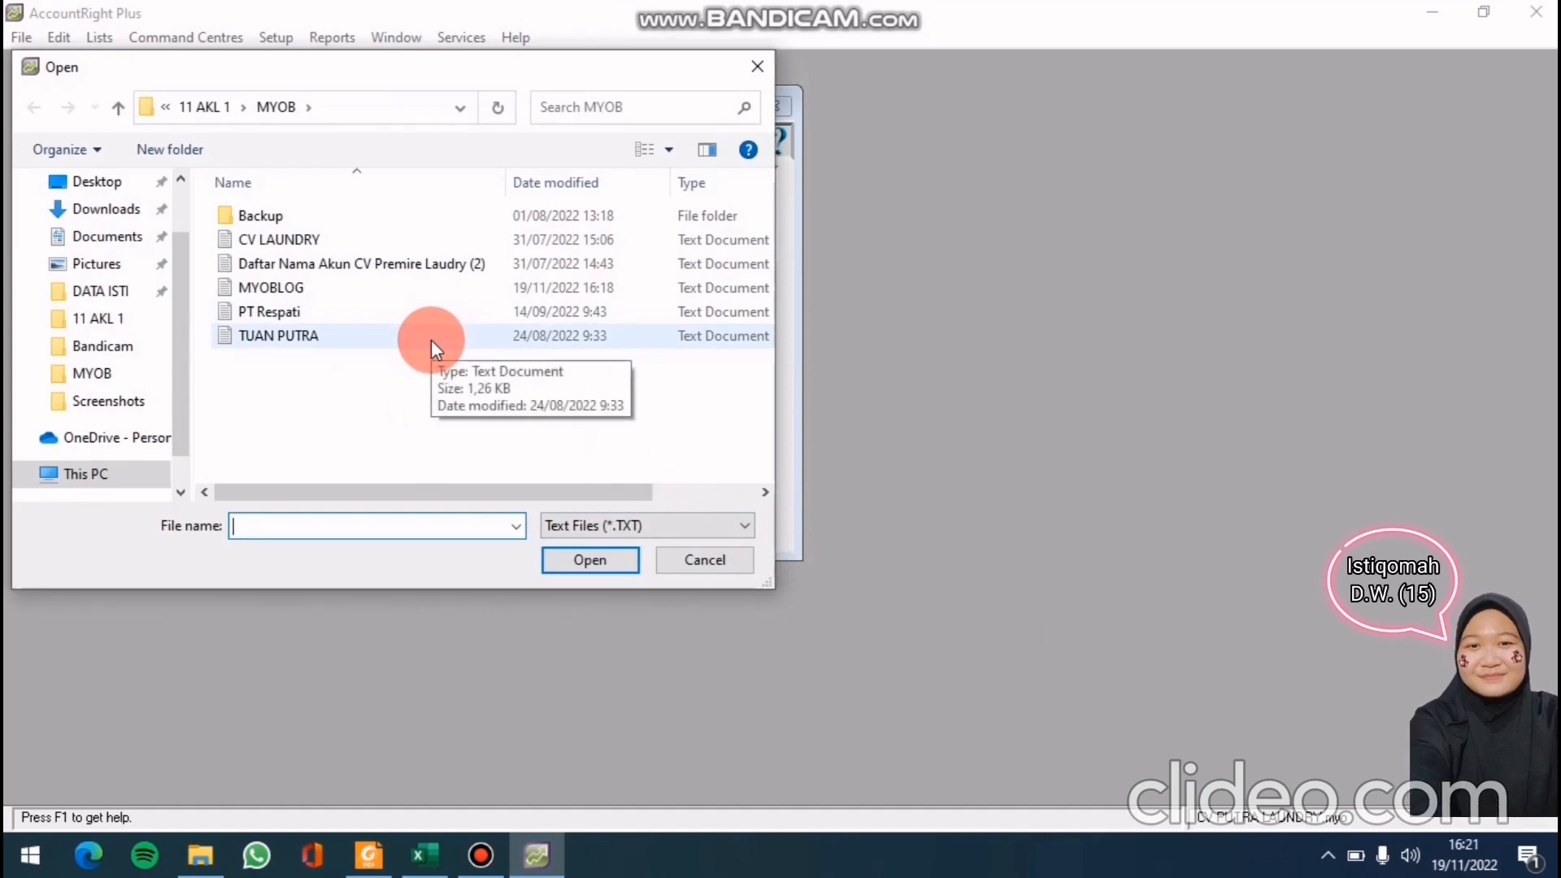
Import TUAN PUTRA, mapping NUMBER, ACCOUNT NAME, Header and ACCOUNT TYPE to their account fields
left_click(431, 340)
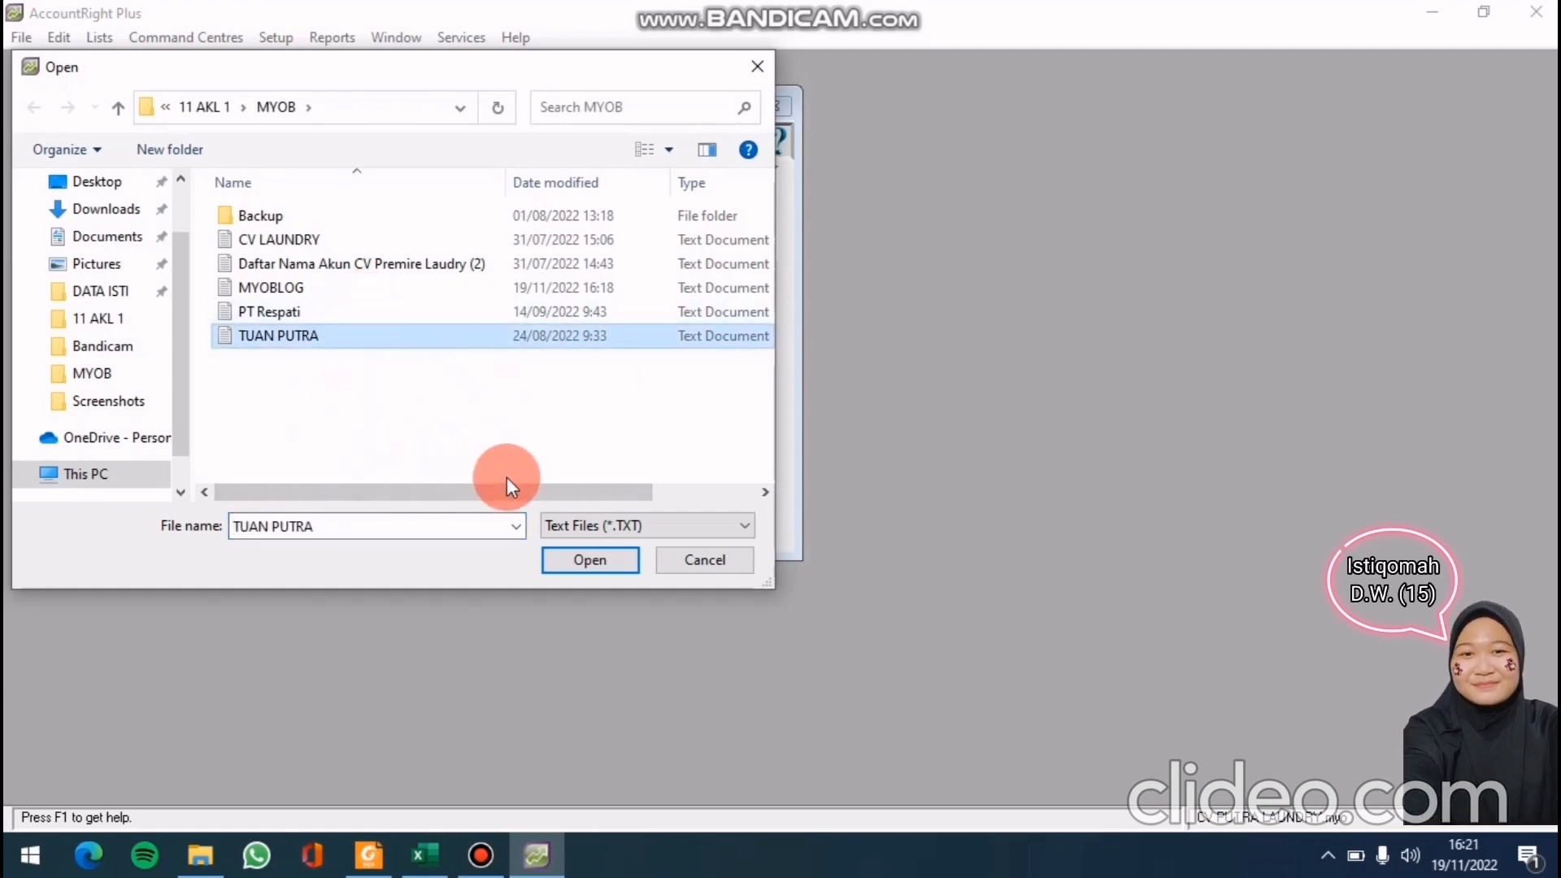
left_click(569, 559)
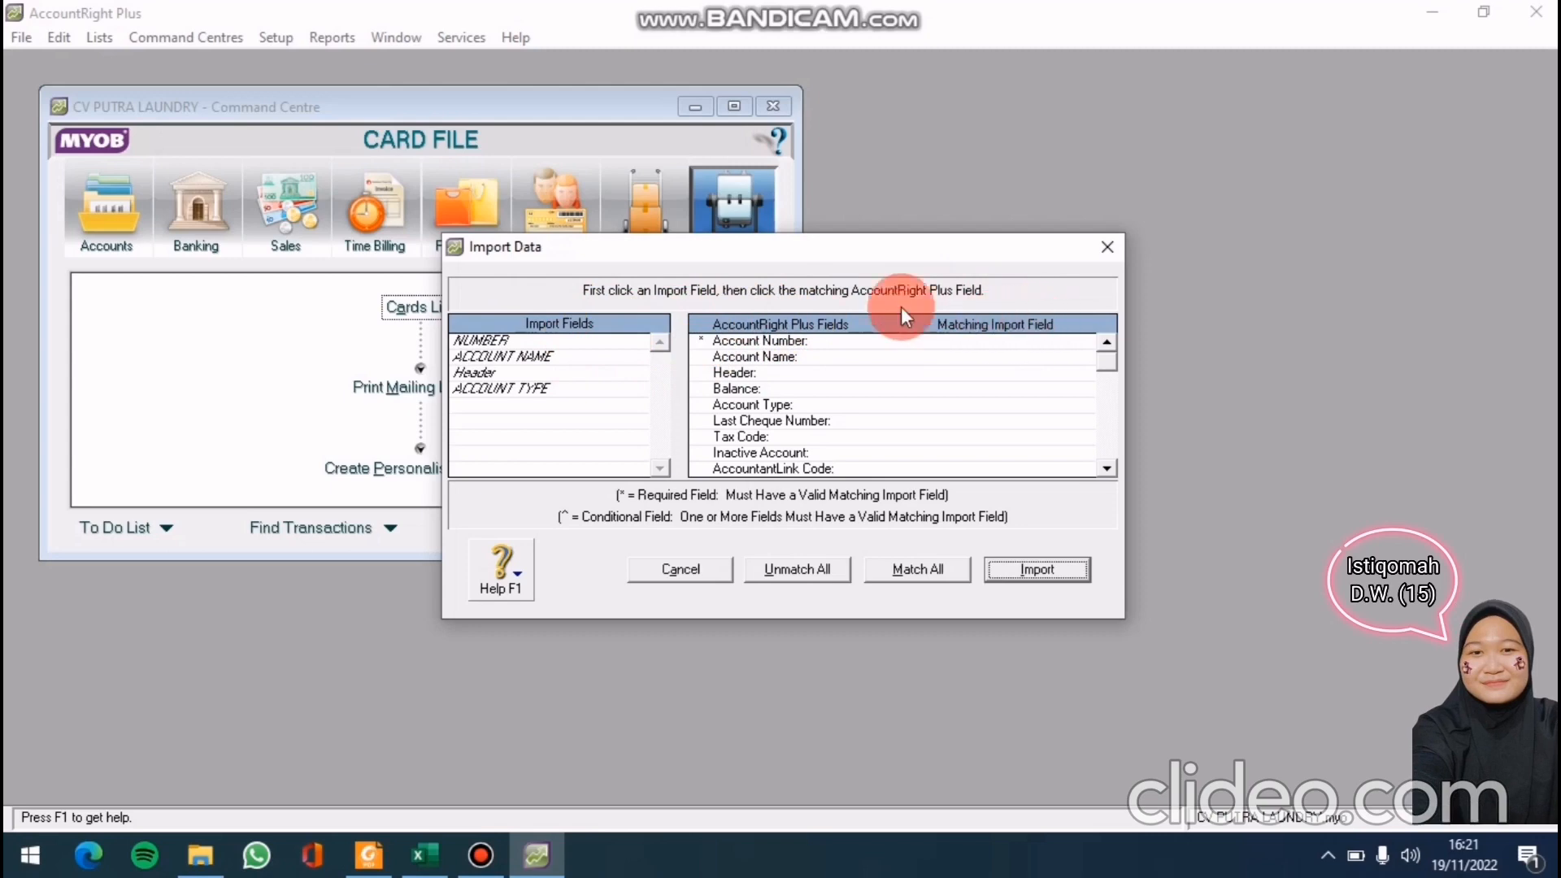
left_click(580, 338)
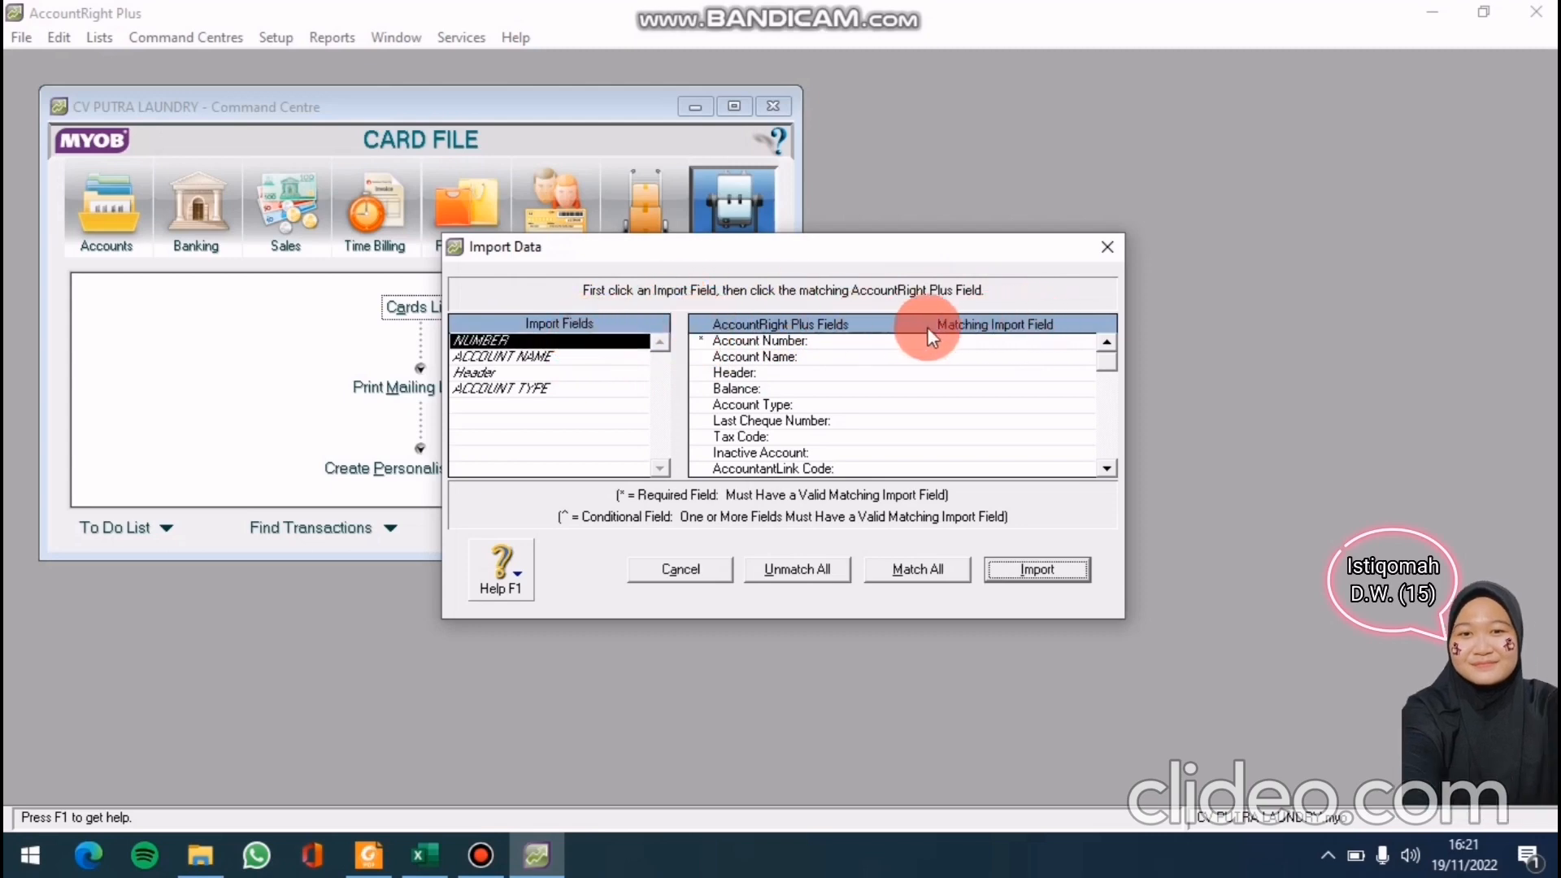
left_click(1017, 338)
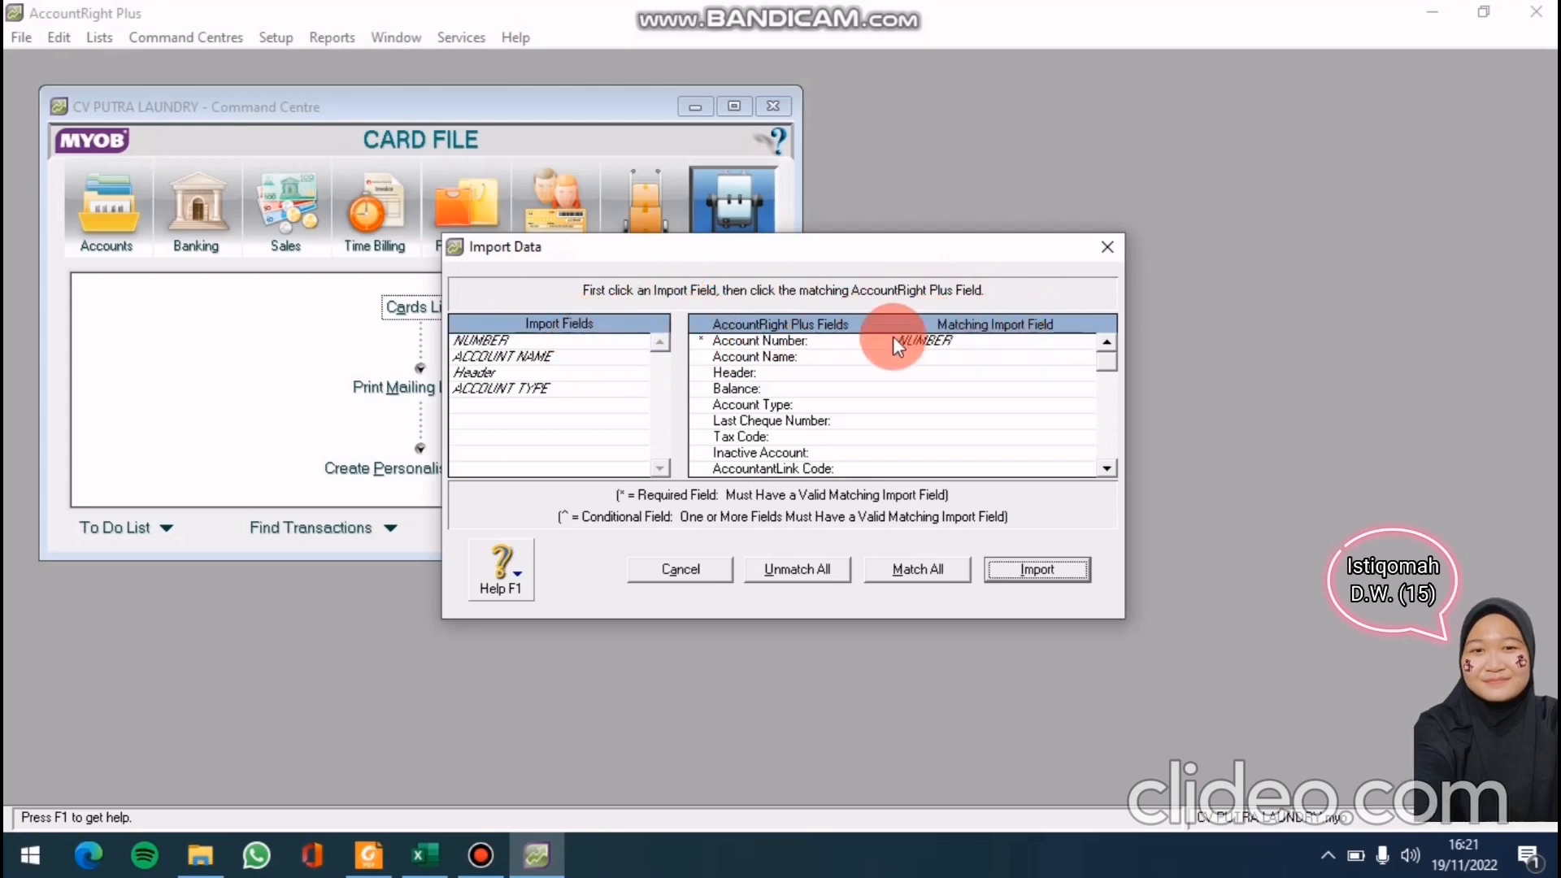
left_click(581, 356)
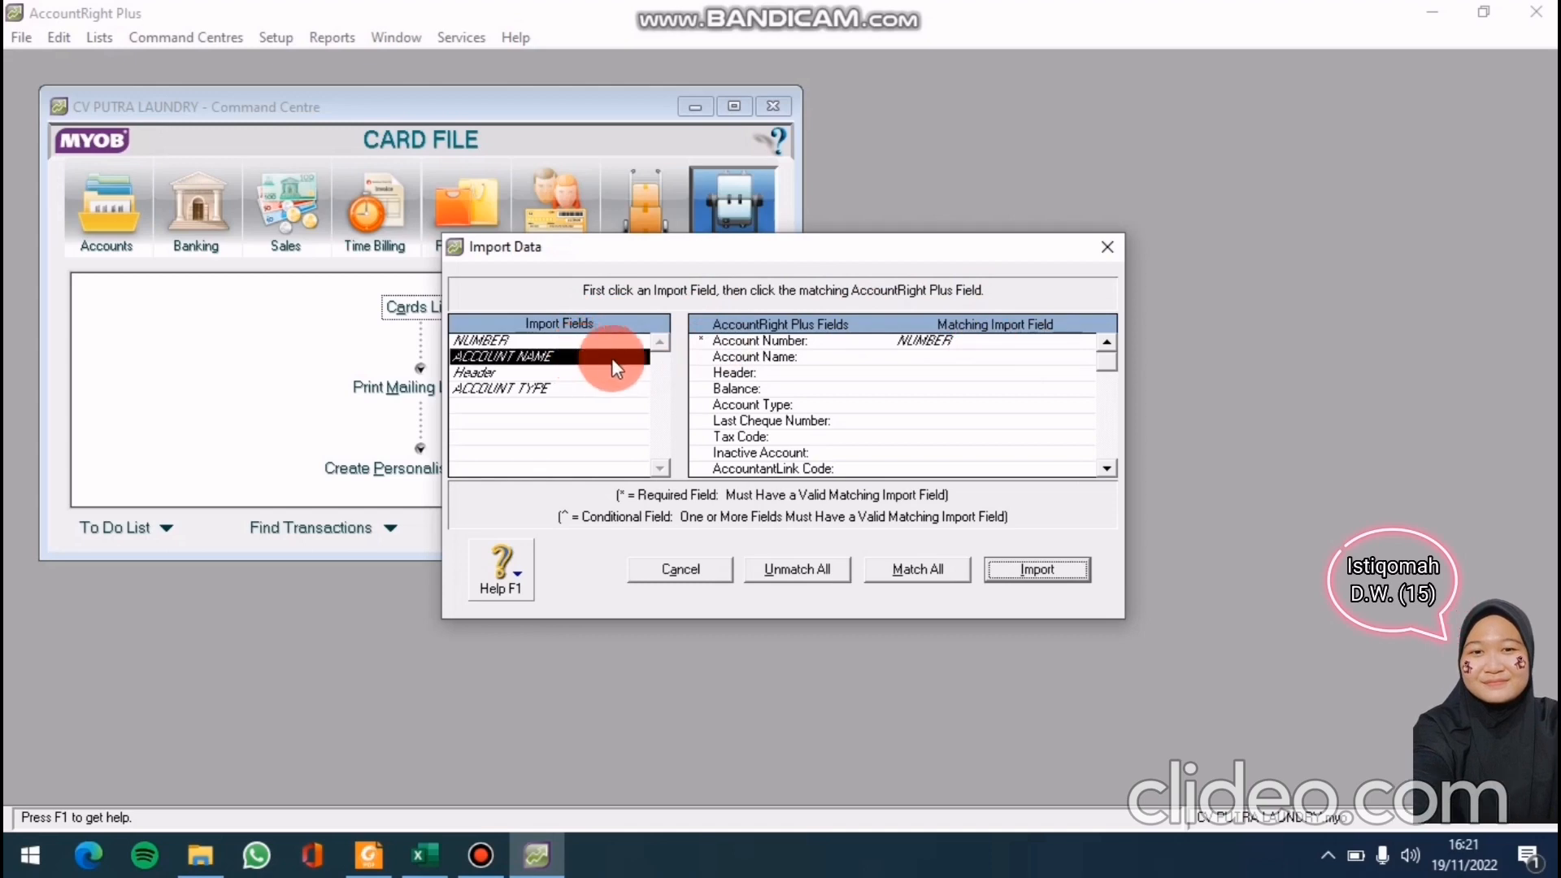
left_click(913, 355)
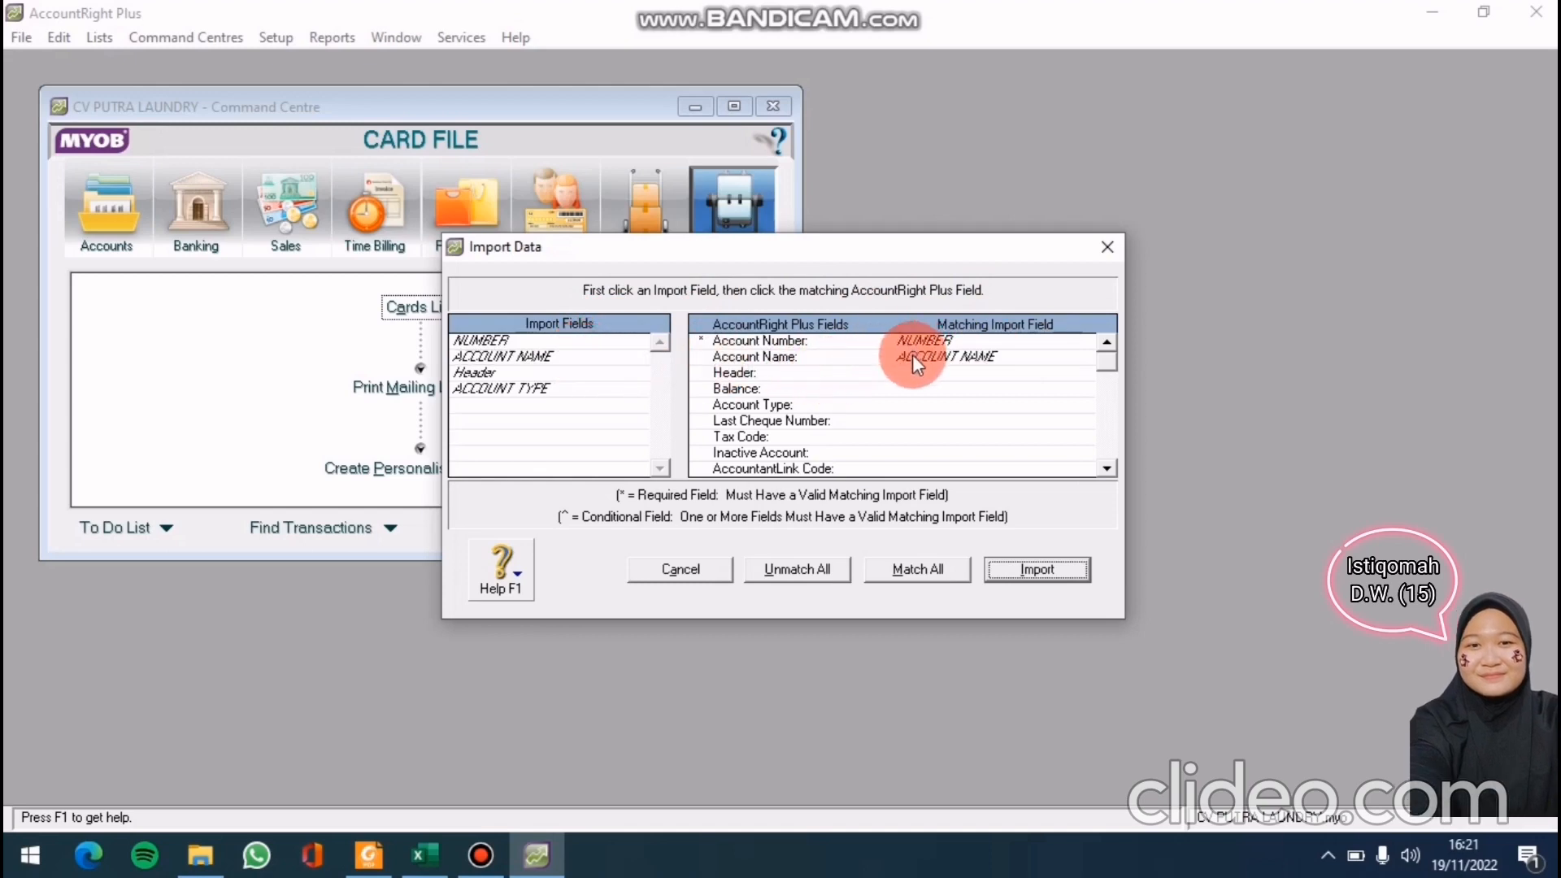
left_click(545, 371)
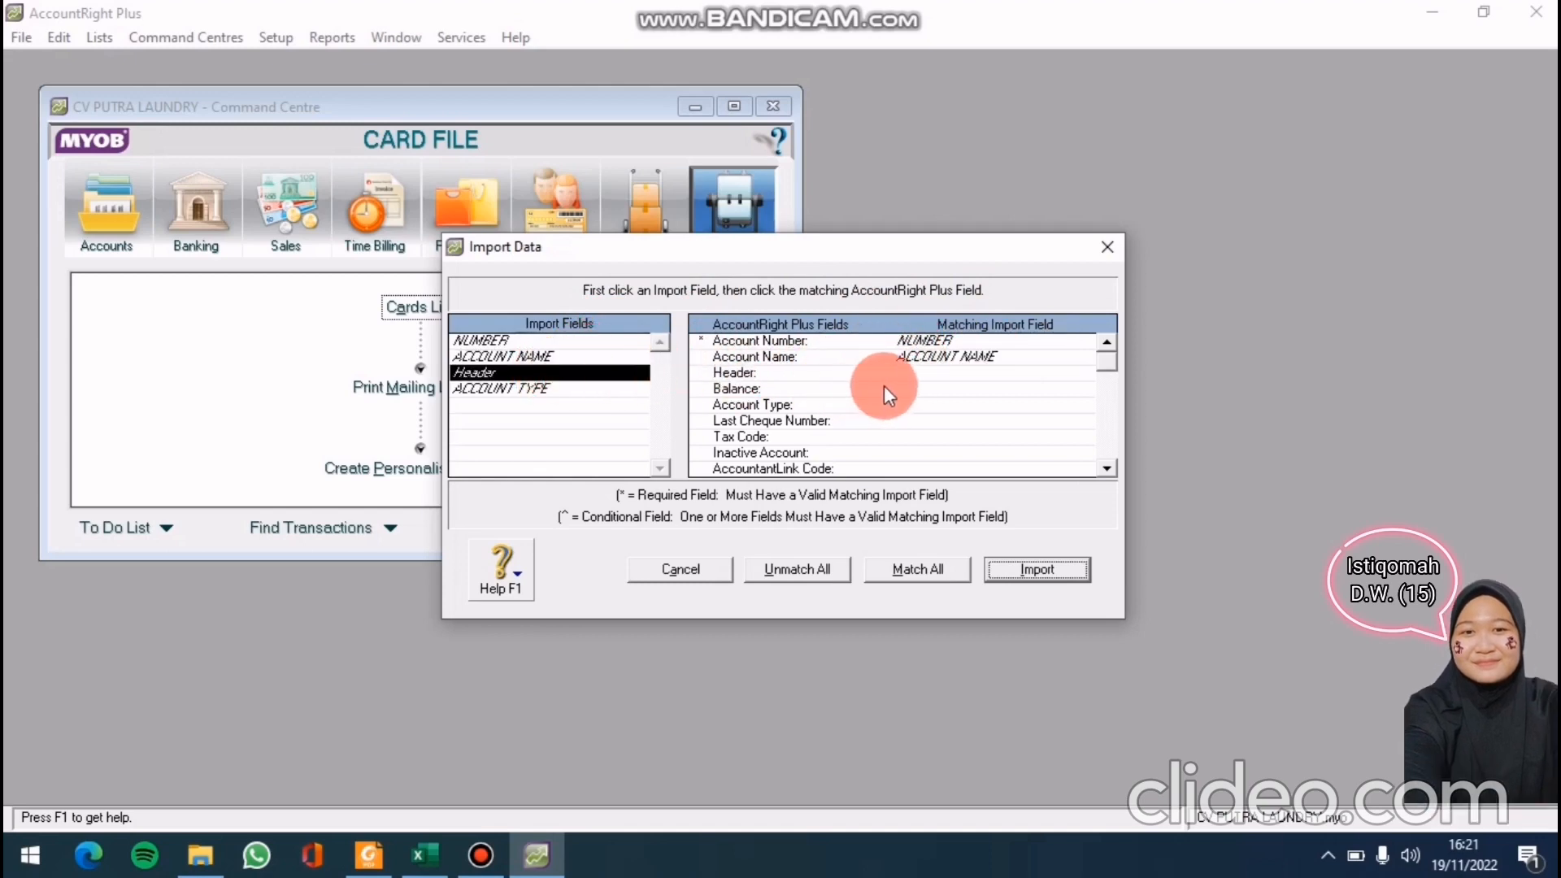
left_click(926, 374)
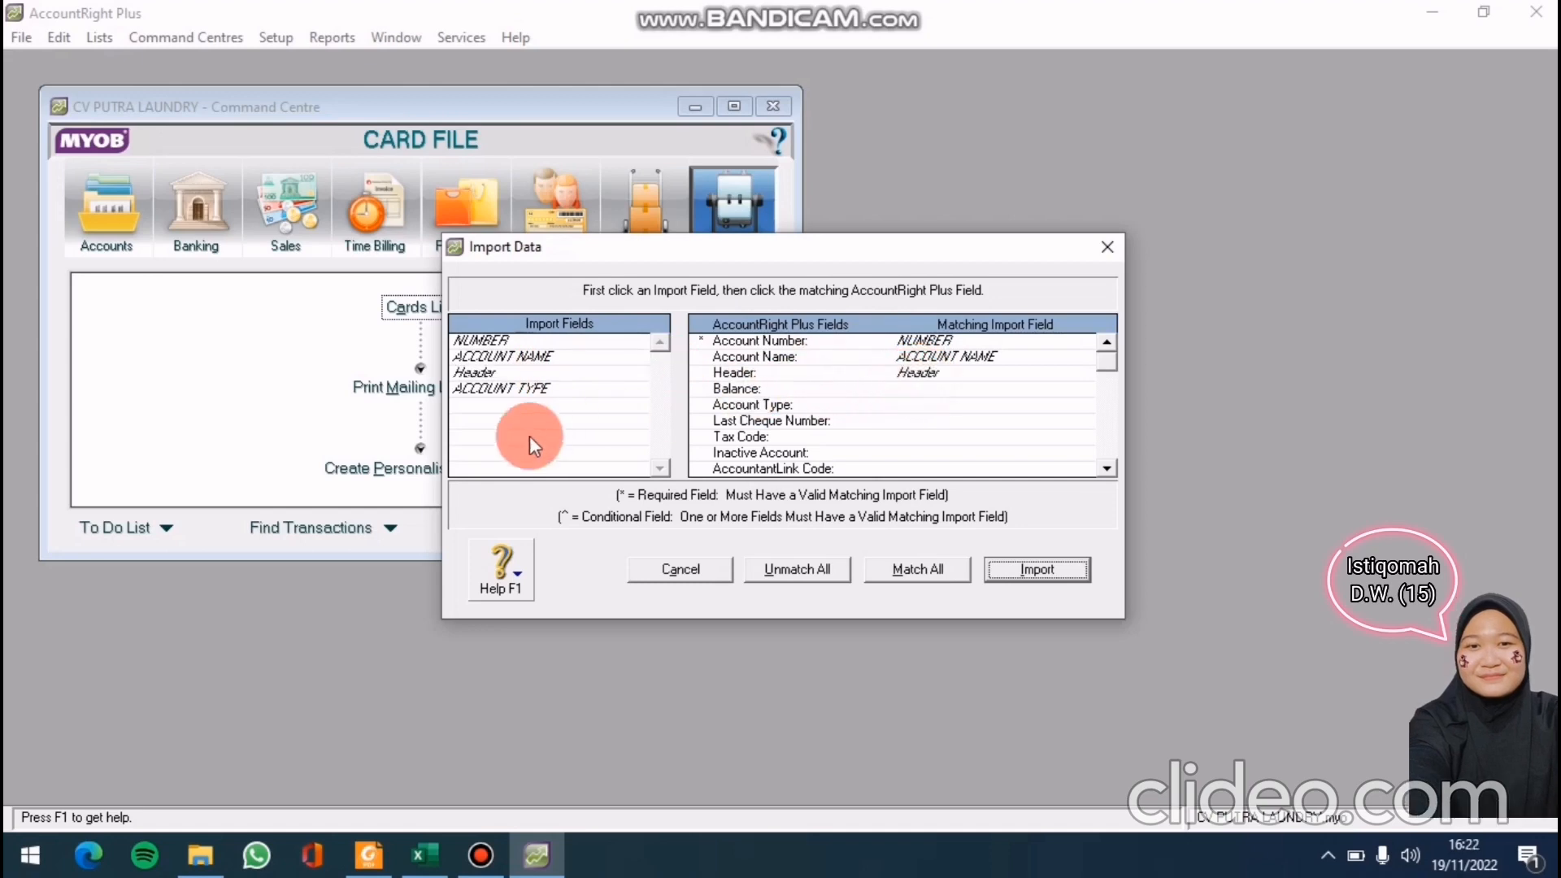
left_click(501, 388)
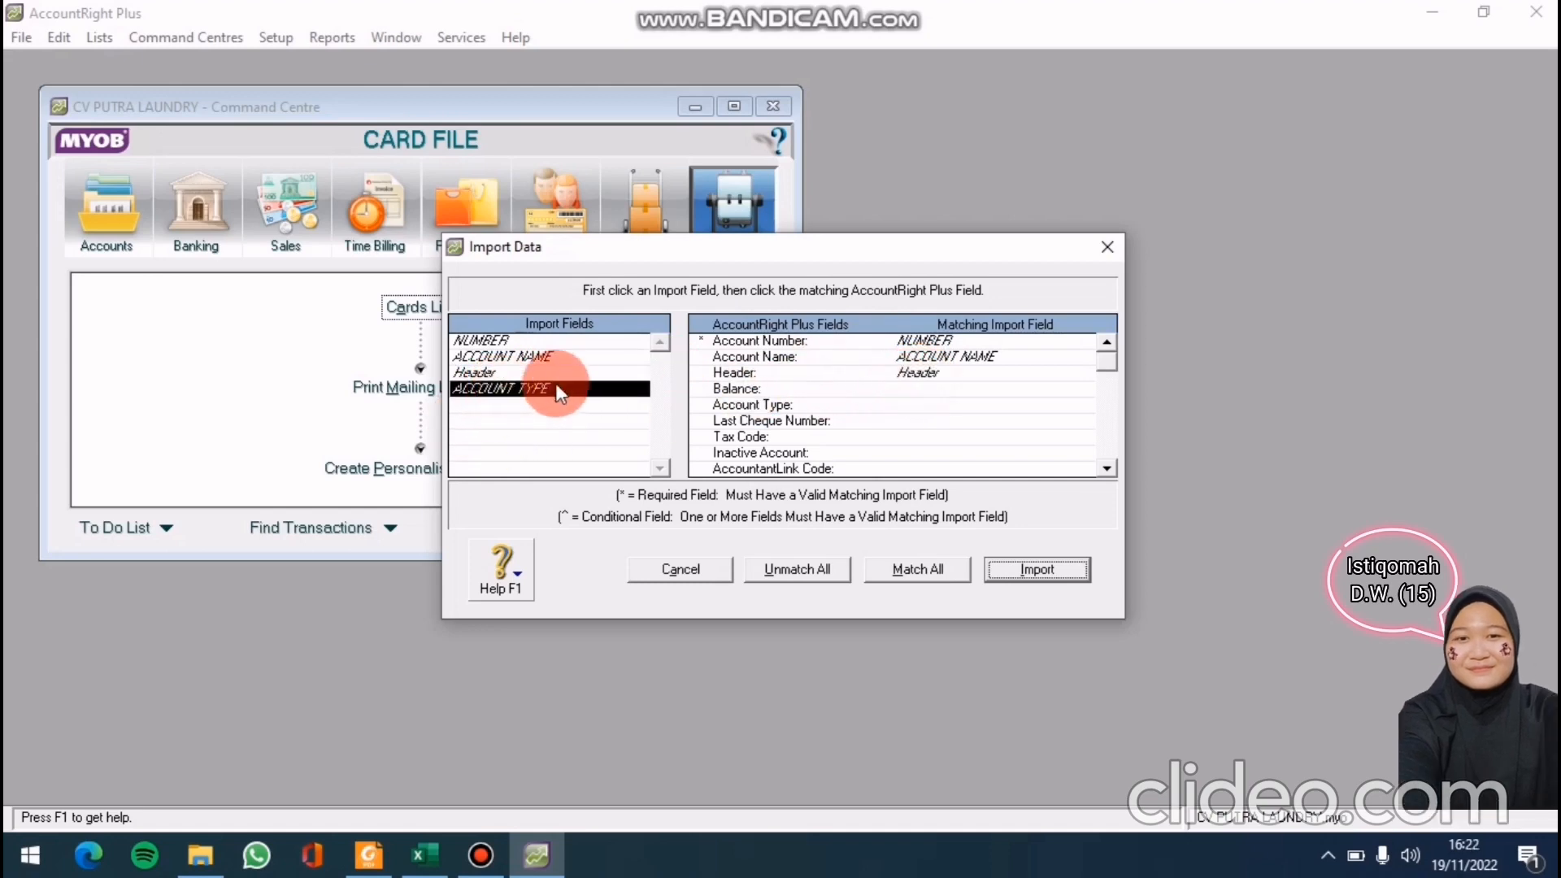
left_click(875, 404)
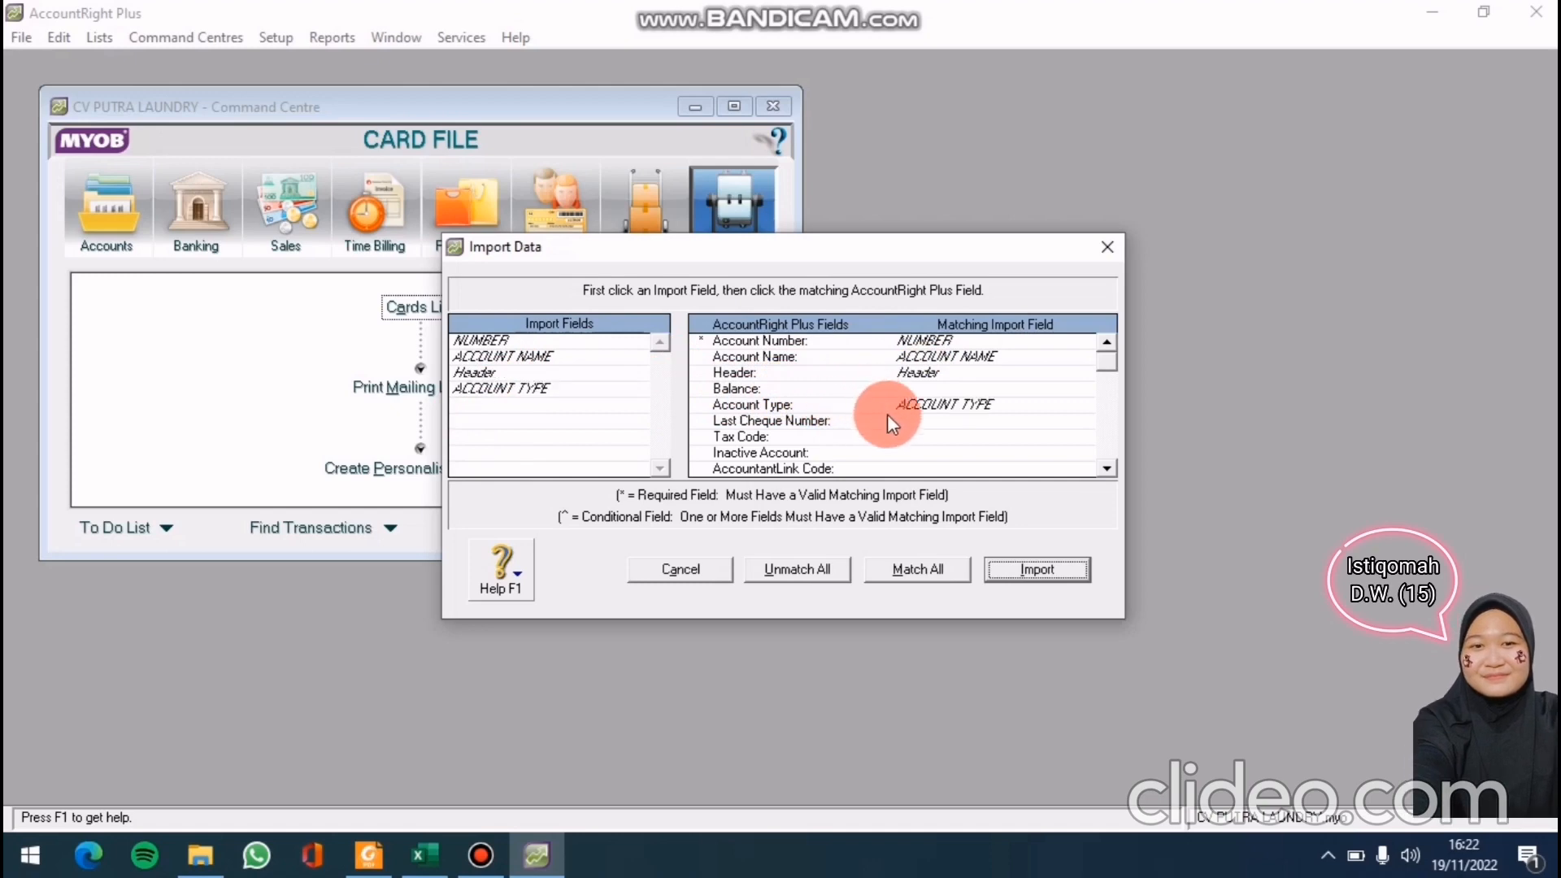
left_click(1052, 571)
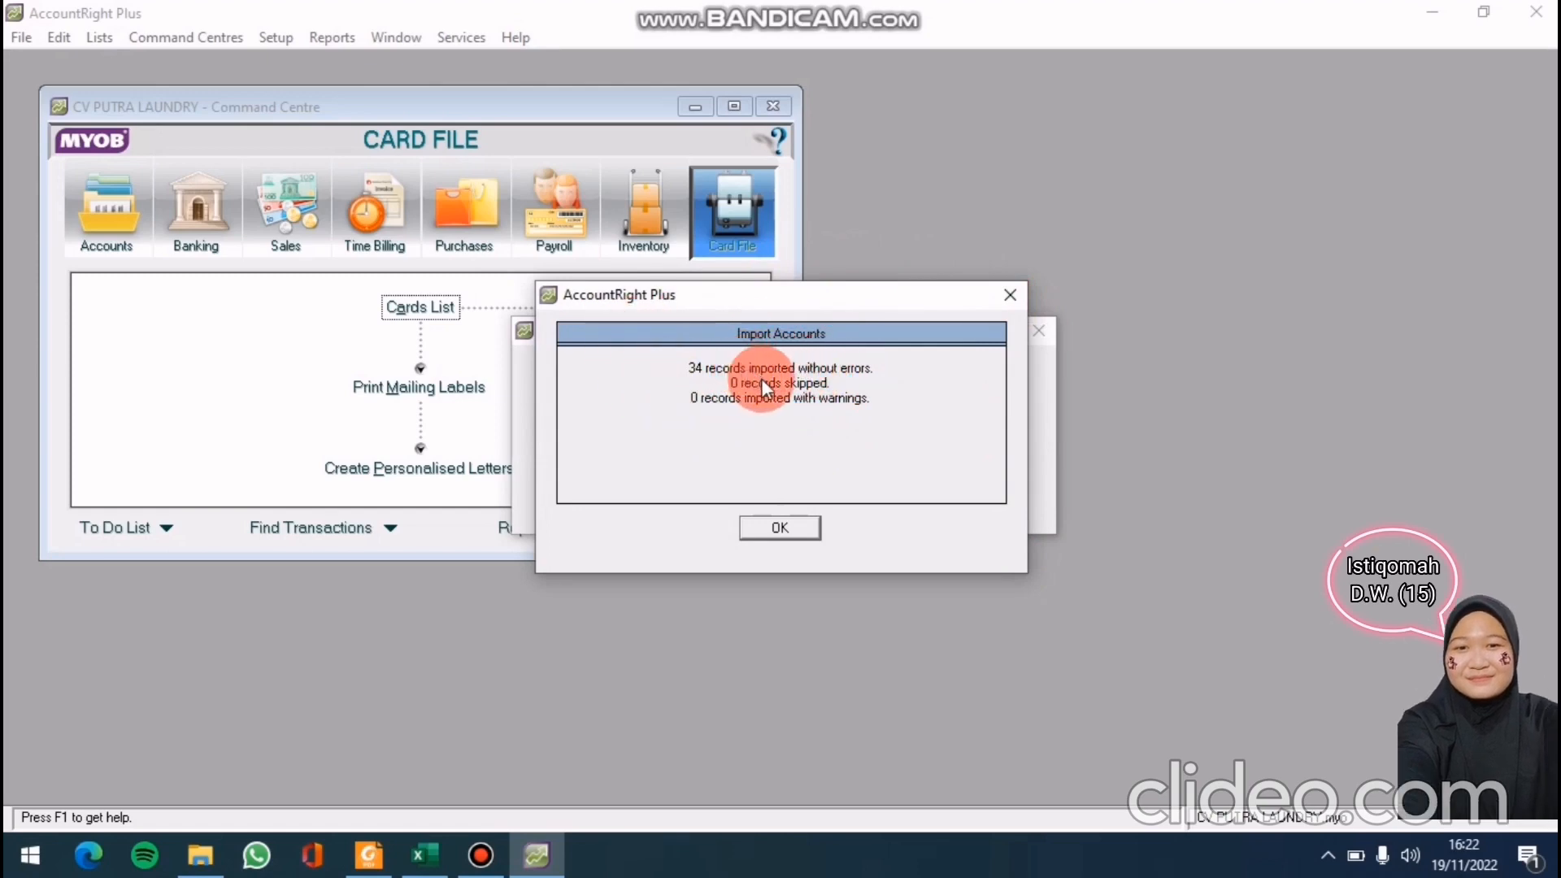
Dismiss the import results and open the Accounts List showing the imported accounts
left_click(783, 527)
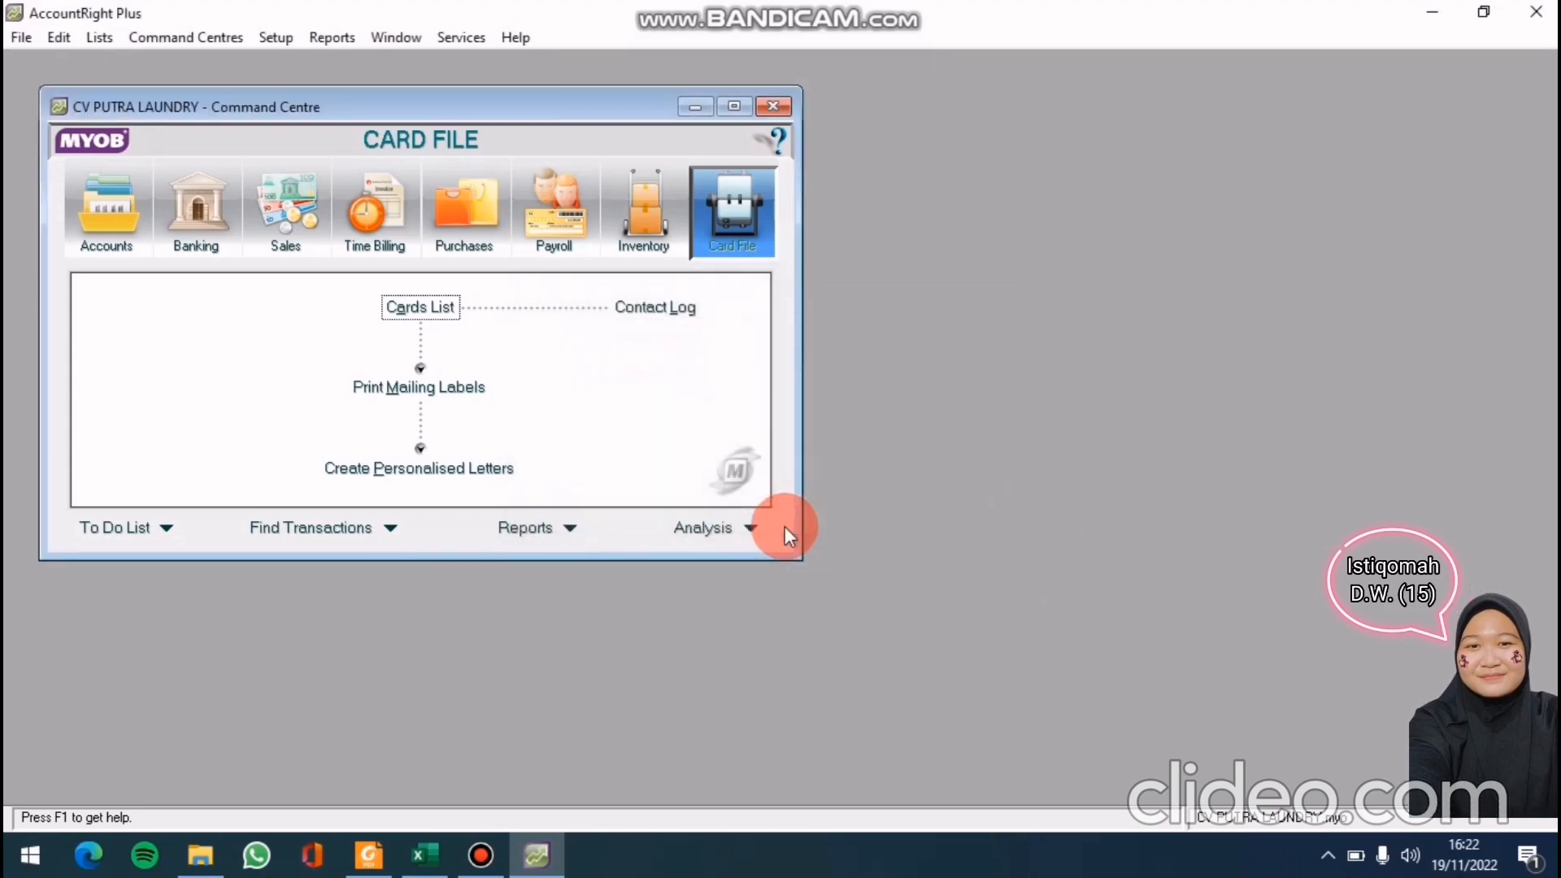
left_click(488, 856)
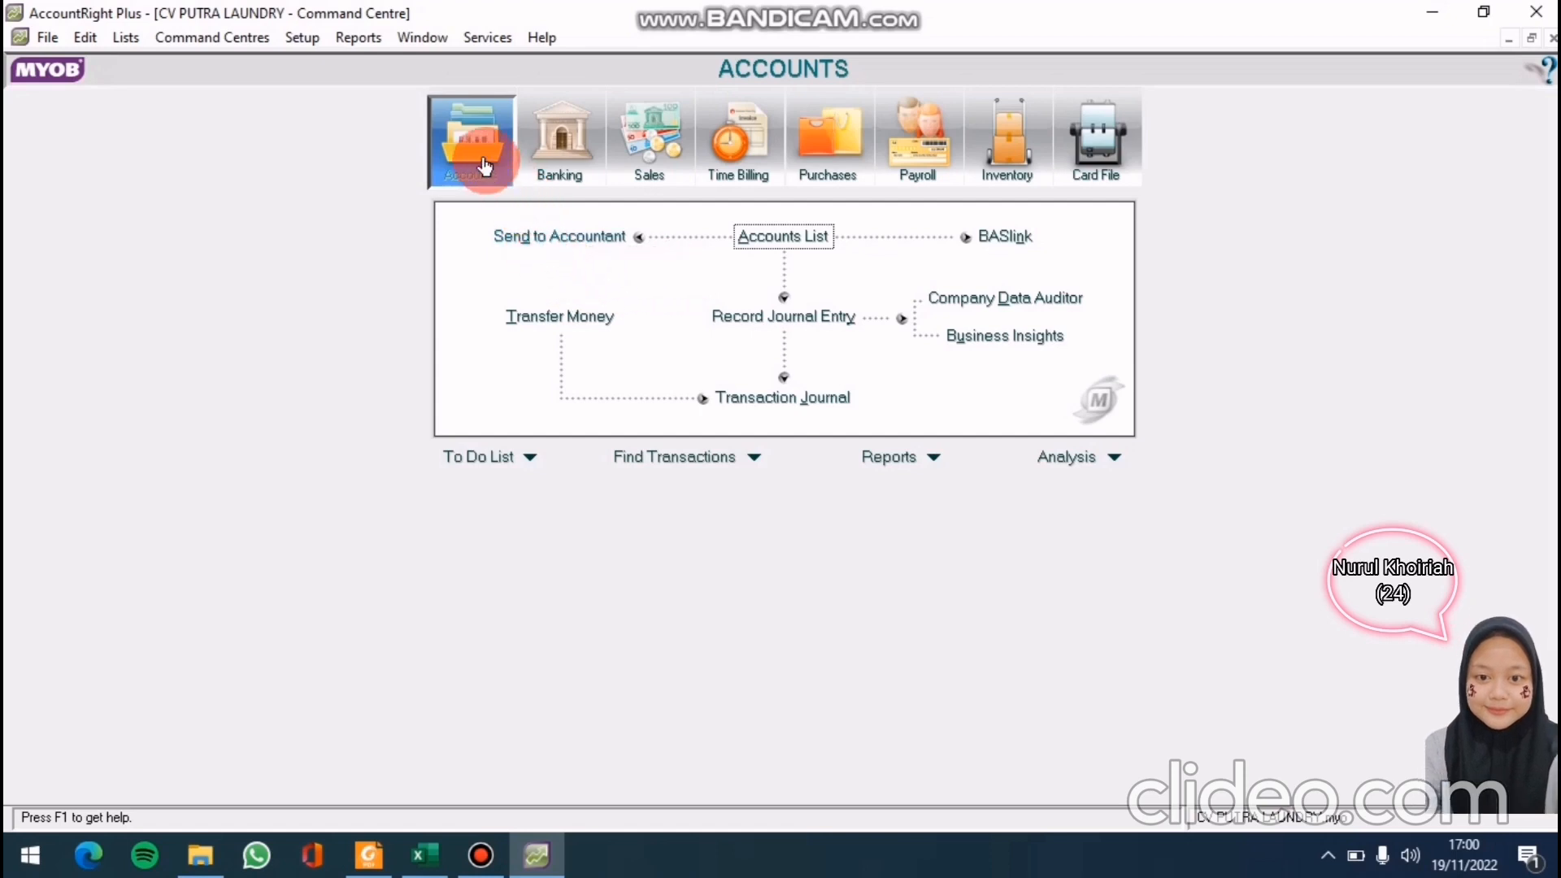
left_click(774, 235)
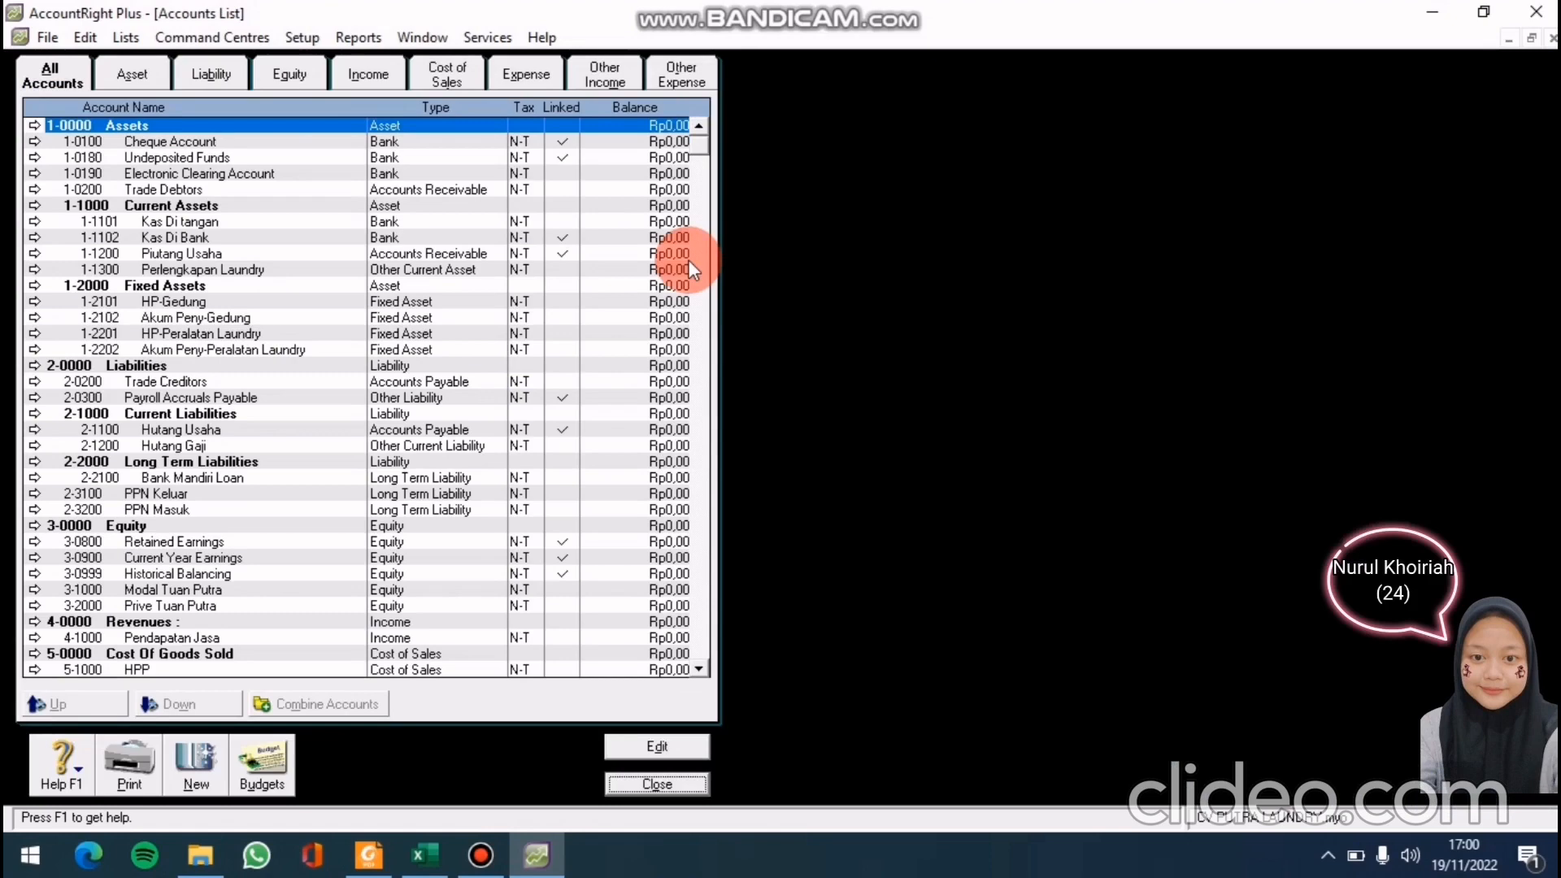
Delete accounts 1-0190 Electronic Clearing, 1-0200 Trade Debtors and 2-0200 Trade Creditors, then close the list
left_click(346, 172)
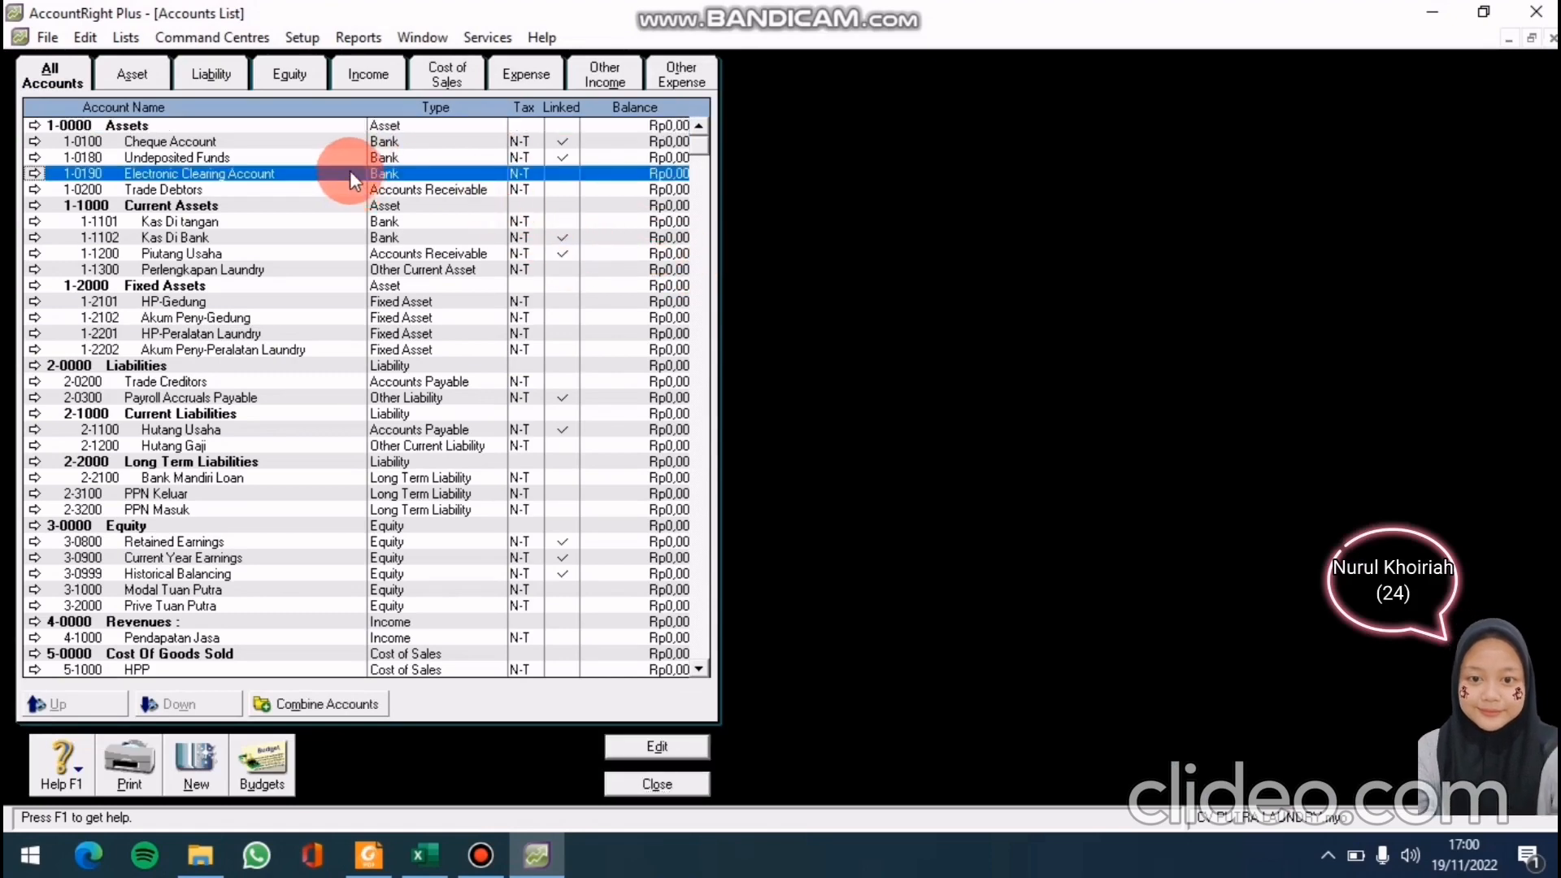
double_click(138, 173)
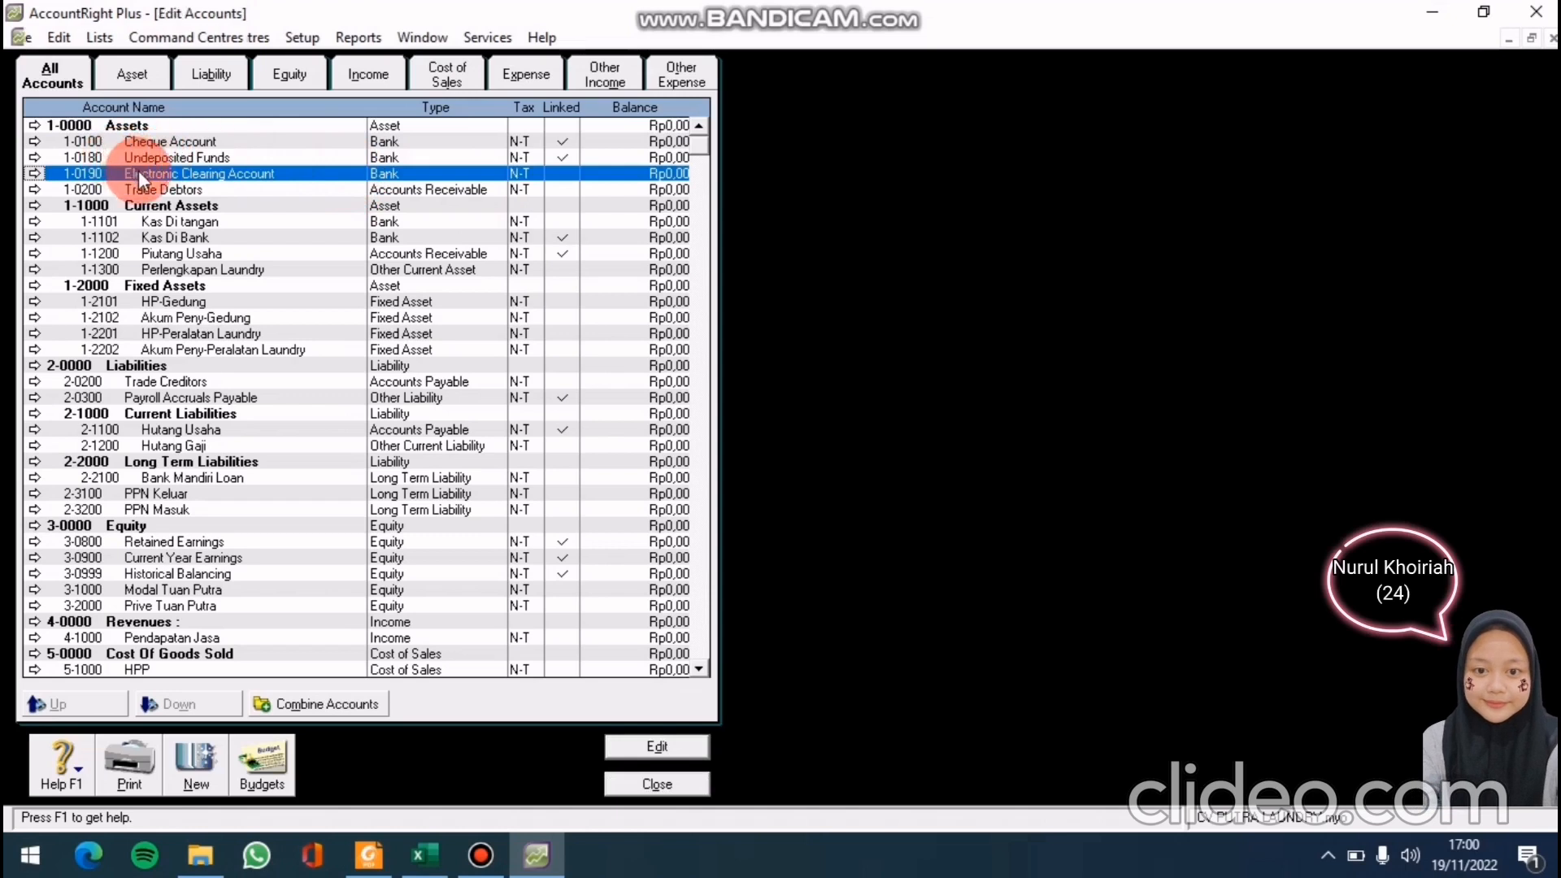
left_click(77, 39)
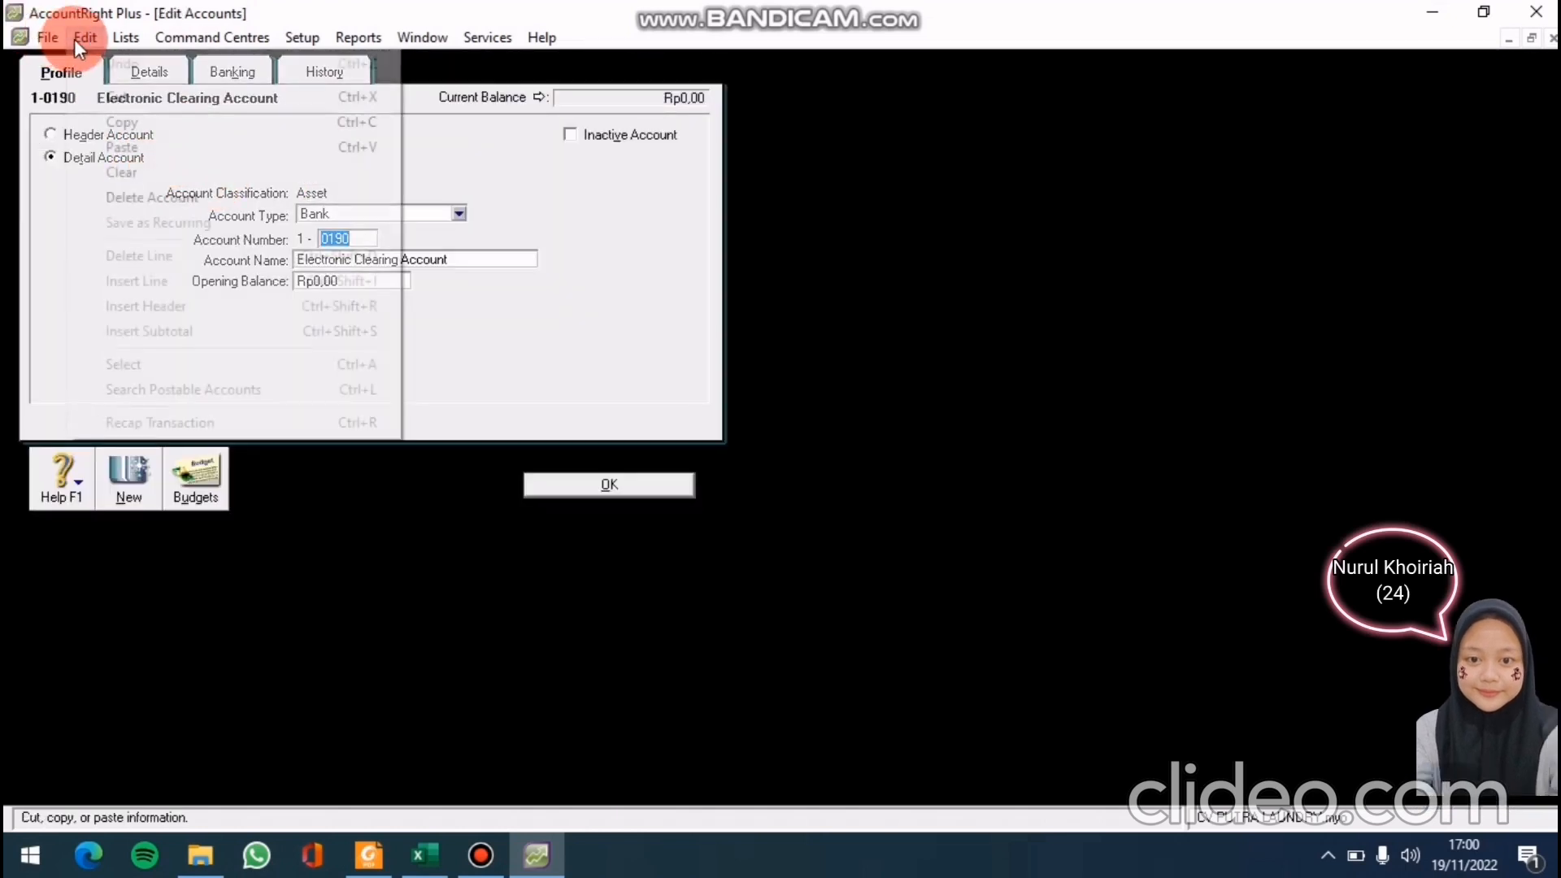
left_click(173, 197)
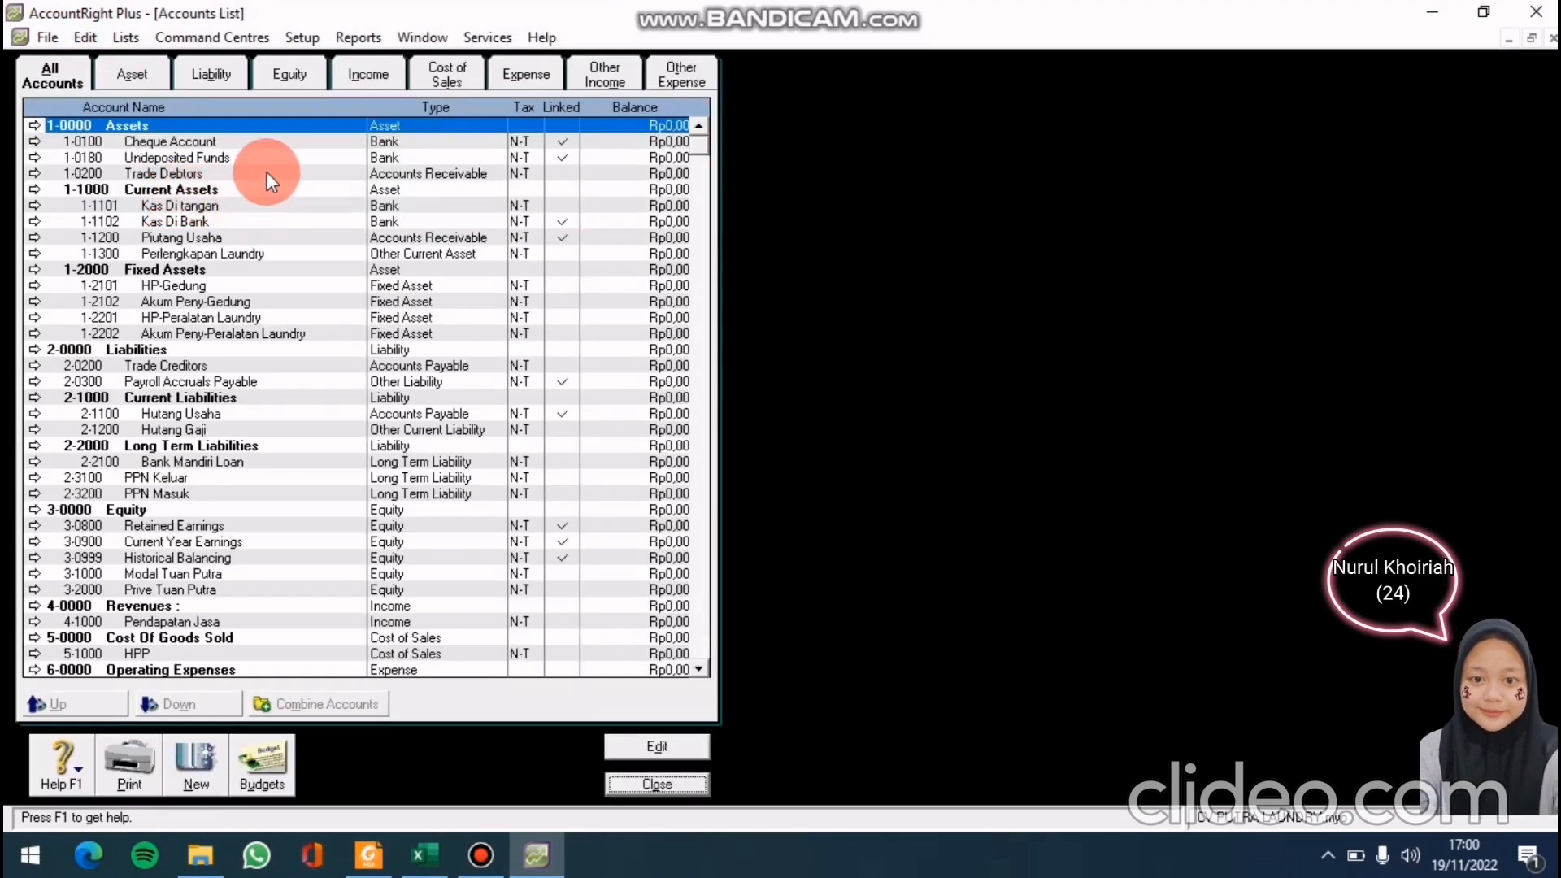
left_click(266, 173)
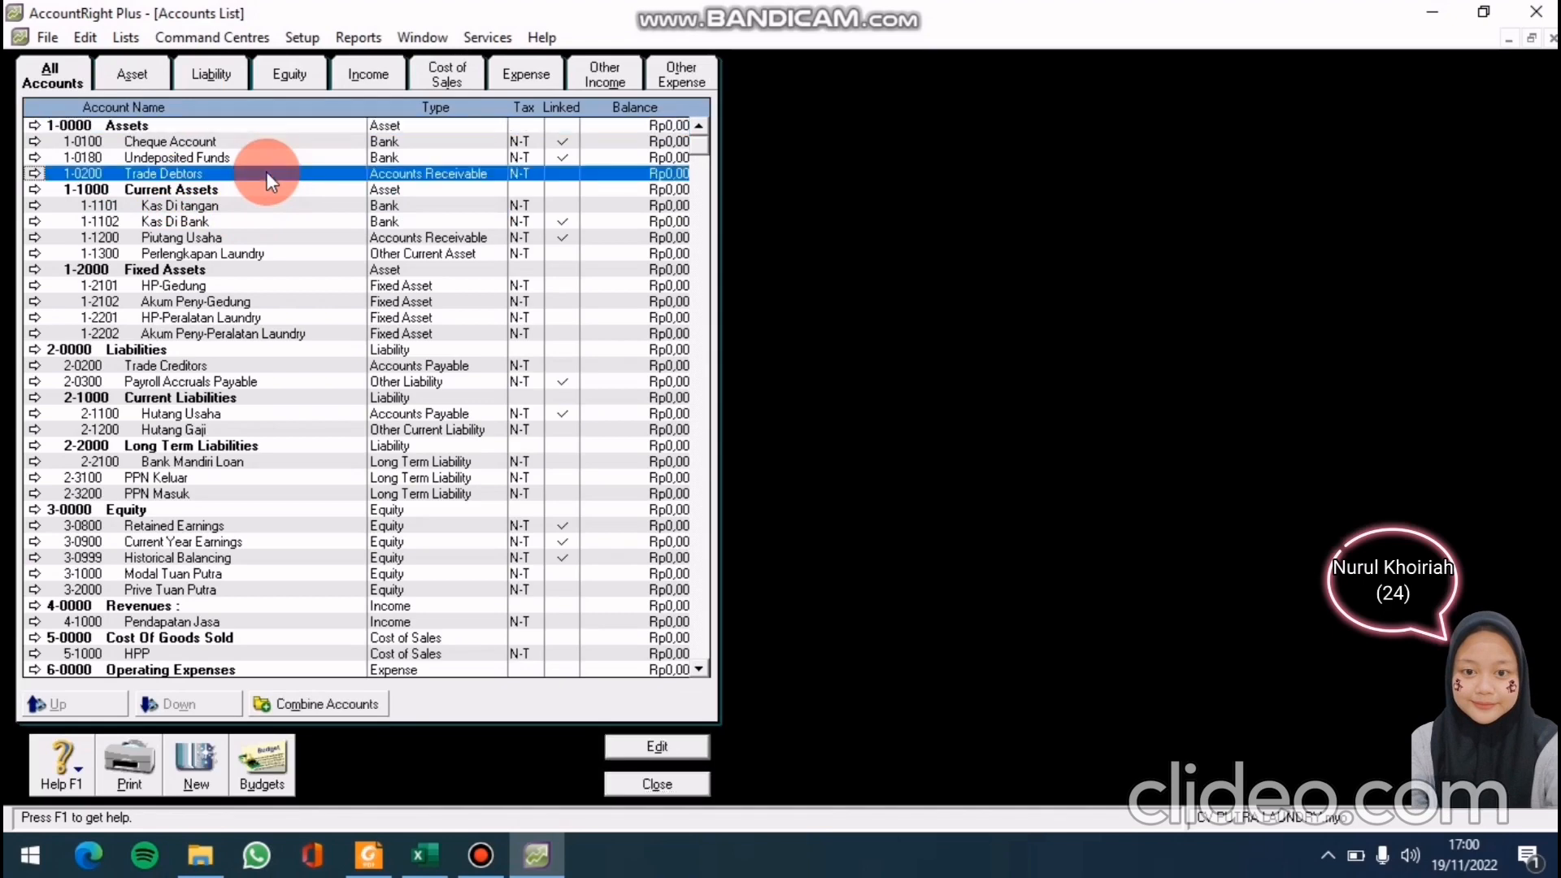
double_click(266, 172)
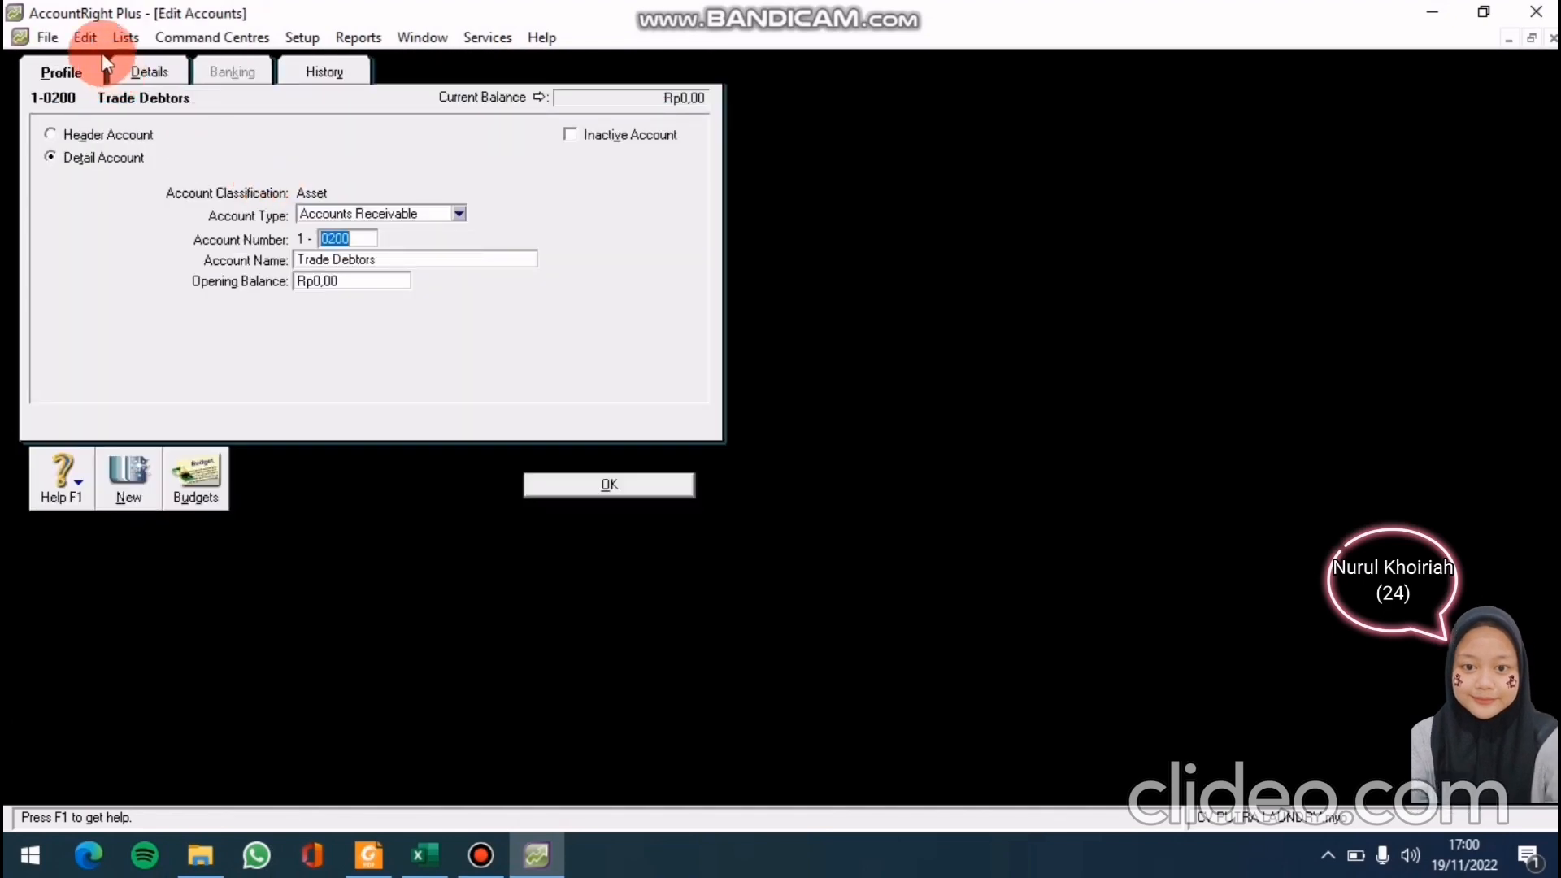
left_click(86, 37)
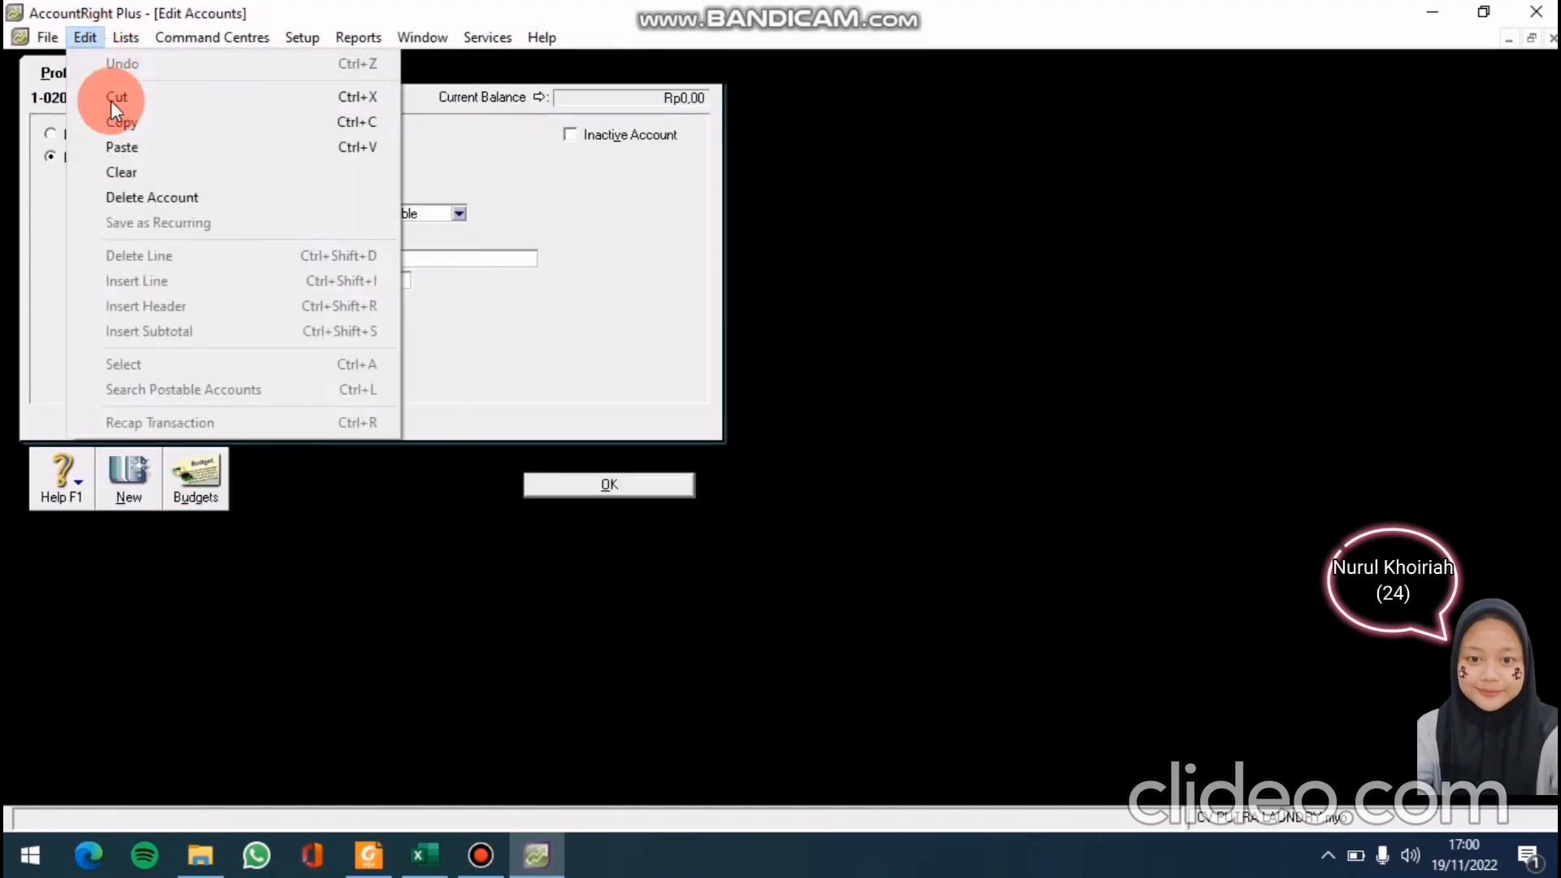
left_click(156, 201)
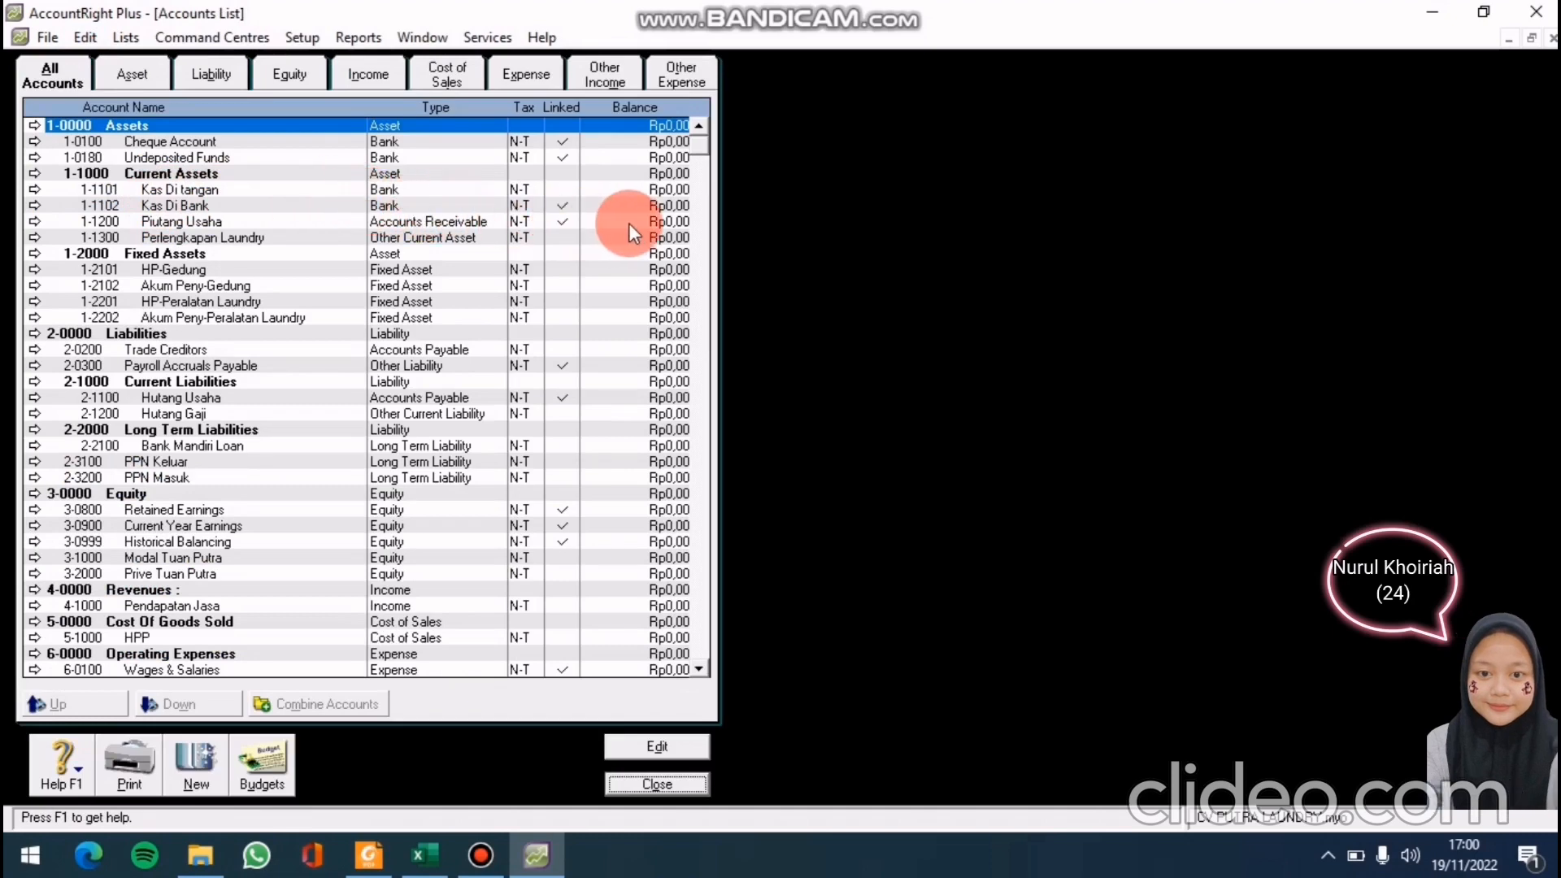
double_click(174, 348)
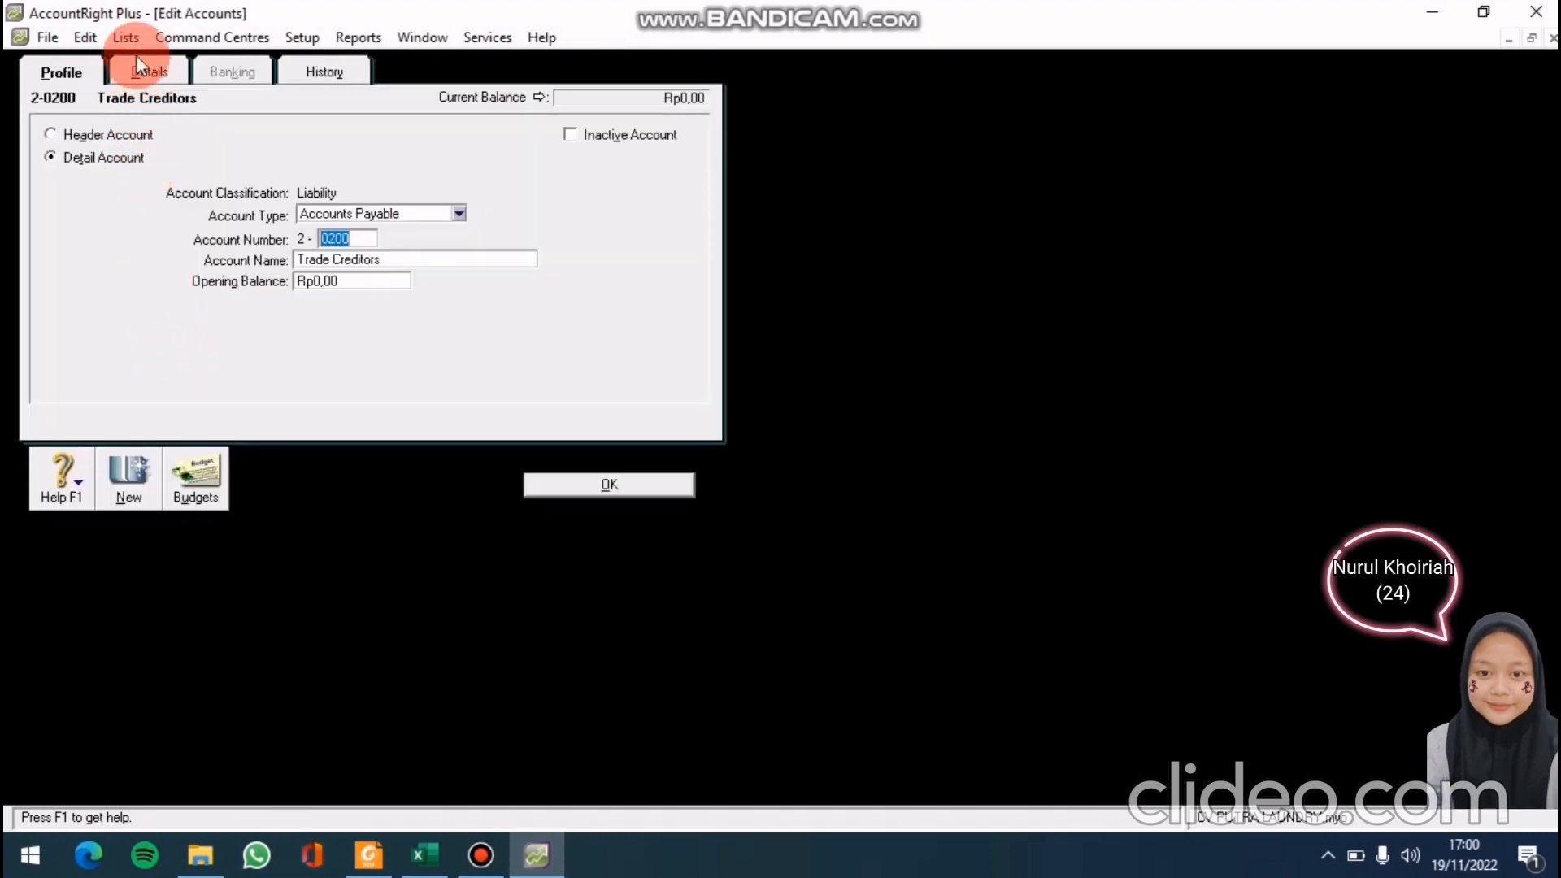
left_click(81, 39)
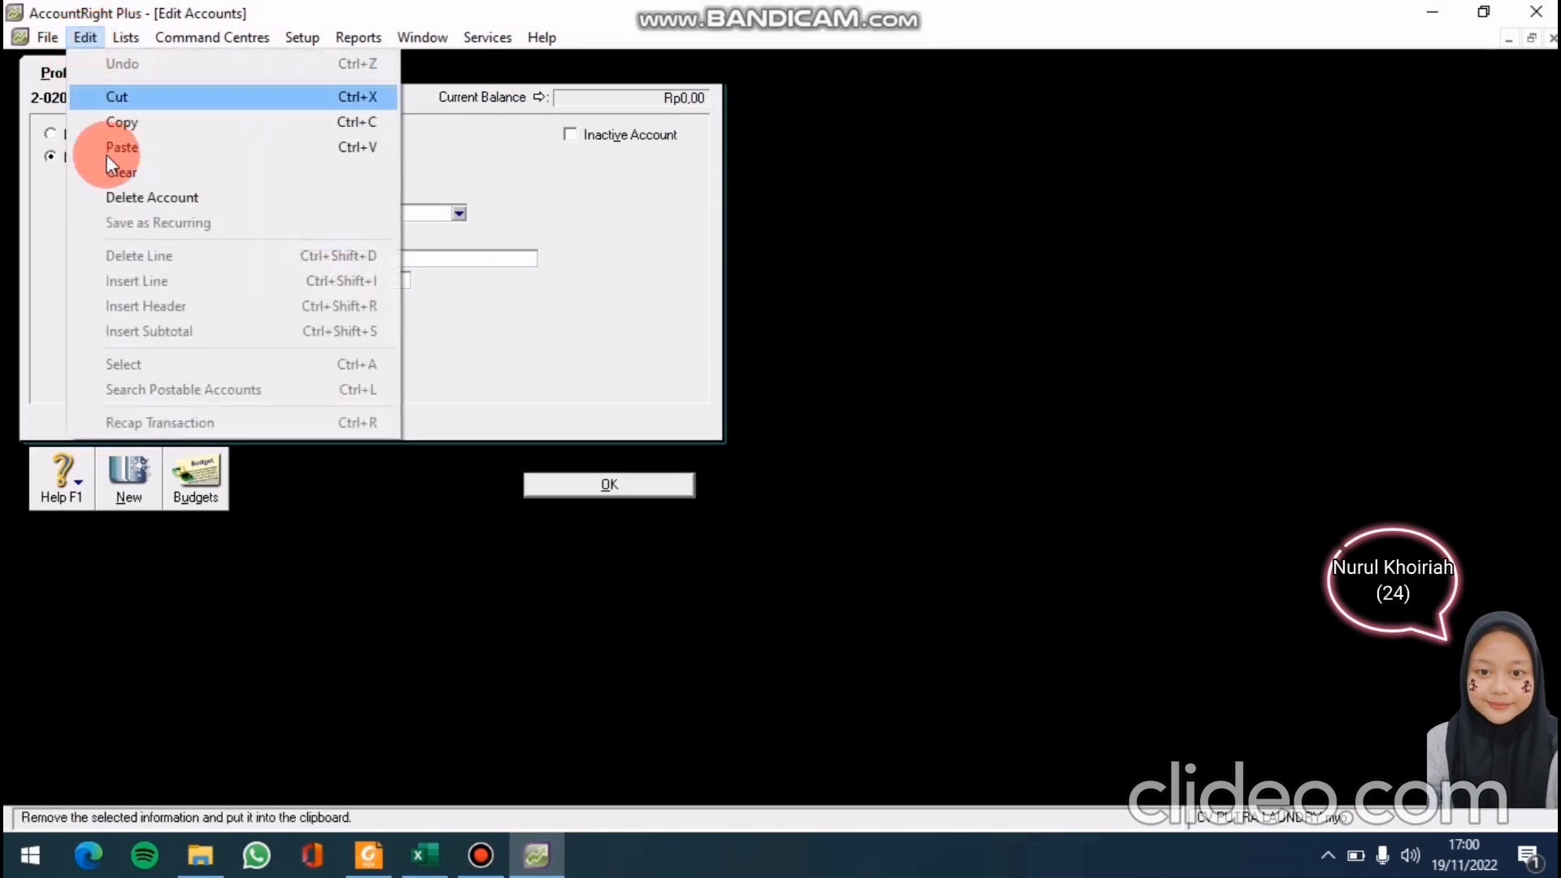
left_click(124, 197)
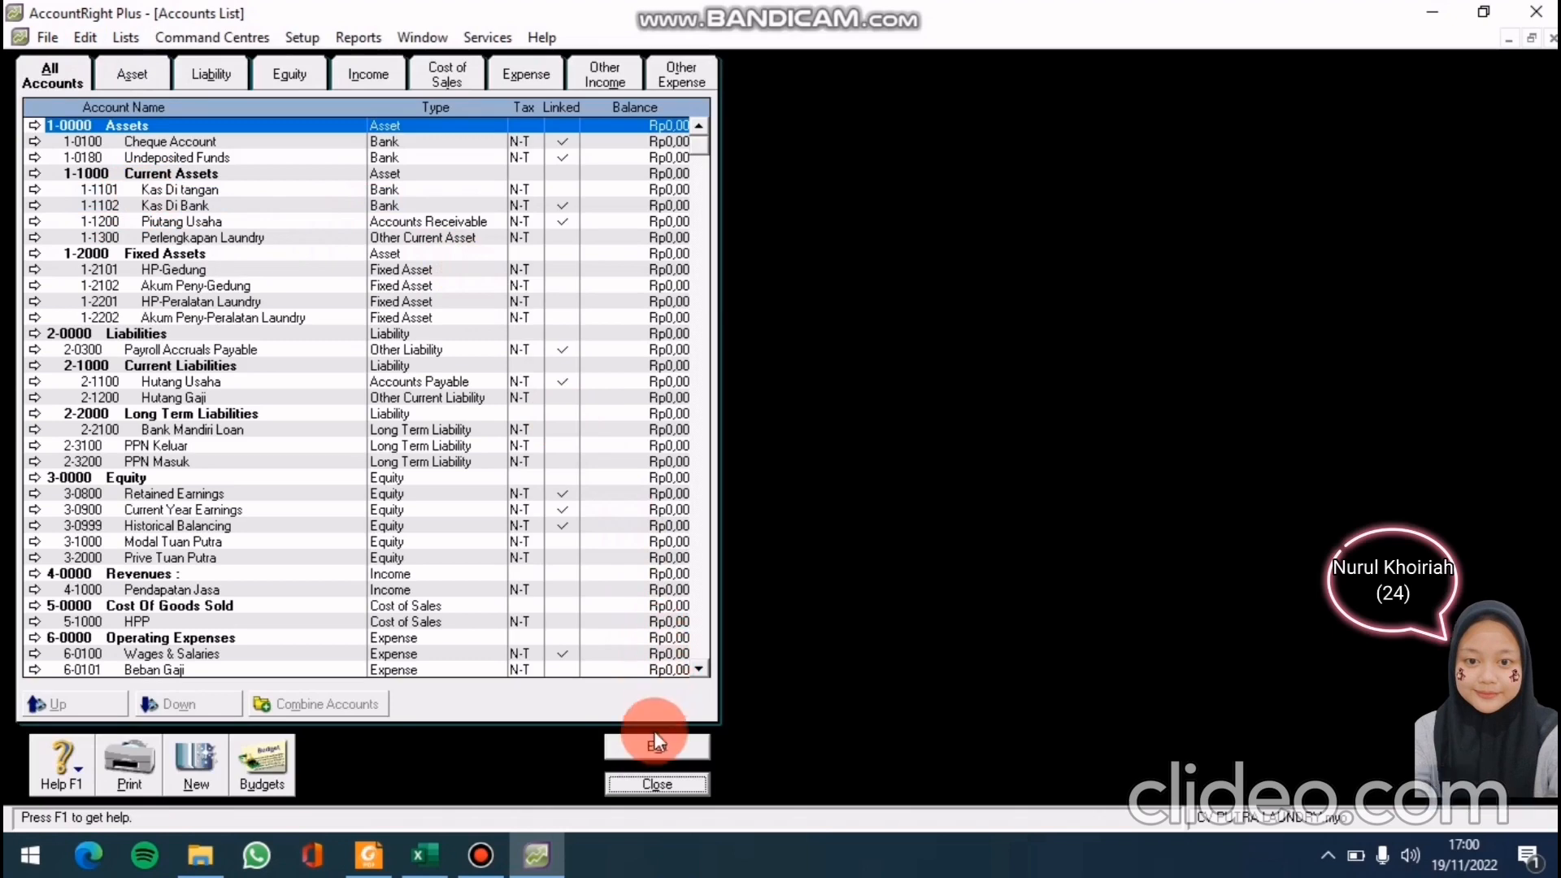
left_click(643, 783)
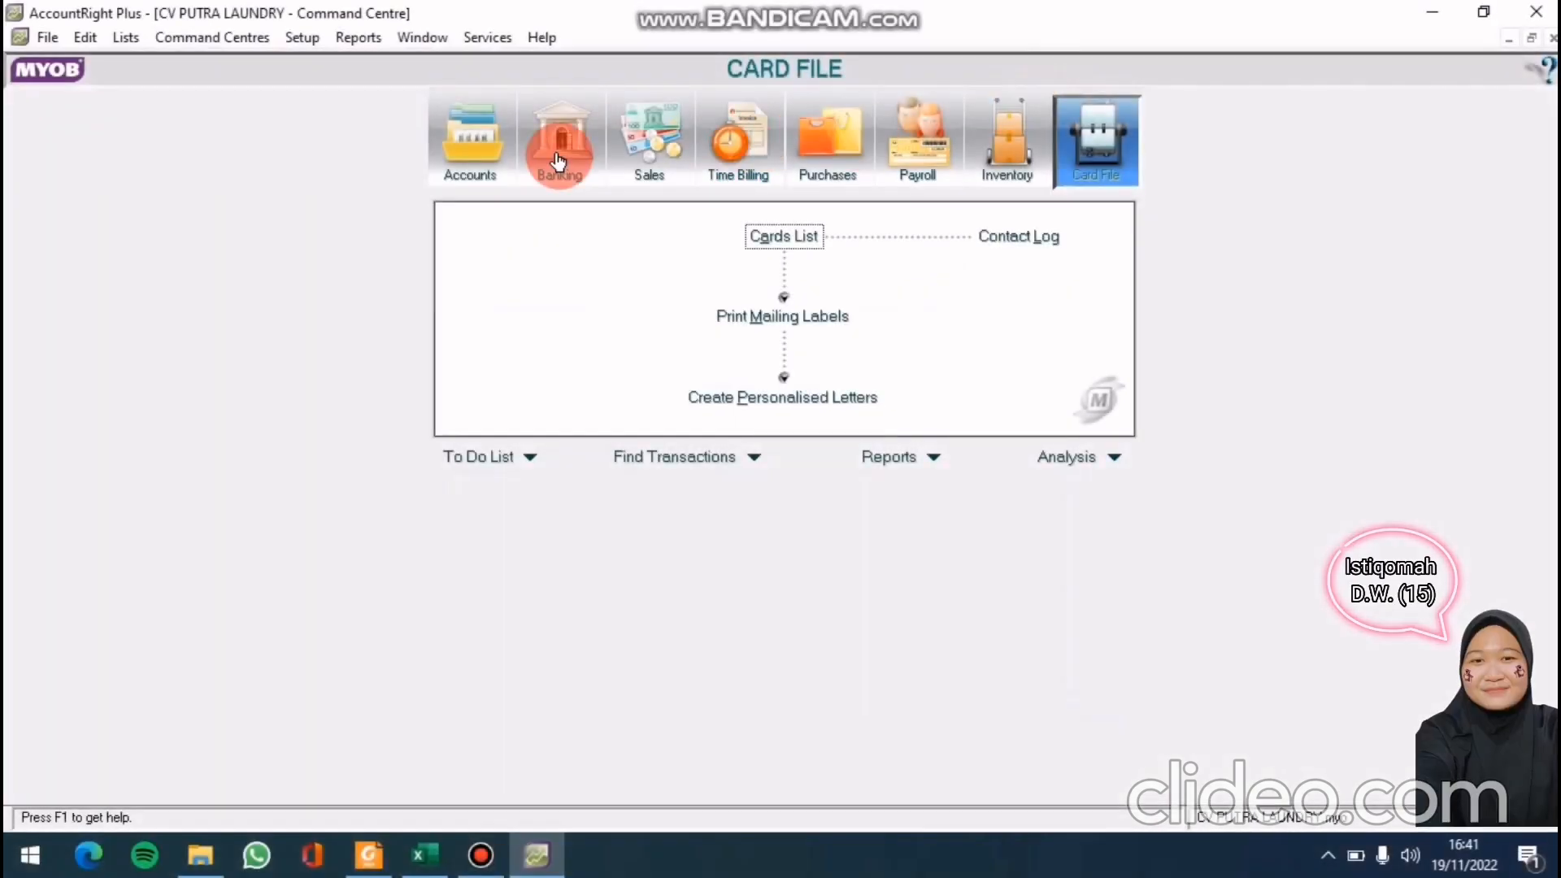
Open the Tax Code List and delete the EXP and FRE tax codes
left_click(127, 39)
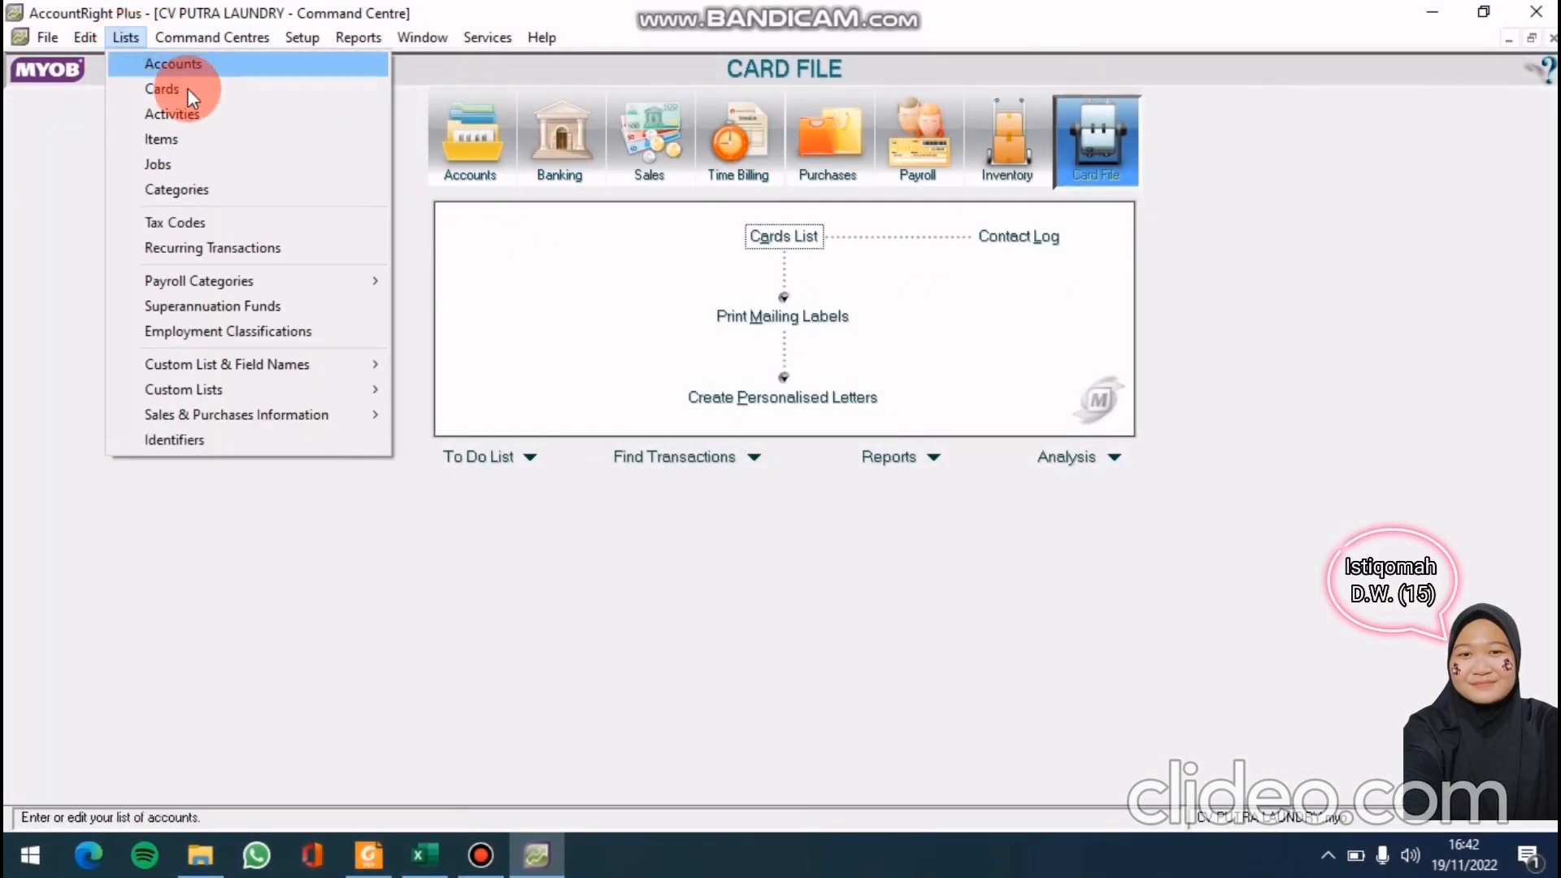
left_click(212, 226)
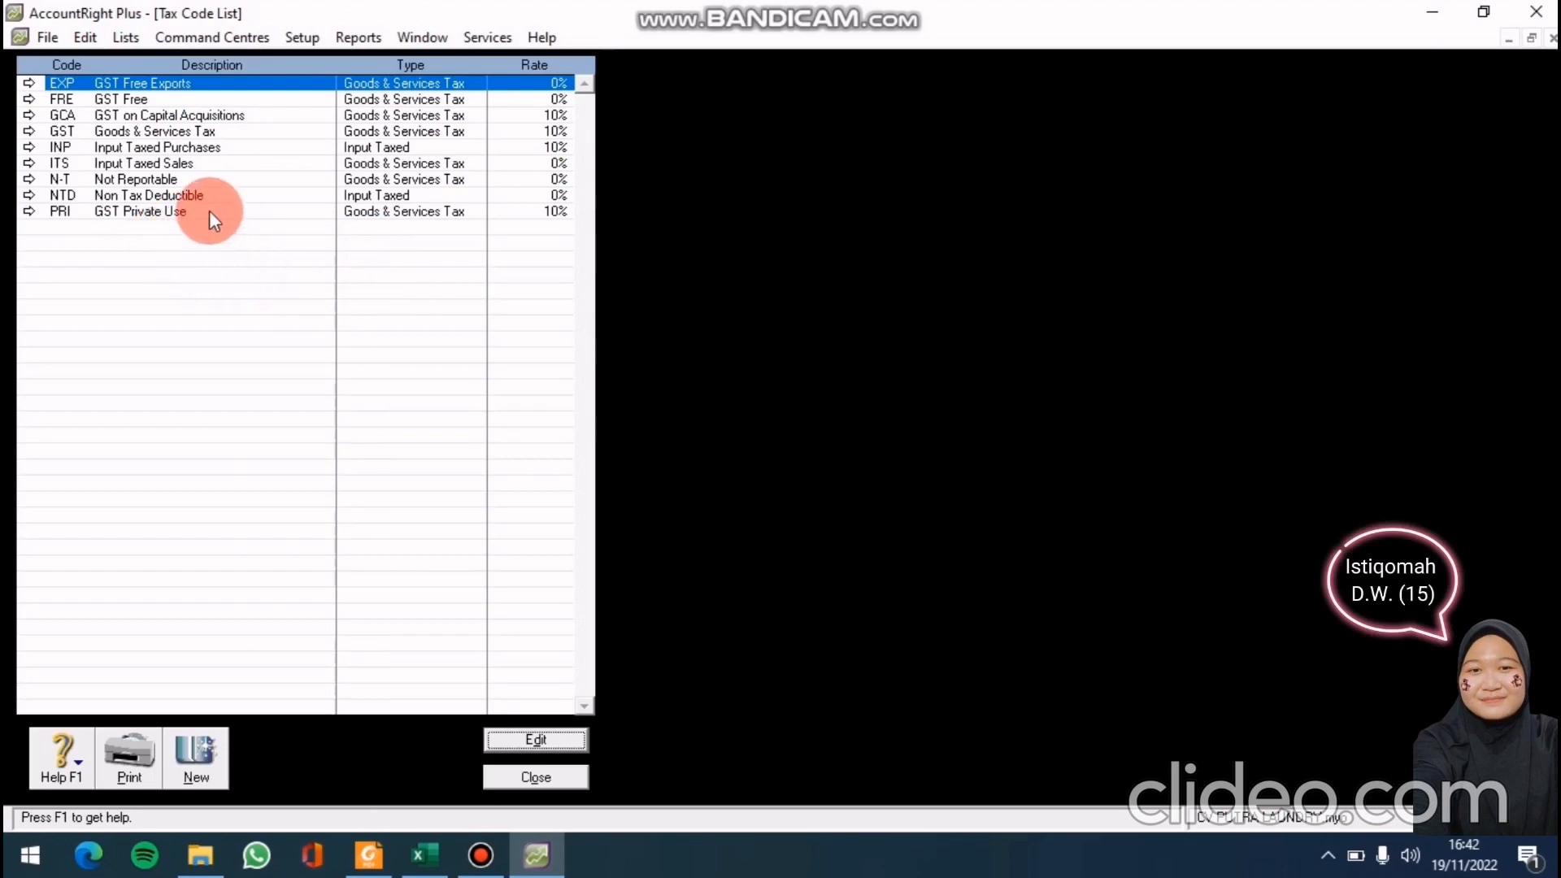
left_click(26, 83)
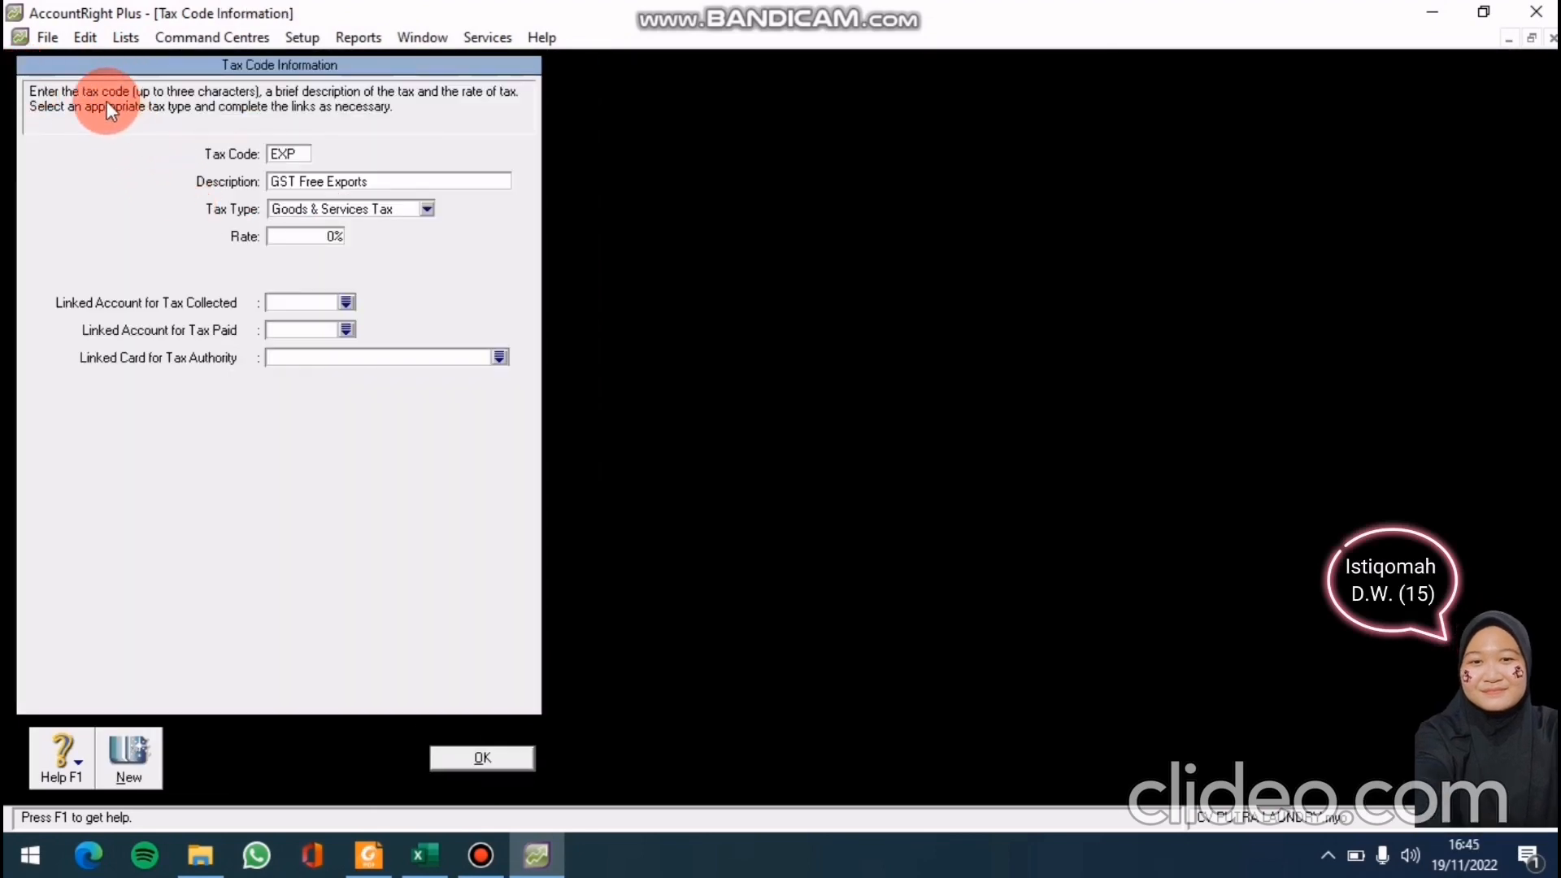
left_click(86, 37)
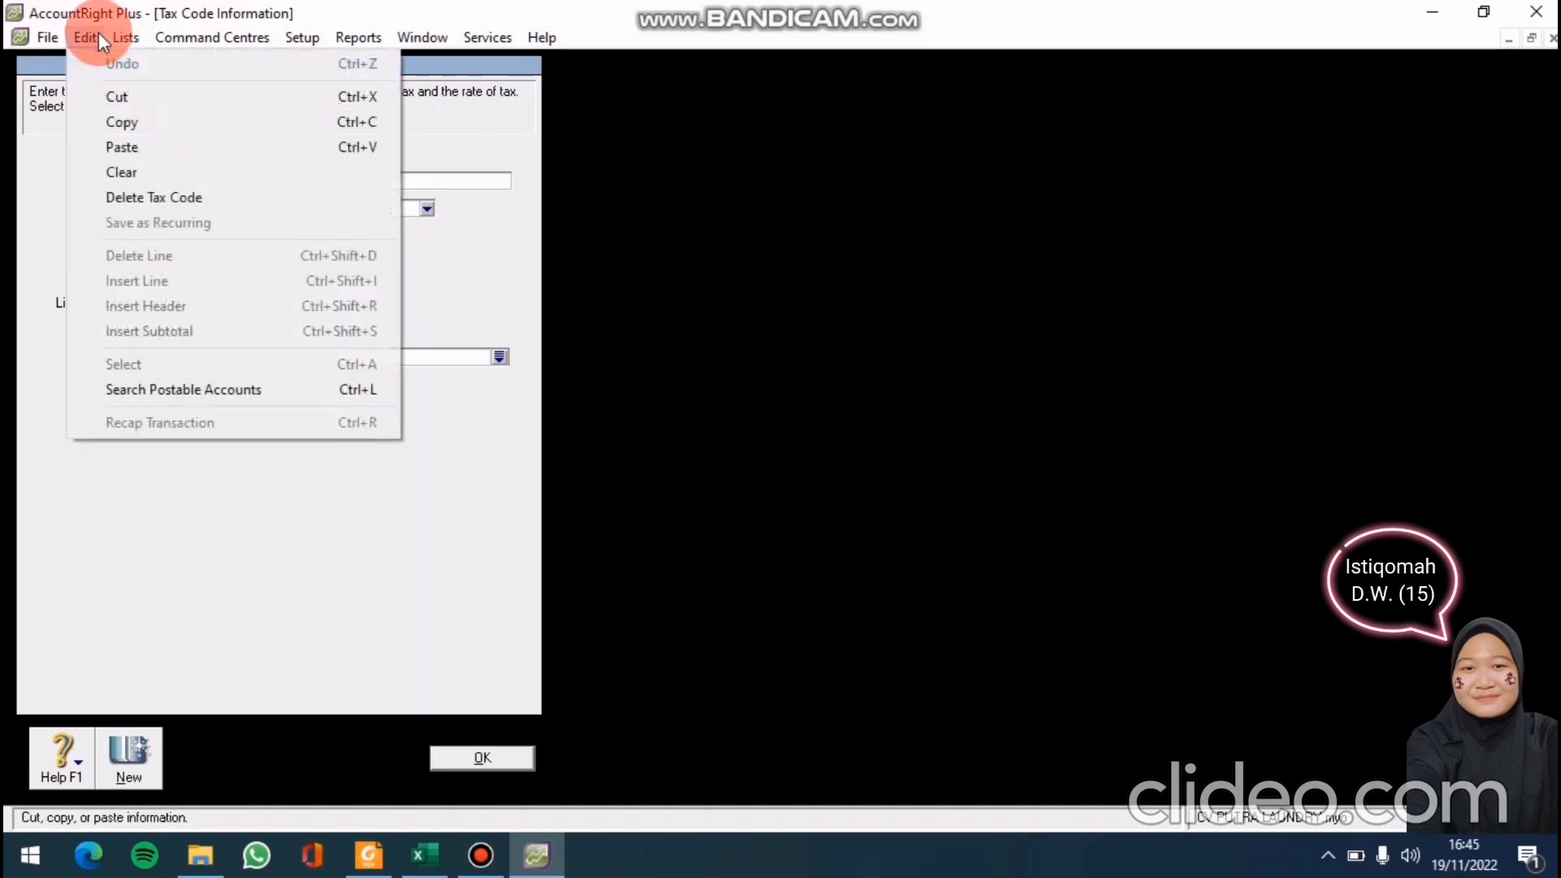
left_click(168, 198)
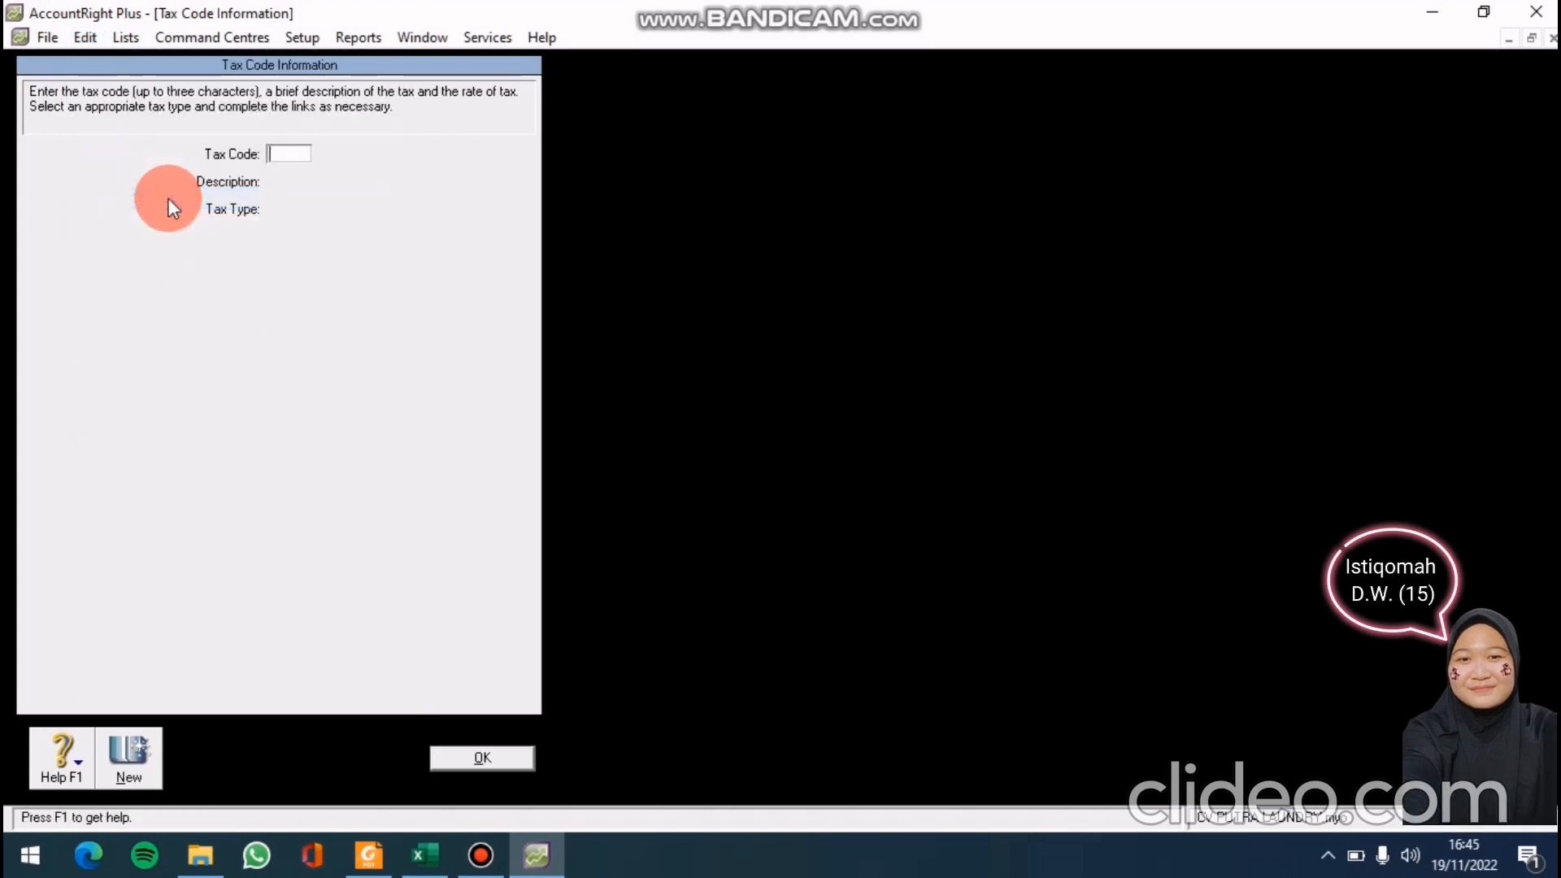
left_click(436, 758)
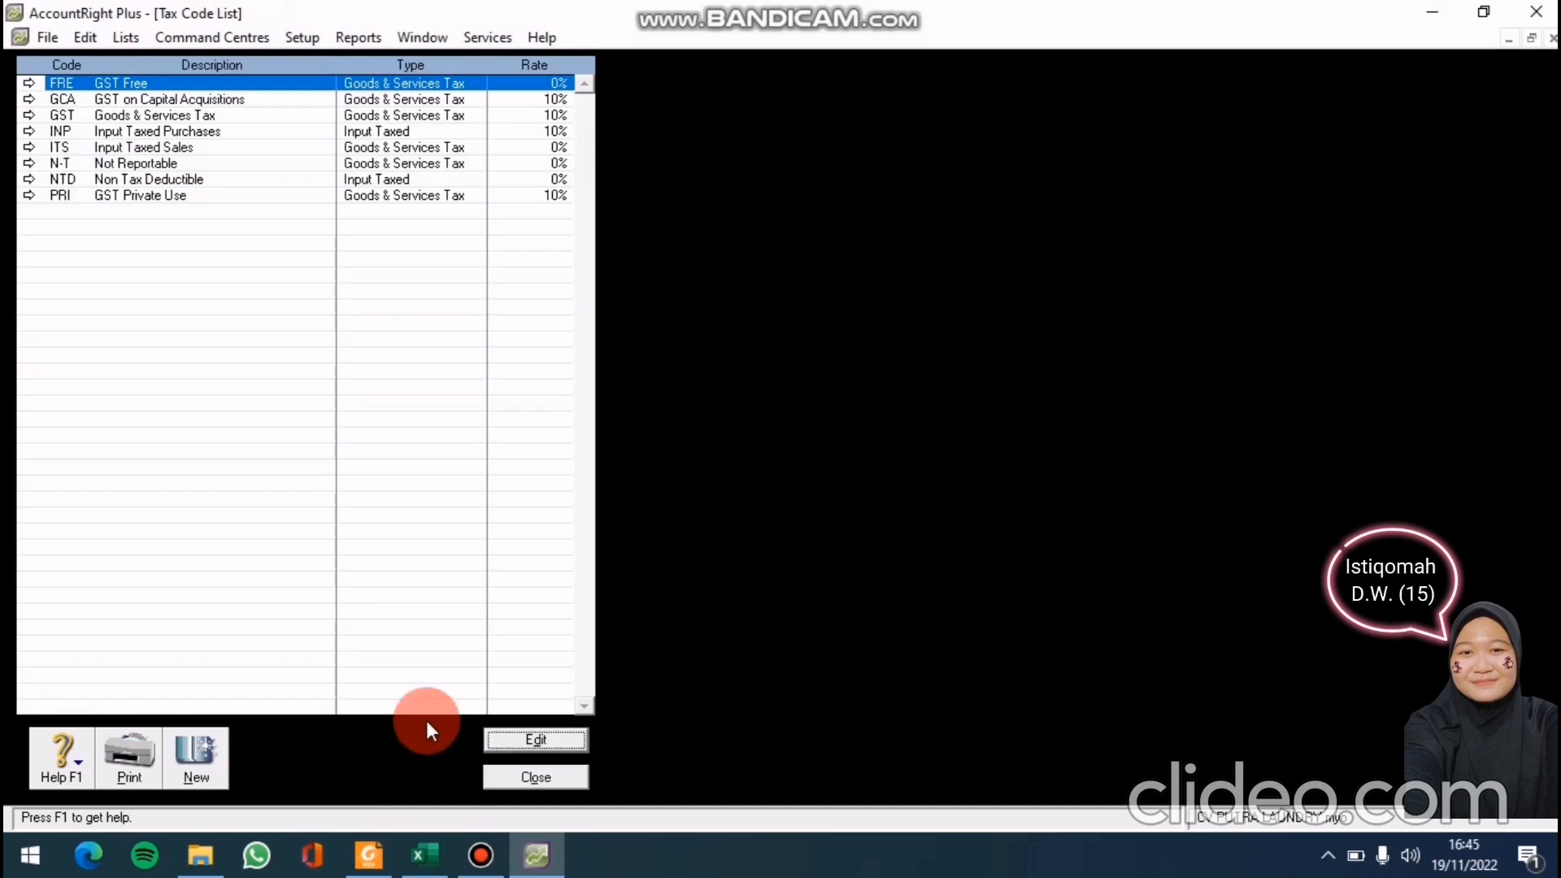
left_click(22, 158)
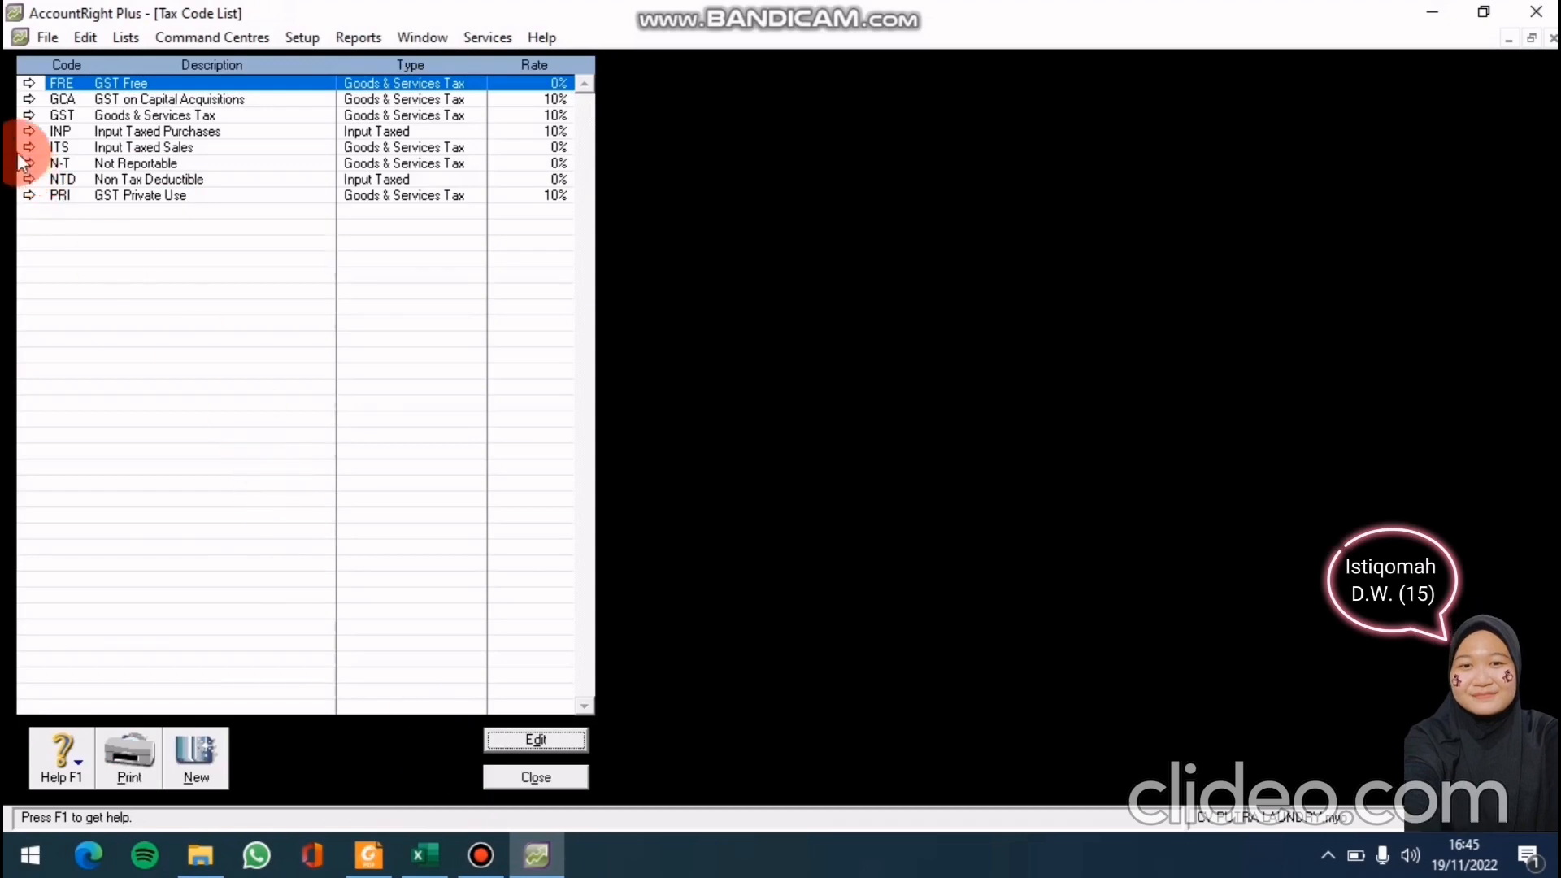
left_click(31, 84)
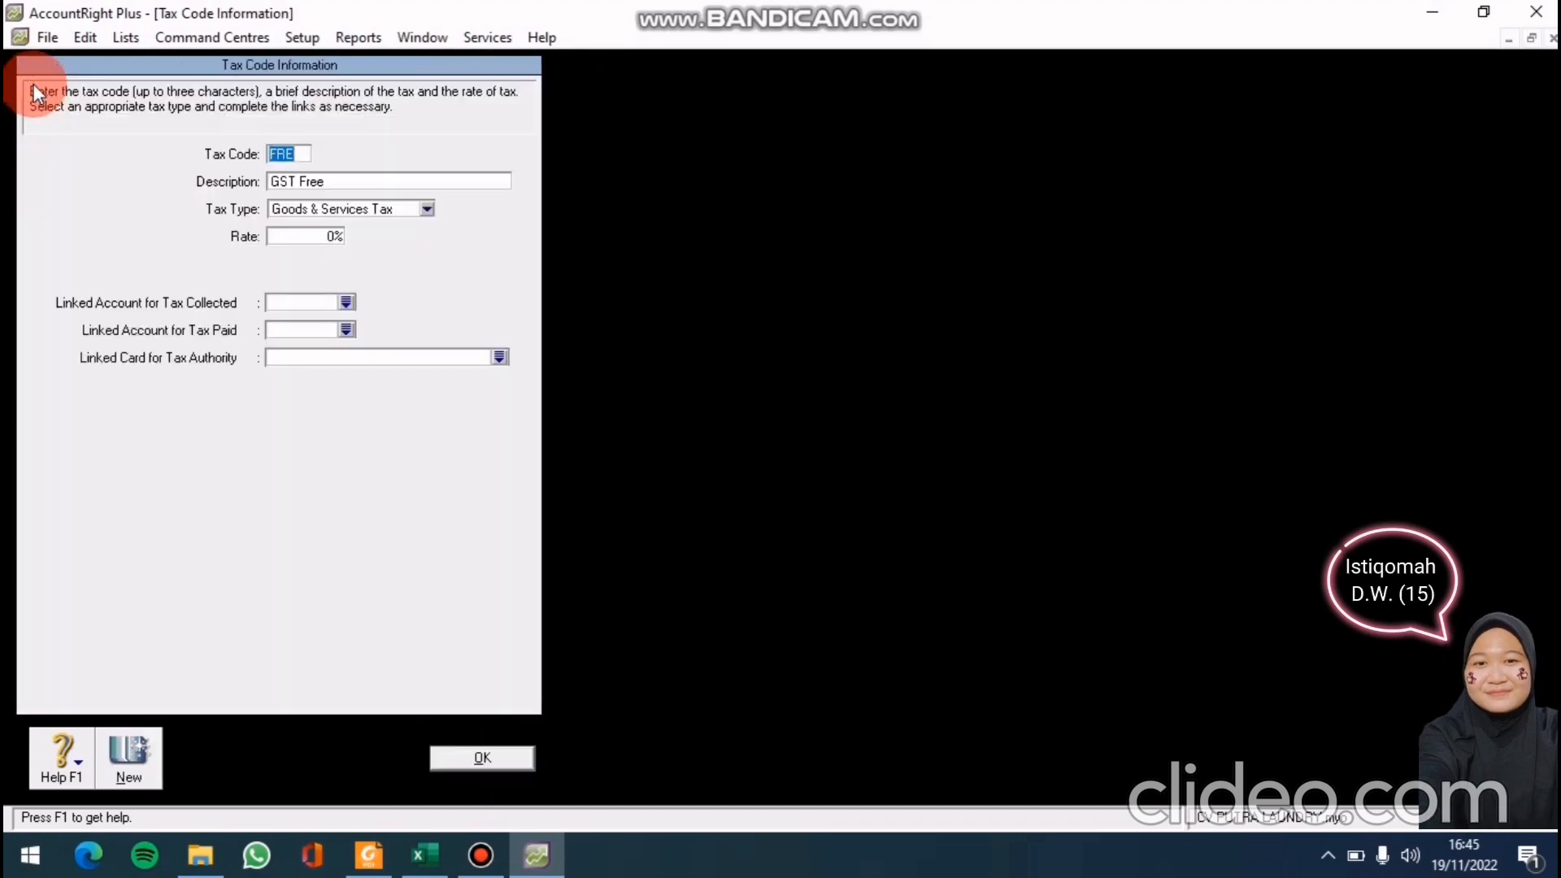
left_click(87, 38)
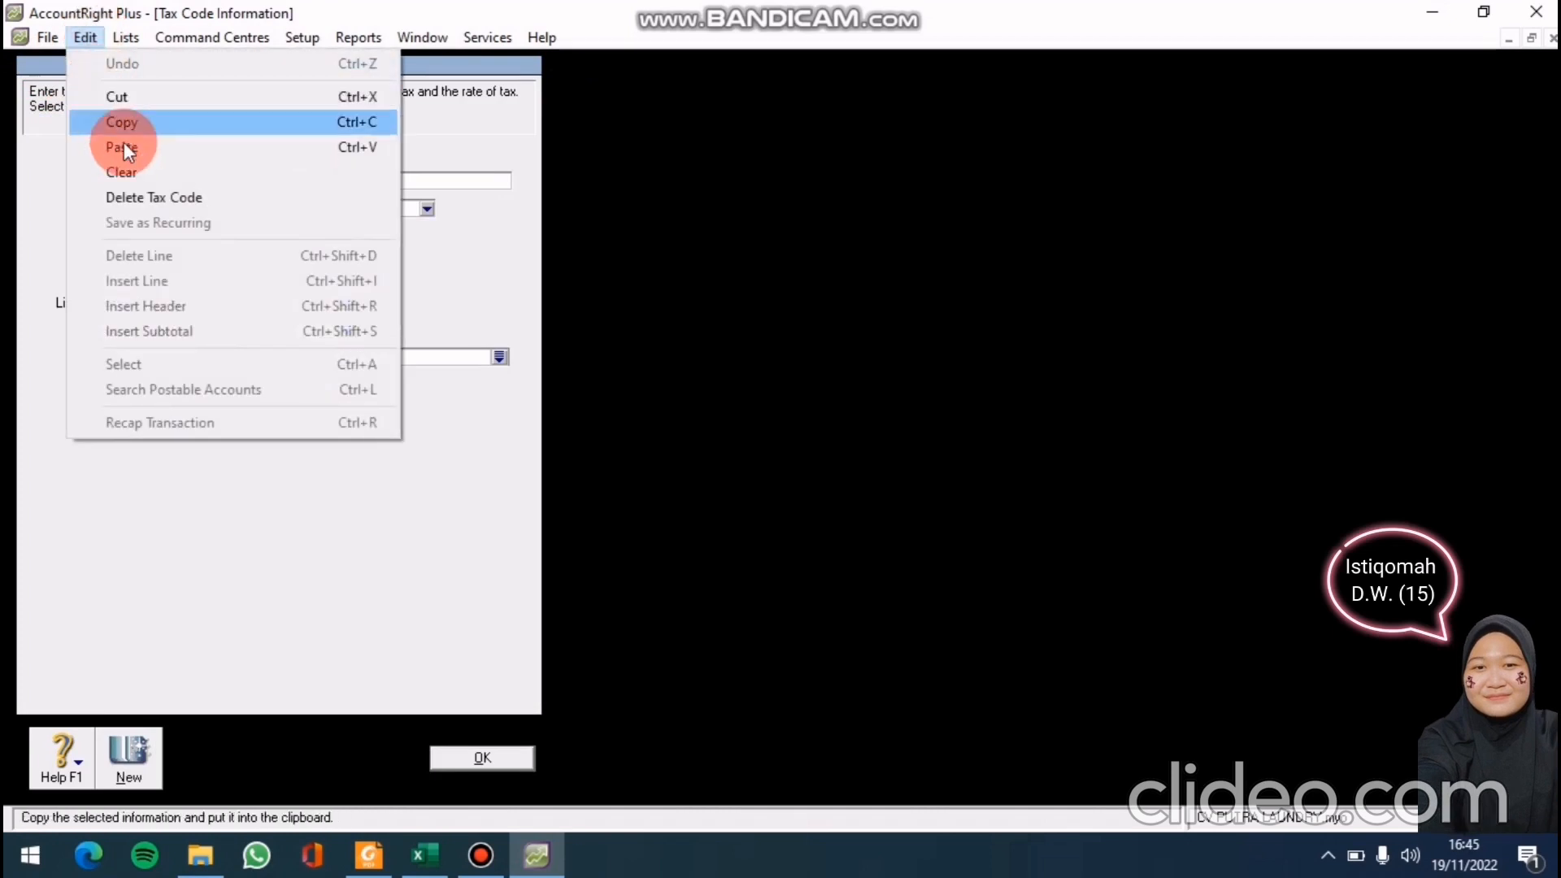
left_click(157, 189)
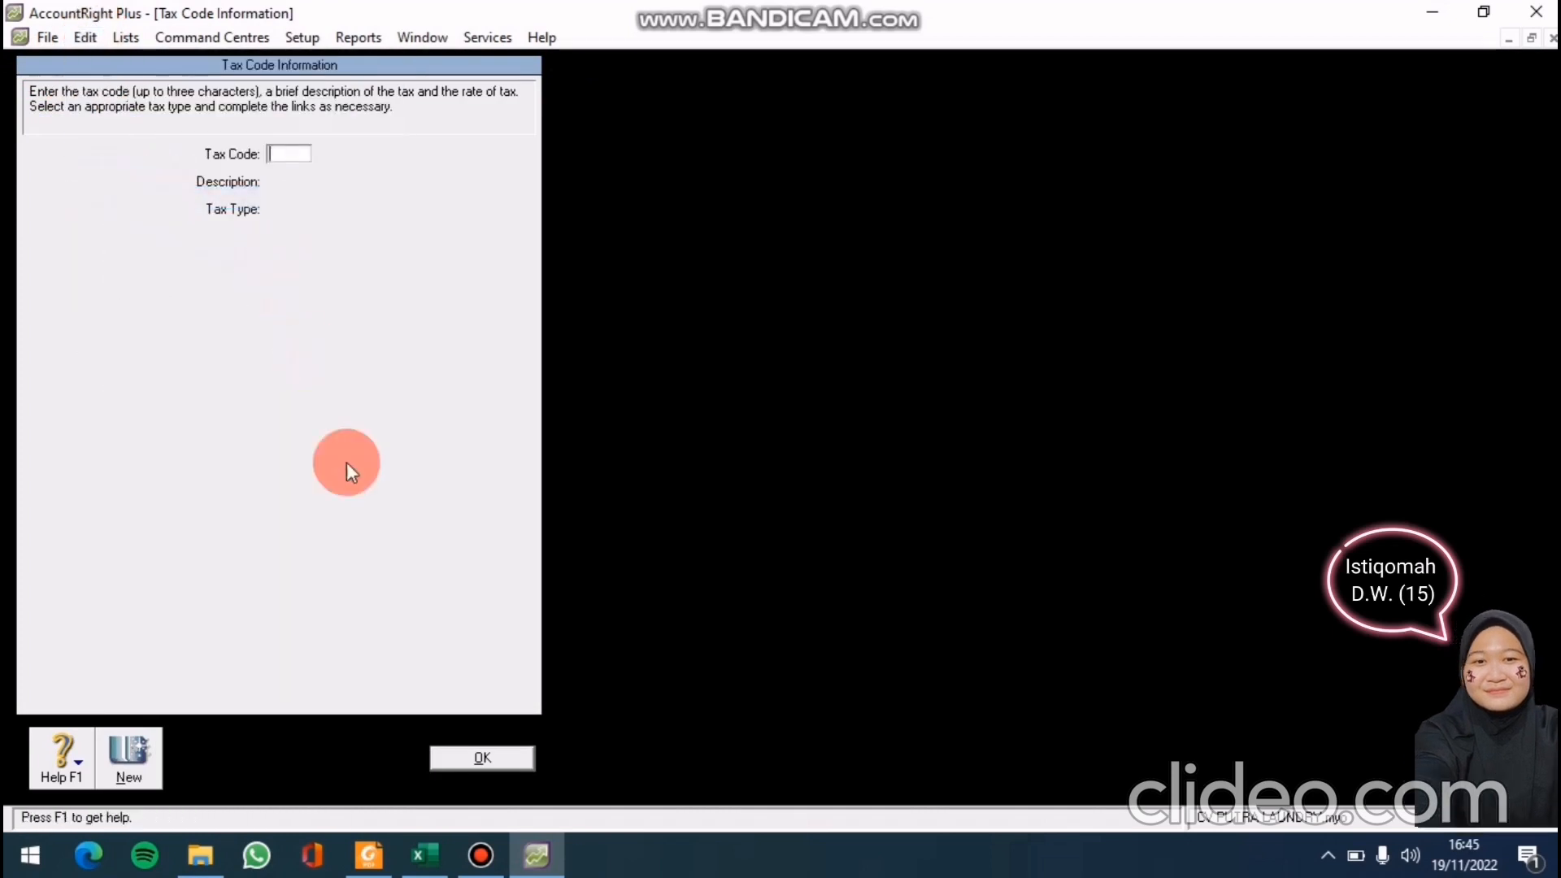
left_click(509, 764)
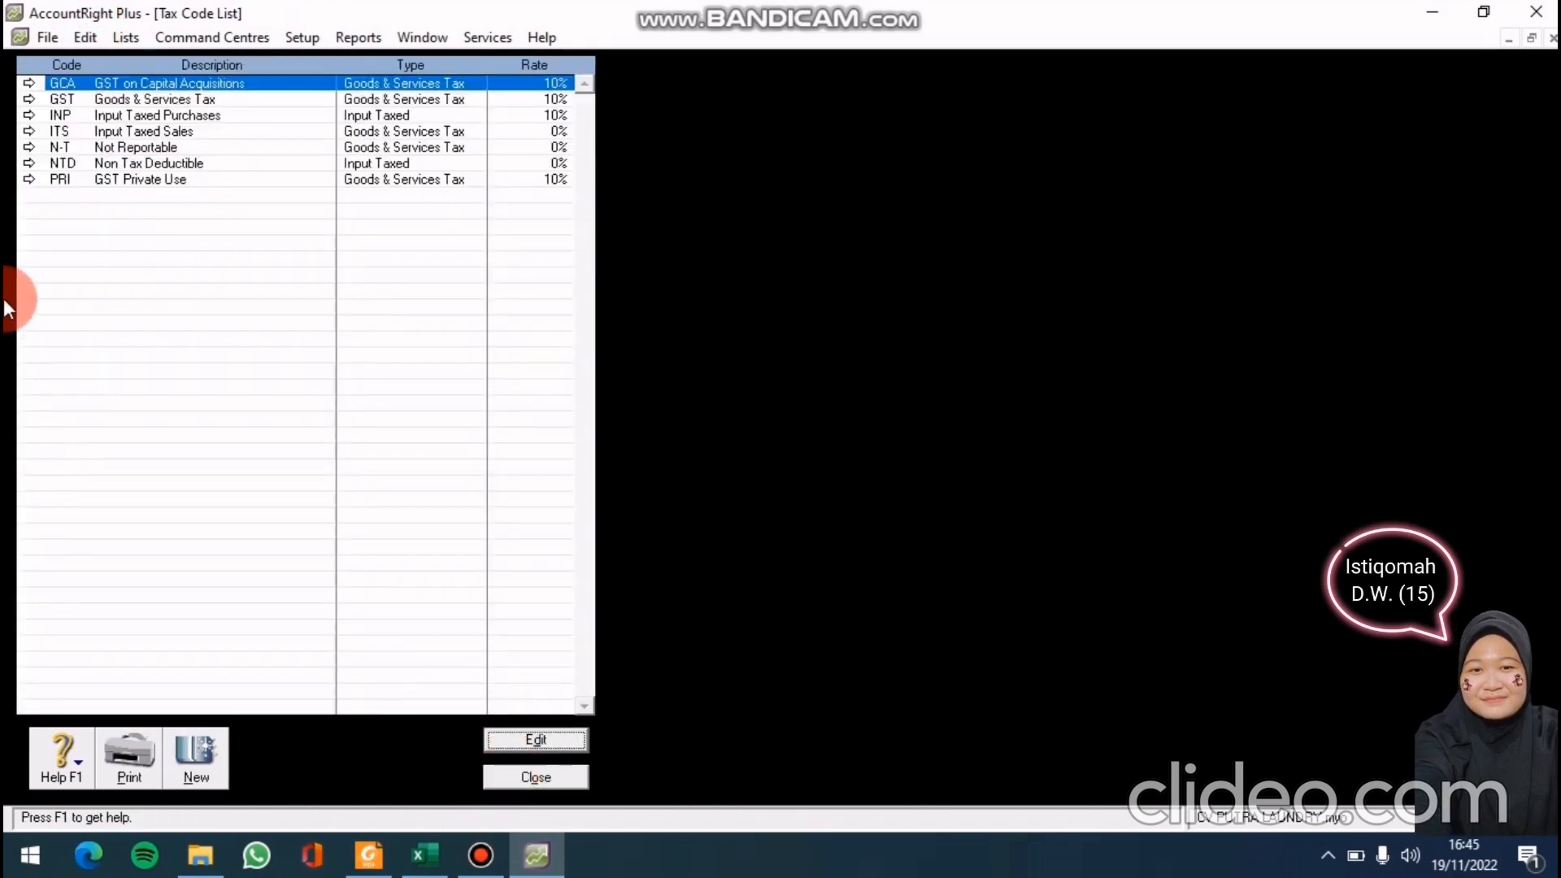
Delete the GCA, INP and ITS tax codes
left_click(26, 85)
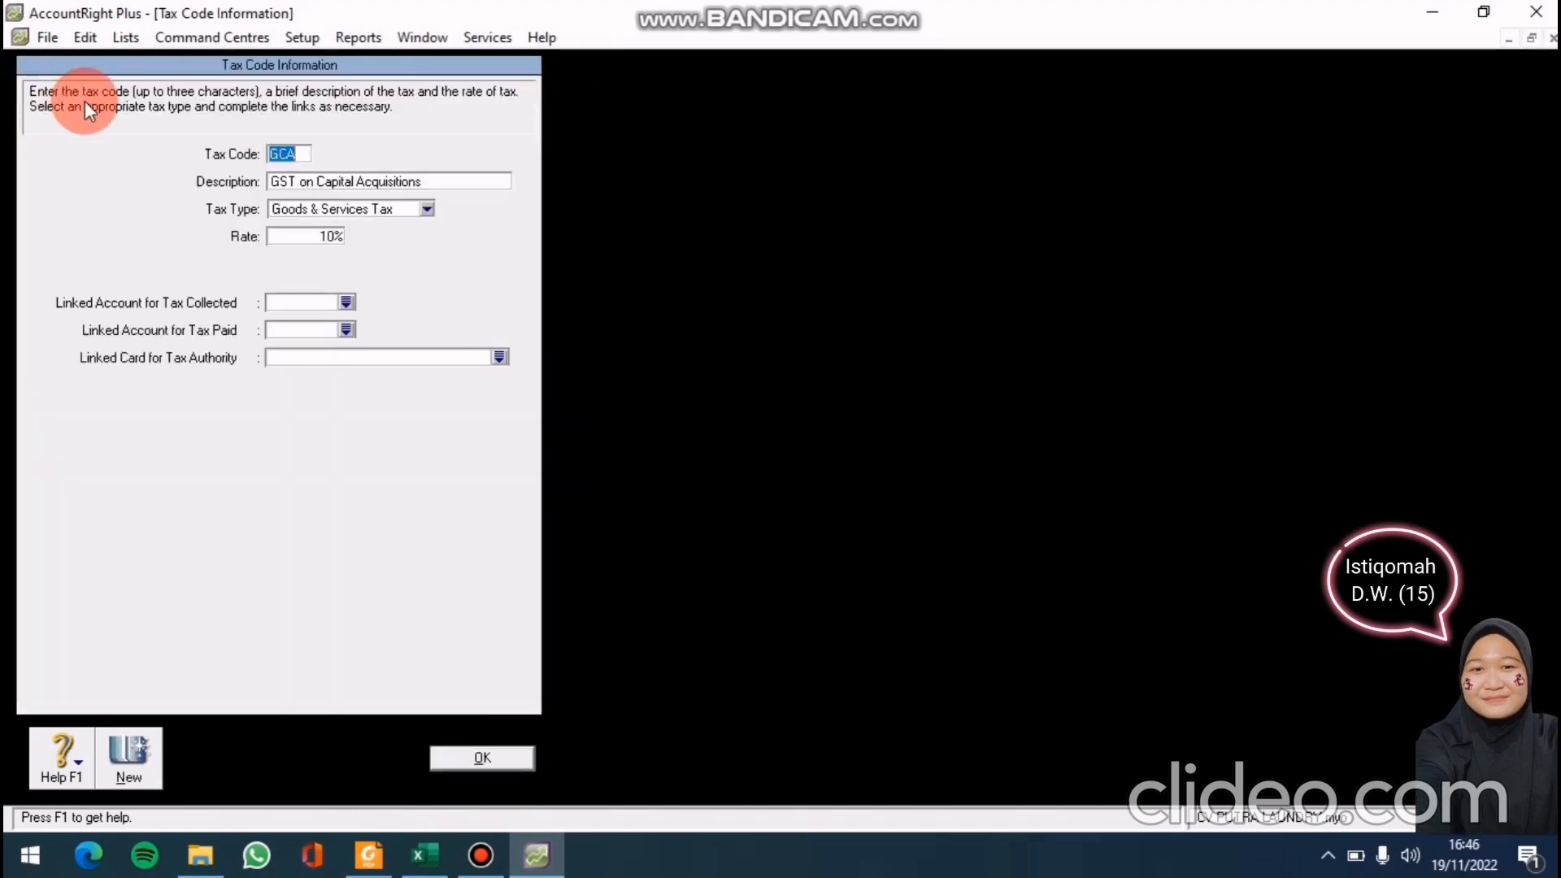
left_click(70, 34)
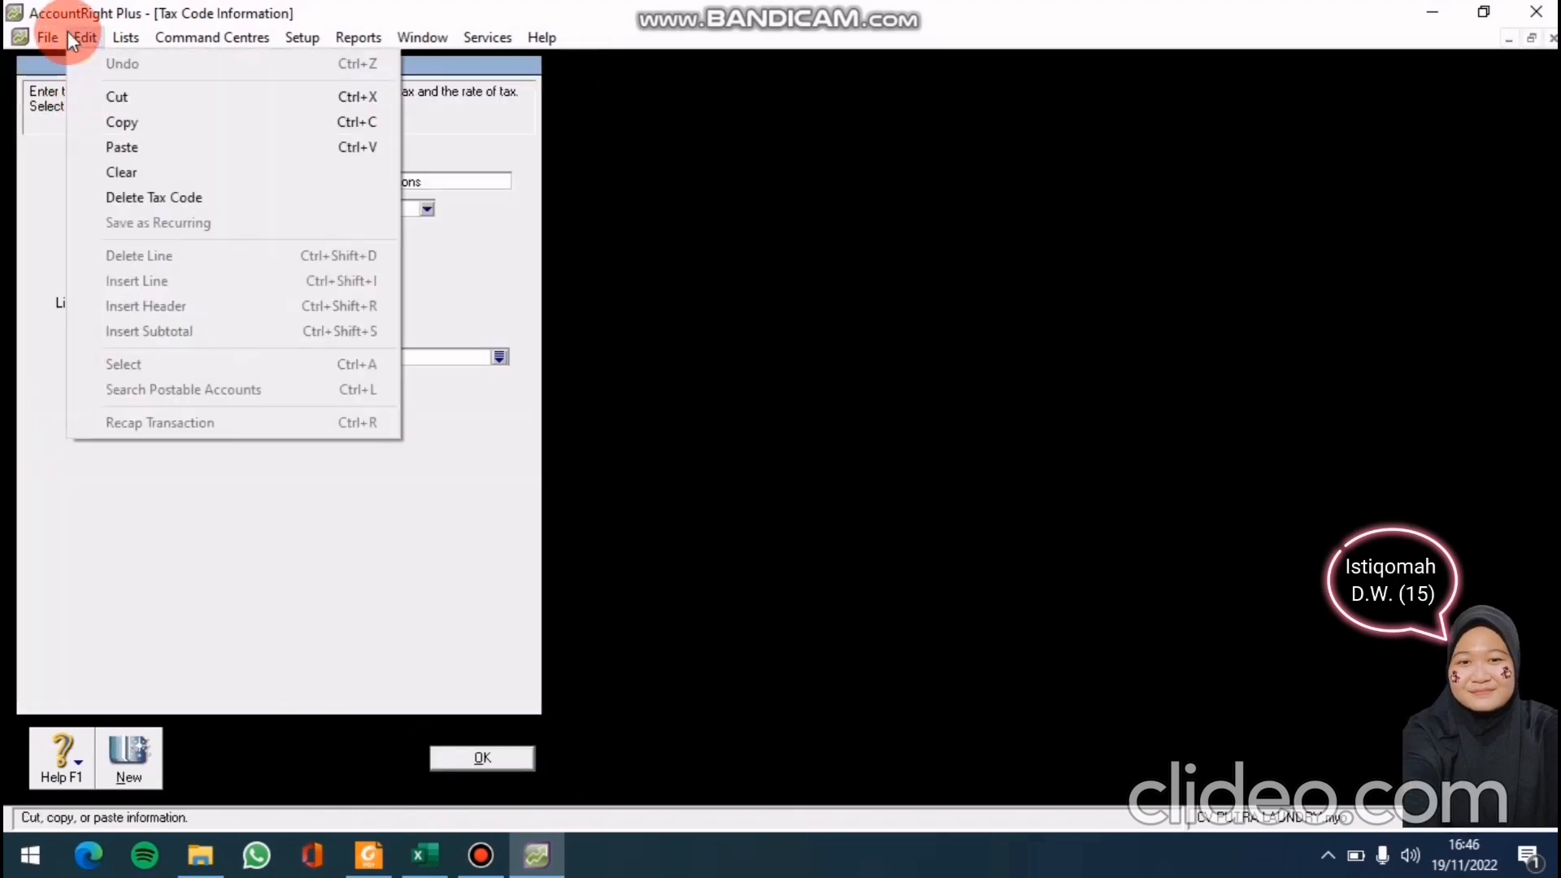
left_click(104, 202)
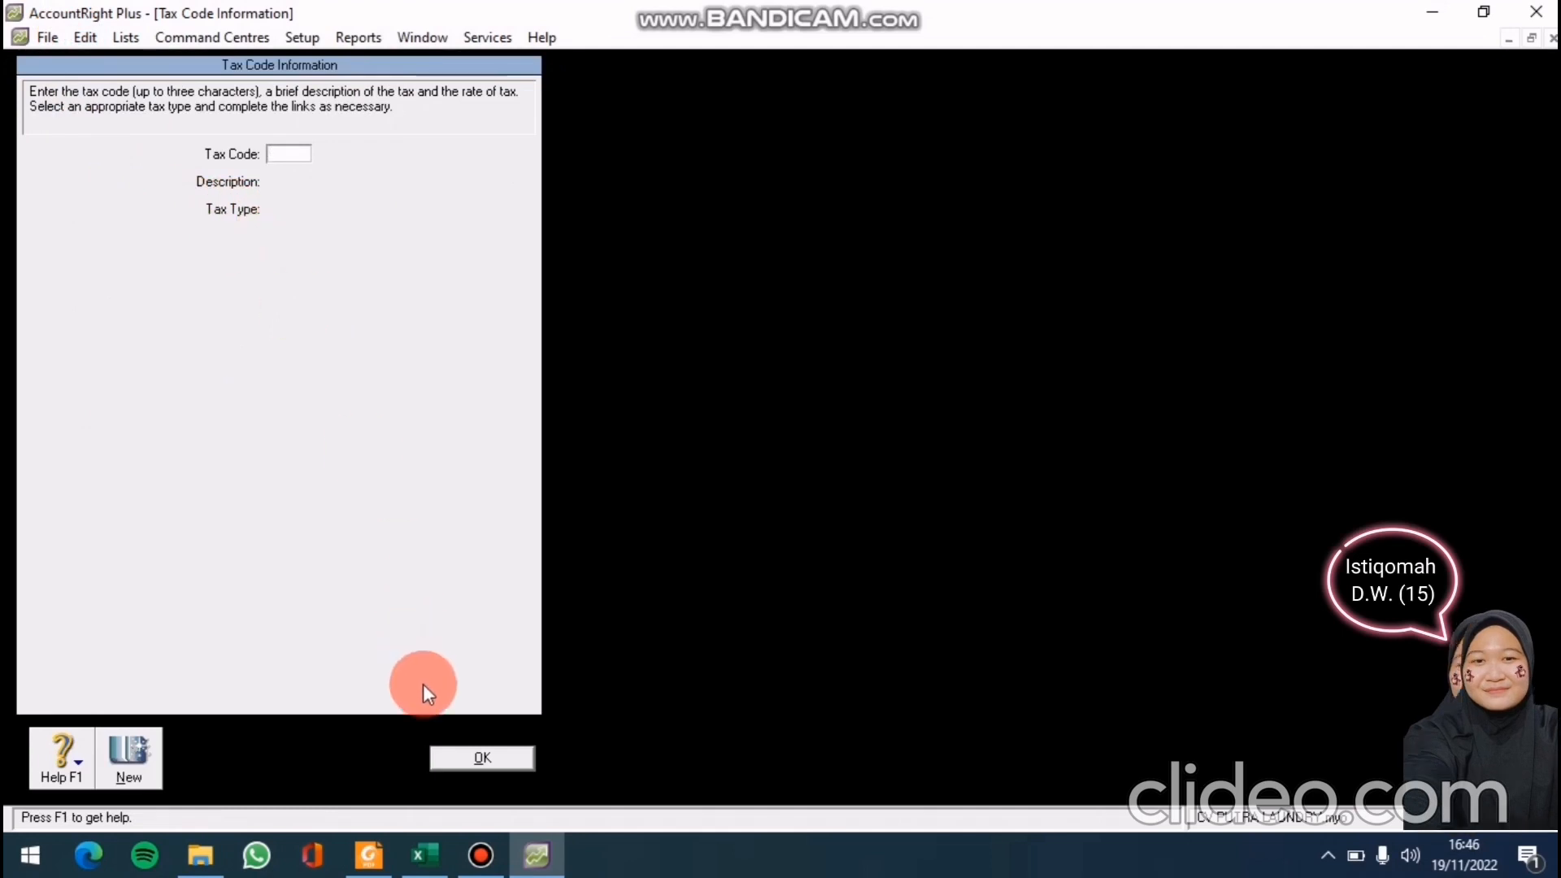
left_click(440, 753)
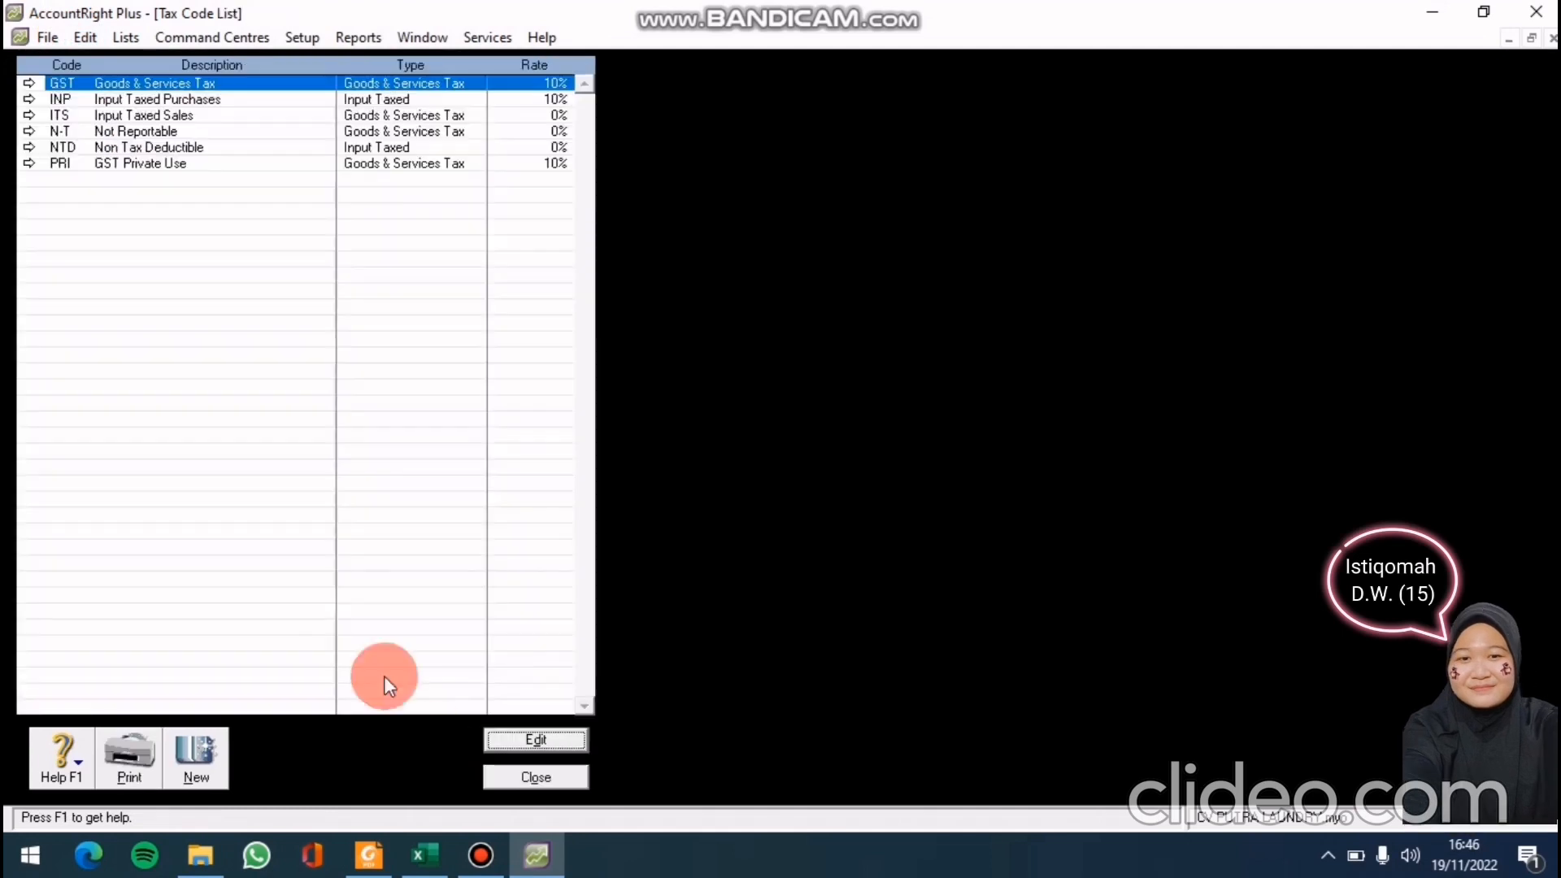
left_click(27, 98)
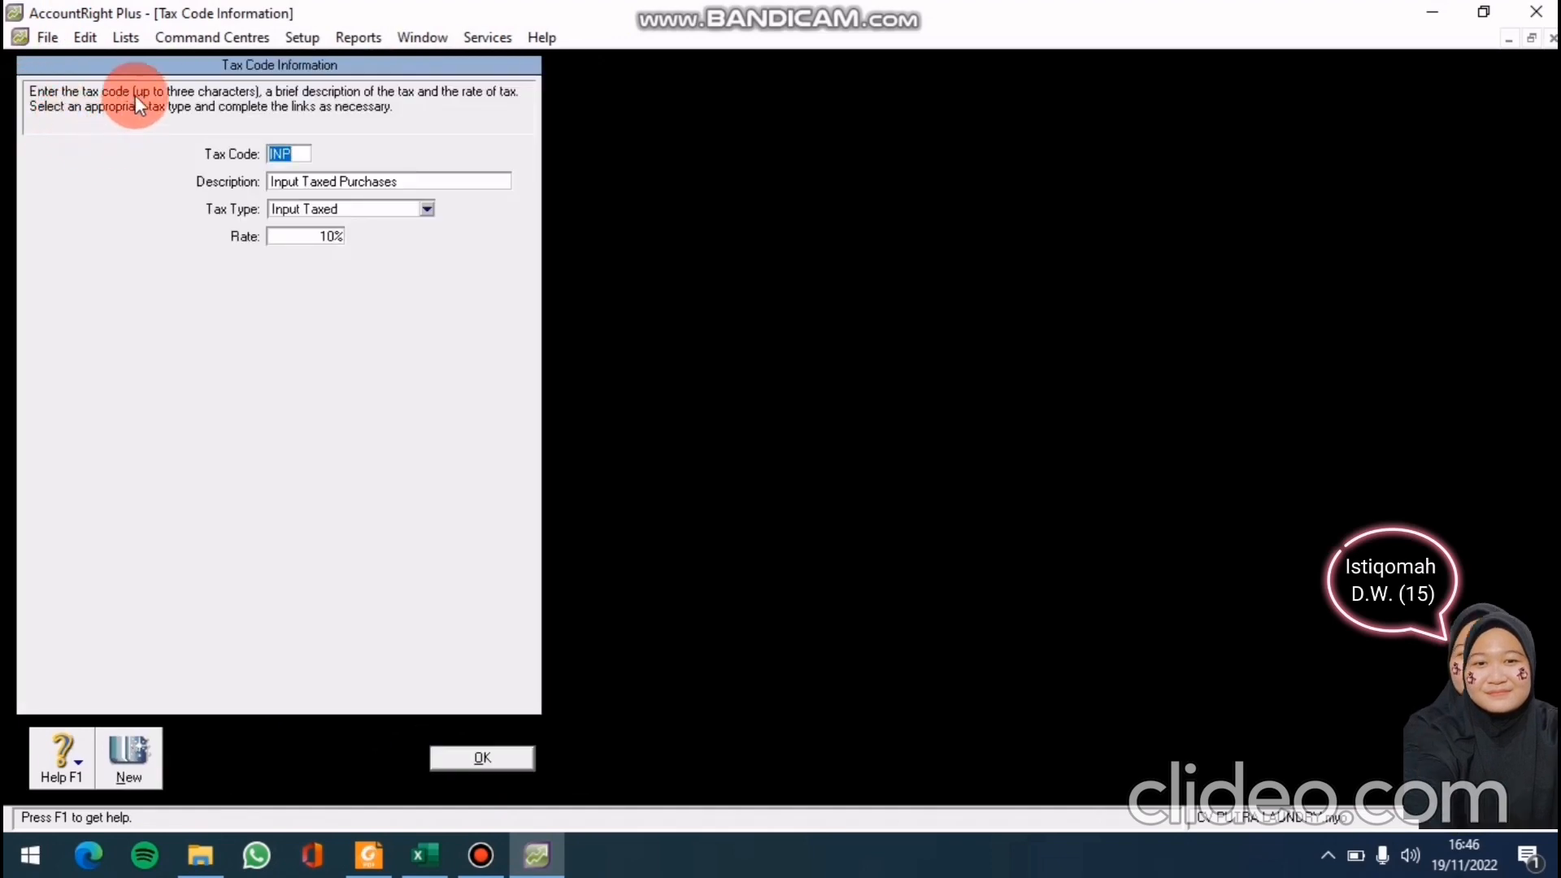
left_click(82, 36)
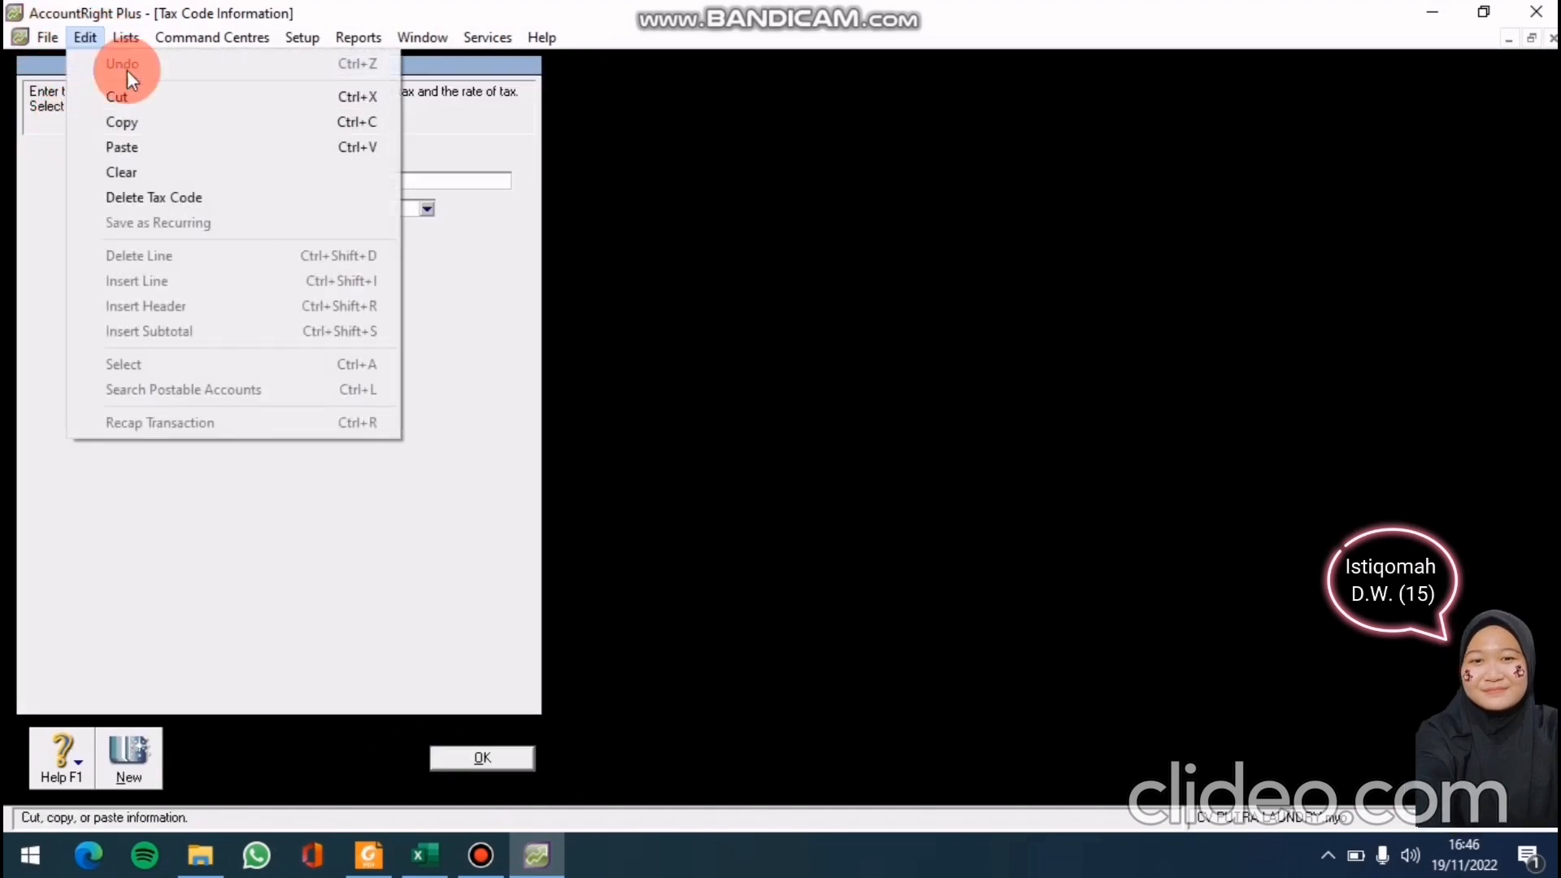
left_click(185, 198)
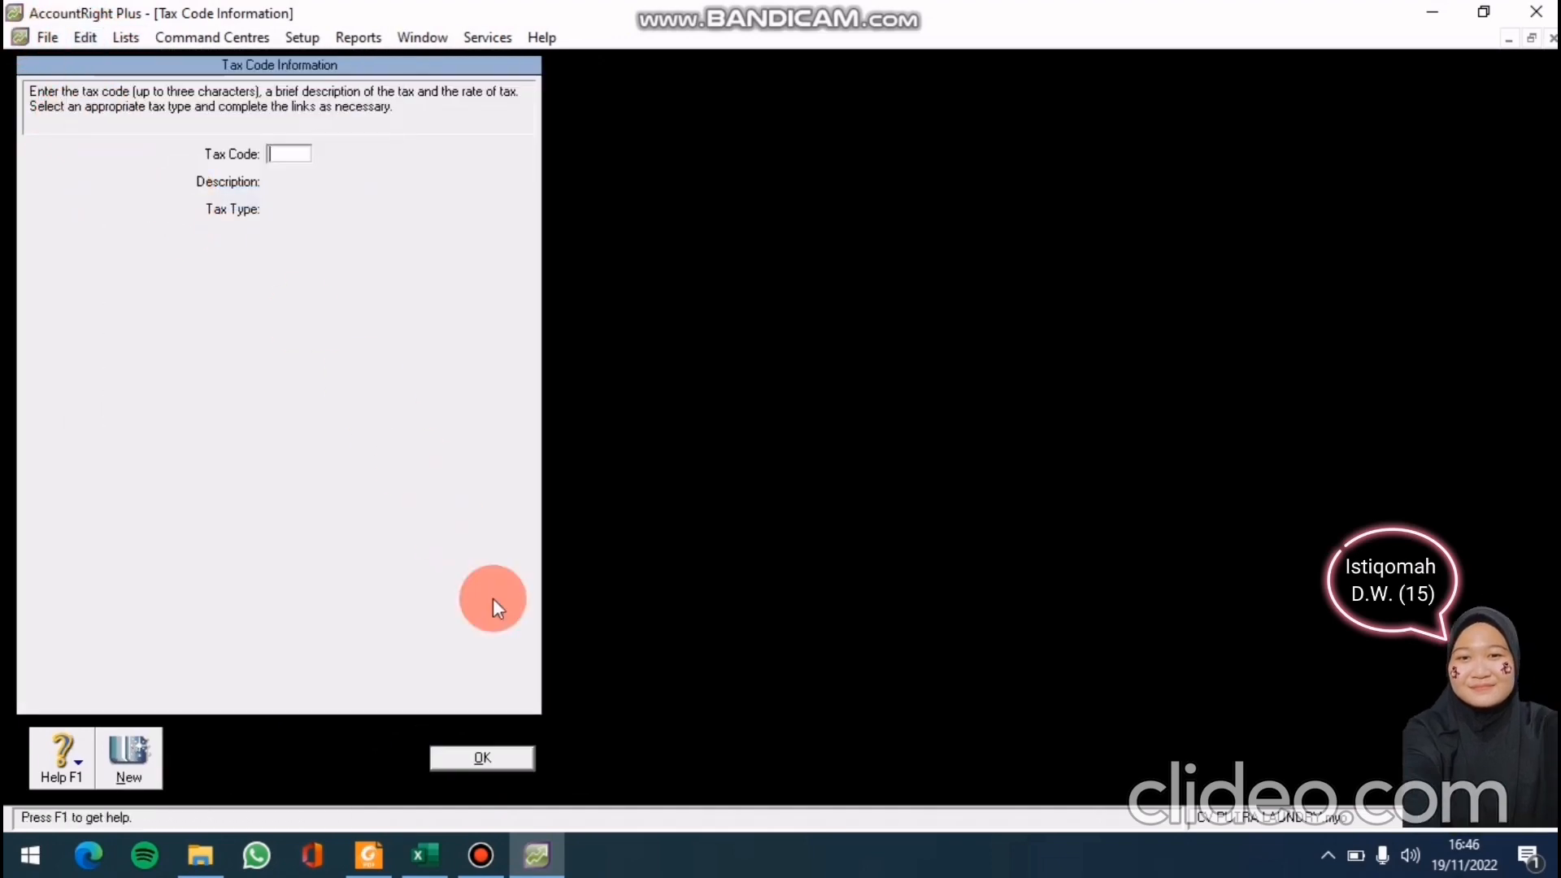
left_click(488, 748)
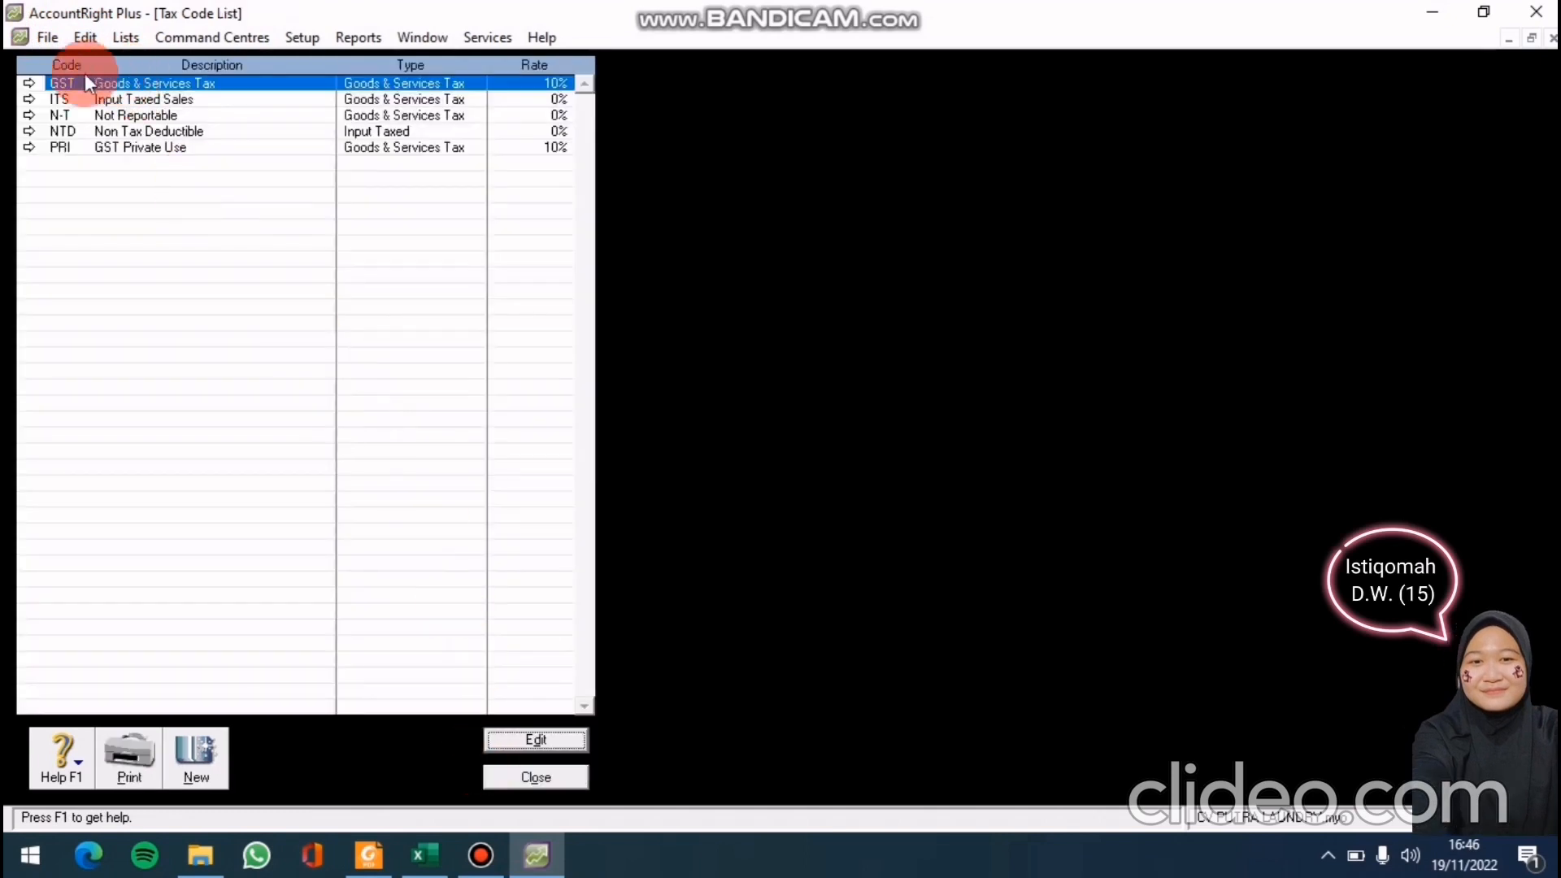
left_click(29, 97)
left_click(83, 38)
left_click(123, 194)
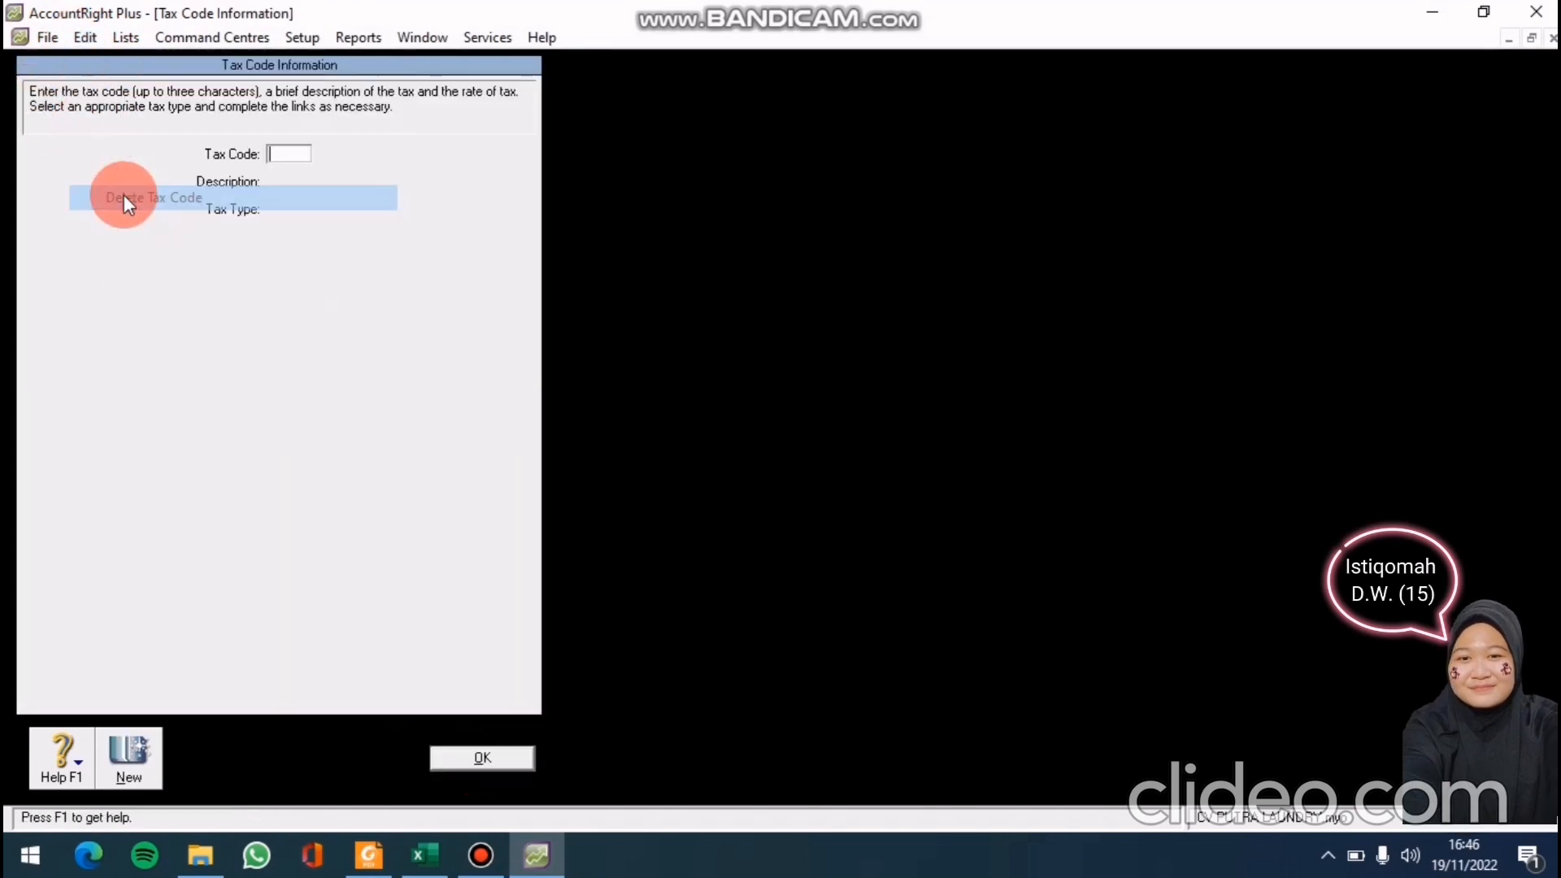
left_click(475, 754)
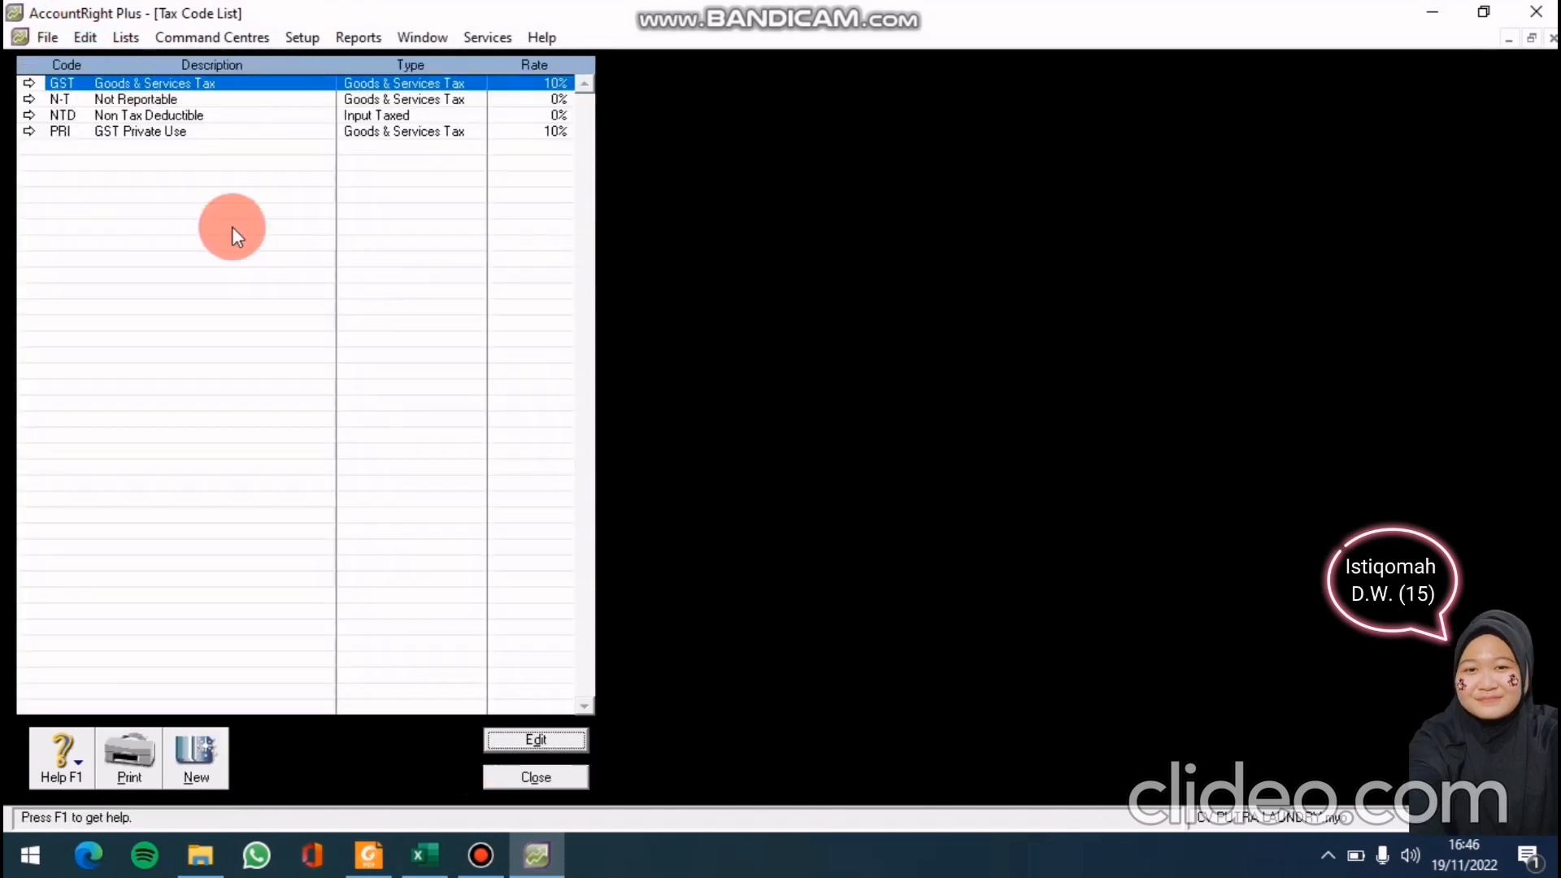
Delete the NTD and PRI tax codes
left_click(23, 112)
left_click(125, 38)
left_click(84, 37)
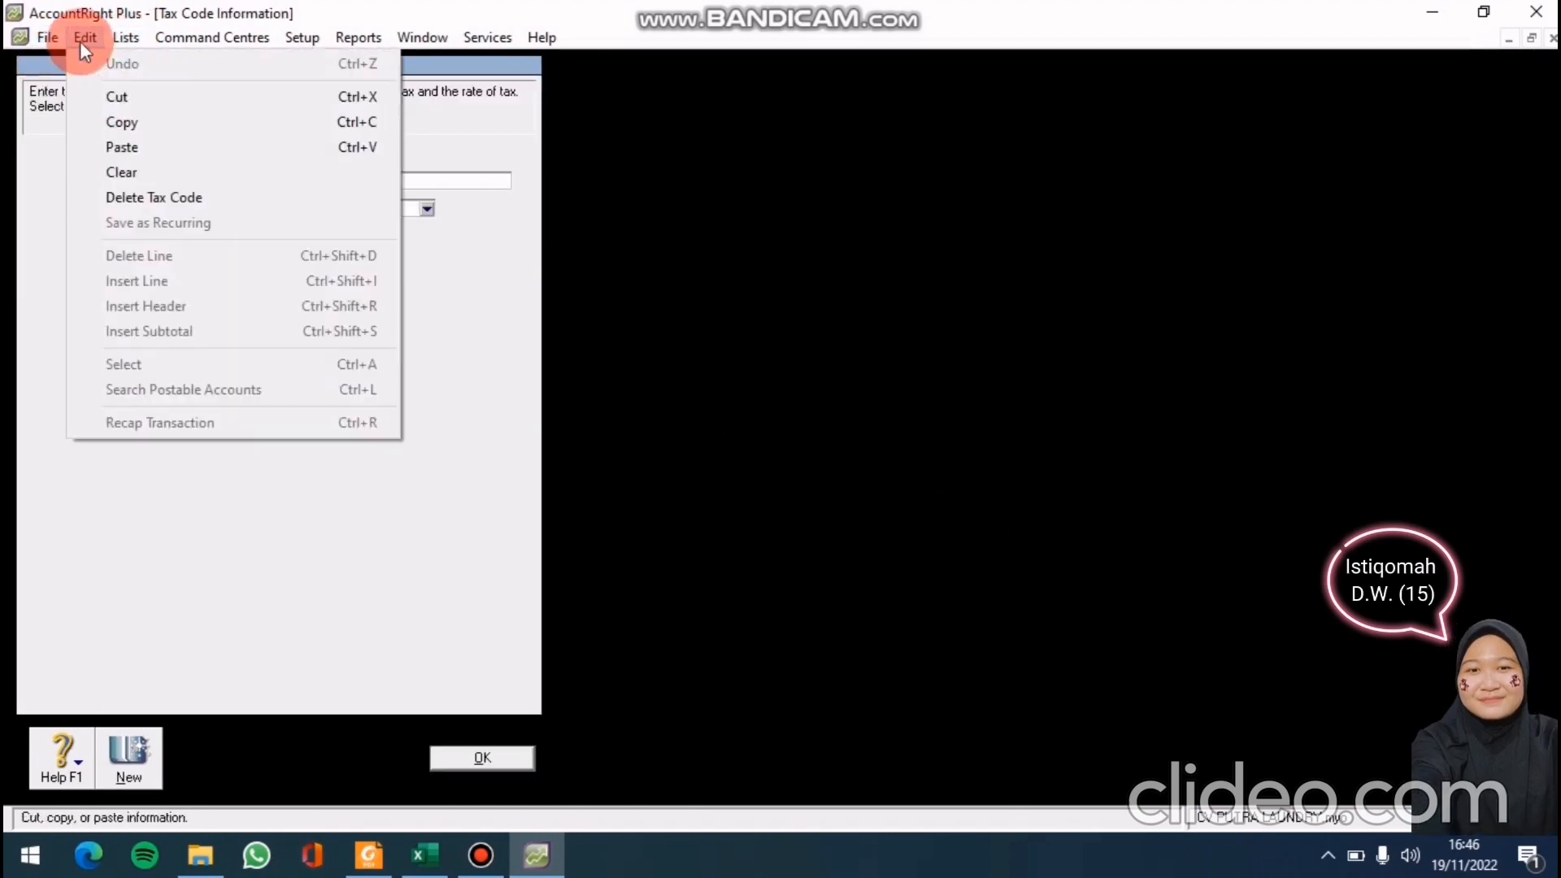
left_click(111, 197)
left_click(472, 755)
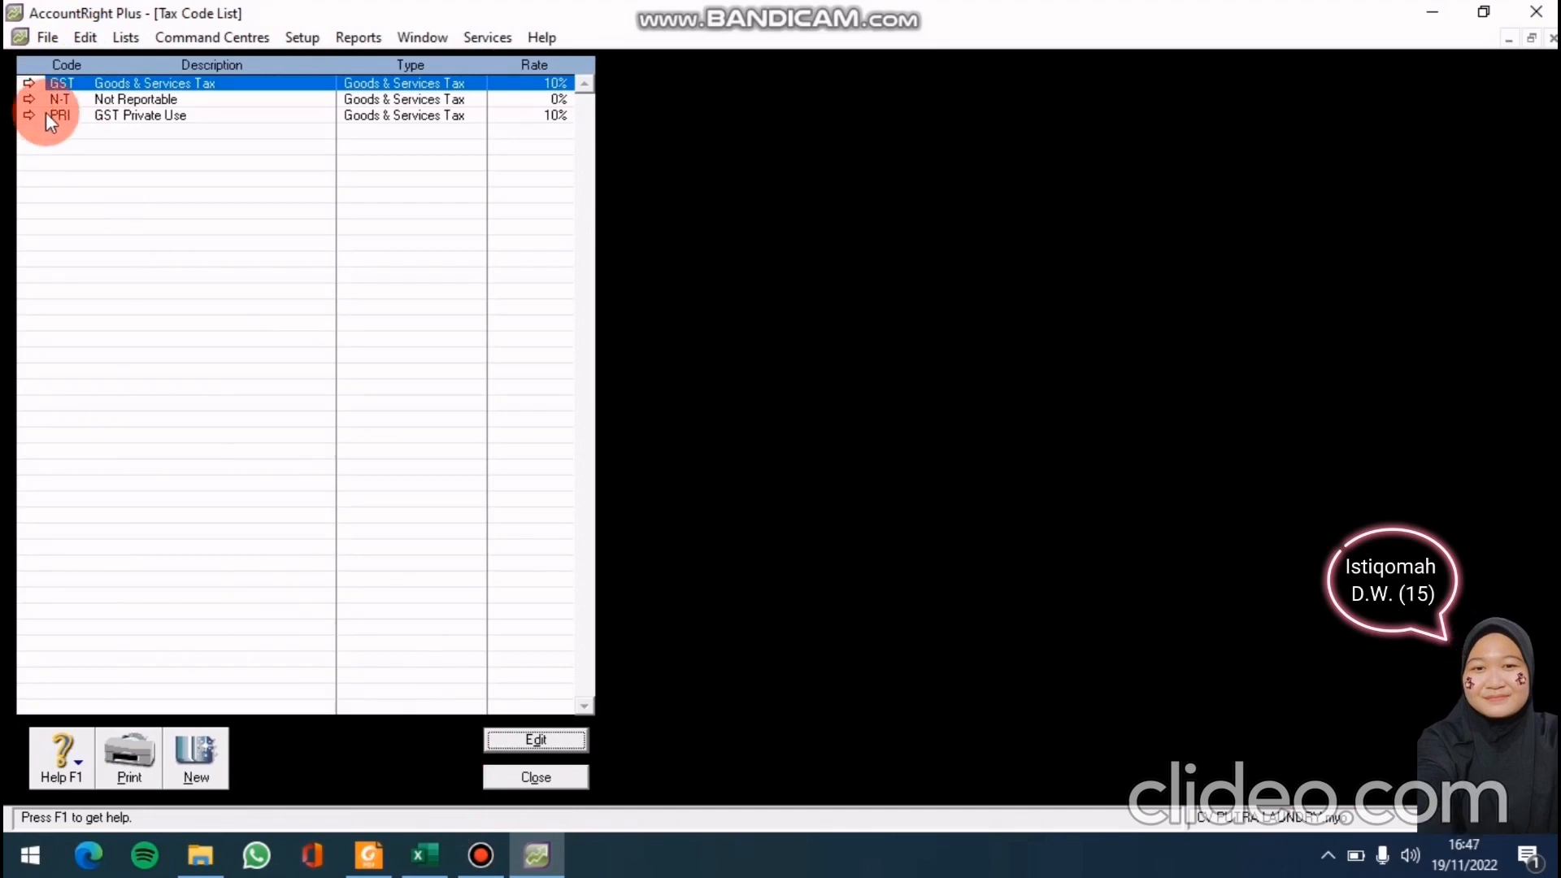
left_click(27, 116)
left_click(78, 42)
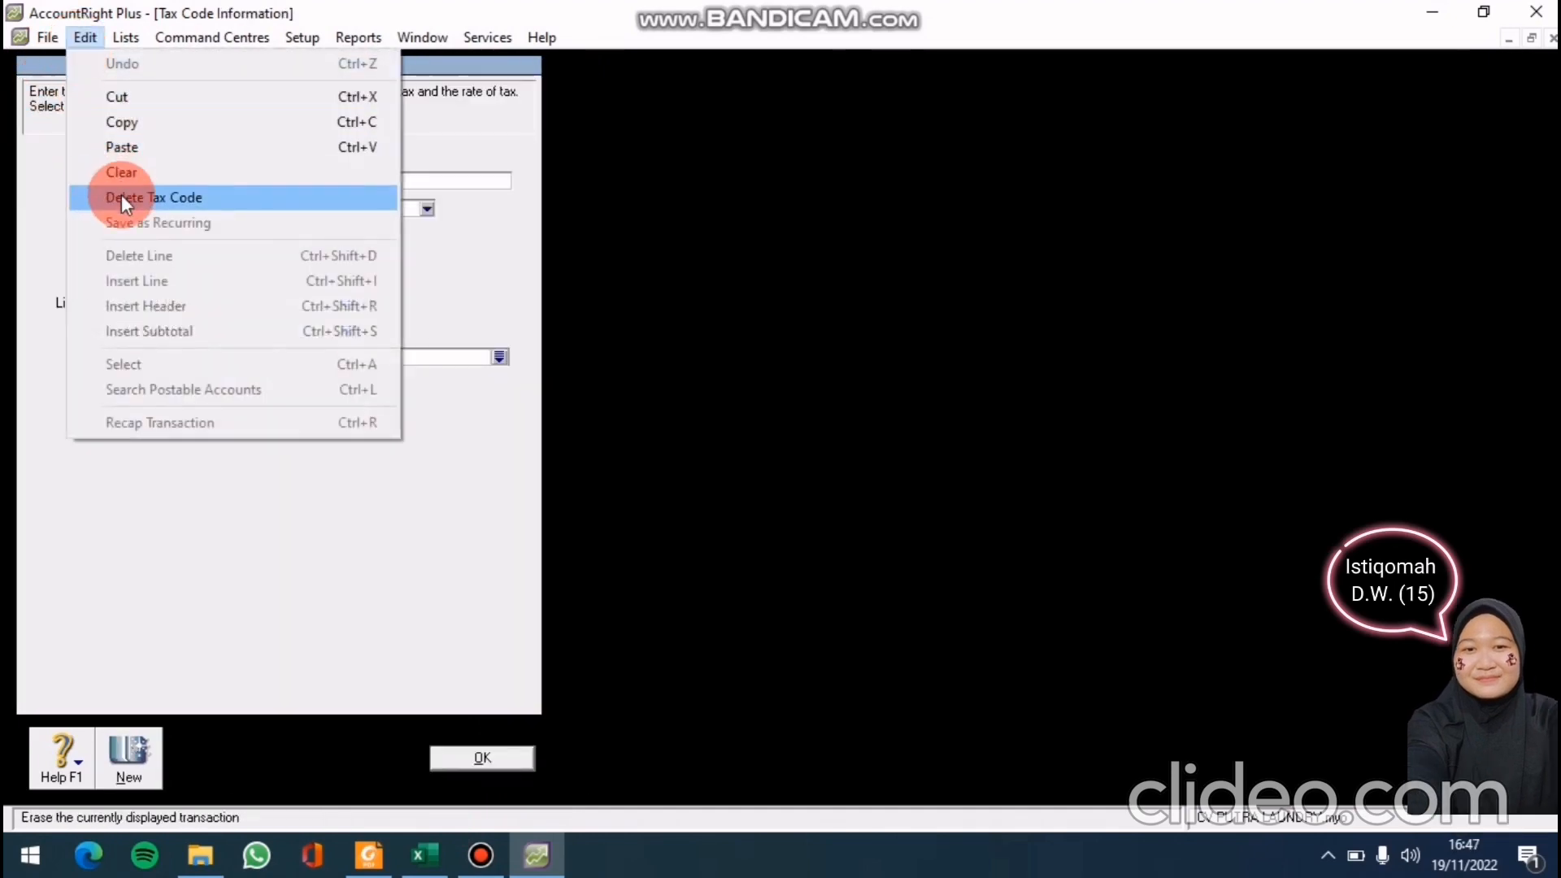
left_click(120, 193)
left_click(439, 765)
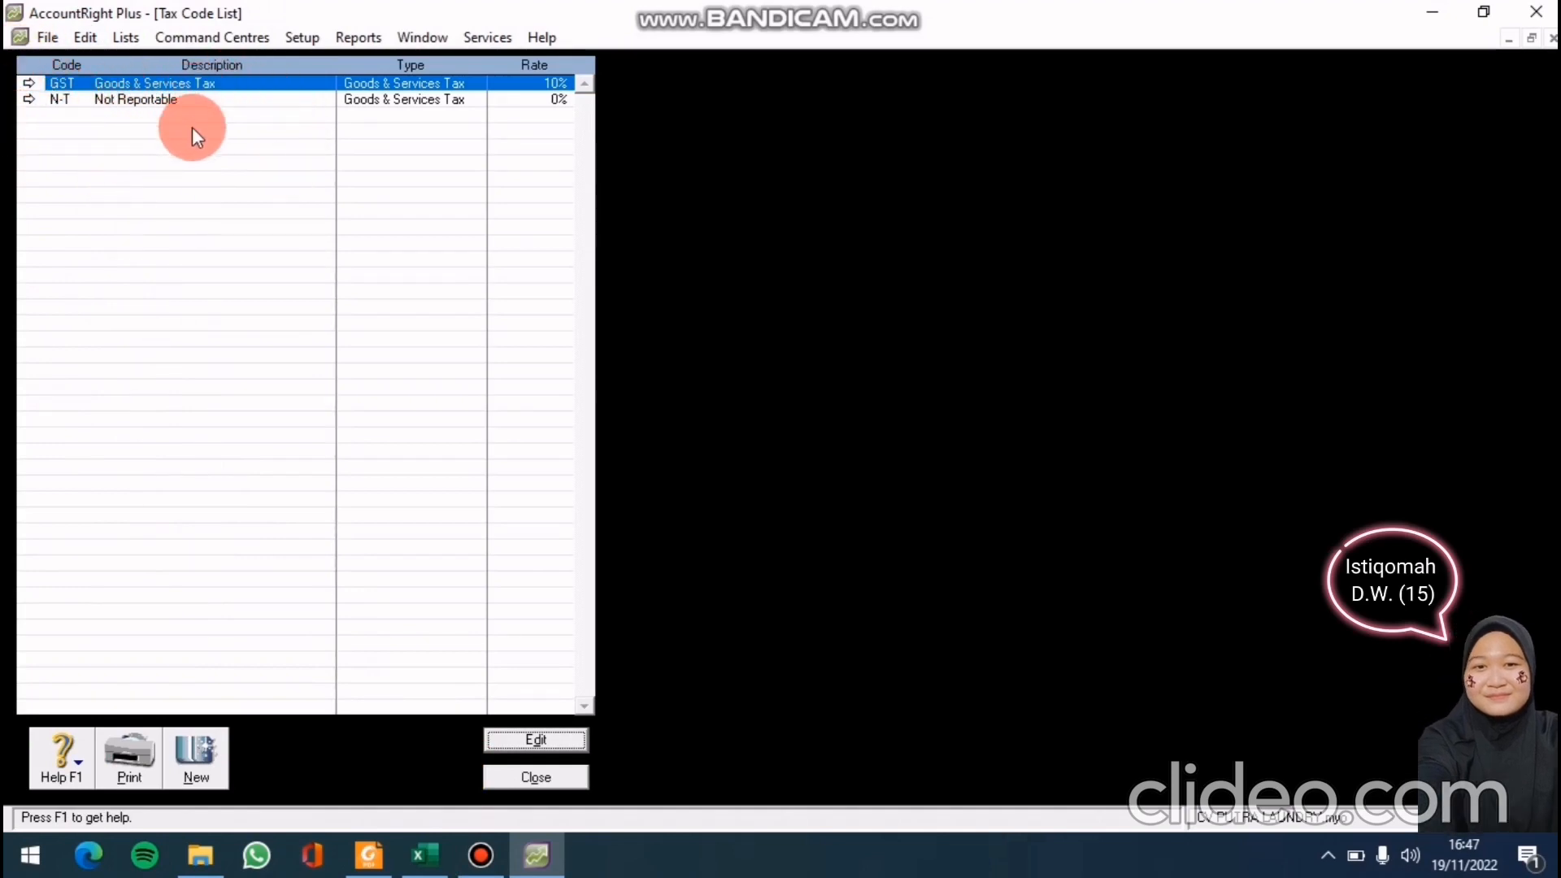
Rename the GST tax code to PPN and set its description to 'Pajak Pertambahan Nilai'
left_click(29, 83)
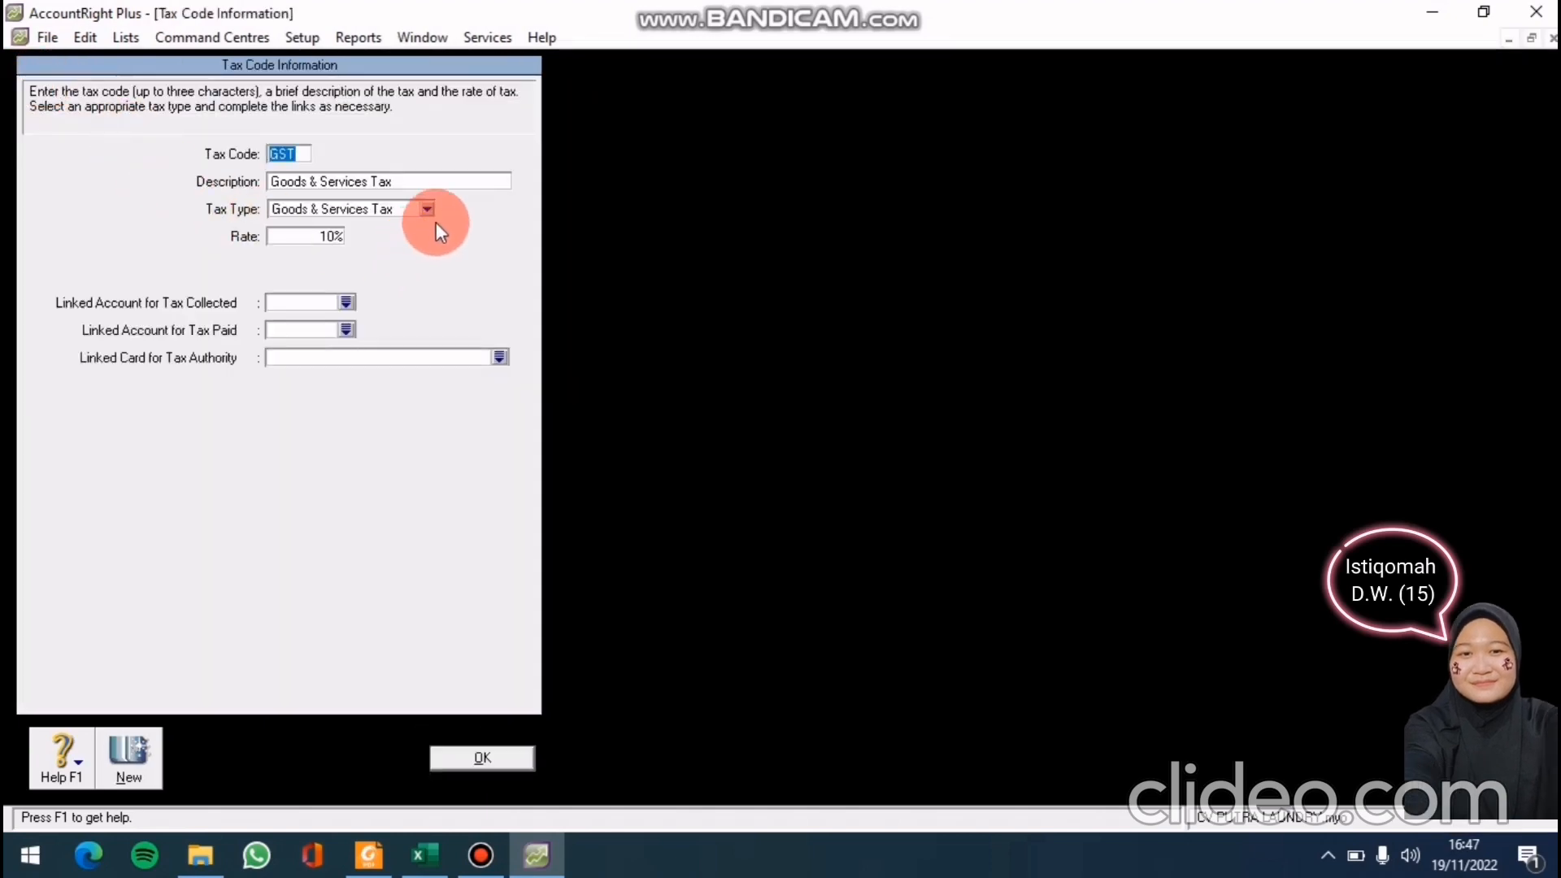
type("PP")
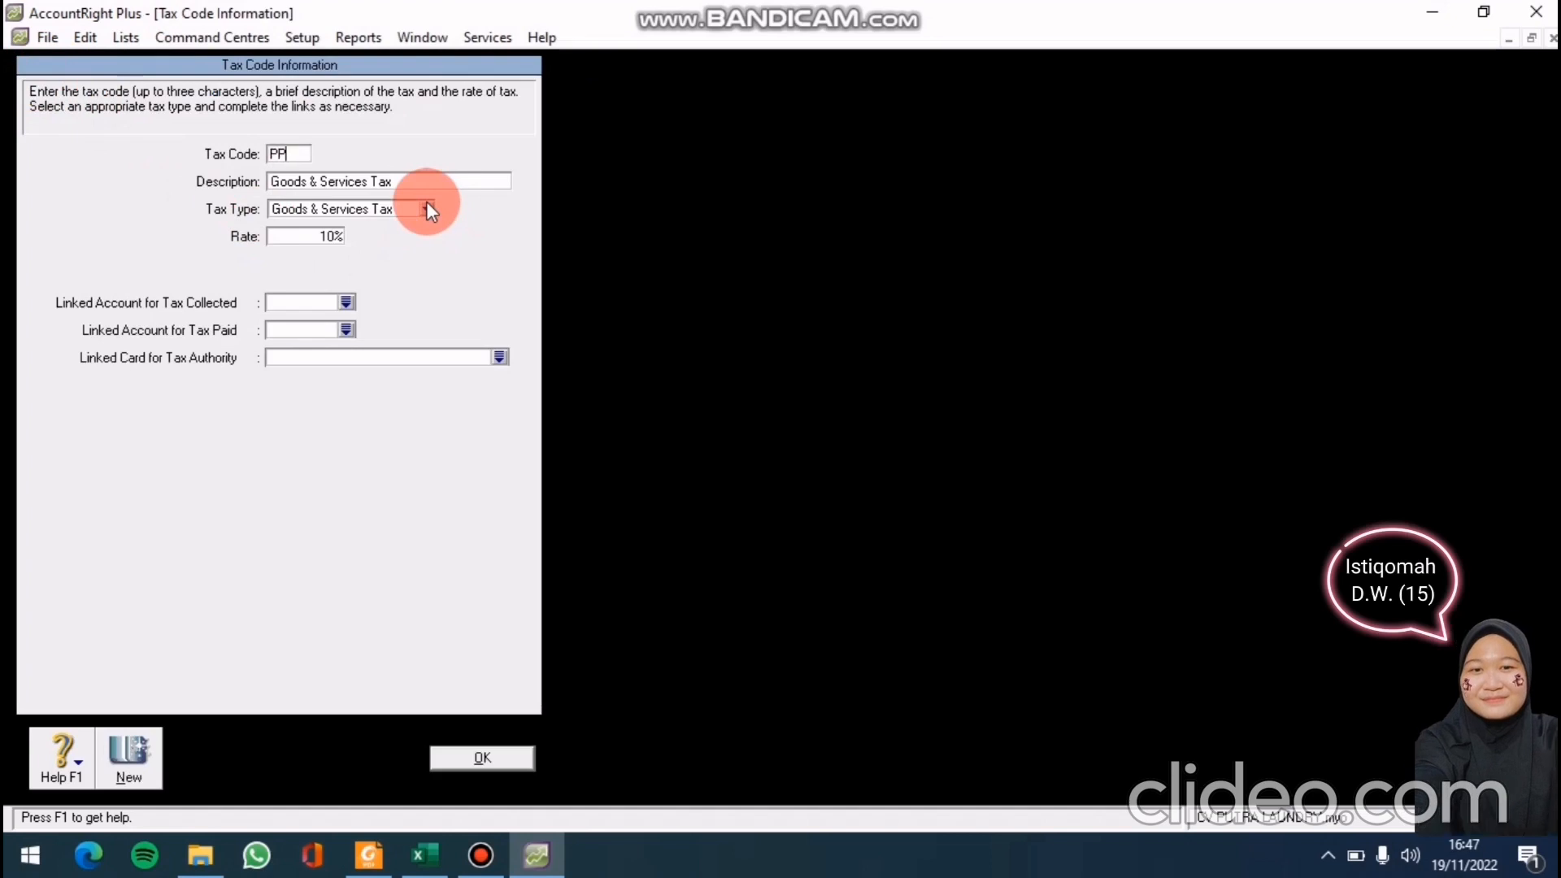
type("N")
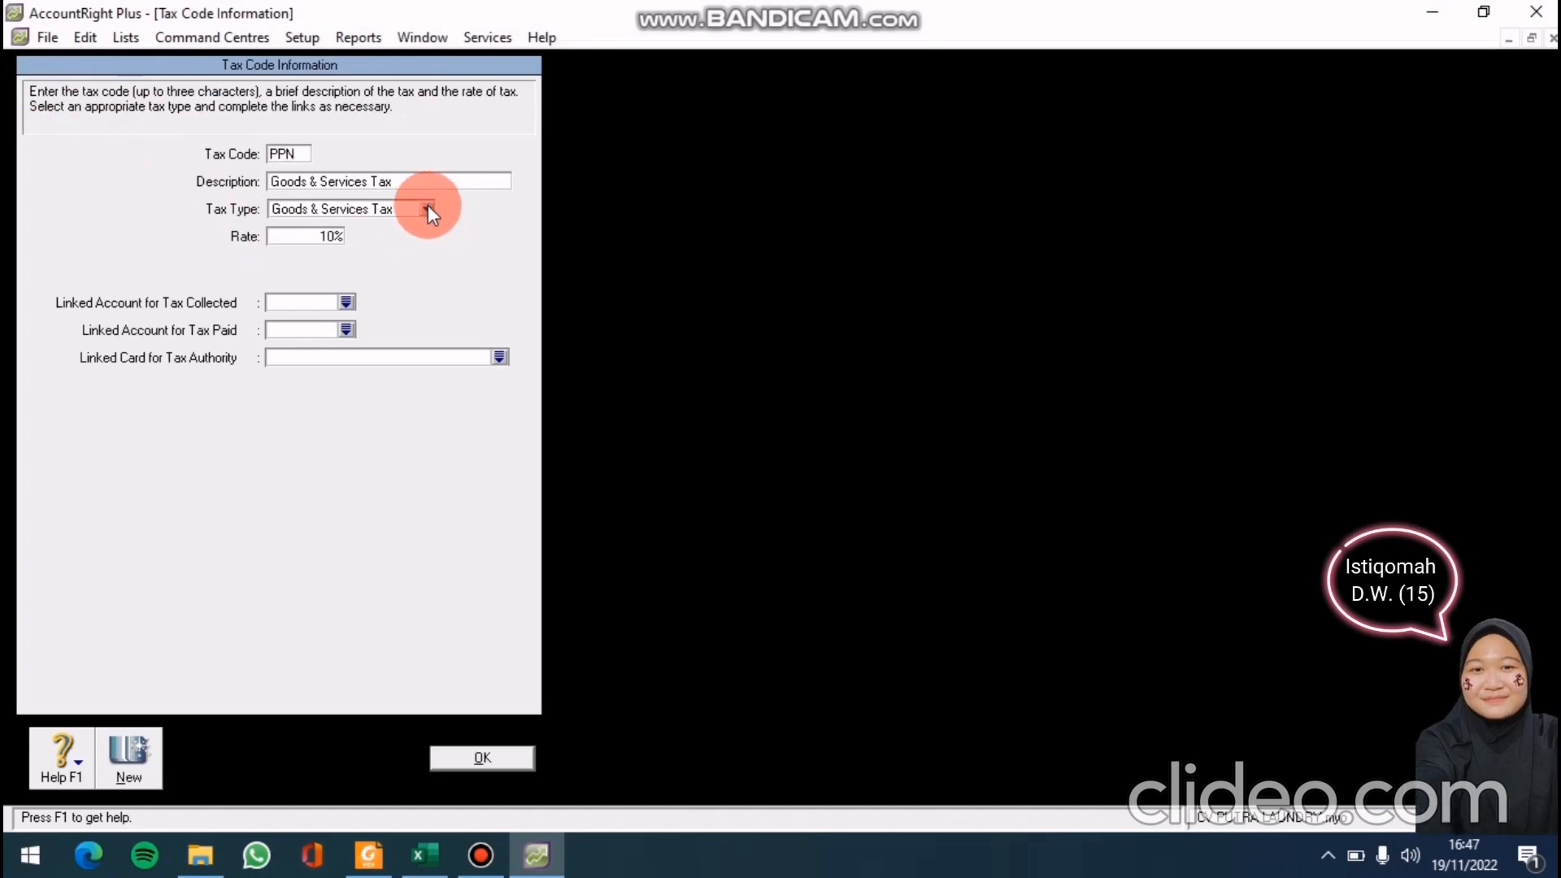
left_click(428, 175)
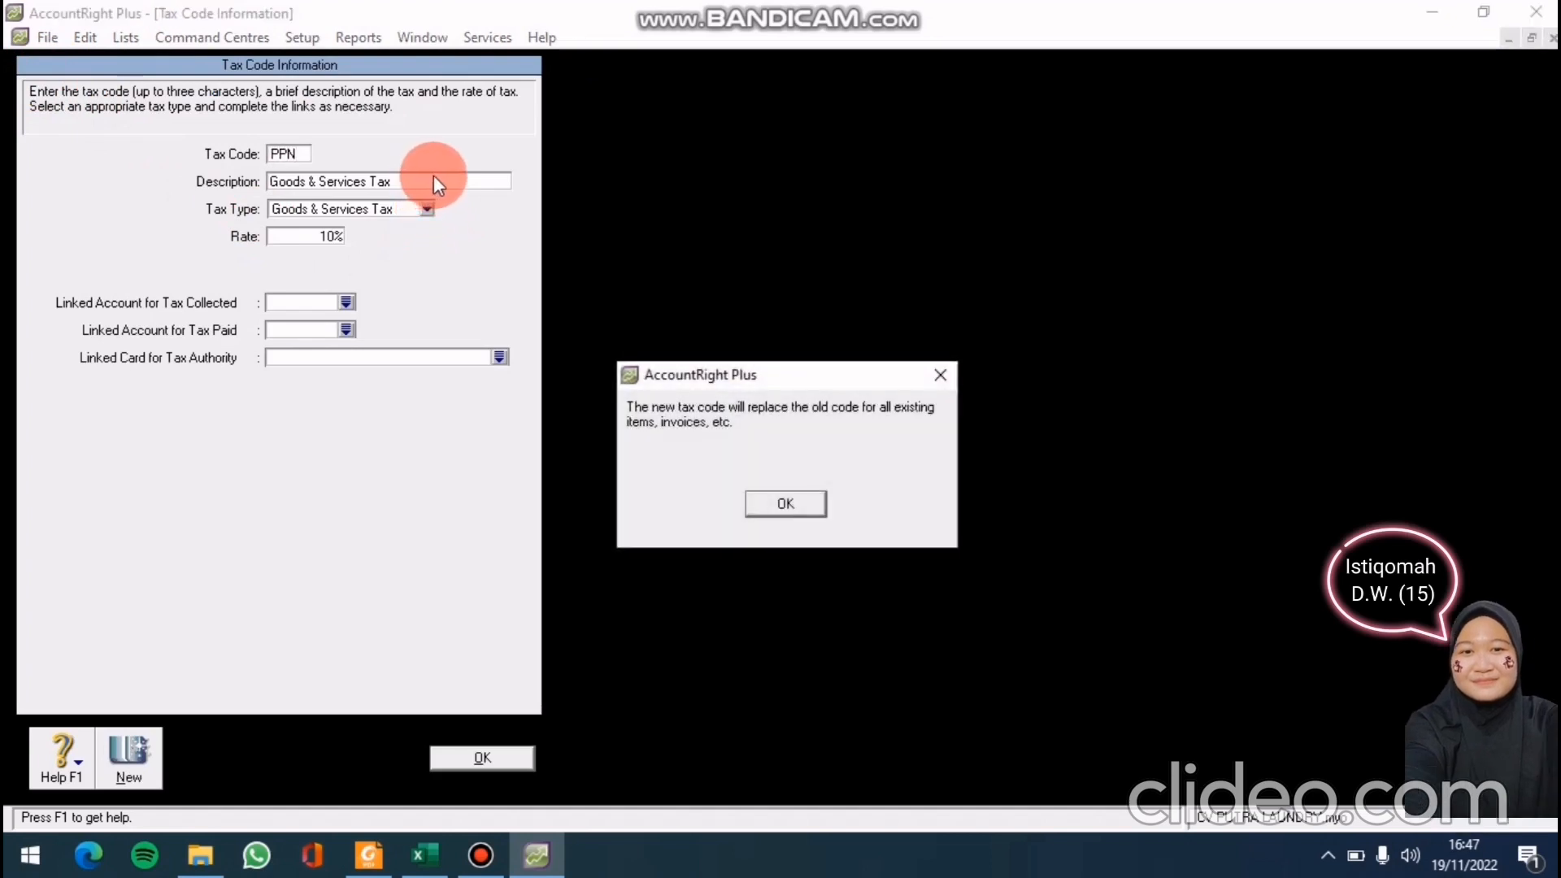
left_click(935, 379)
key("BackSpace")
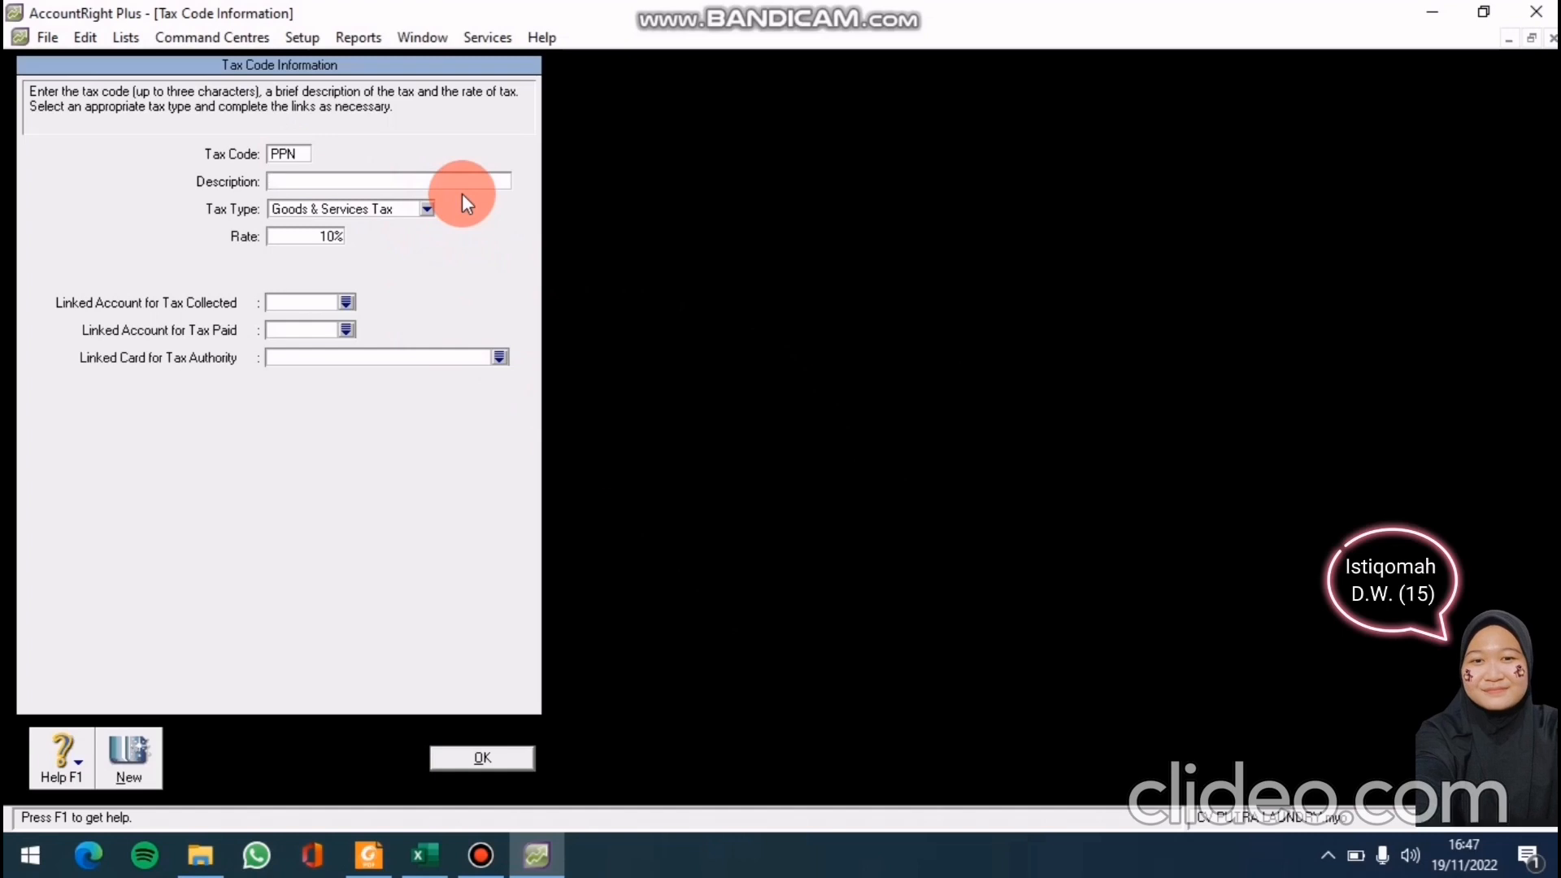
type("Paja")
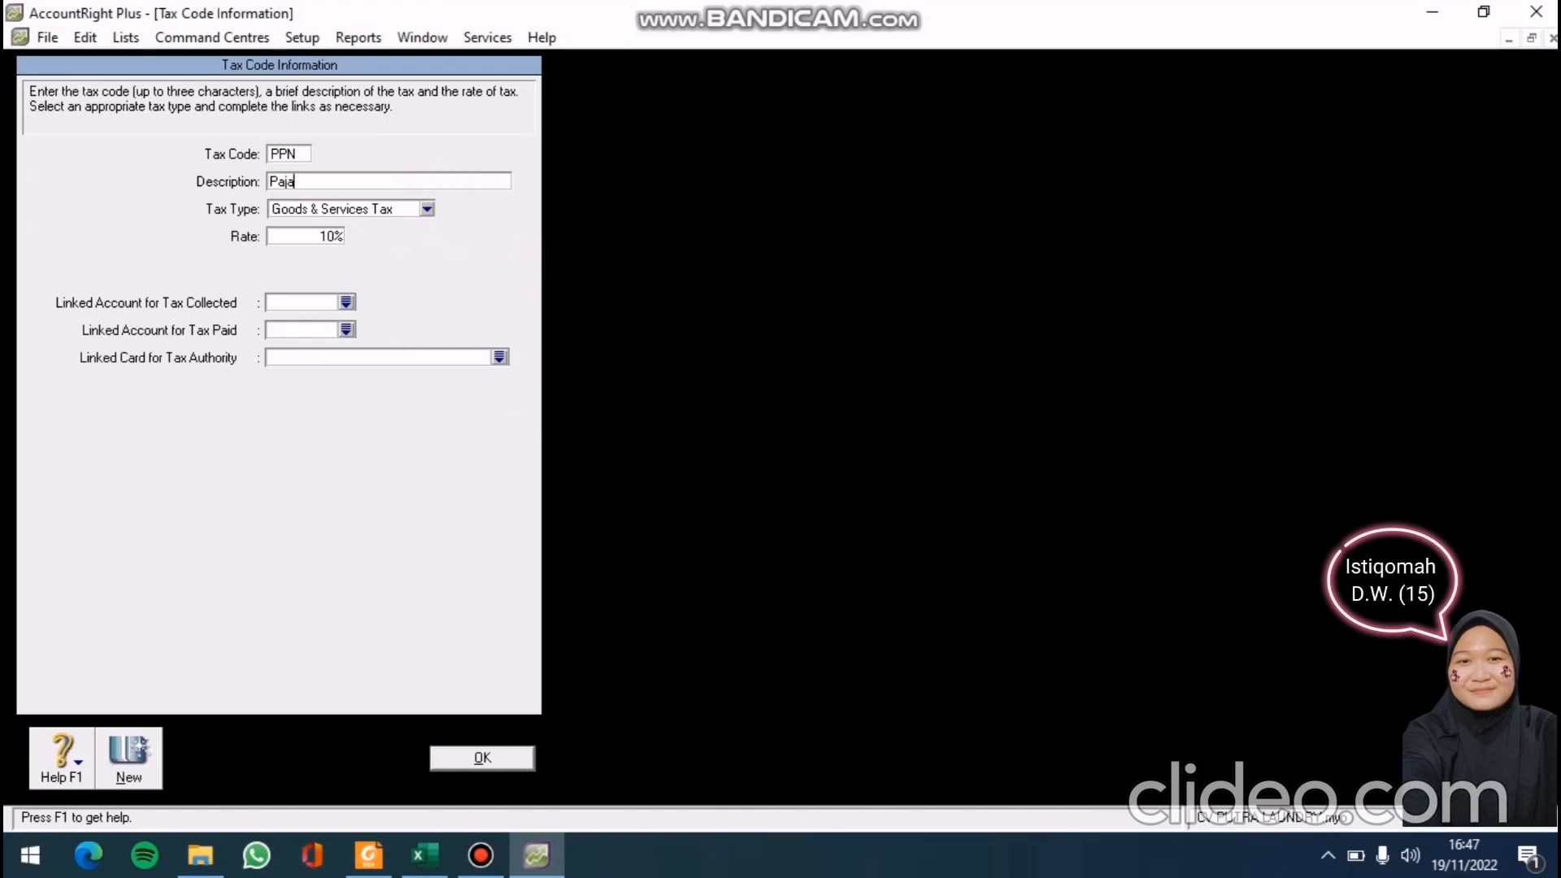
type("k P")
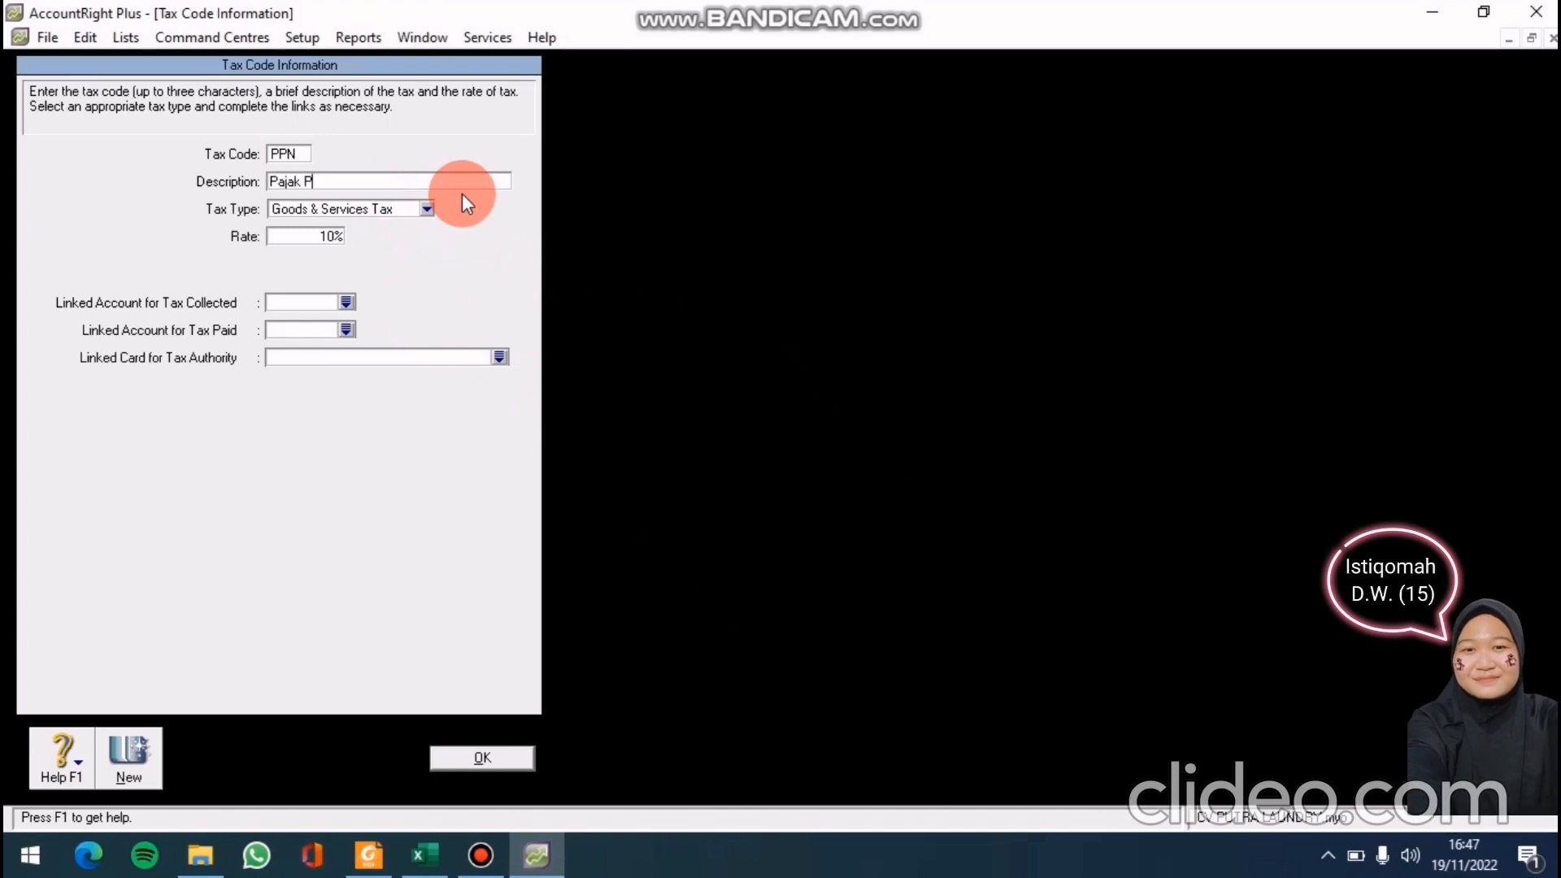
type("e")
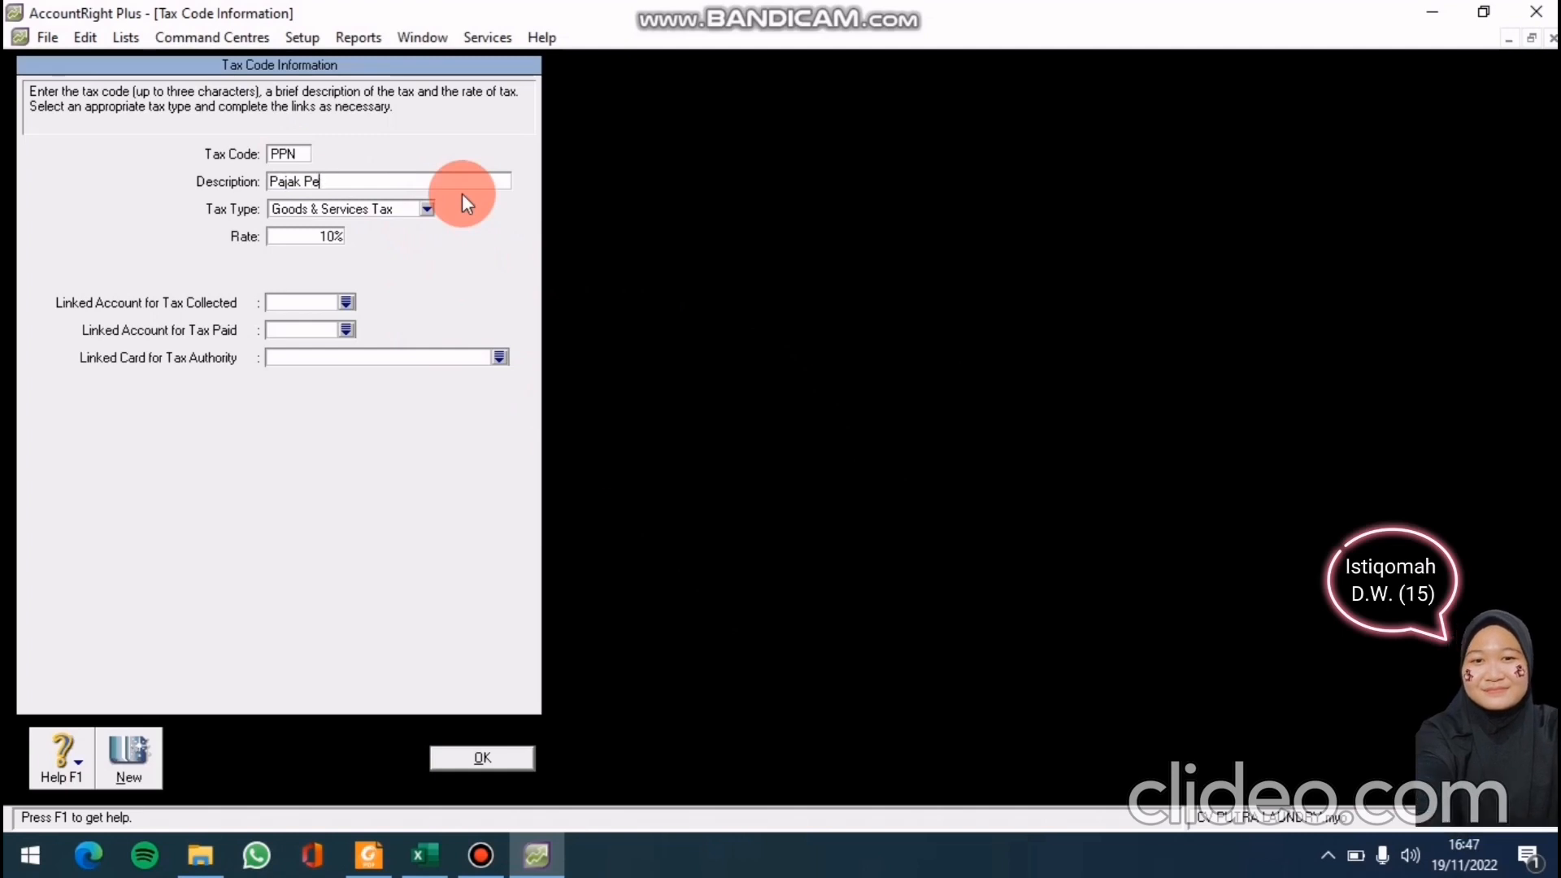
type("rtamba")
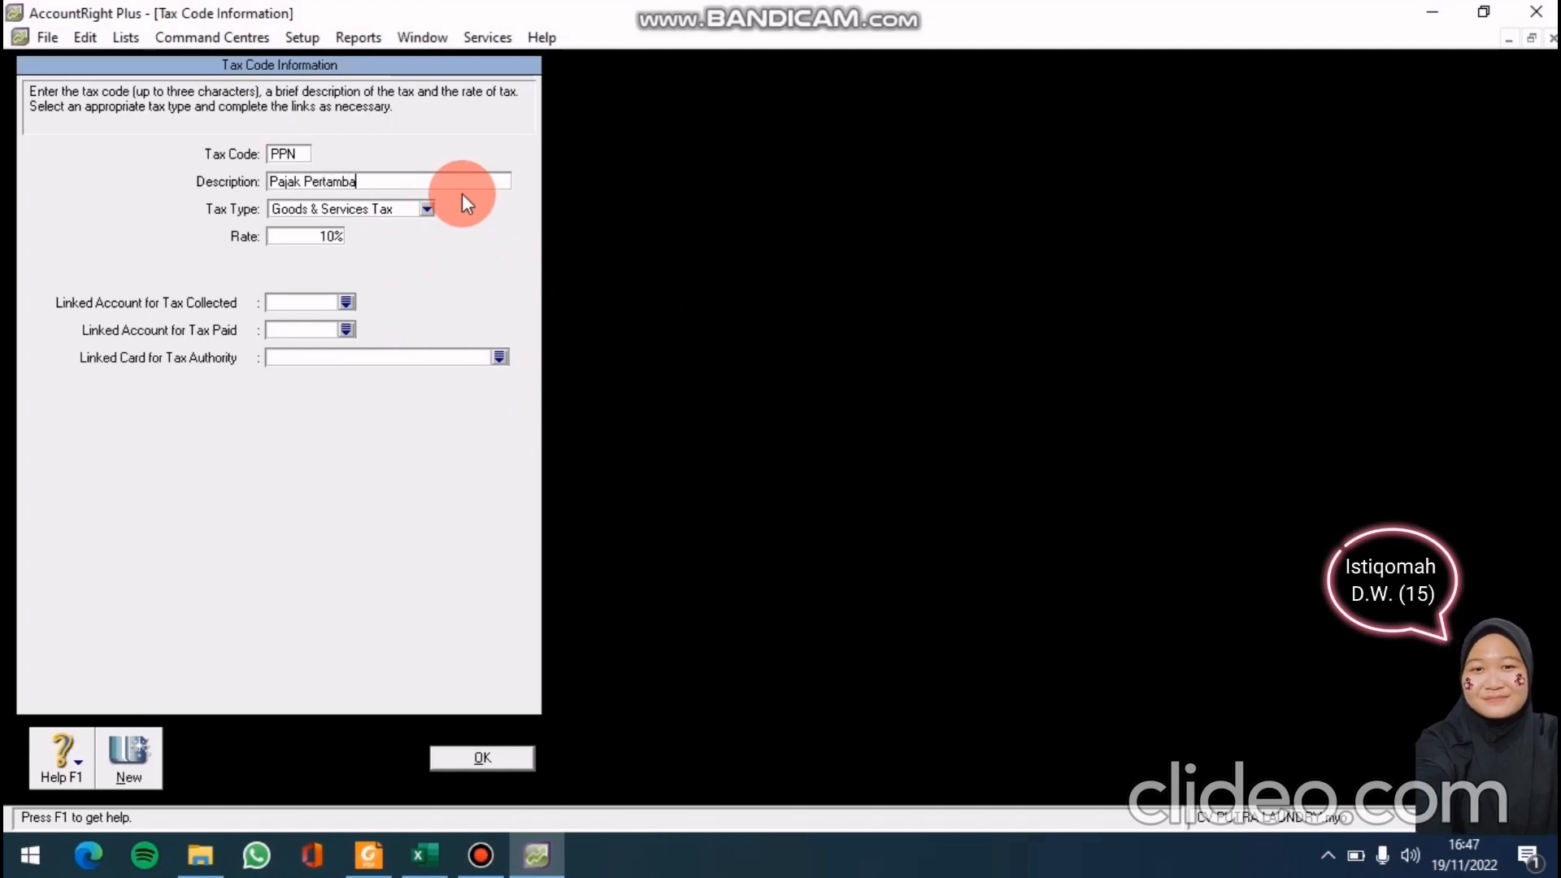
type("han")
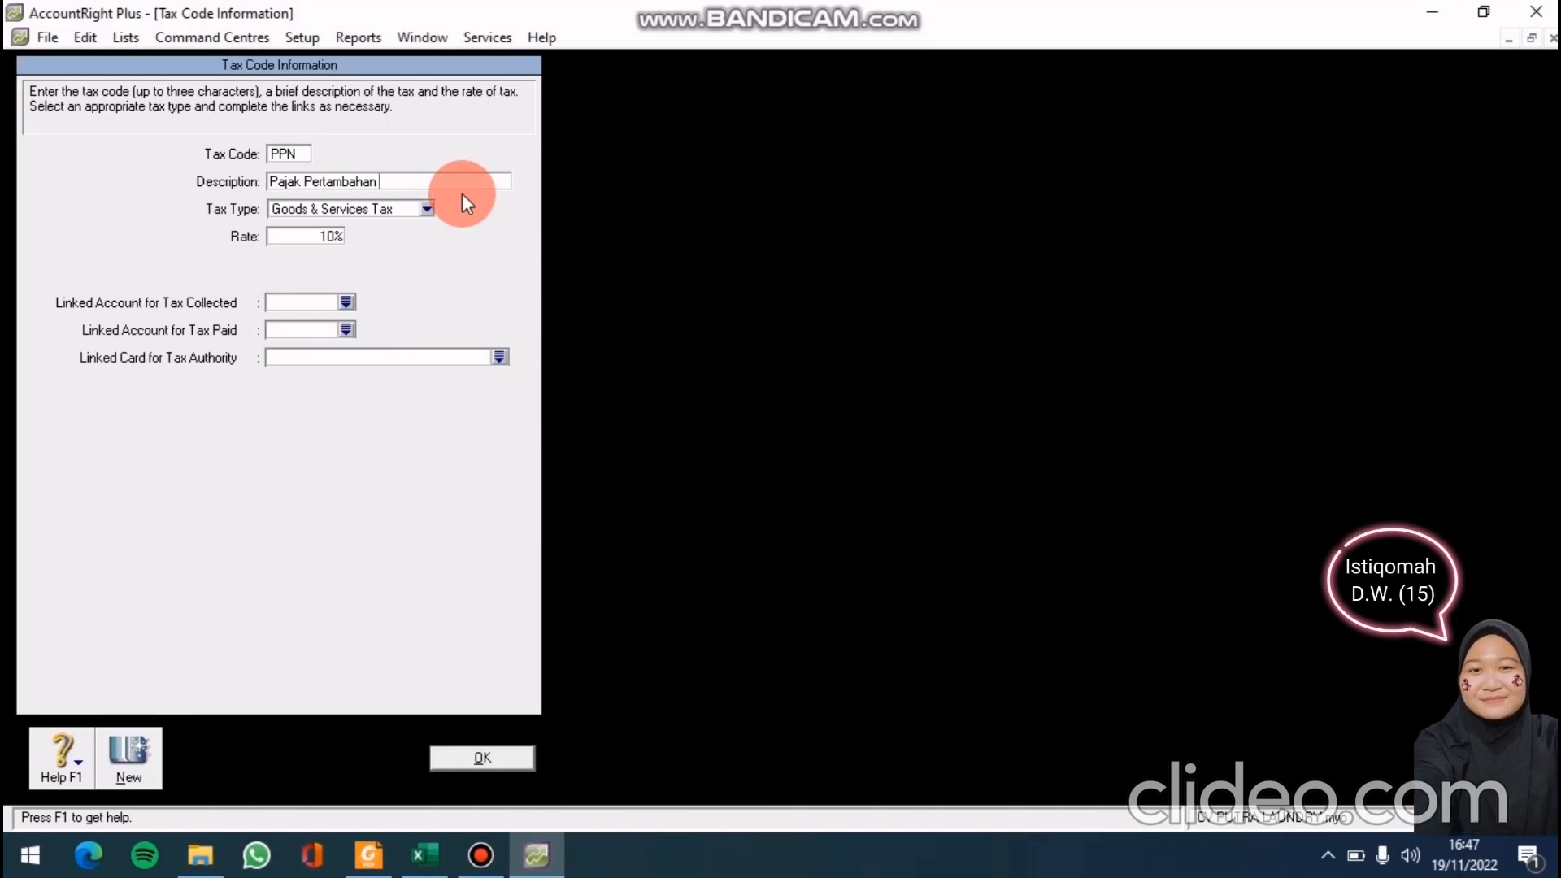
type(" Nilai")
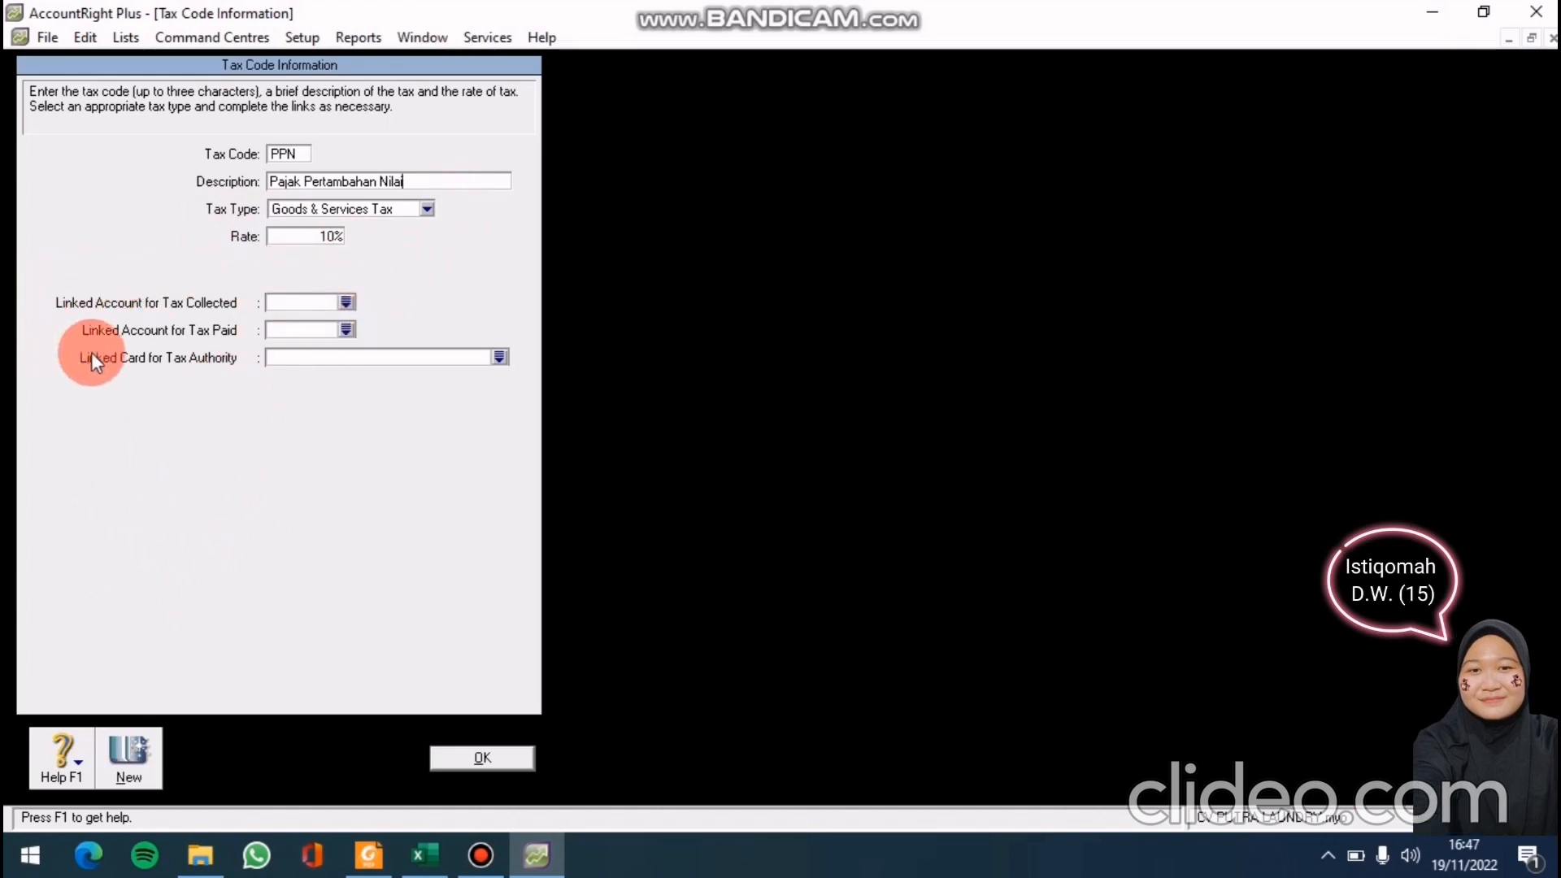
Open the account list for PPN's tax-collected link and search it for 3100
left_click(348, 298)
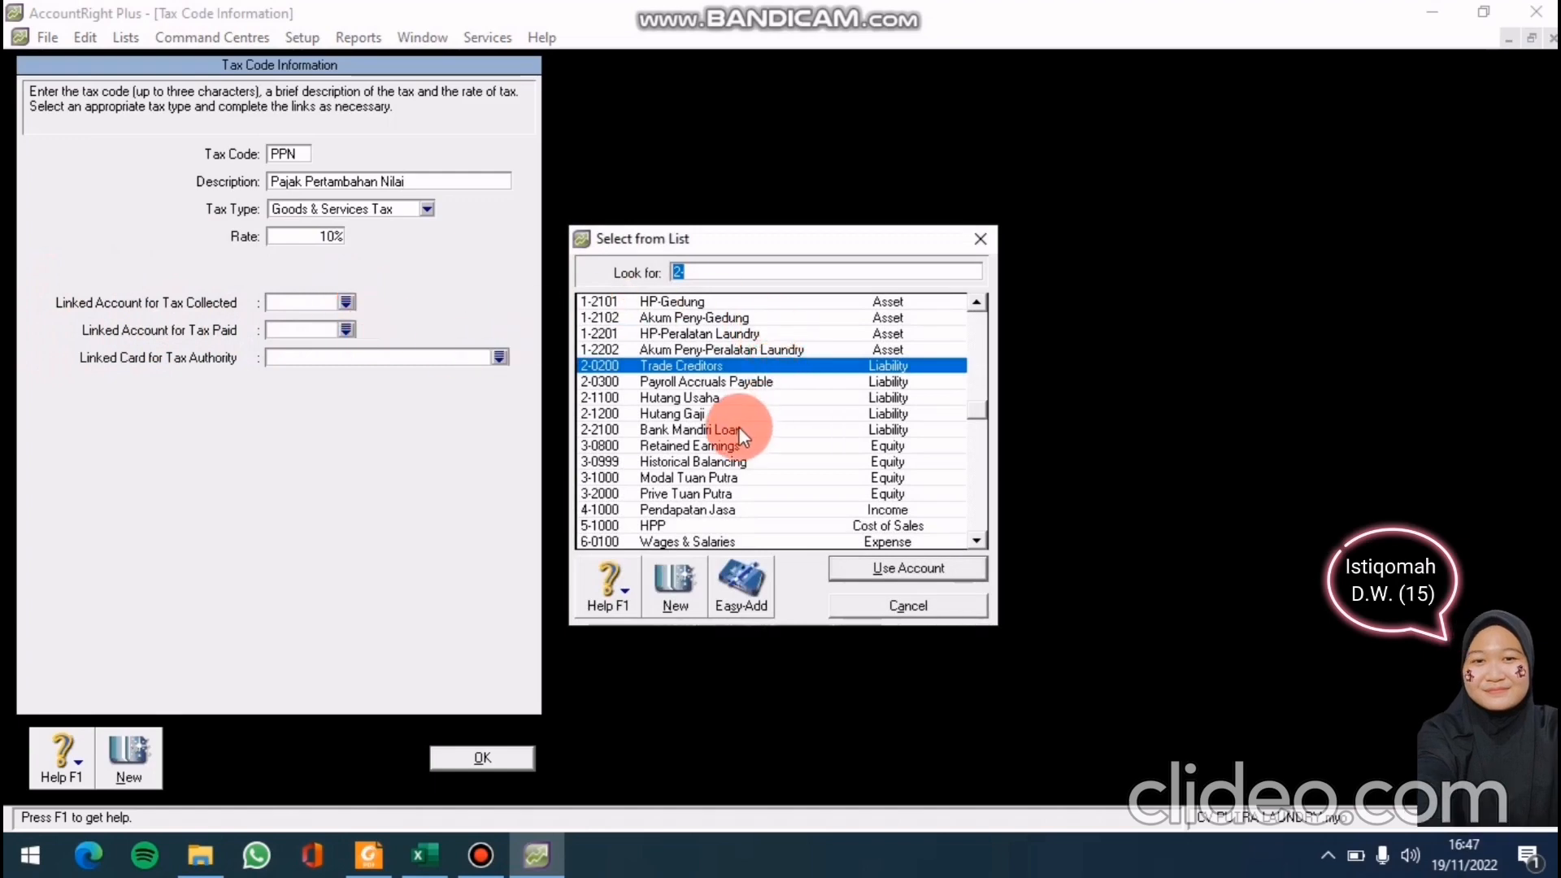
scroll(744, 432, "down", 3)
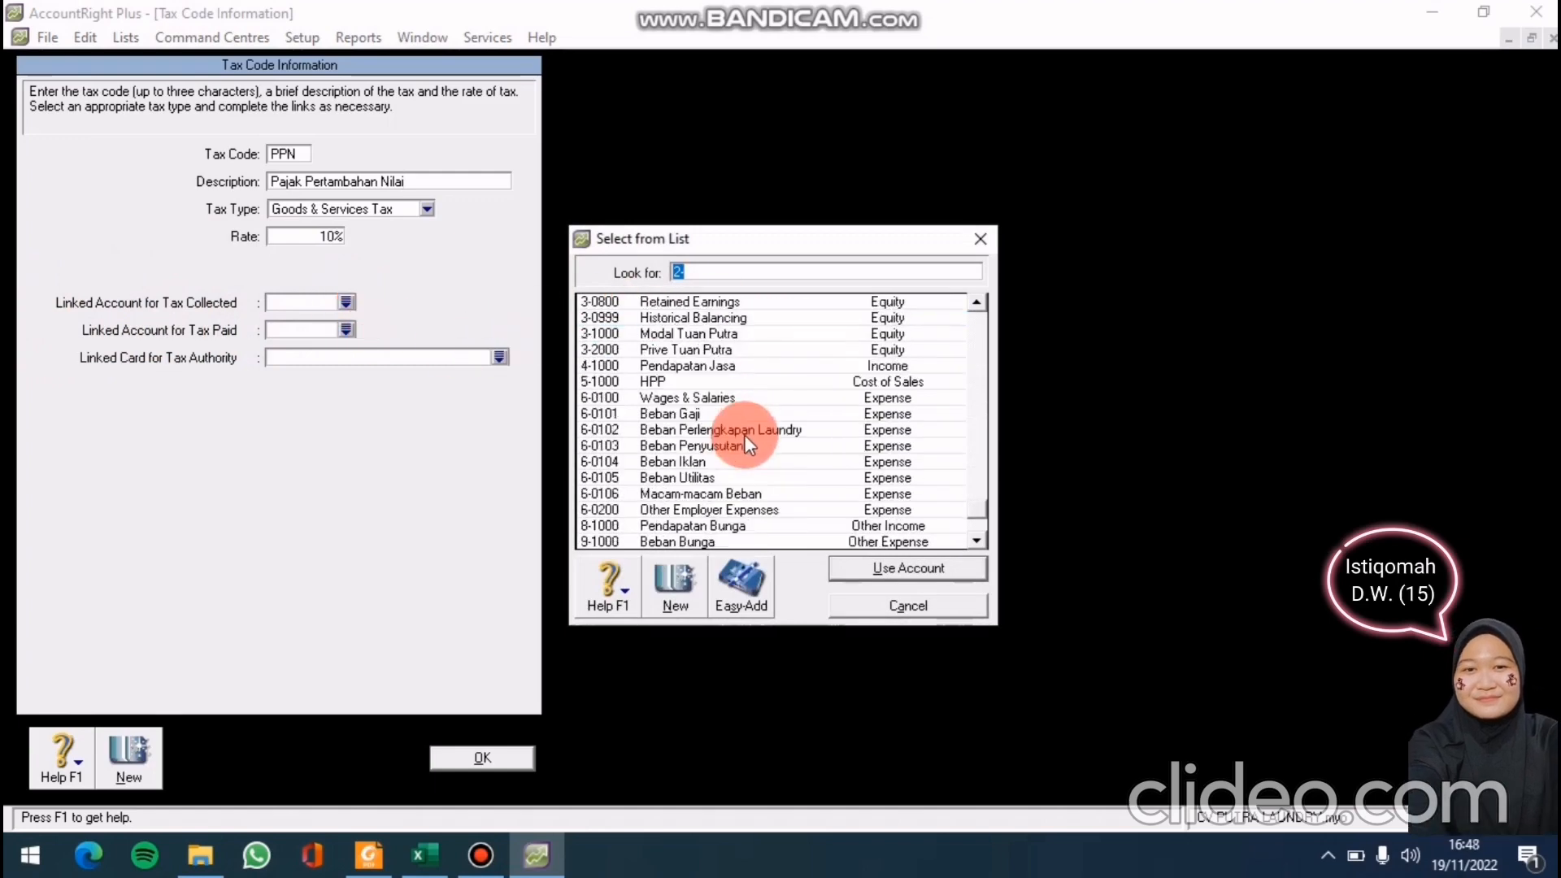
scroll(744, 434, "up", 4)
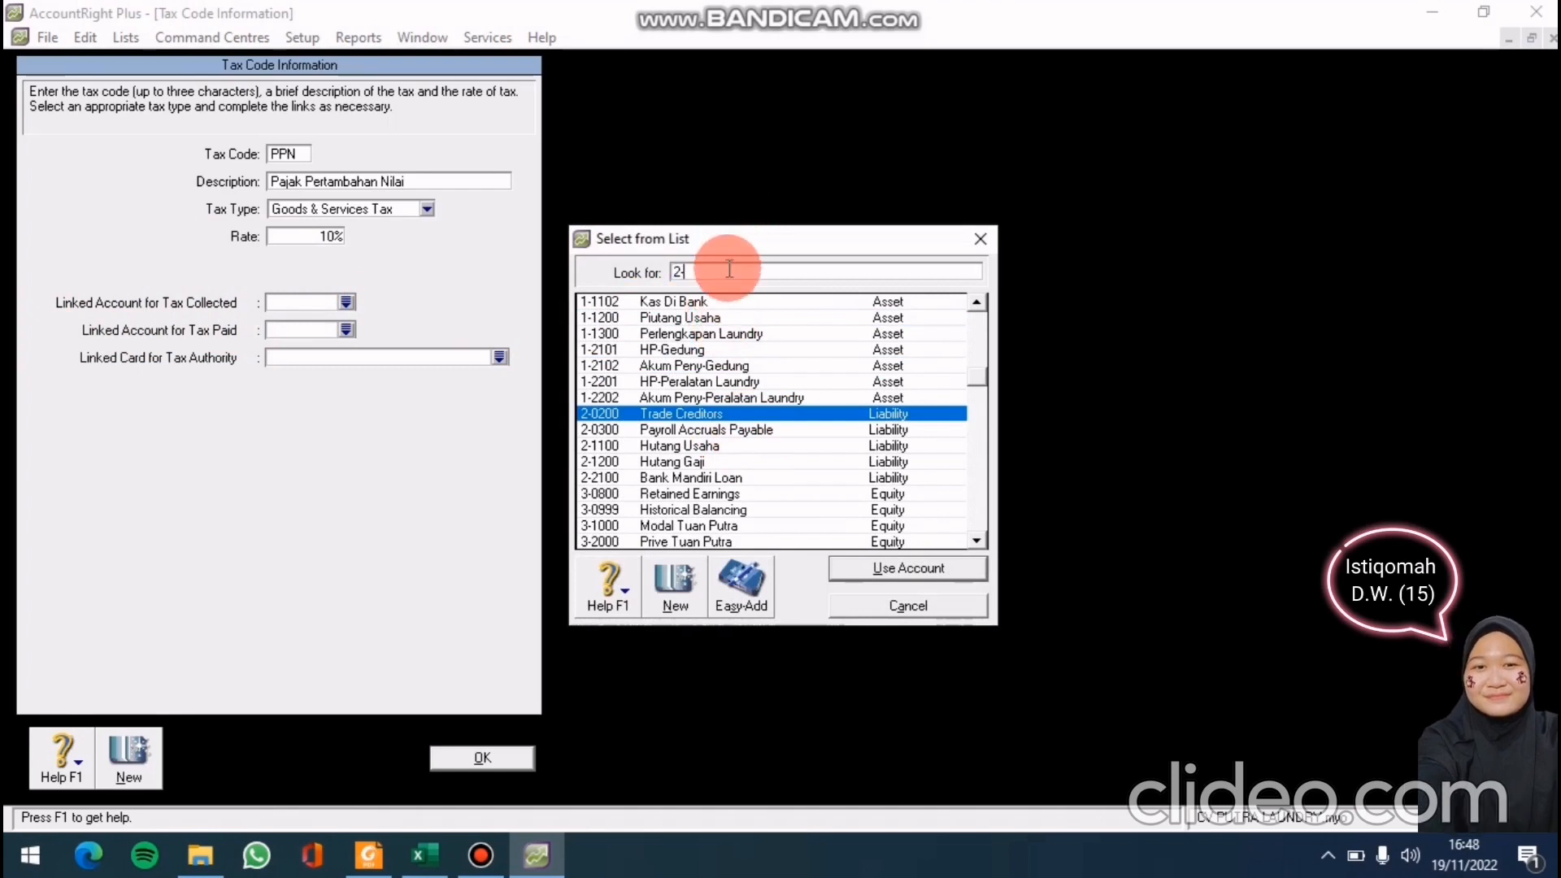
type("31")
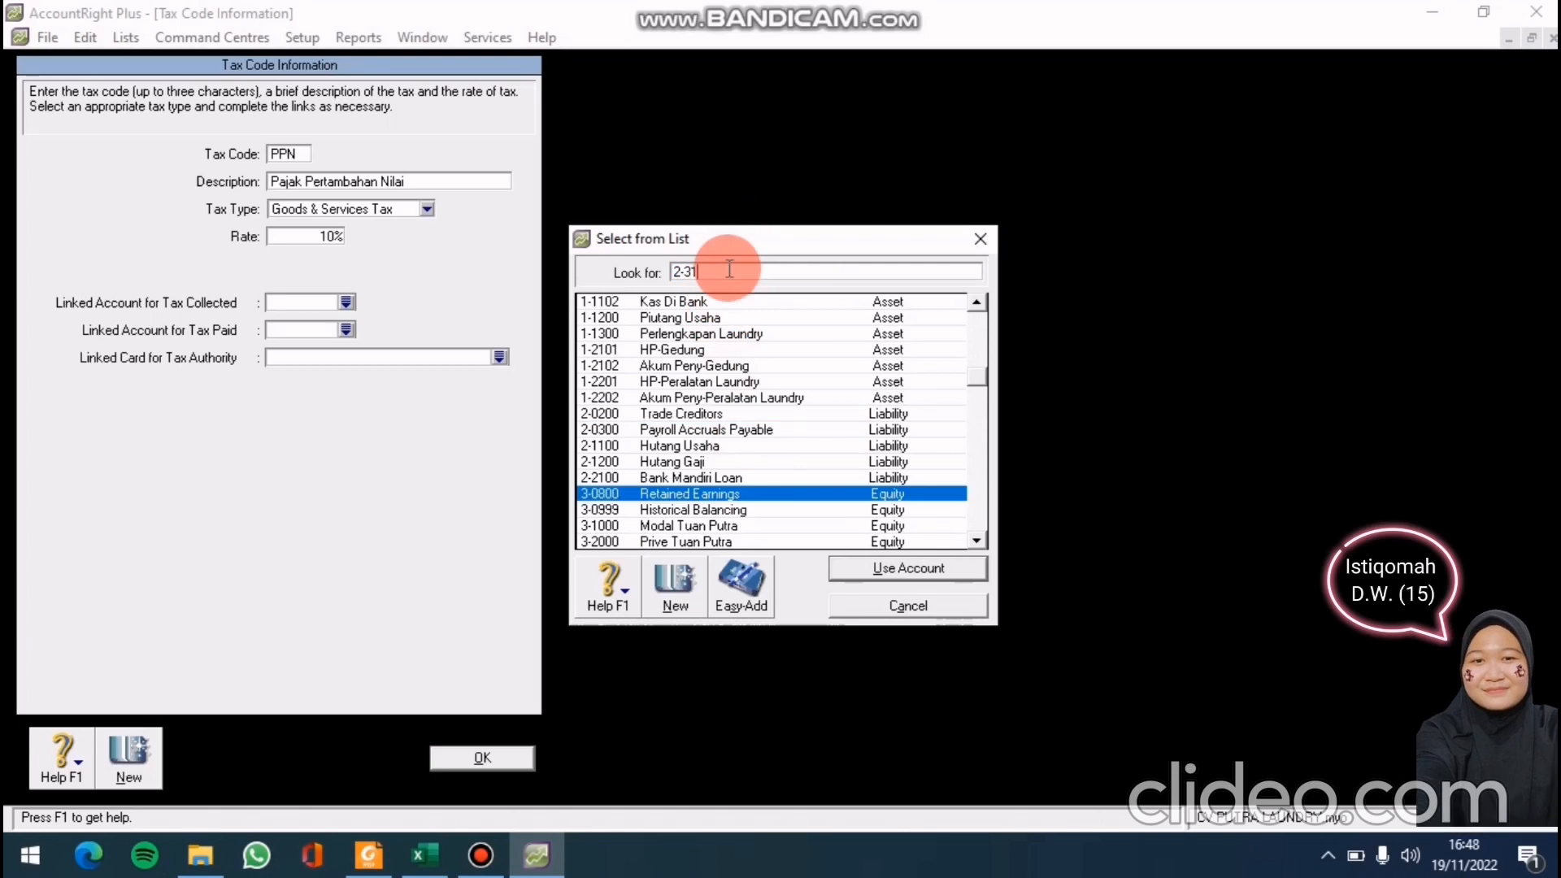
type("00")
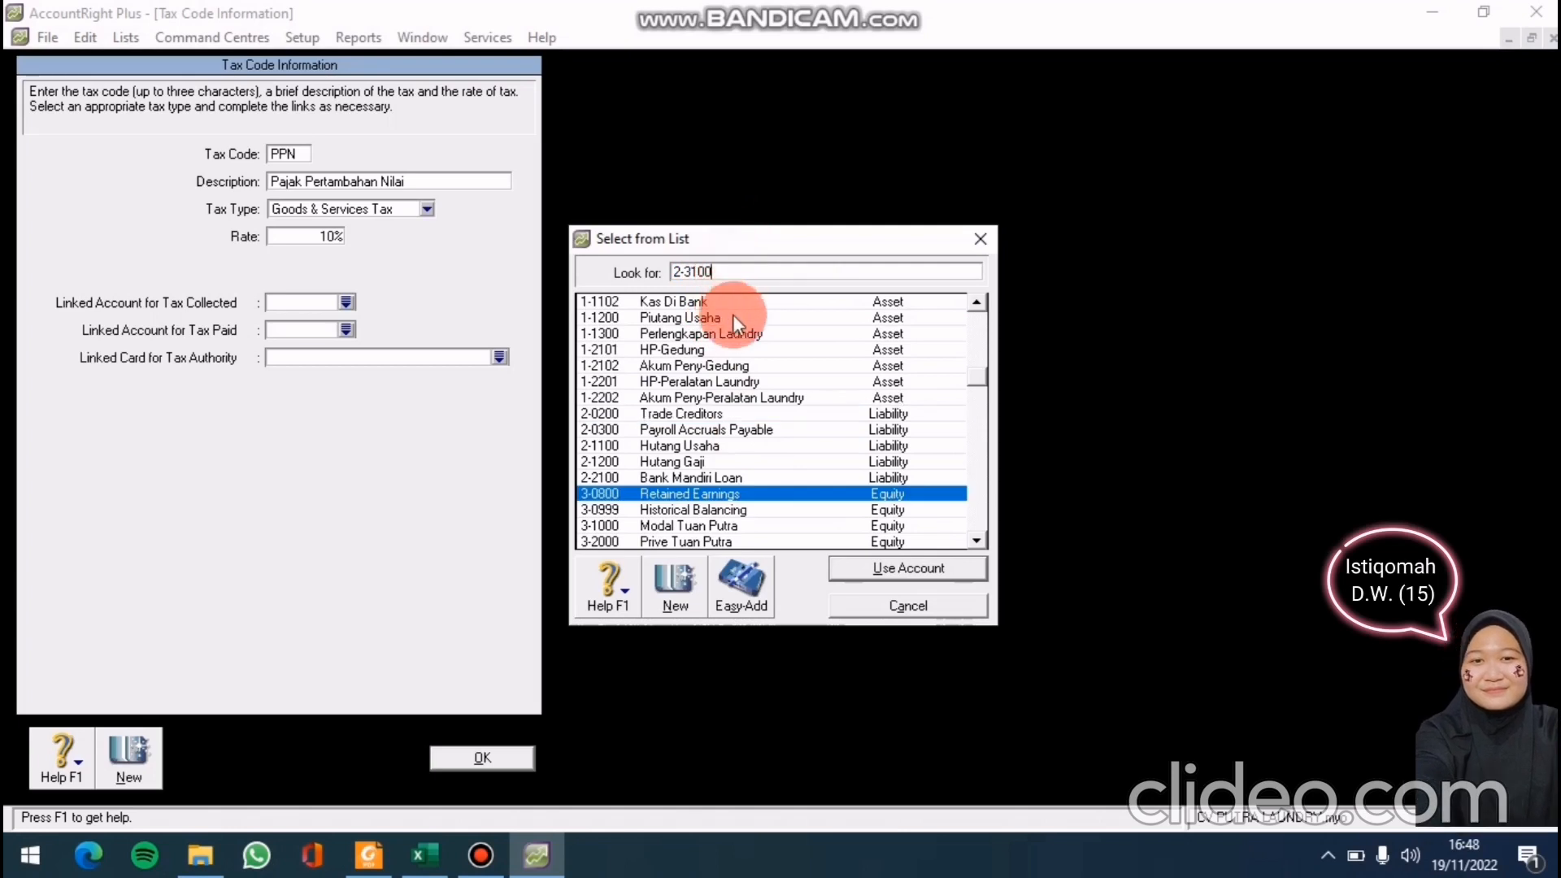
scroll(745, 346, "down", 3)
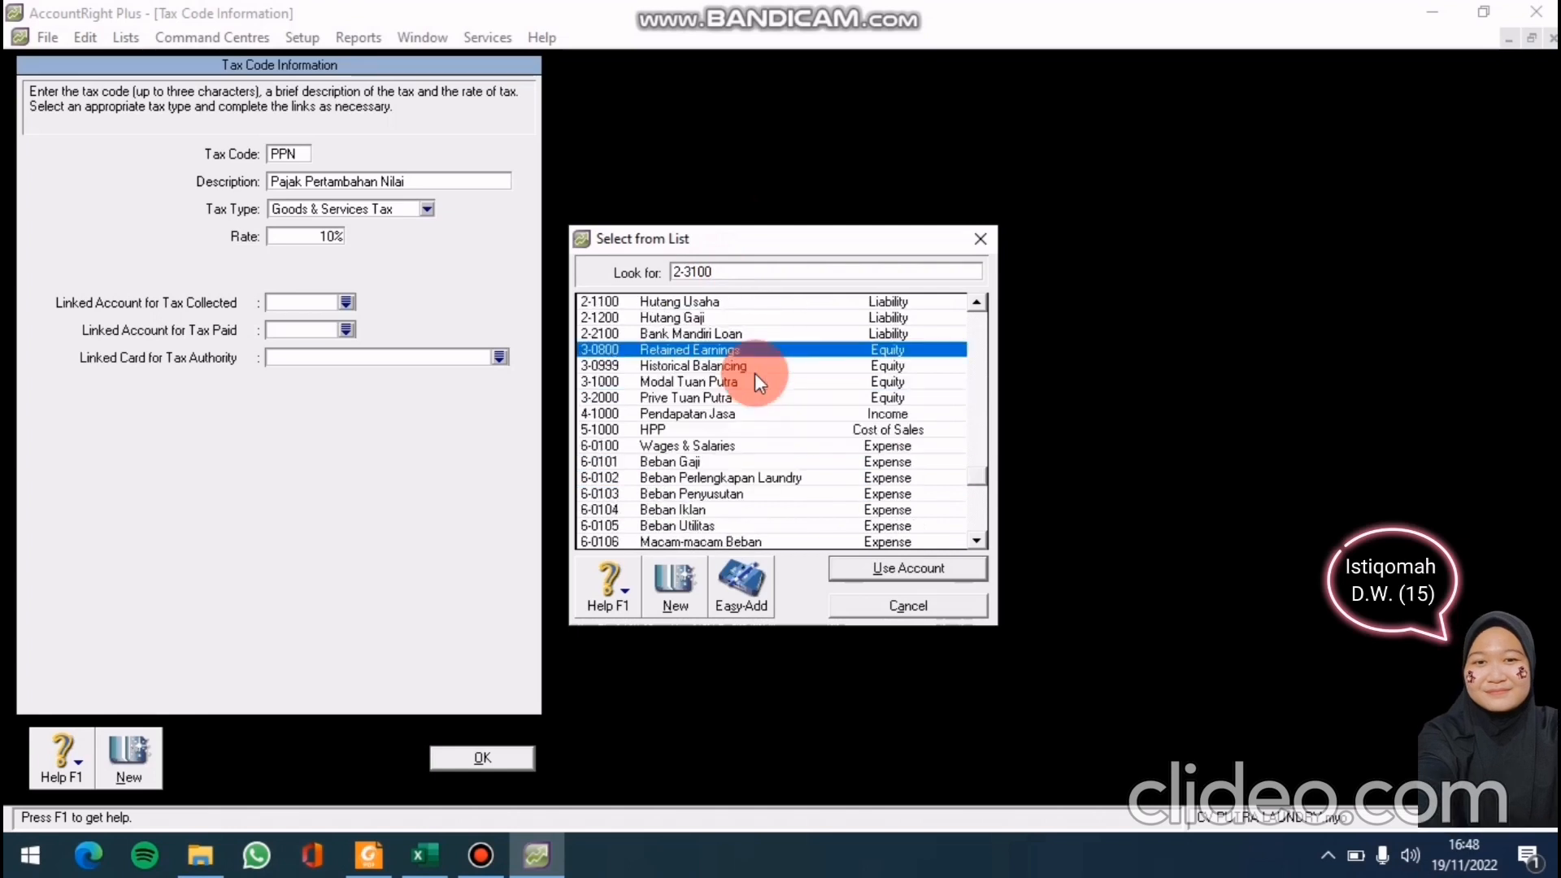
scroll(744, 386, "down", 2)
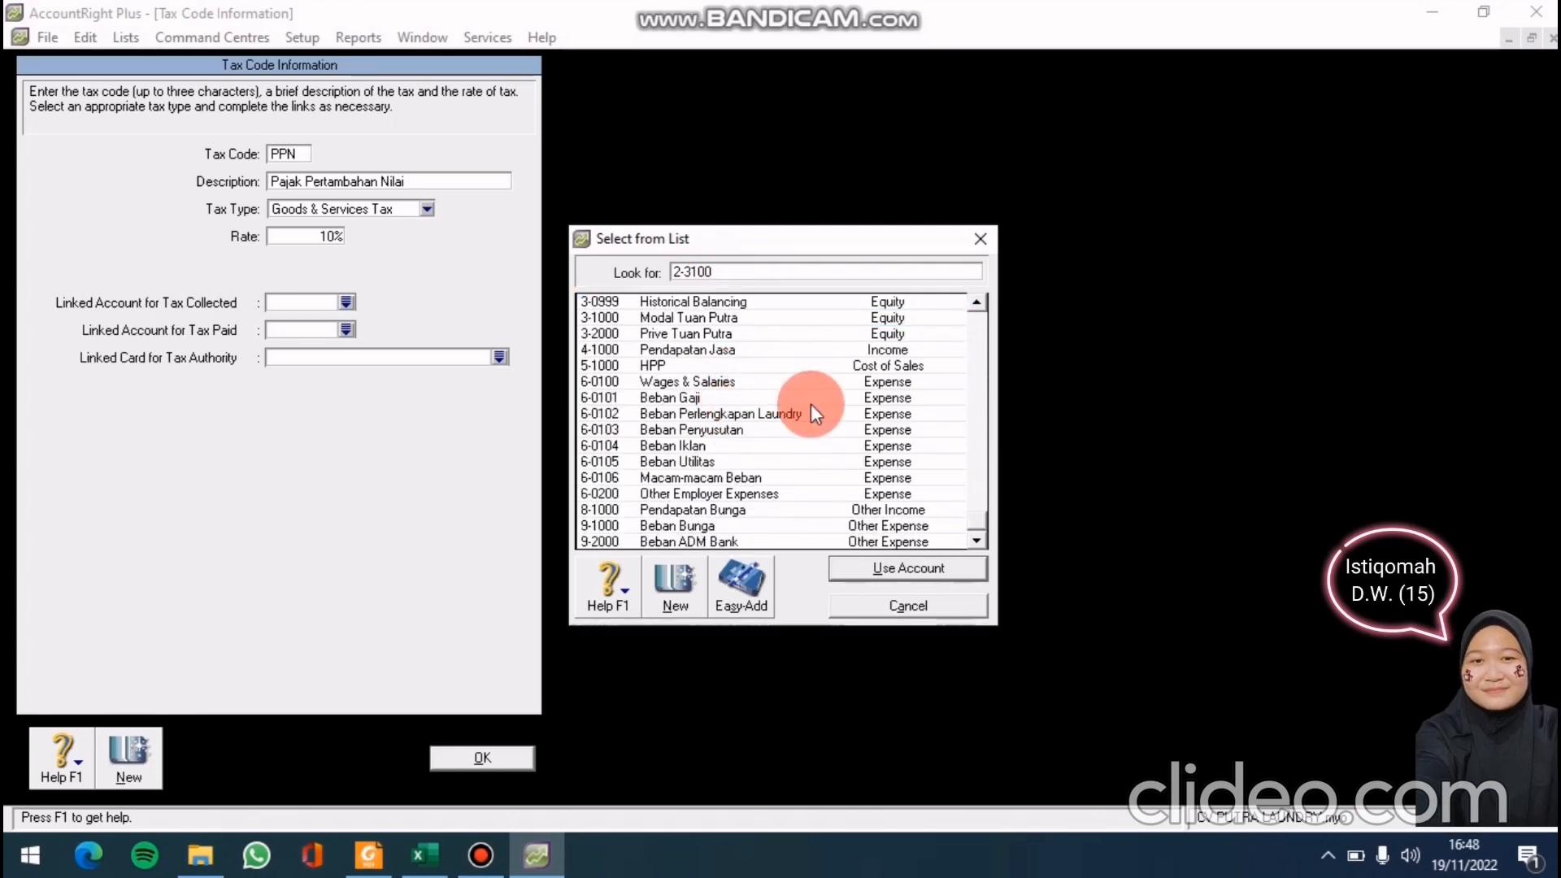
Create Long Term Liability account 2-3100 named 'PPN Keluar'
left_click(696, 607)
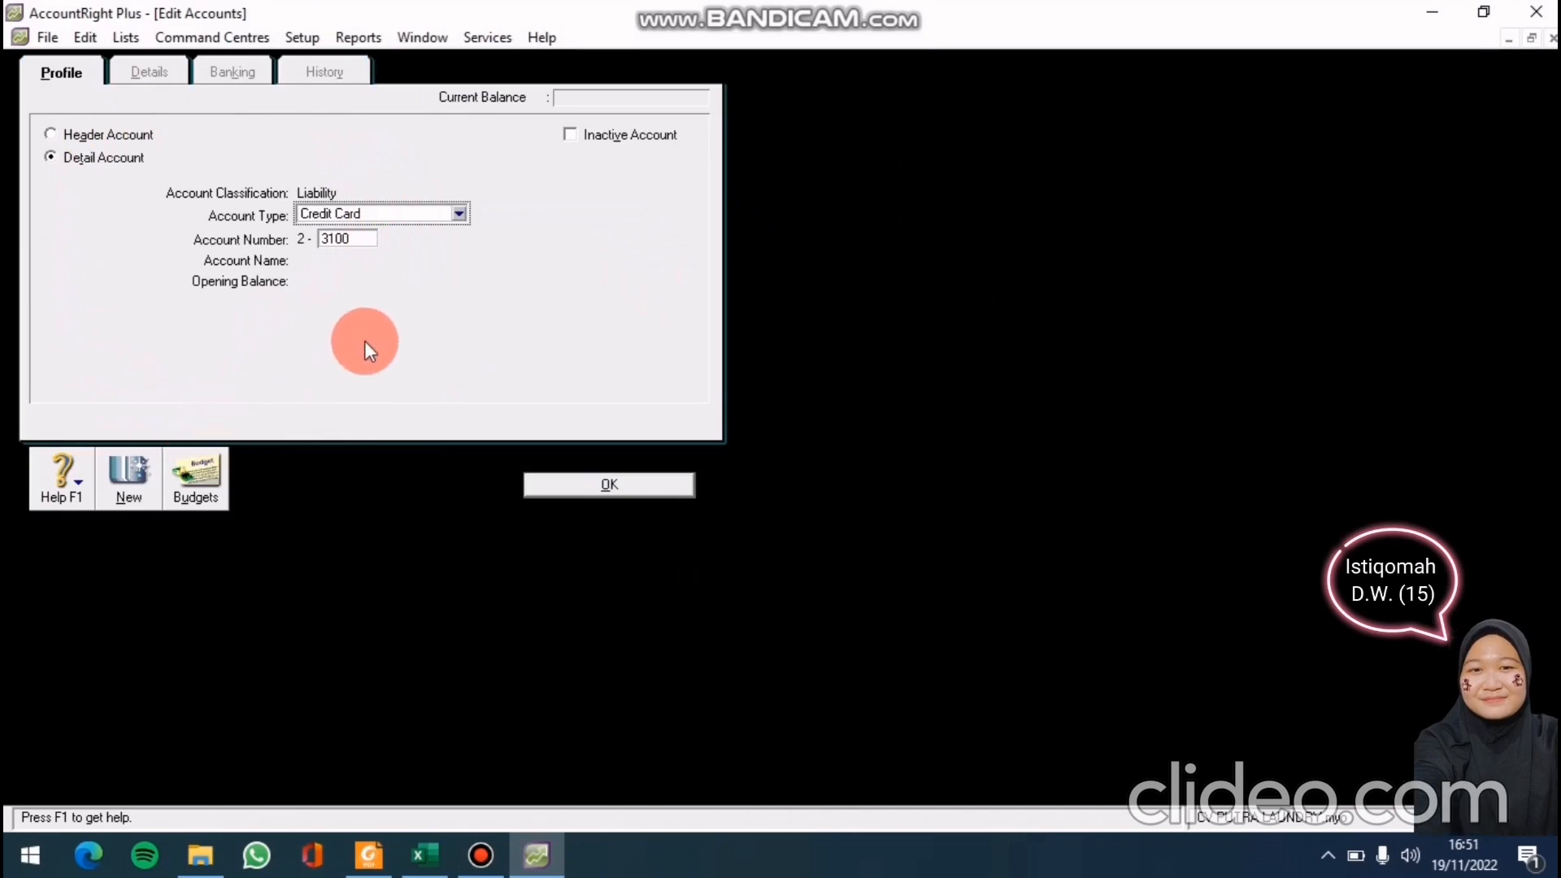
left_click(457, 213)
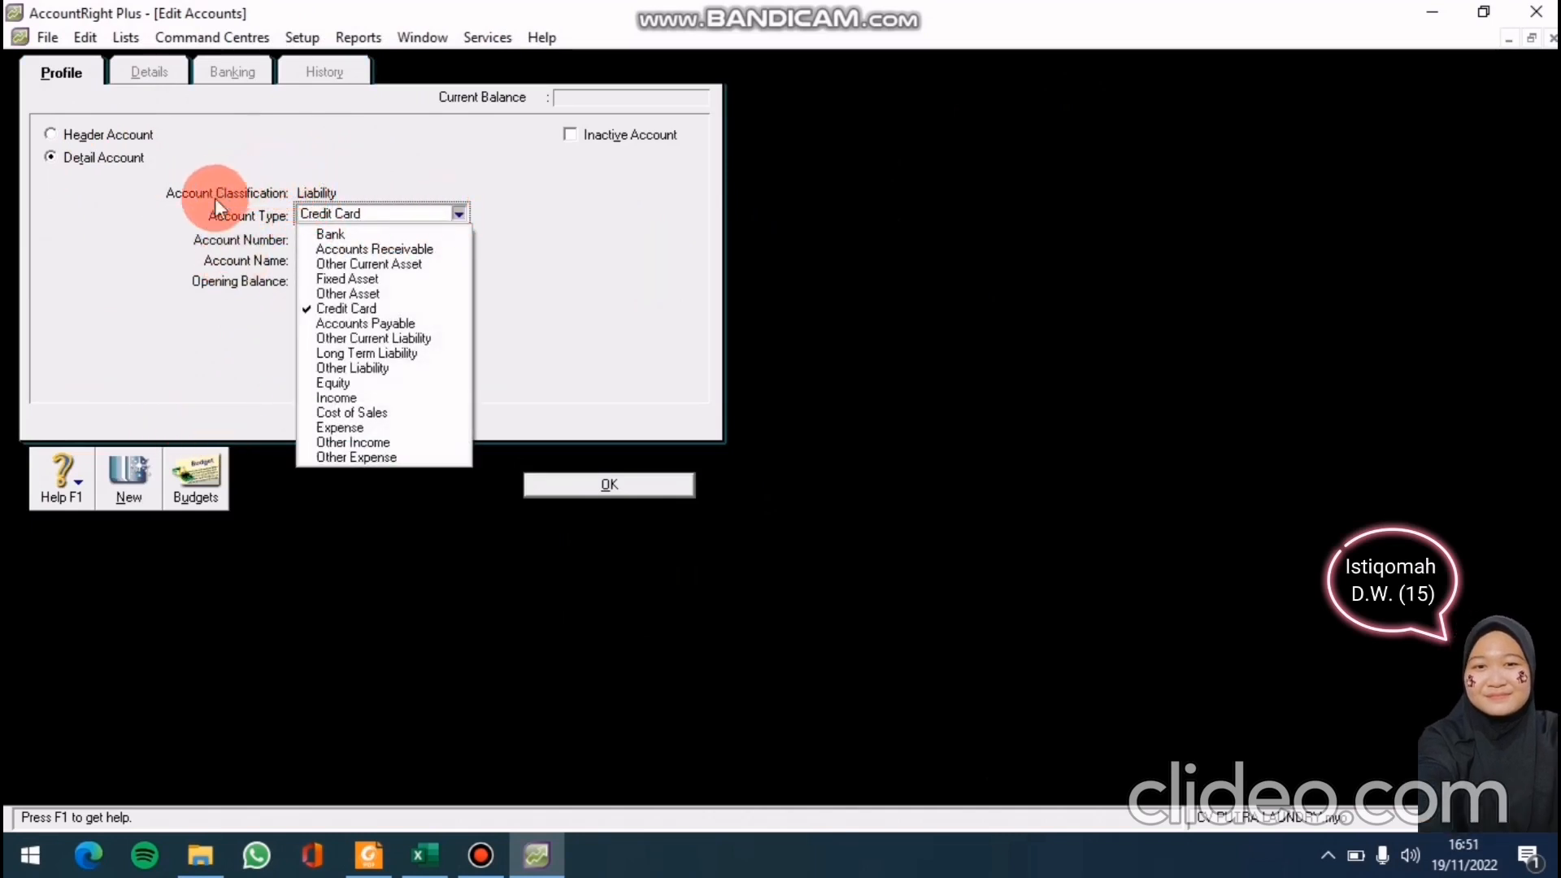
left_click(366, 353)
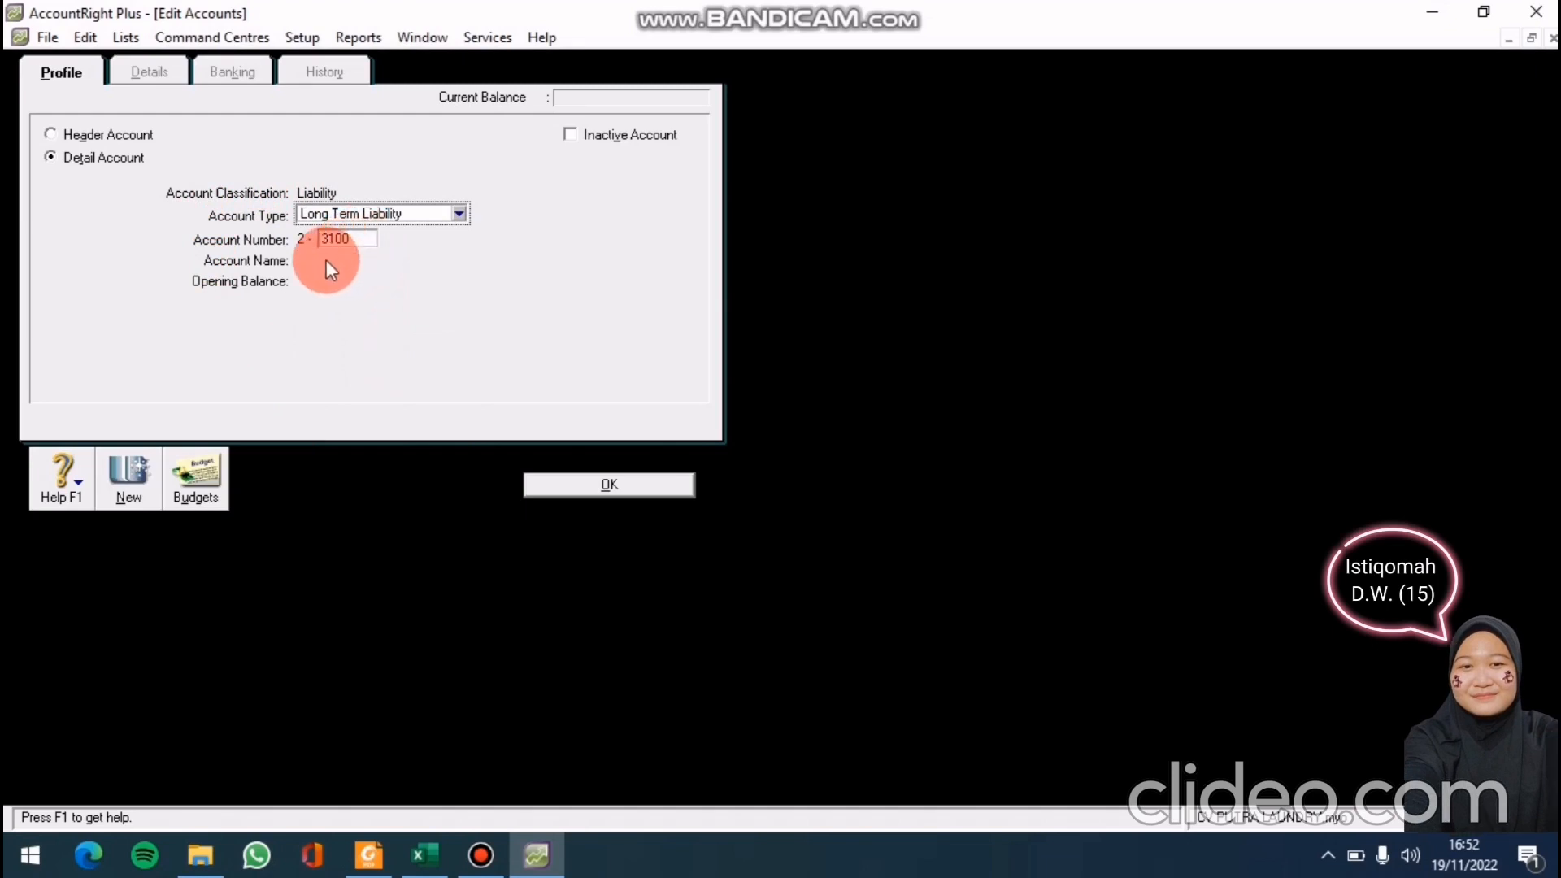
left_click(361, 236)
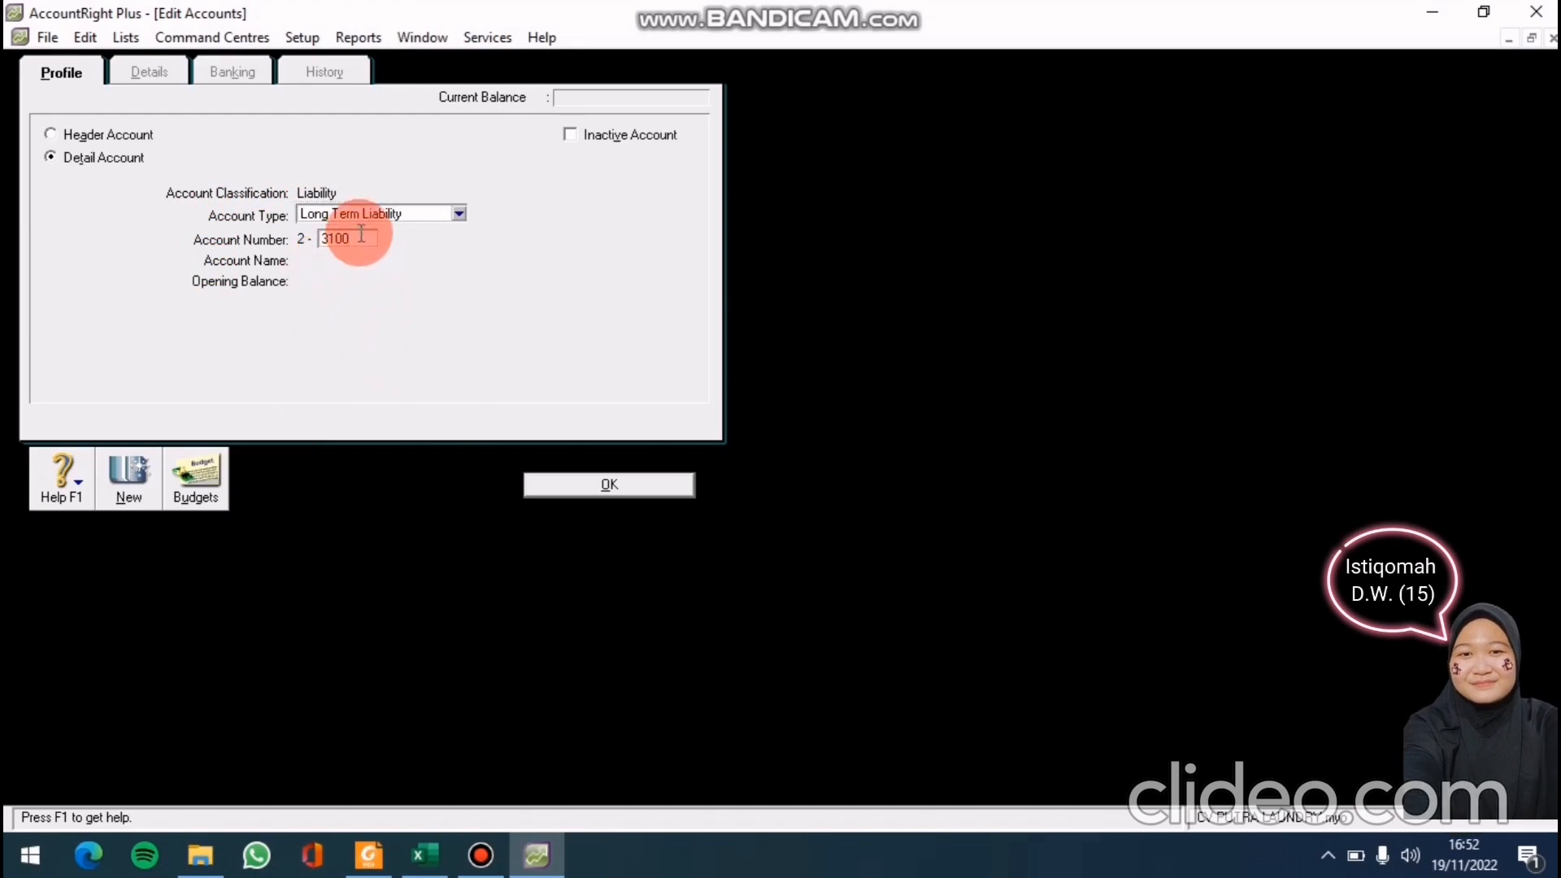
key("Tab")
key("BackSpace")
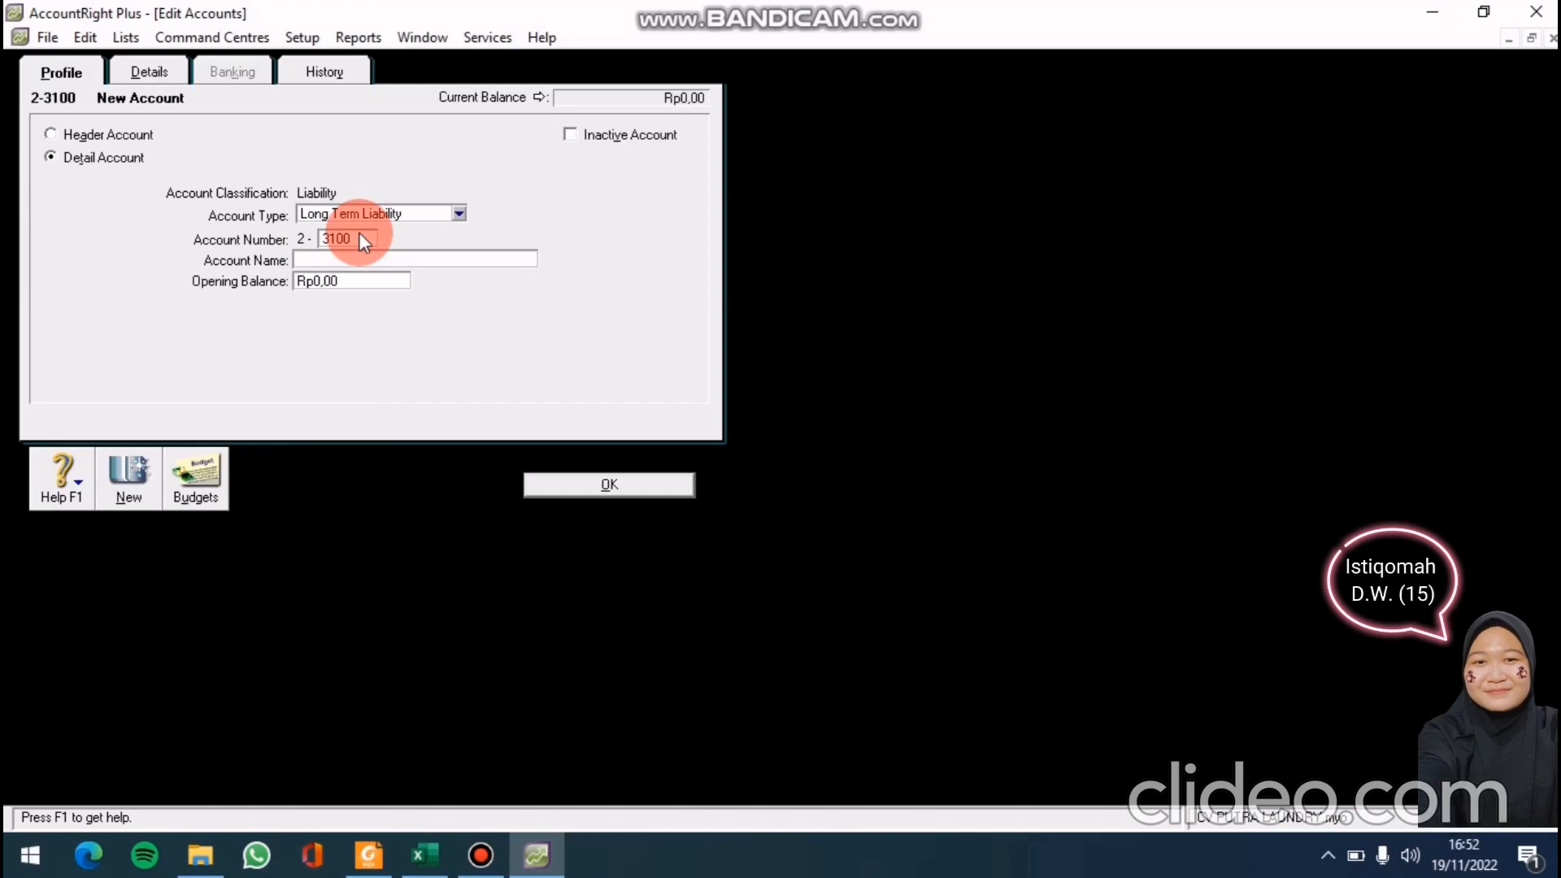
type("PP")
type("K")
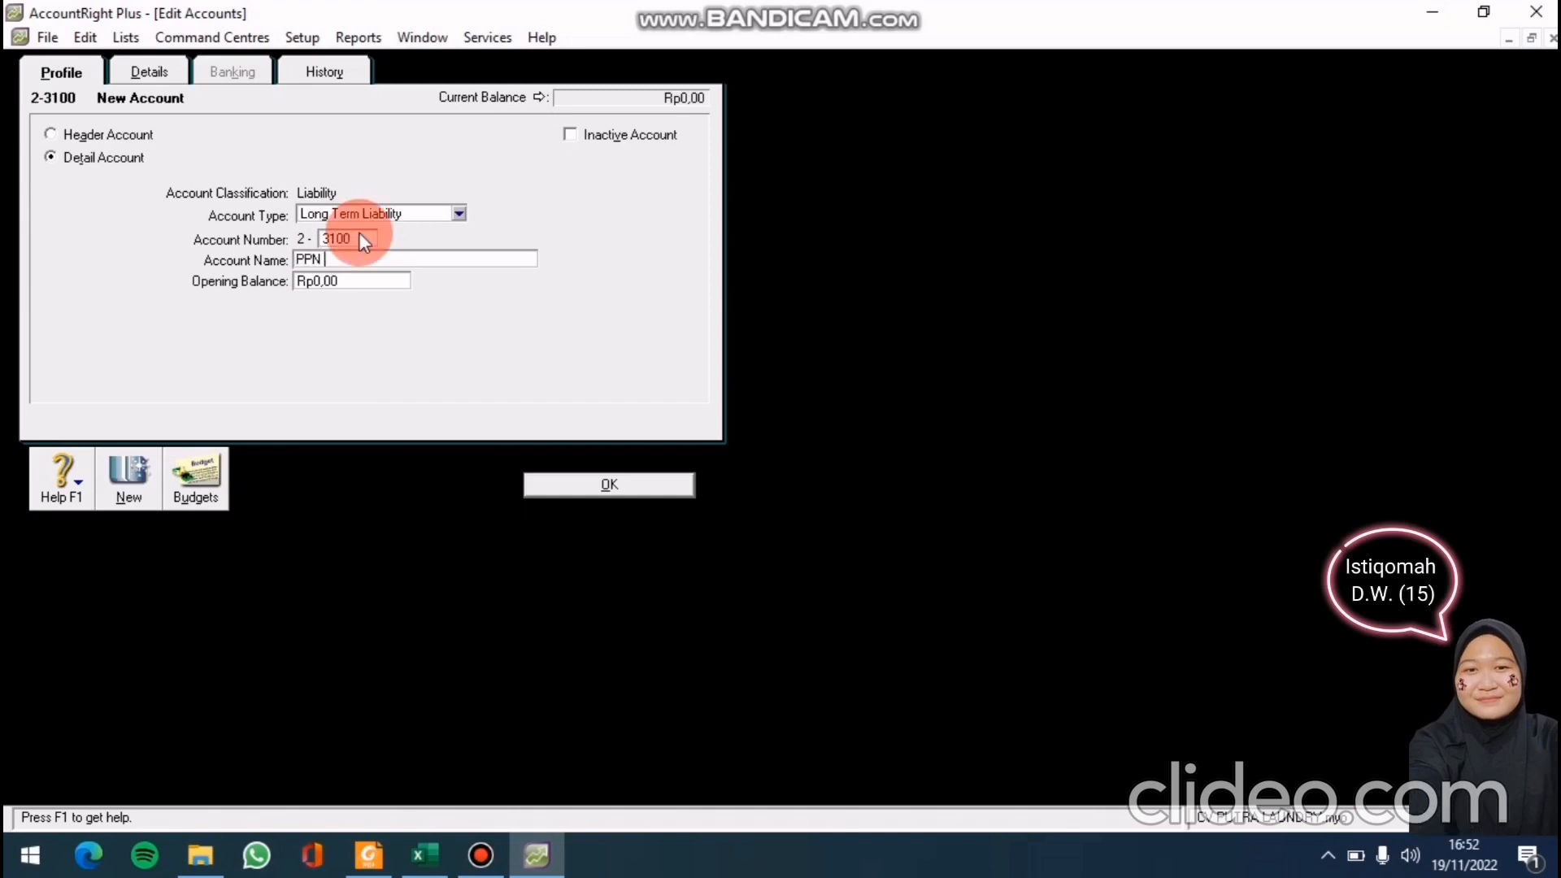
type("eluar")
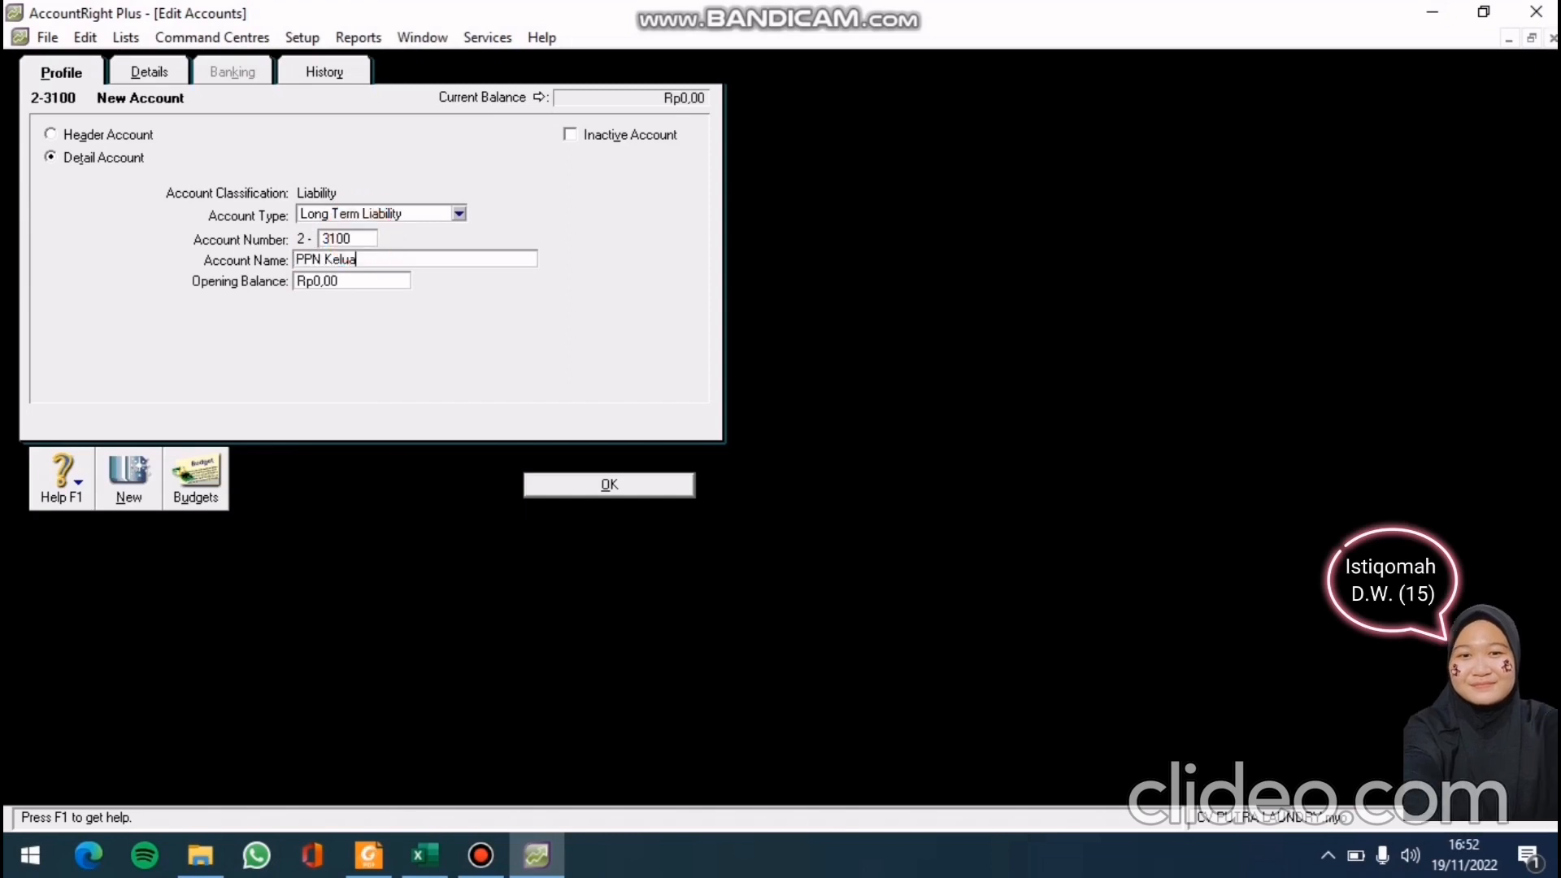
Save PPN Keluar and link 2-3100 PPN Keluar as PPN's tax-collected account
left_click(540, 483)
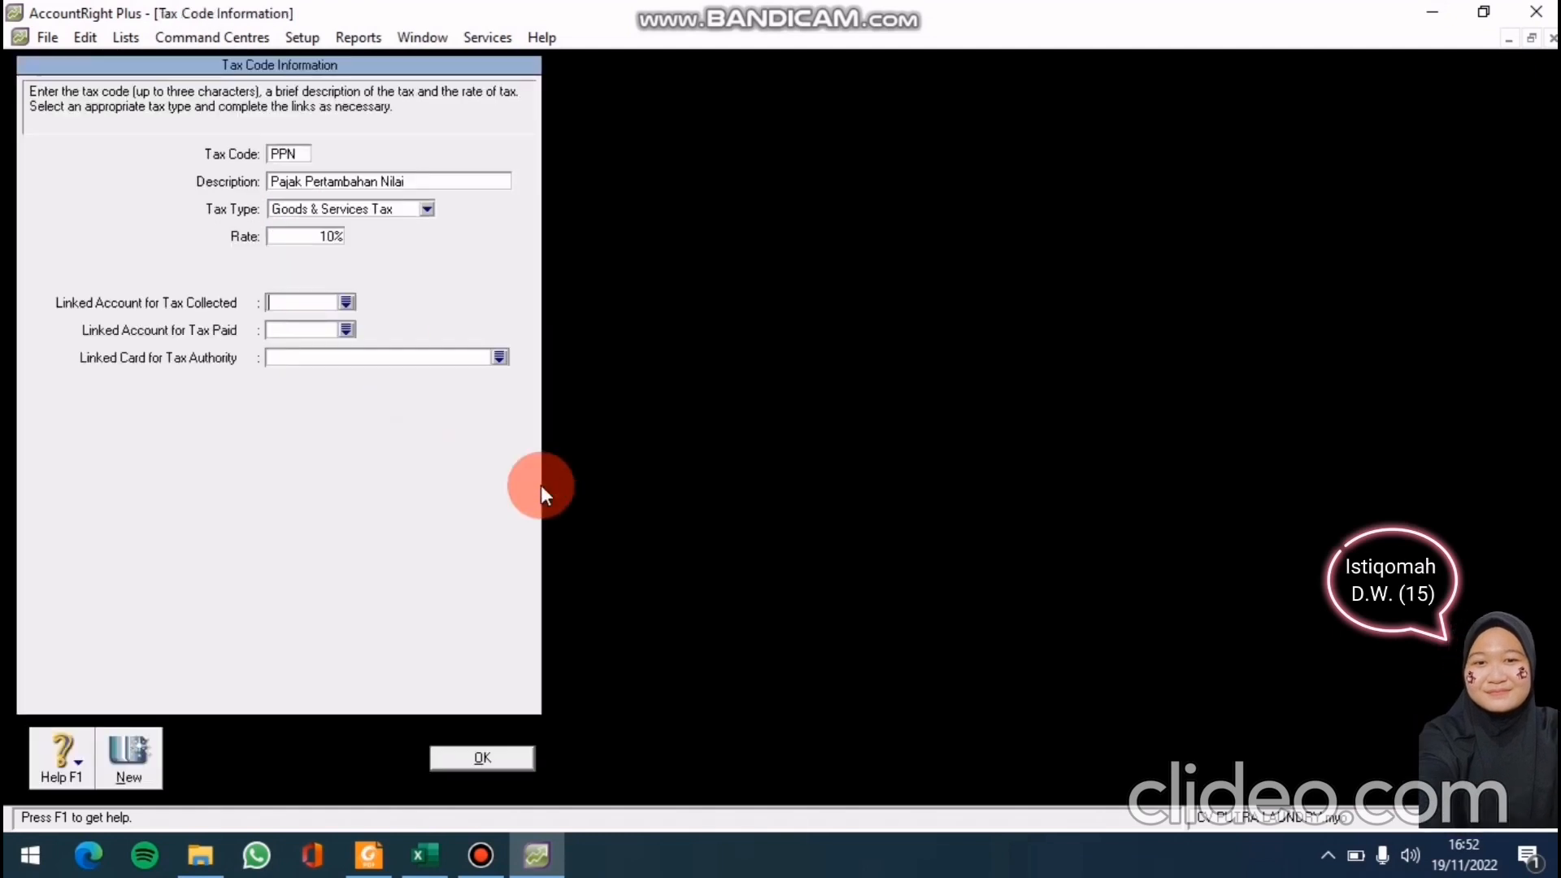
left_click(345, 303)
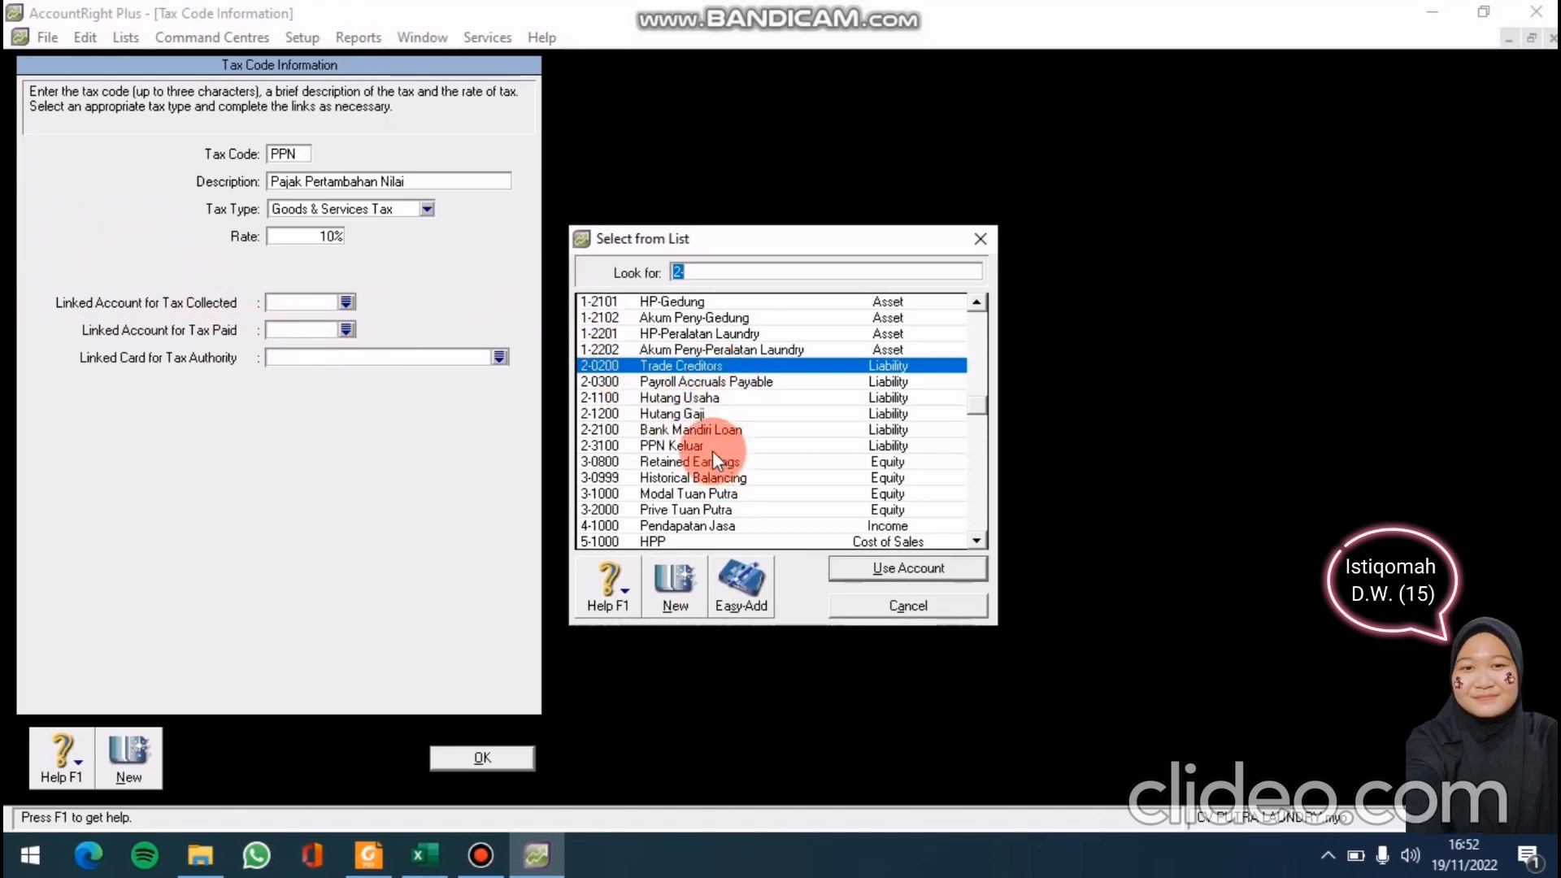
type("2-2100")
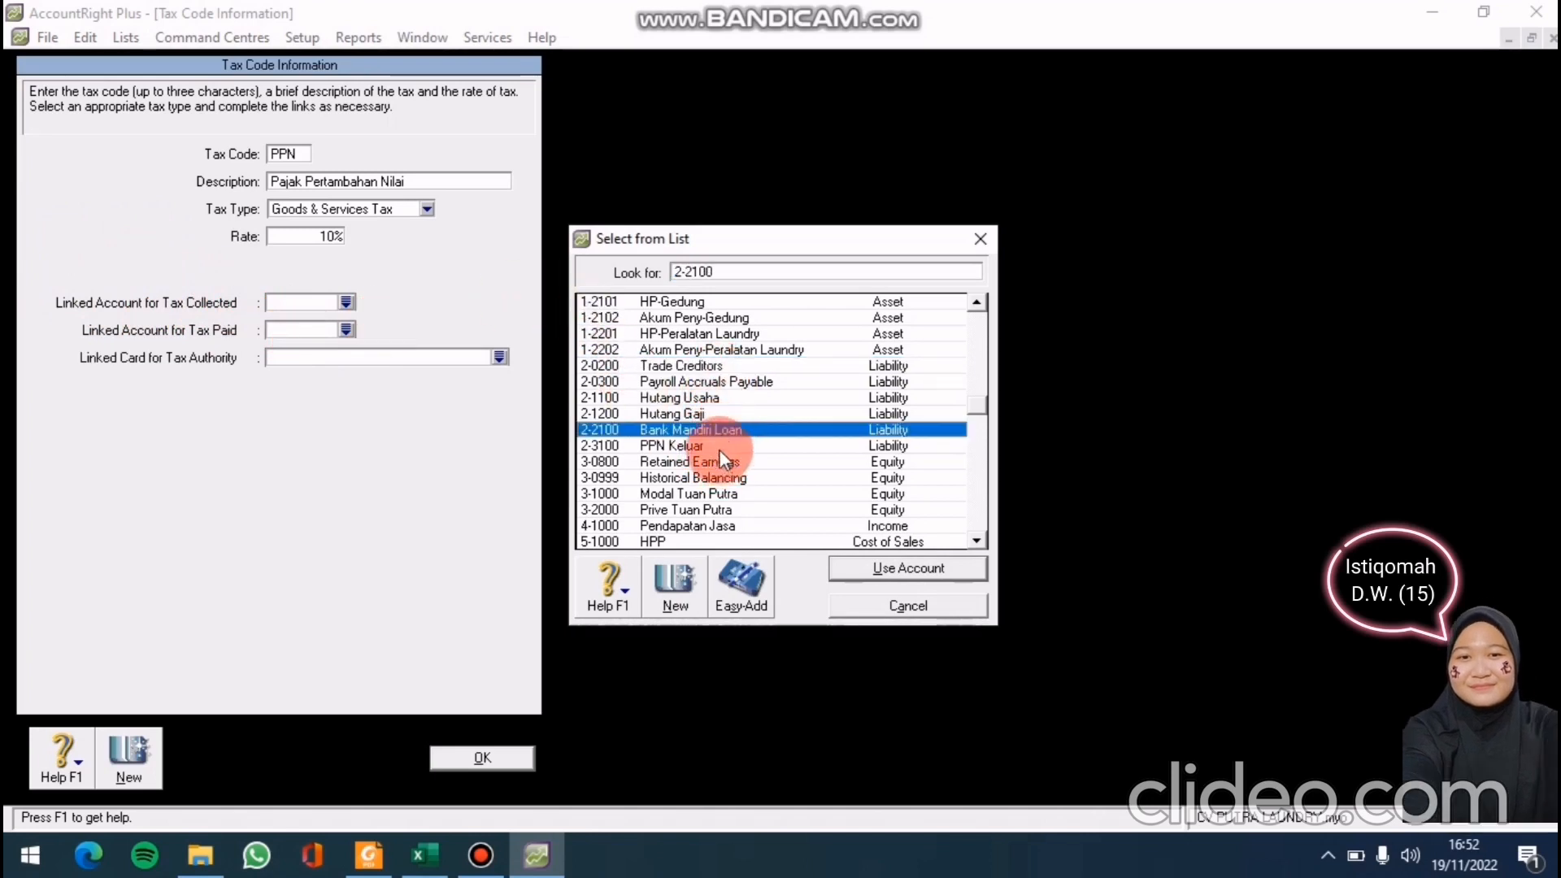
left_click(720, 449)
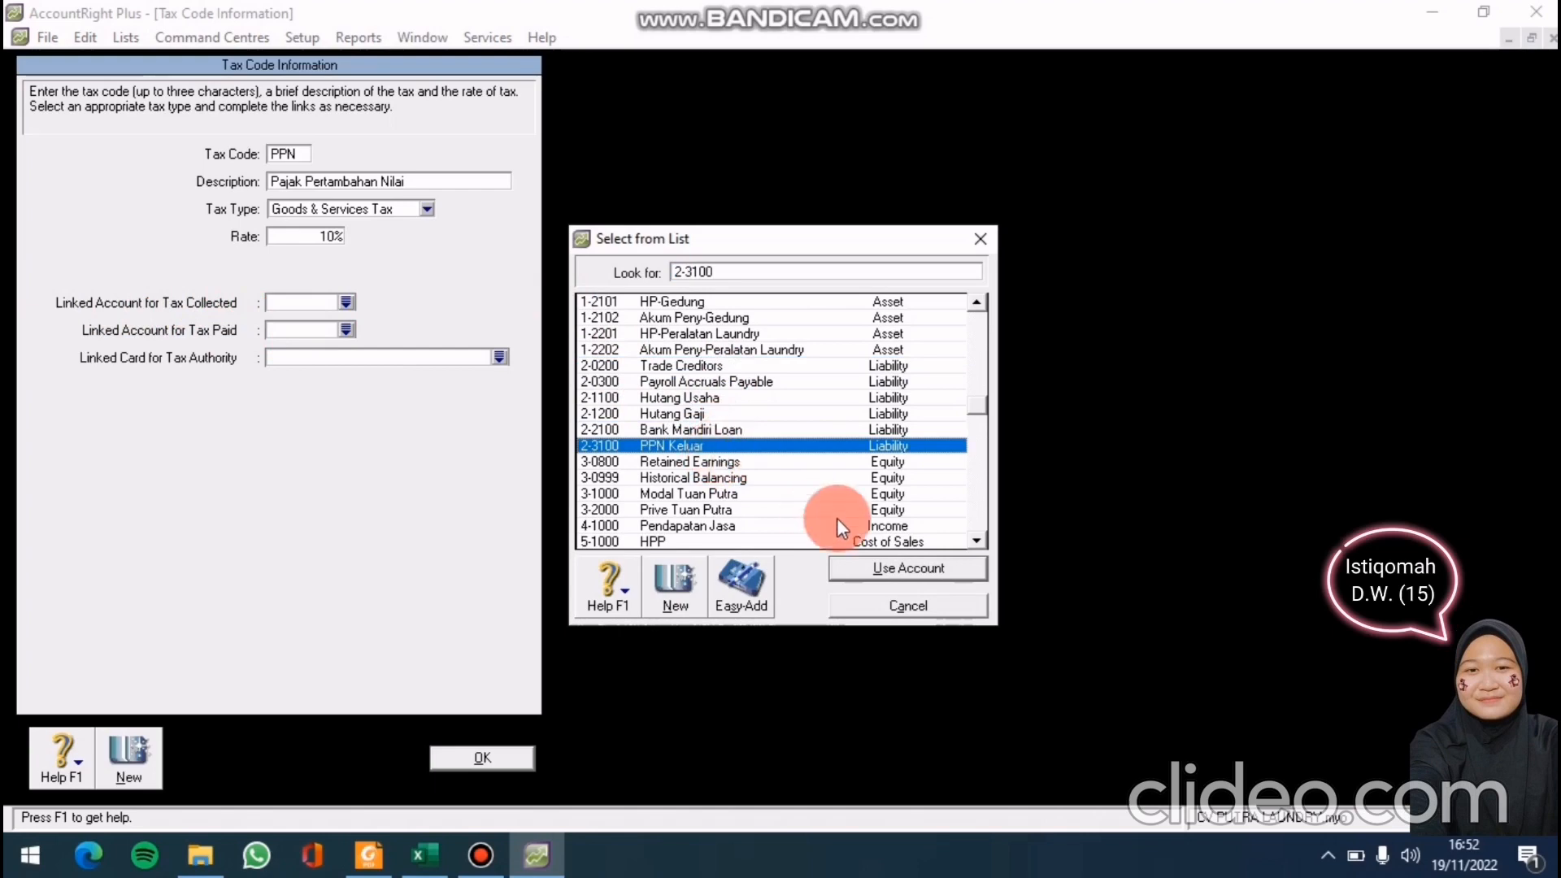
left_click(920, 563)
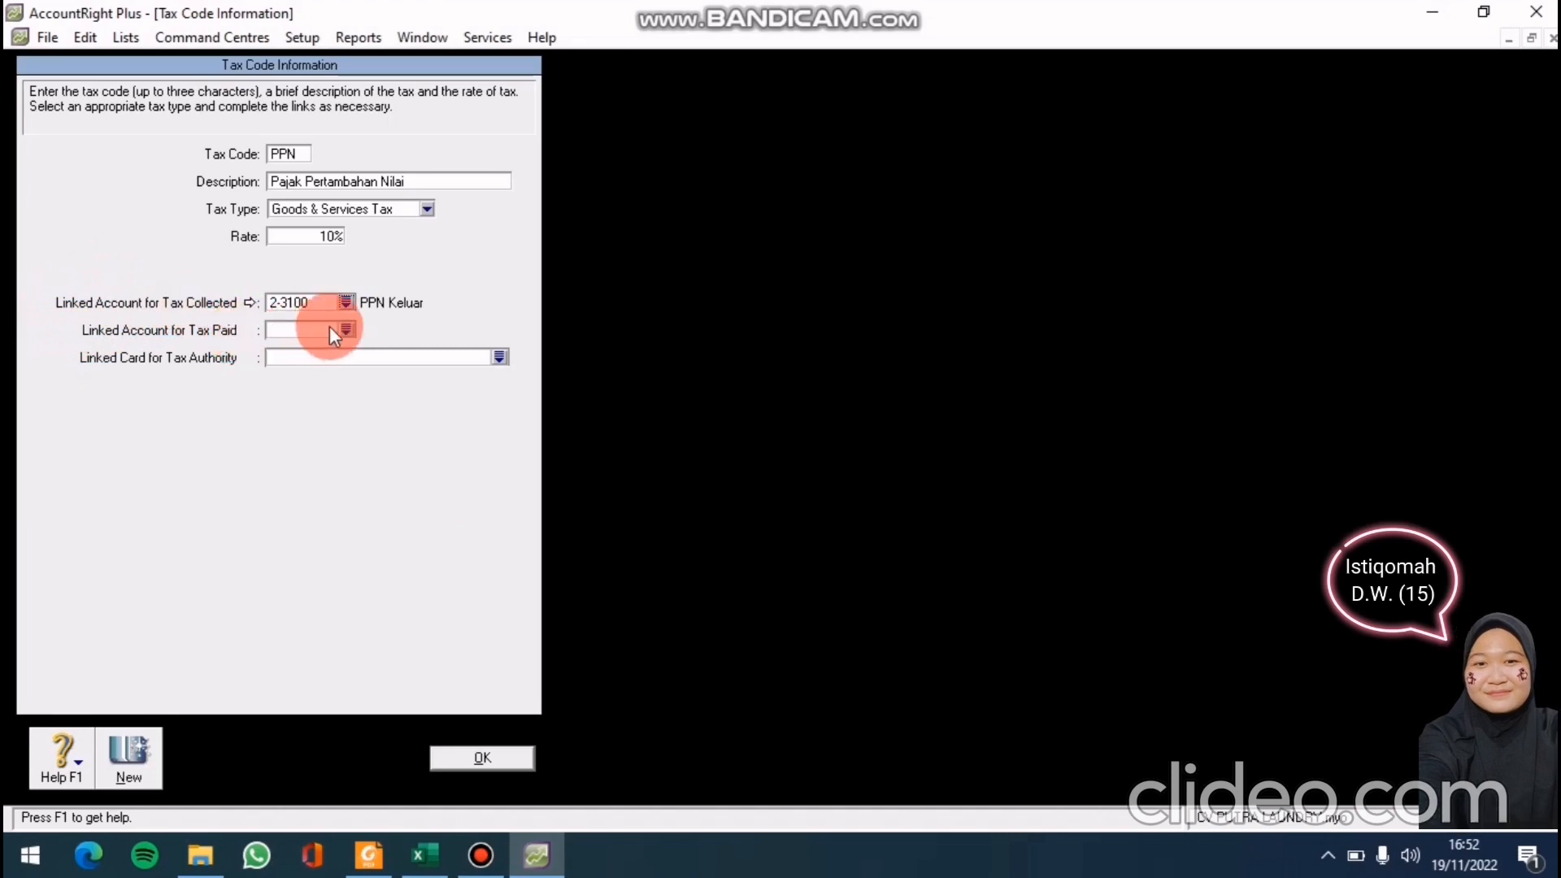
left_click(350, 328)
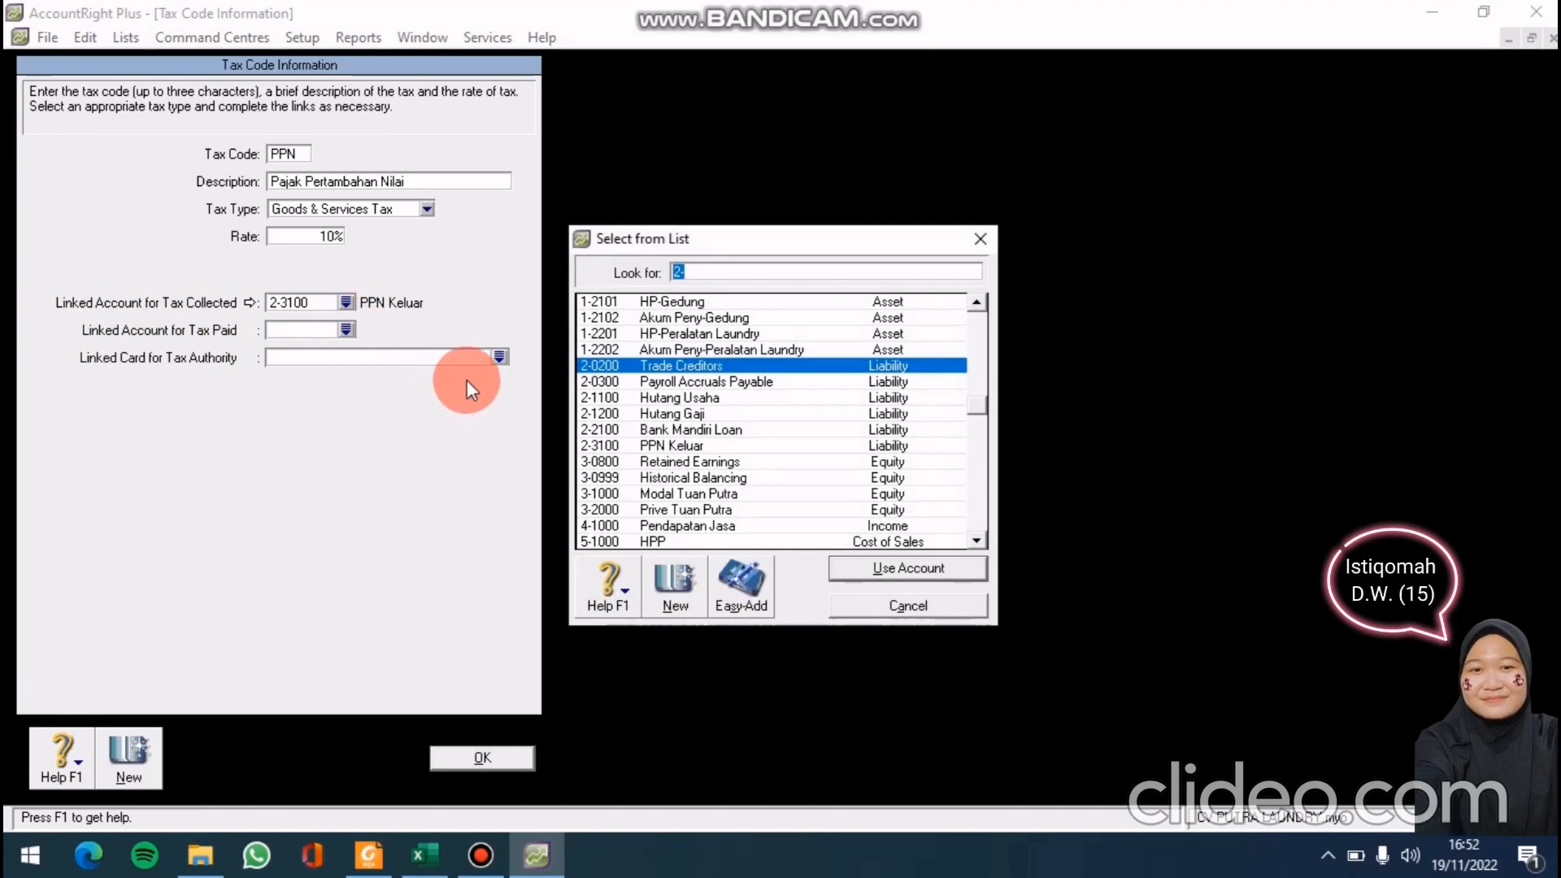
Create and save Long Term Liability account 2-3200 named 'PPN Masuk'
left_click(729, 276)
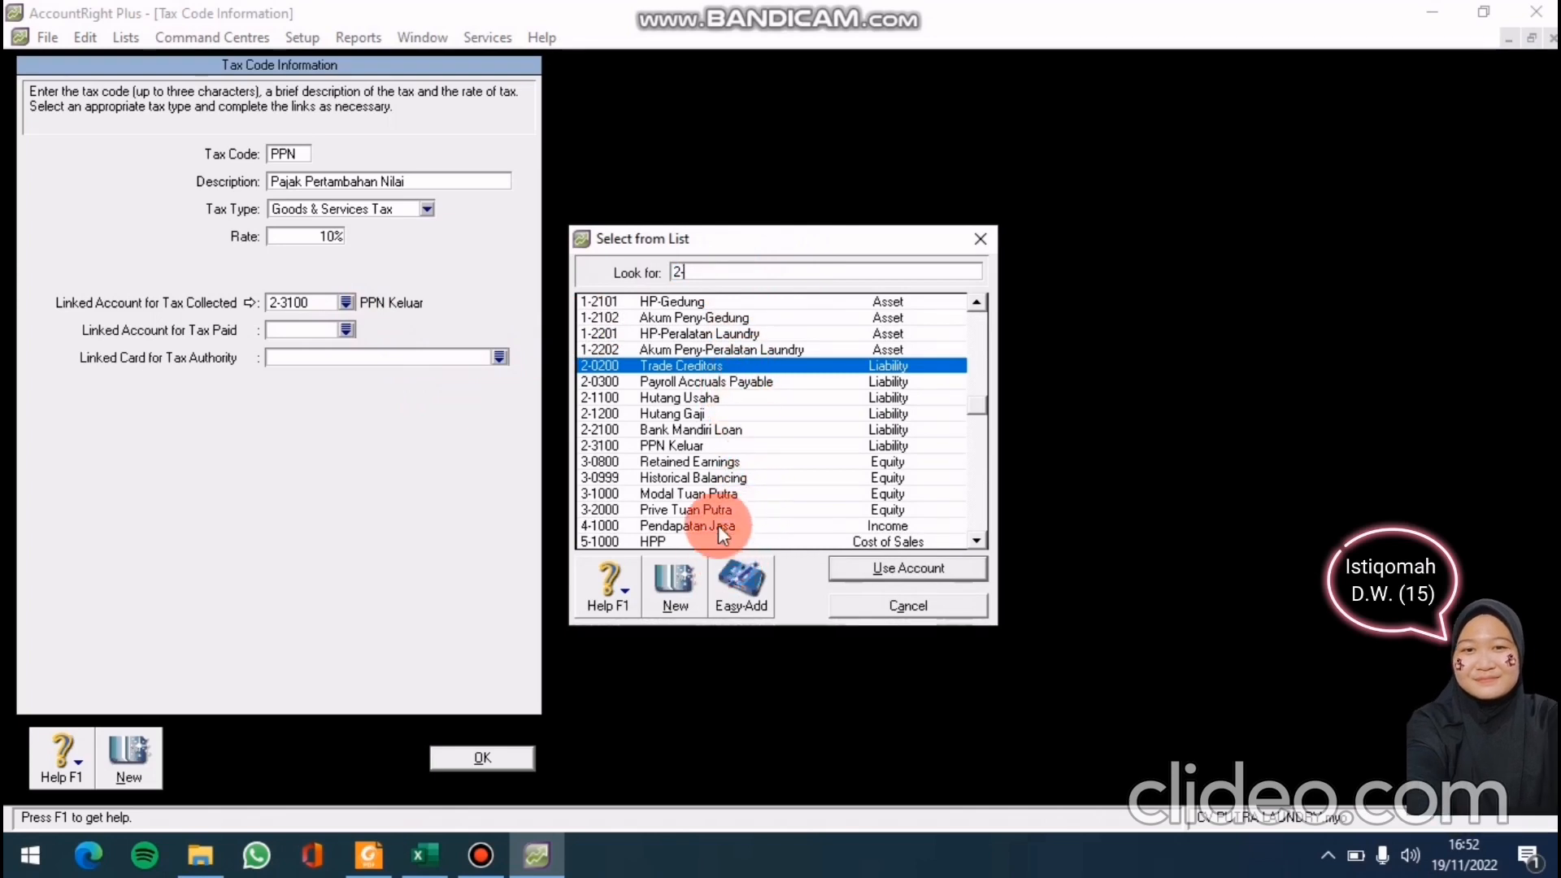
left_click(670, 608)
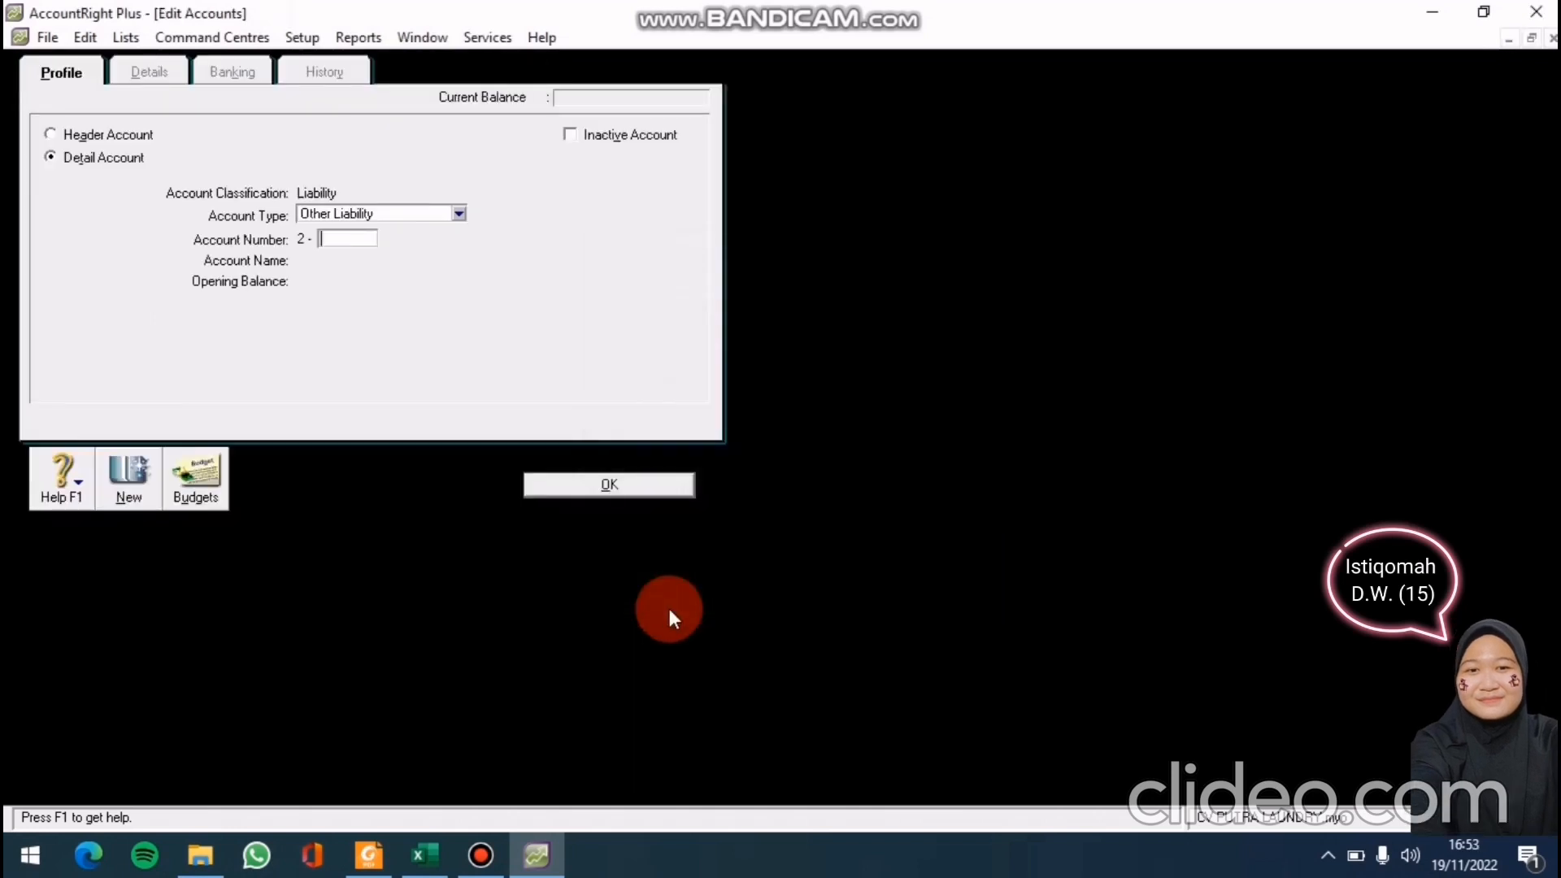
left_click(467, 212)
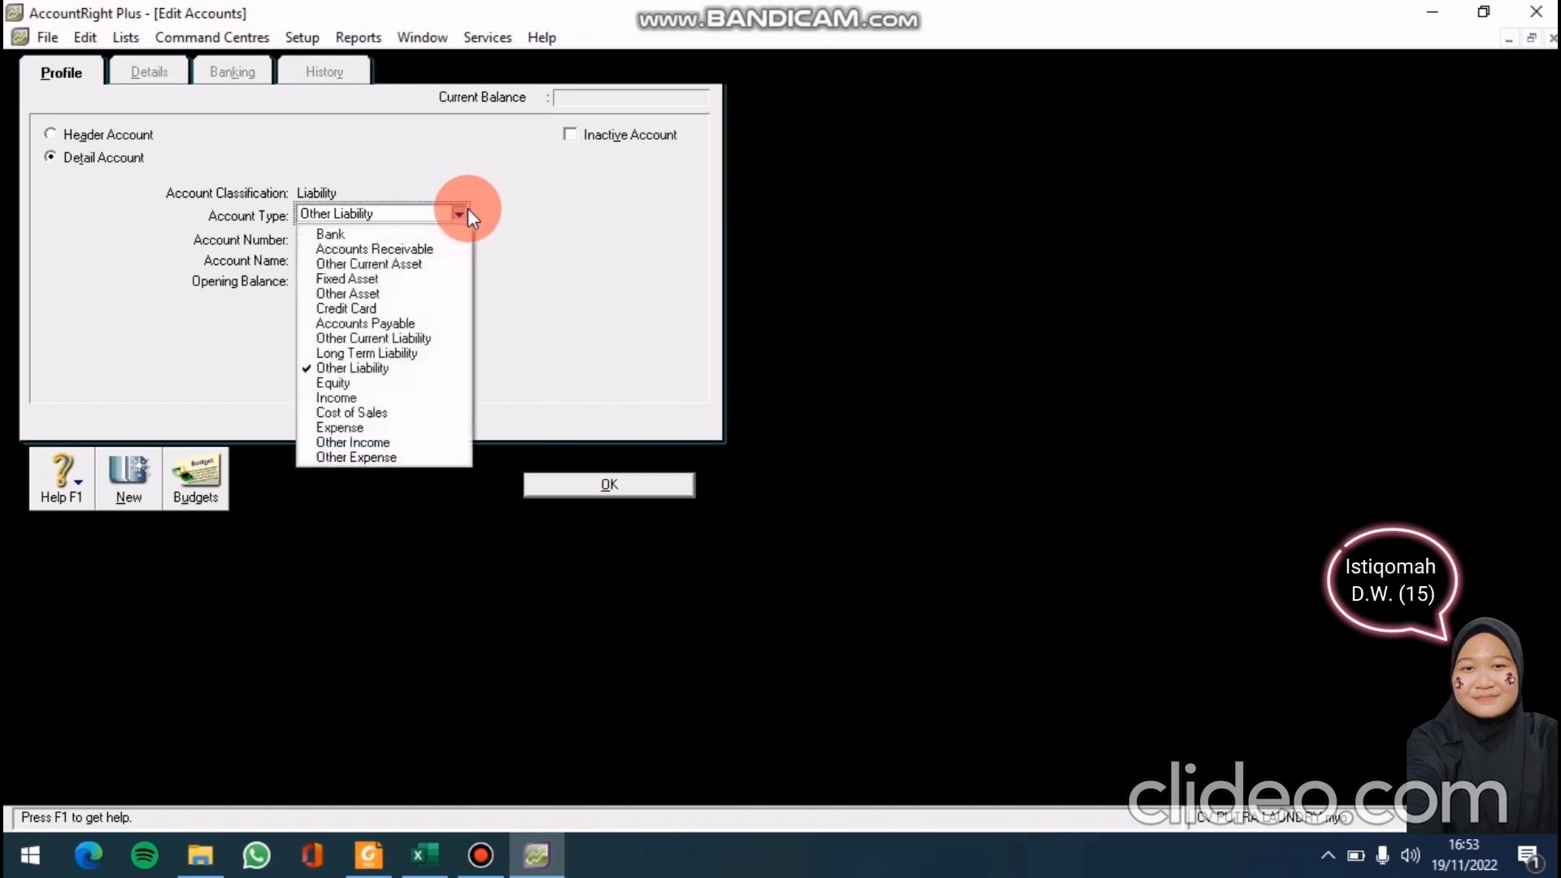
left_click(384, 353)
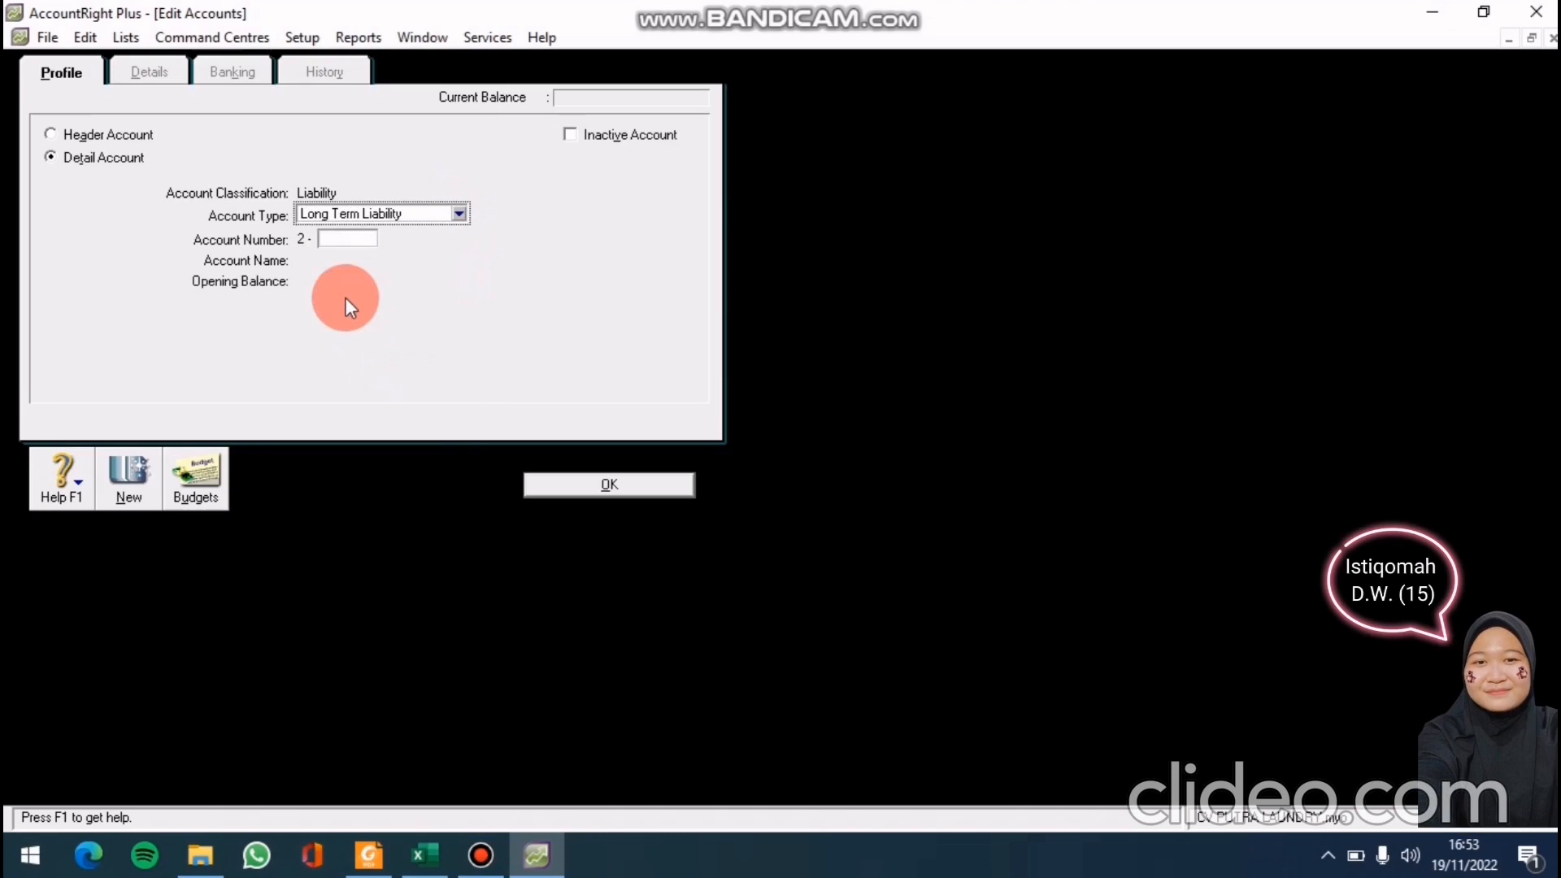
left_click(334, 241)
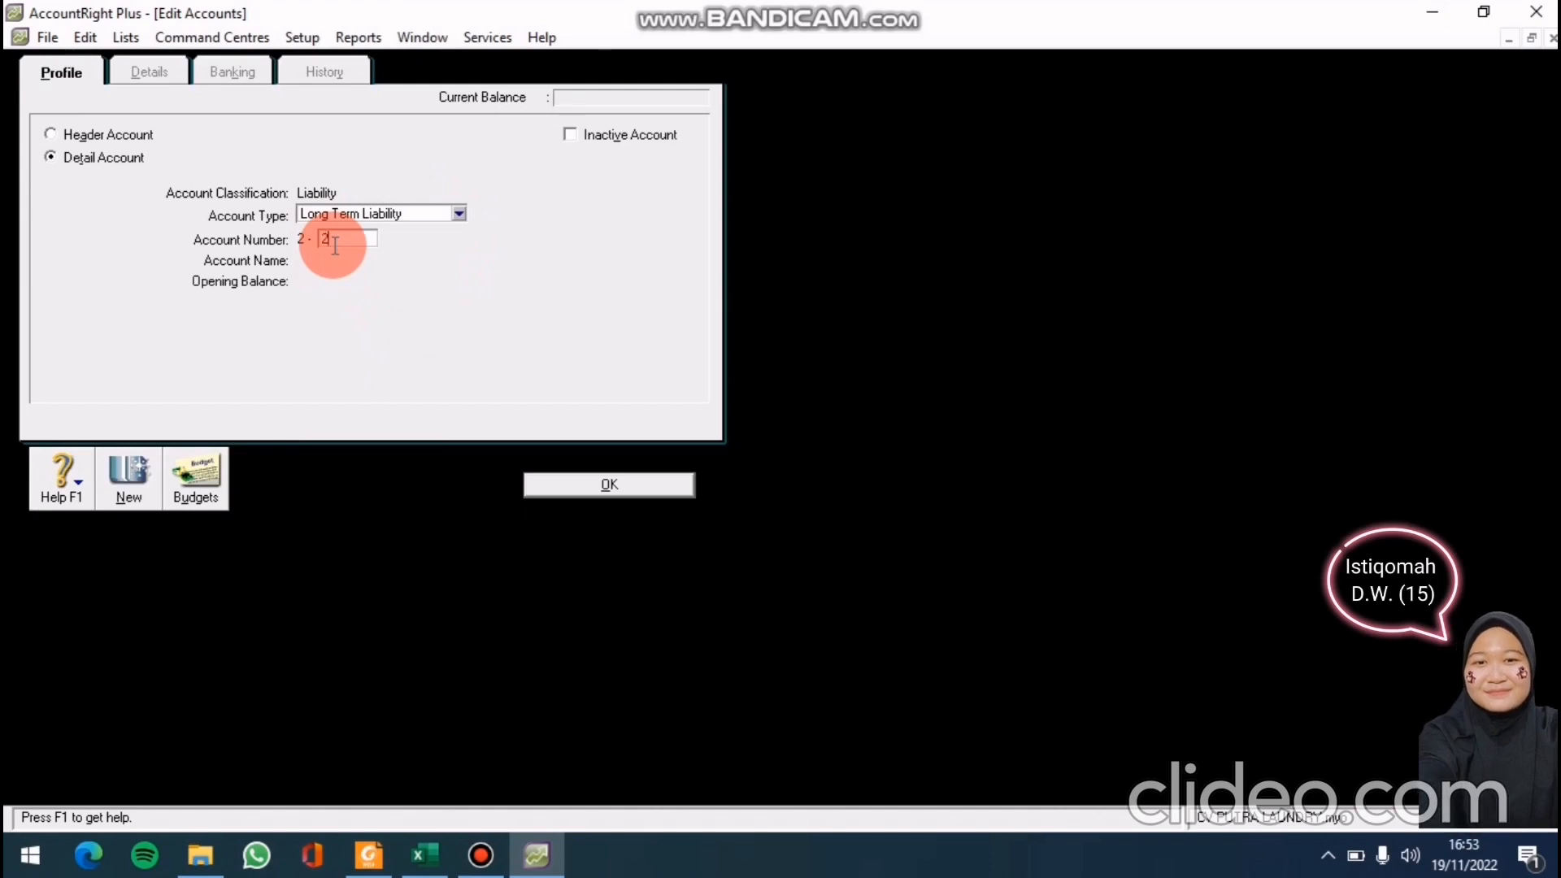
type("3200")
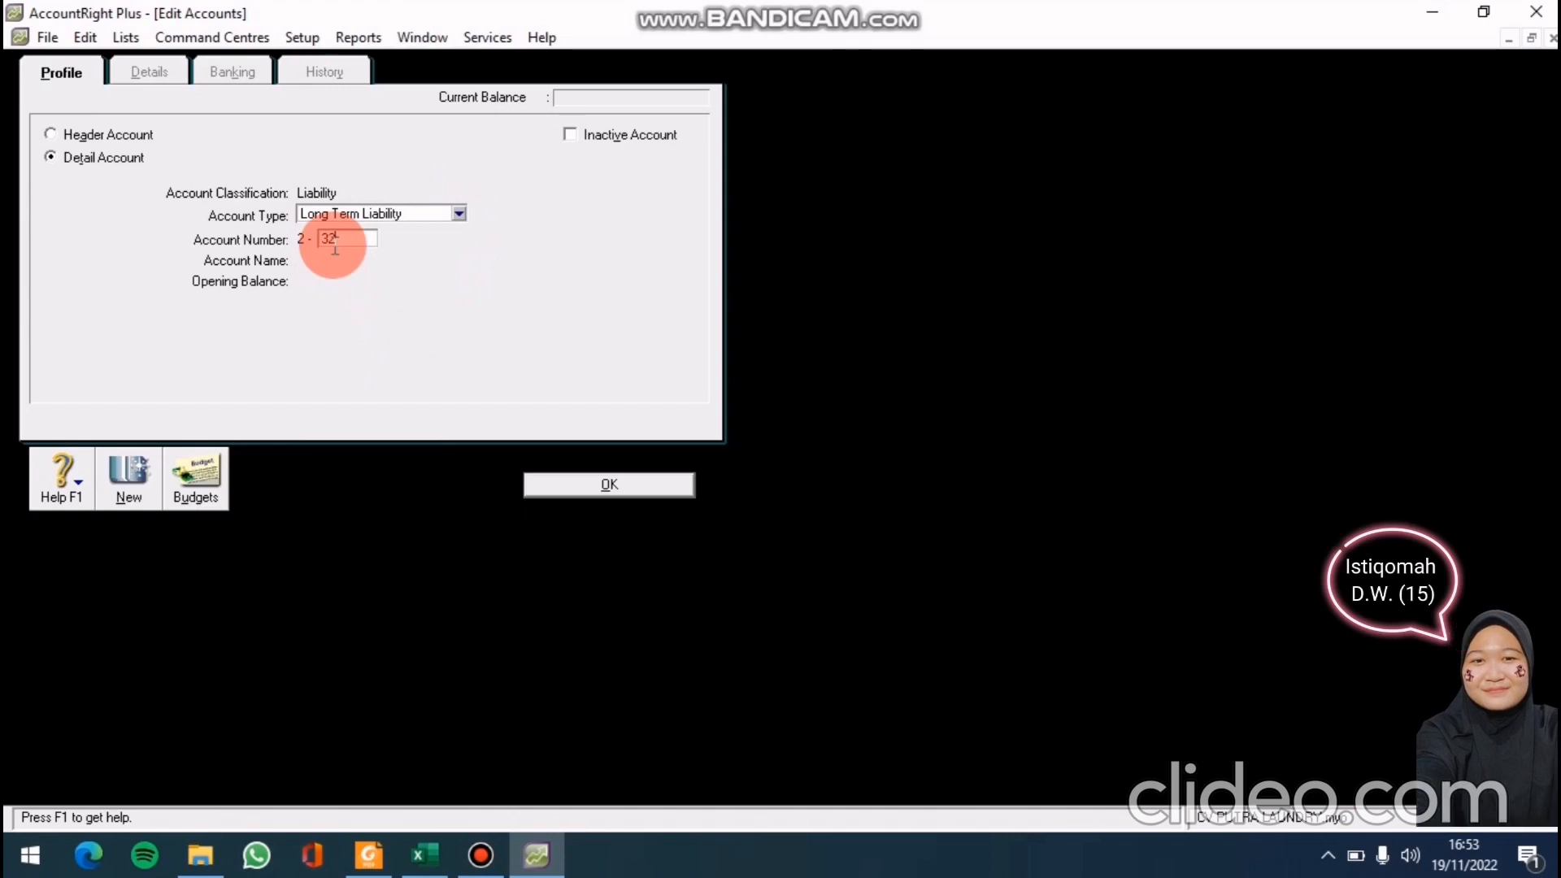
key("Tab")
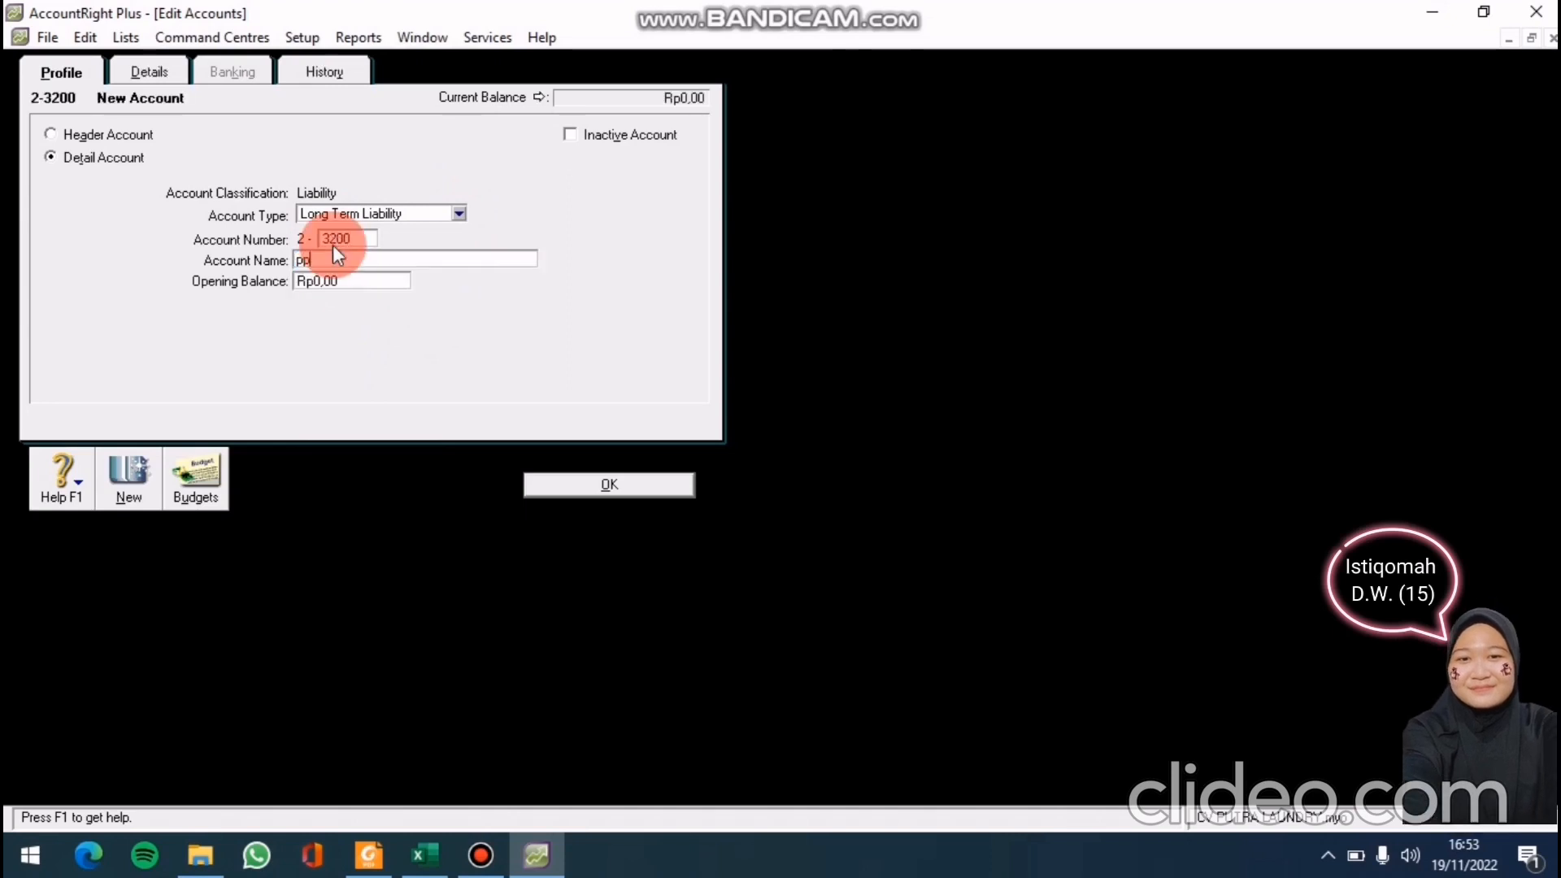
type("PP")
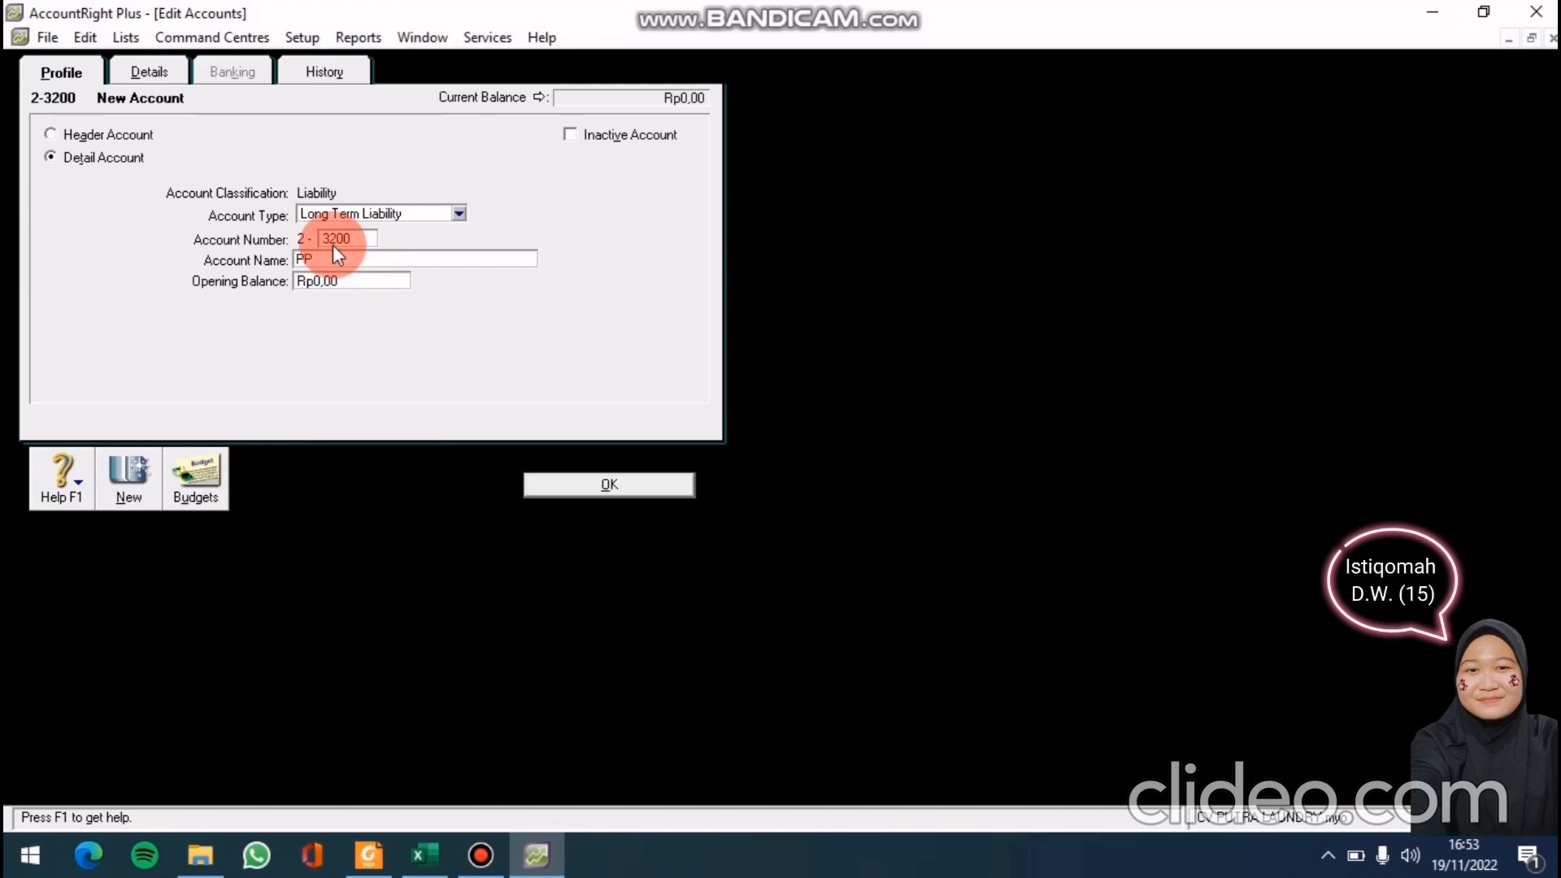
type("N Masuk")
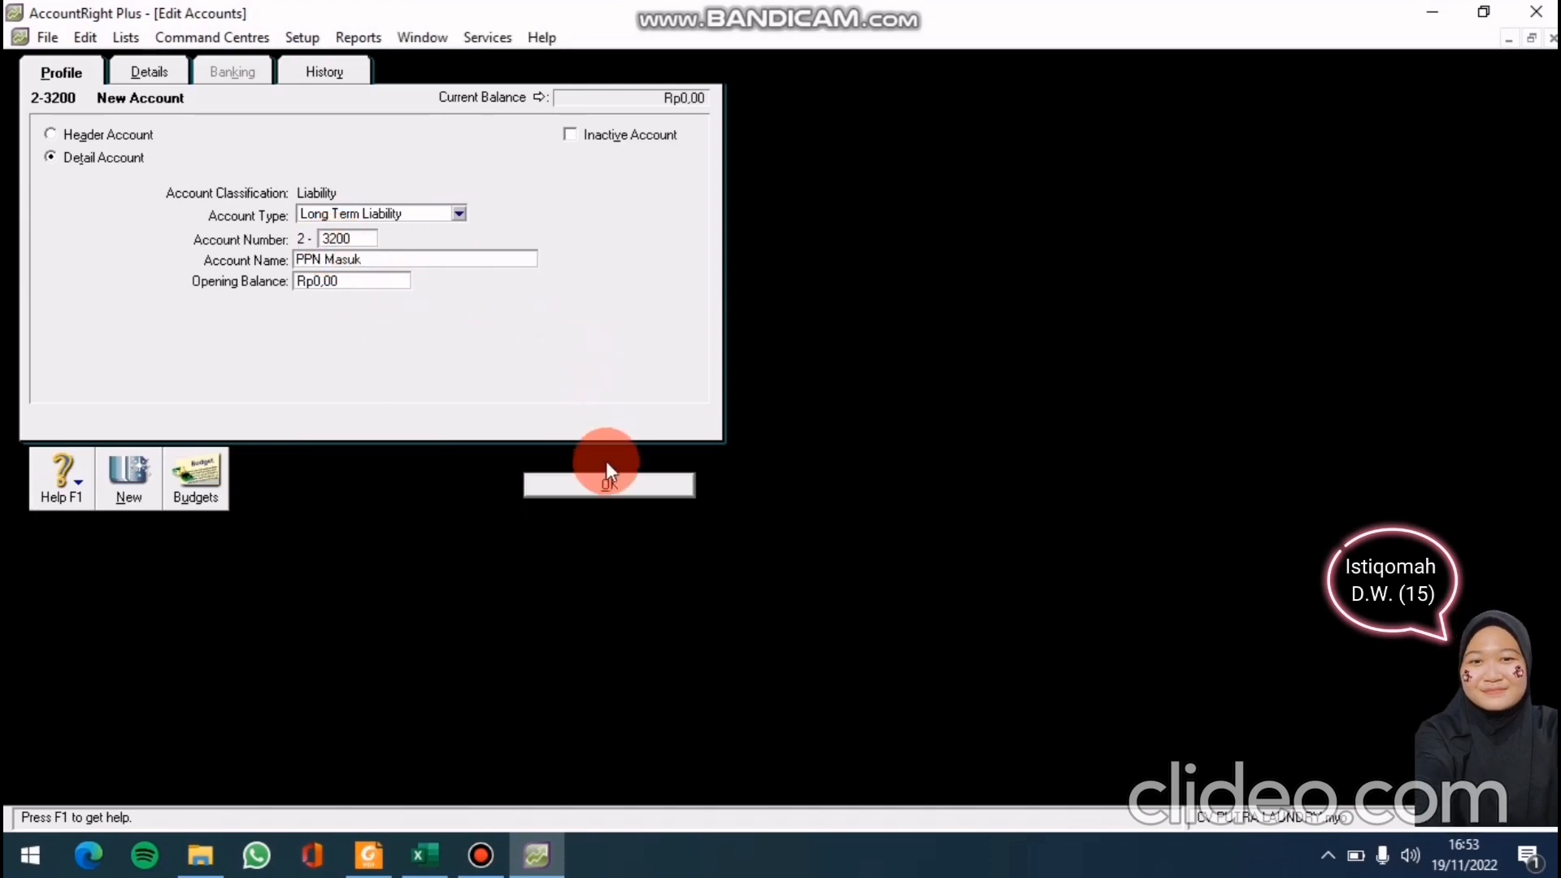
left_click(607, 484)
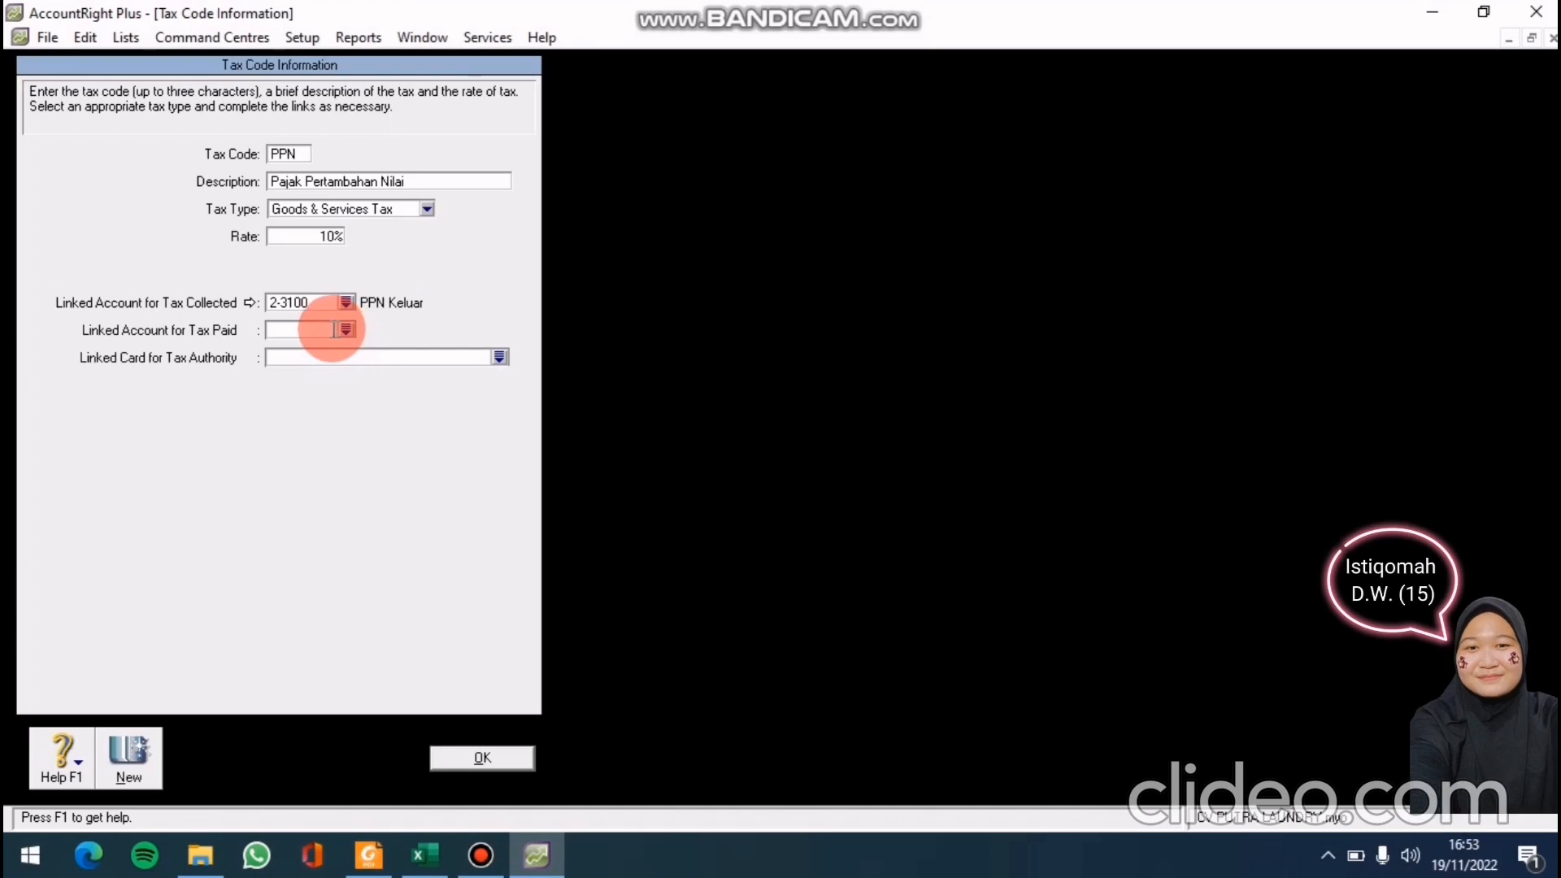
Link 2-3200 PPN Masuk as PPN's tax-paid account, save the code, and close the list
left_click(347, 330)
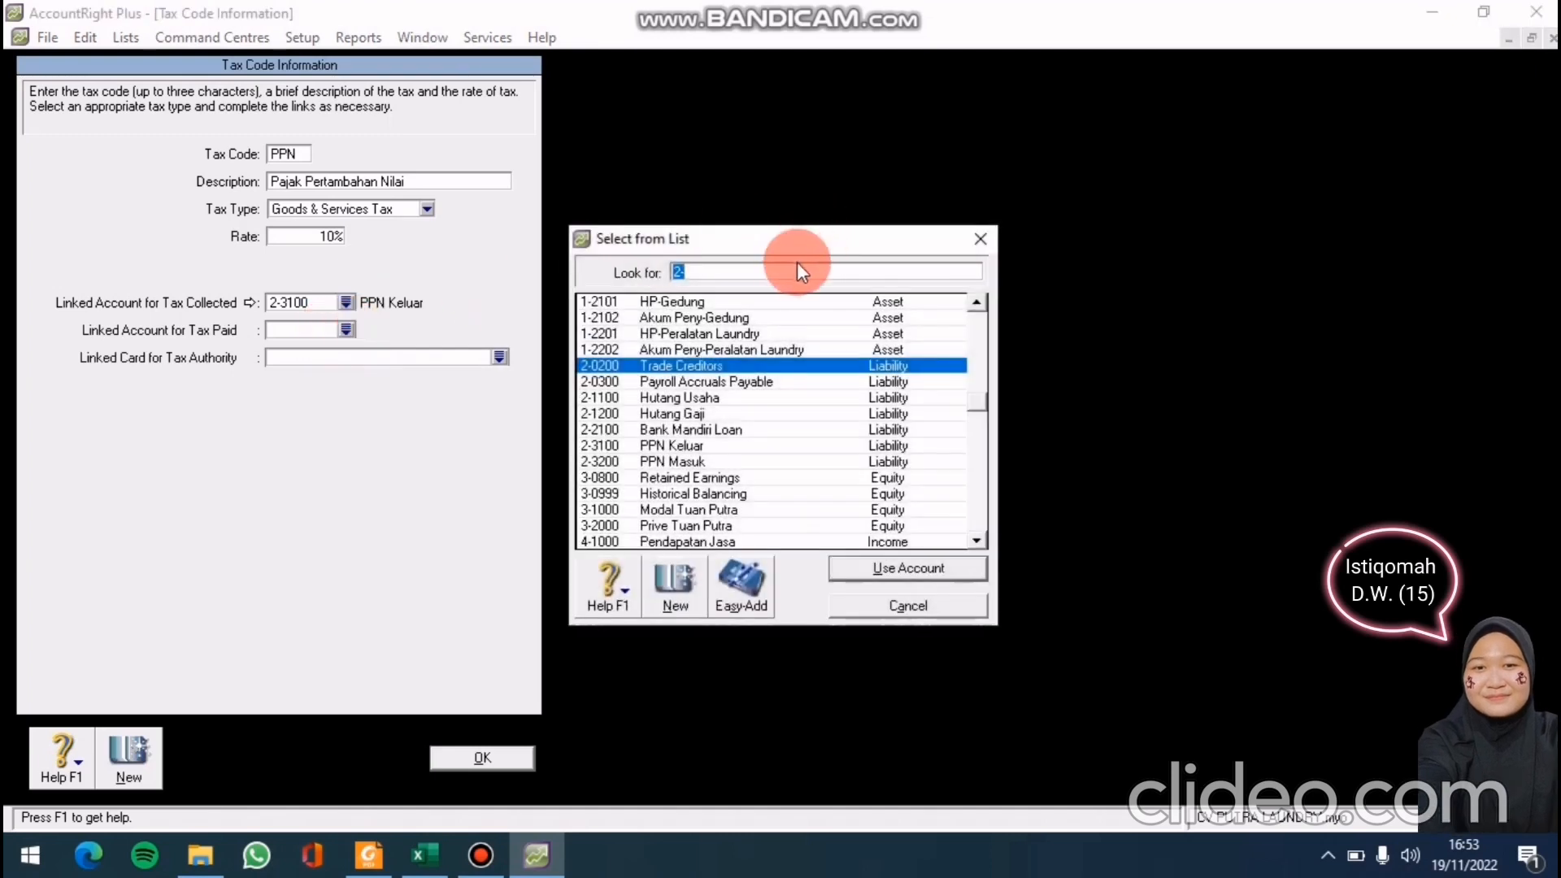
left_click(721, 460)
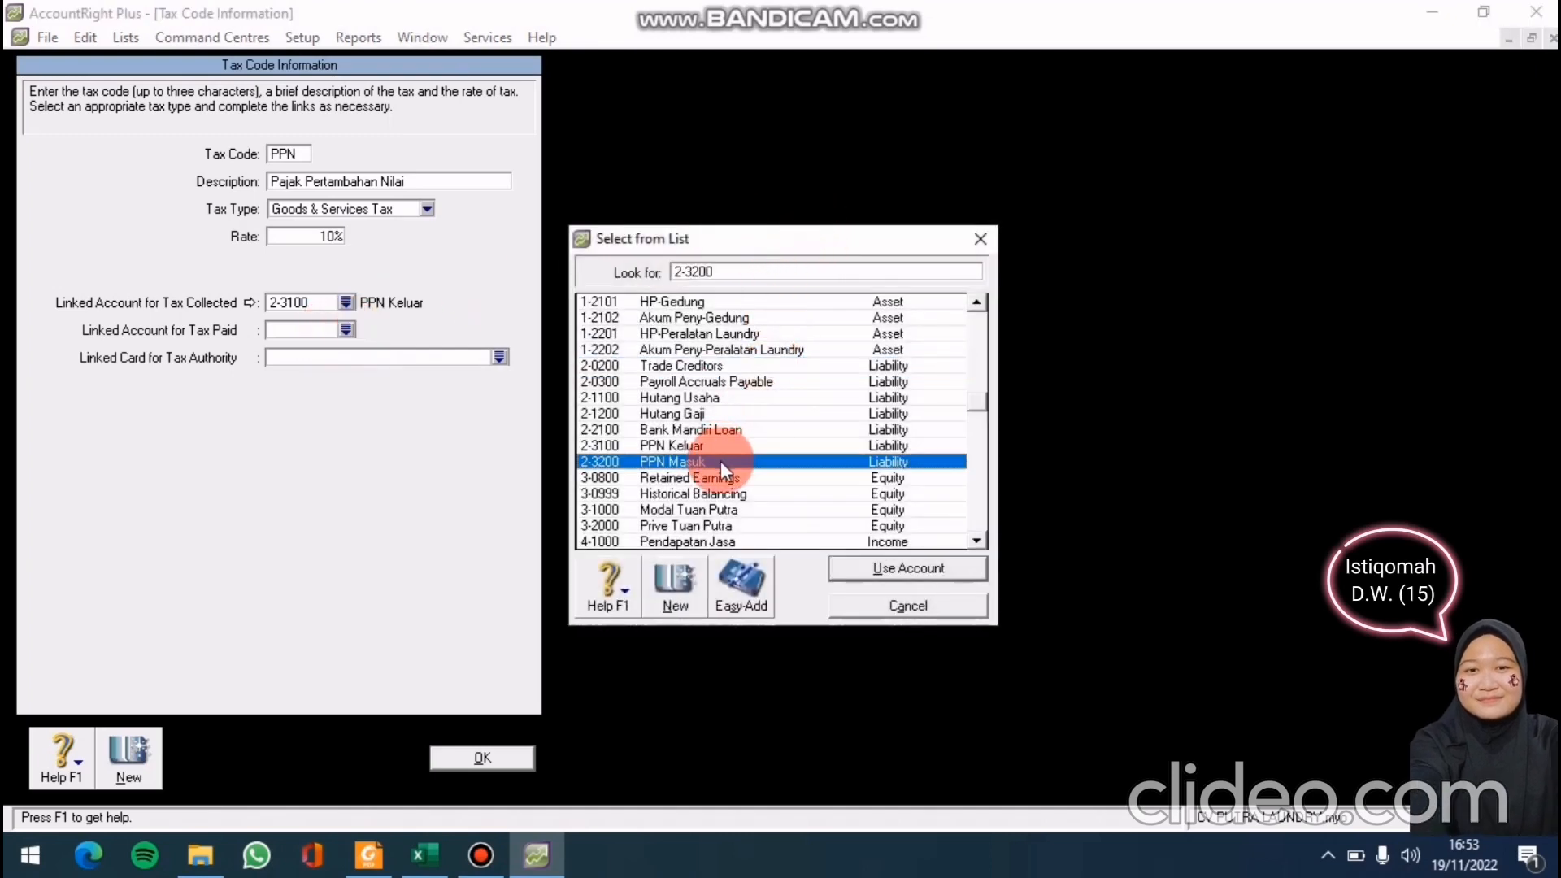
left_click(872, 570)
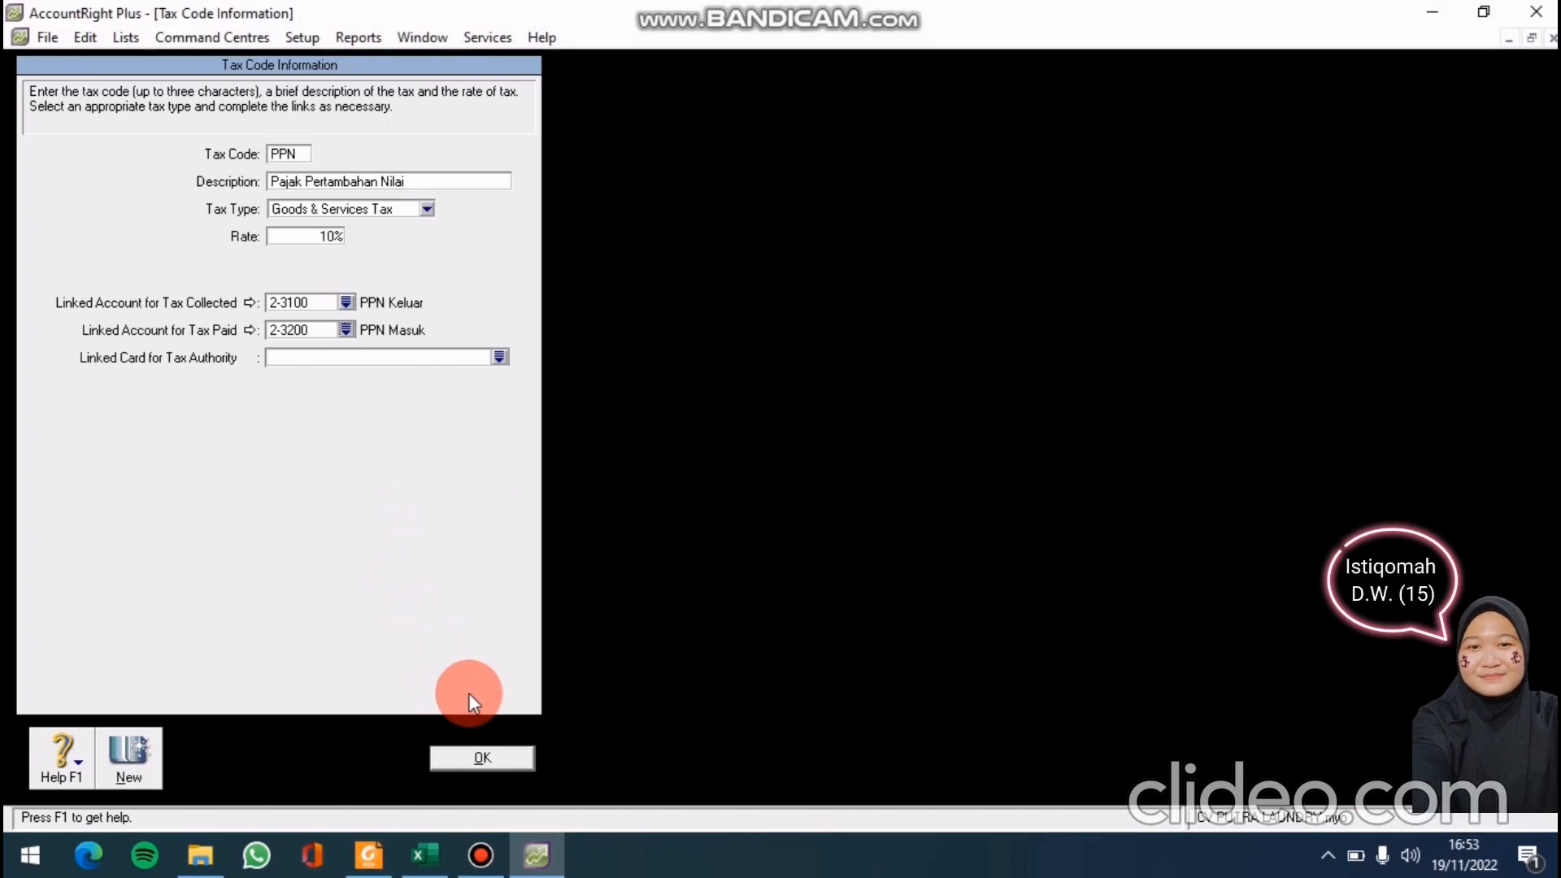
left_click(480, 763)
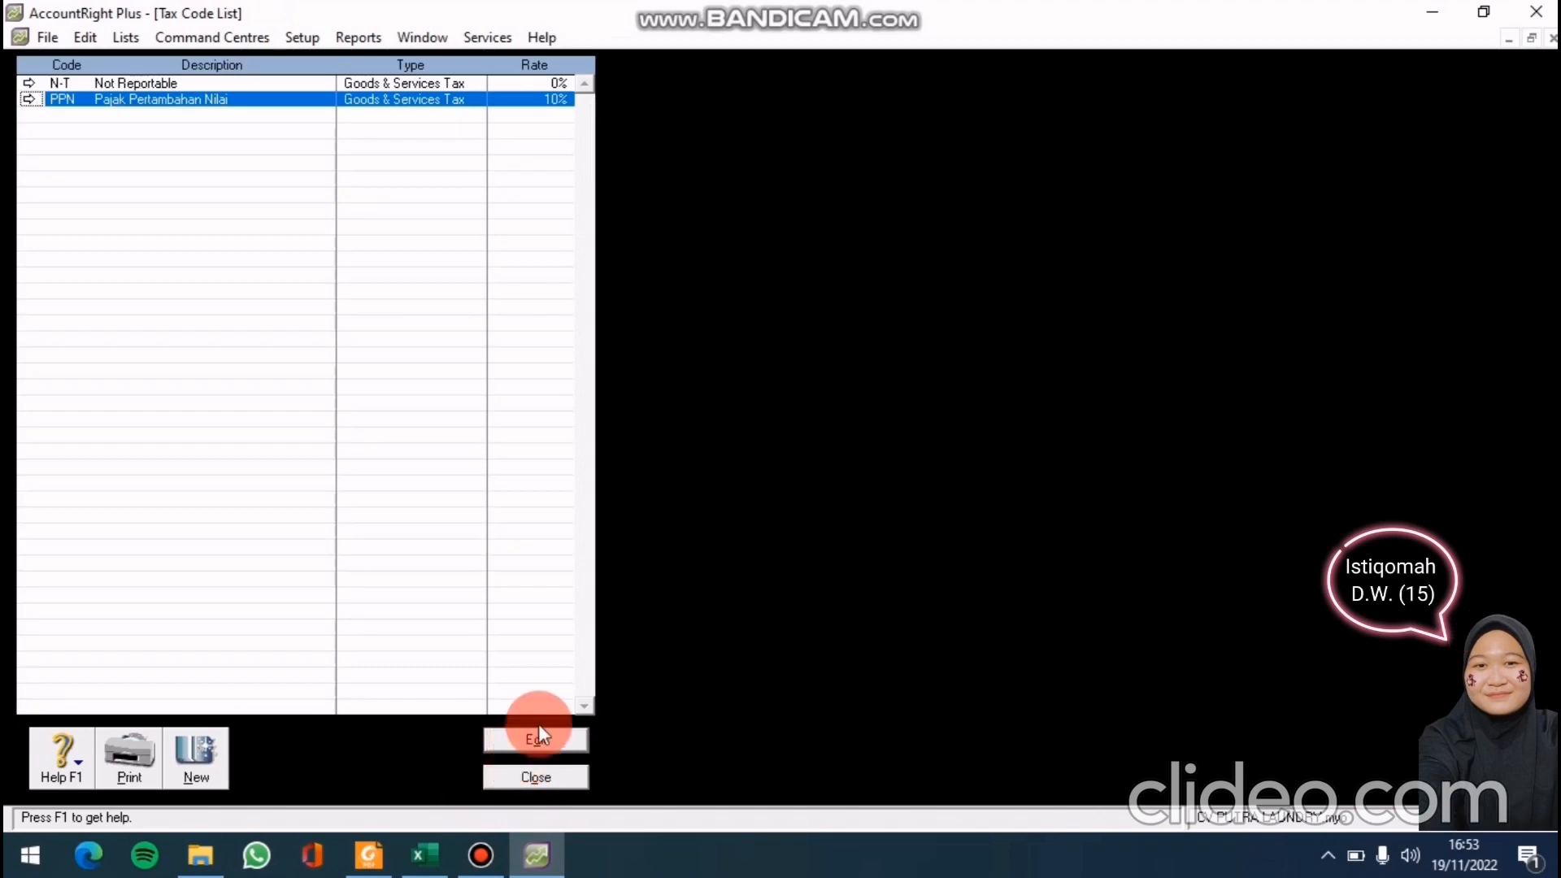
left_click(526, 773)
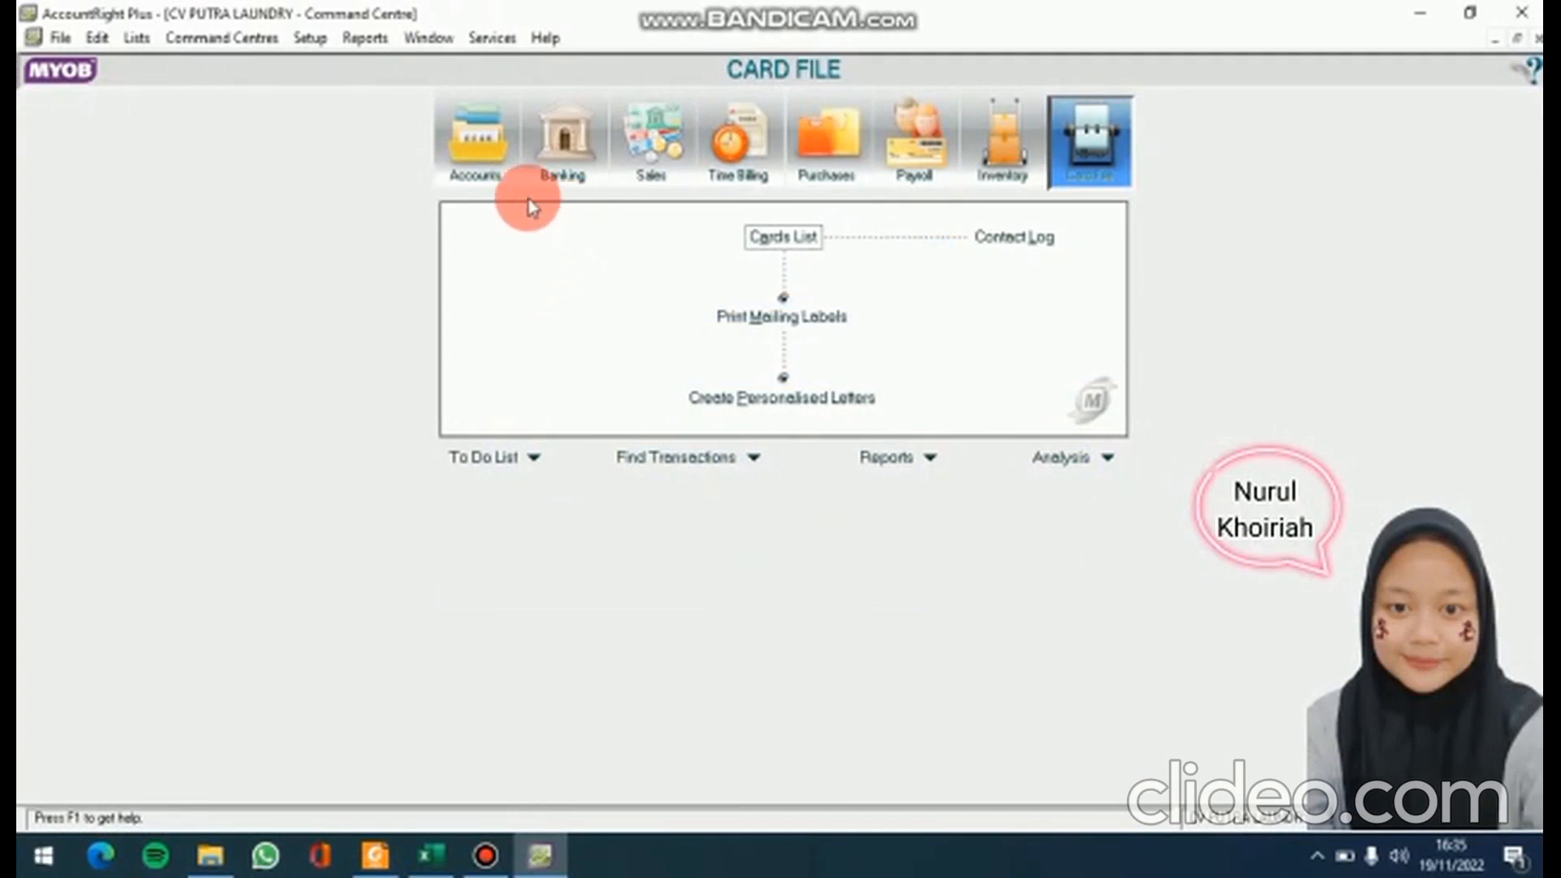
In Accounts & Banking Linked Accounts, set electronic payments bank account to 1-1102 Kas Di Bank
left_click(314, 41)
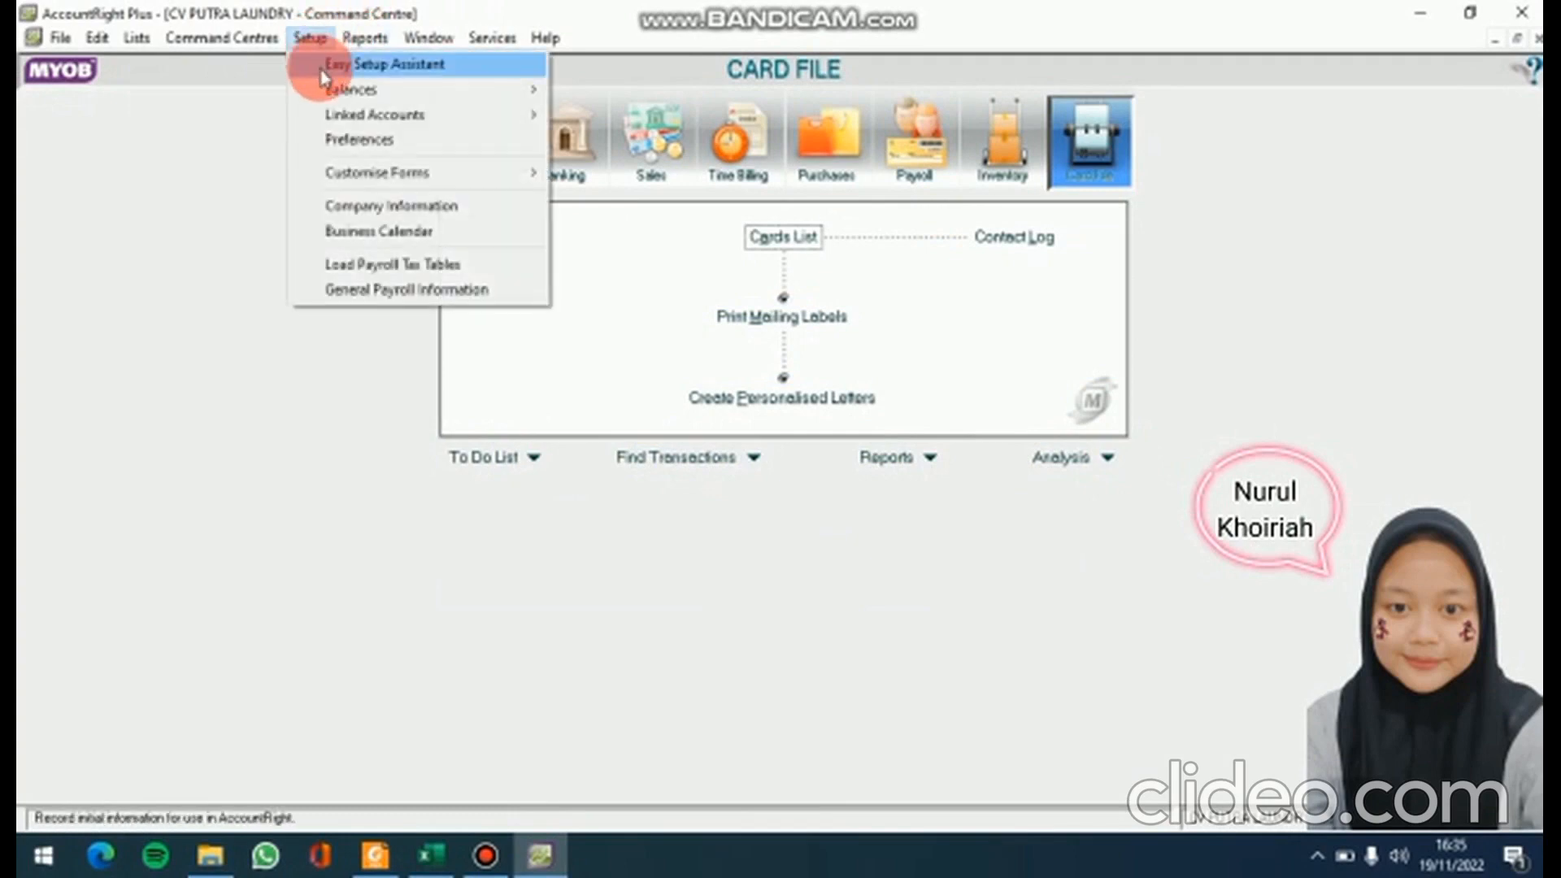
mouse_move(345, 121)
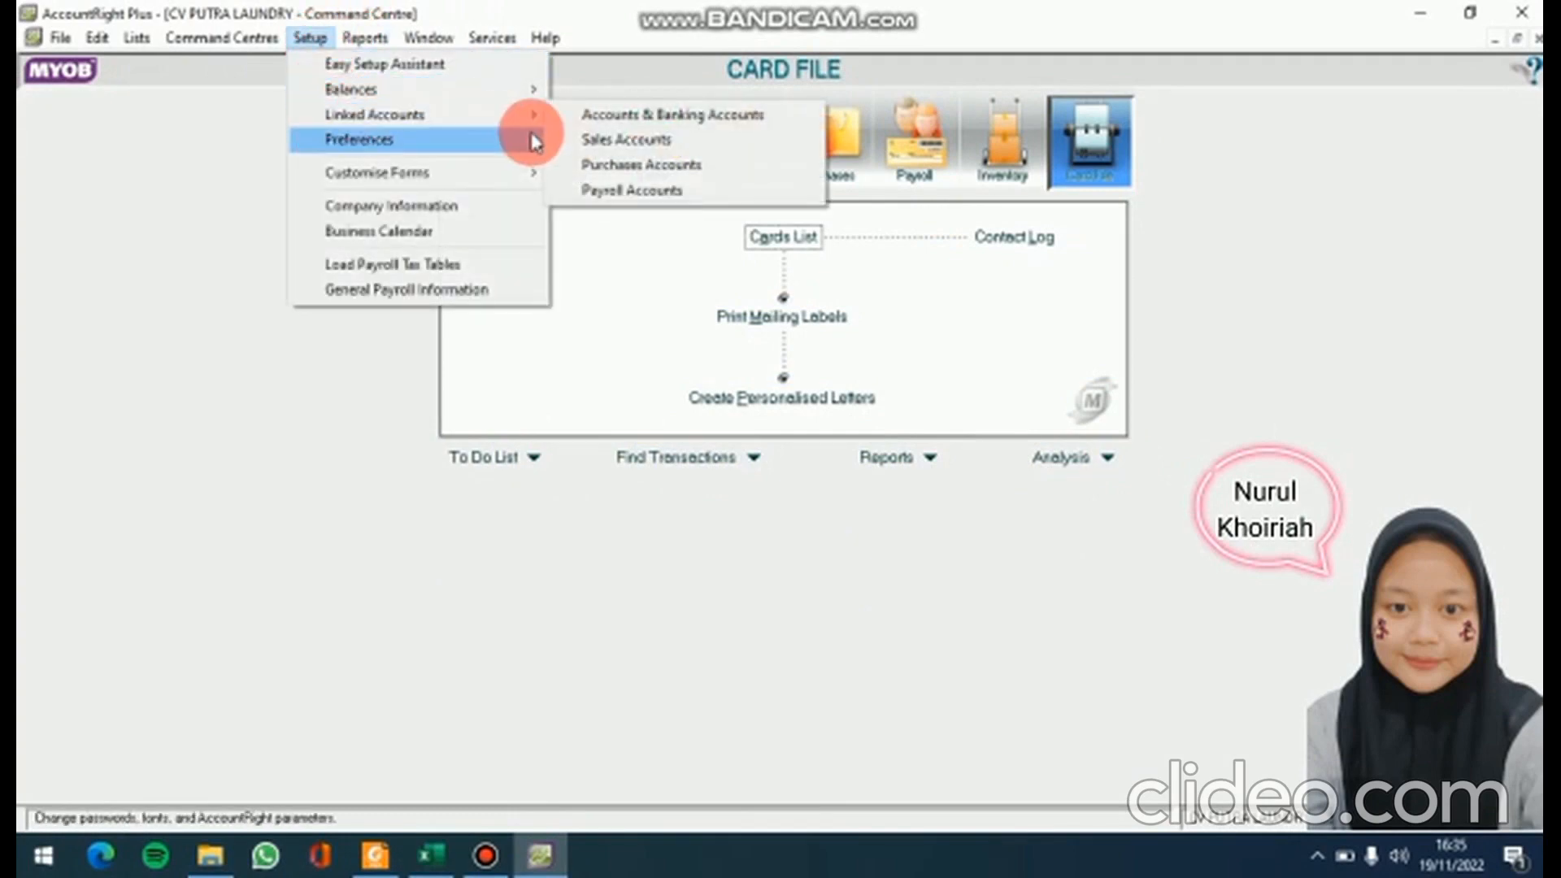
left_click(602, 116)
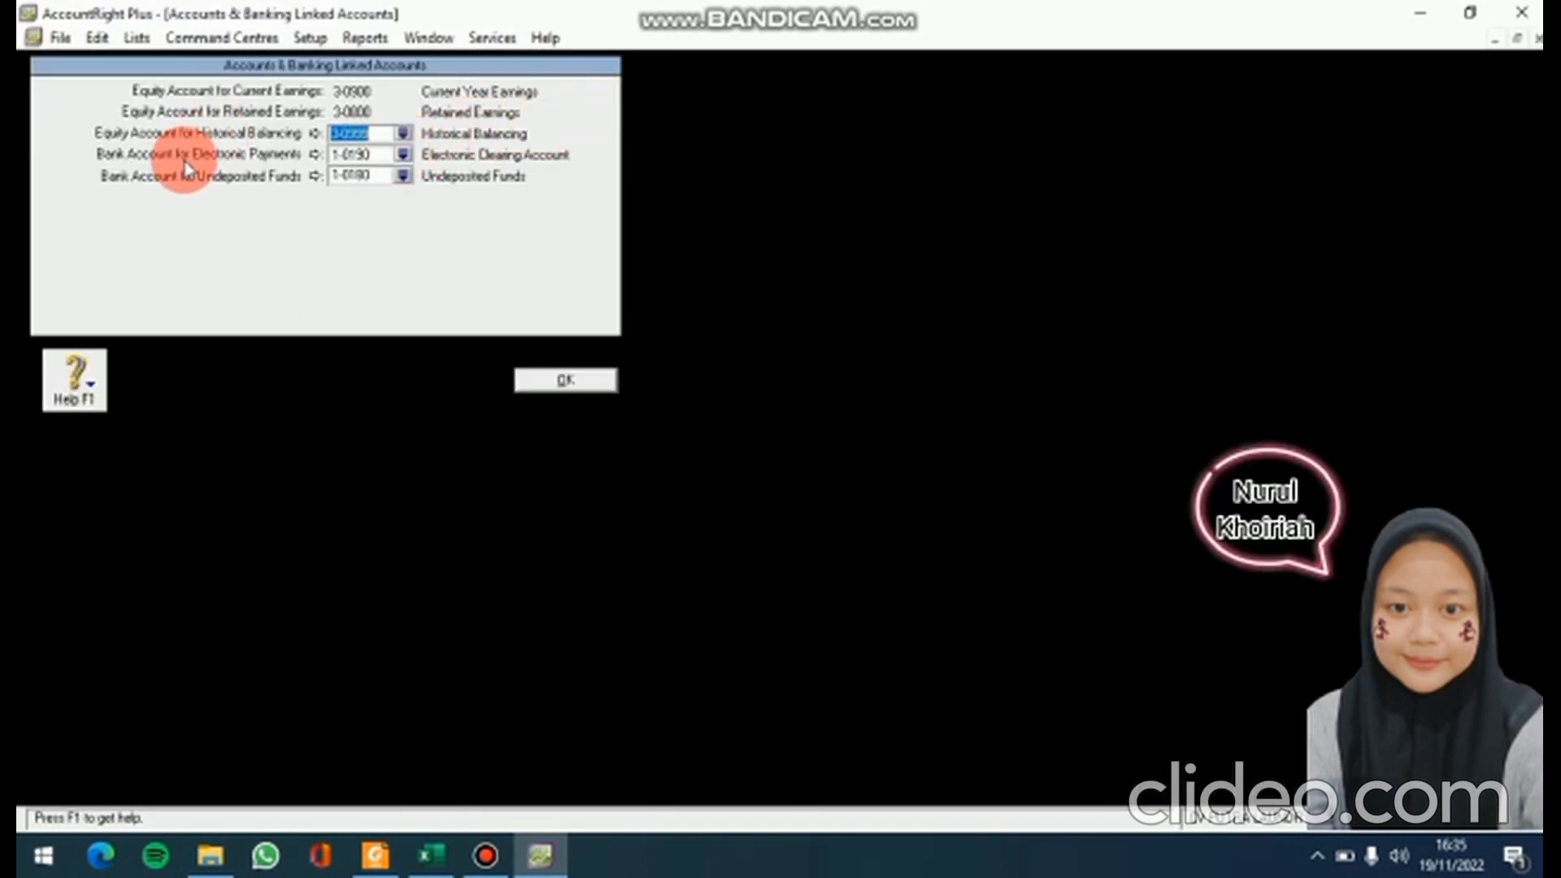
left_click(403, 153)
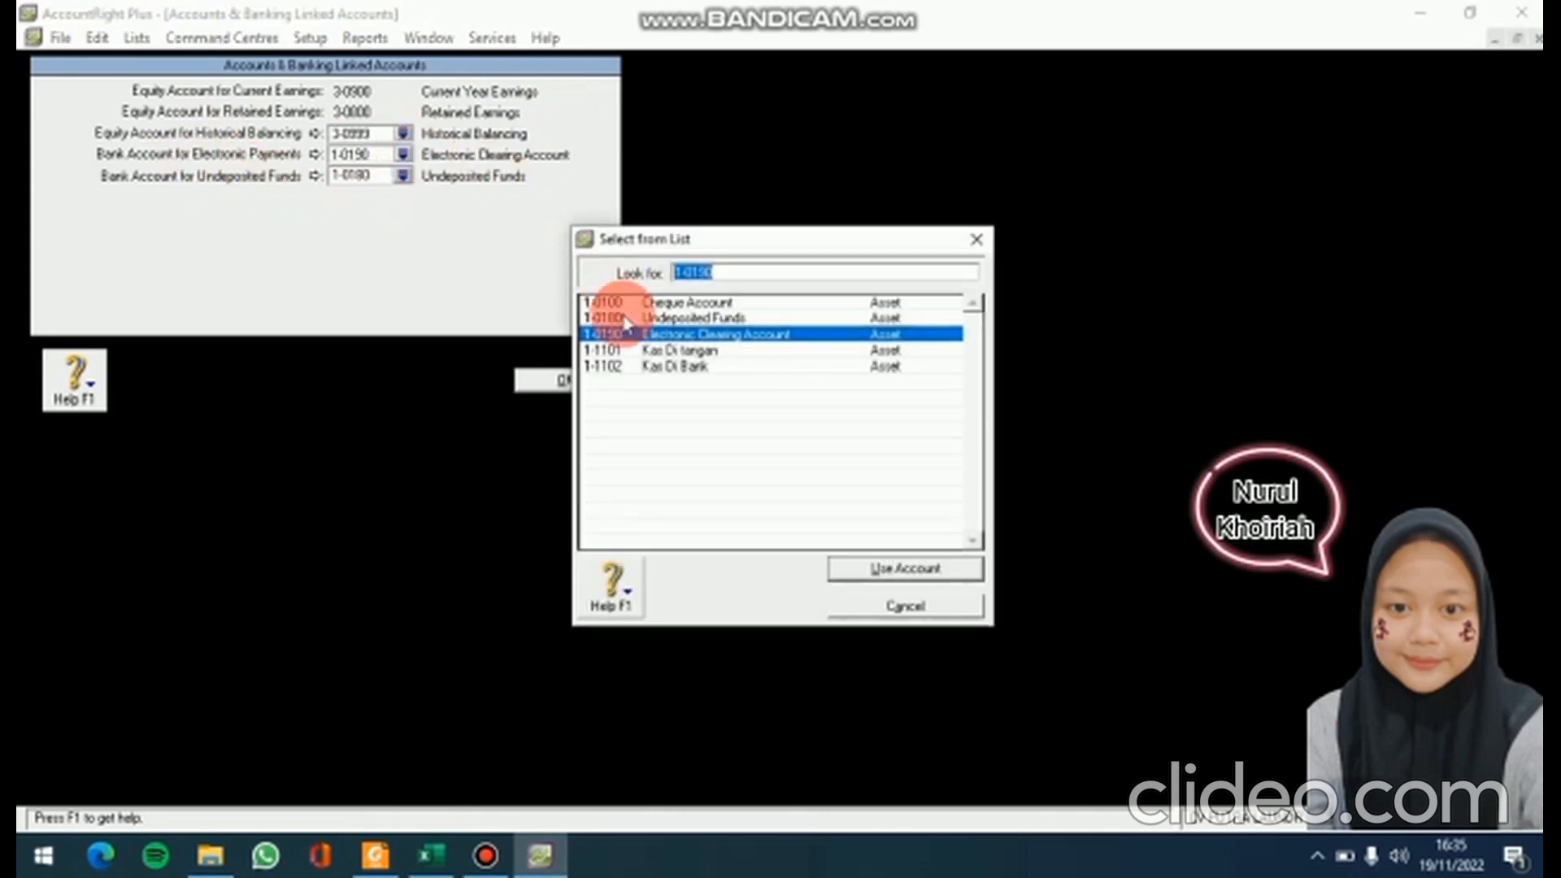
left_click(651, 366)
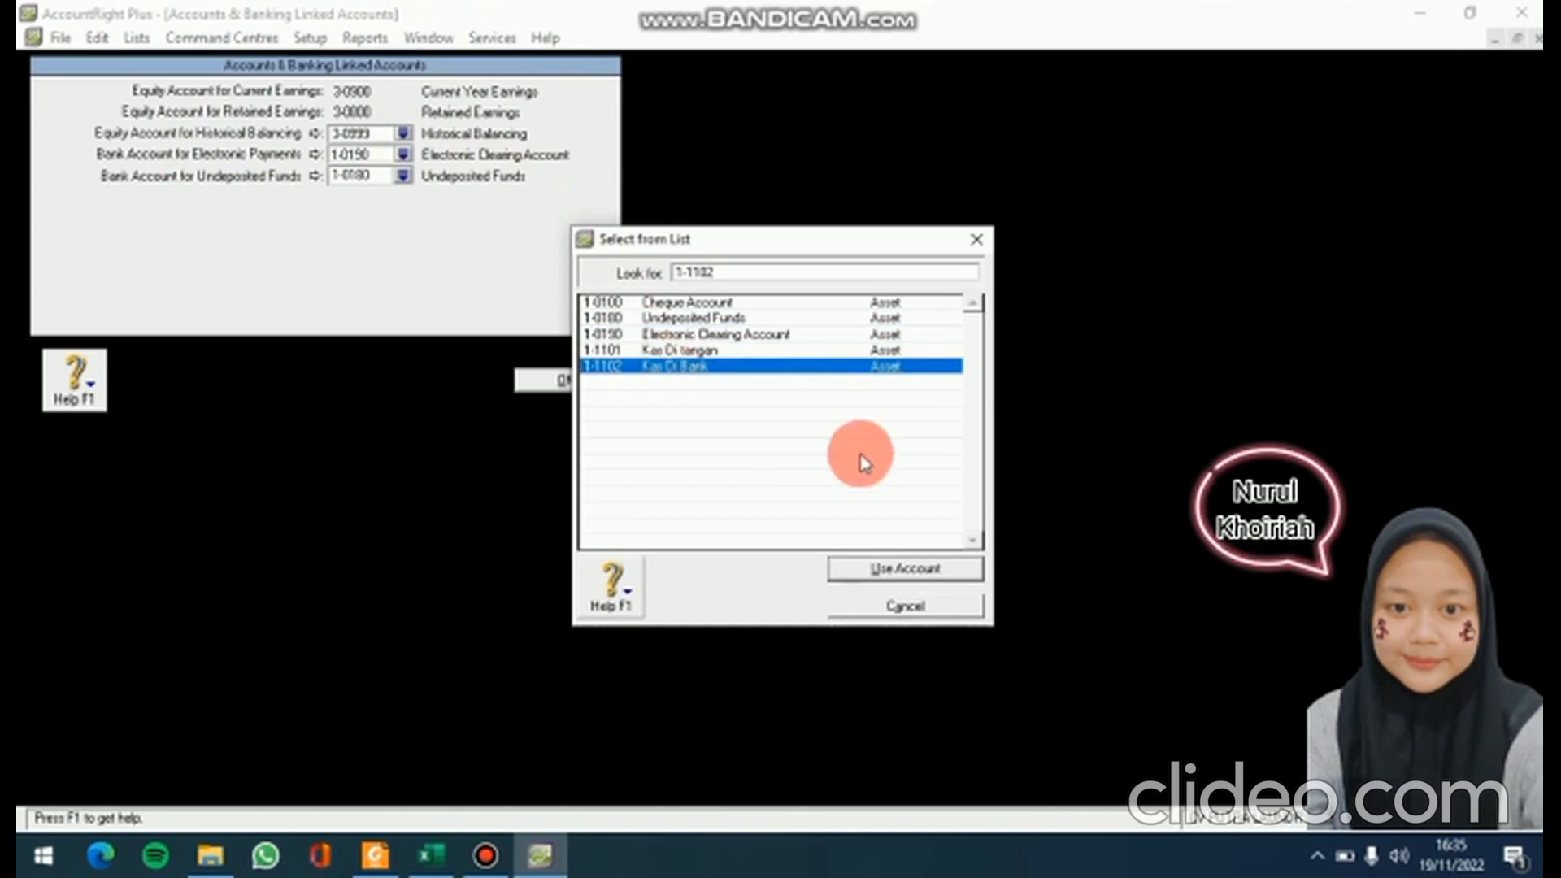
left_click(956, 571)
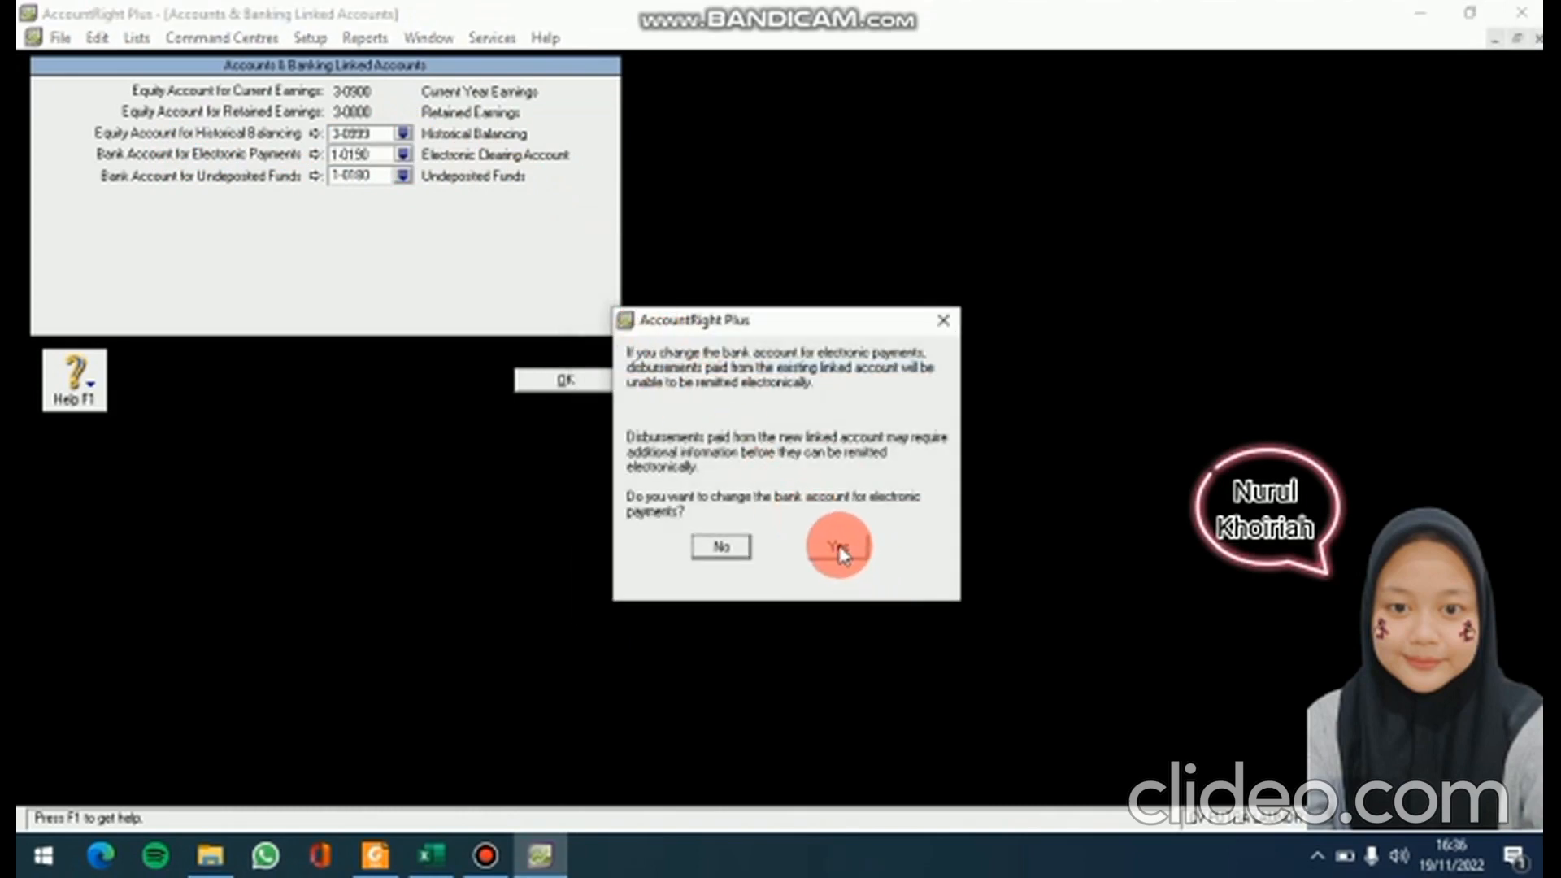
left_click(840, 551)
left_click(600, 386)
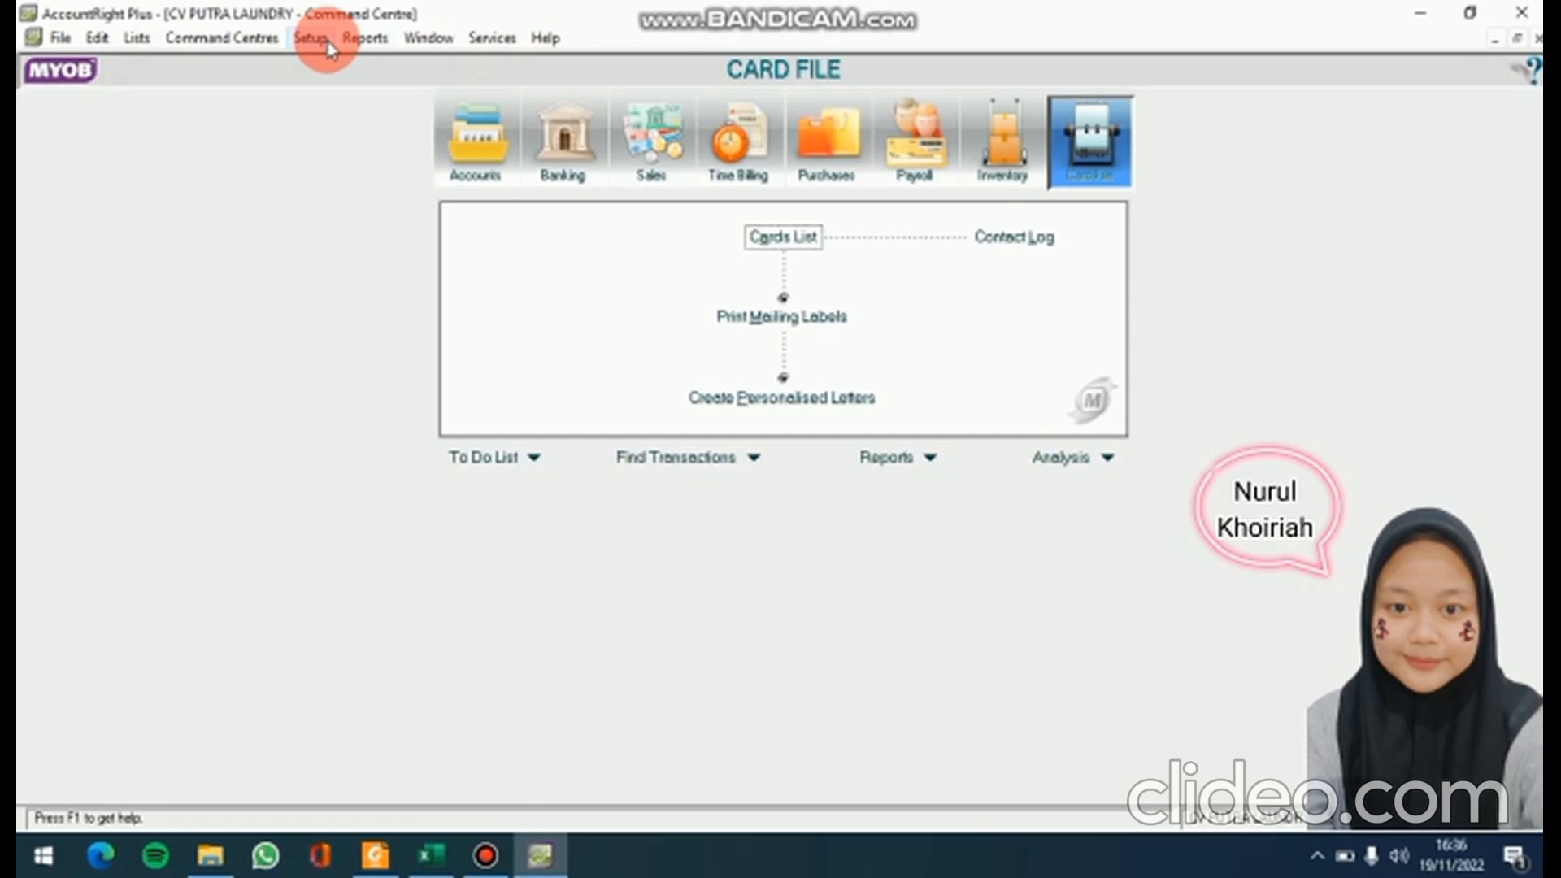
In Sales Linked Accounts, set receivables to 1-1200 Piutang Usaha and receipts to 1-1102 Kas Di Bank
left_click(311, 39)
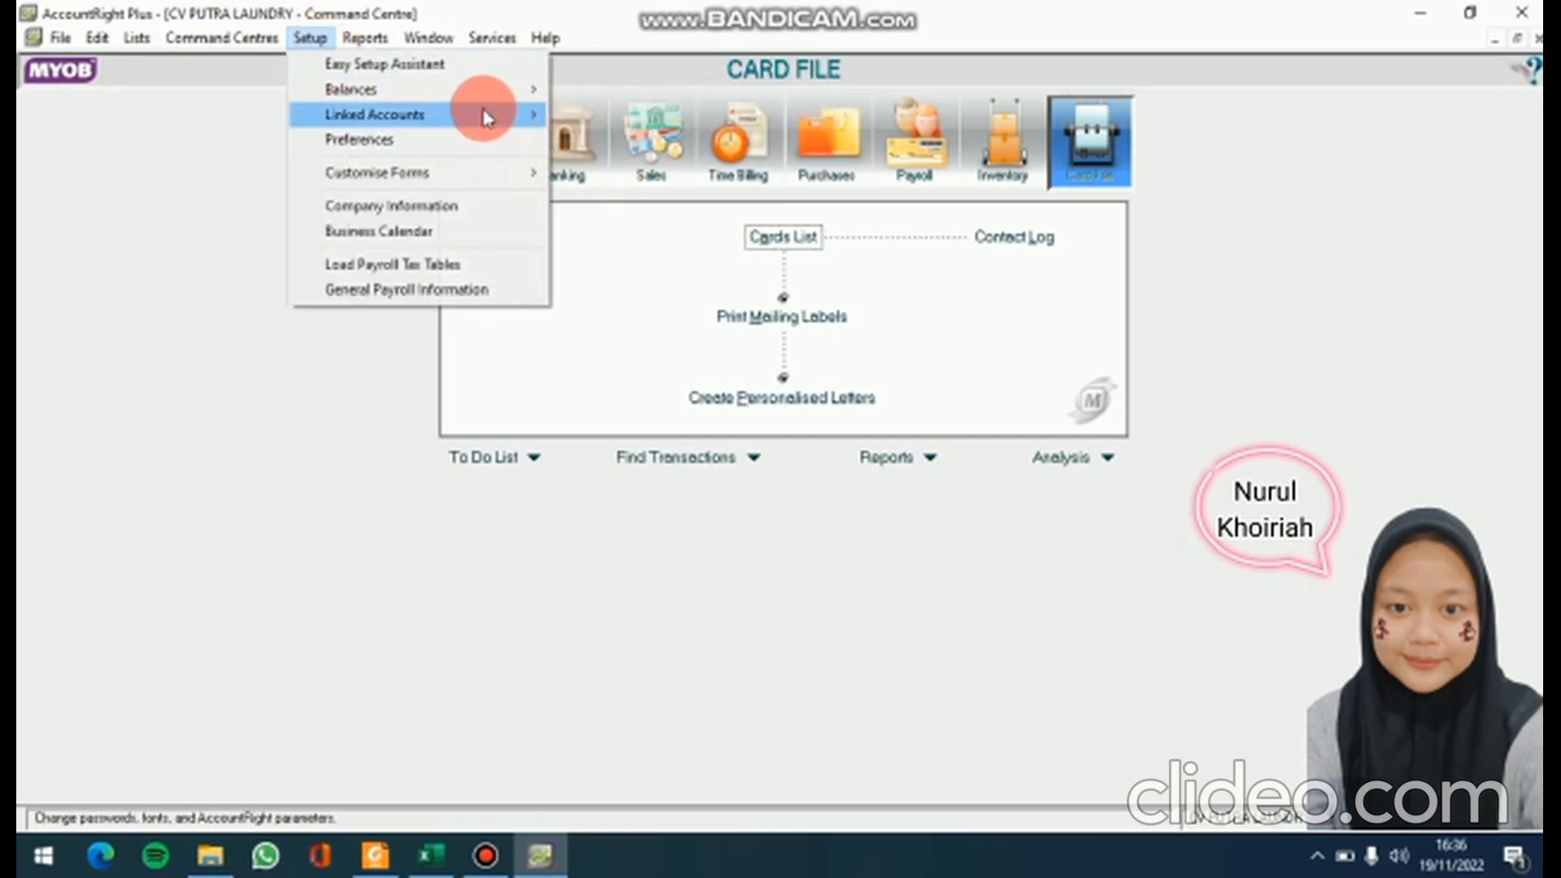
left_click(600, 144)
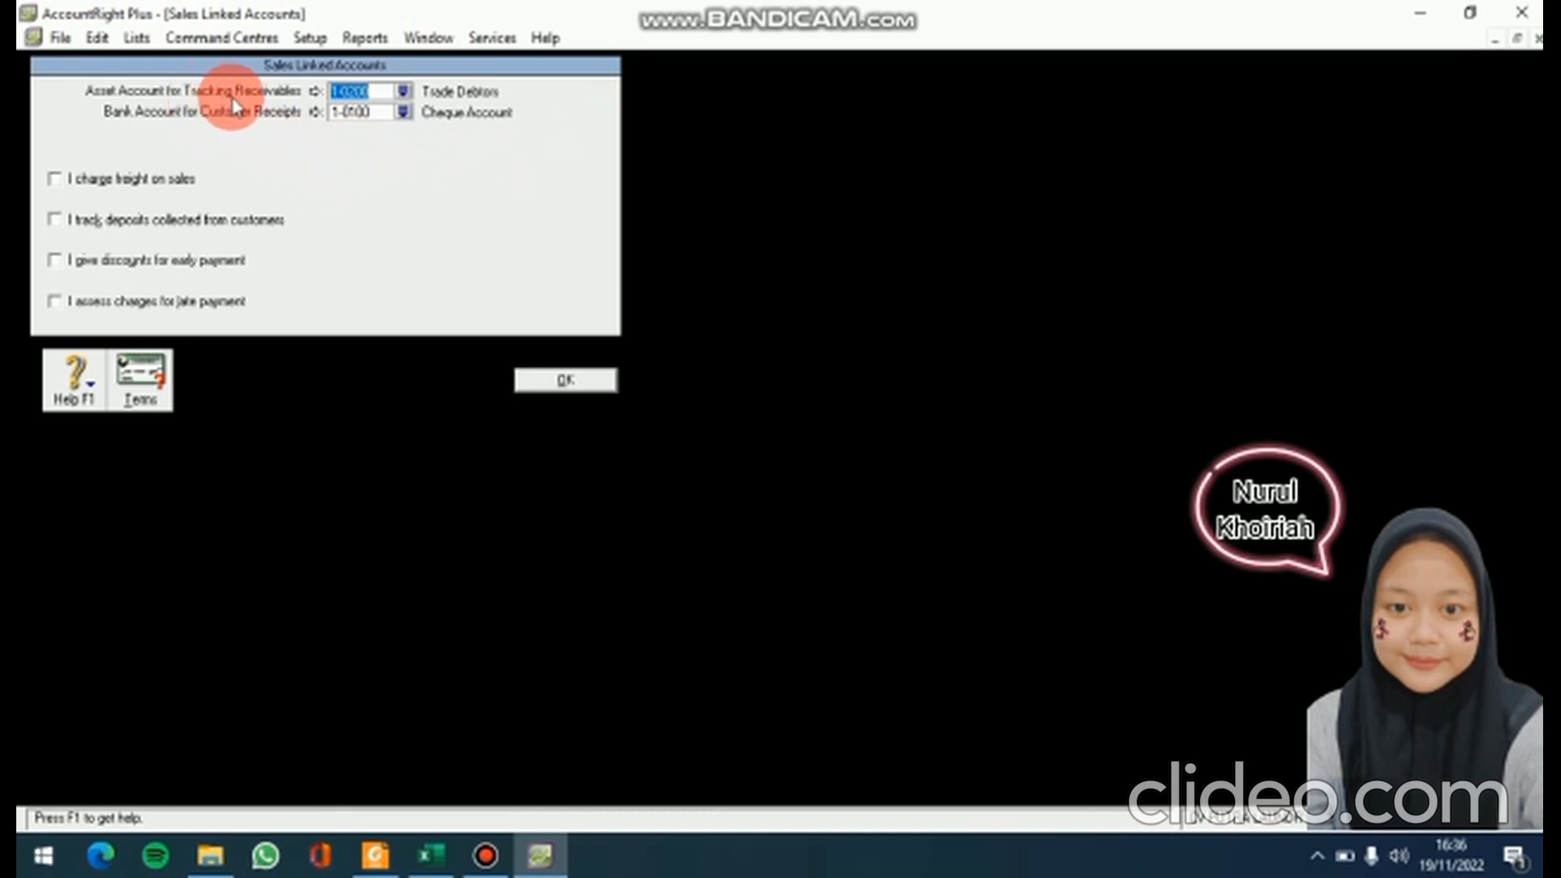
left_click(405, 91)
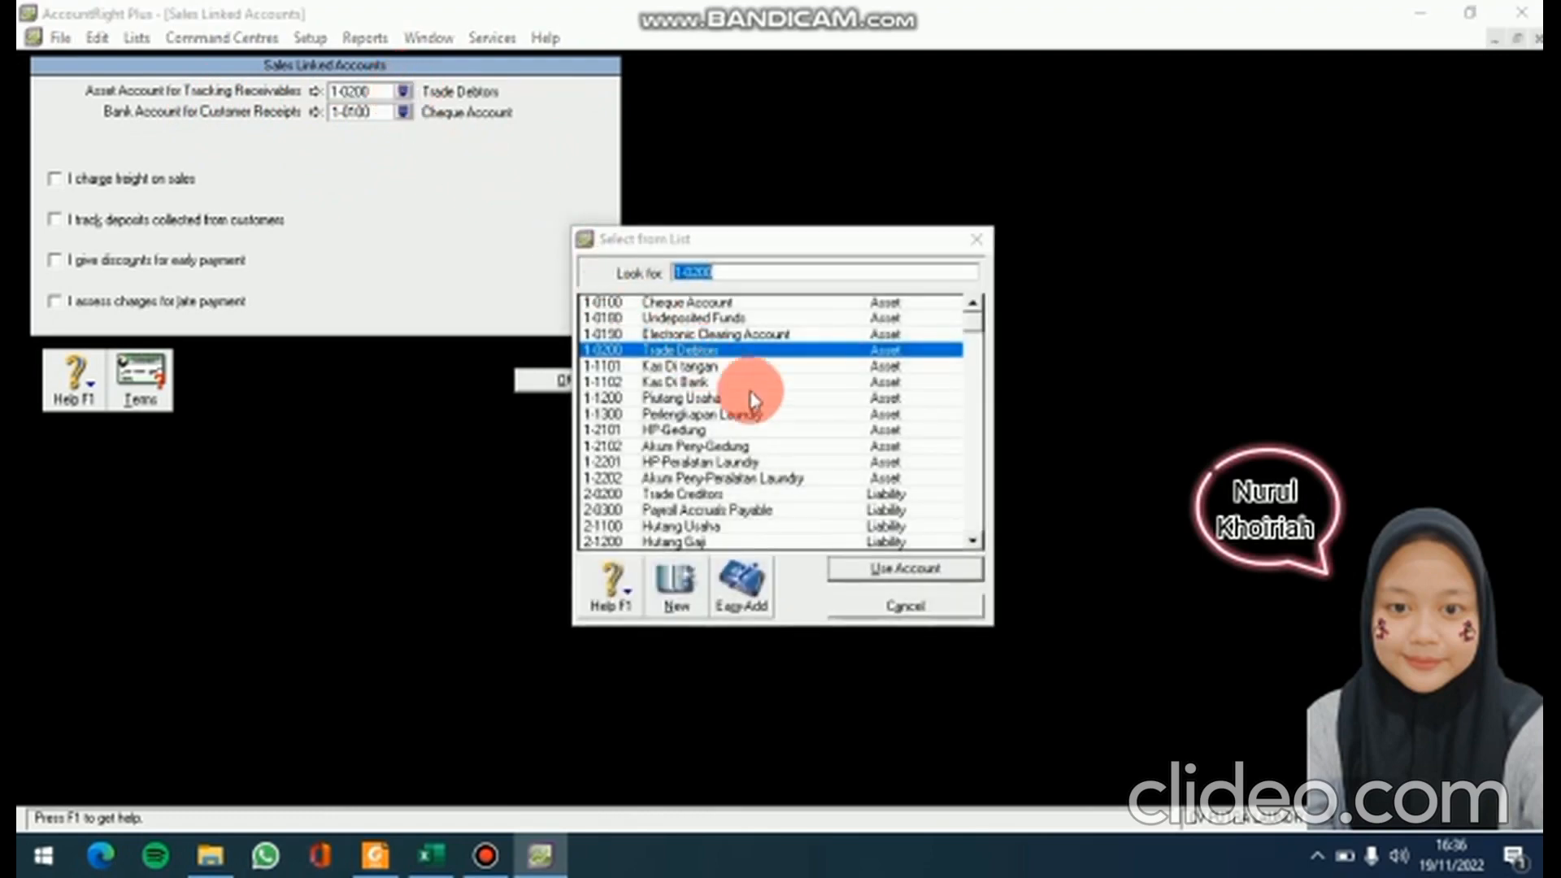
left_click_drag(976, 545, 975, 540)
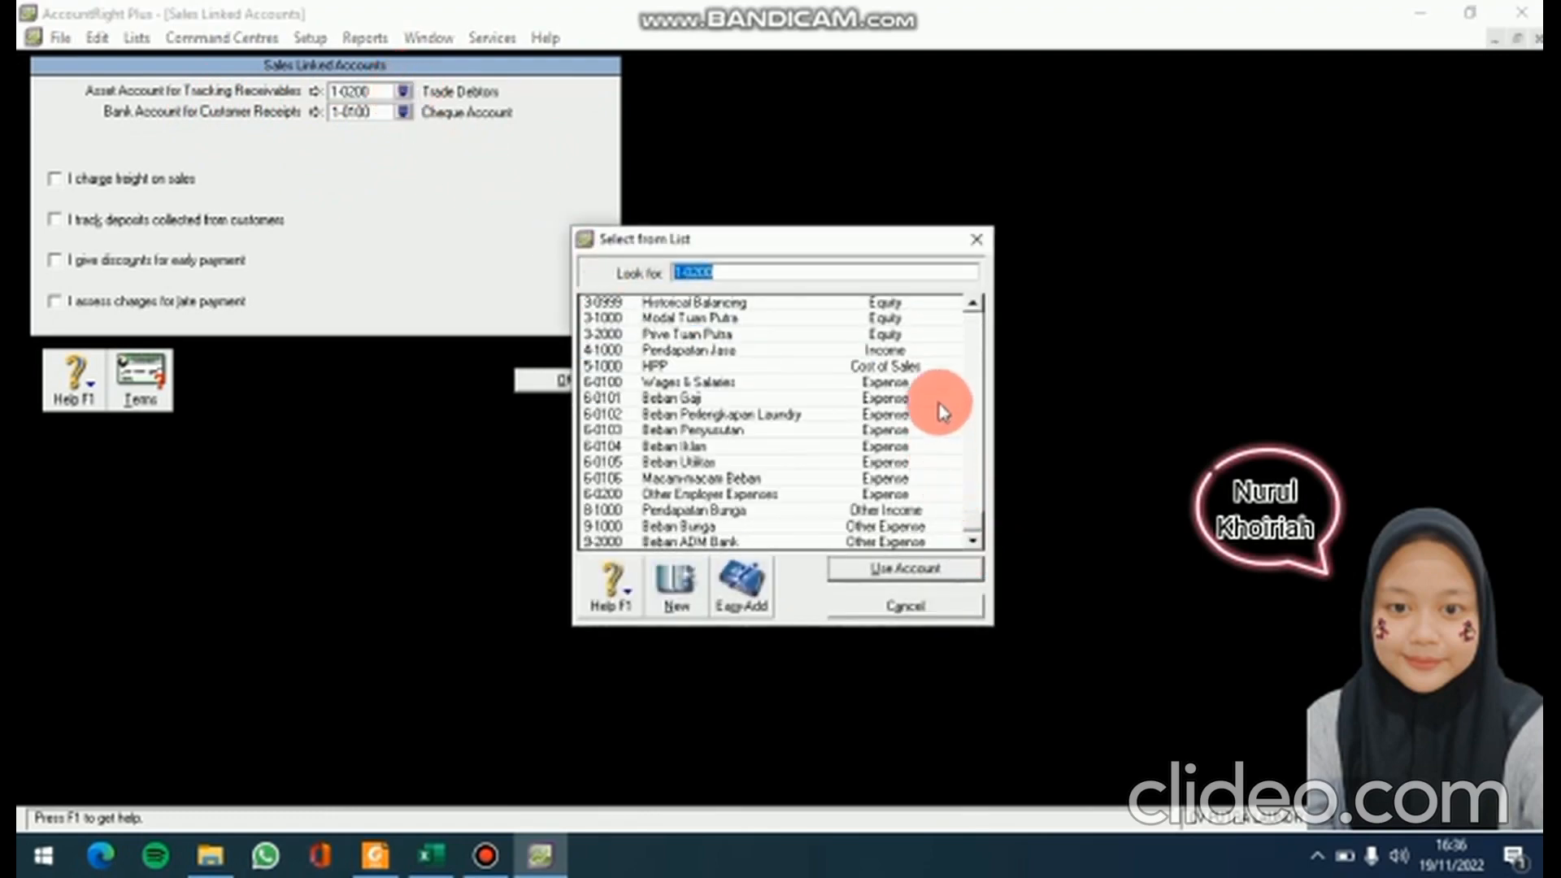
left_click_drag(973, 306, 973, 313)
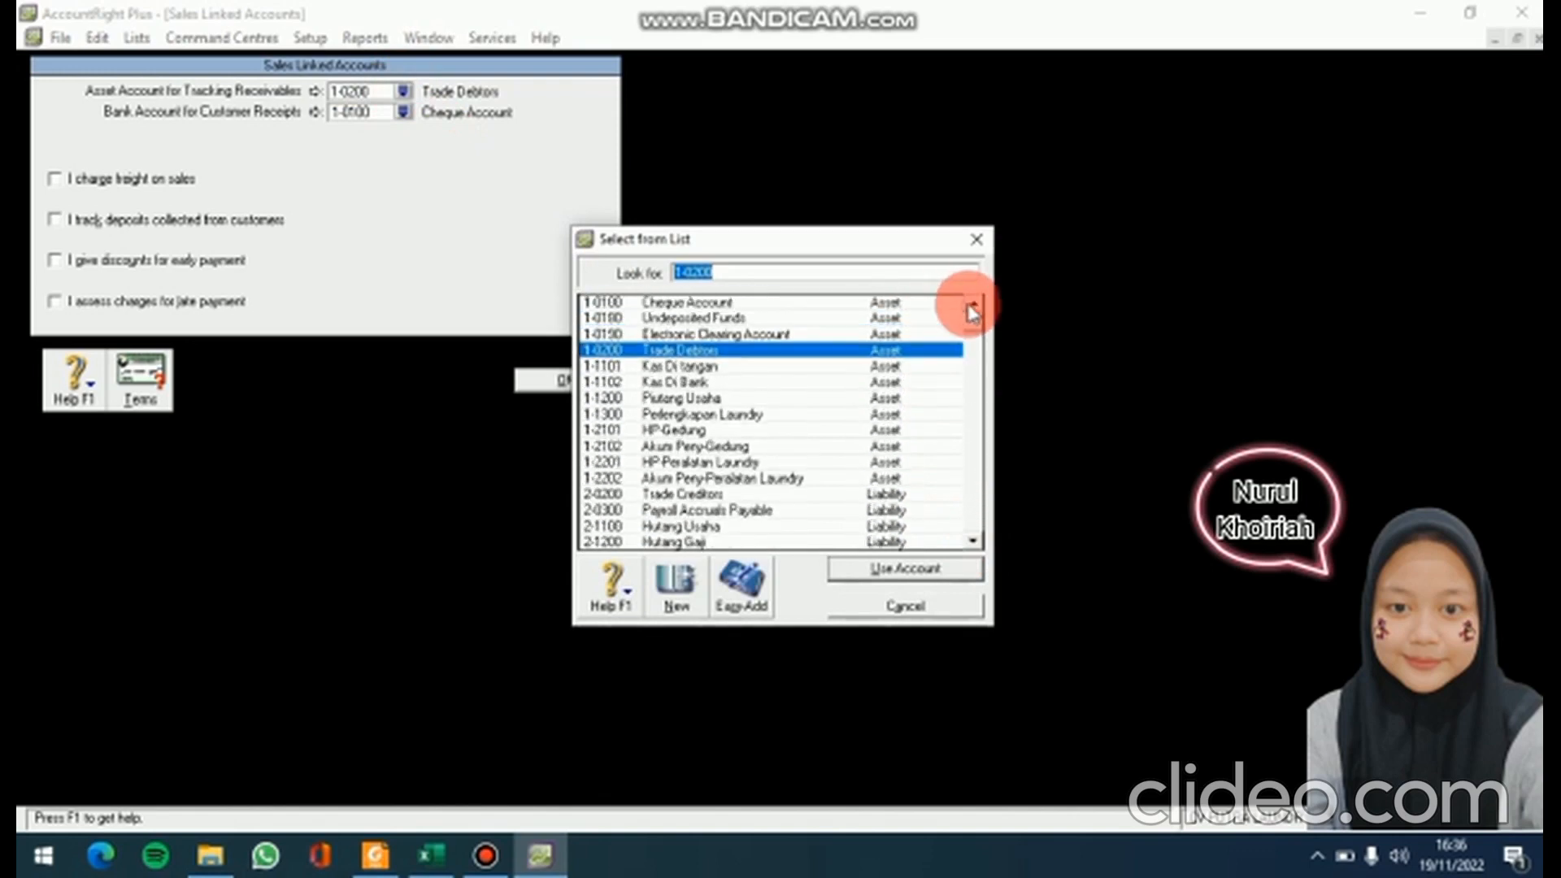
left_click(795, 399)
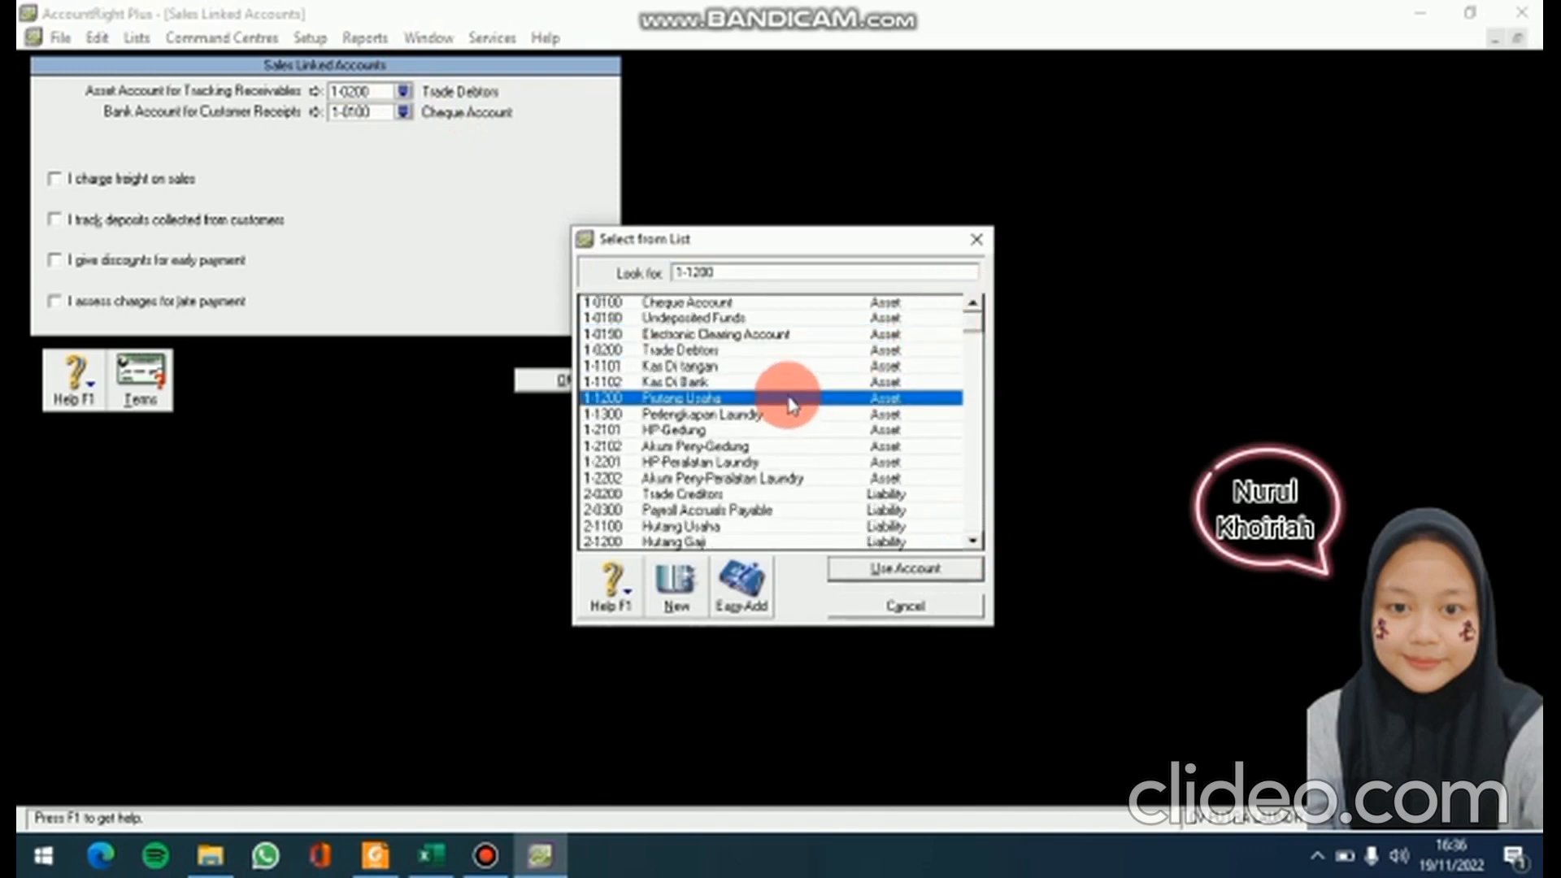
left_click(905, 571)
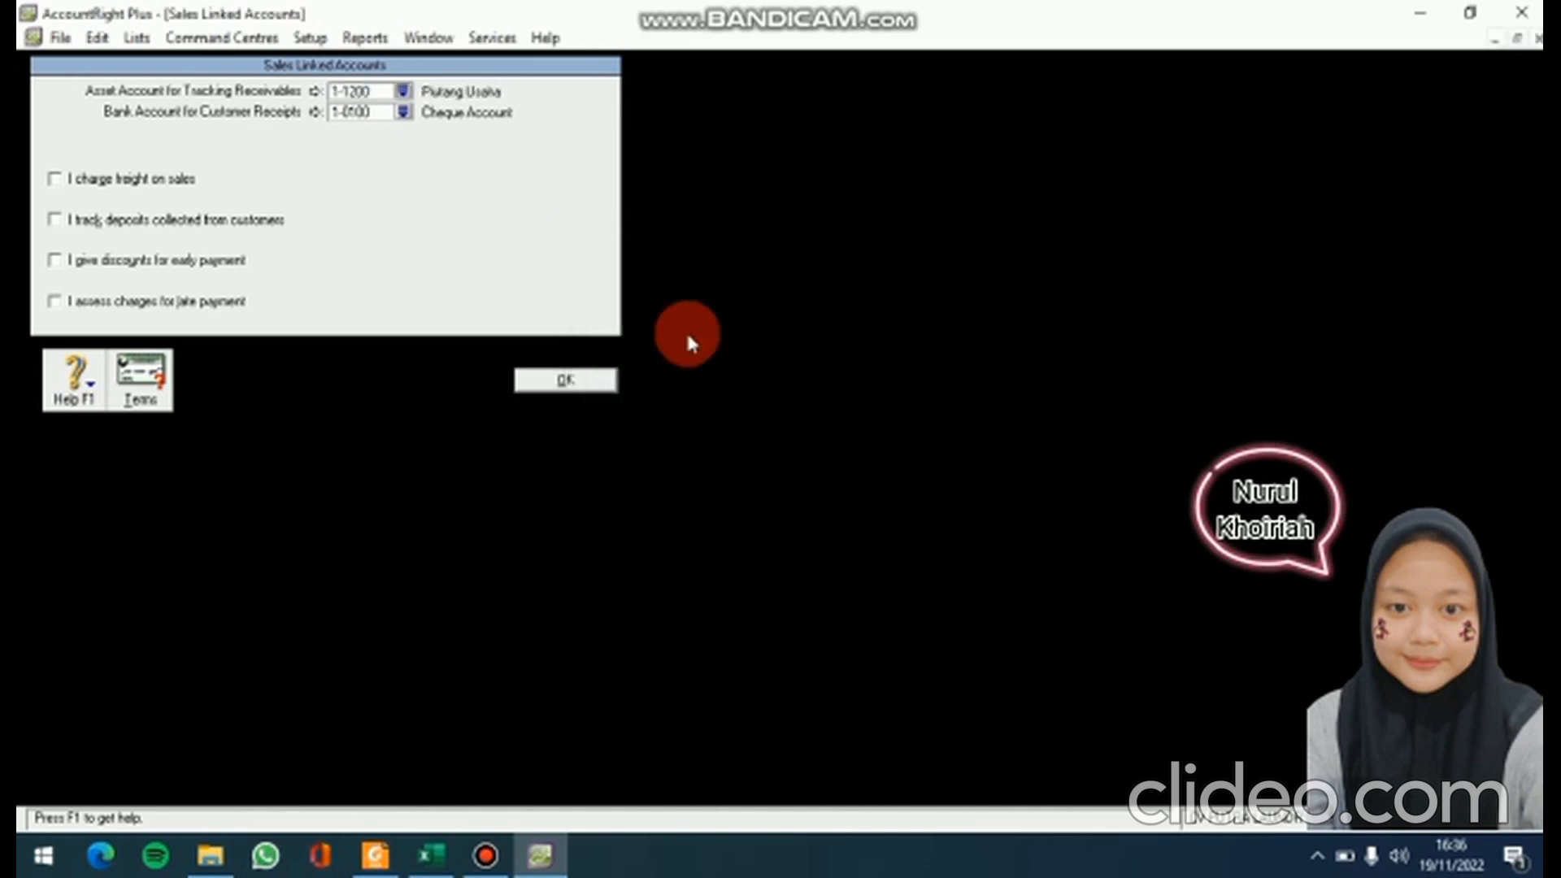
left_click(404, 114)
left_click(742, 365)
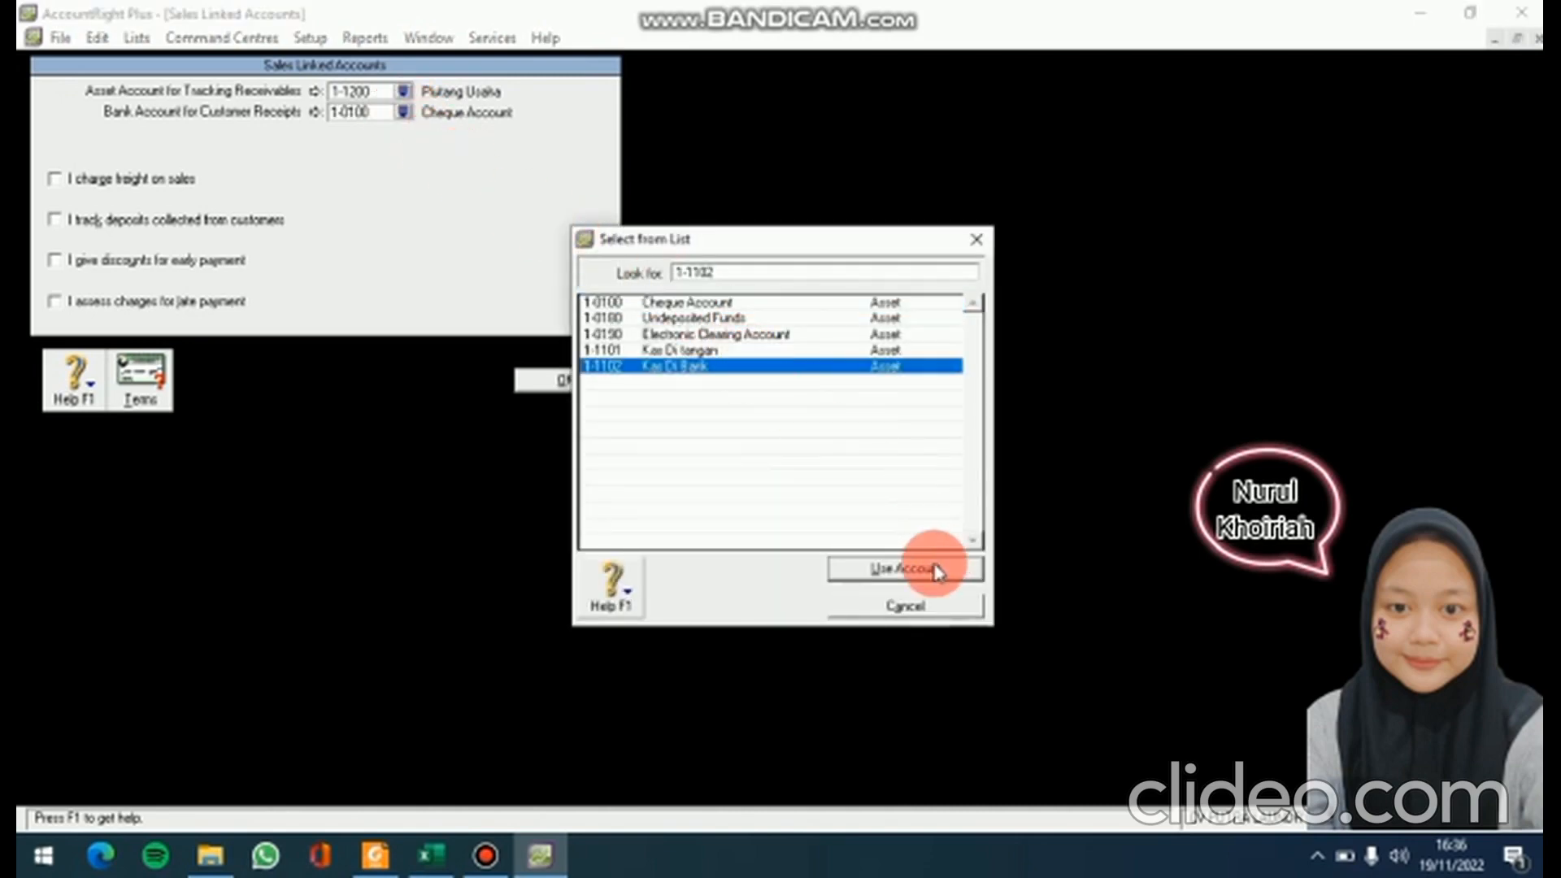
left_click(938, 569)
left_click(584, 376)
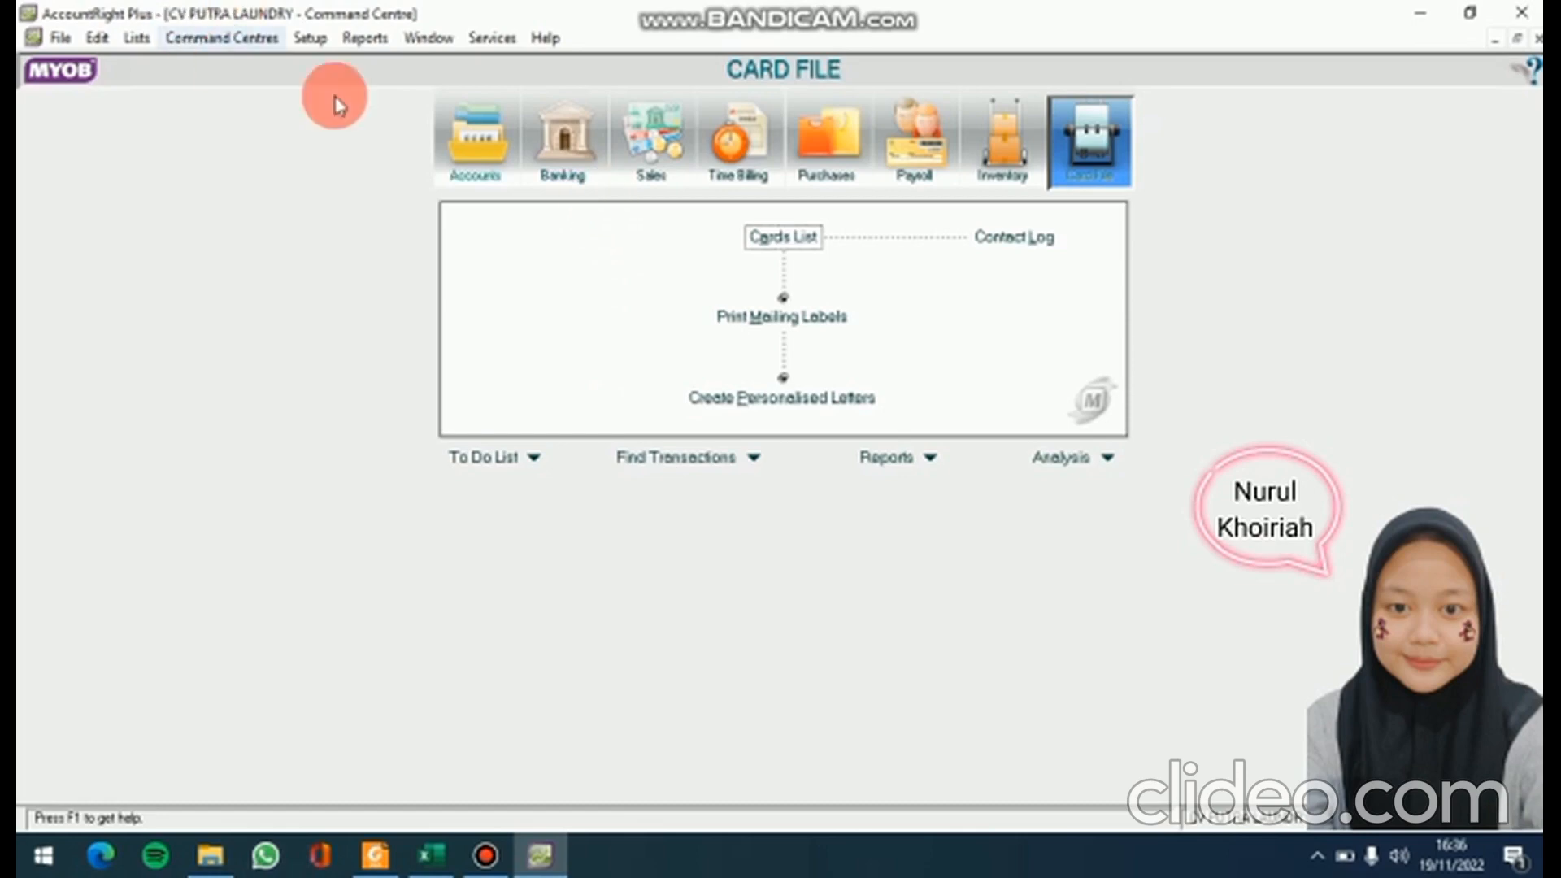
In Purchases Linked Accounts, set payables to 2-1100 Hutang Usaha and bill payments to 1-1102 Kas Di Bank
left_click(311, 39)
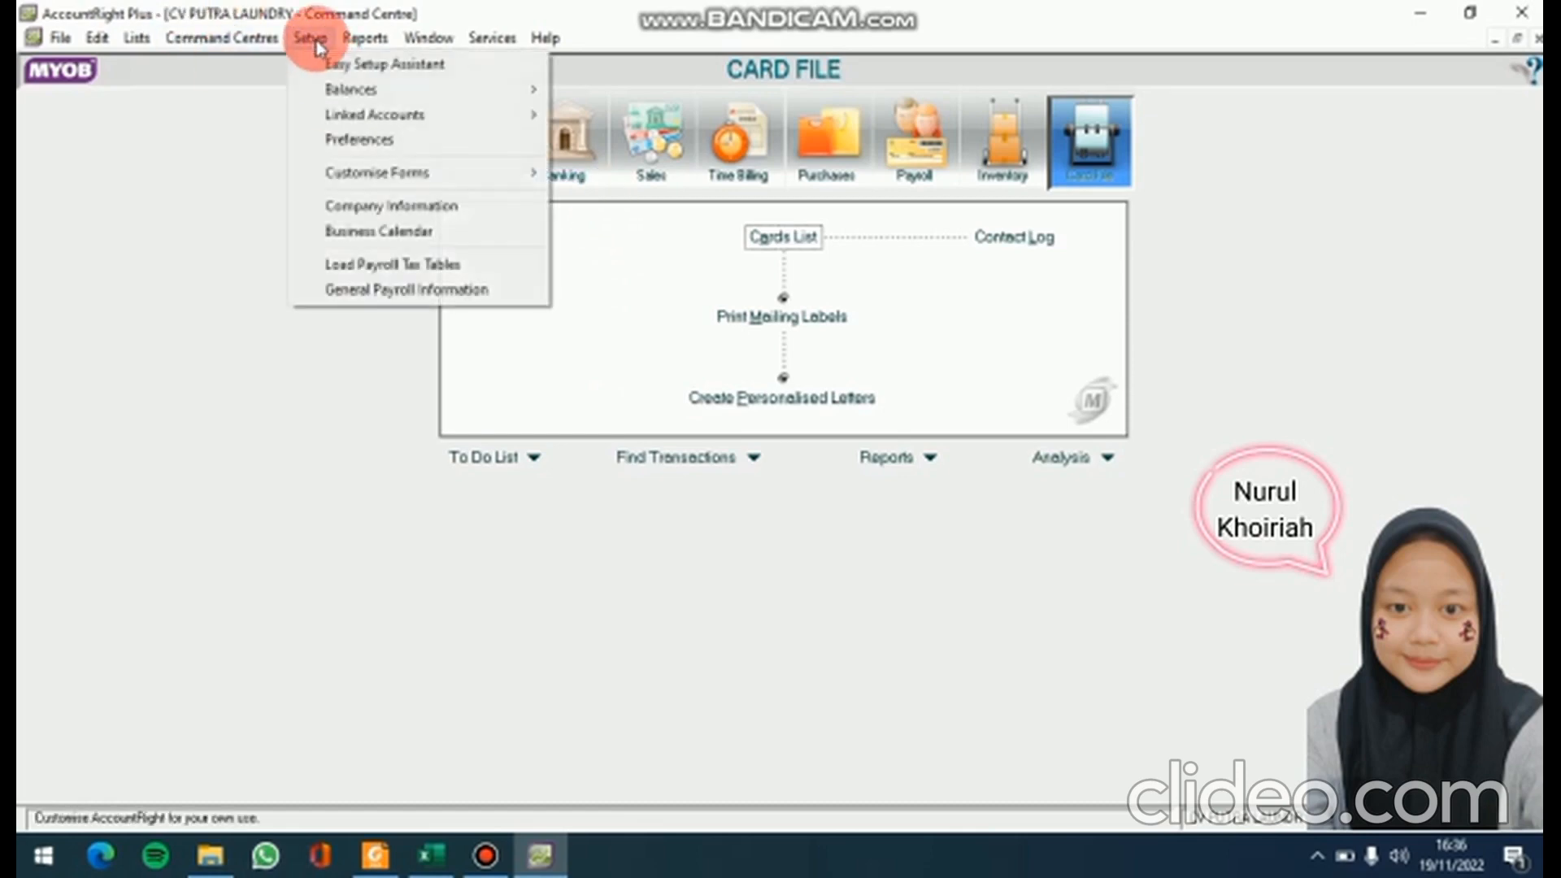
mouse_move(382, 126)
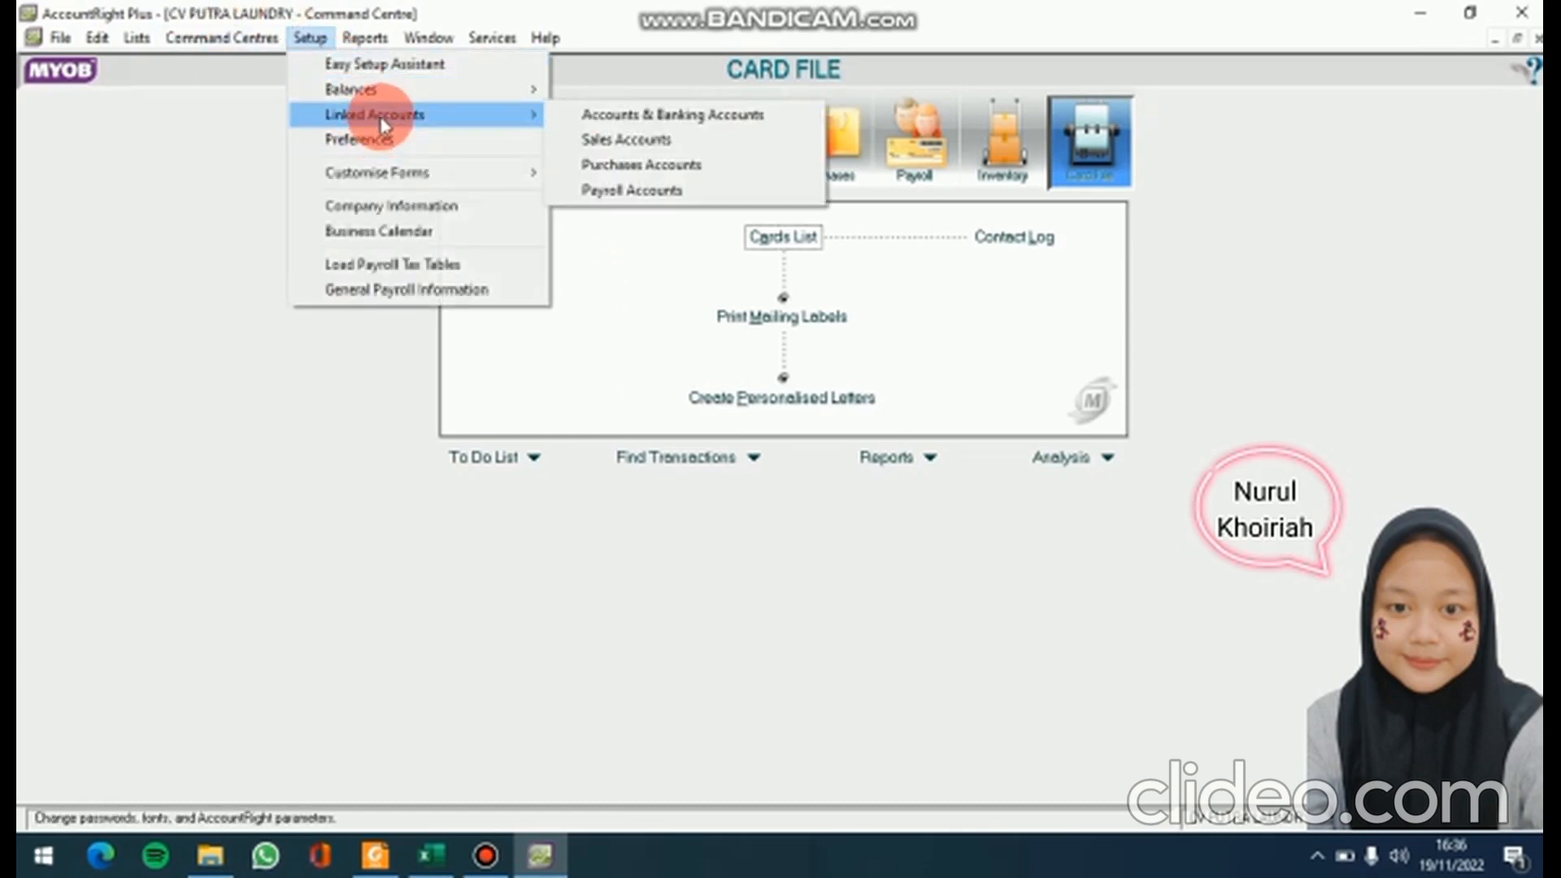
left_click(631, 169)
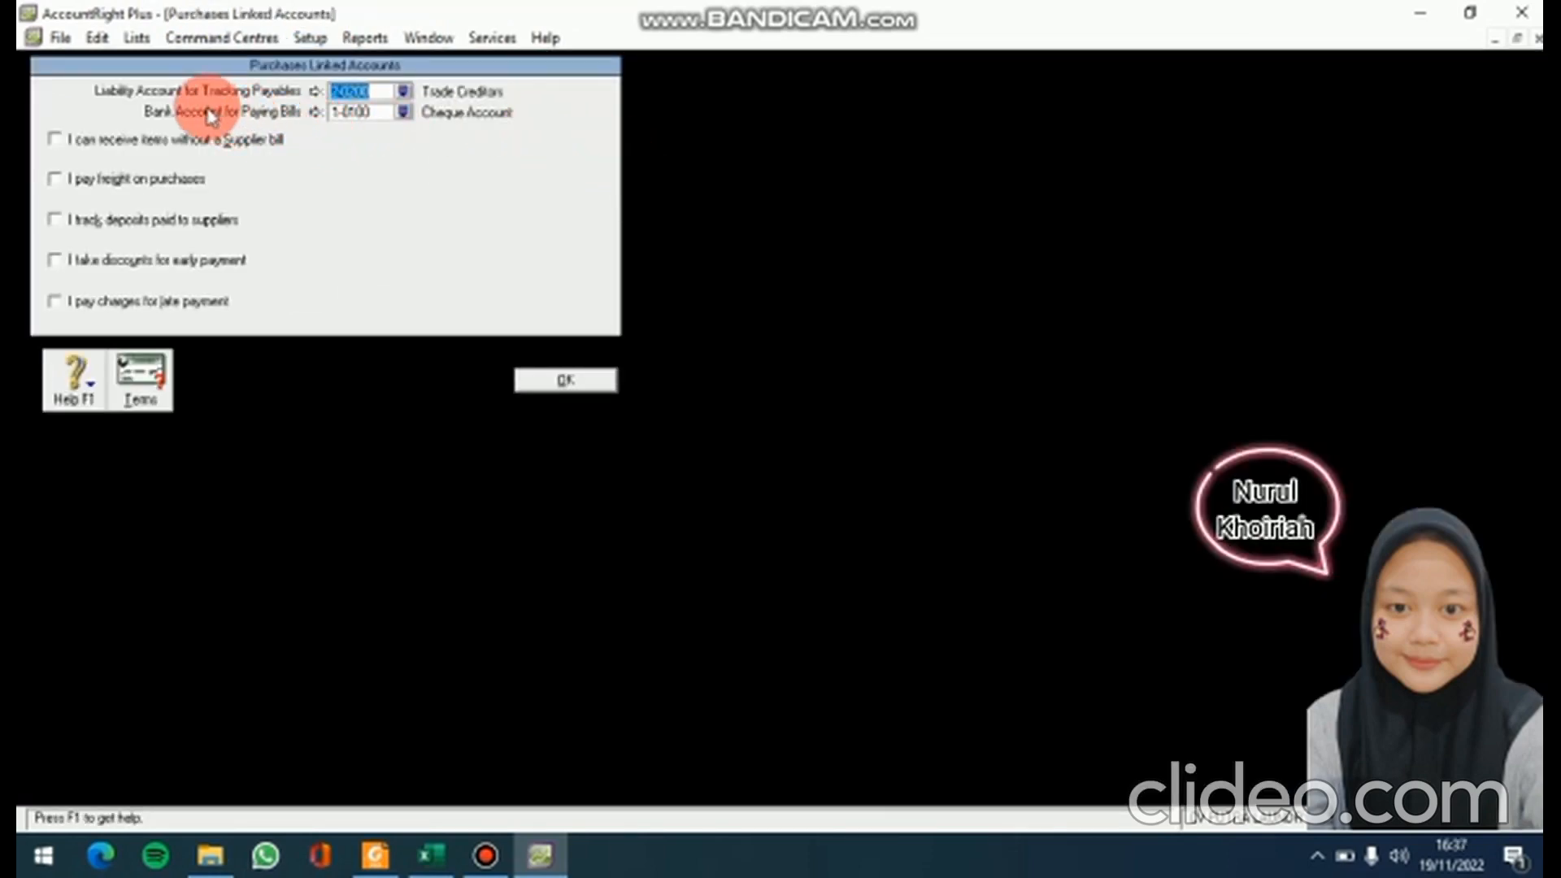
left_click(405, 92)
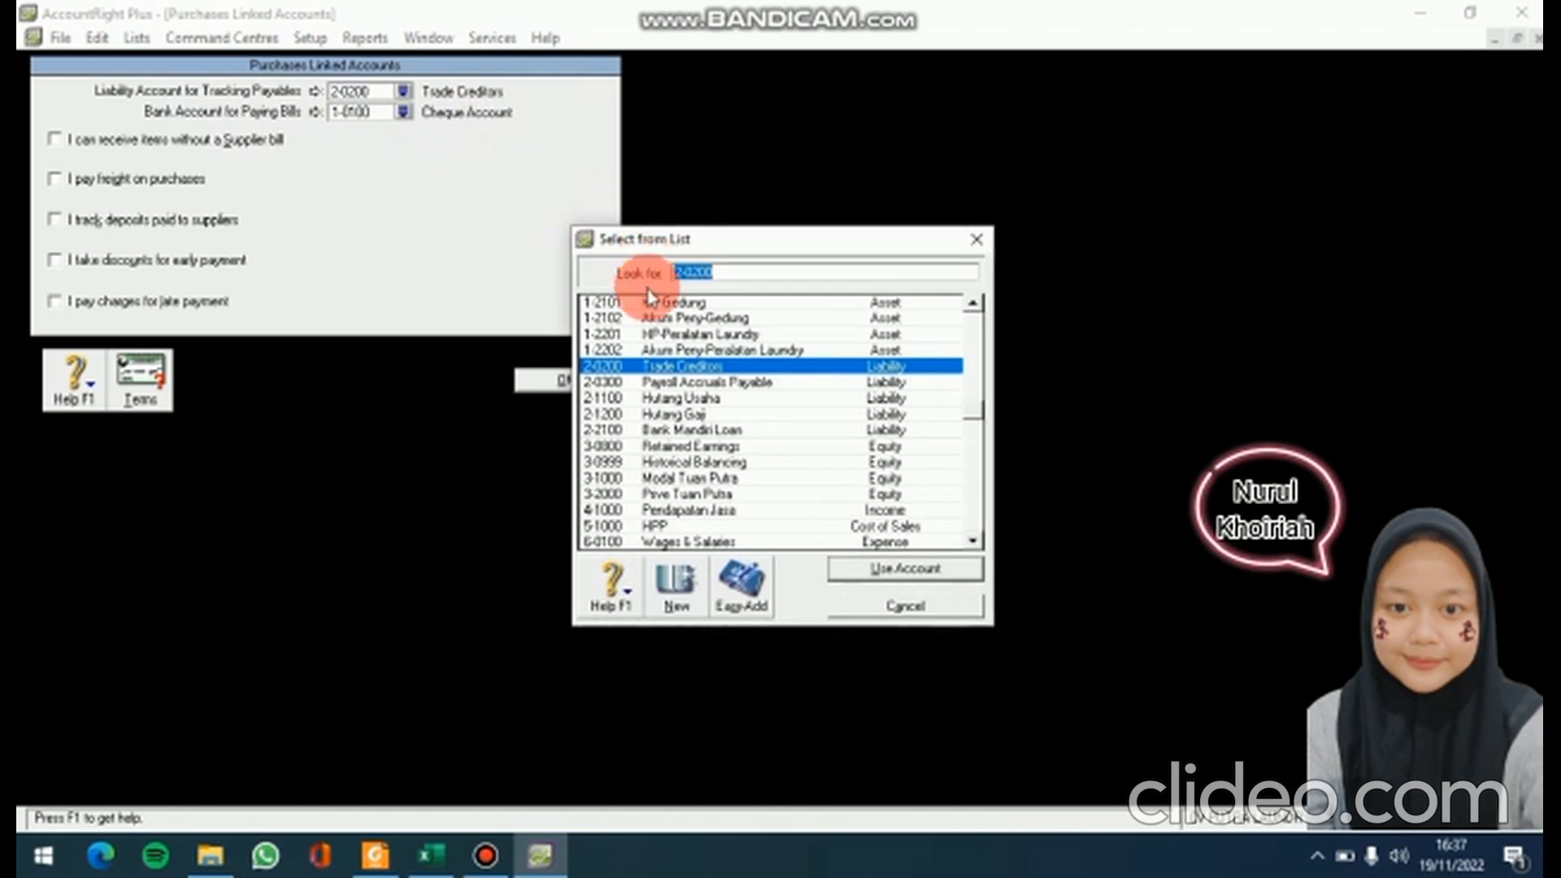
left_click(753, 399)
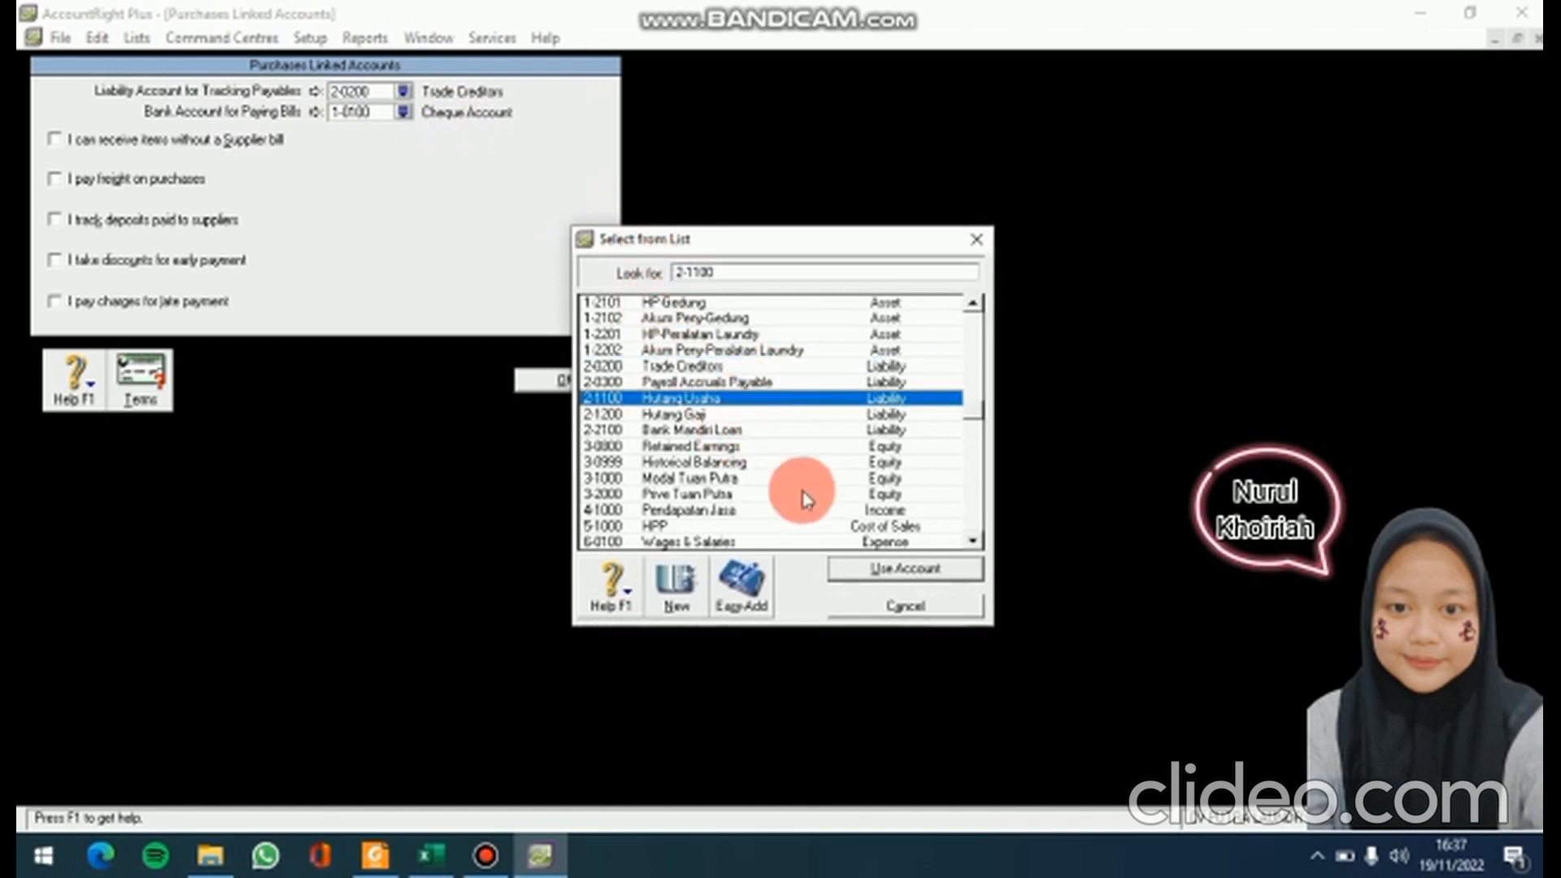
left_click(911, 571)
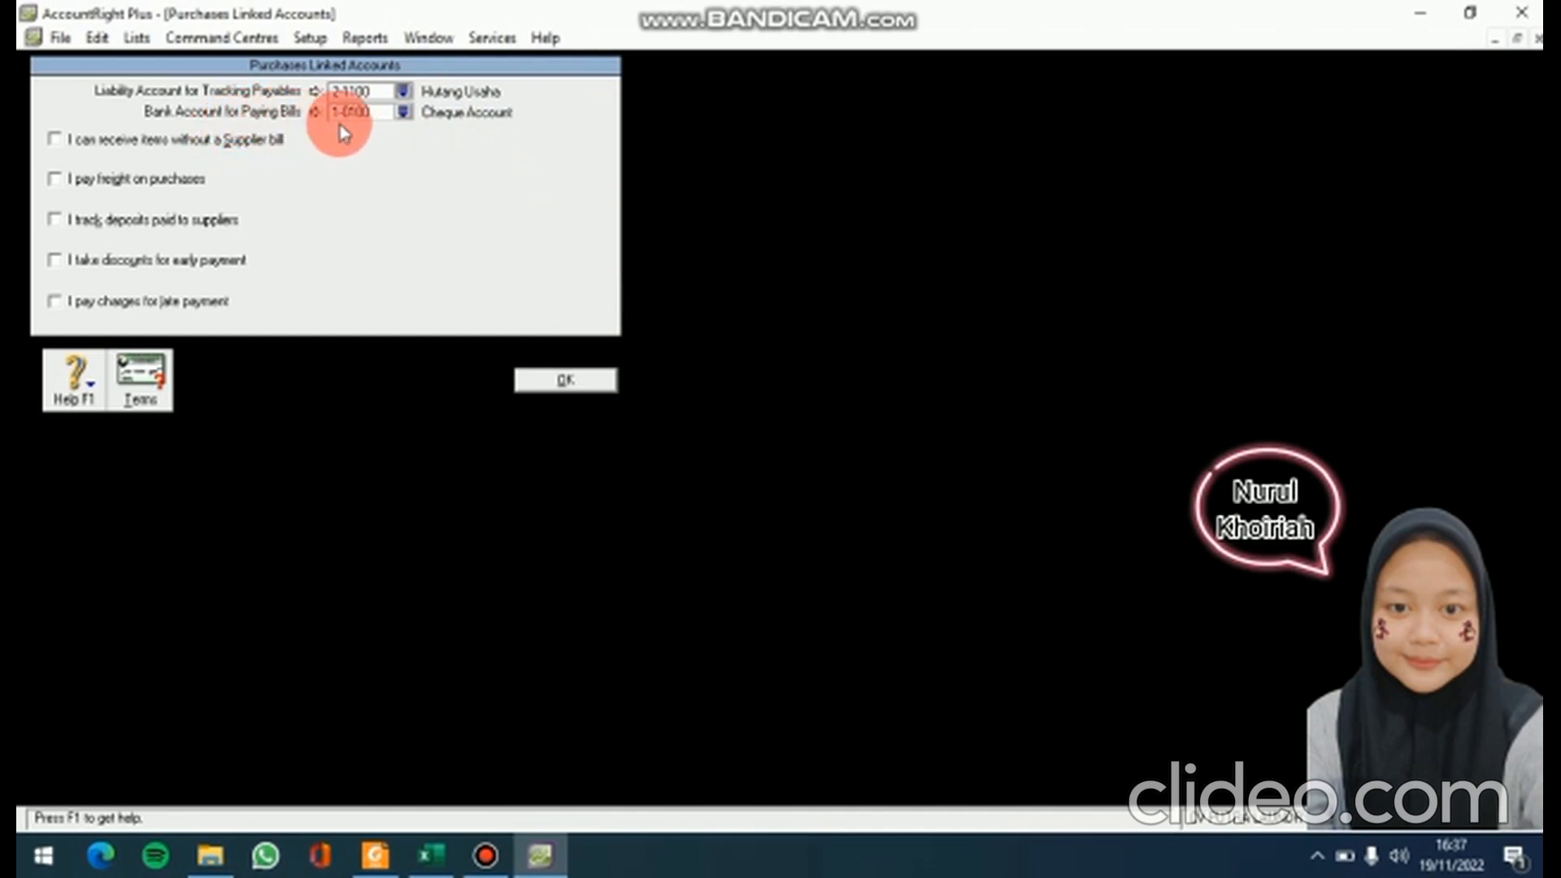
left_click(403, 112)
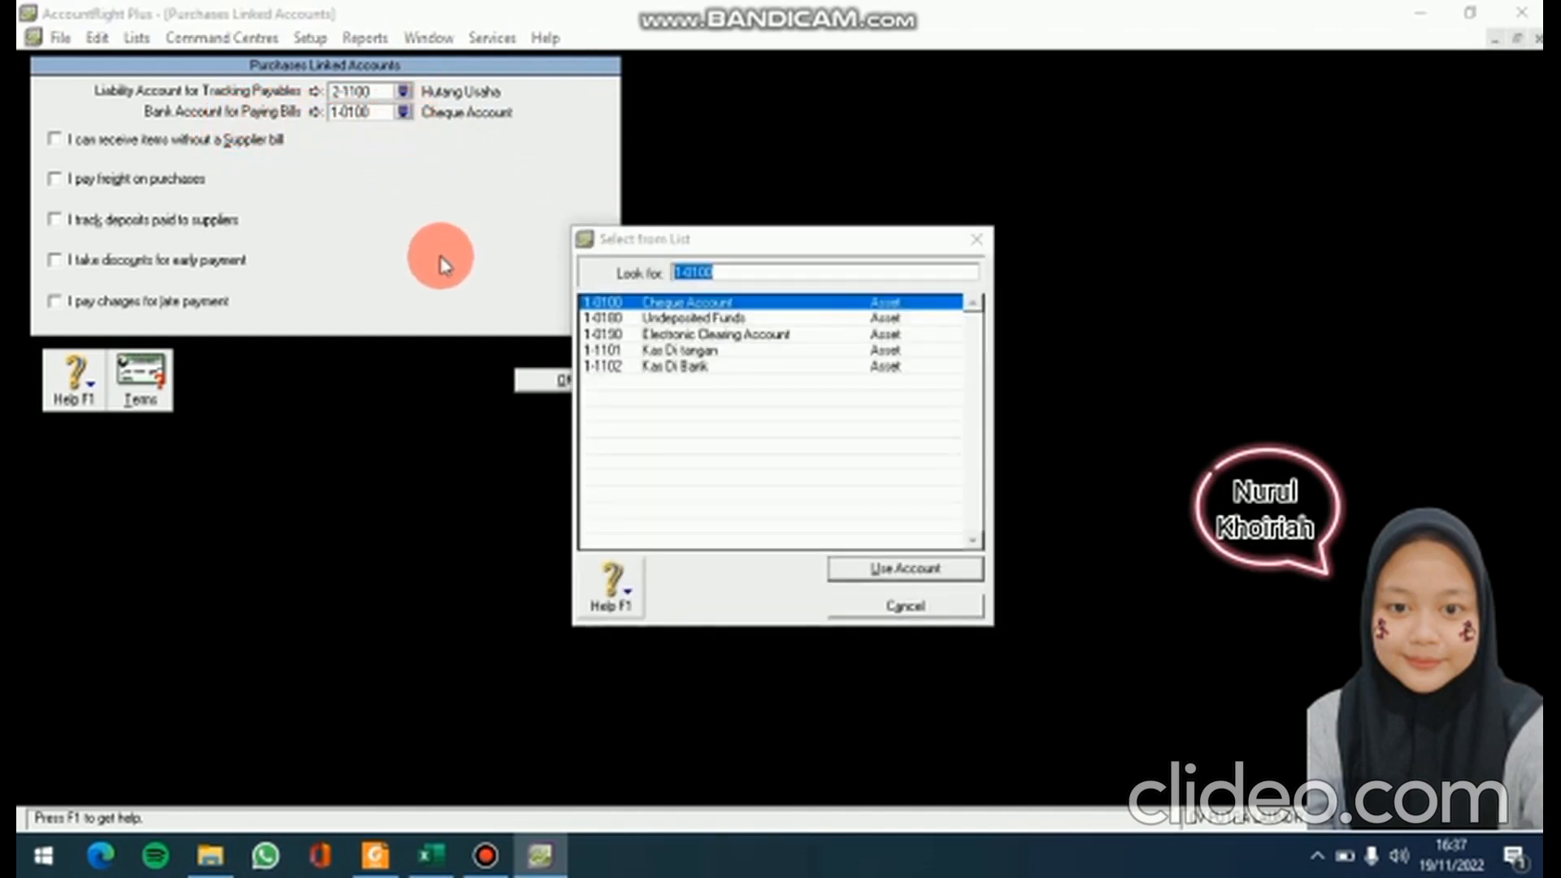
left_click(728, 366)
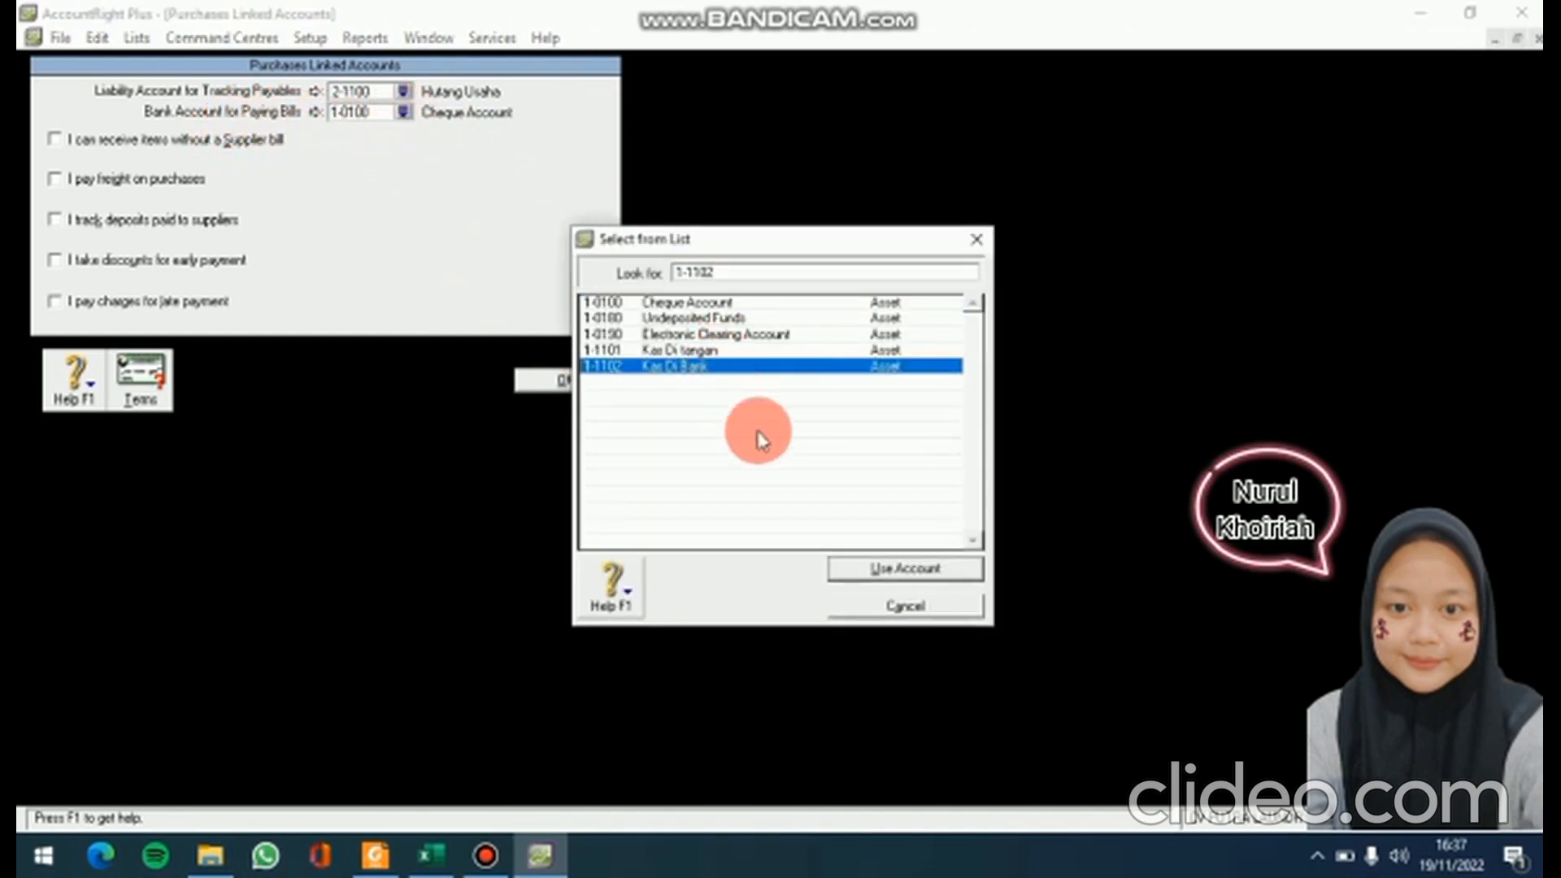
left_click(887, 565)
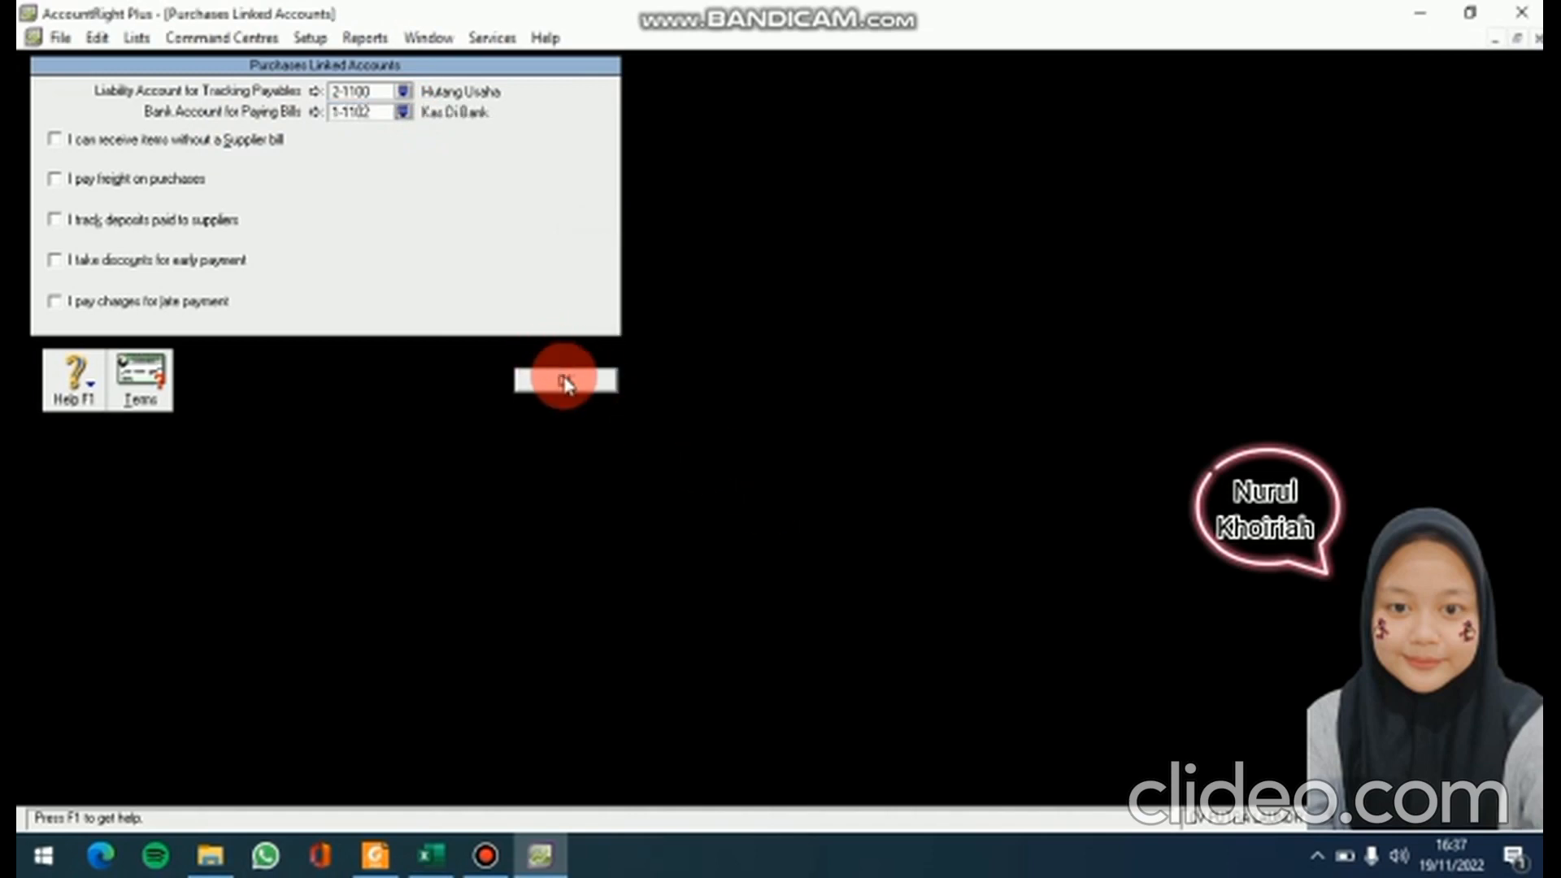
left_click(567, 382)
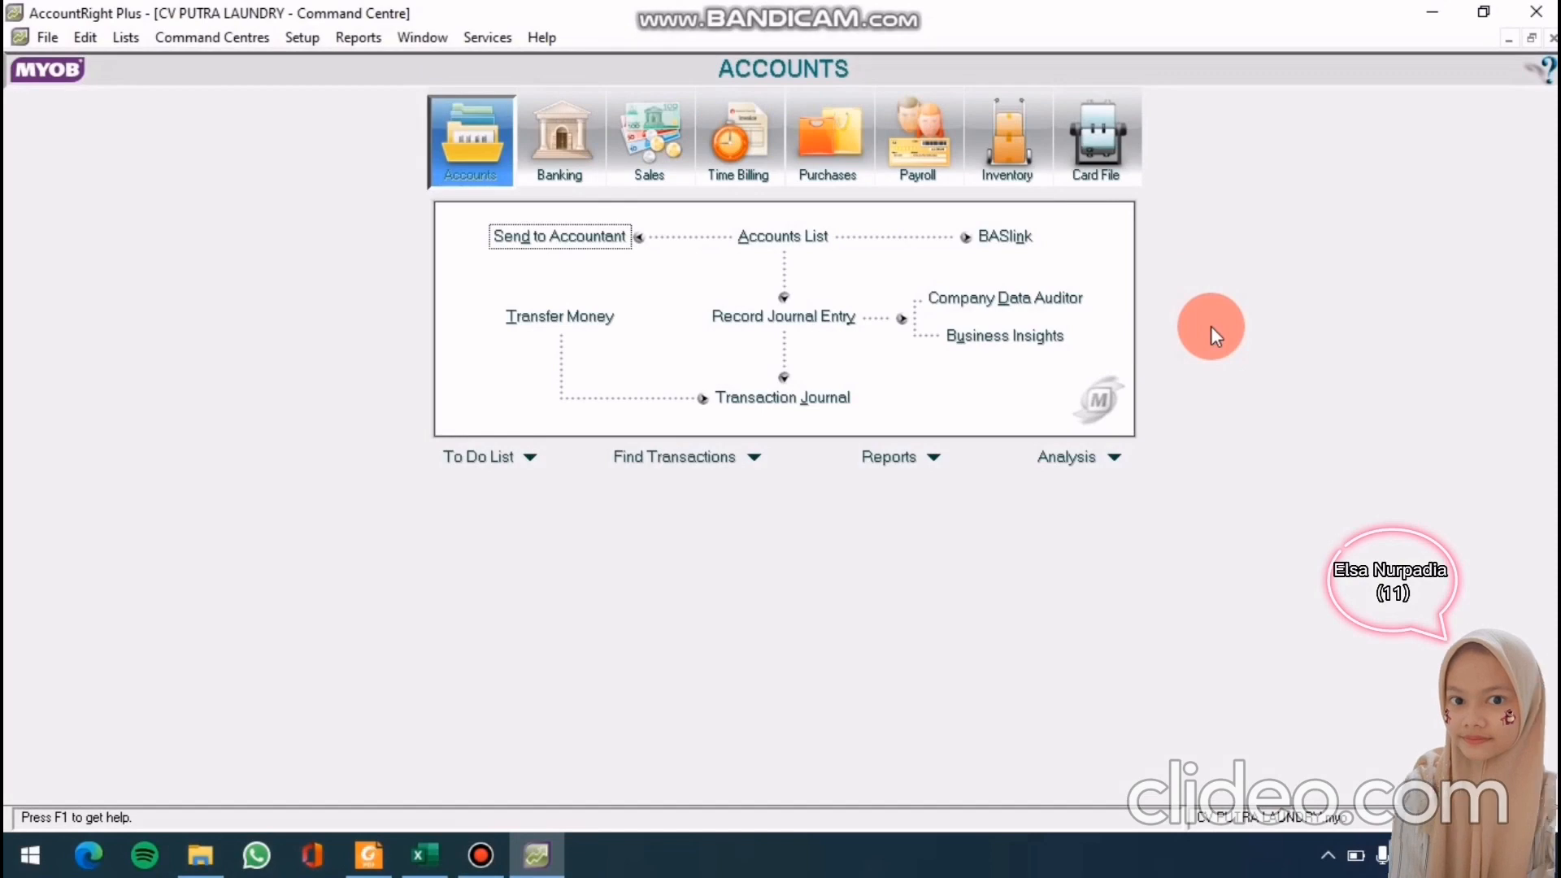
Open the Cards List from the Card File command centre
left_click(1110, 167)
left_click(805, 240)
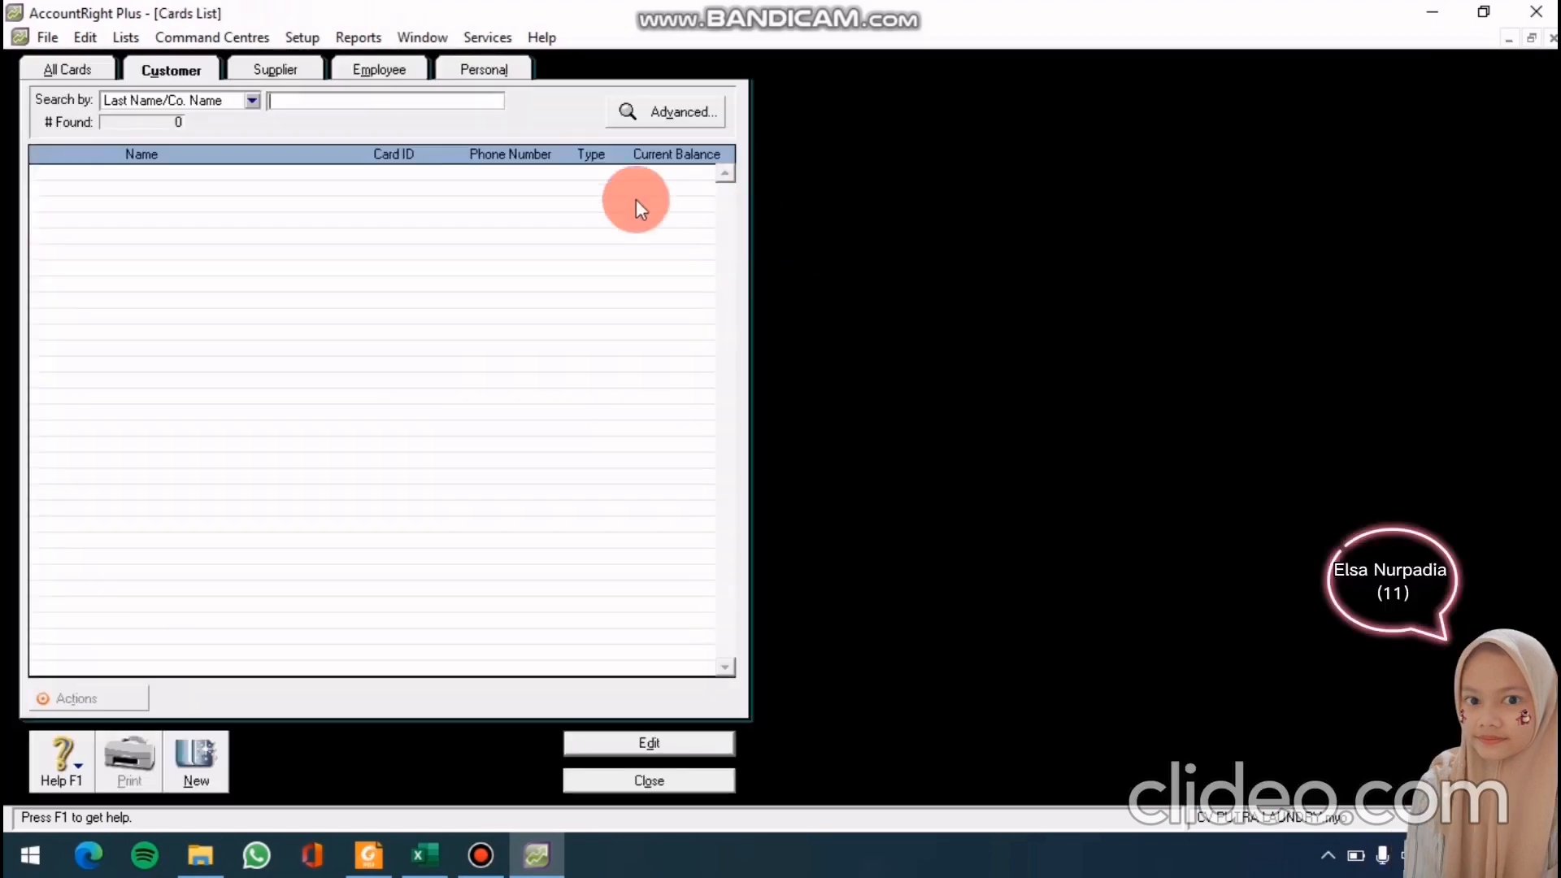
left_click(285, 97)
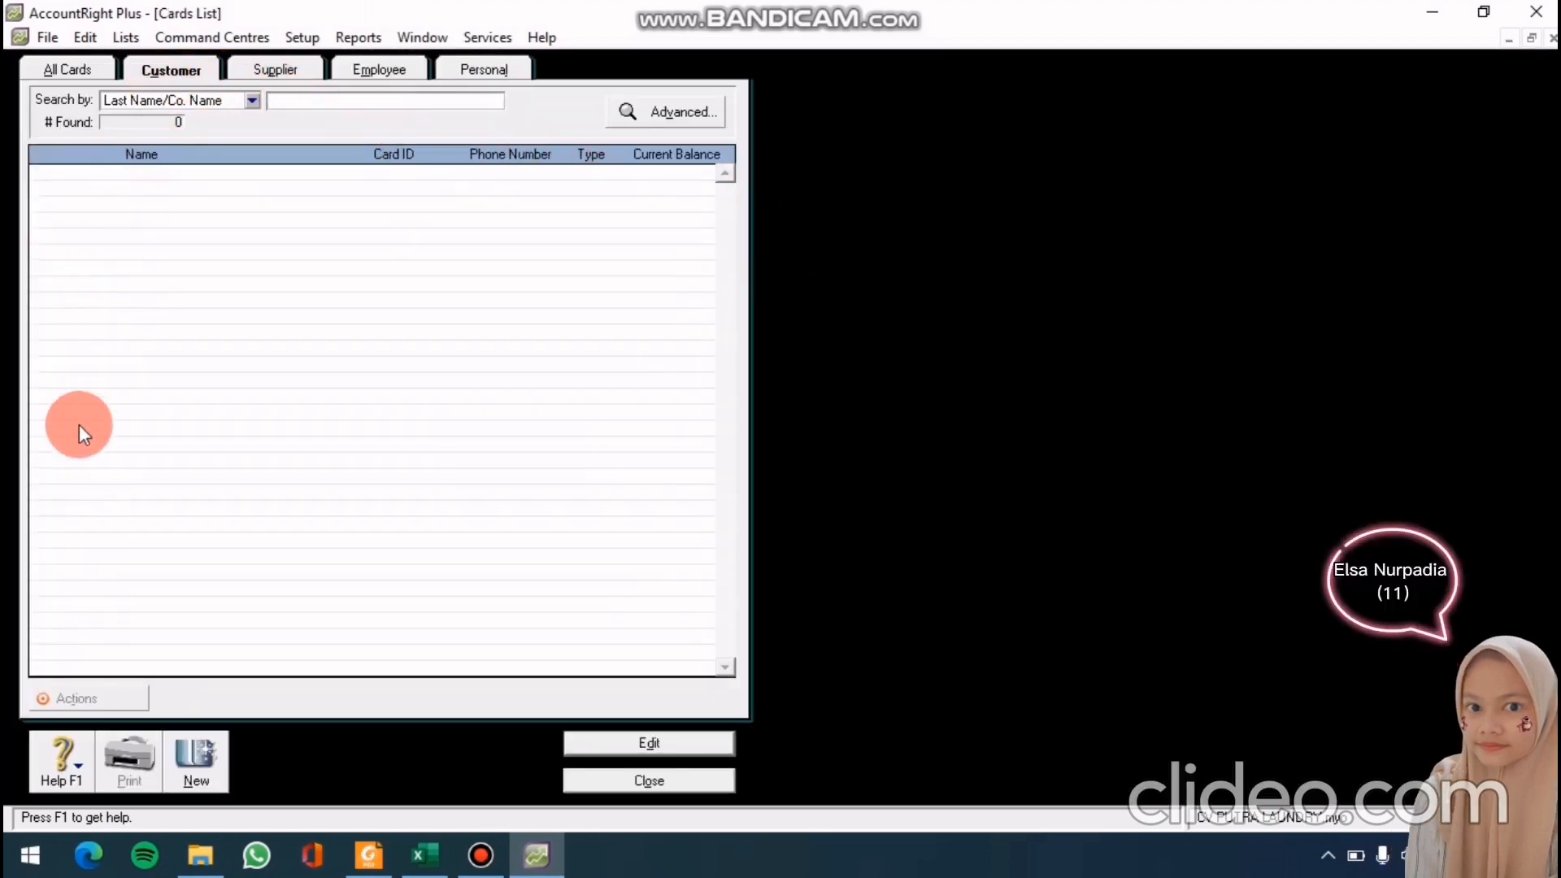
Create and save the customer card CV. Kharis with card ID C-01
left_click(200, 764)
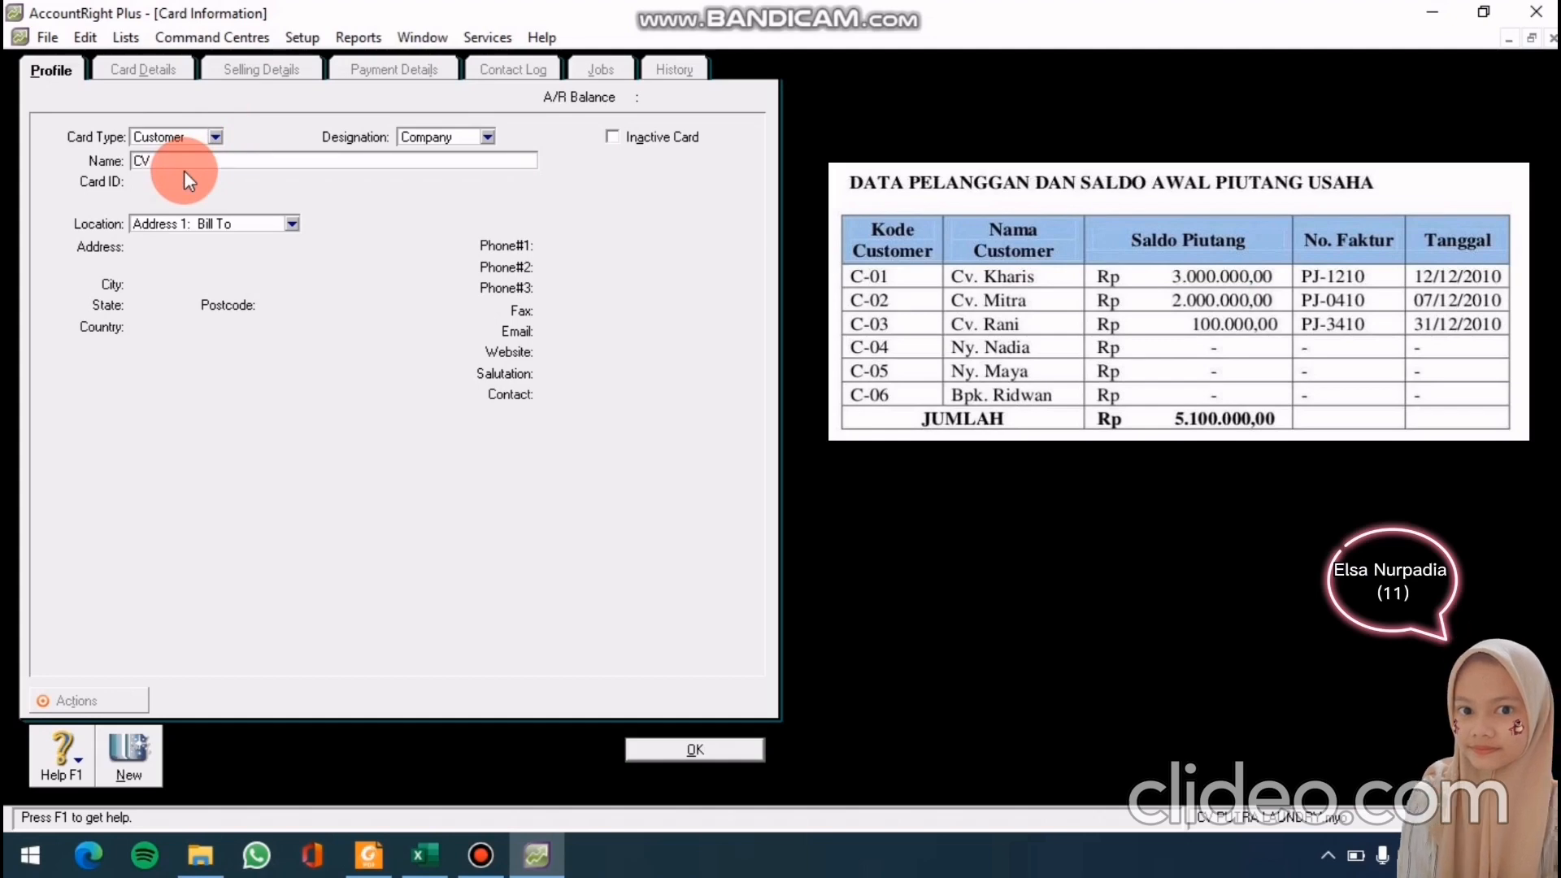
type(". KHa")
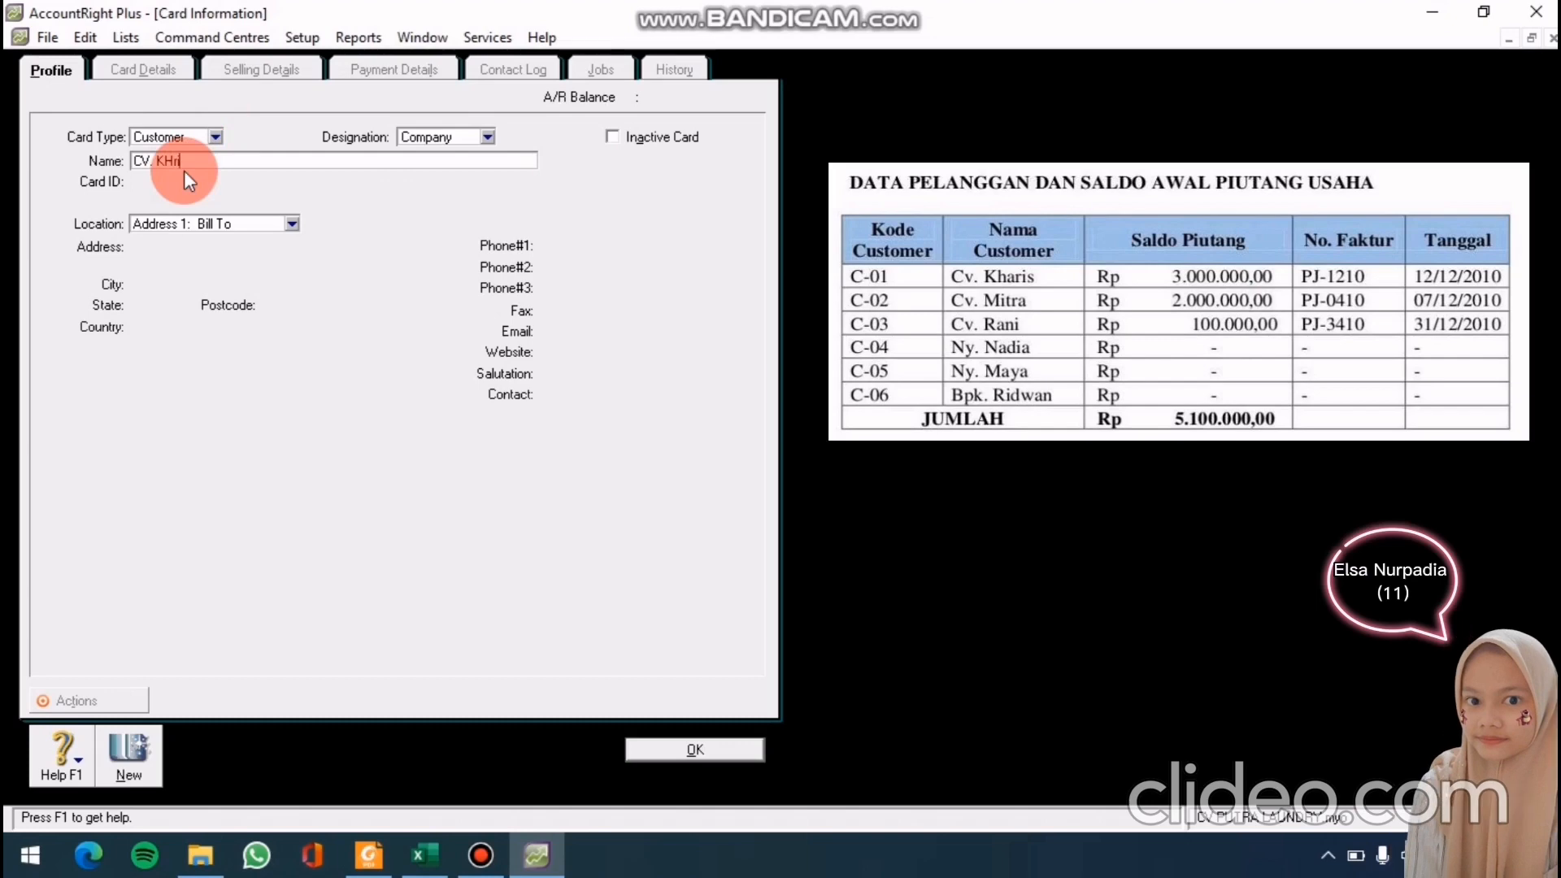
key("BackSpace")
key("BackSpace")
type("h")
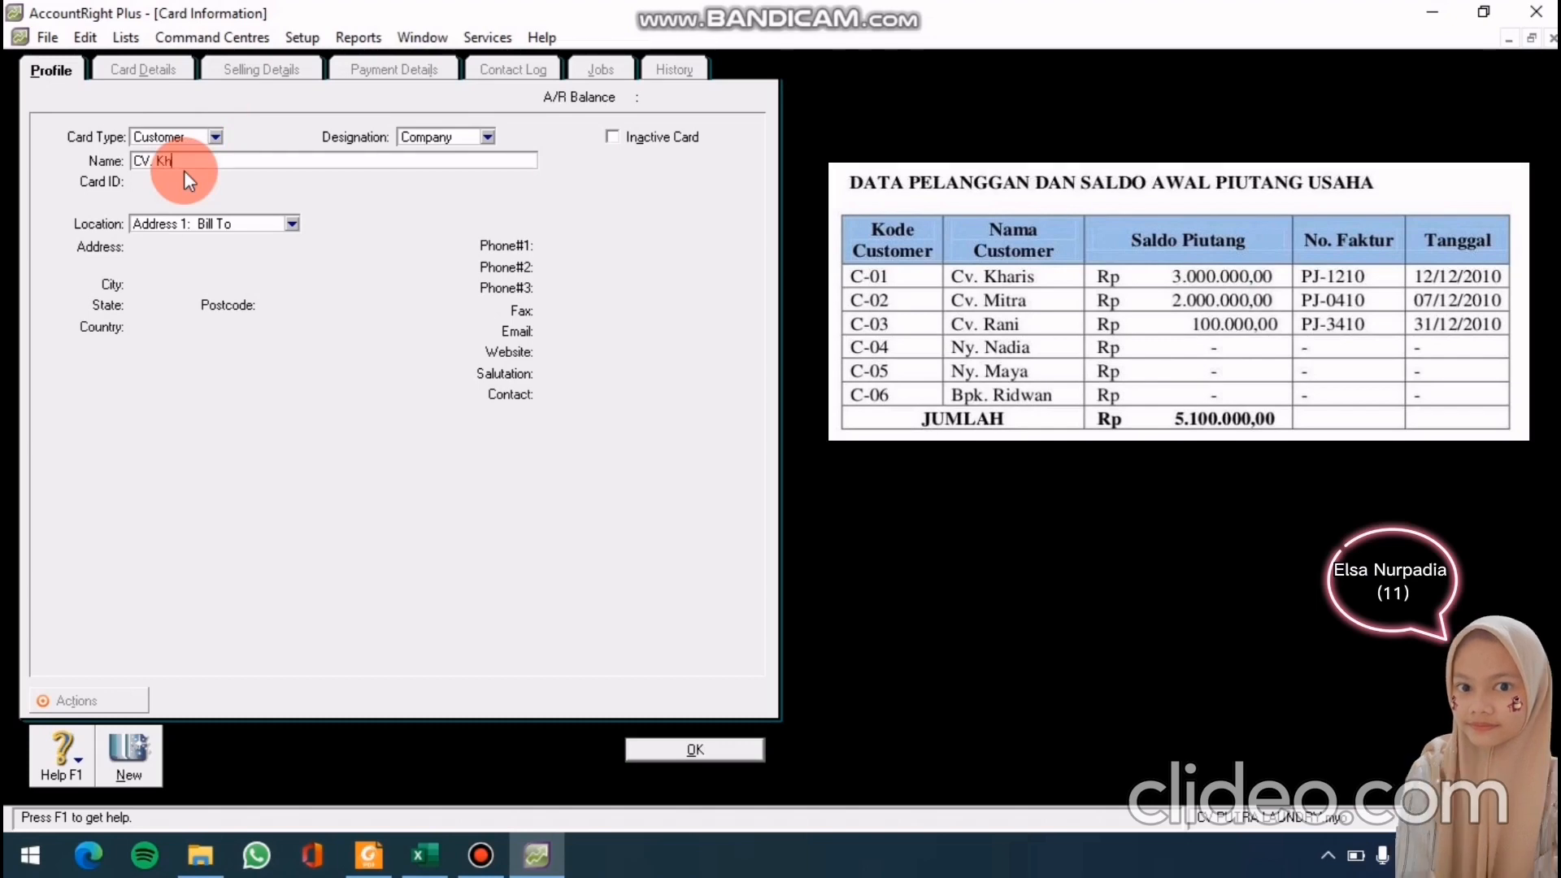
type("aris")
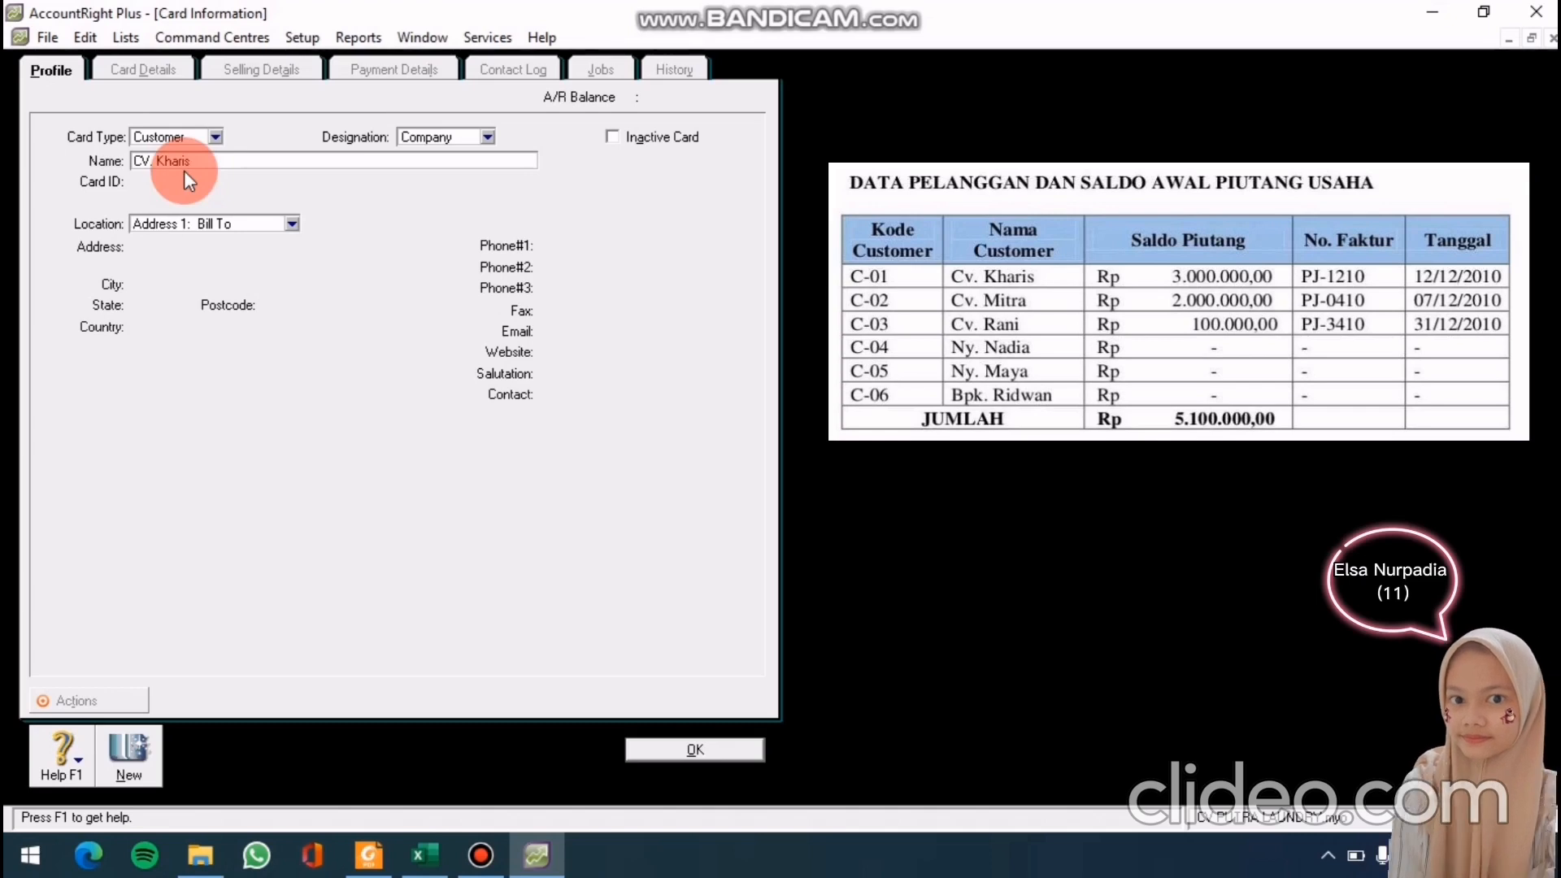
key("Tab")
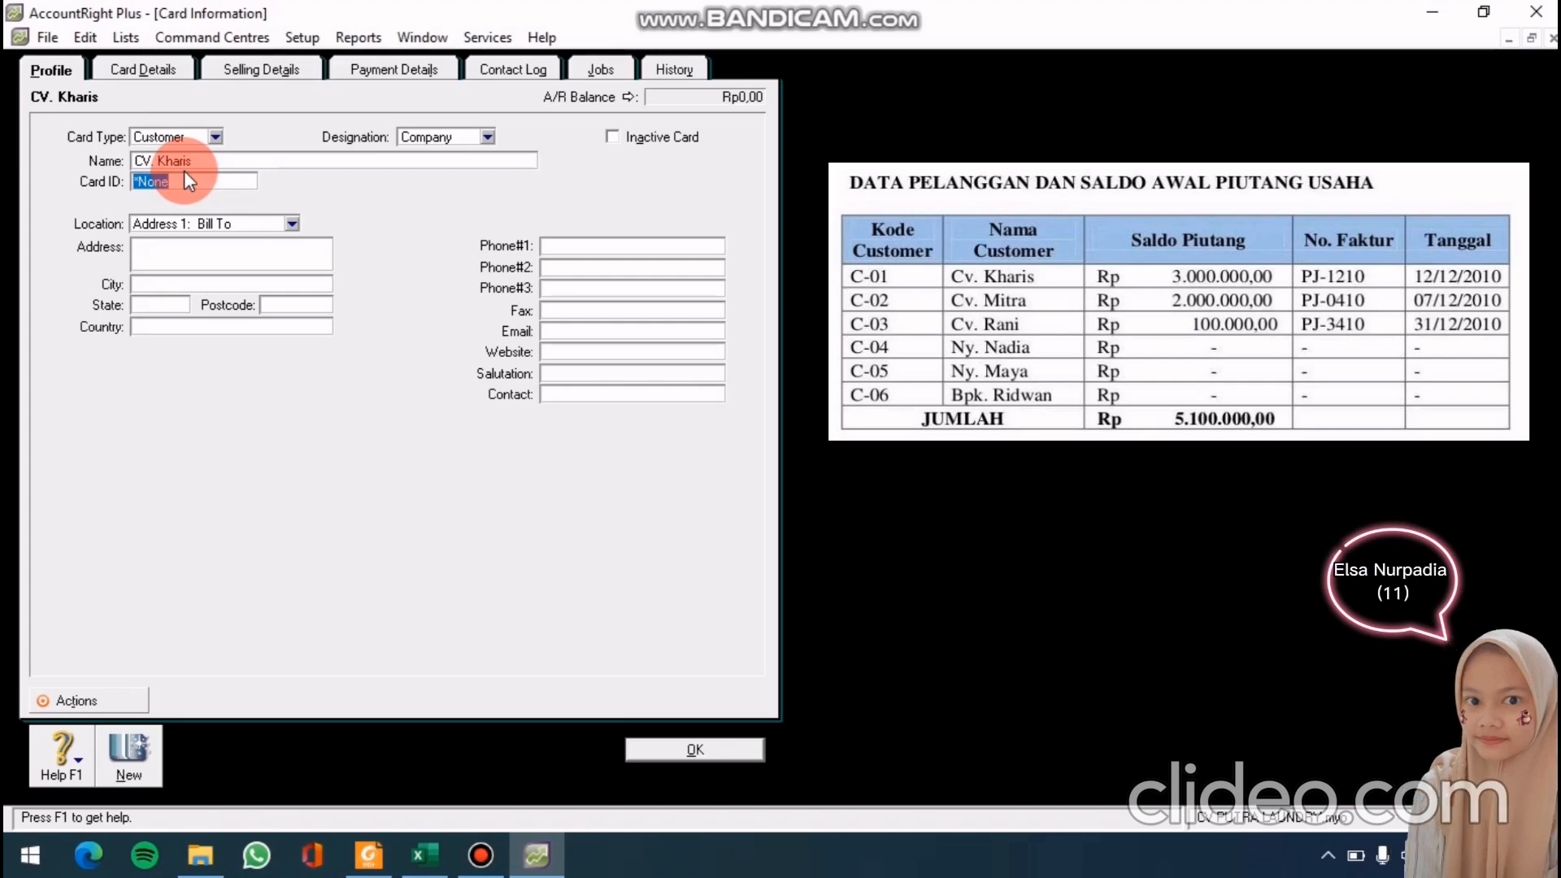
key("BackSpace")
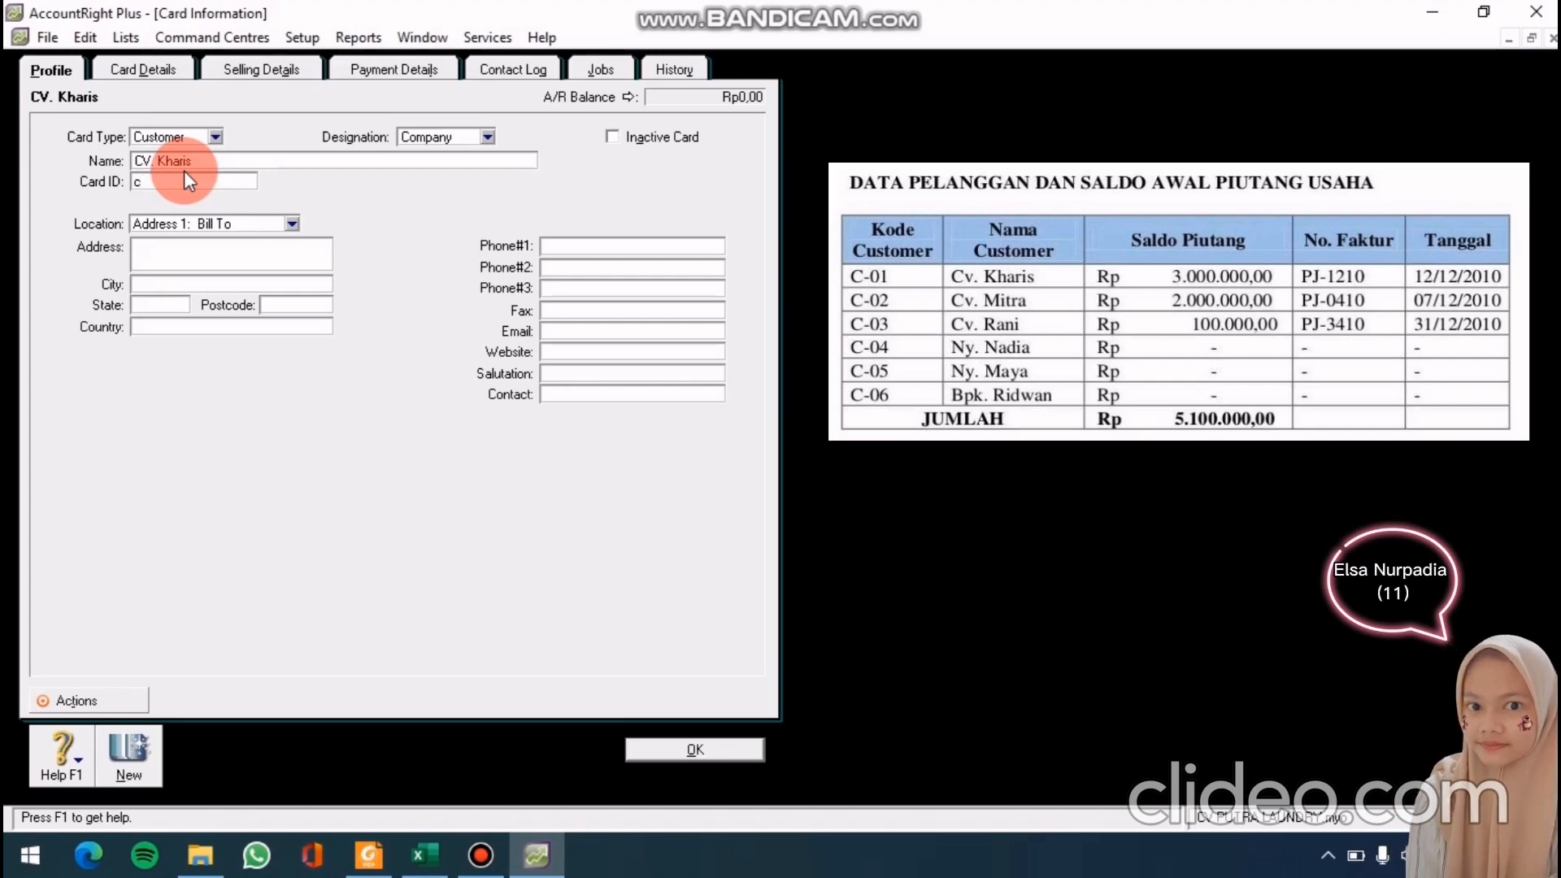
type("C-01")
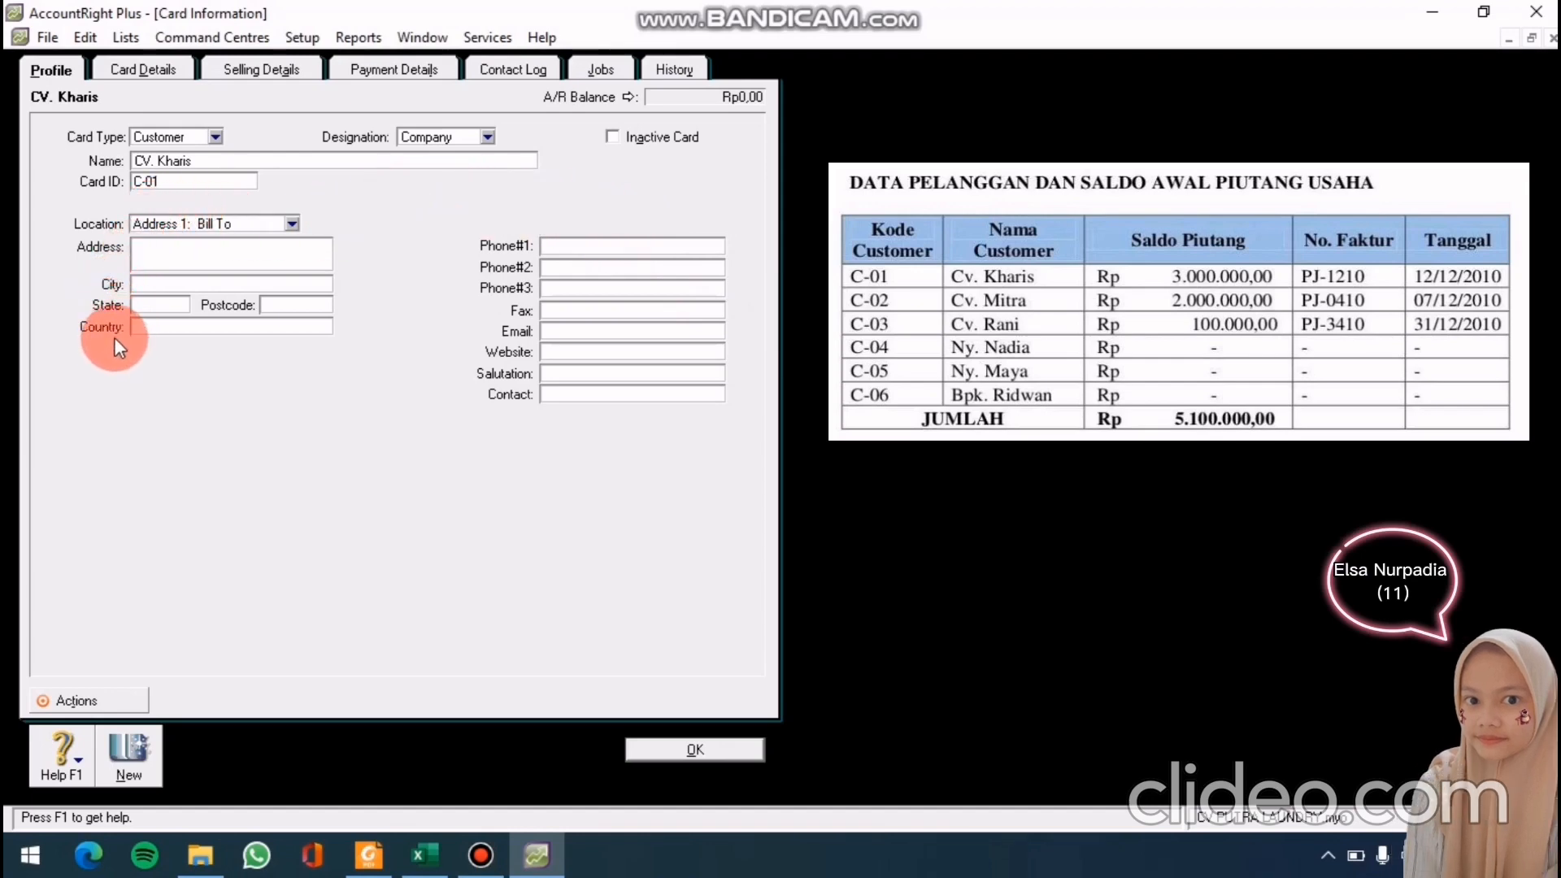
left_click(719, 754)
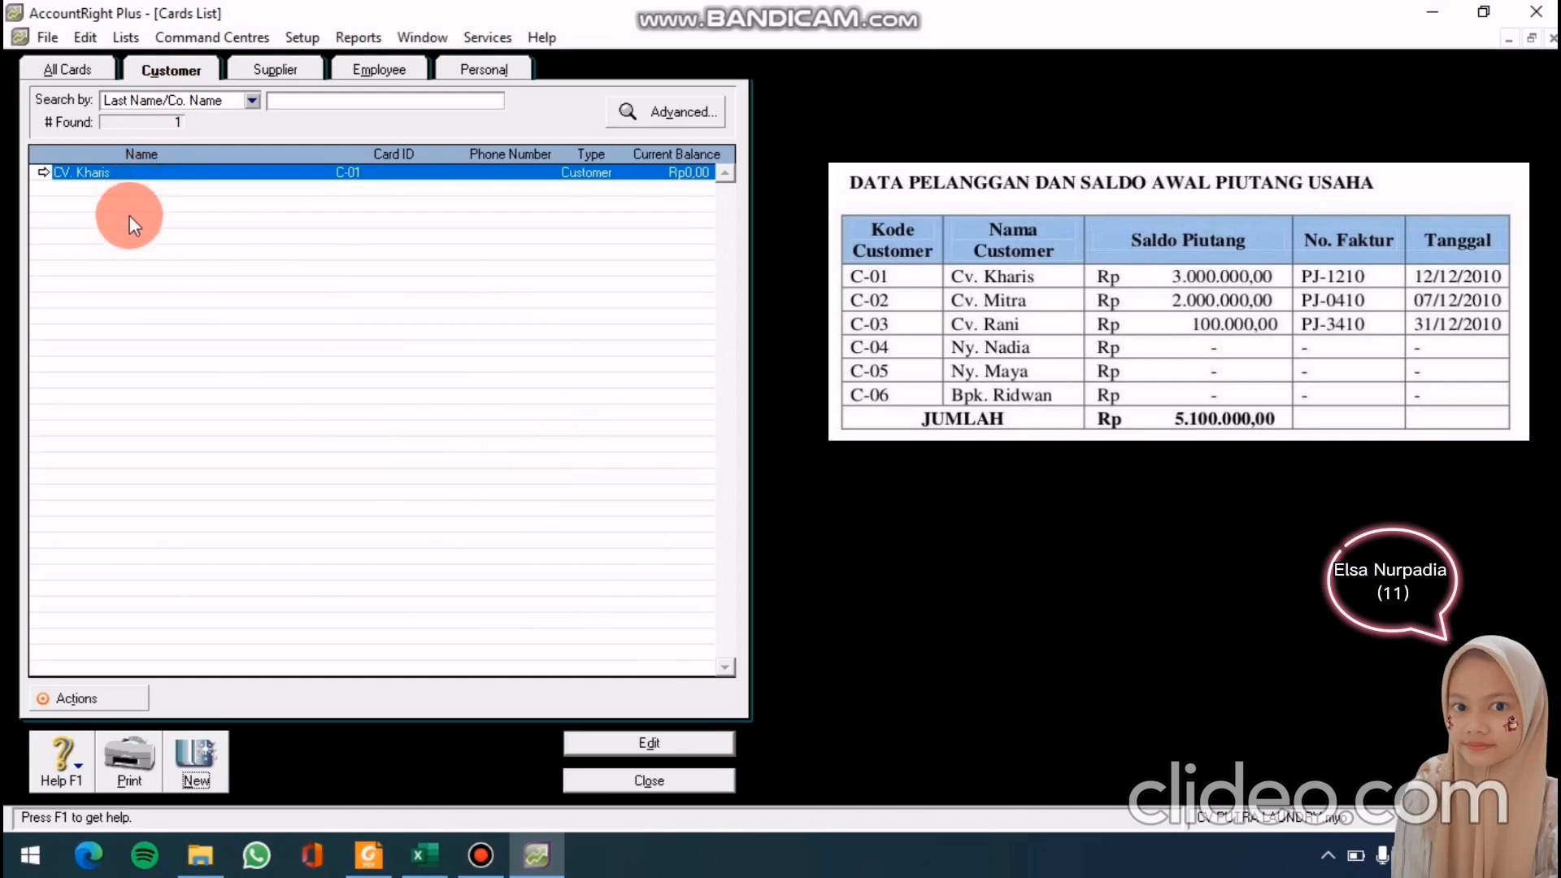
Save the customer card cv. mitra with card ID c-02
left_click(205, 774)
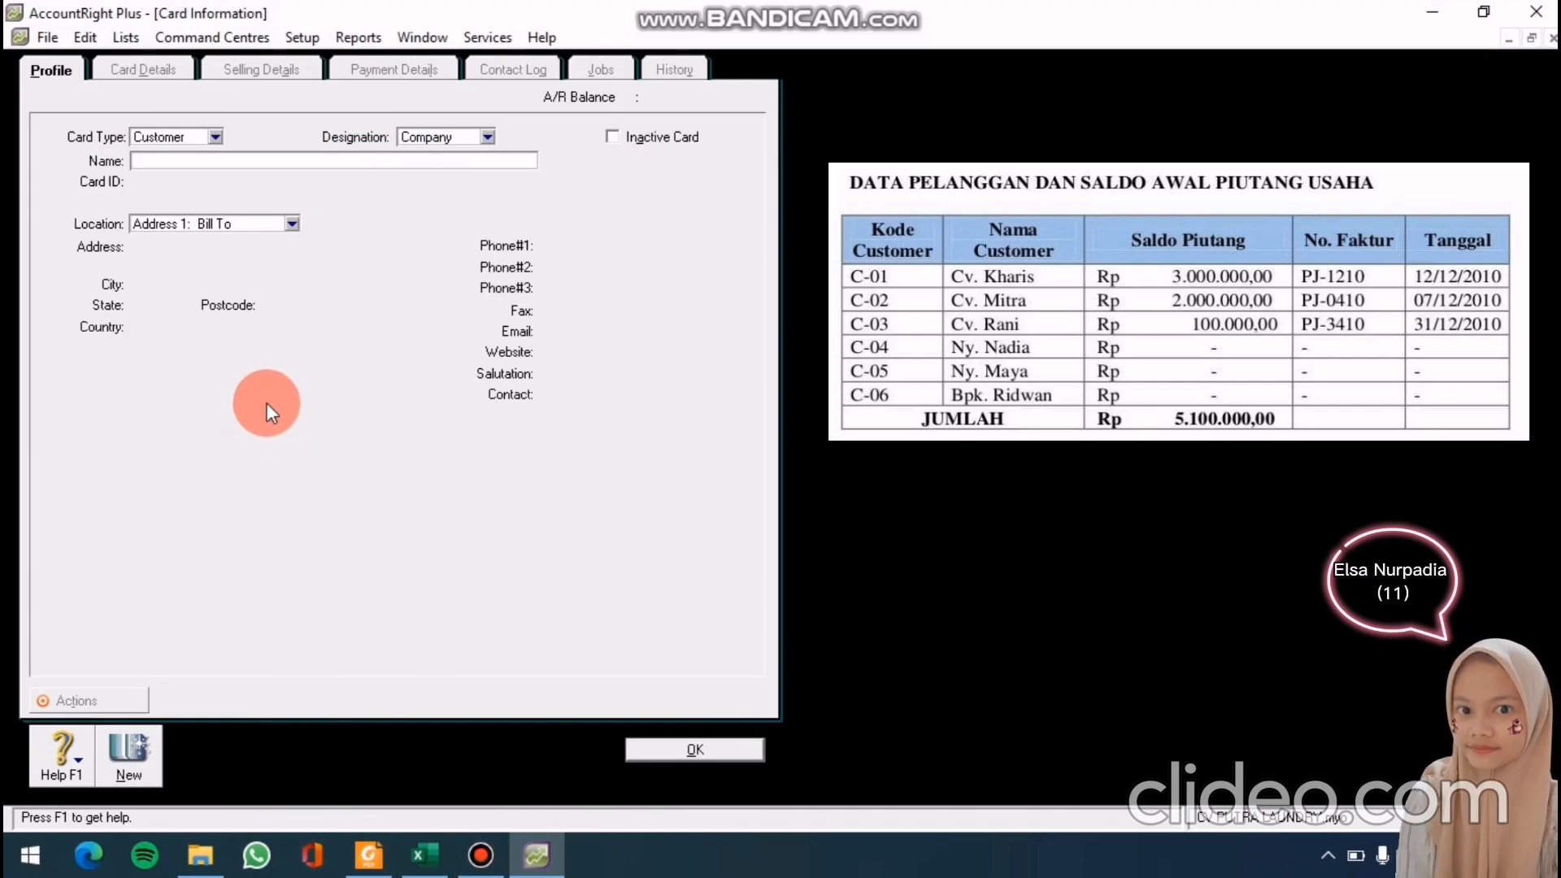
type("v. mi")
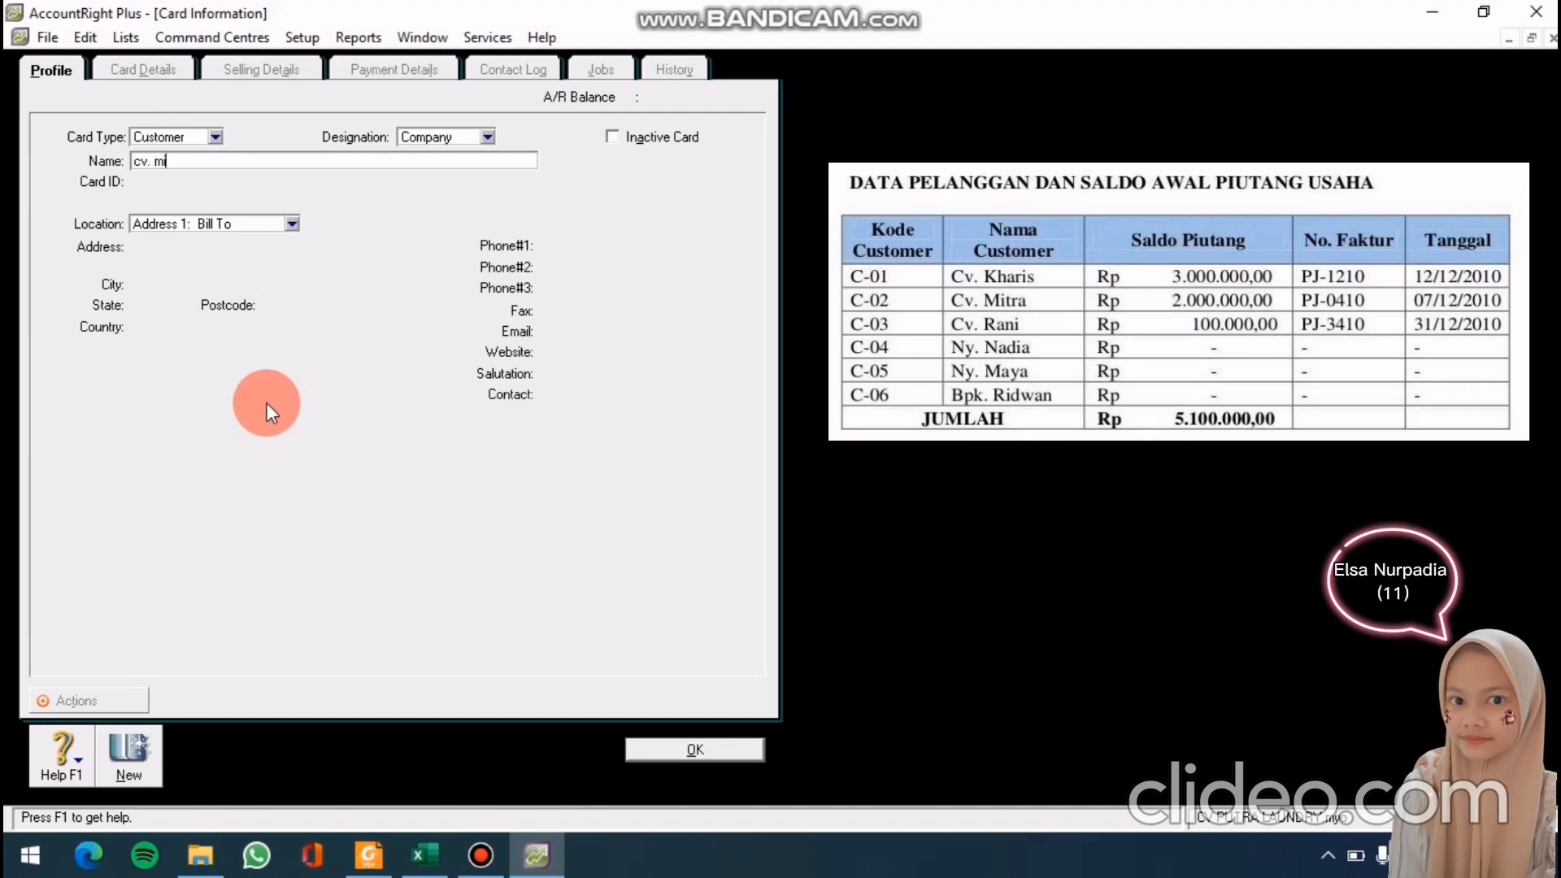
type("tra")
key("Tab")
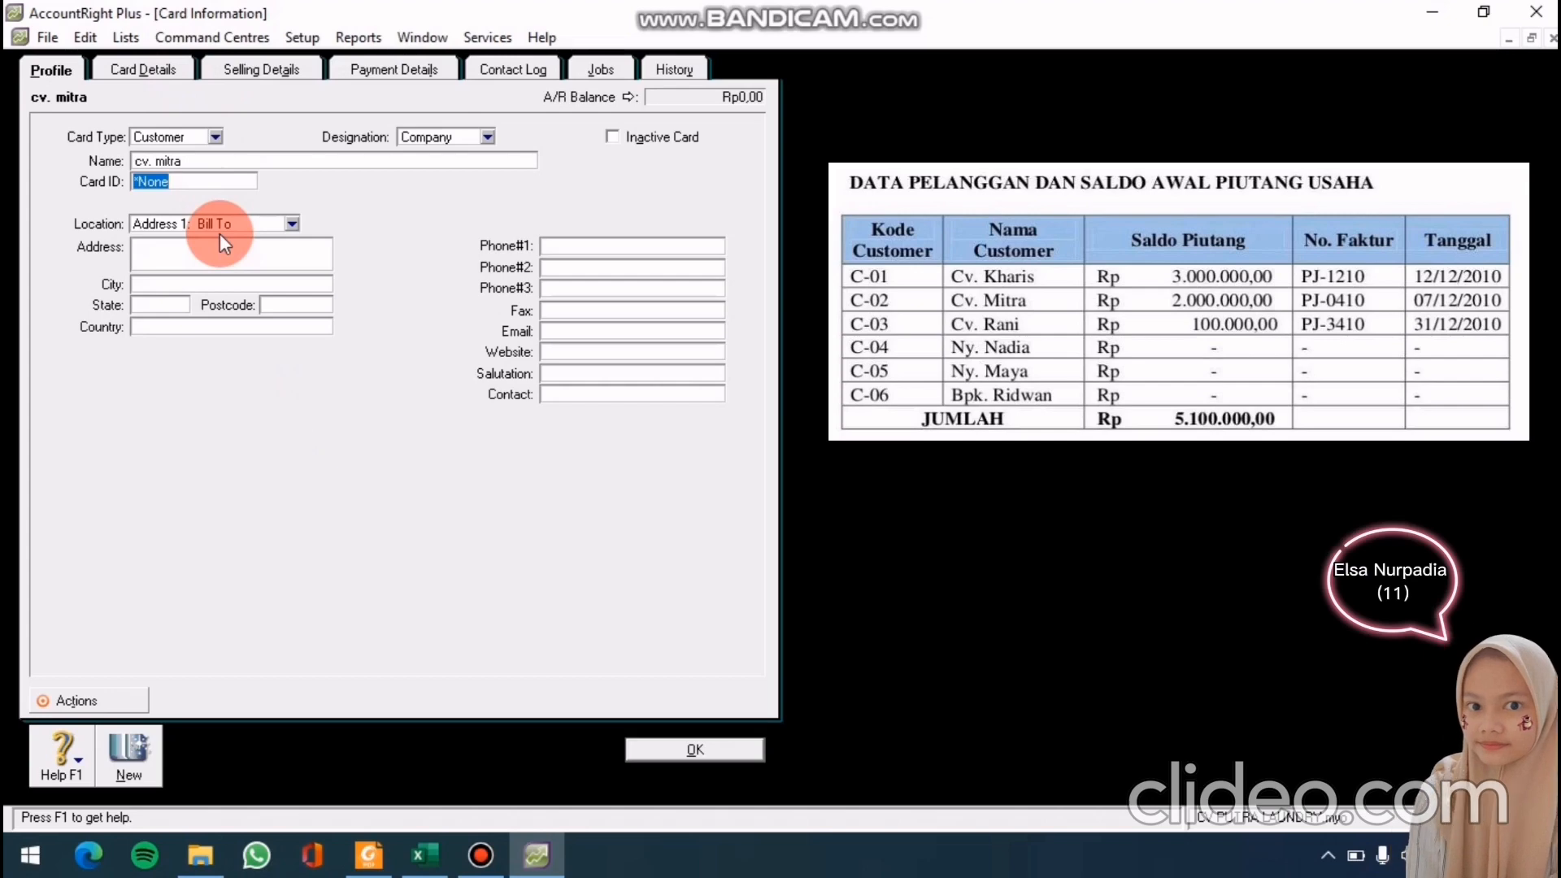
type("c-")
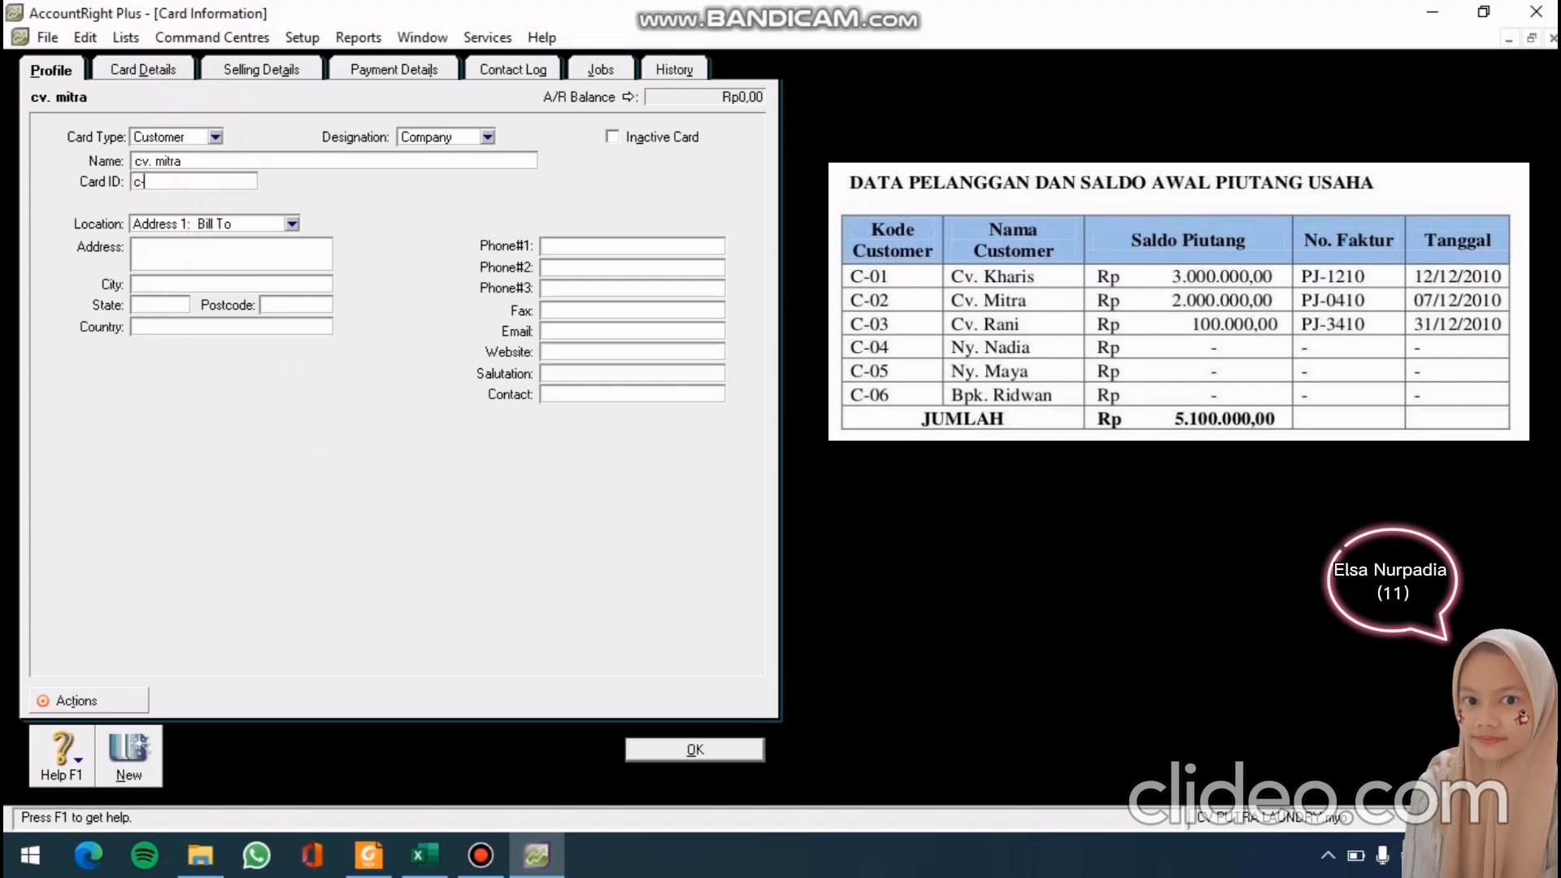
type("02")
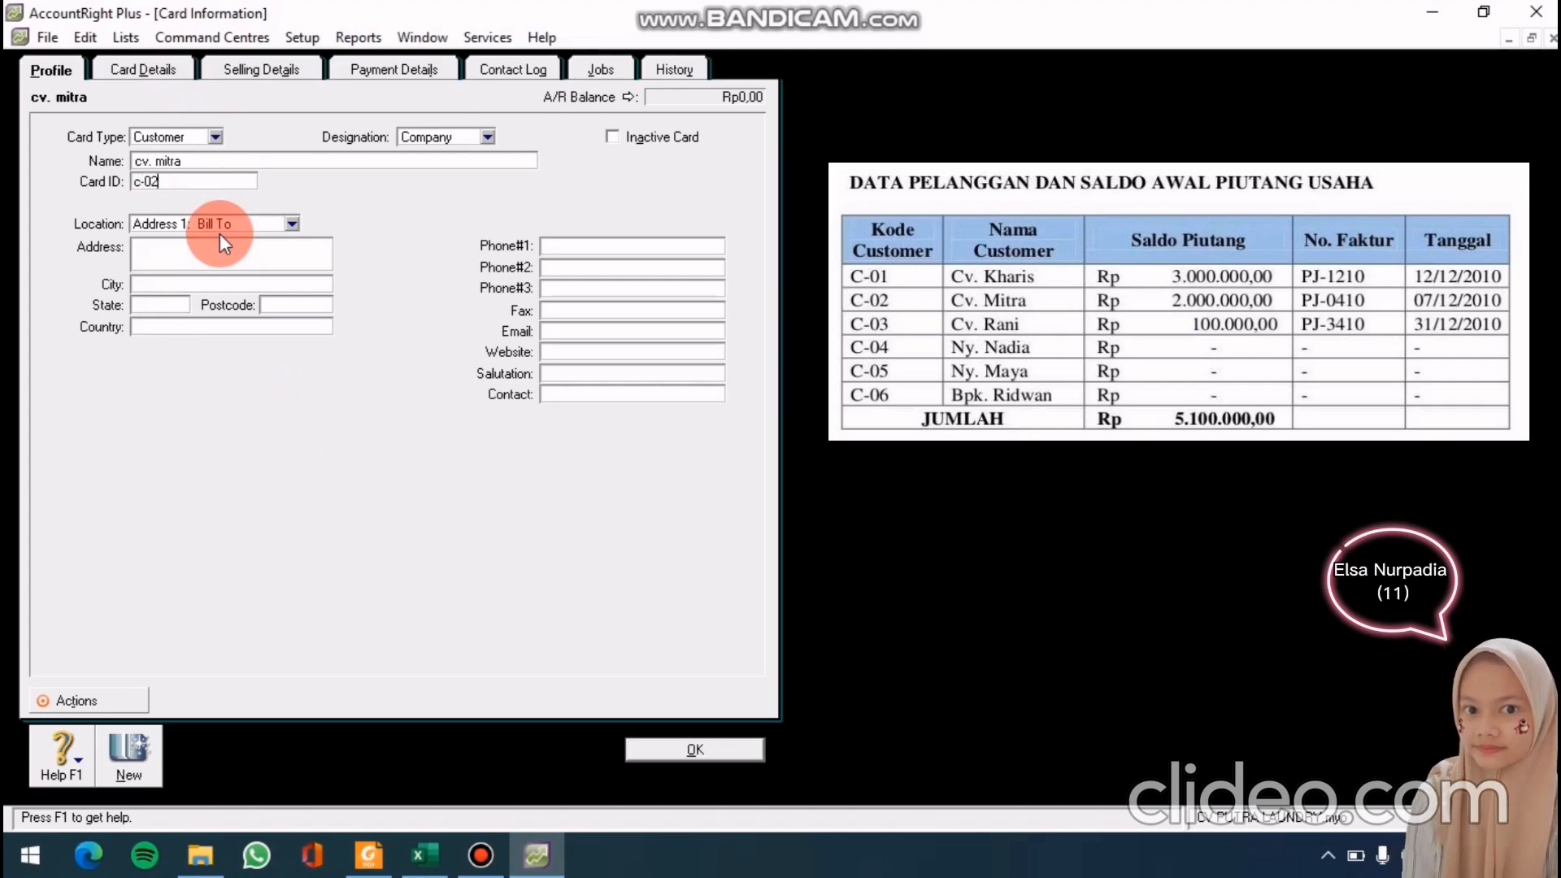
left_click(692, 750)
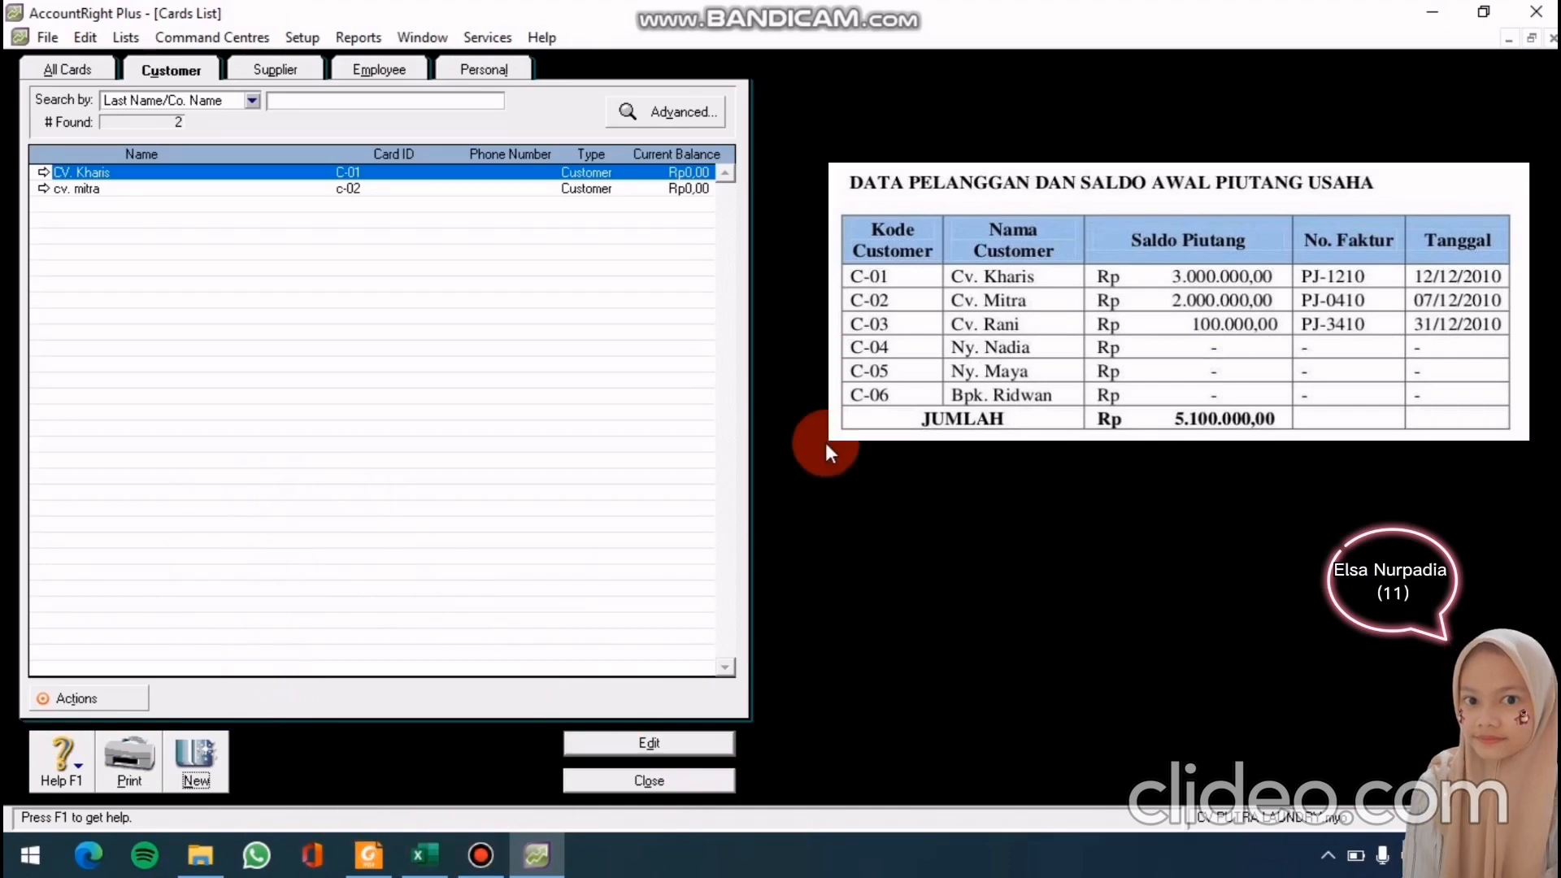
left_click(196, 761)
Add customer cards Cv. Rani (C-03) and Ny.Nadia (C-04)
type("cv")
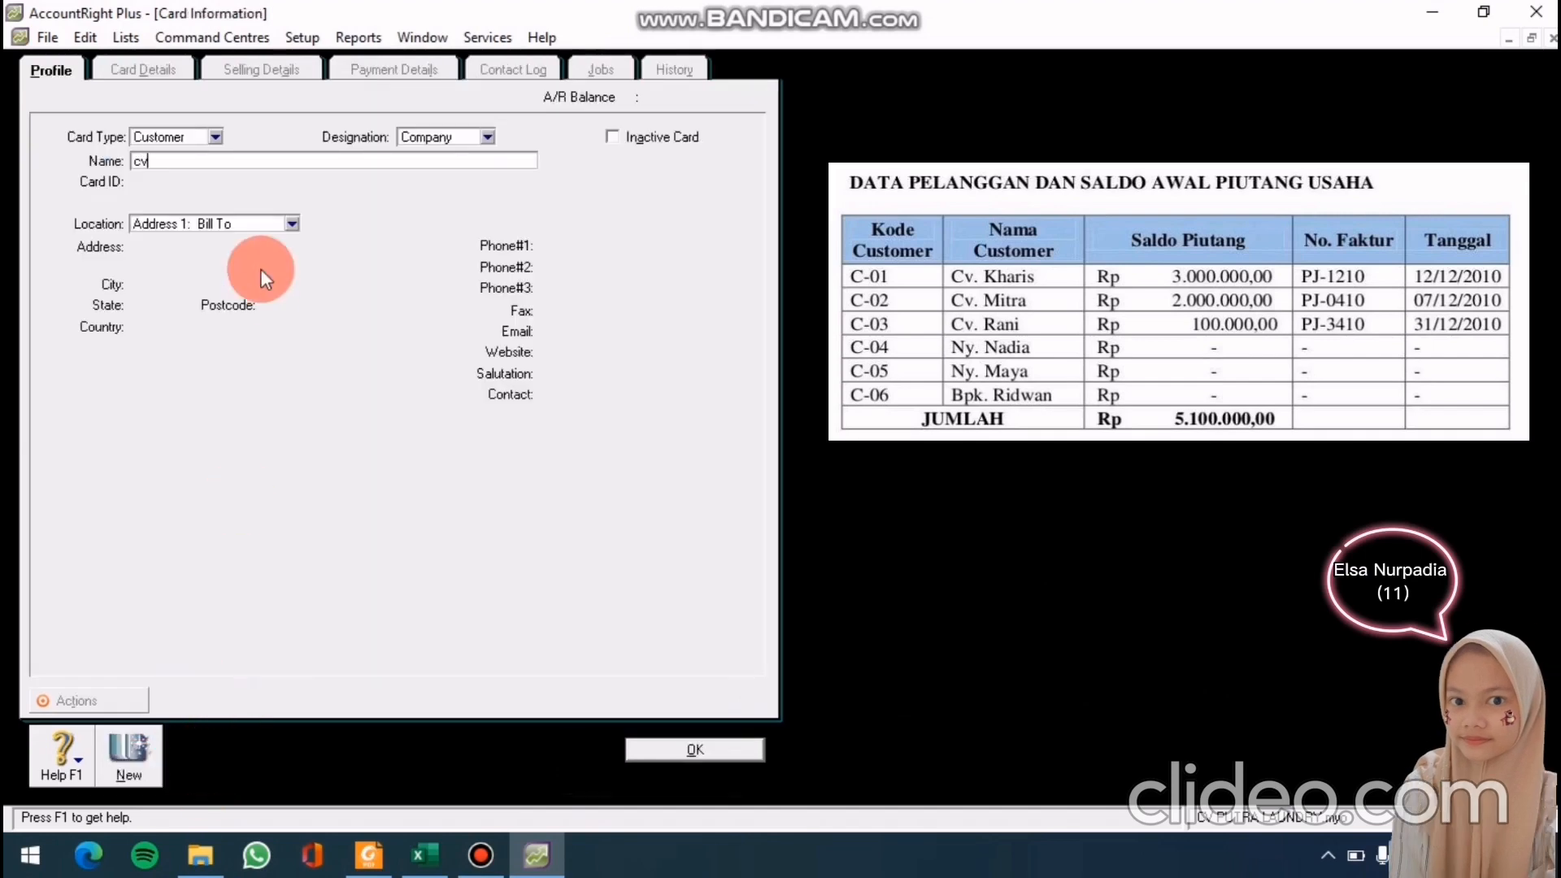
type(".ran")
key("BackSpace")
key("BackSpace")
key("BackSpace")
key("BackSpace")
key("BackSpace")
key("BackSpace")
type("Cv")
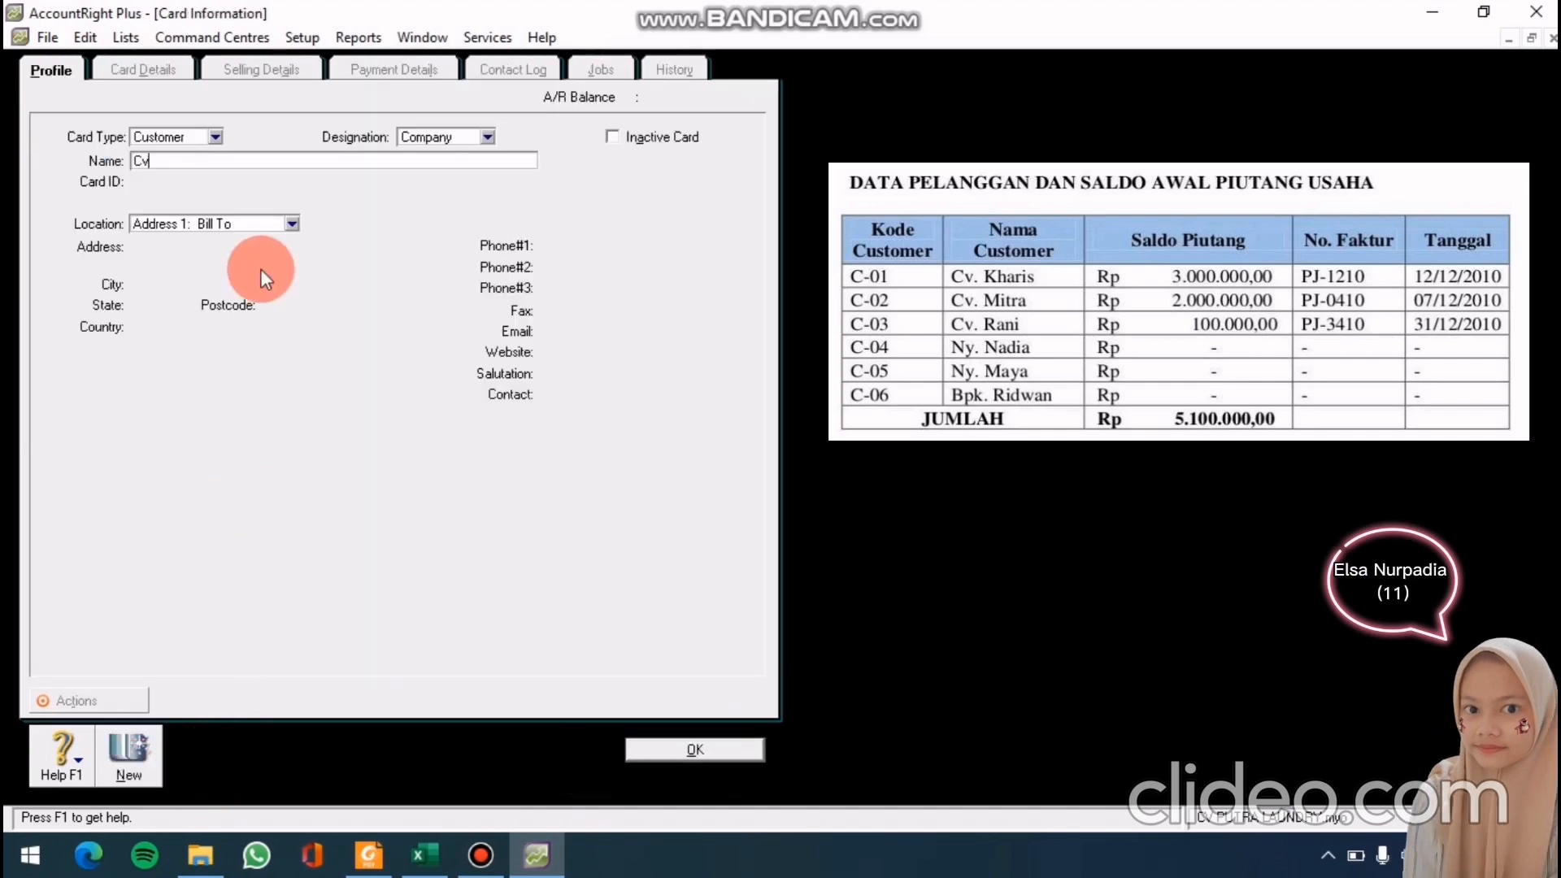
key("BackSpace")
type("v. Rani")
key("Tab")
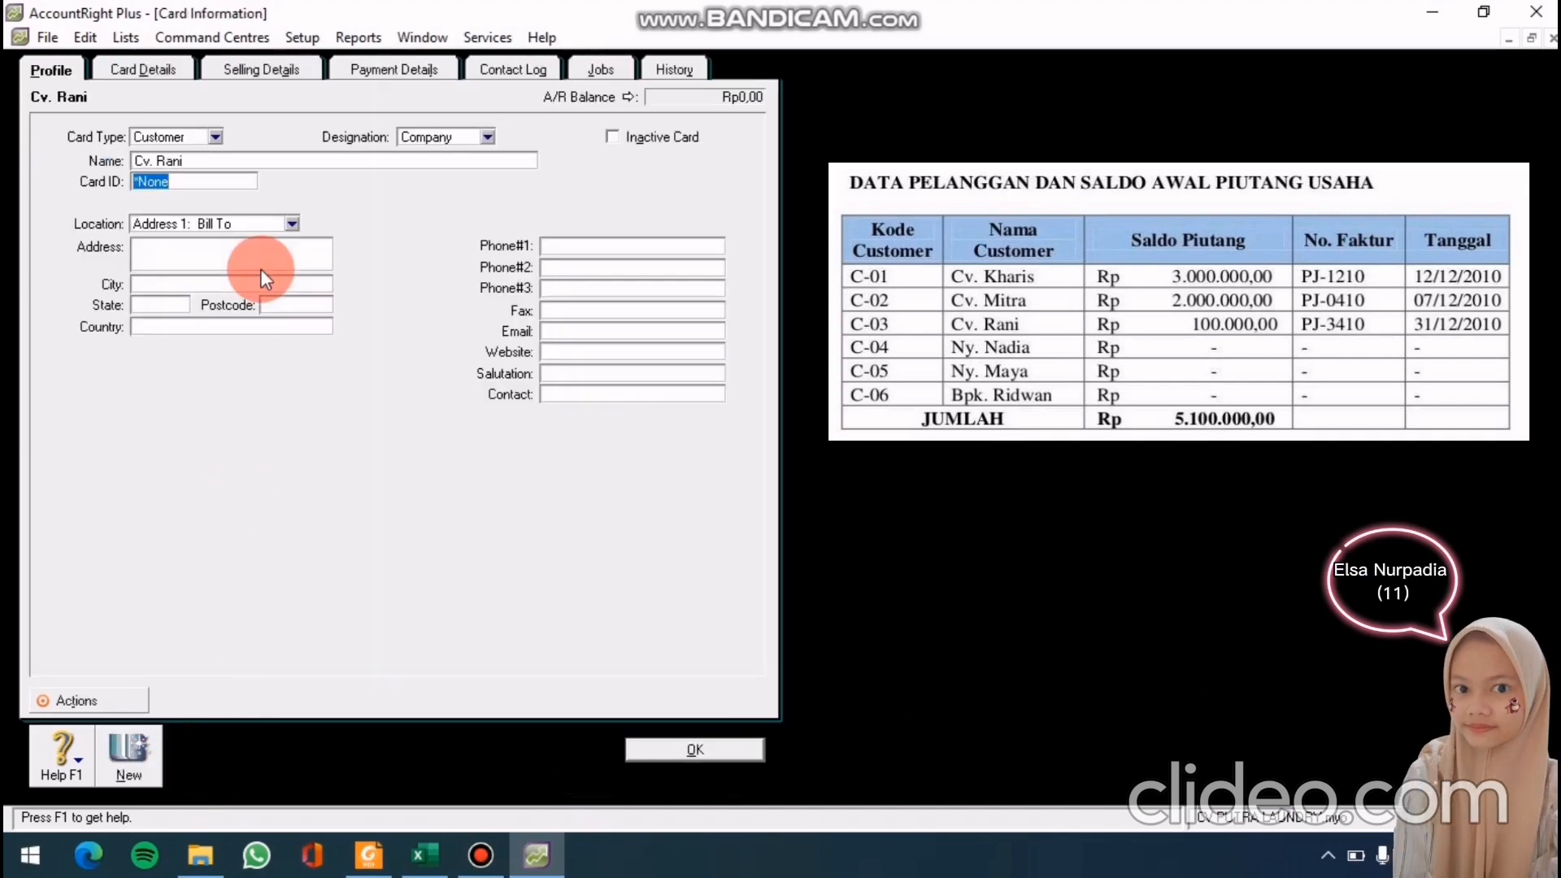
type("C-03")
left_click(671, 747)
left_click(160, 759)
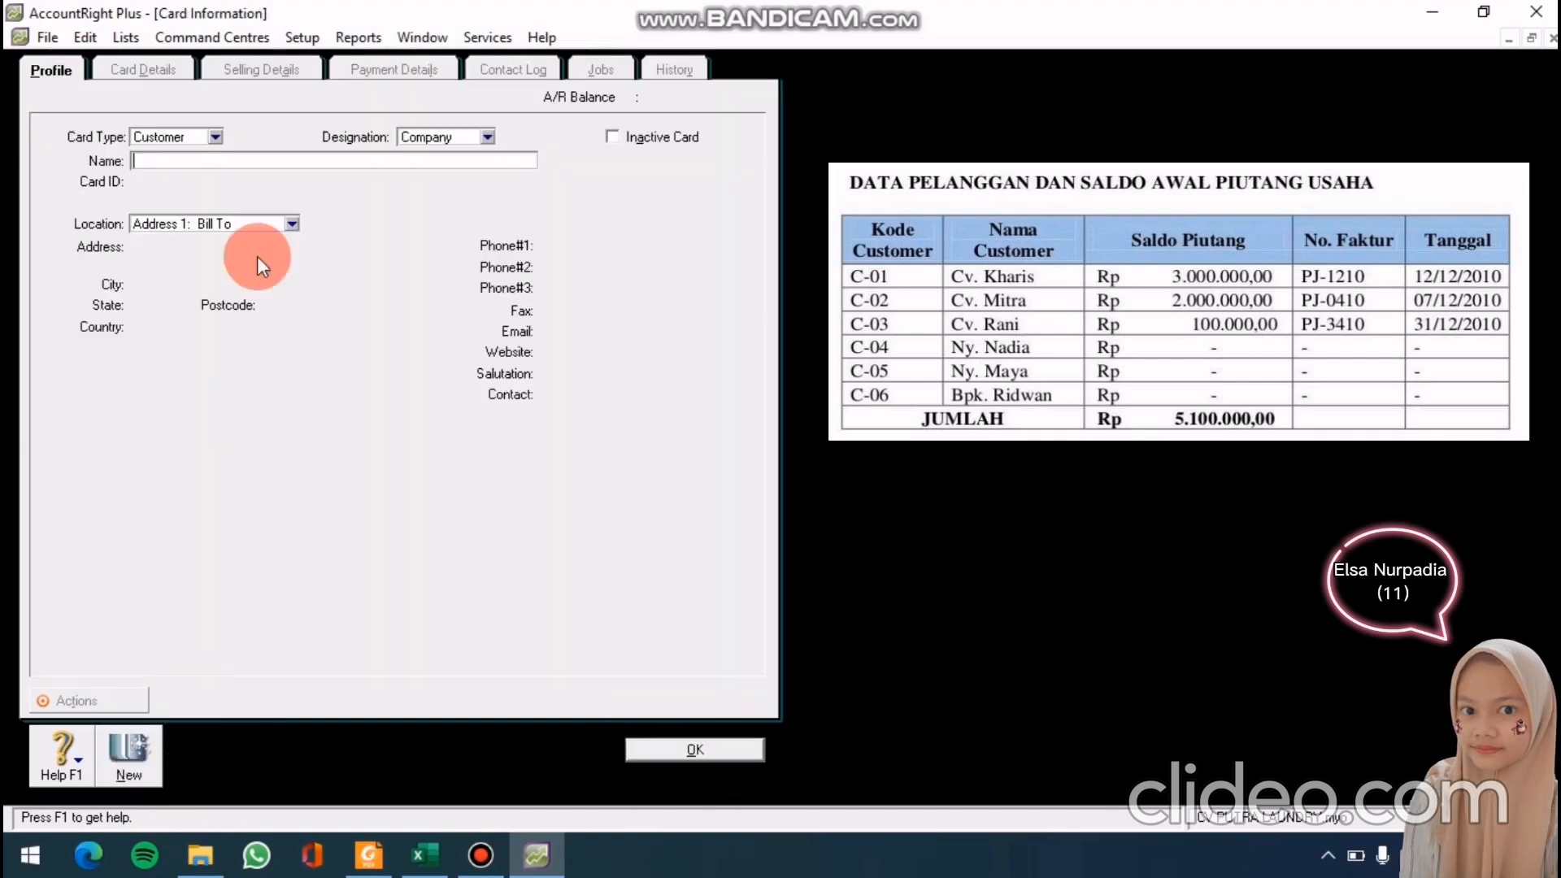
type("Ny.")
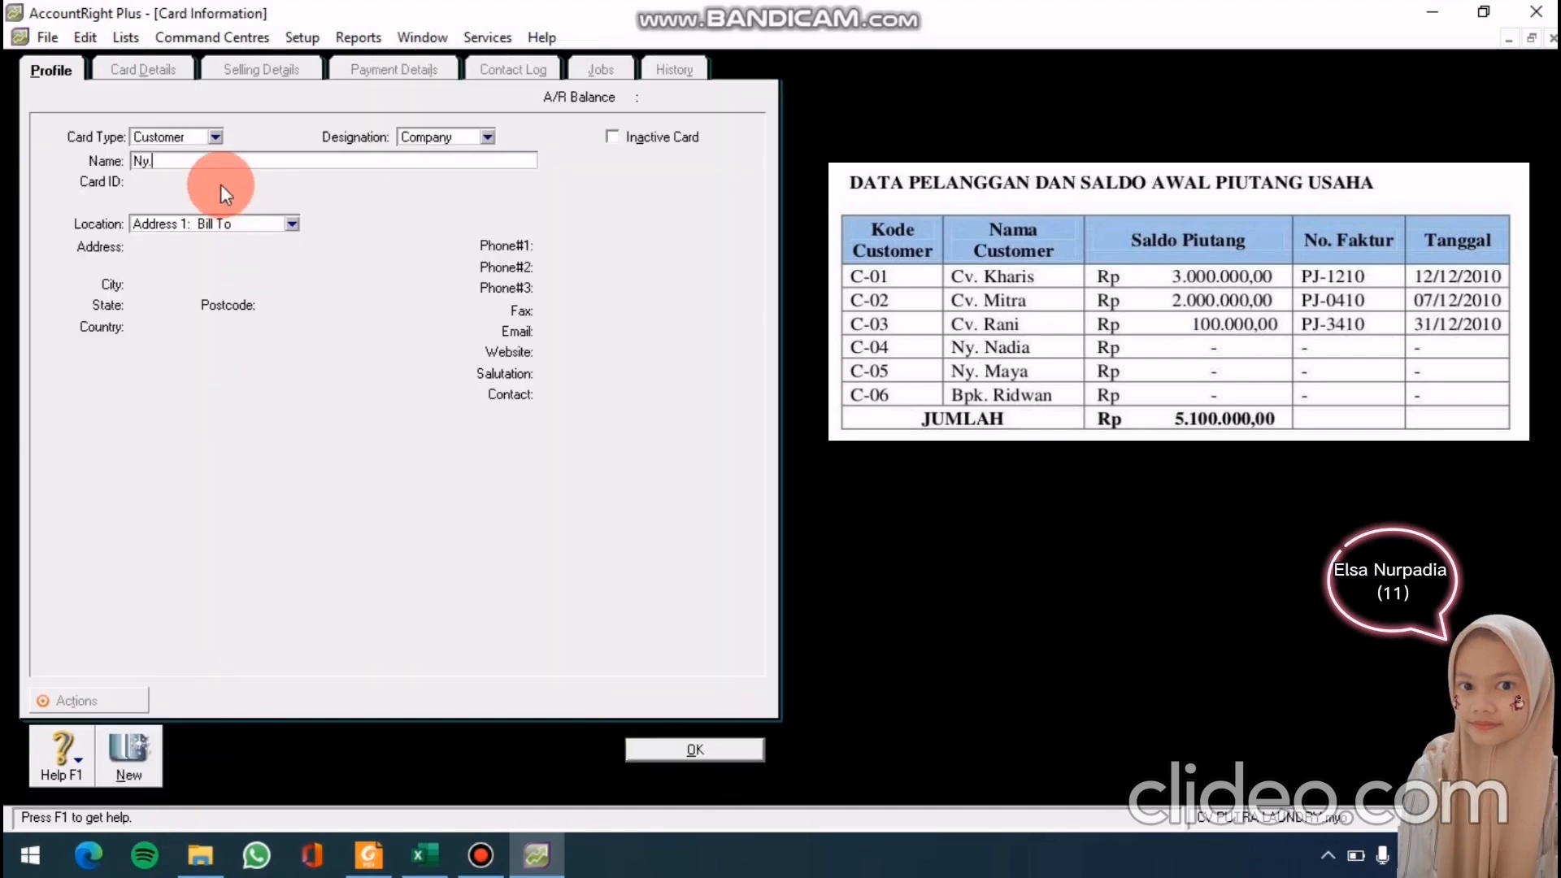
type("Nadia")
key("Tab")
type("C-04")
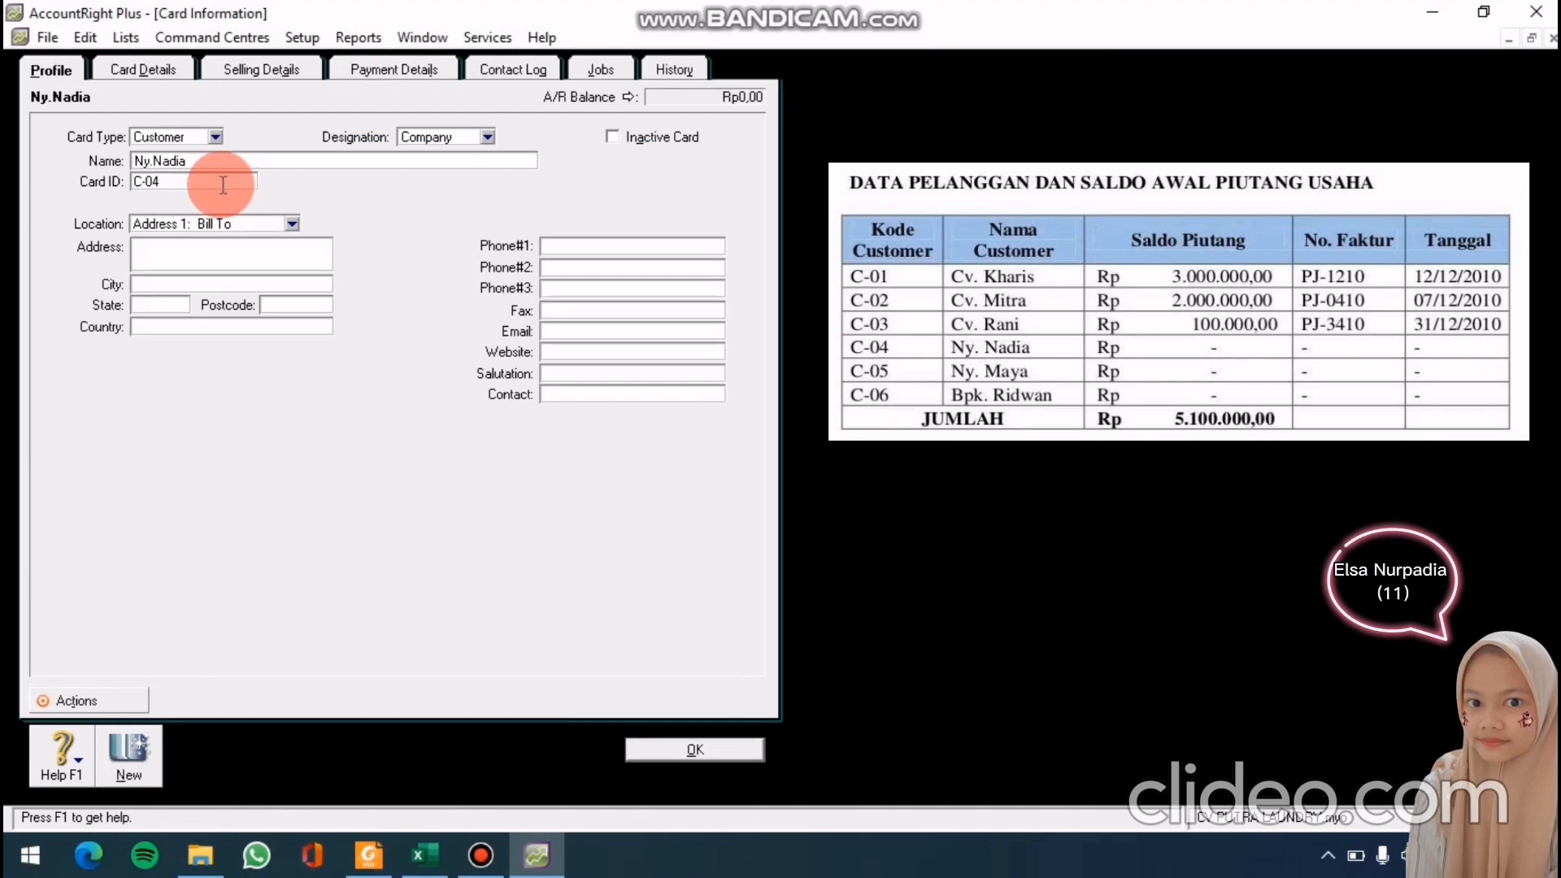
key("Tab")
left_click(697, 747)
Add customer cards Ny.Maya (C-05) and Bpk. Ridwan (C-06)
left_click(197, 764)
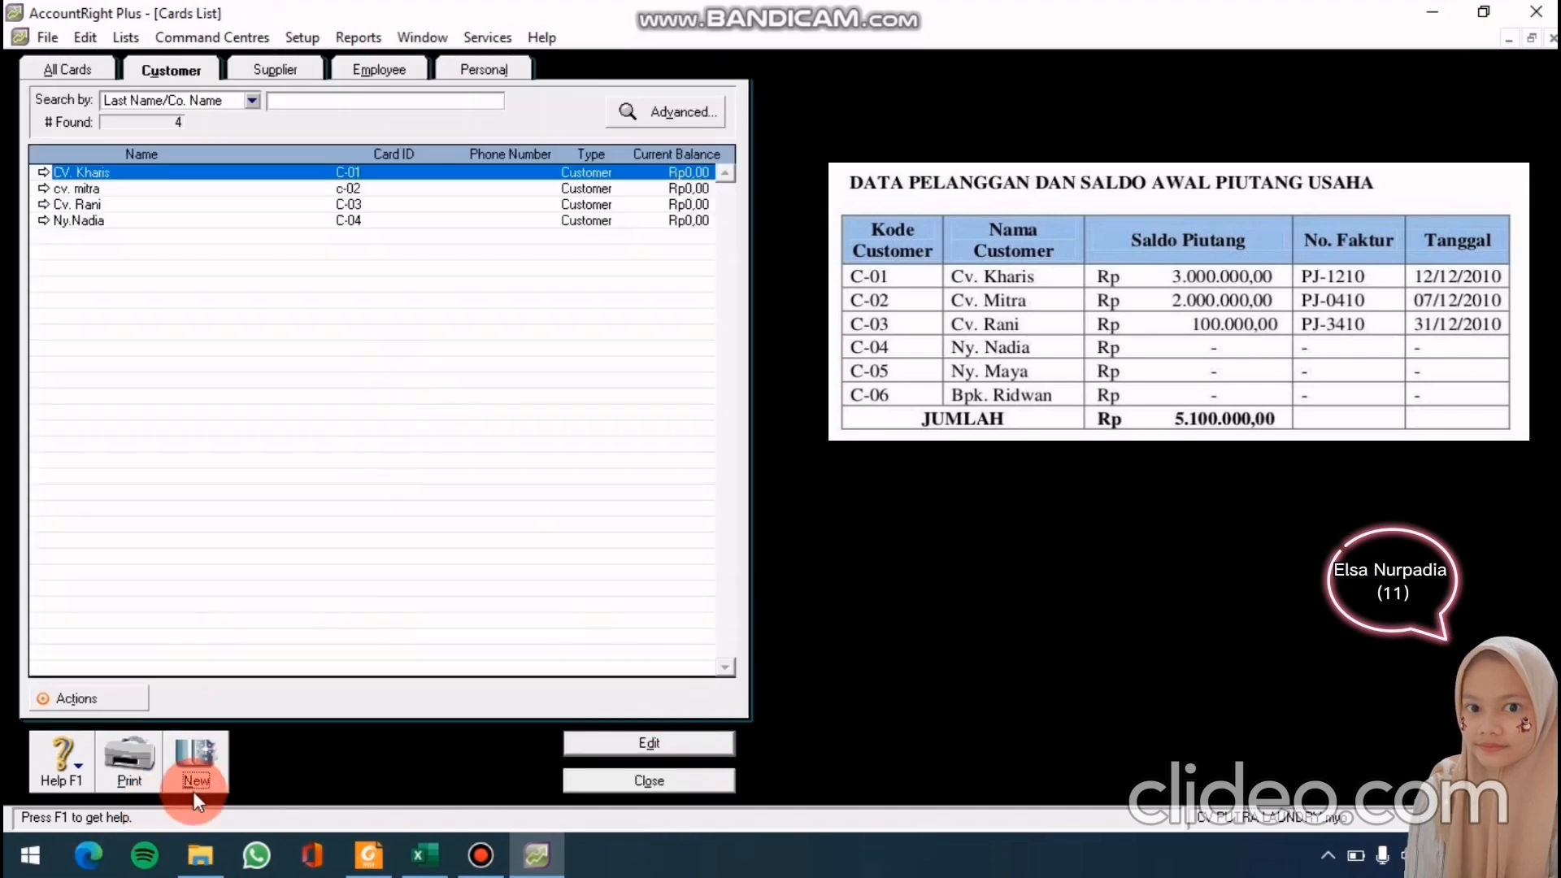
type("Ny.Maya")
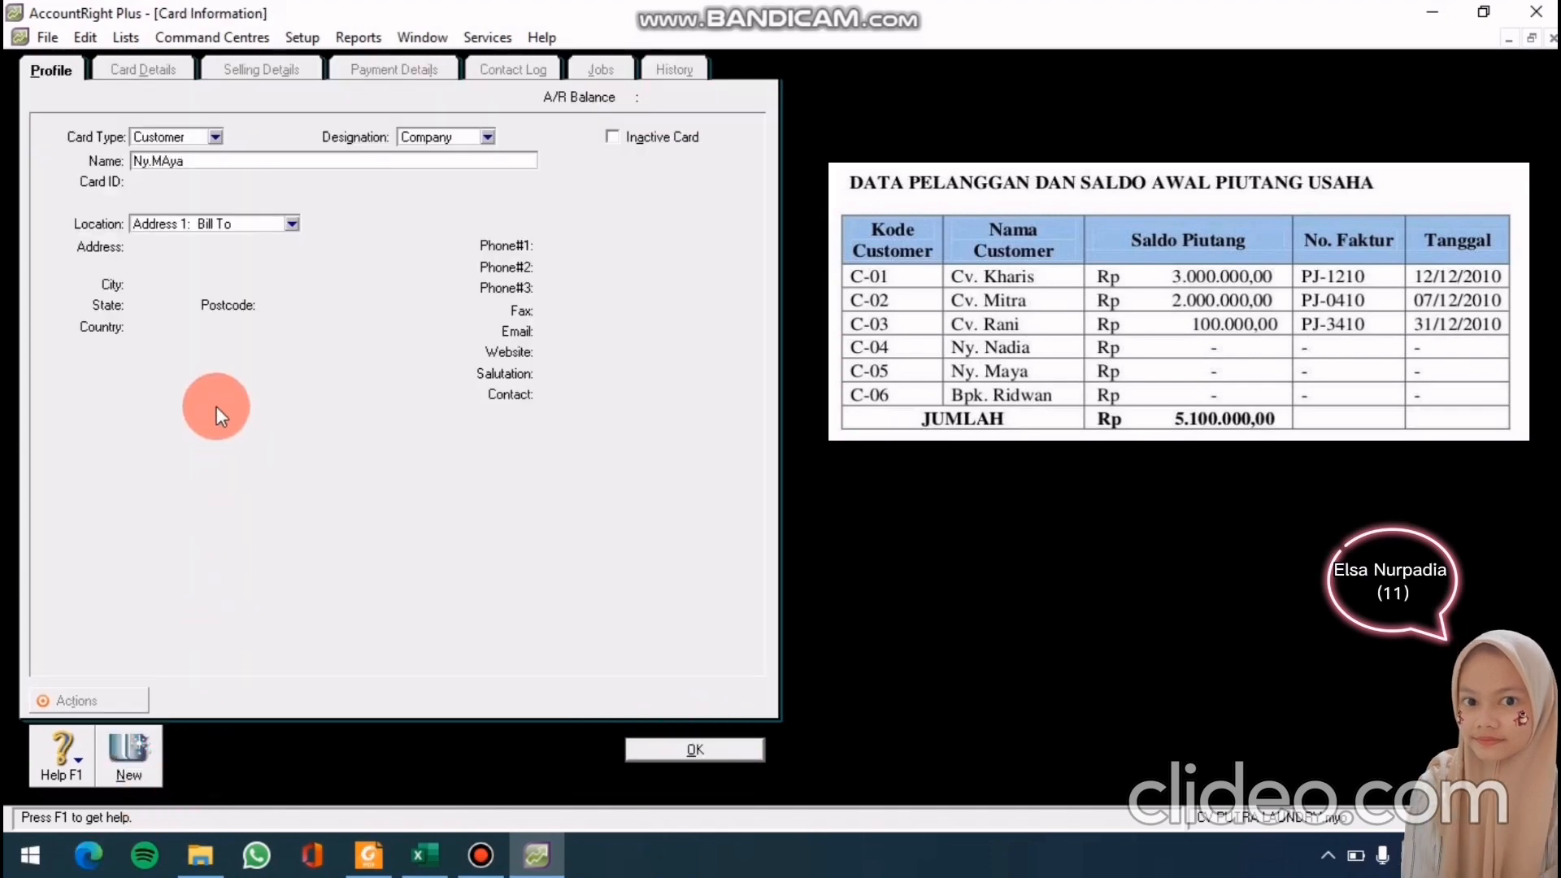
key("BackSpace")
key("BackSpace")
type("ya")
key("Tab")
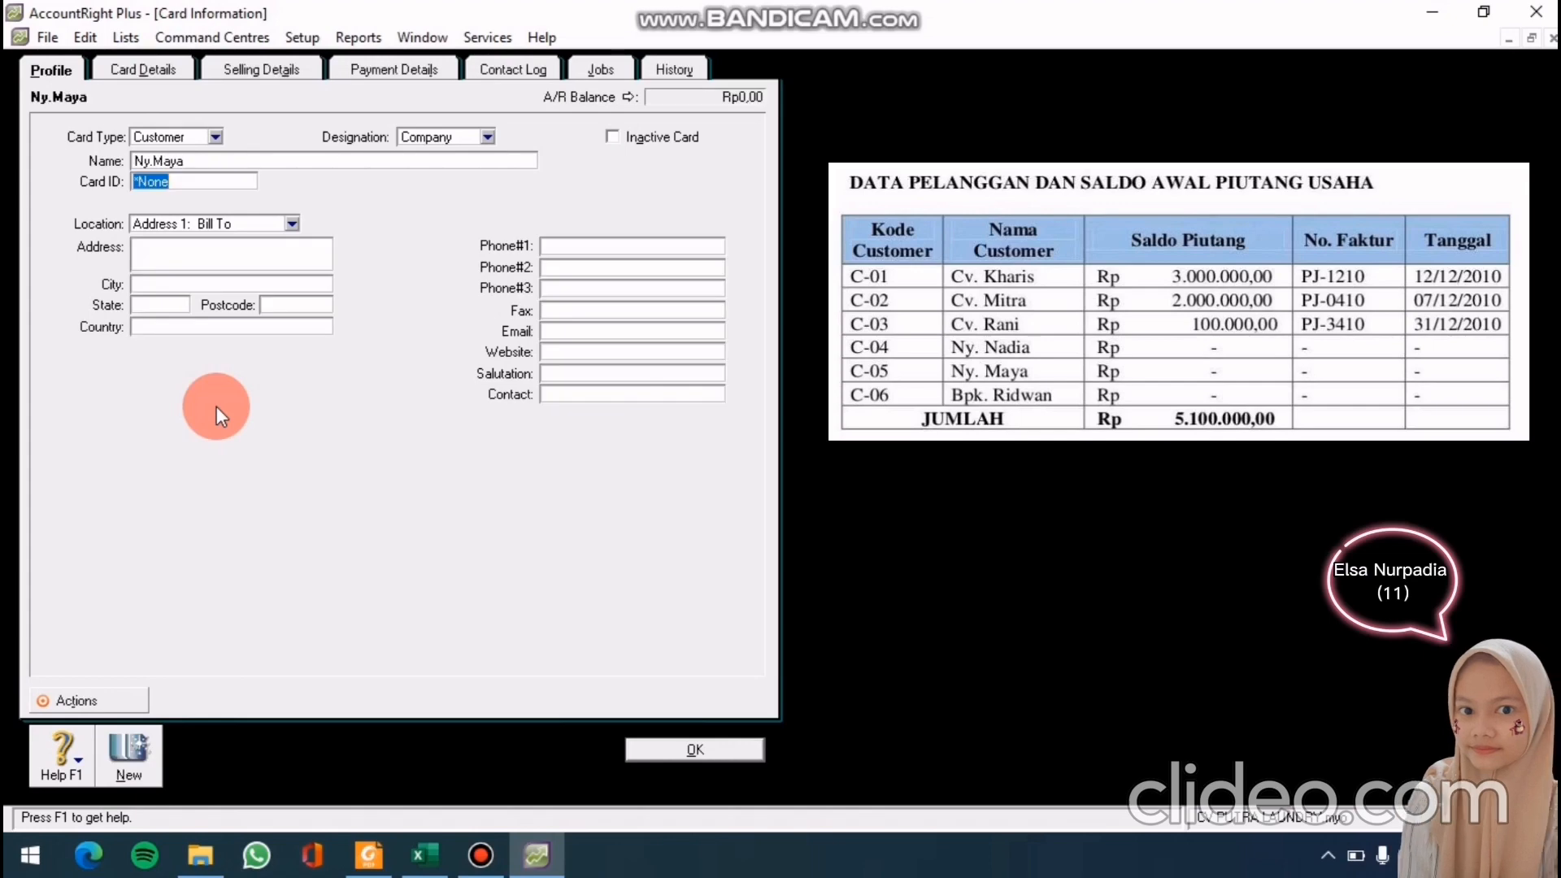
type("C-05")
left_click(670, 750)
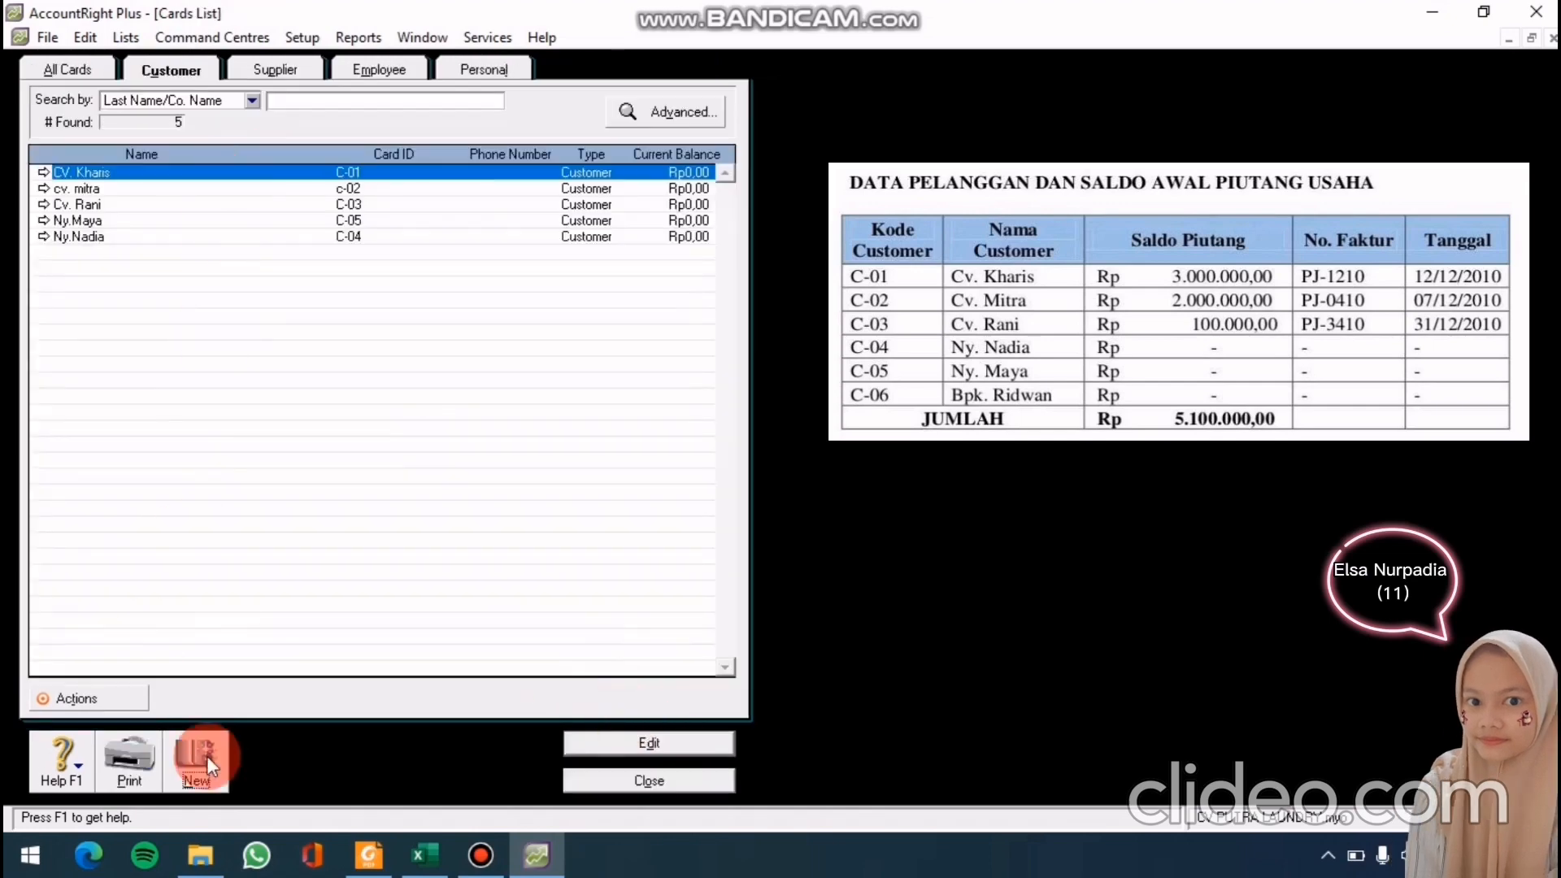
left_click(207, 755)
type("Bpk")
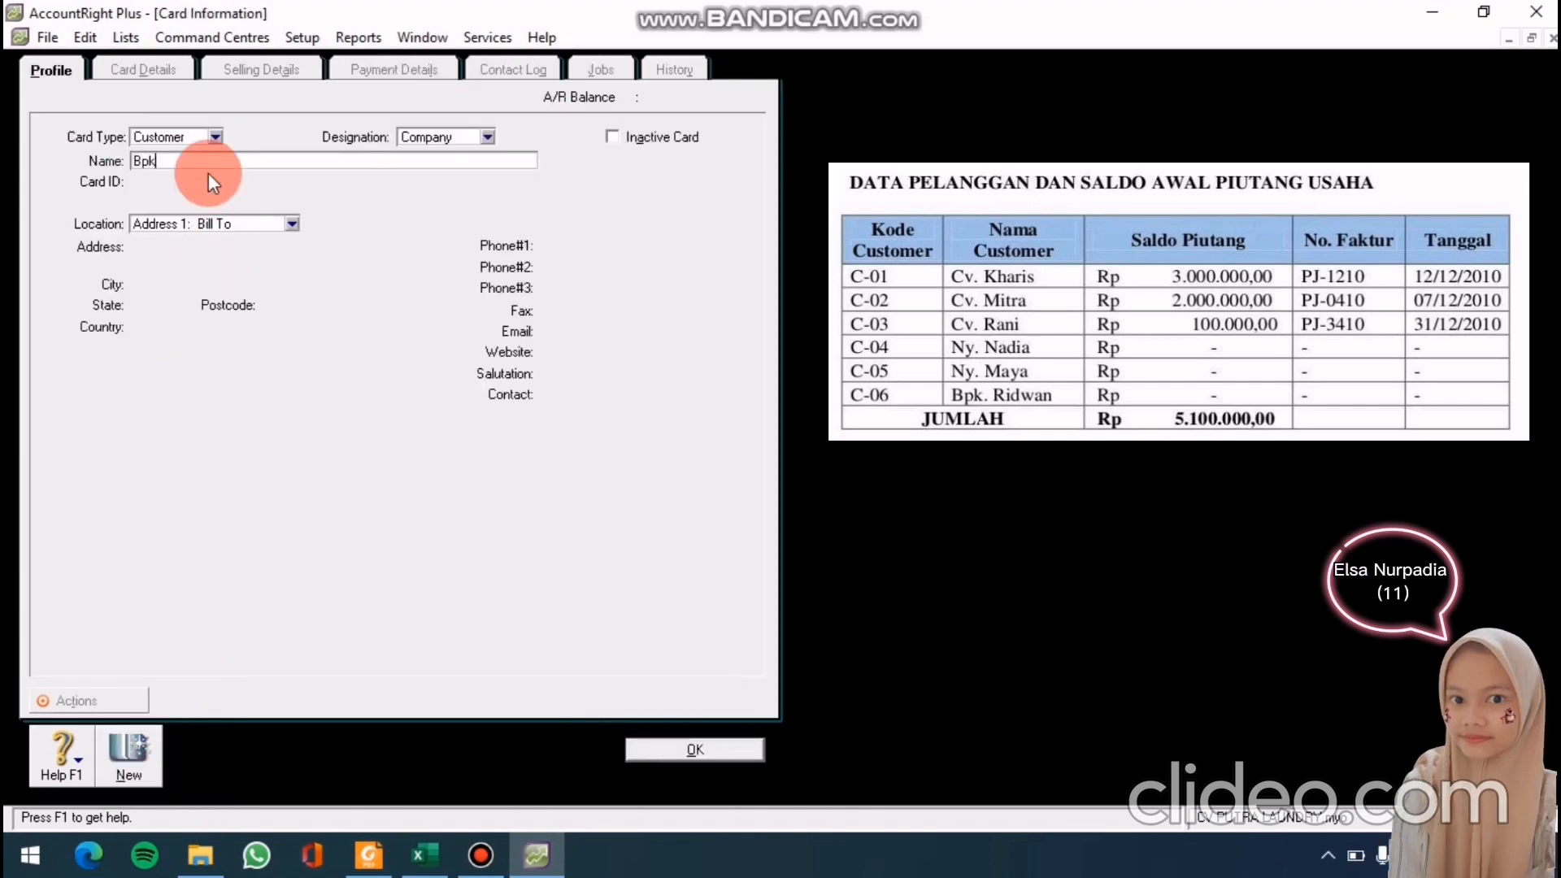
type(". Ridwan")
key("Tab")
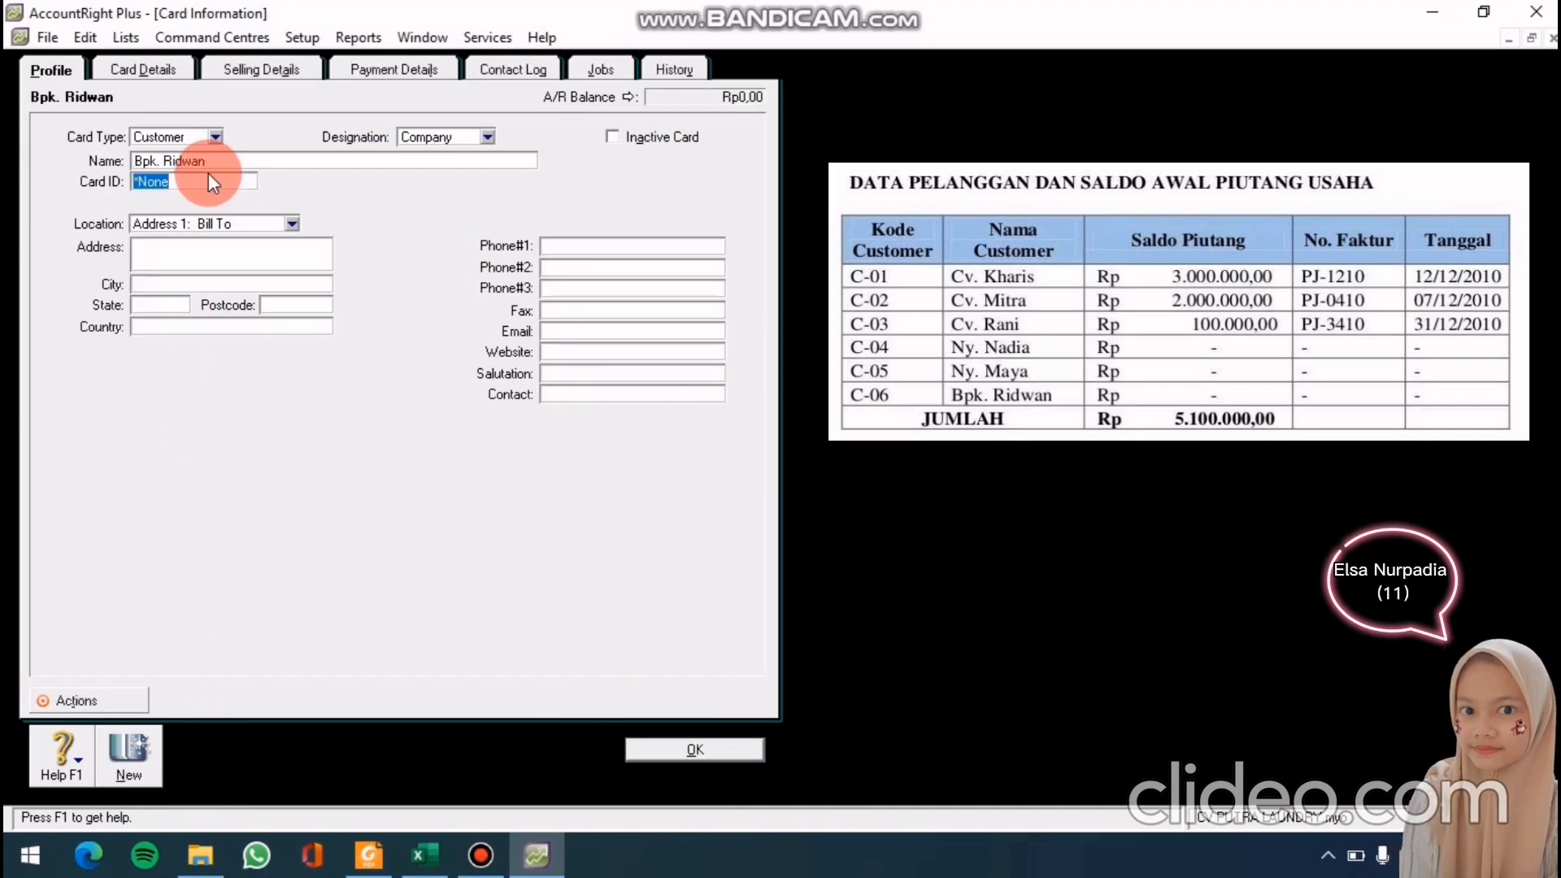
type("C-06")
left_click(670, 748)
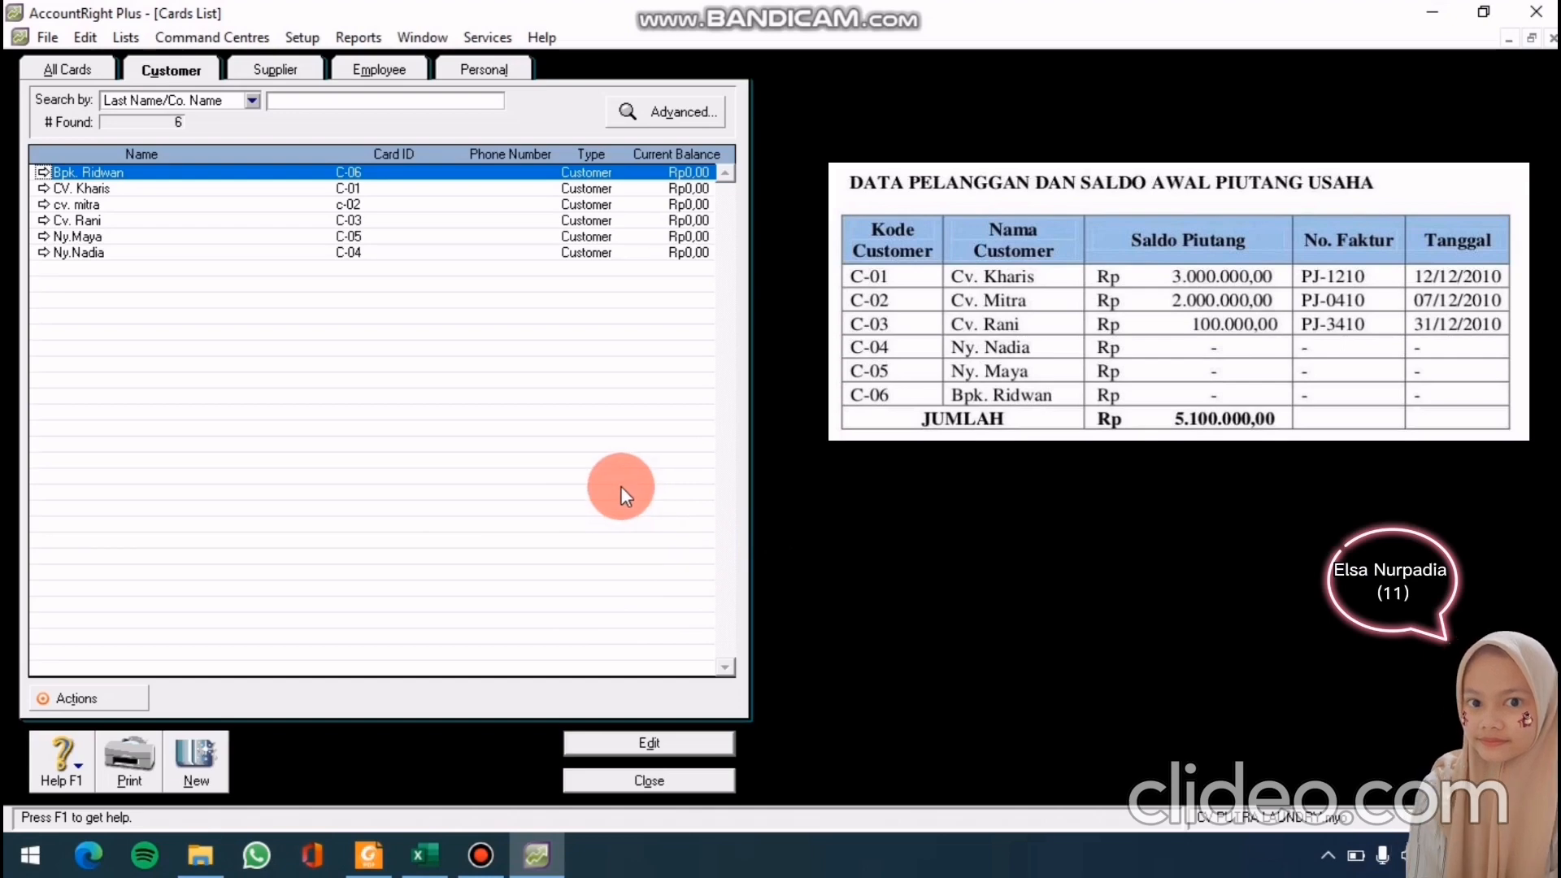
Reopen the Cards List and start a blank new supplier card
left_click(648, 779)
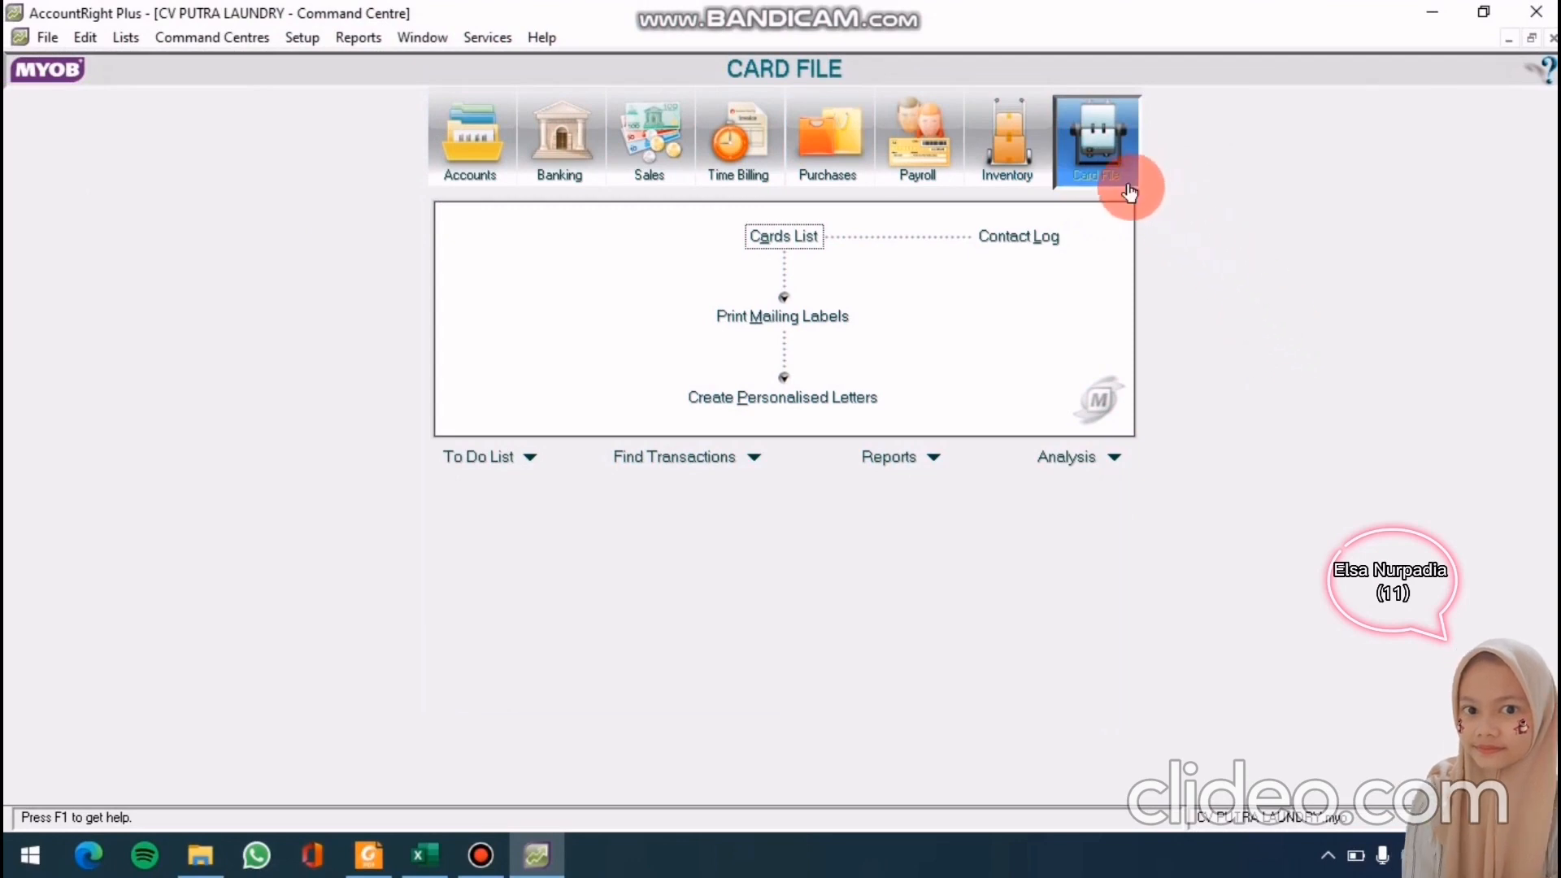
left_click(801, 241)
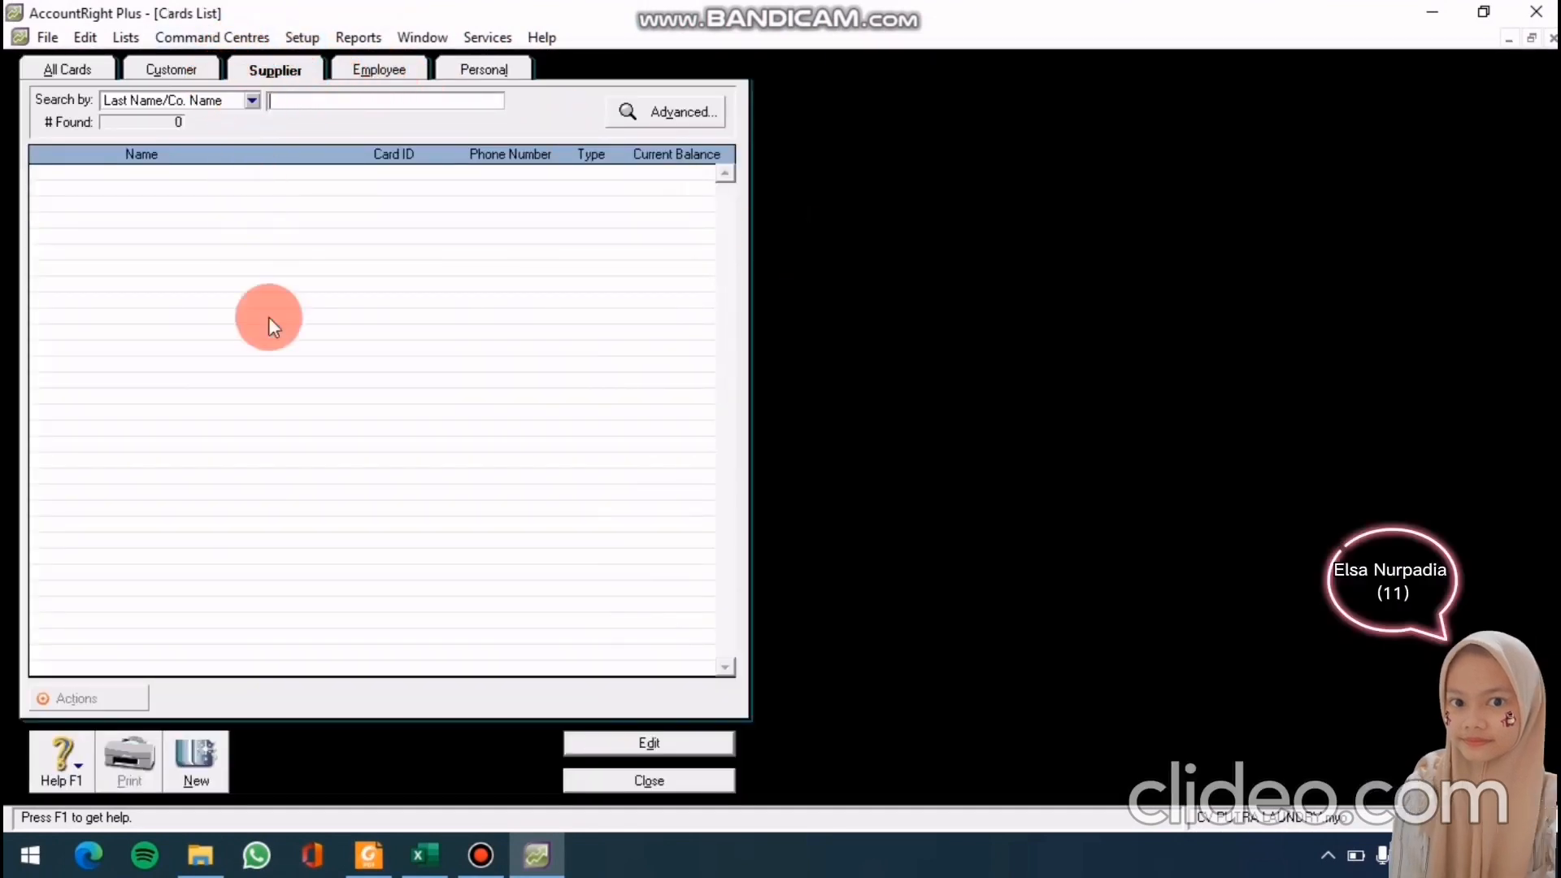
left_click(203, 774)
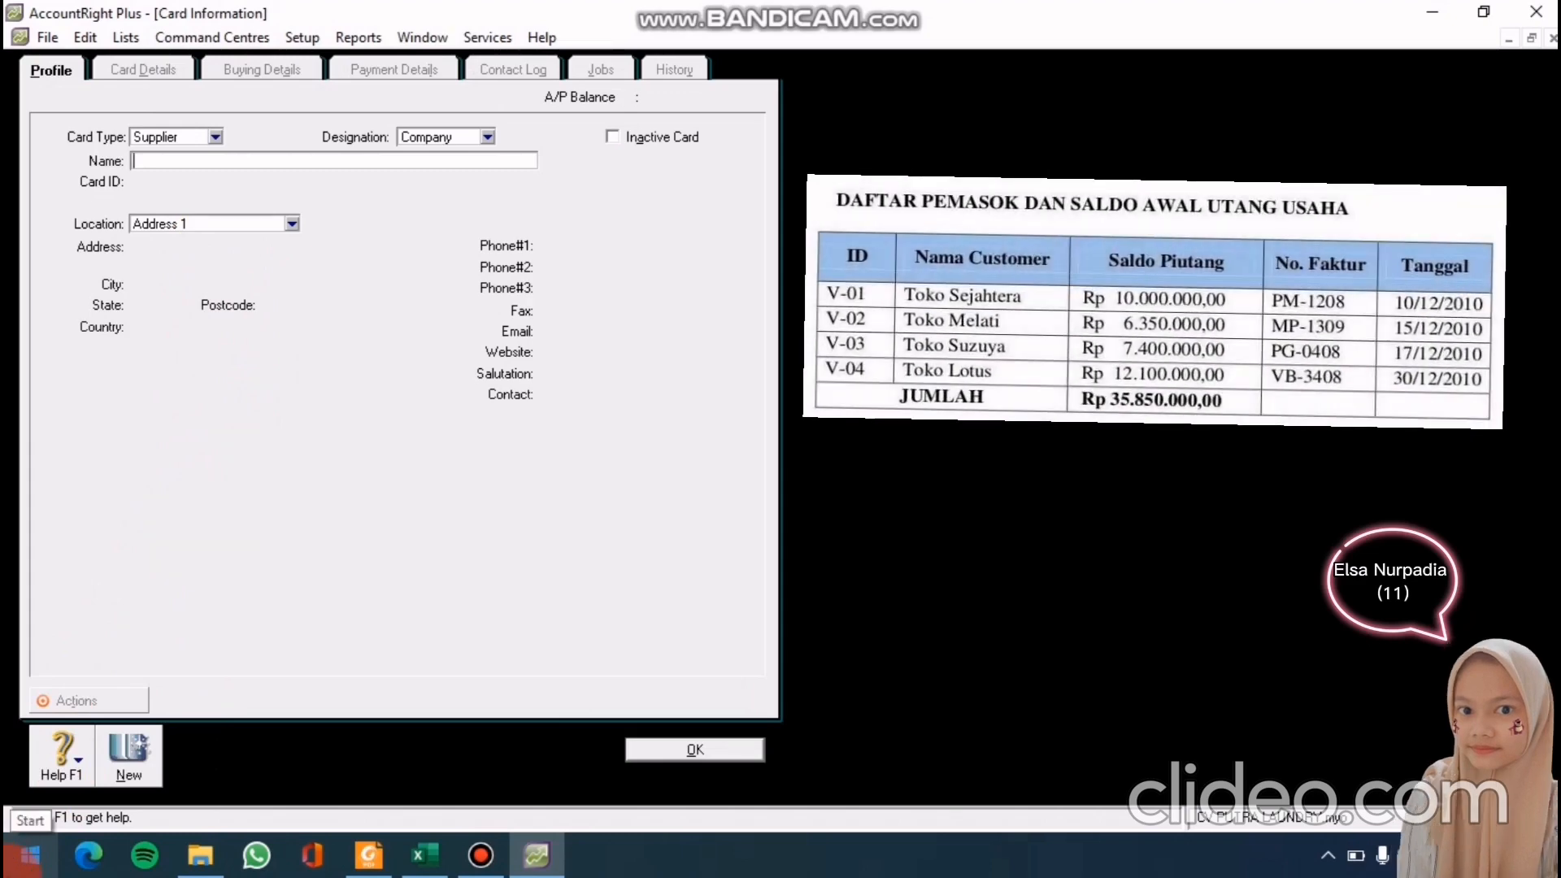
Add supplier cards TOKO SEJAHTERA (V-01) and TOKO MELATI (V-02)
type("TOKO")
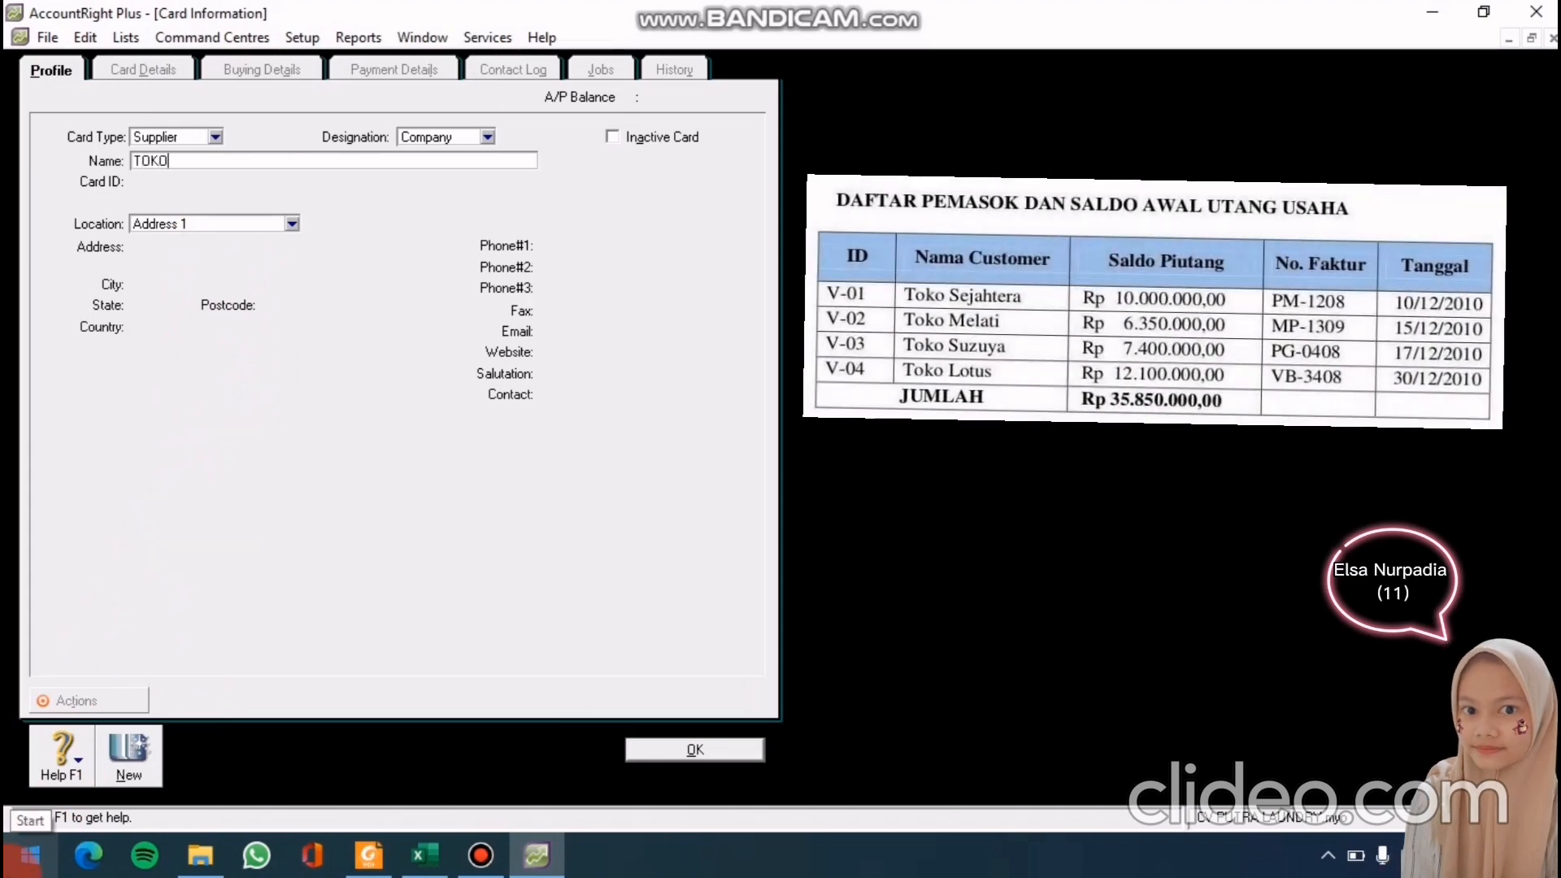
type(" SE")
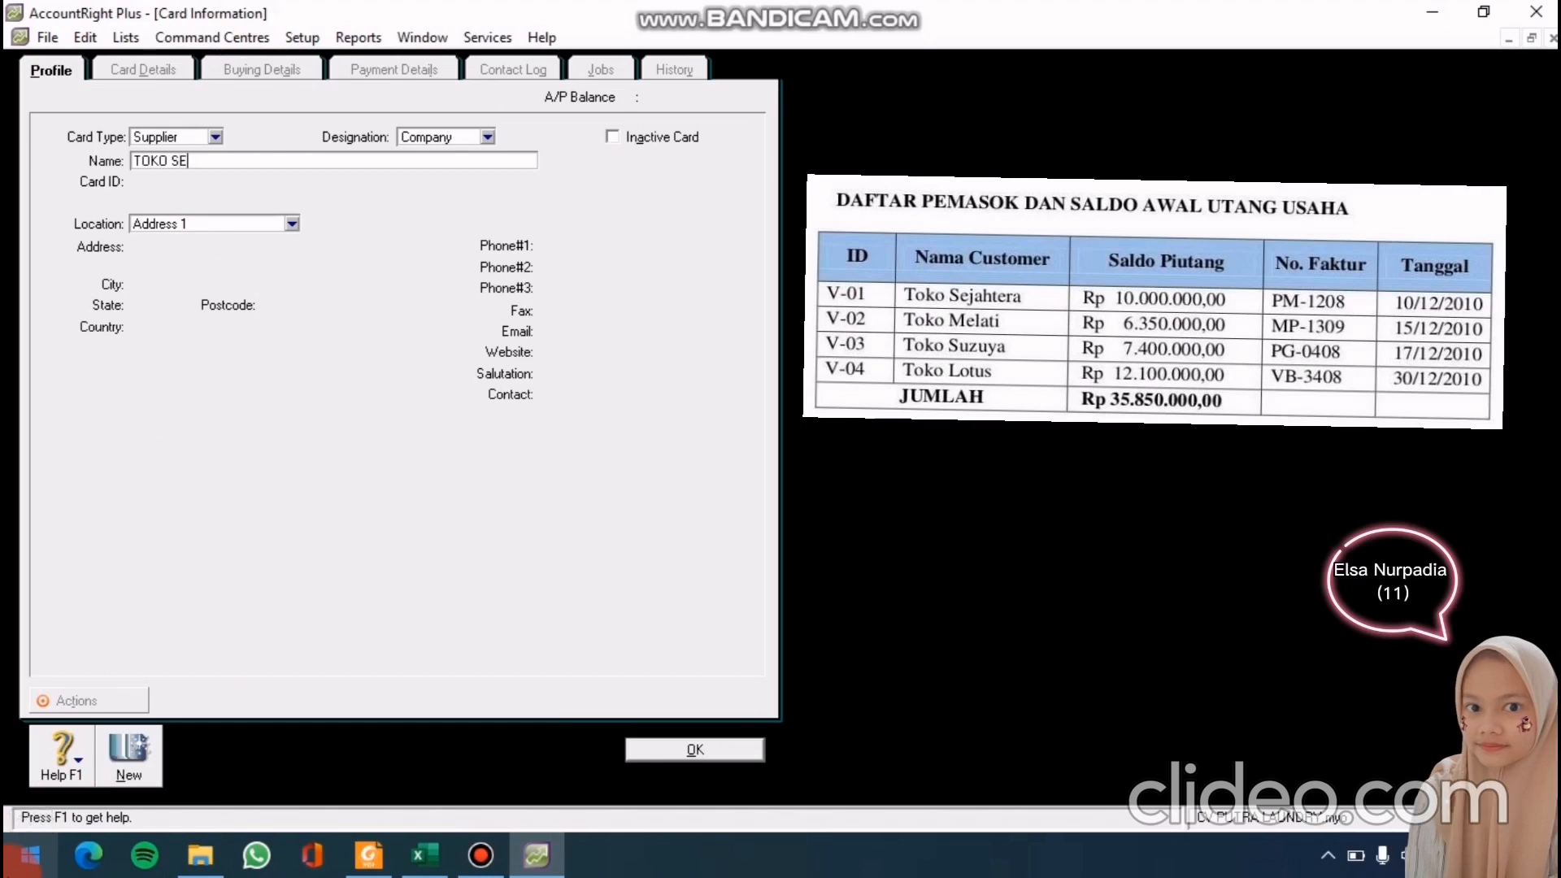
type("JAHTERA")
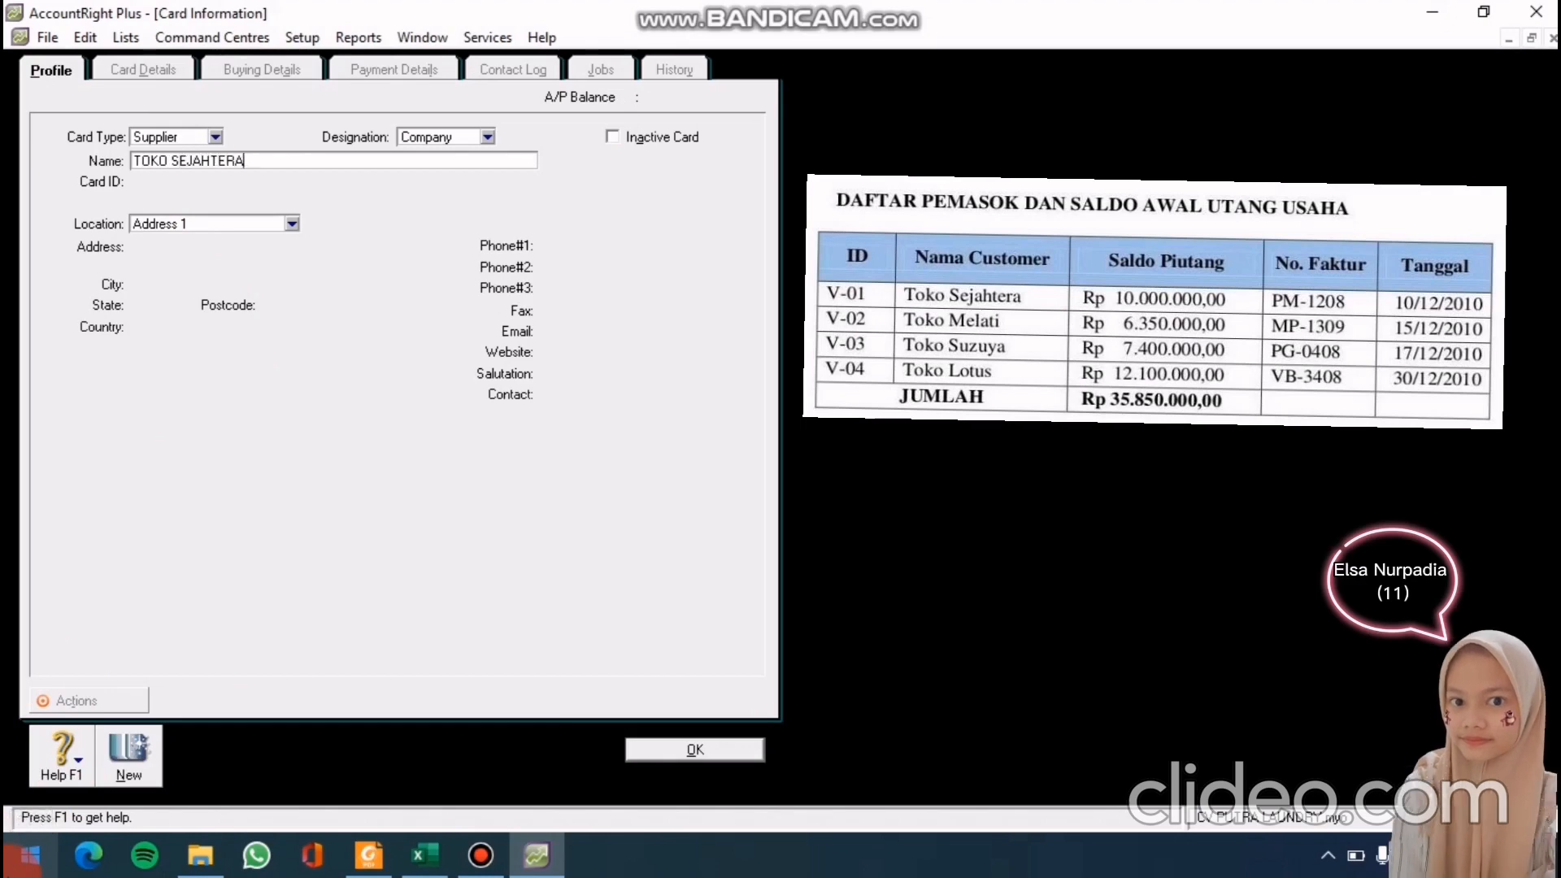
key("Tab")
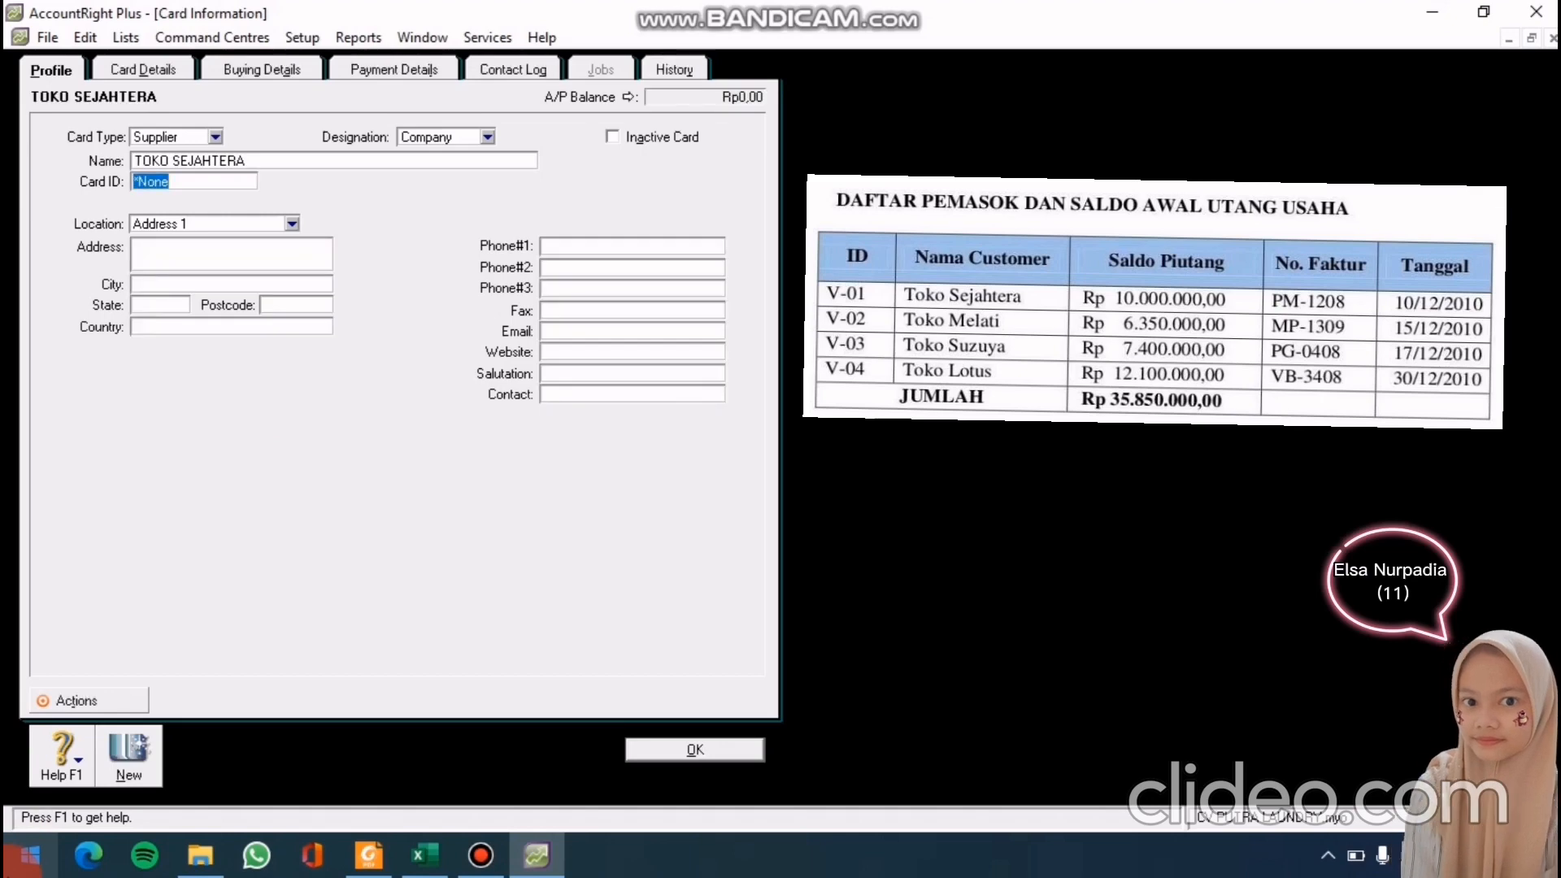
type("V-0")
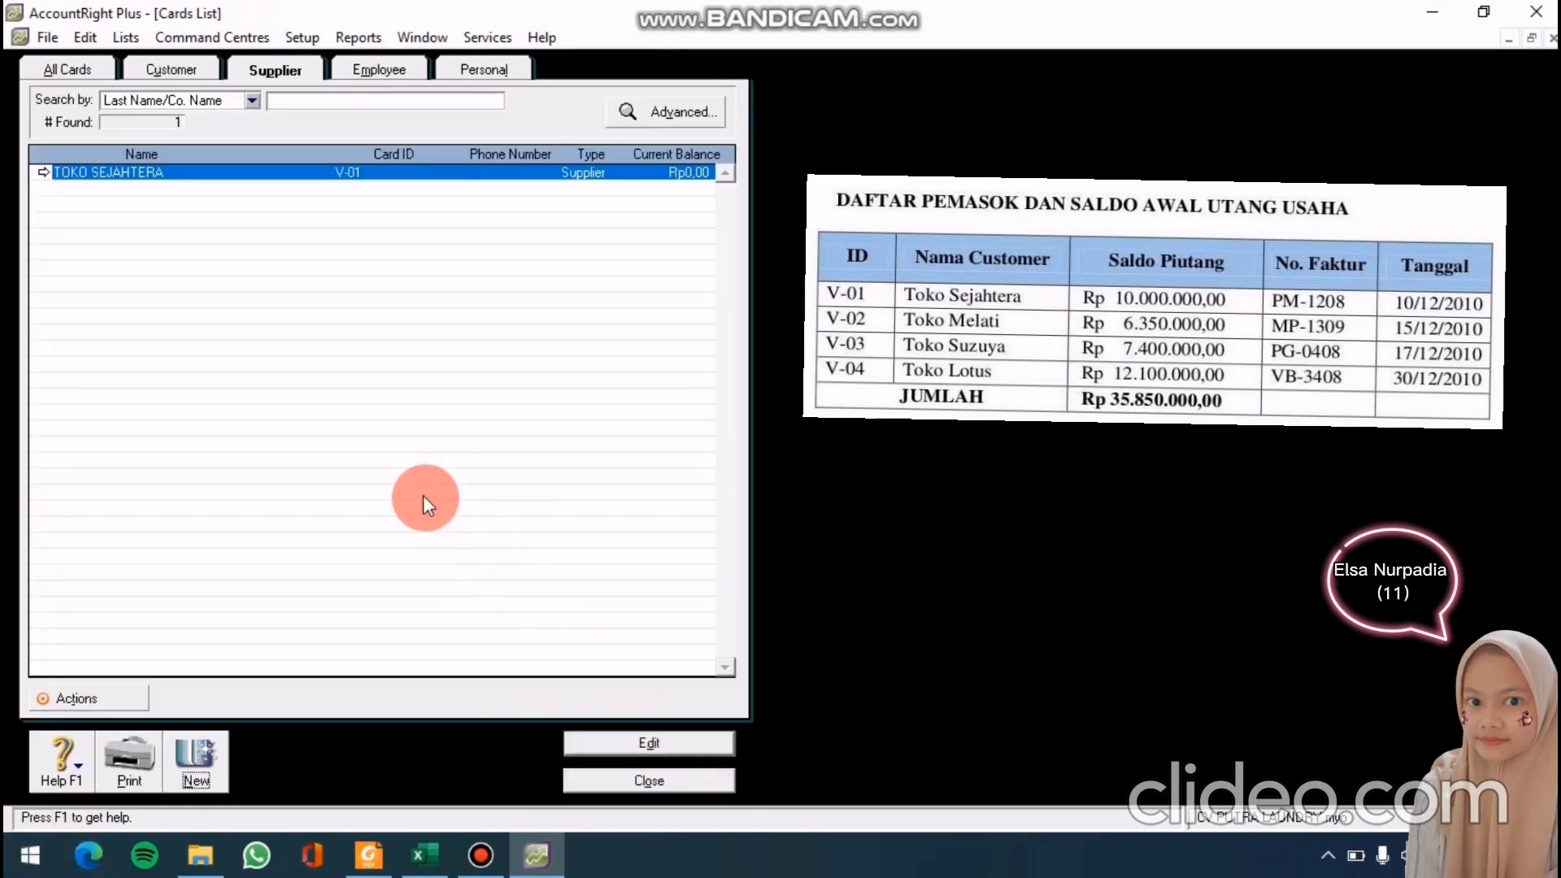
left_click(202, 774)
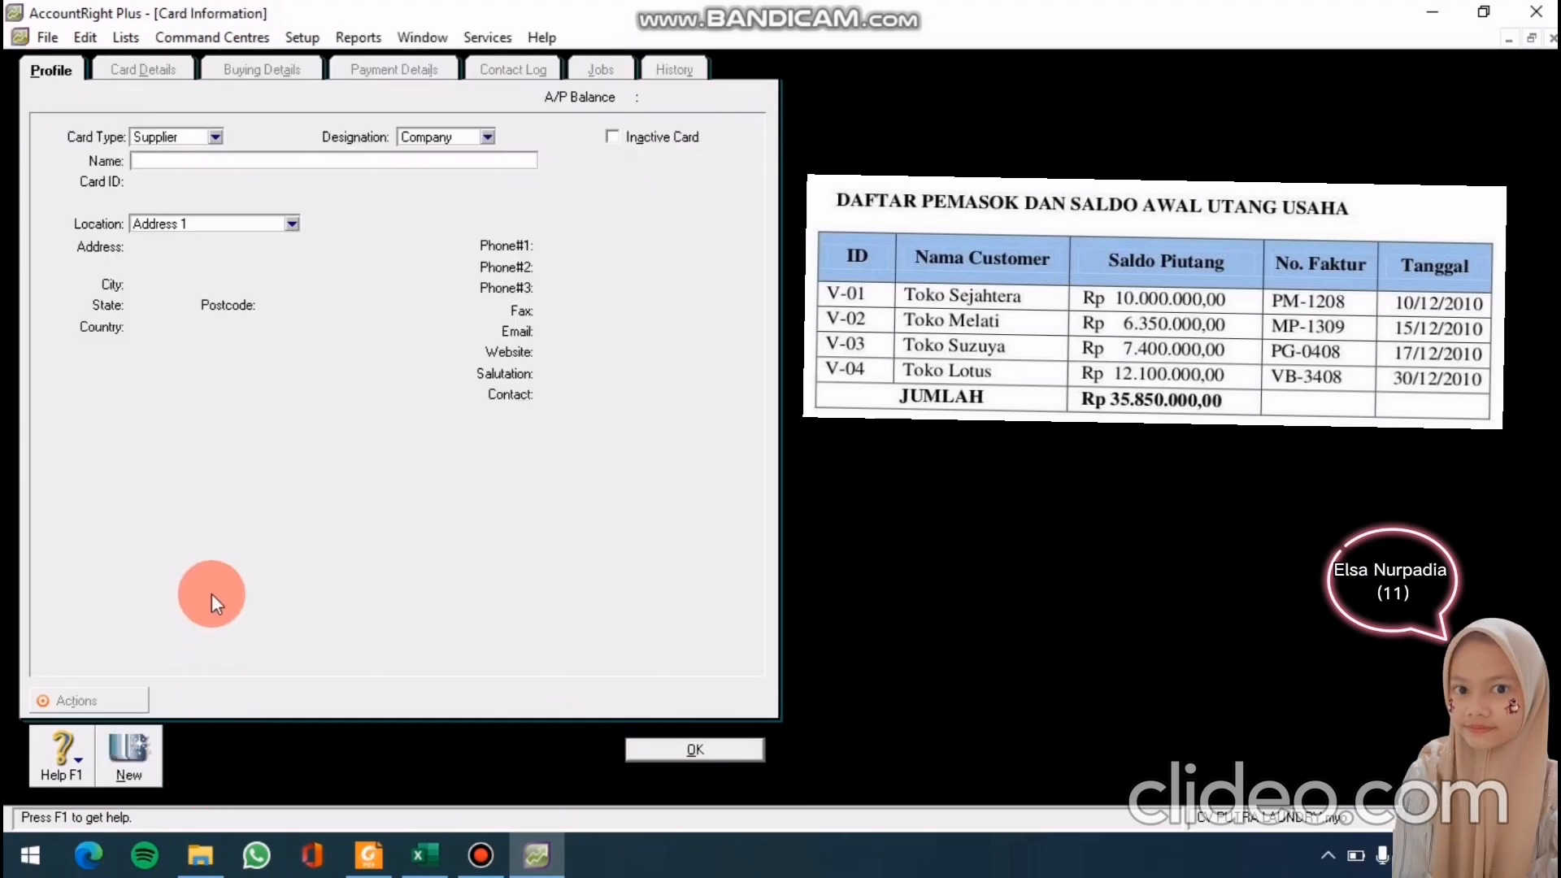
type("T")
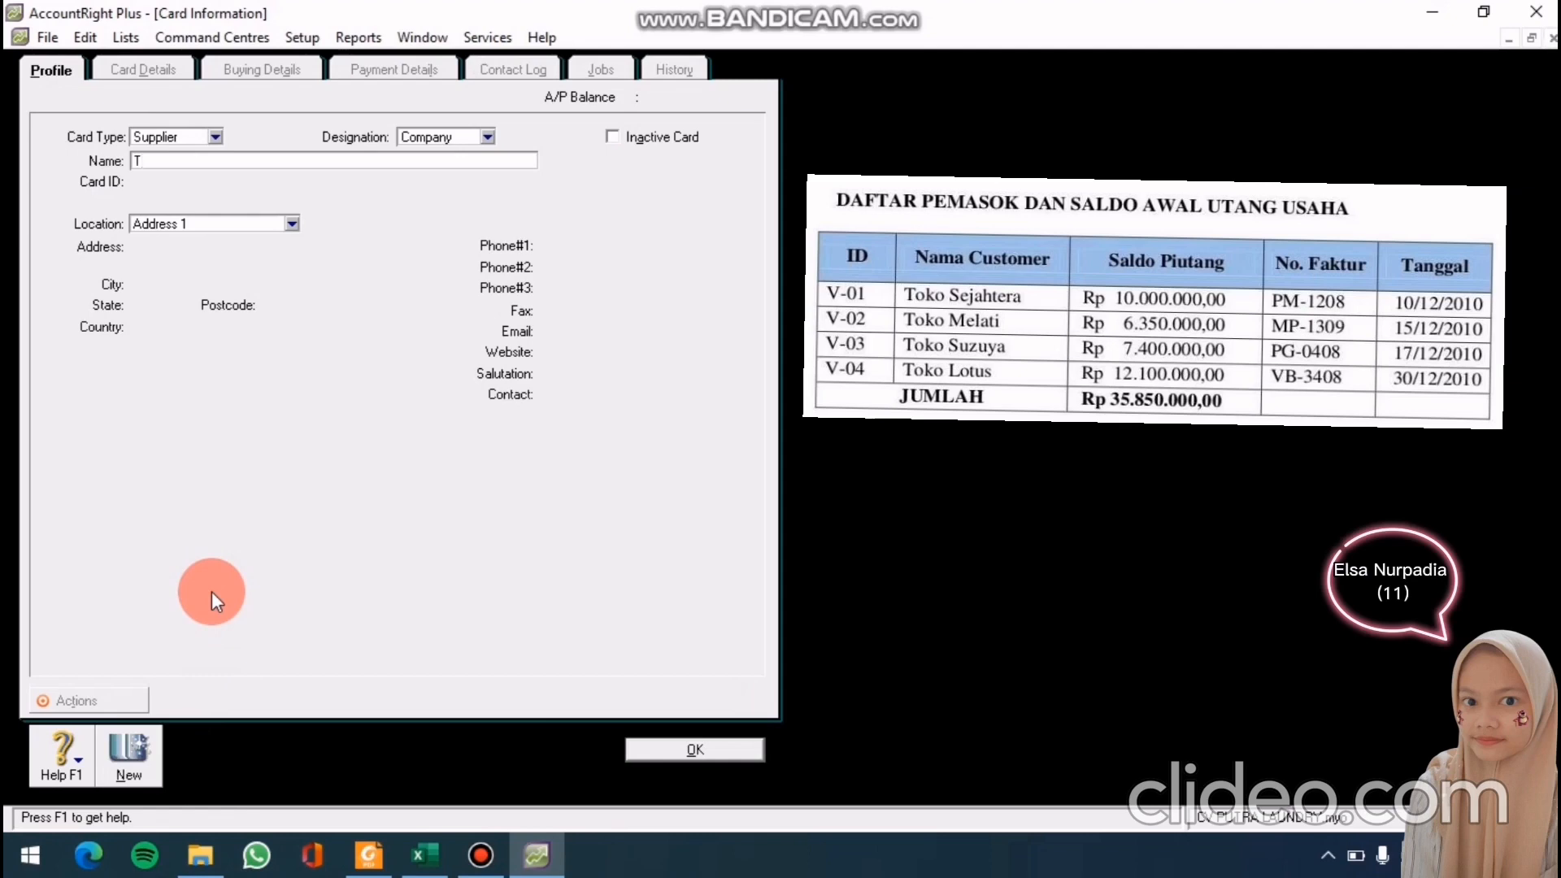
type("OKO")
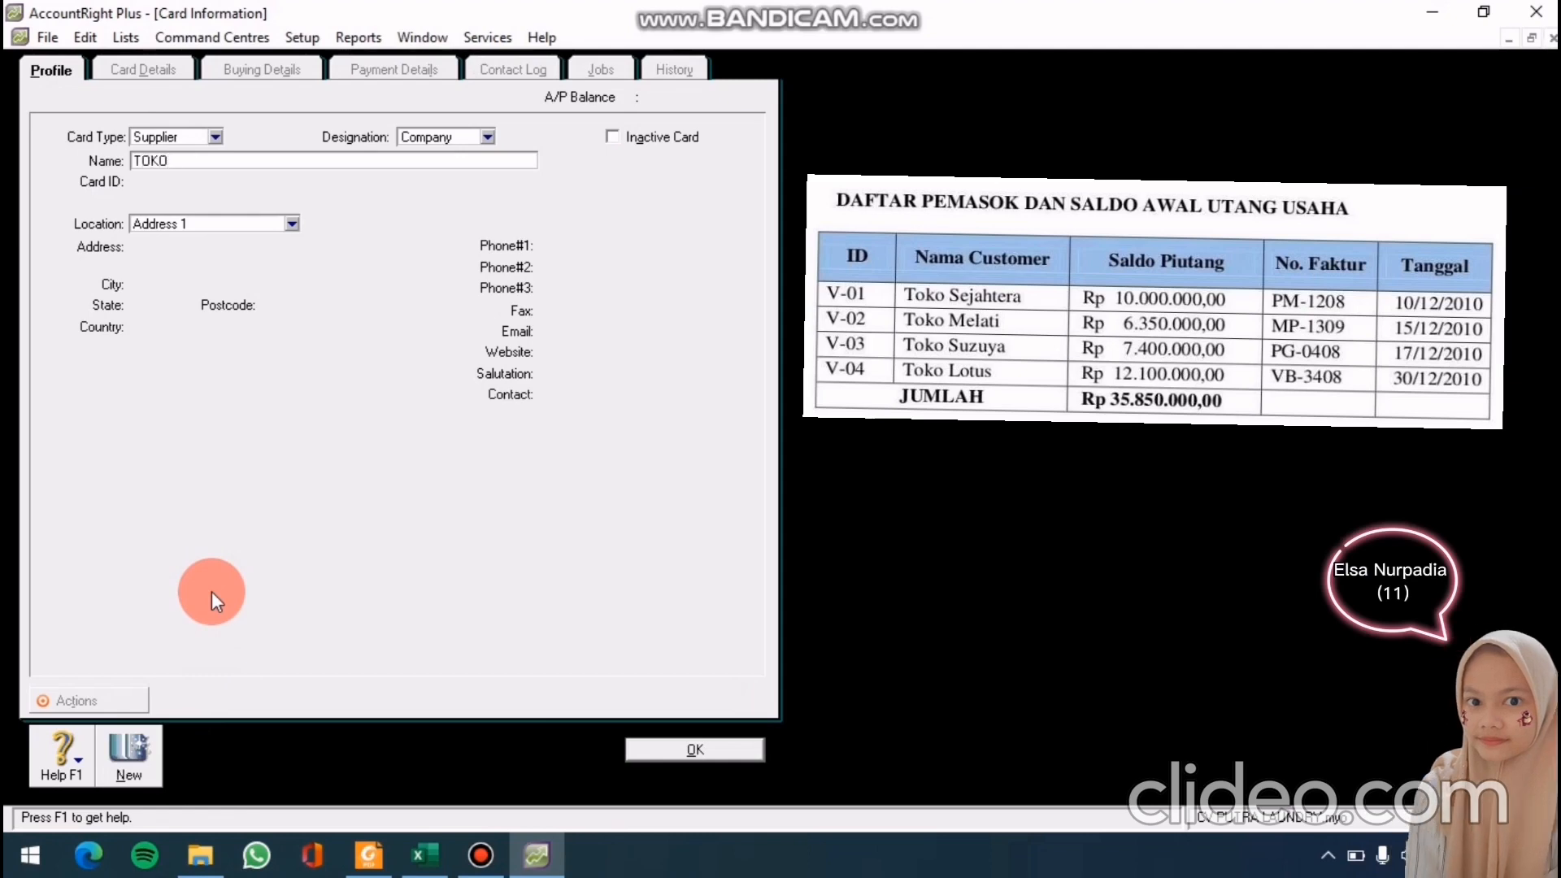
type(" MELATI")
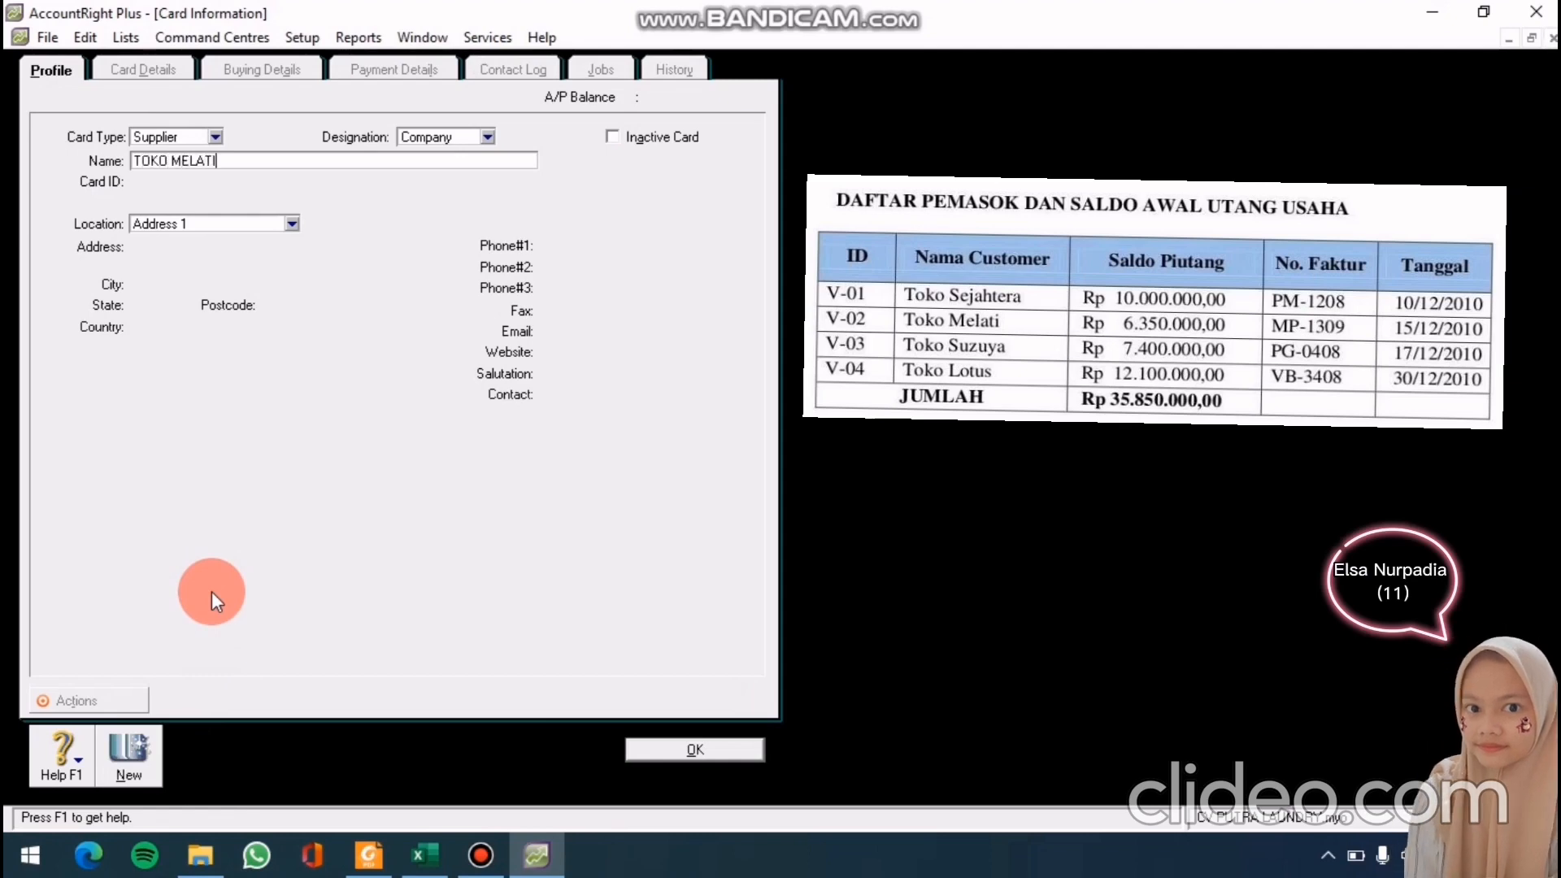
key("Tab")
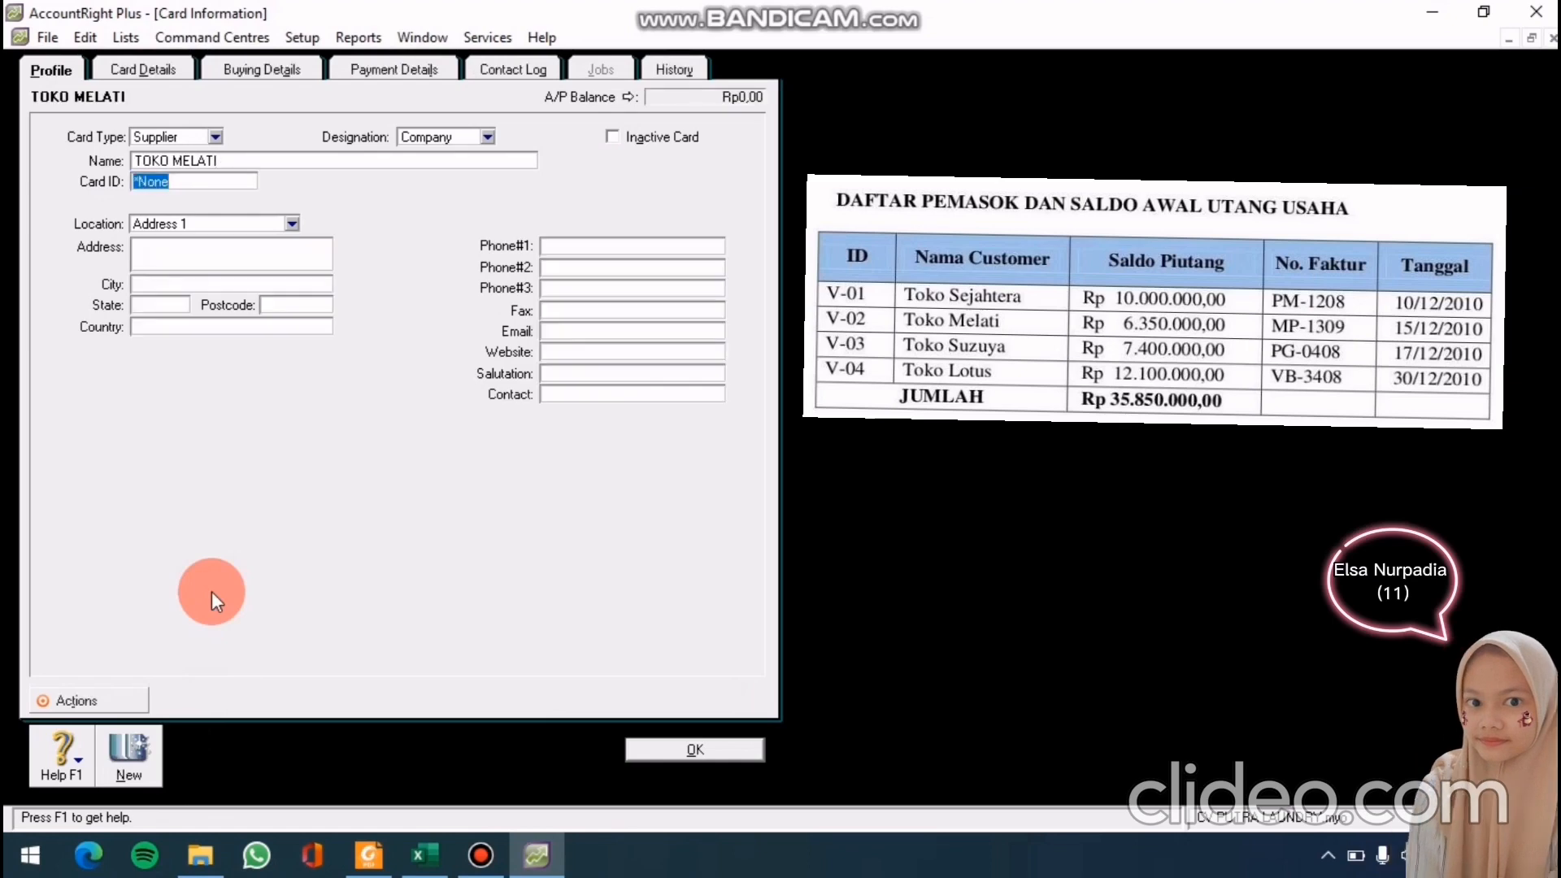
type("V-")
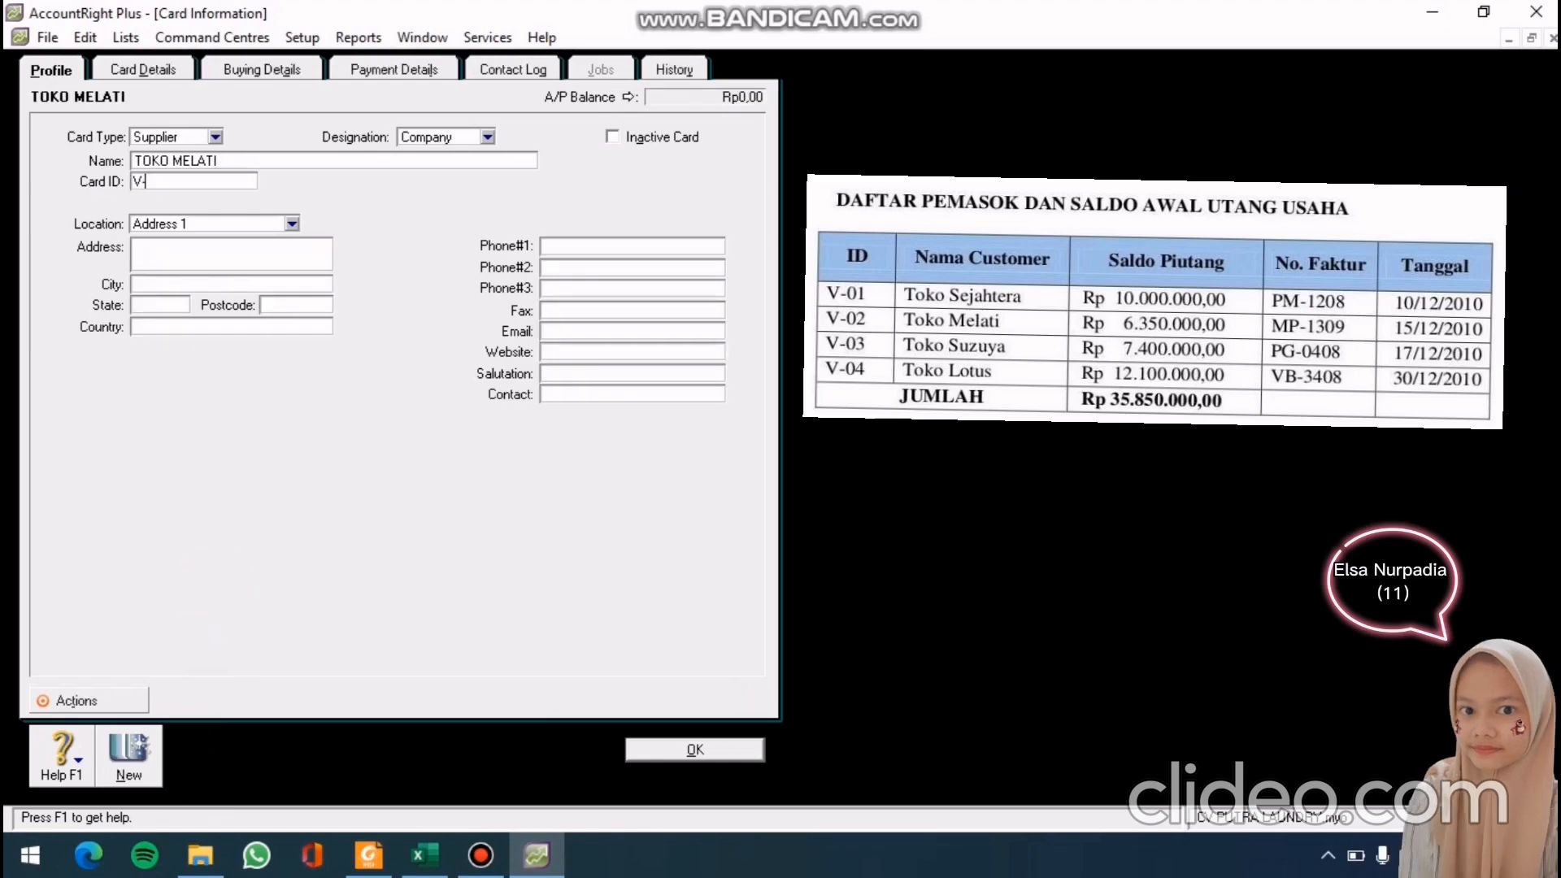
type("02")
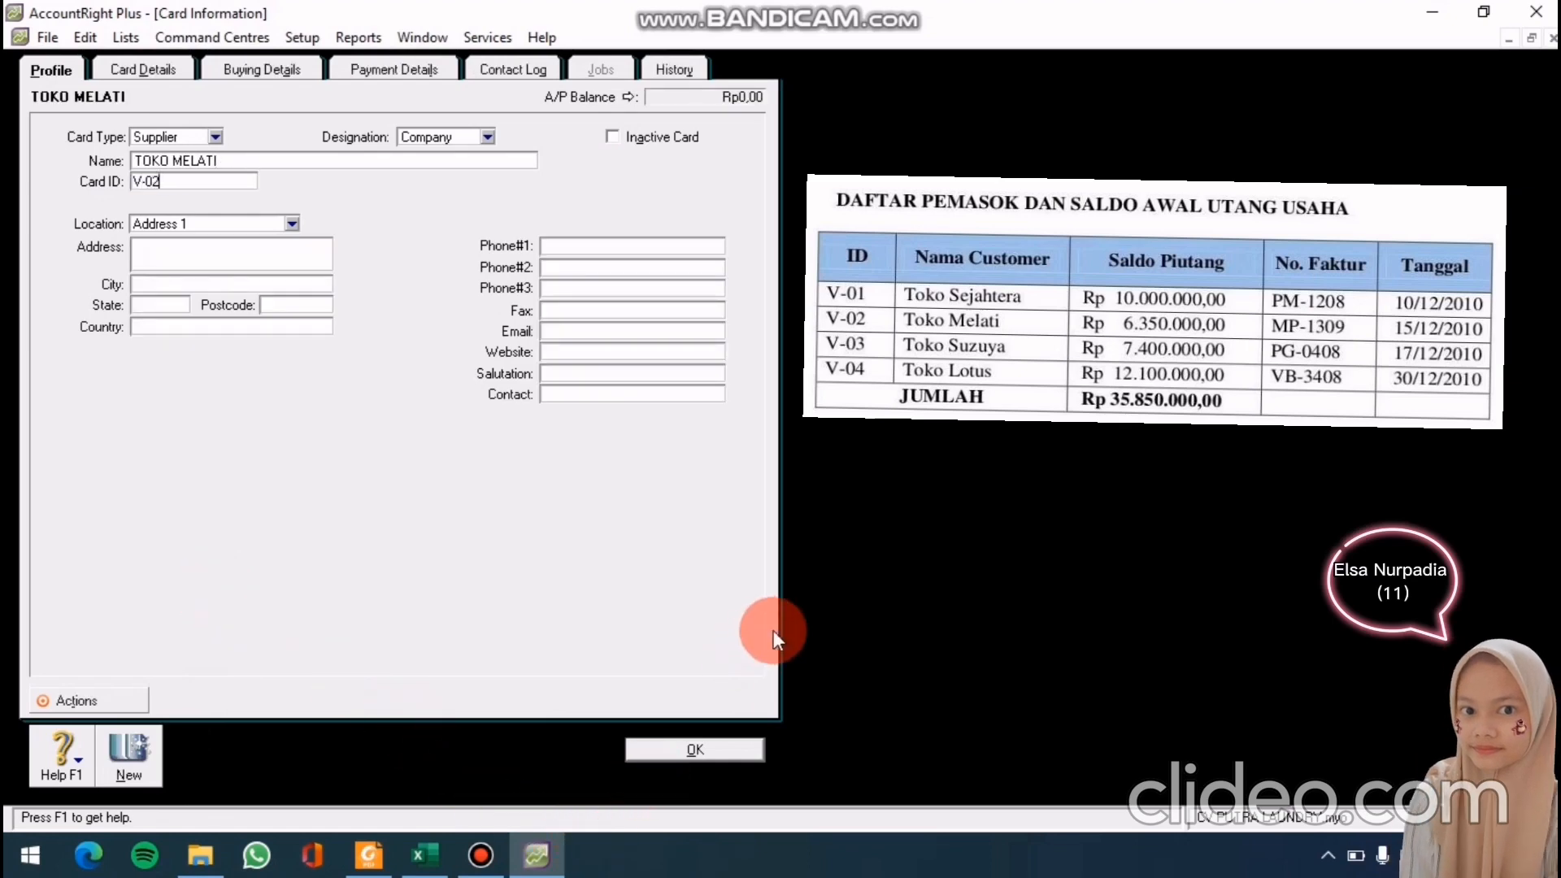
left_click(645, 758)
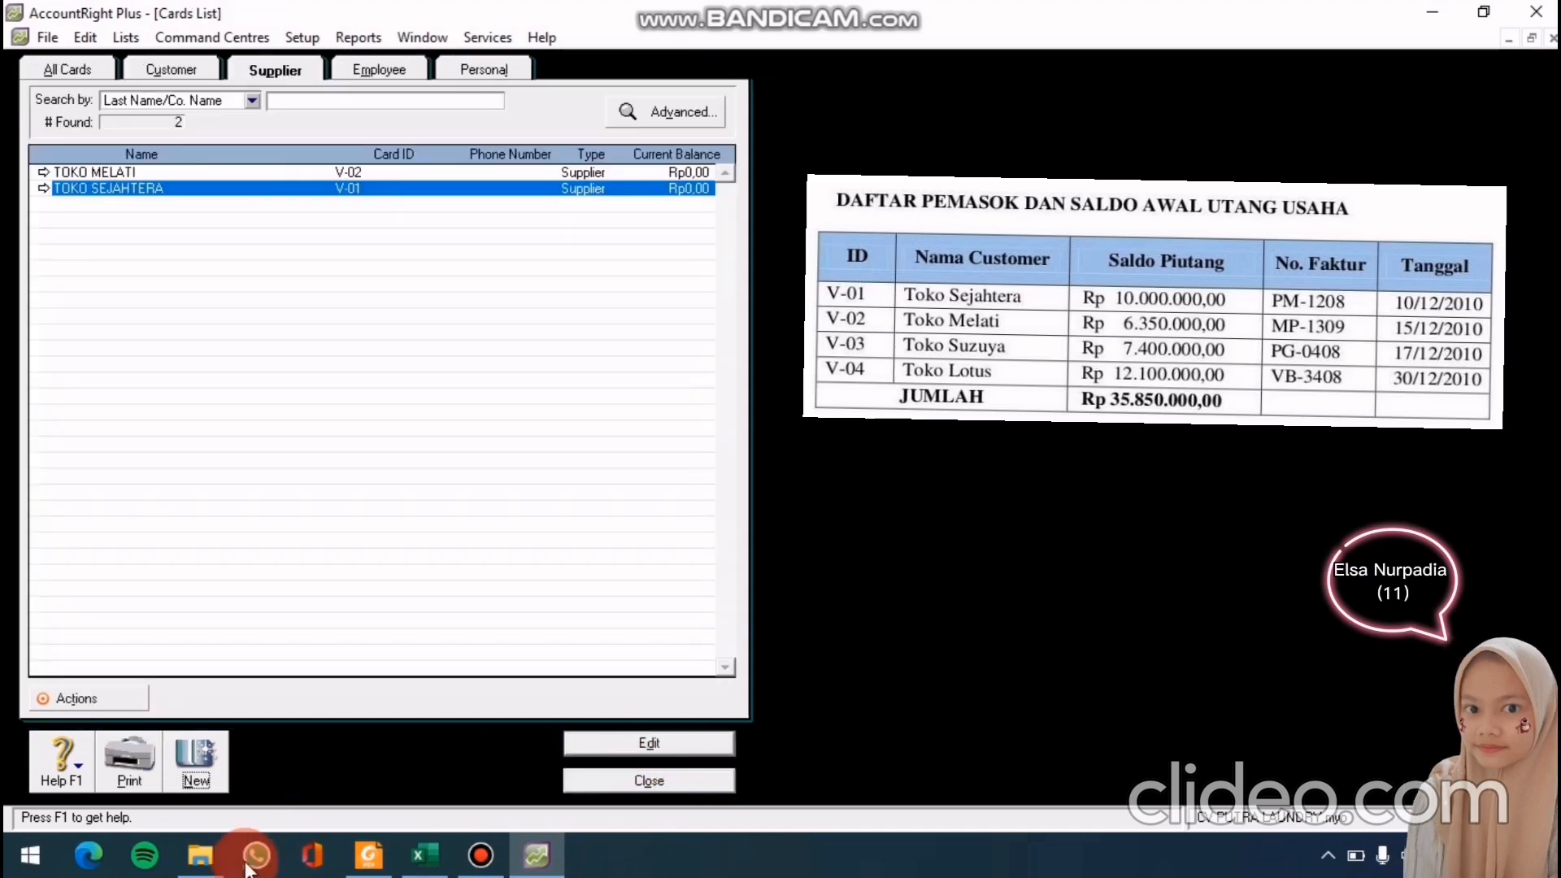
Add supplier cards TOKO SUZUYA (V-03) and TOKO LOTUS (V-04)
left_click(188, 777)
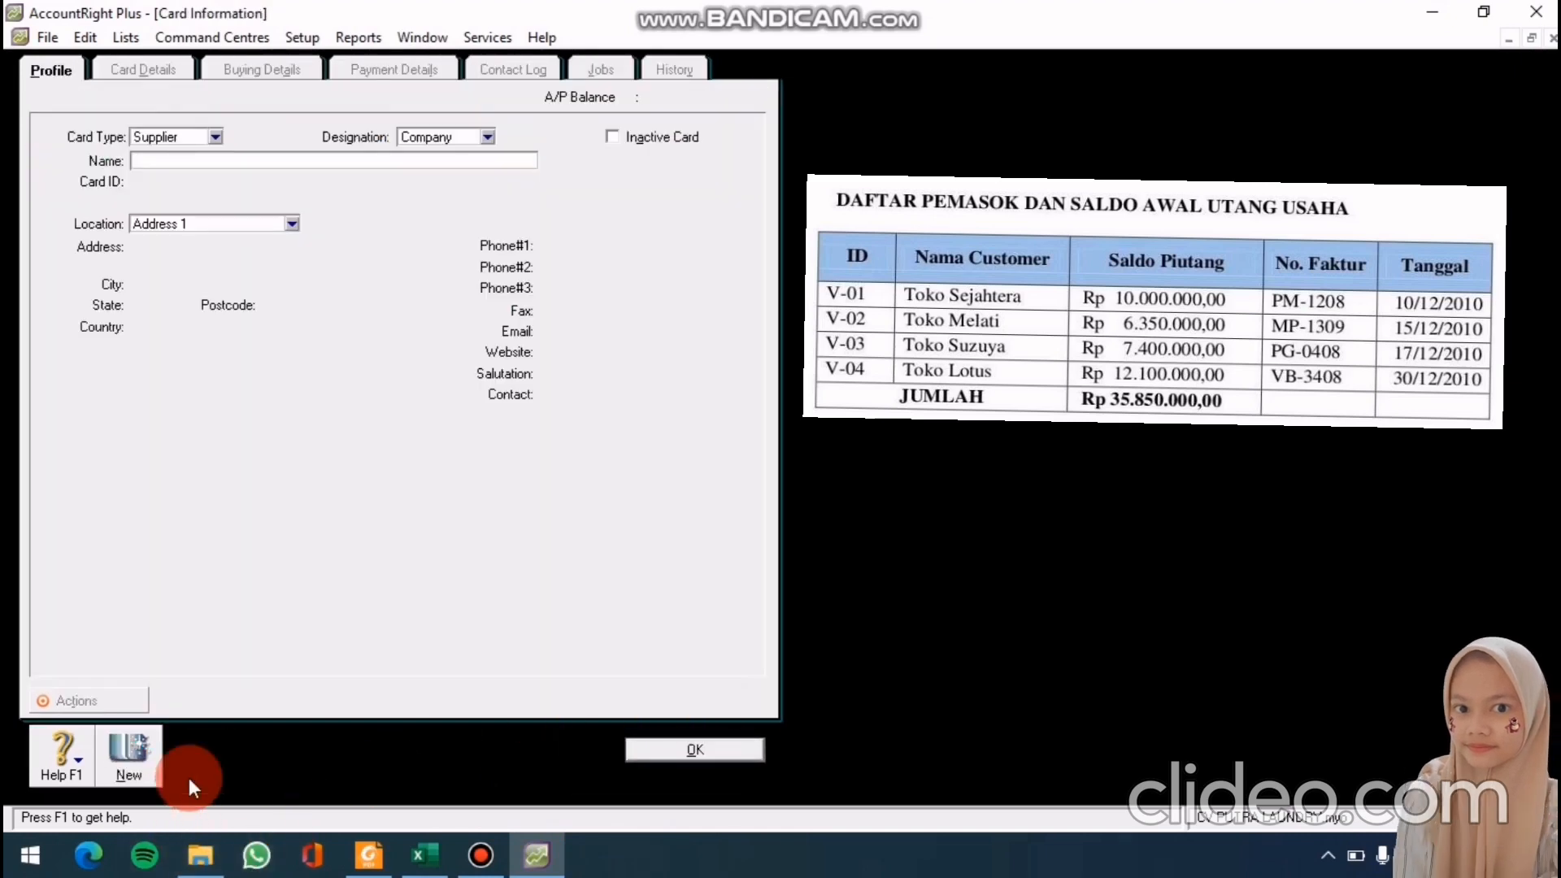
type("T")
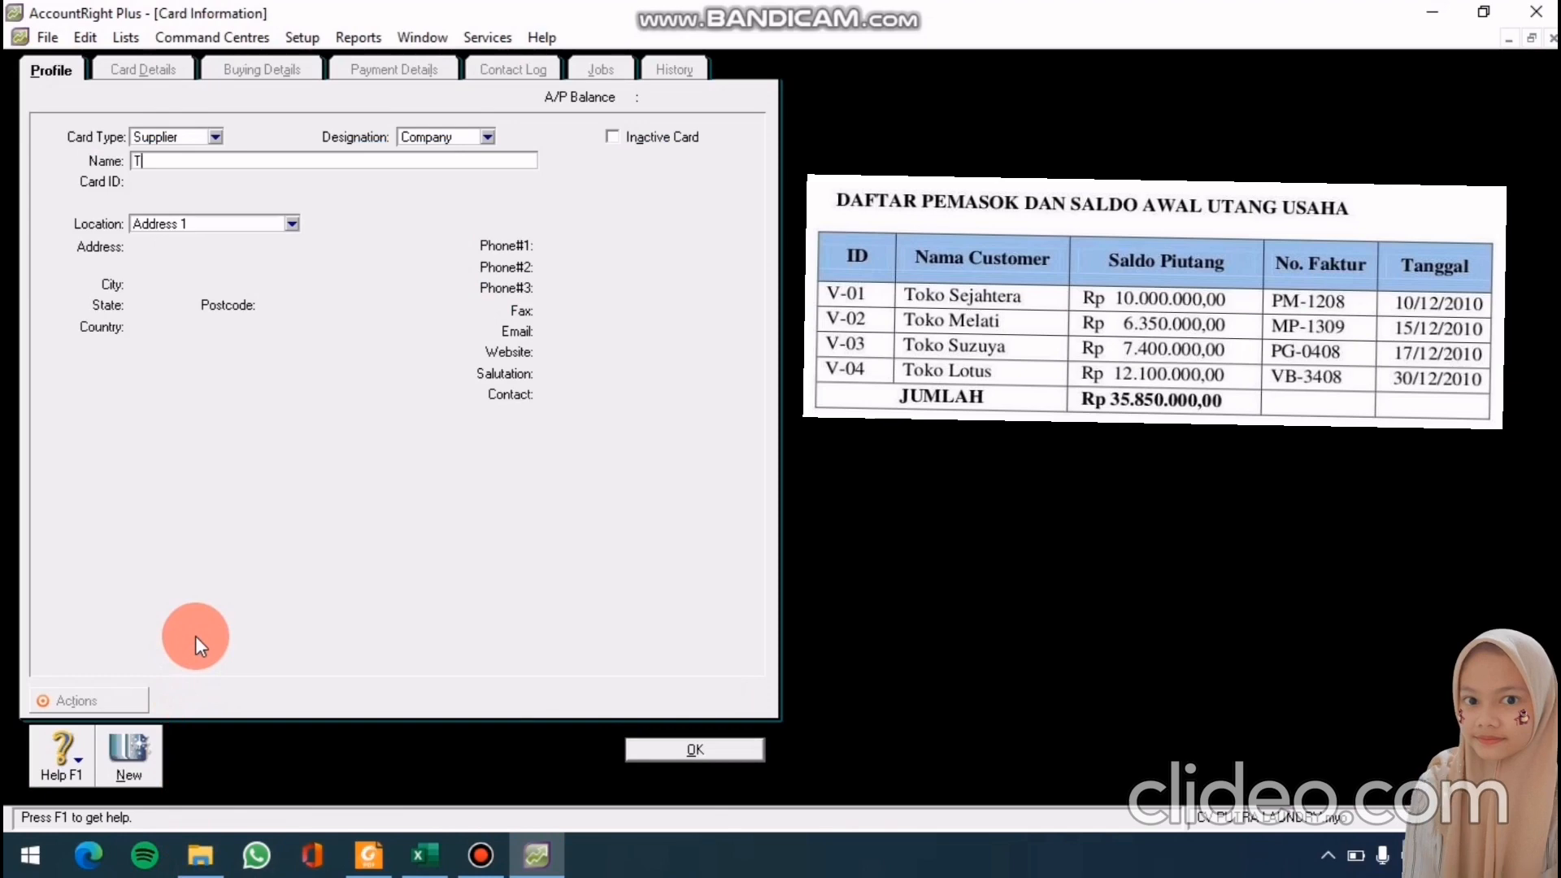
type("OKO SUZUYA")
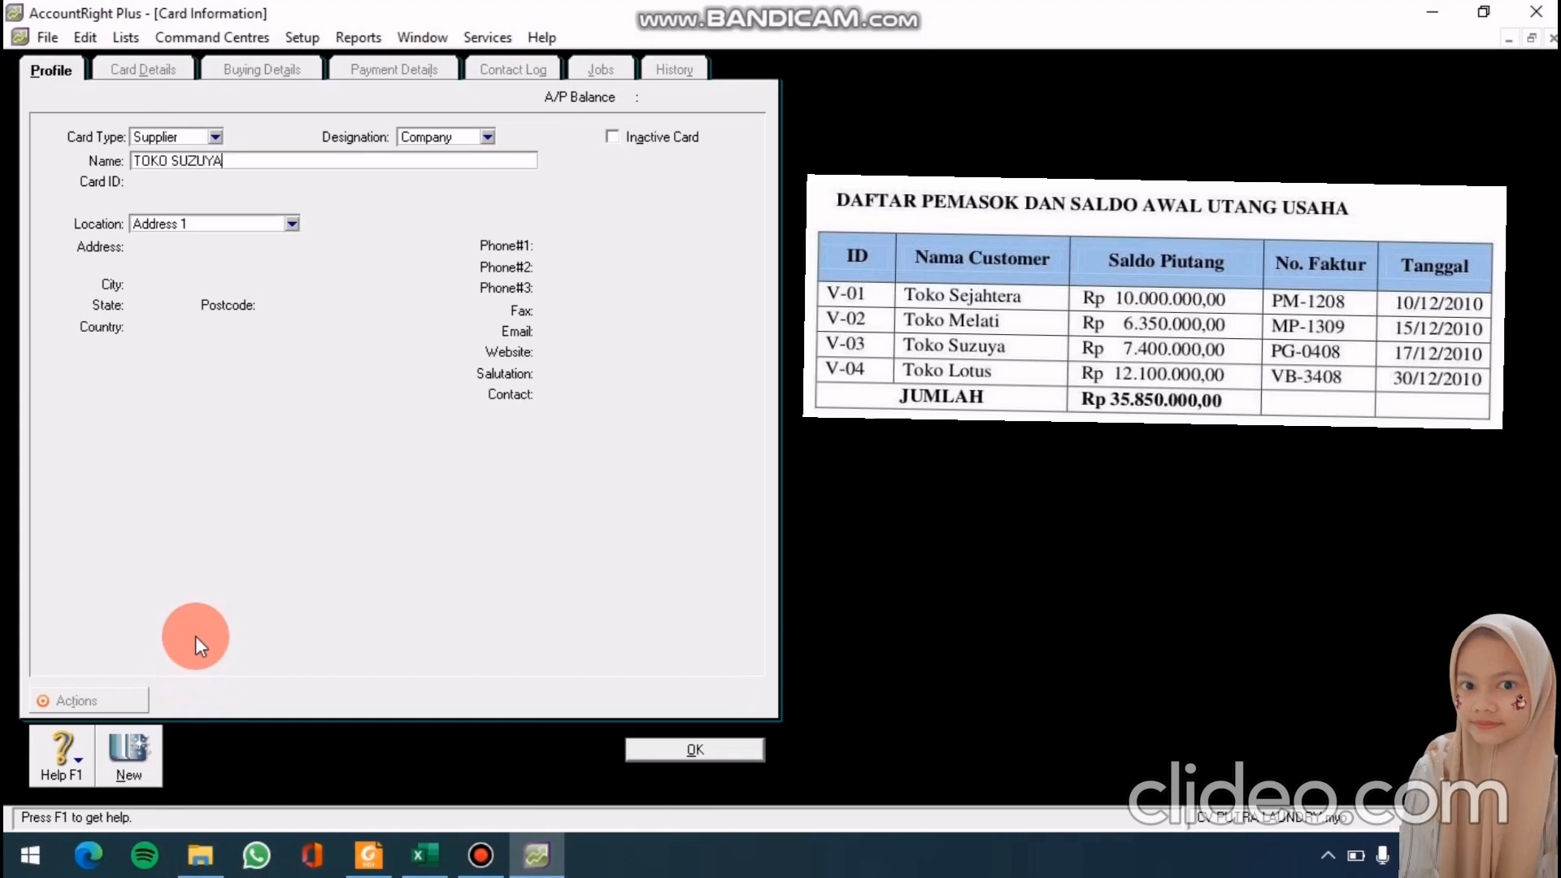
key("Tab")
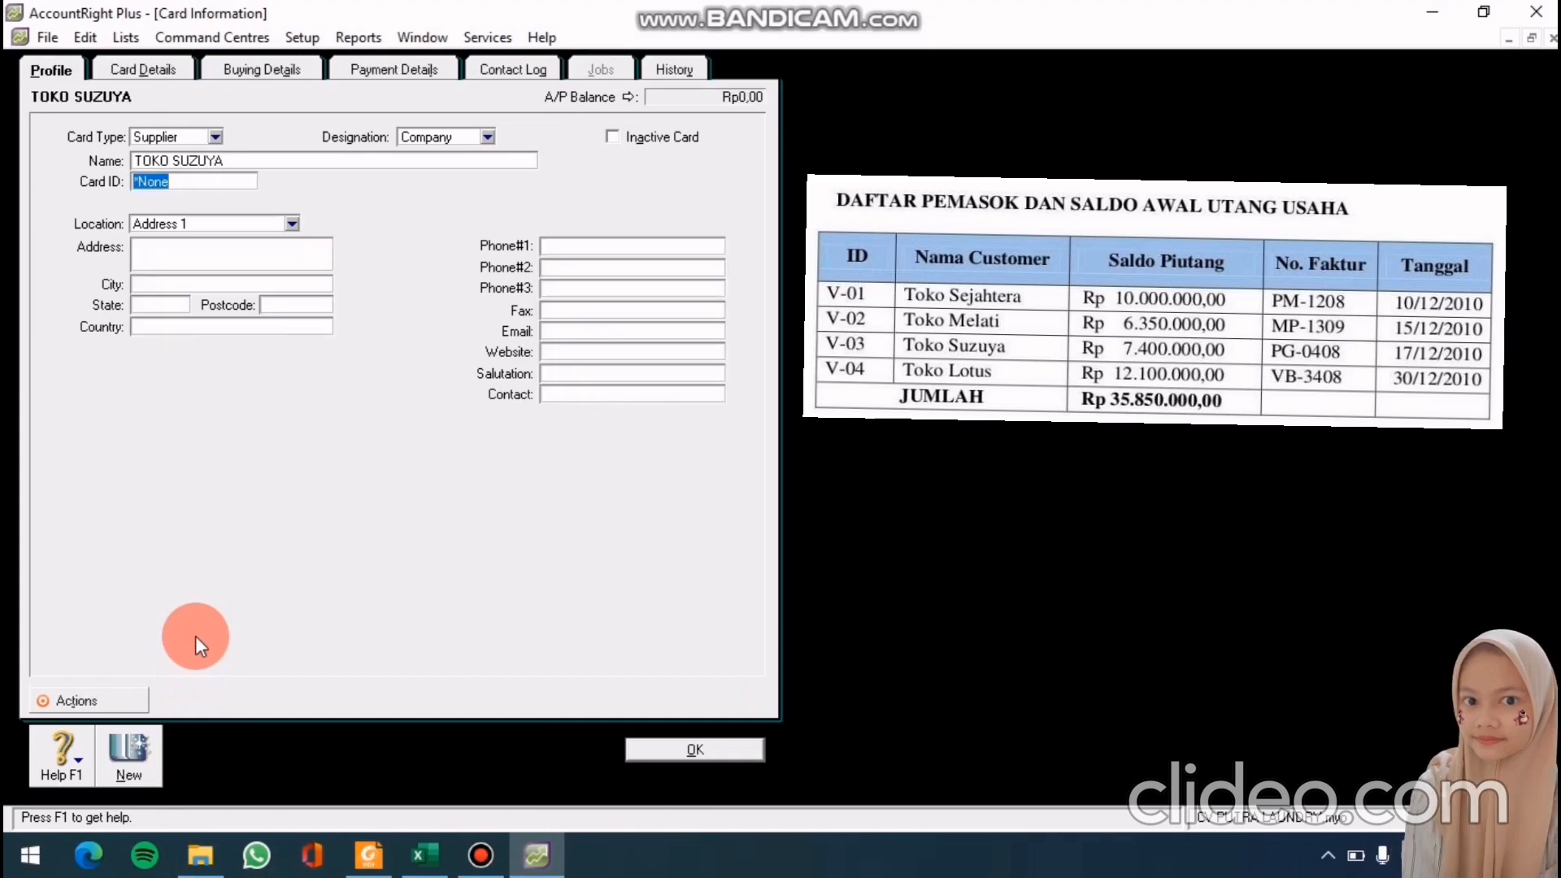
type("V-03")
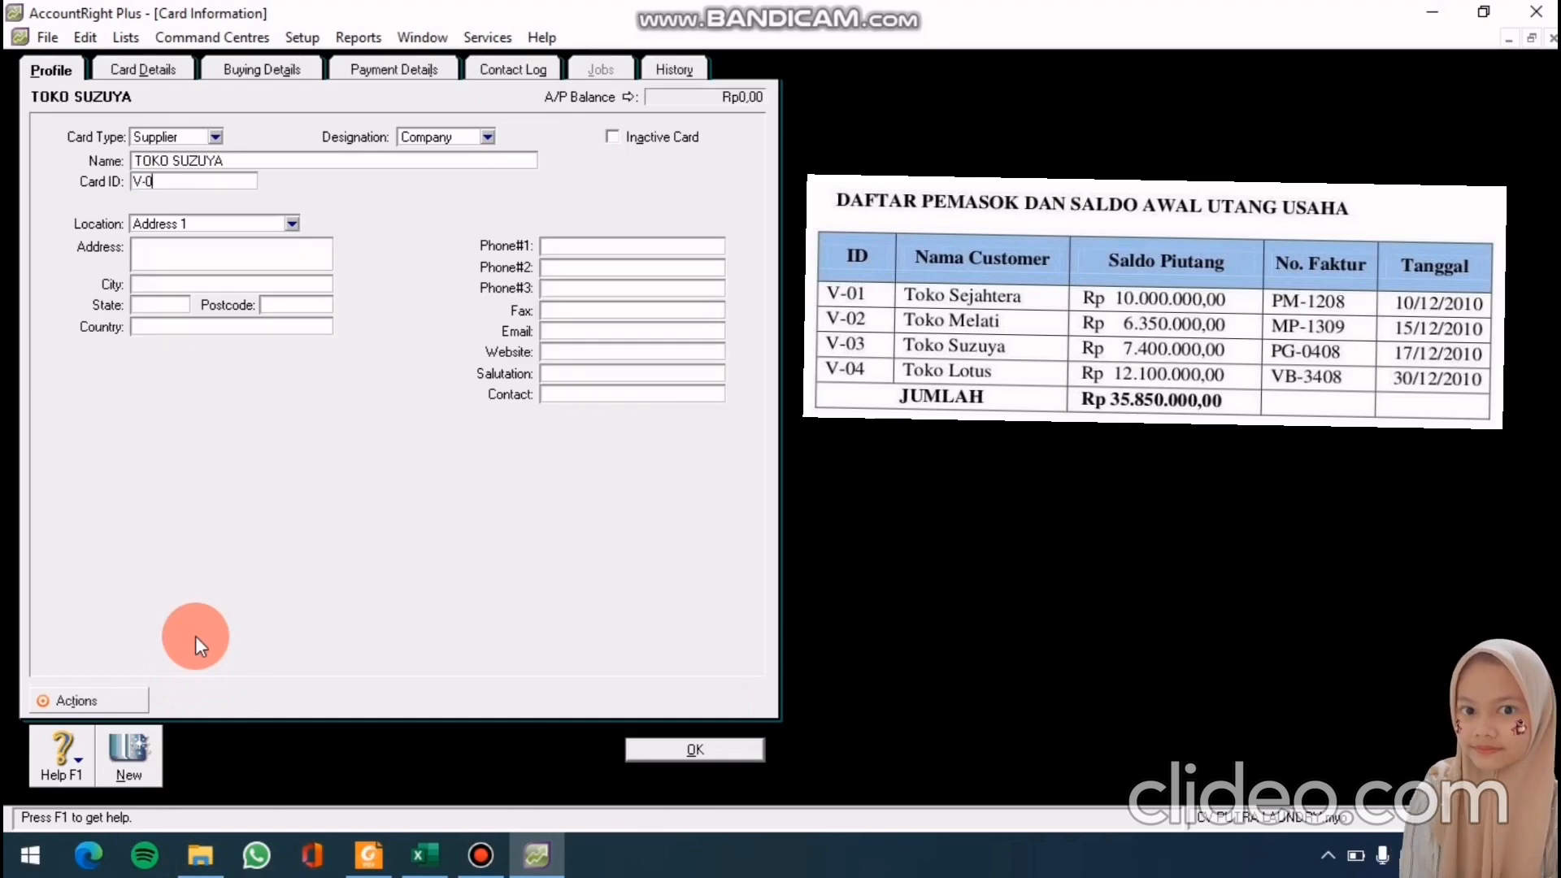
left_click(681, 749)
left_click(192, 773)
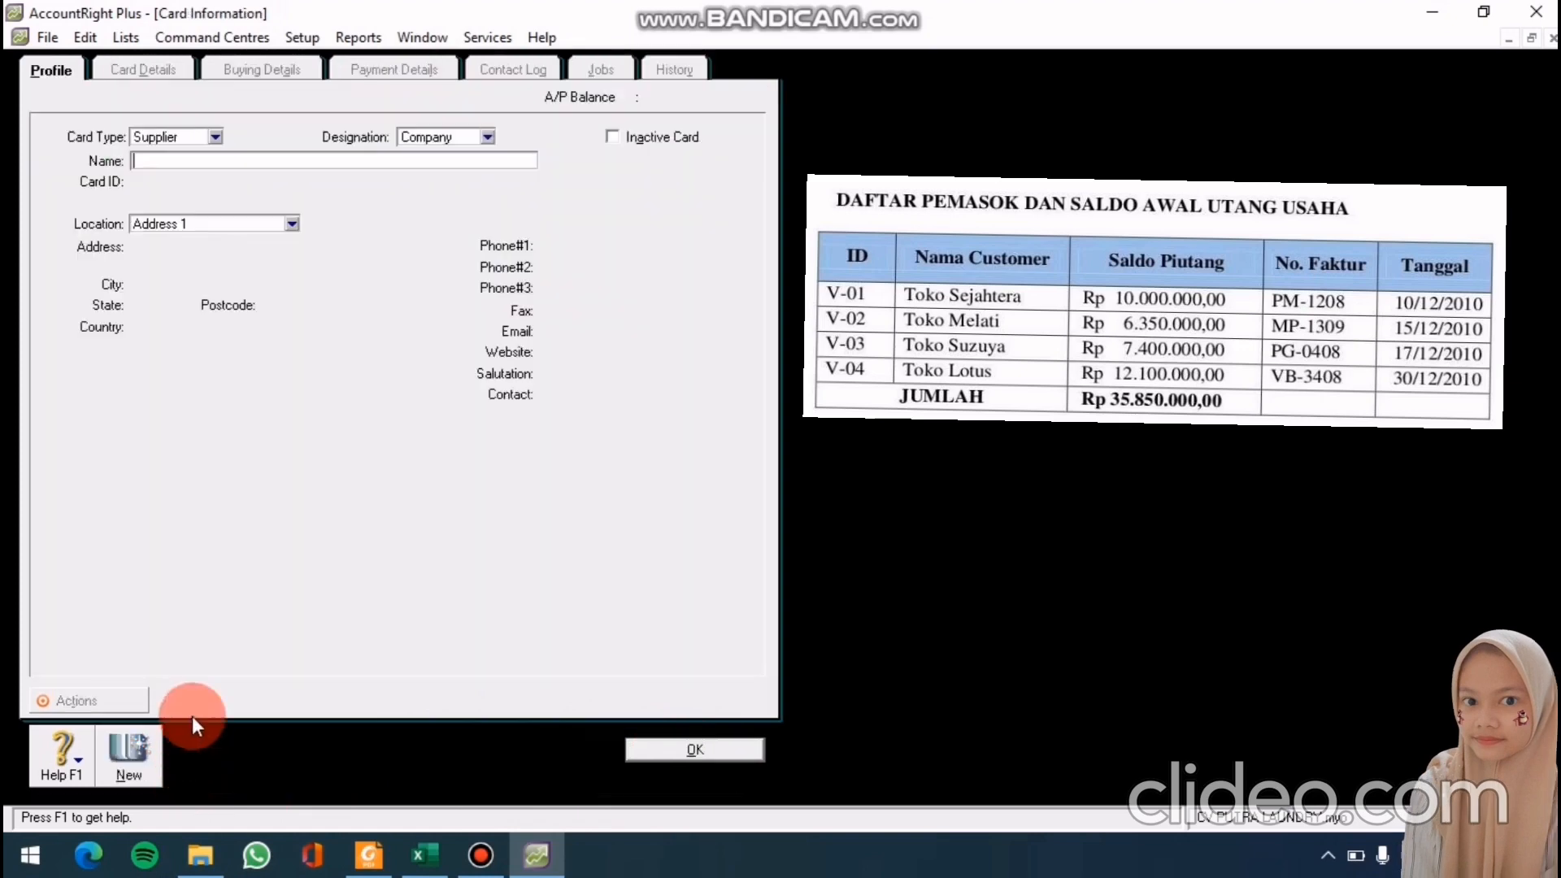
type("TOKO")
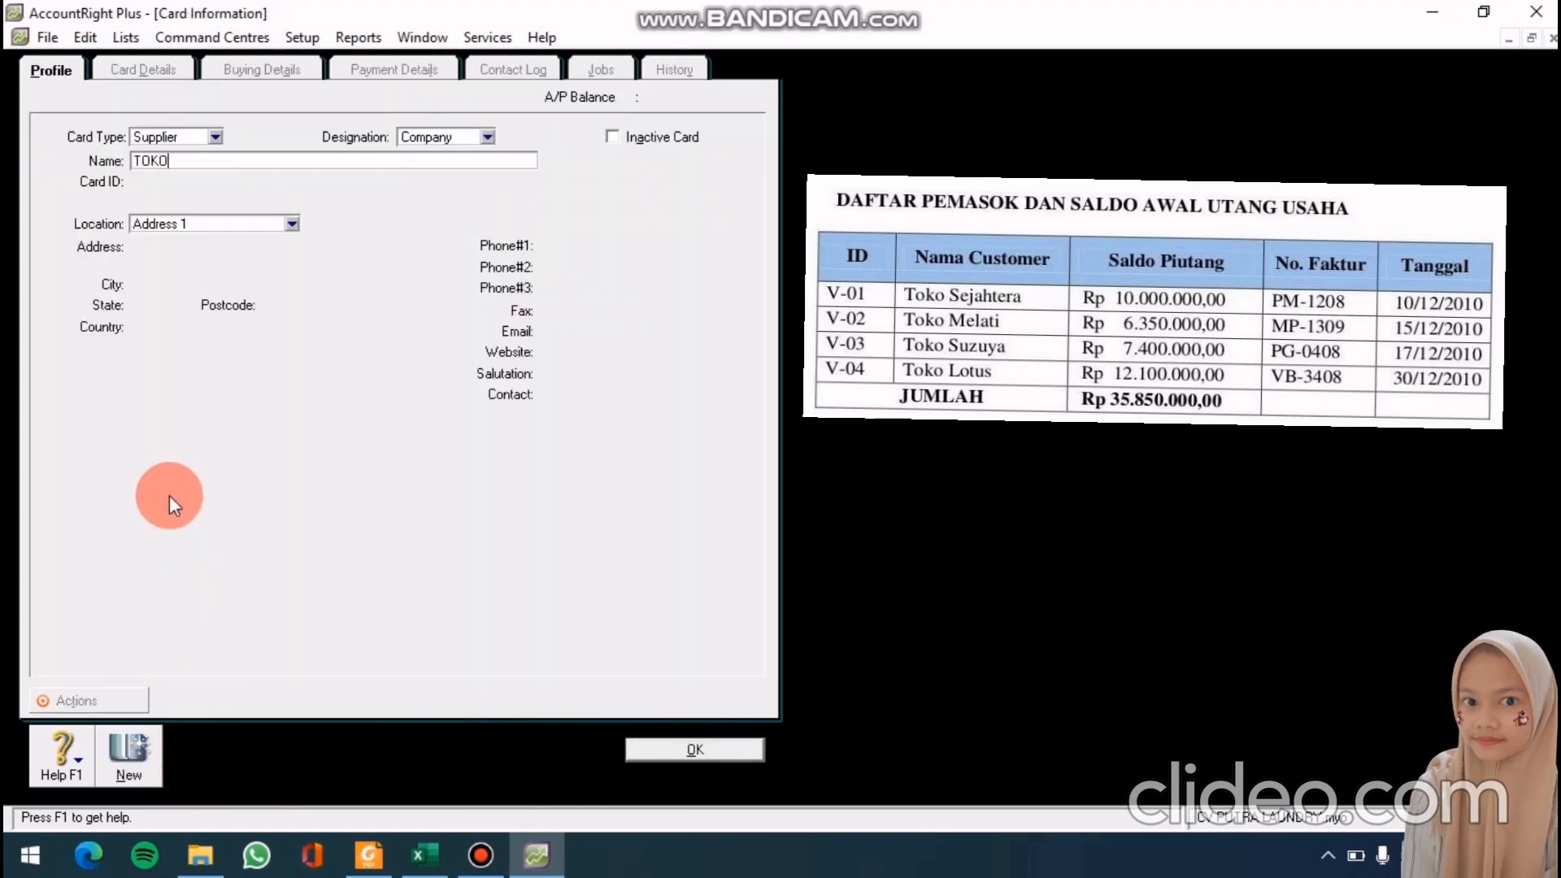
type(" LOTUS")
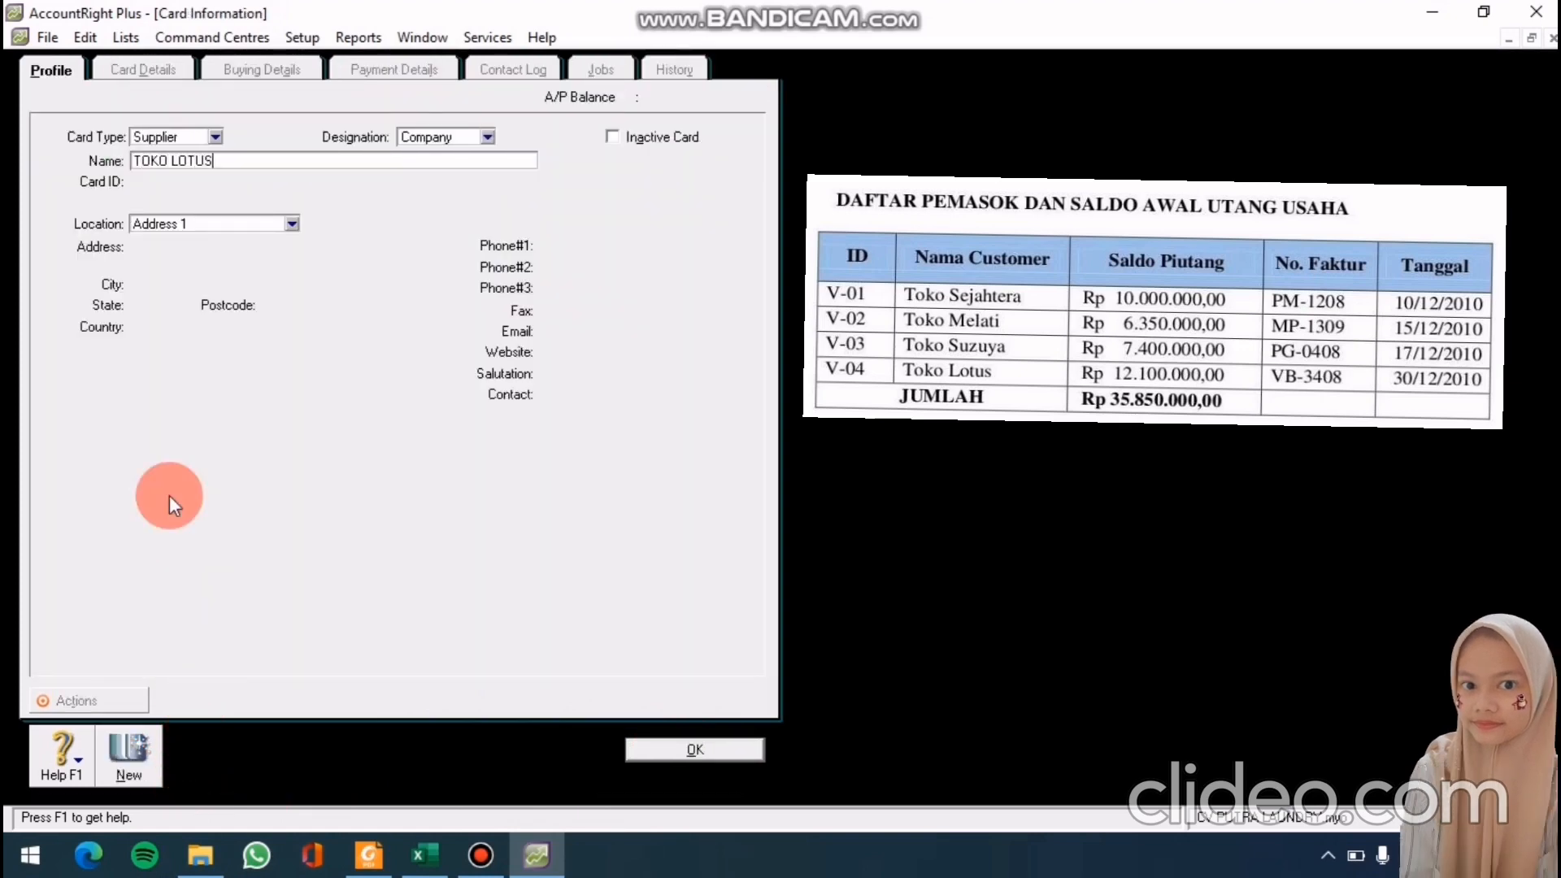
key("Tab")
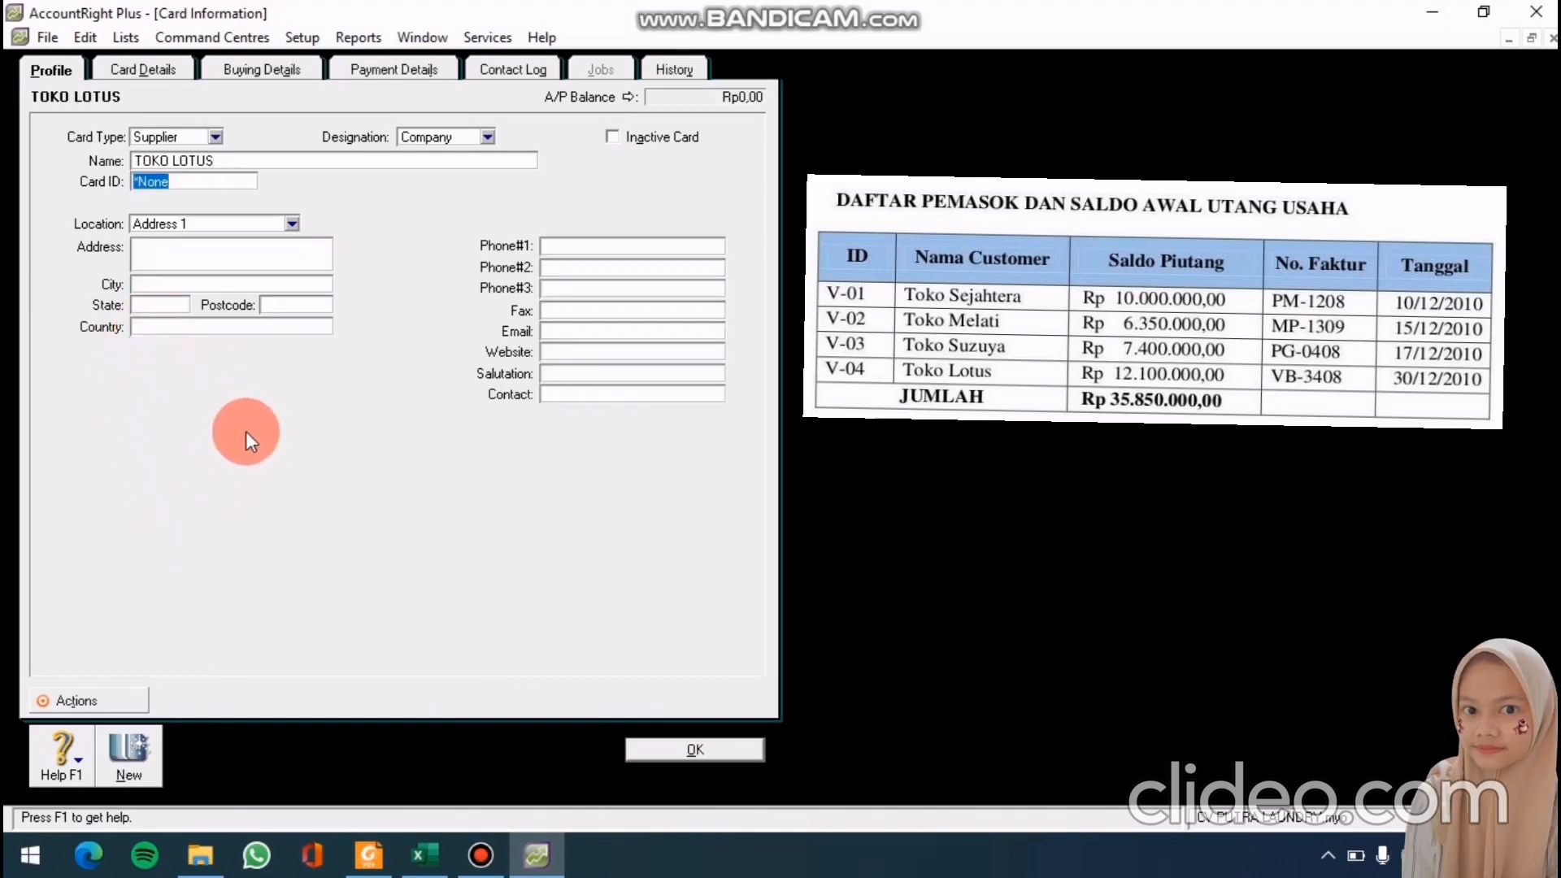
type("V-04")
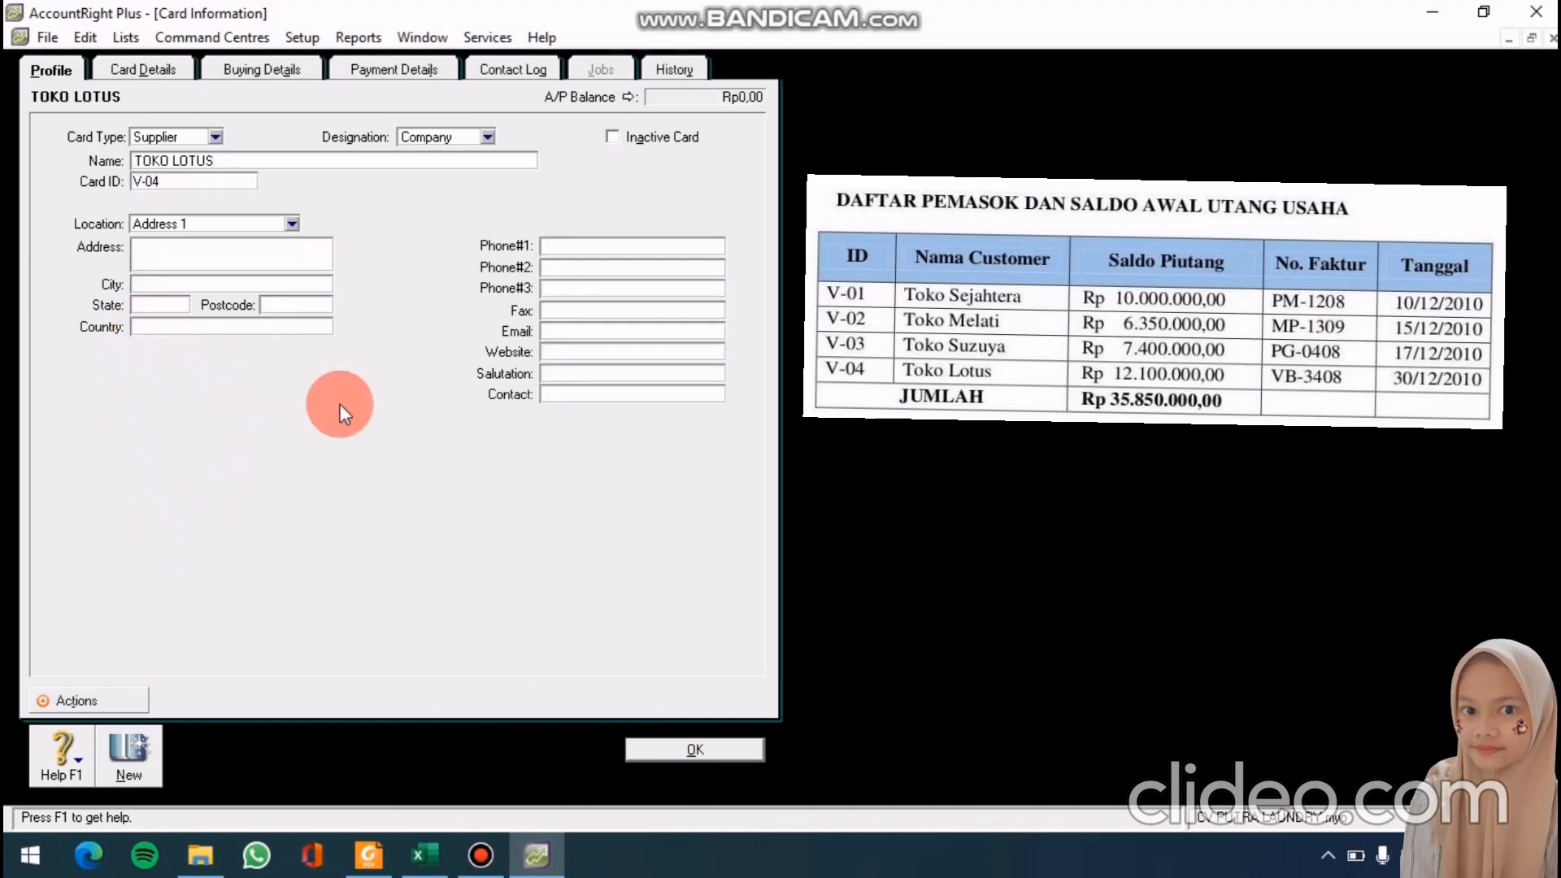
left_click(692, 749)
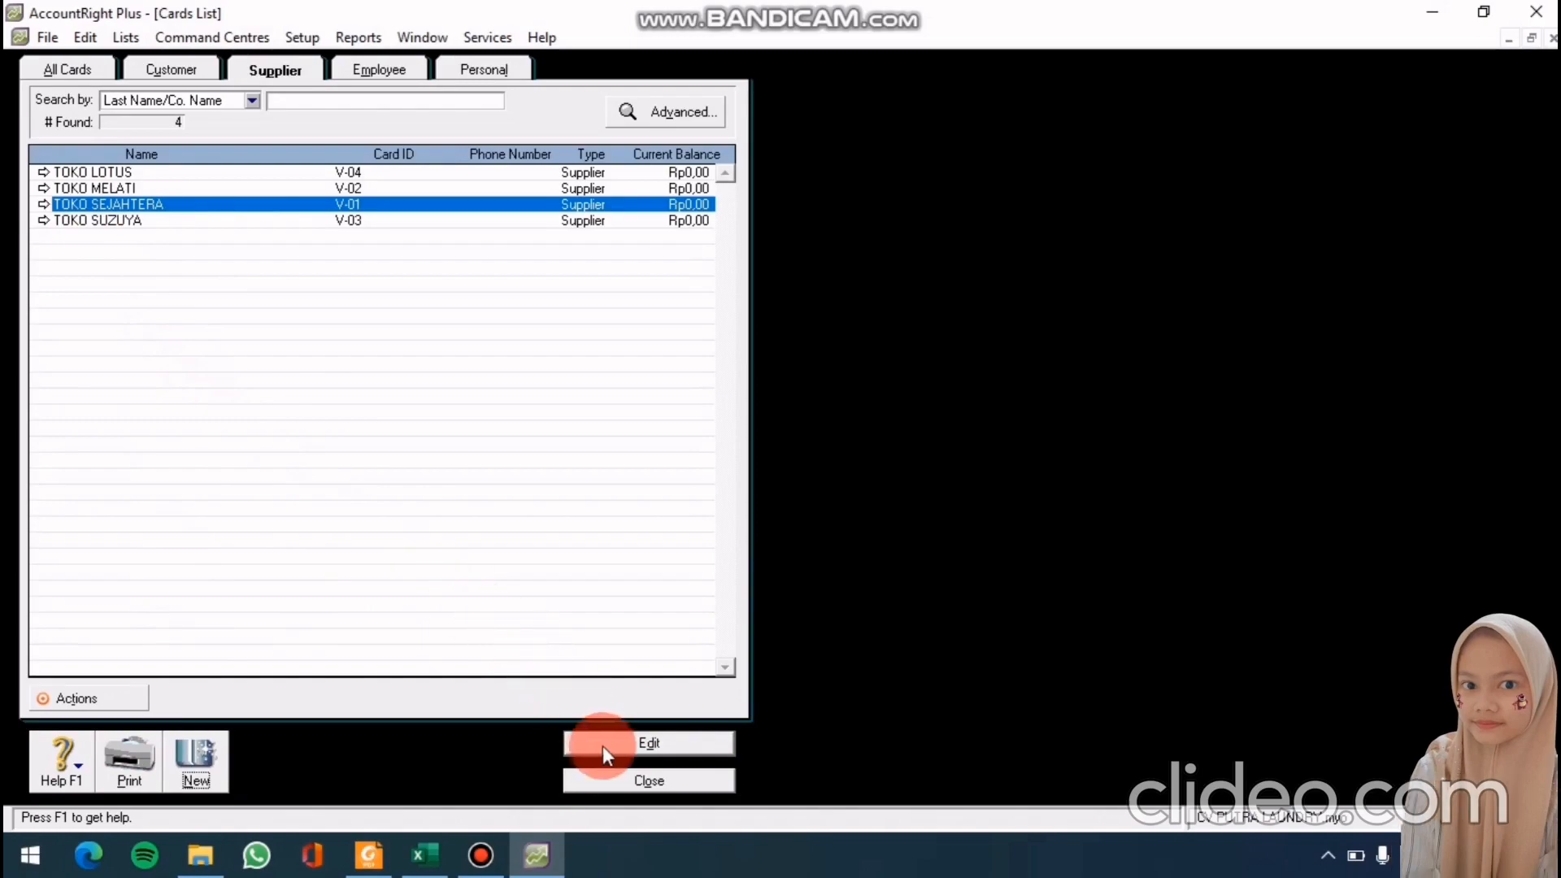
Close the Cards List and open Setup > Balances > Customer Balances
left_click(614, 785)
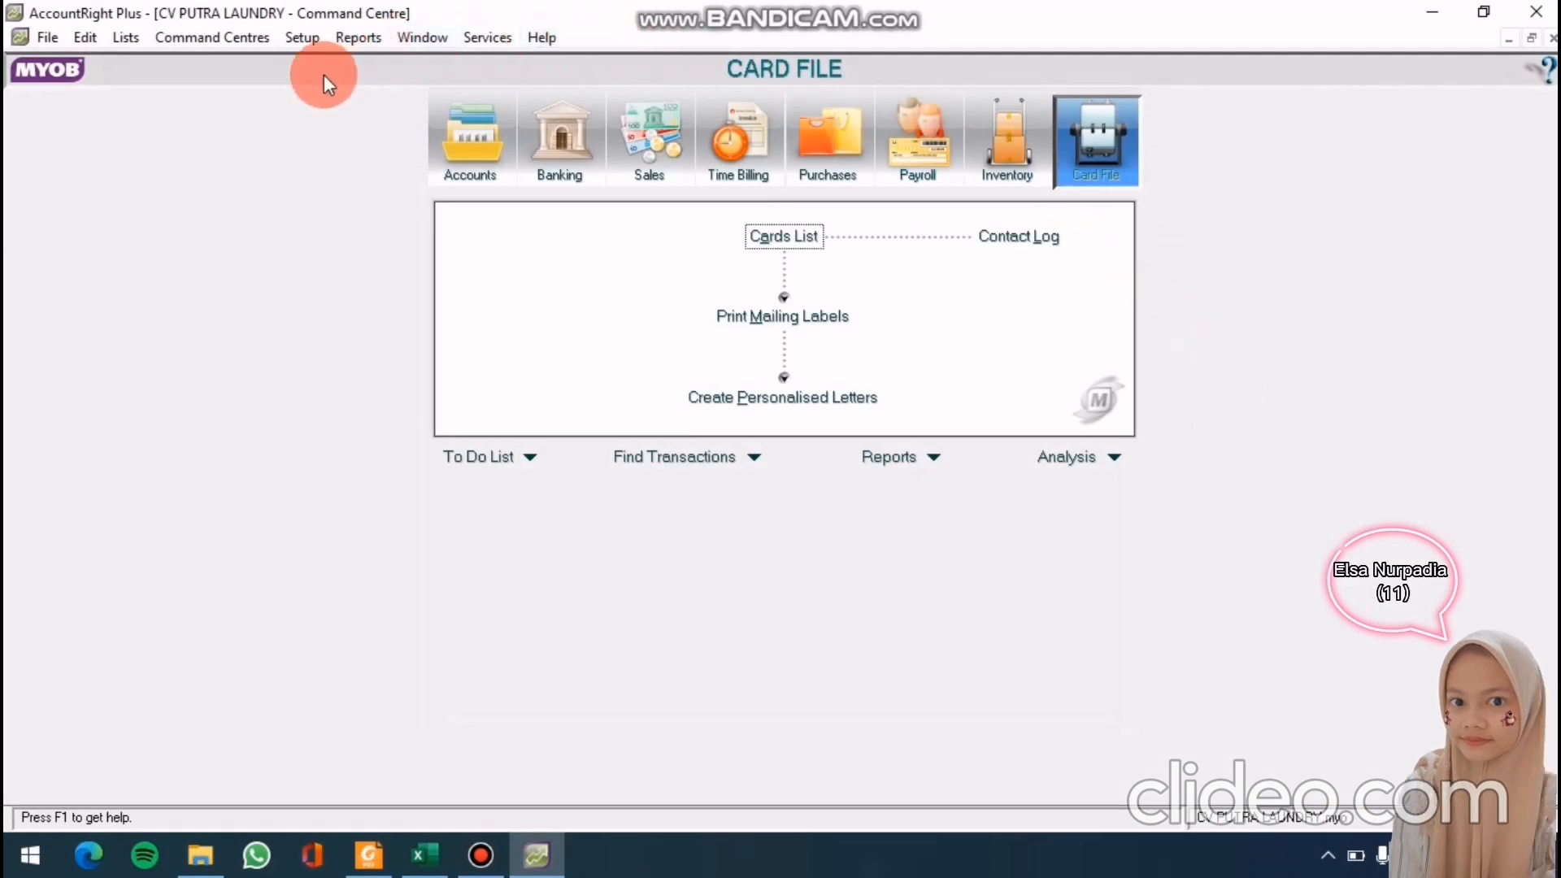
left_click(301, 38)
mouse_move(329, 92)
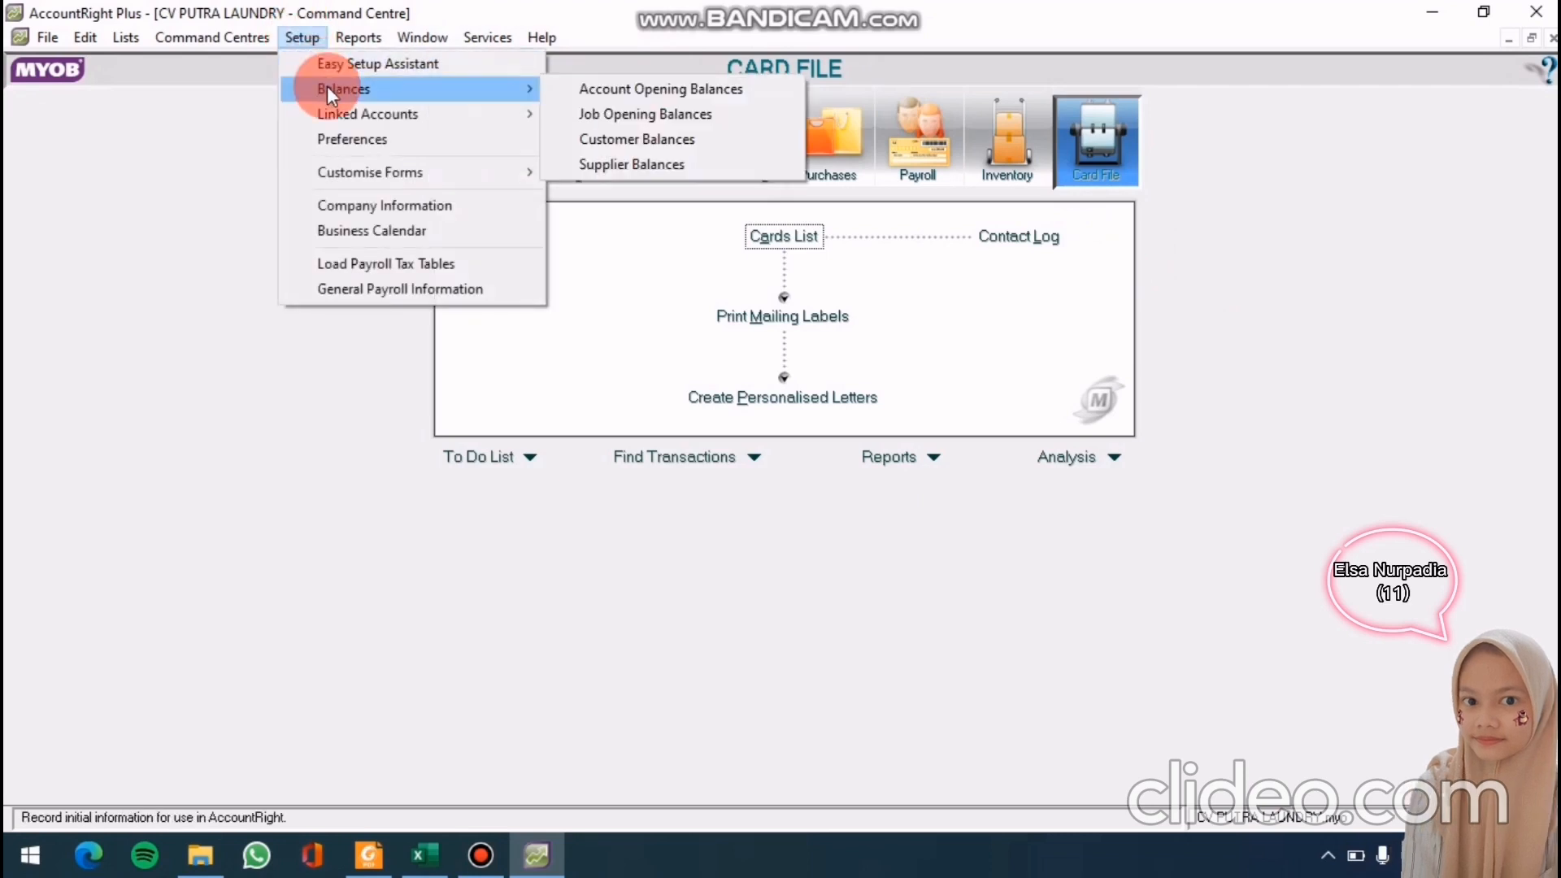
left_click(582, 139)
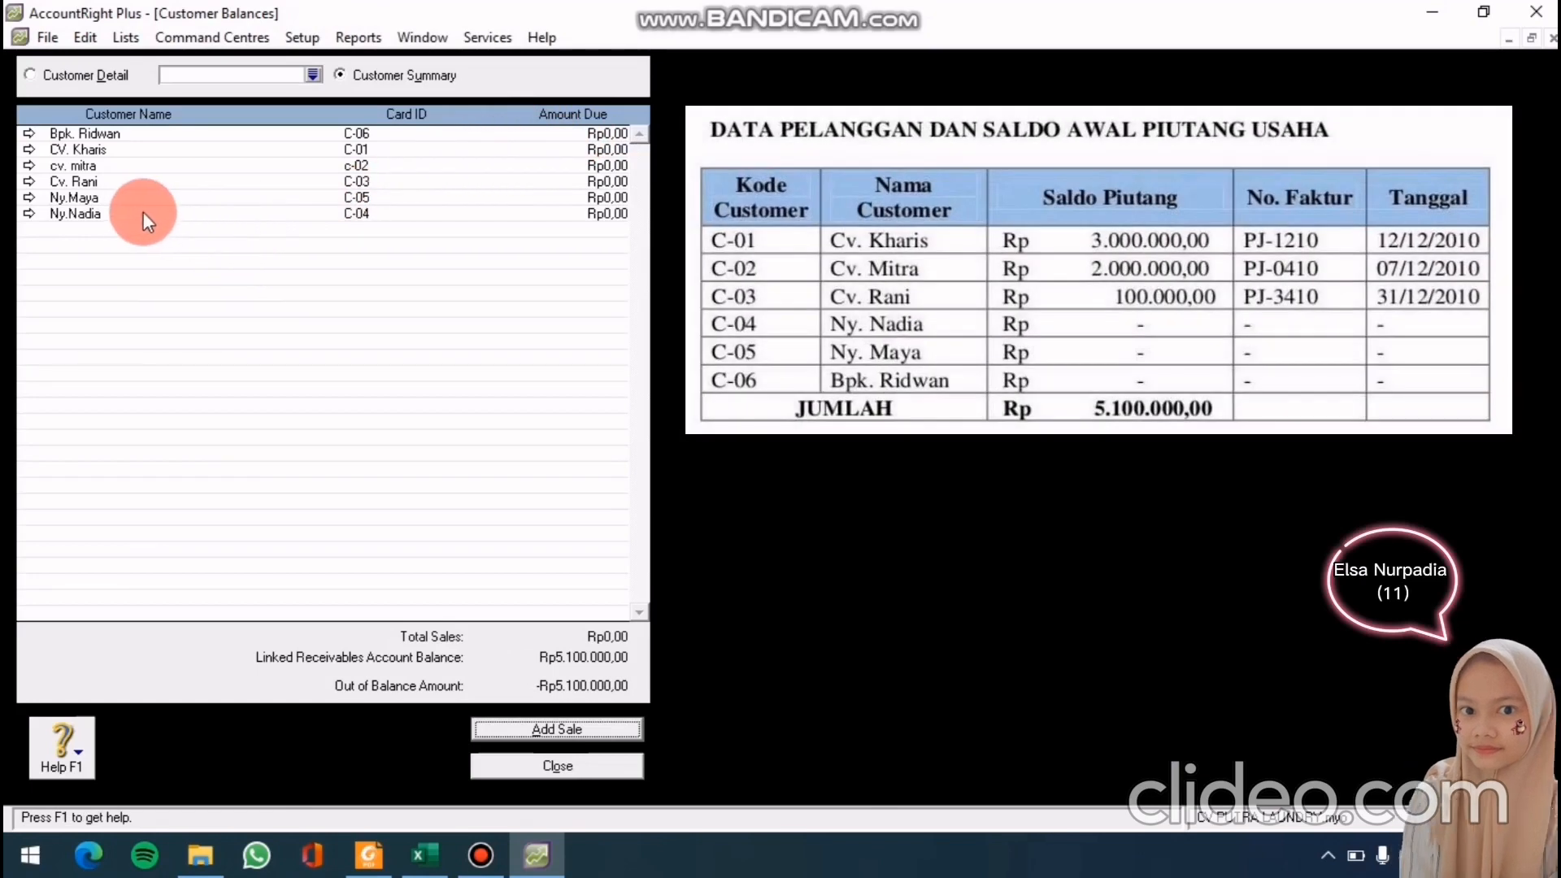
Record a Rp3.000.000,00 historical sale for CV. Kharis dated 12/12/2010, memo 'saldo awal'
double_click(161, 148)
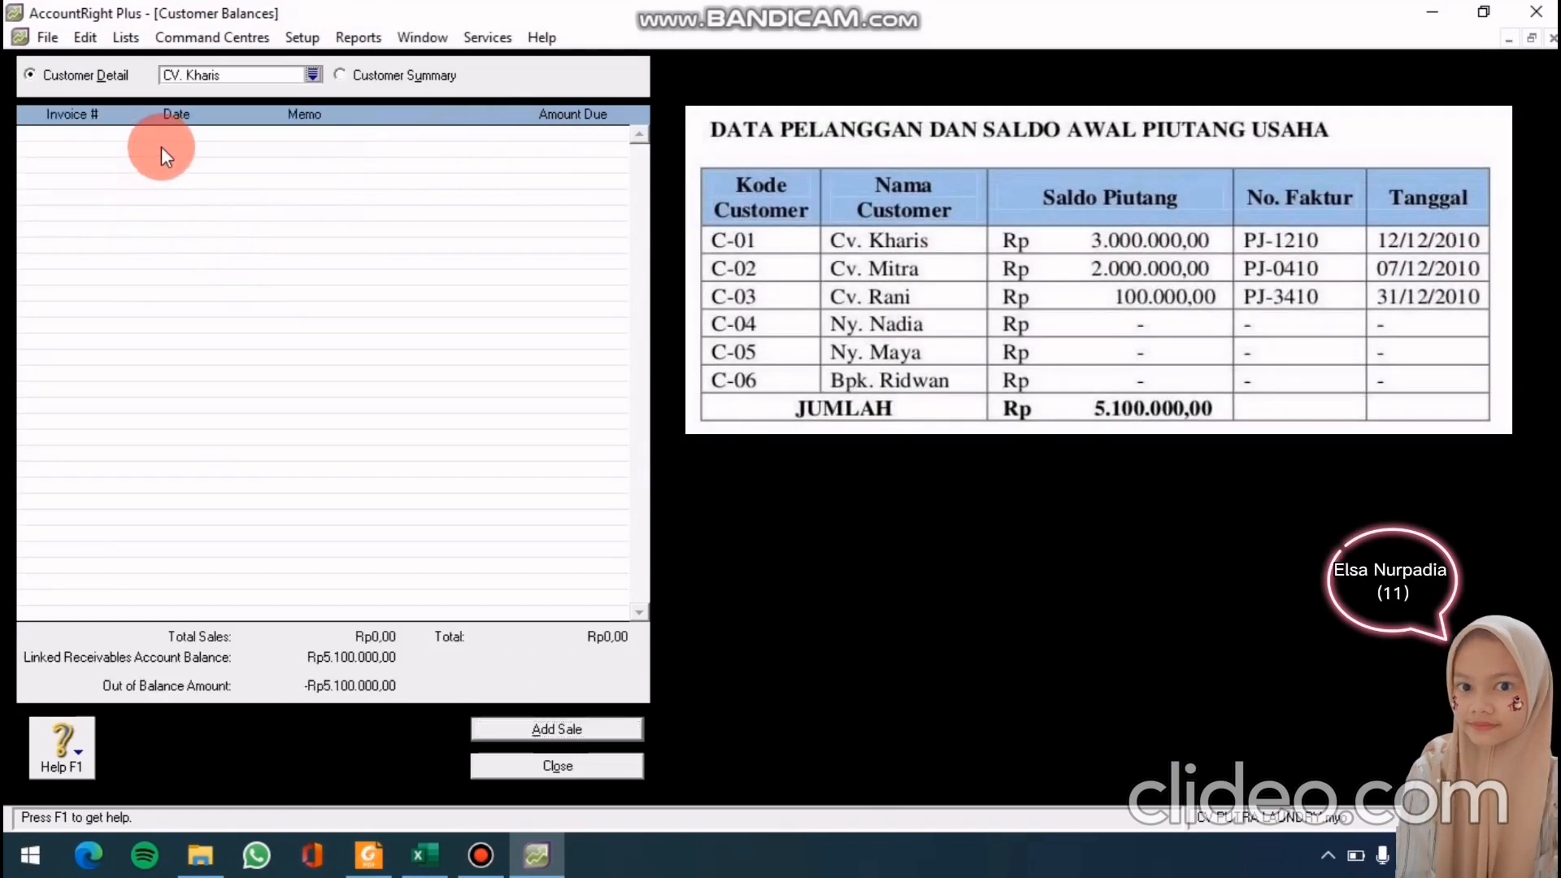
left_click(510, 727)
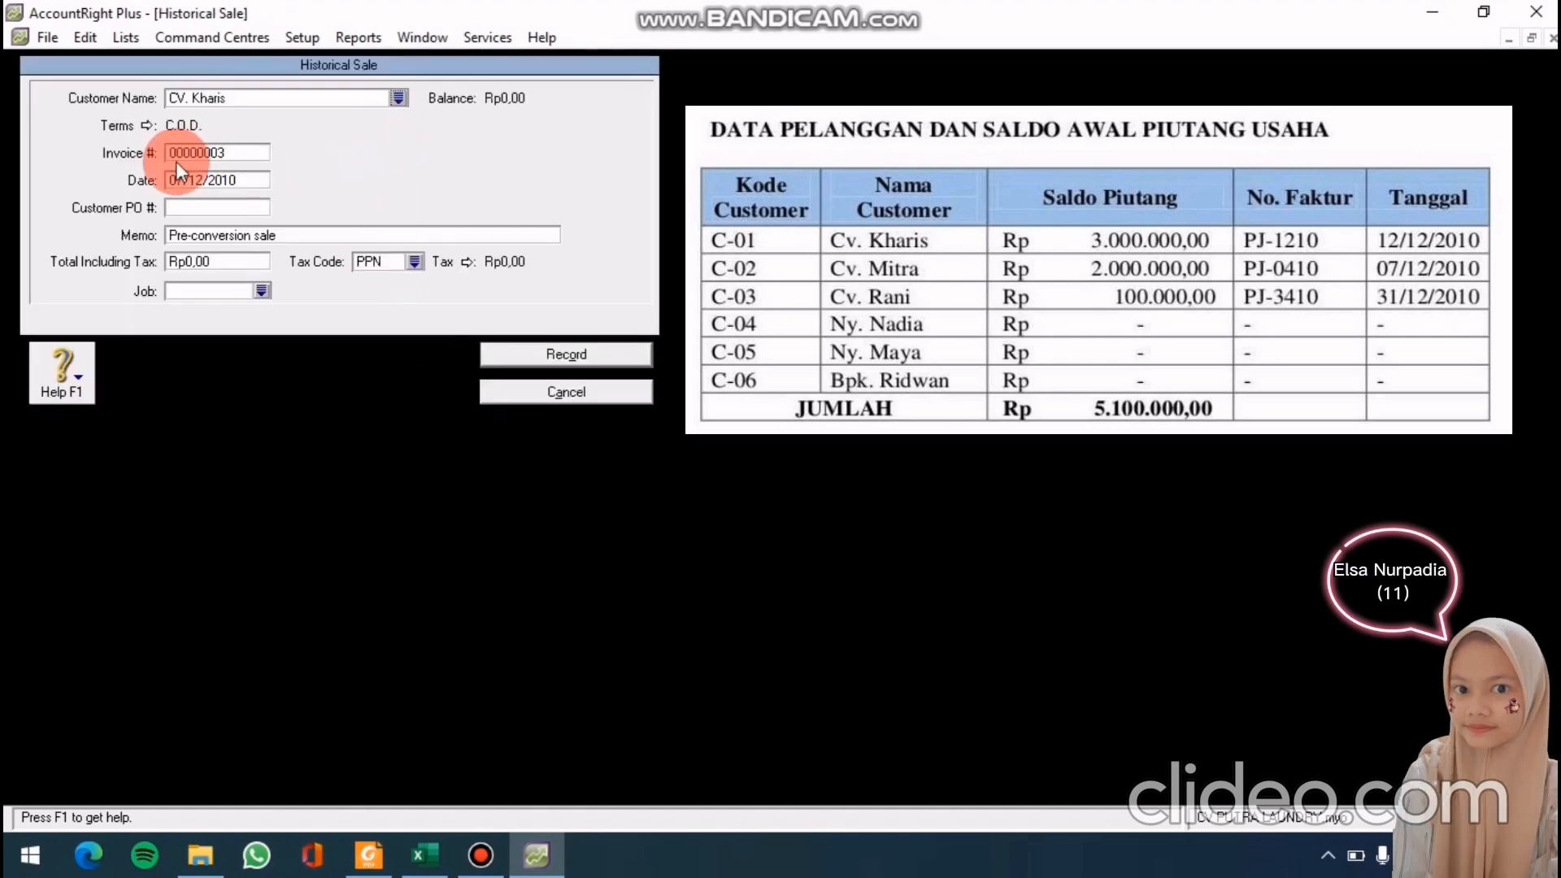
left_click(220, 180)
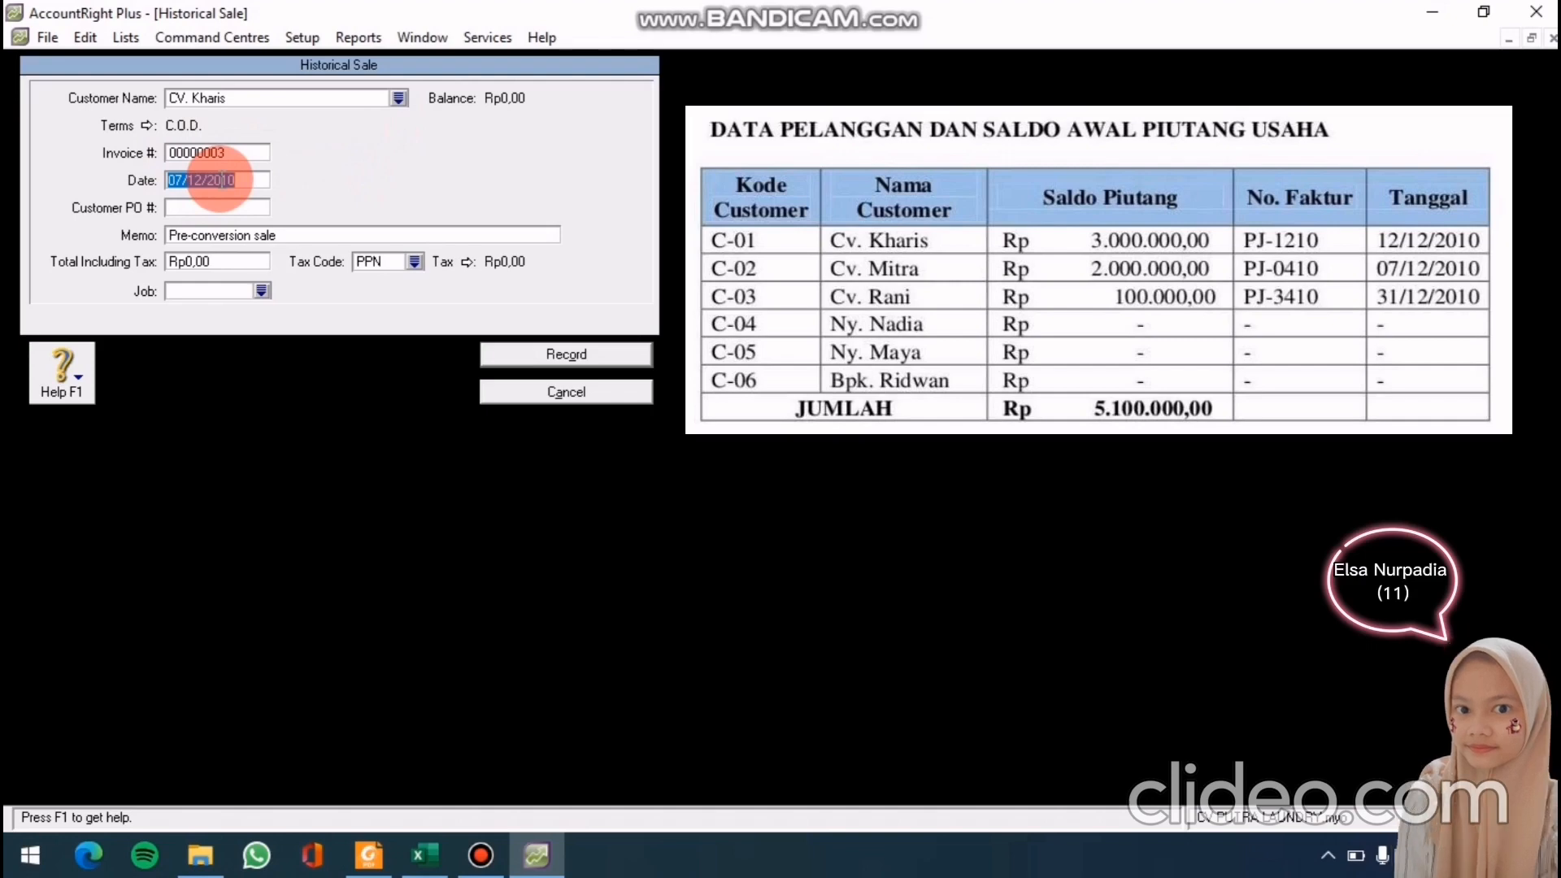
type("12/")
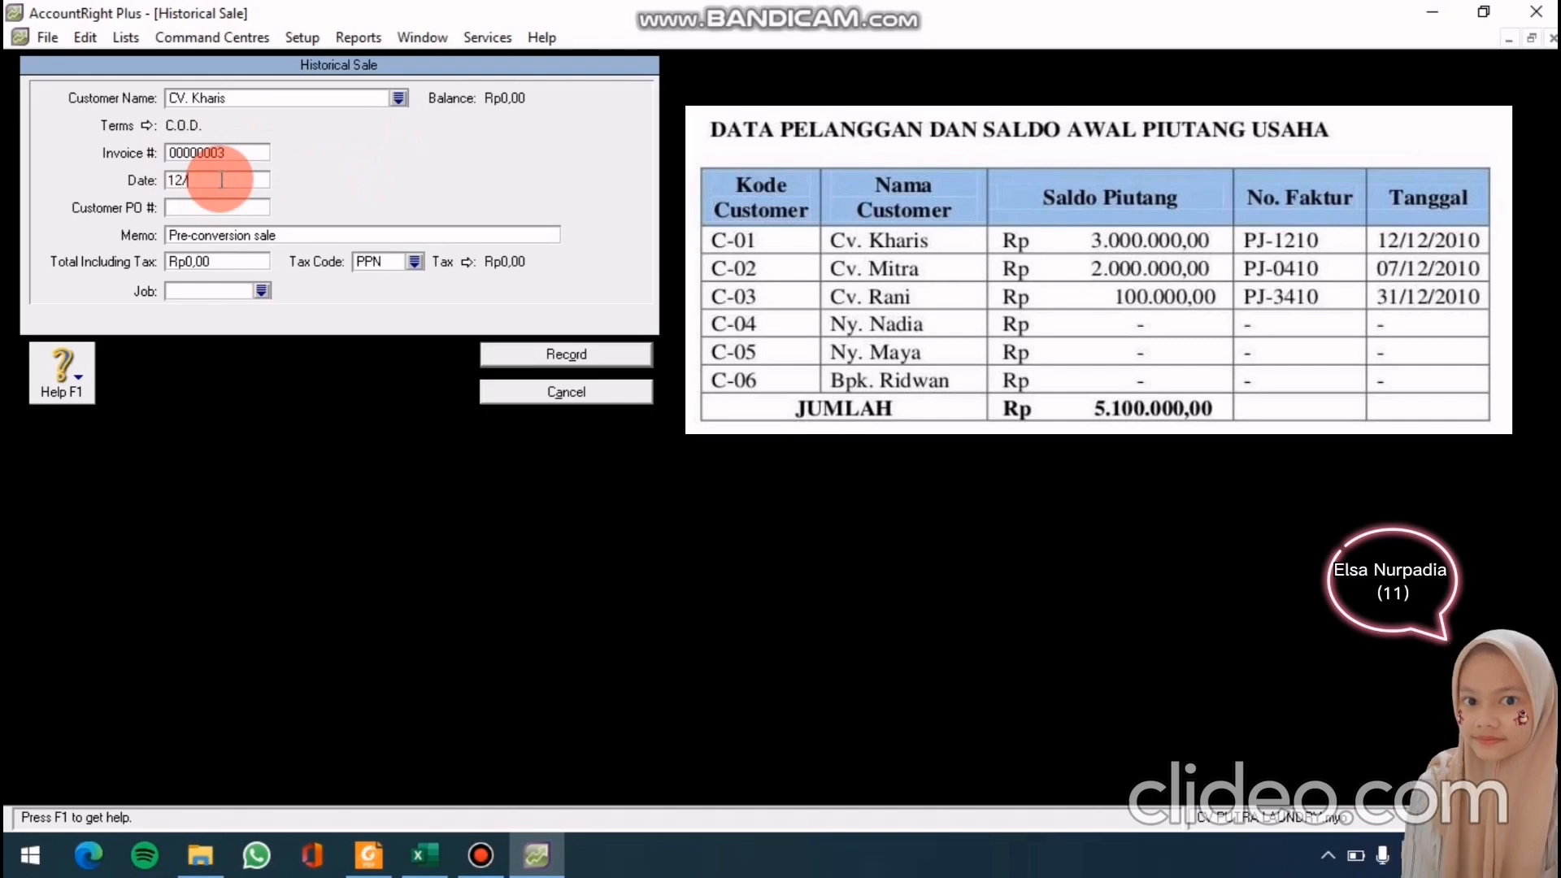
type("12/2010")
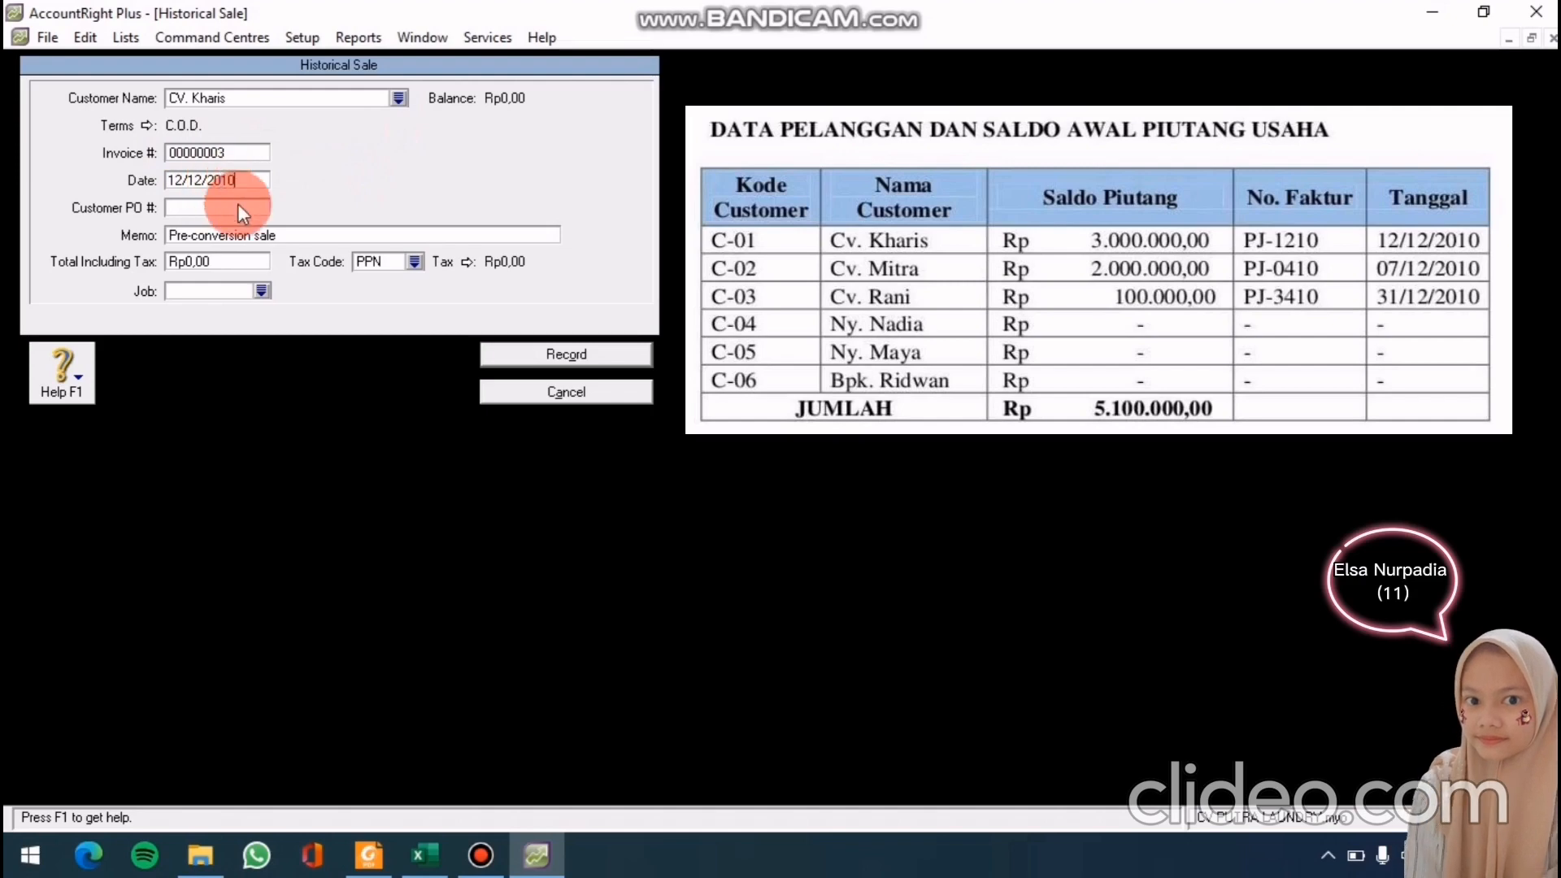
left_click(244, 236)
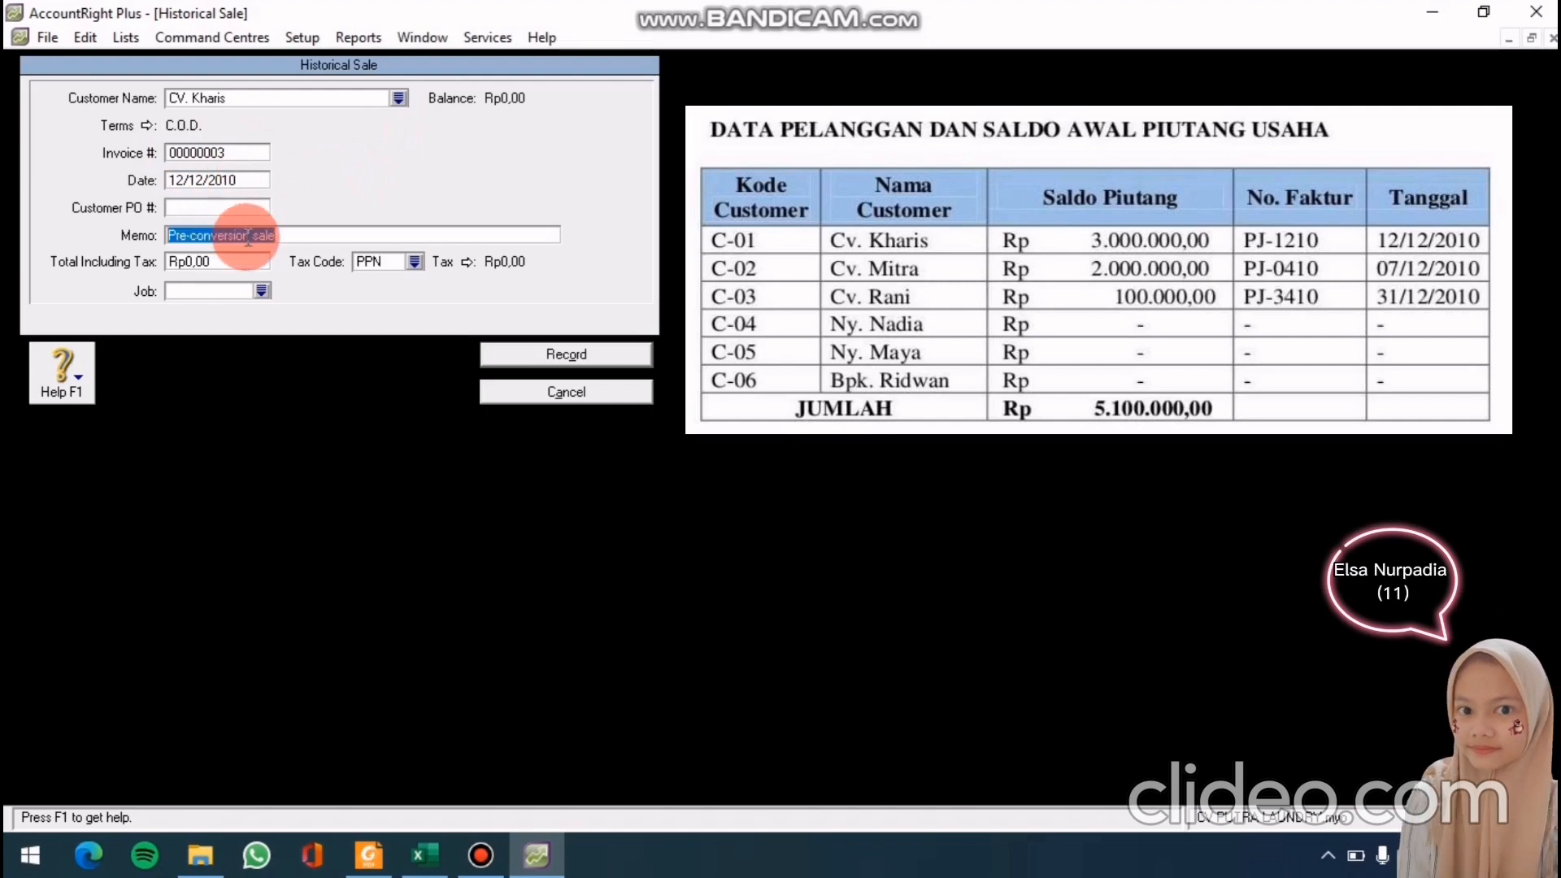
type("saldo ")
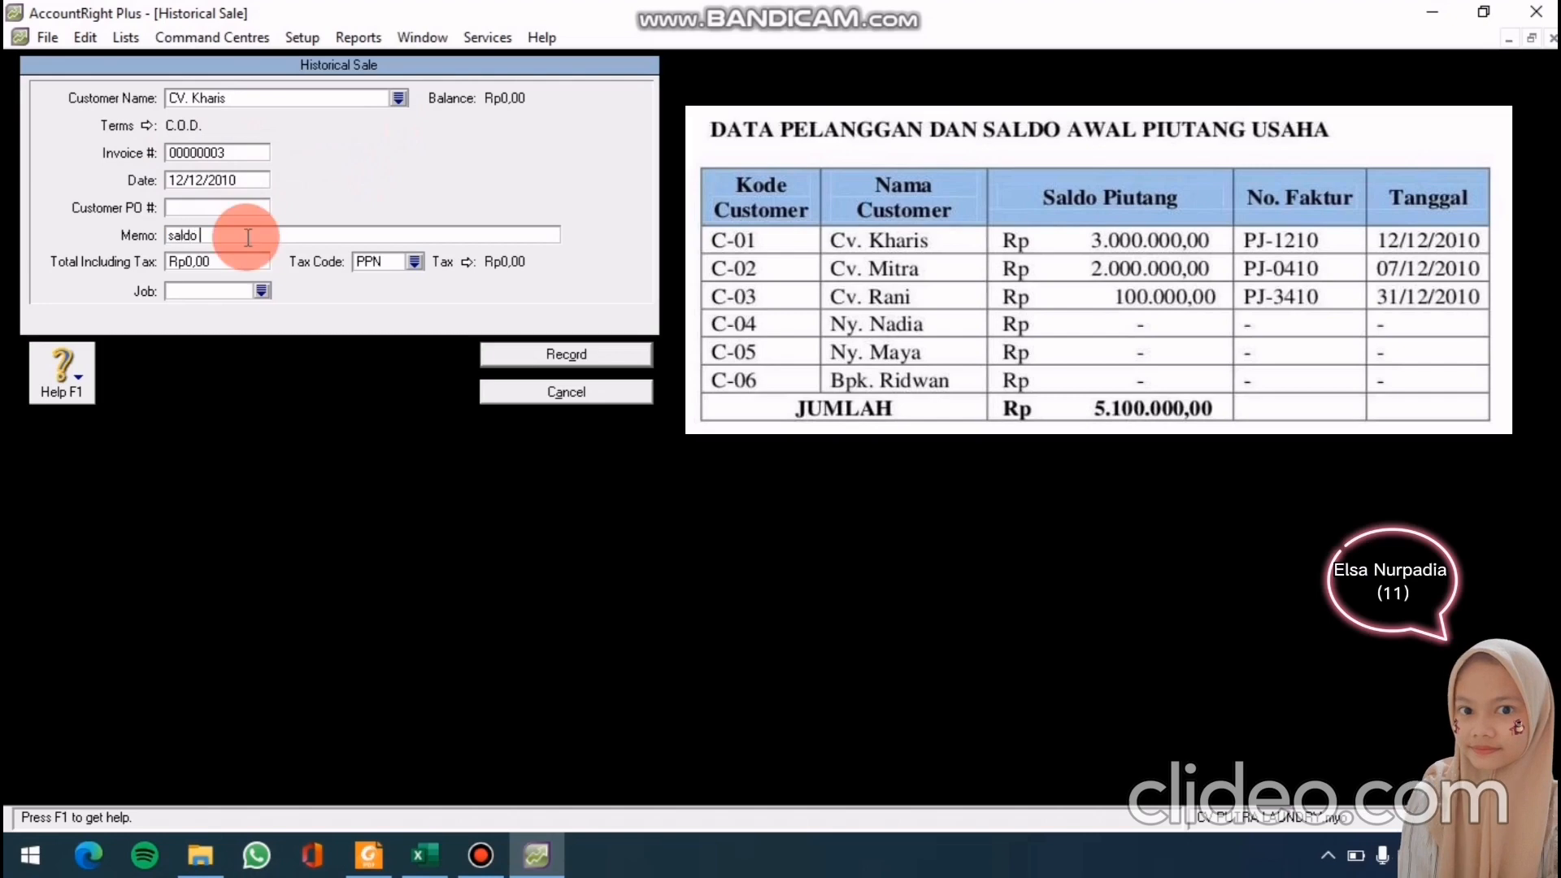
type("awal")
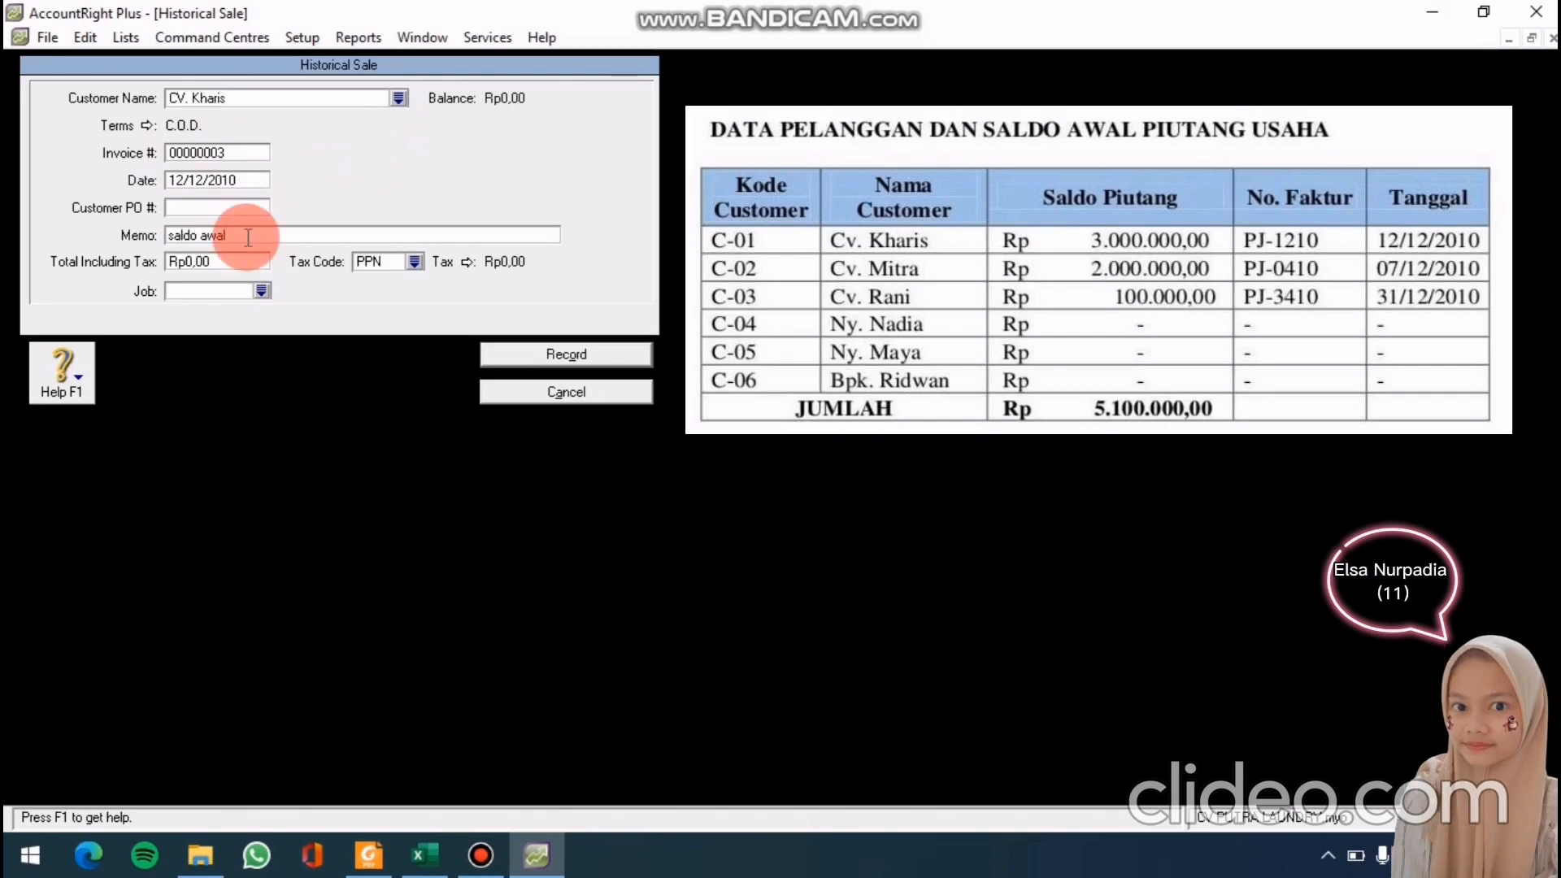
left_click(228, 256)
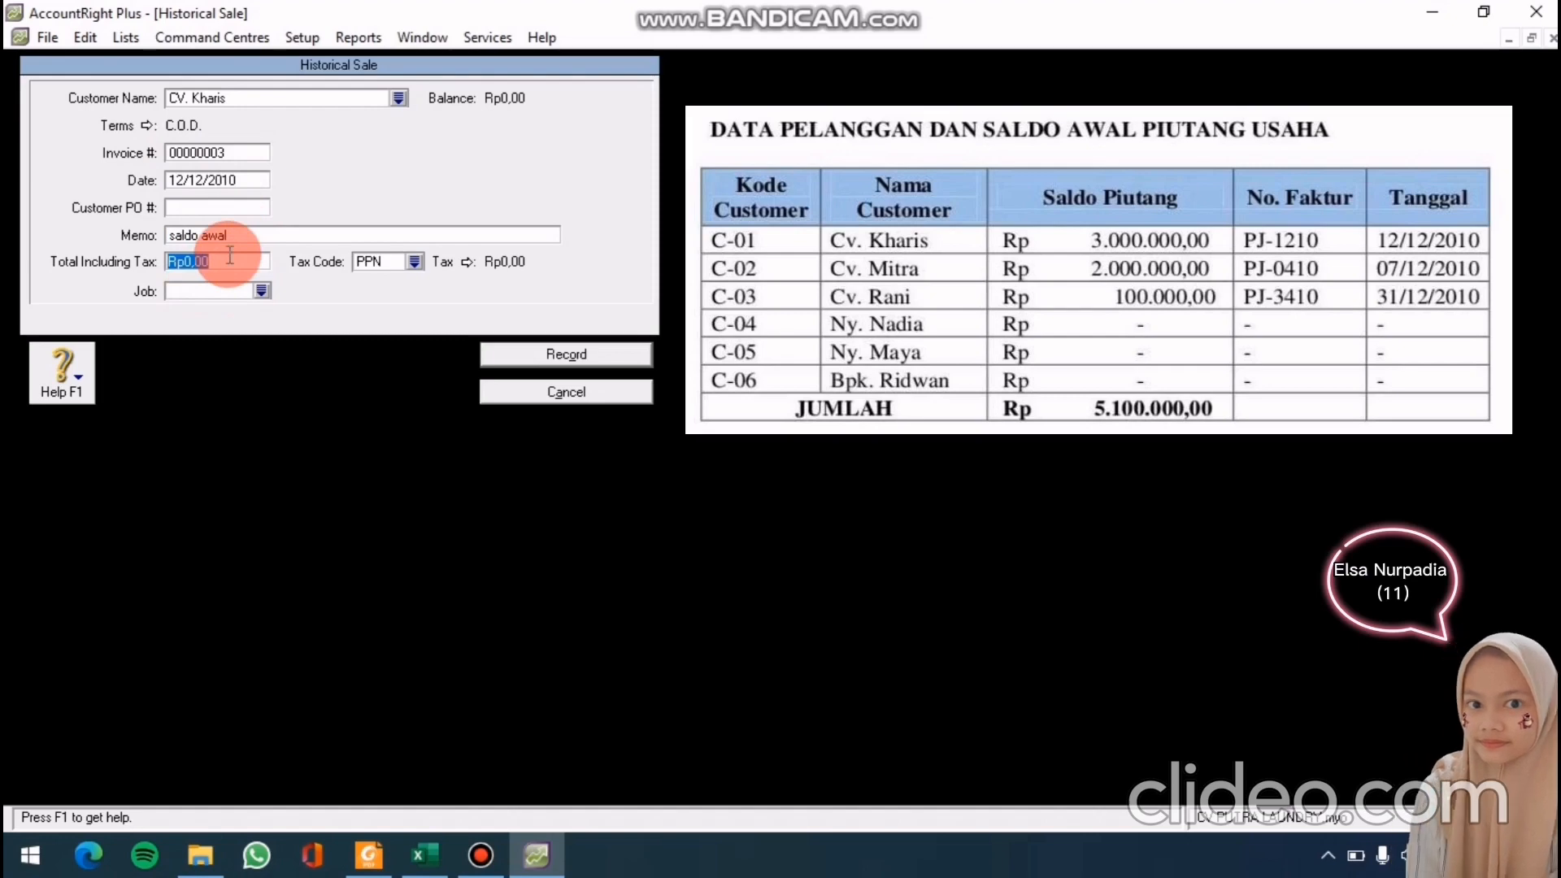
type("3000000")
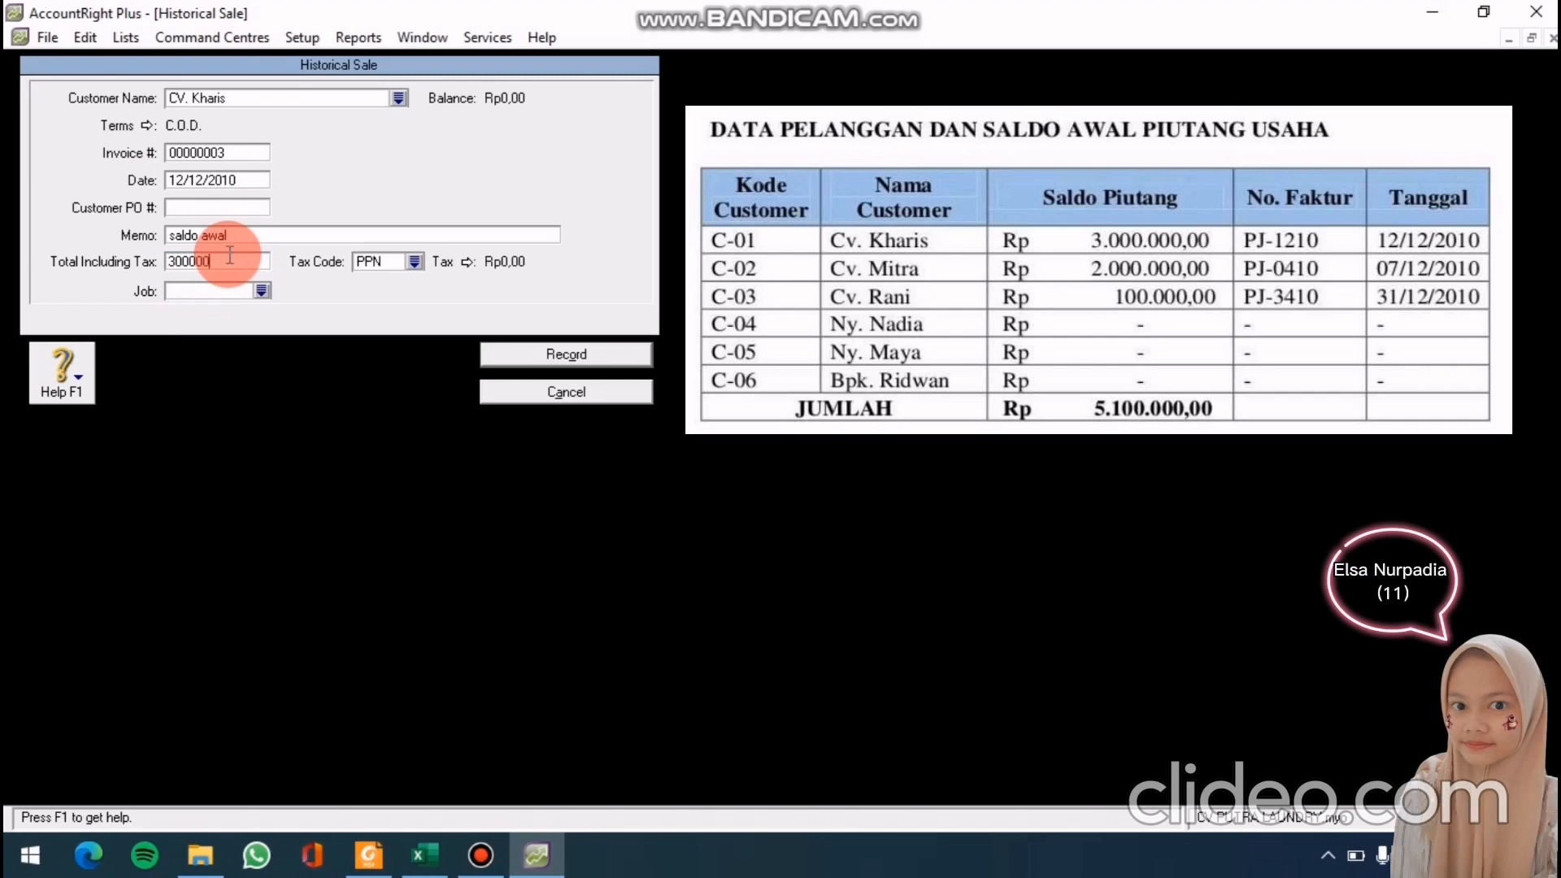
left_click(507, 356)
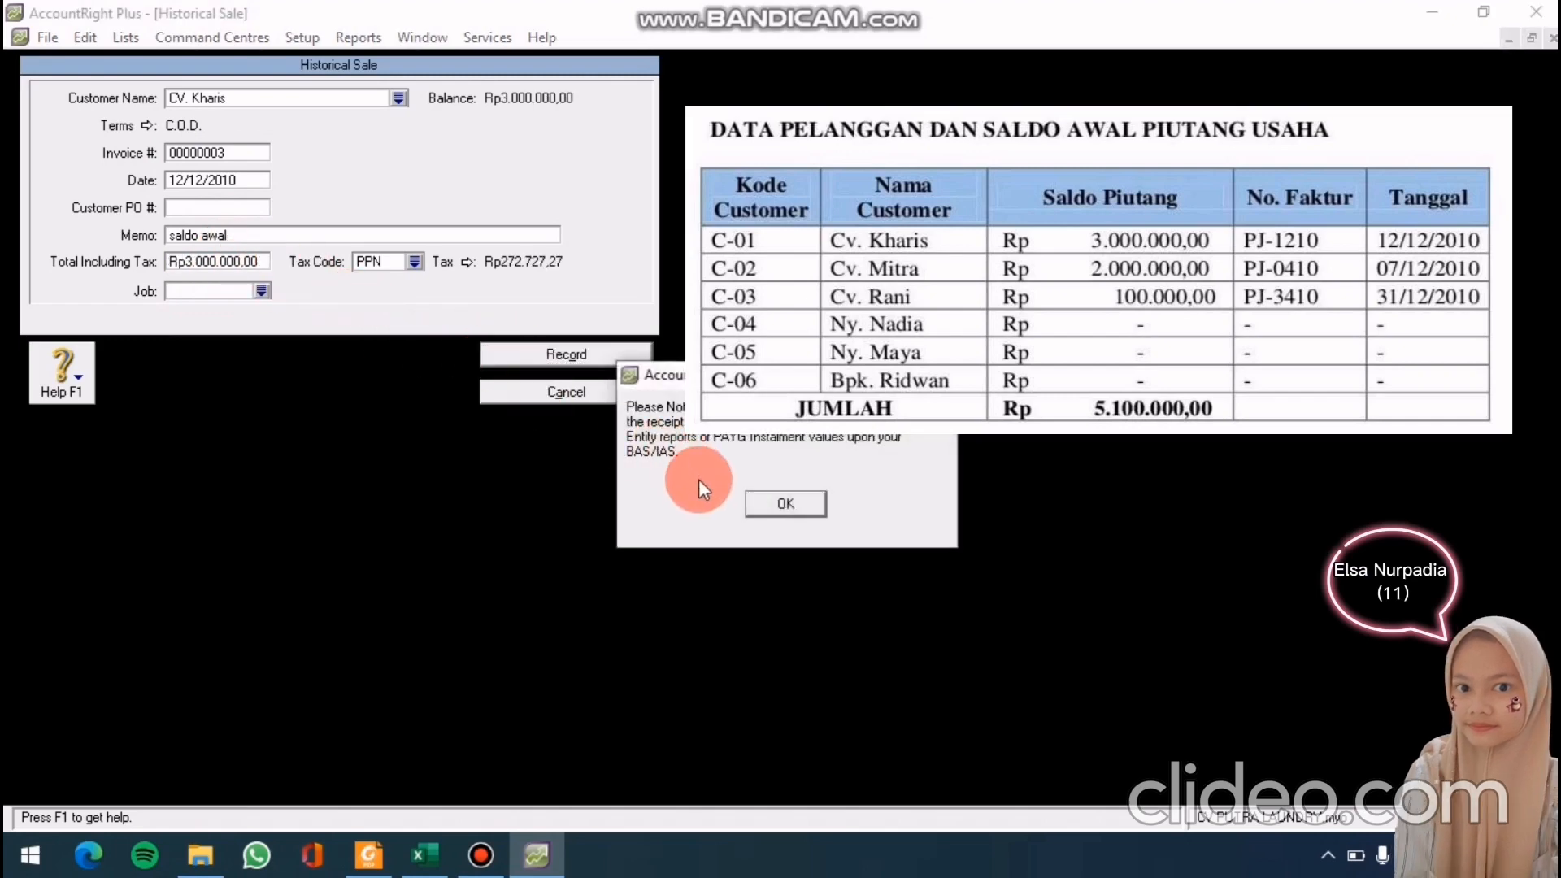
left_click(784, 504)
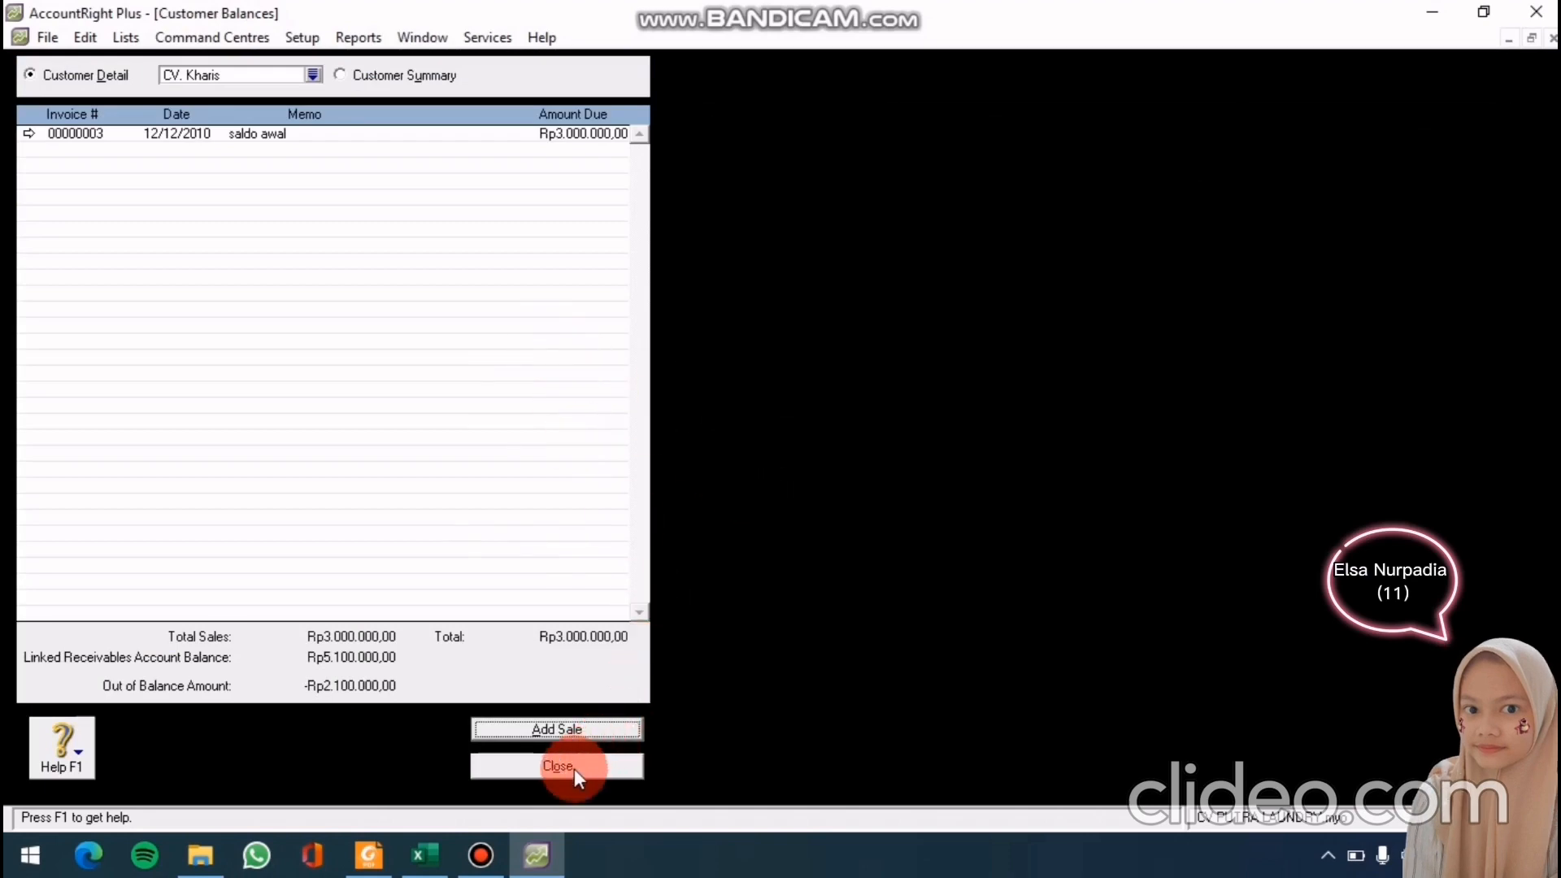
Close and reopen the Customer Balances window
left_click(574, 769)
left_click(299, 41)
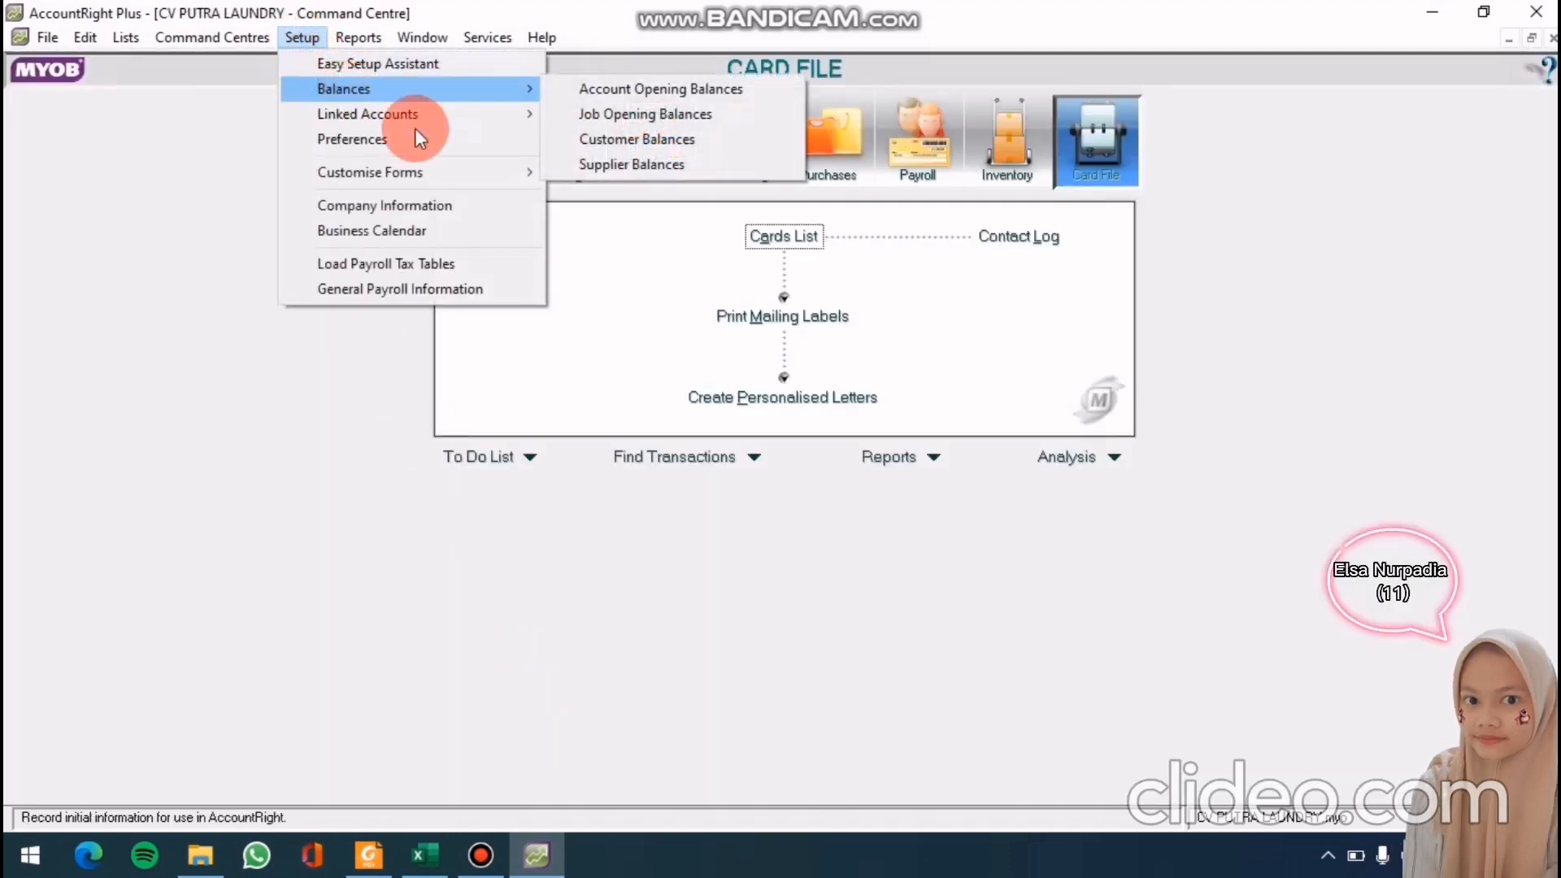
left_click(577, 142)
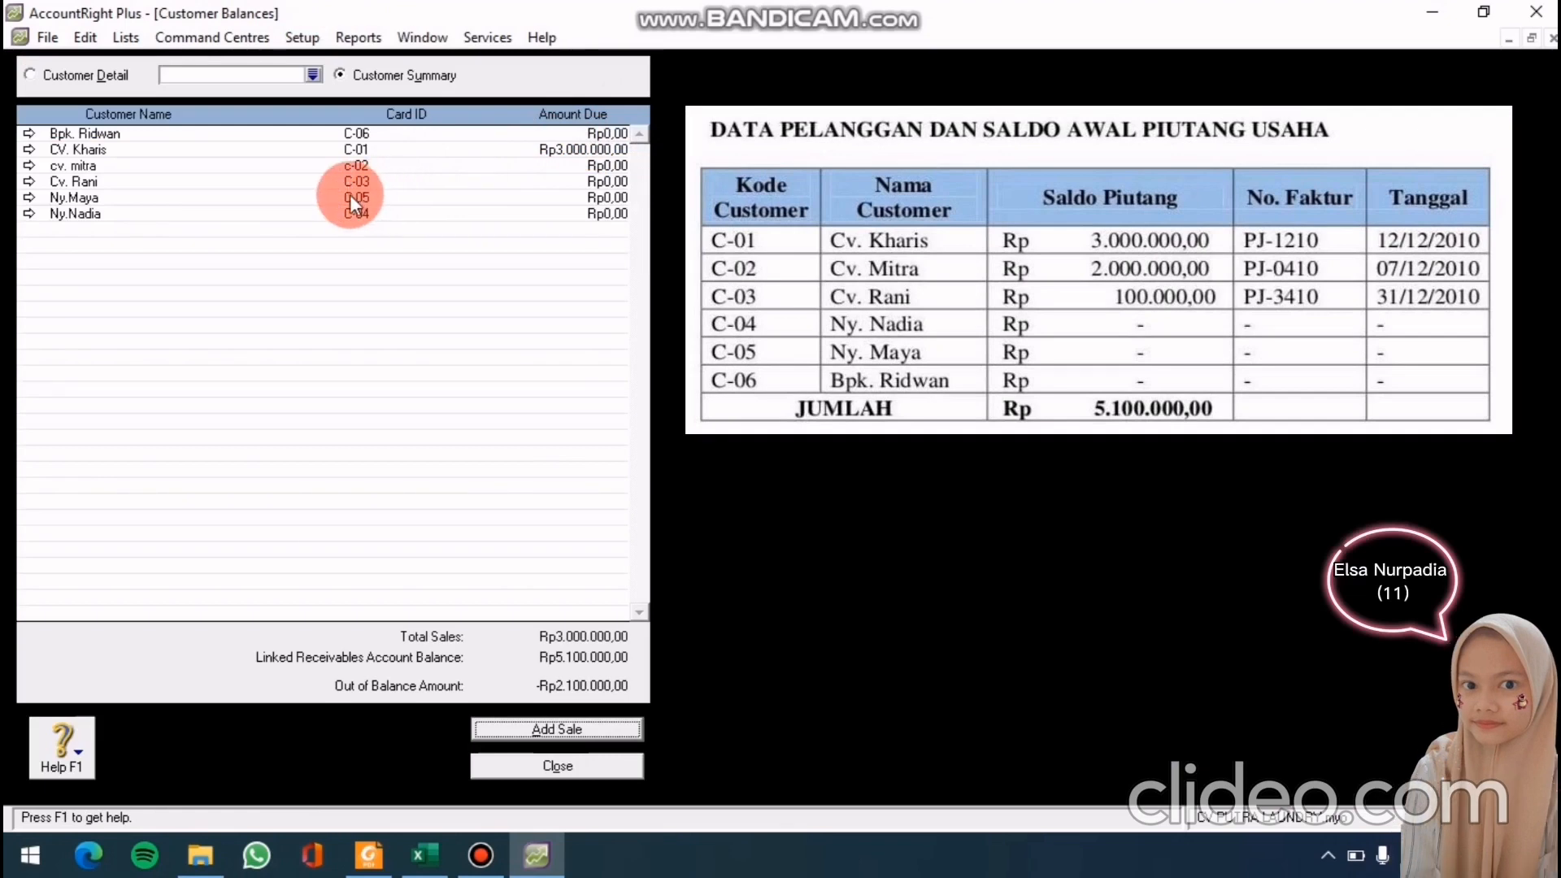
Start a historical sale for cv. mitra dated 01/12/2010 and begin the memo 'sald'
double_click(209, 167)
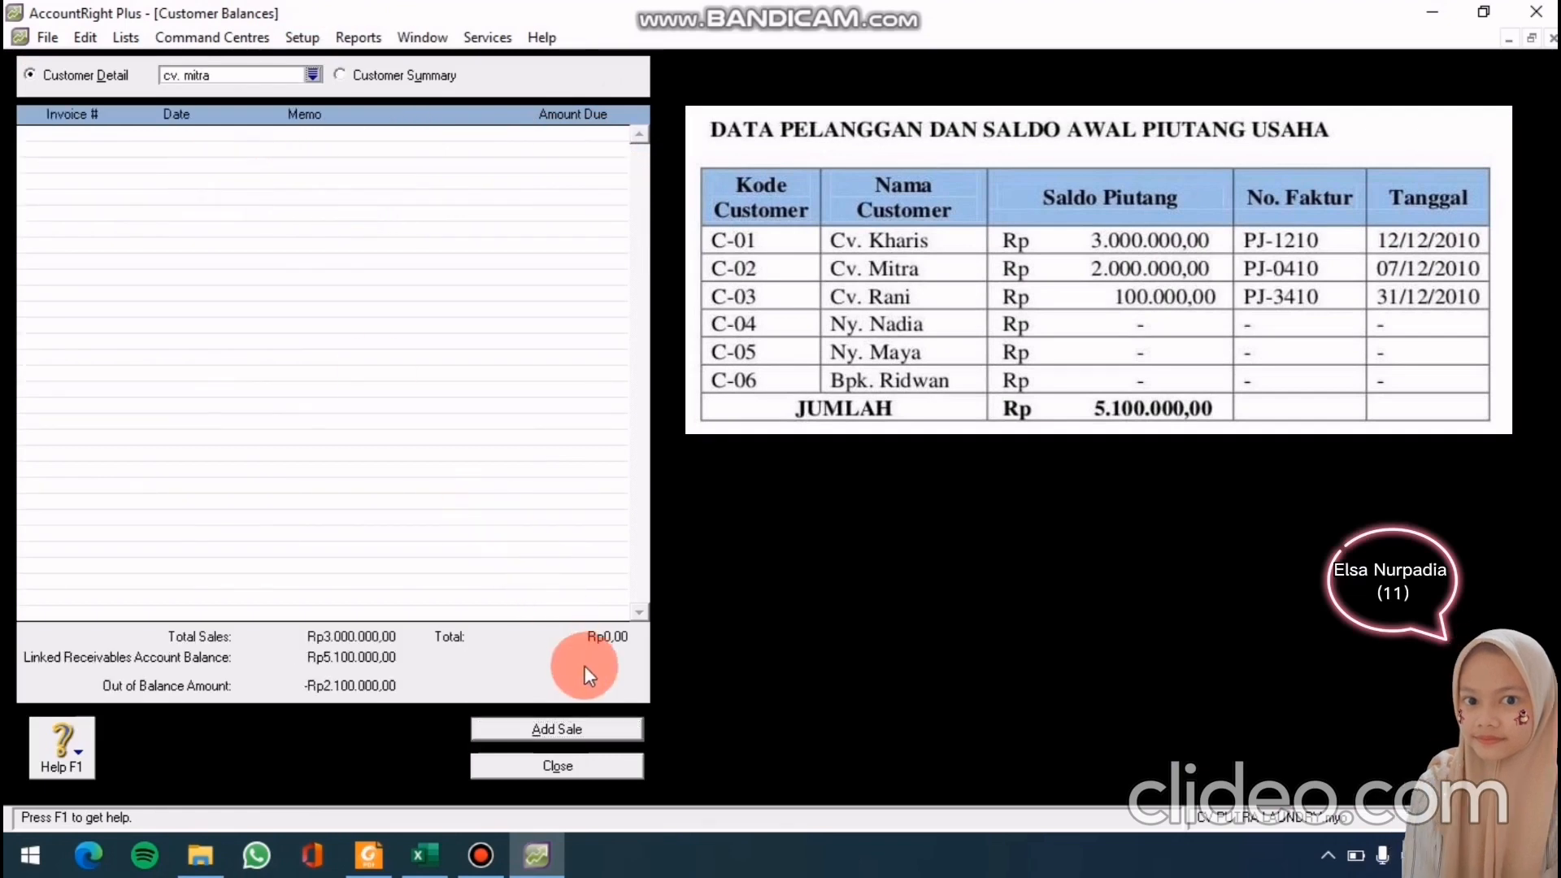
left_click(567, 737)
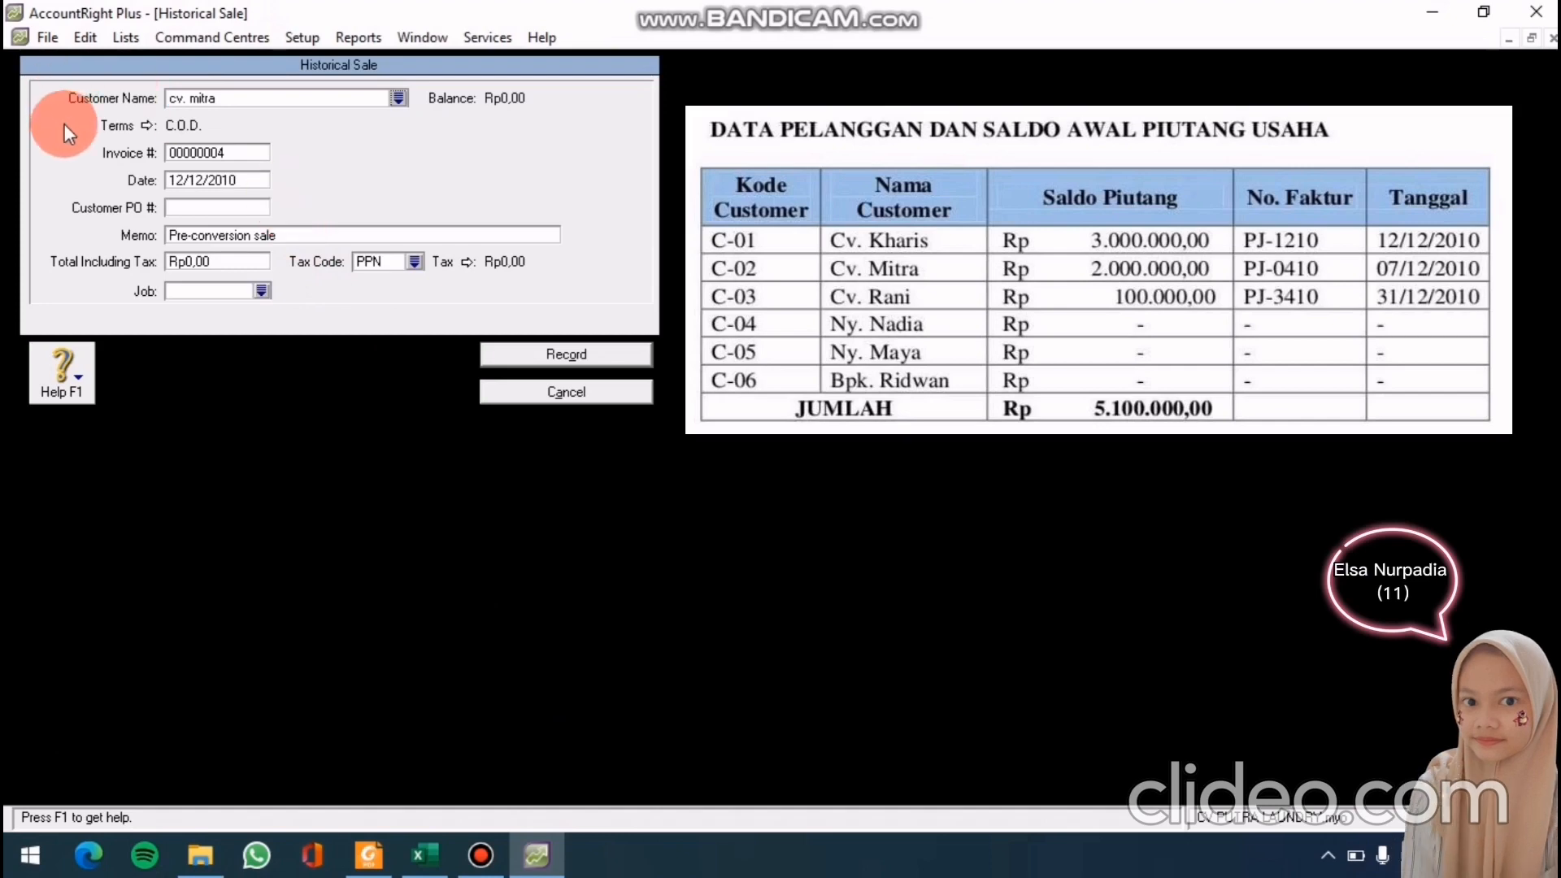
left_click(204, 183)
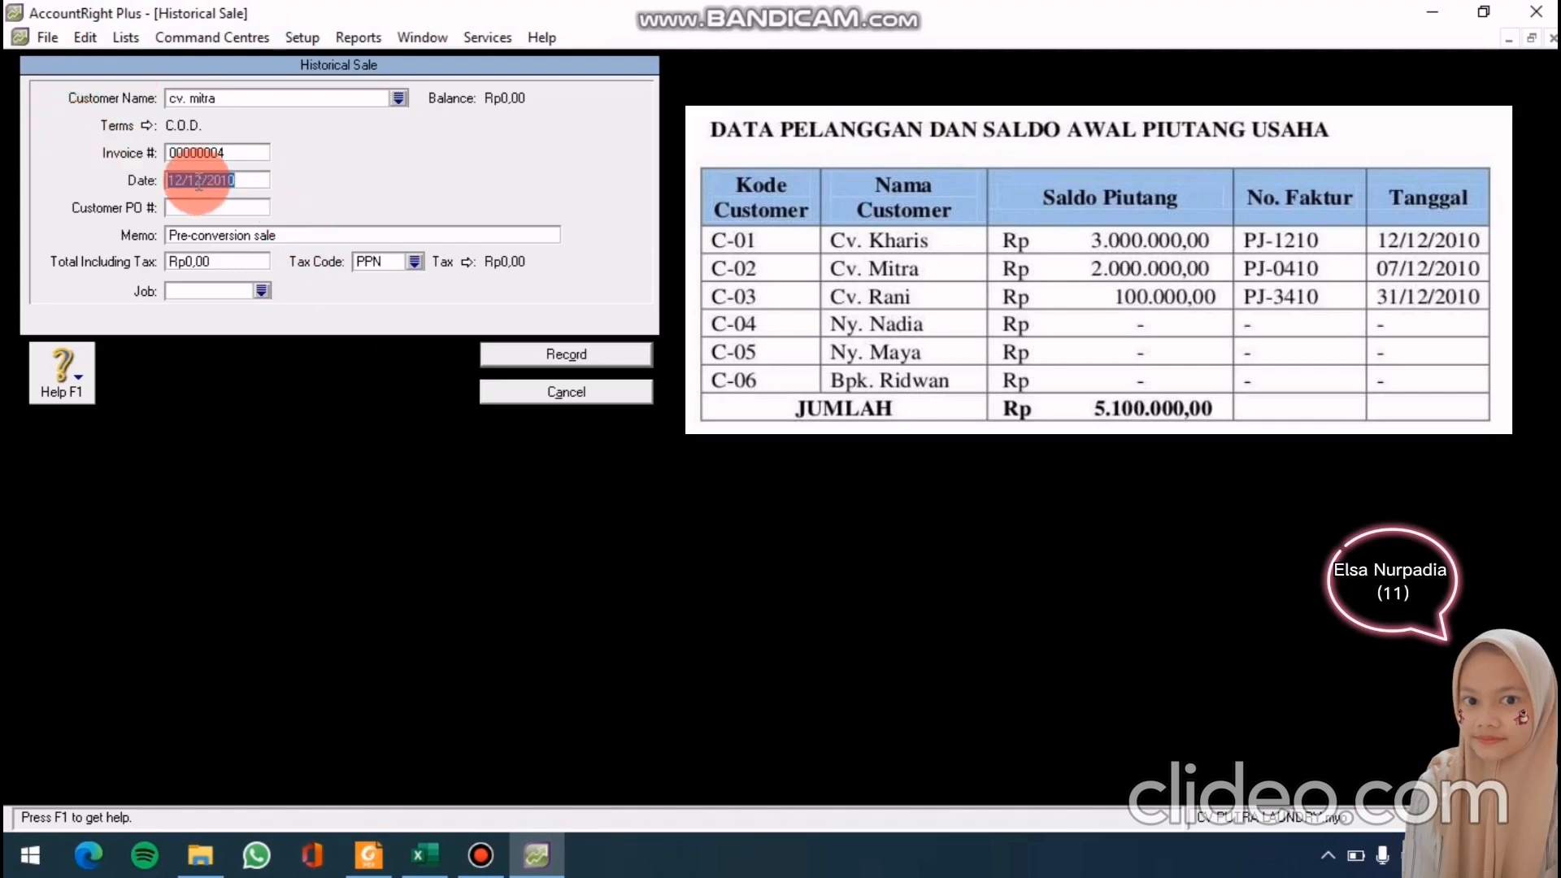
type("01/")
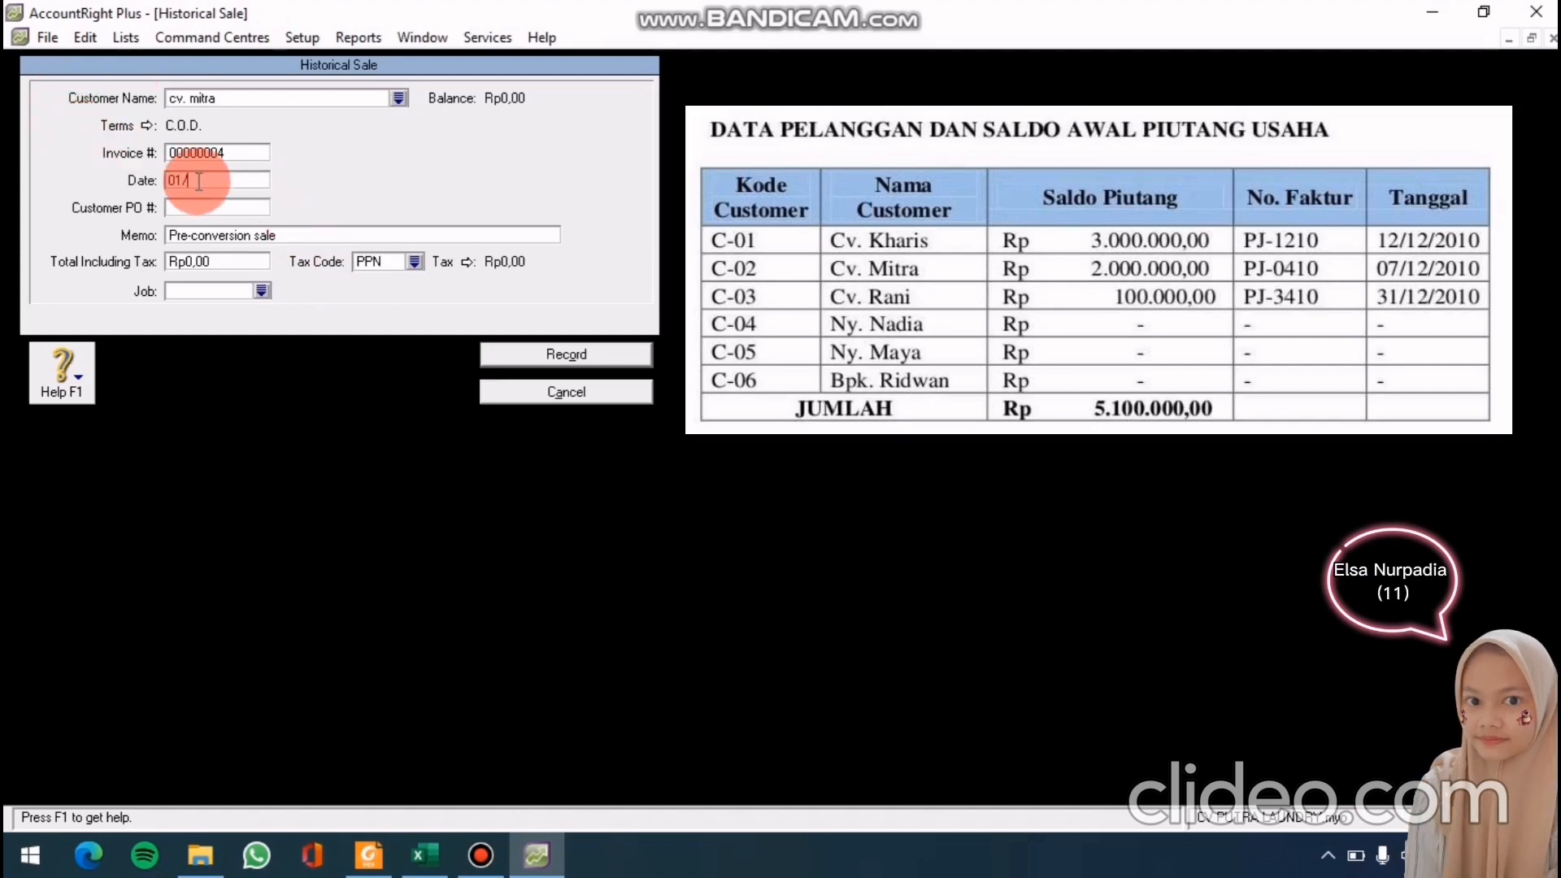
type("12/2019")
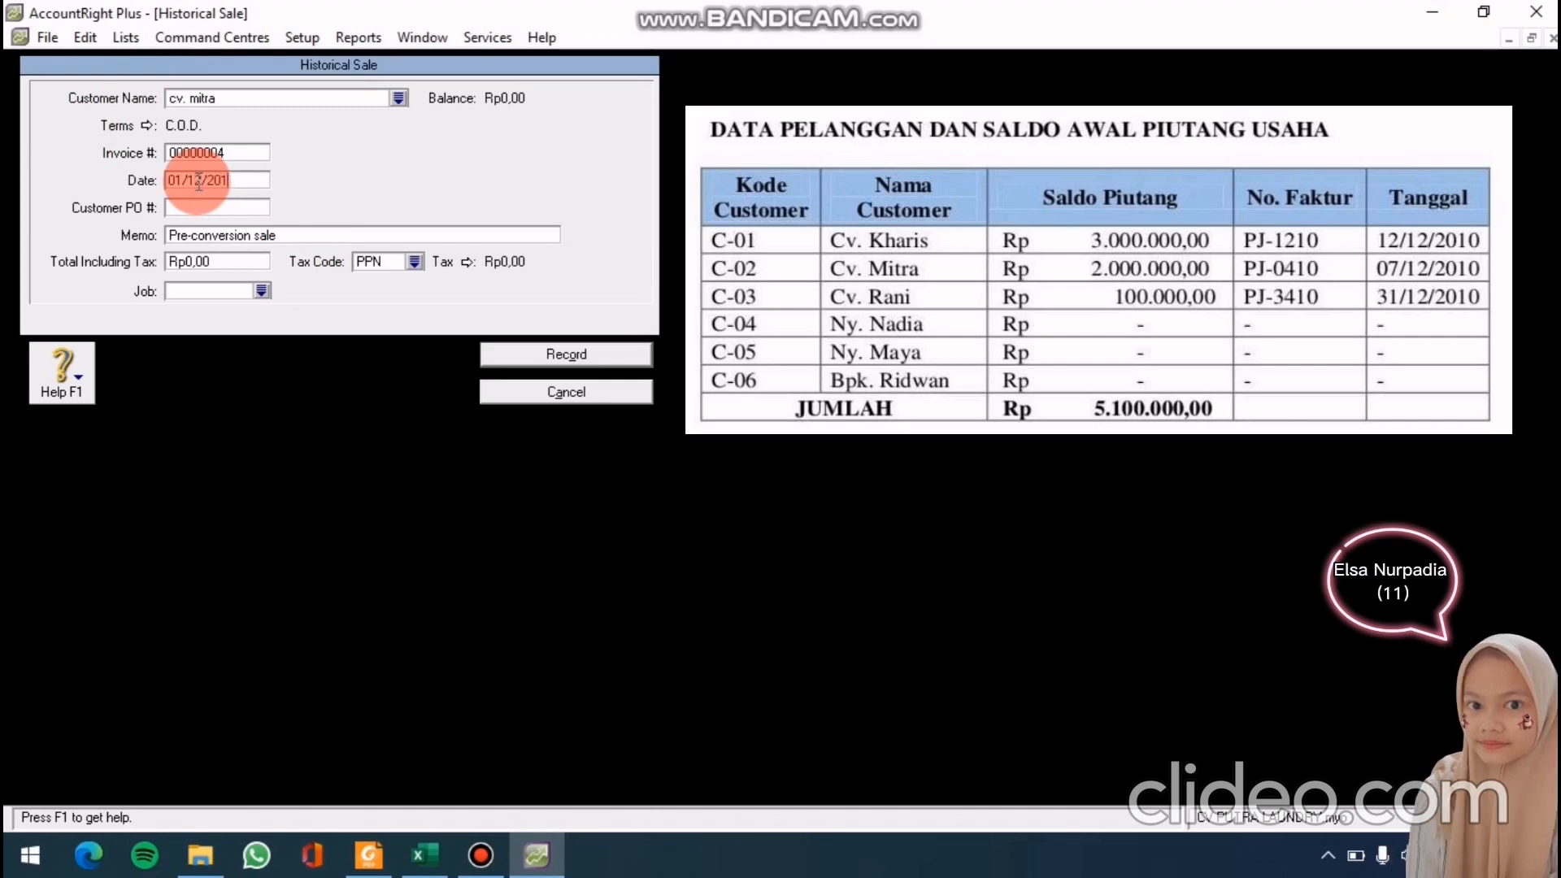
key("BackSpace")
type("0")
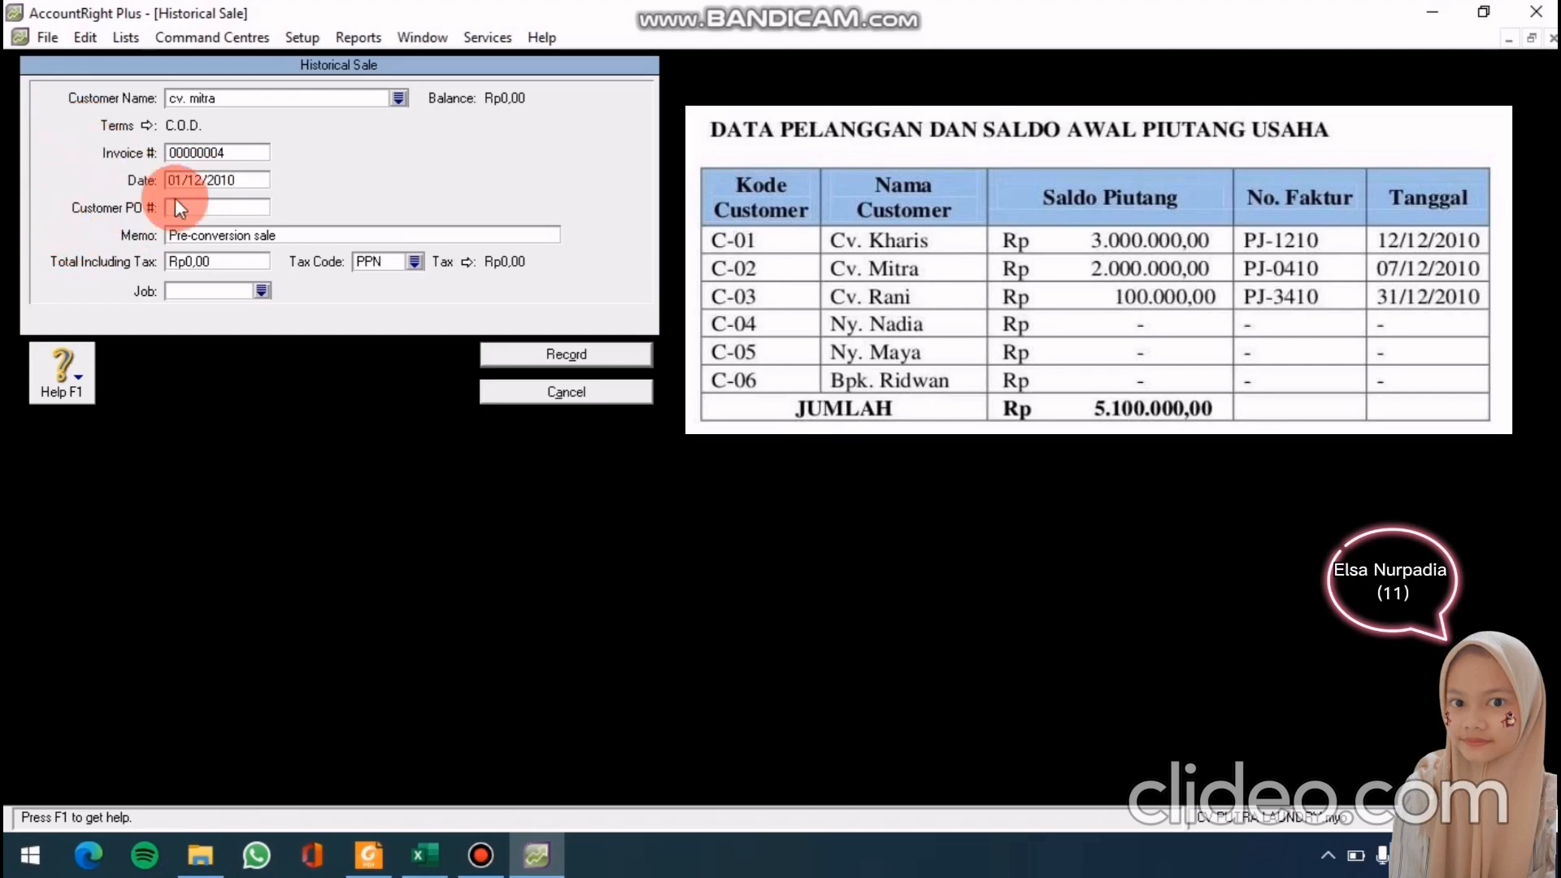
left_click(219, 232)
type("sald")
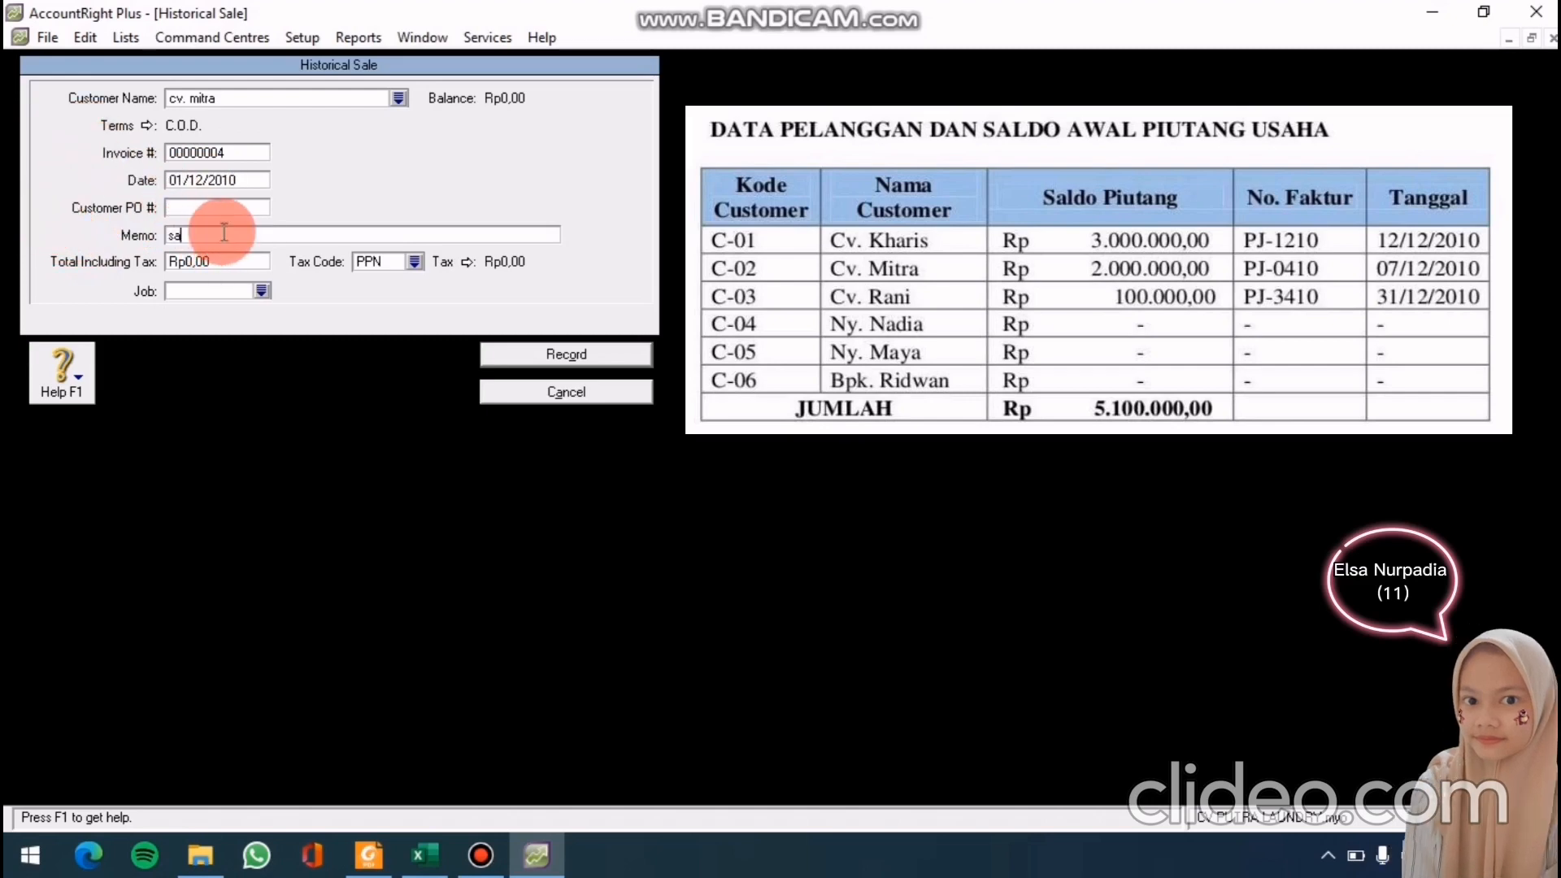
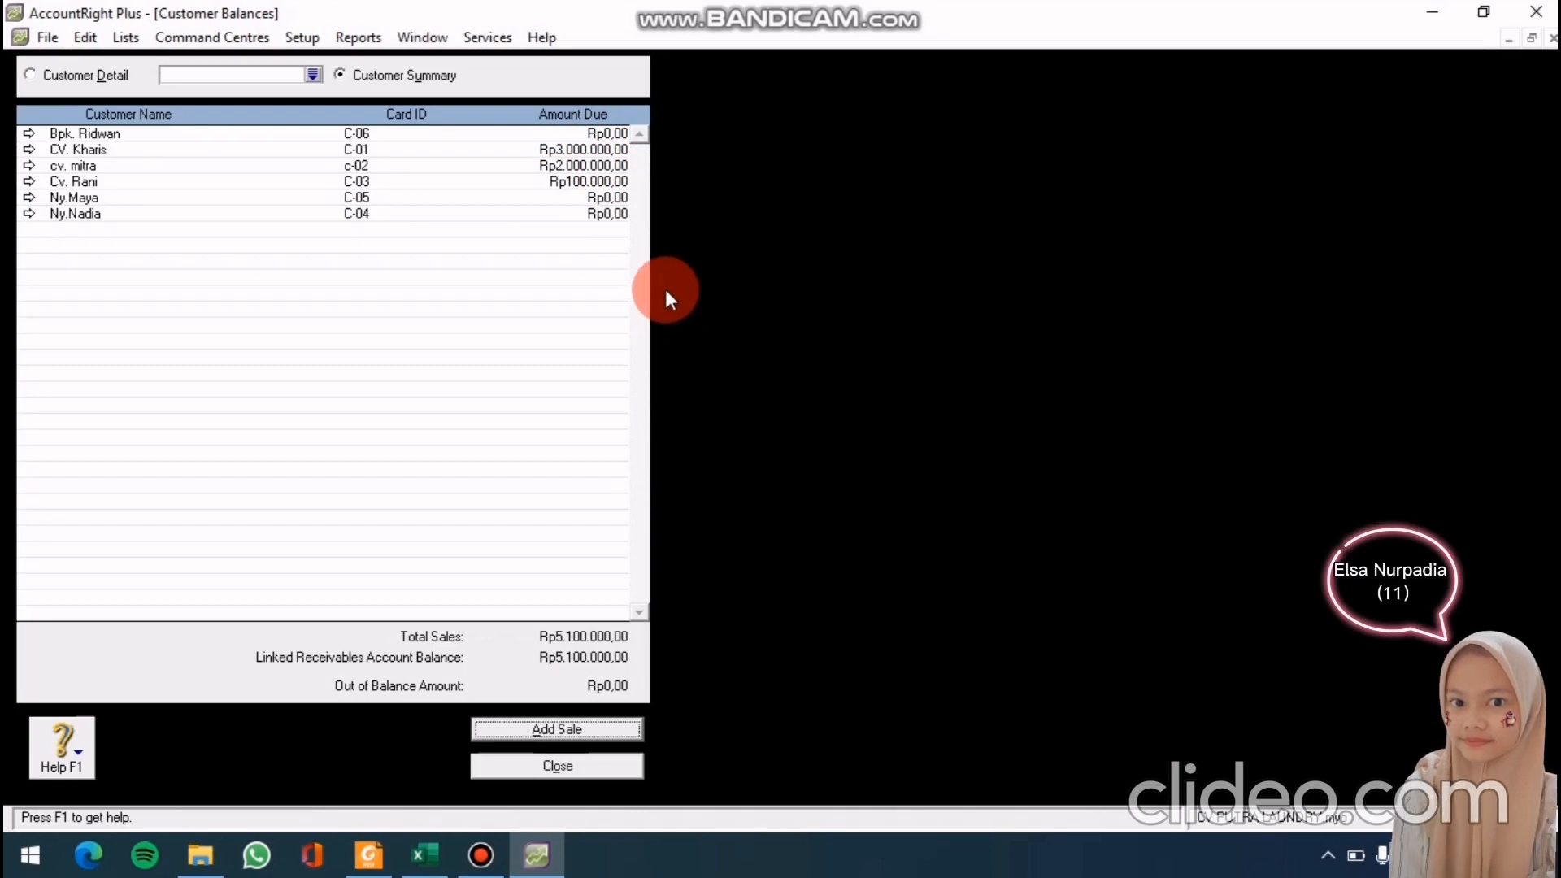
Close the Customer Balances window and bring up the Setup menu
left_click(553, 772)
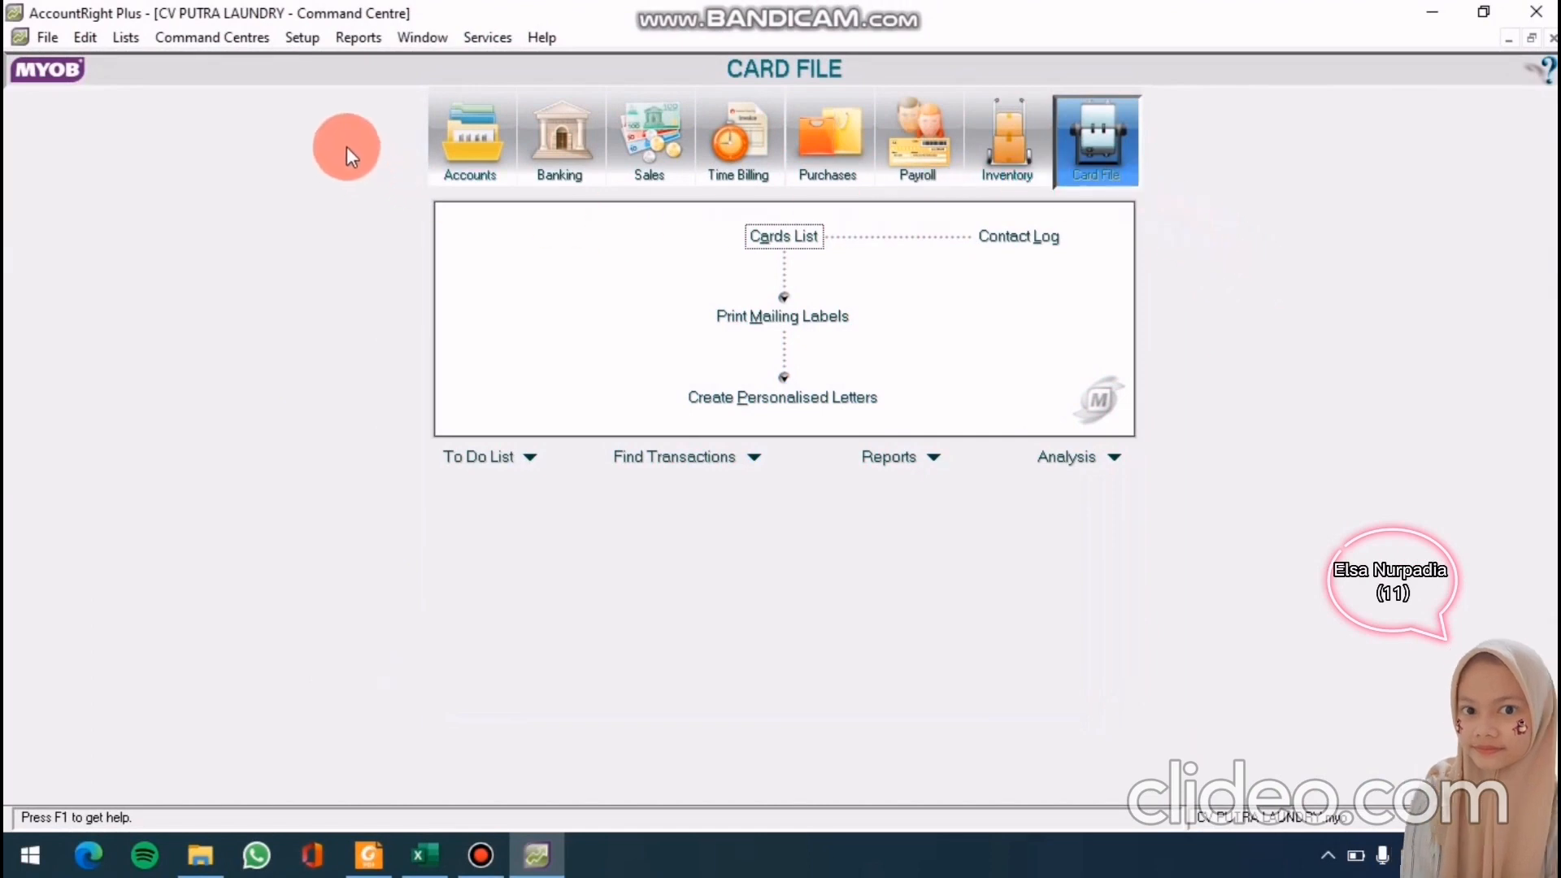
left_click(303, 38)
Start a historical purchase for supplier TOKO LOTUS with Net 30 credit terms
mouse_move(340, 86)
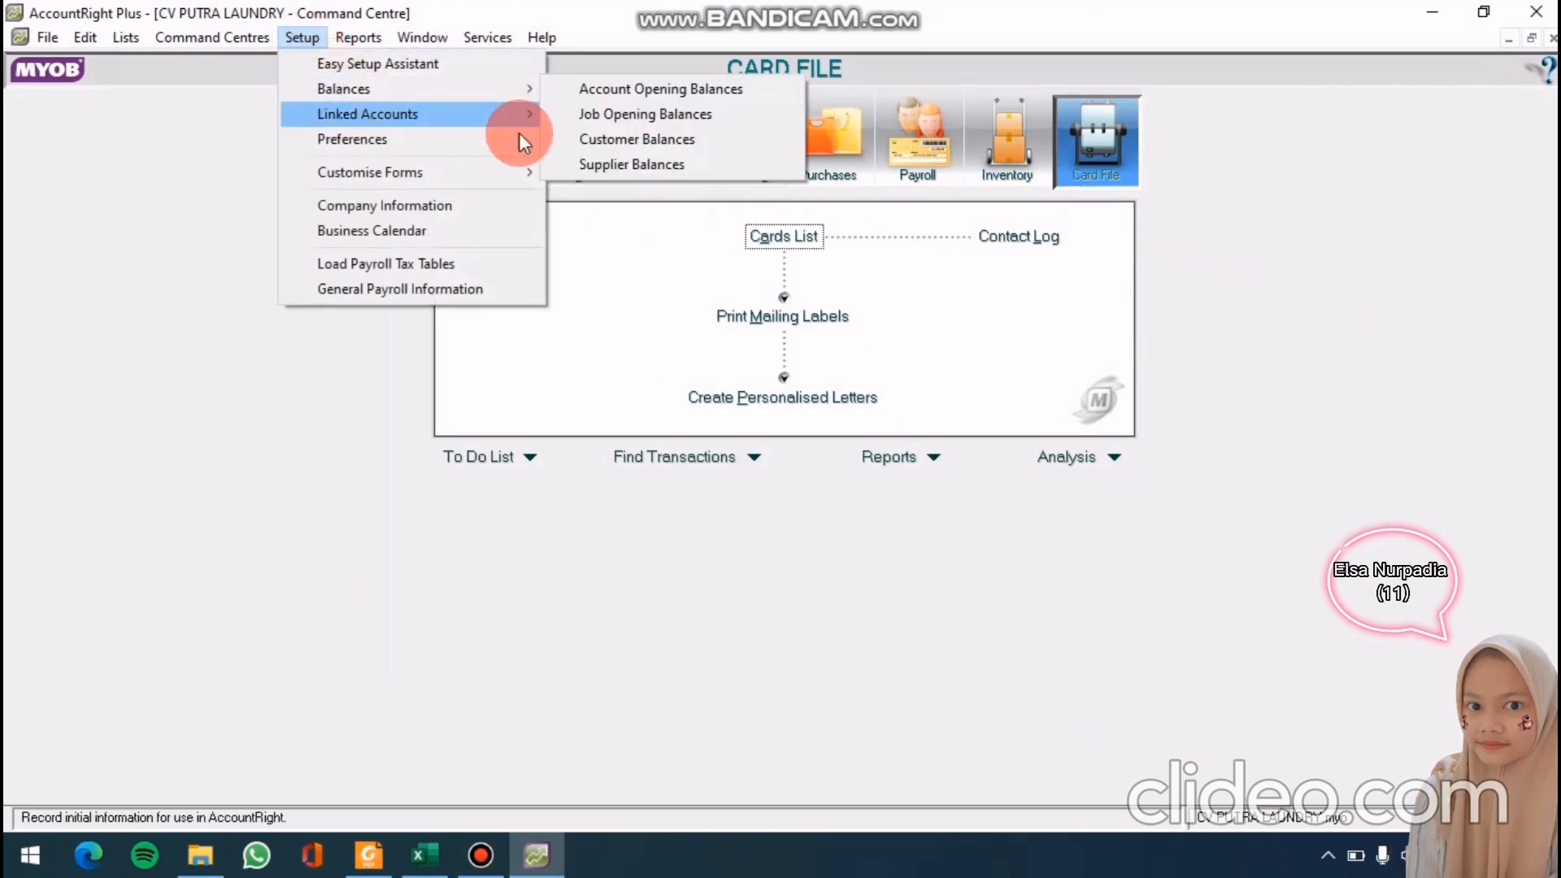
left_click(604, 166)
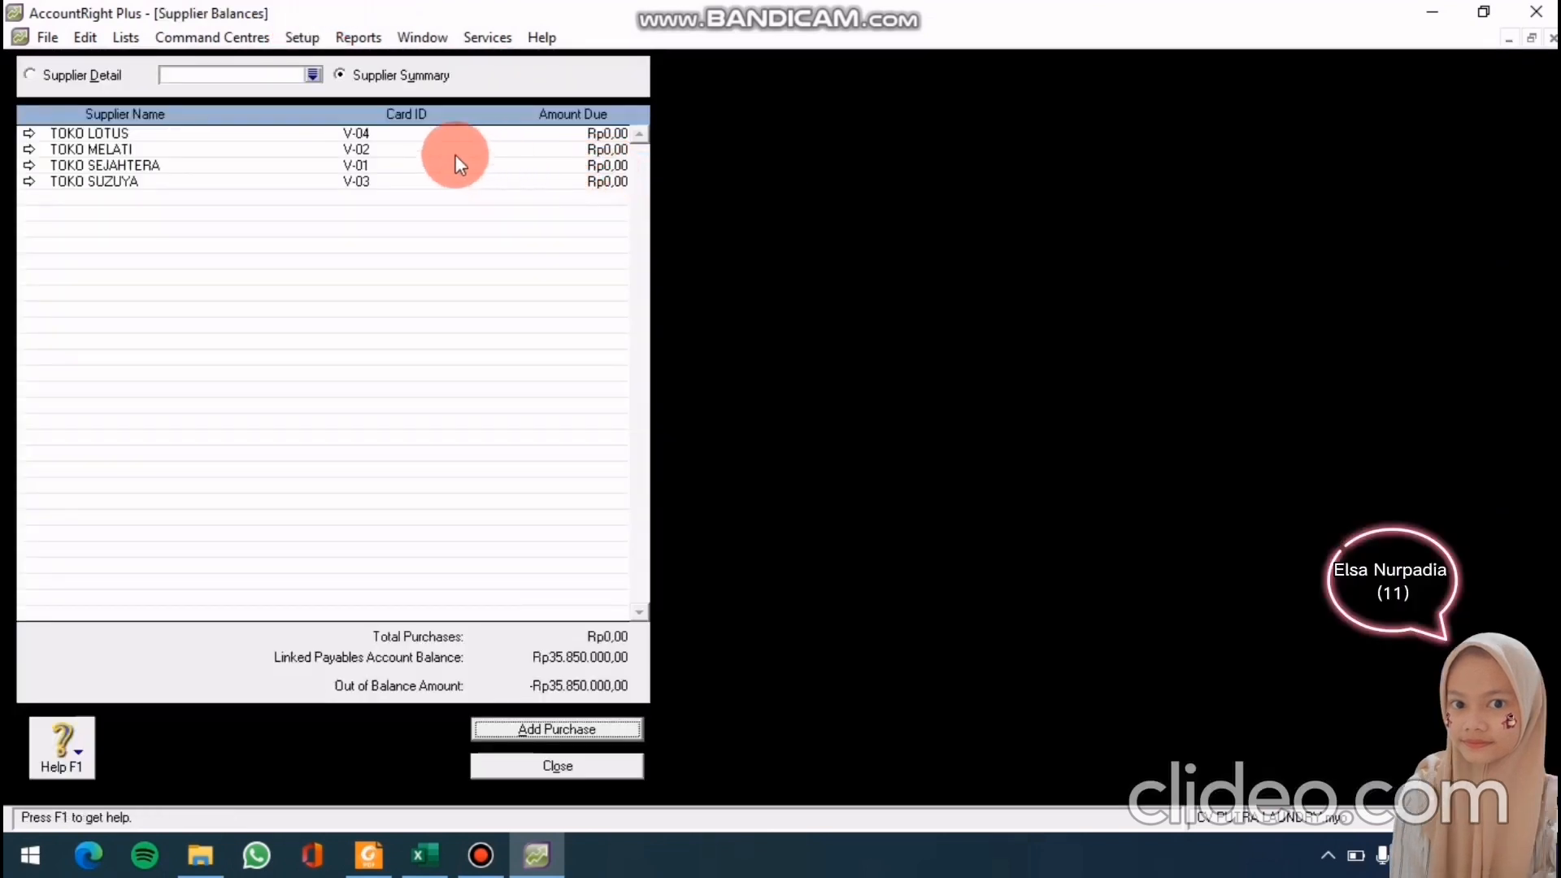
double_click(161, 135)
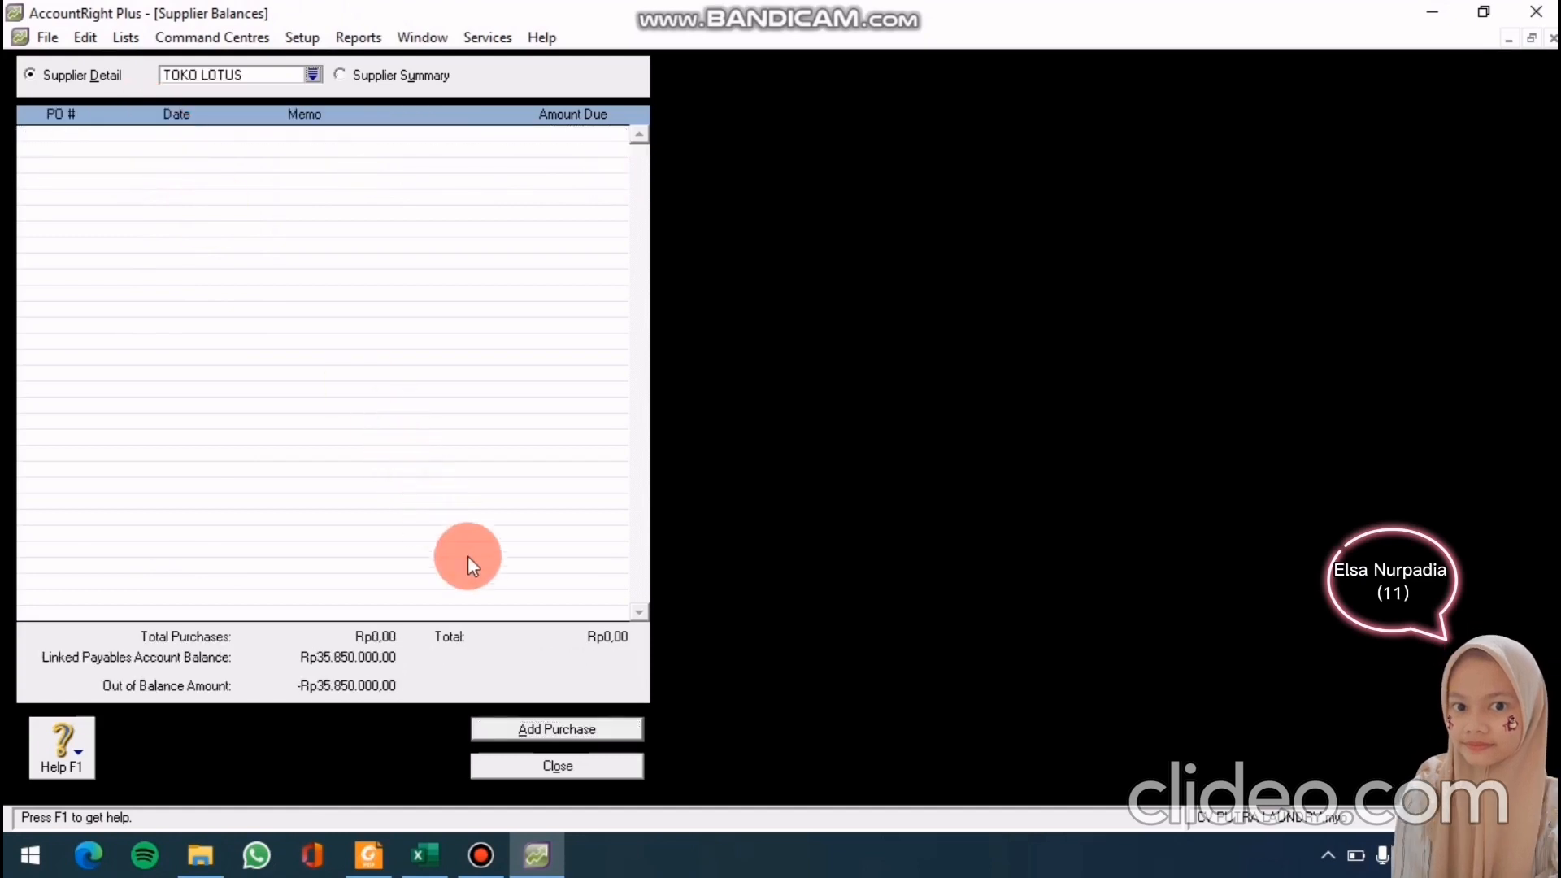
left_click(572, 731)
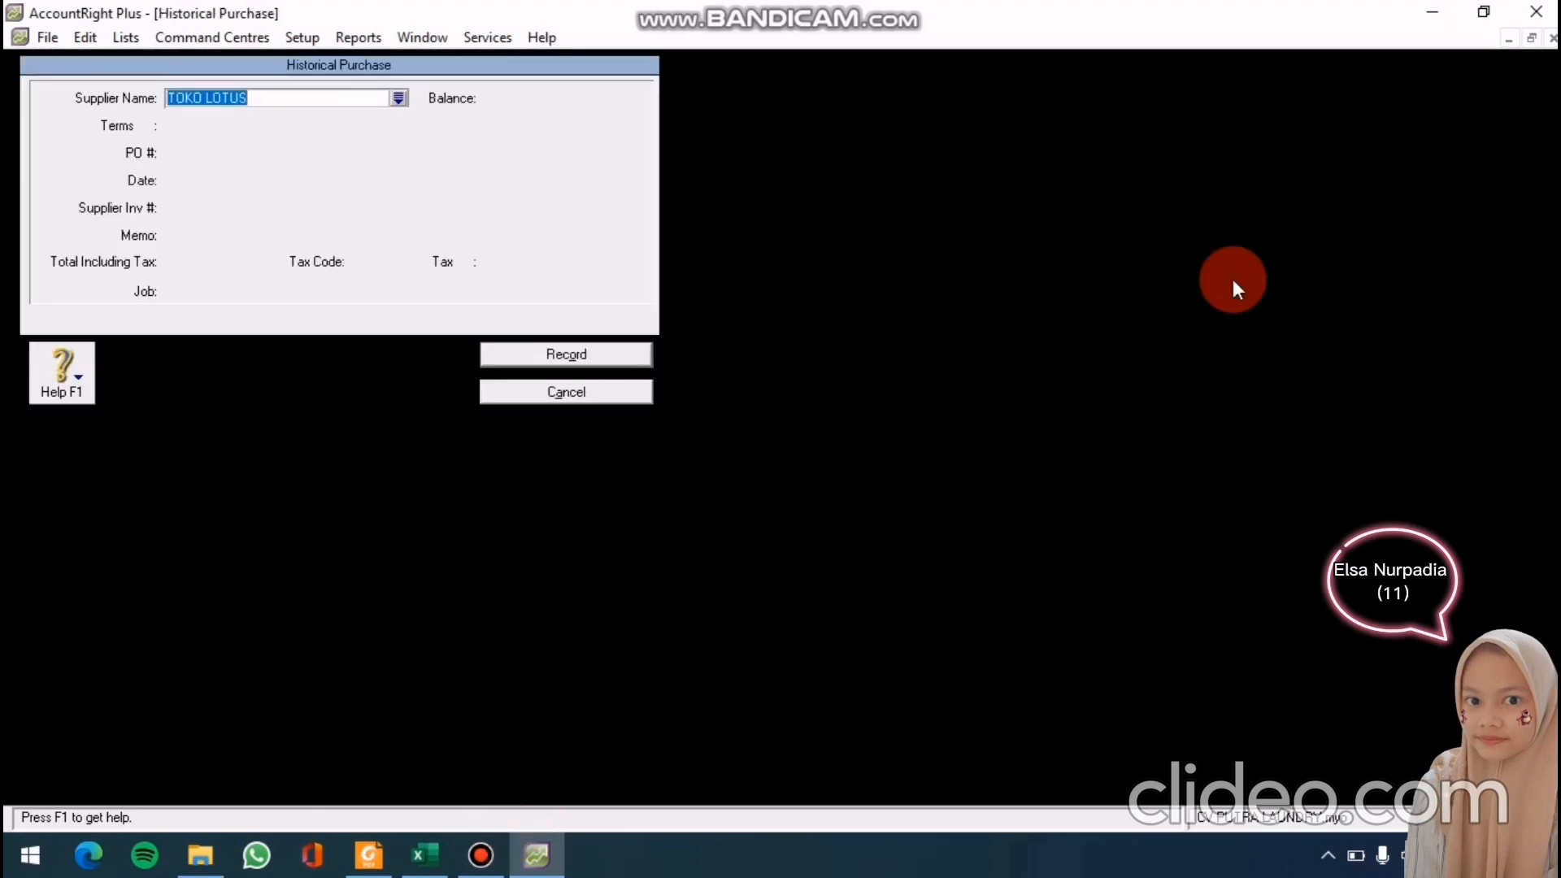
key("Tab")
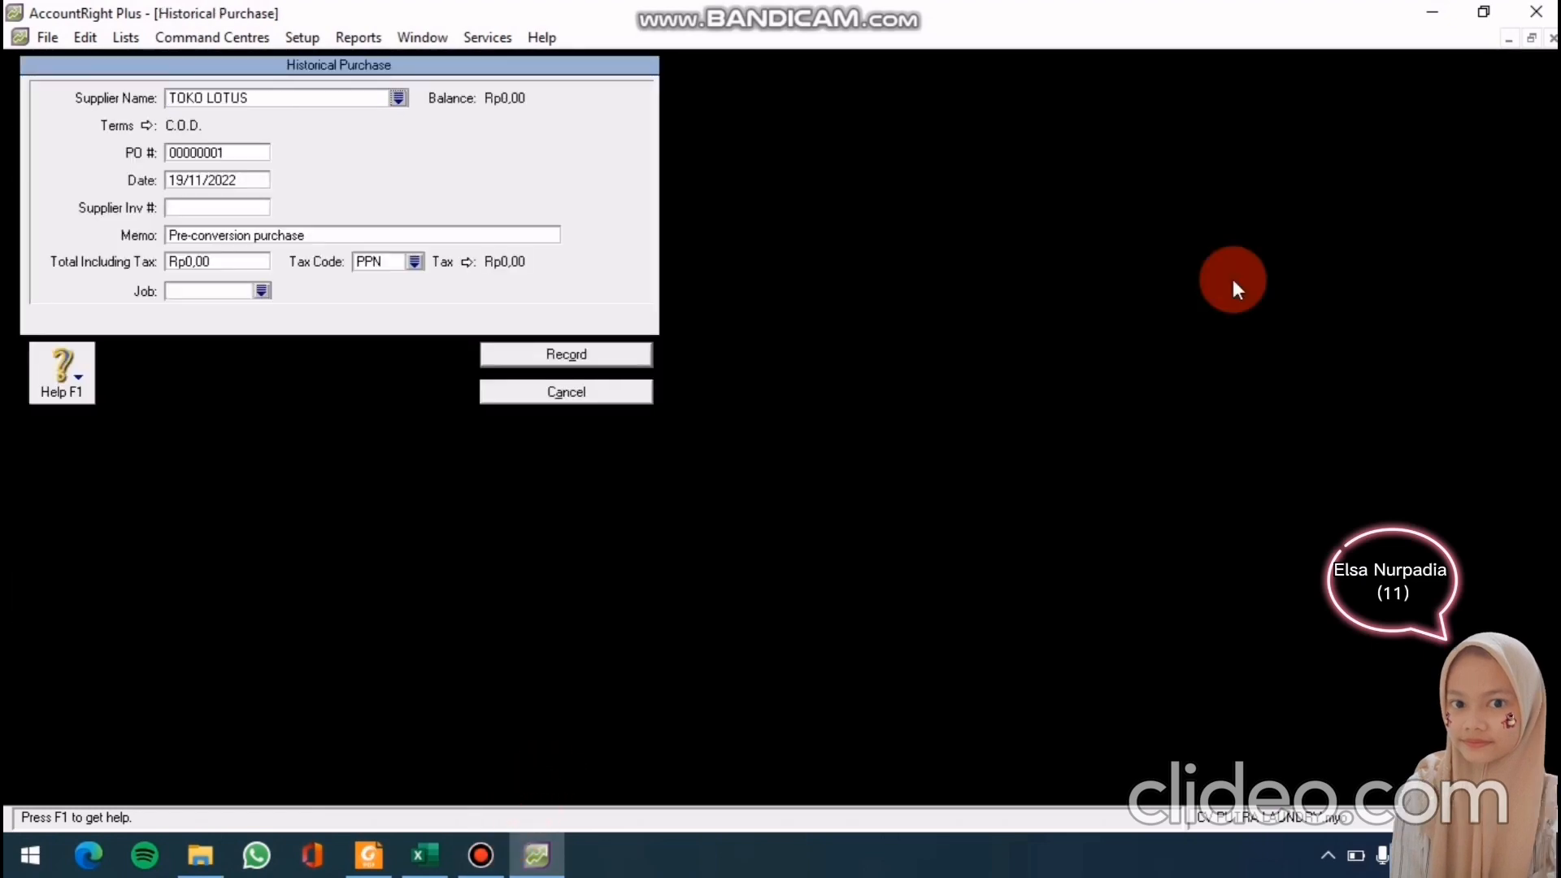
left_click(138, 125)
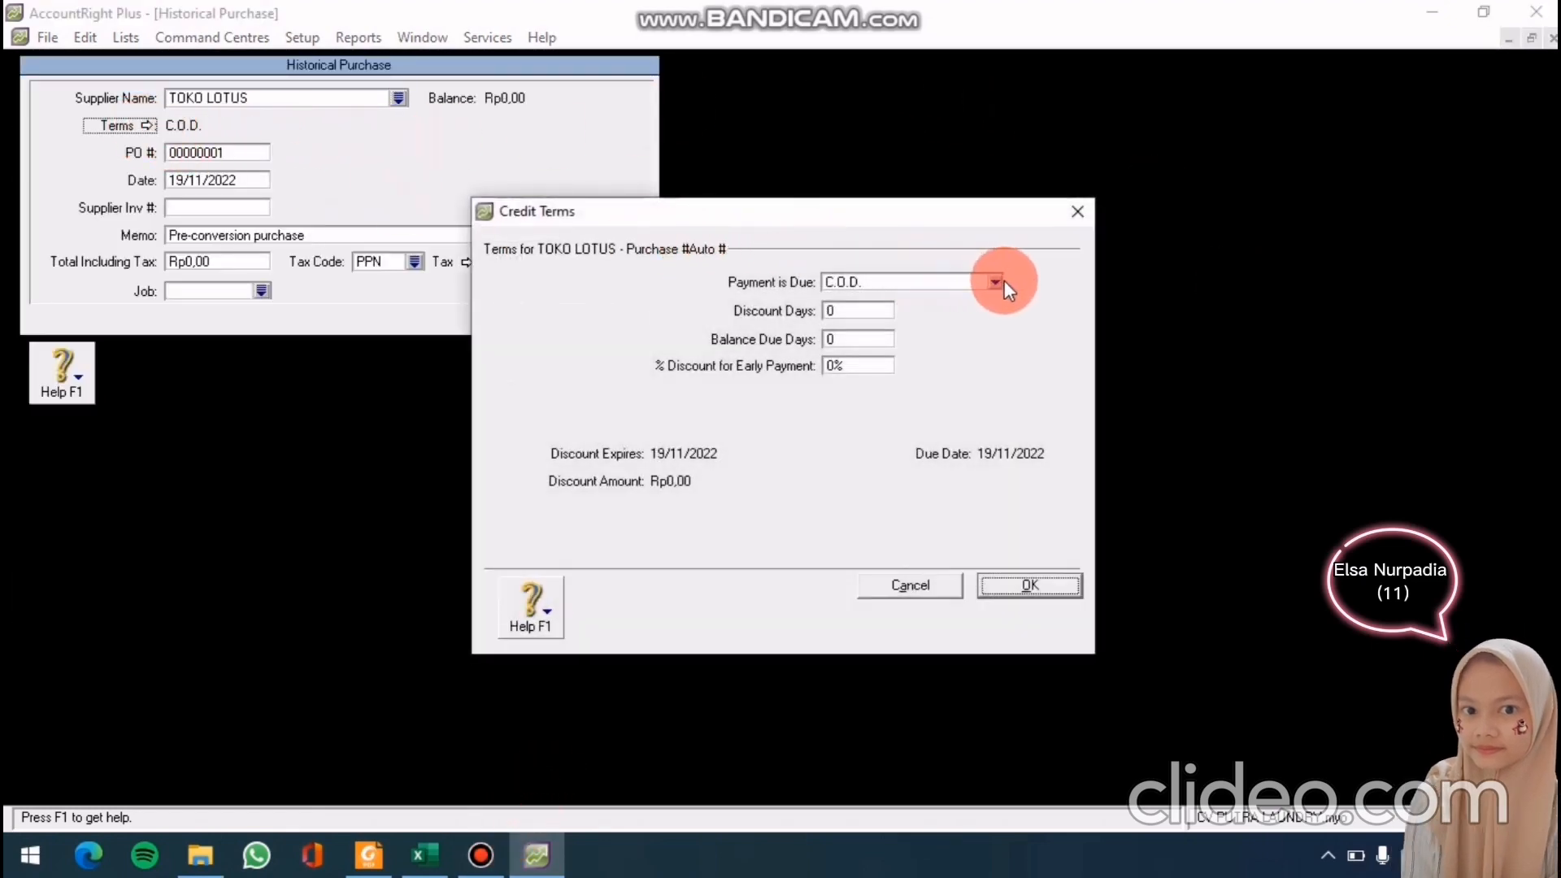
left_click(996, 283)
left_click(949, 334)
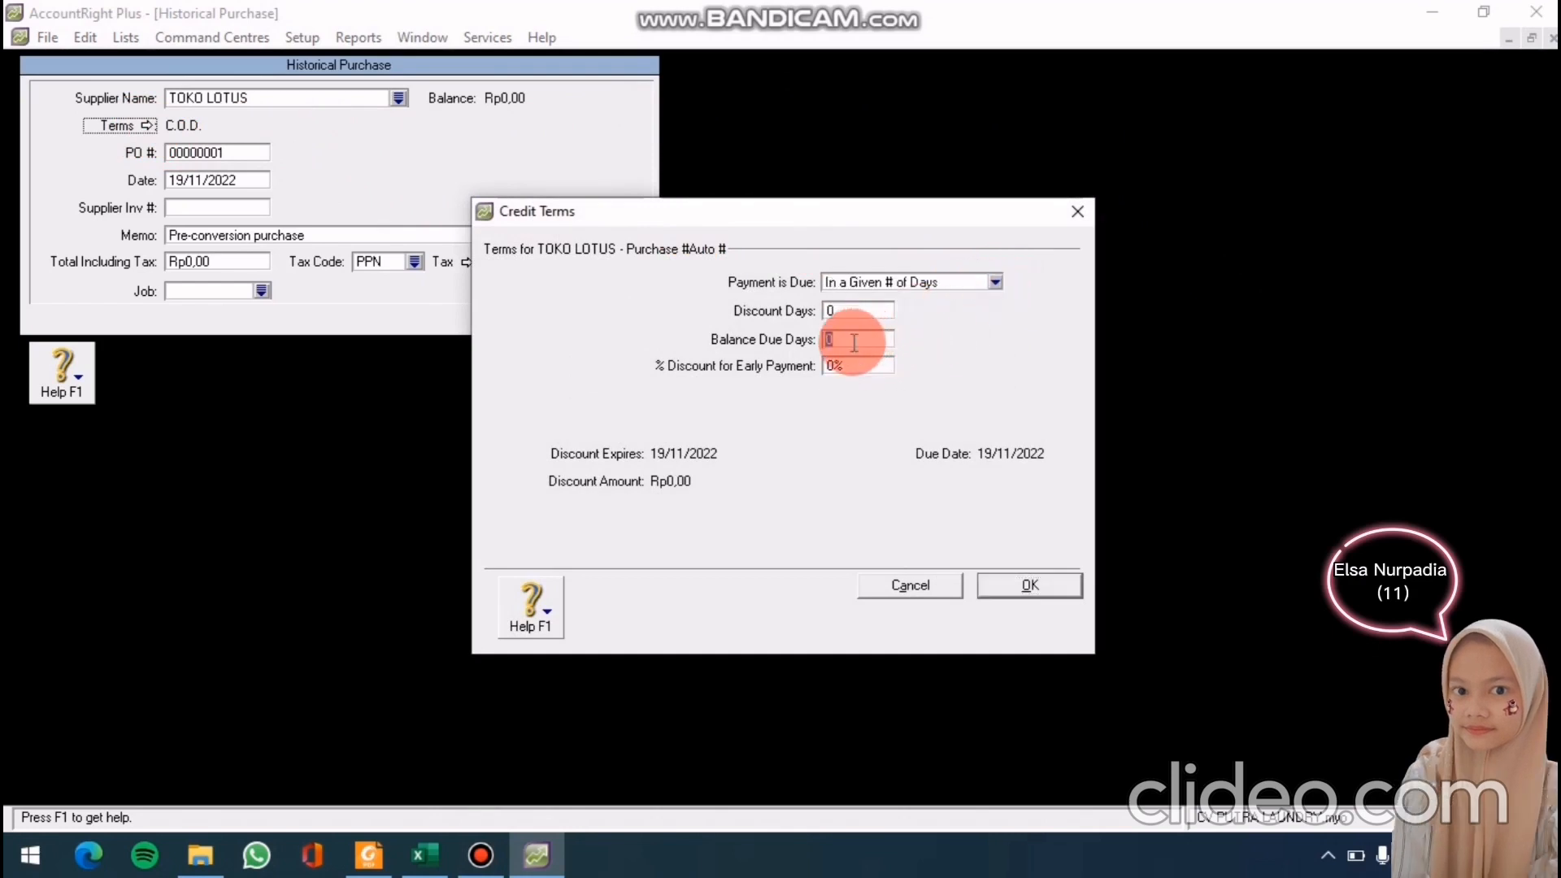
type("30")
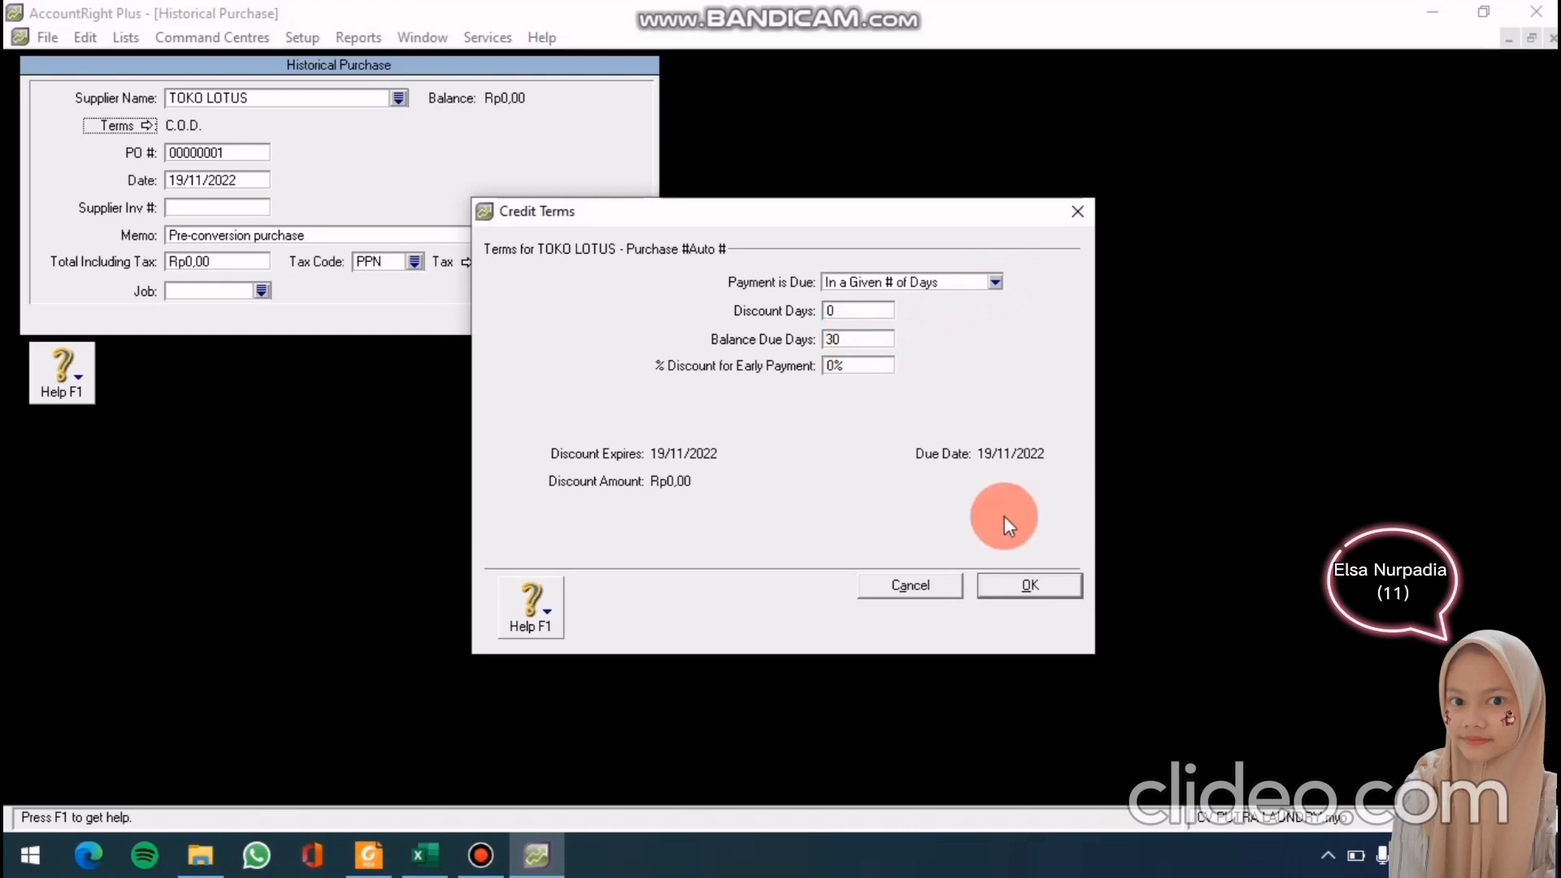
left_click(1002, 581)
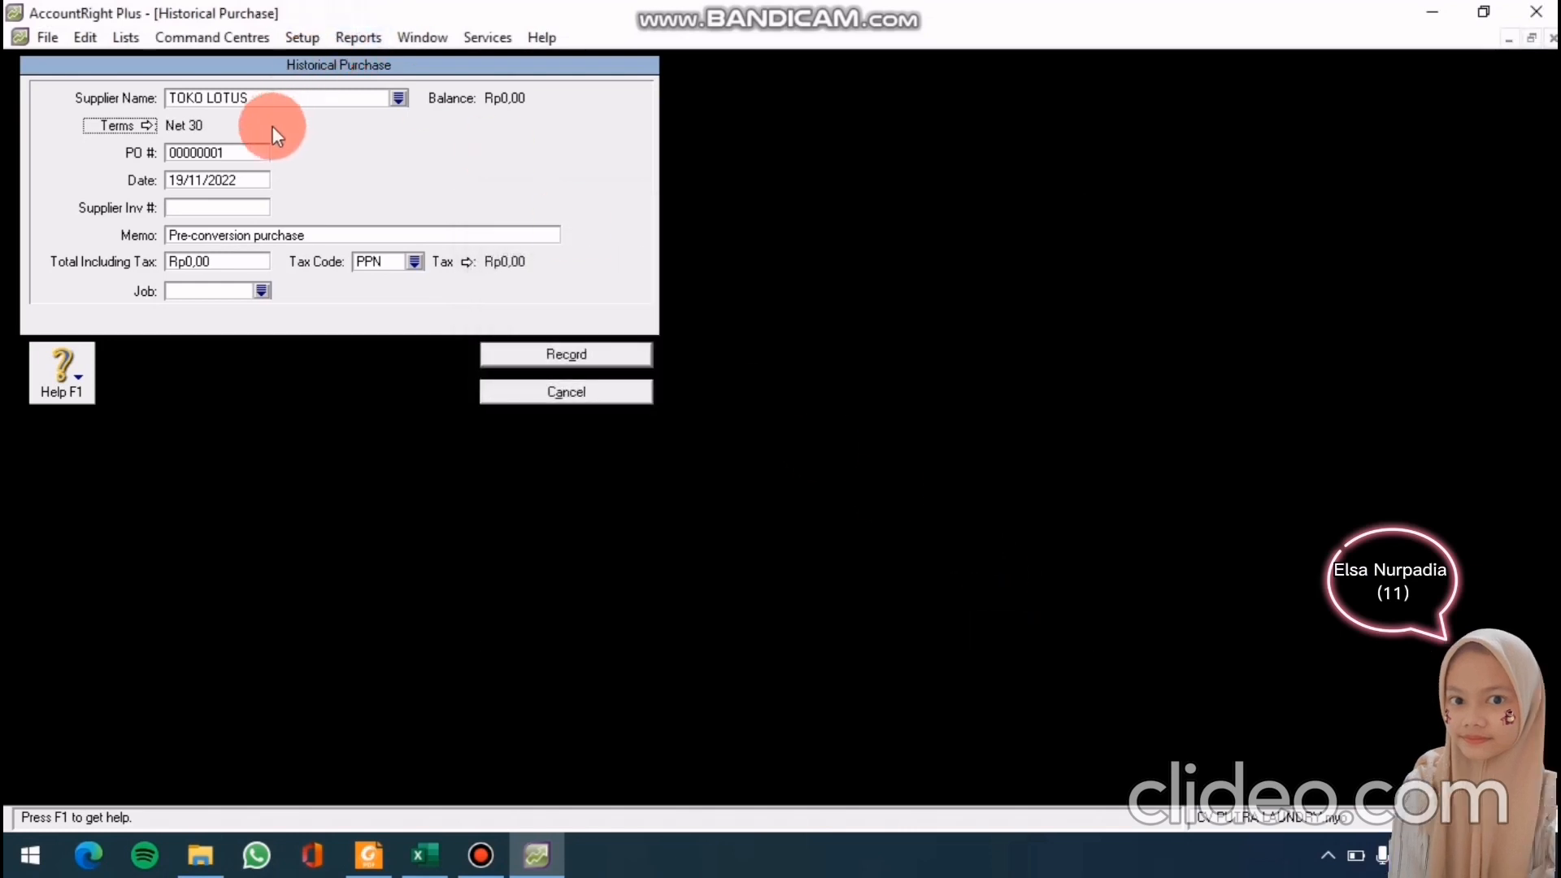
Enter PO PM-1208, date 10/1/2010 and memo 'SALDO AWAL' on the purchase
left_click(233, 154)
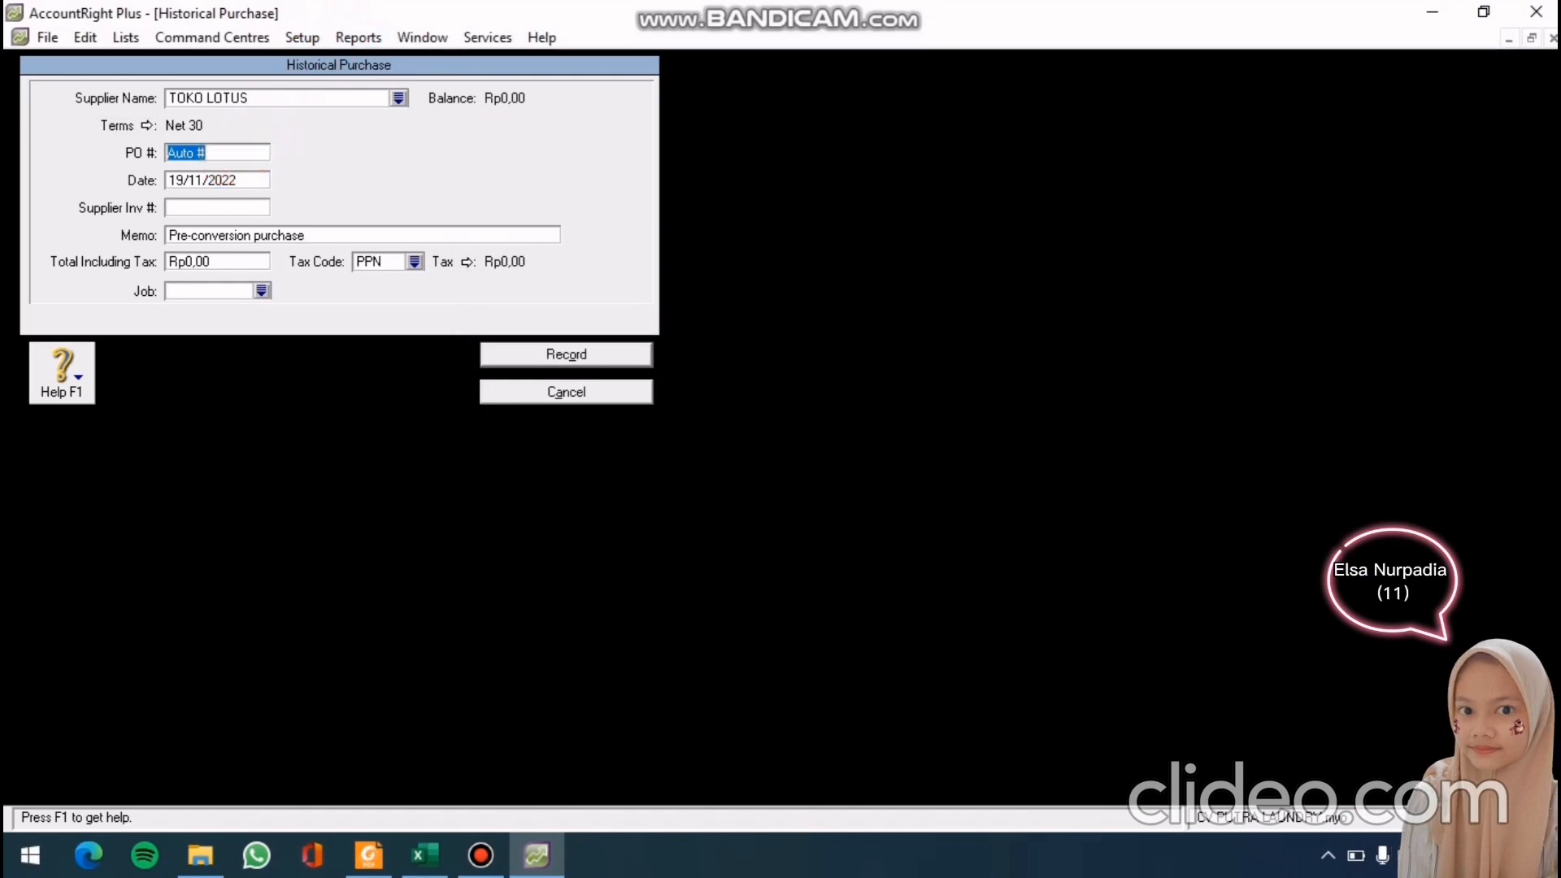
type("PM-")
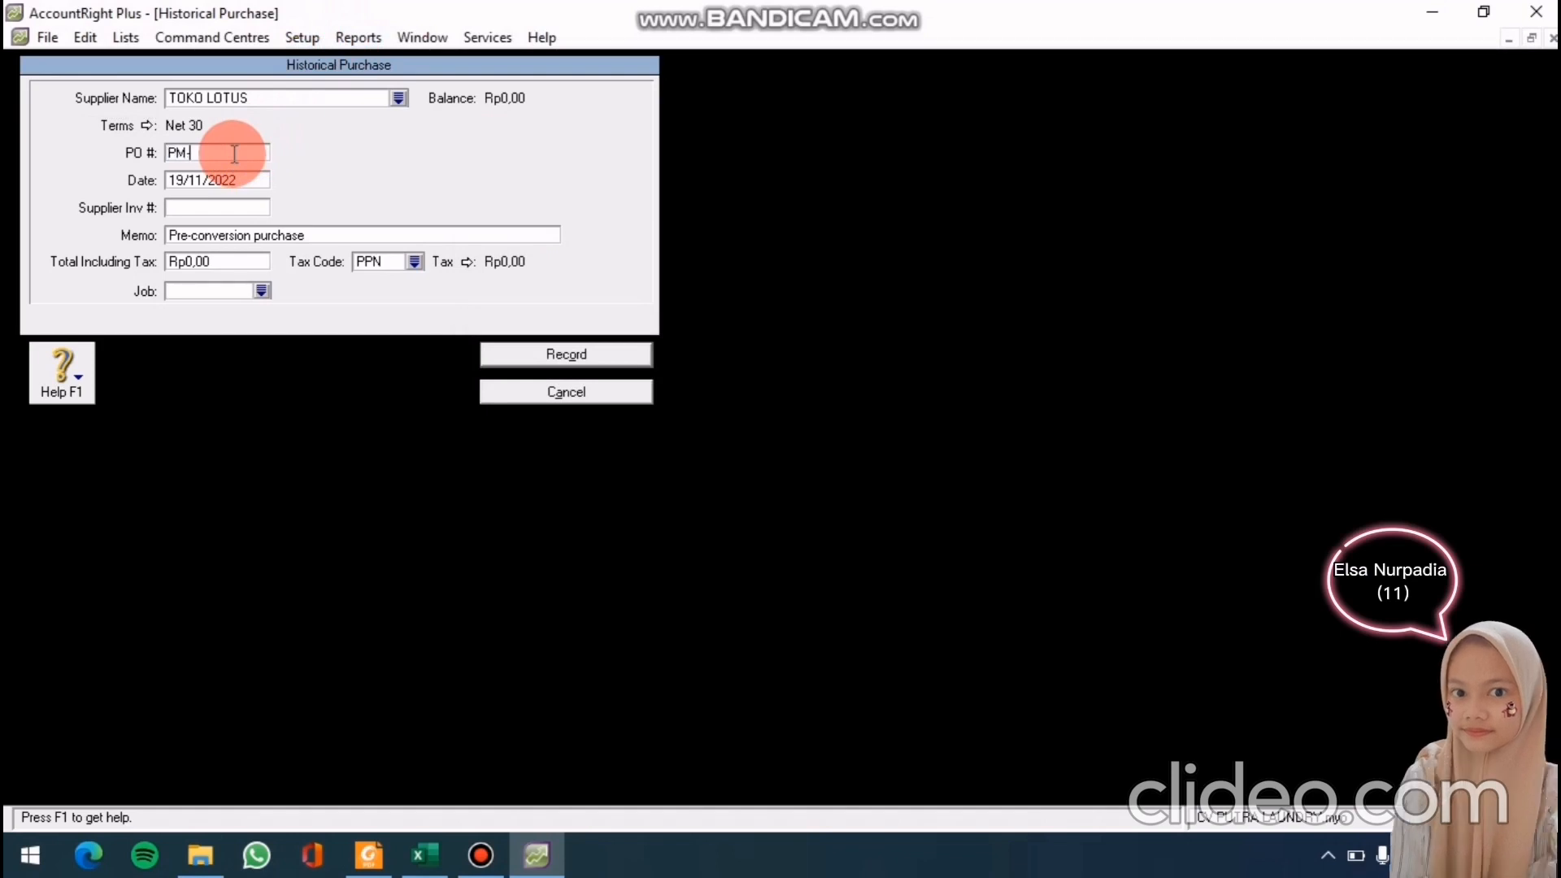
type("1208")
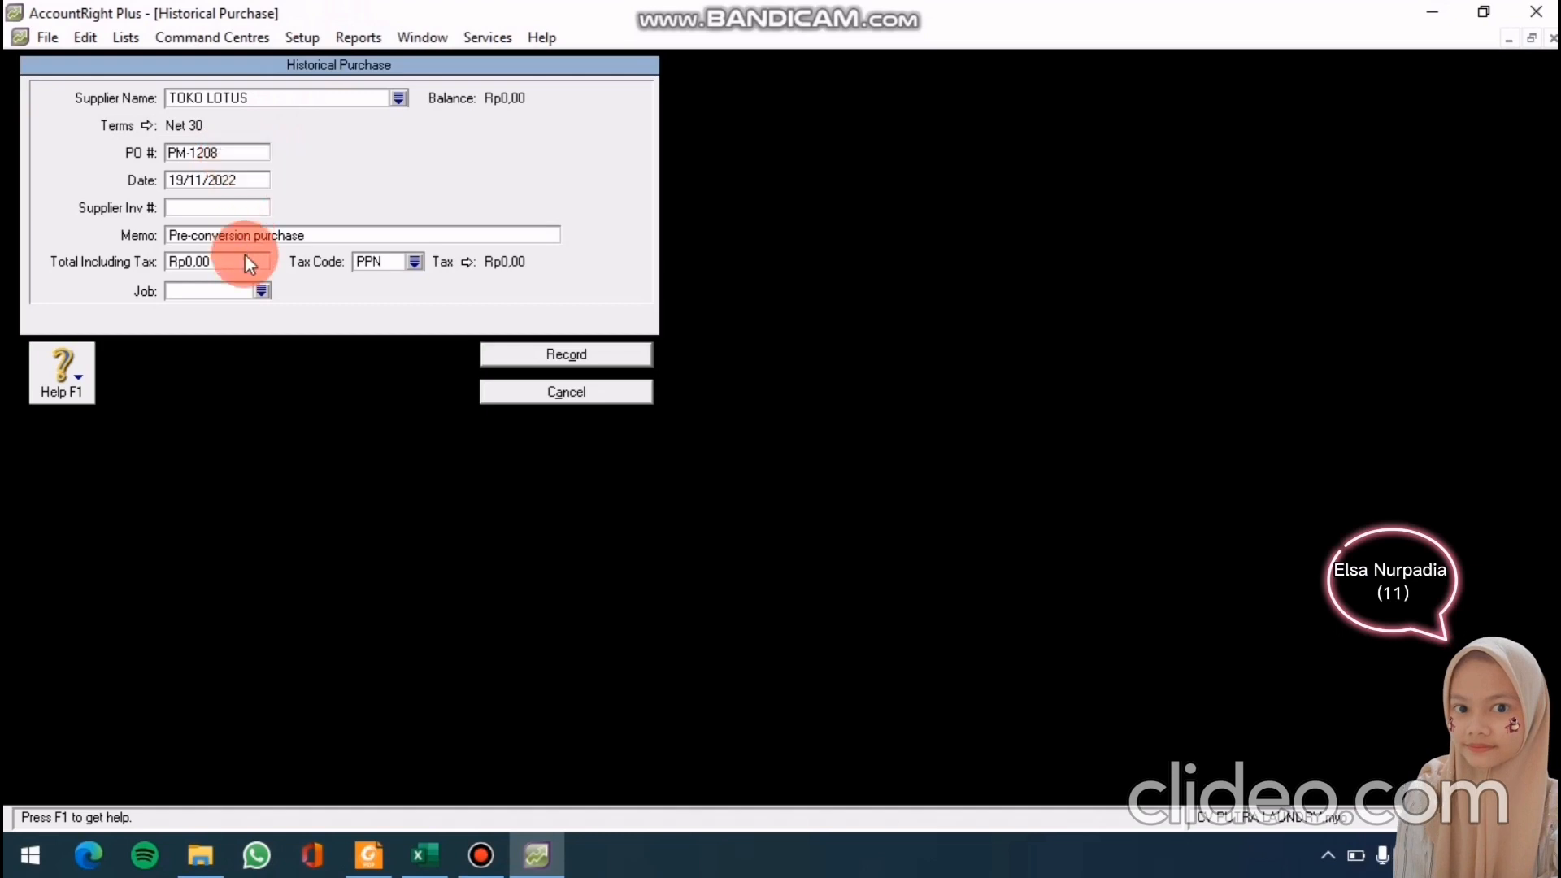
left_click(227, 178)
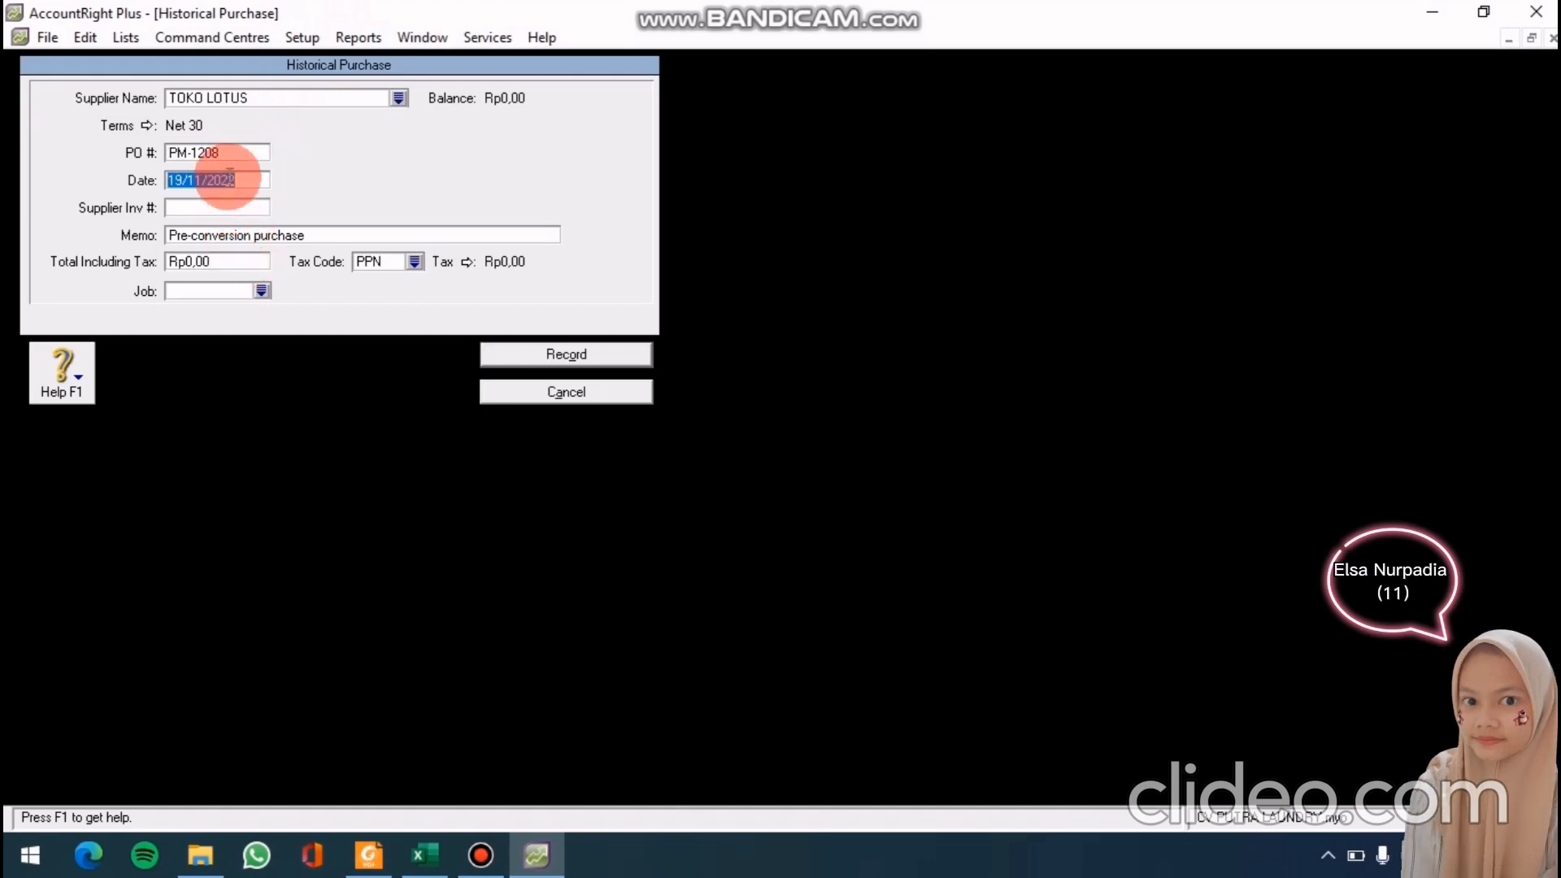
type("10")
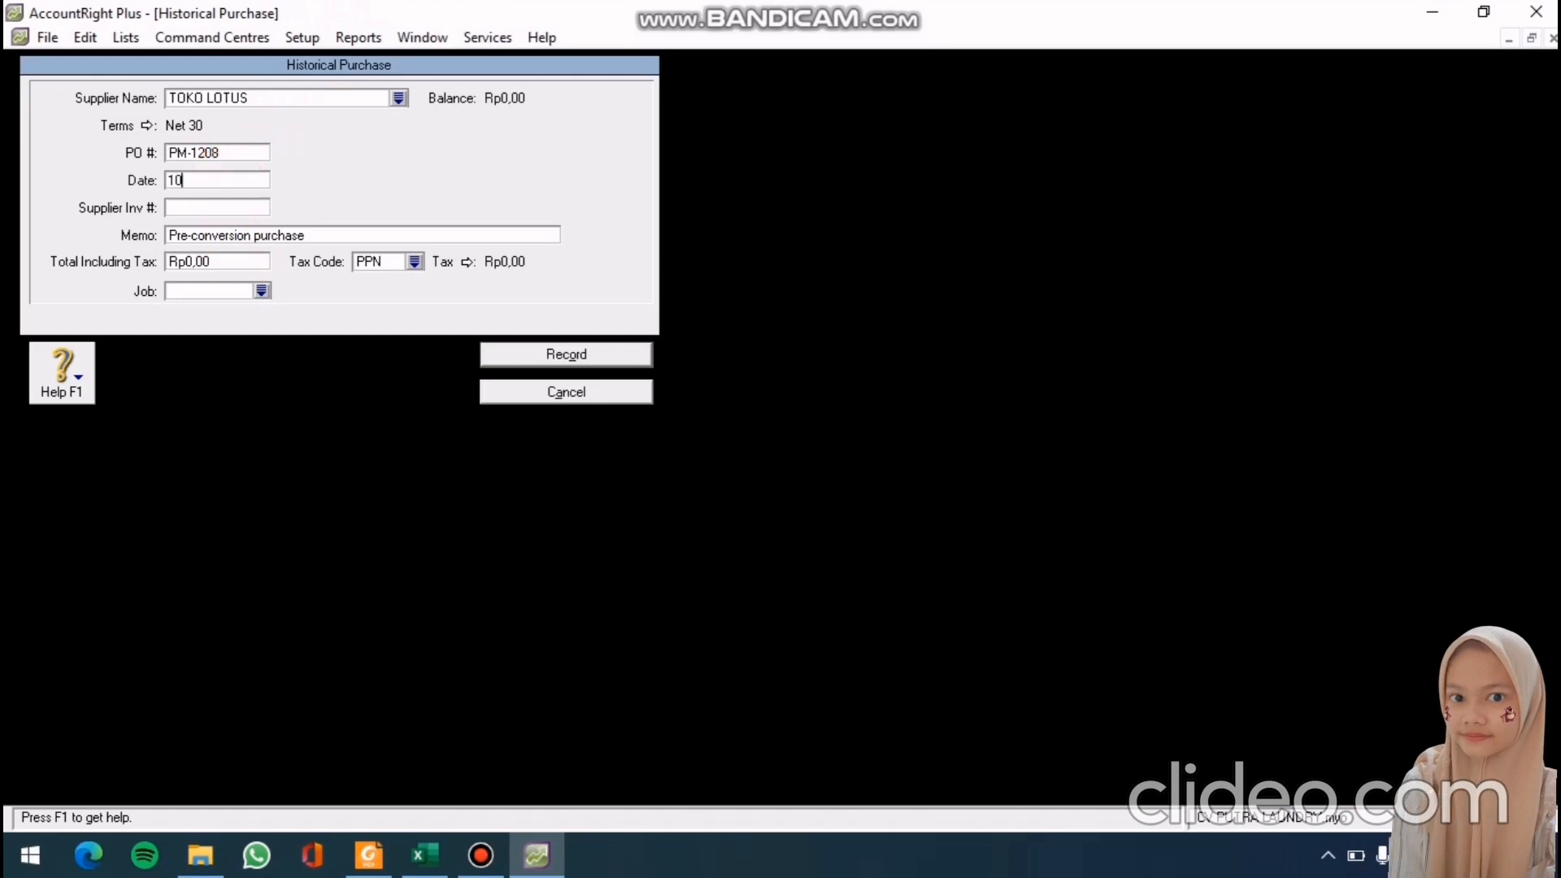
type("/1/")
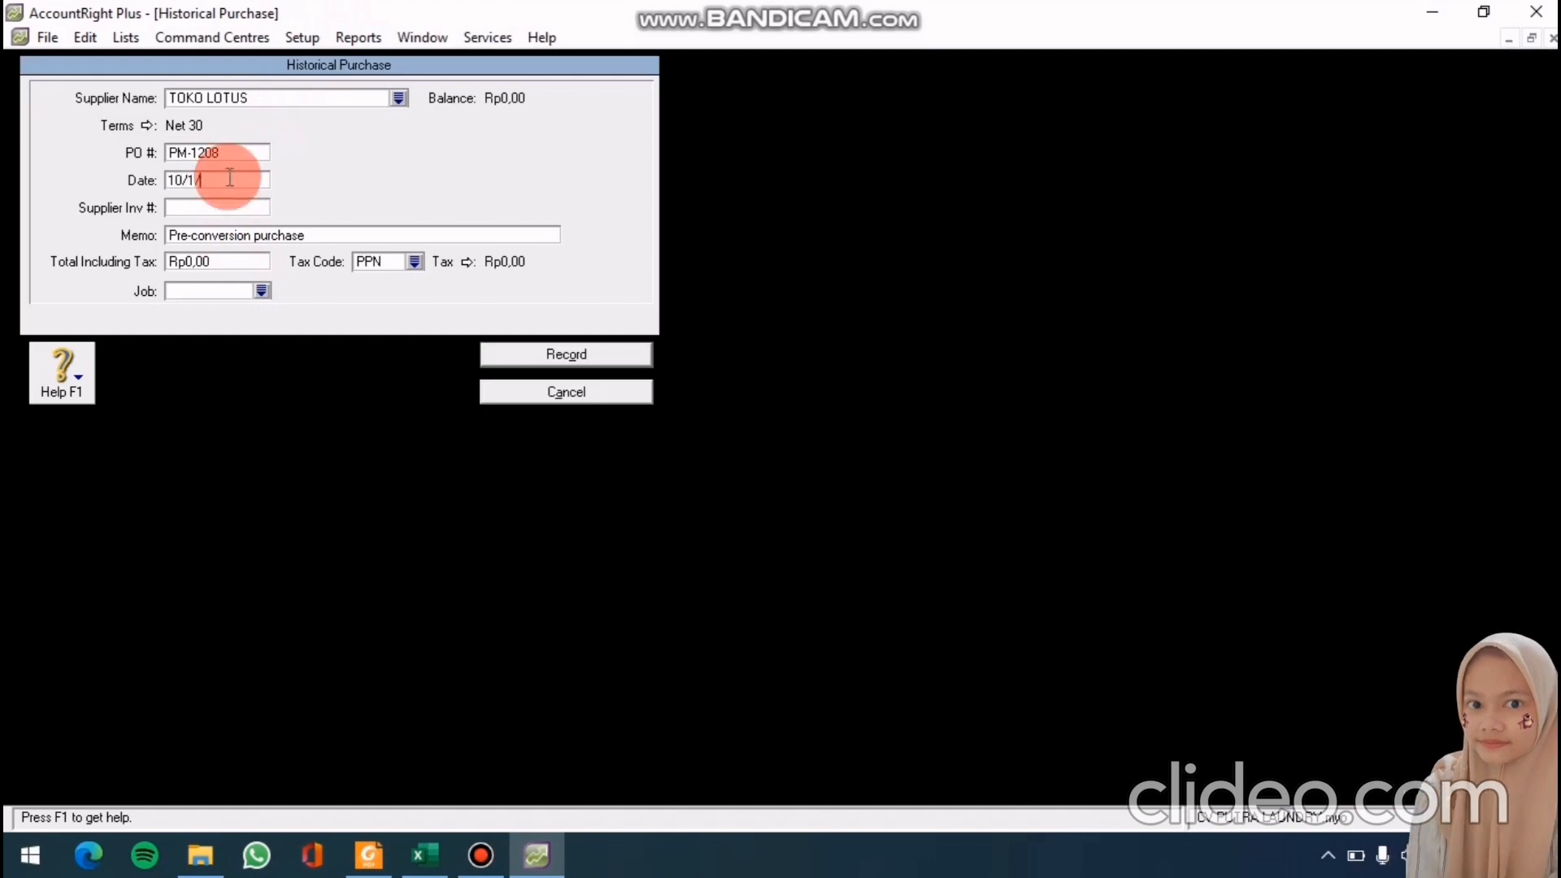
type("201")
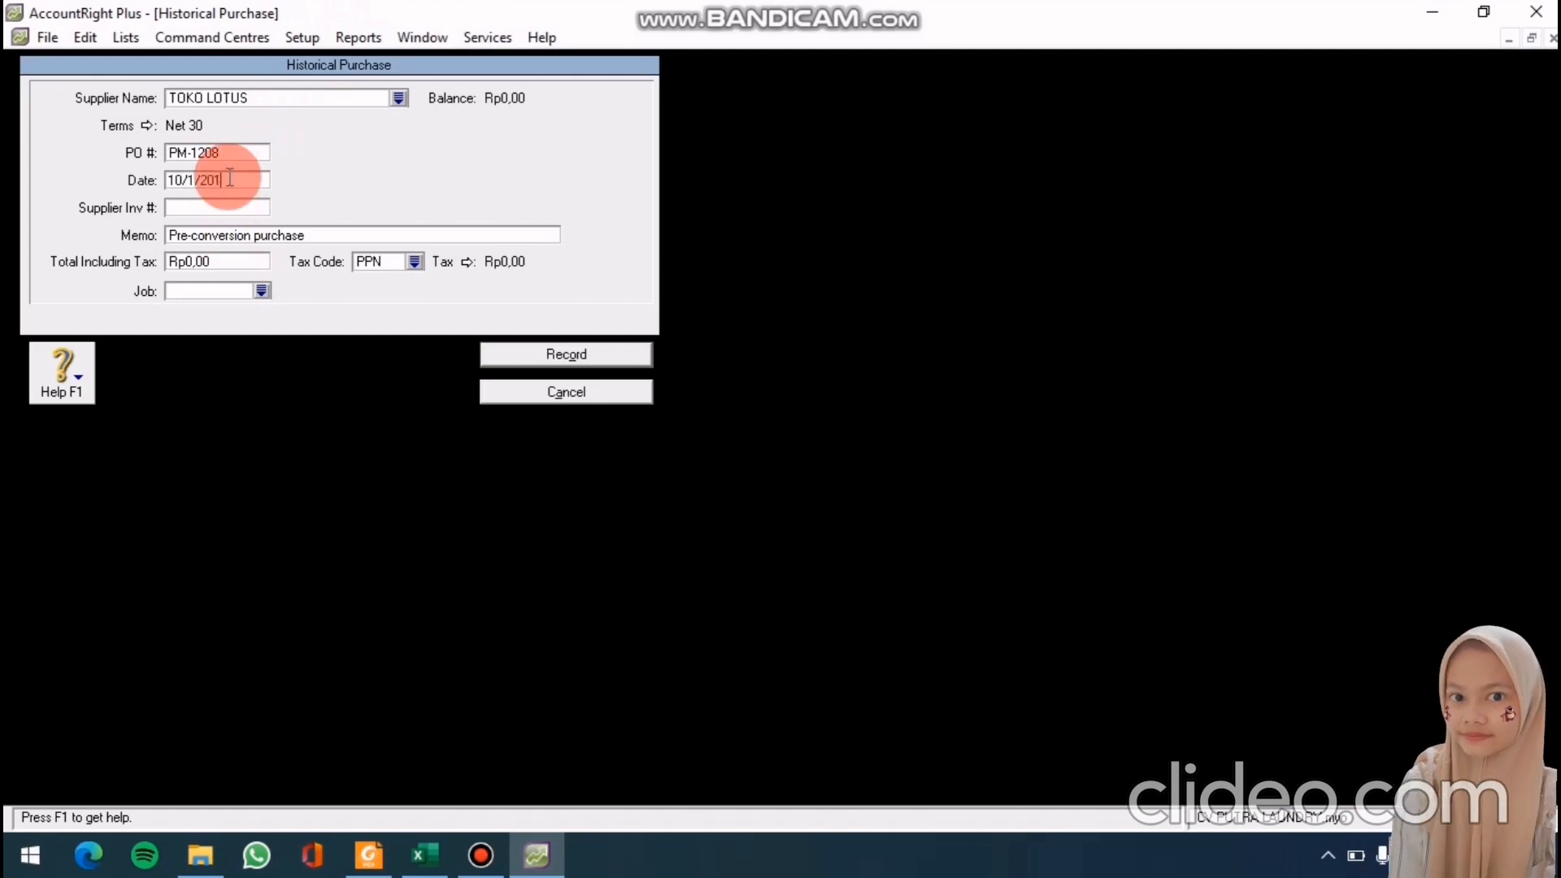
type("0")
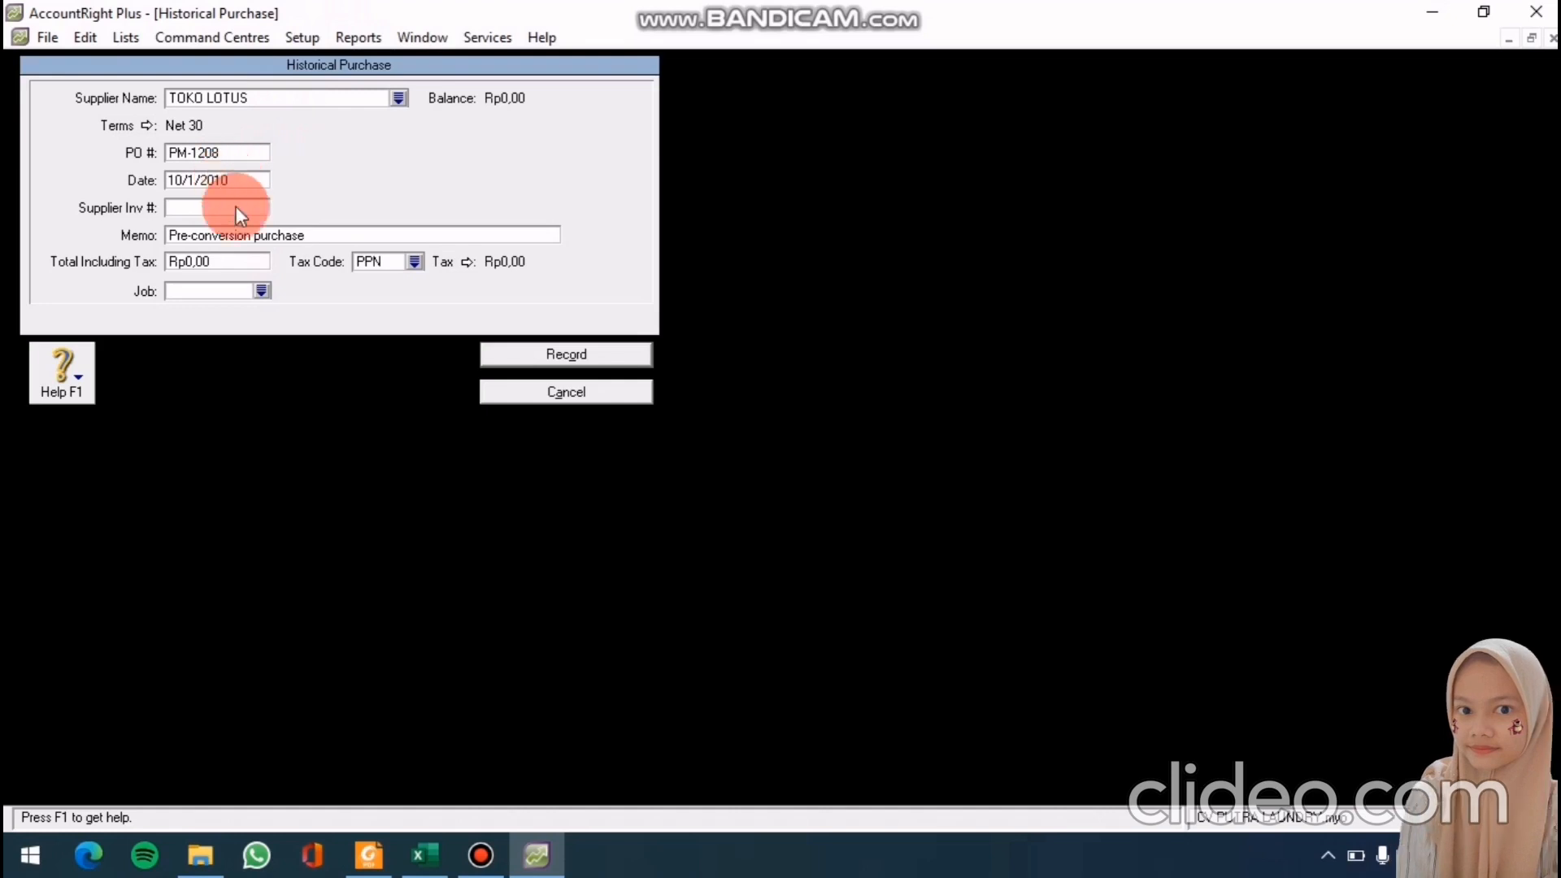
left_click(265, 238)
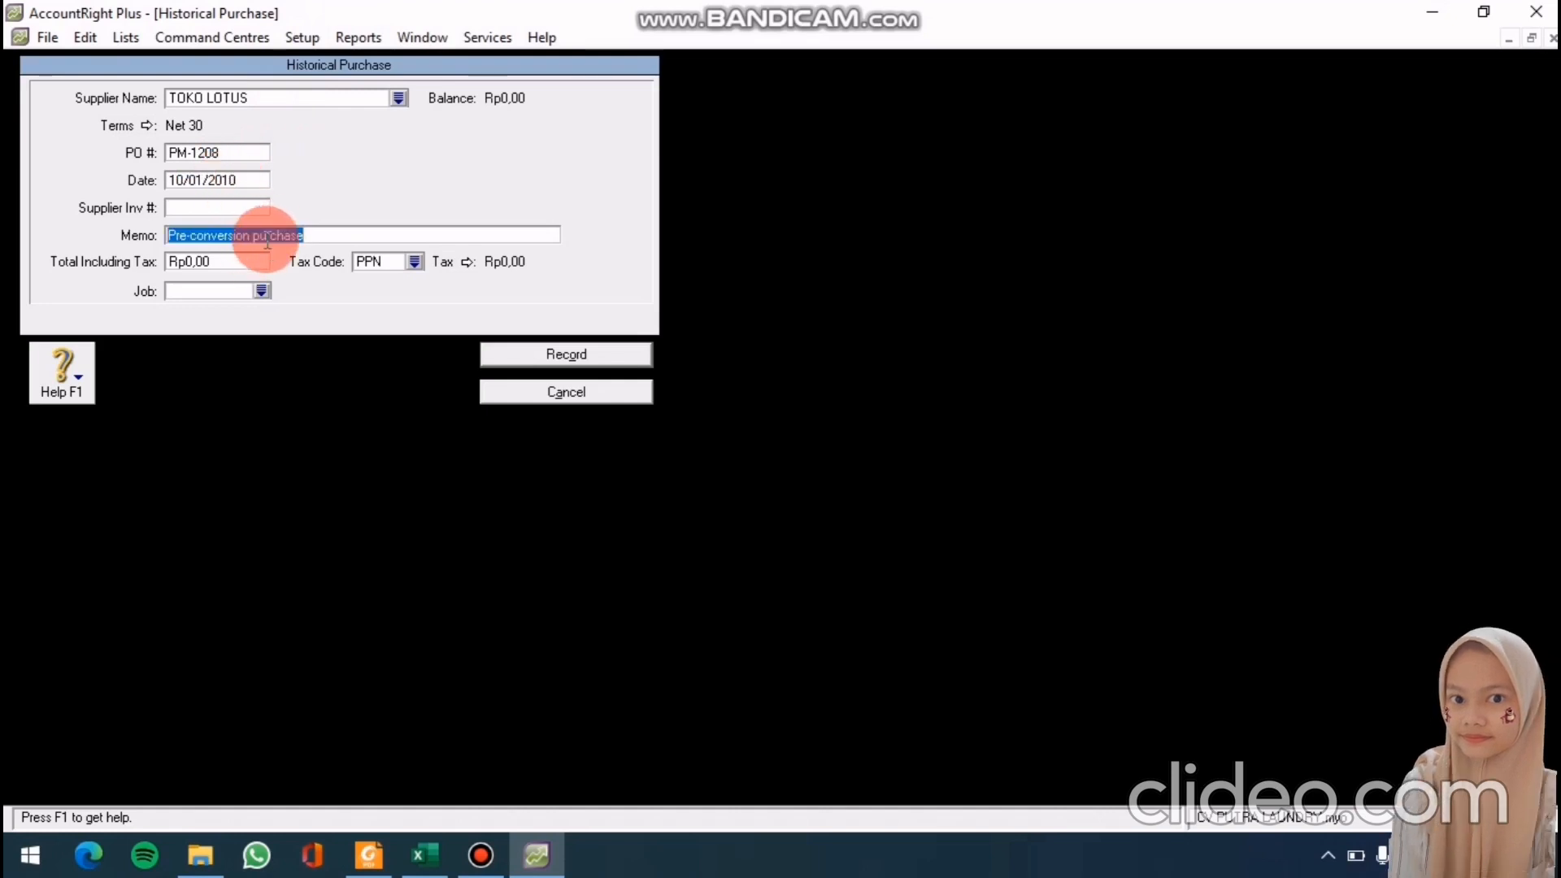
type("SALS")
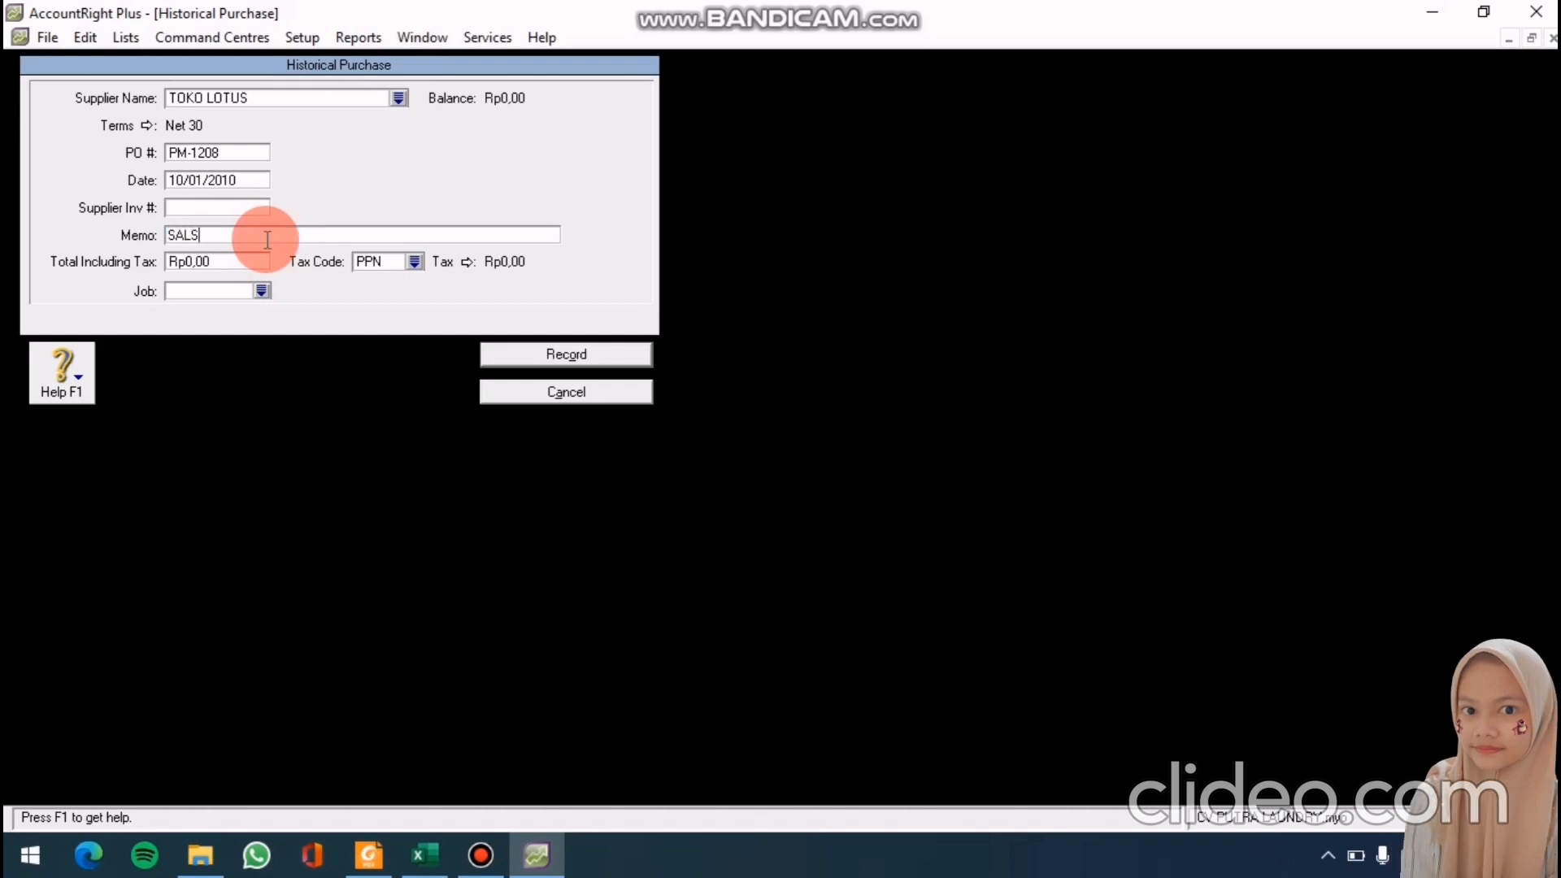
key("BackSpace")
type("DO AW")
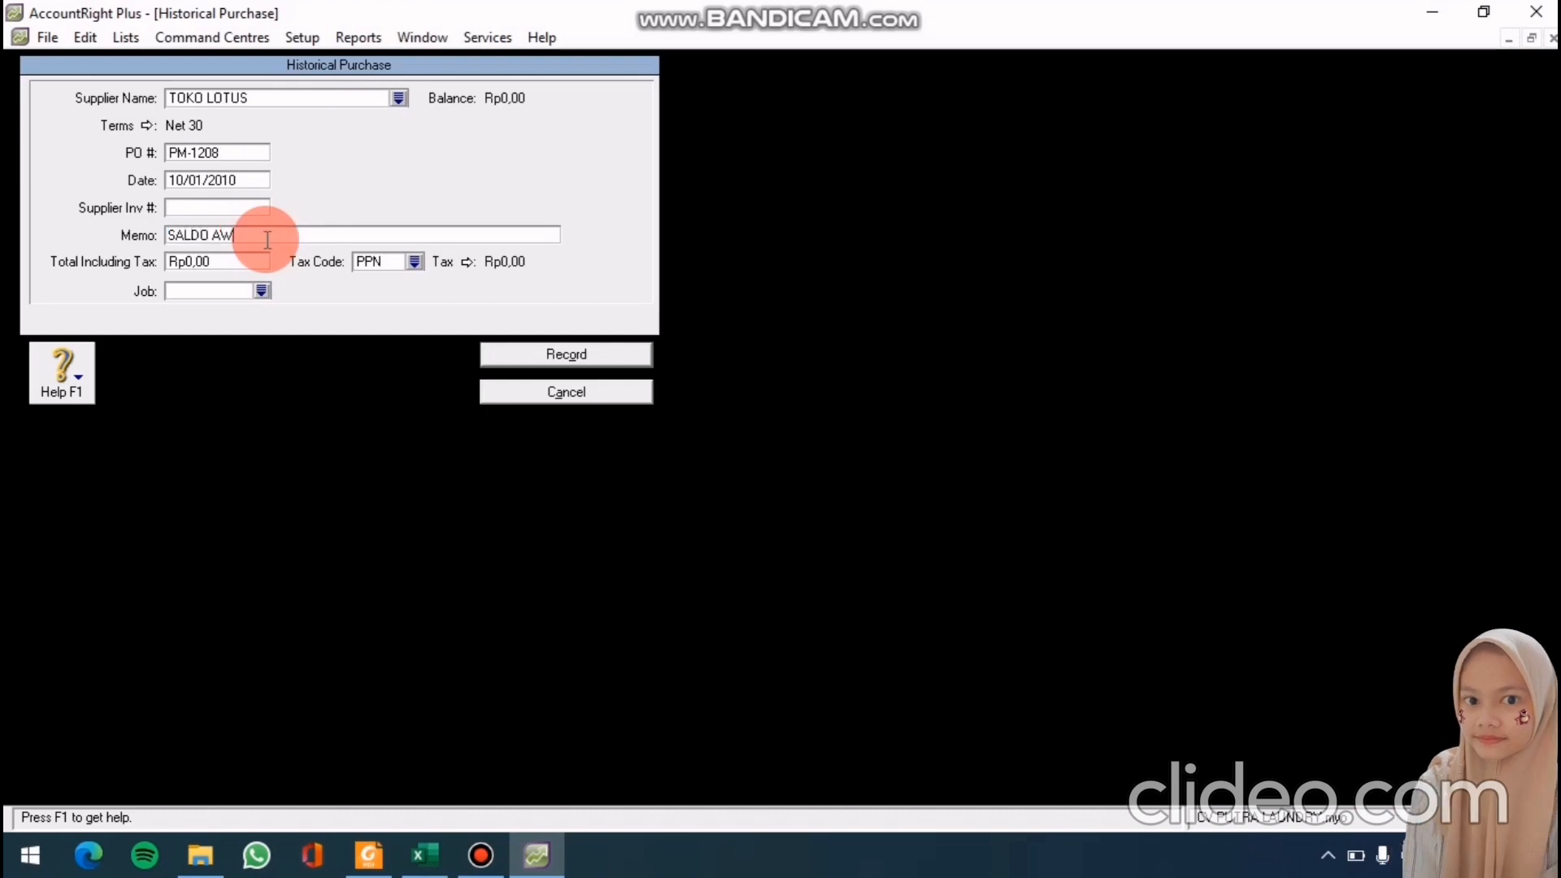
type("AL")
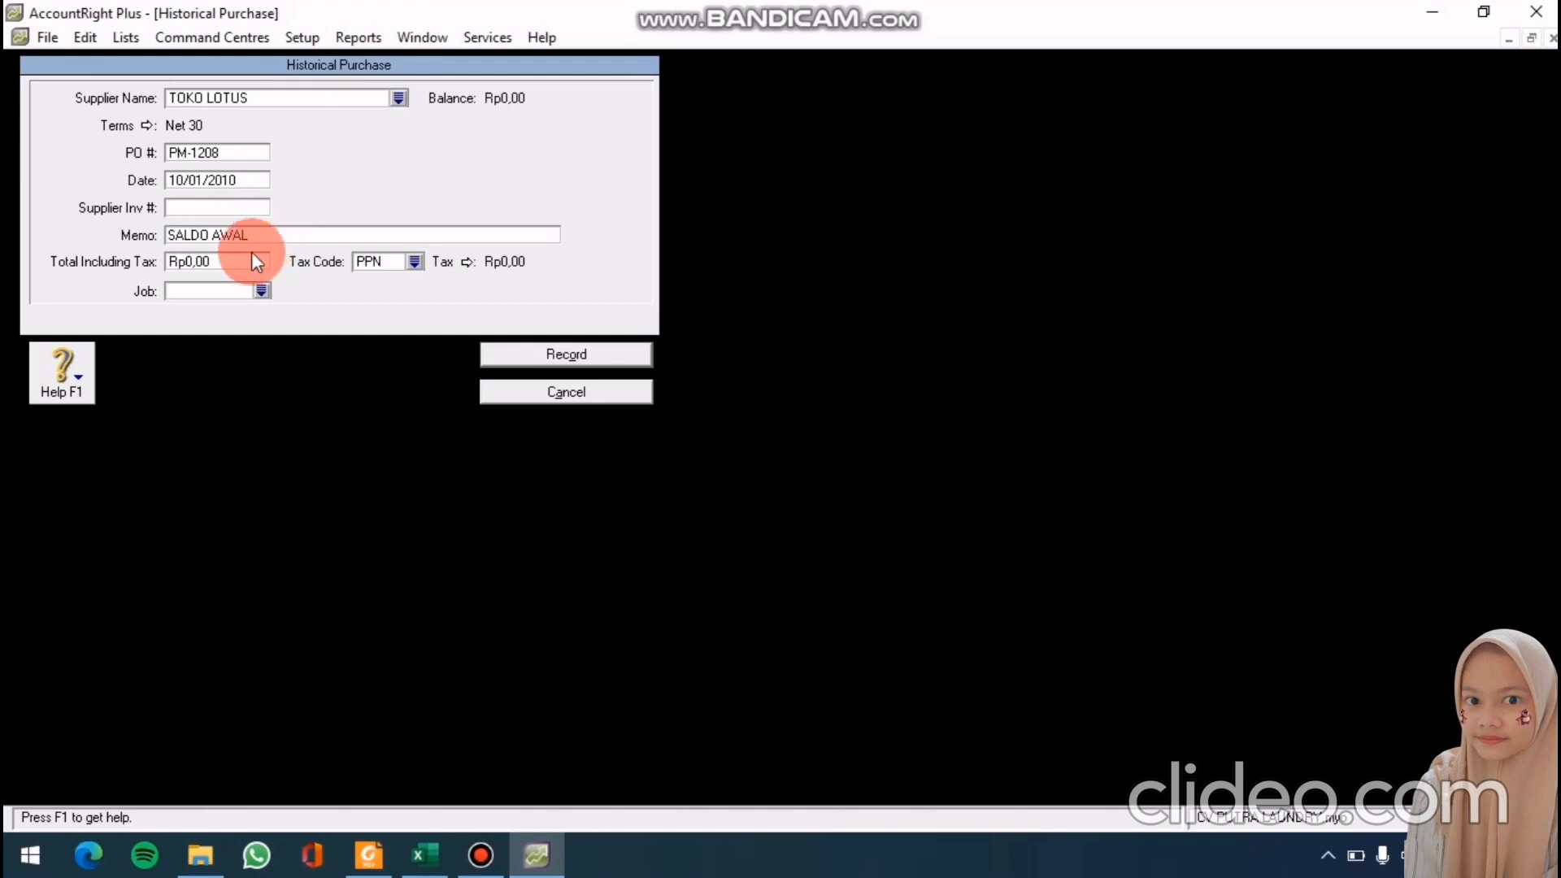
Set the total to 10000000, record the purchase, and close Supplier Balances
left_click(244, 258)
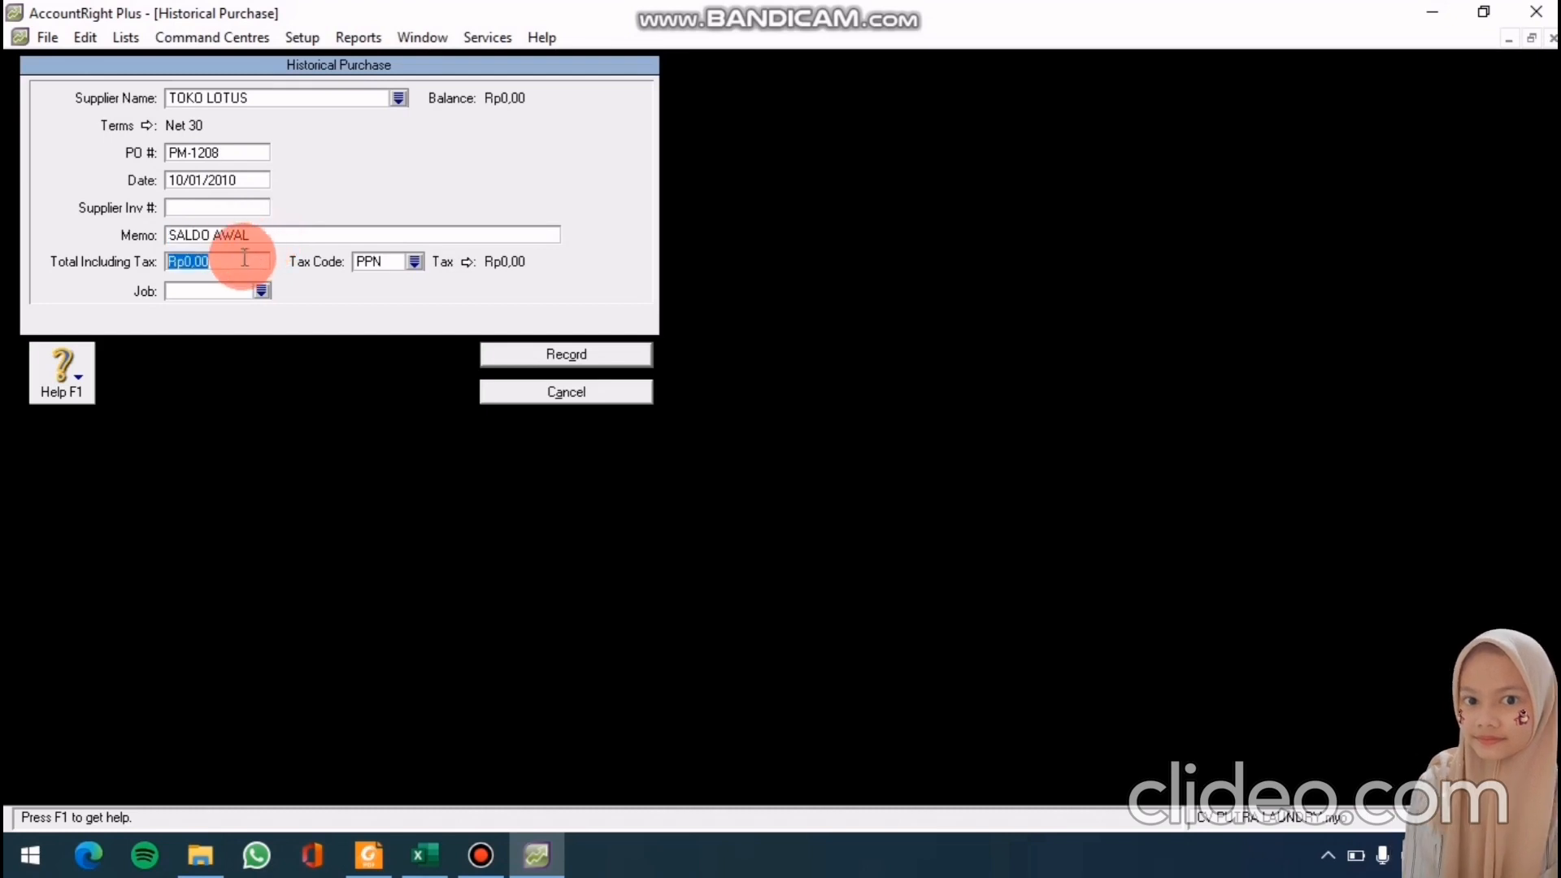
type("10000")
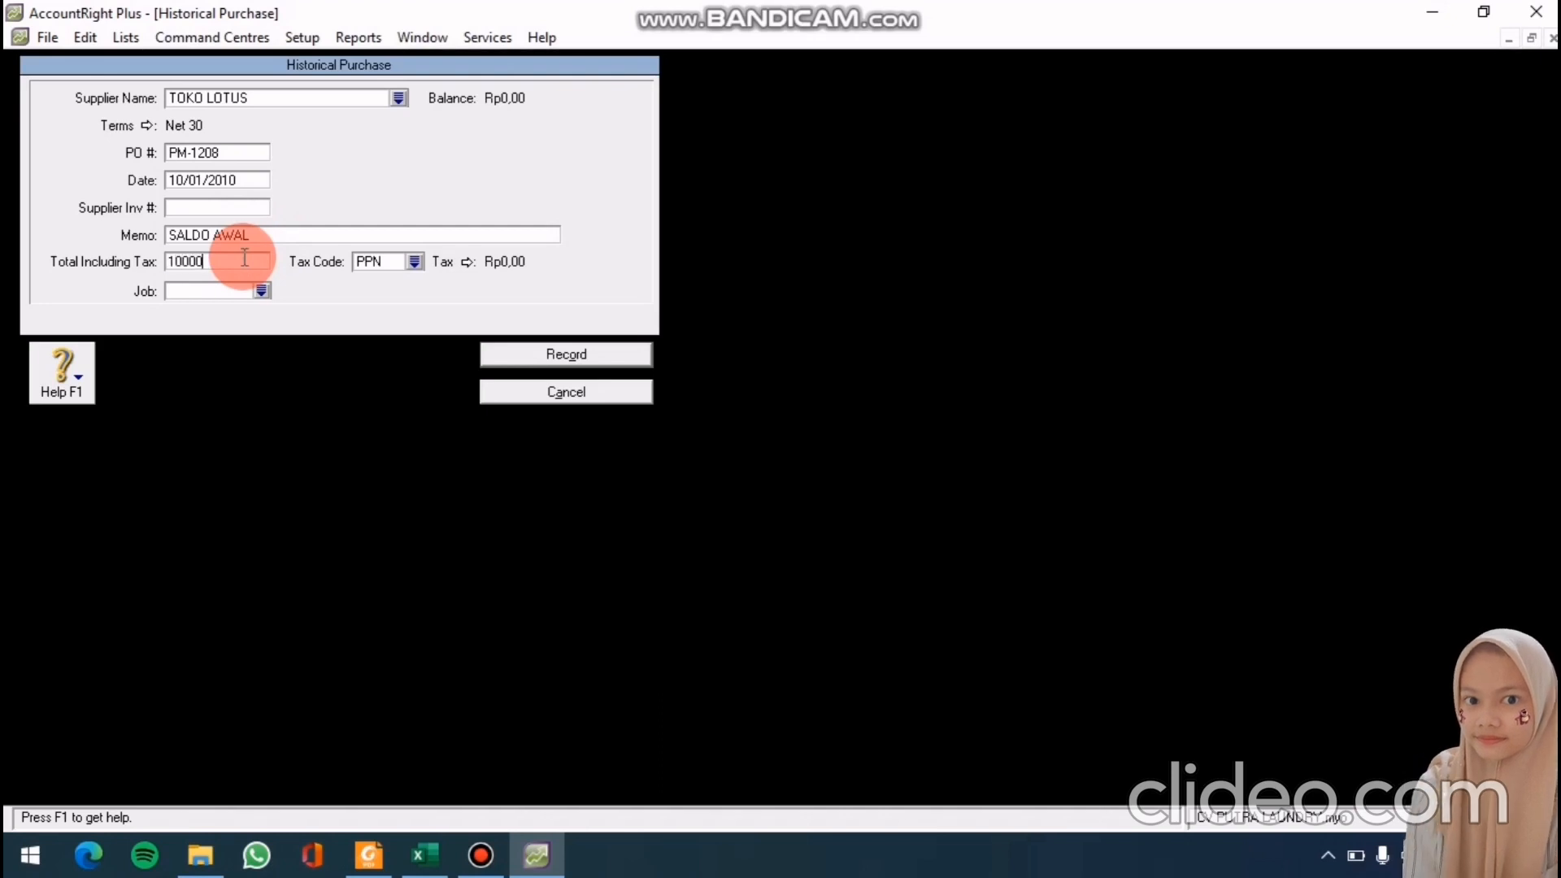
type("000")
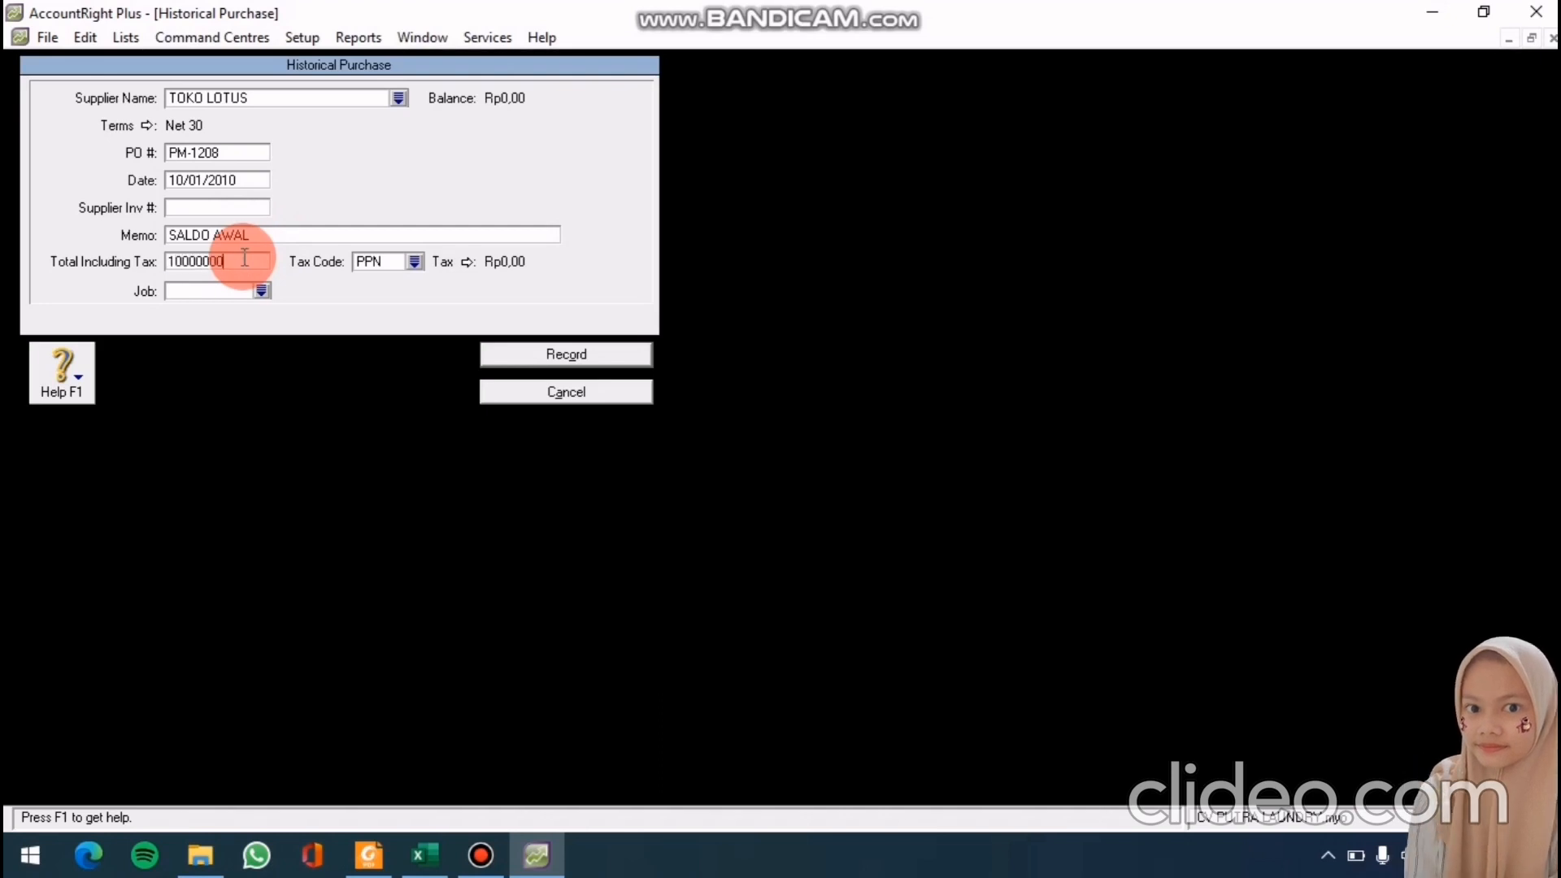
left_click(524, 352)
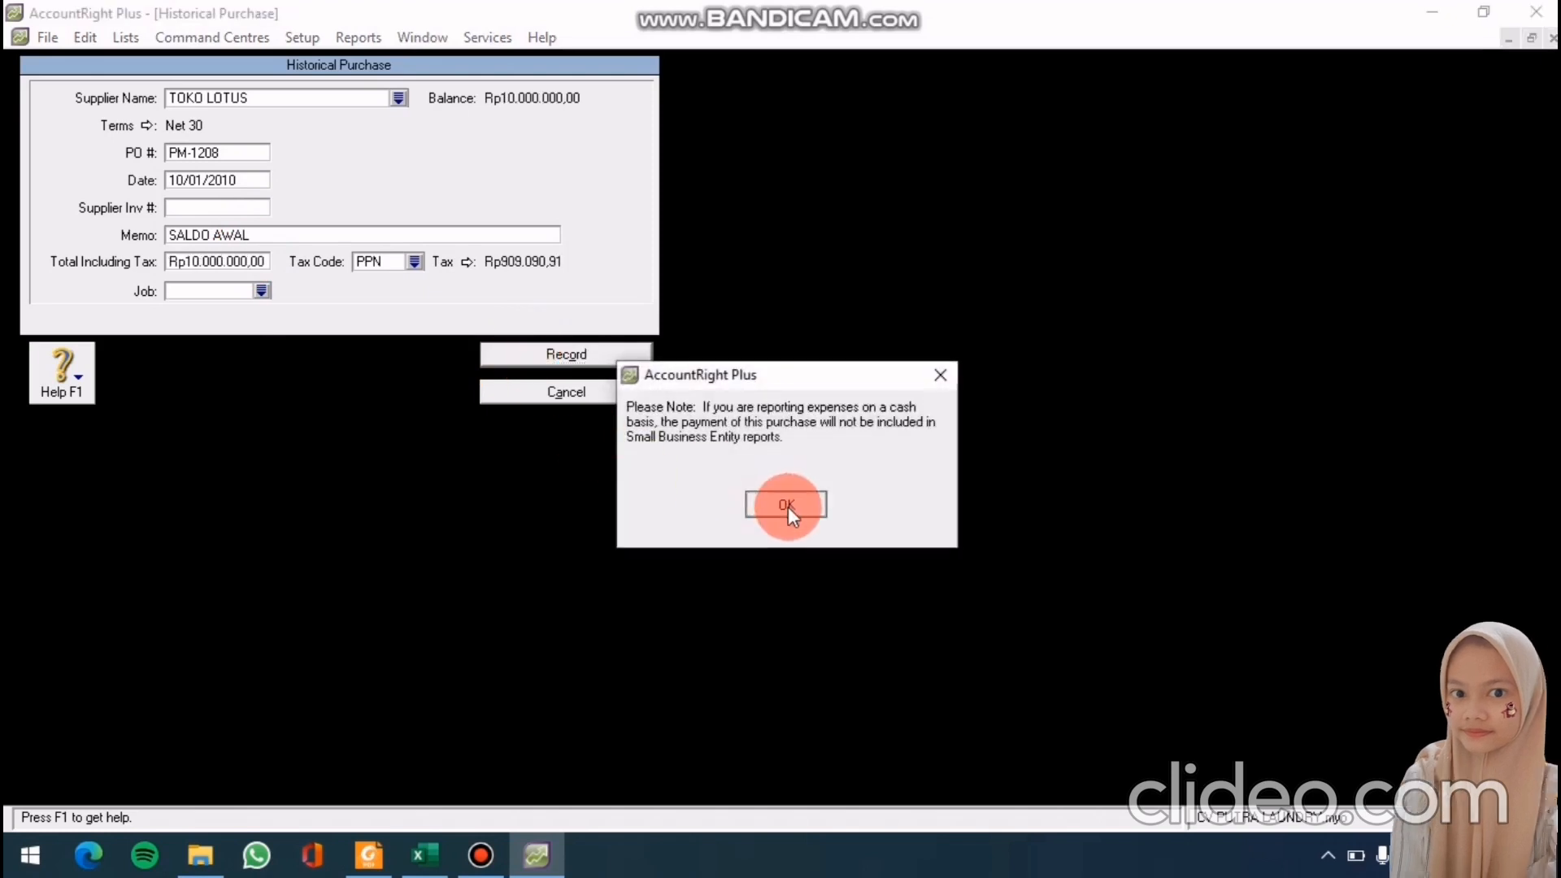
left_click(788, 506)
left_click(544, 772)
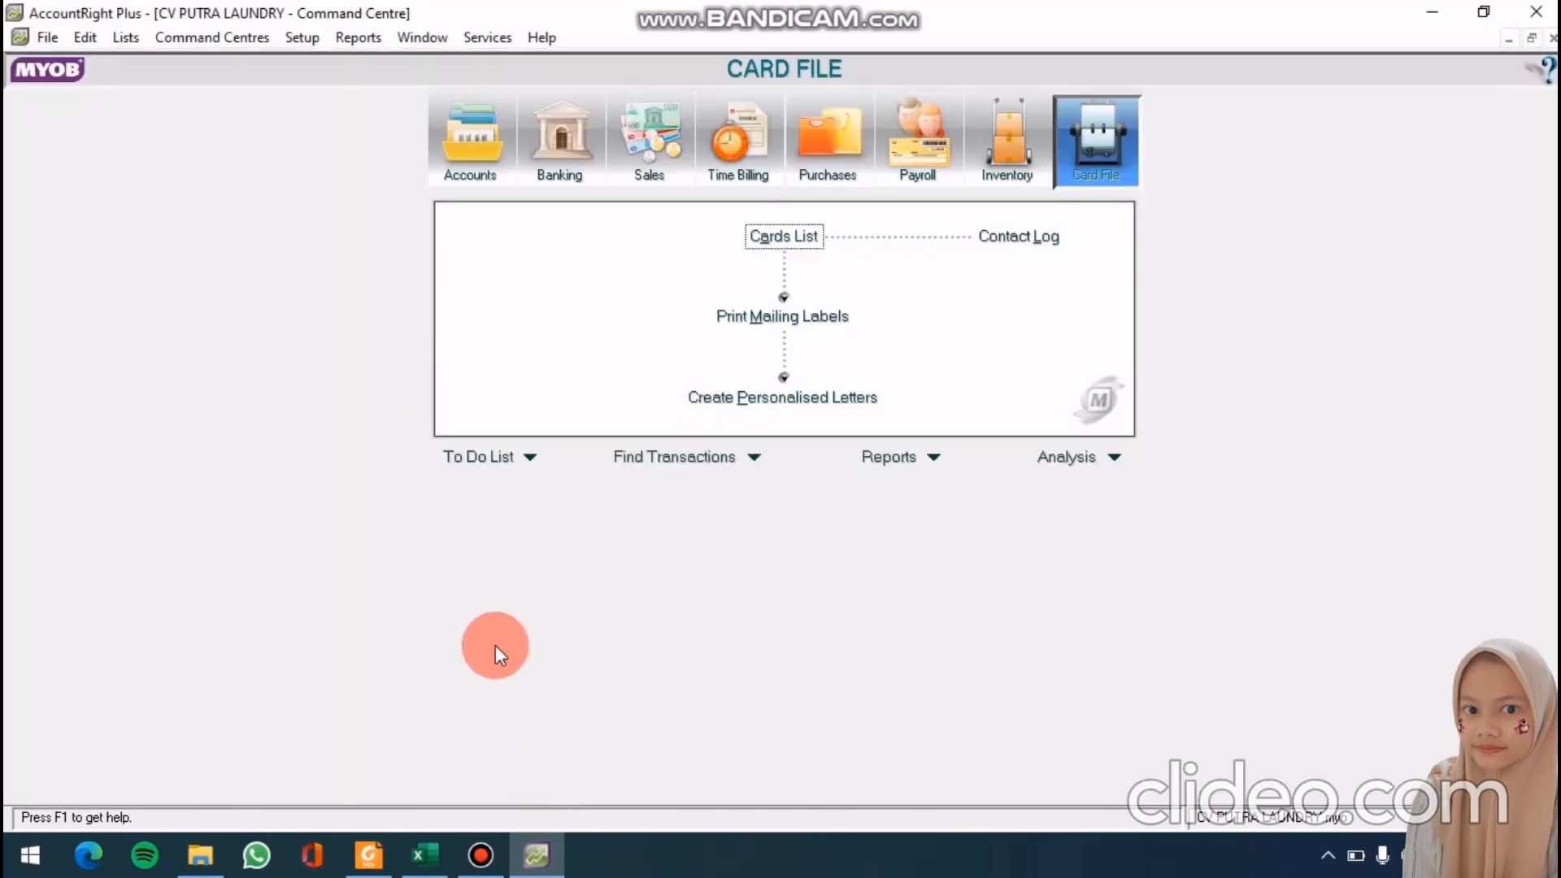
left_click(317, 41)
Start a historical purchase for TOKO MELATI with Net 30 credit terms
mouse_move(390, 96)
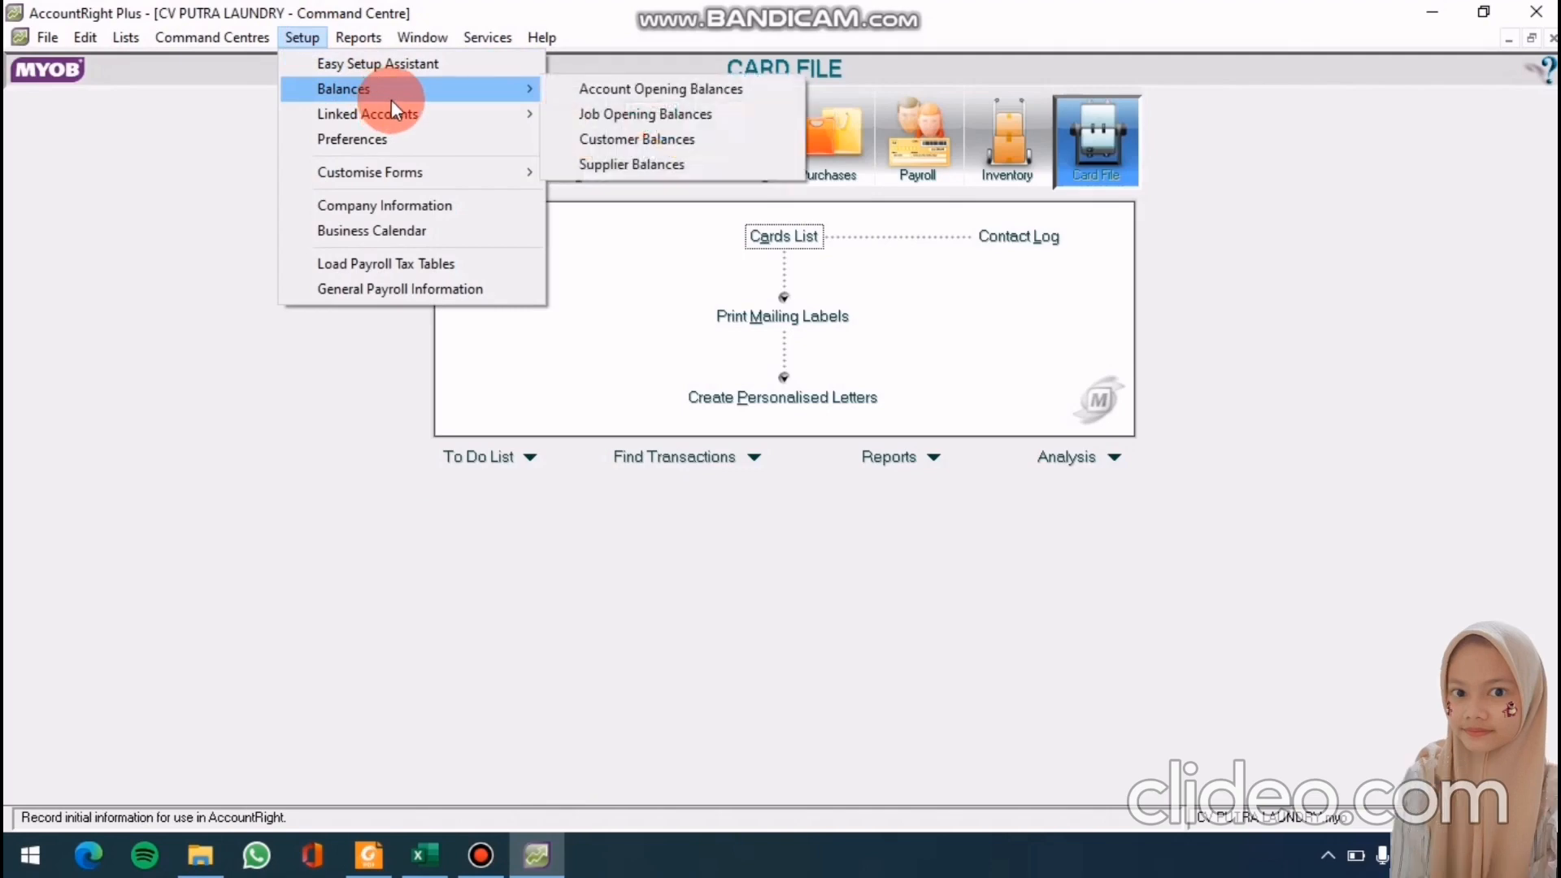
left_click(658, 163)
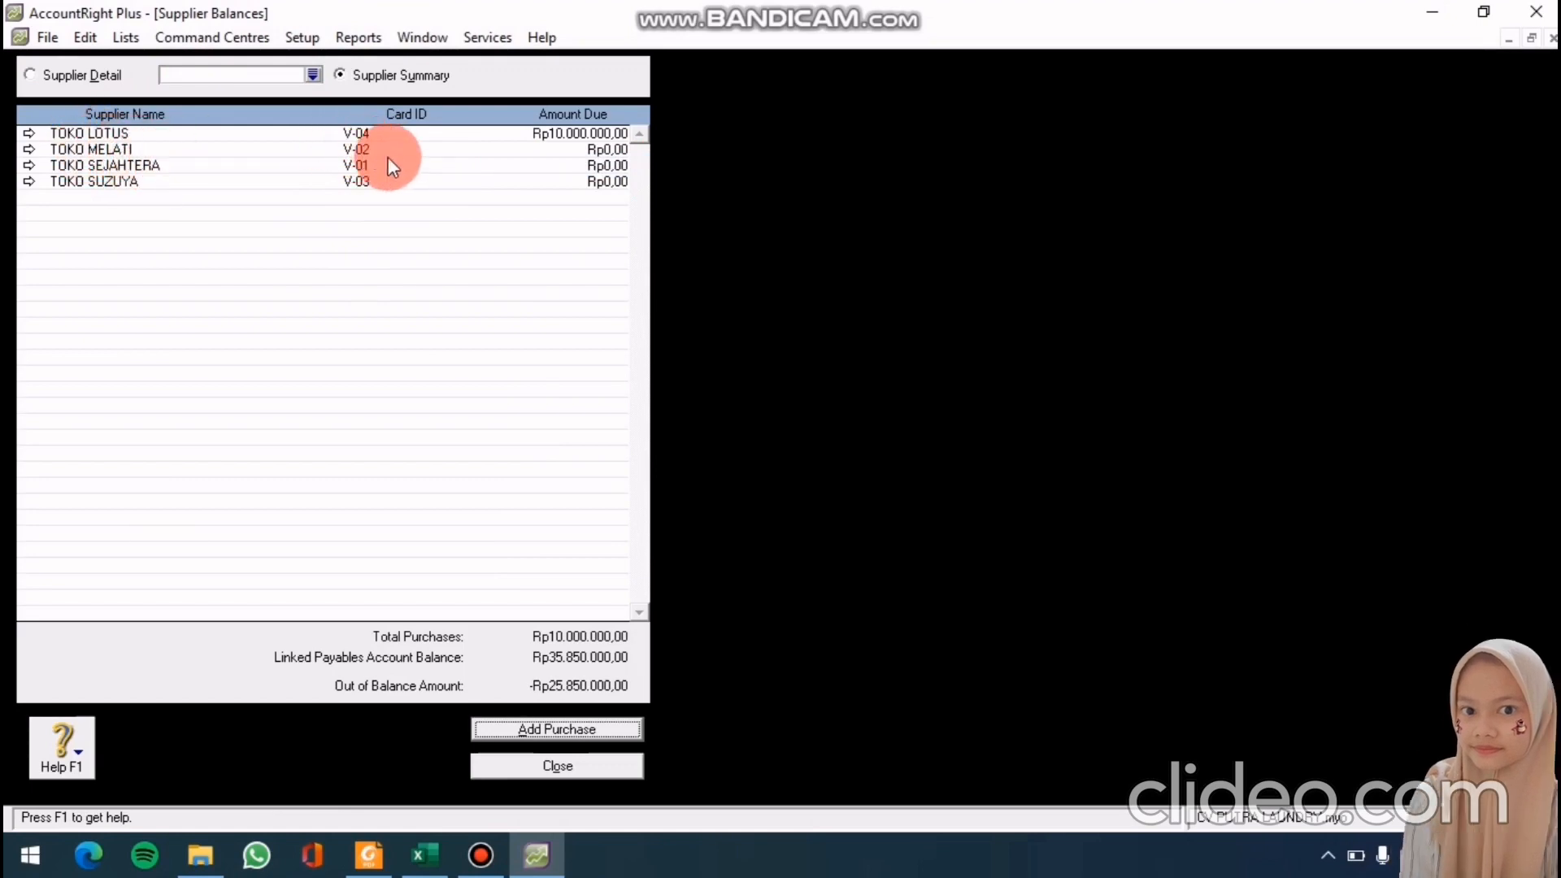
double_click(436, 149)
left_click(507, 732)
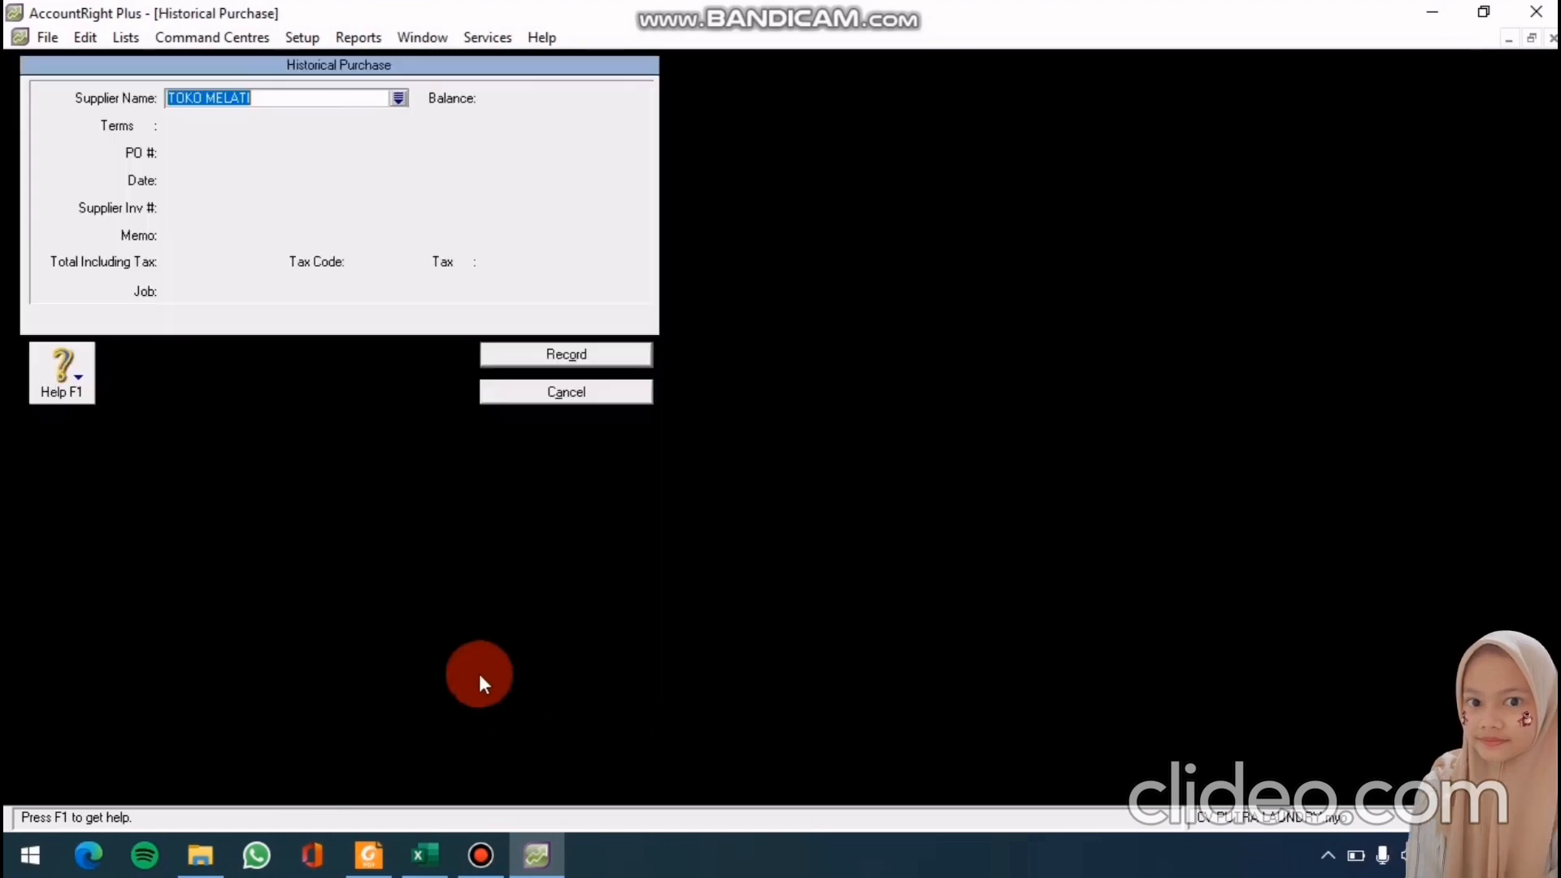
left_click(146, 124)
left_click(931, 289)
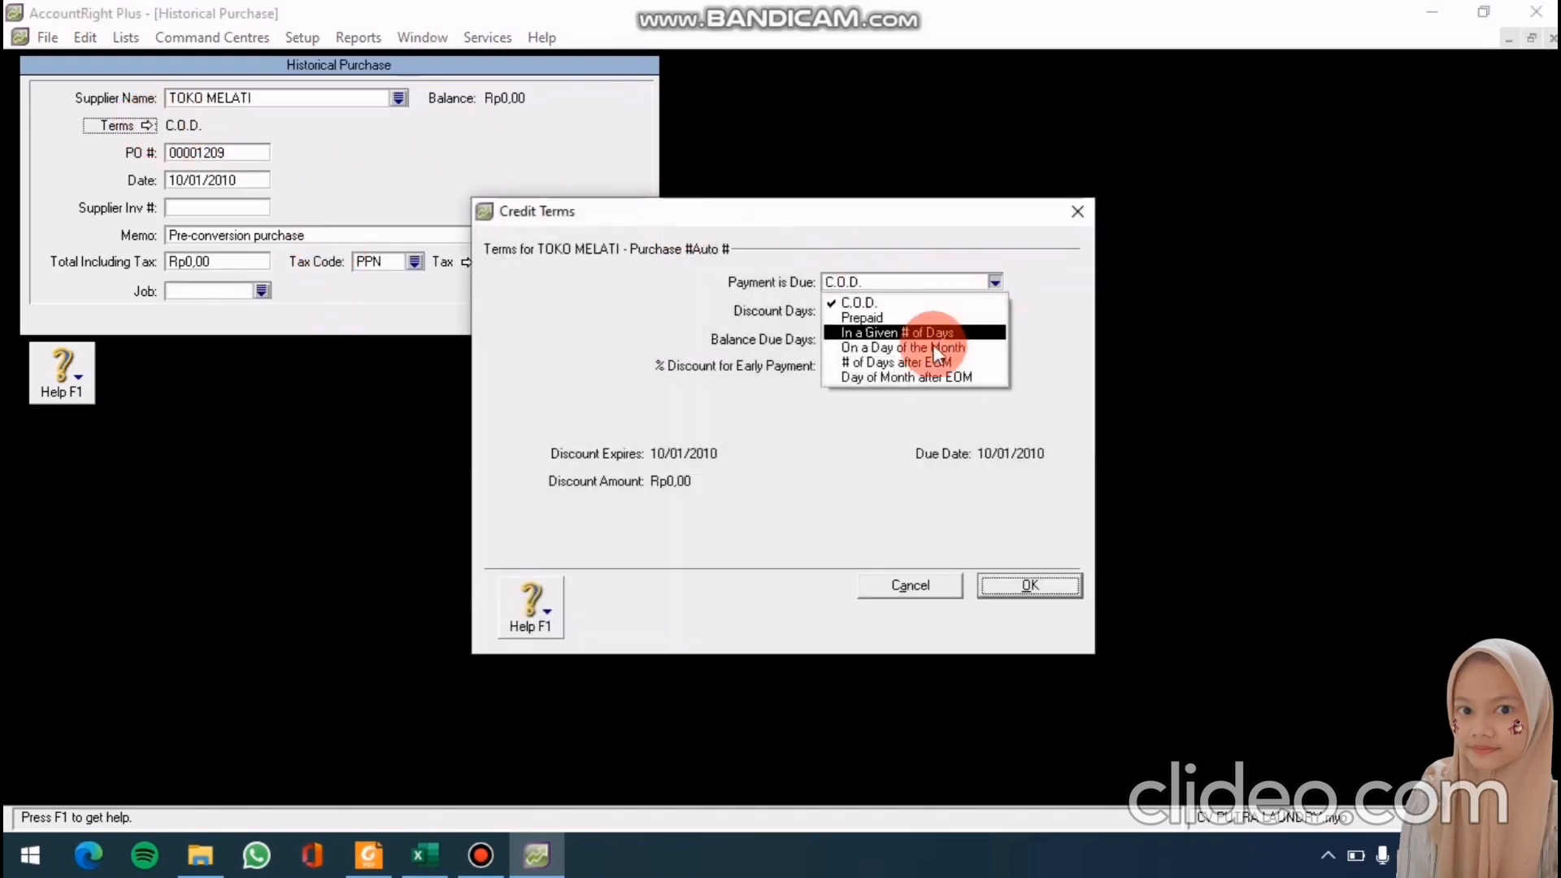
left_click(882, 338)
left_click(840, 338)
left_click(1030, 585)
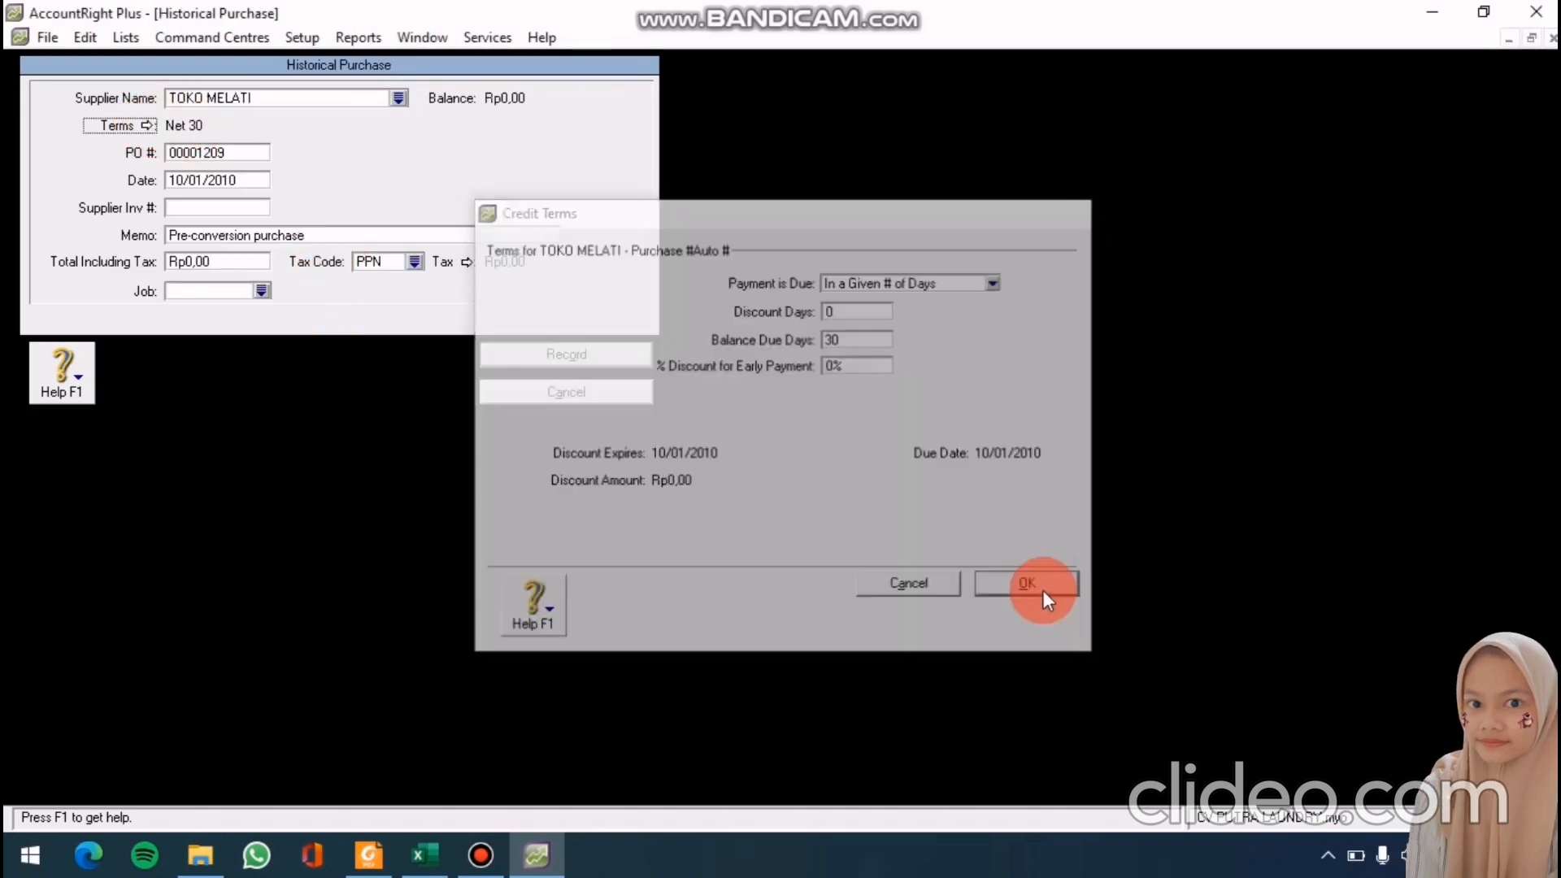
Enter PO MP-1309, date 15/12/2010 and memo 'SALDO AWAL'
double_click(183, 153)
type("PM")
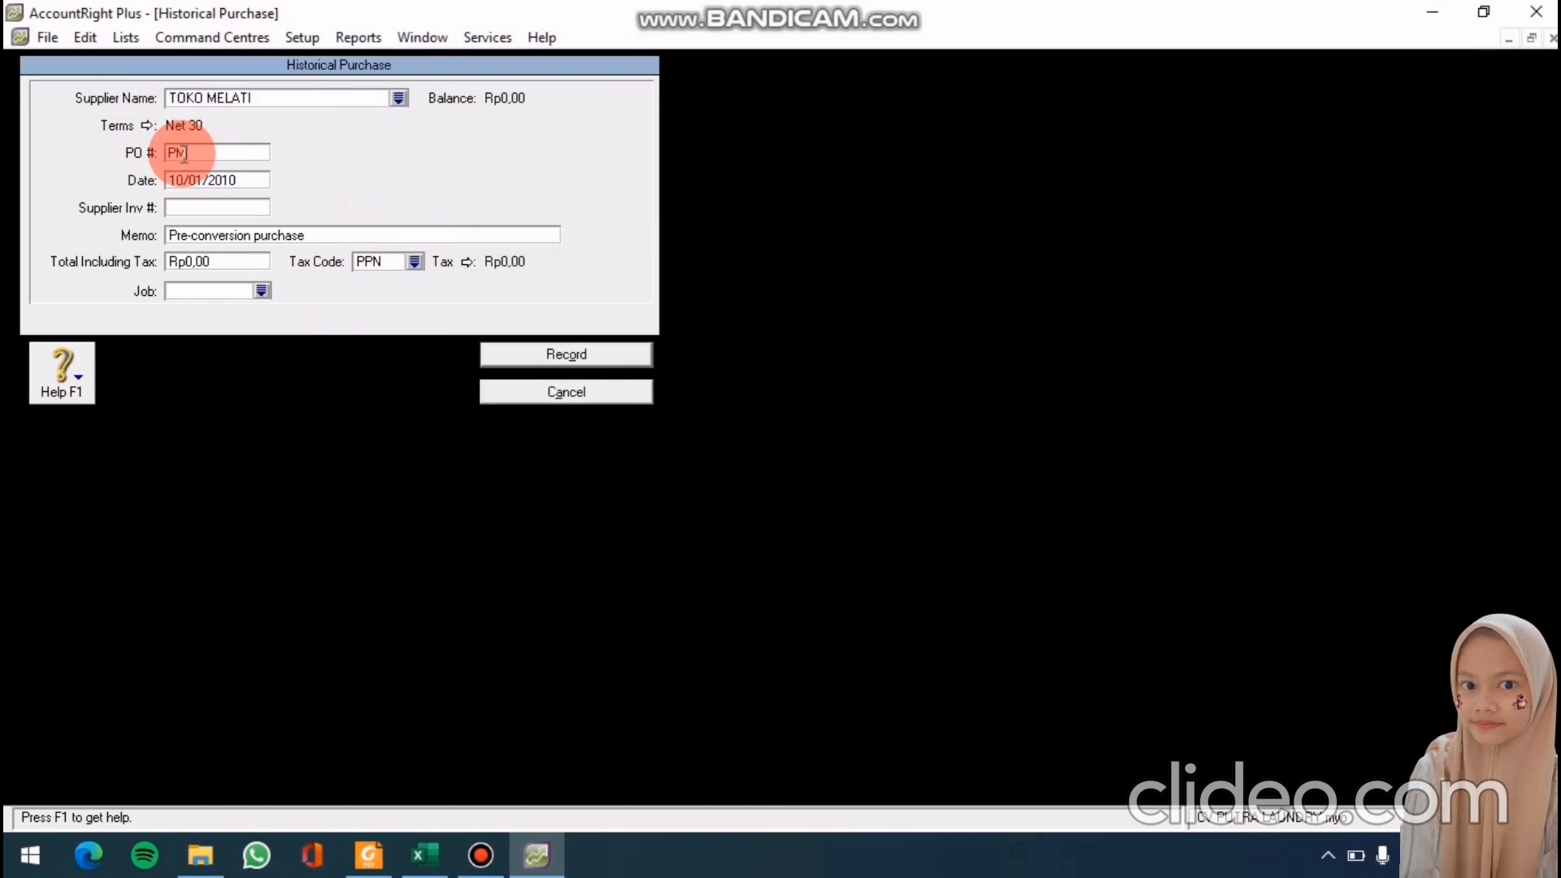
key("BackSpace")
key("BackSpace")
type("MP")
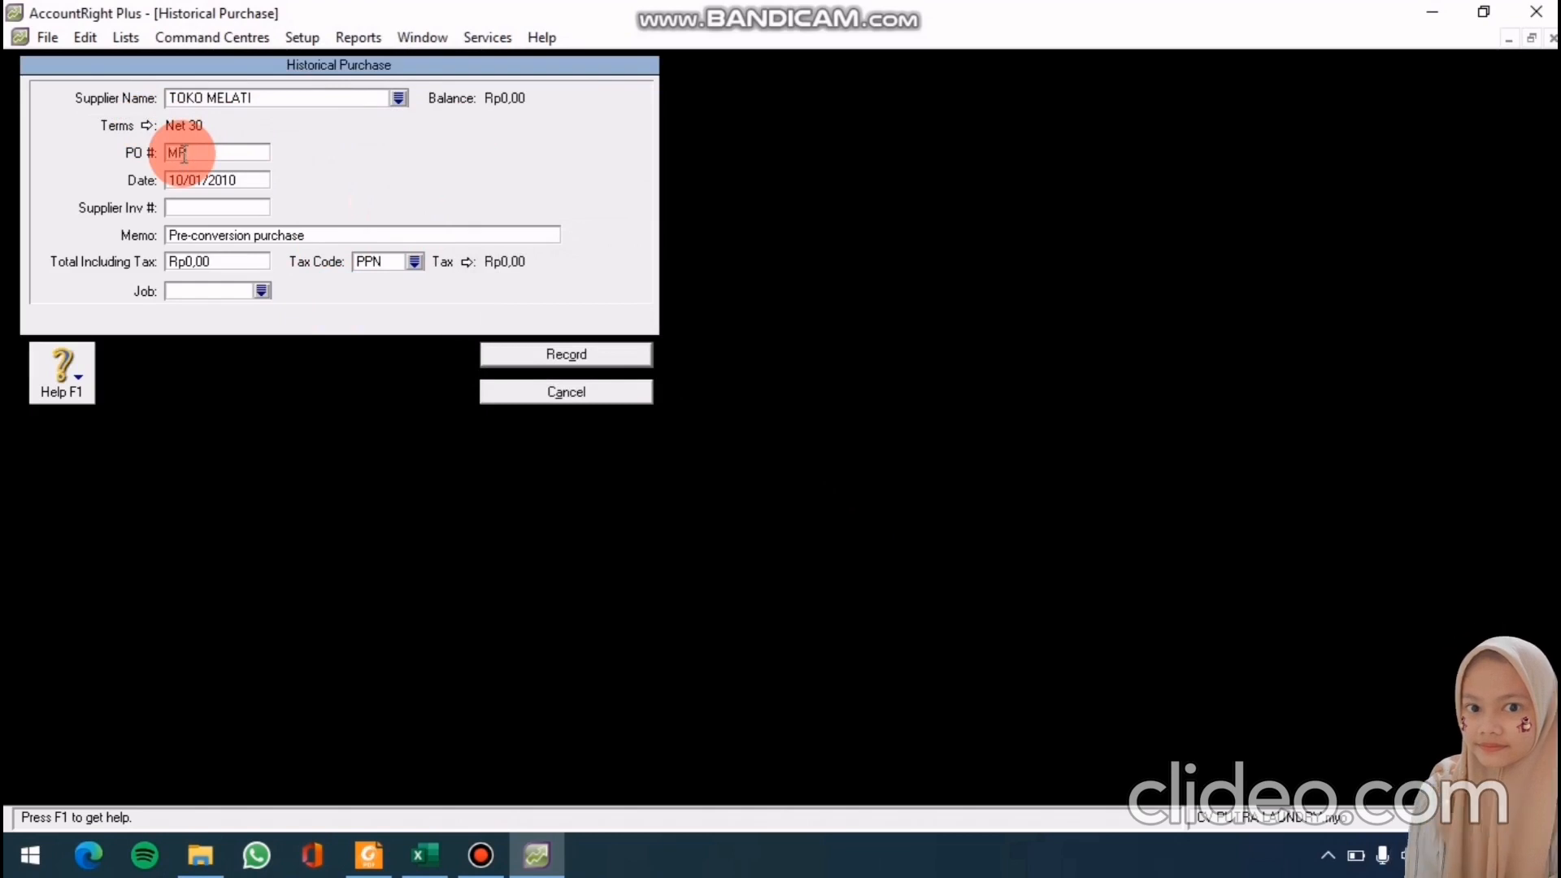
type("-1309")
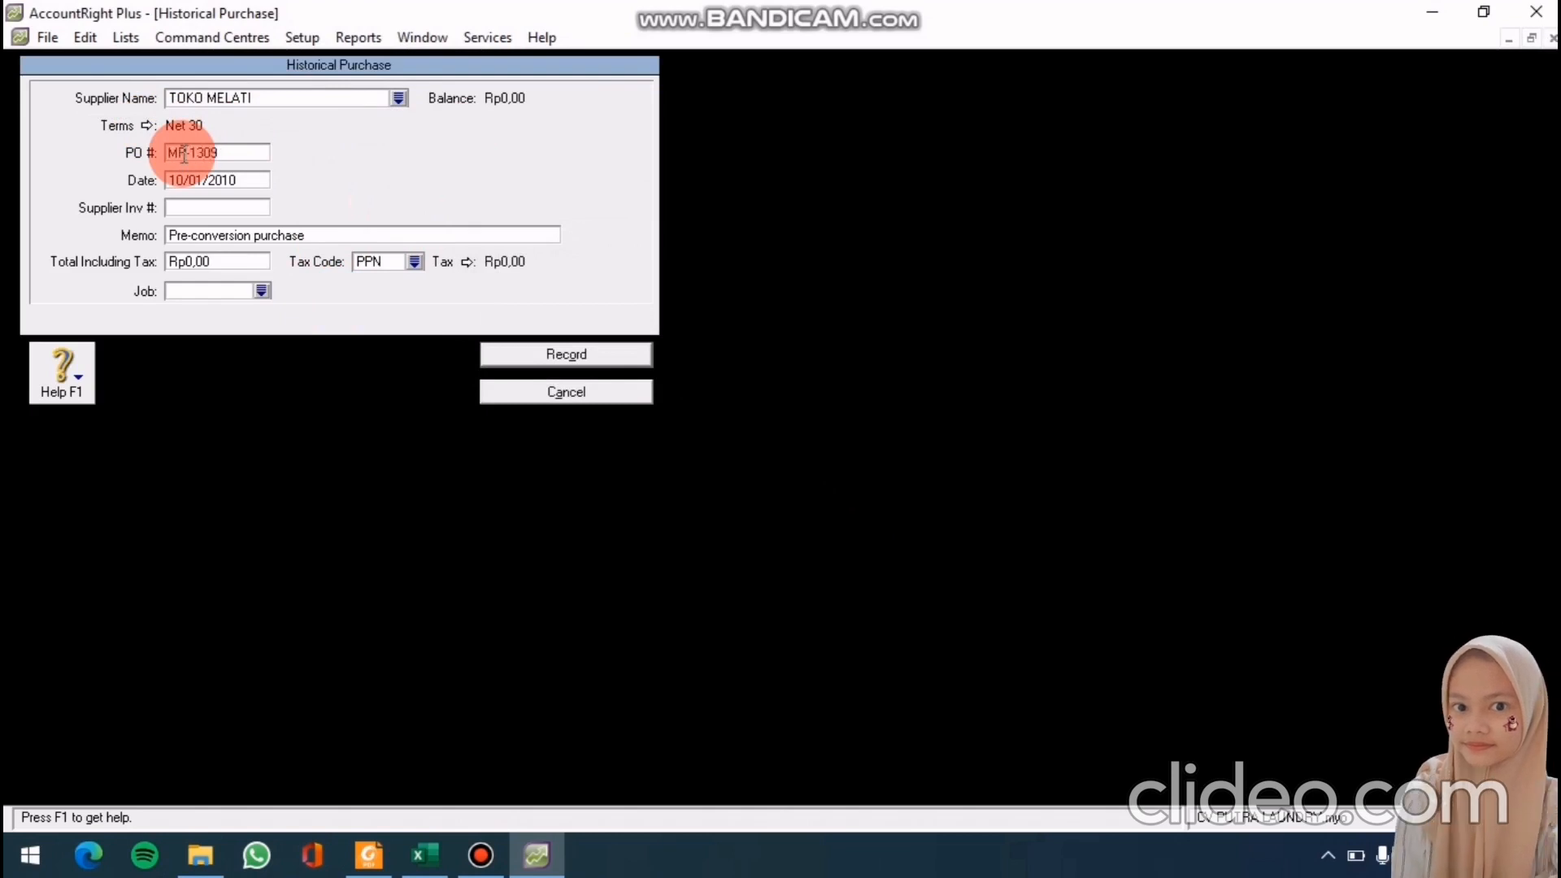
double_click(198, 180)
type("15")
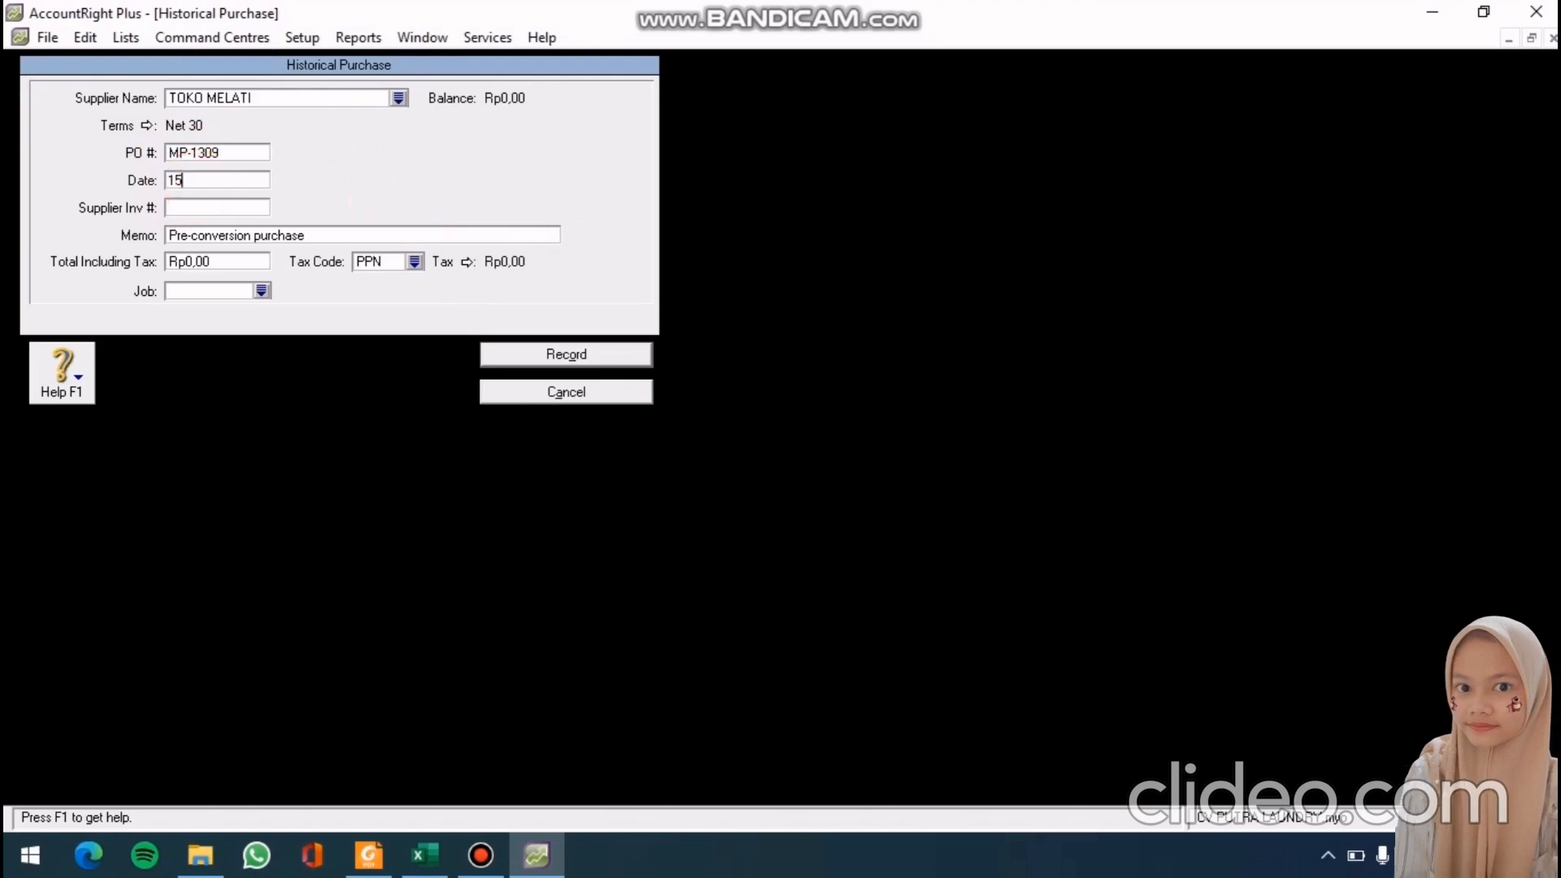
type("/12/")
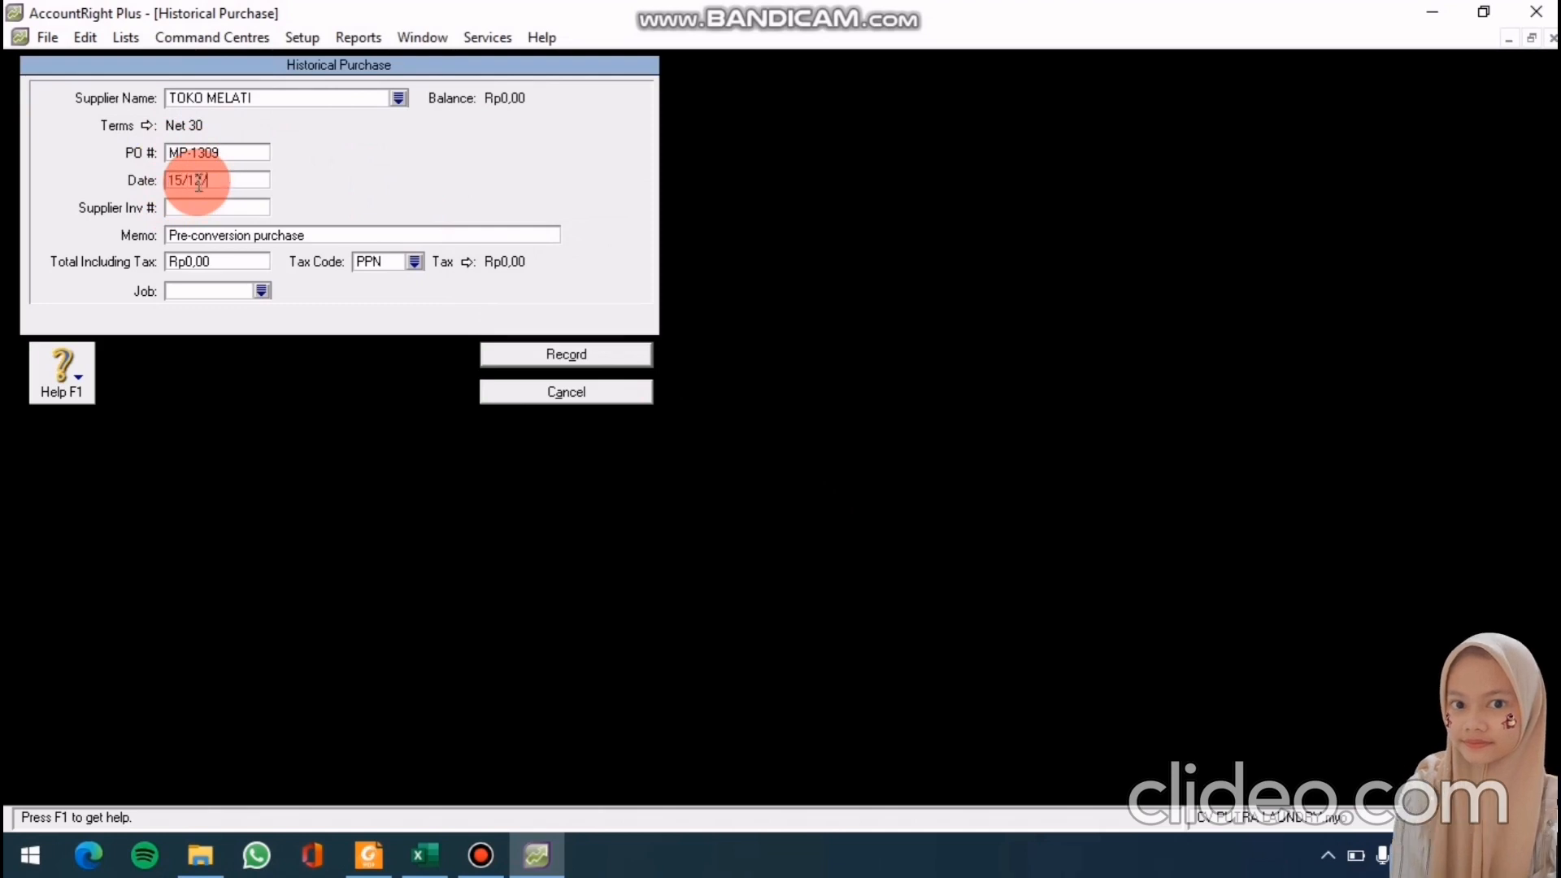
type("2010")
left_click(218, 236)
type("SA")
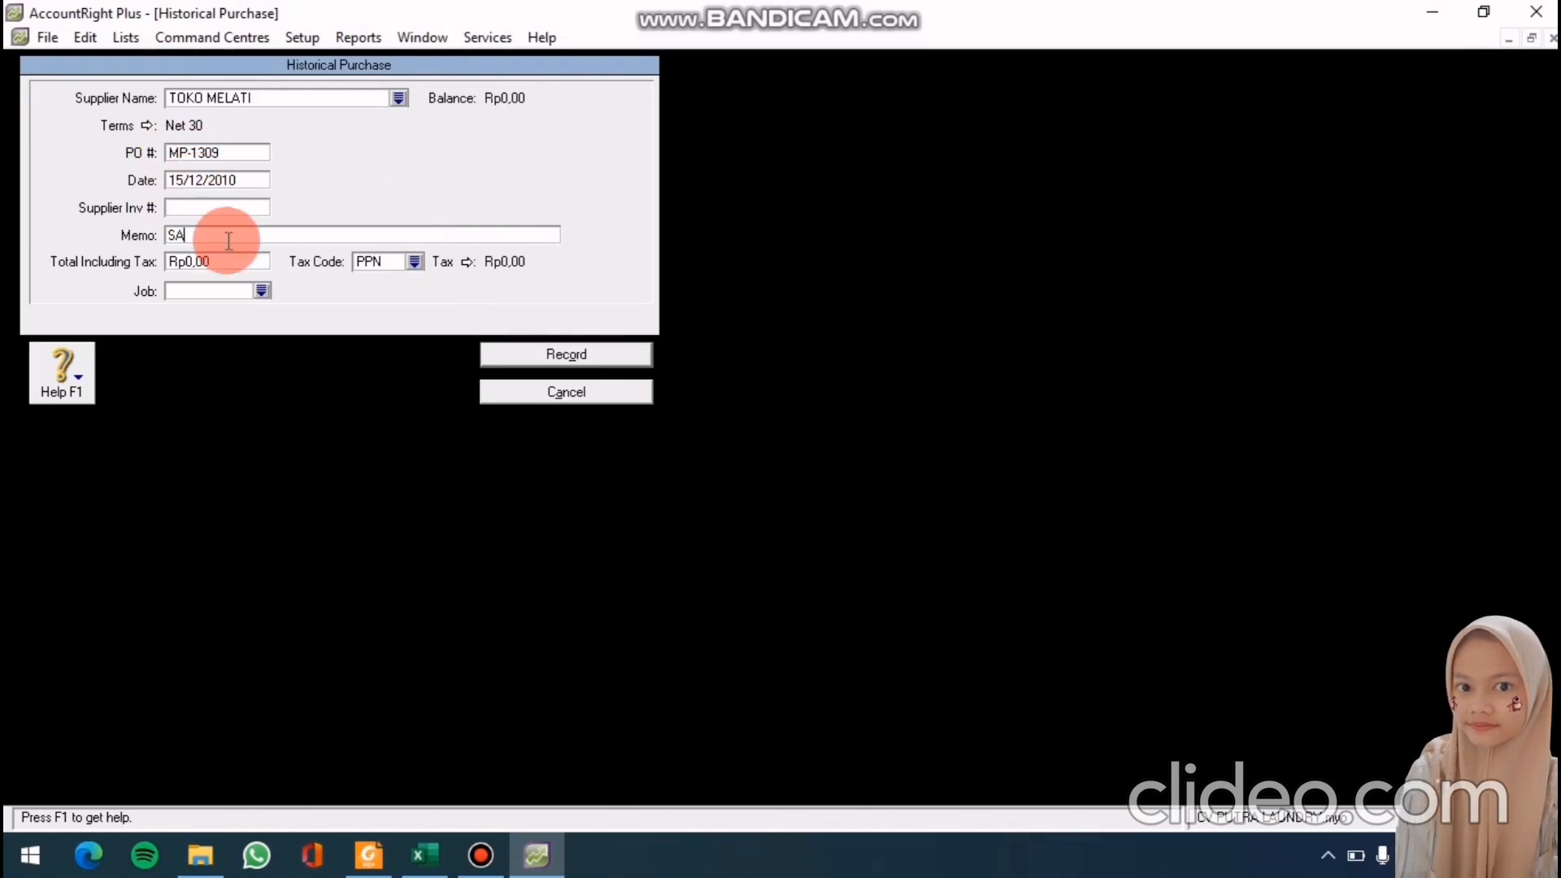
type("LDO AWAL")
Set the total to 6.350.000, record the purchase, and close Supplier Balances
left_click(210, 262)
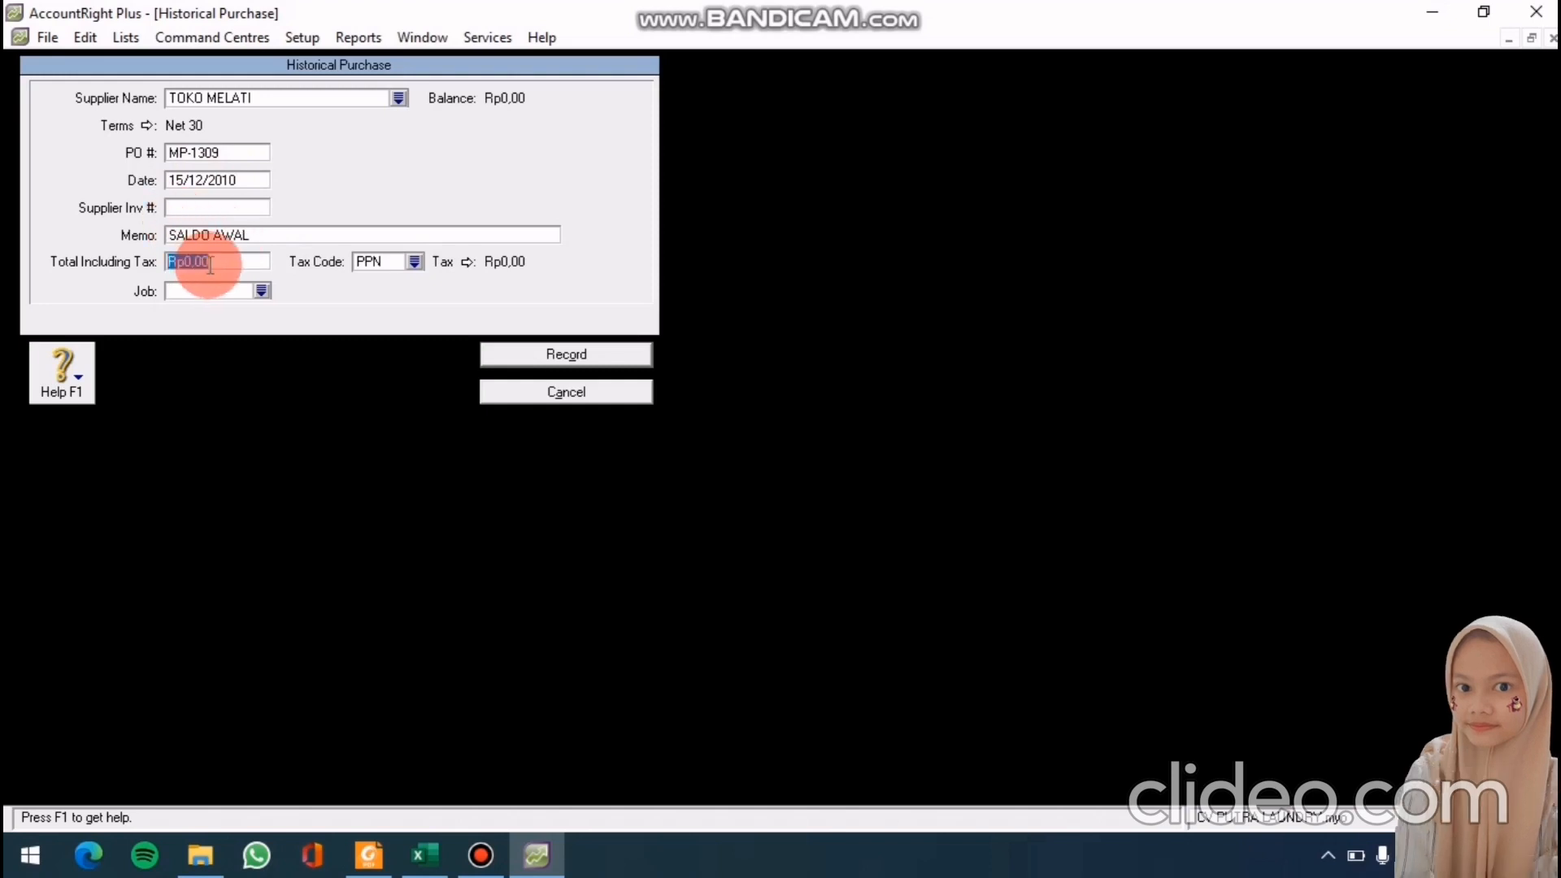
type("6.350.0")
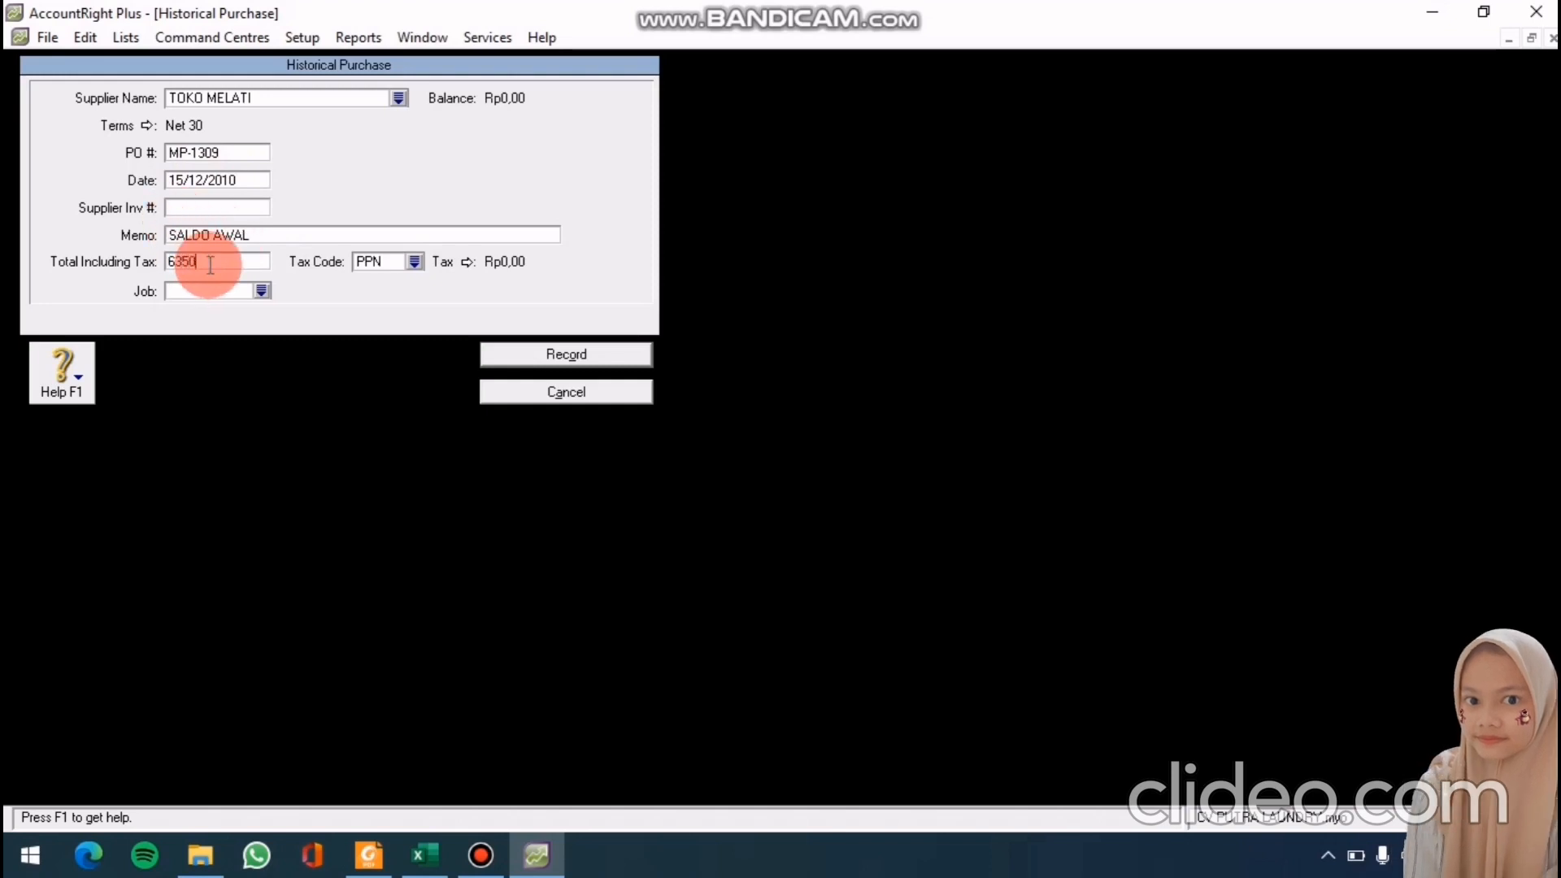
type("00")
key("Tab")
left_click(497, 355)
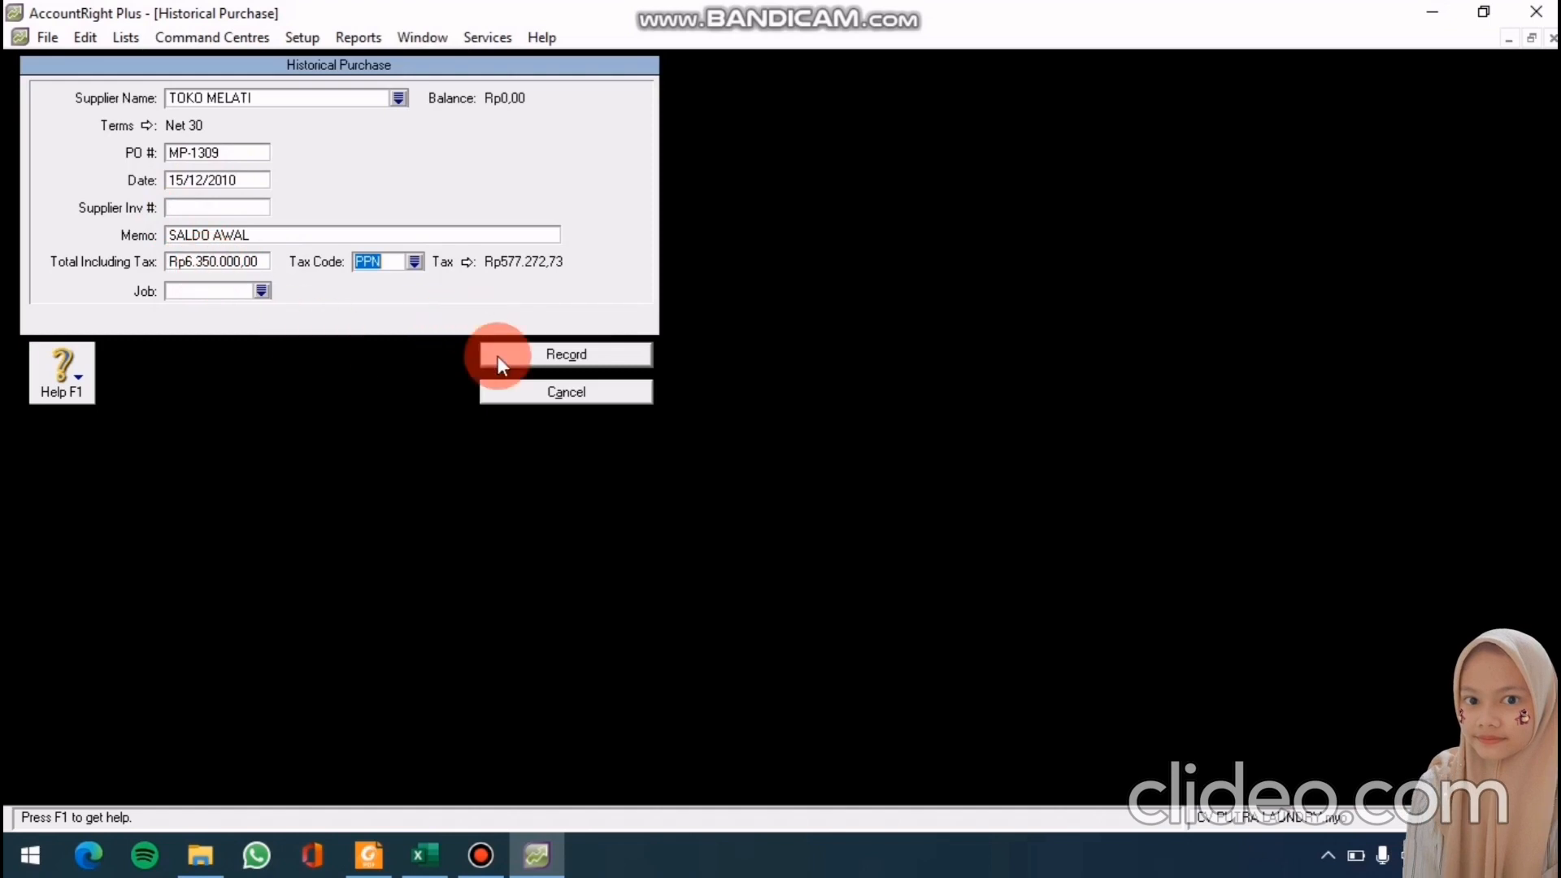
left_click(755, 499)
left_click(511, 764)
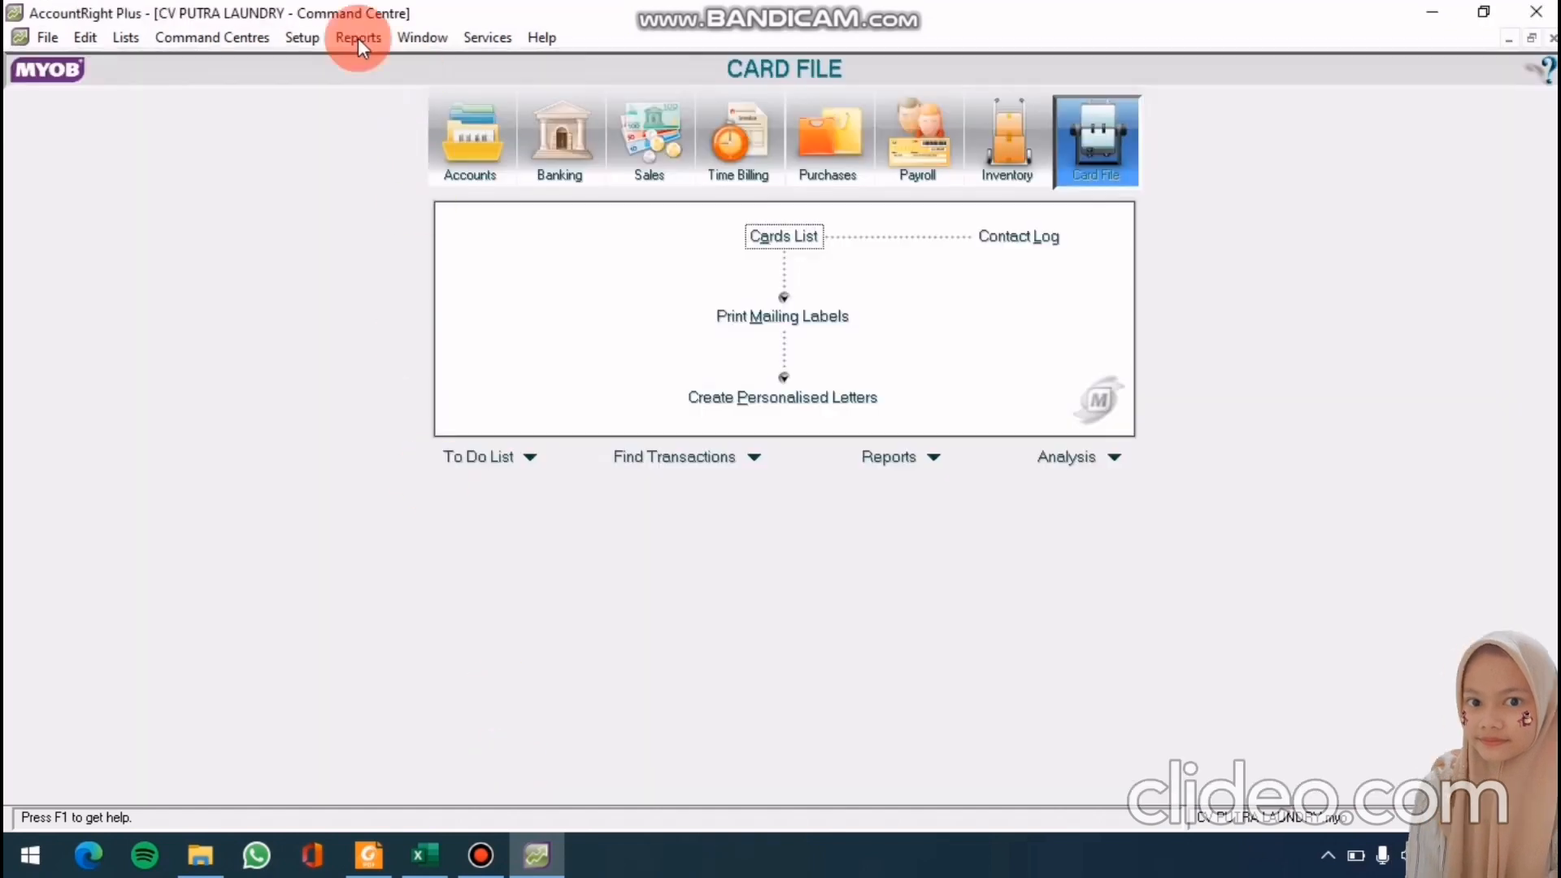
left_click(302, 37)
Start a historical purchase for TOKO SEJAHTERA with Net 30 credit terms
mouse_move(388, 87)
left_click(600, 165)
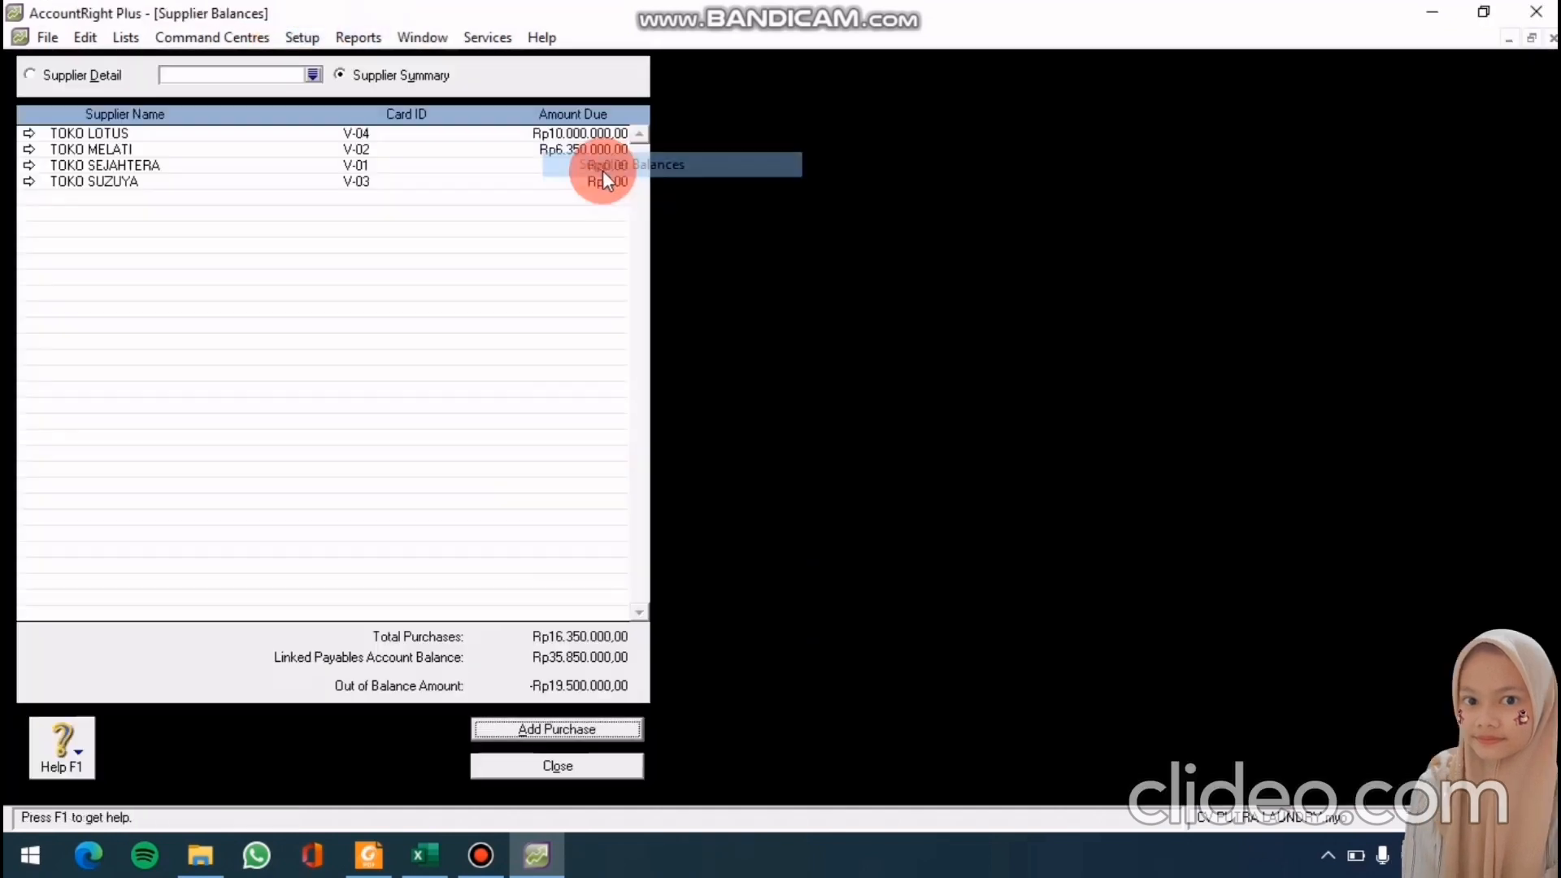
double_click(496, 168)
left_click(559, 728)
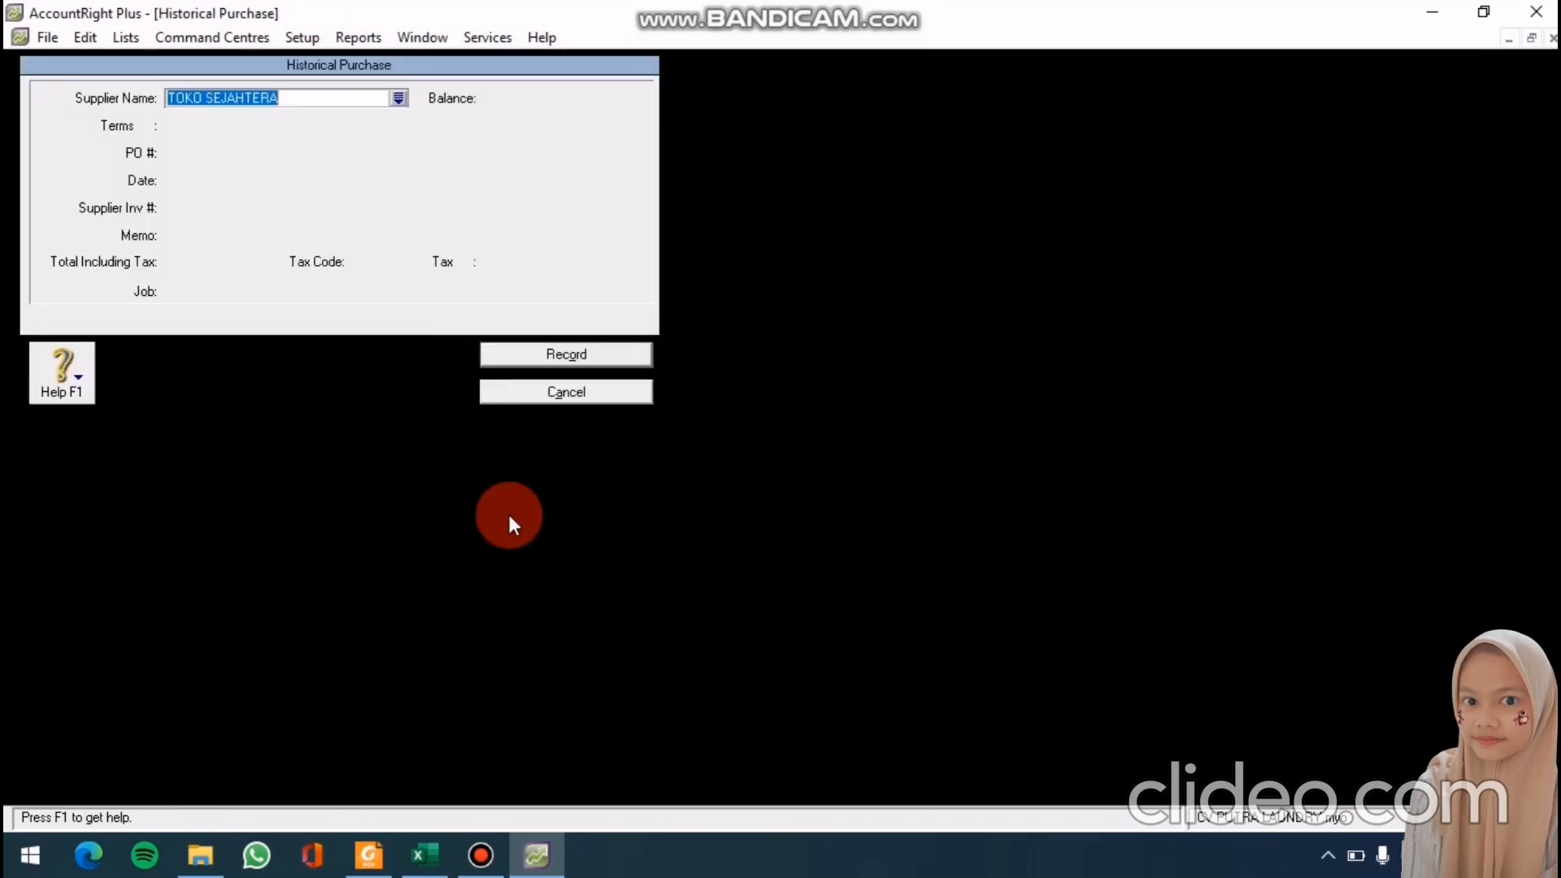
left_click(122, 125)
left_click(862, 330)
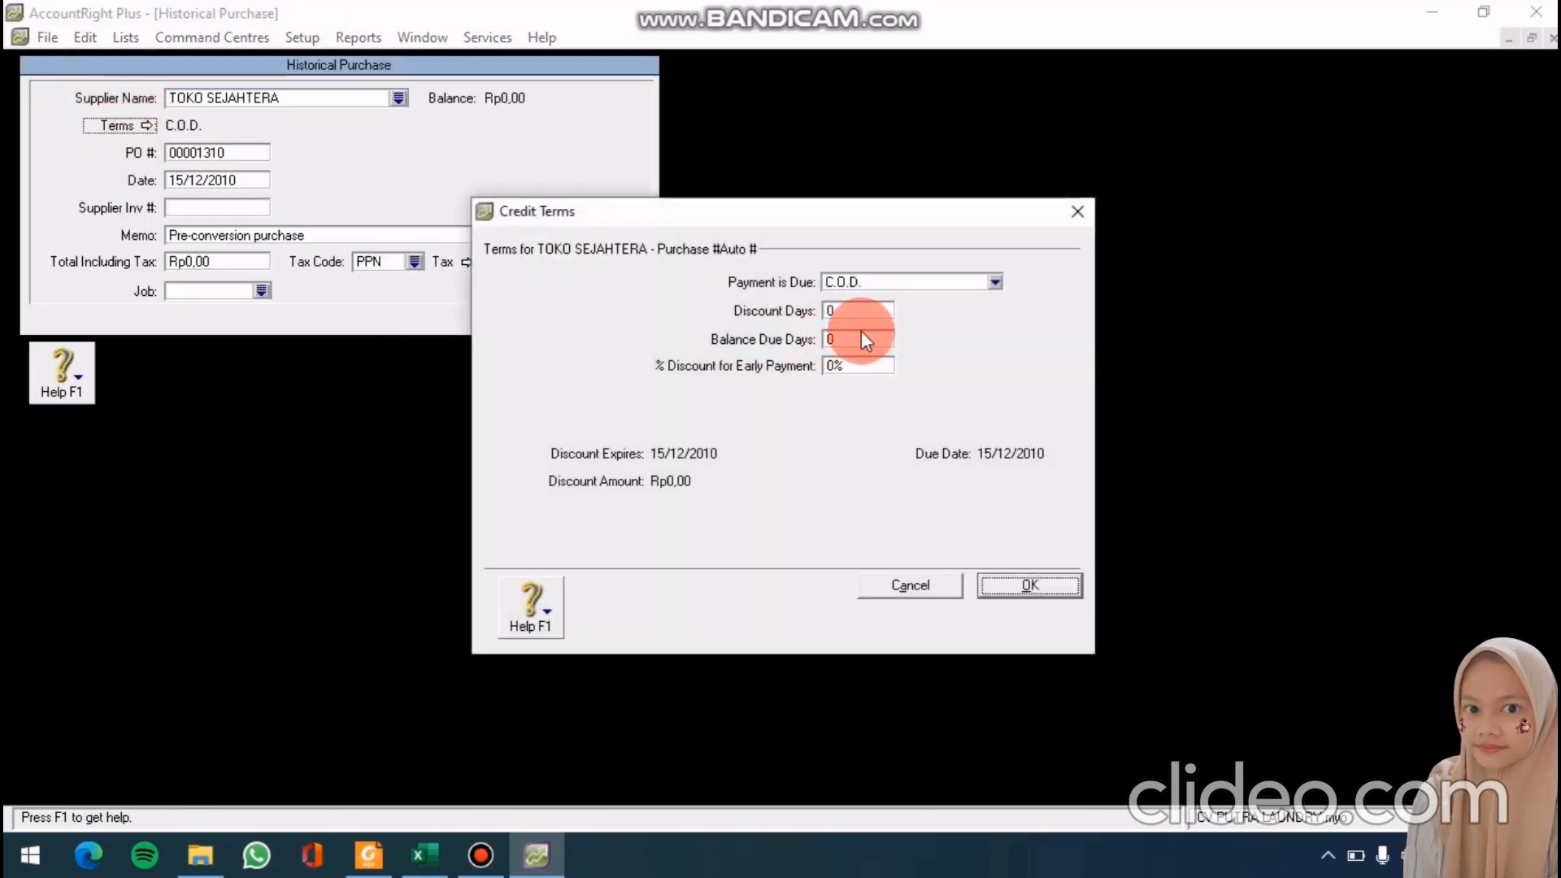
type("30")
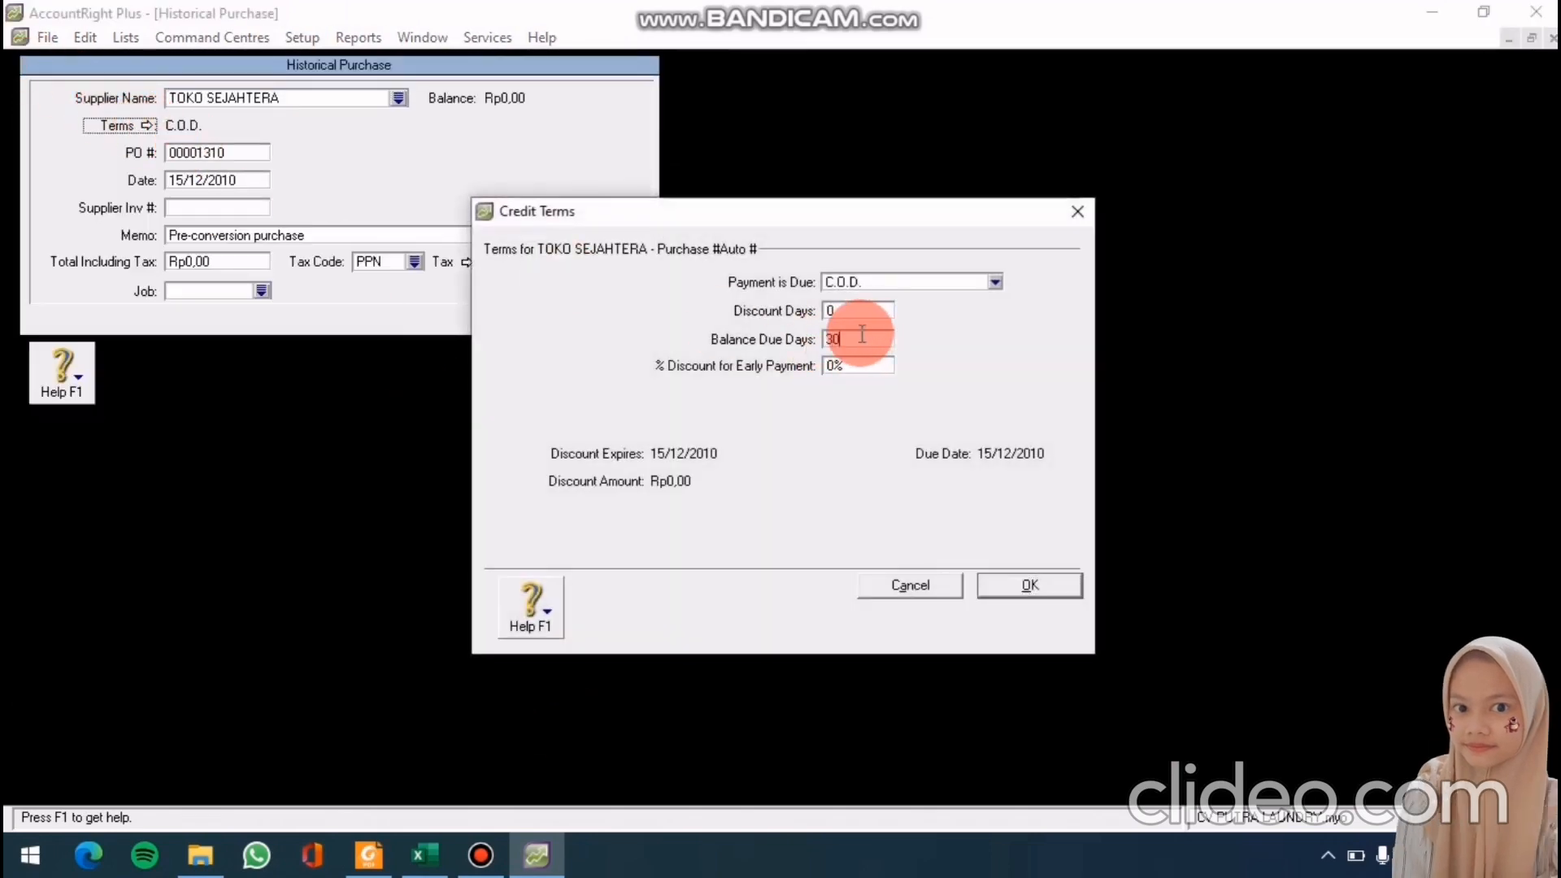
left_click(997, 282)
left_click(952, 339)
left_click(1013, 590)
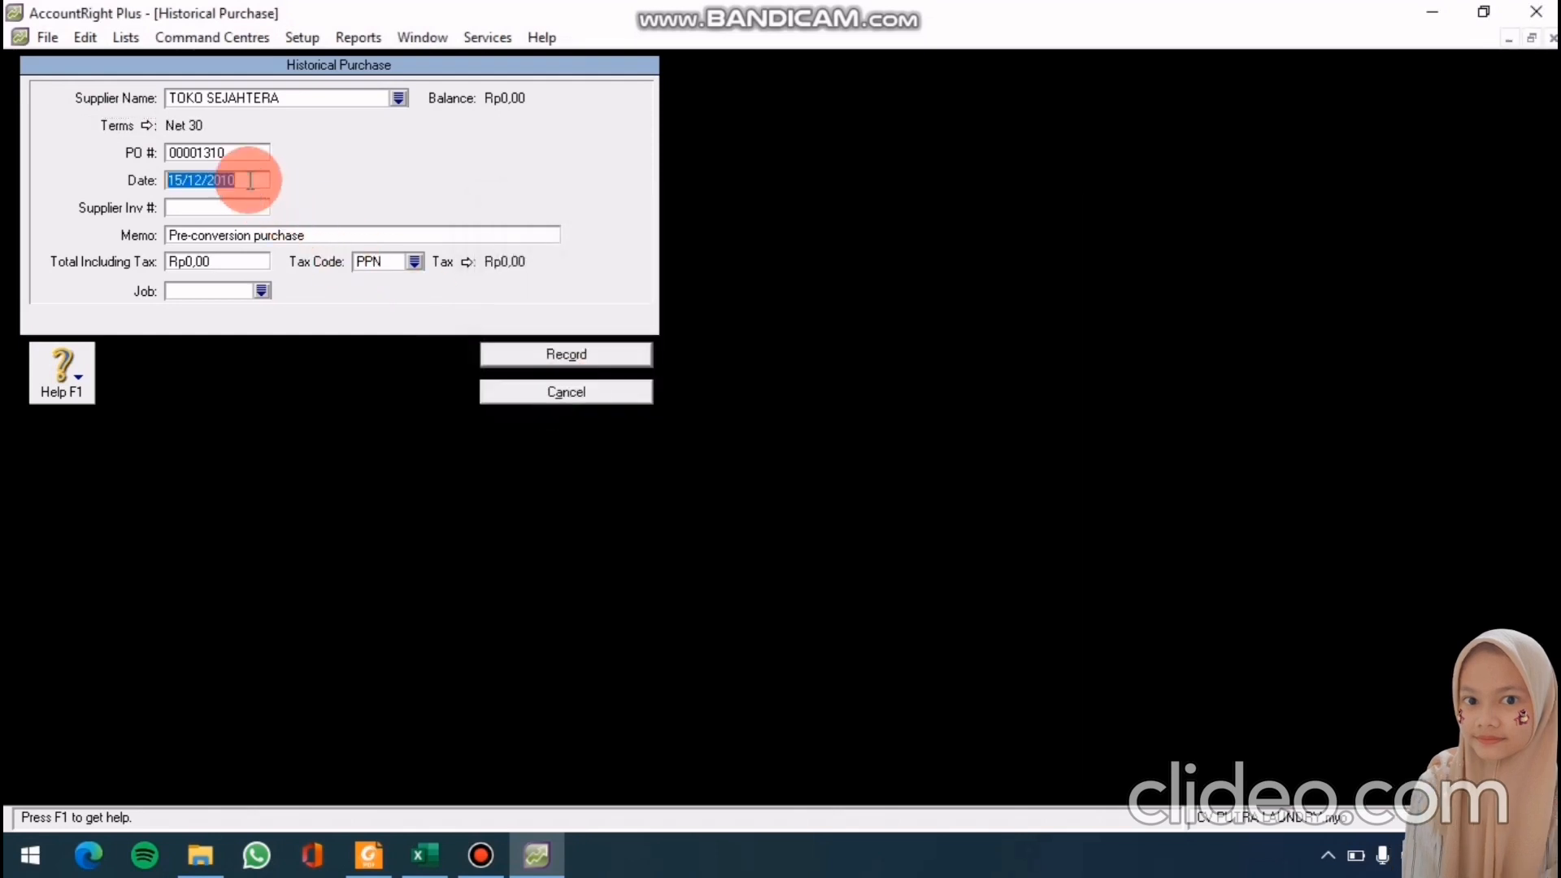
Enter date 17/12/2010, PO PG-0408, memo 'SALDO AWAL', total 7400000, and record it
type("17/12")
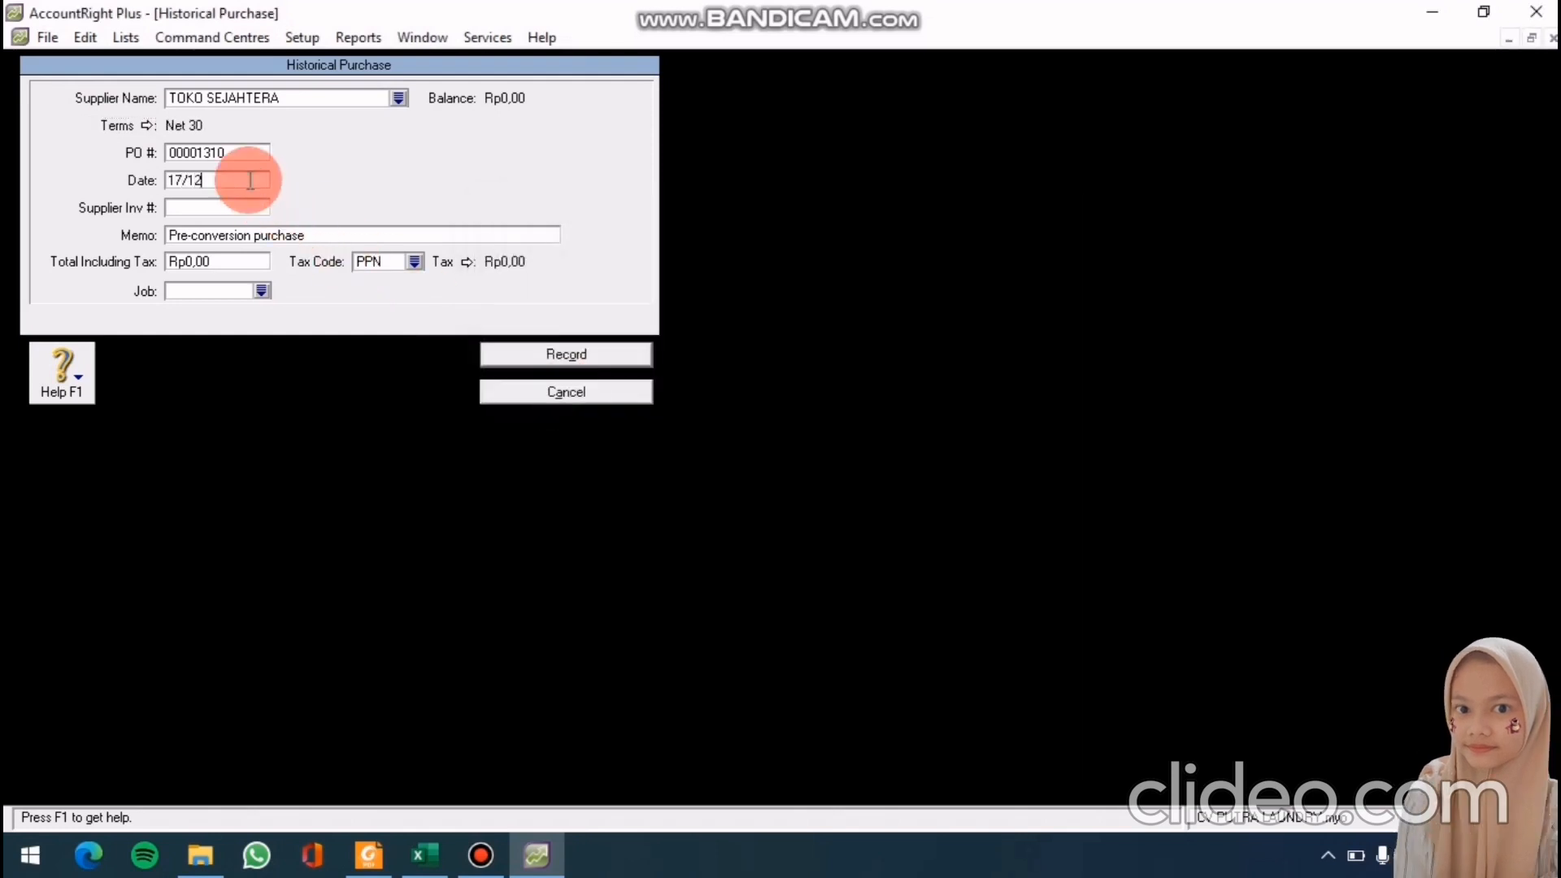
type("/2010")
left_click(234, 150)
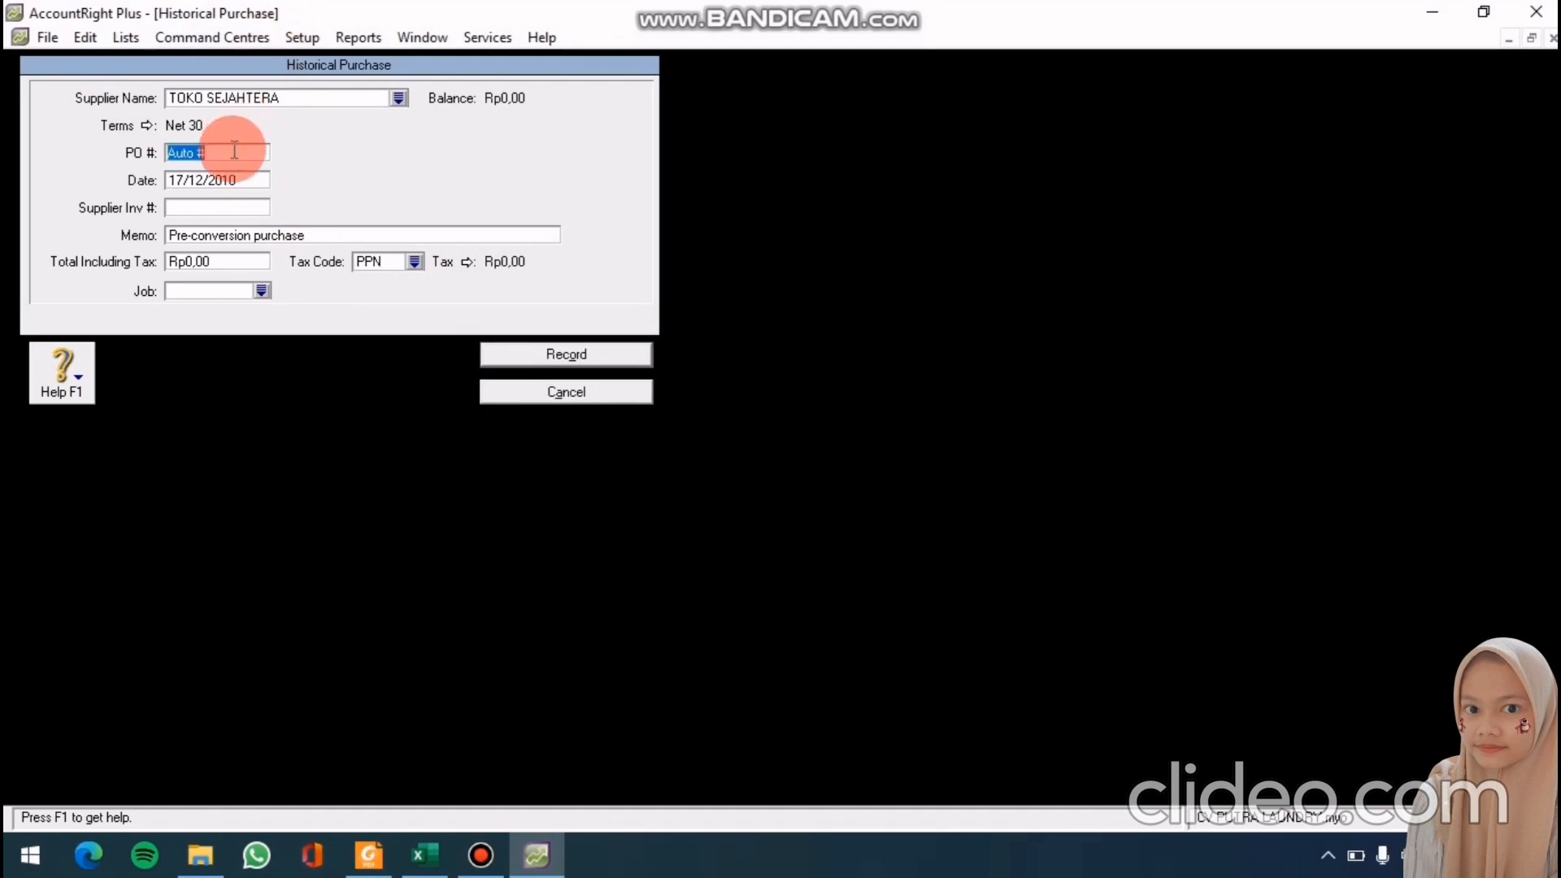
type("PG-")
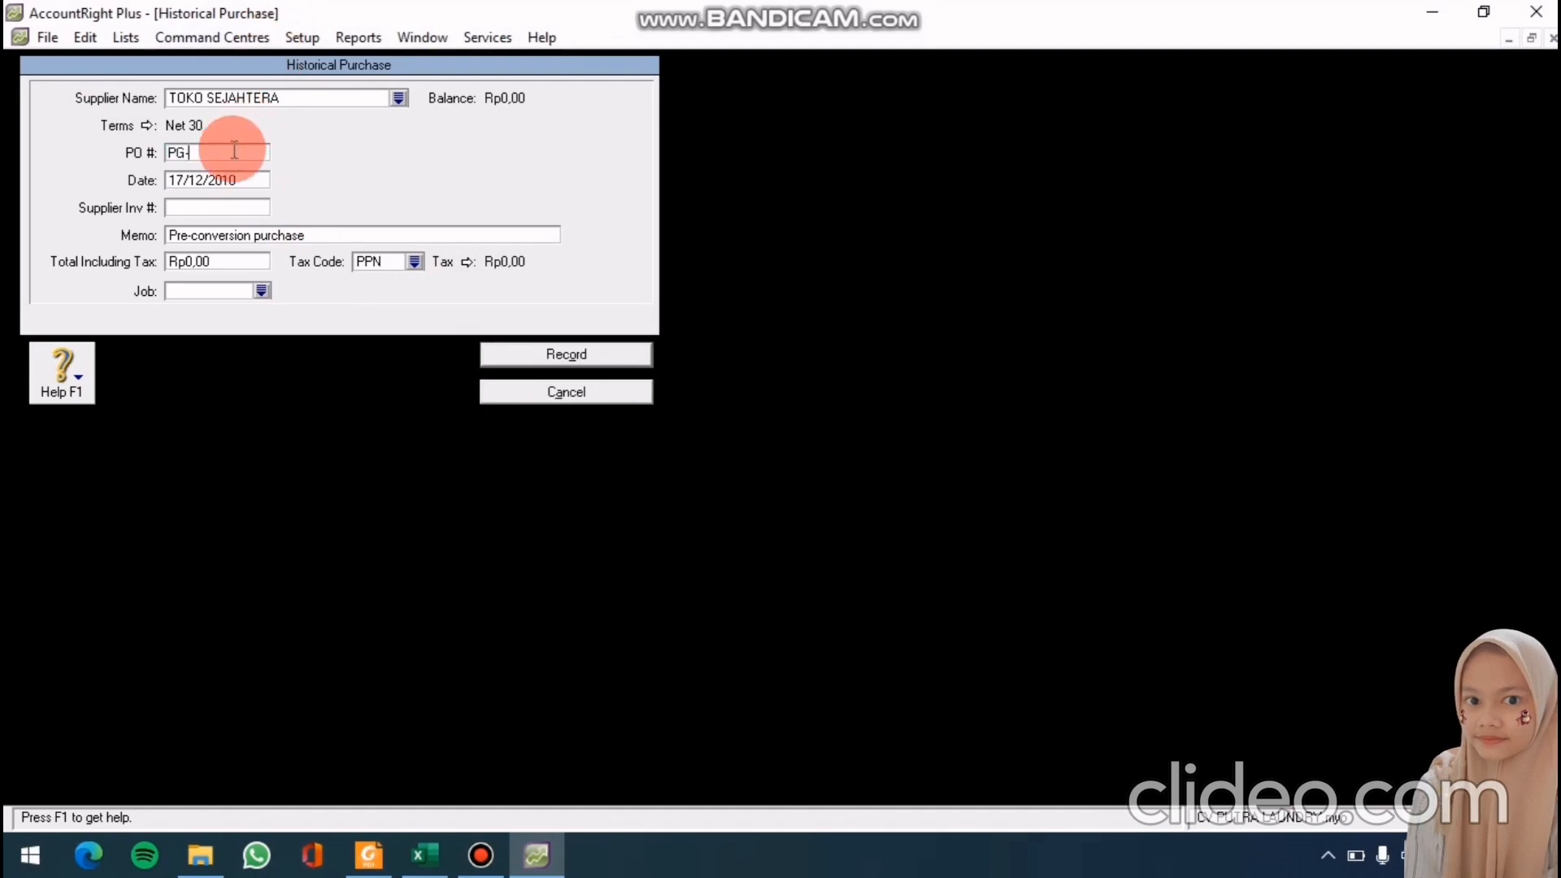
type("0408")
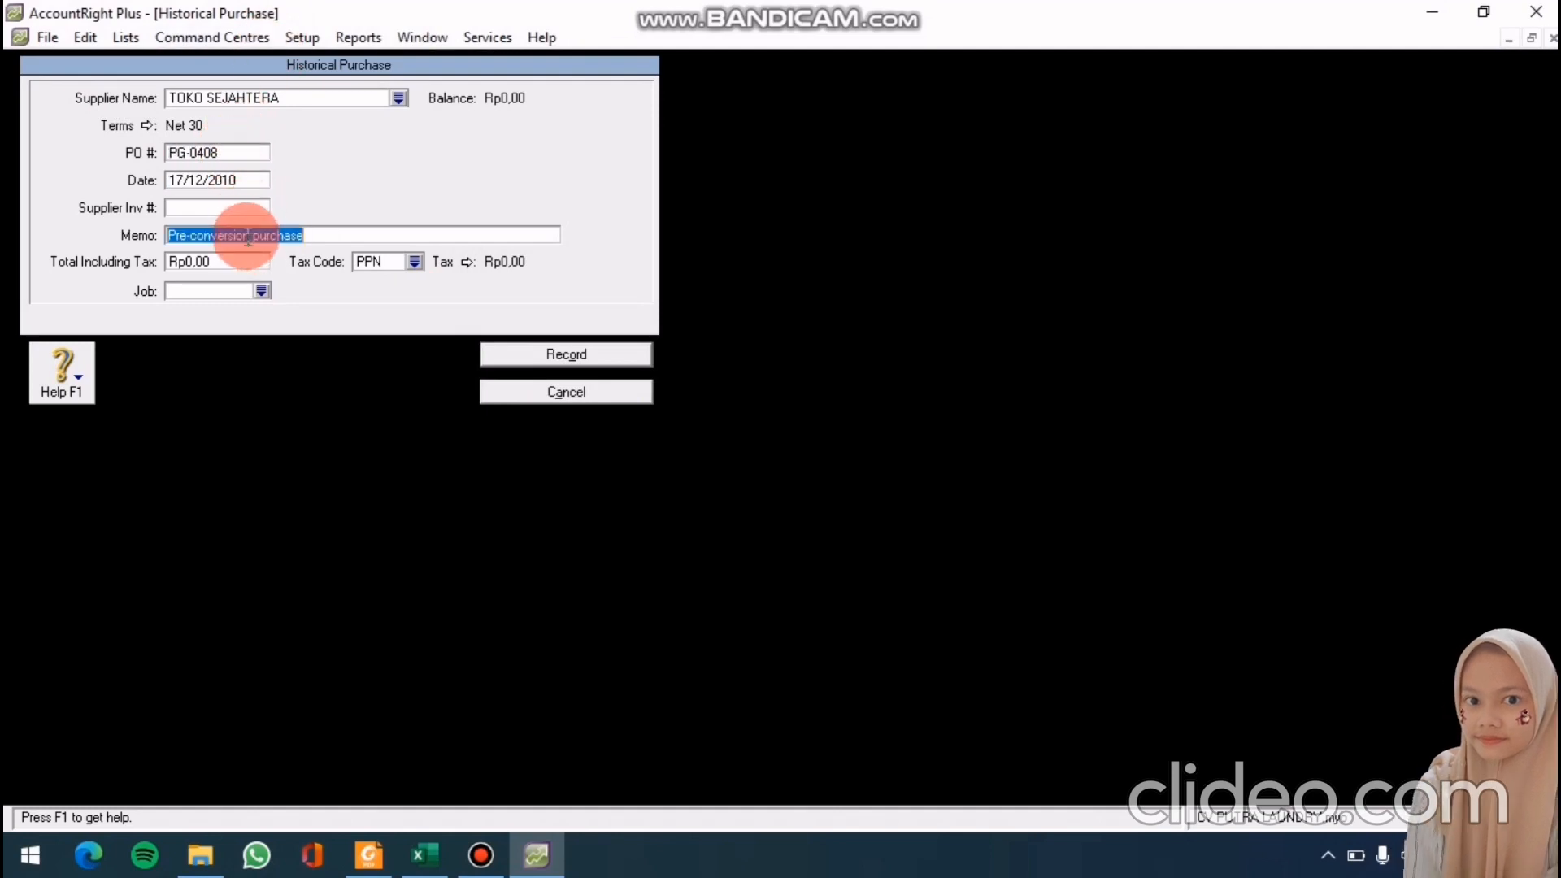
type("SALDO AW")
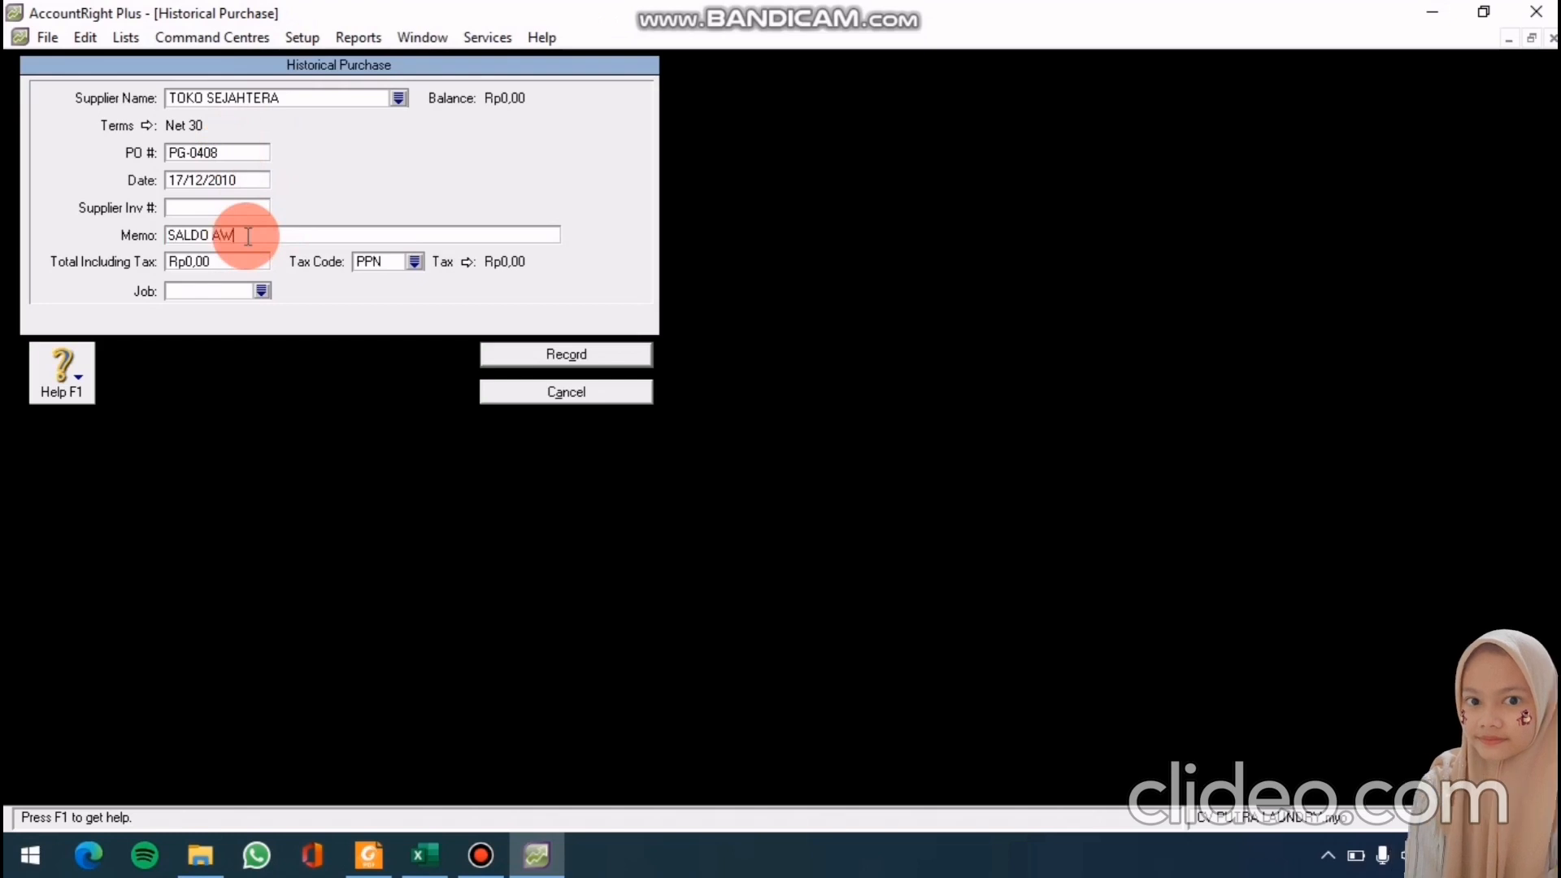
type("AL")
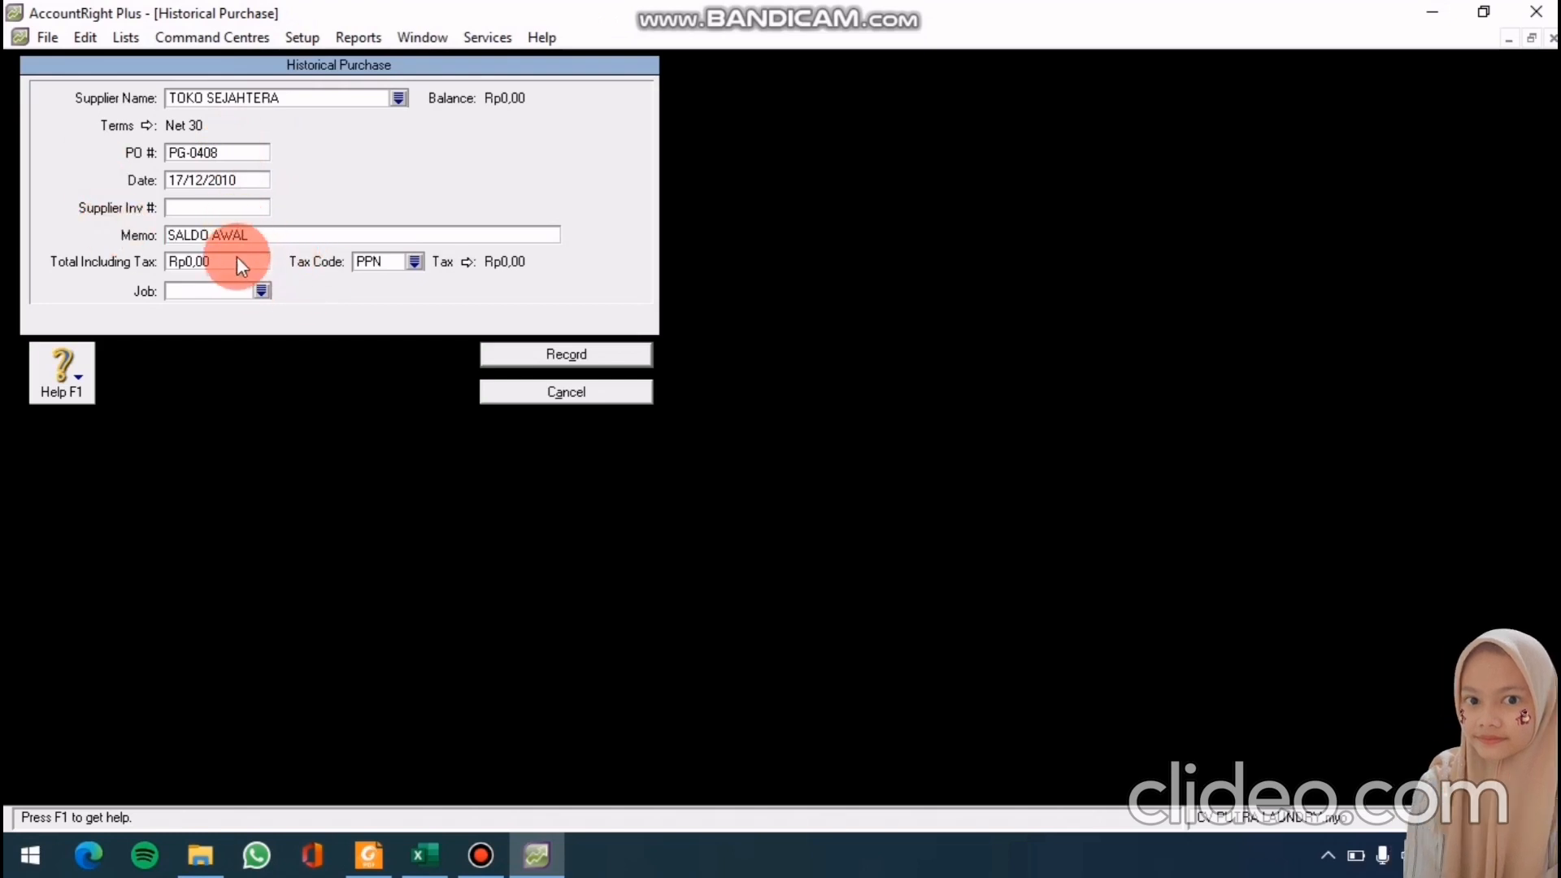
type("7400000")
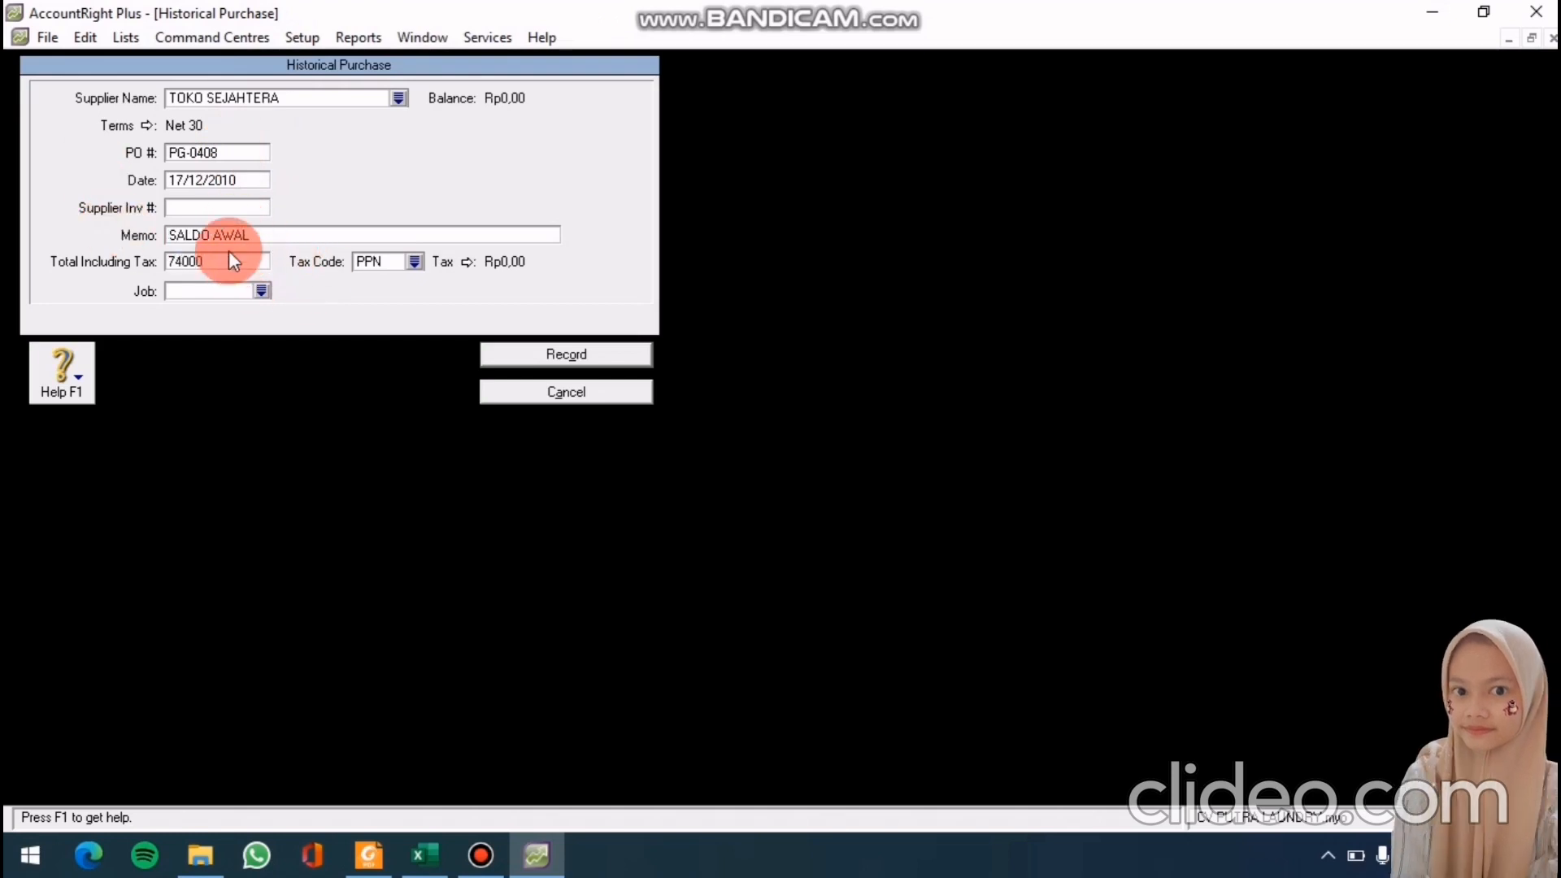
key("Tab")
left_click(638, 359)
key("Return")
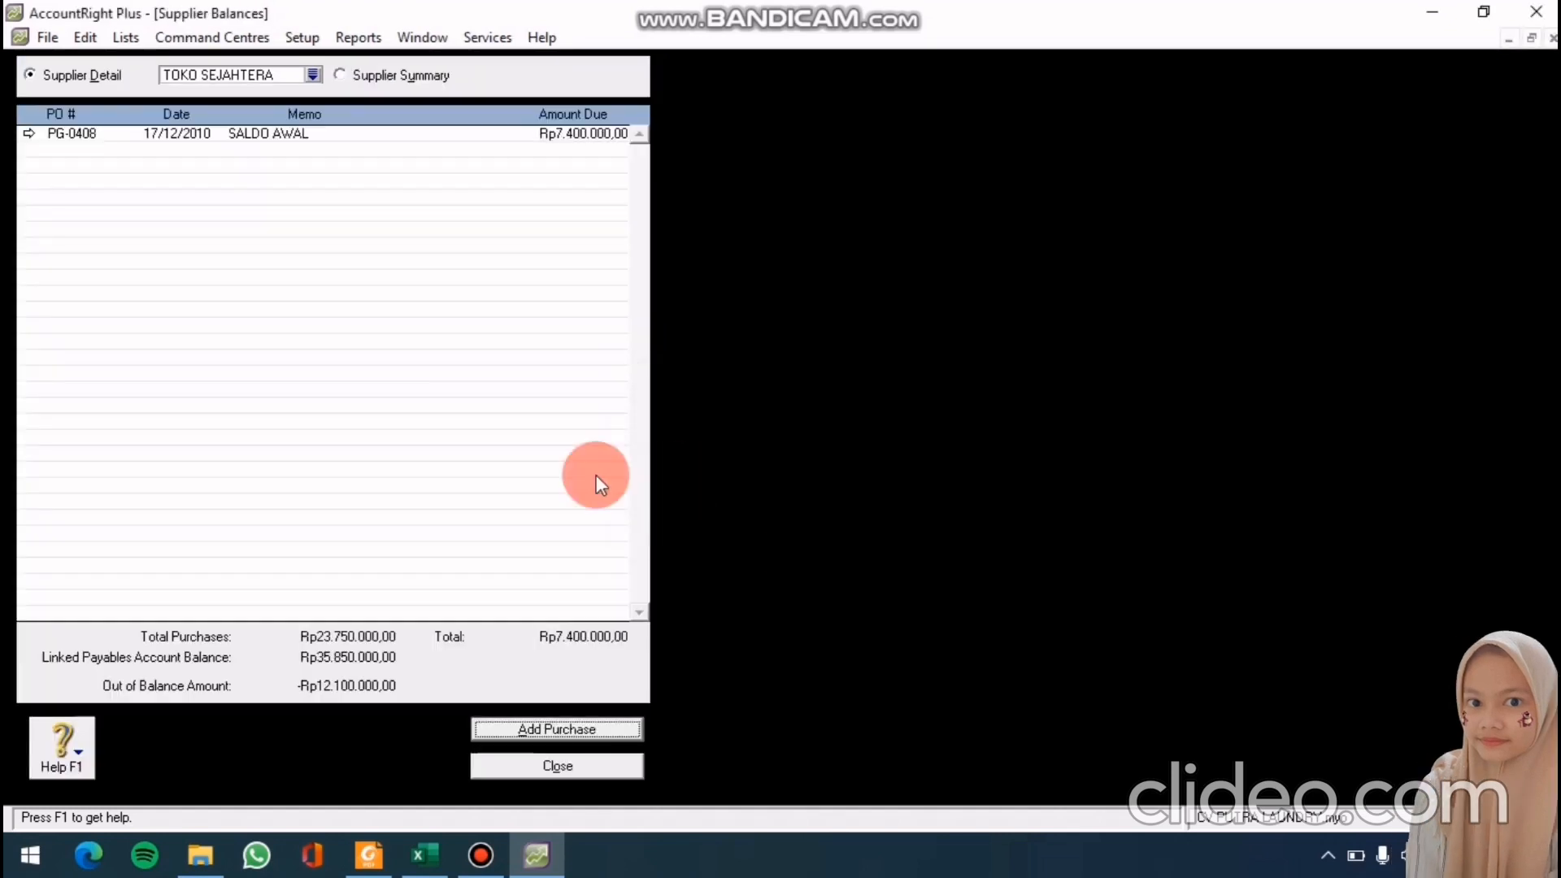
Reopen Supplier Balances and start a Net 30 historical purchase for TOKO SUZUYA
left_click(587, 761)
left_click(302, 37)
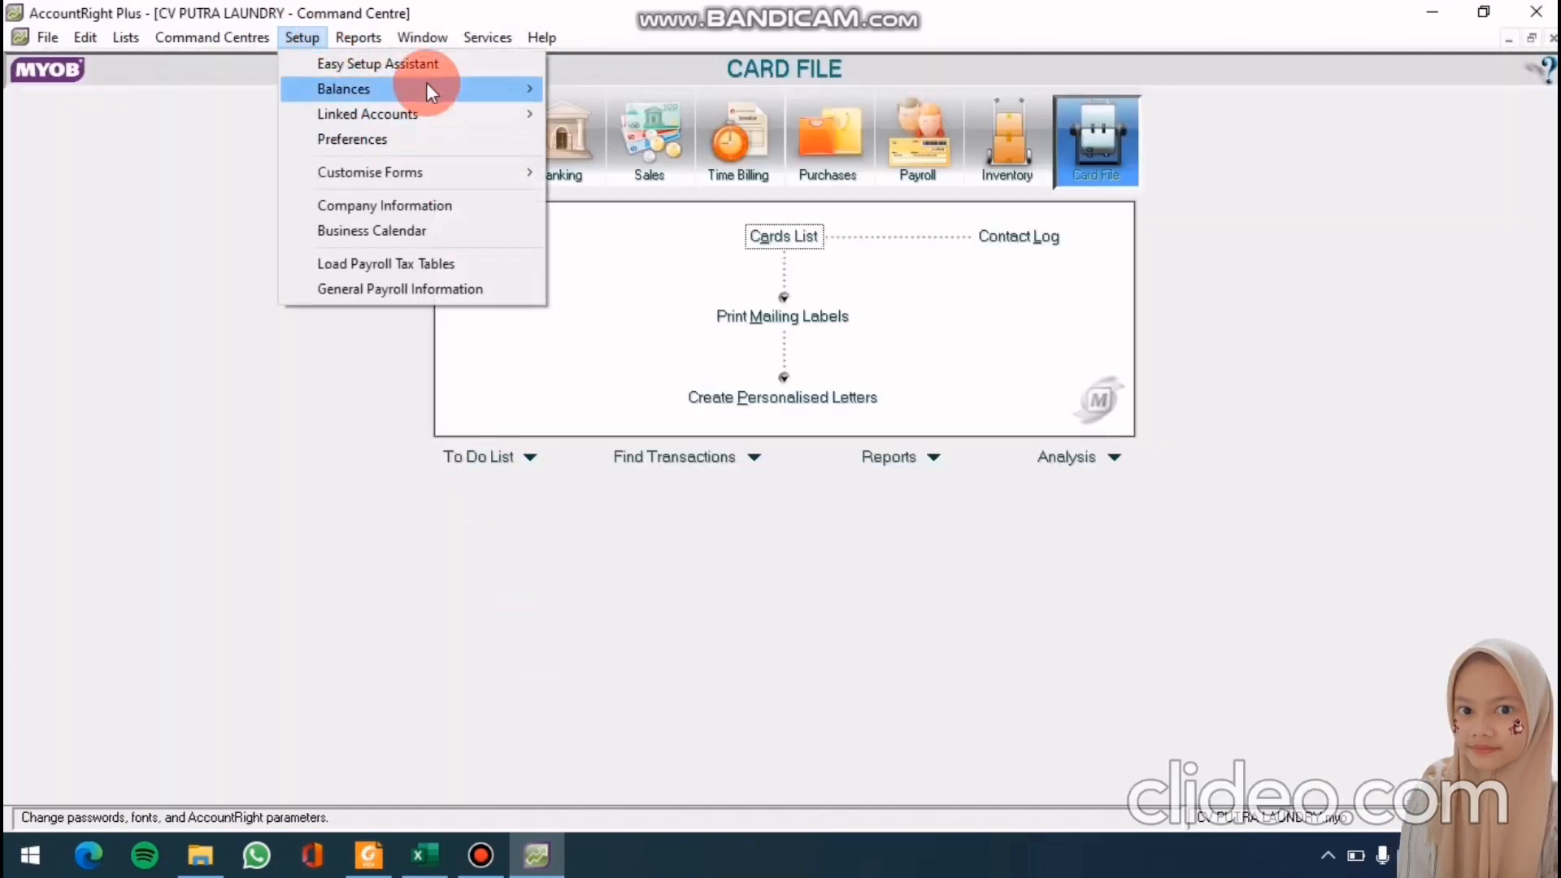
mouse_move(427, 85)
left_click(561, 166)
double_click(544, 181)
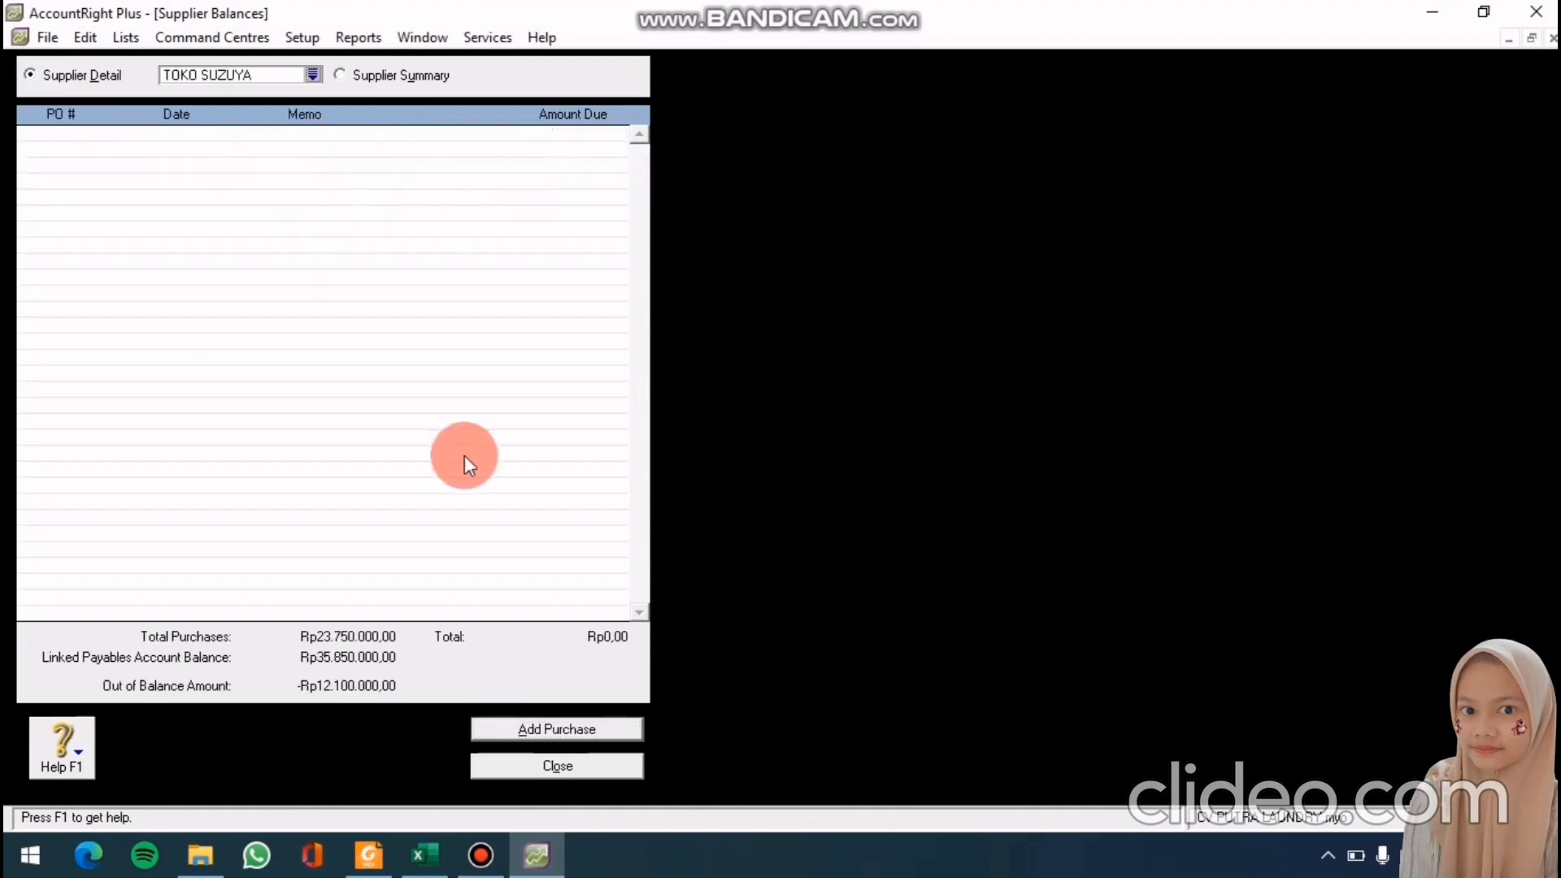
left_click(573, 729)
left_click(148, 123)
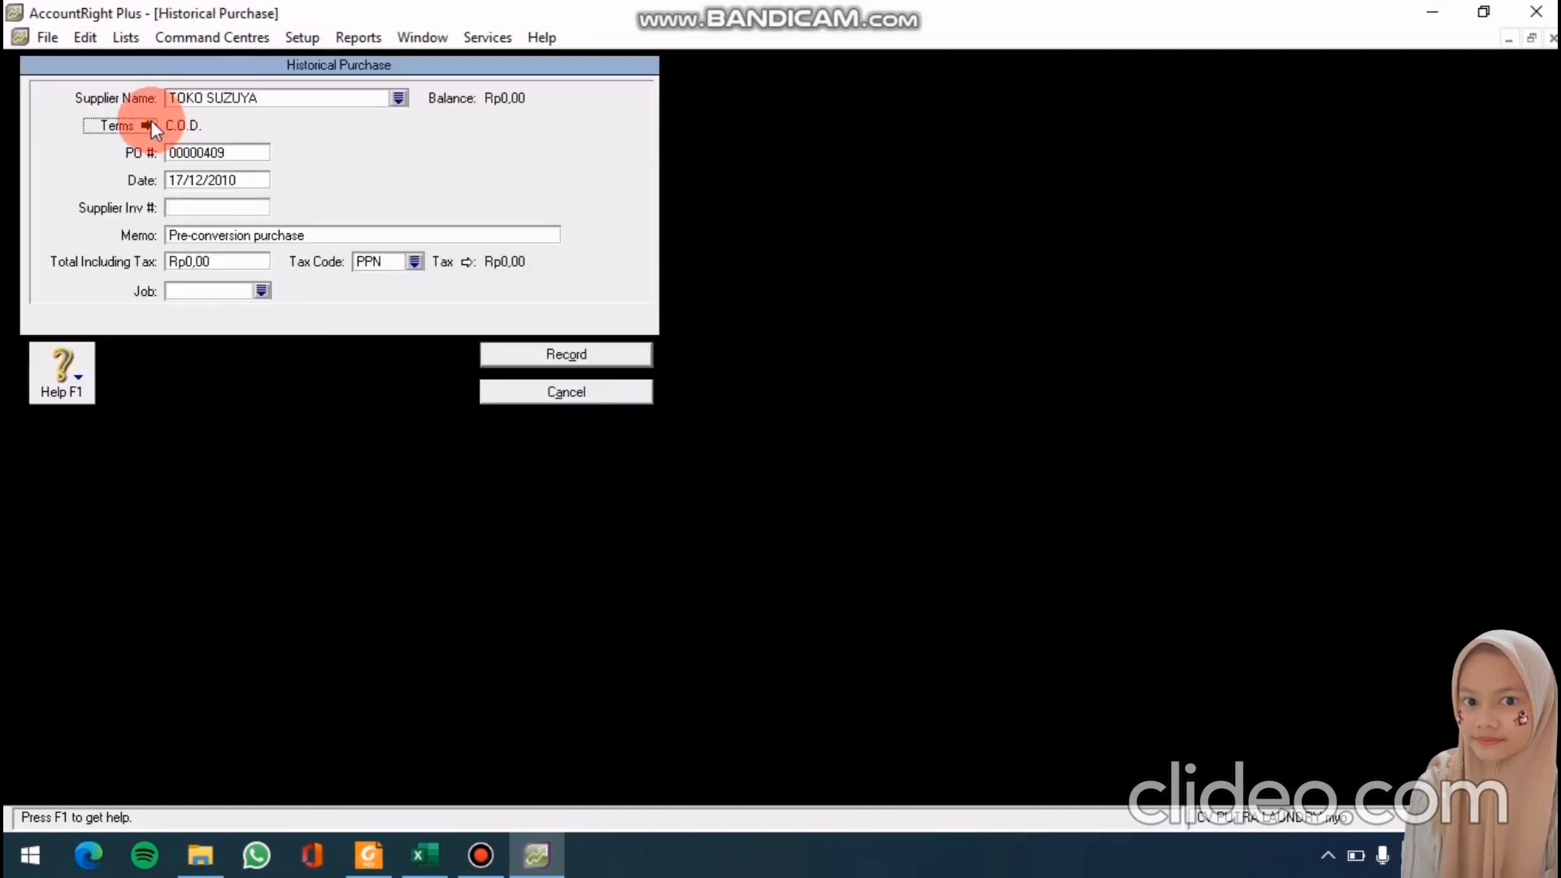
left_click(993, 281)
left_click(945, 330)
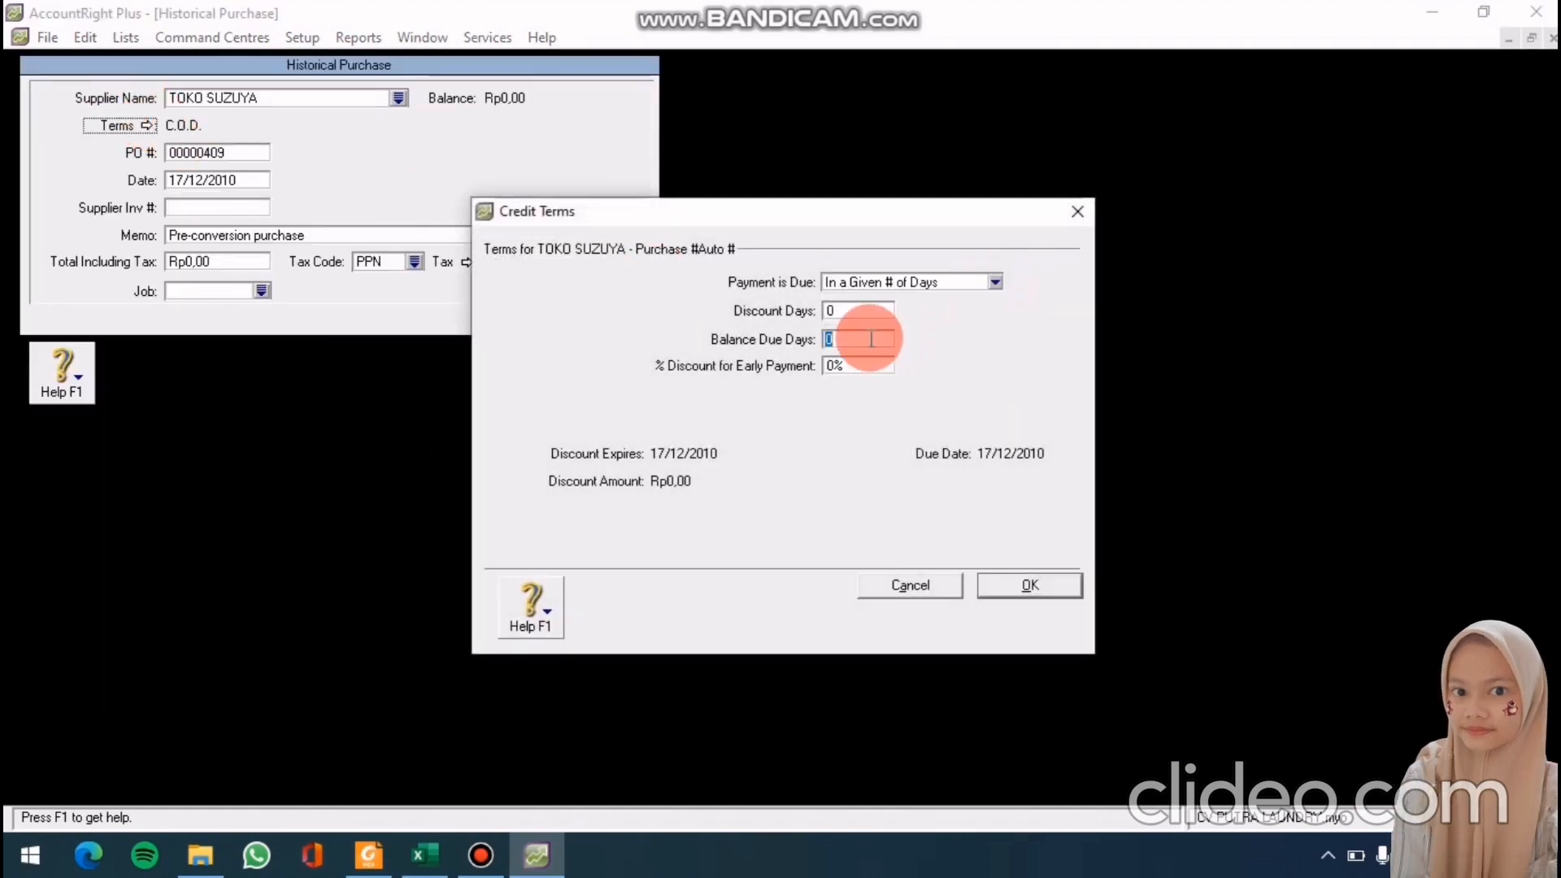
left_click(867, 338)
type("30")
left_click(1021, 584)
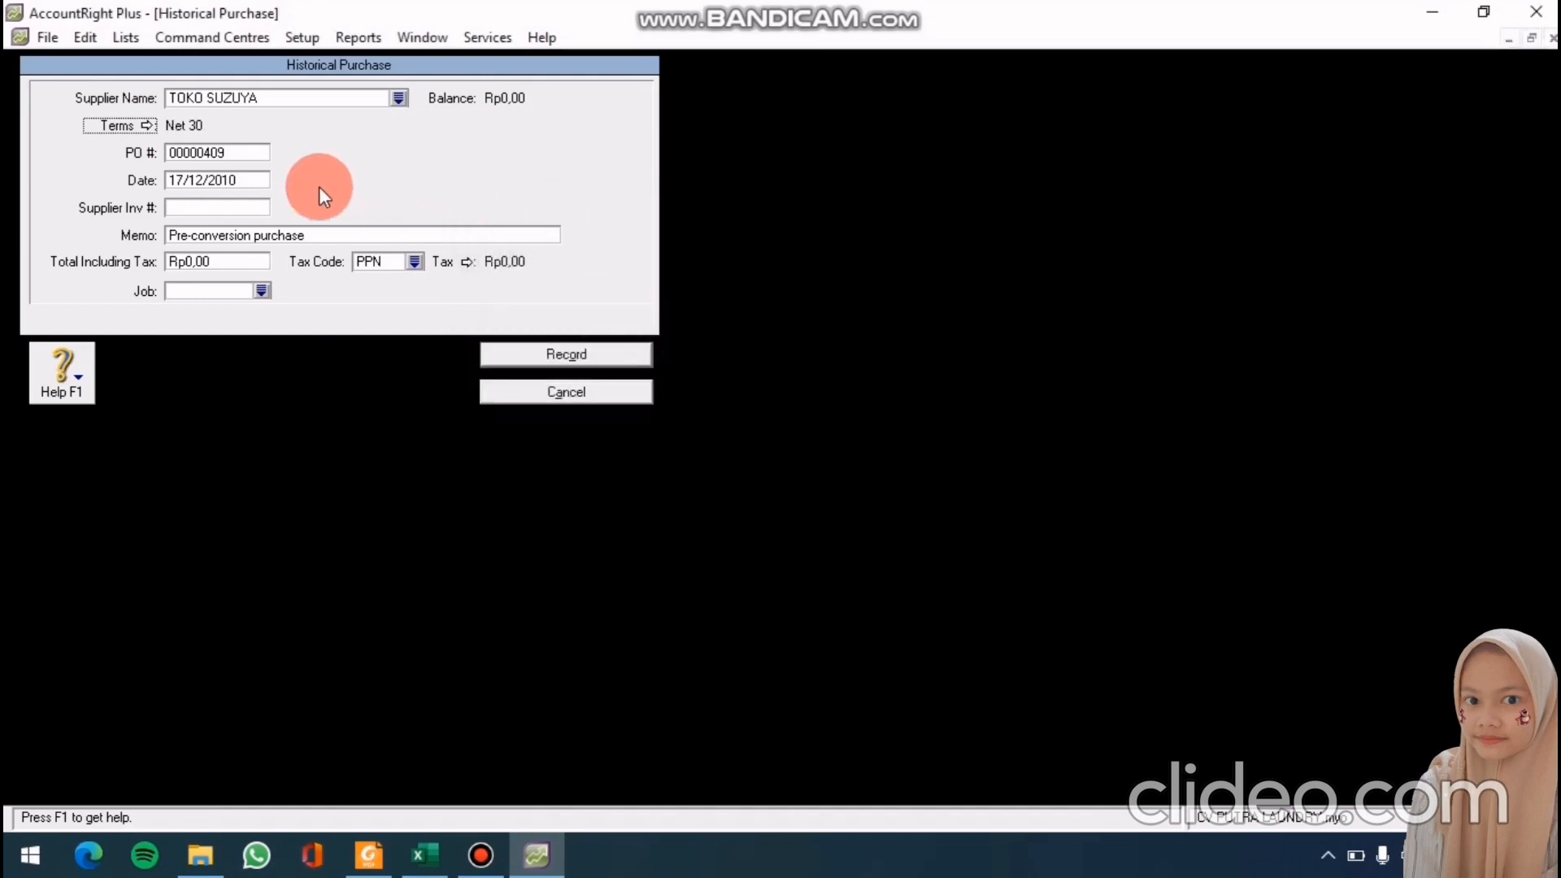
Enter PO VB-3408, date 30/12/2010 and memo 'SALDO AWAL'
left_click(260, 152)
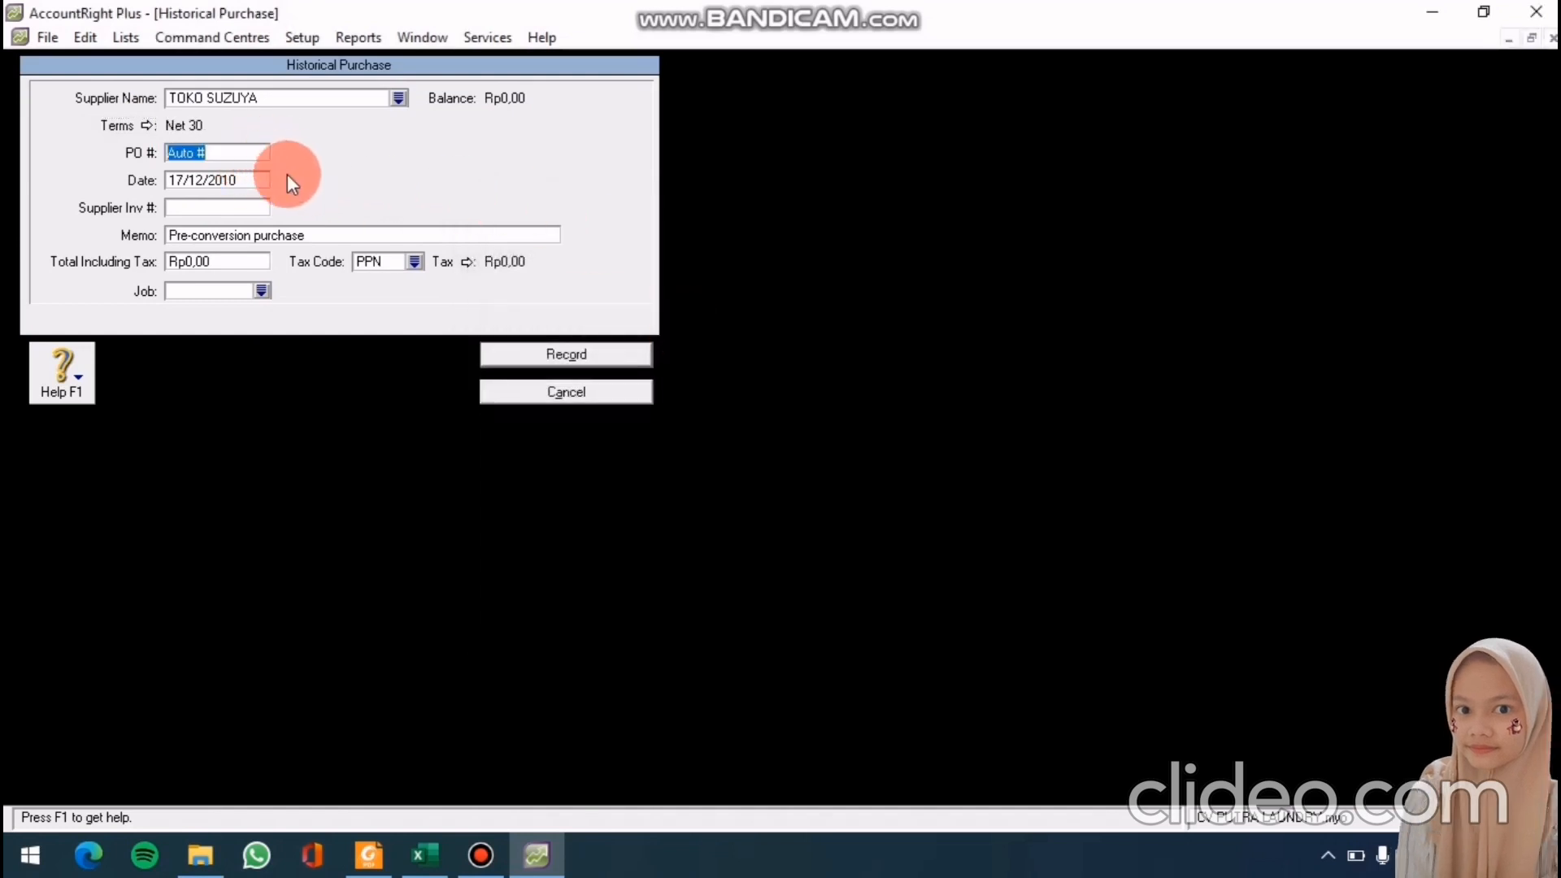
type("VB")
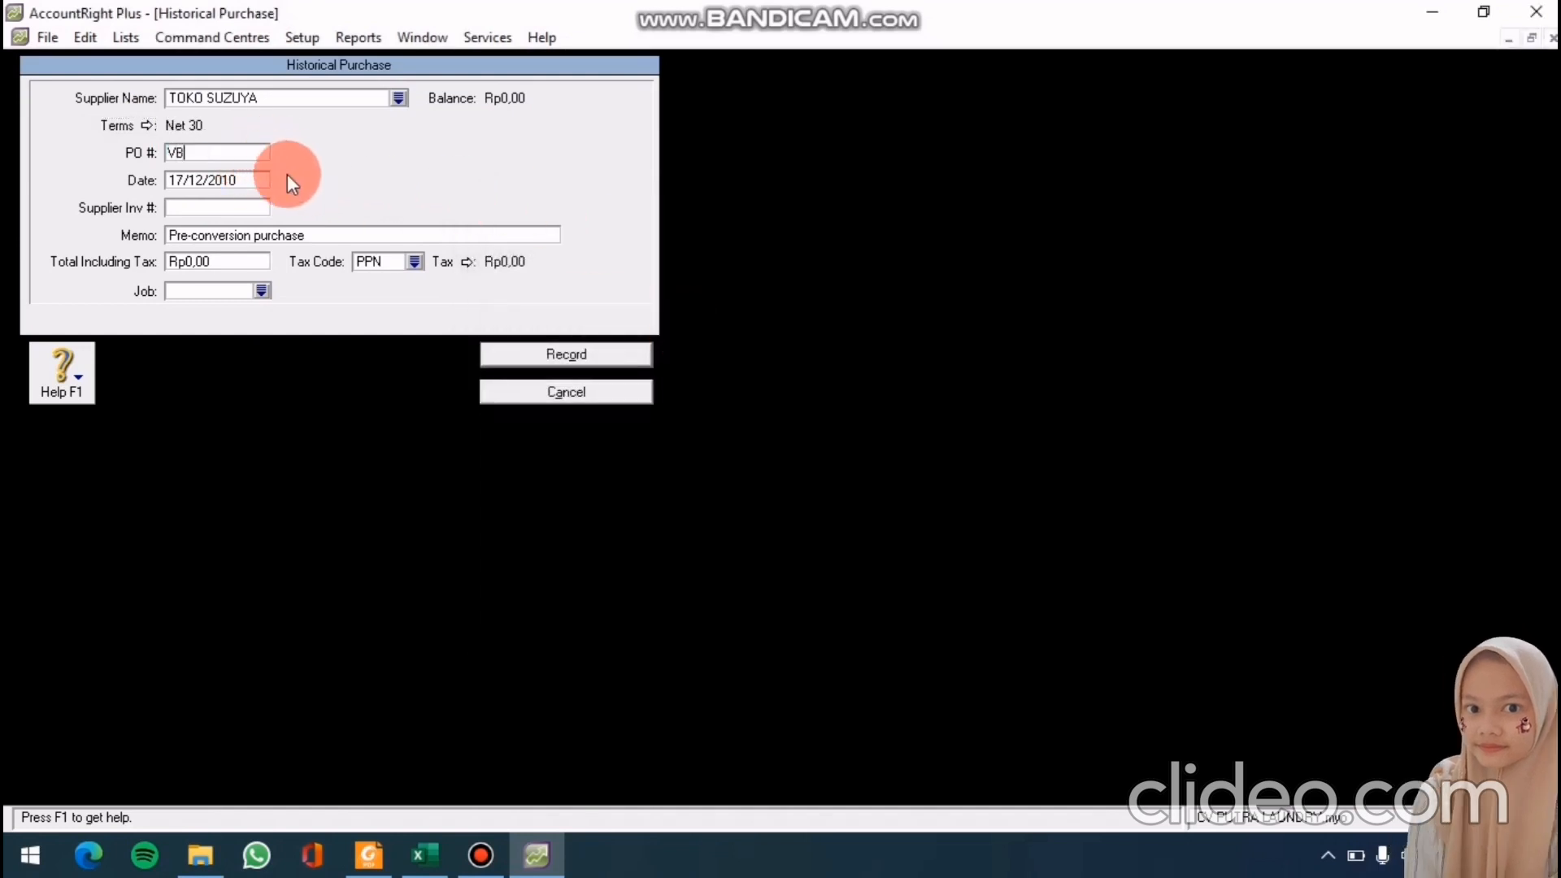
type("-3408")
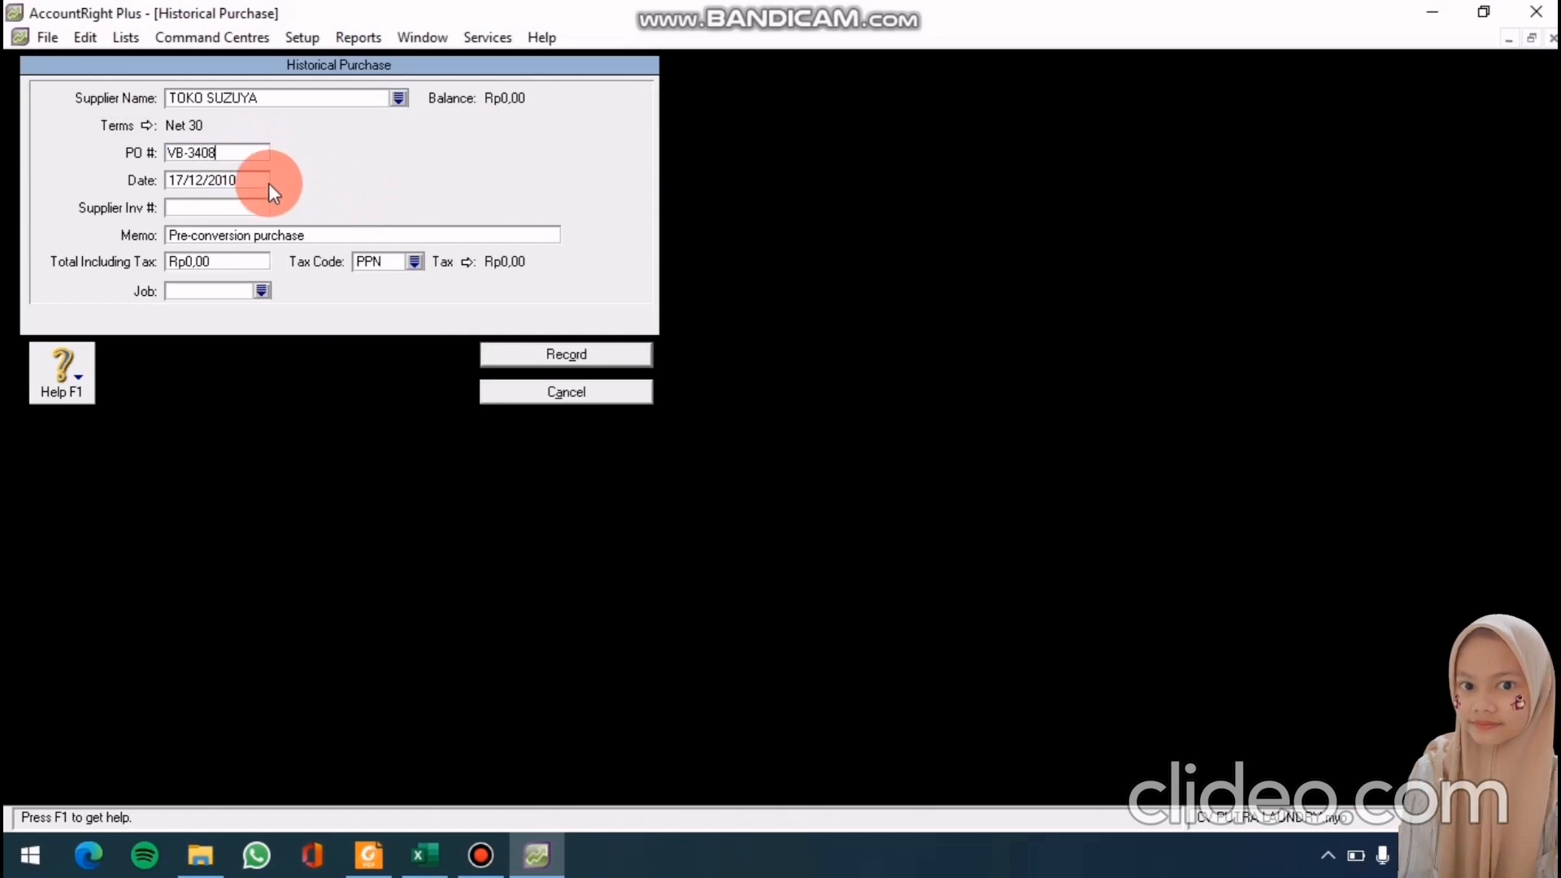
key("Tab")
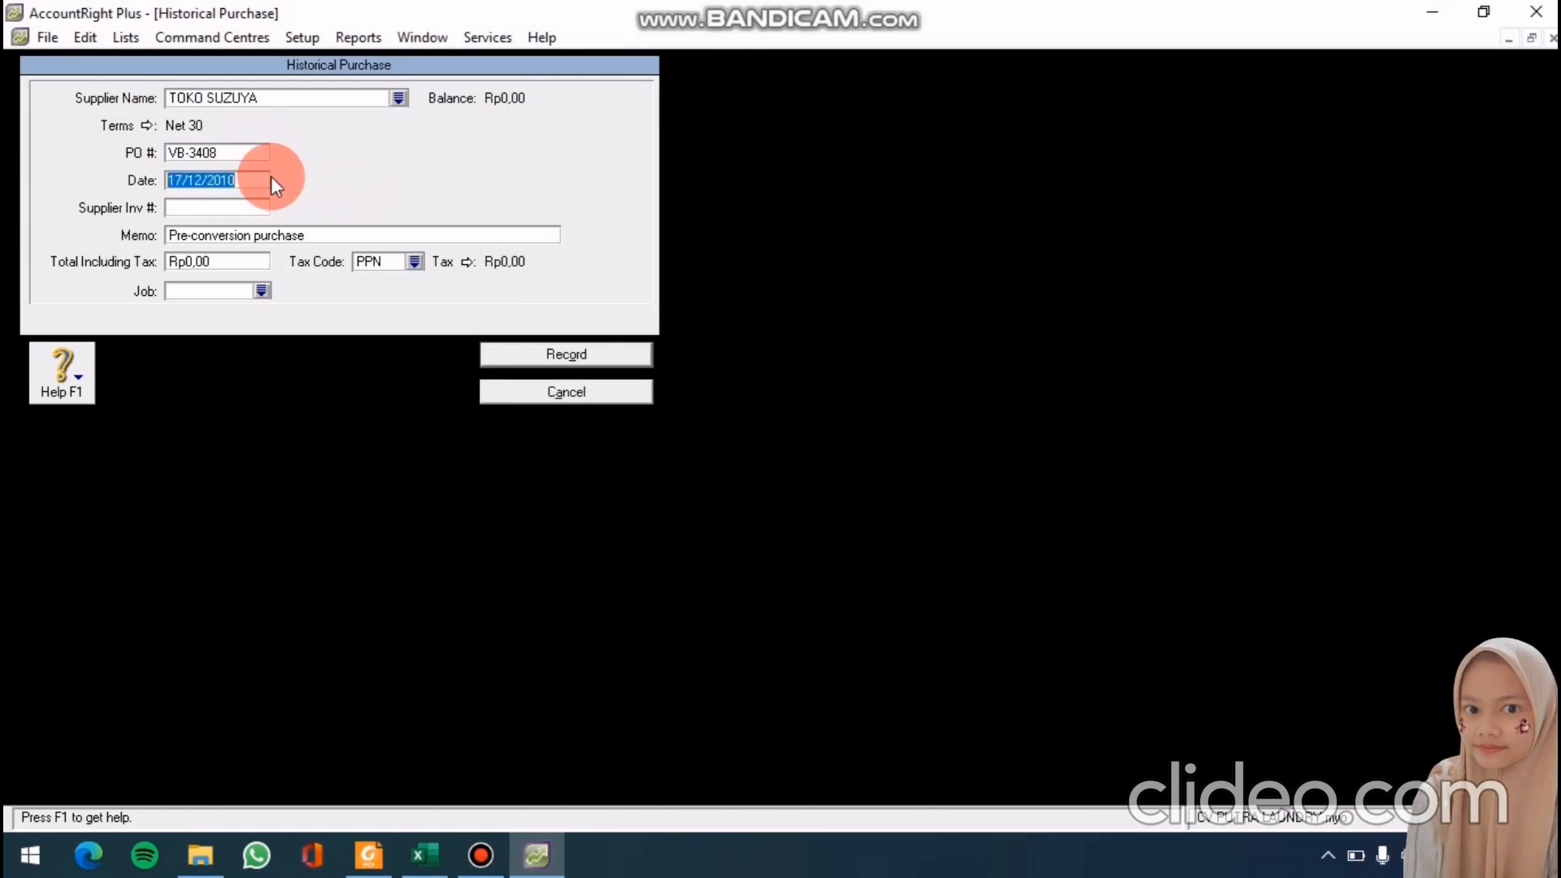
type("30/12/2010")
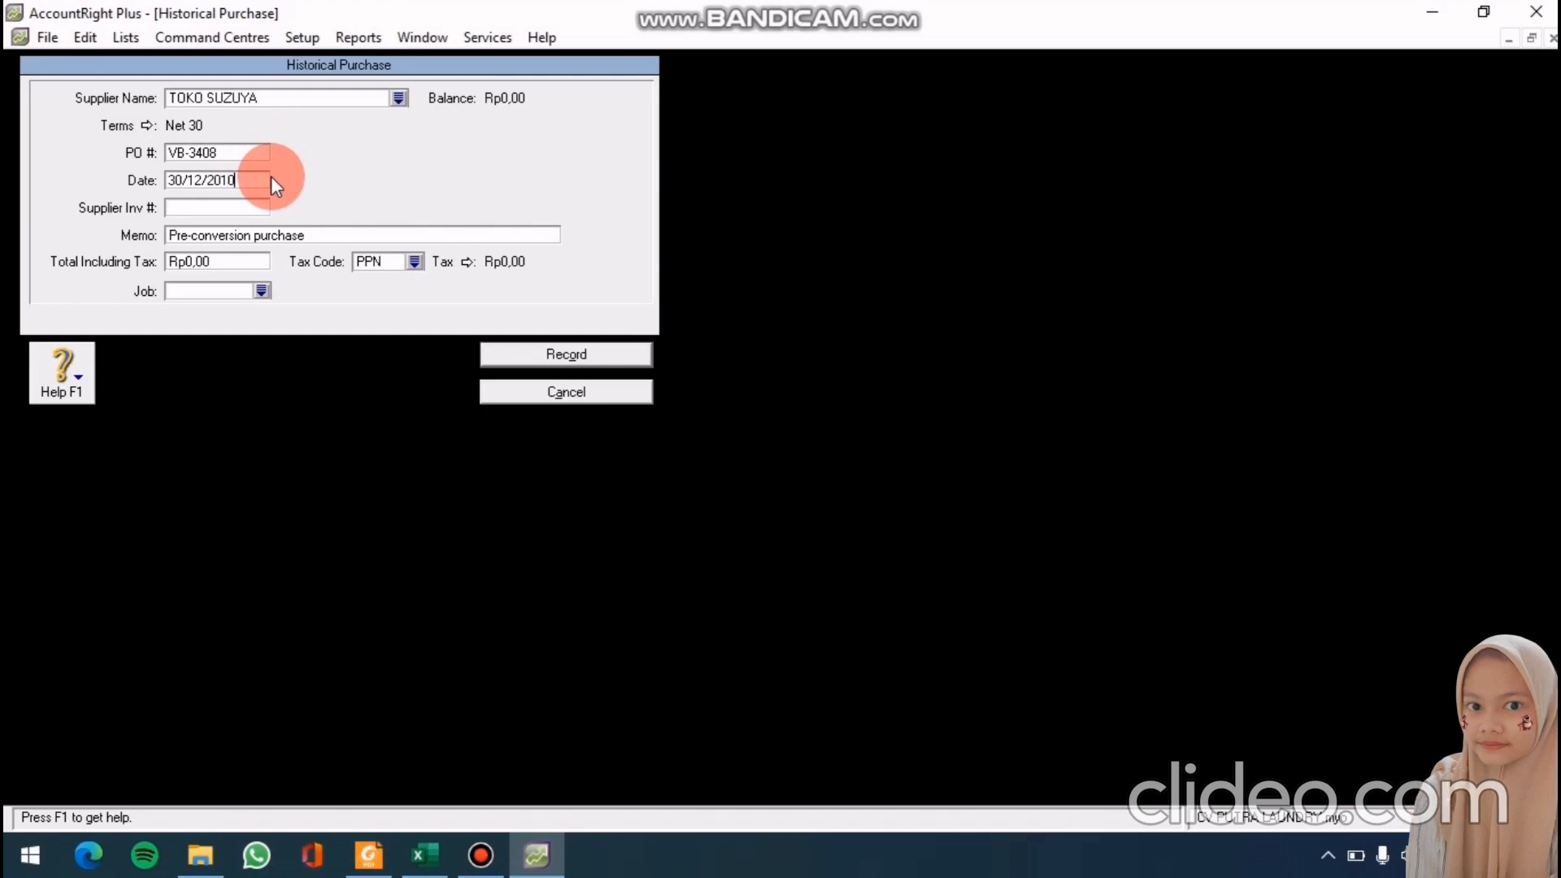
key("Tab")
key("Tab")
type("SALDO AWA")
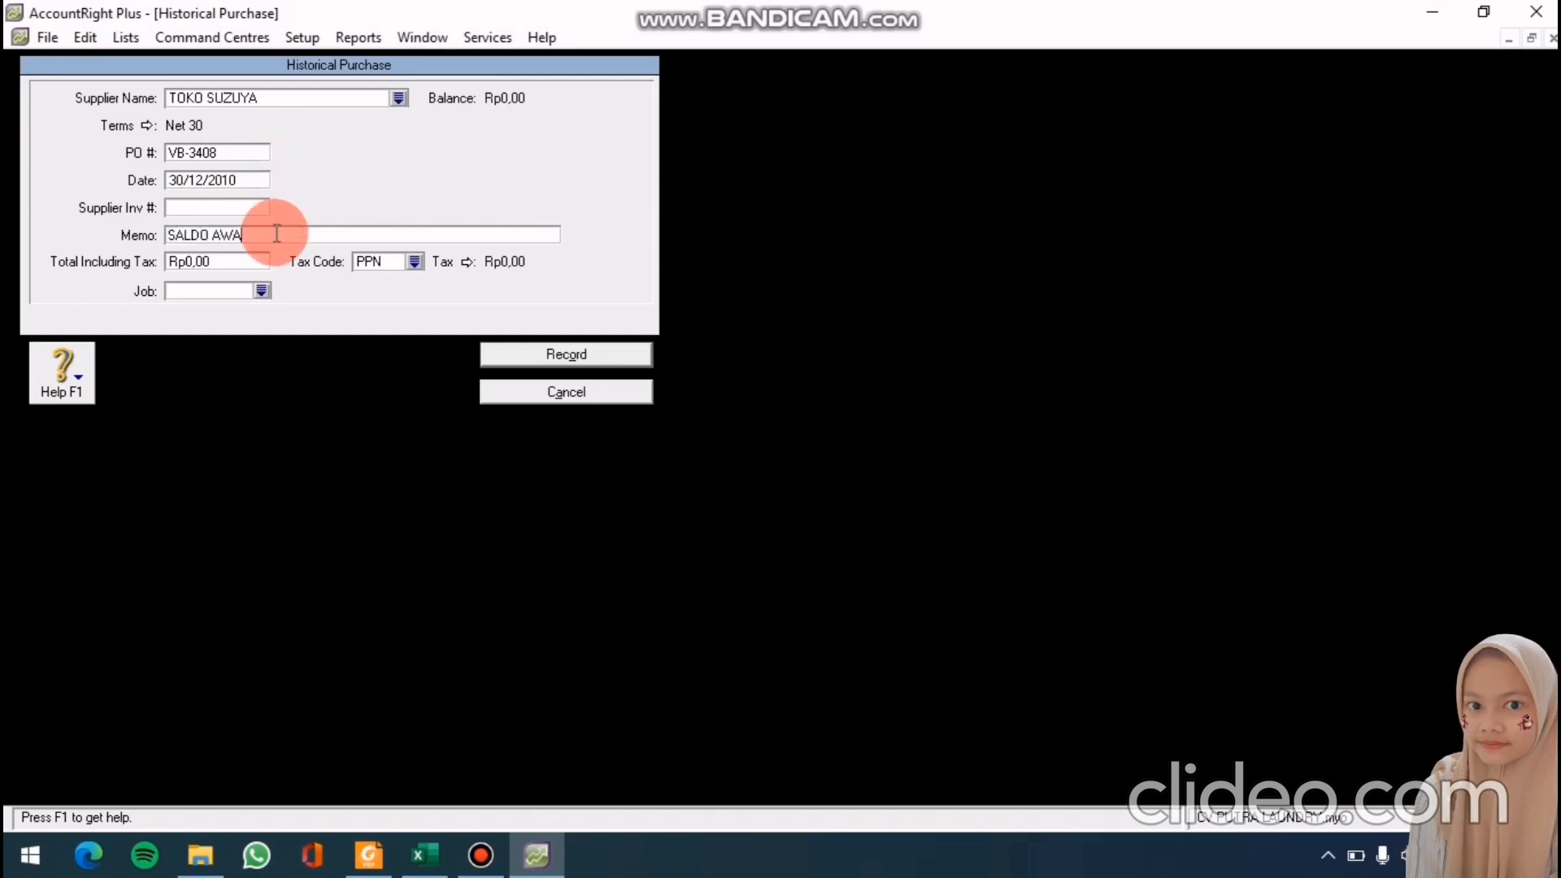
type("L")
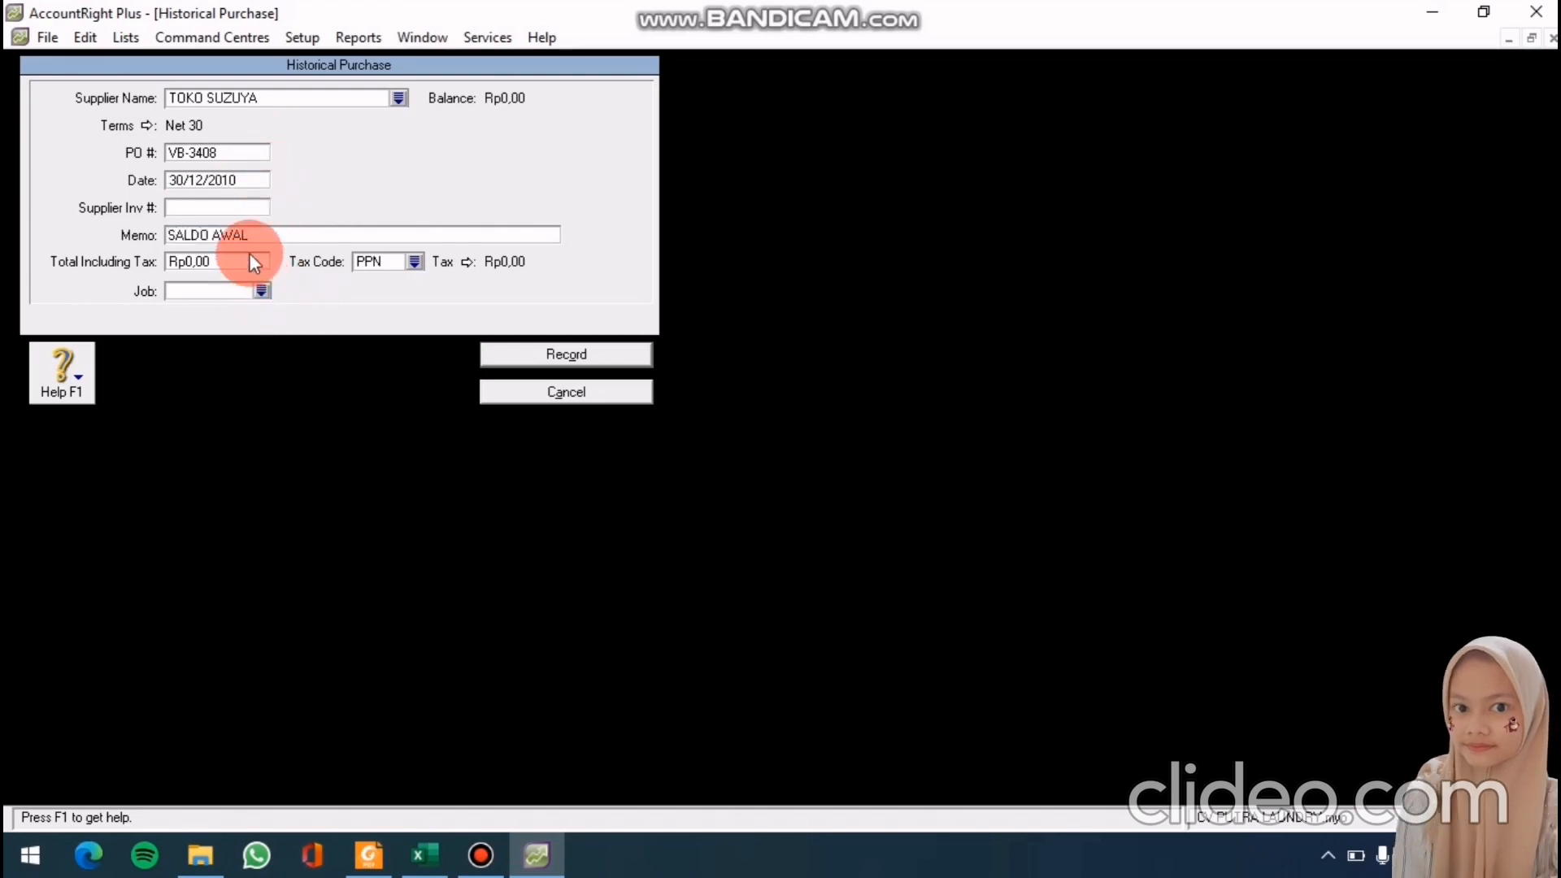
Set the total to 12.100.000, record the purchase, and close the purchase window
left_click(249, 260)
type("12.100.0")
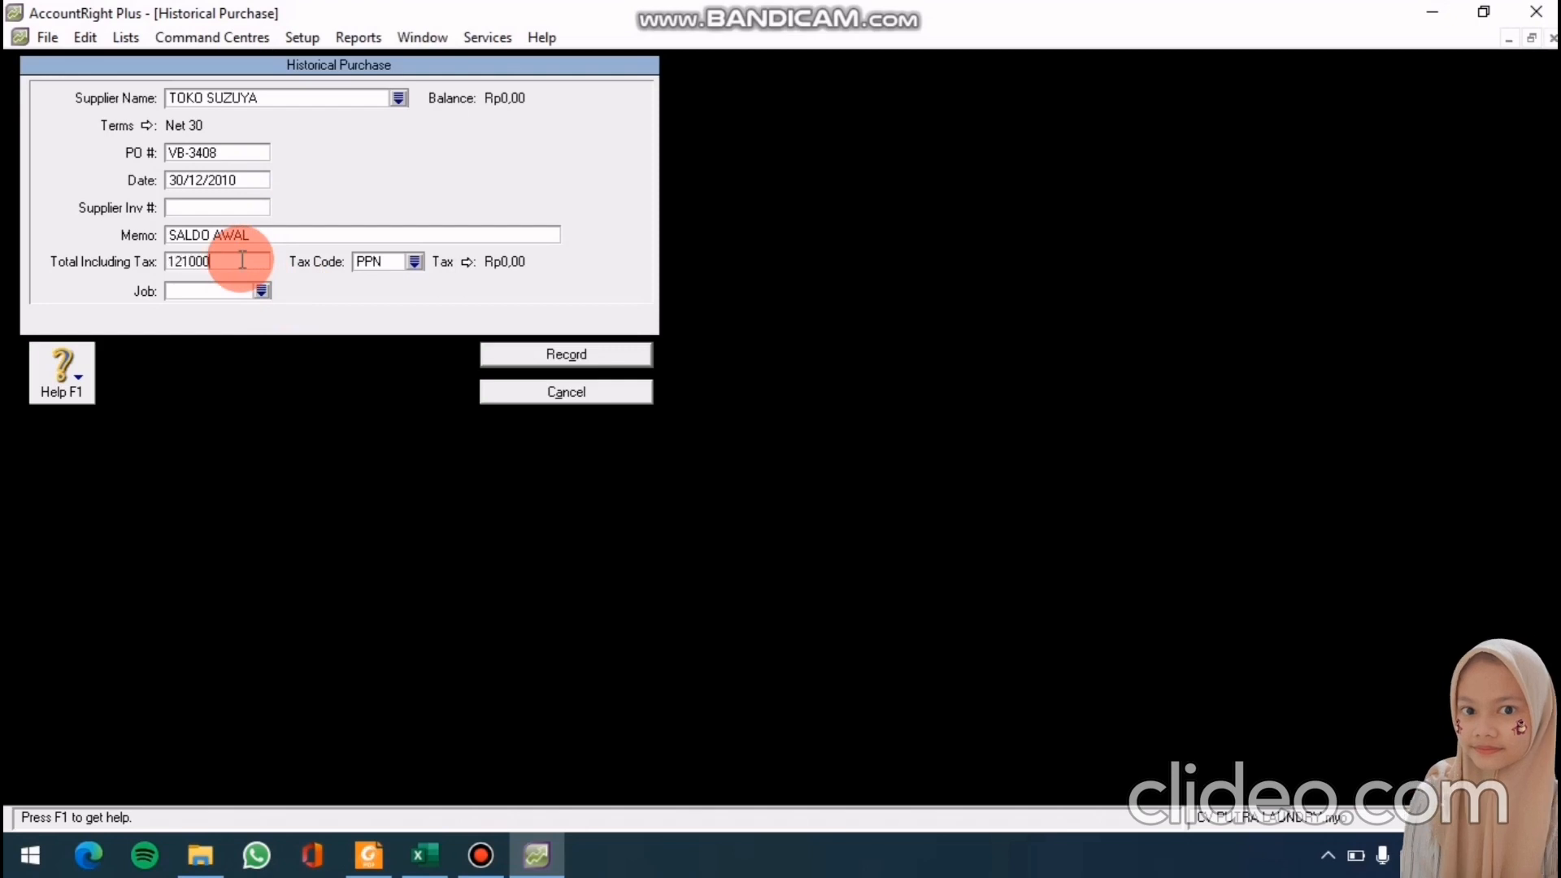
type("00")
key("Tab")
left_click(535, 359)
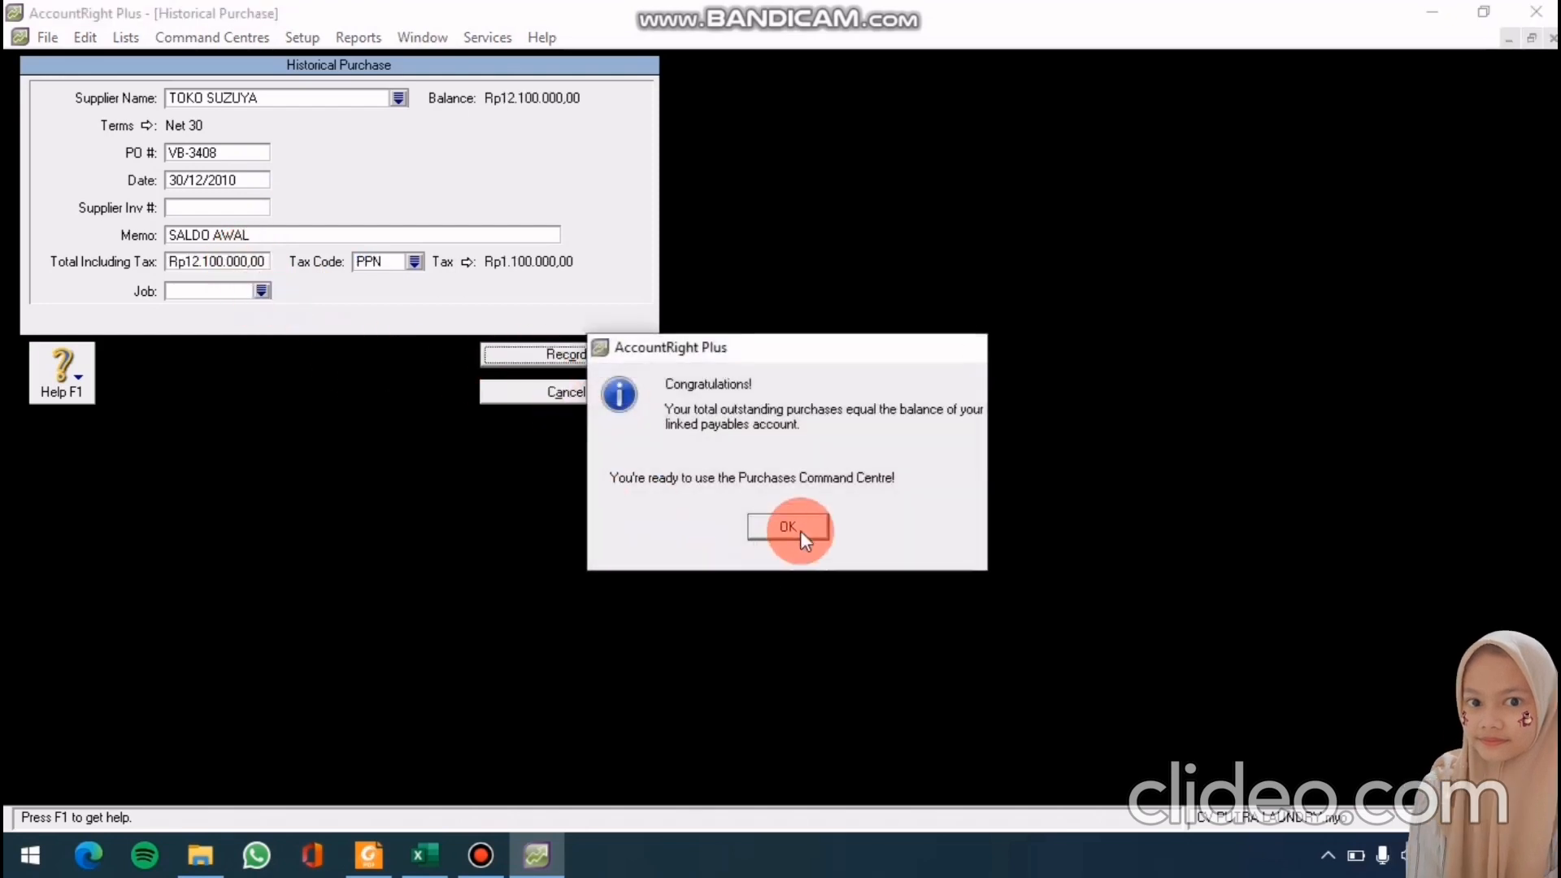
left_click(801, 531)
left_click(792, 497)
left_click(520, 759)
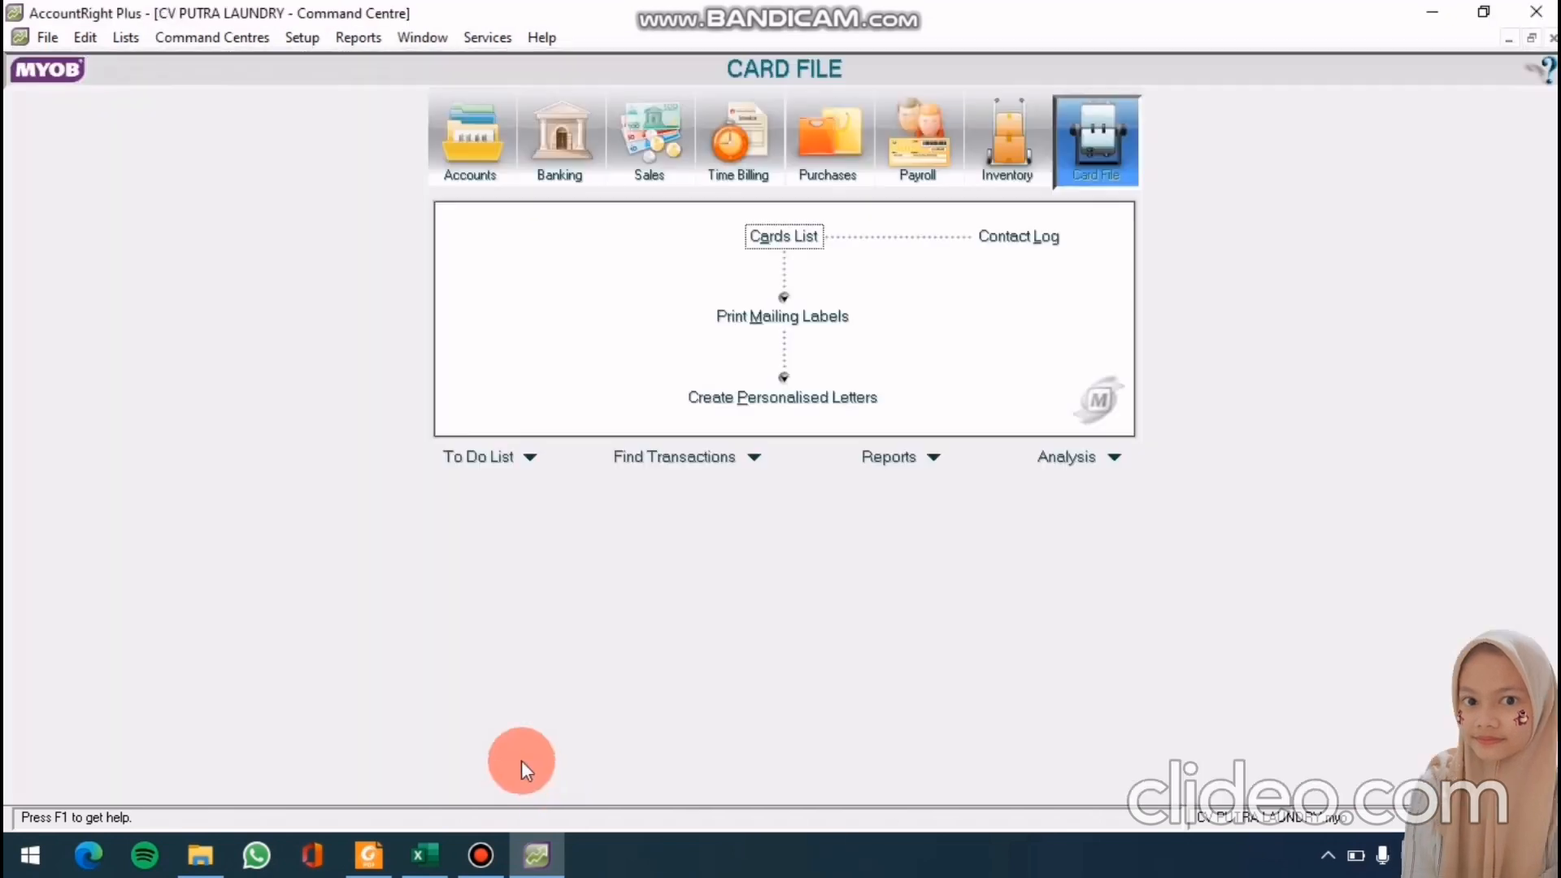
left_click(290, 28)
Check that Supplier Balances total Rp35.850.000,00, then close the window
mouse_move(324, 84)
left_click(561, 162)
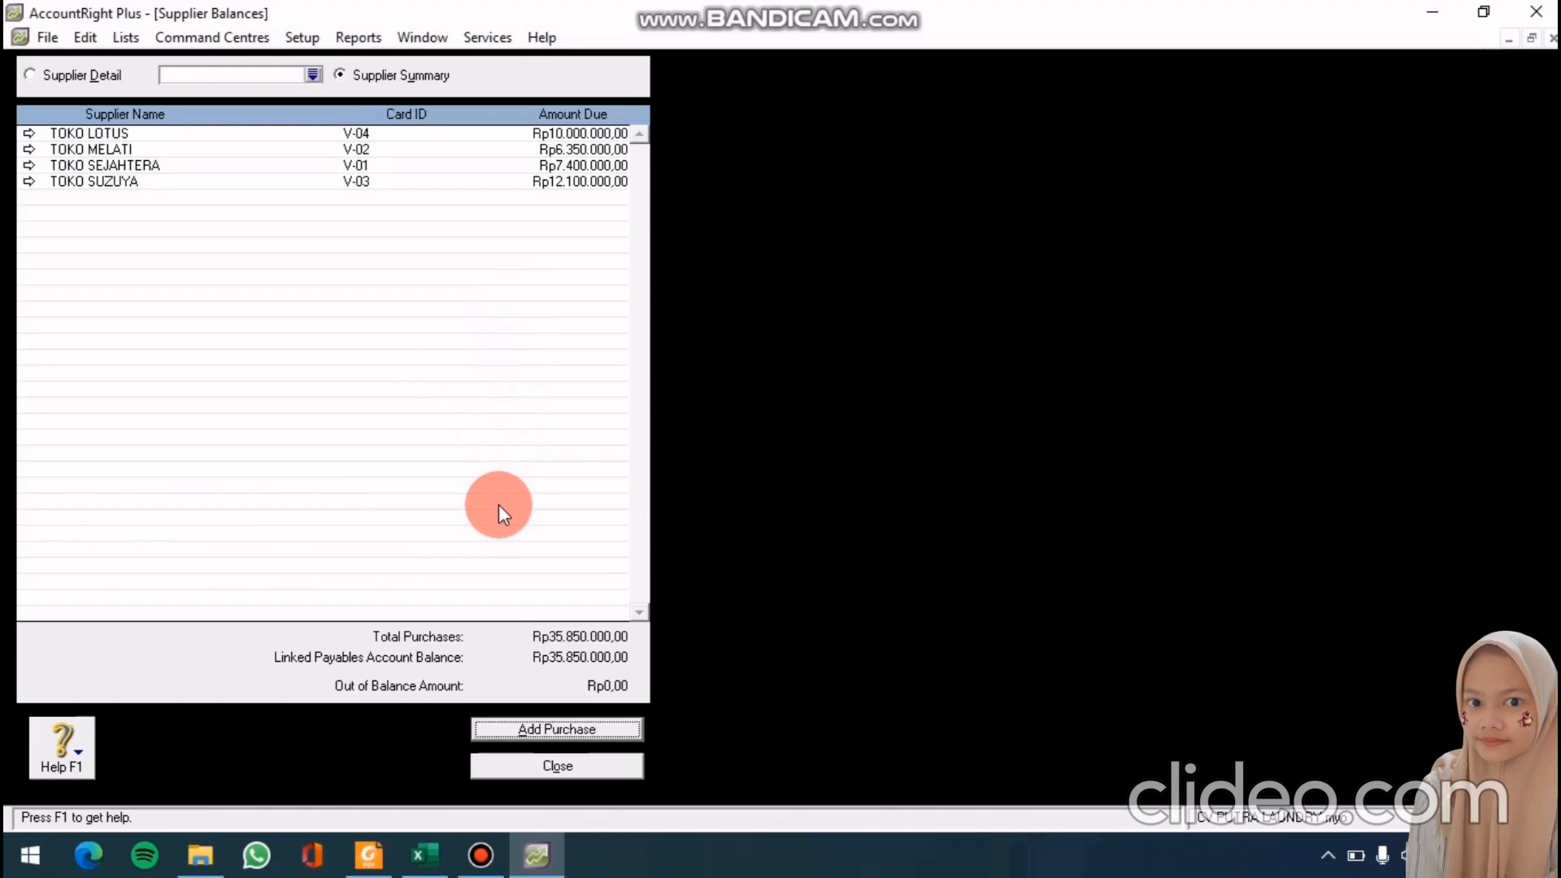
left_click(560, 771)
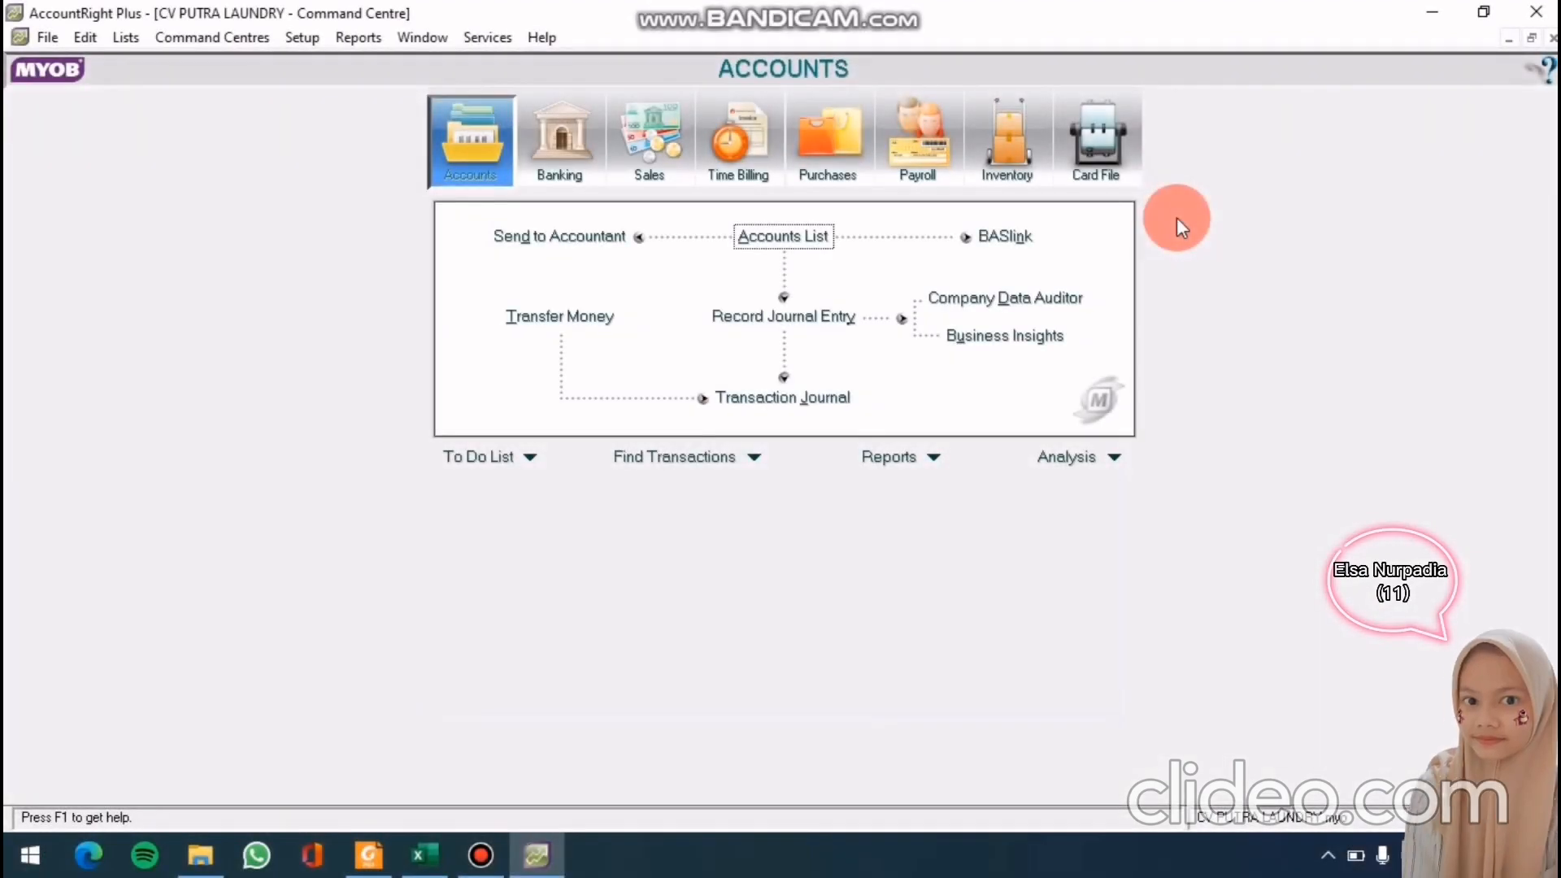
left_click(314, 39)
Enter opening balances: Kas Di tangan 6000000, Kas Di Bank 32000000, Piutang Usaha 510000, Perlengkapan Laundry 2500000
mouse_move(348, 86)
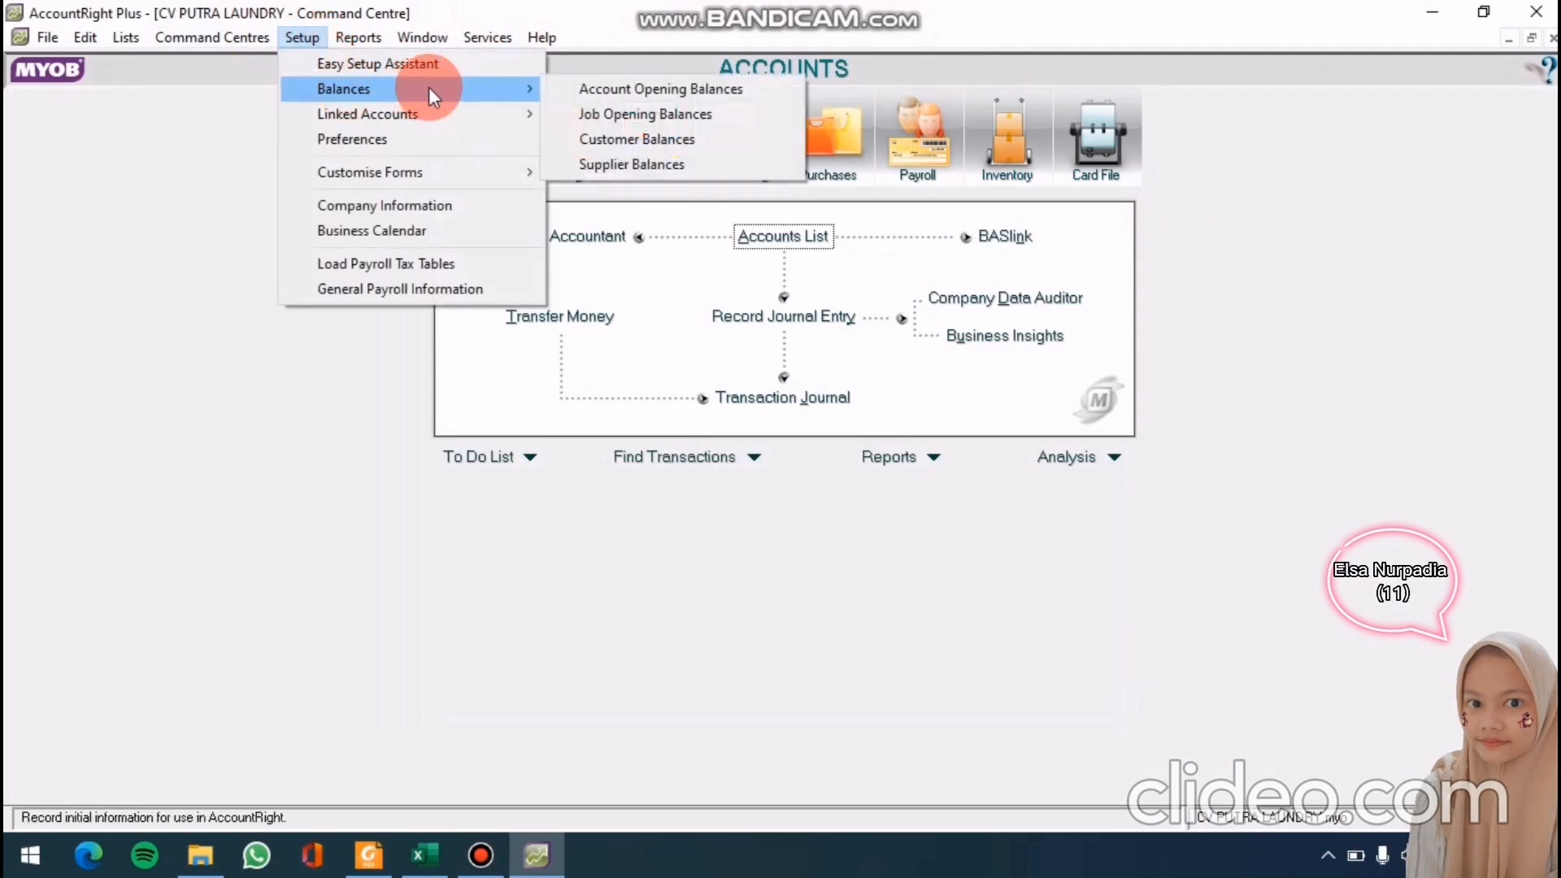
left_click(584, 86)
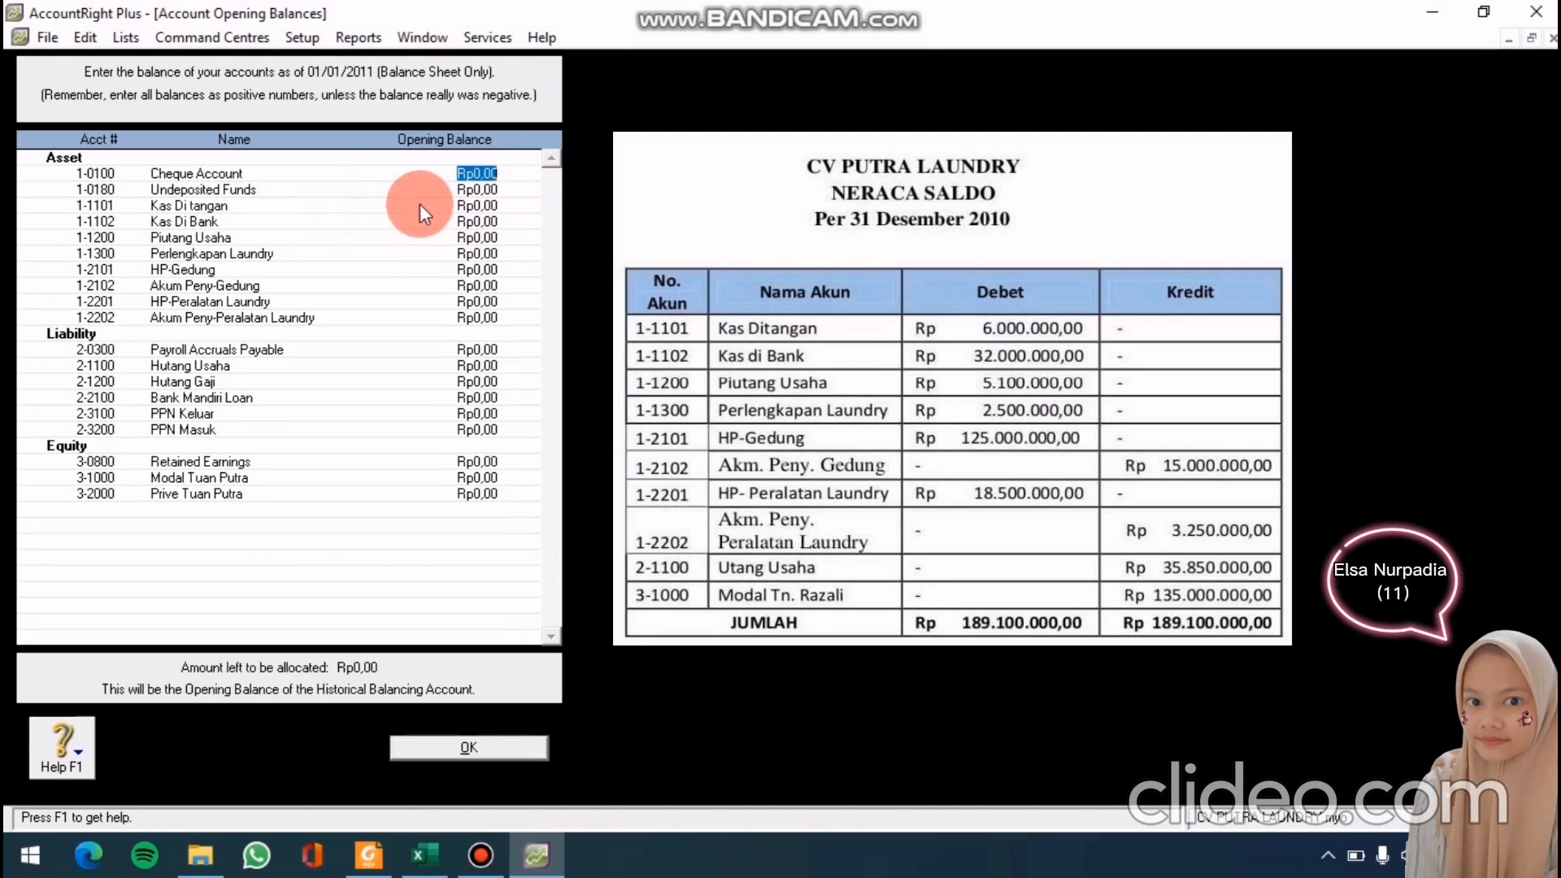
left_click(469, 206)
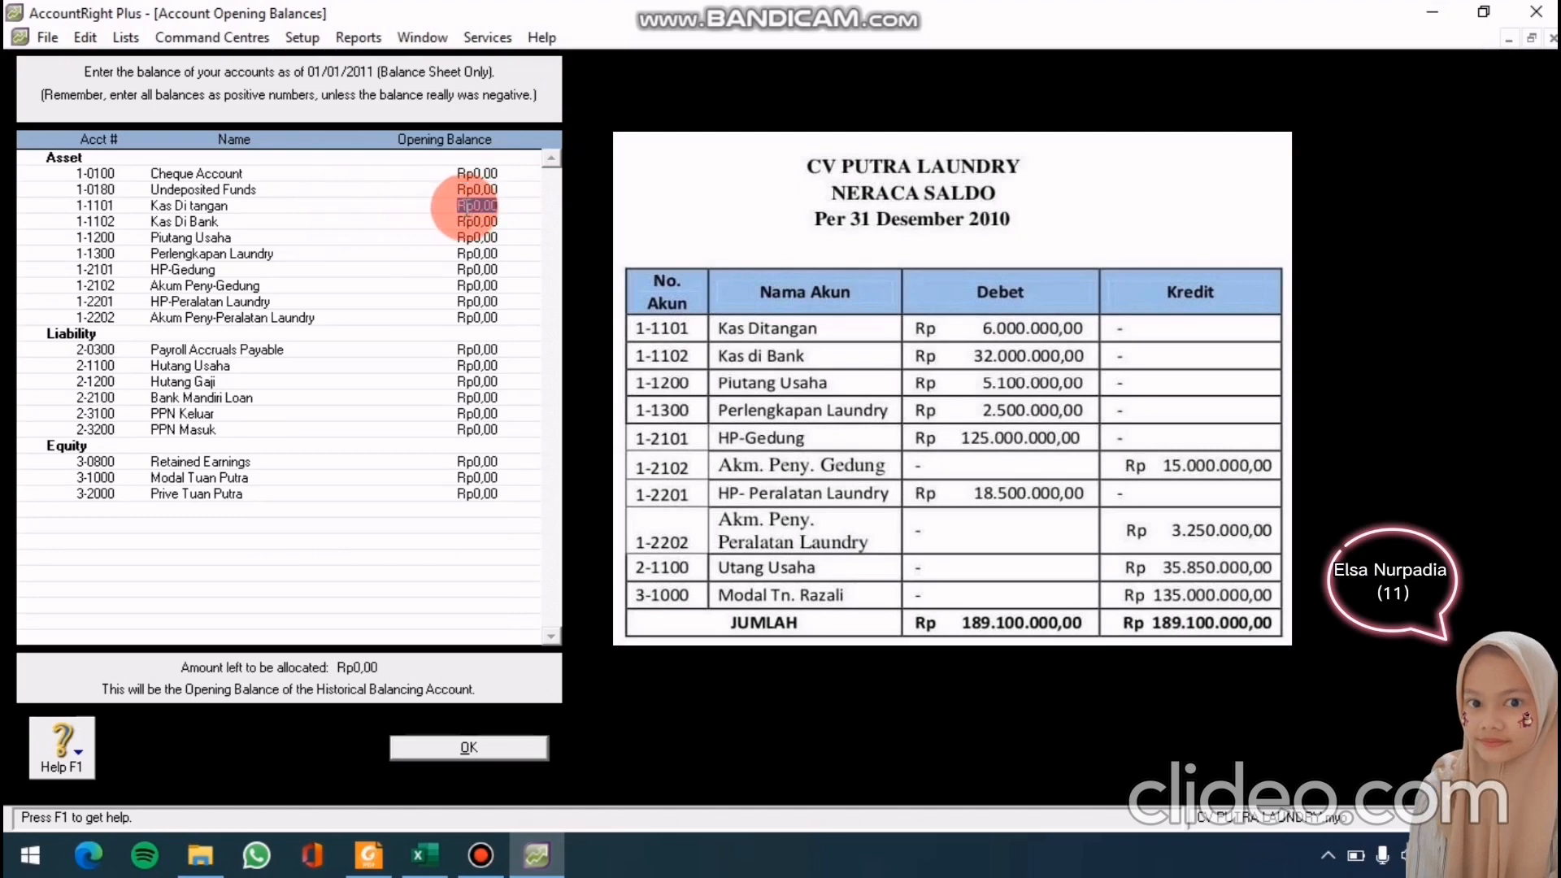
type("60")
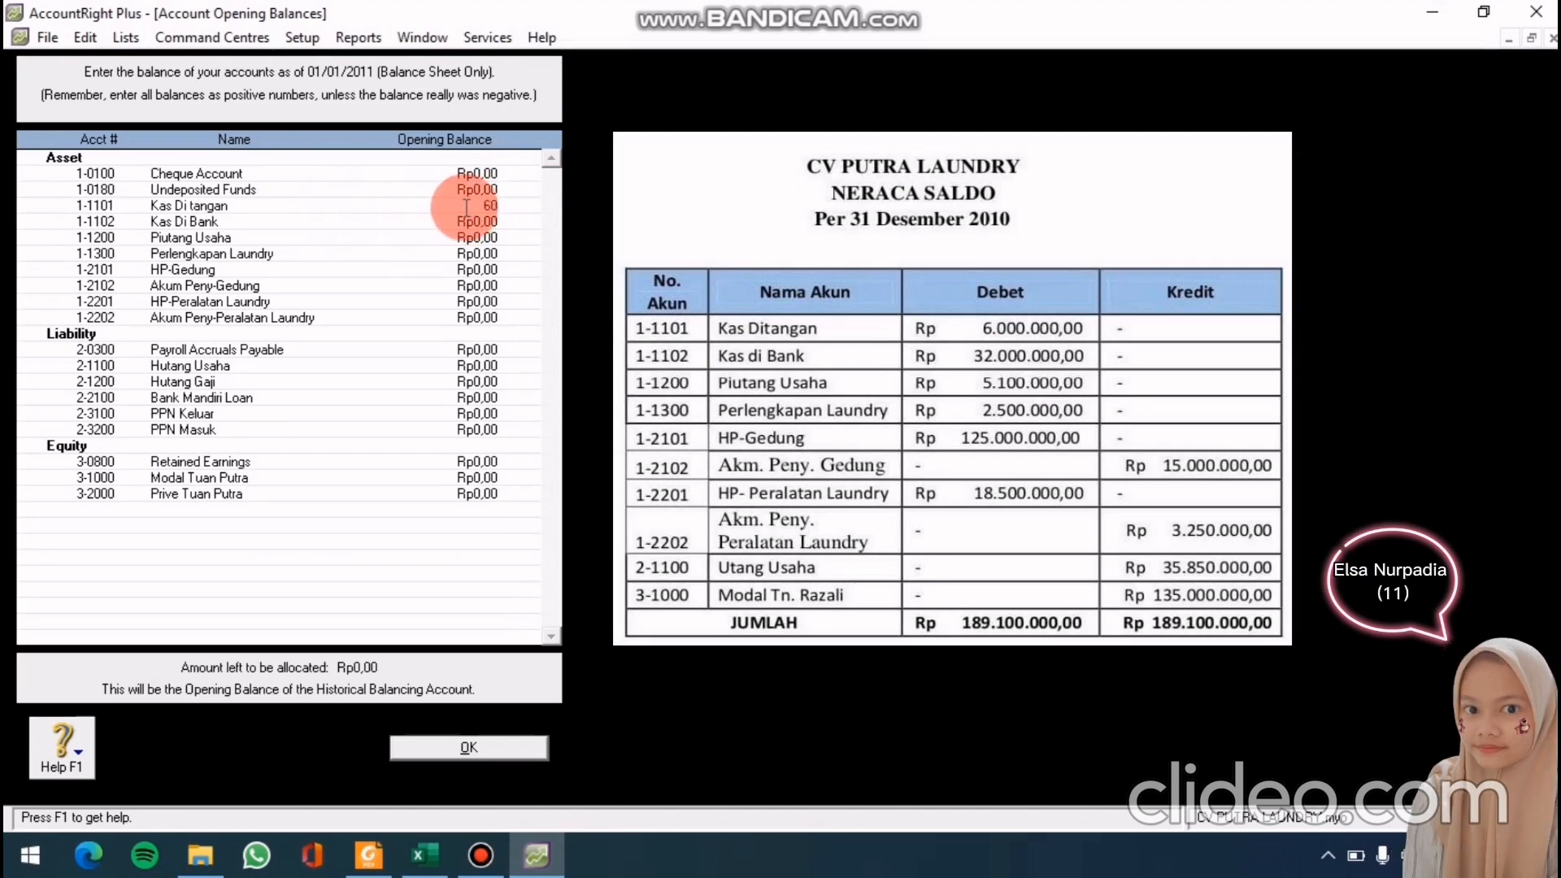
type("00000")
left_click(469, 221)
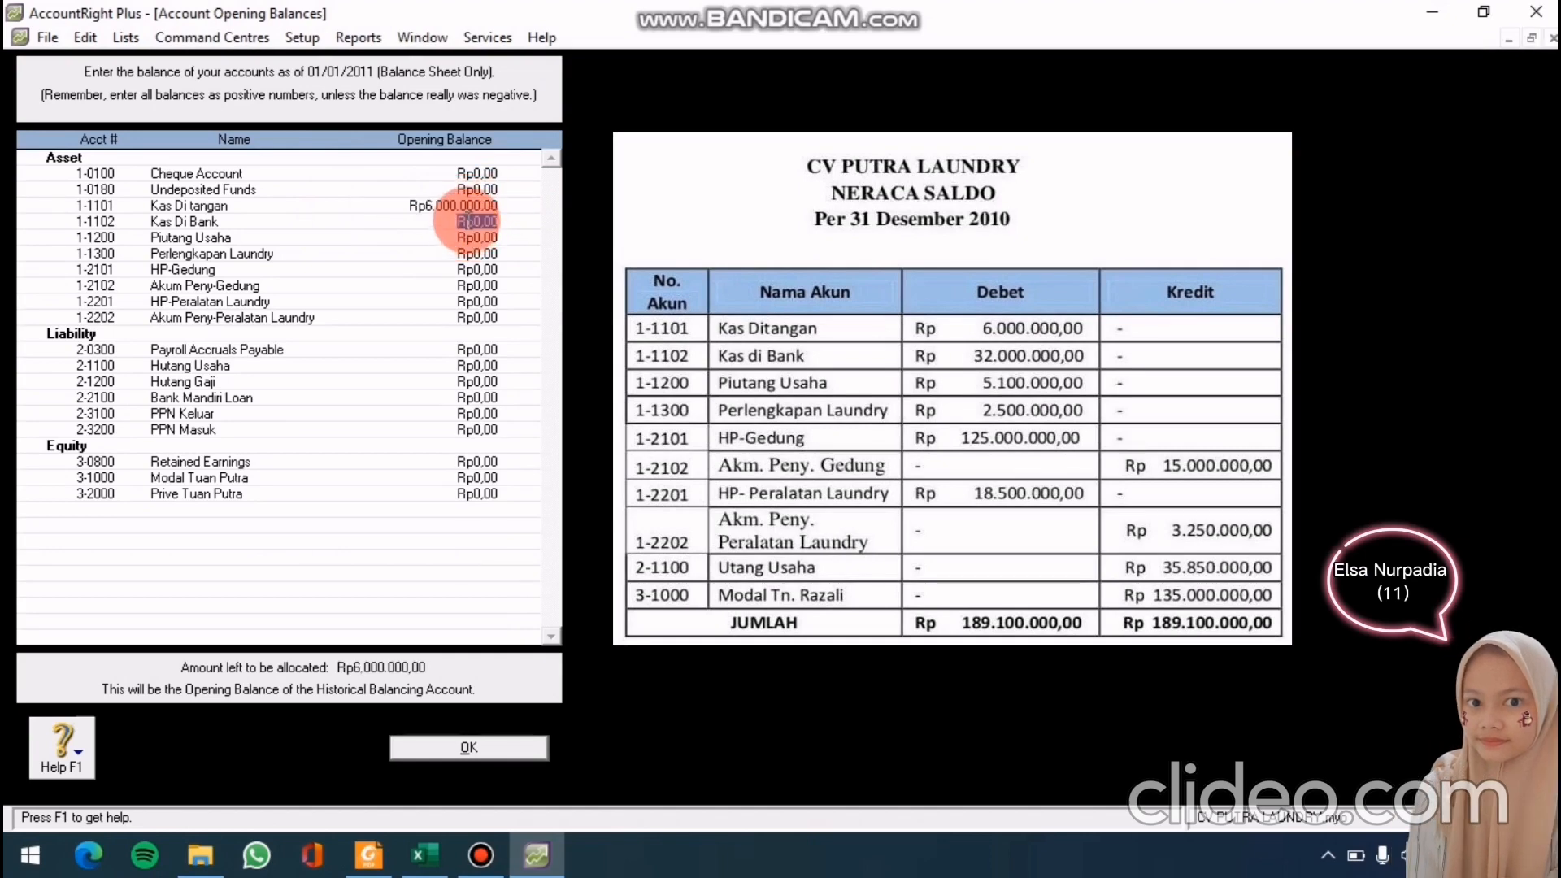
type("32")
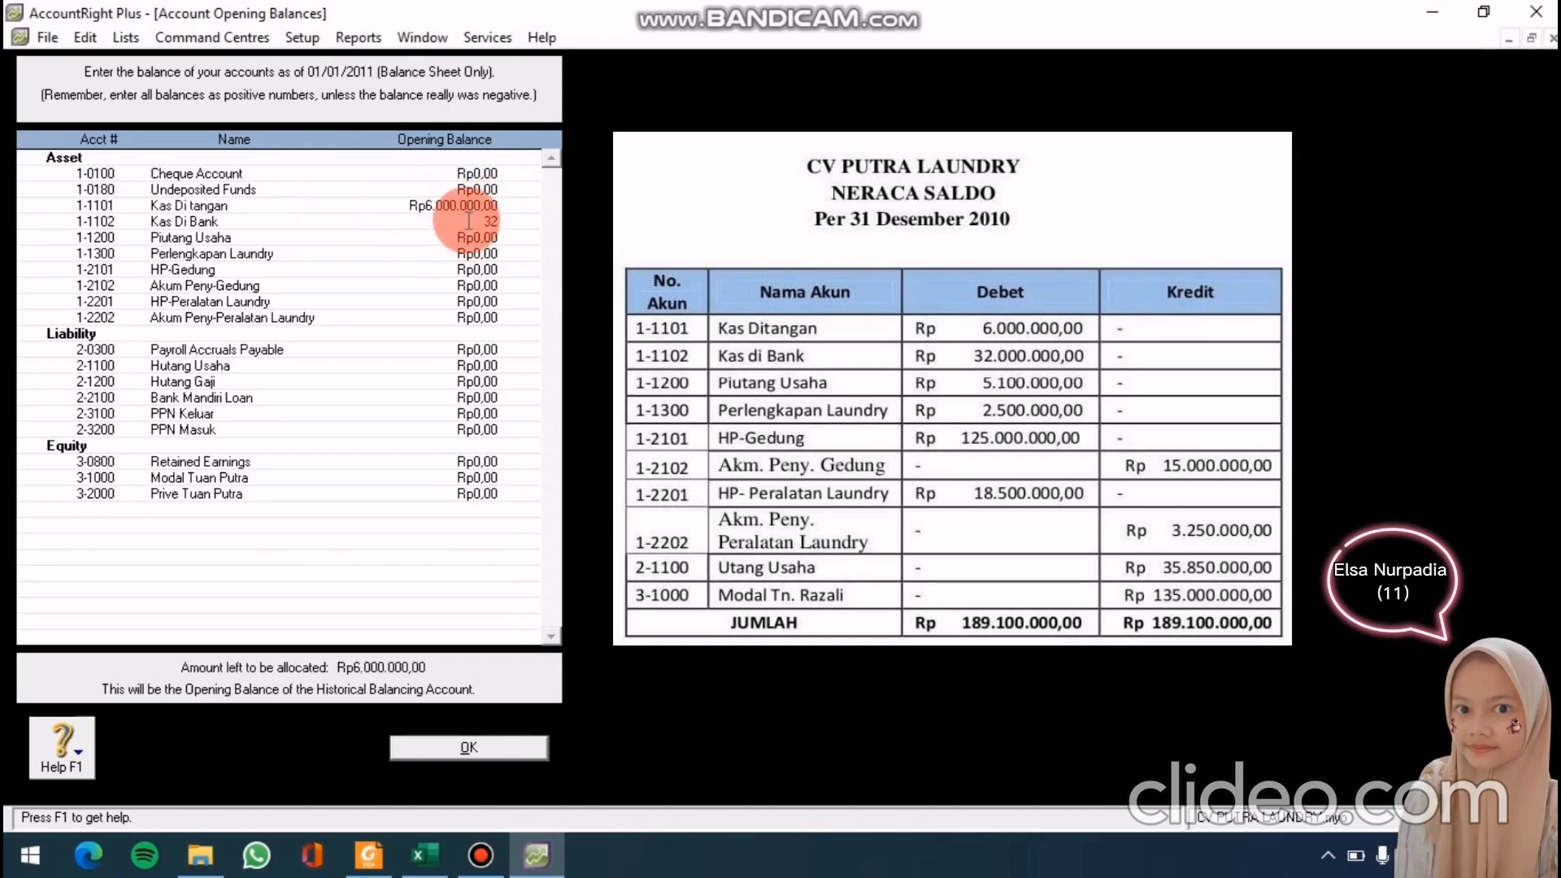
type("00000")
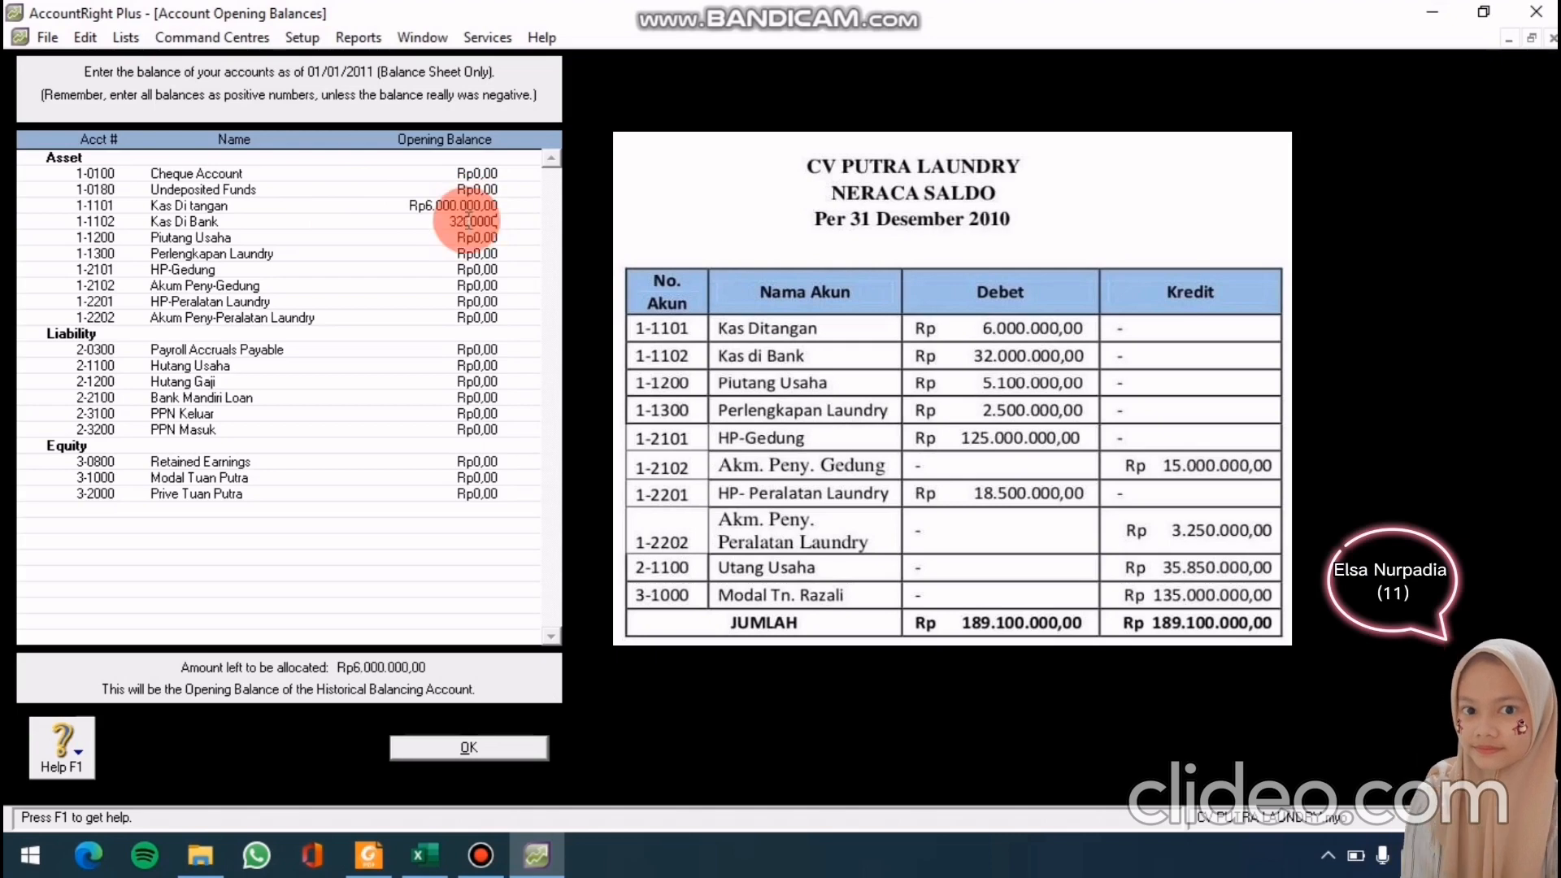
type("0")
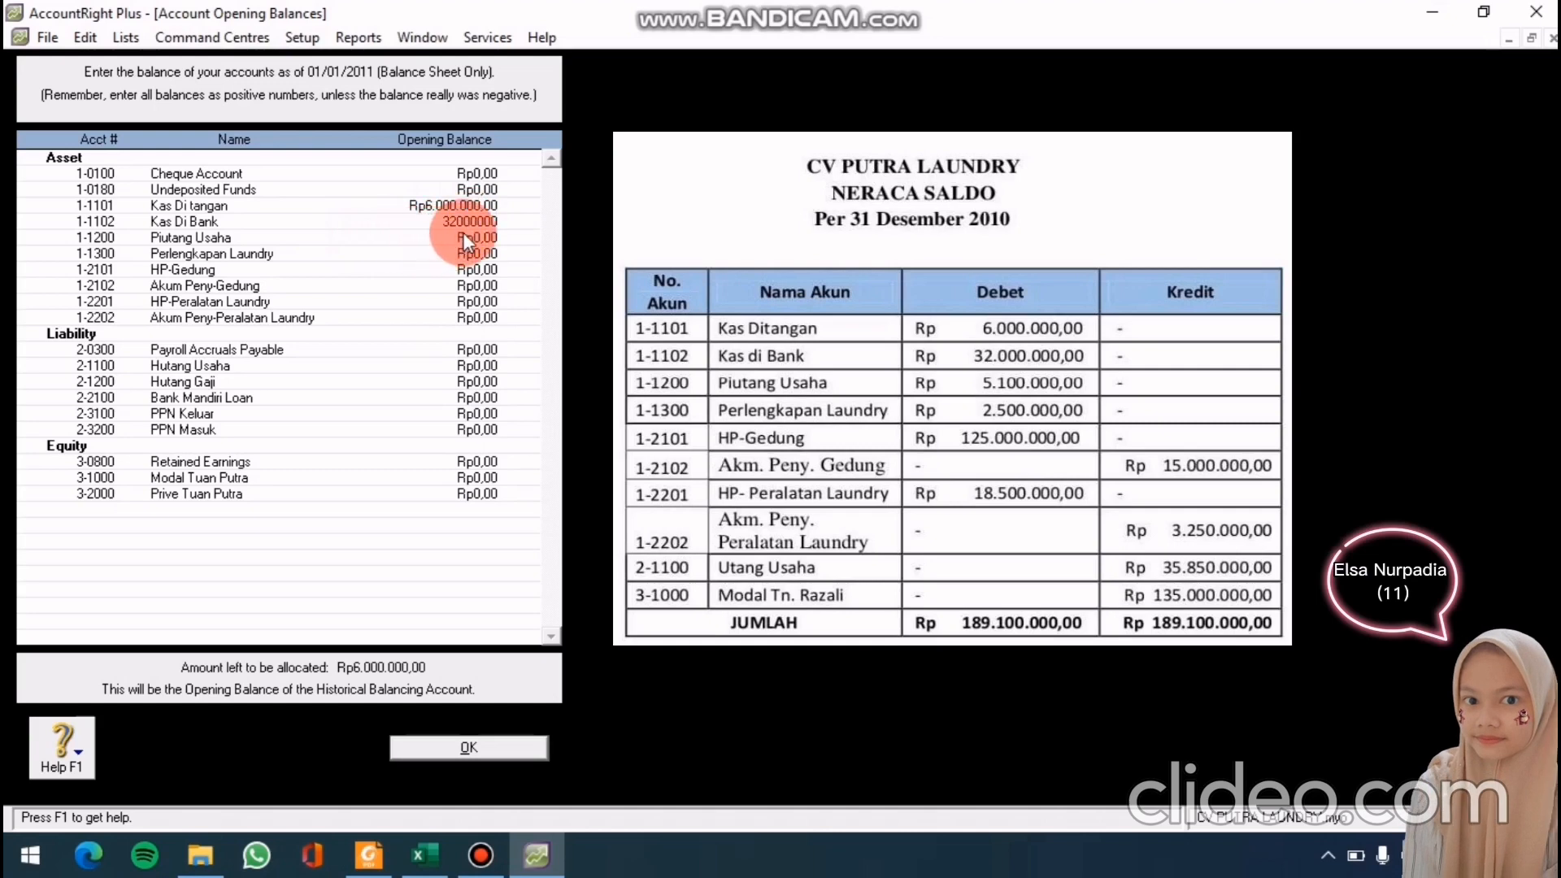
left_click(462, 229)
type("51")
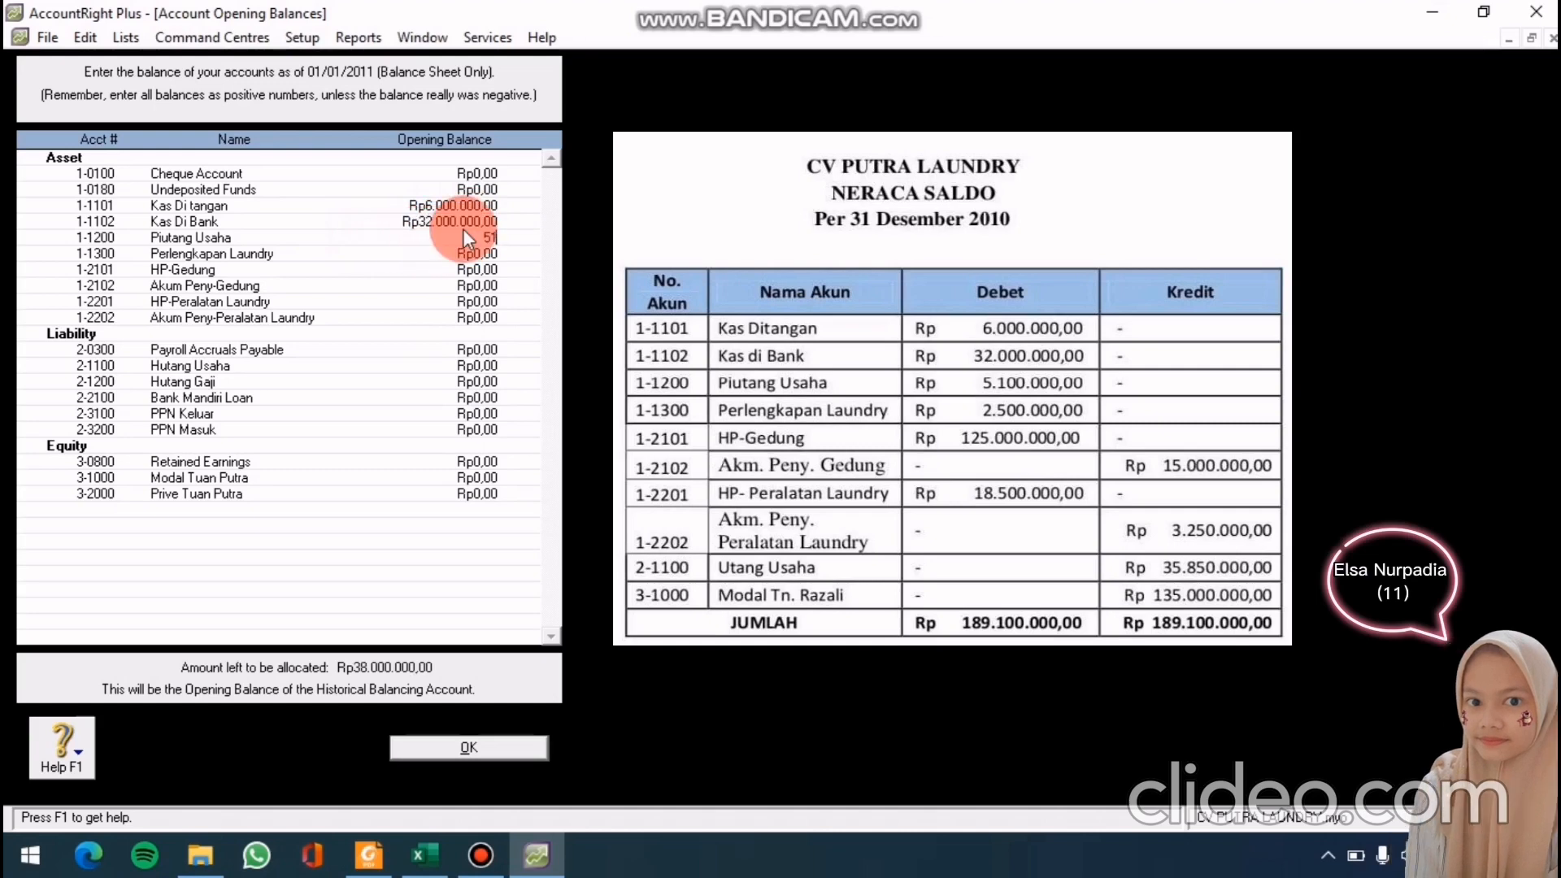
type("00000")
left_click(452, 252)
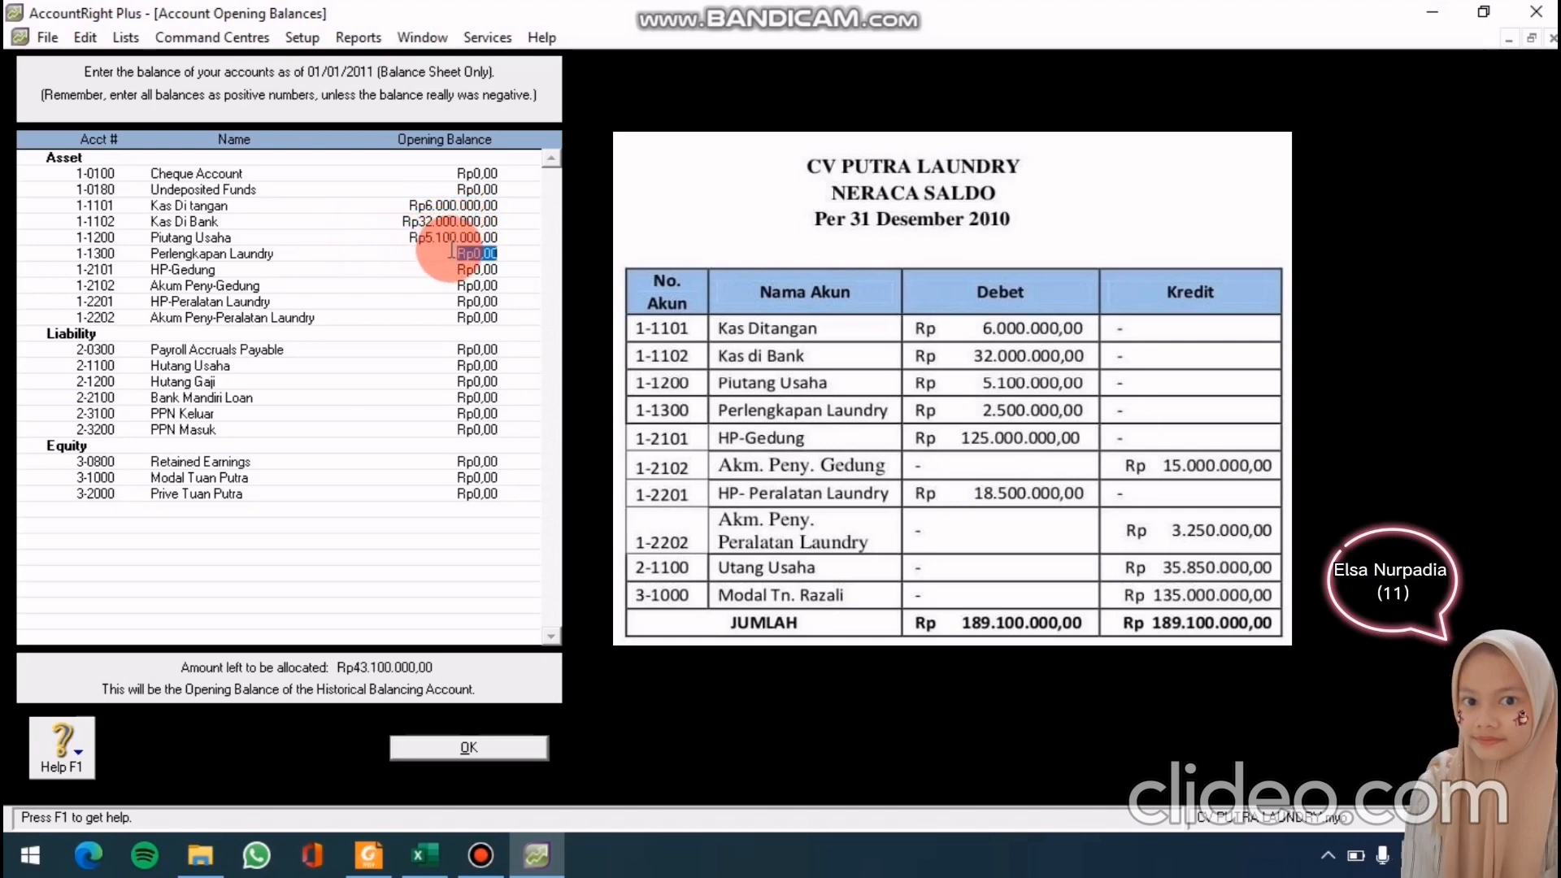
type("25")
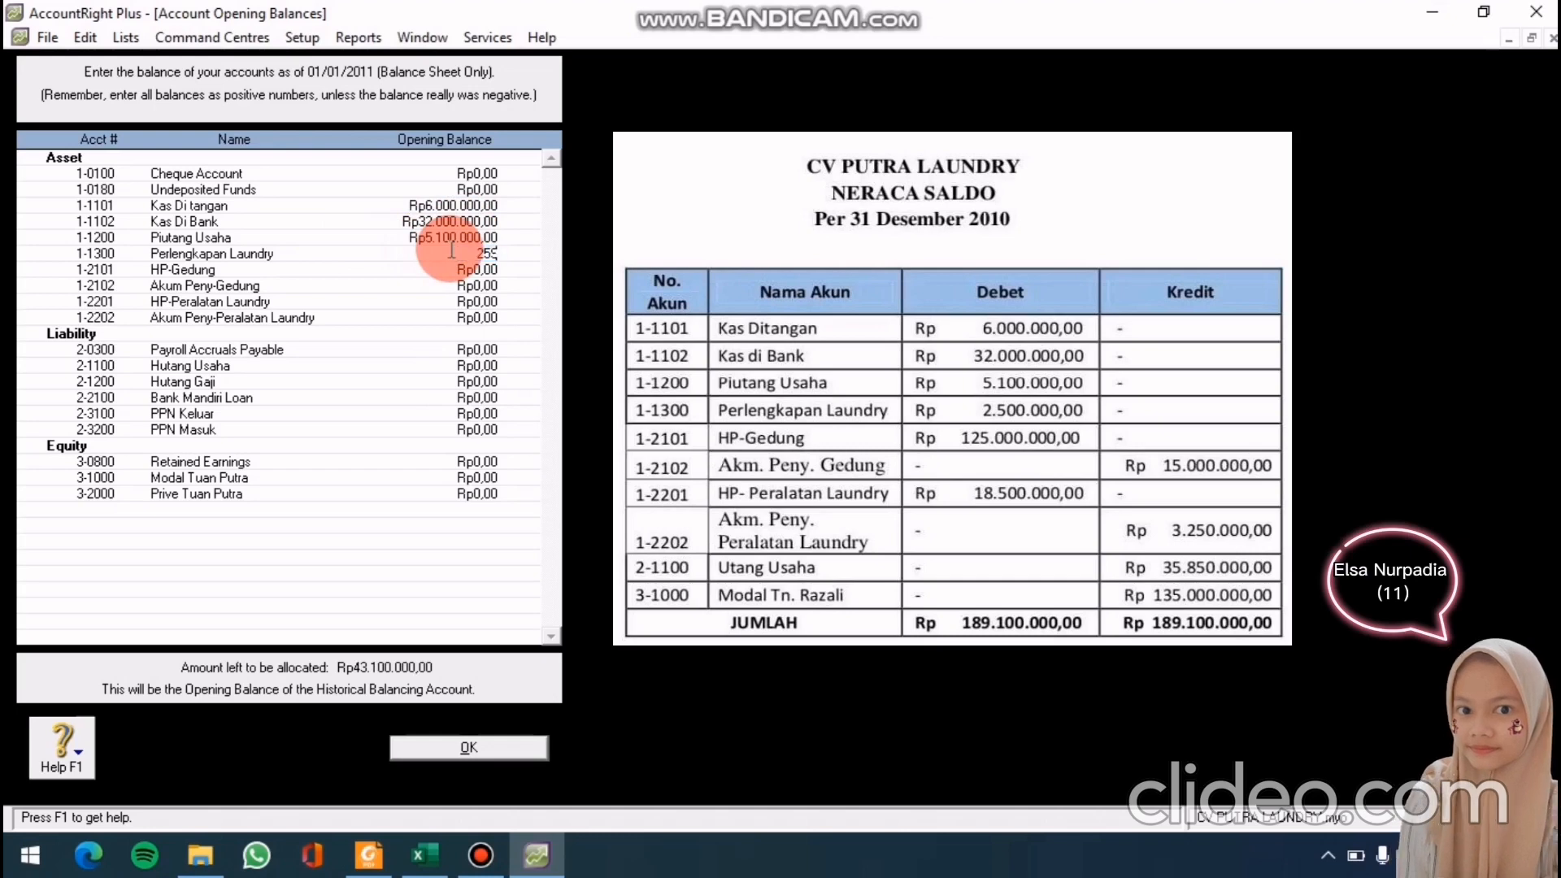
type("00000")
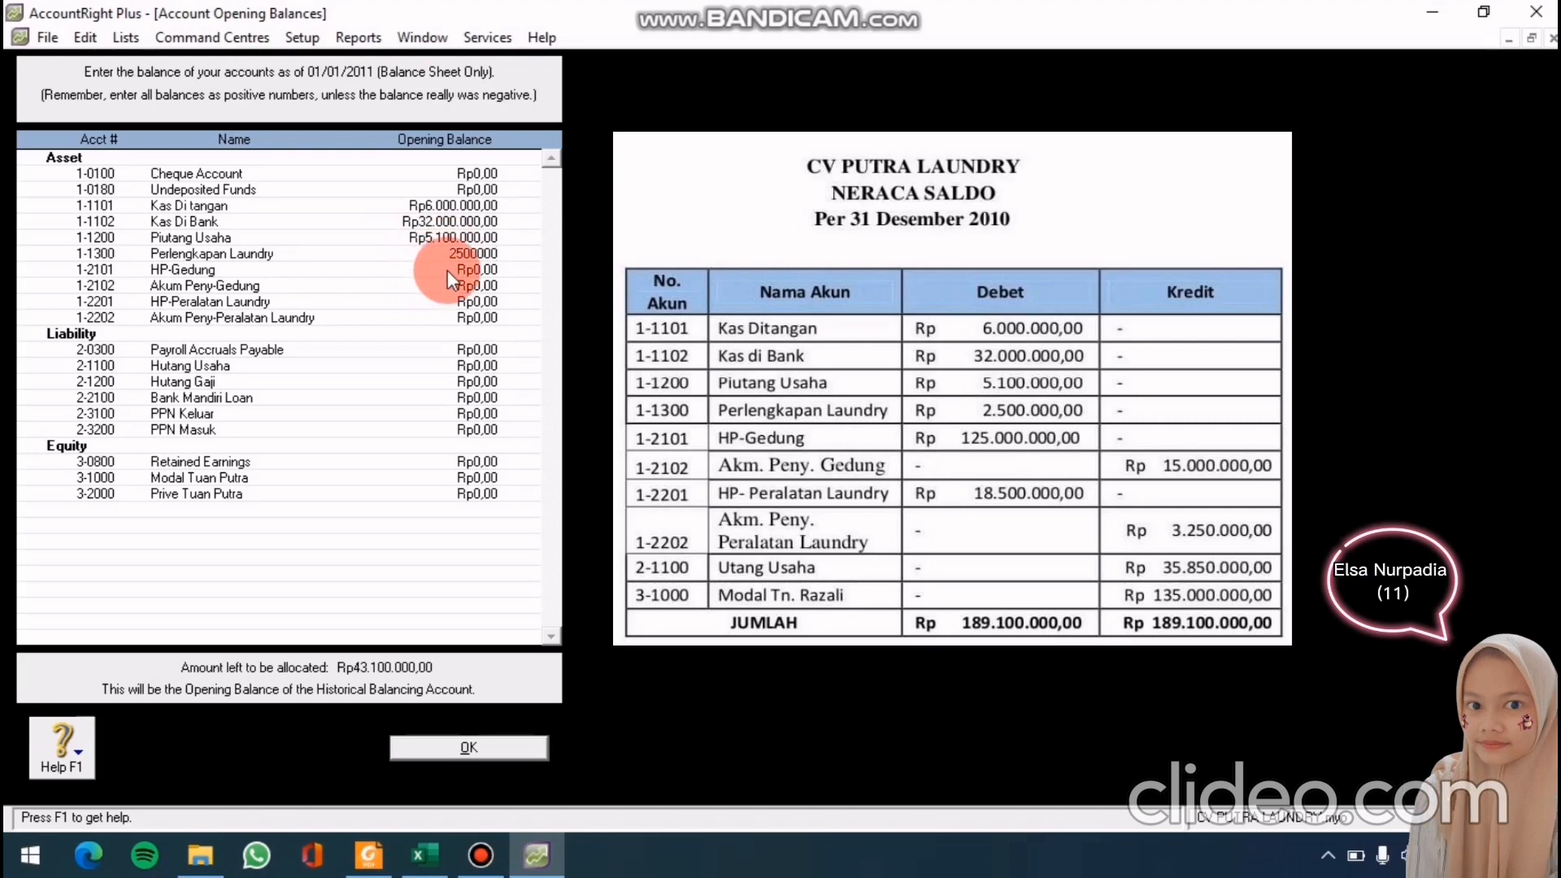
Enter HP-Gedung 125000000, Akum Peny-Gedung -15000000 and HP-Peralatan Laundry 18.500.000
left_click(447, 270)
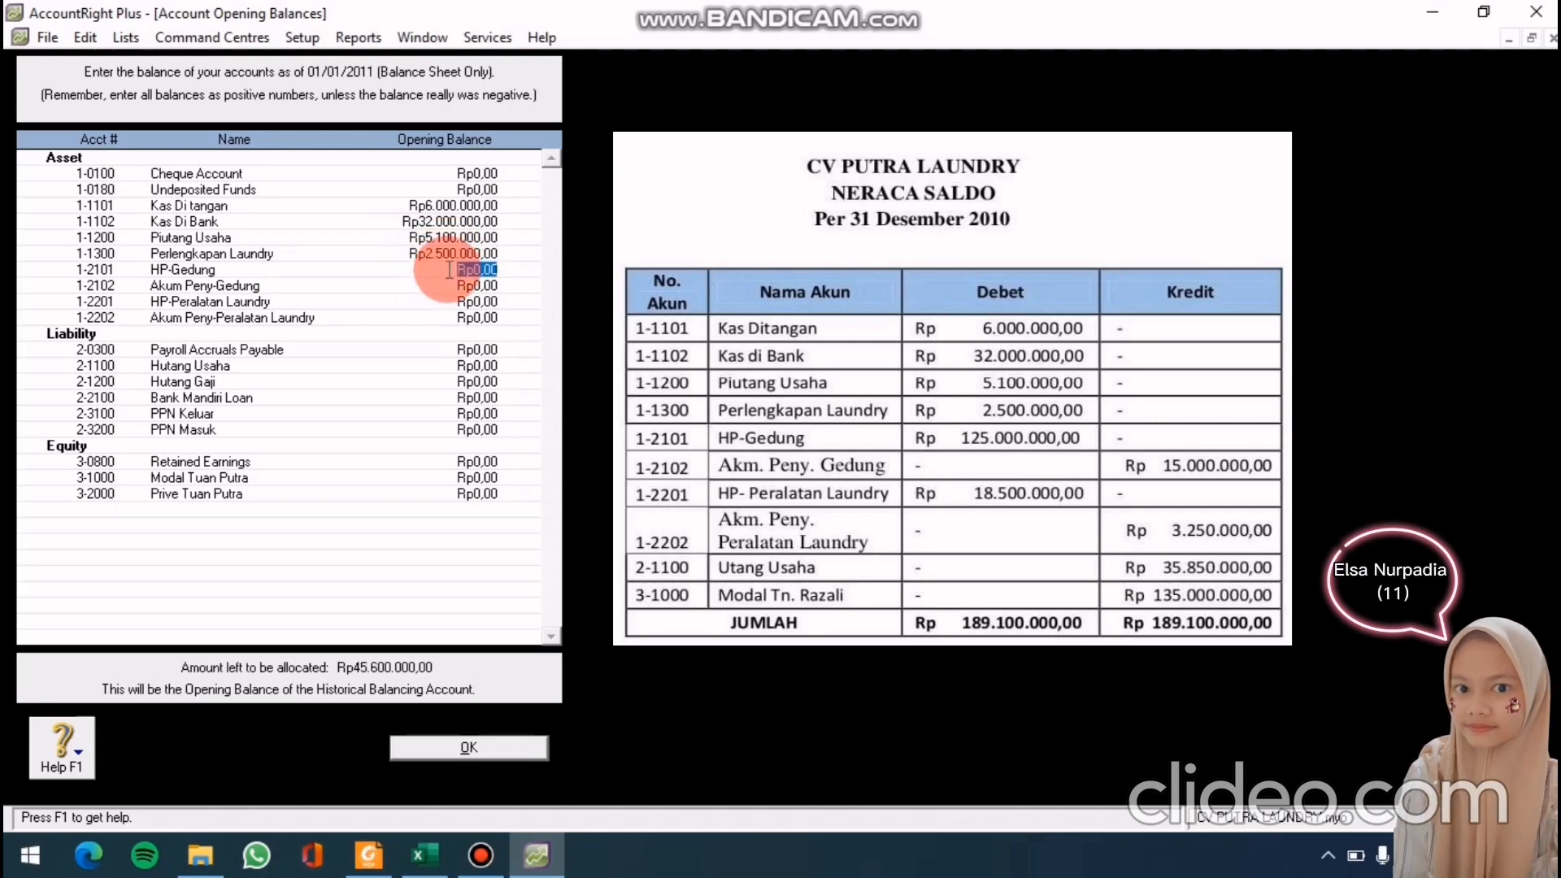
type("1250")
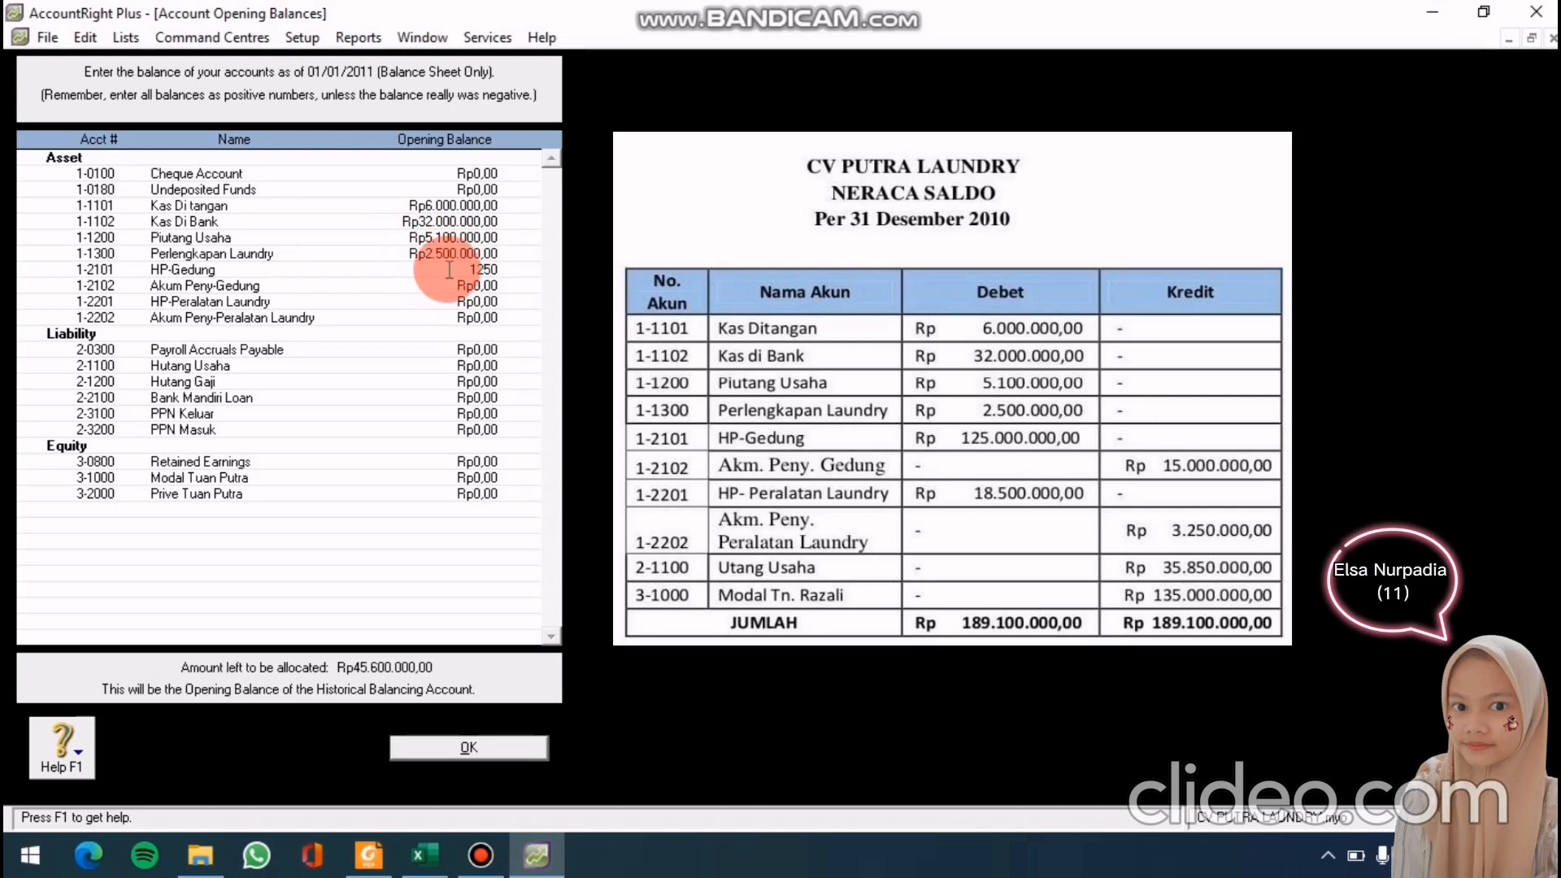
type("00000")
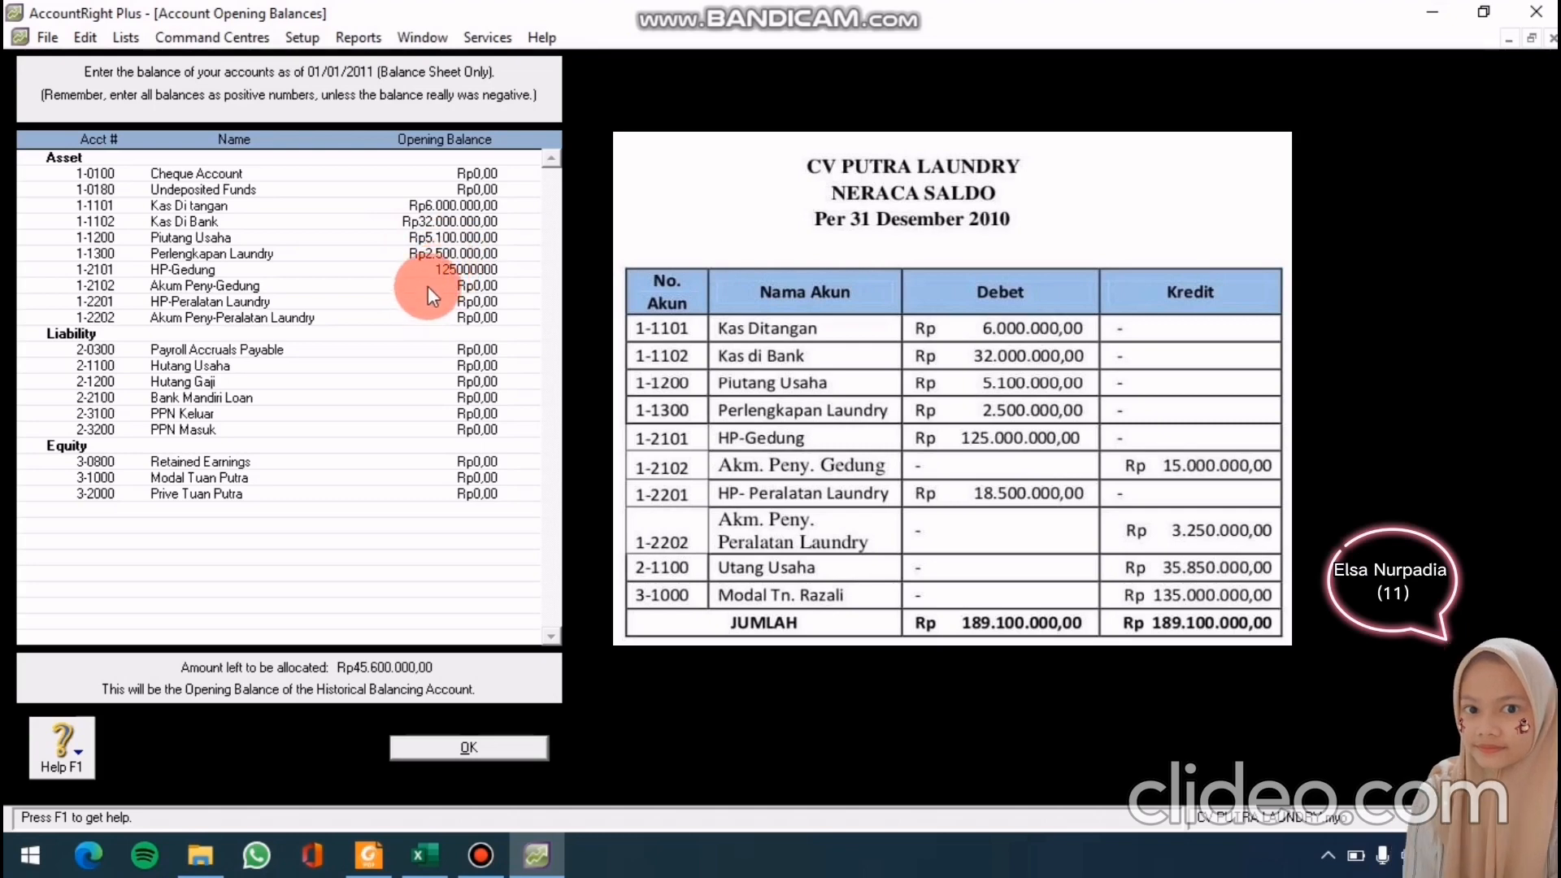
left_click(428, 286)
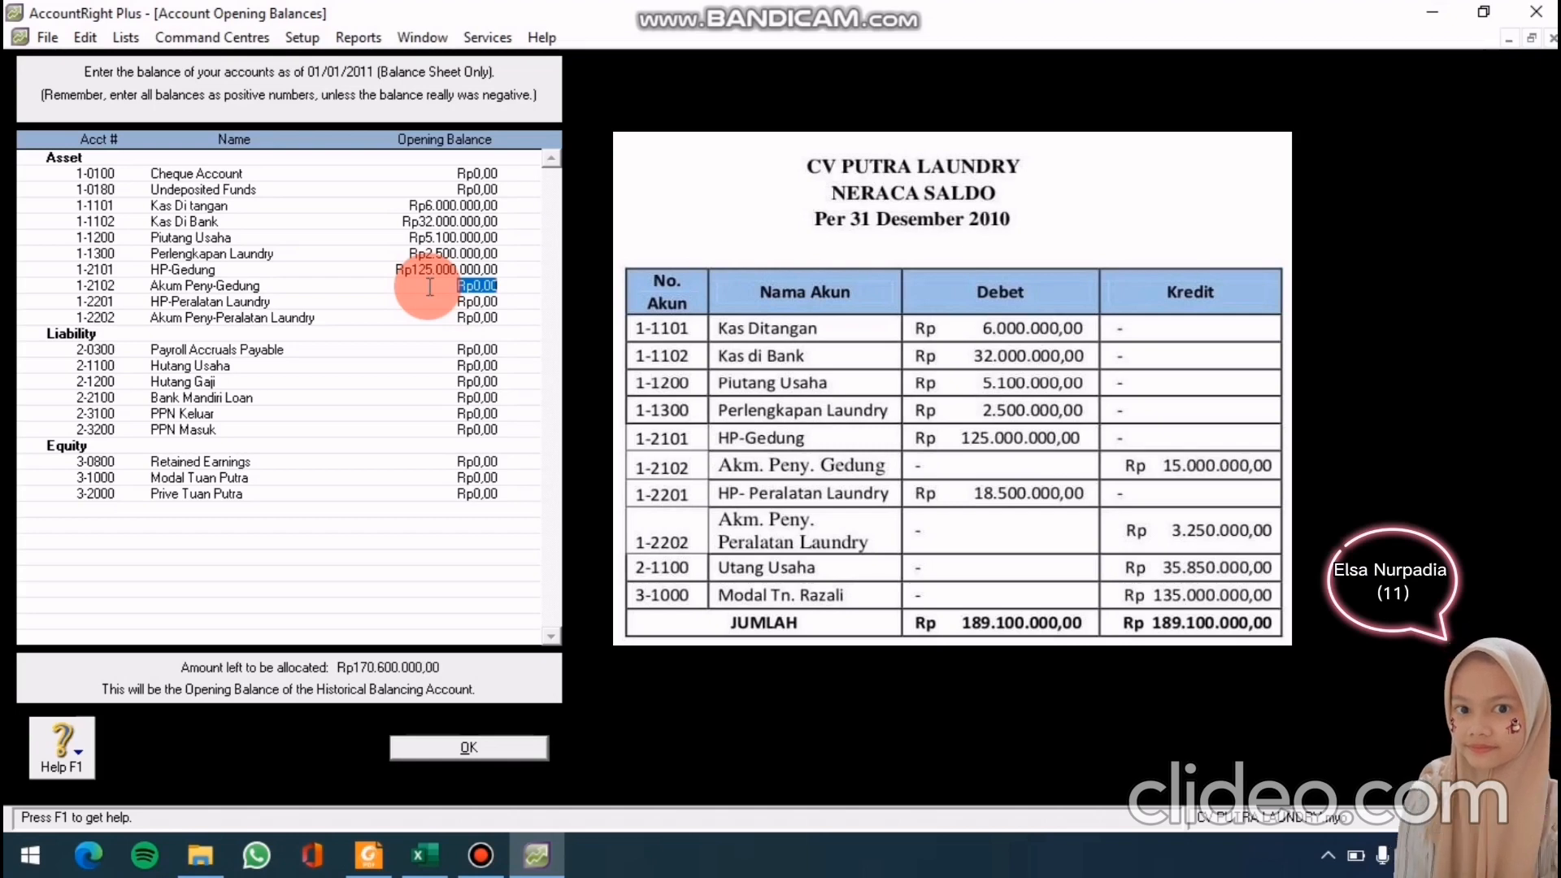
type("-1")
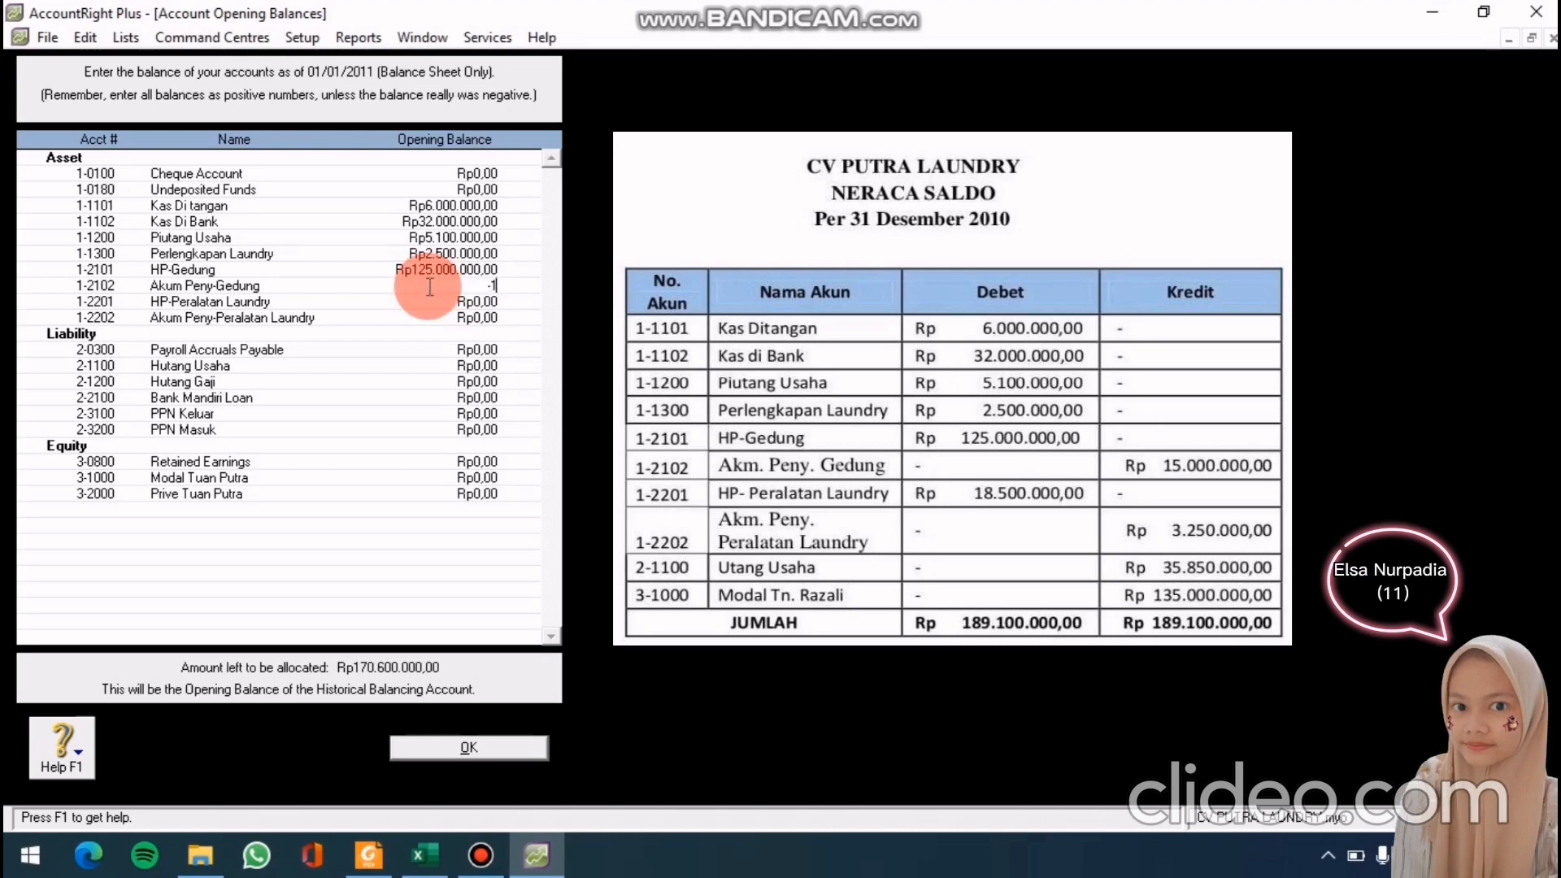
type("5000")
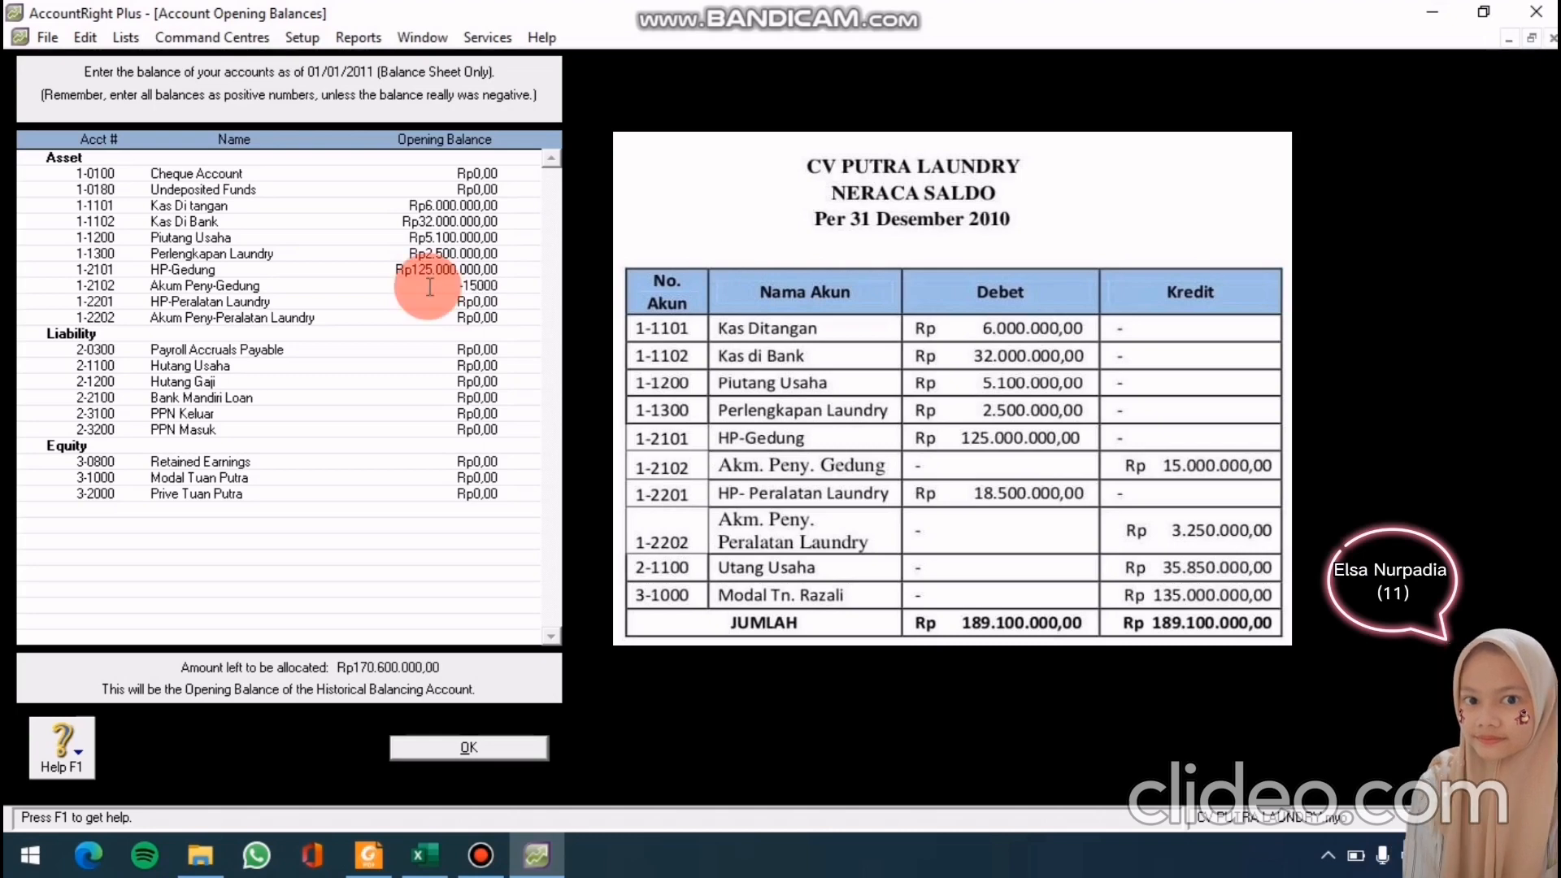
type("000")
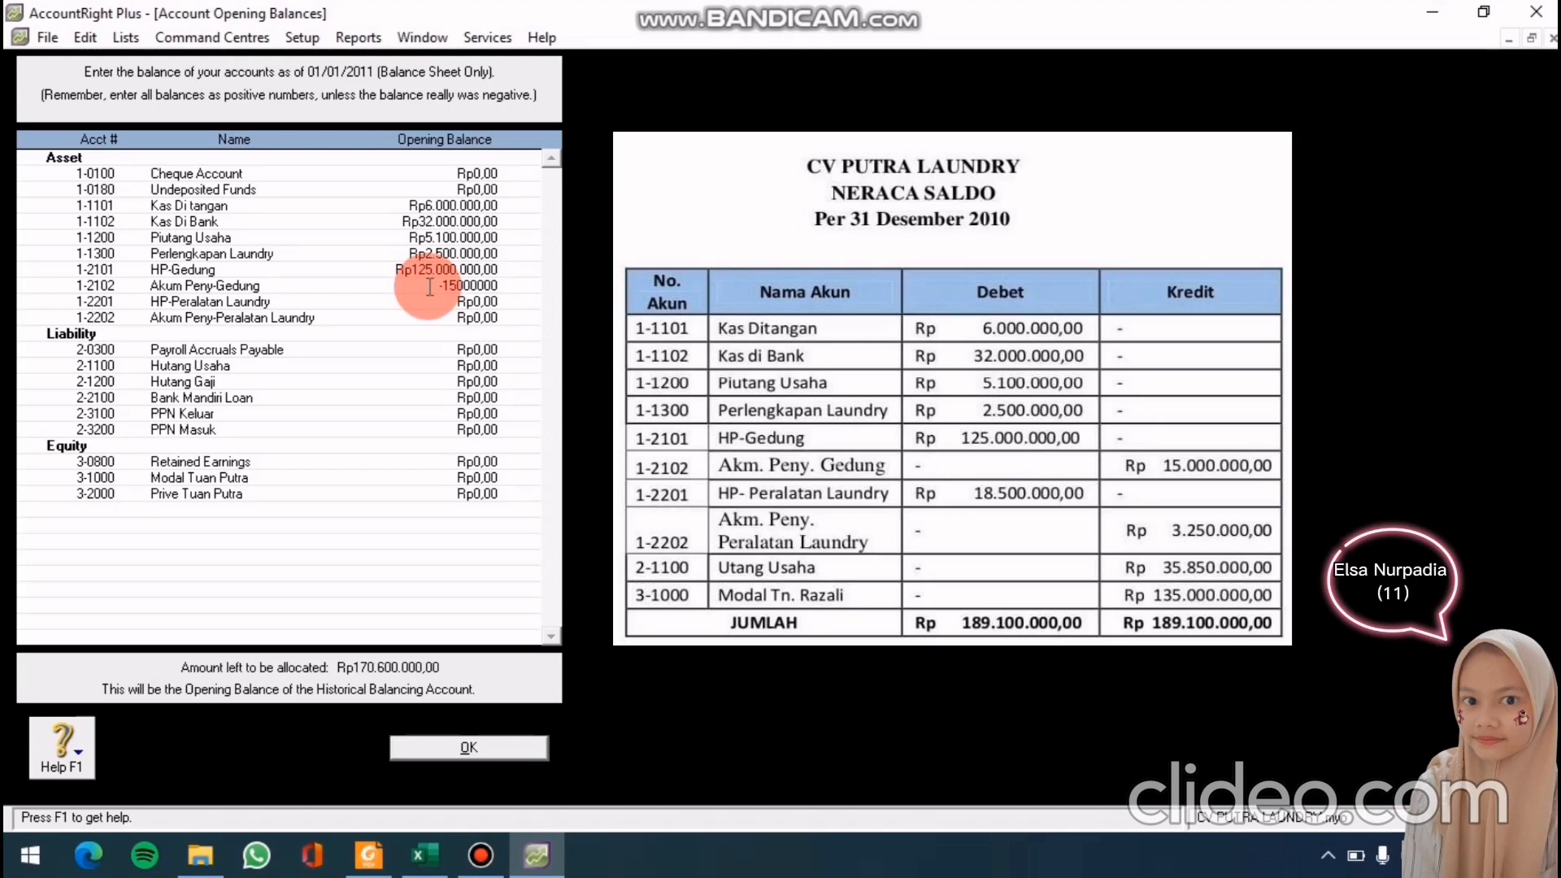
left_click(444, 300)
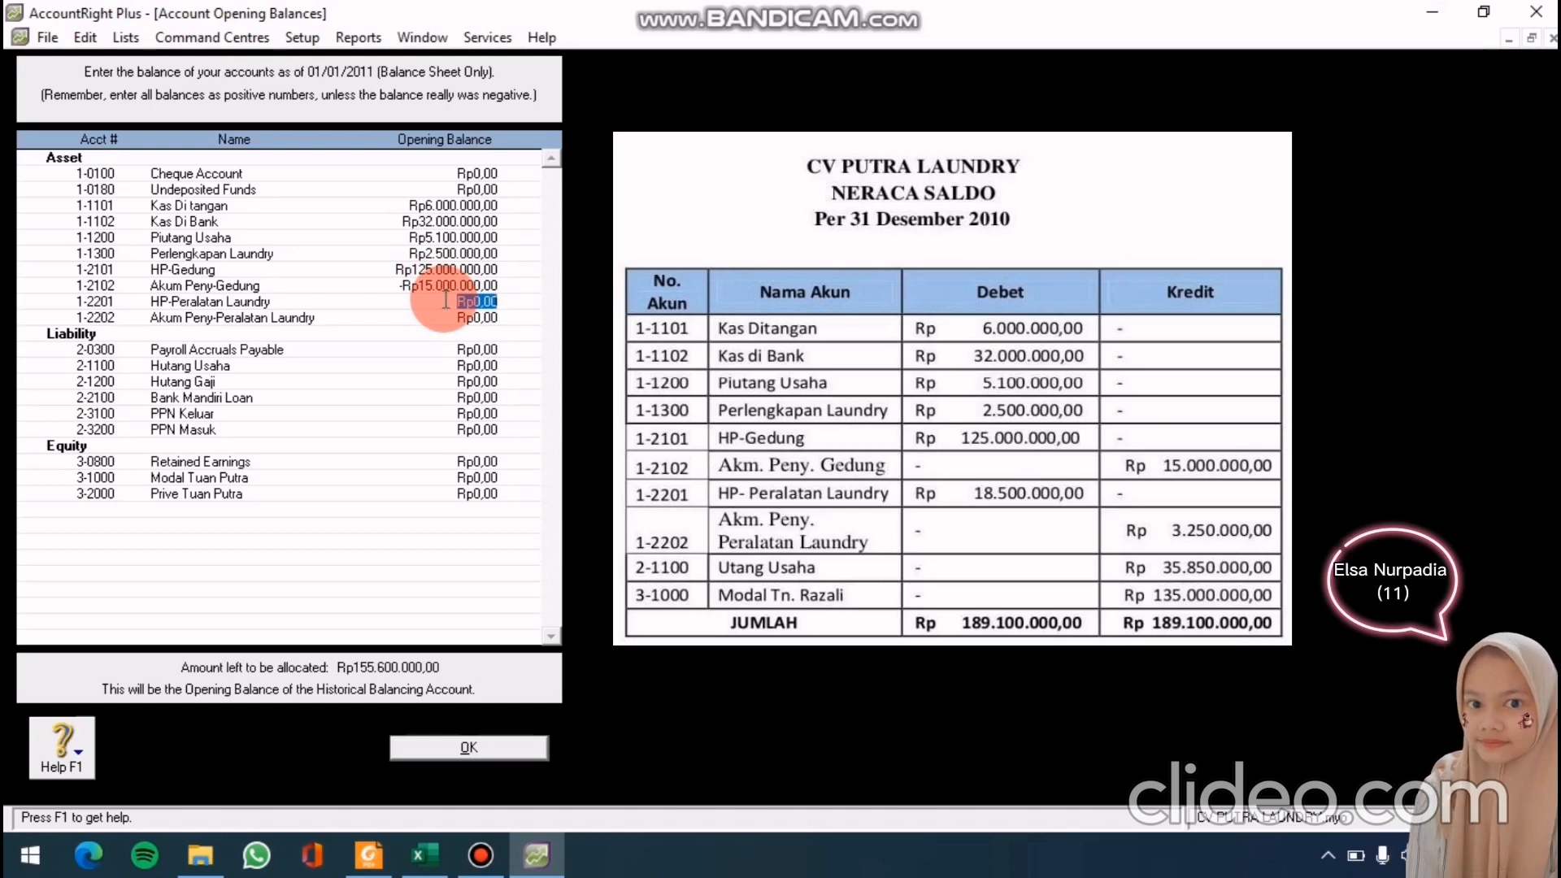
left_click(445, 301)
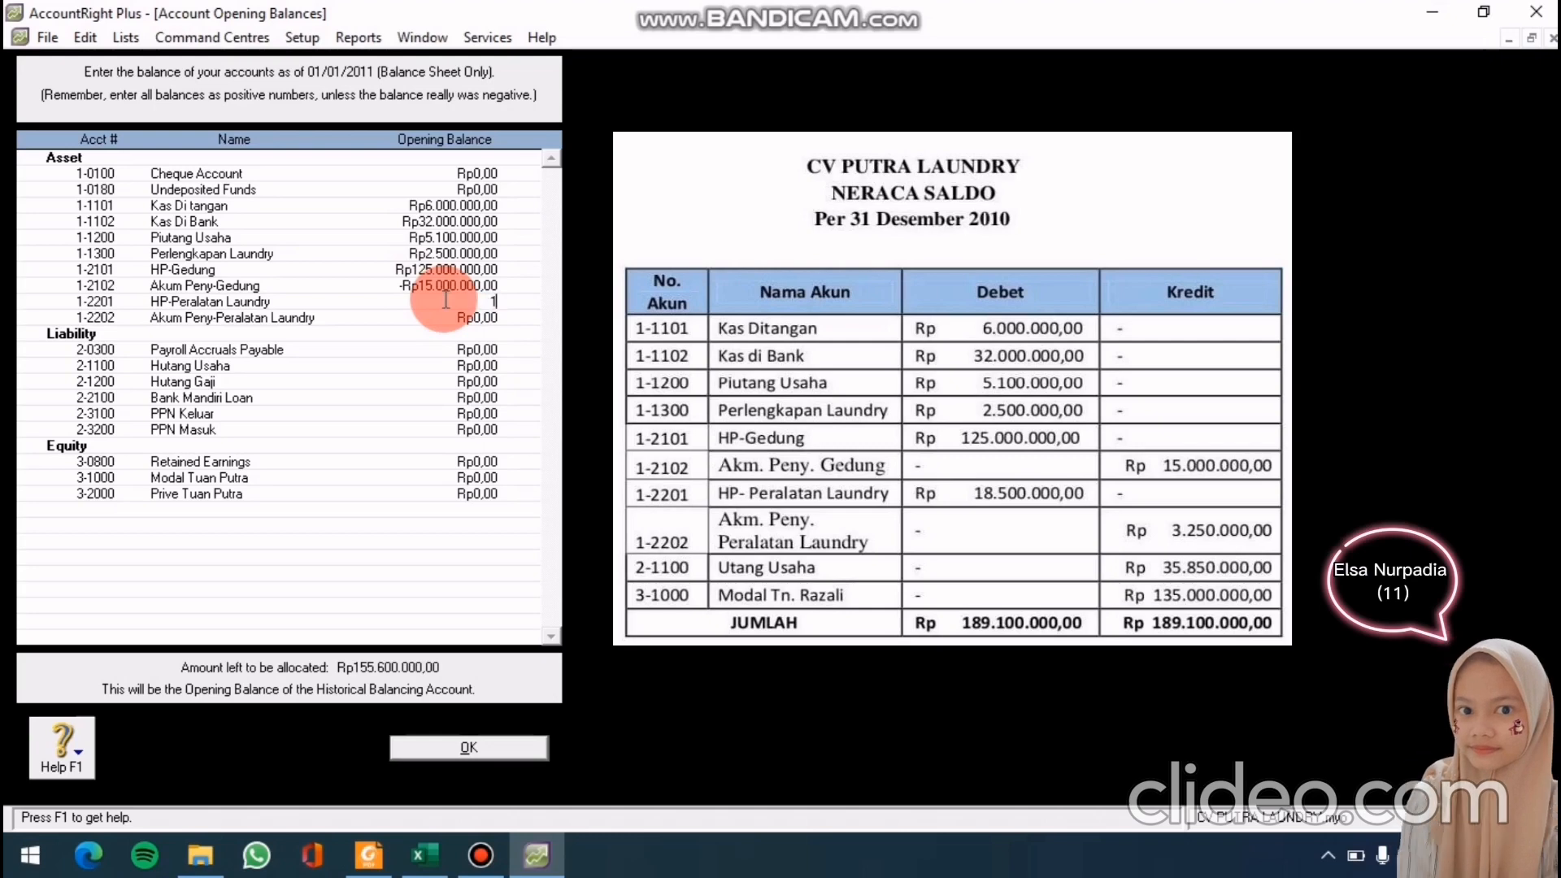
type("18.")
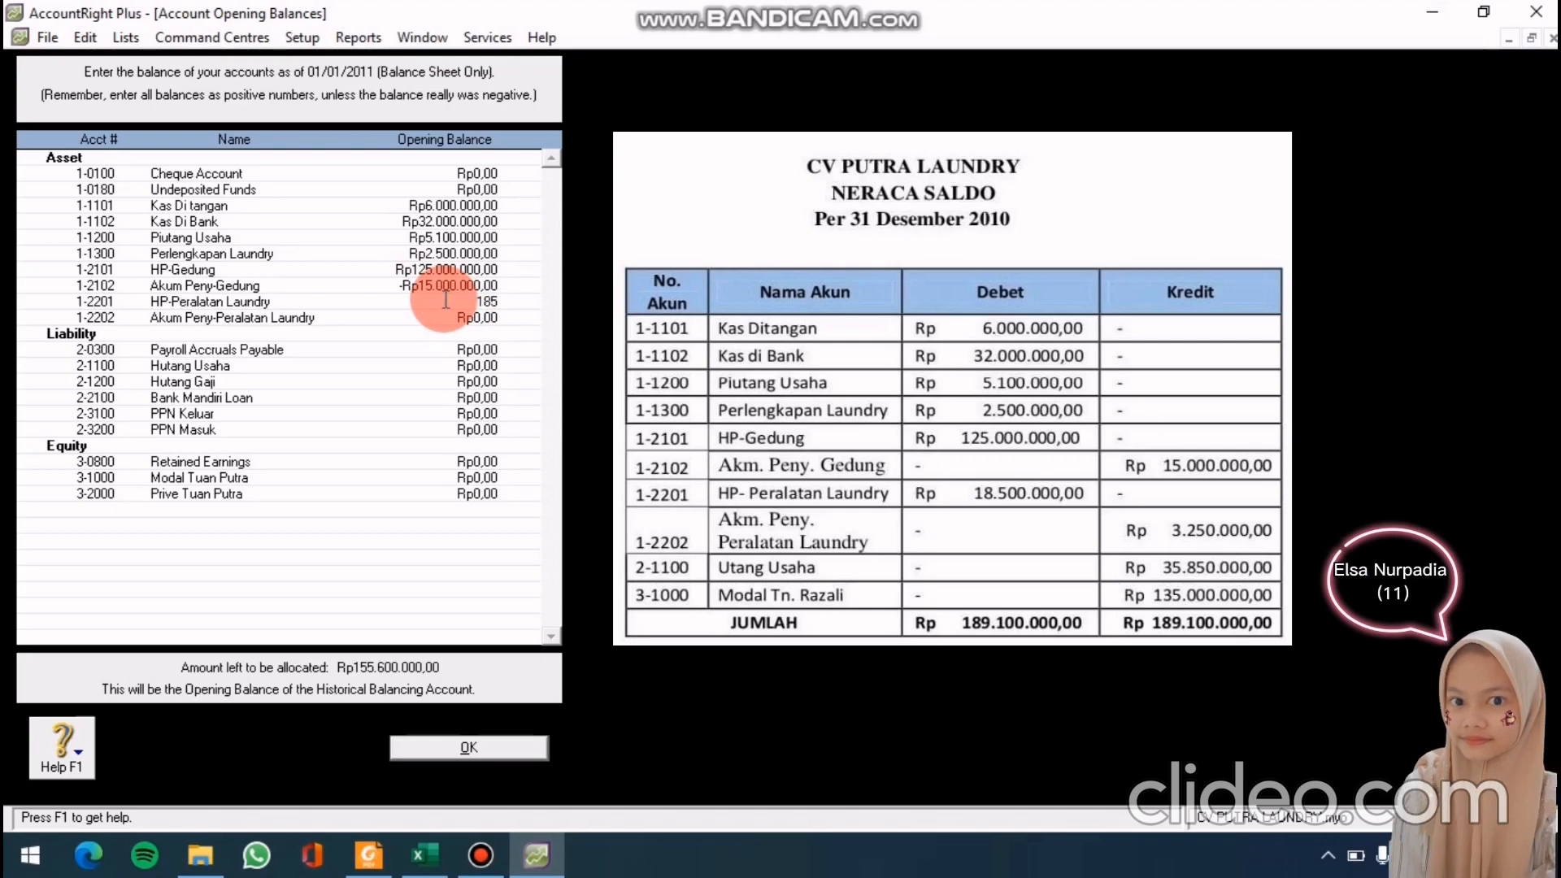
type("500.000")
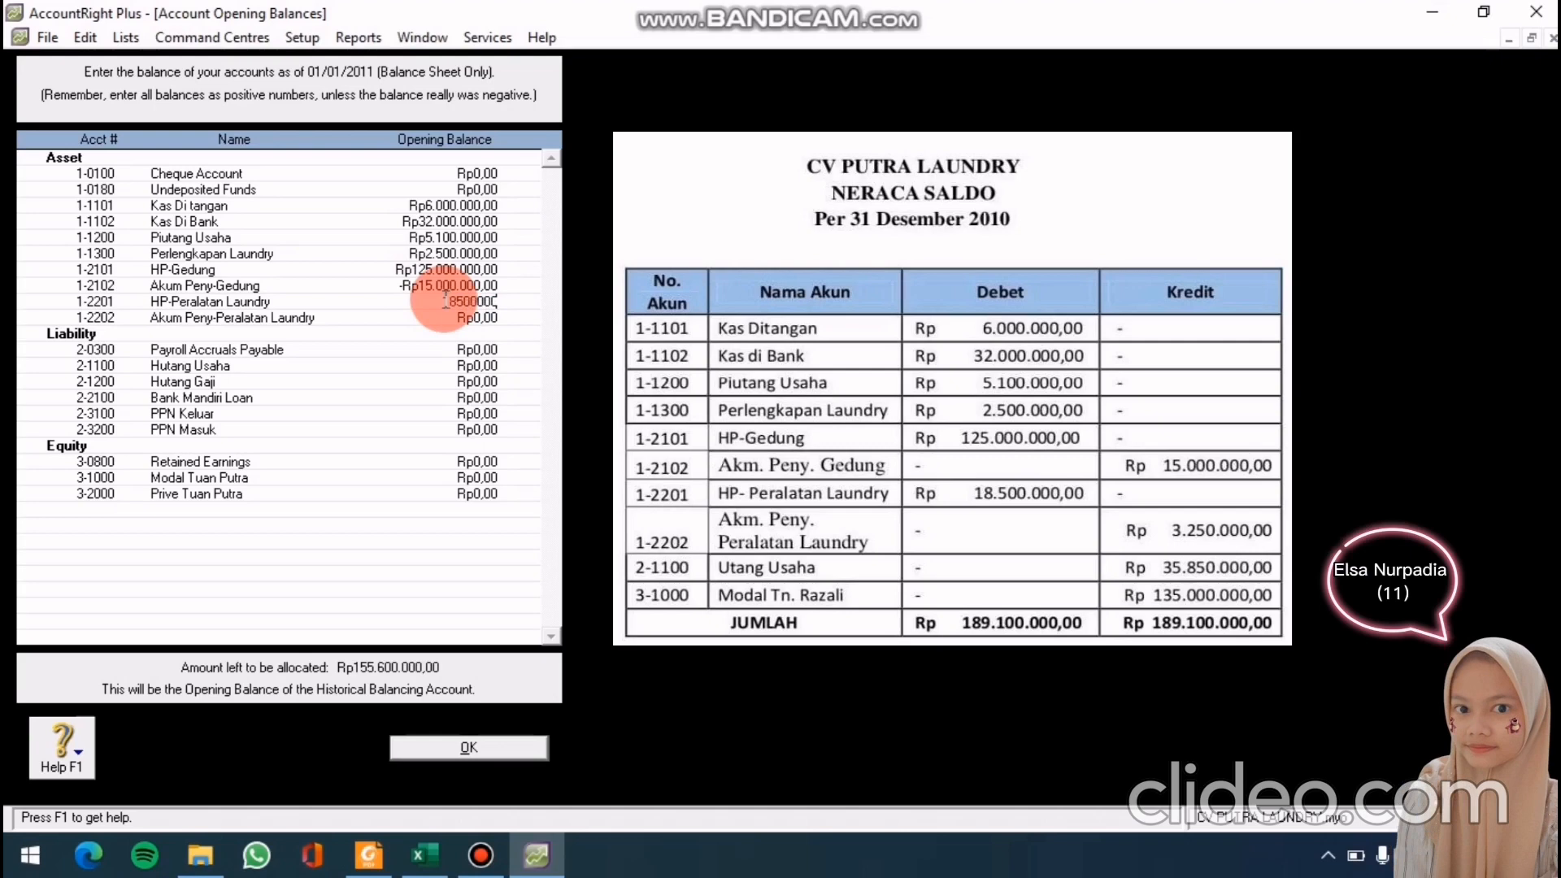
left_click(447, 317)
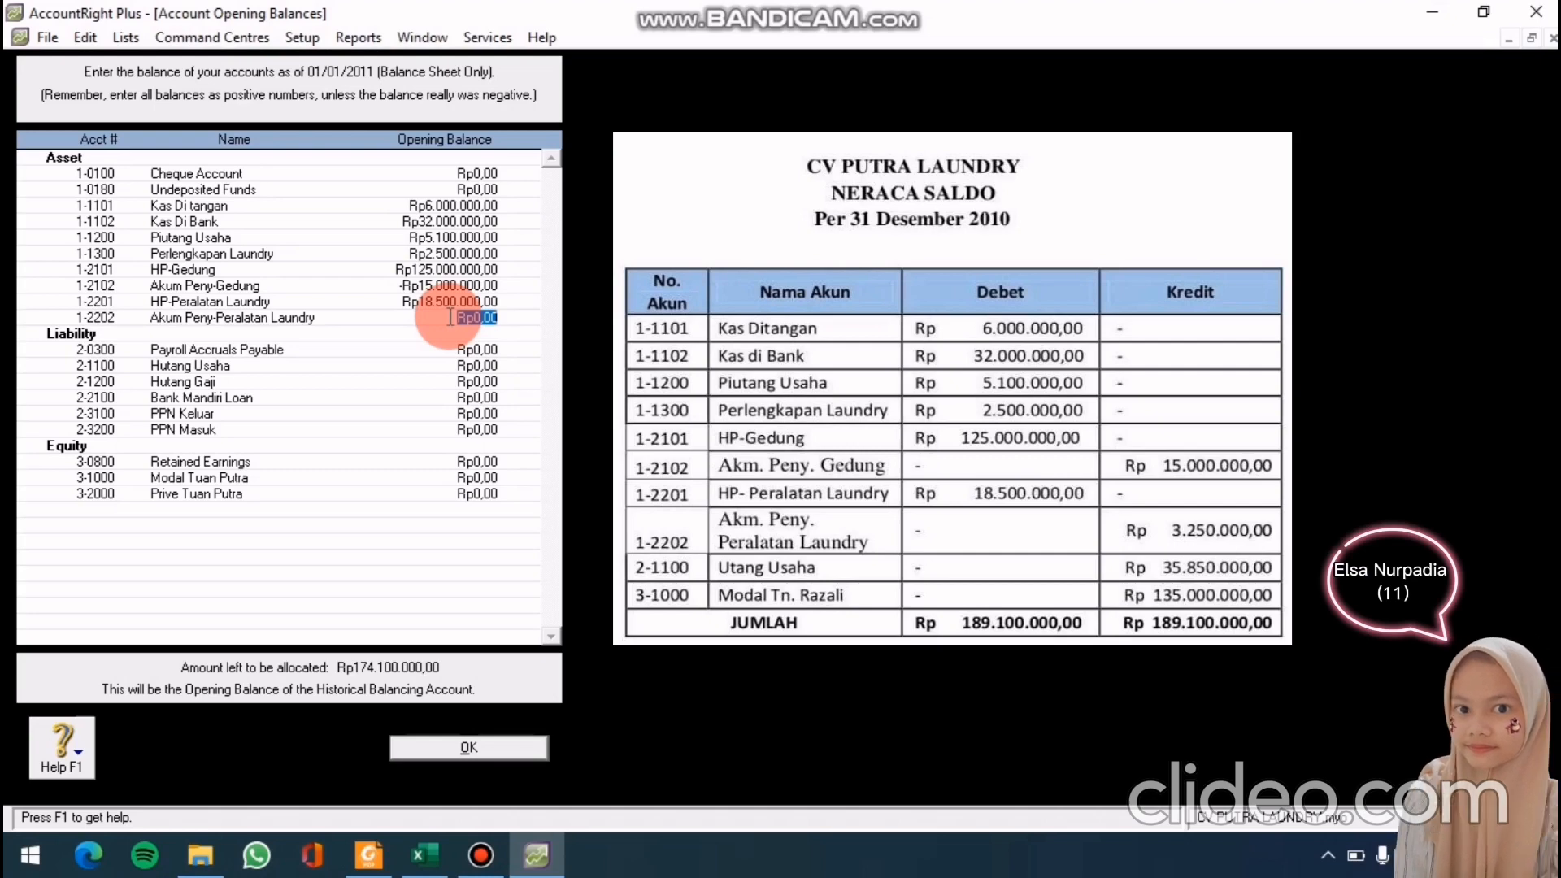
Enter equipment depreciation -3250000 and Hutang Usaha 35.850.000
type("-")
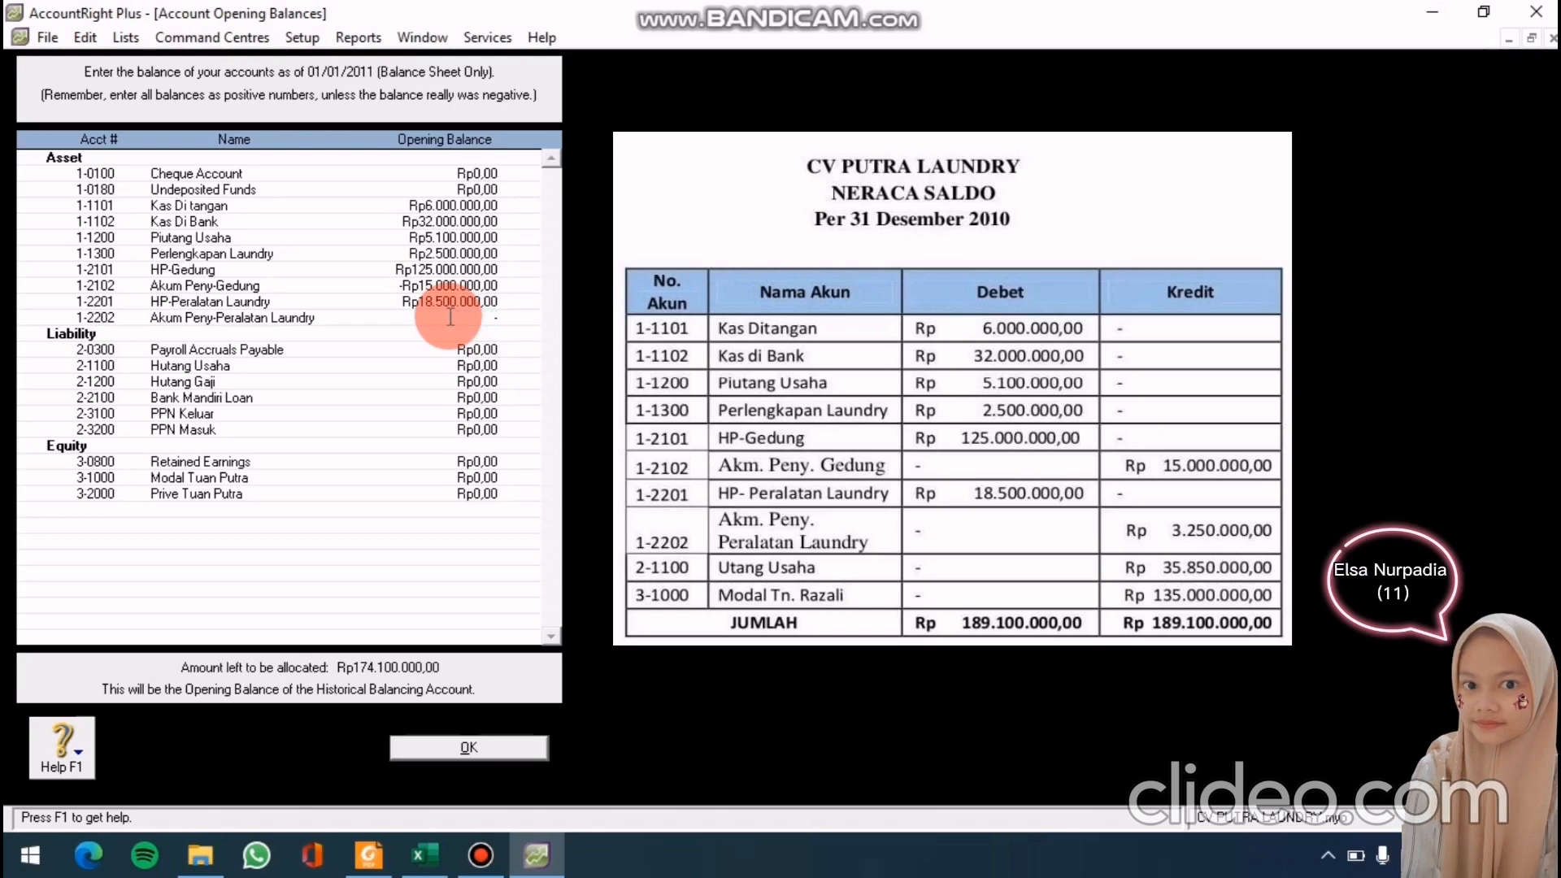
type("3250")
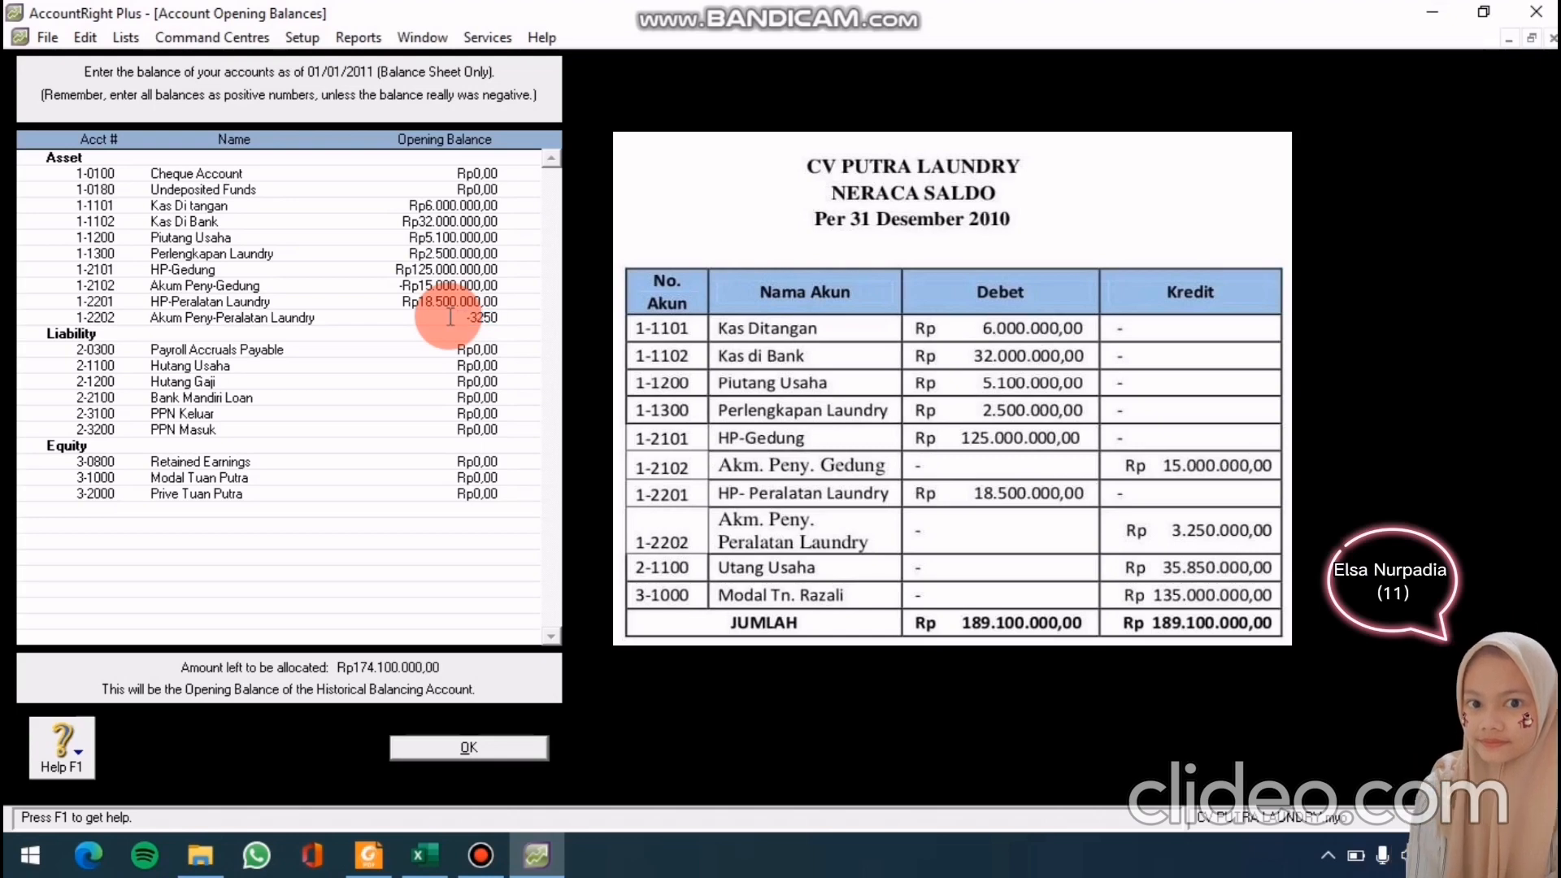
type("000")
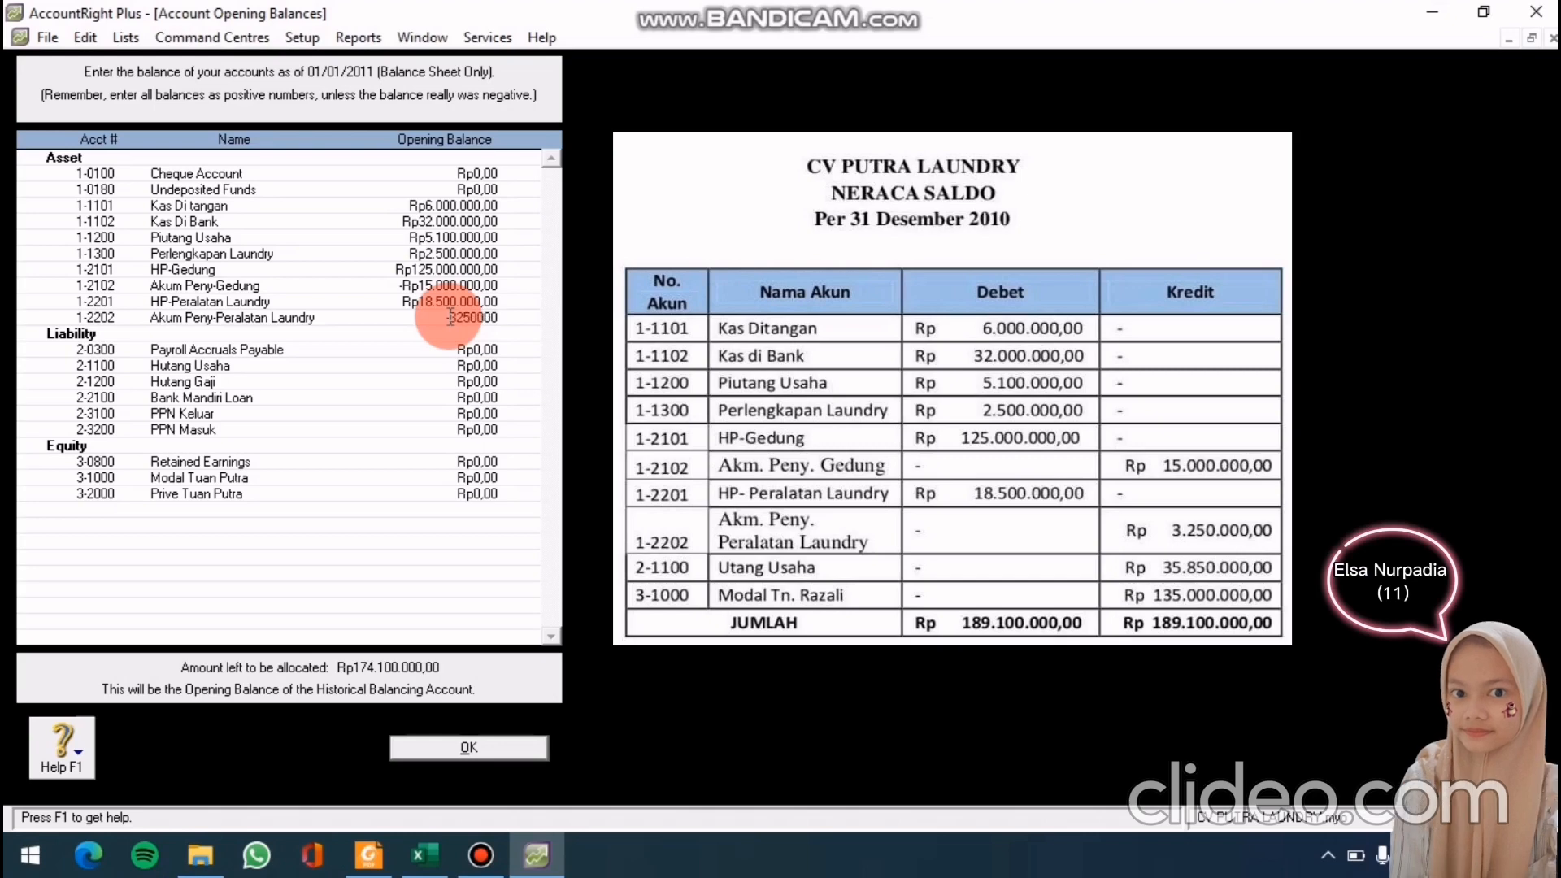
key("Tab")
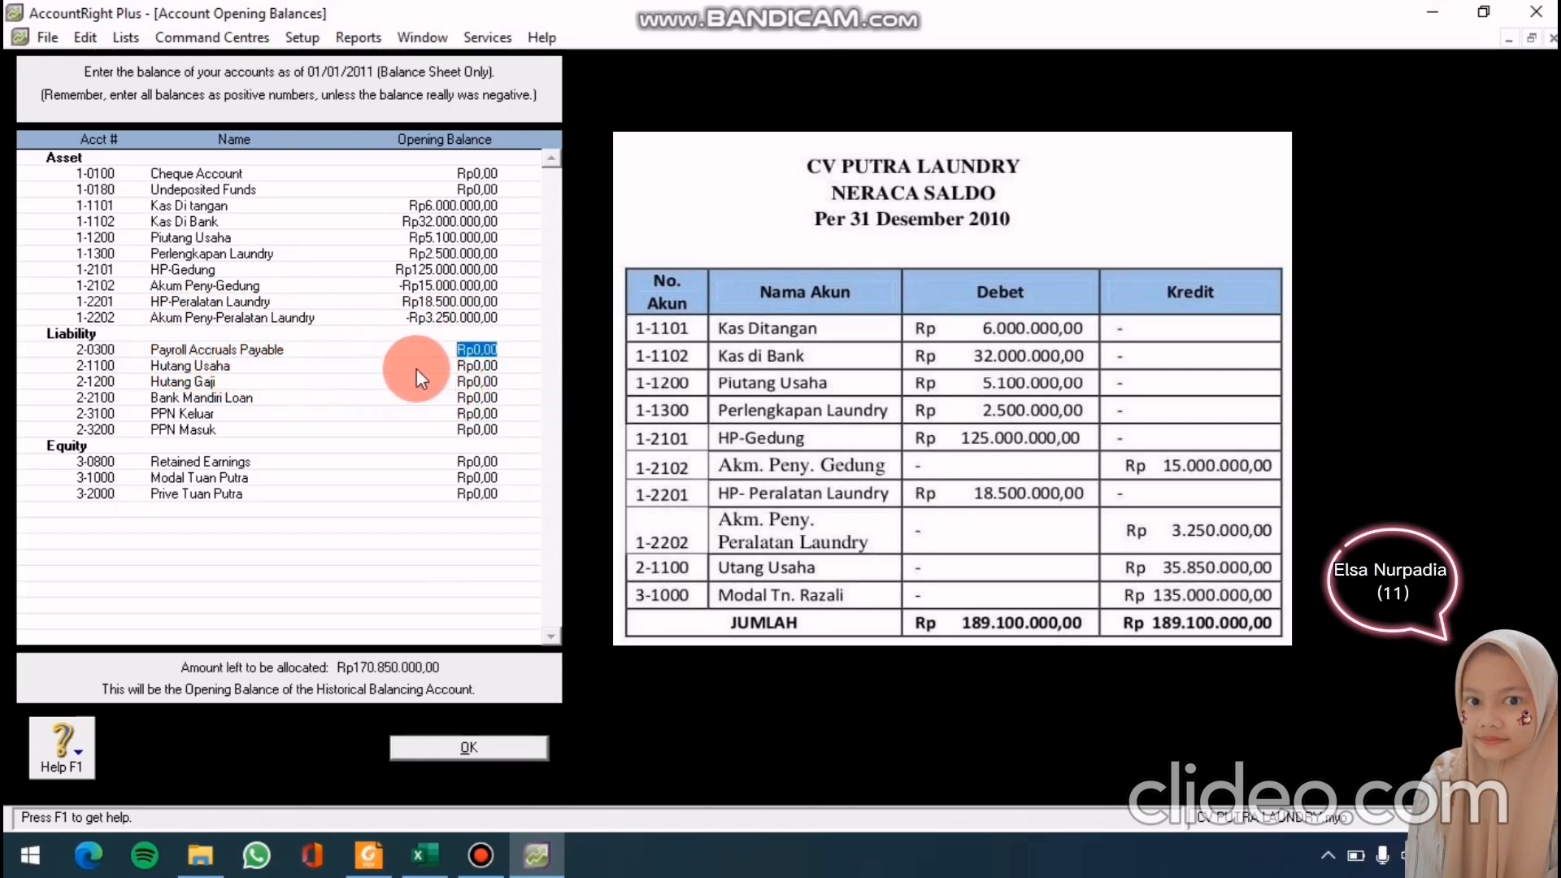
left_click(478, 364)
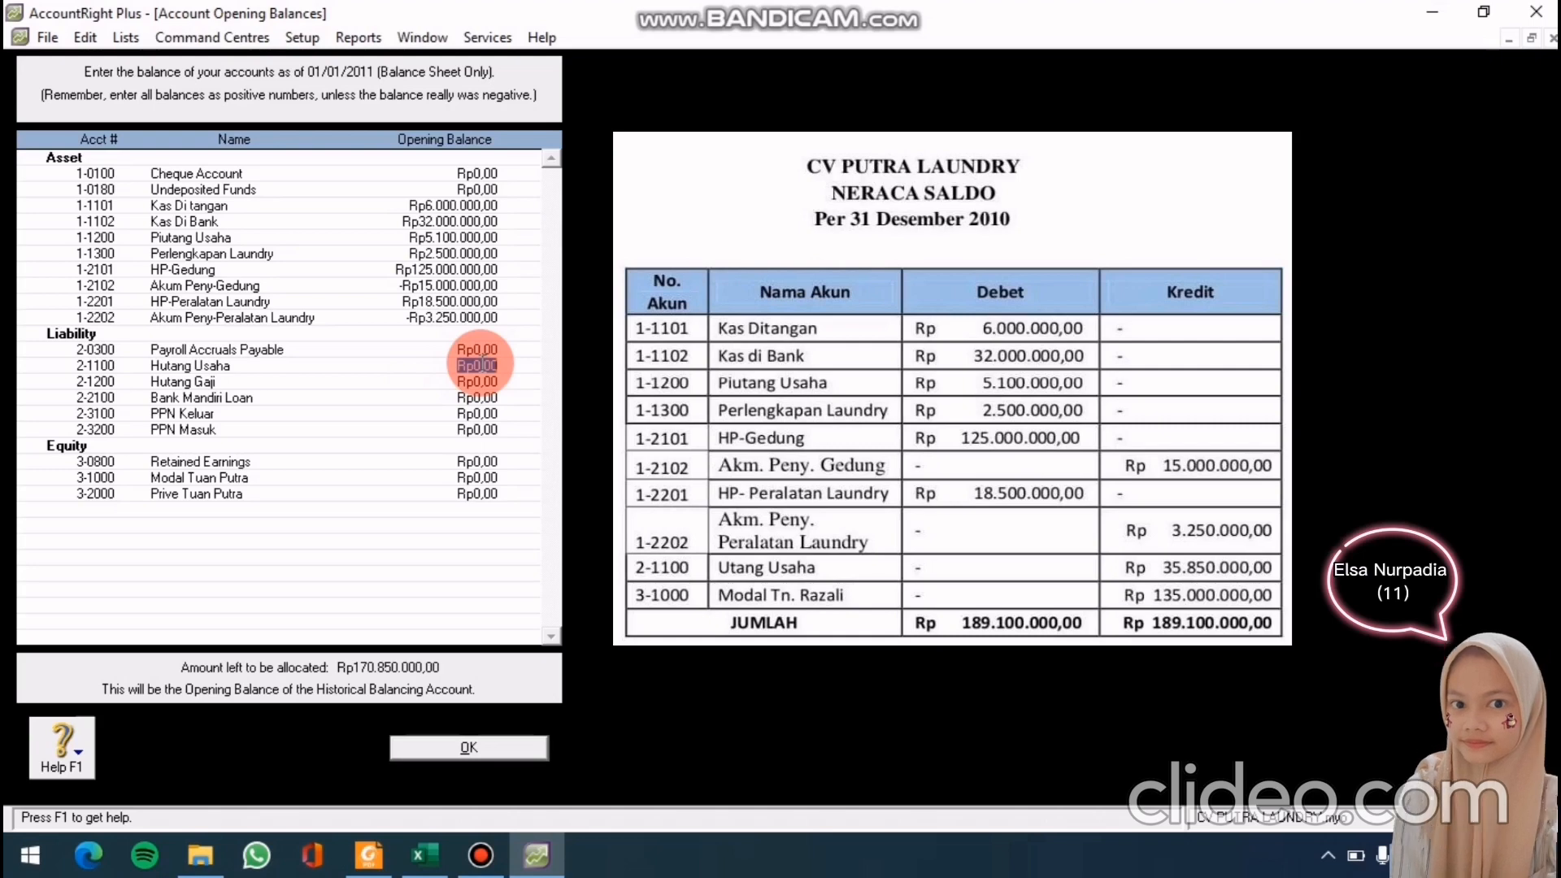
type("3")
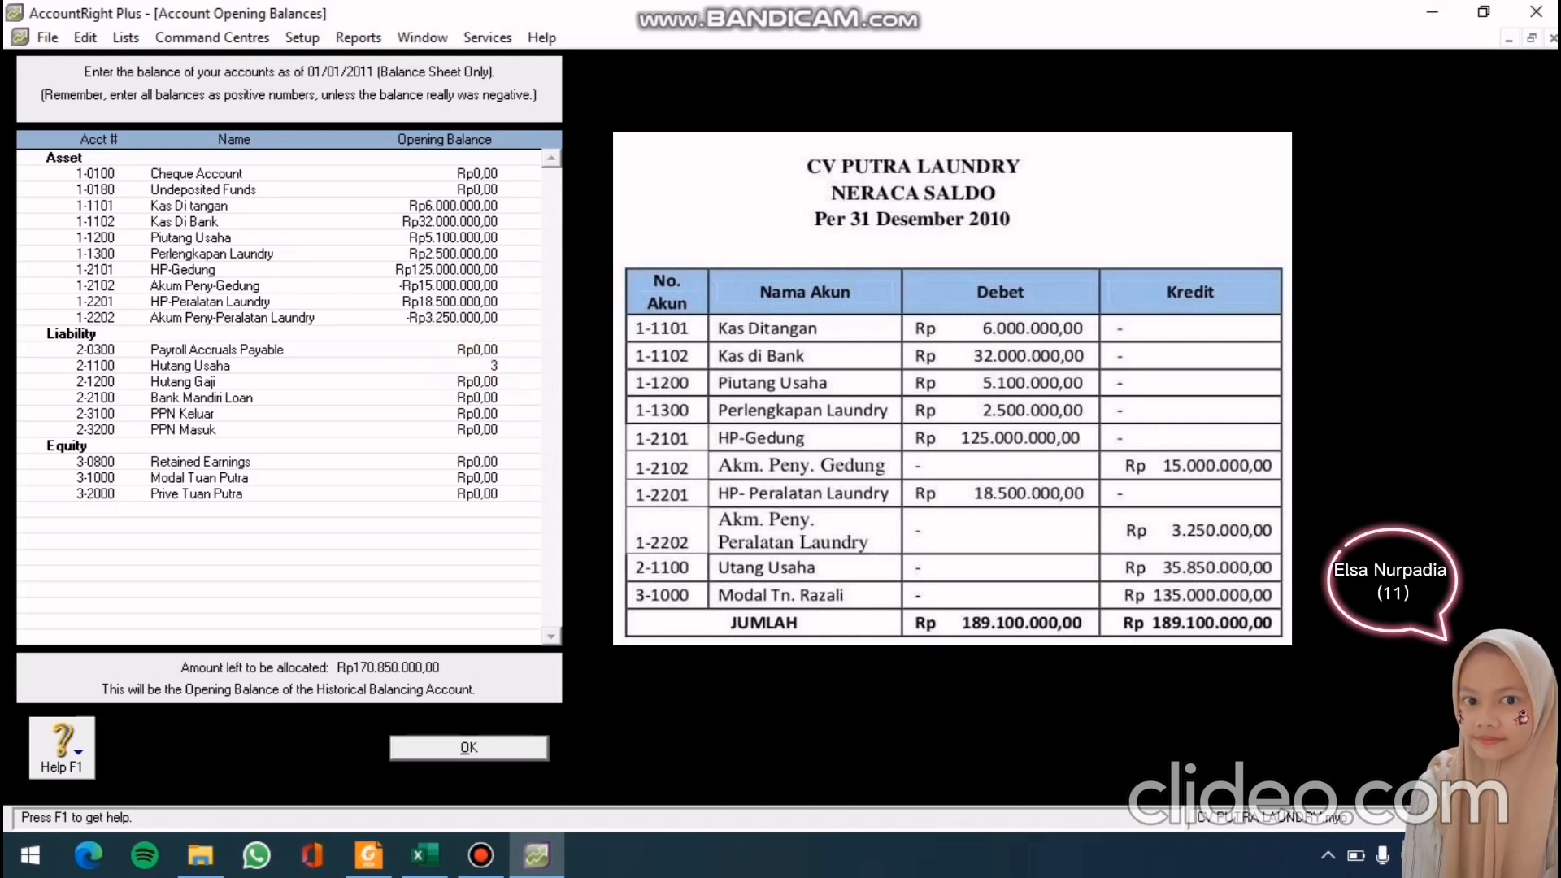
type("5.850.00")
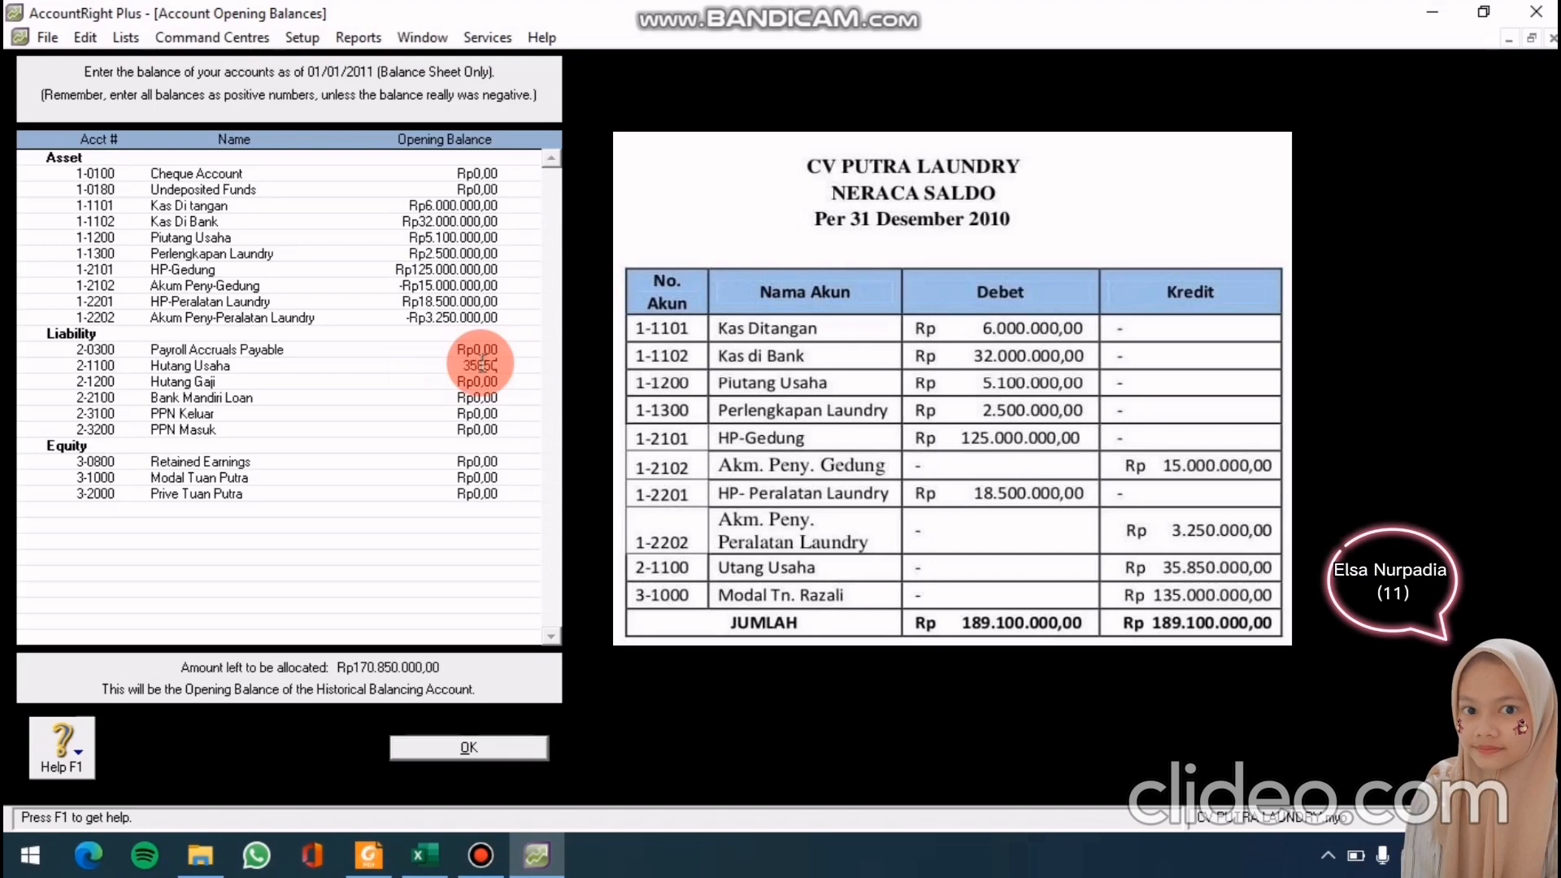
type("0")
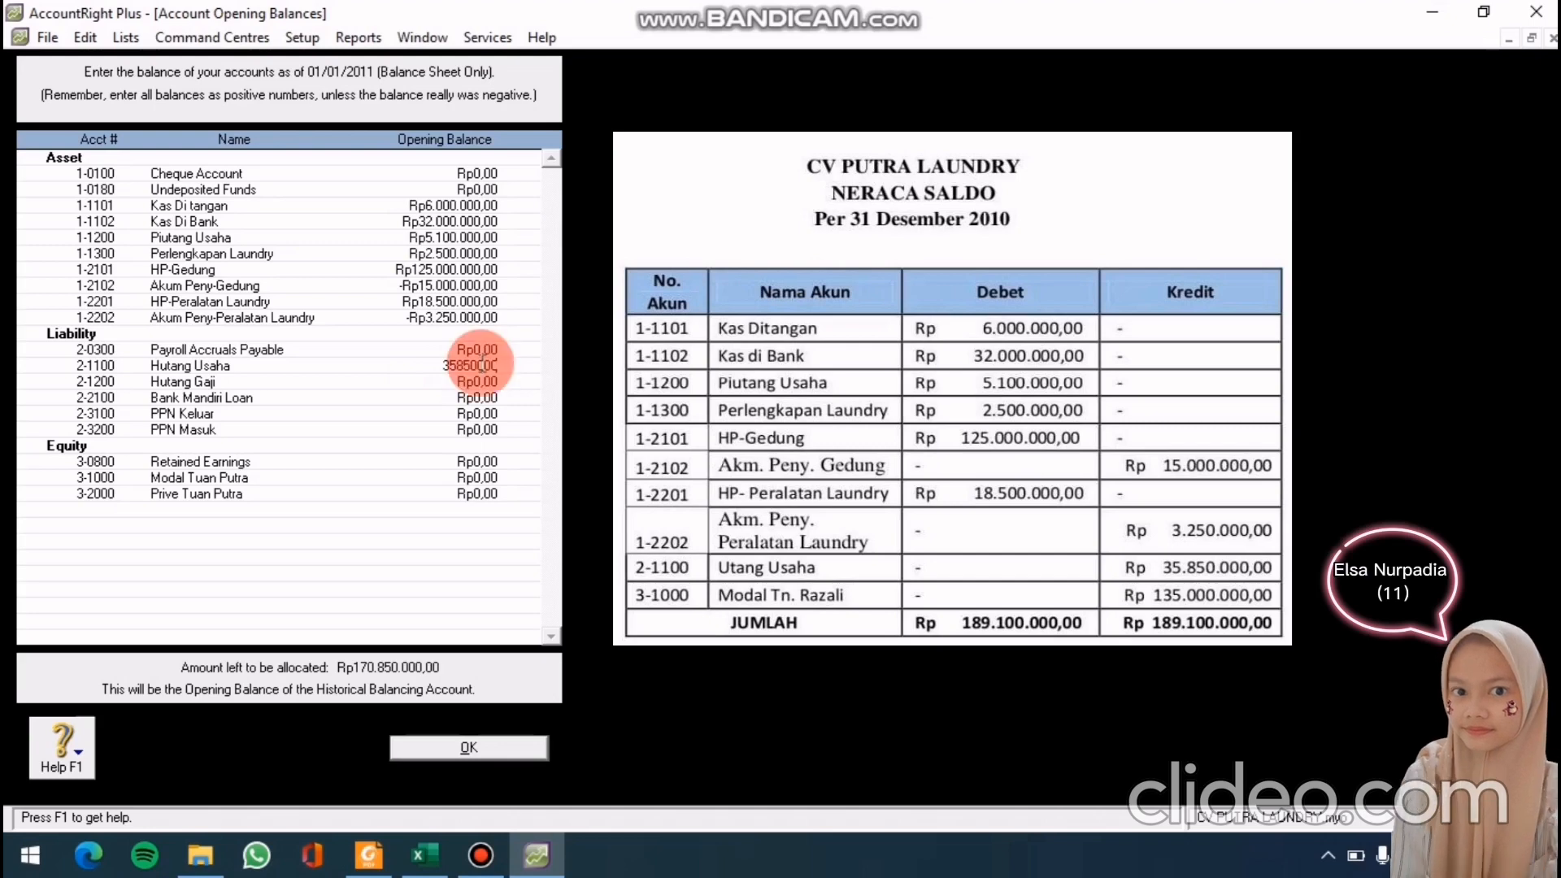
key("Tab")
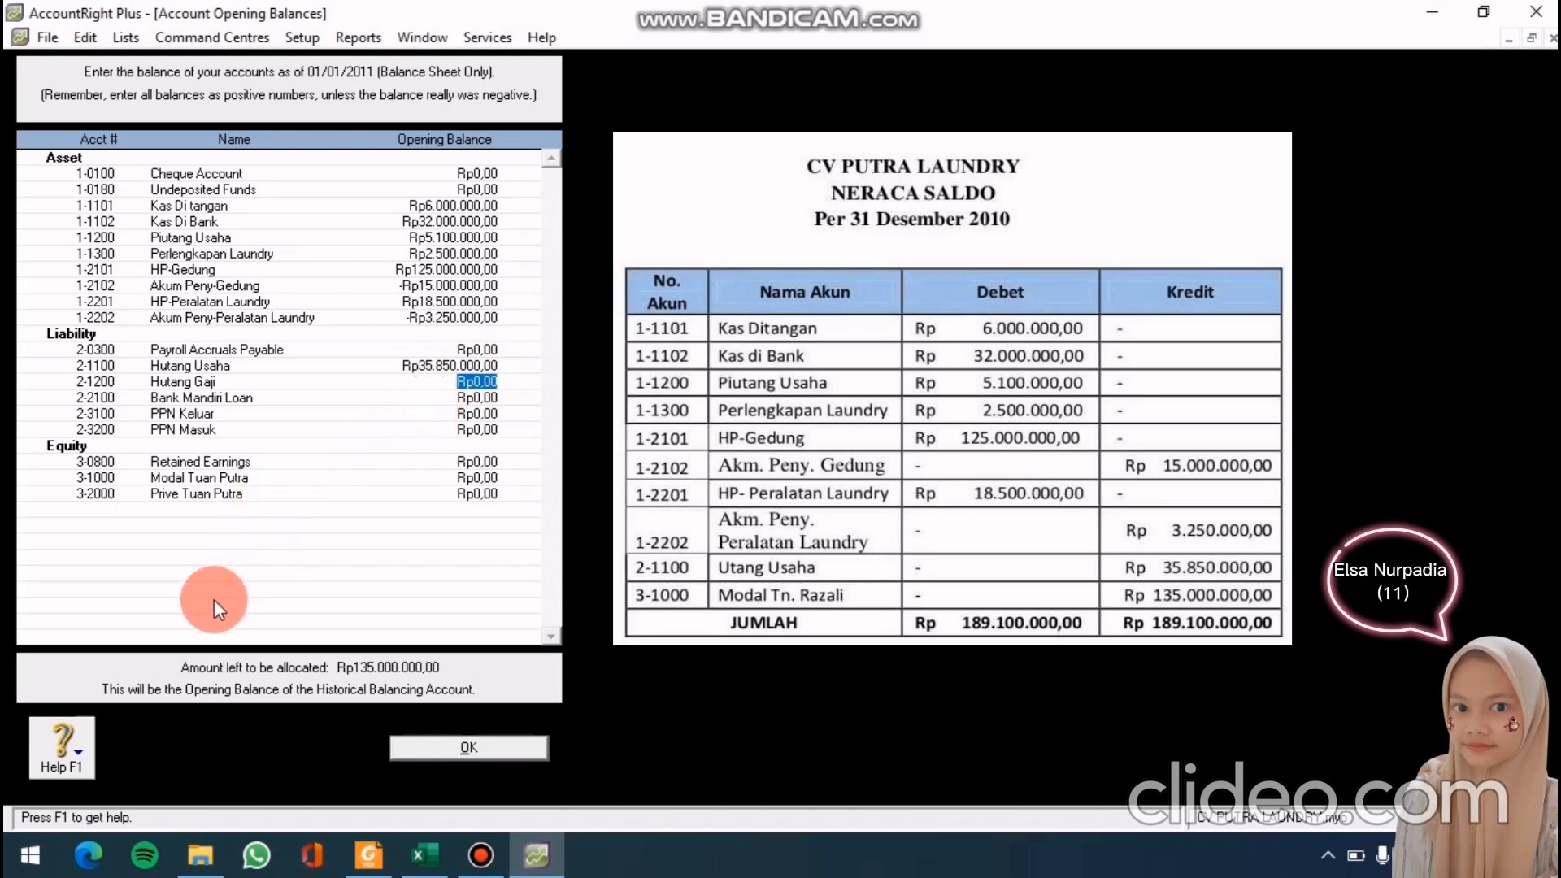
Give Modal Tuan Putra a 135000000 opening balance and accept the opening balances
left_click(464, 479)
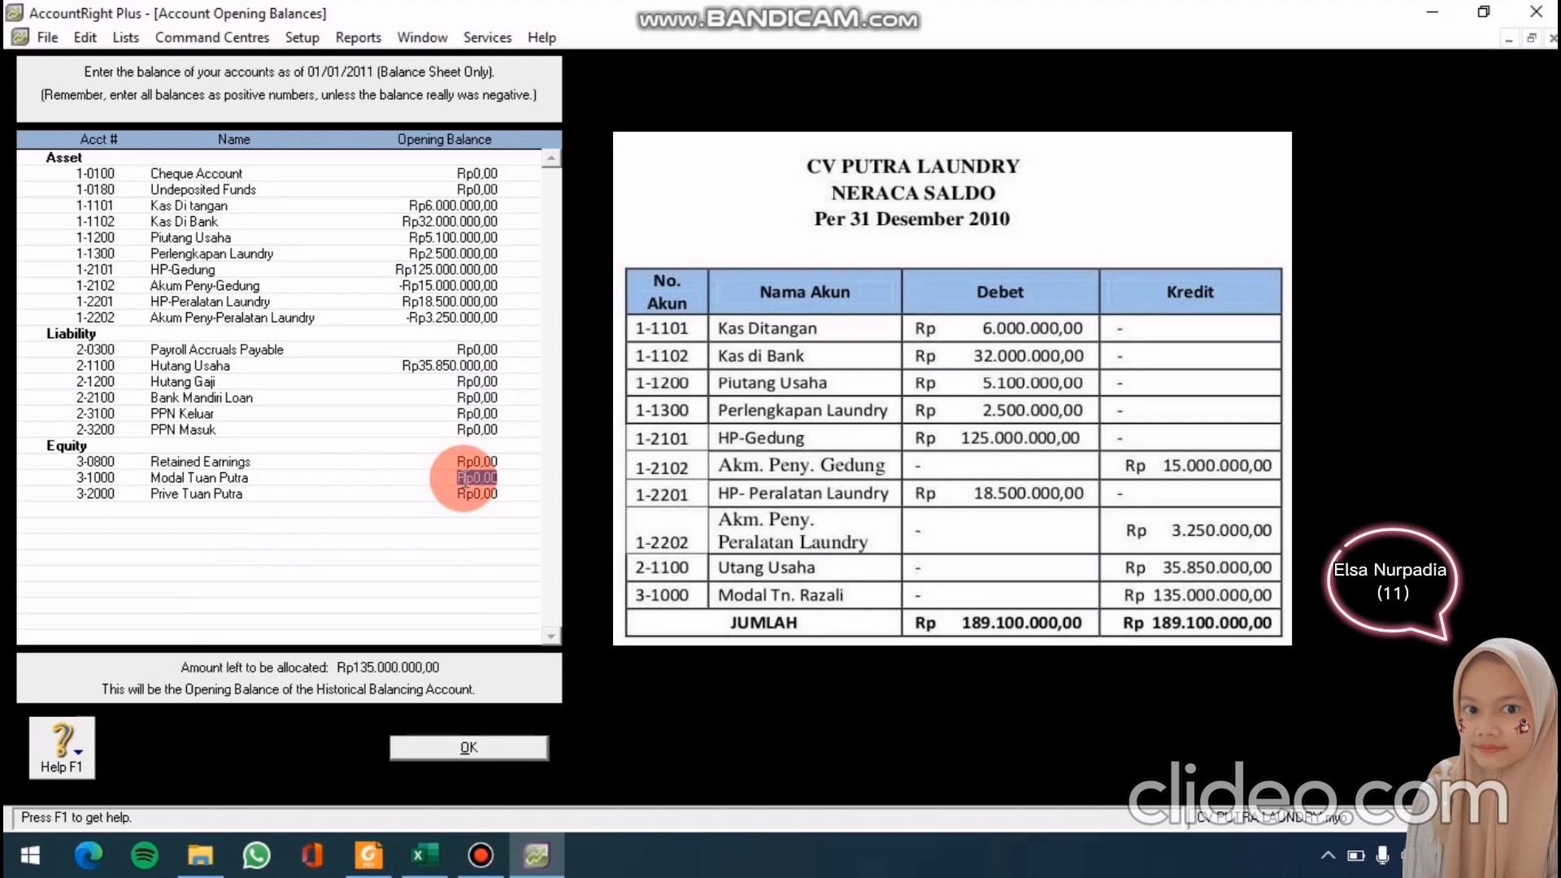
type("135")
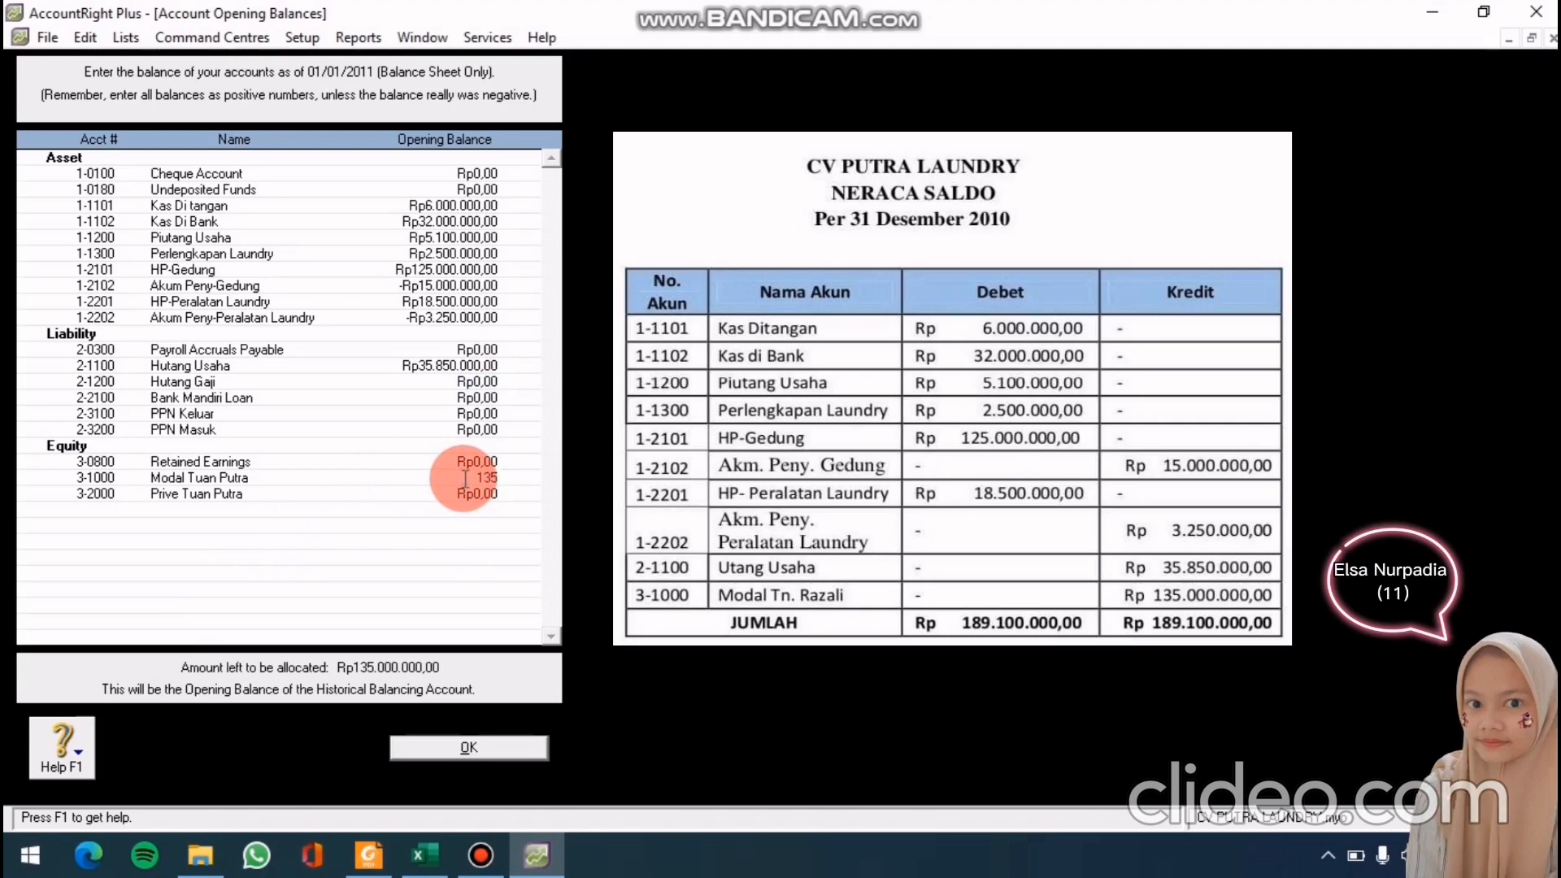
type("000000")
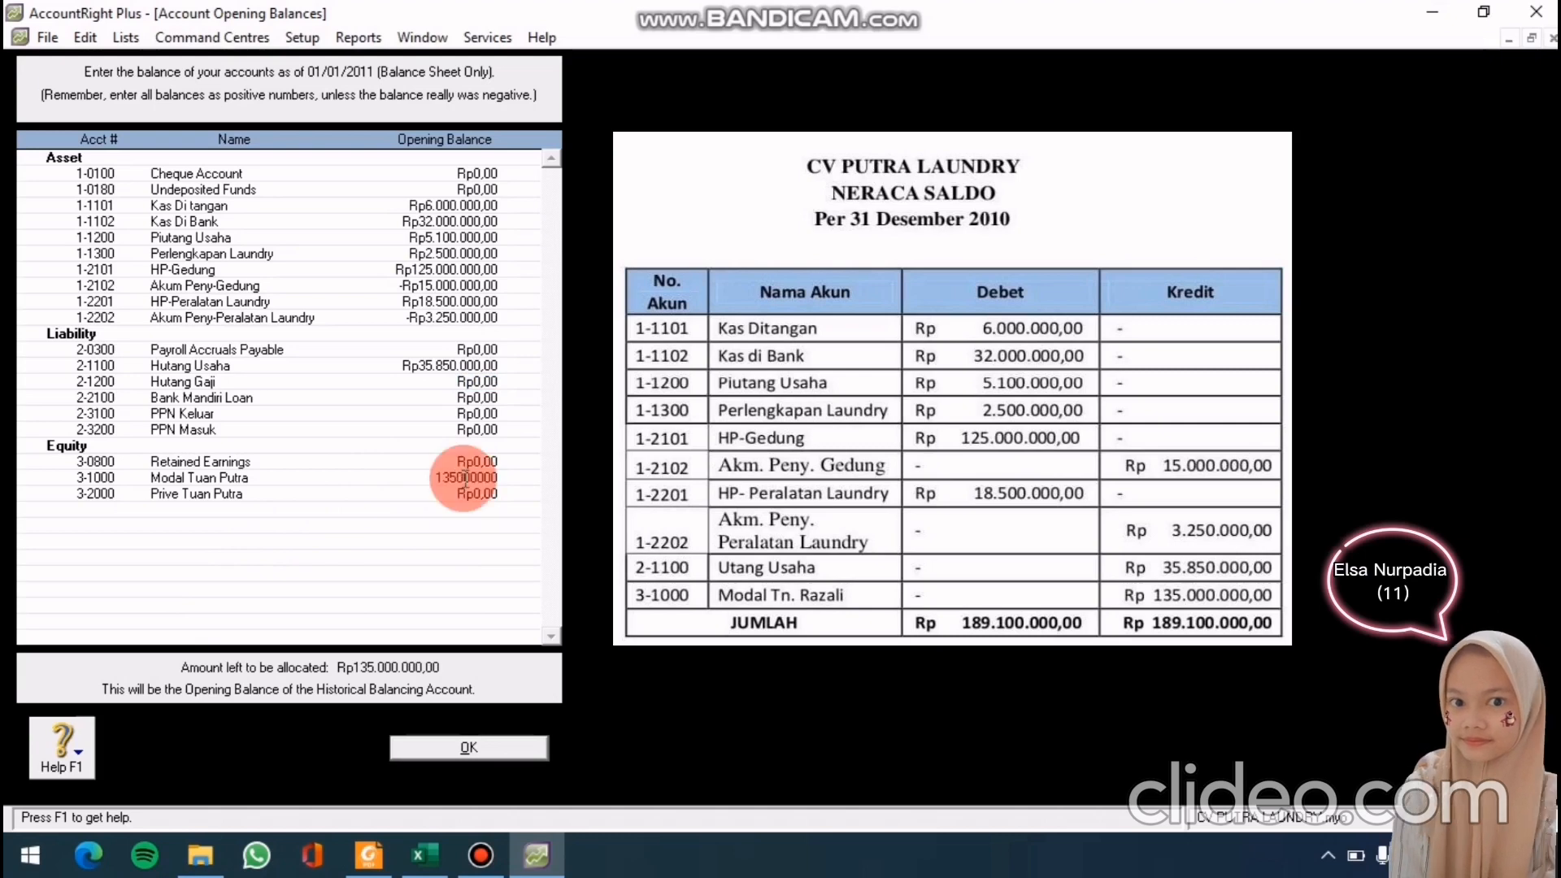
key("Tab")
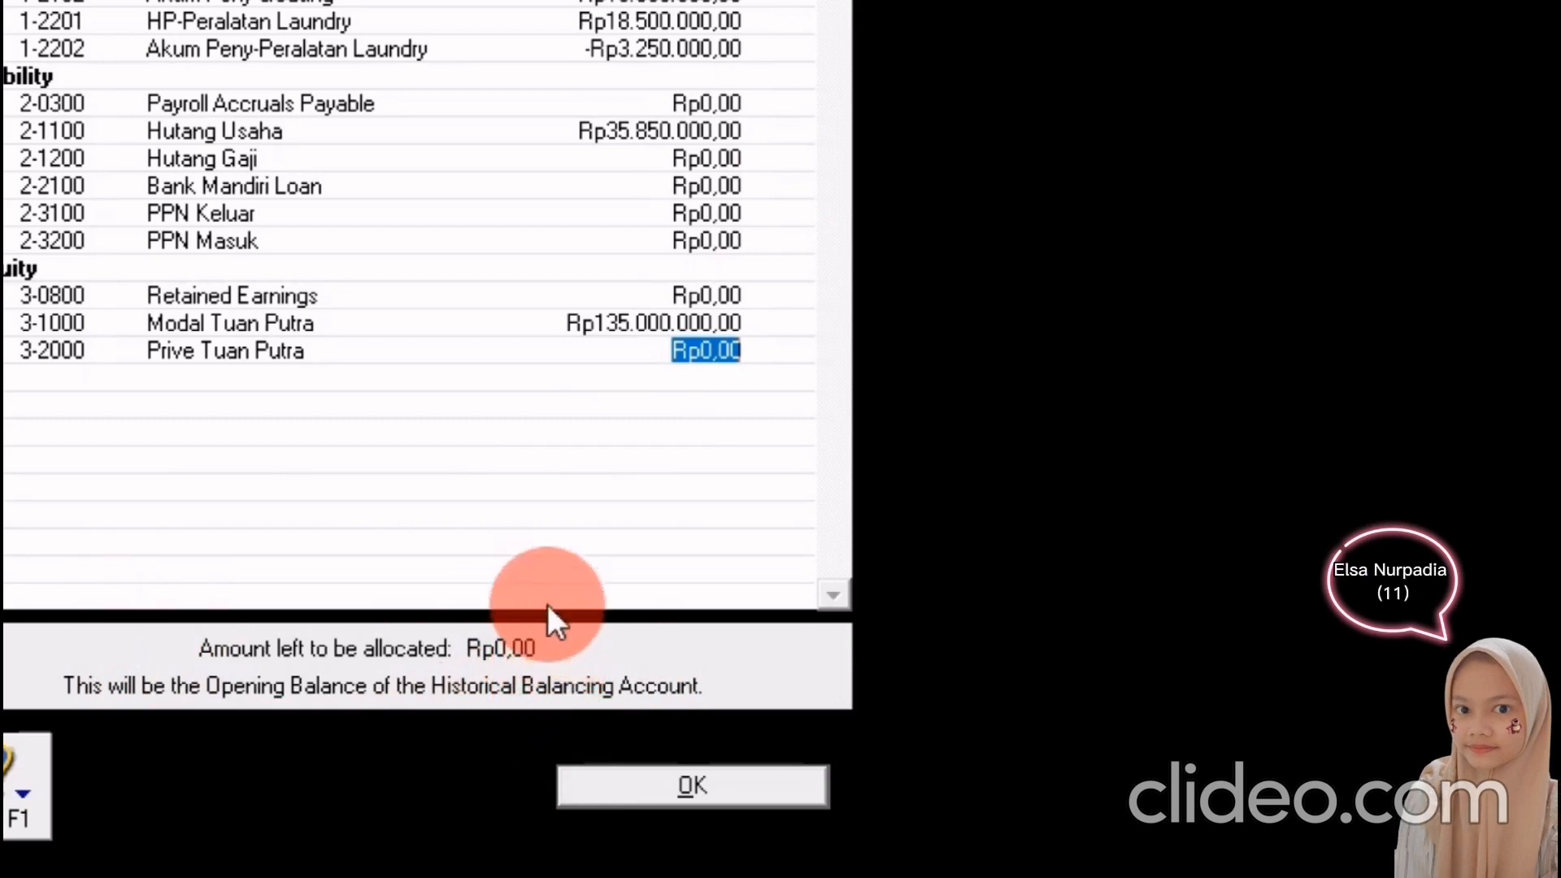
left_click(603, 783)
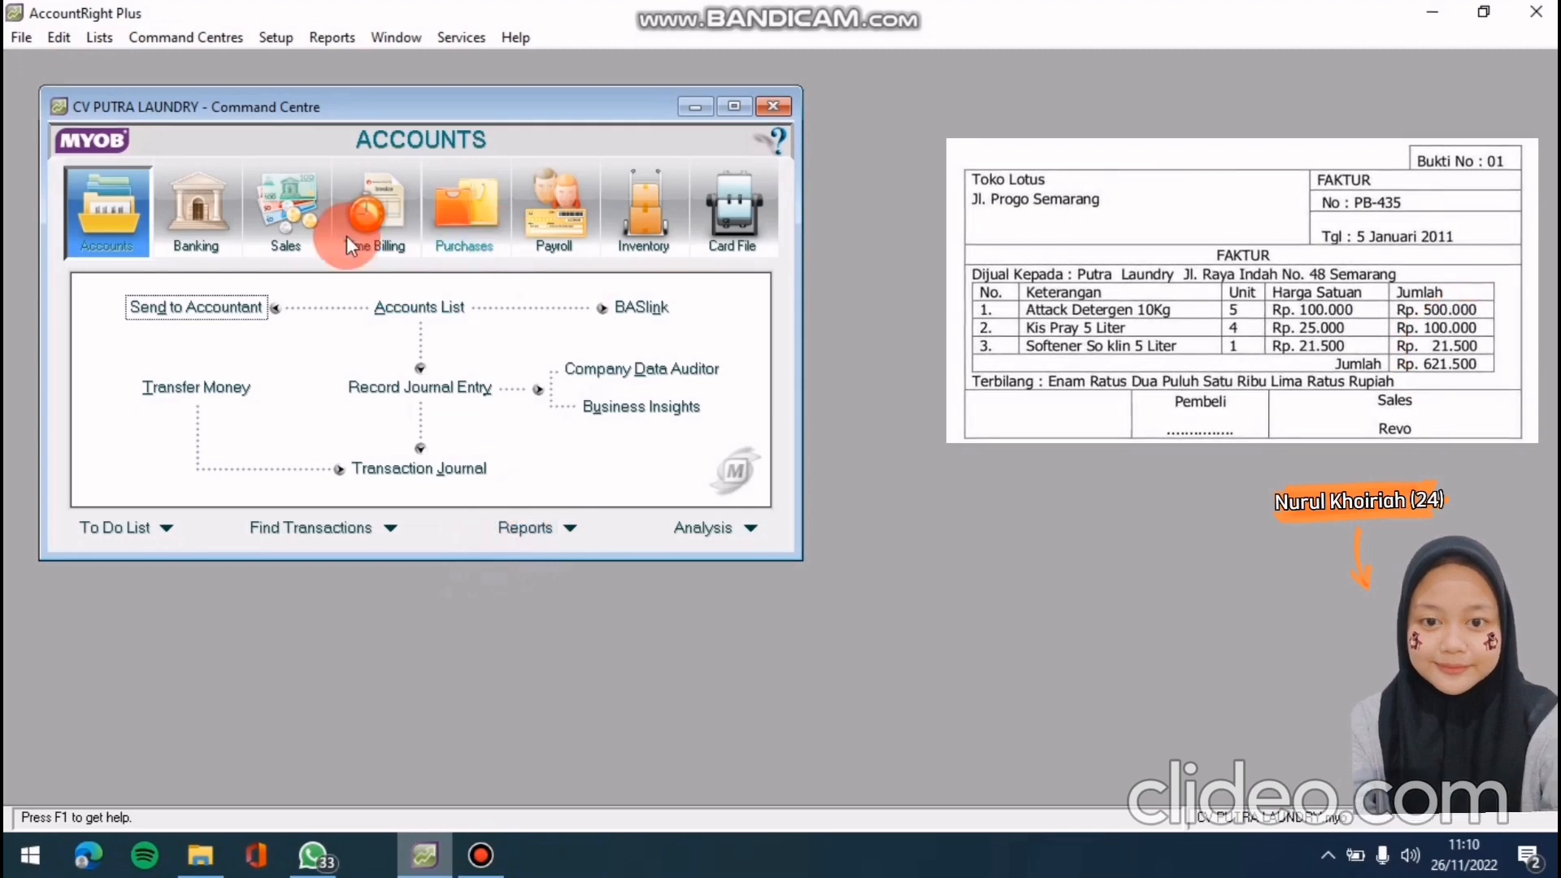
Start a new purchase bill for supplier TOKO LOTUS
left_click(504, 232)
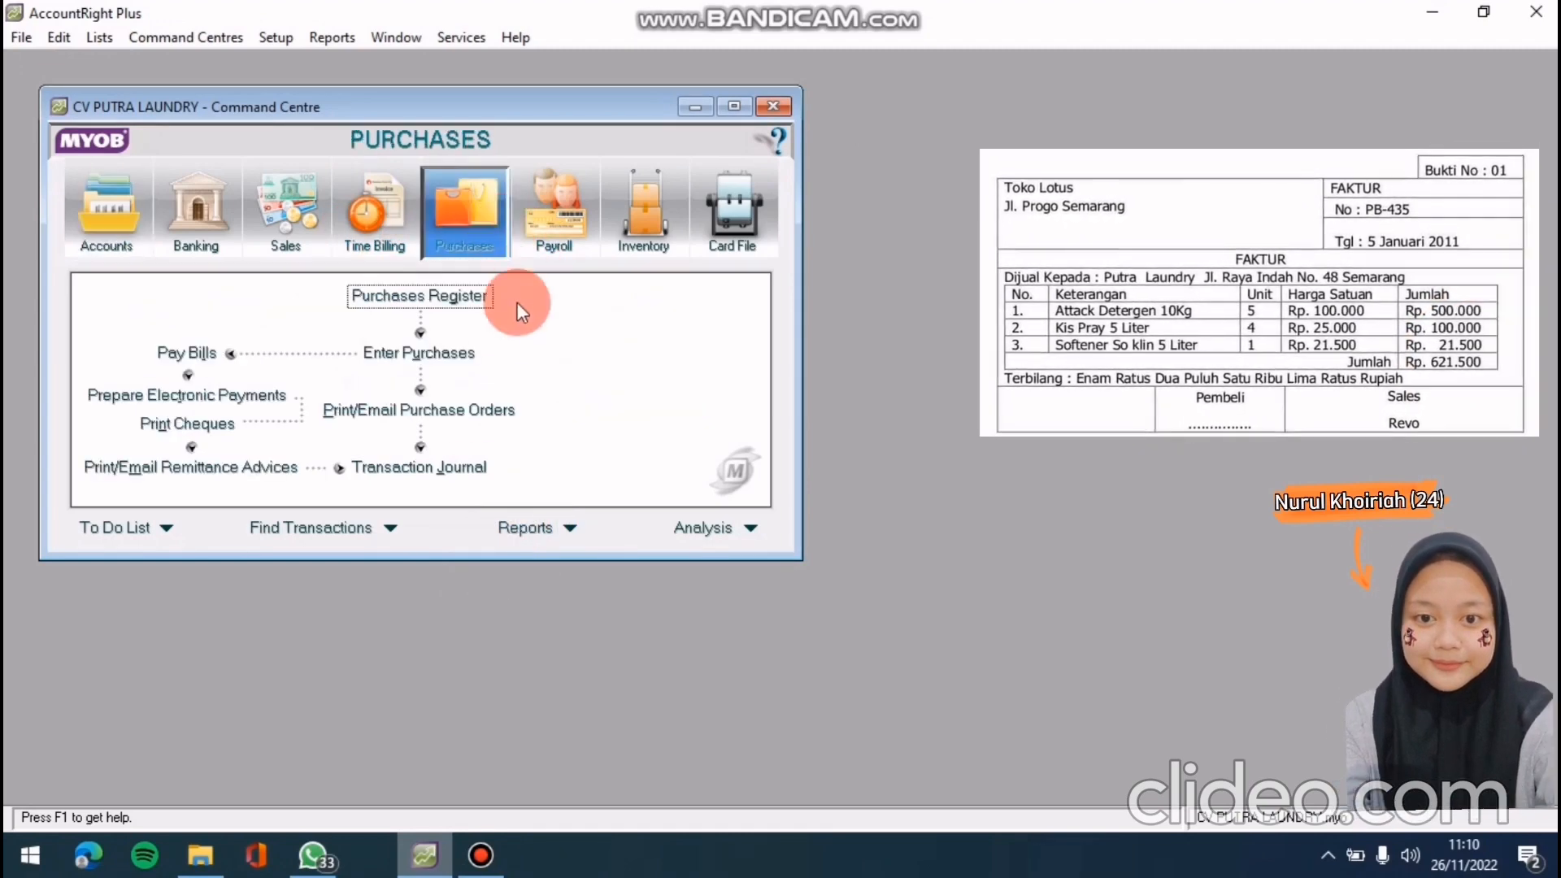
left_click(449, 353)
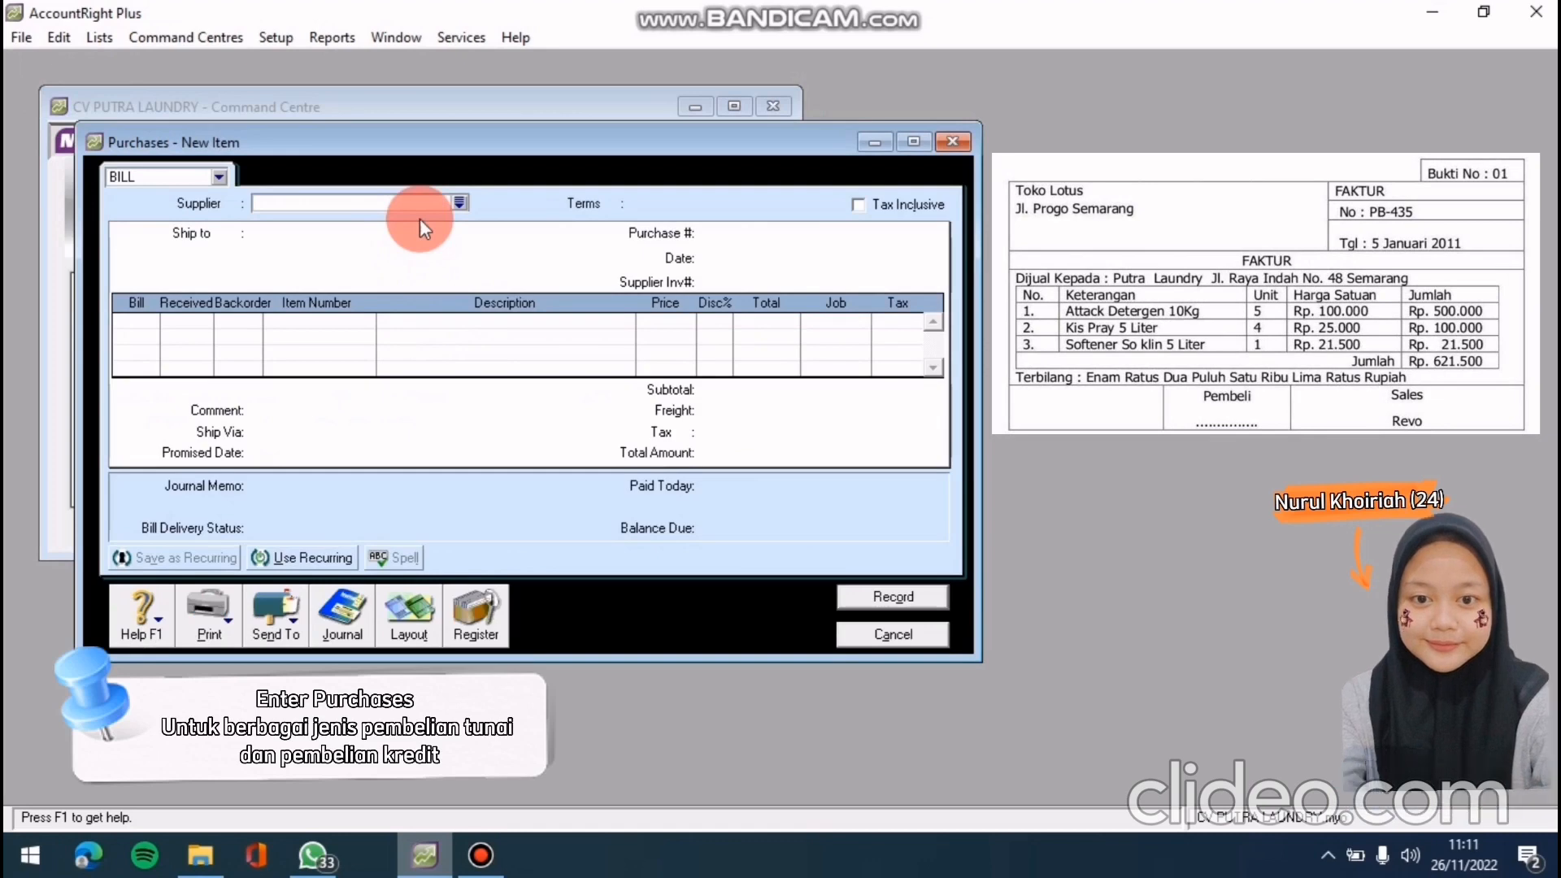
left_click(467, 207)
left_click(924, 568)
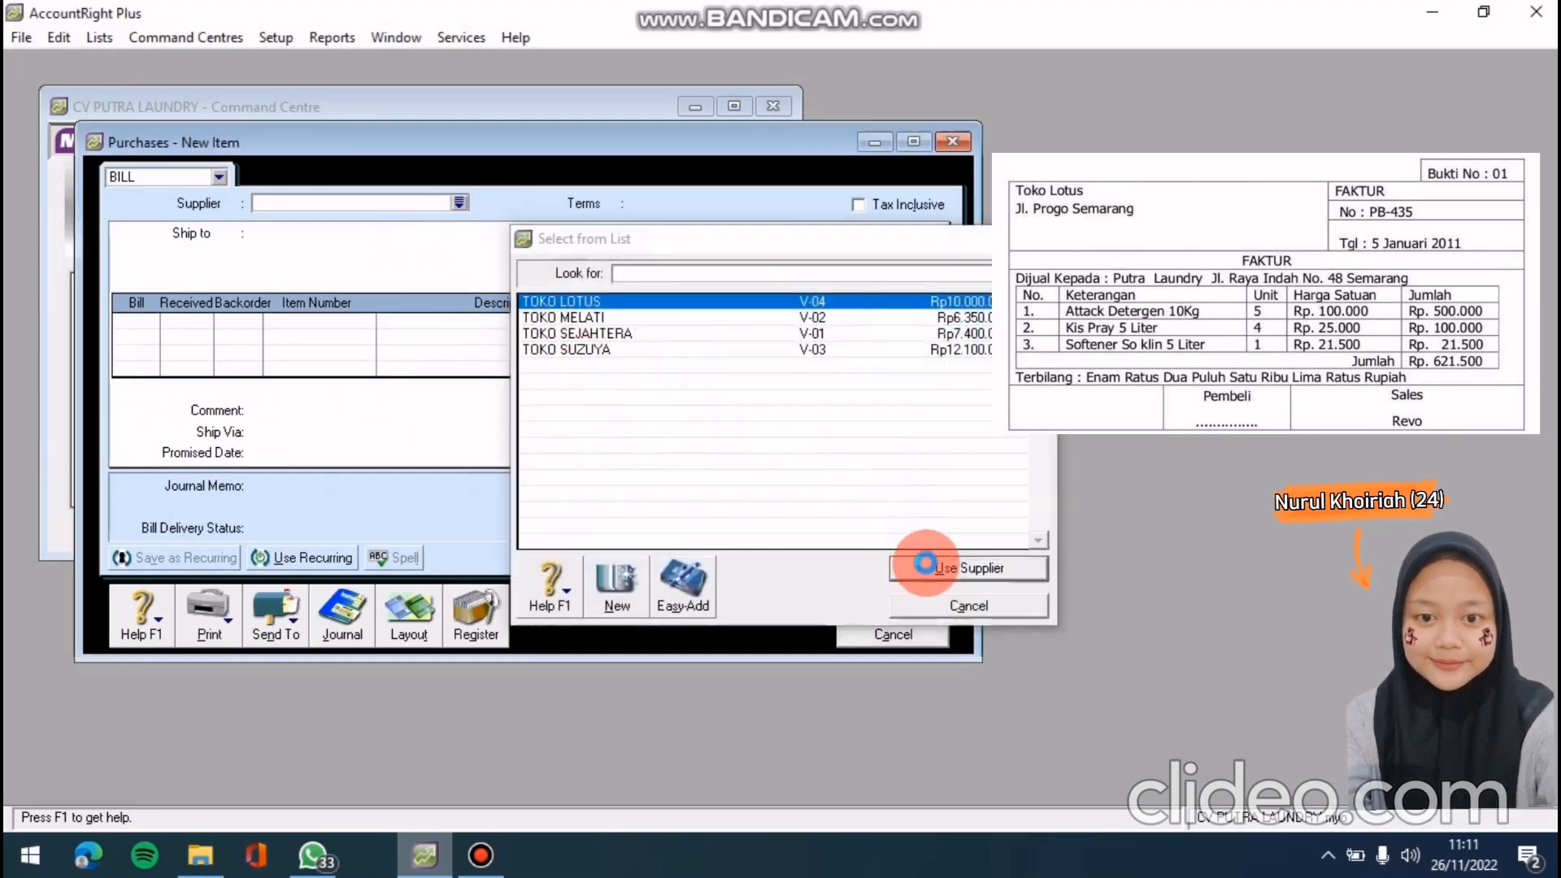
left_click(749, 350)
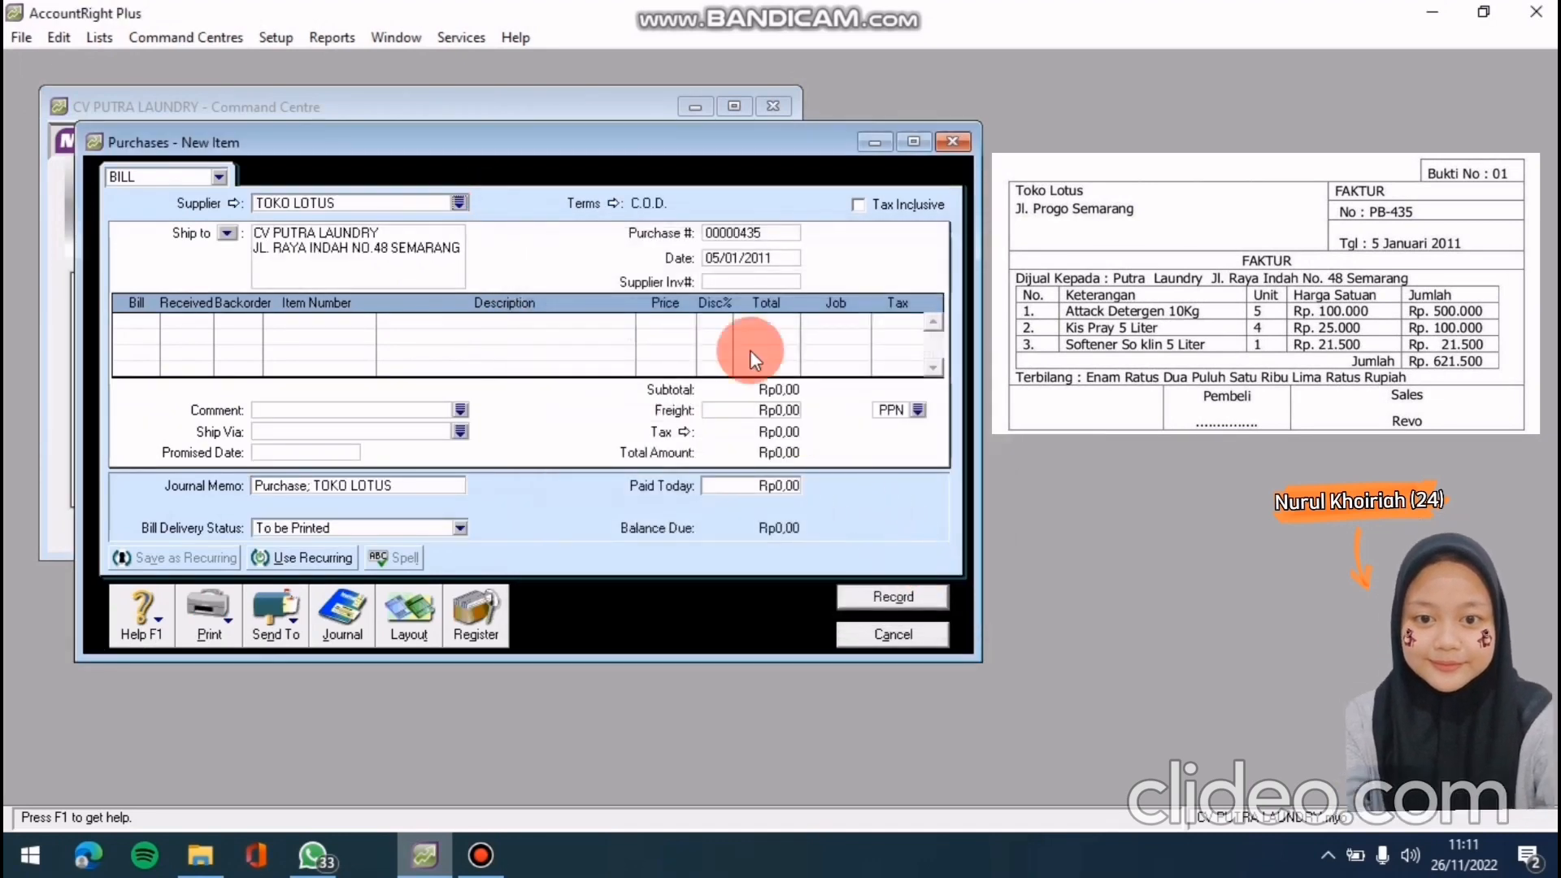
Set the purchase number to PB-43 and the bill date to 05/01/2011
left_click(757, 236)
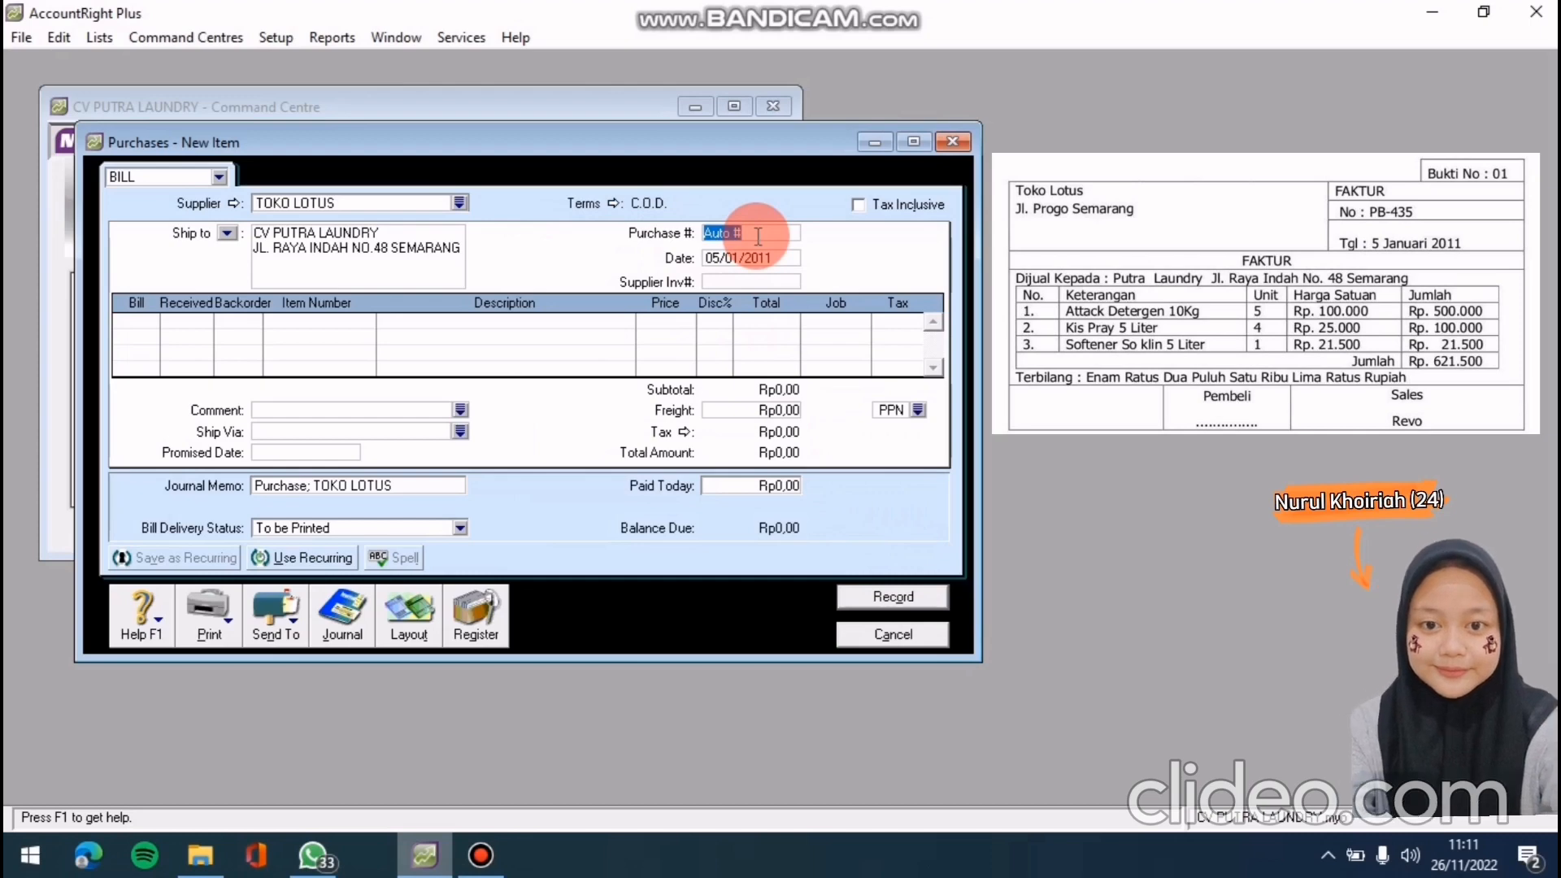
type("PB")
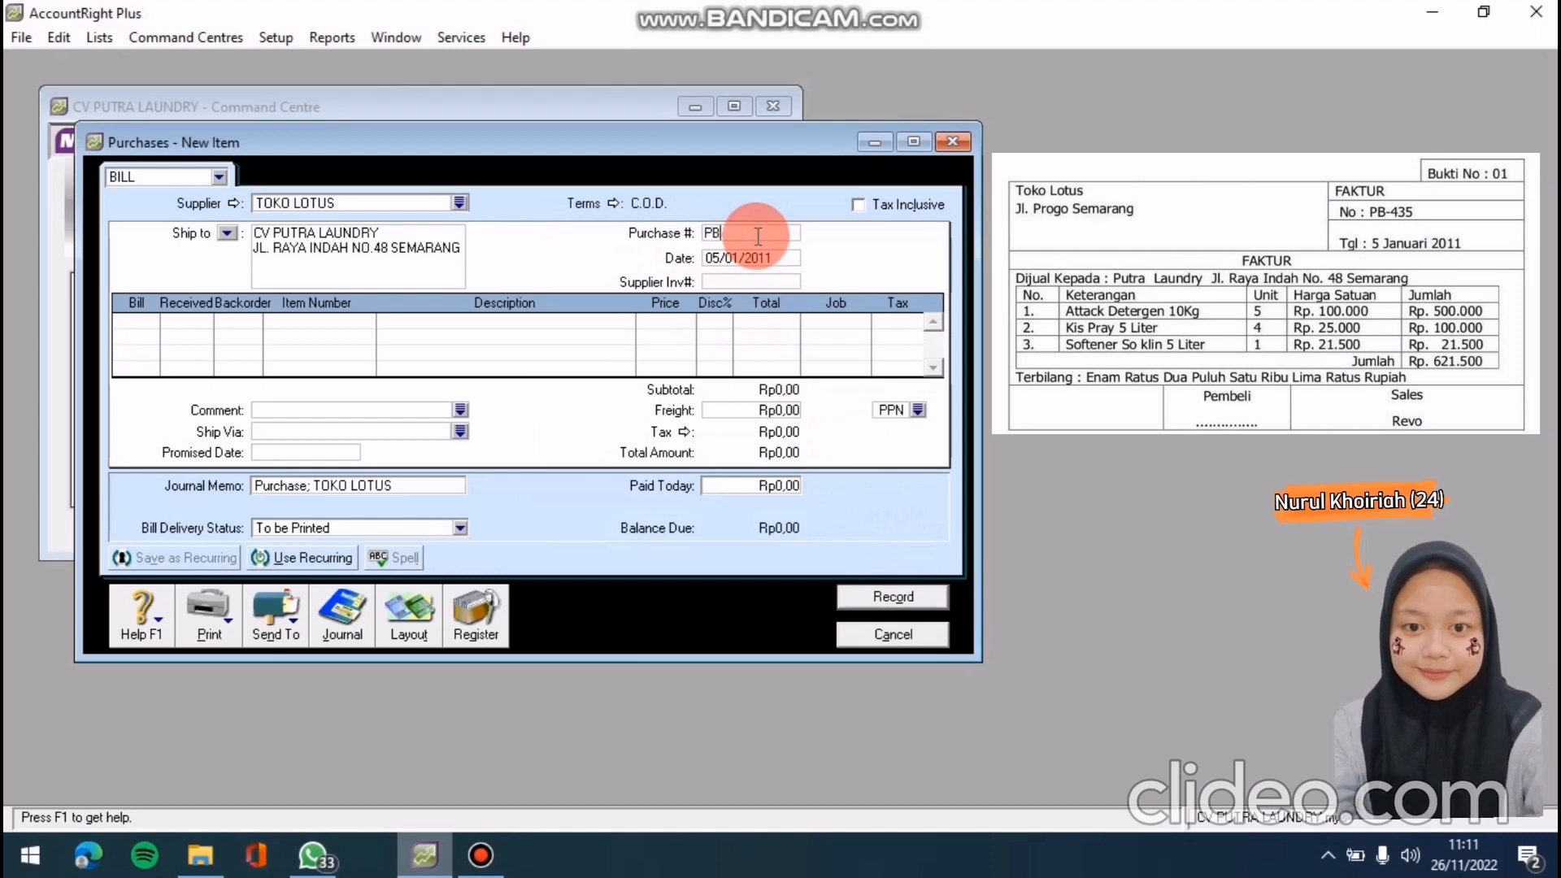
type("-43")
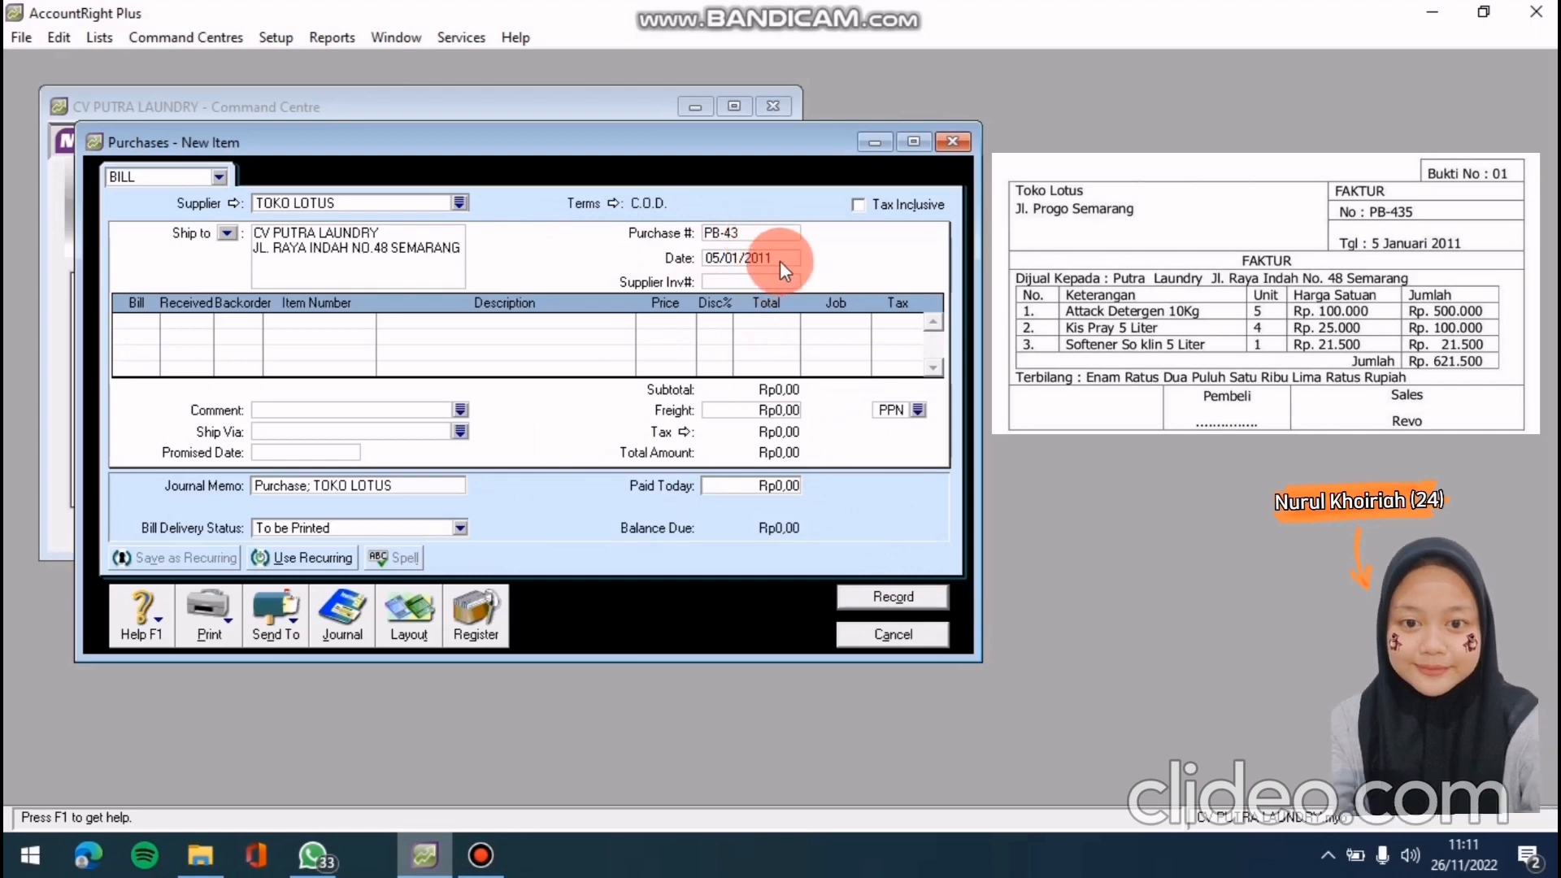
left_click(778, 254)
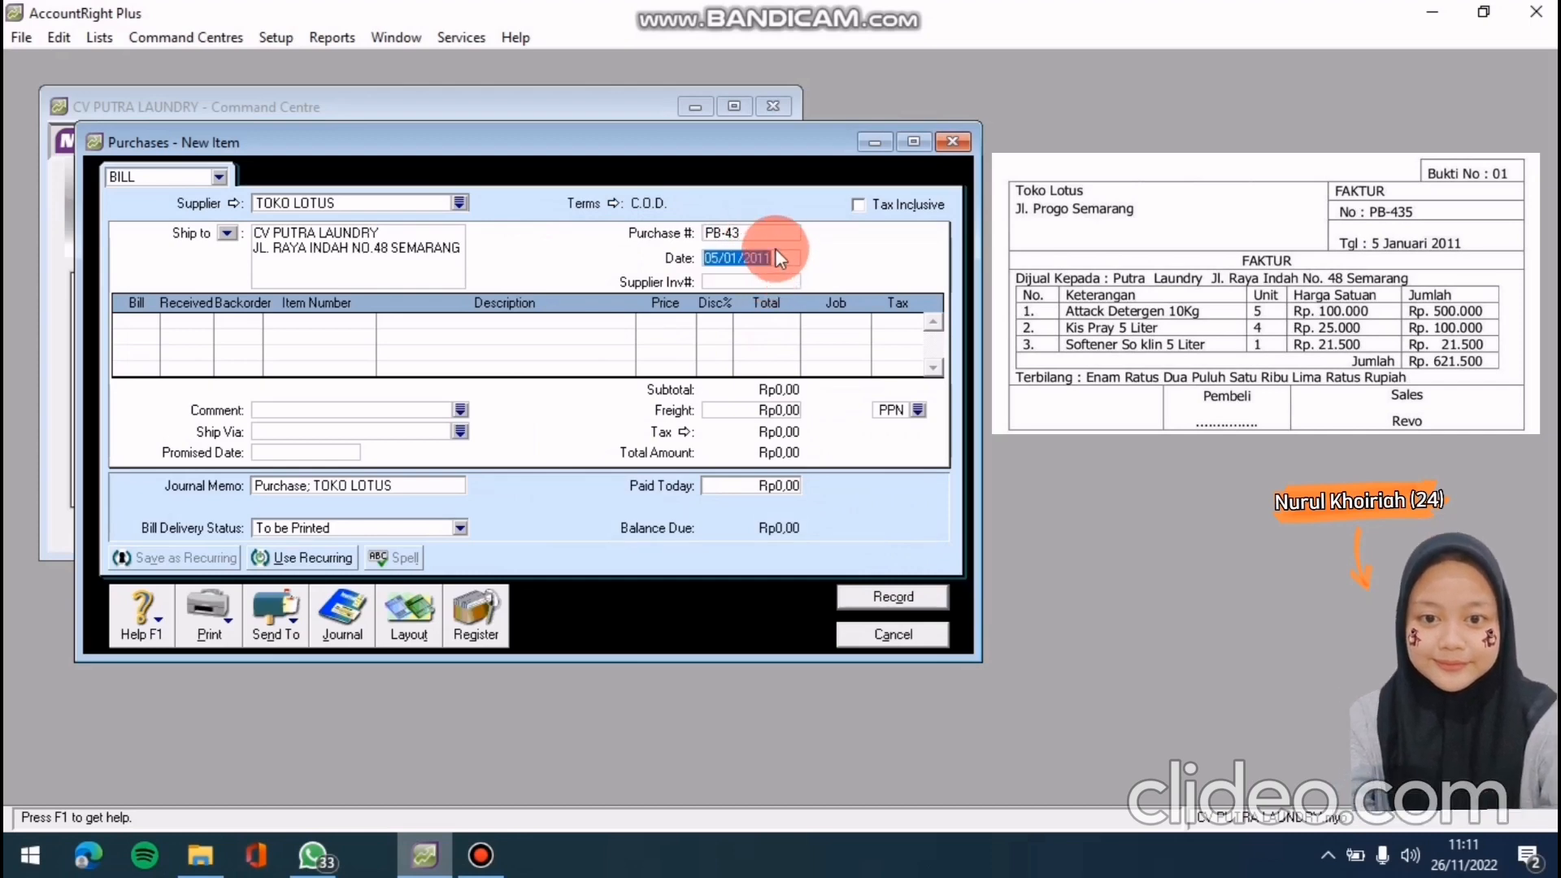
type("5/01")
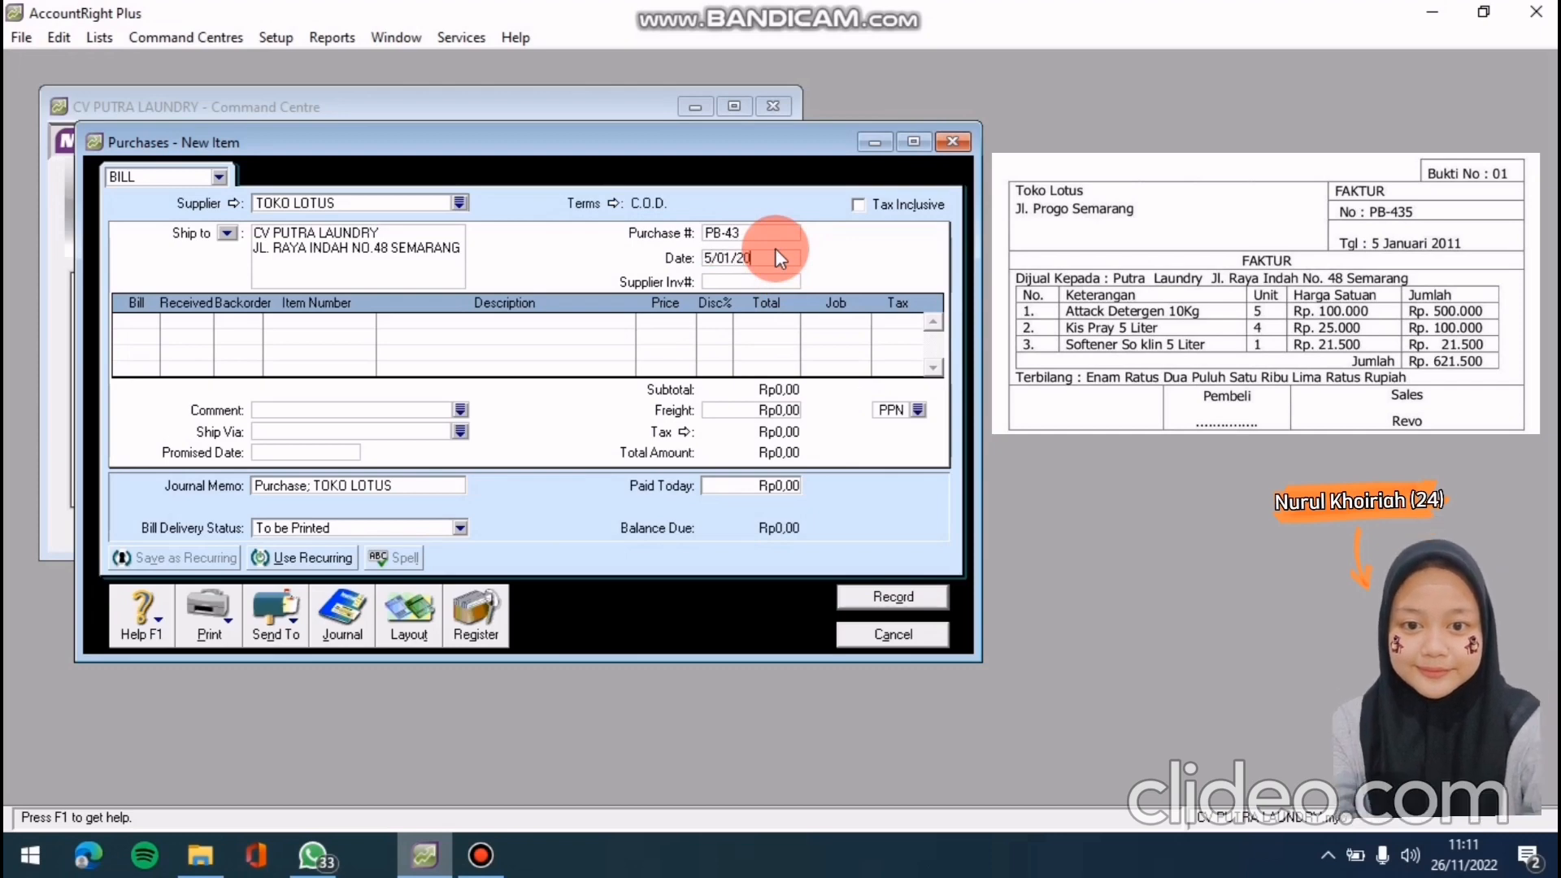
key("Tab")
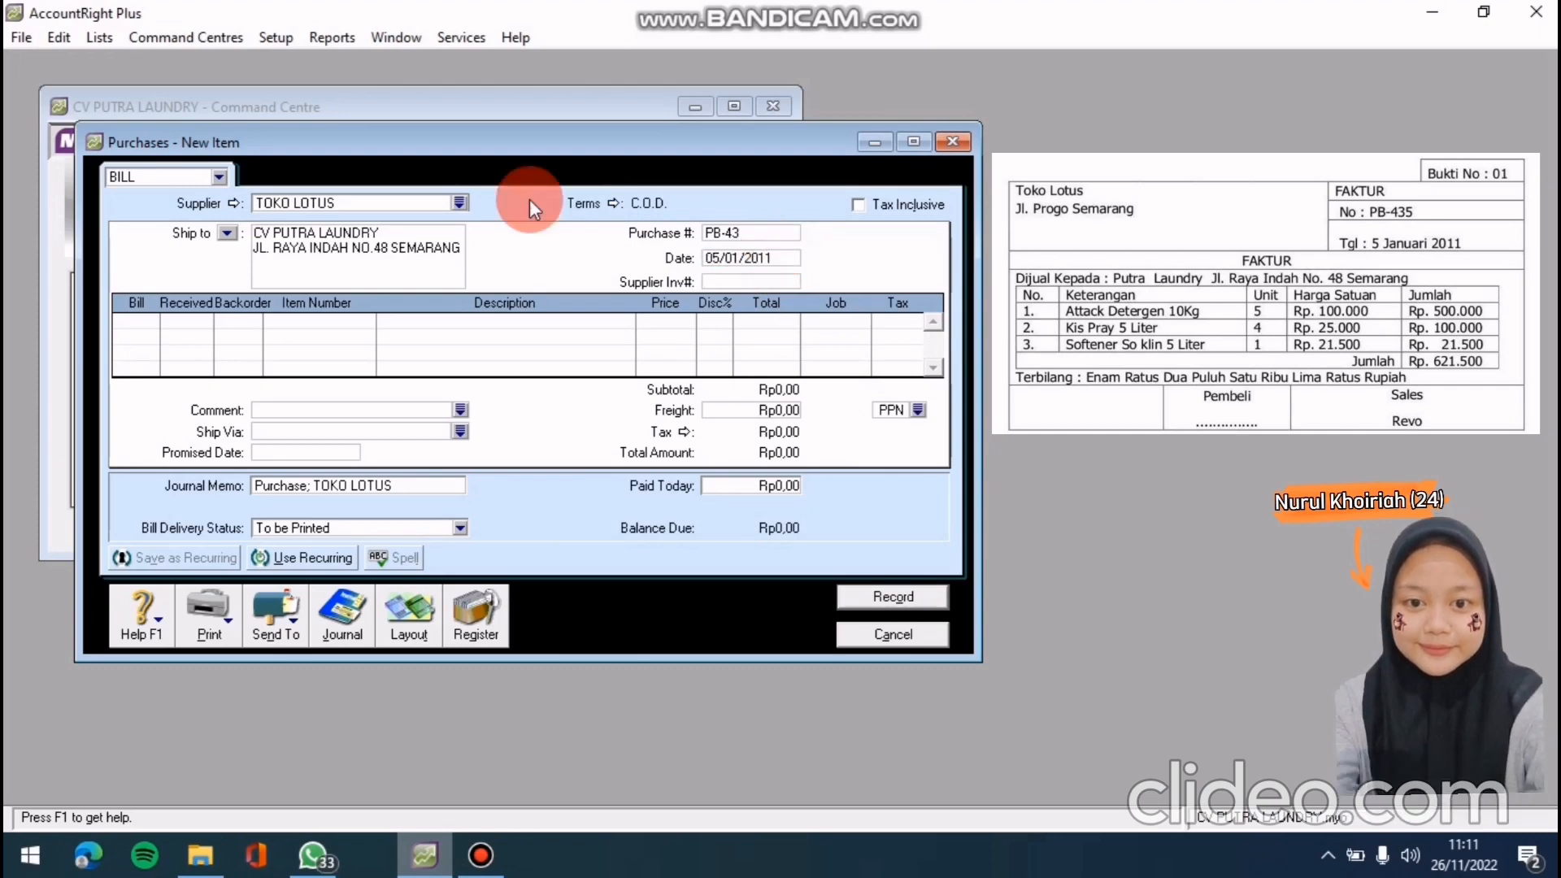
Set the bill's payment terms to Net 30 days
left_click(613, 203)
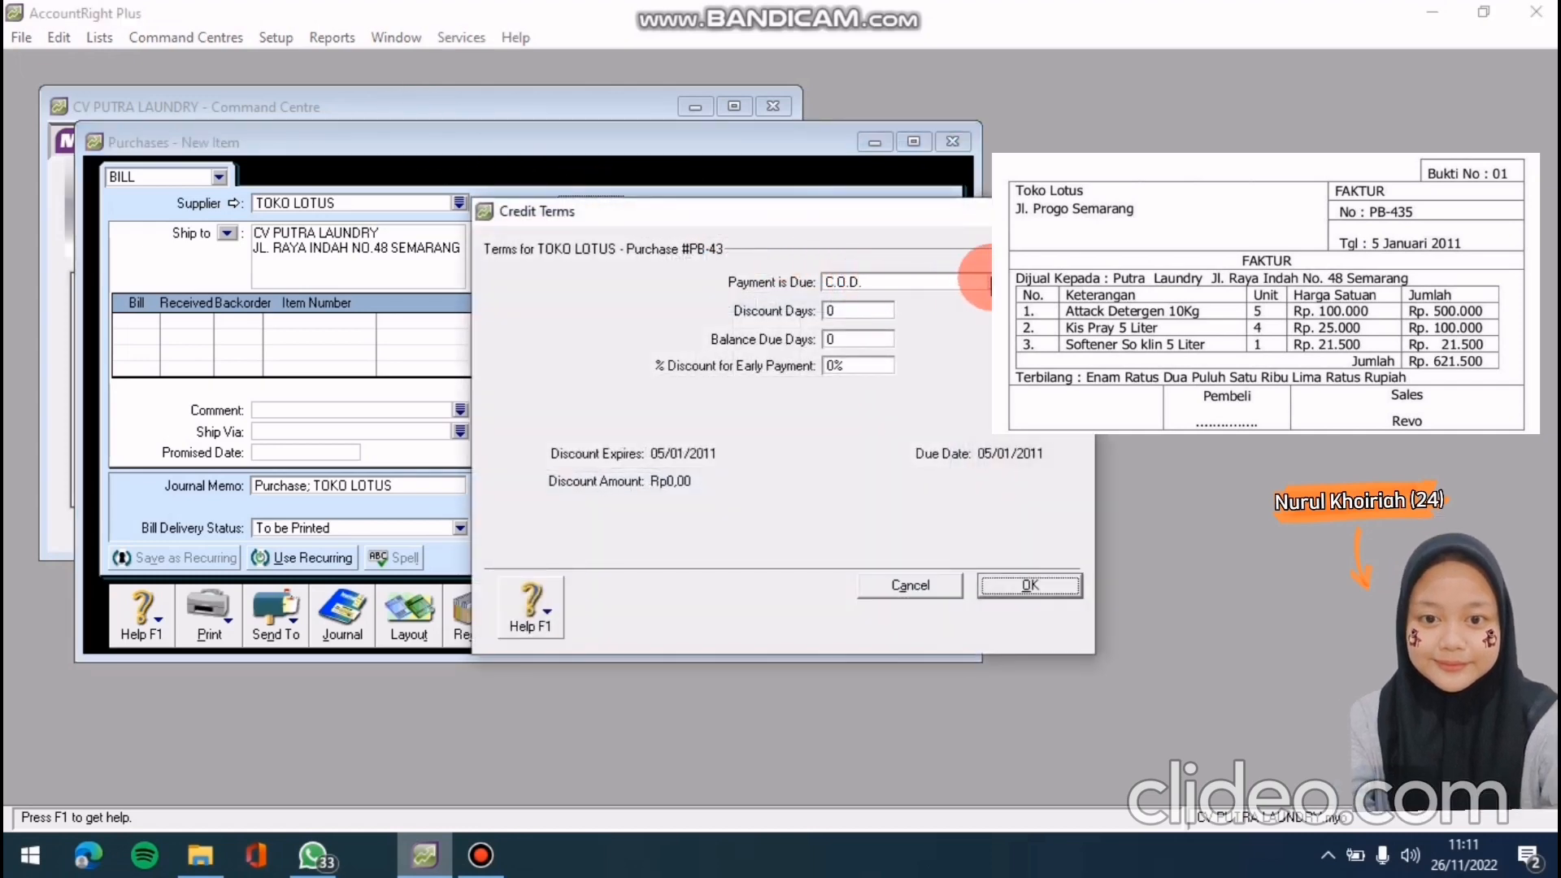
left_click(990, 282)
left_click(906, 333)
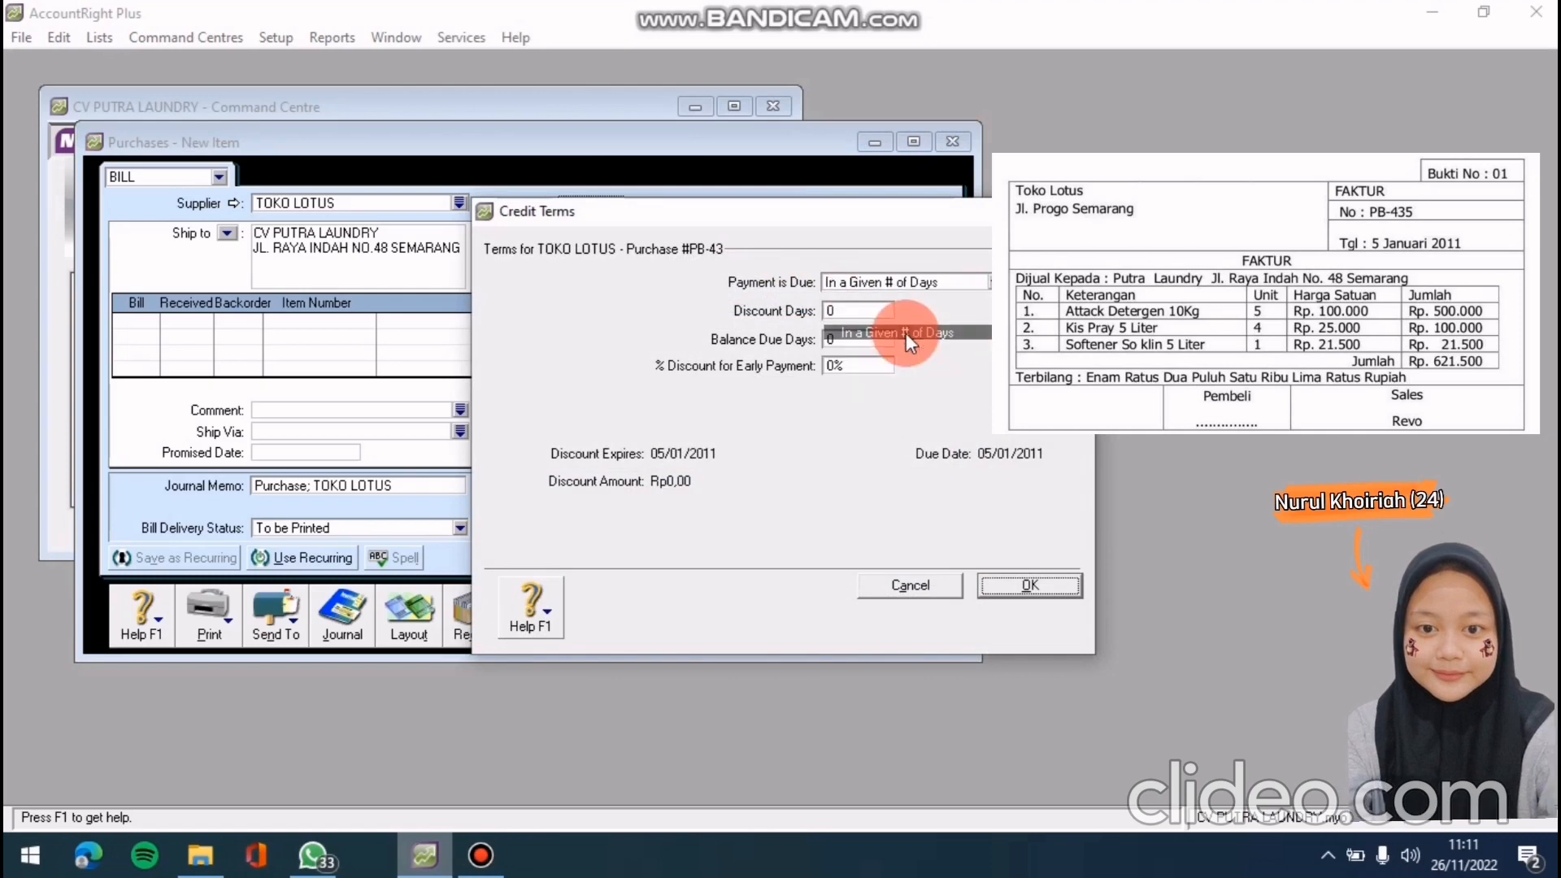
double_click(841, 339)
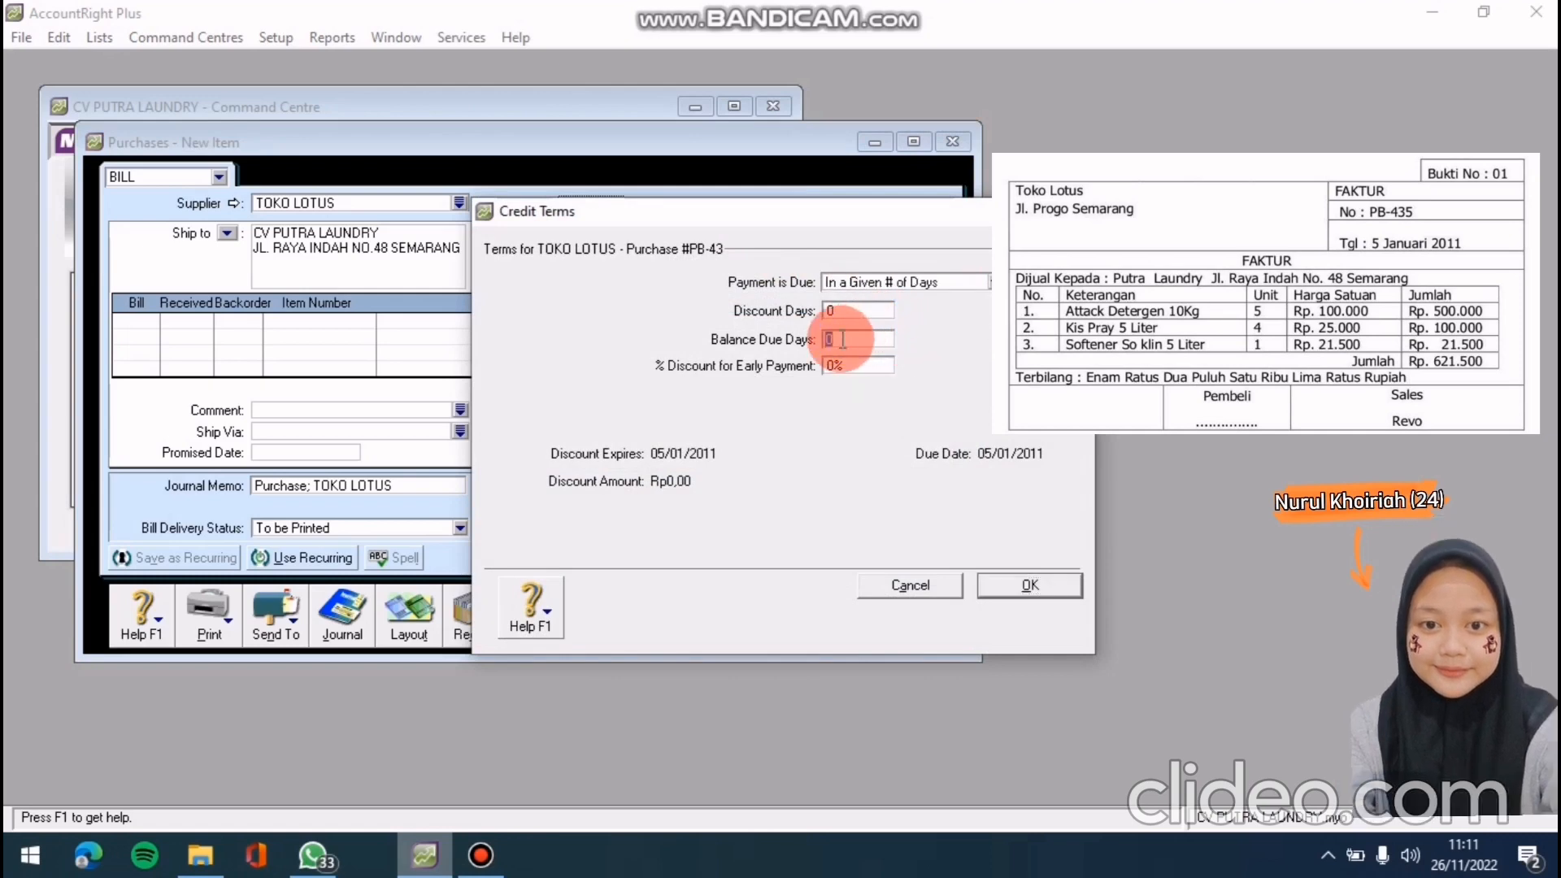
type("30")
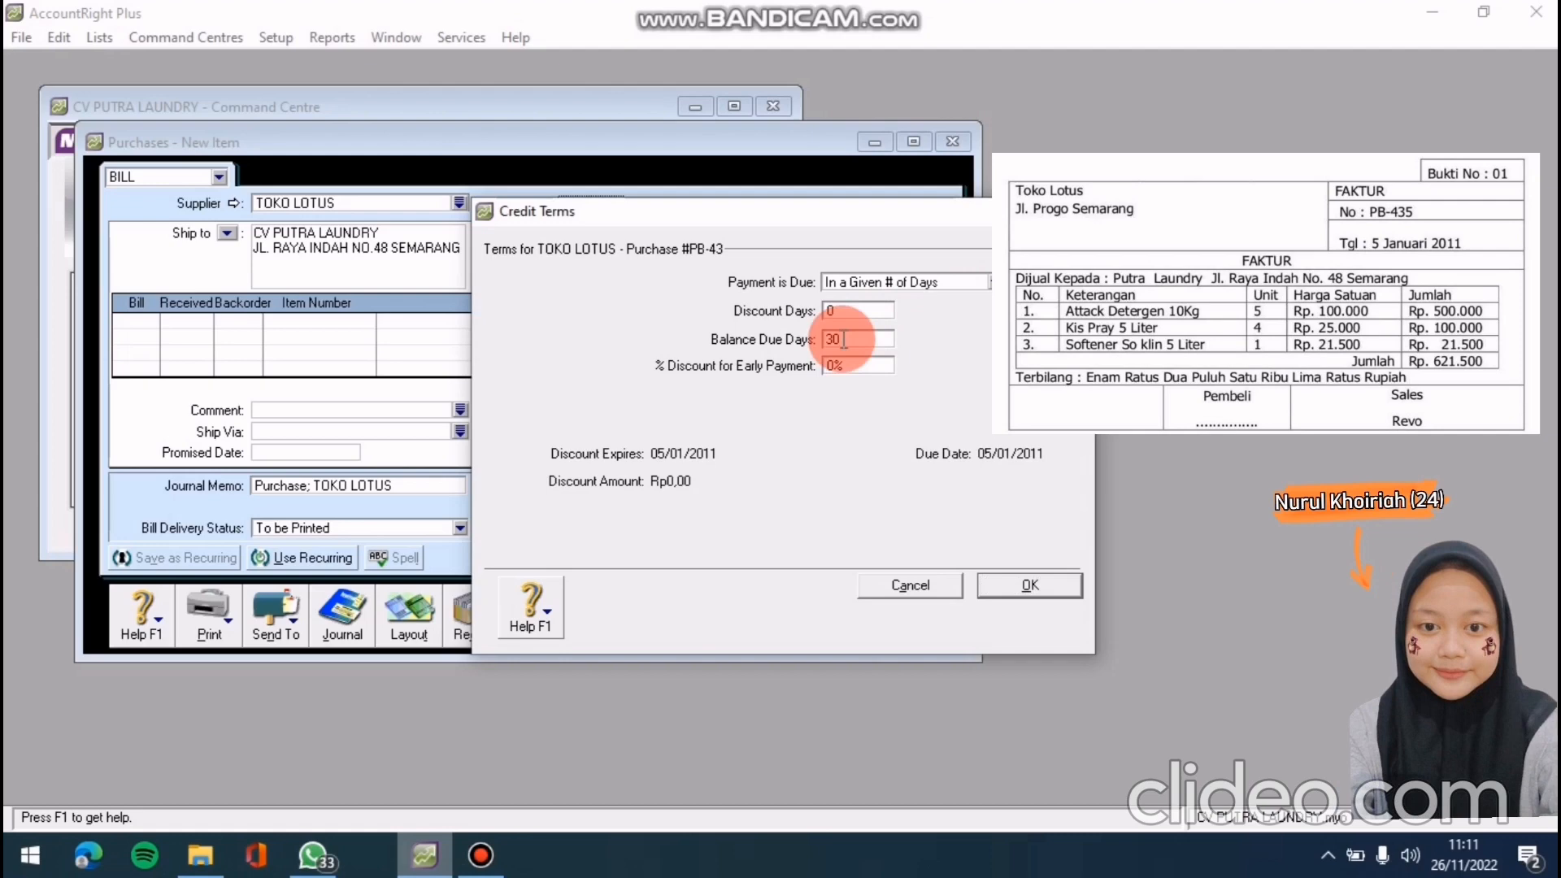
left_click(1041, 583)
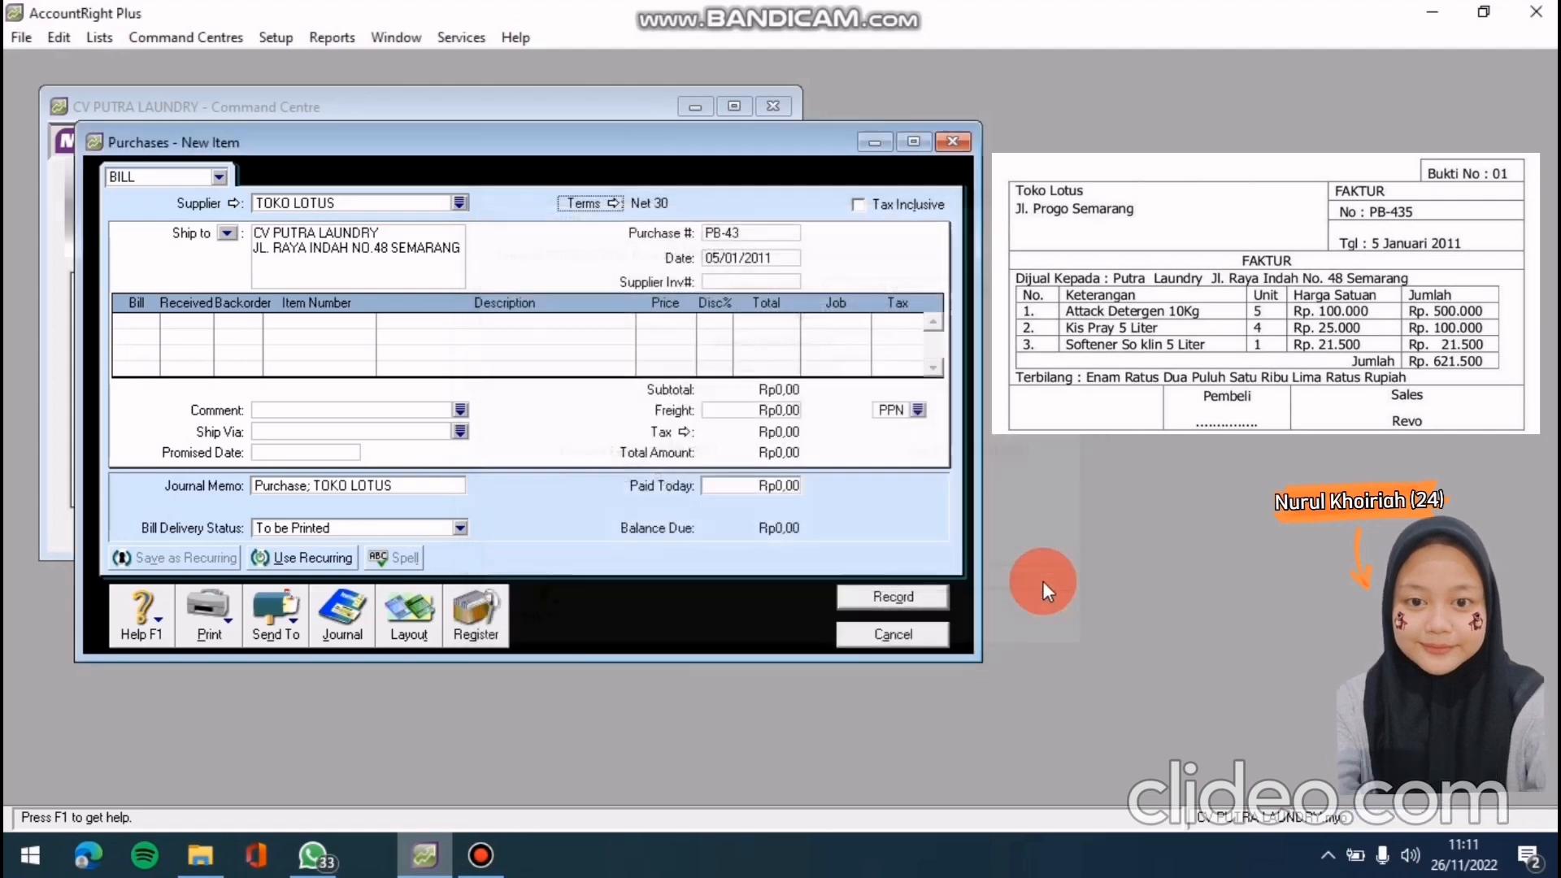
Enter quantity 5 of item AT (Attack Detergen) on the first bill line
left_click(149, 320)
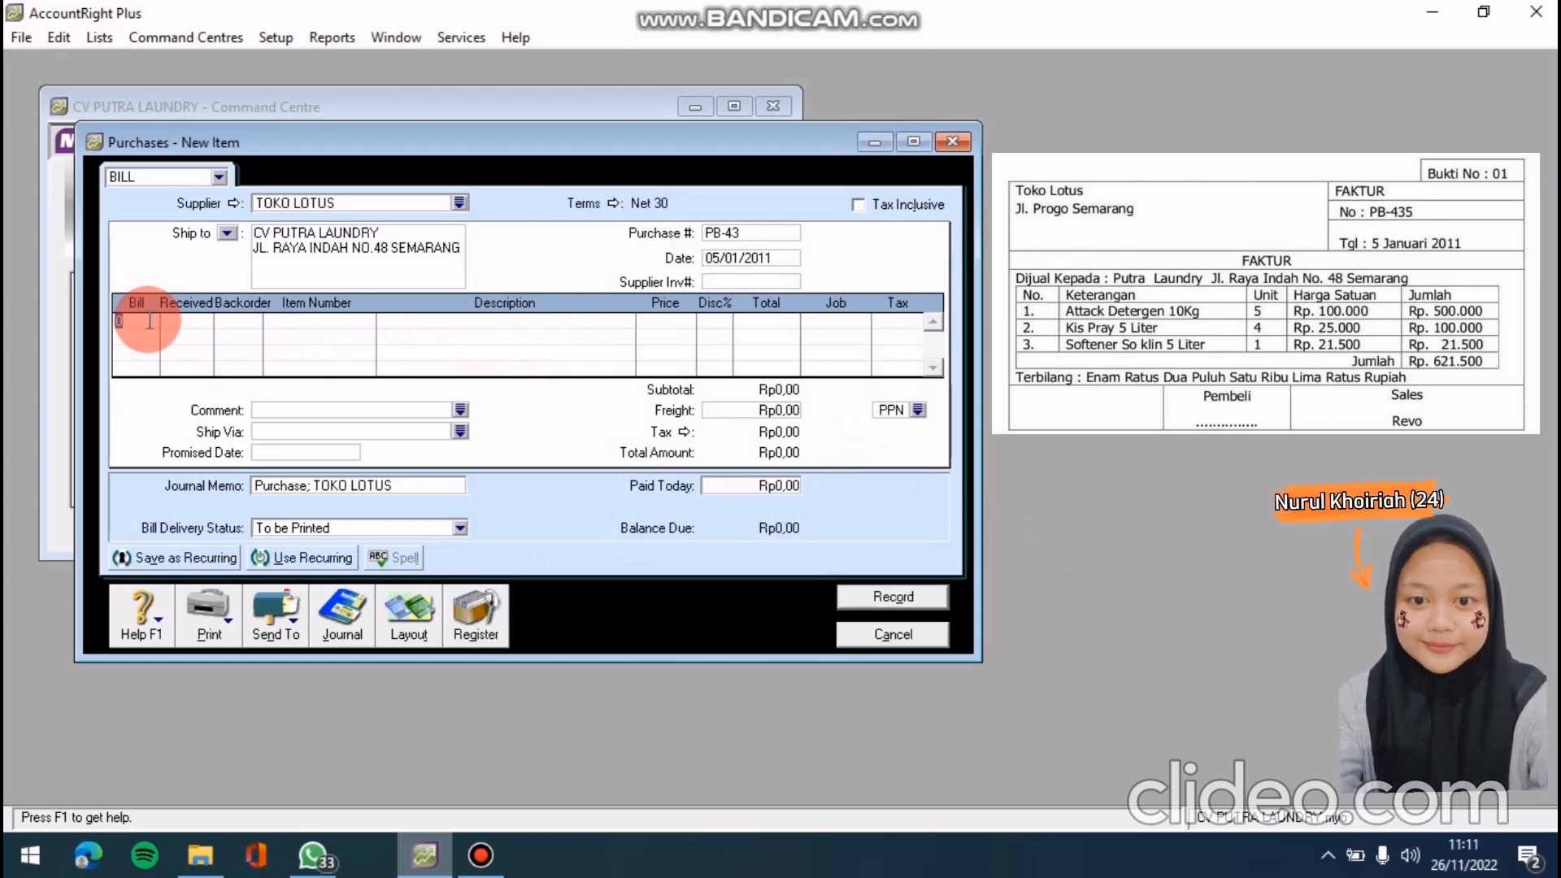
type("5")
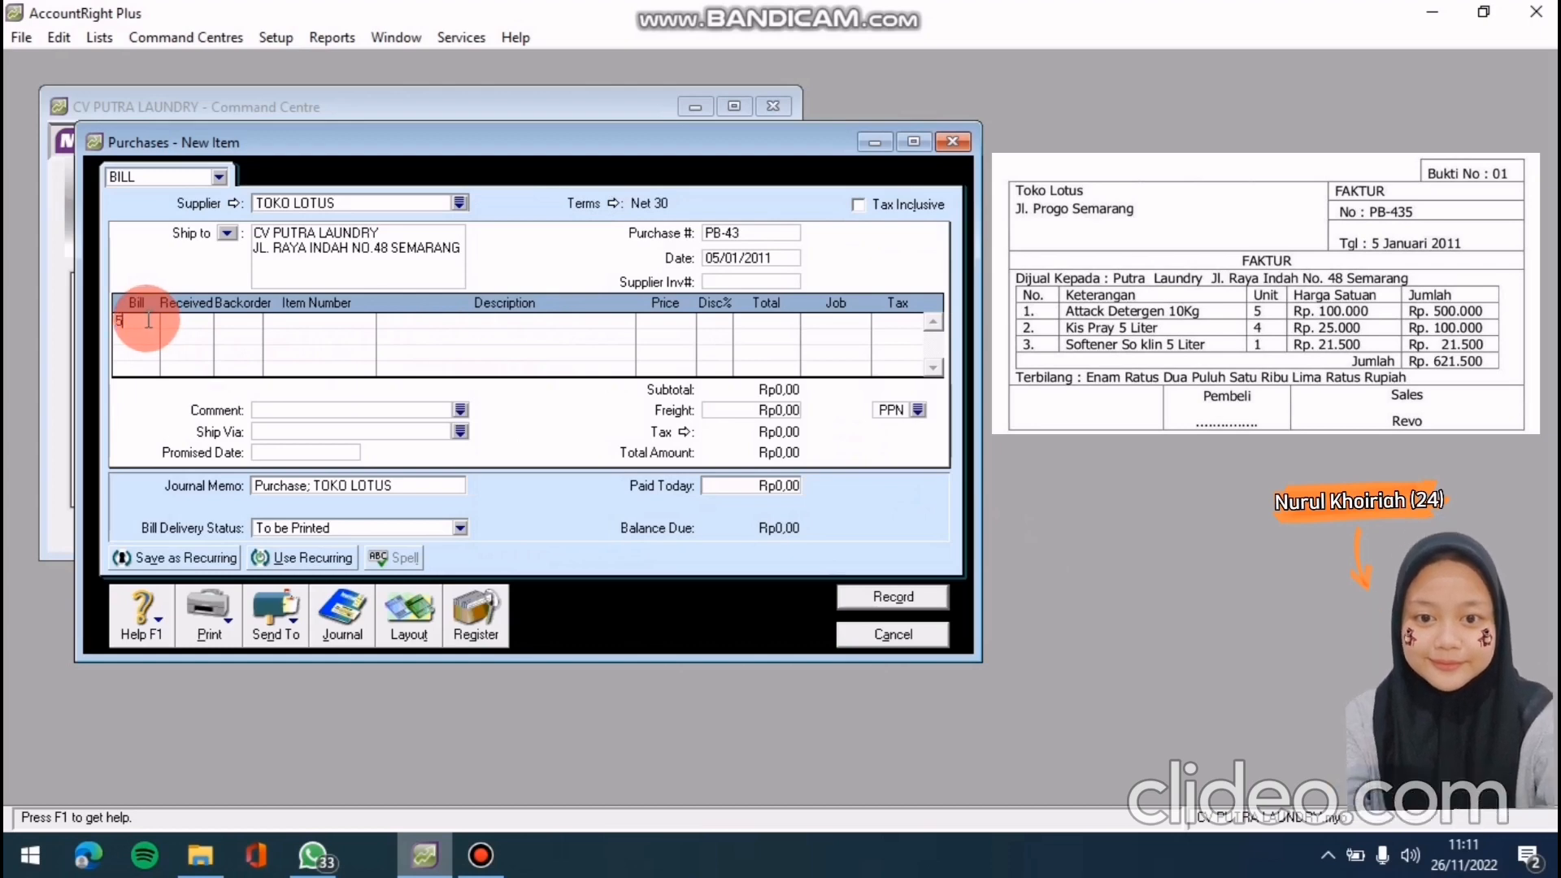
key("Return")
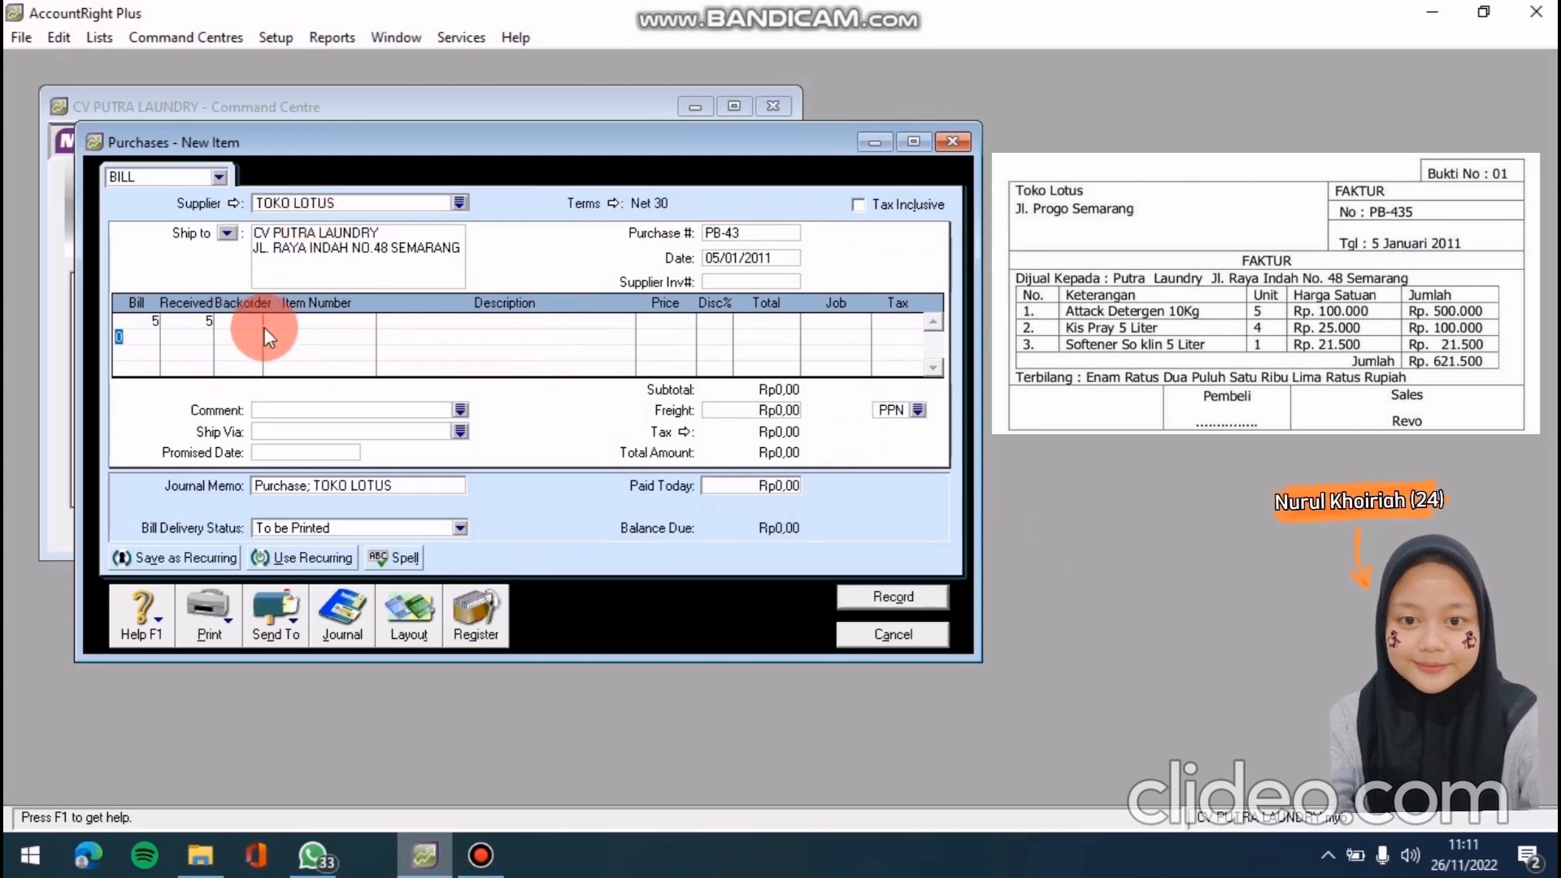
left_click(323, 324)
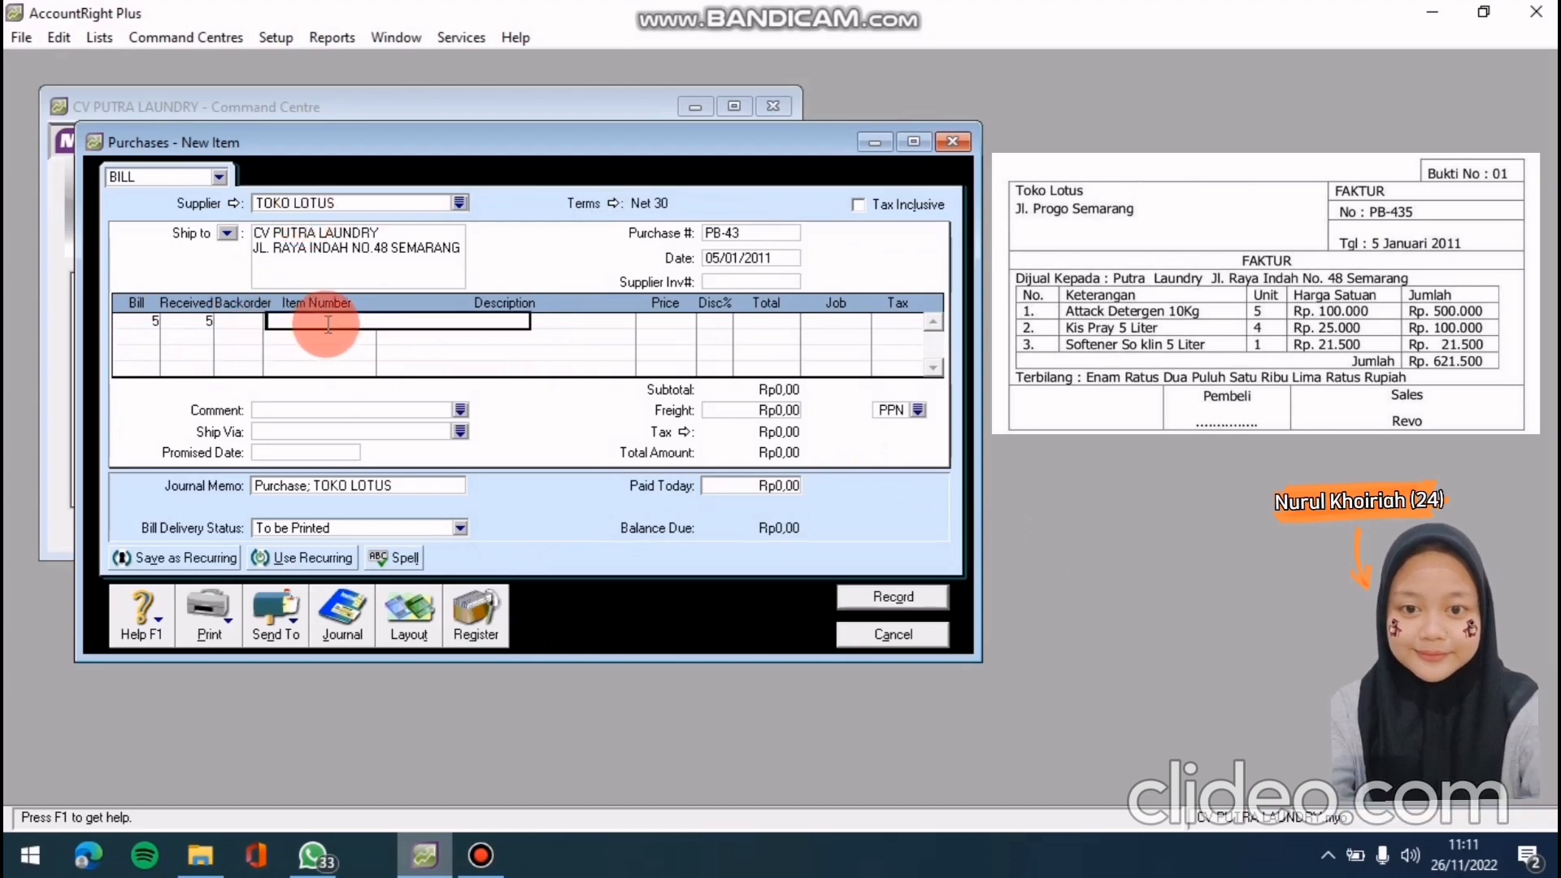
type("AT")
key("Return")
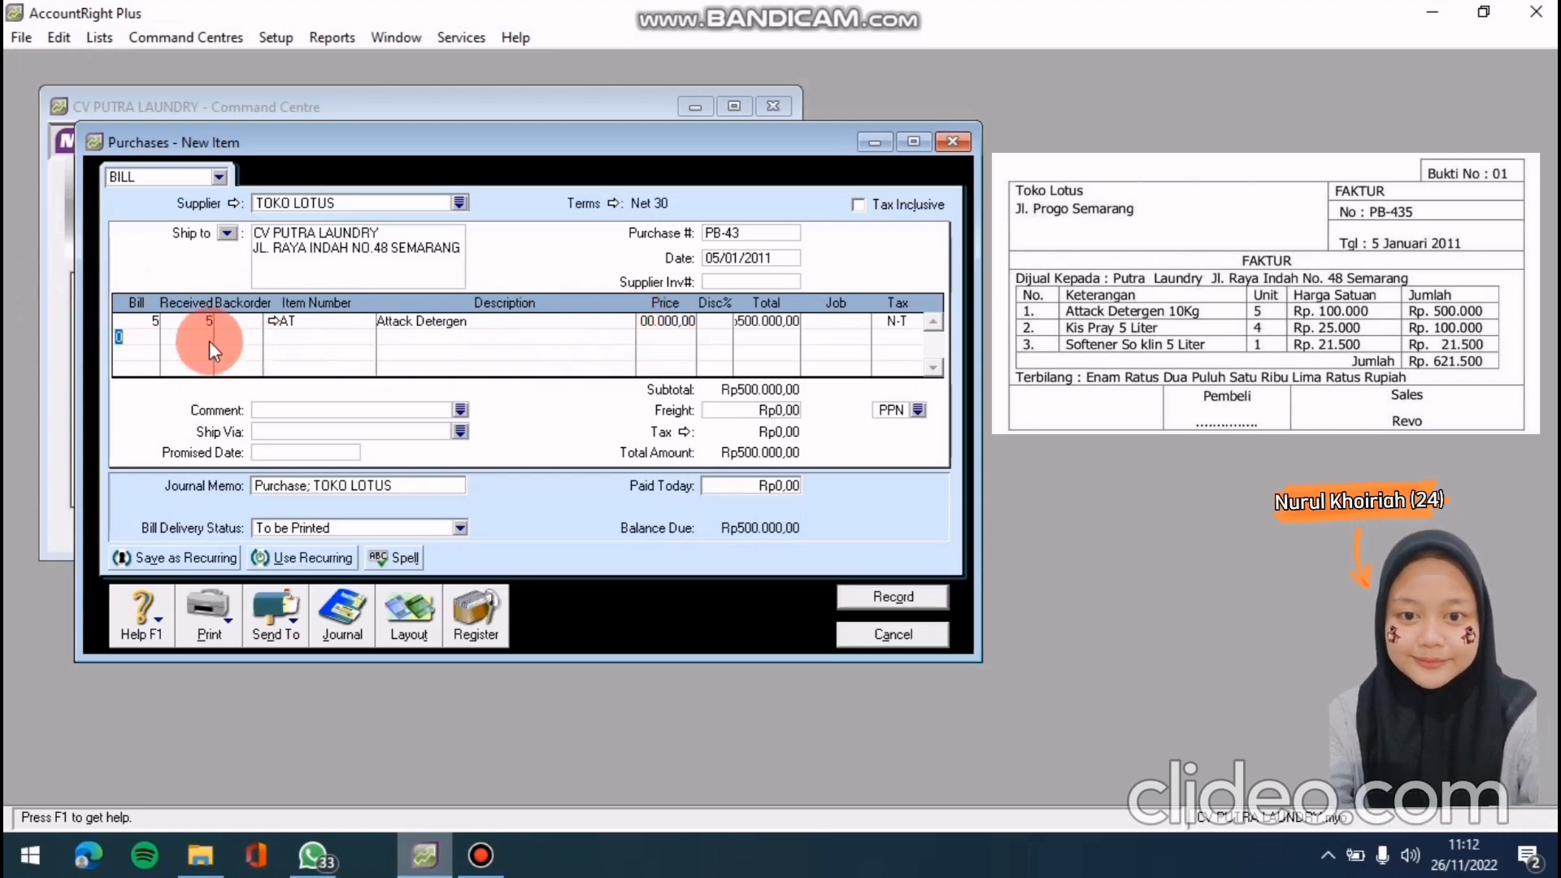
Add quantity 4 of item KS (Kis Pray) on the second bill line
type("4")
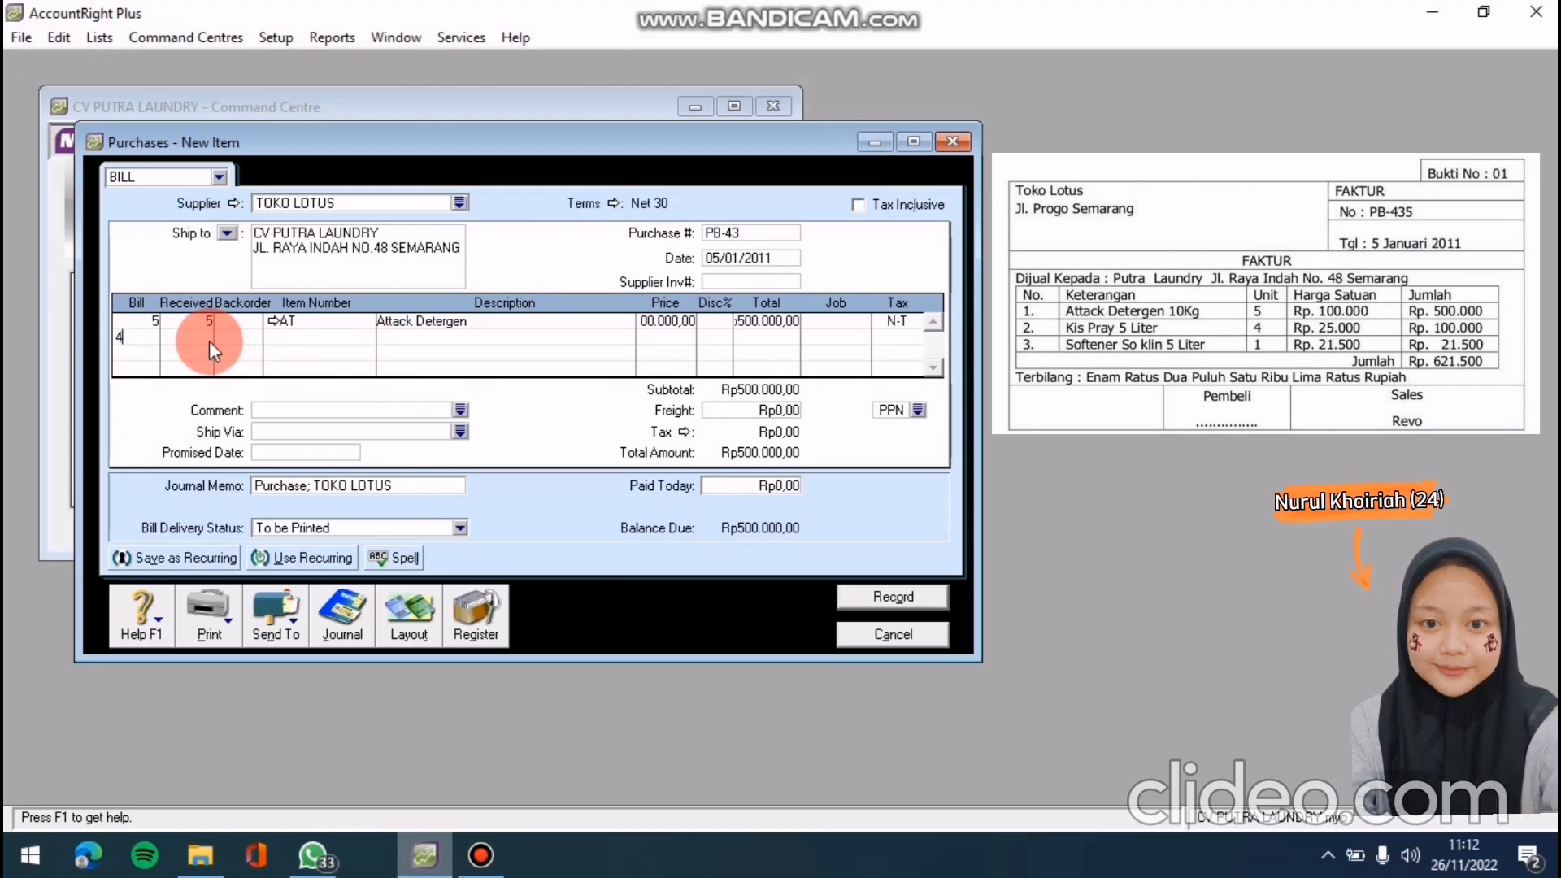
left_click(370, 339)
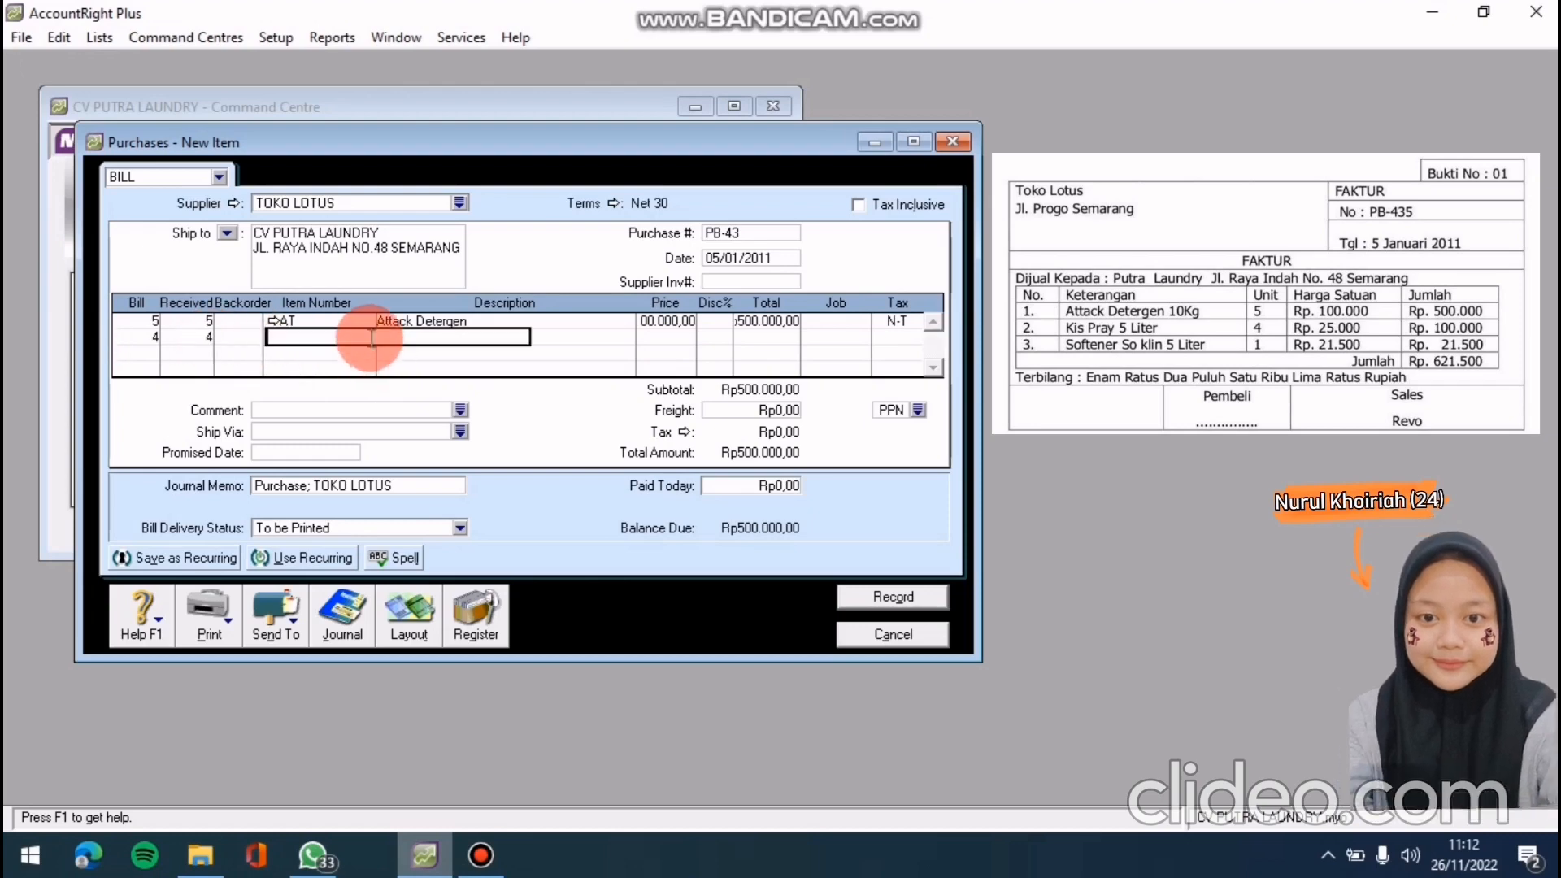
left_click(370, 338)
type("KS")
key("Tab")
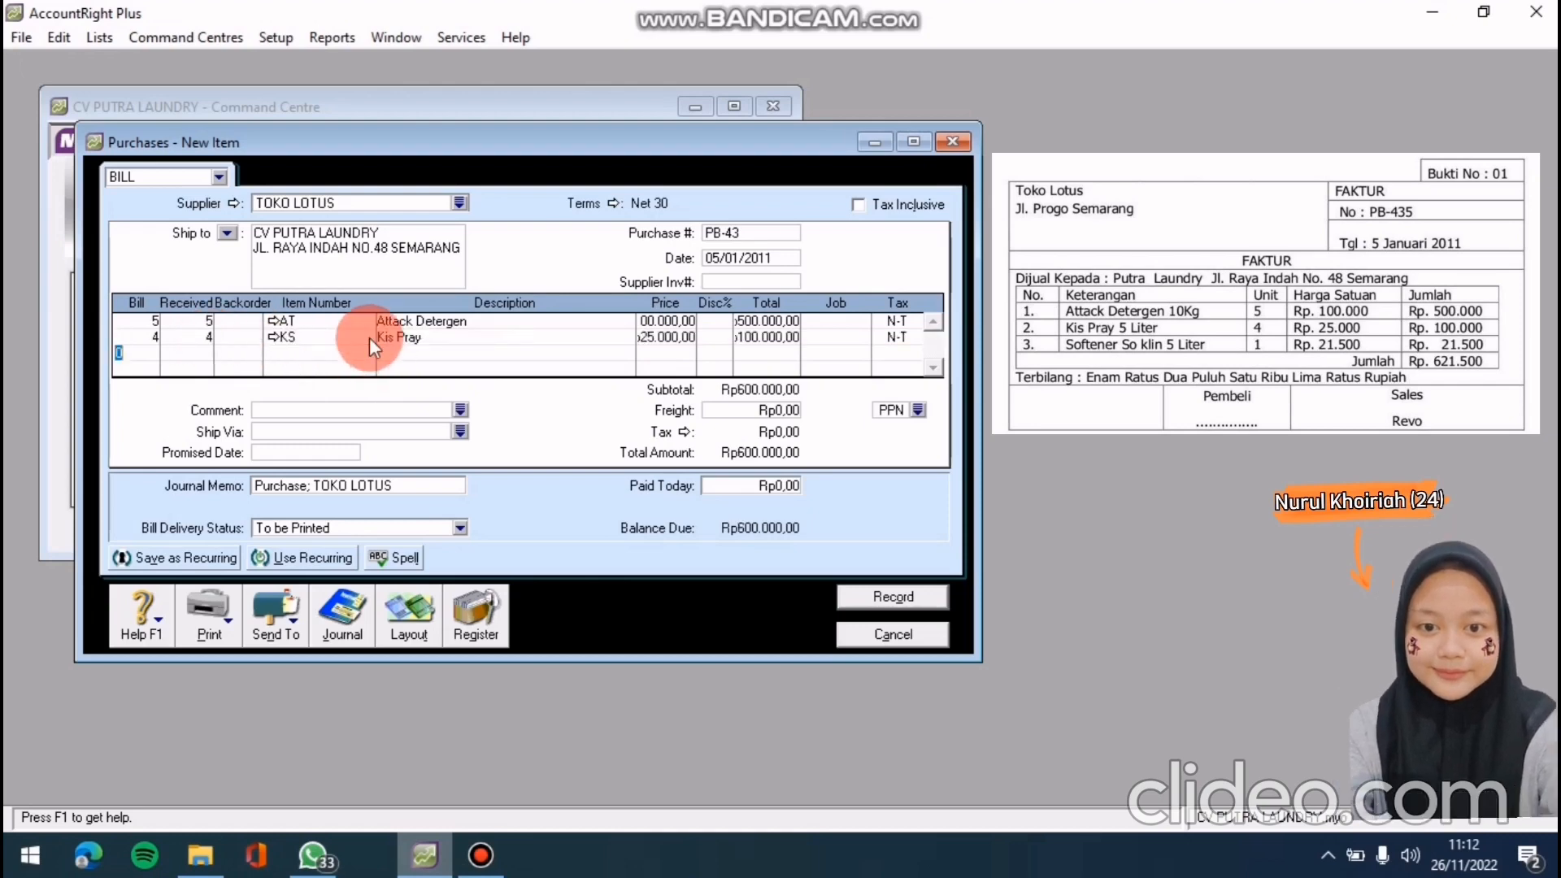
Add quantity 1 of item ST (Softener) on the third bill line
left_click(159, 353)
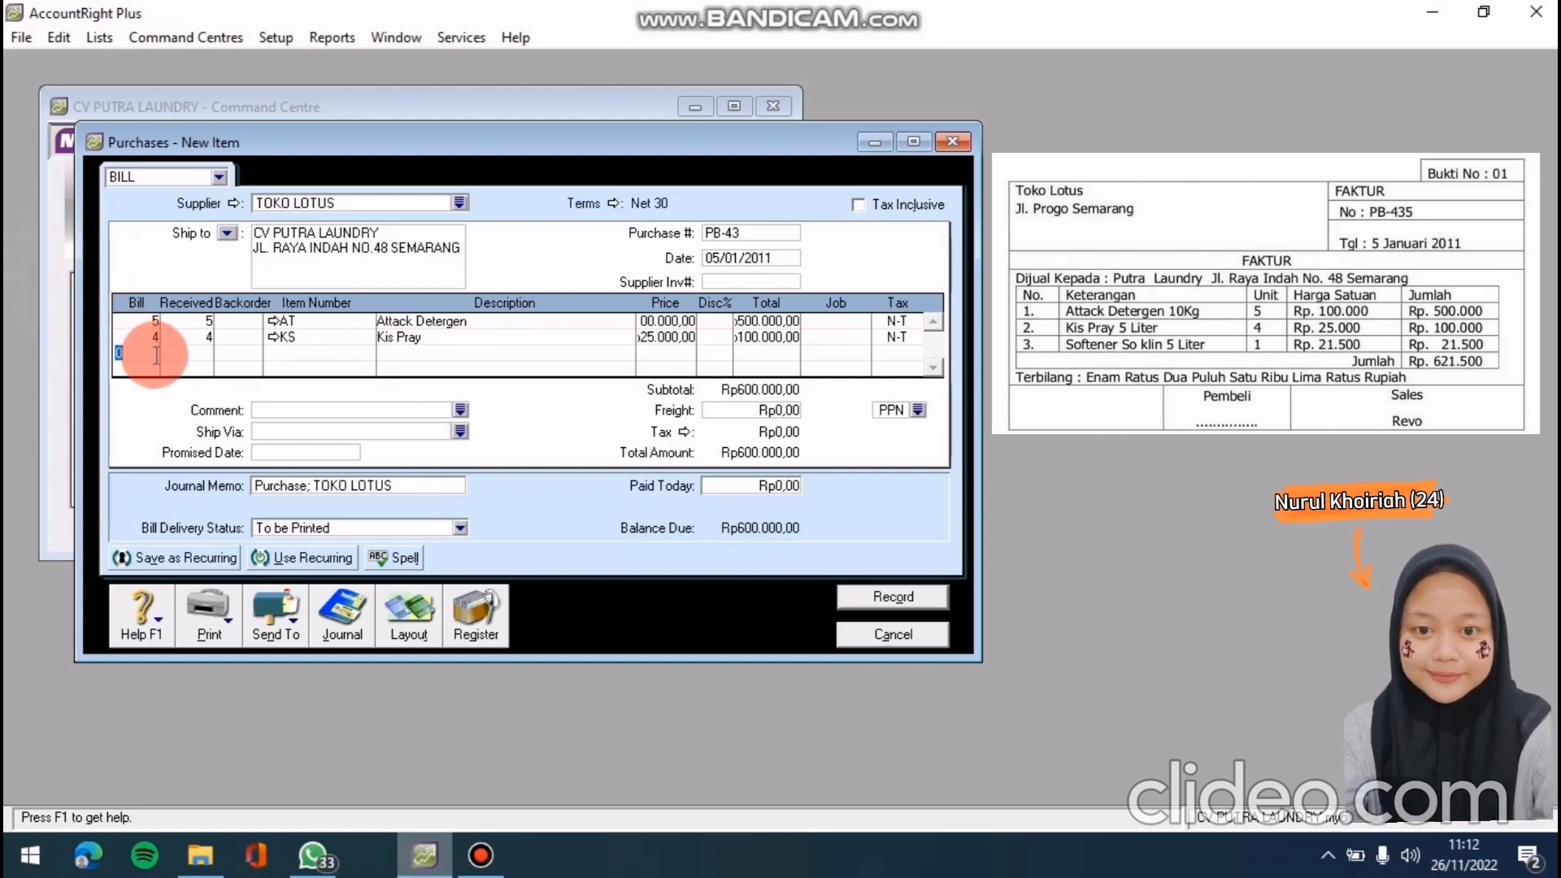
type("1")
key("Return")
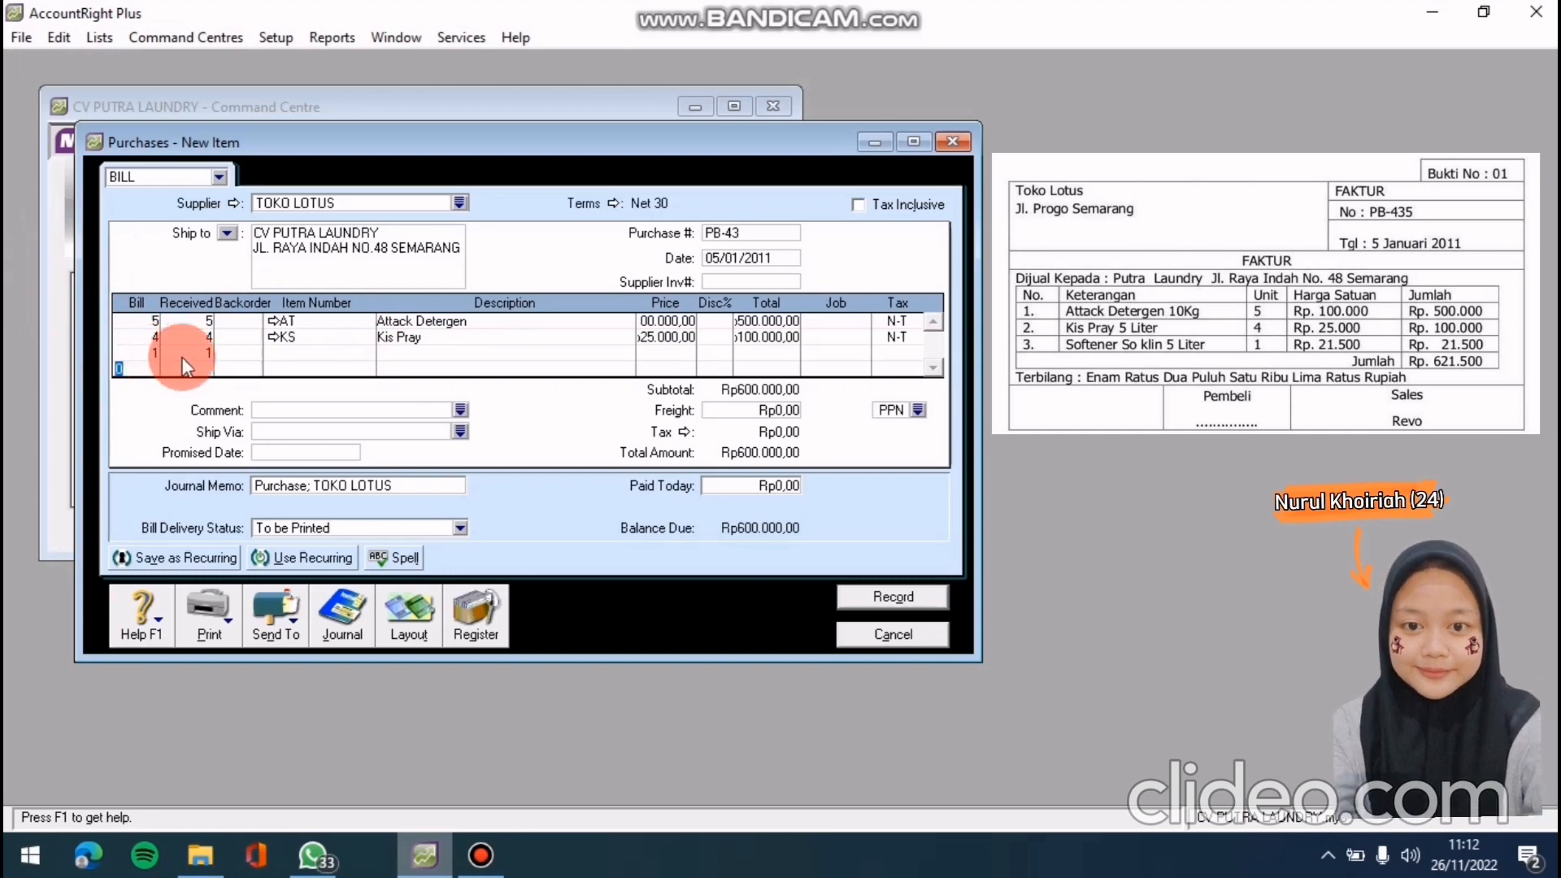
left_click(293, 354)
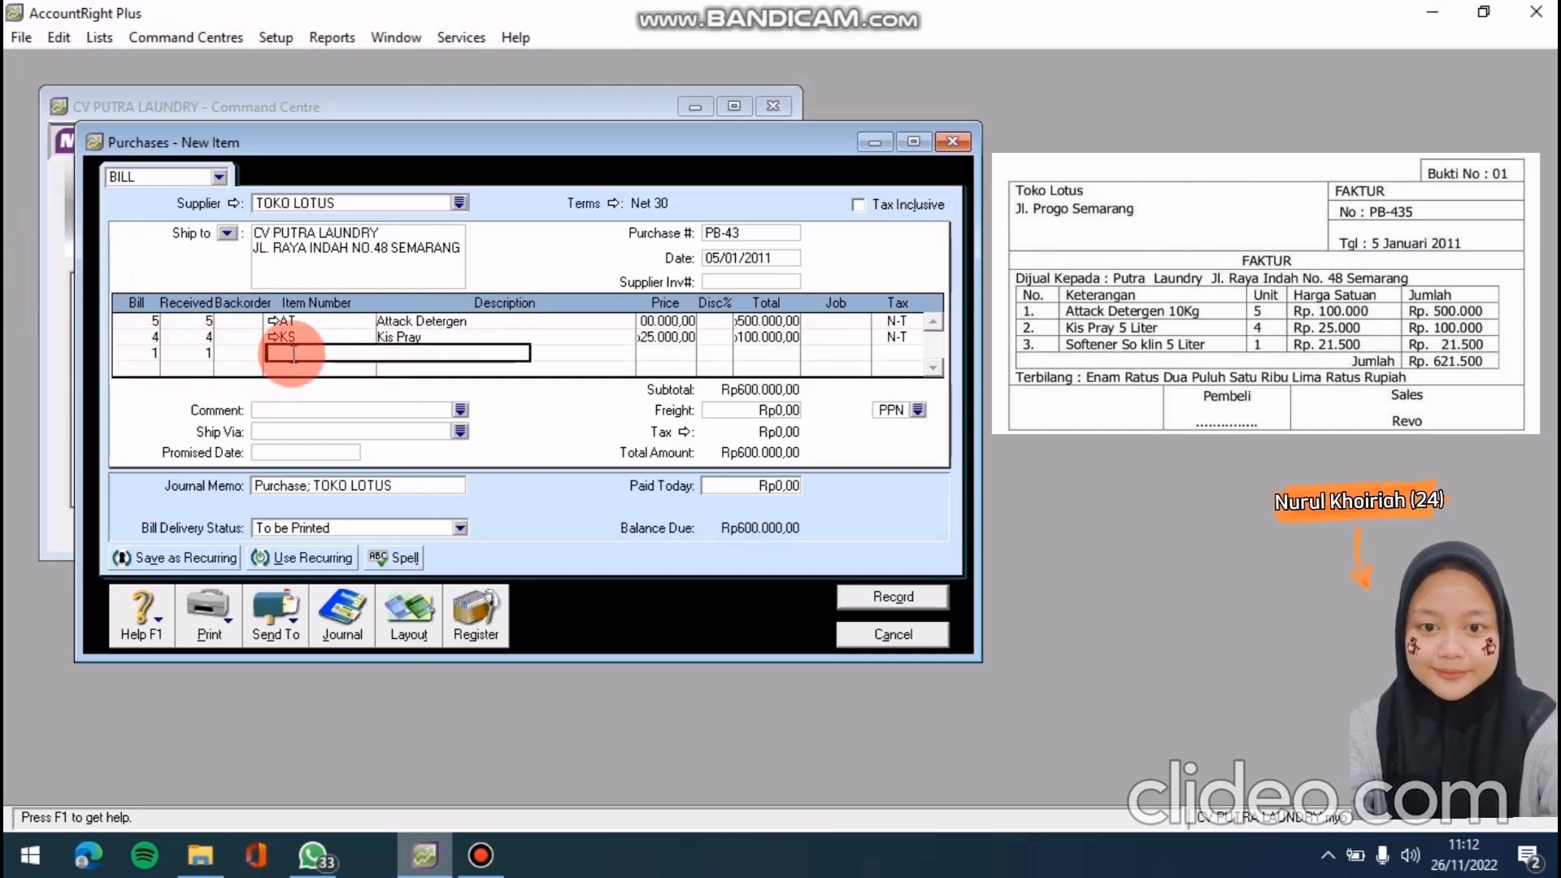
type("ST")
key("Return")
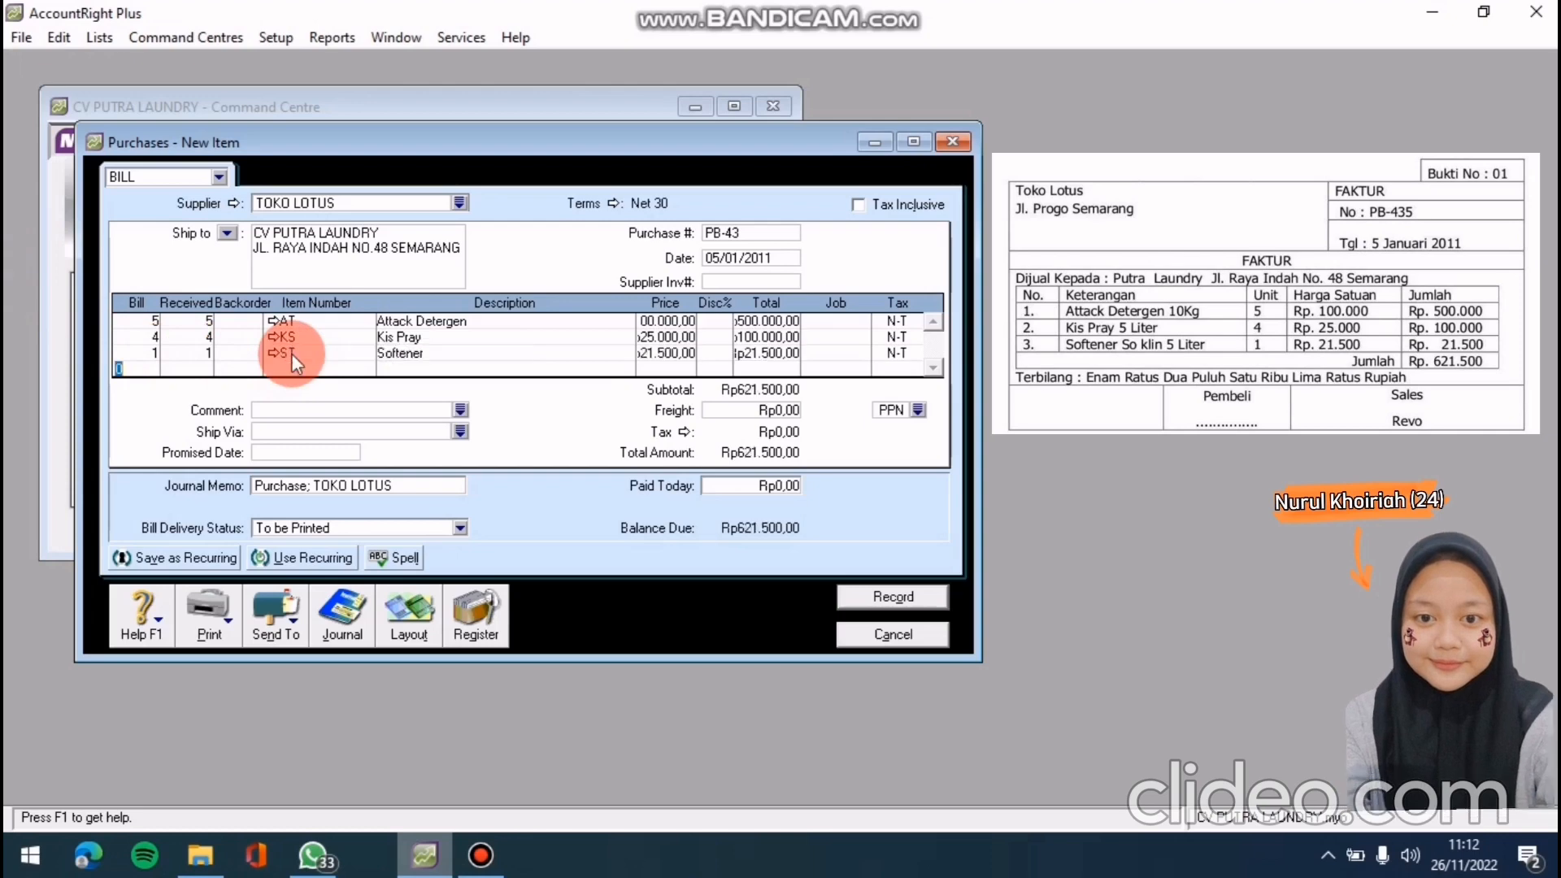
Set the freight tax code to N-T (not reportable)
left_click(919, 409)
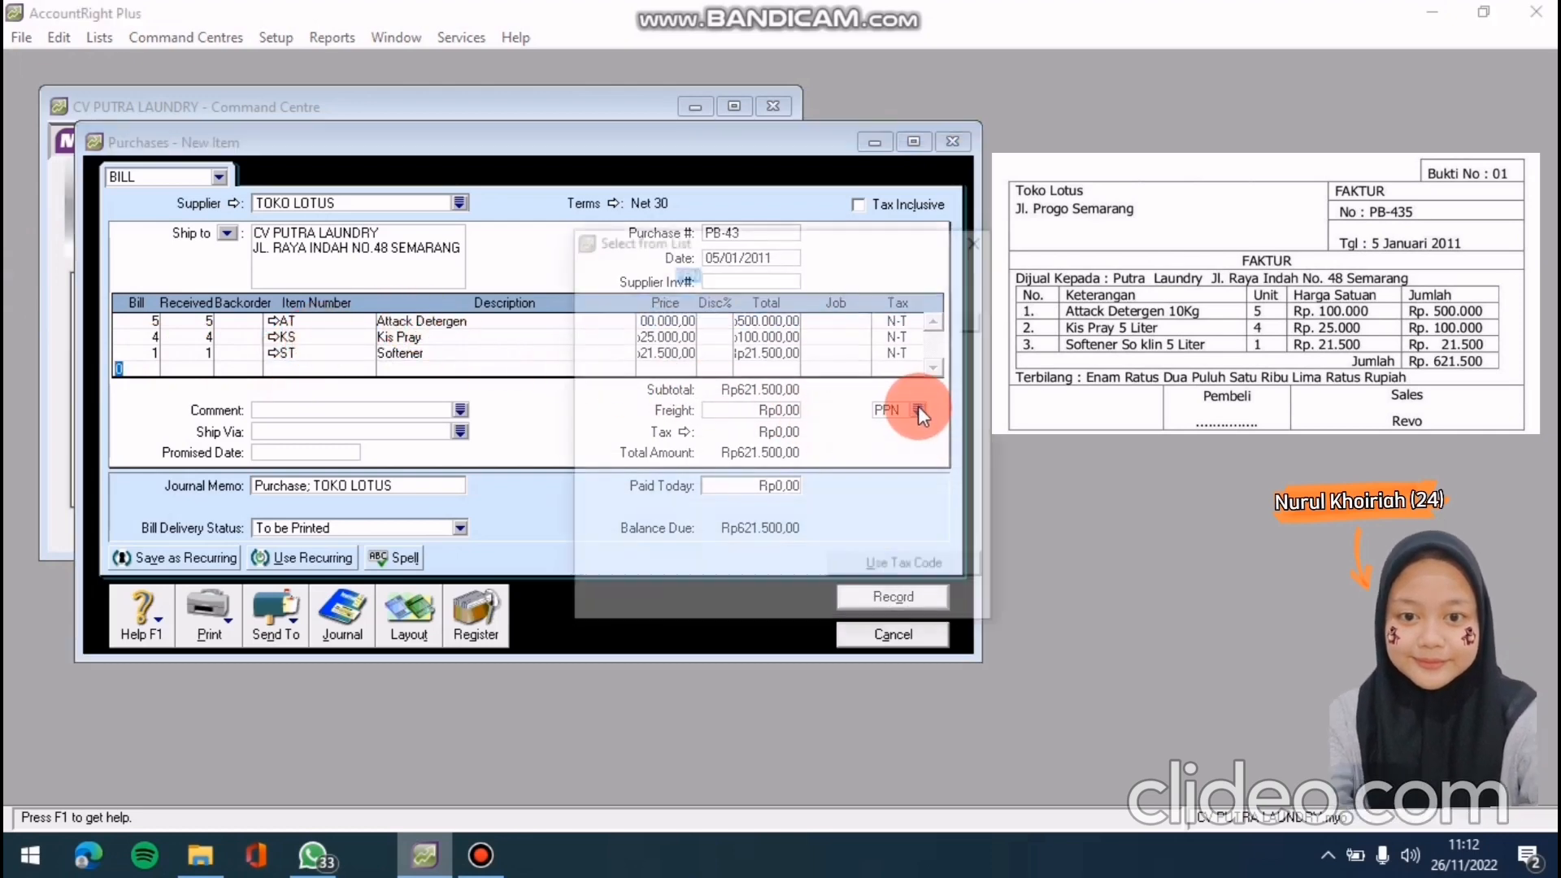
left_click(850, 303)
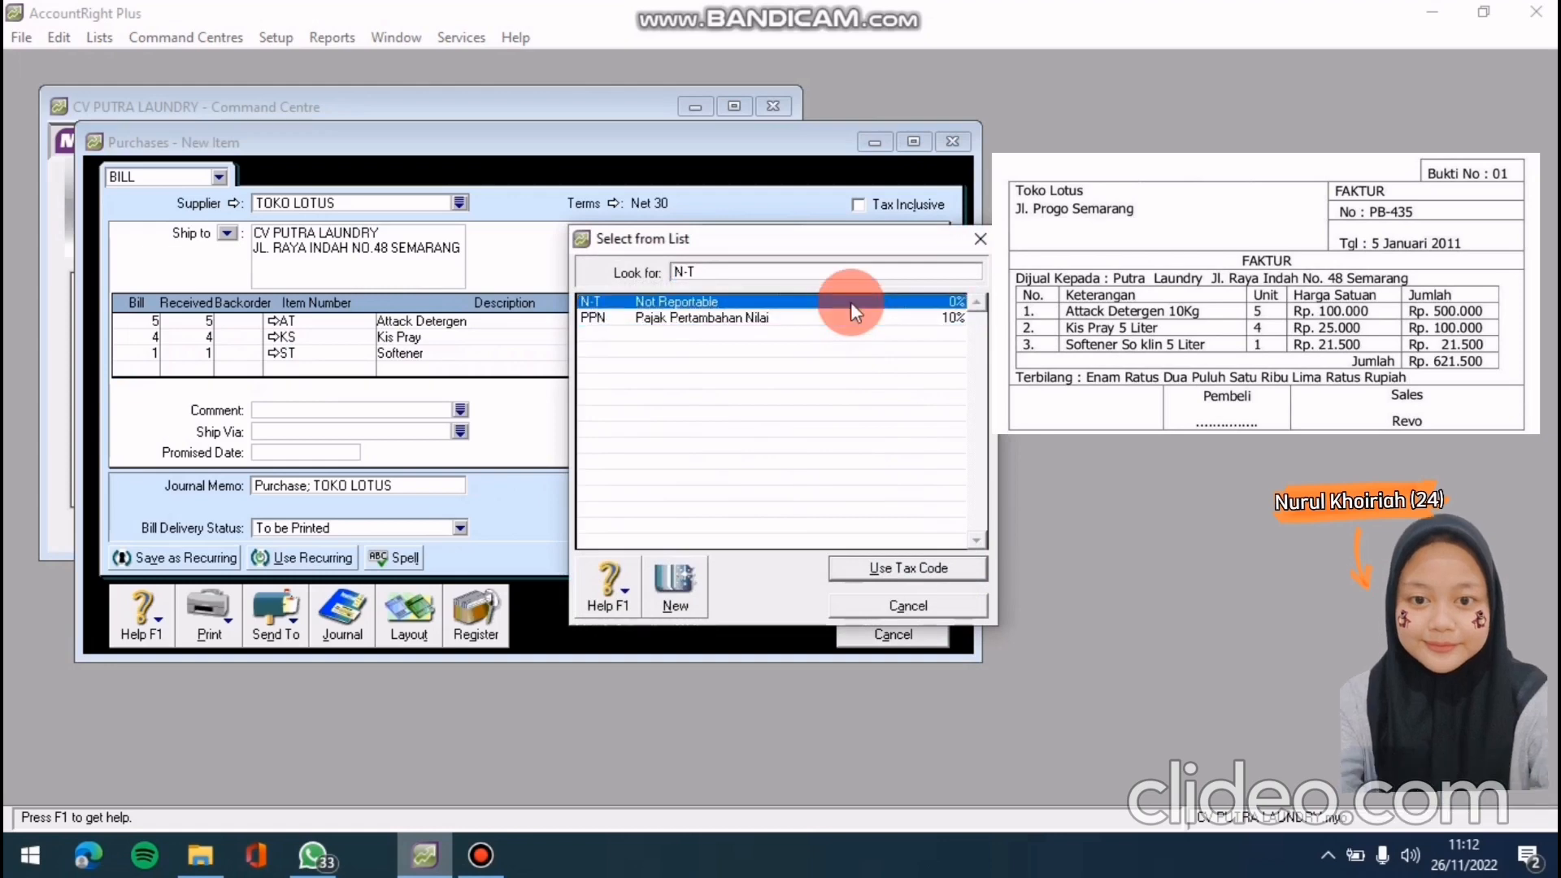
left_click(927, 567)
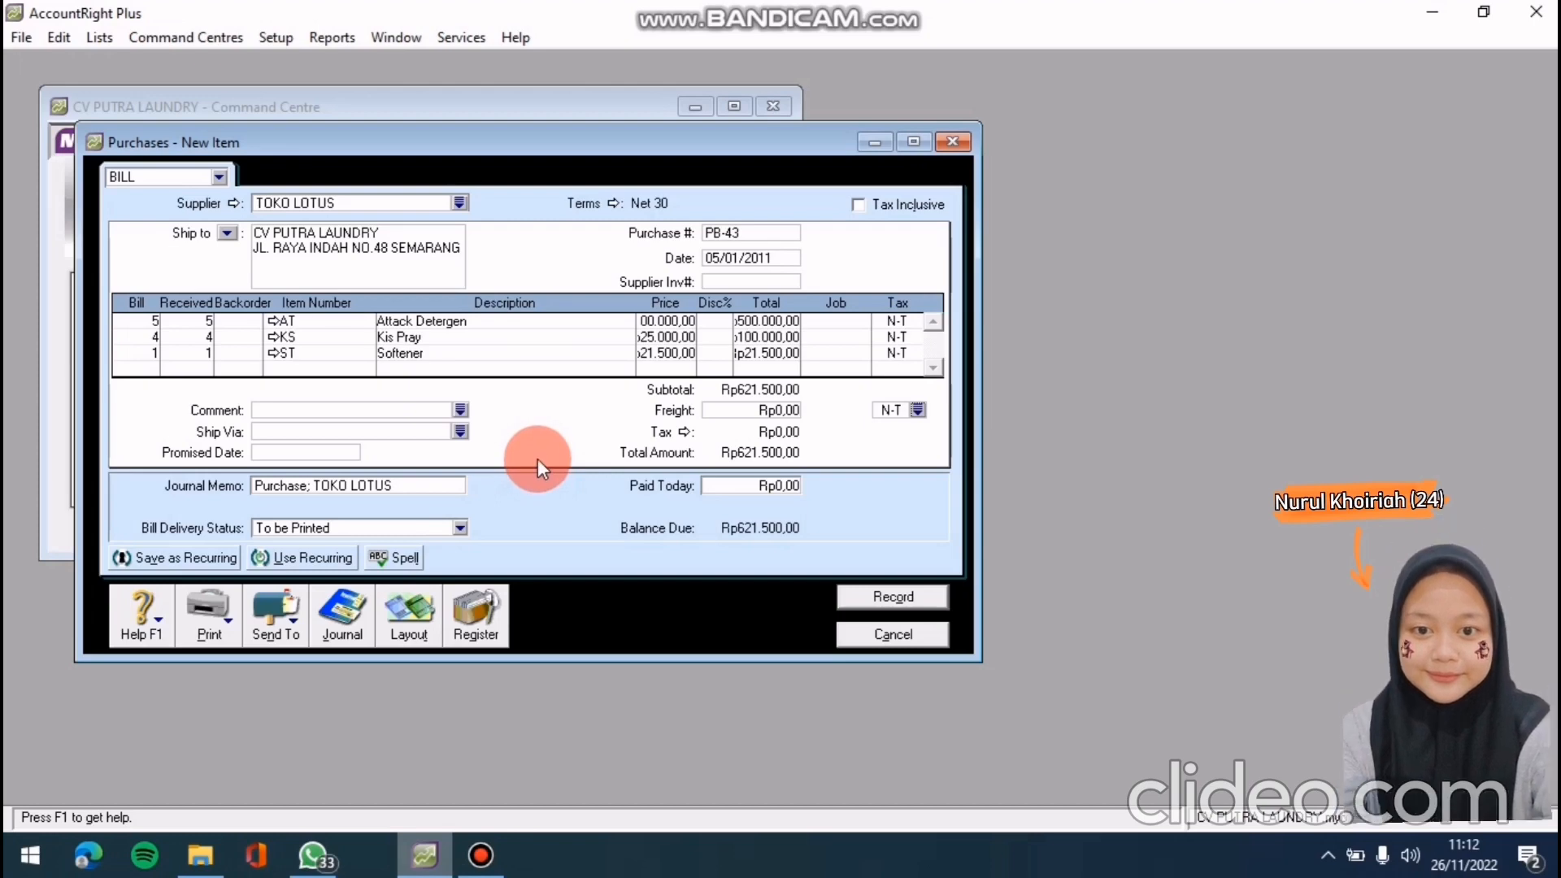
Check the journal recap and record bill PB-43, skipping spelling flags and keeping its tax code
key("ctrl+r")
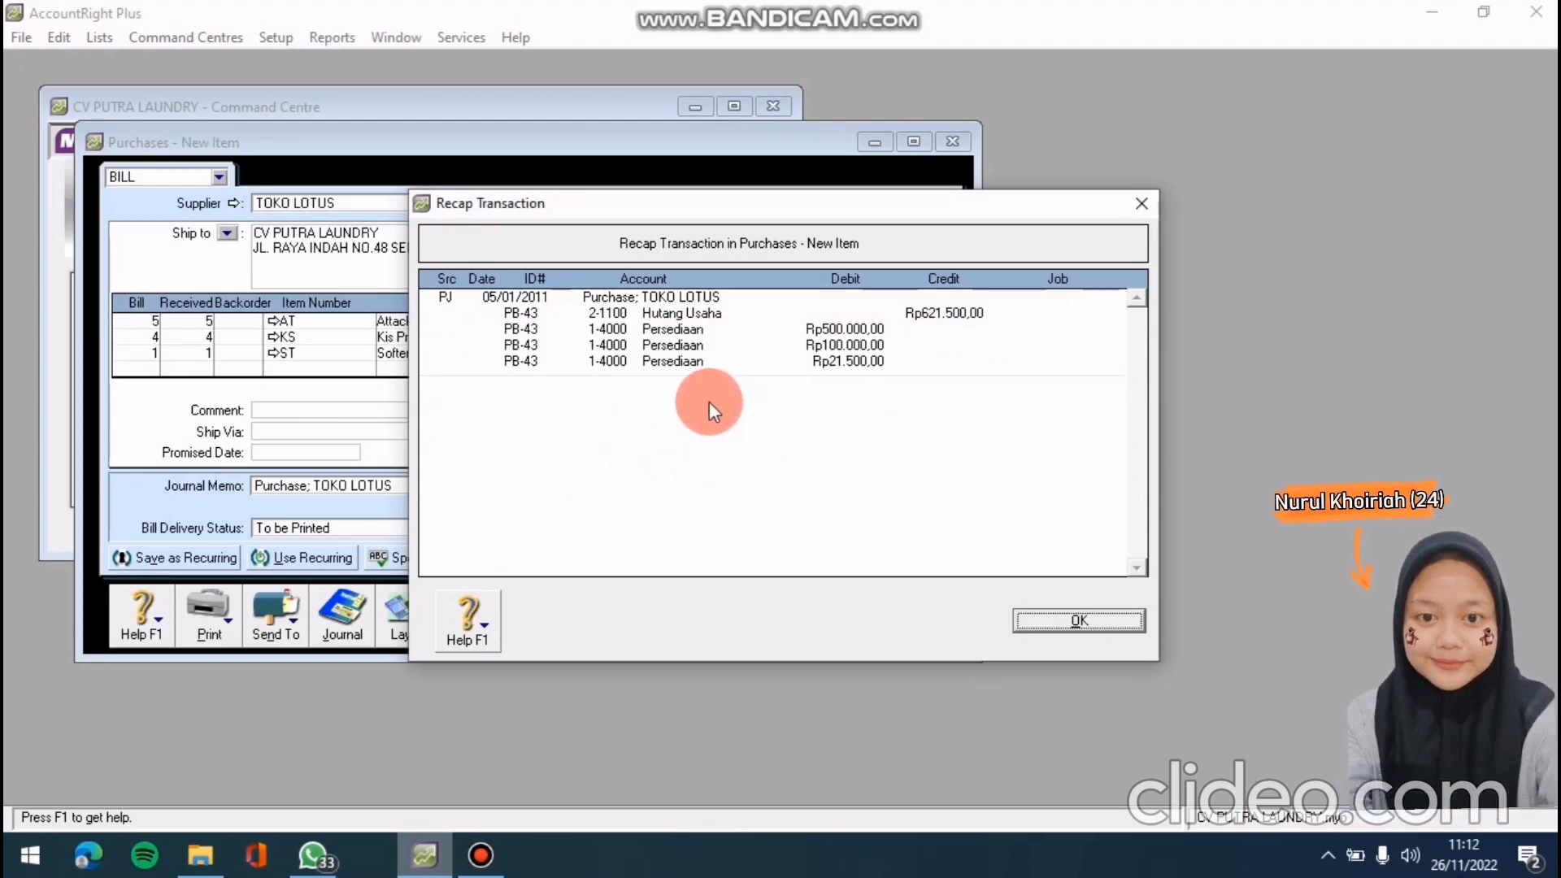
left_click(1072, 620)
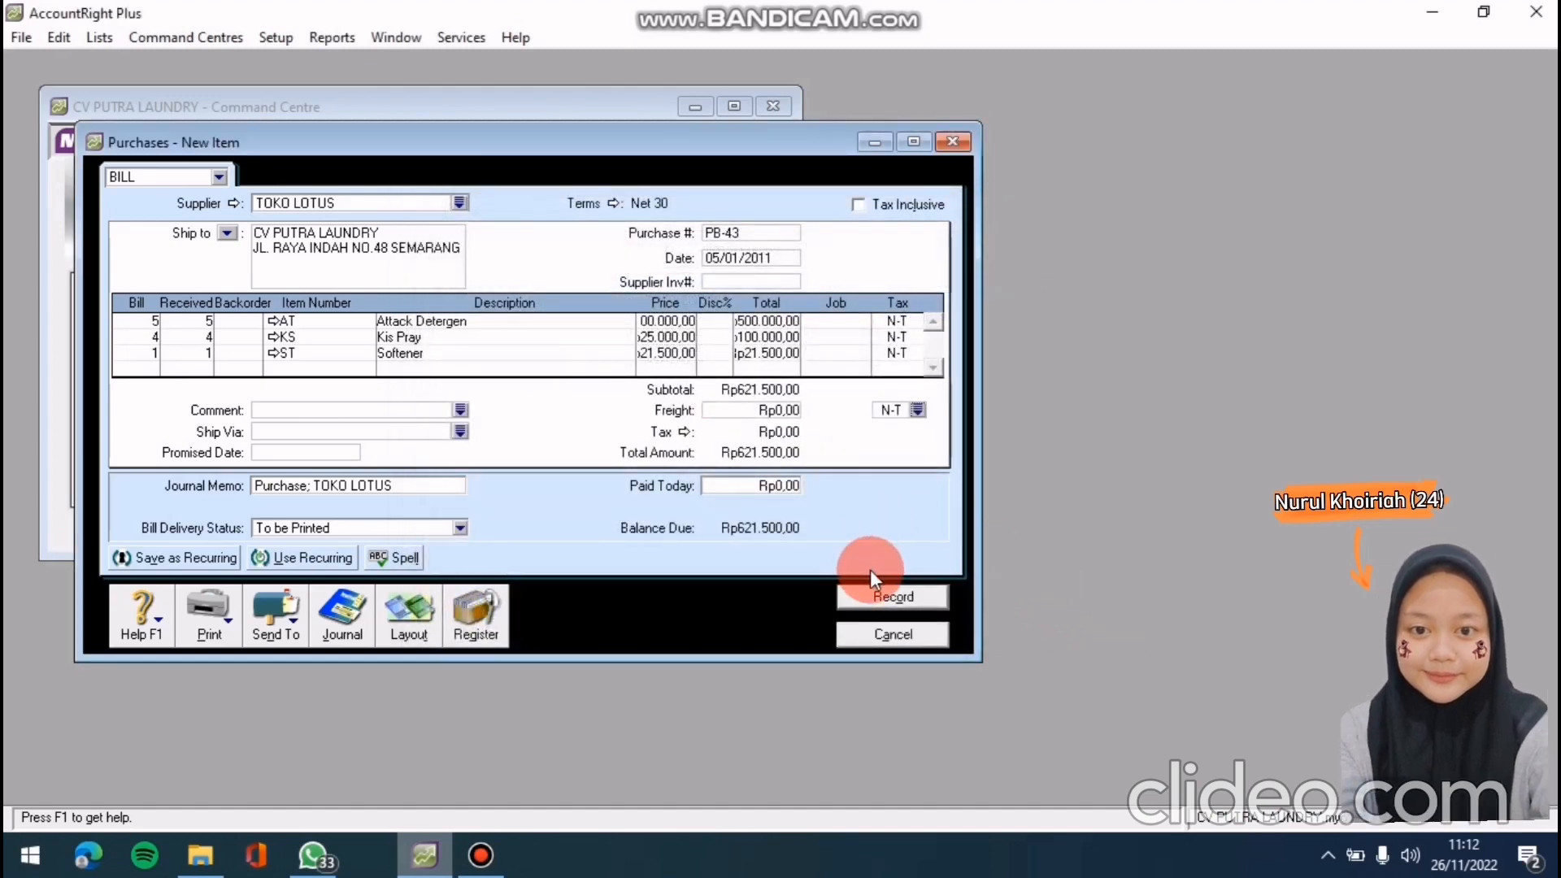
left_click(865, 592)
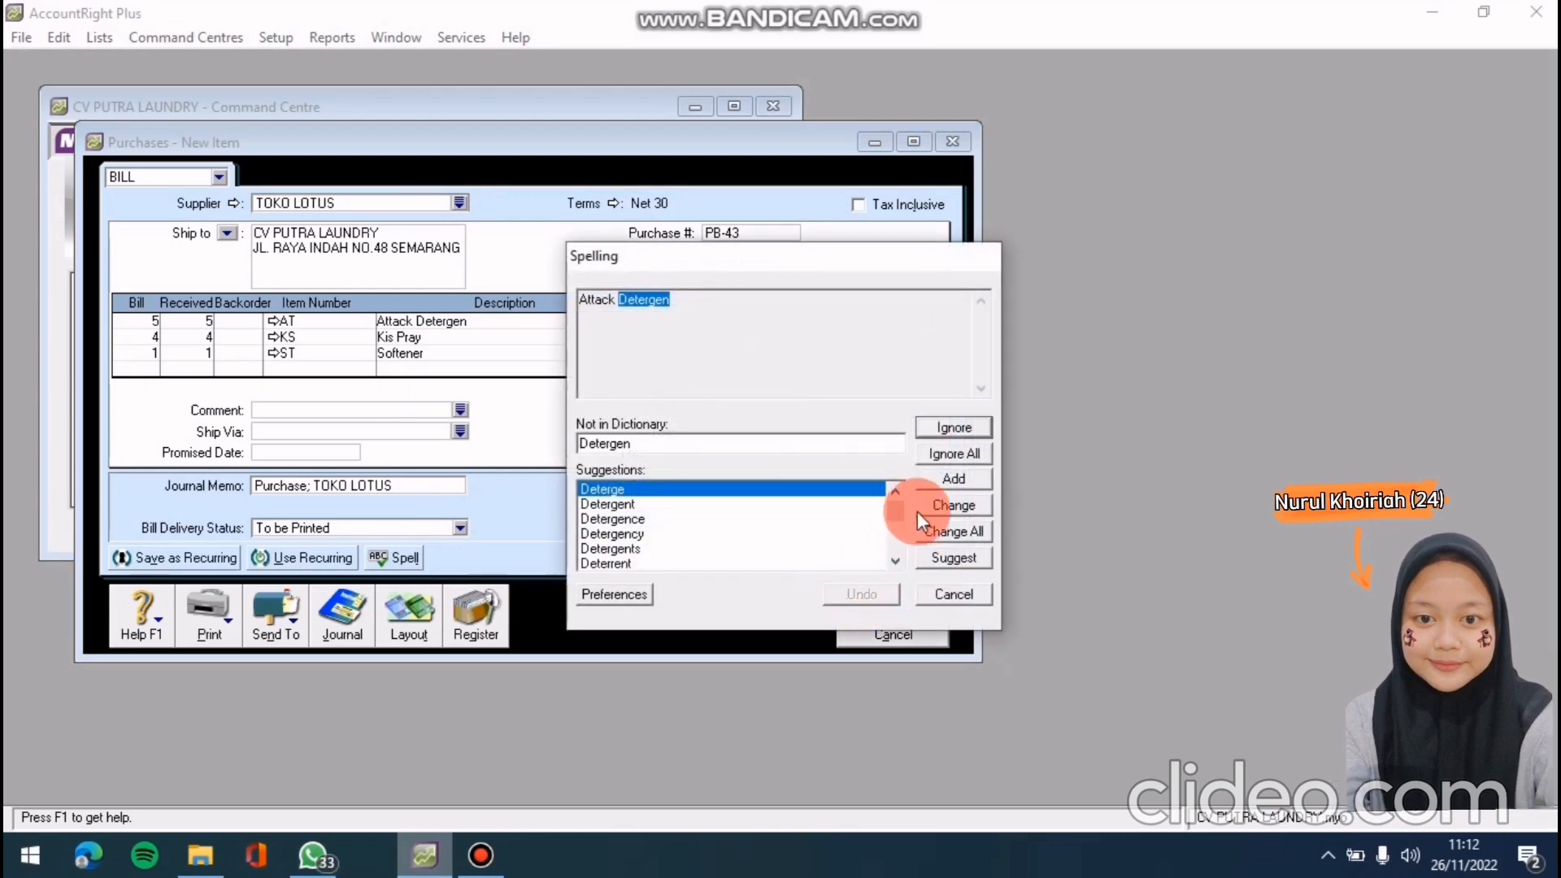
left_click(950, 456)
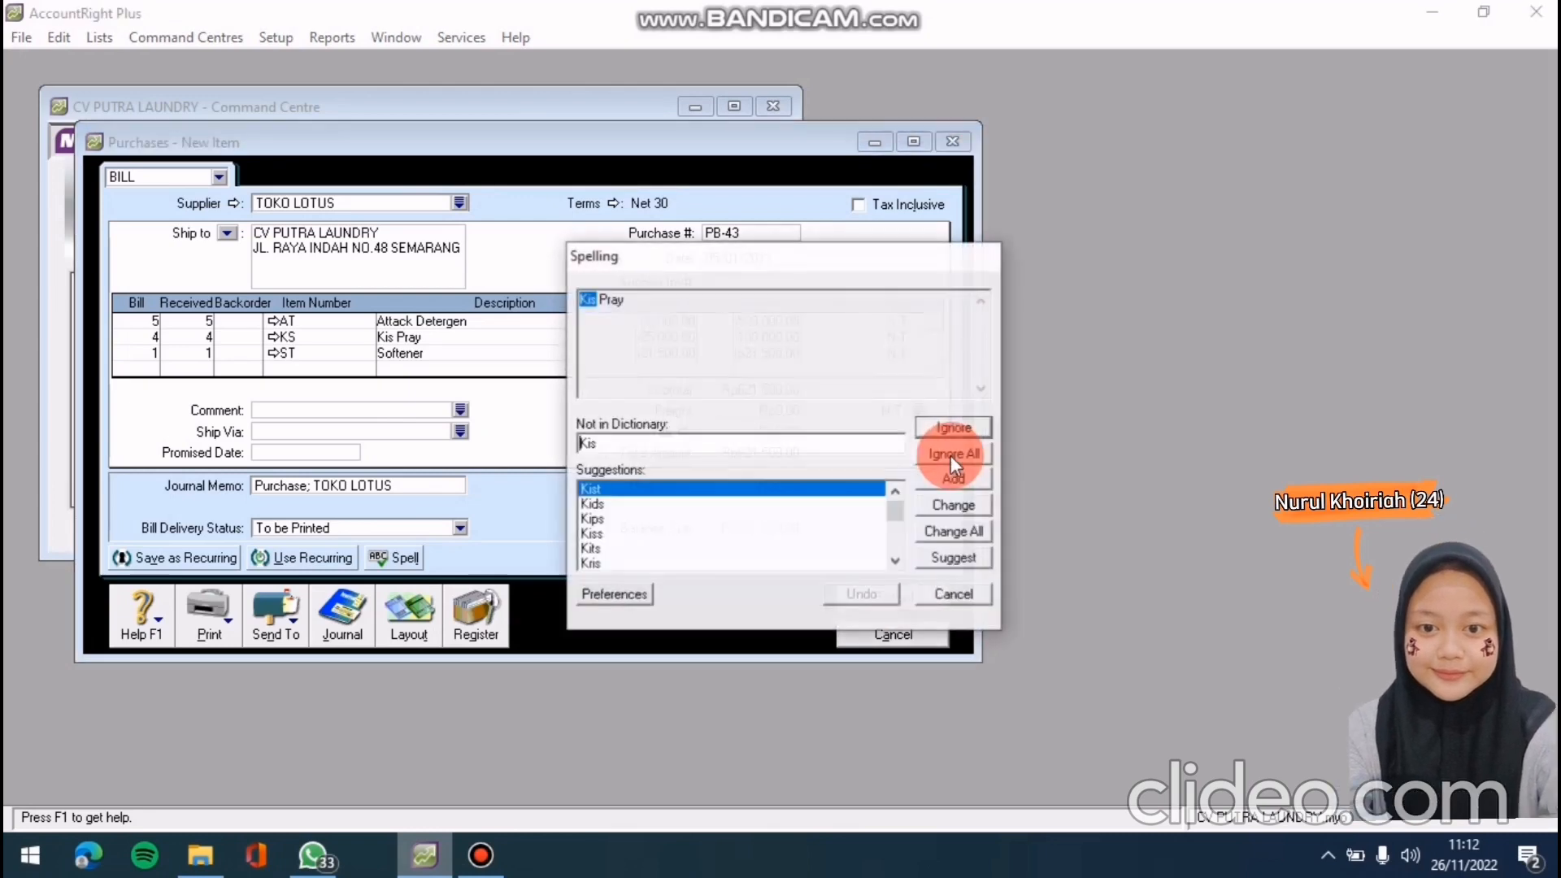
left_click(950, 455)
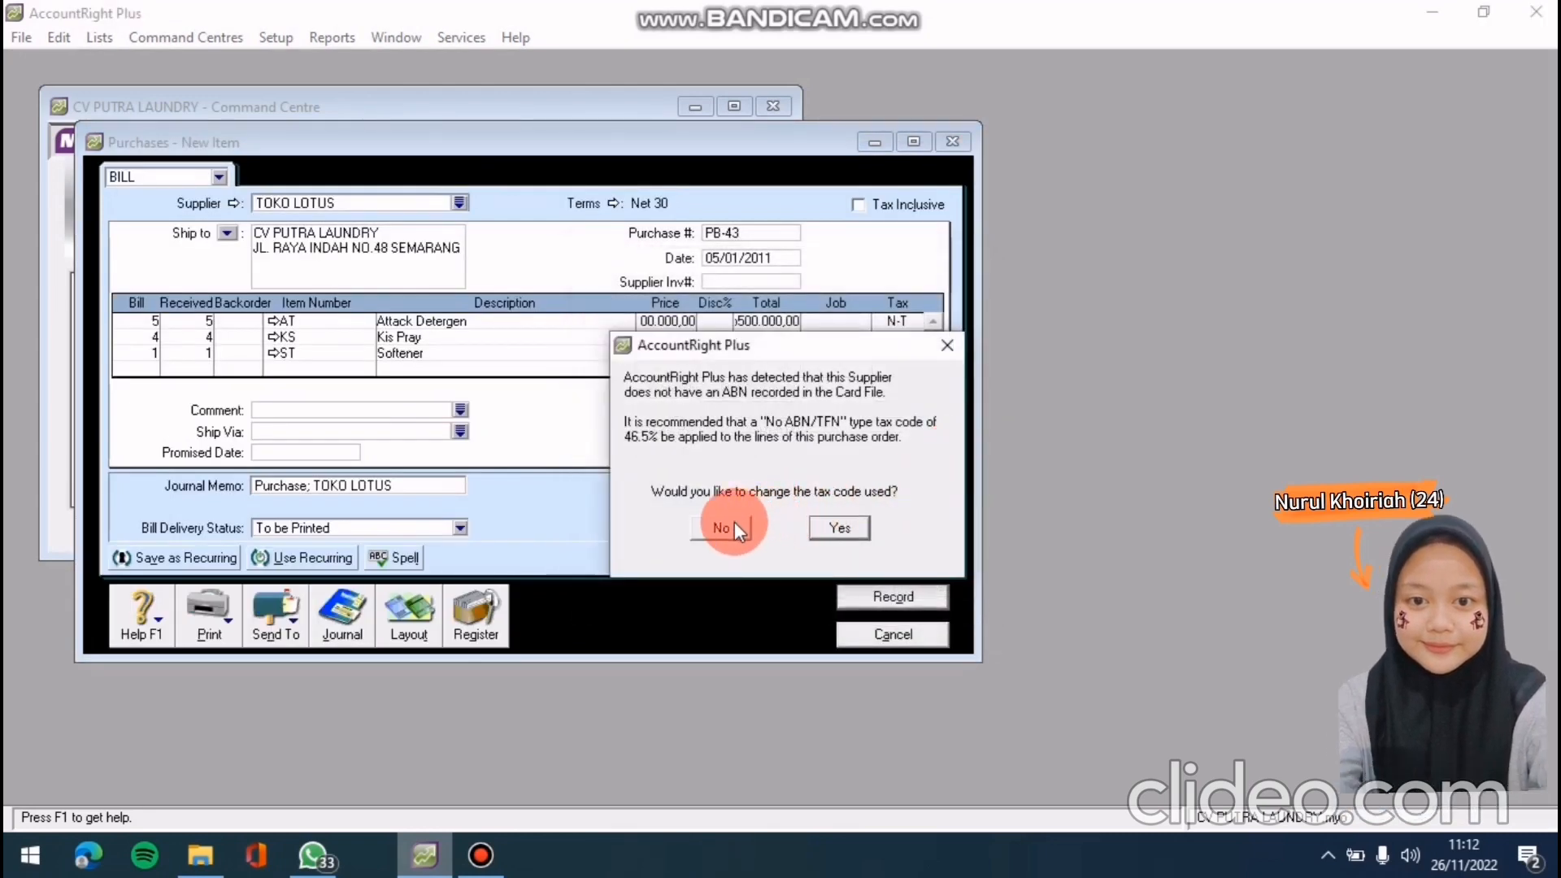
left_click(734, 527)
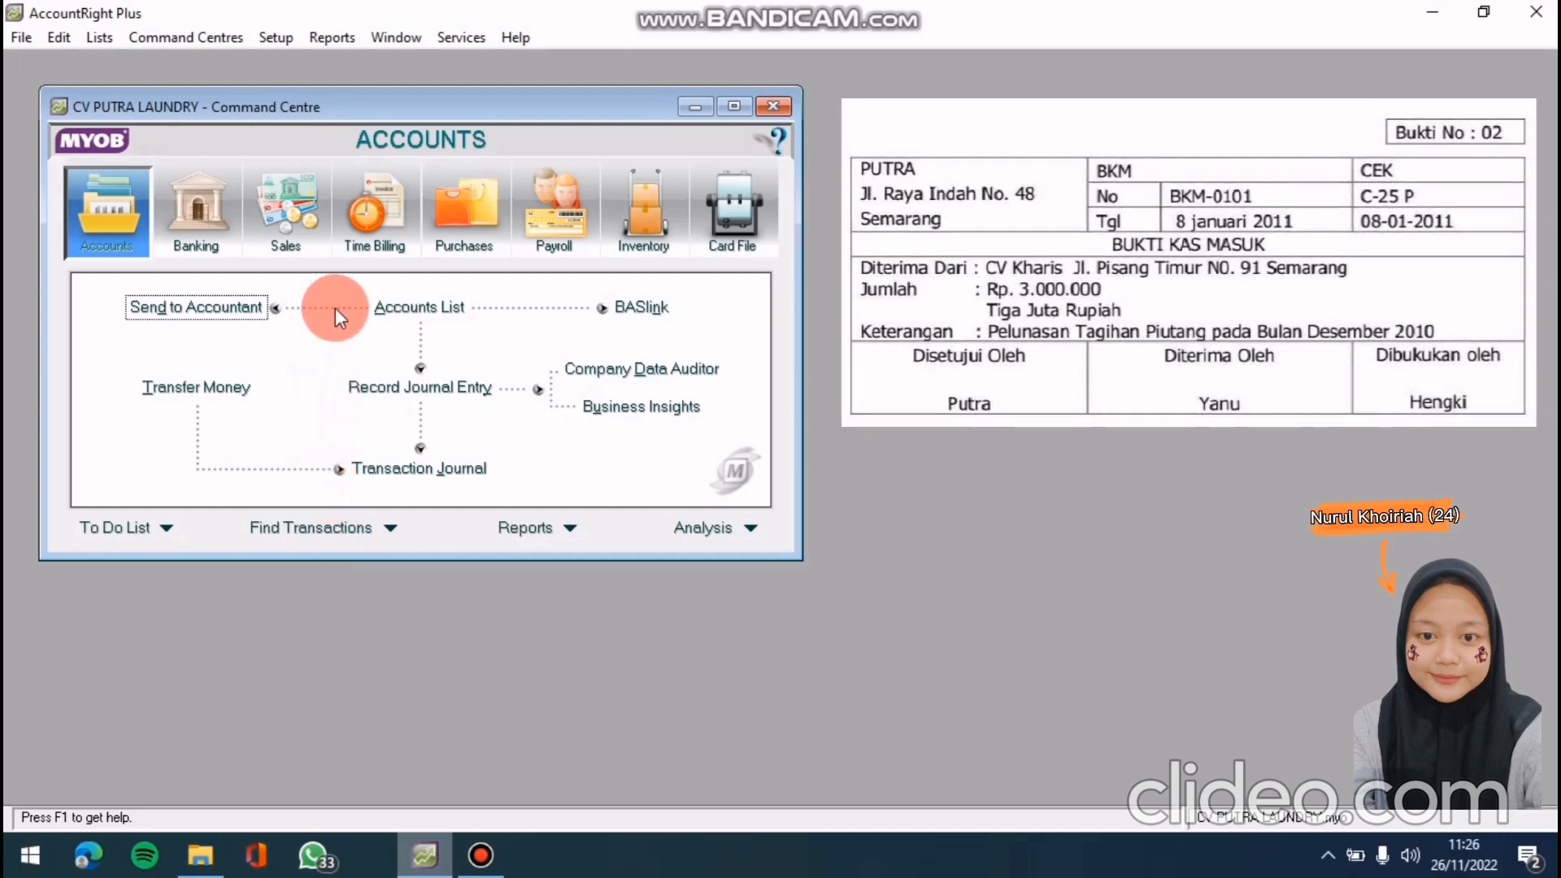
Start a Receive Payments entry with CV. Kharis as the customer
left_click(309, 234)
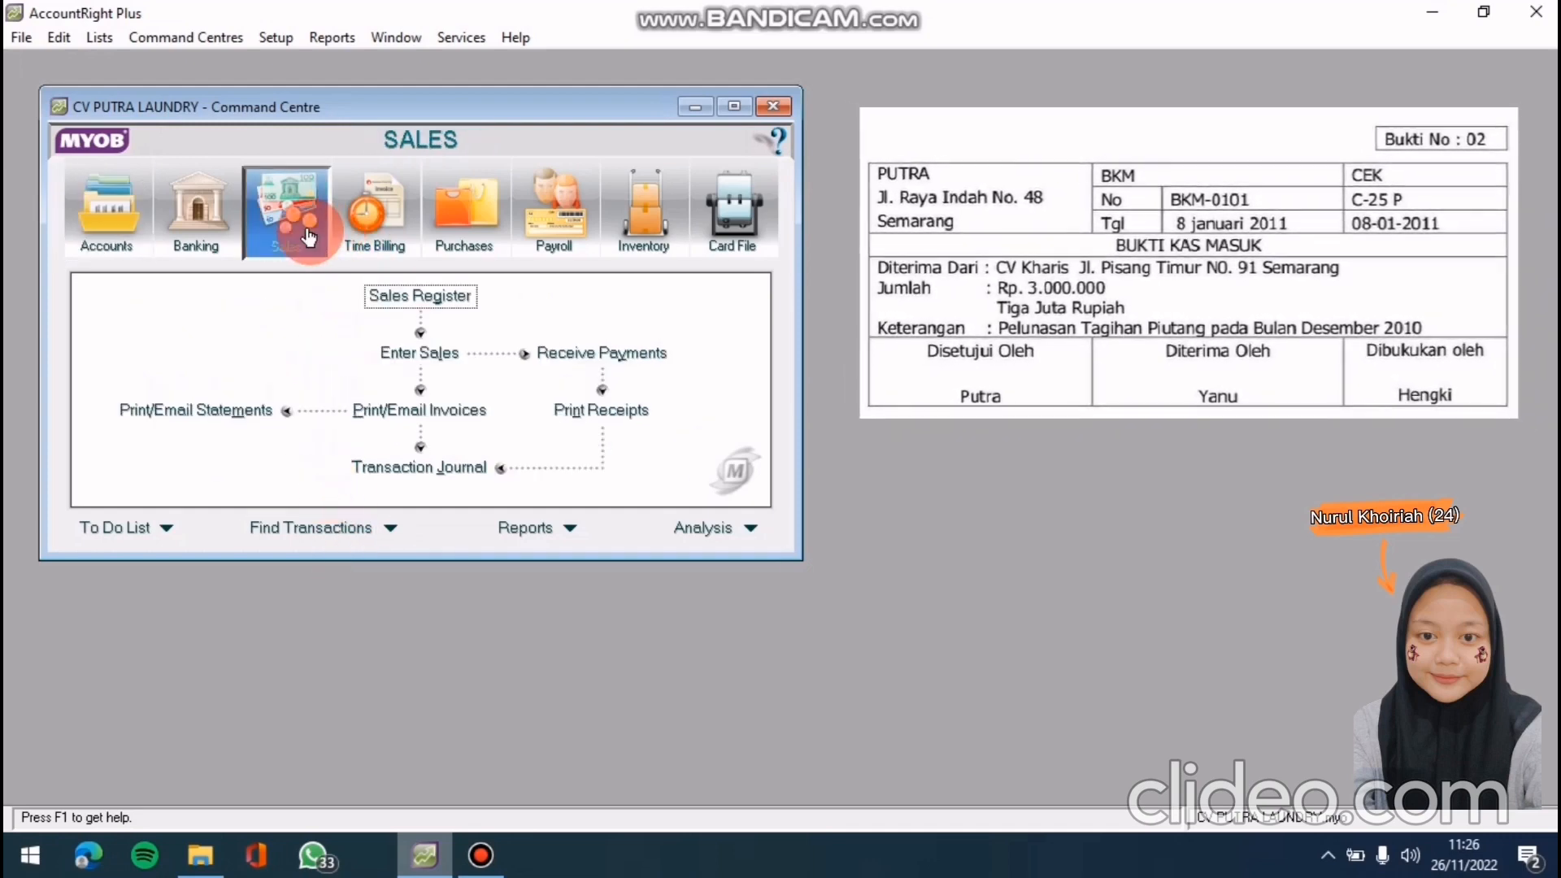
left_click(654, 353)
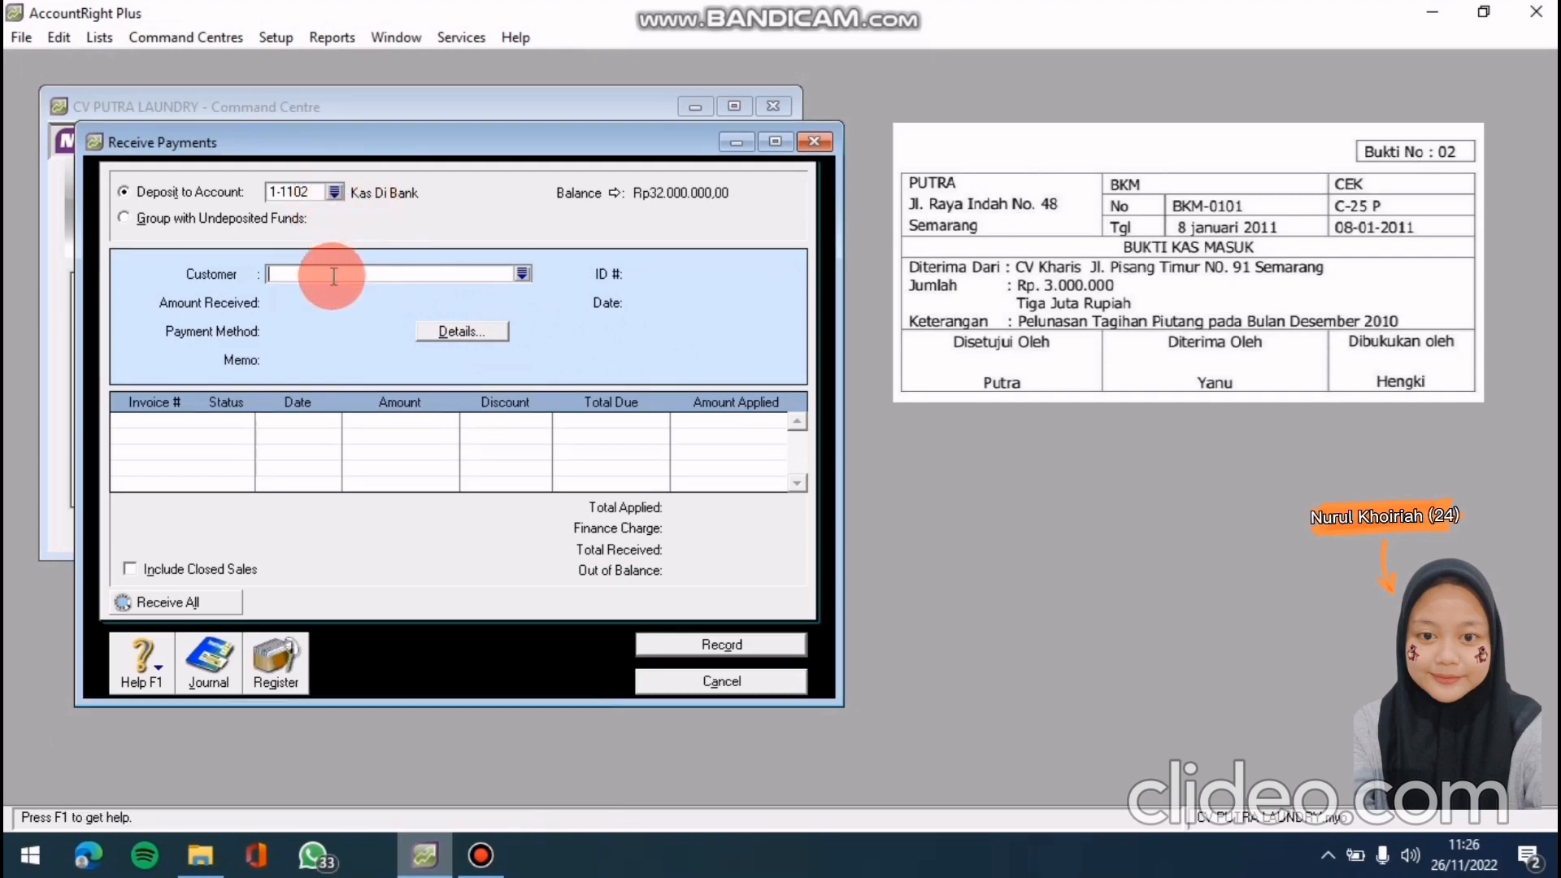
left_click(522, 274)
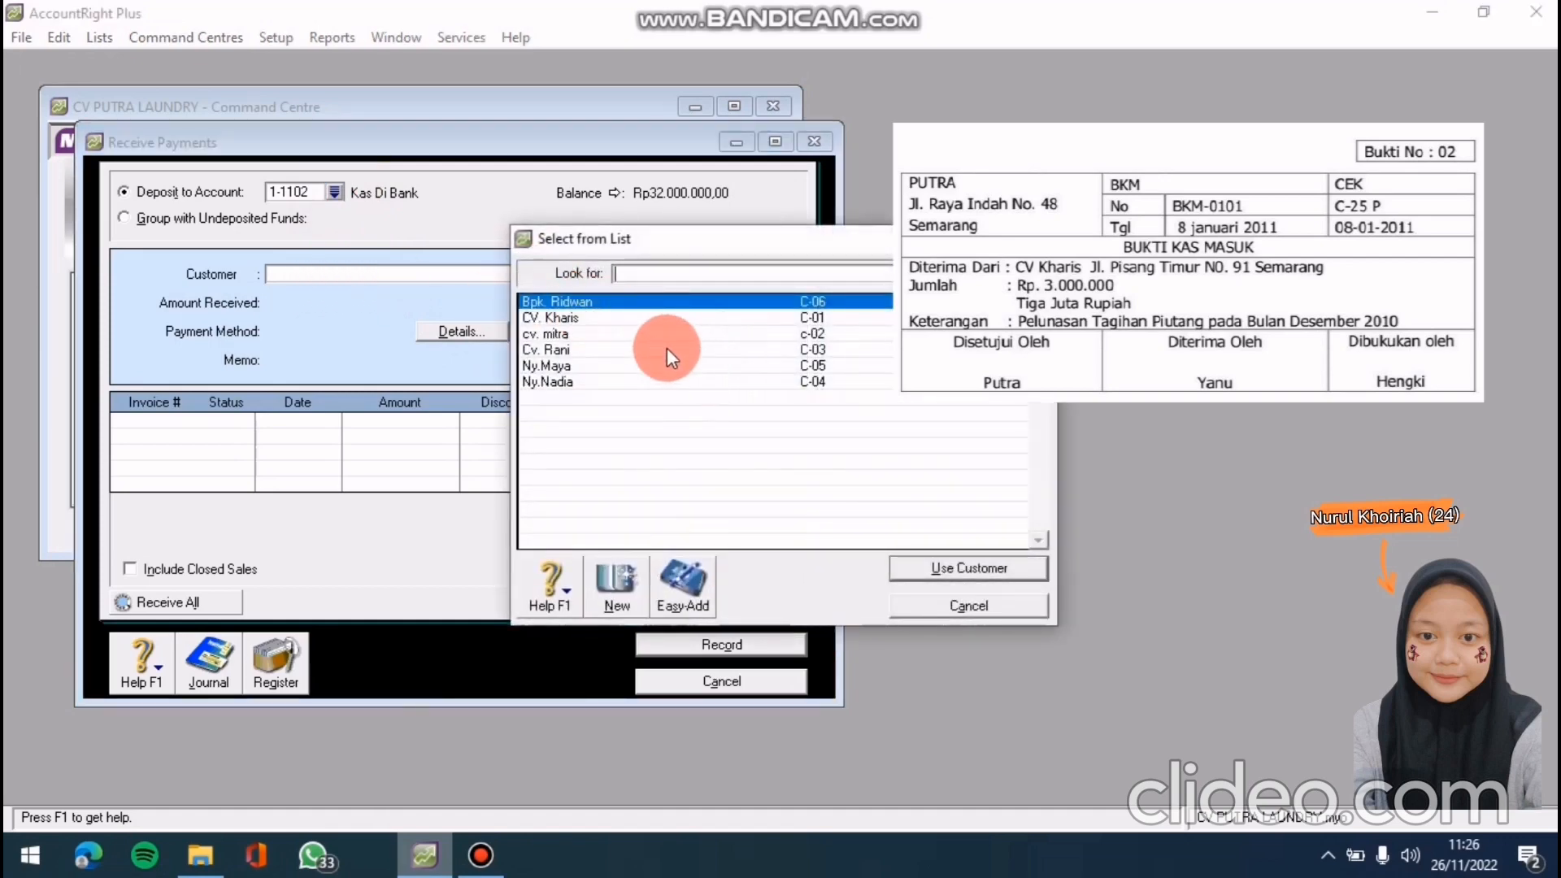
left_click(648, 318)
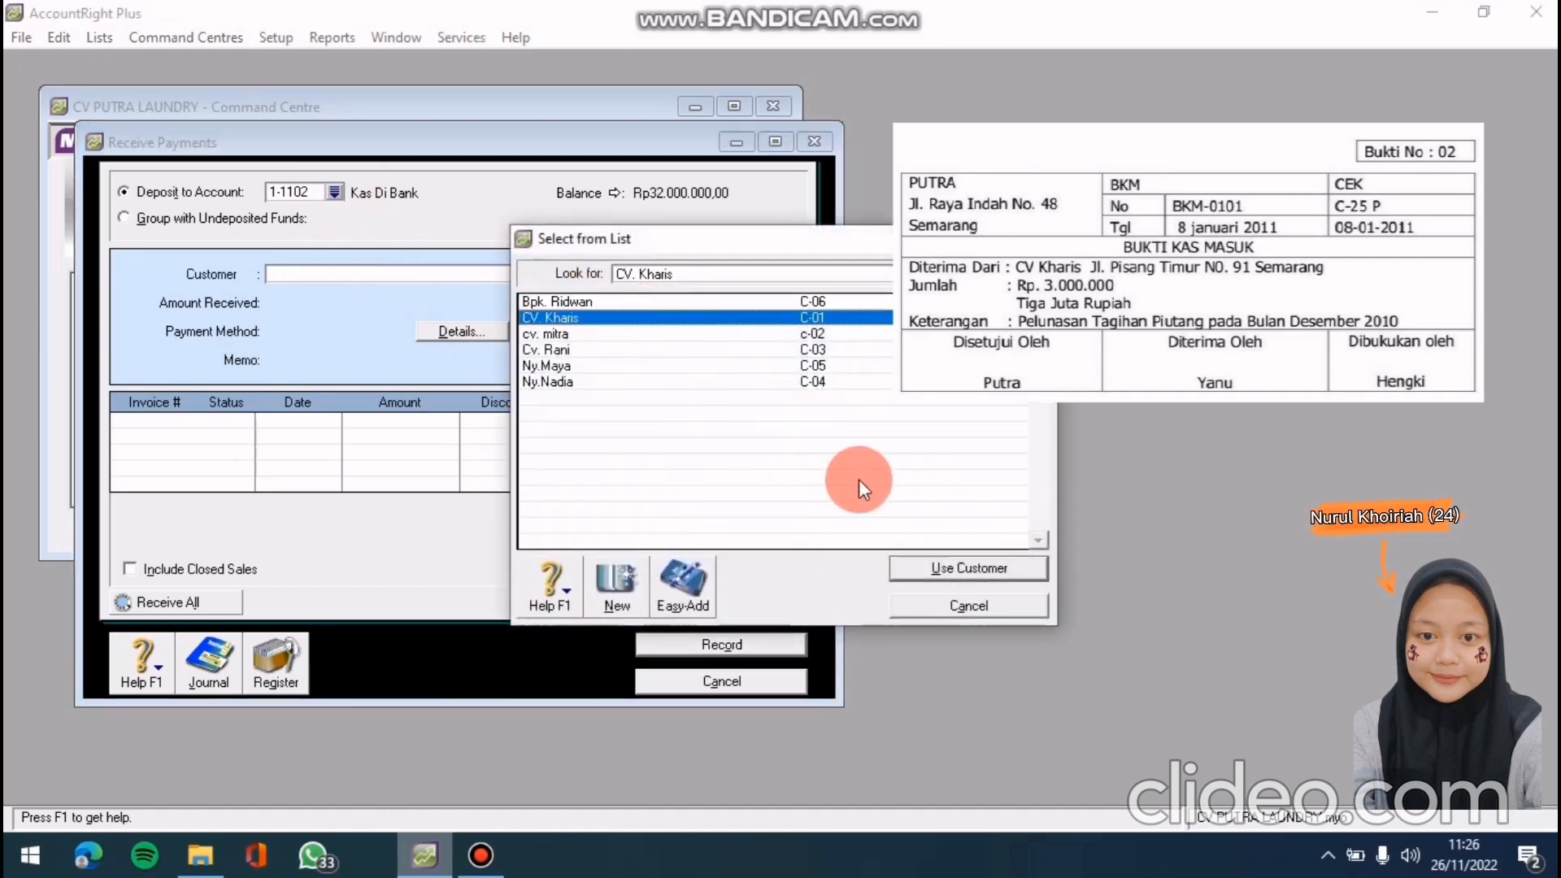
left_click(921, 561)
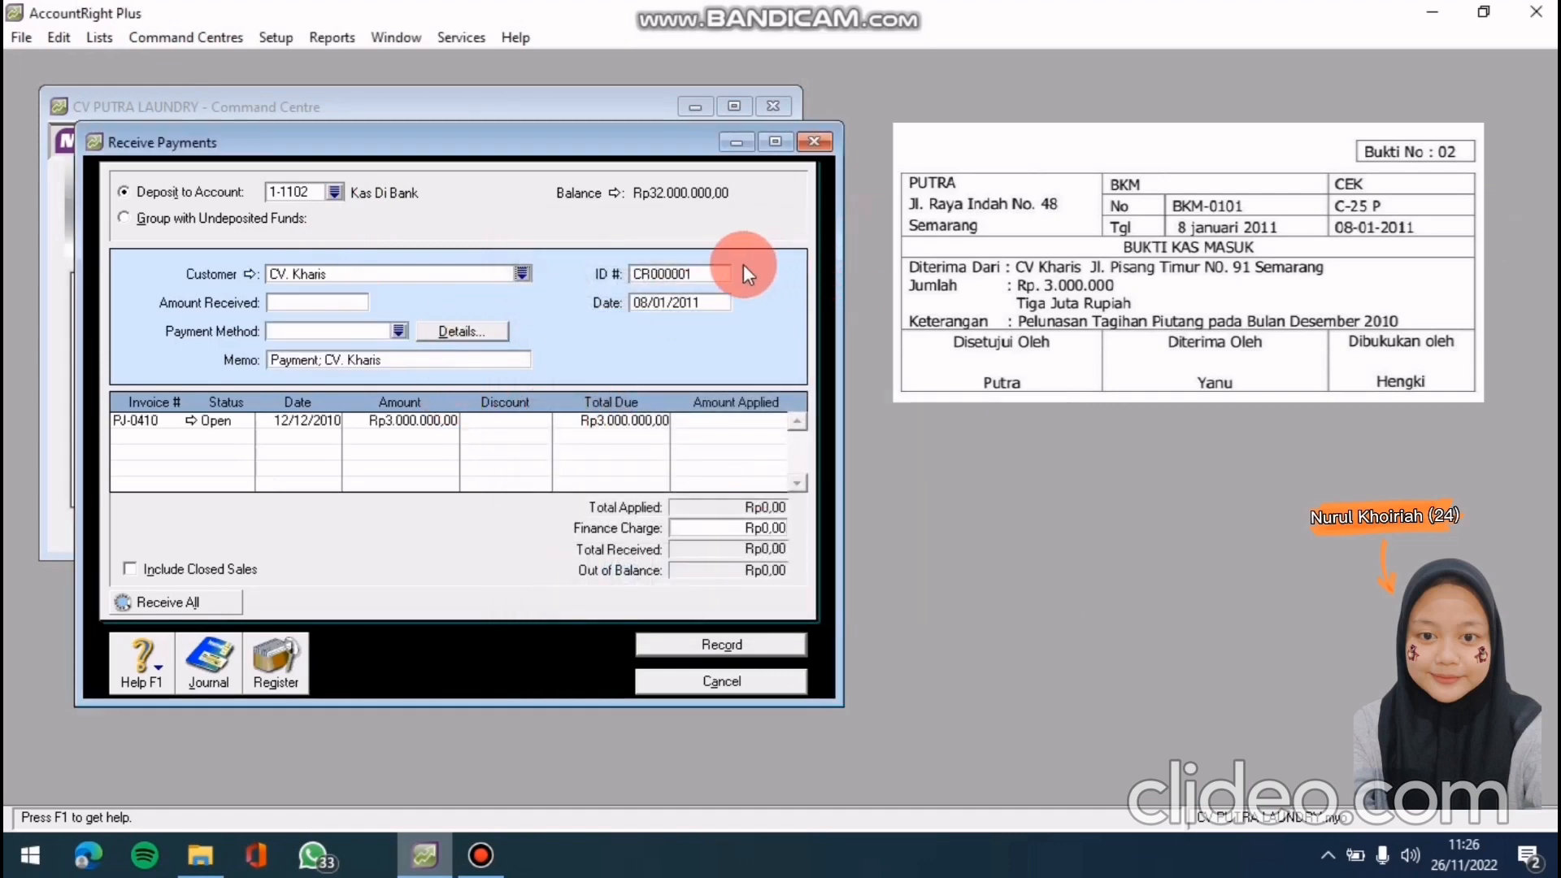
Set the payment ID to BKM-0101 and the date to 8/01/2011
left_click(686, 275)
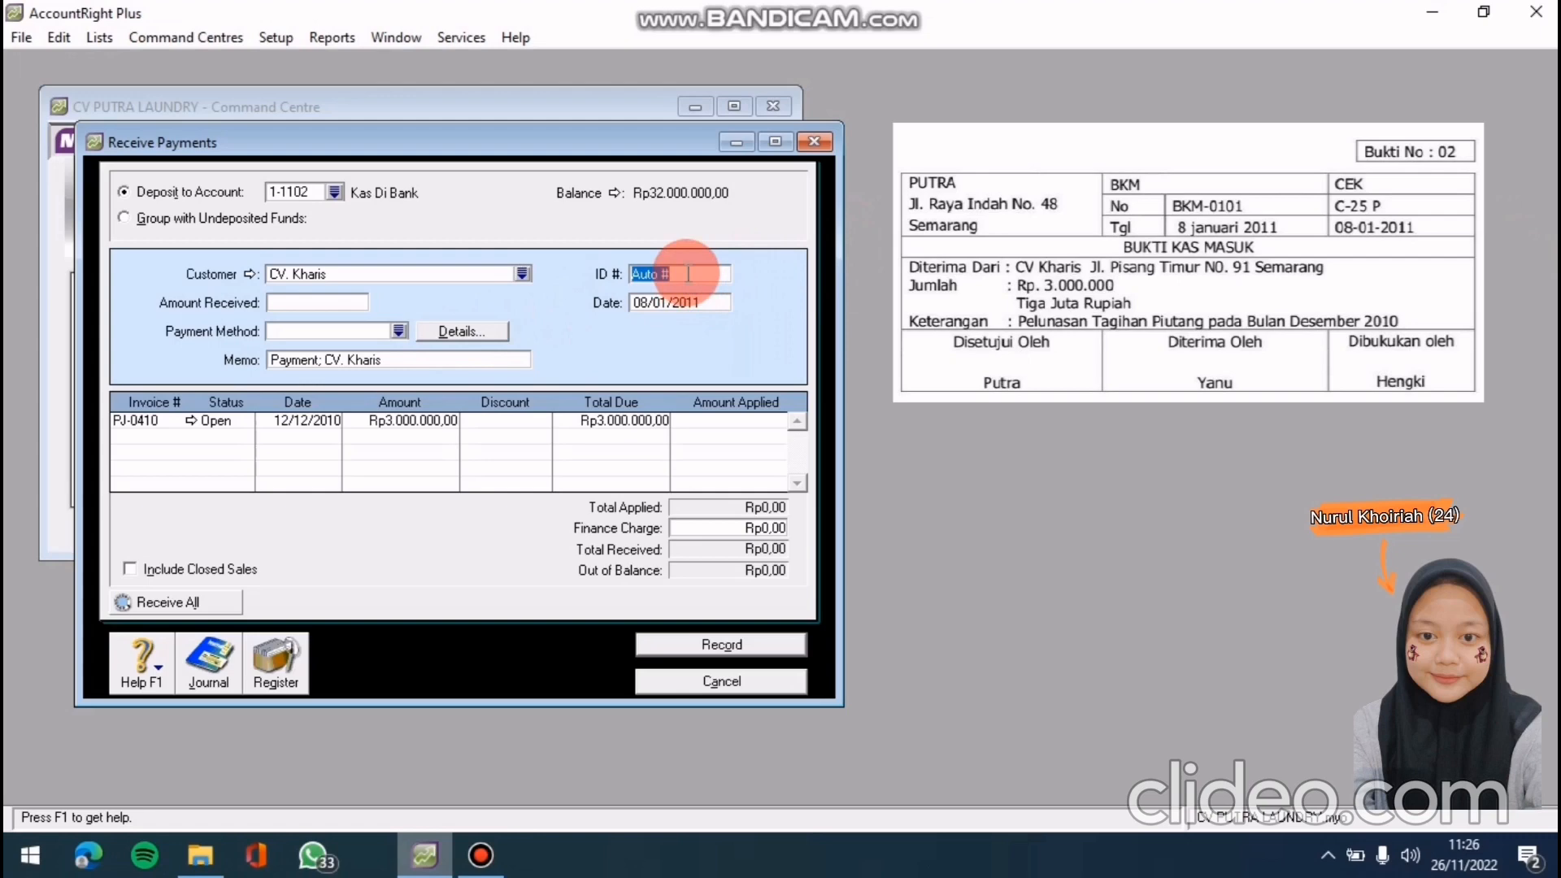
type("BKM-0101")
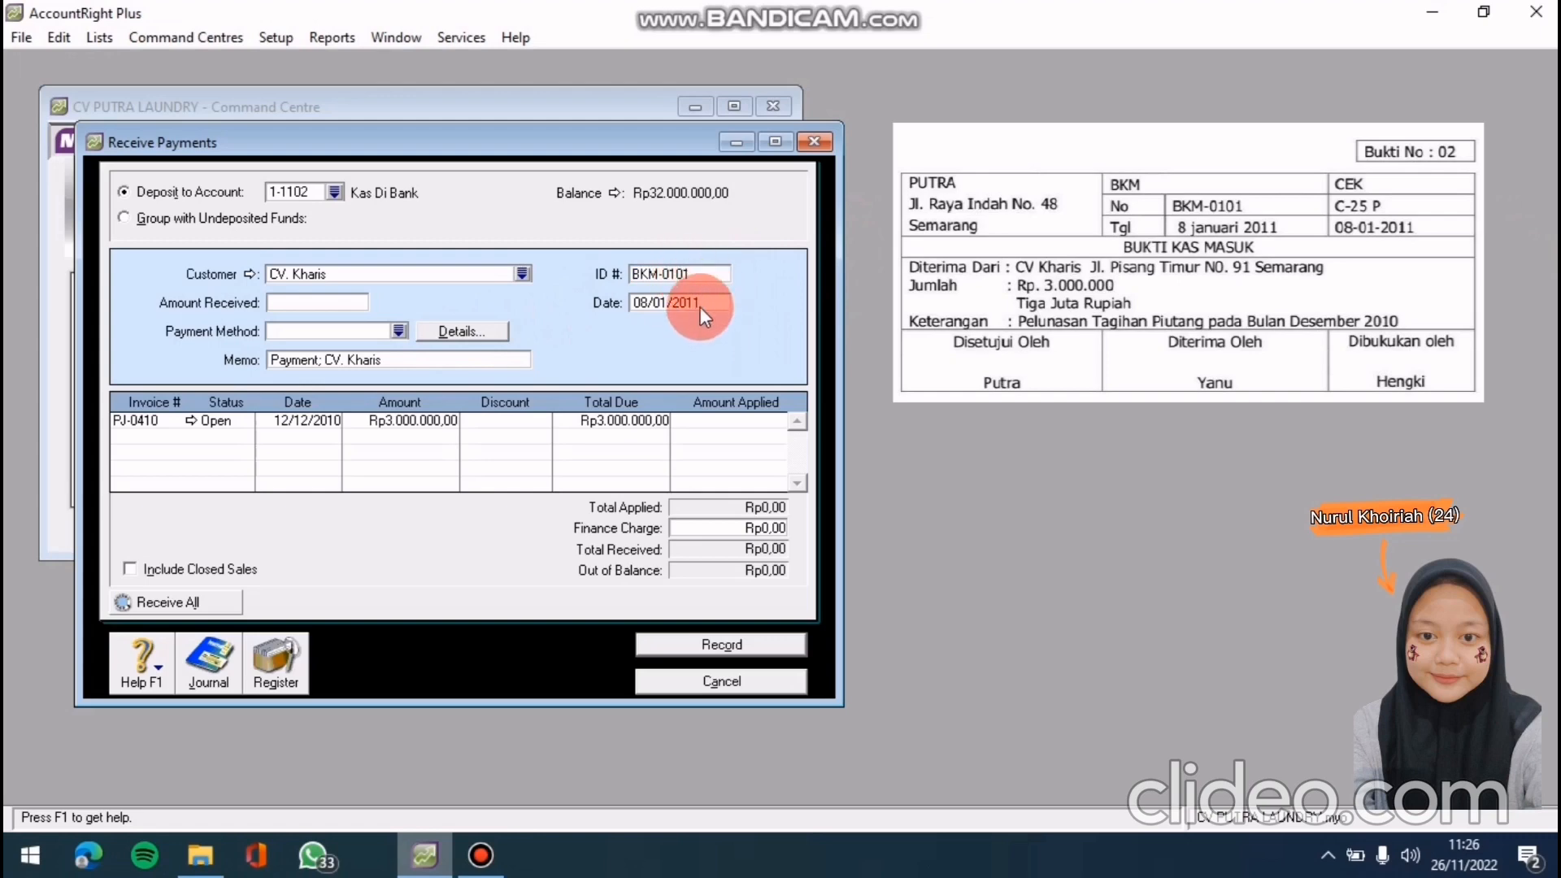
left_click(700, 304)
key("BackSpace")
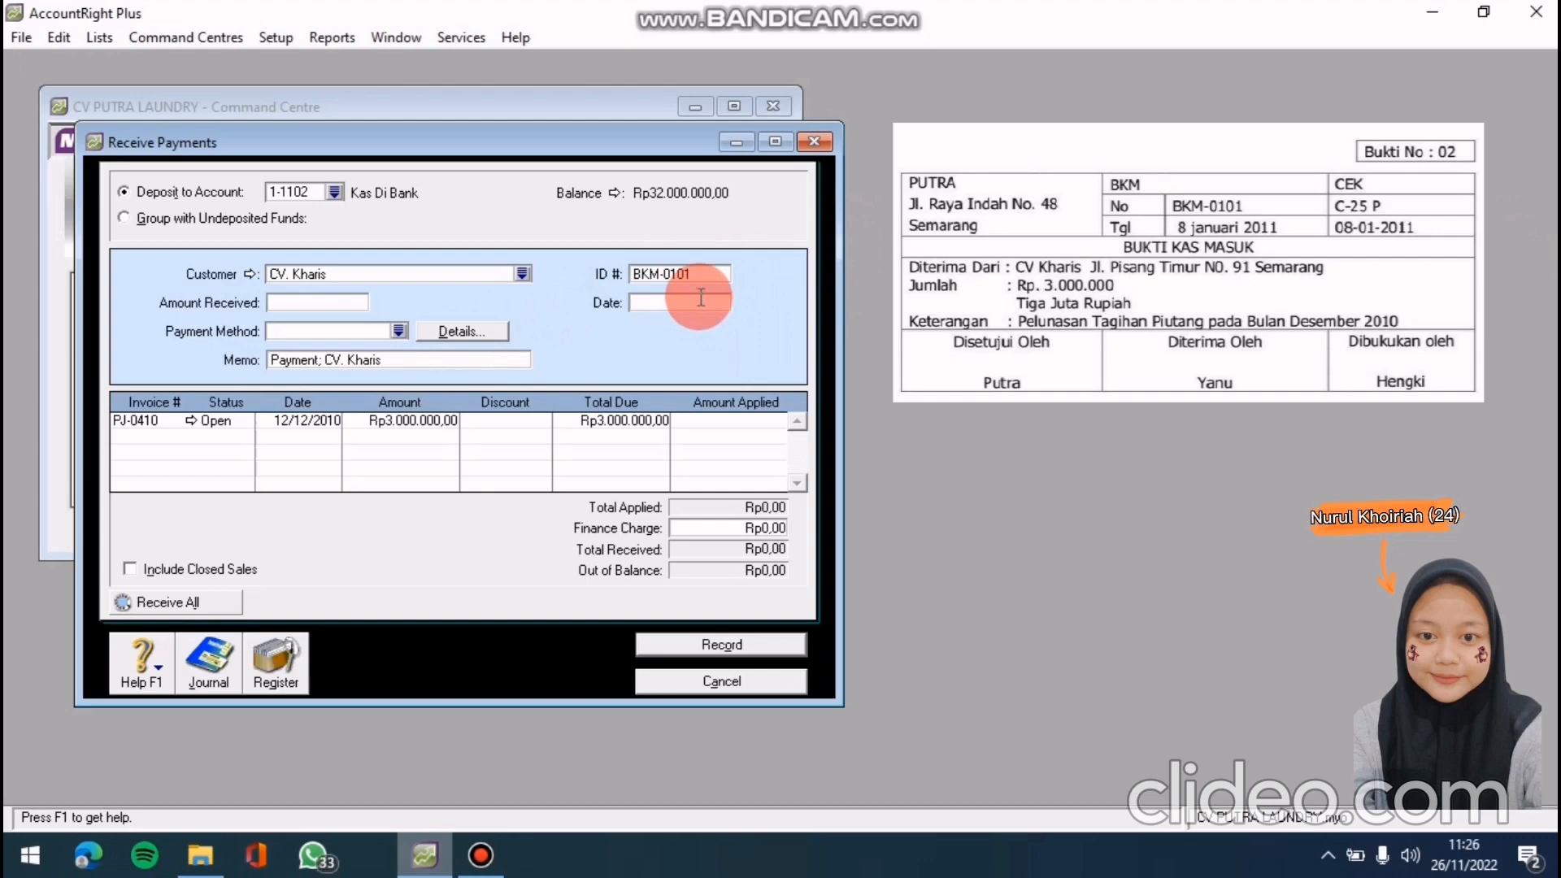
type("8/01/2011")
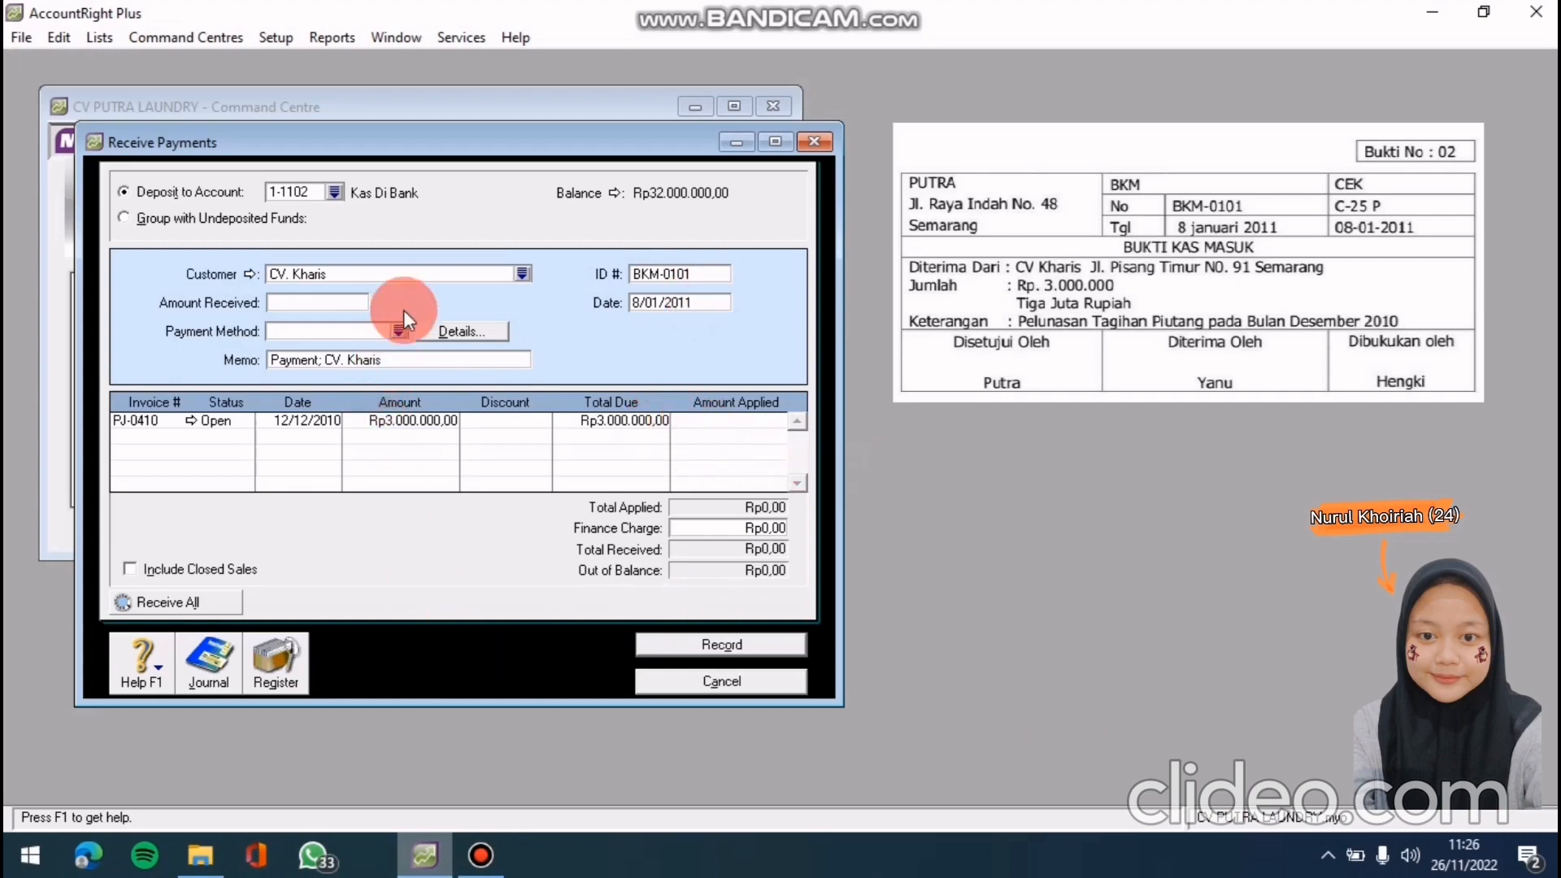
left_click(288, 303)
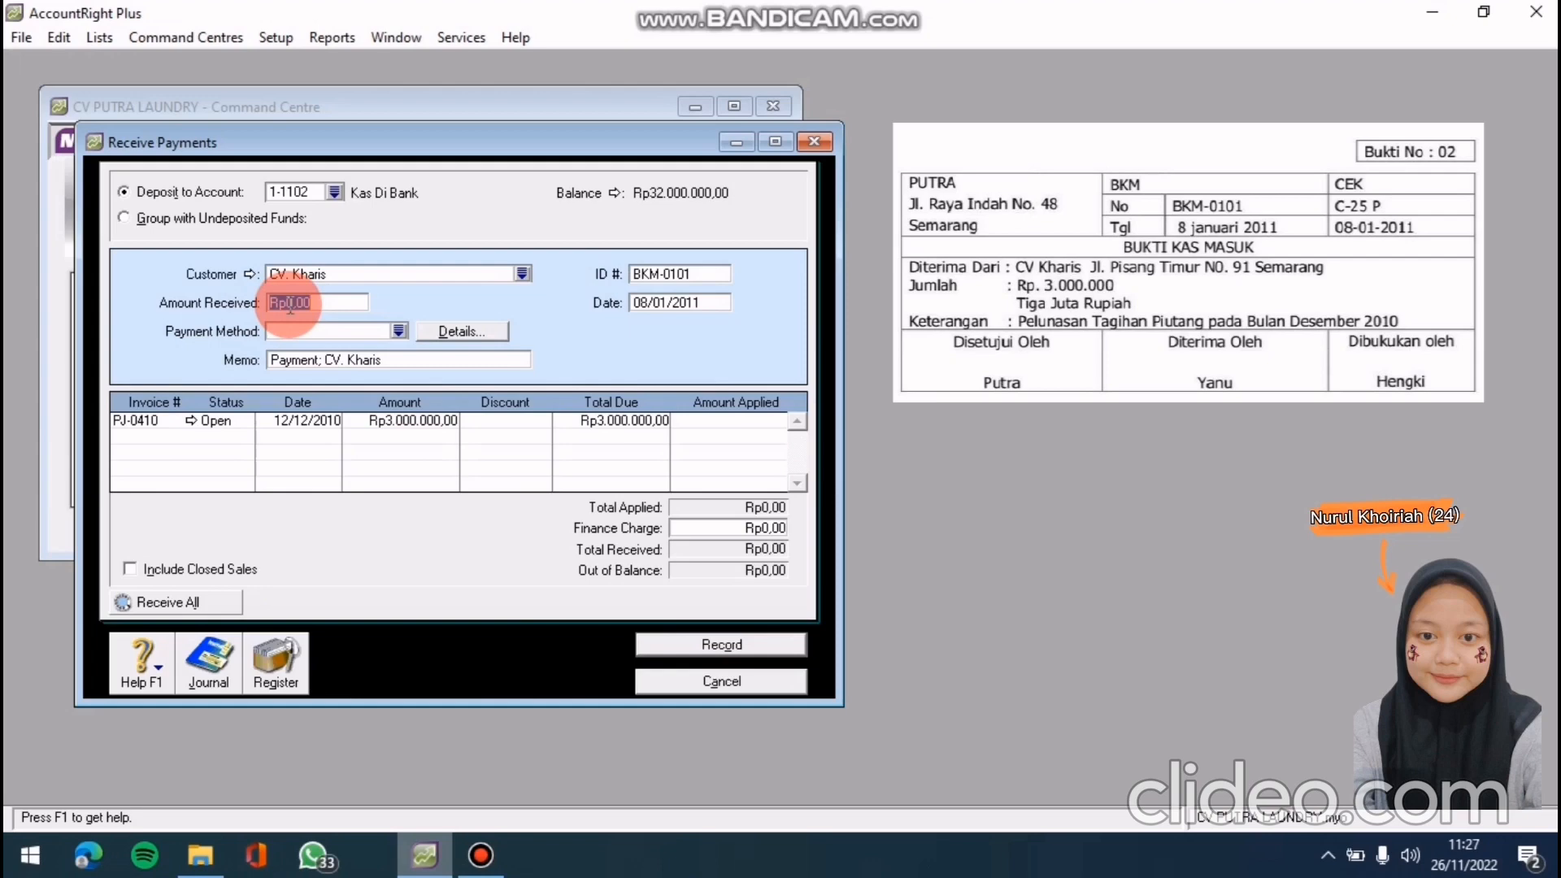
Receive 3000000 from CV. Kharis against invoice PJ-0410, check the recap and record it
type("3000000")
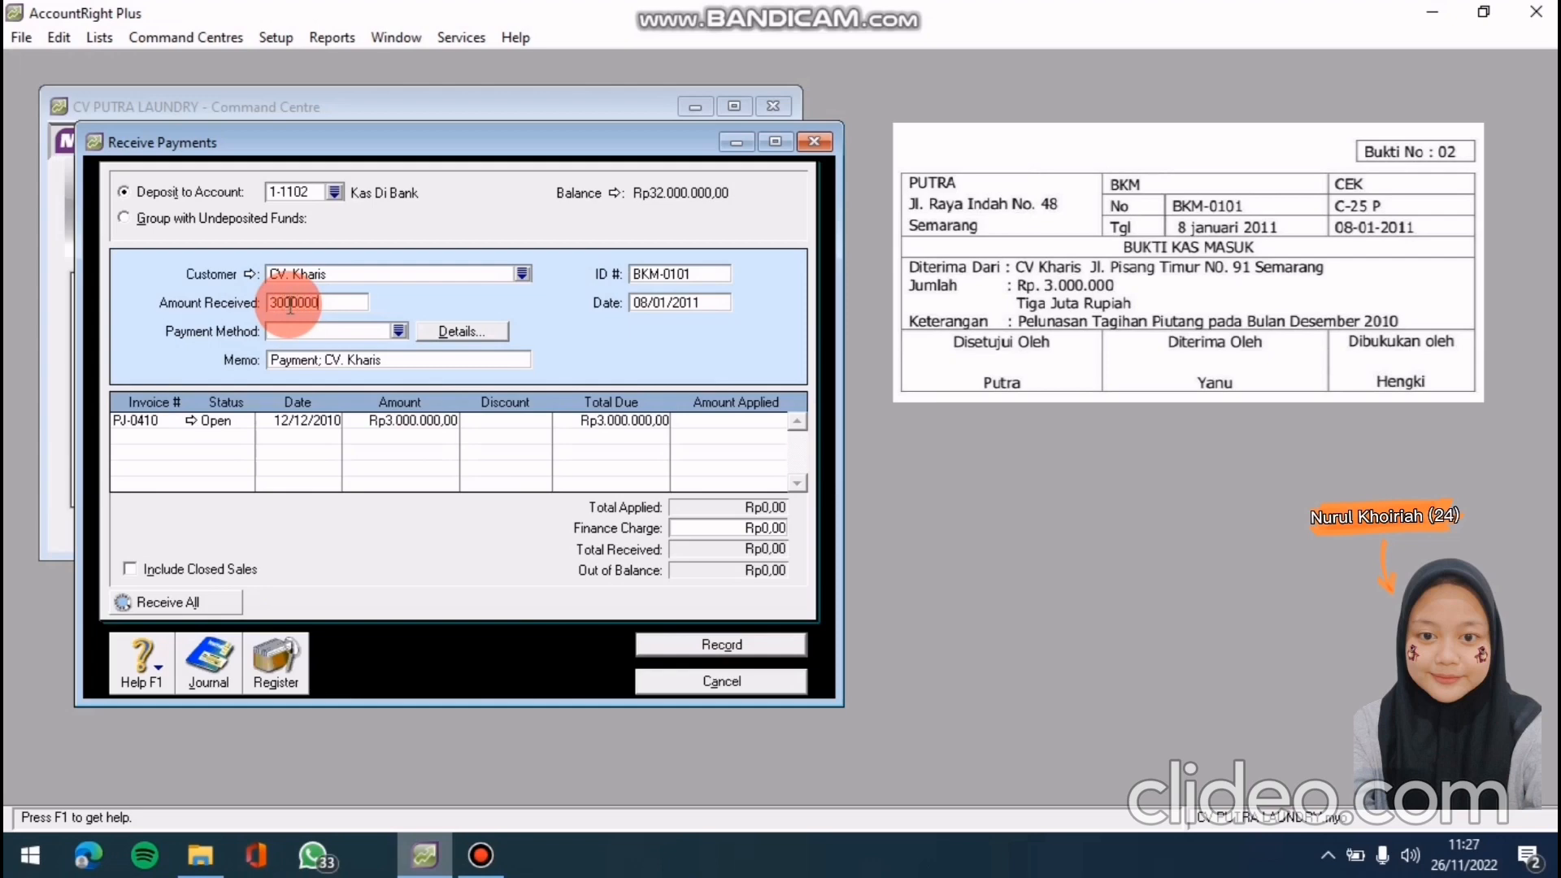
key("Tab")
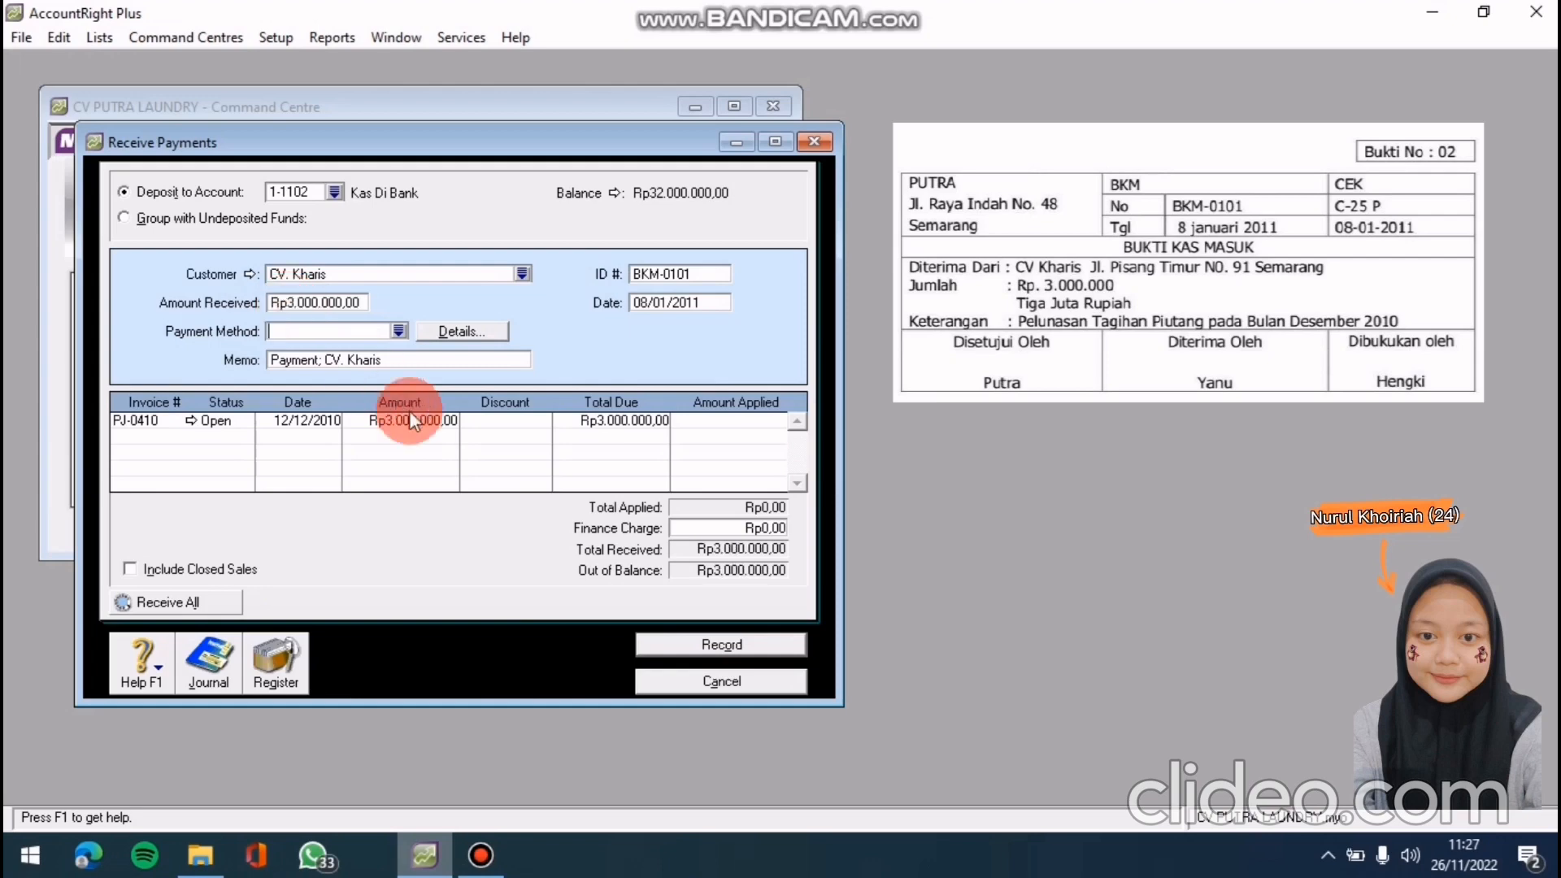
left_click(685, 422)
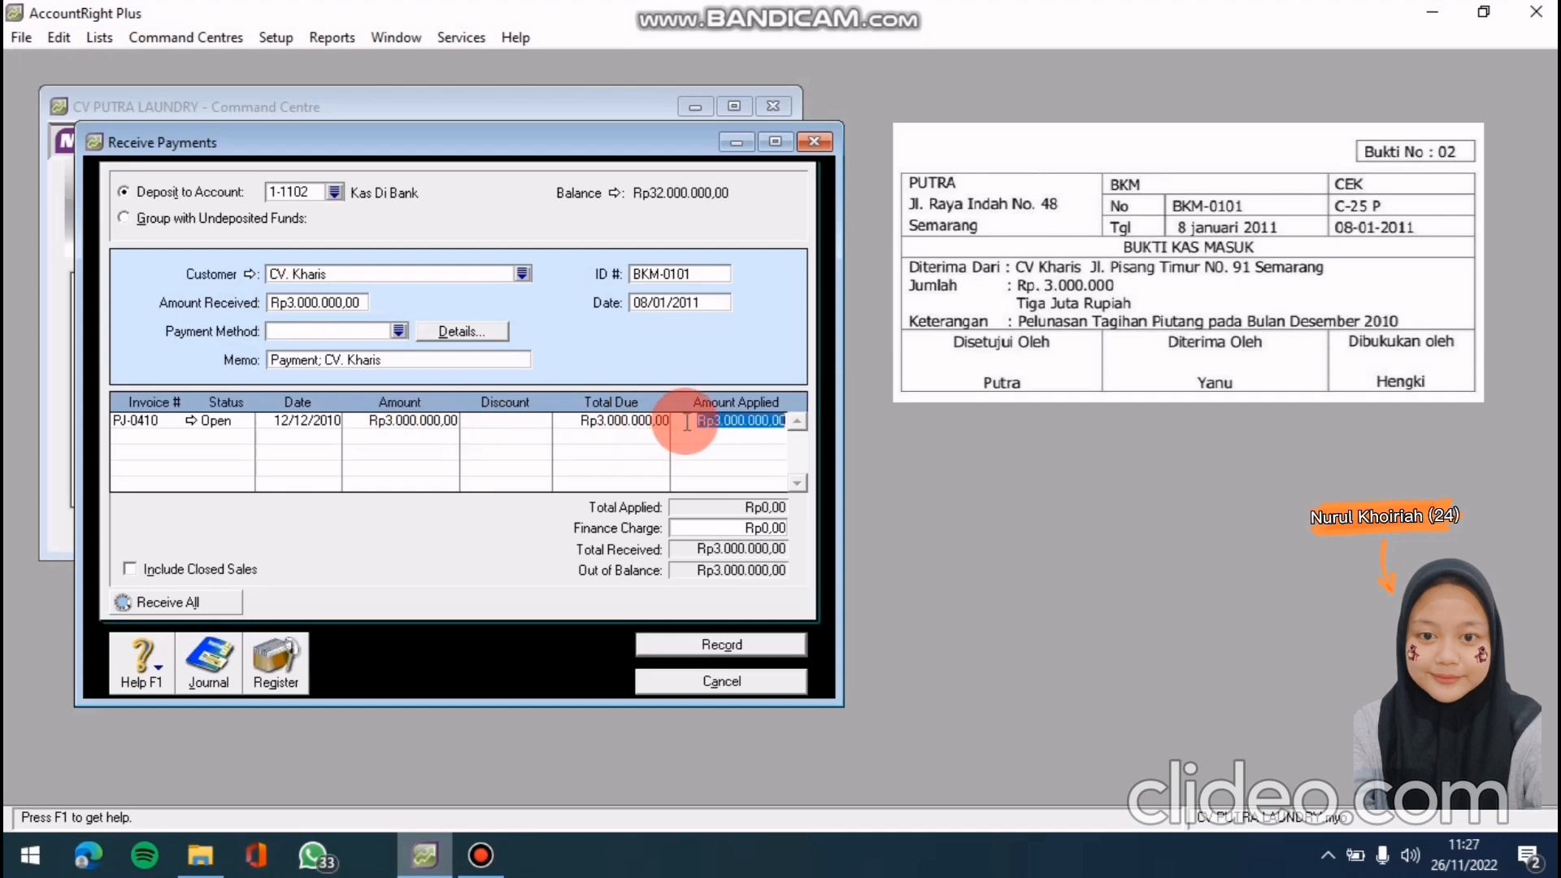
key("Tab")
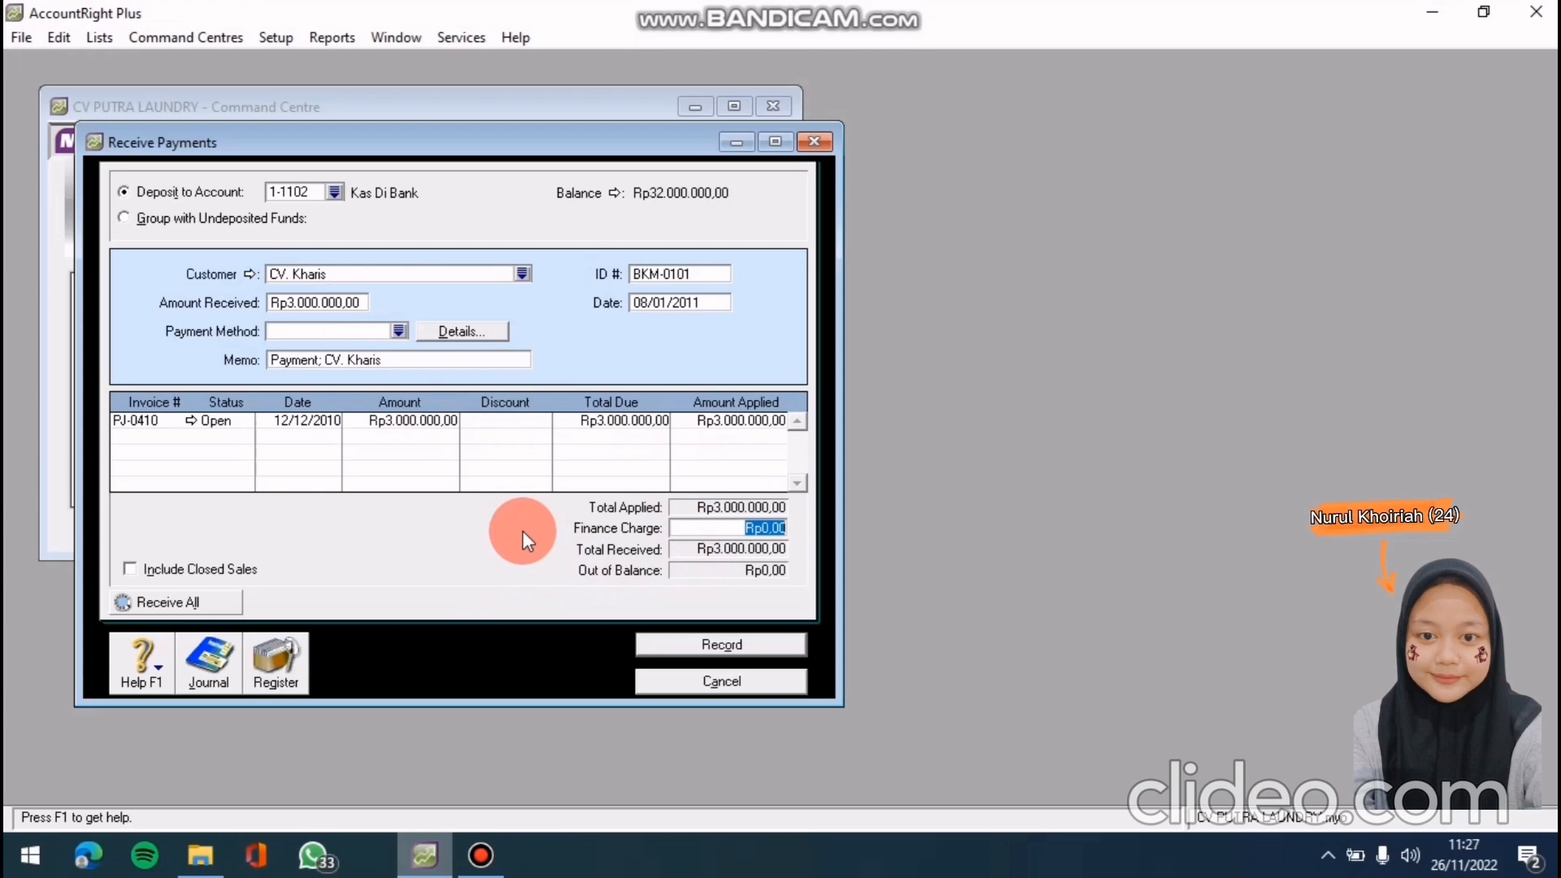
key("ctrl+r")
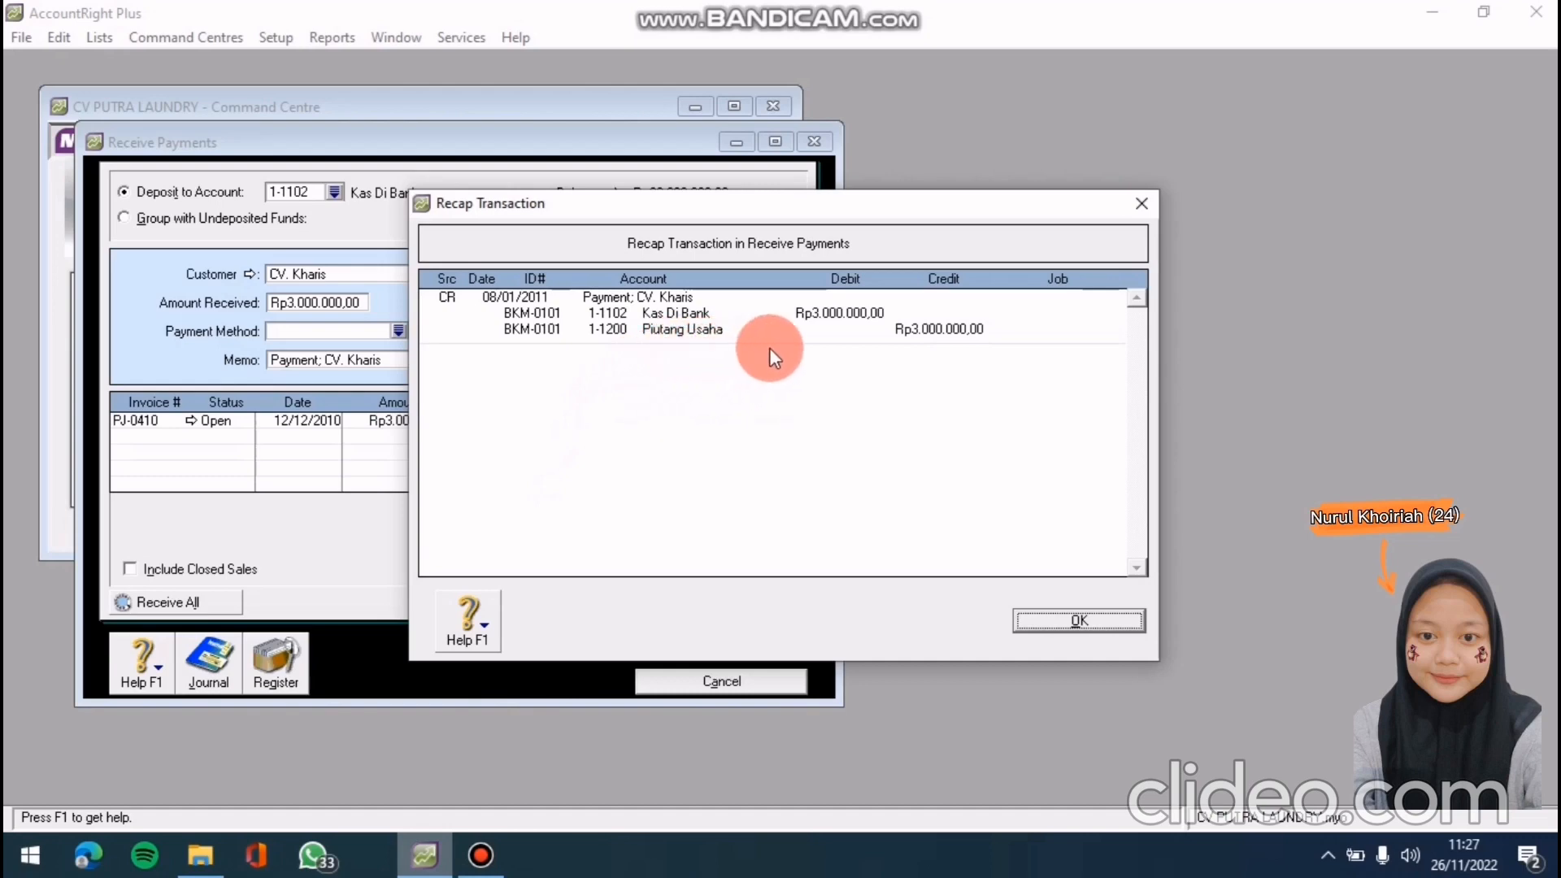
left_click(1091, 627)
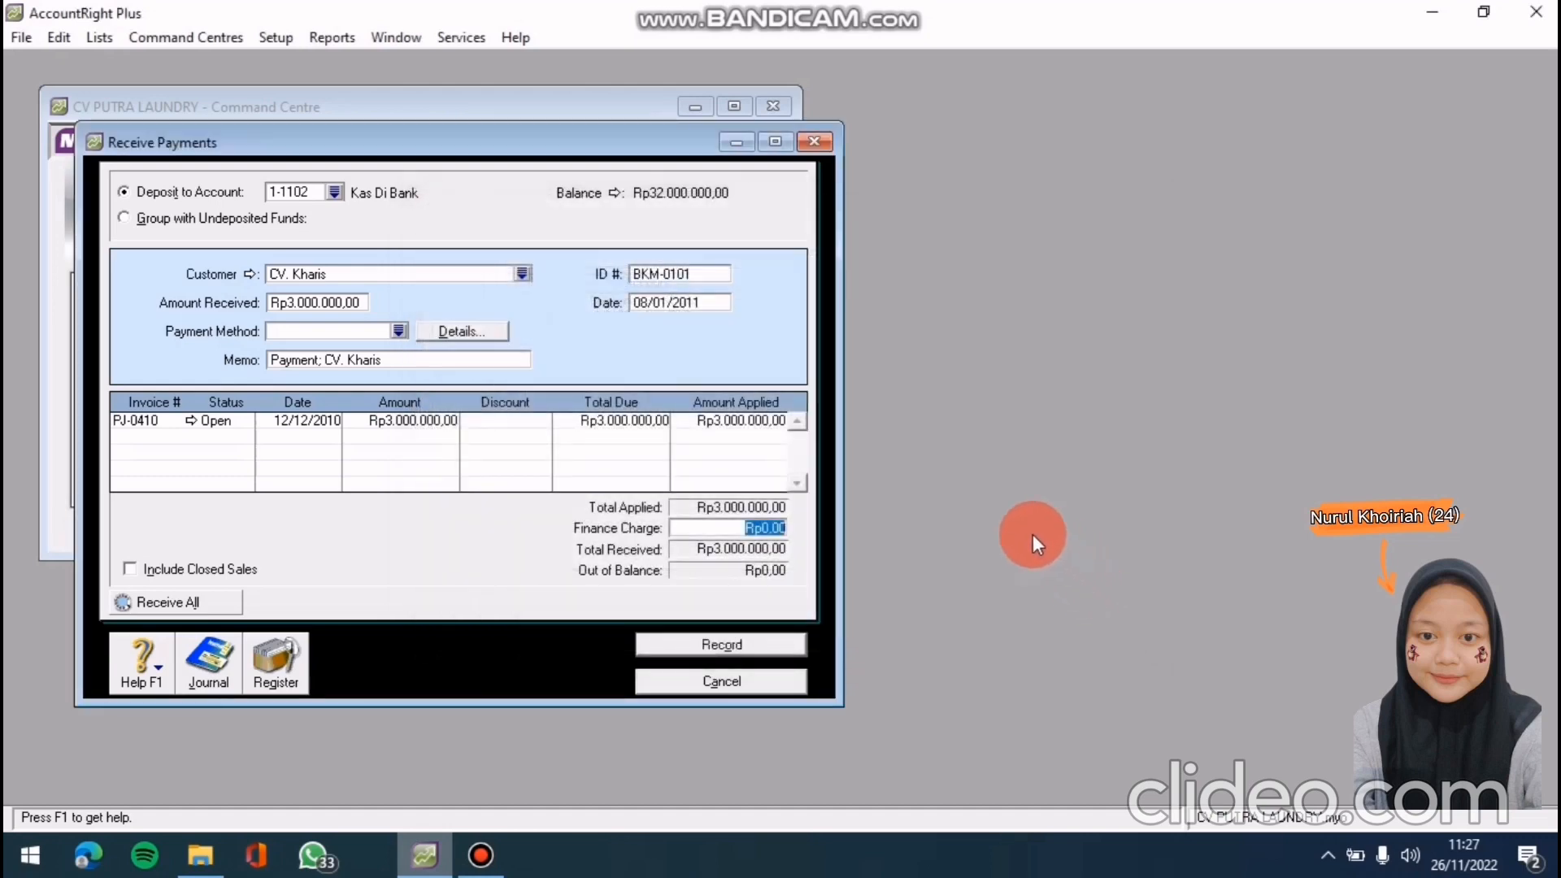
left_click(730, 646)
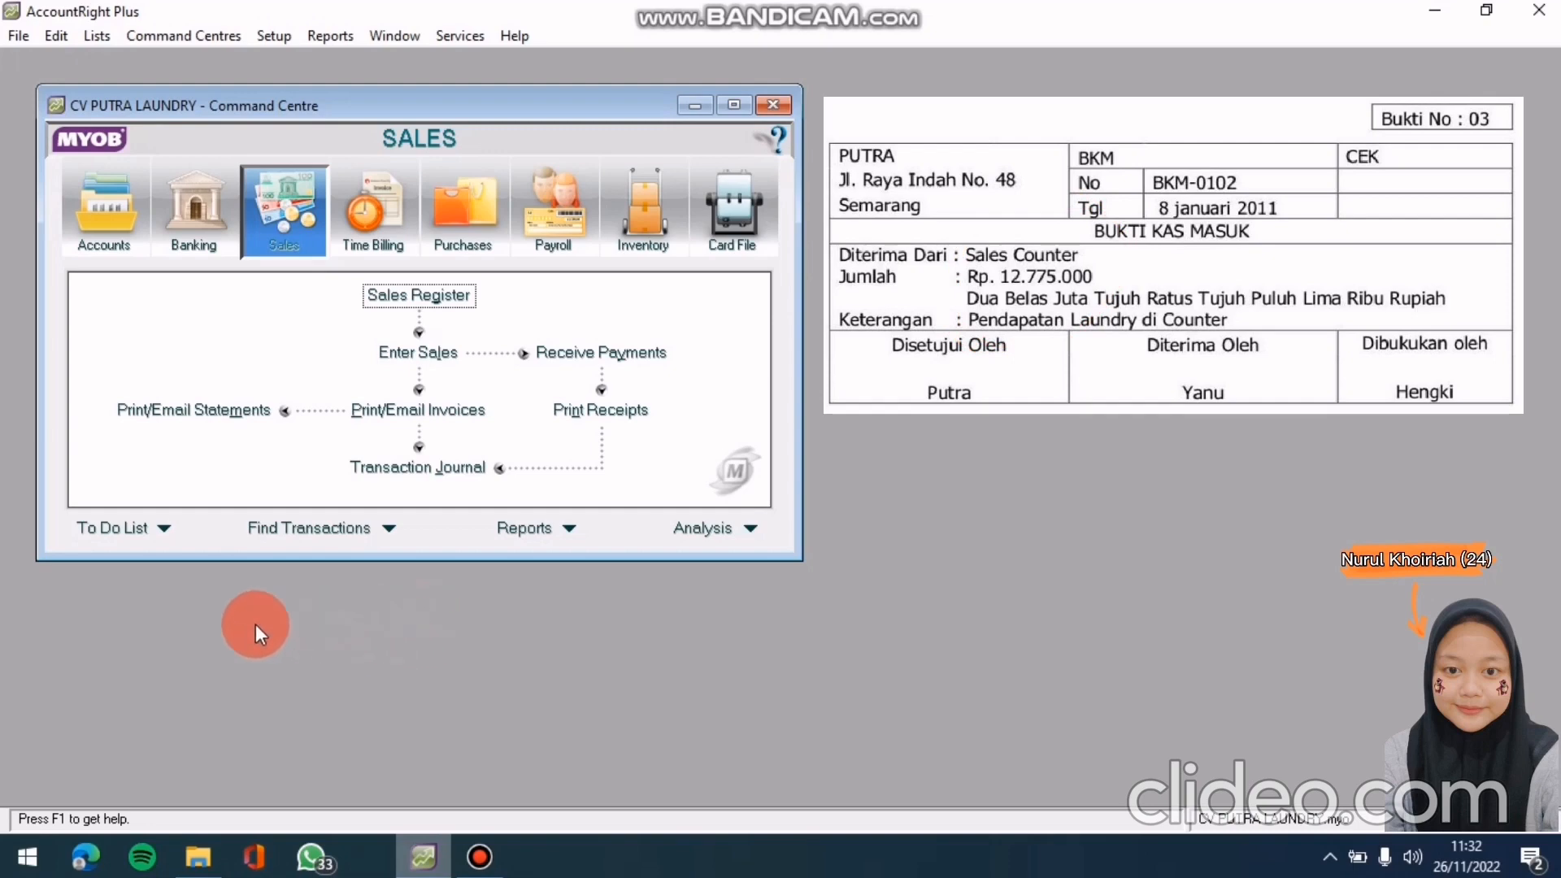
Start a Receive Money entry into 1-1102 Kas Di Bank with Sales Counter as payor
left_click(190, 247)
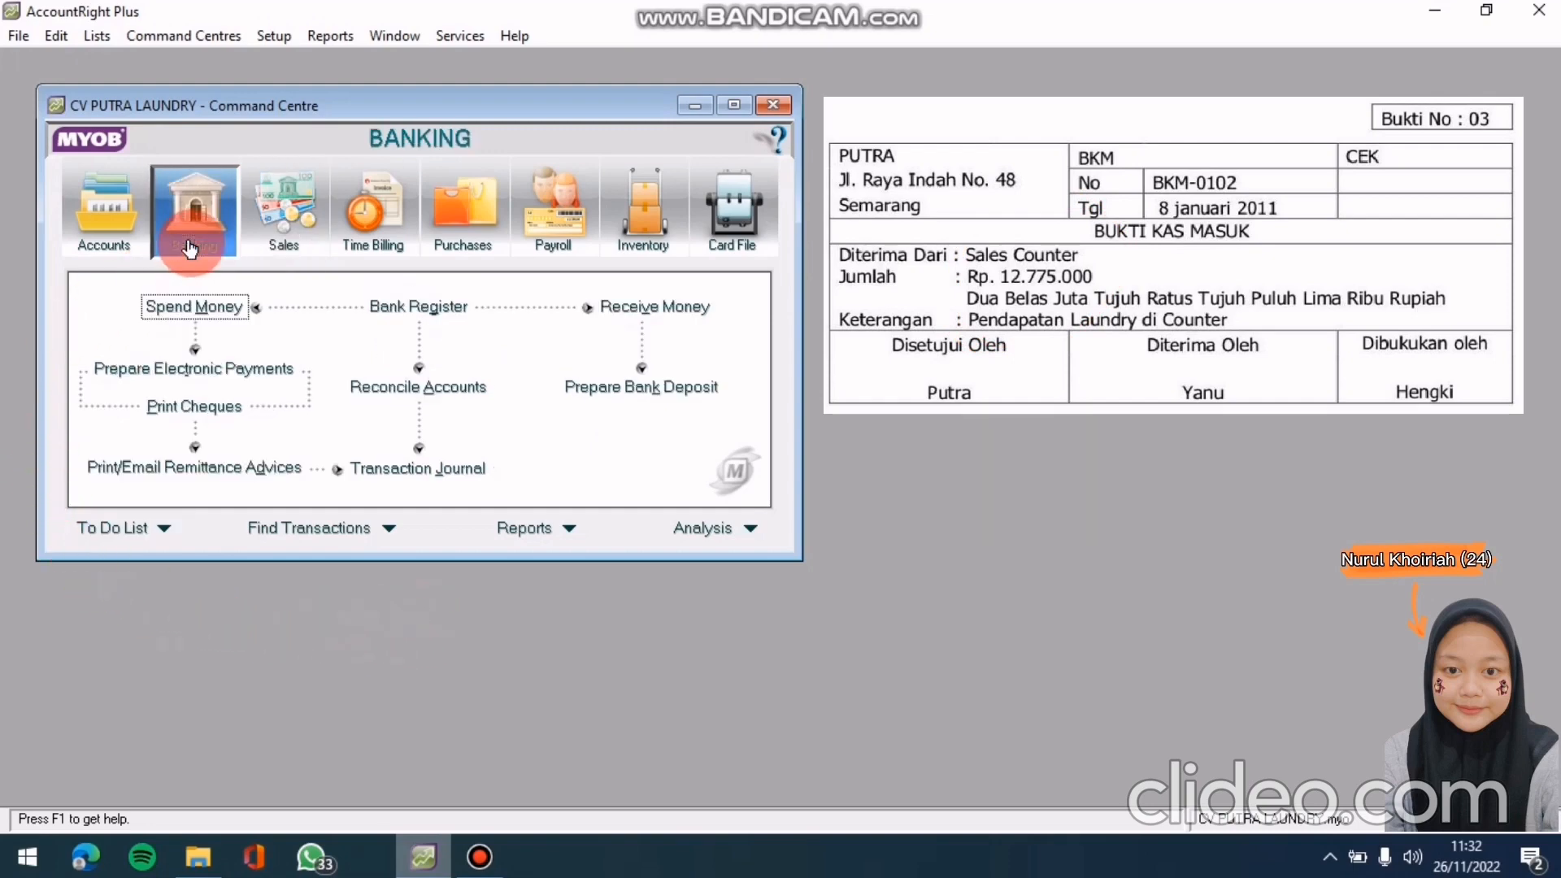
left_click(643, 309)
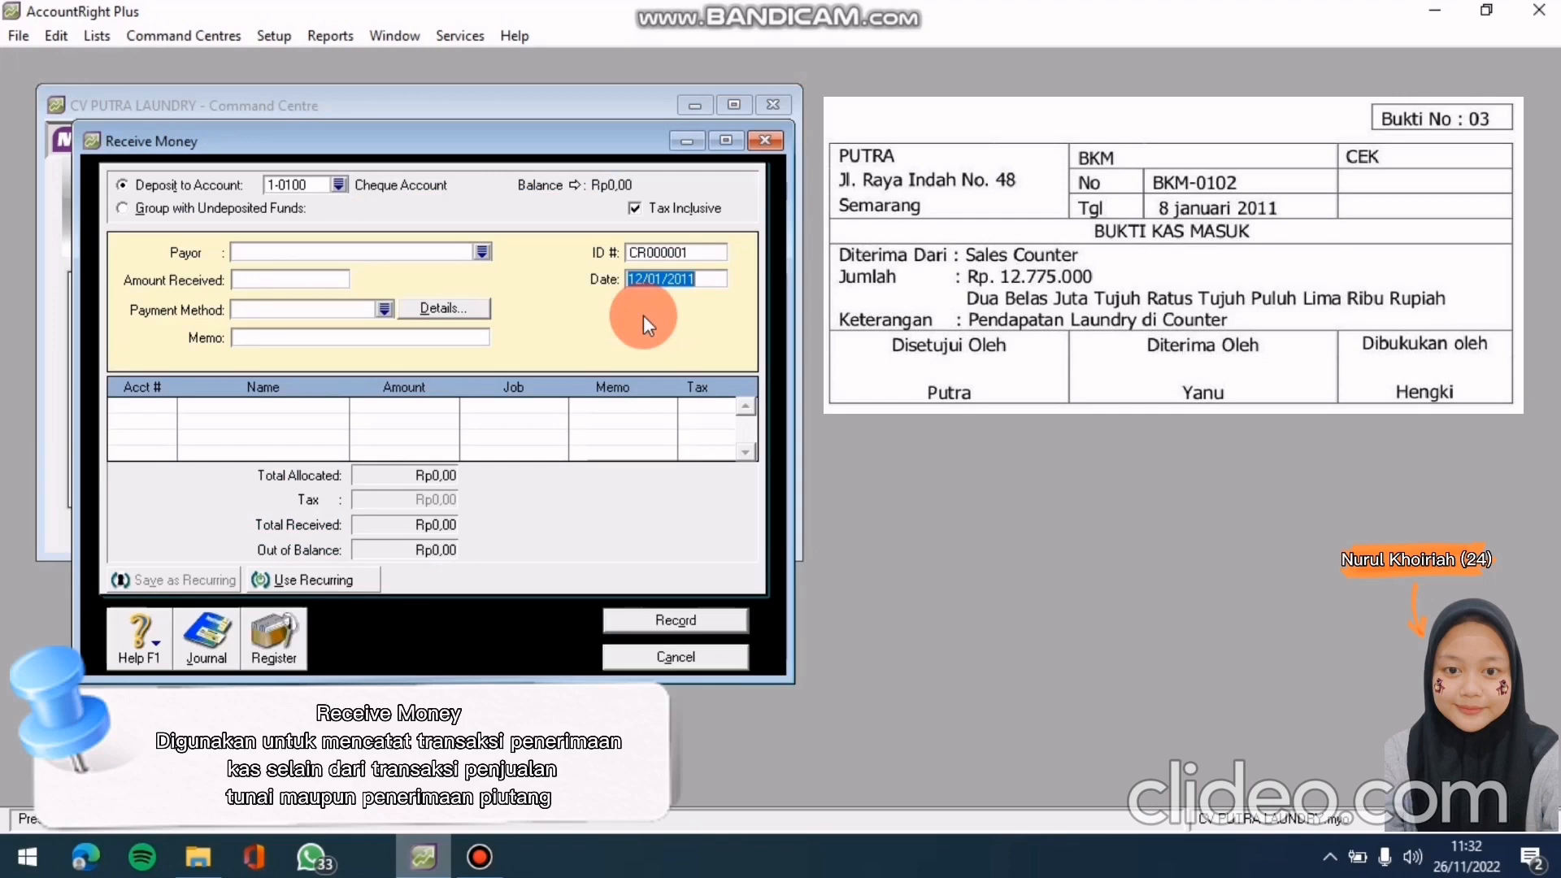
left_click(338, 184)
left_click(765, 351)
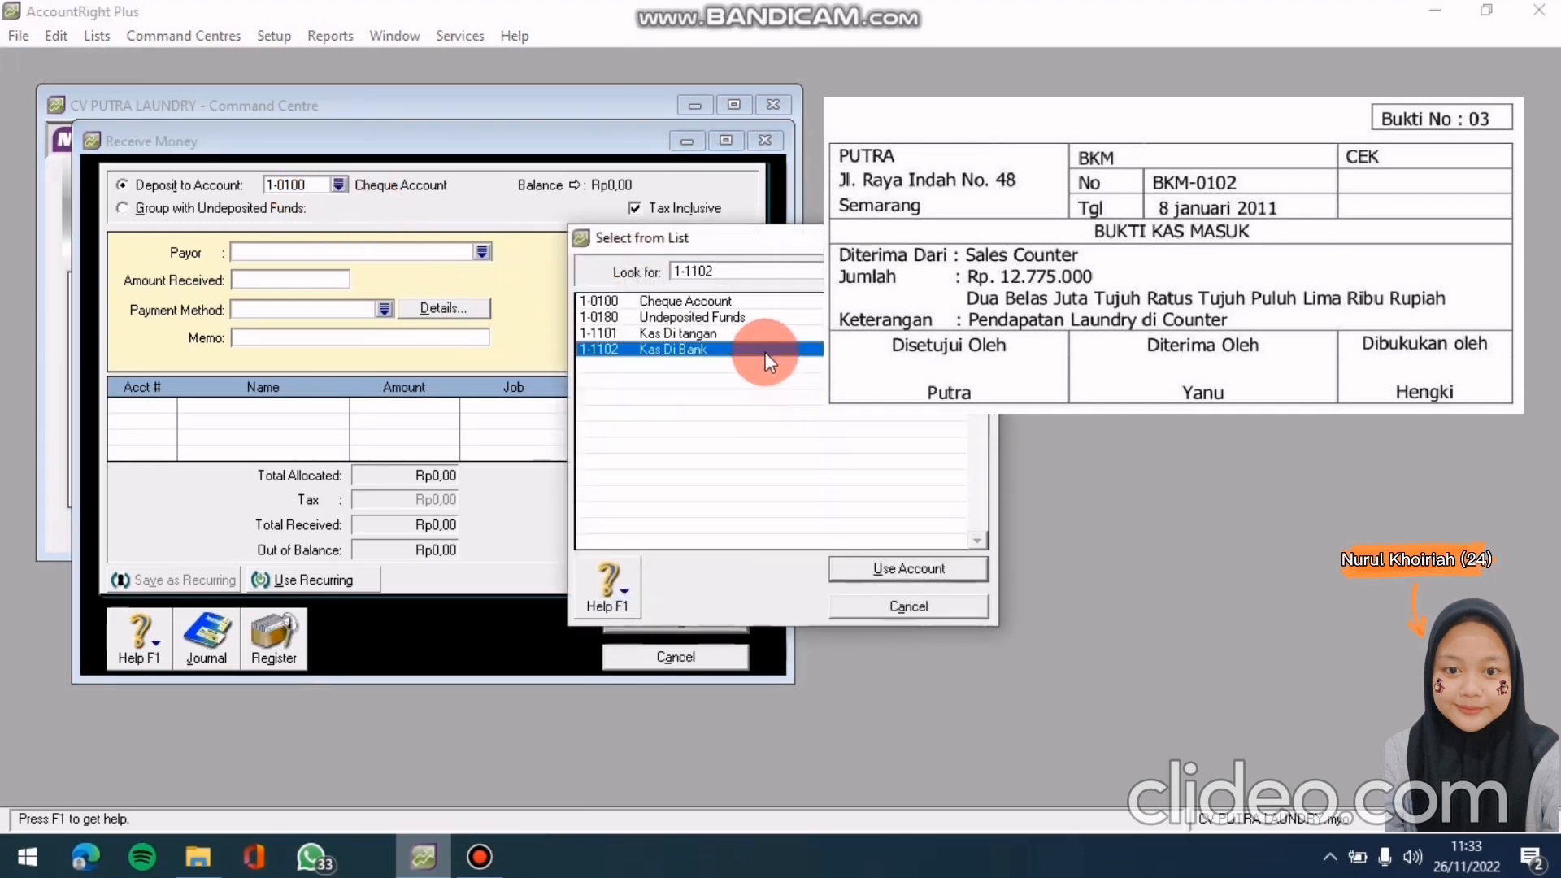
left_click(905, 561)
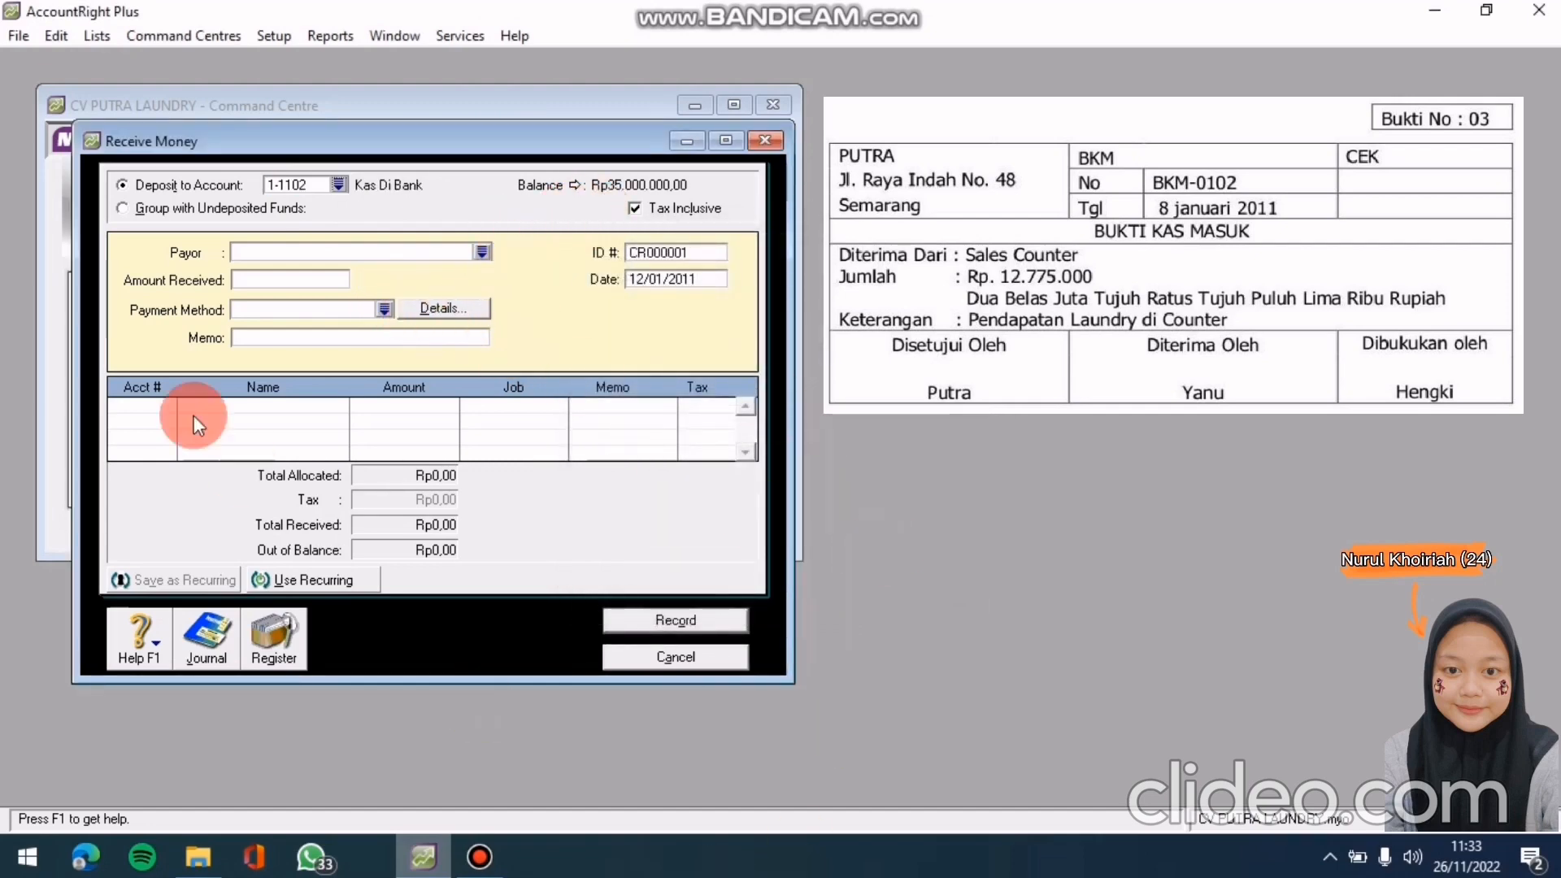
left_click(478, 251)
left_click(628, 397)
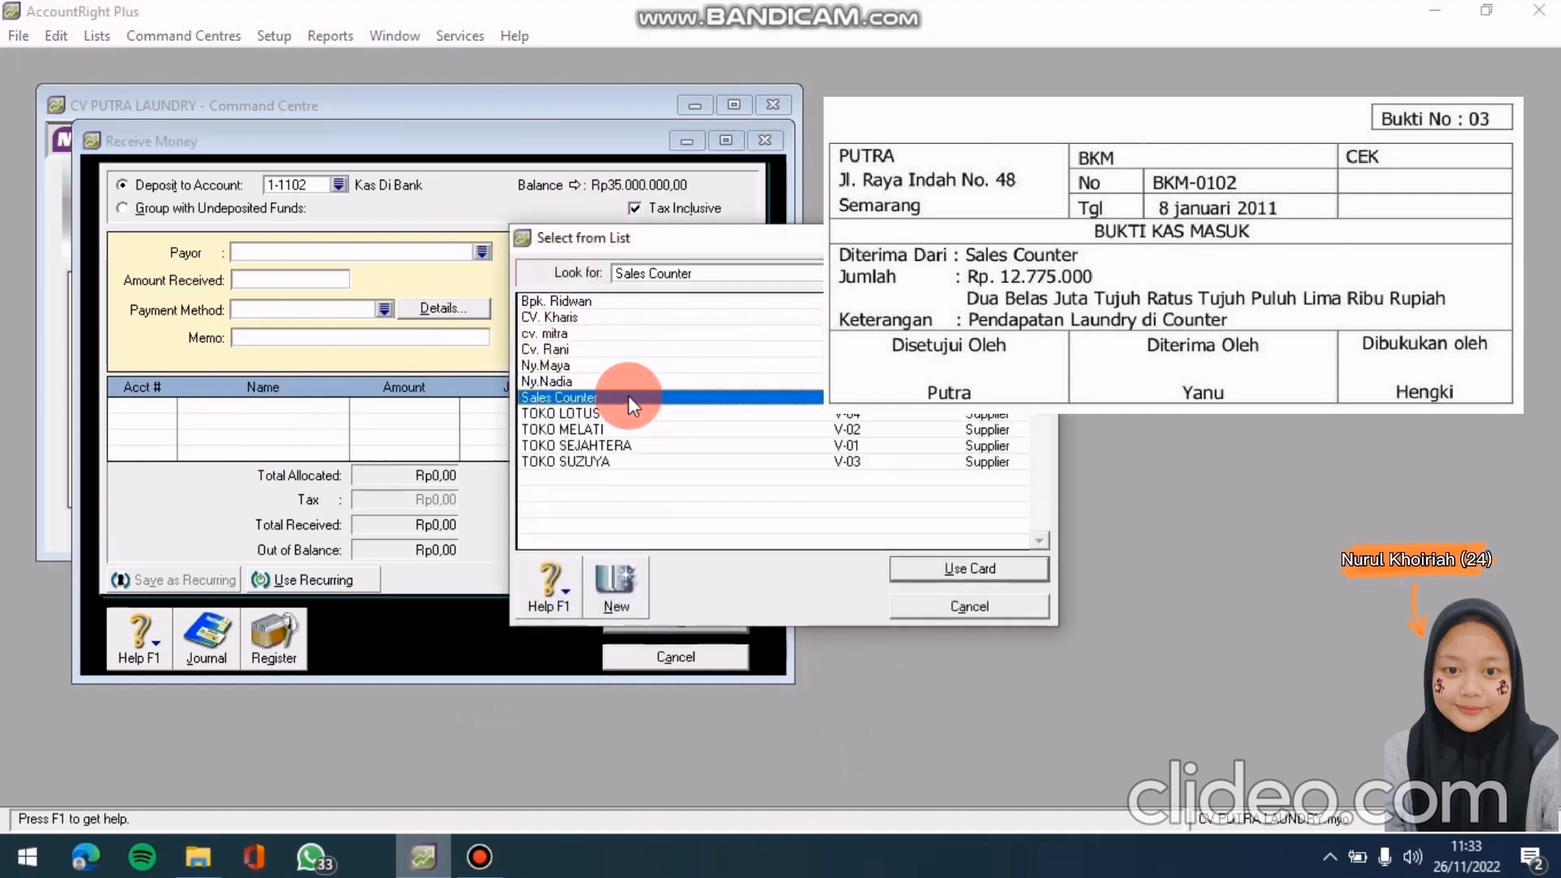
left_click(1008, 562)
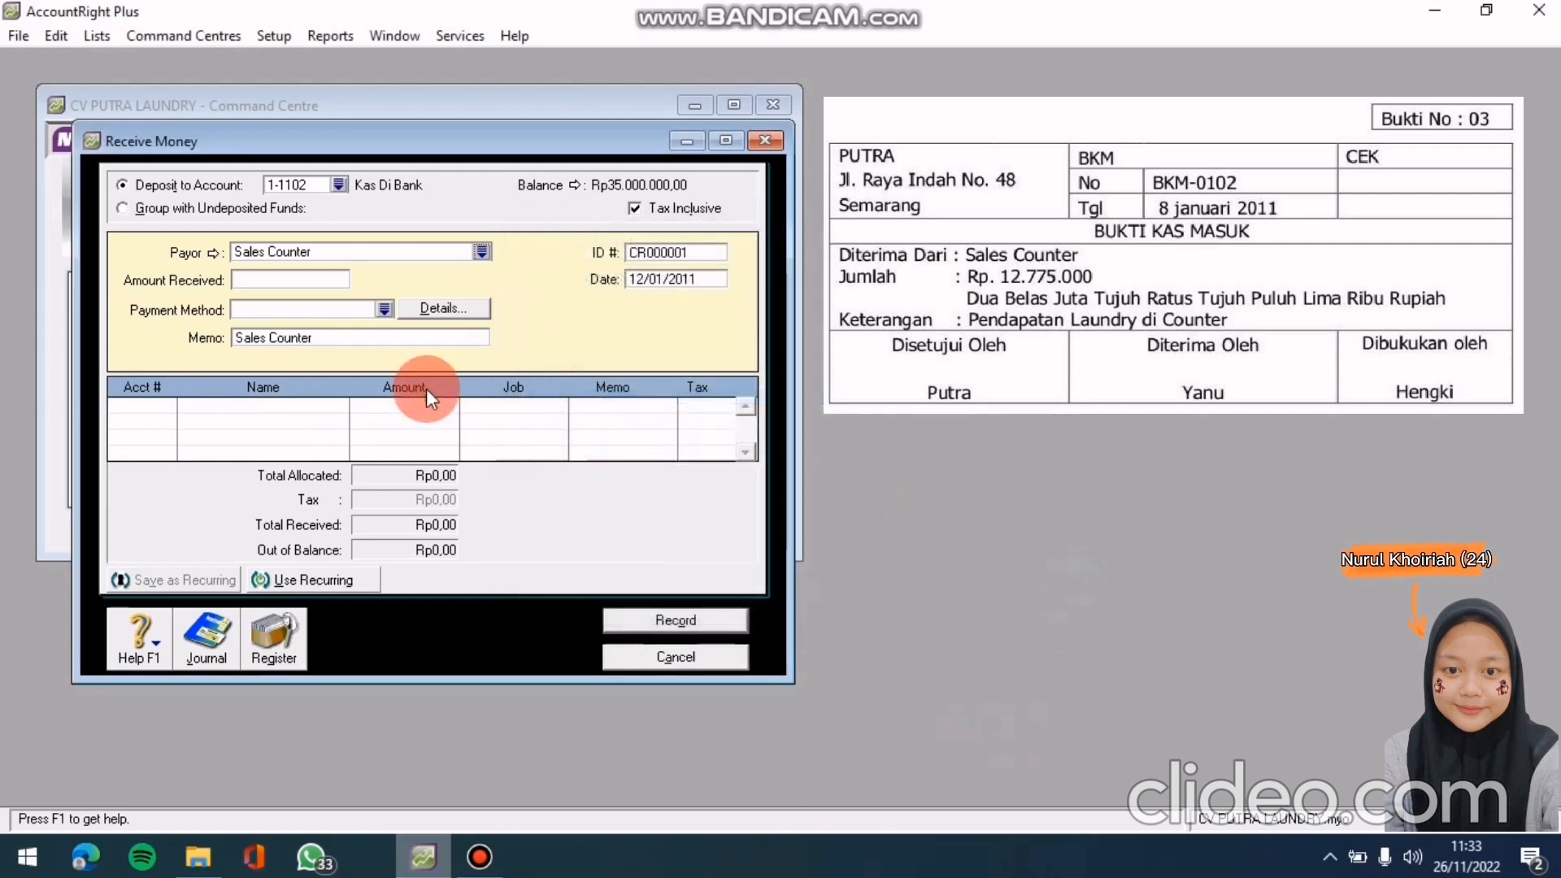
Give the receipt ID BKM-0102 and date 8/01/2011
left_click(671, 247)
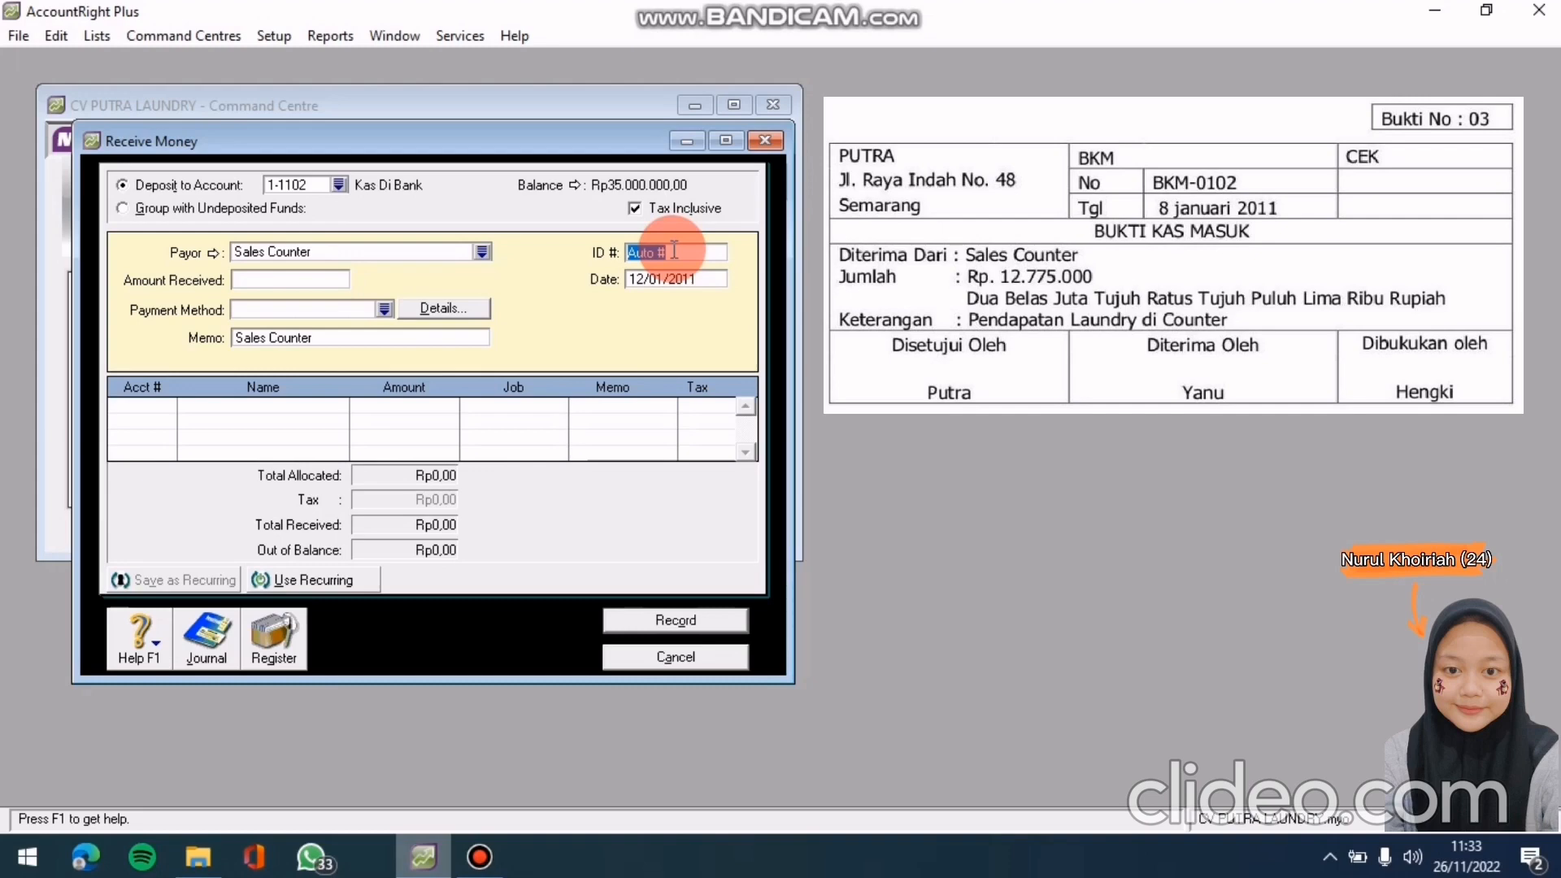
type("BKM-")
left_click(674, 249)
type("0102")
left_click(716, 279)
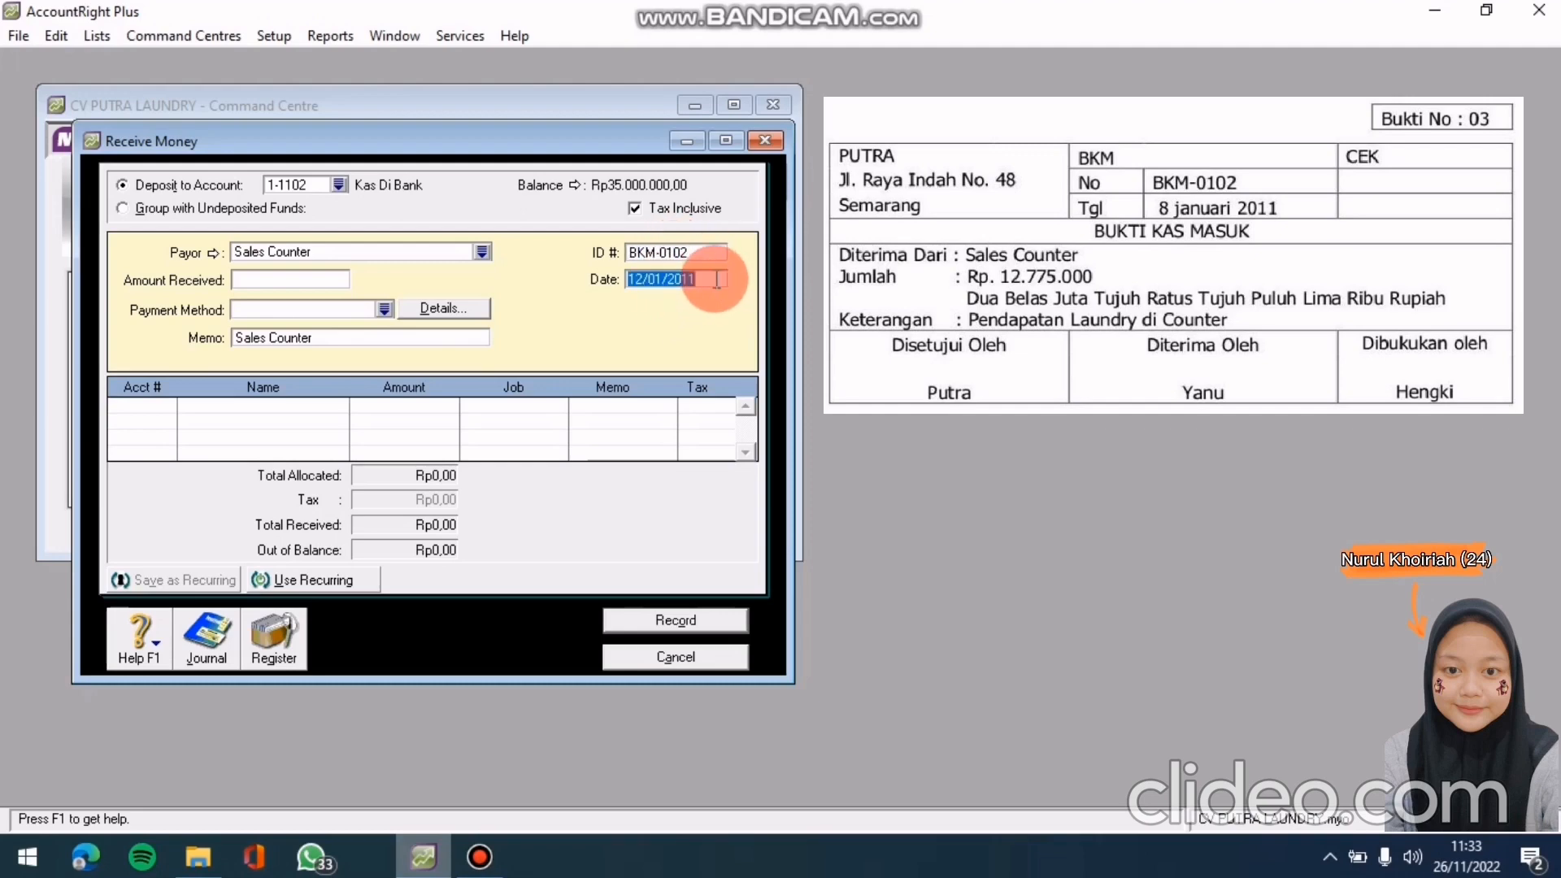
type("8/01/21")
key("BackSpace")
type("011")
key("Tab")
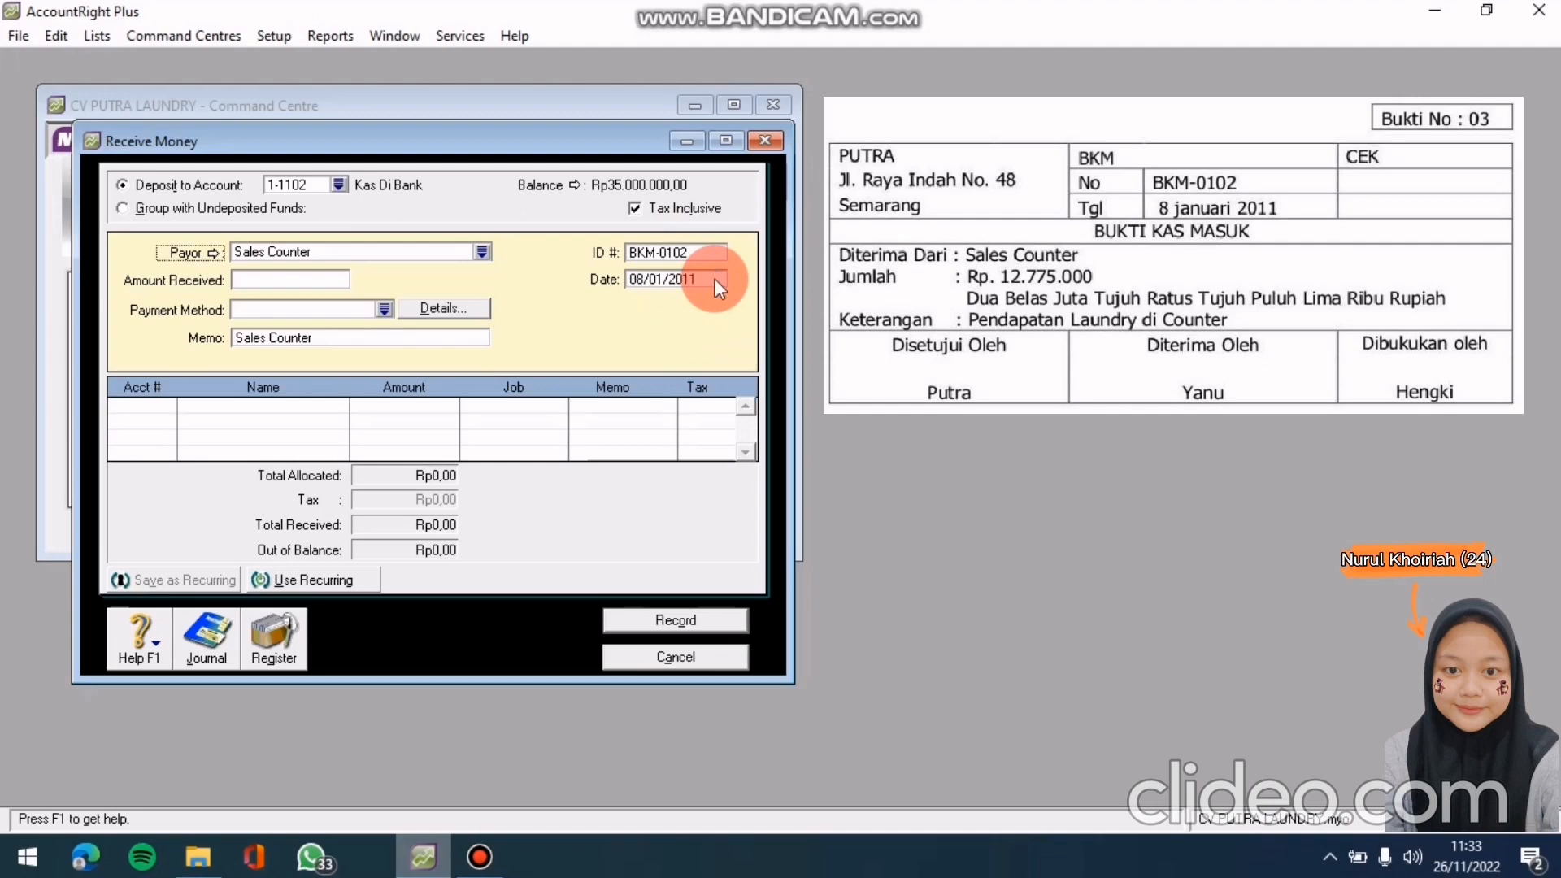
Enter 12.775.000 as the amount received
left_click(307, 278)
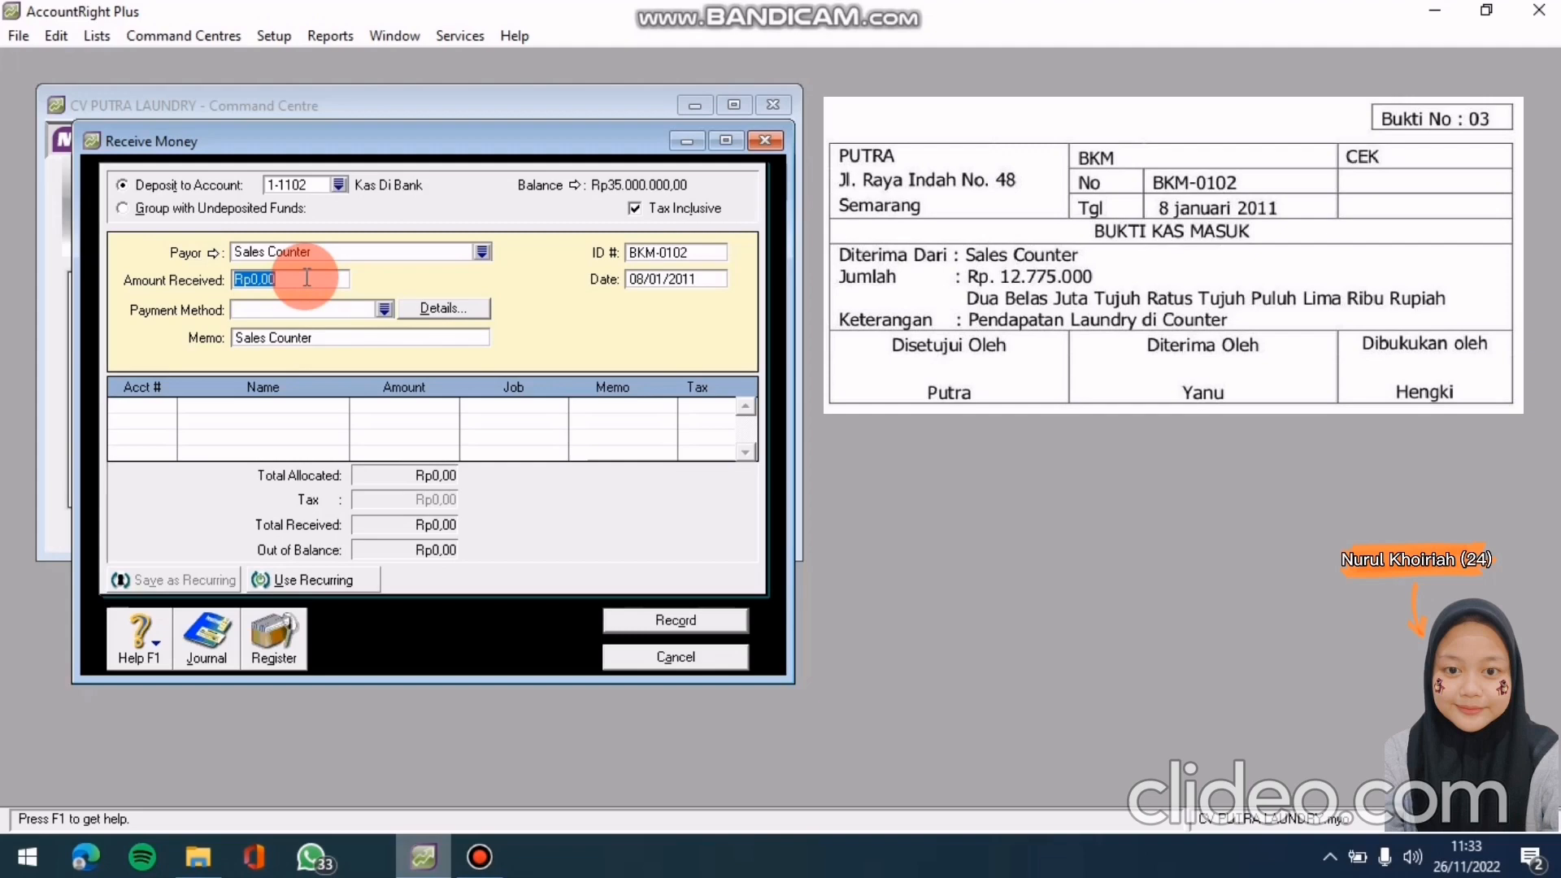
type("12.775.")
type("000")
key("Tab")
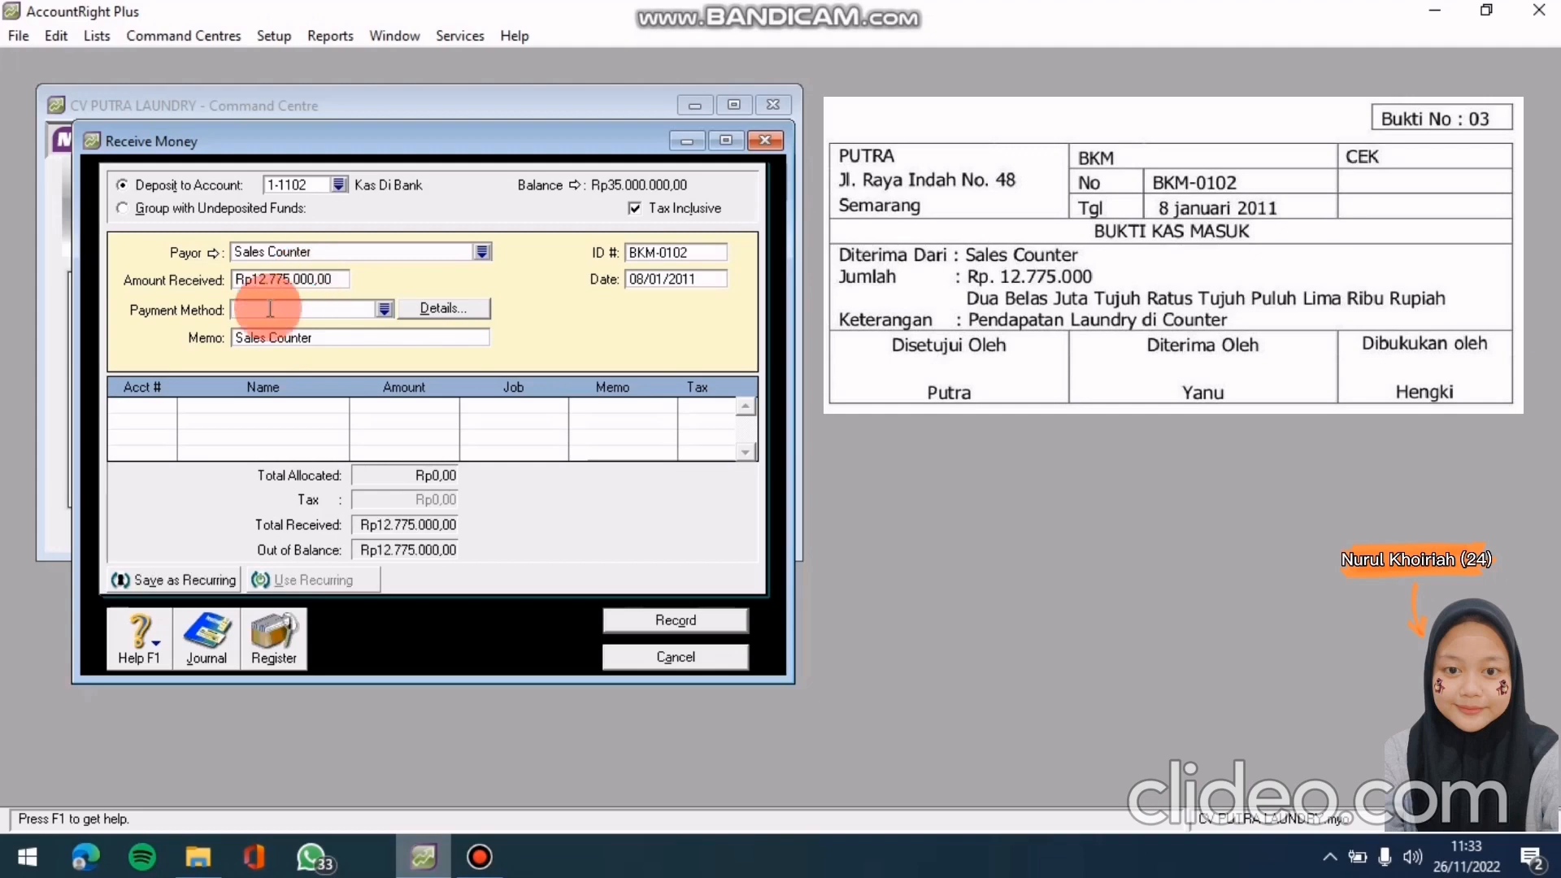
left_click(166, 405)
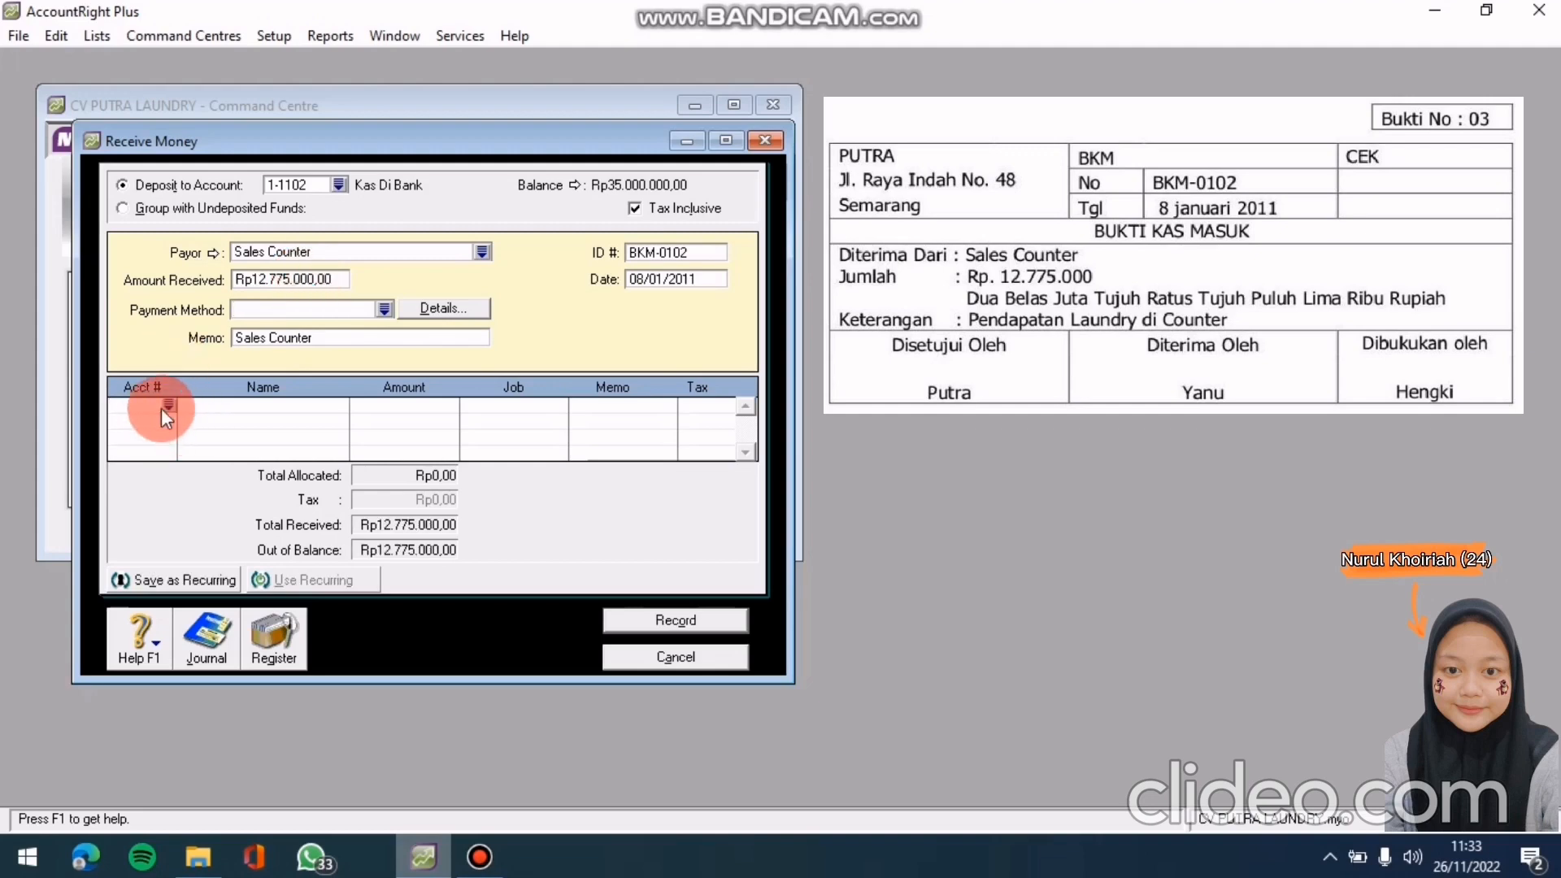
Allocate the receipt to 4-1000 Pendapatan Jasa, review the recap, and record it
type("4")
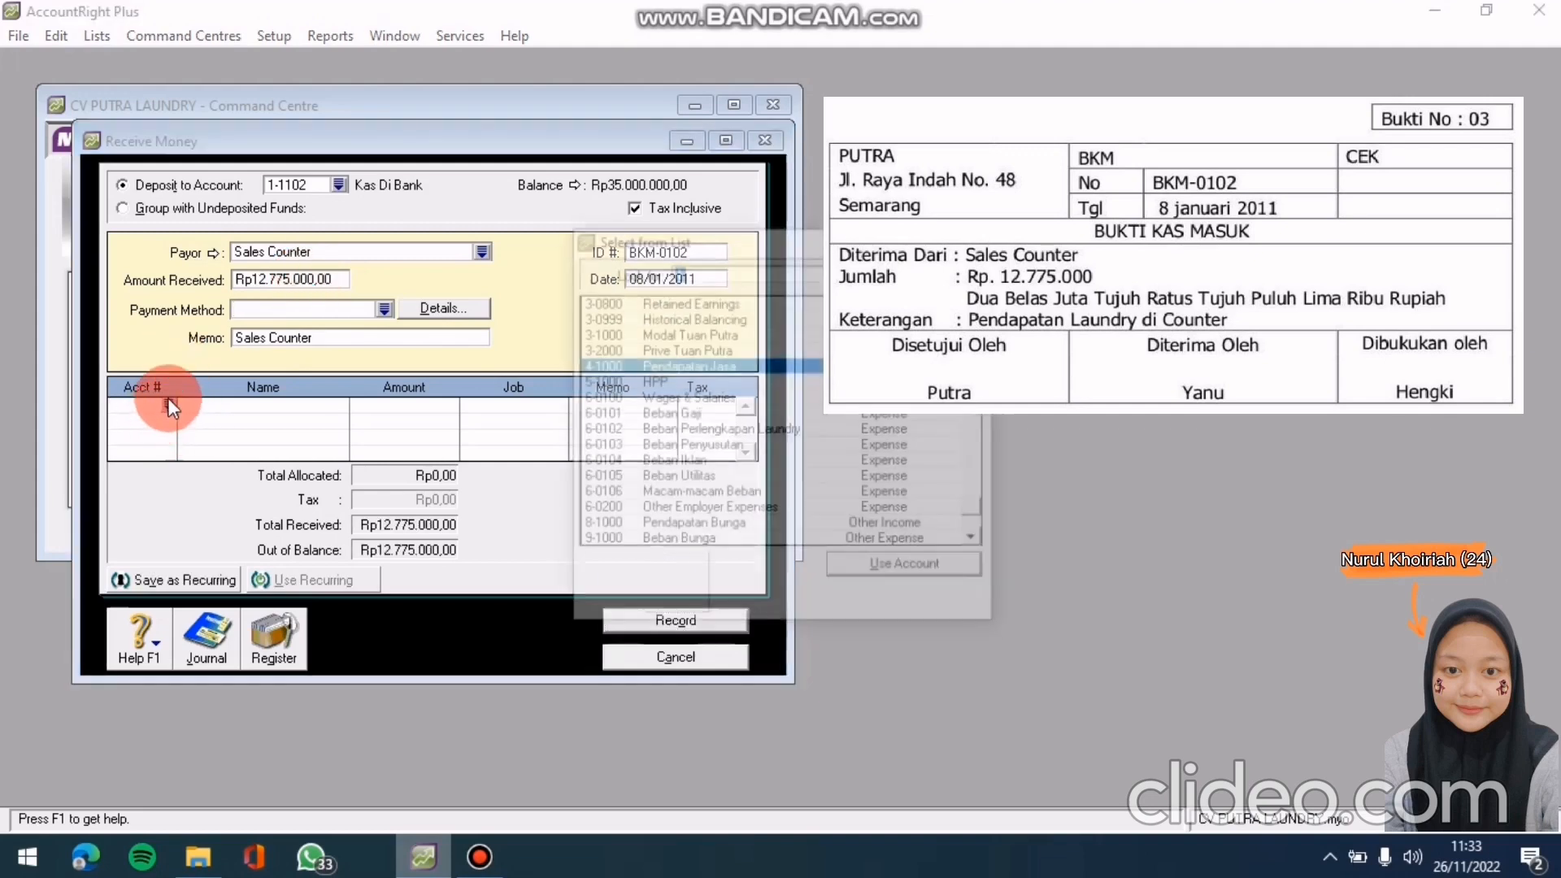
left_click(898, 567)
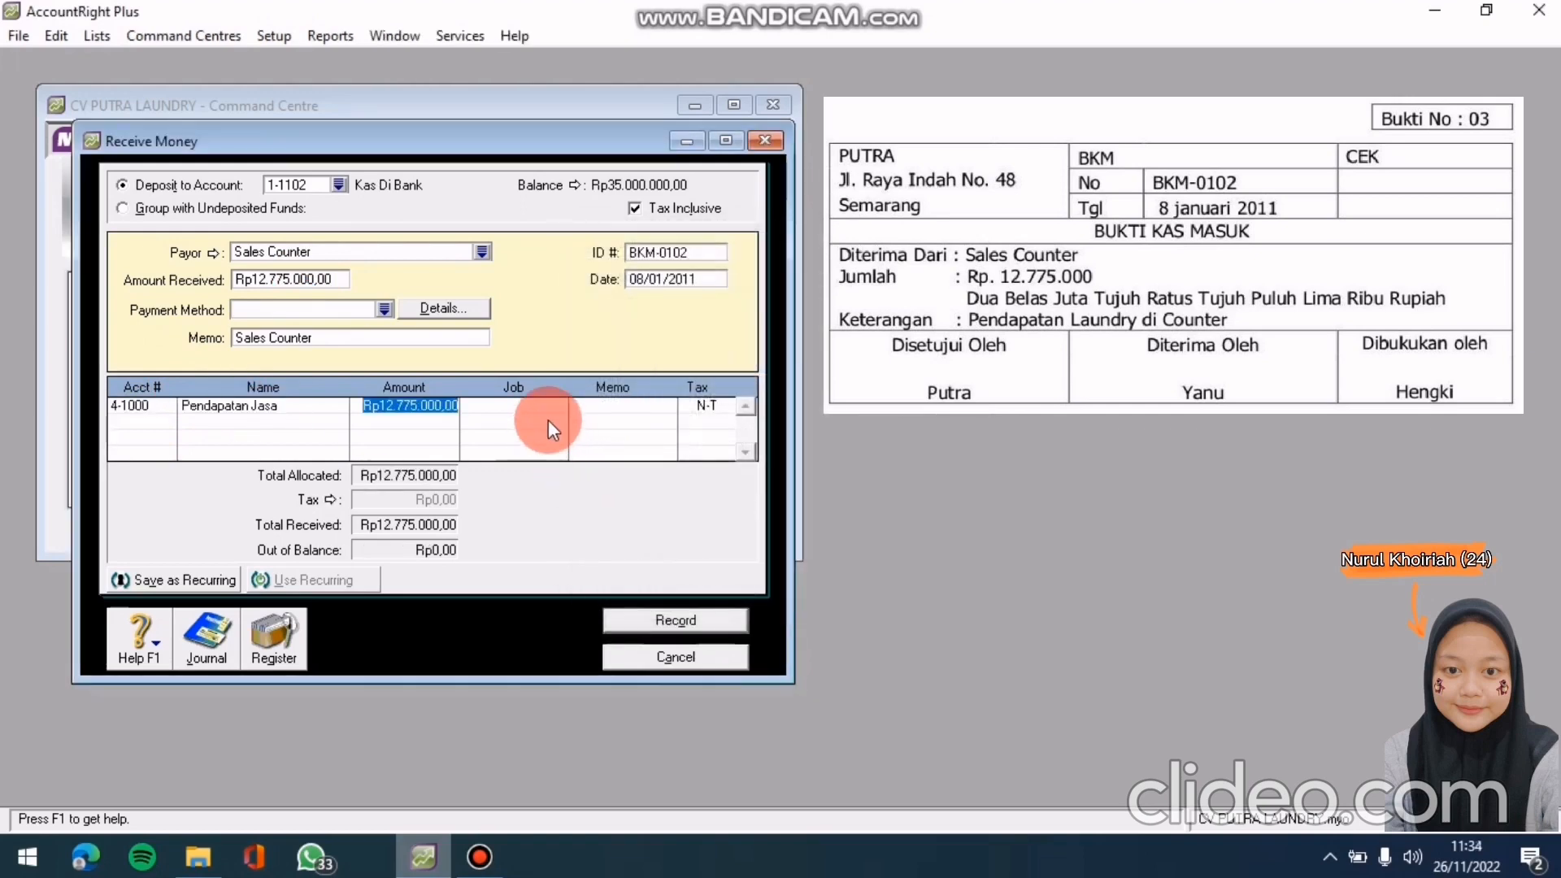
left_click(575, 413)
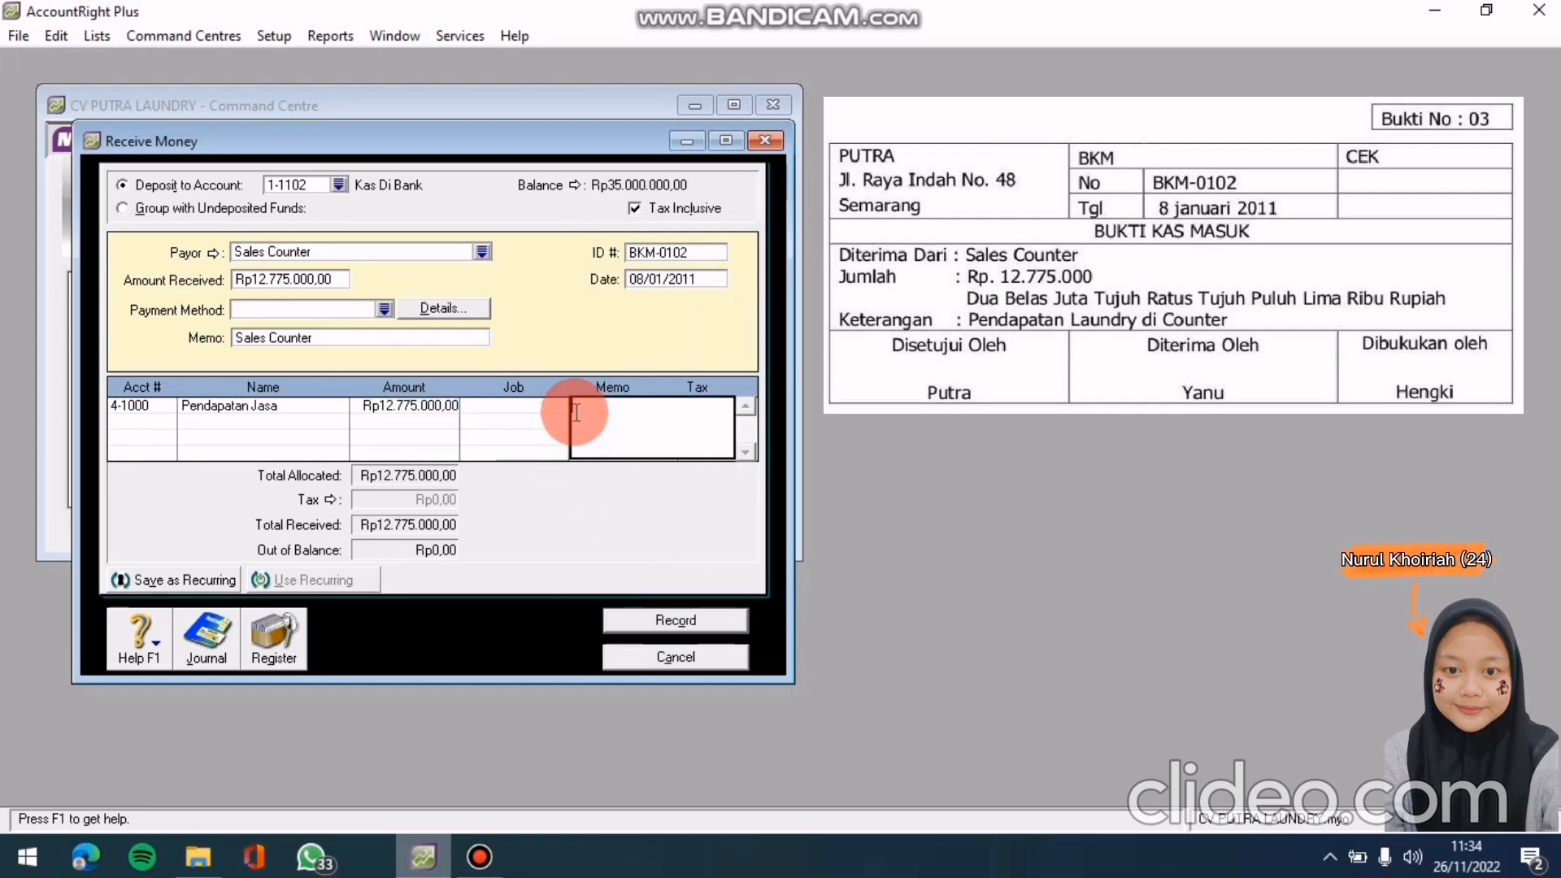
left_click(513, 406)
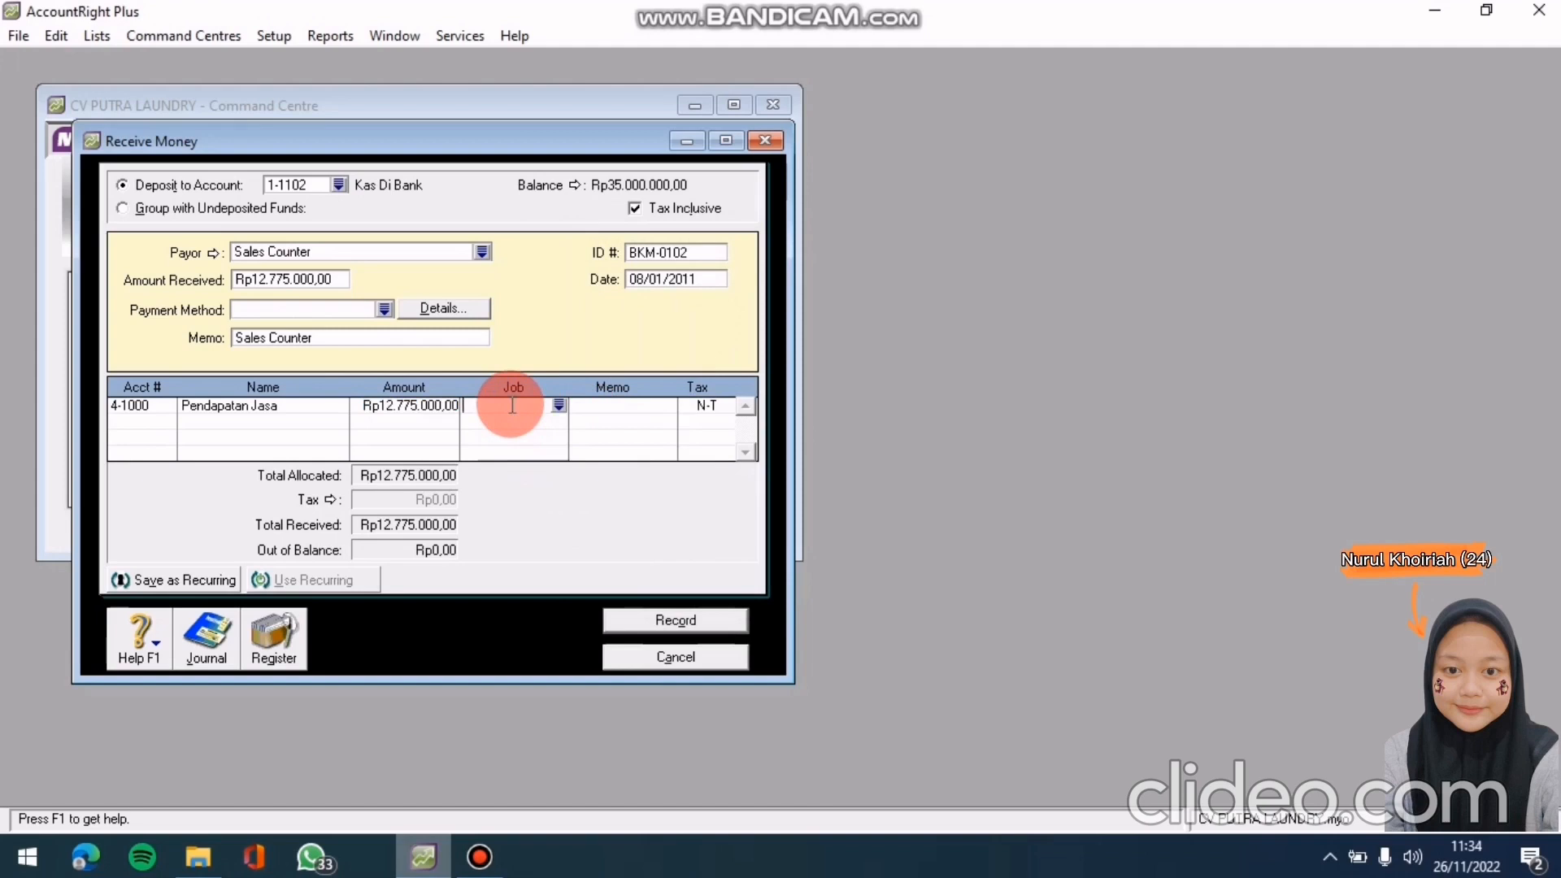
key("ctrl+r")
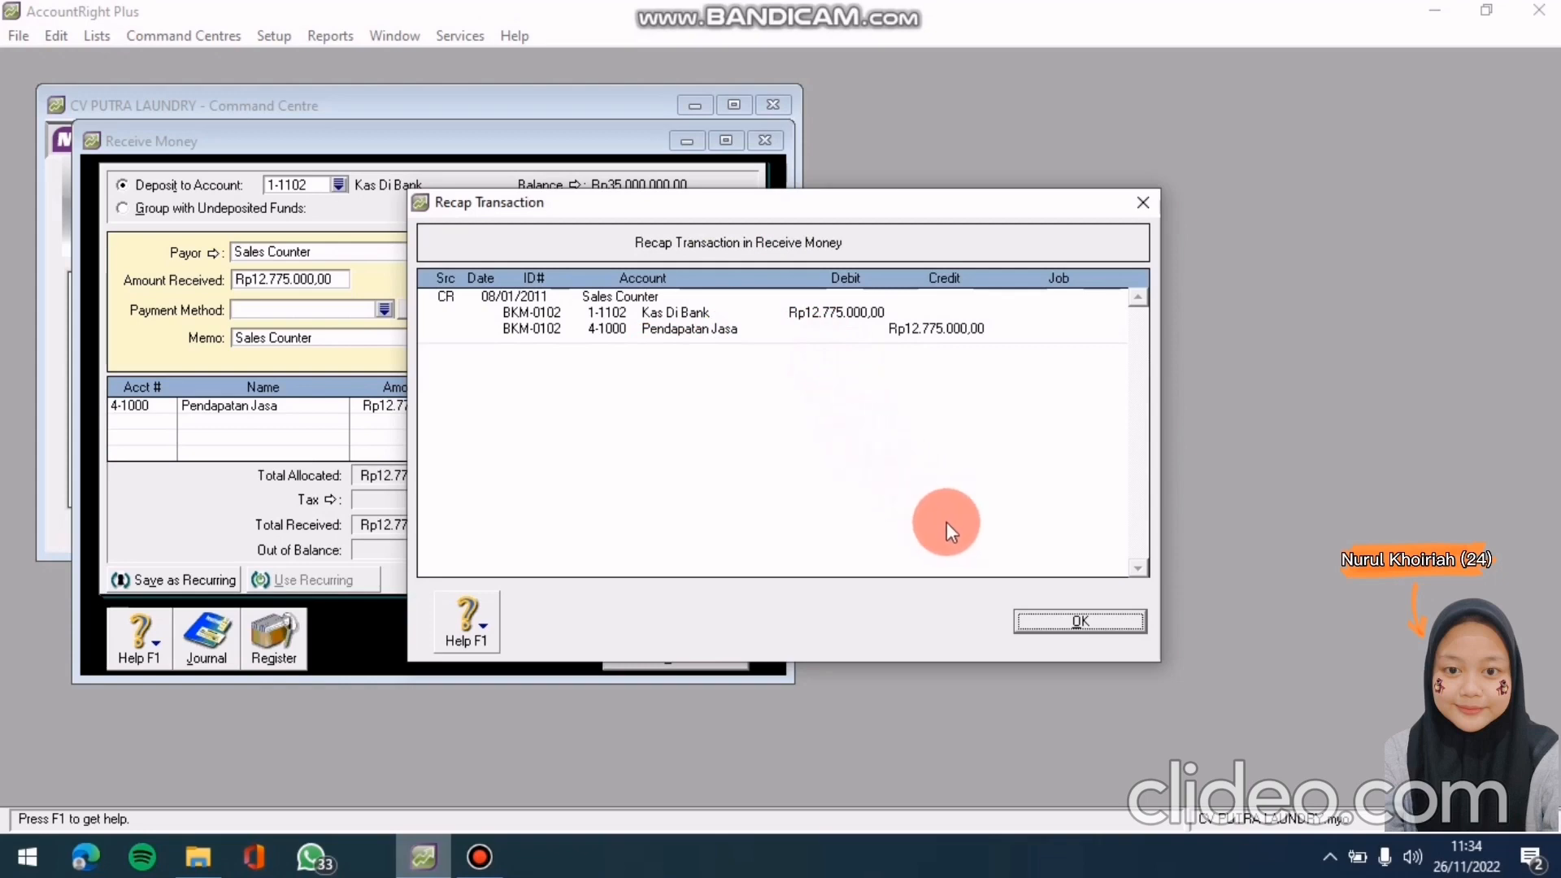
left_click(1037, 617)
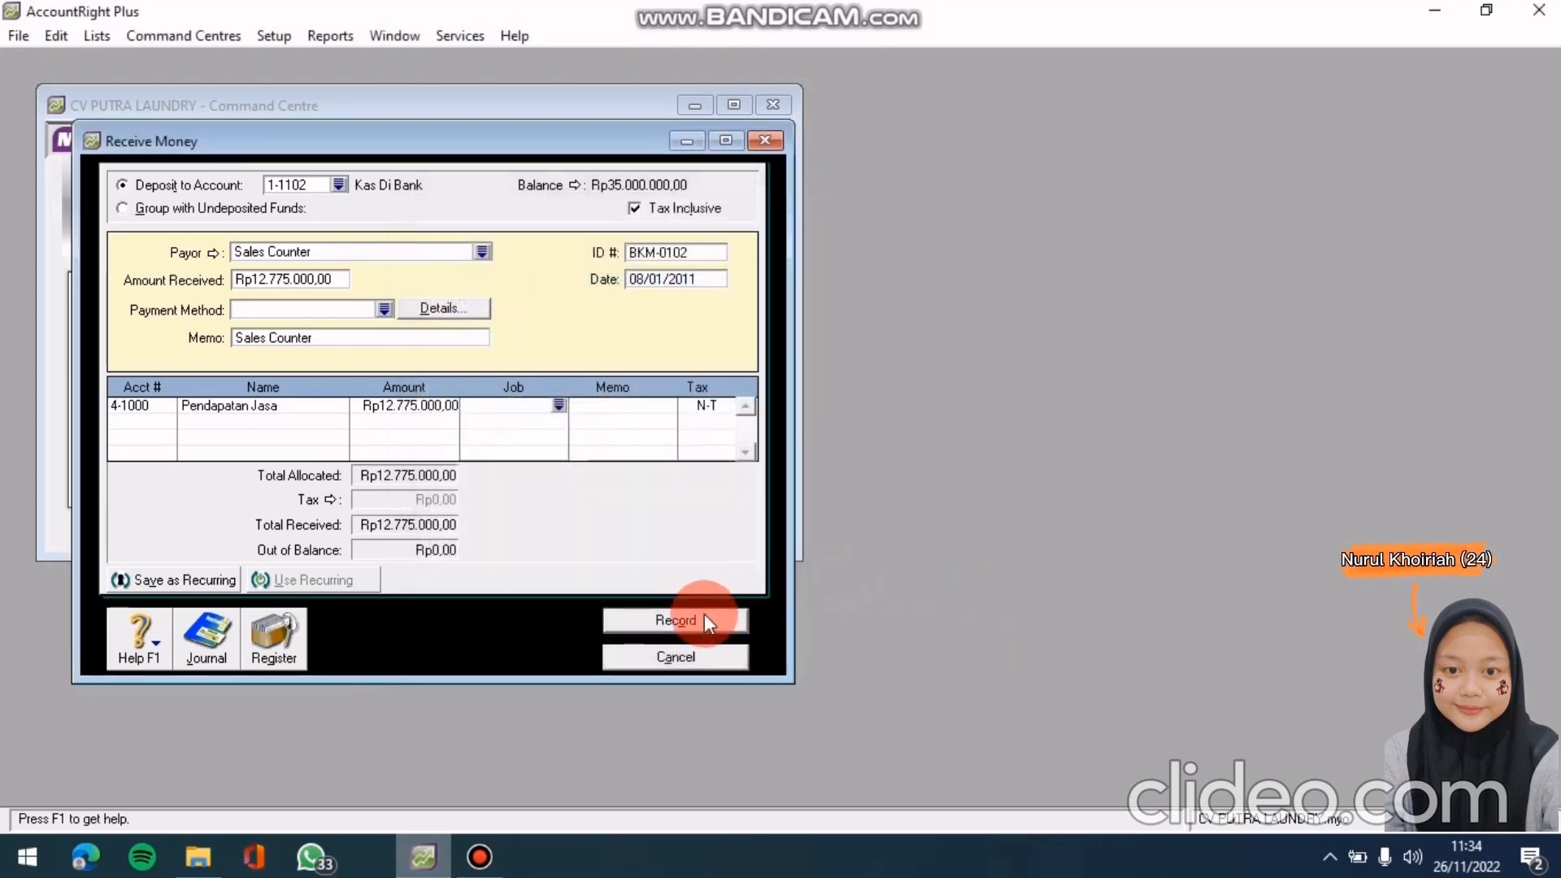
left_click(706, 615)
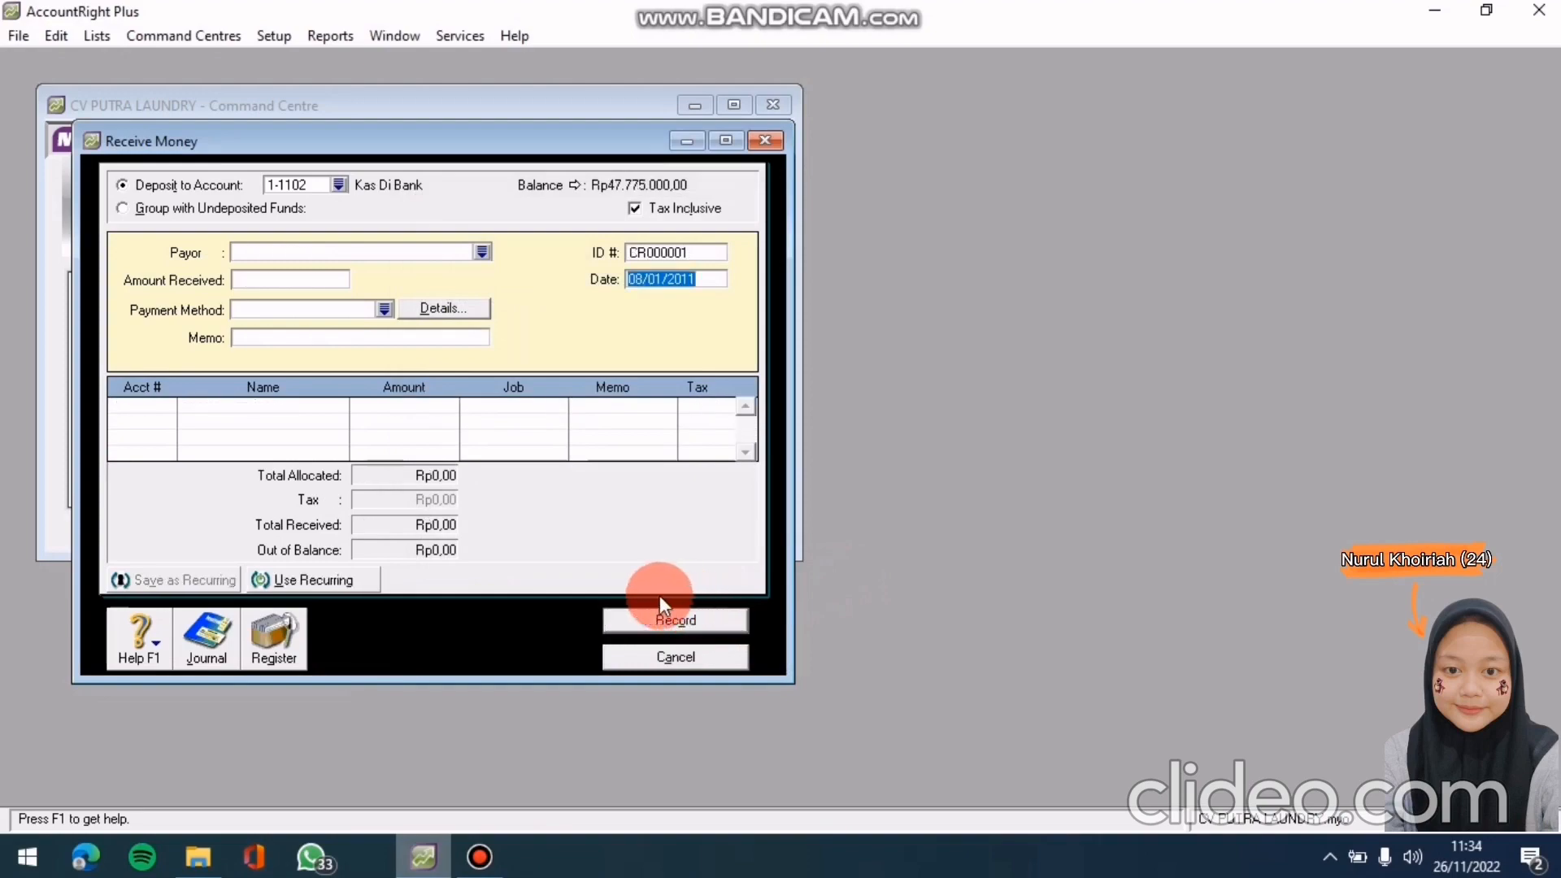
left_click(421, 855)
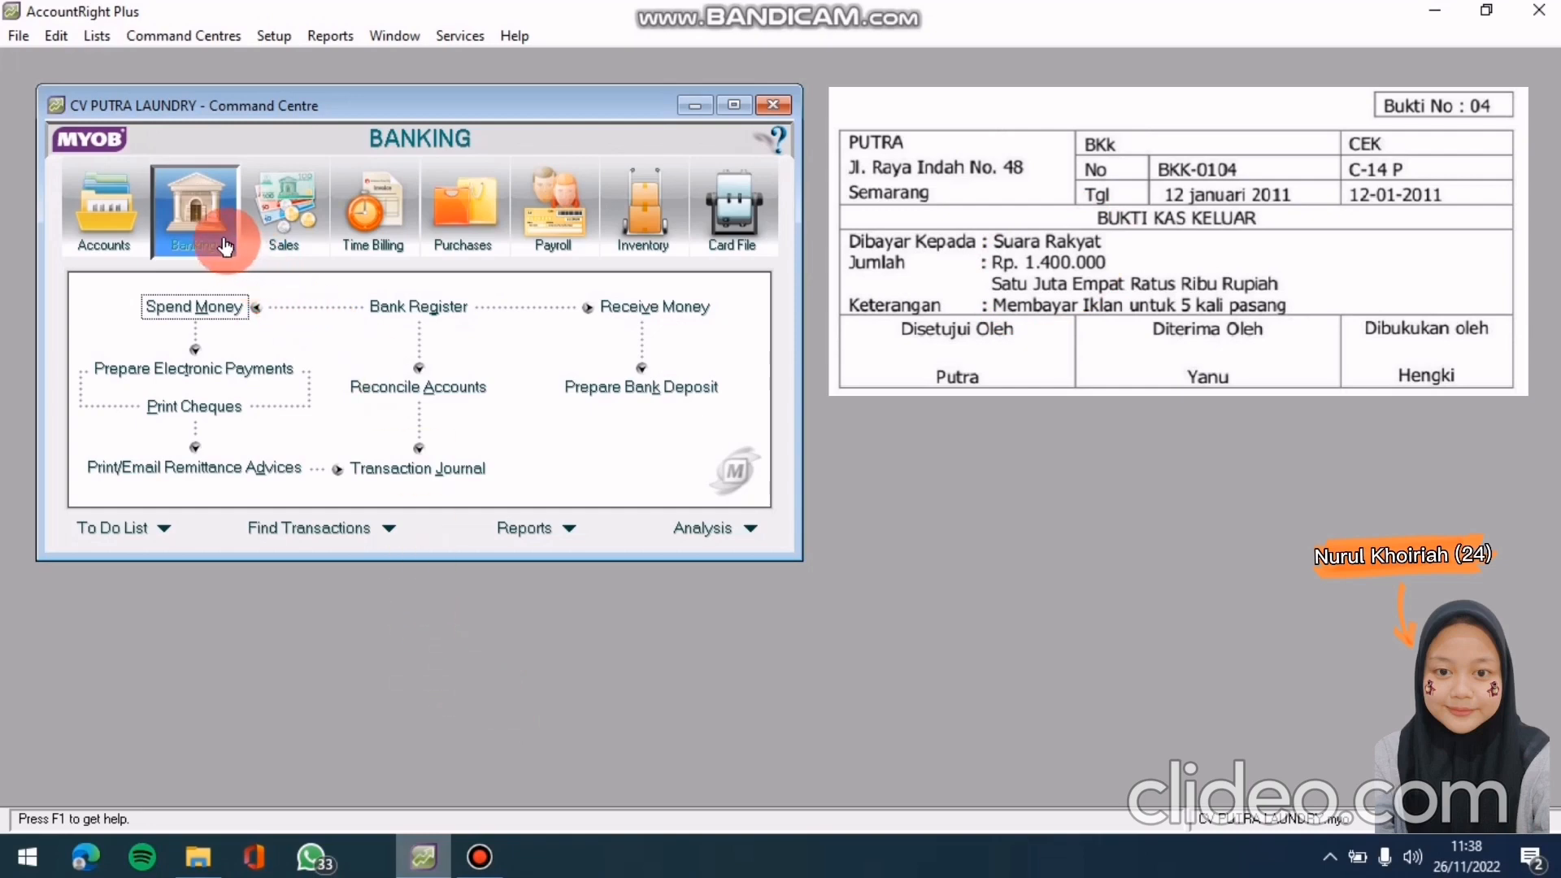
Open a new Spend Money entry from the Banking command centre
left_click(217, 313)
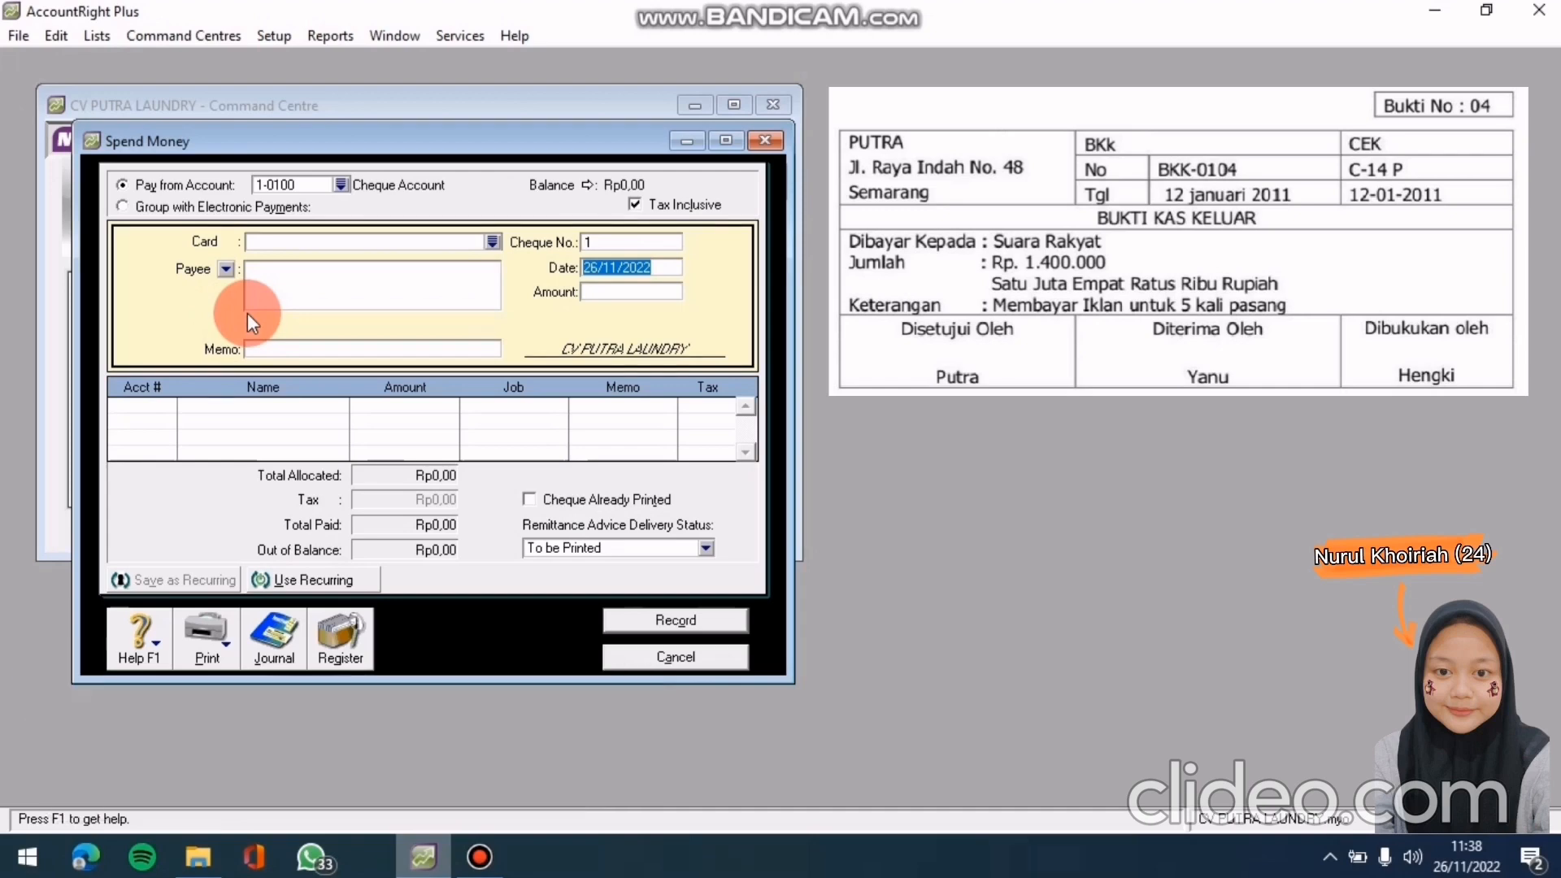
Pay from 1-1102 Kas Di Bank with Suara Rayat as the payee card
left_click(340, 184)
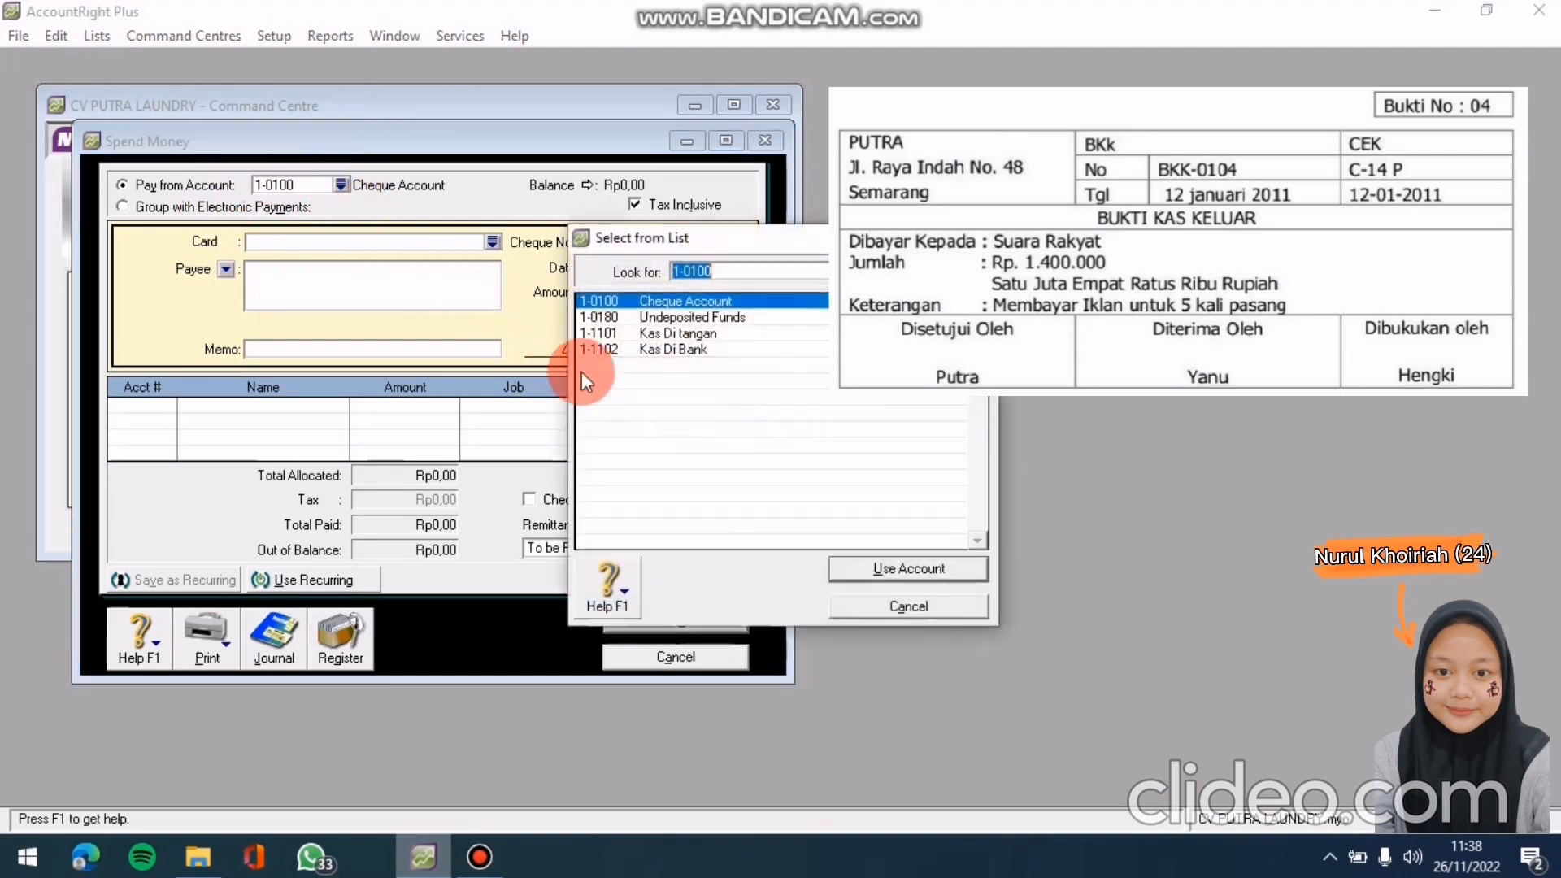
left_click(657, 348)
left_click(907, 569)
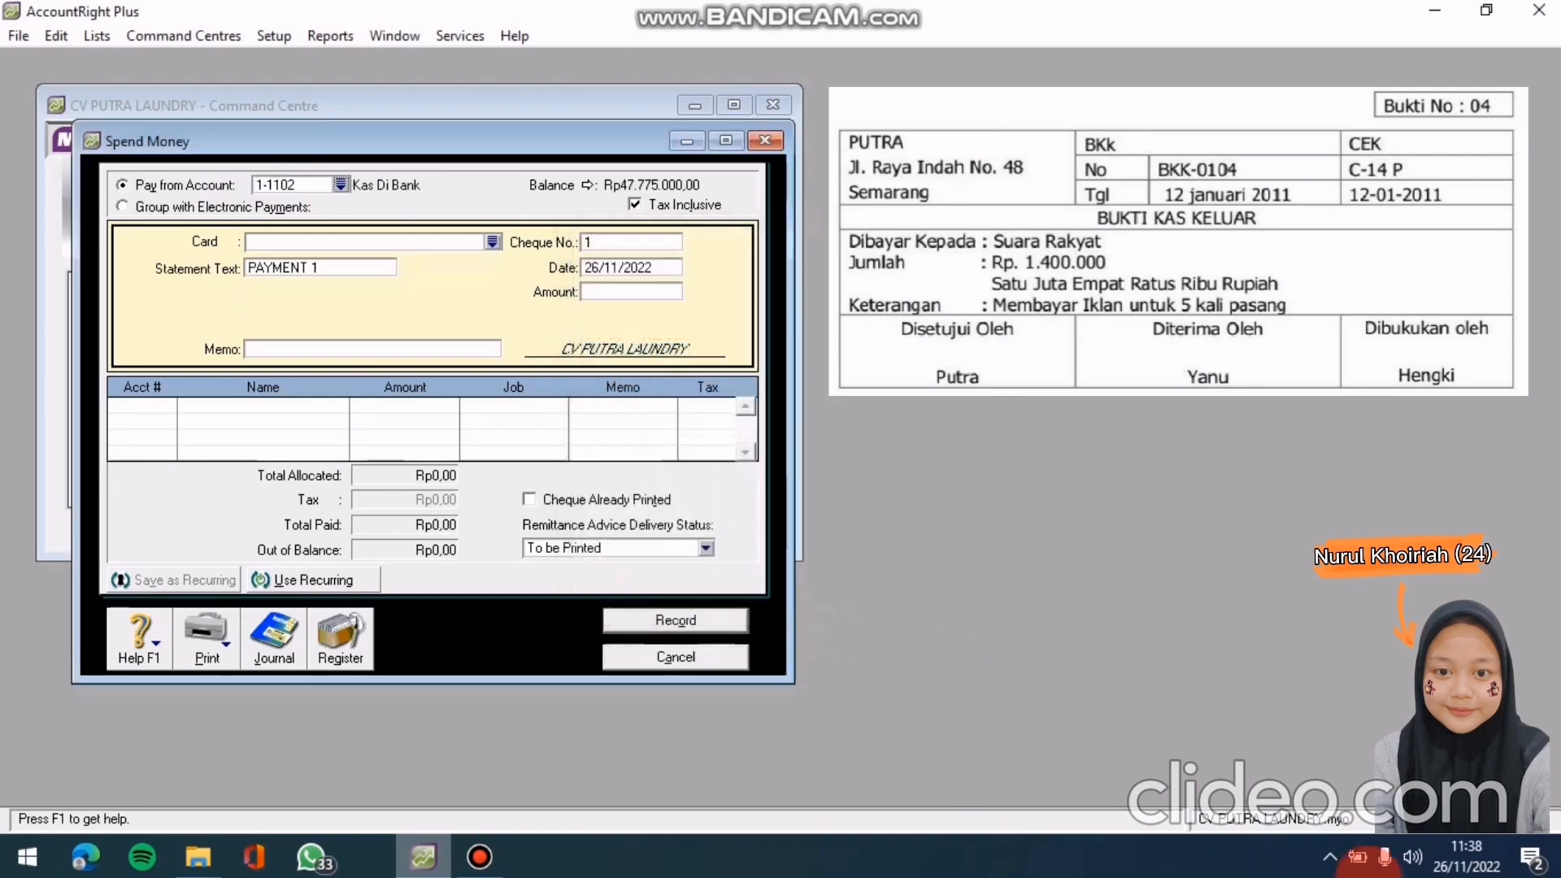
left_click(493, 243)
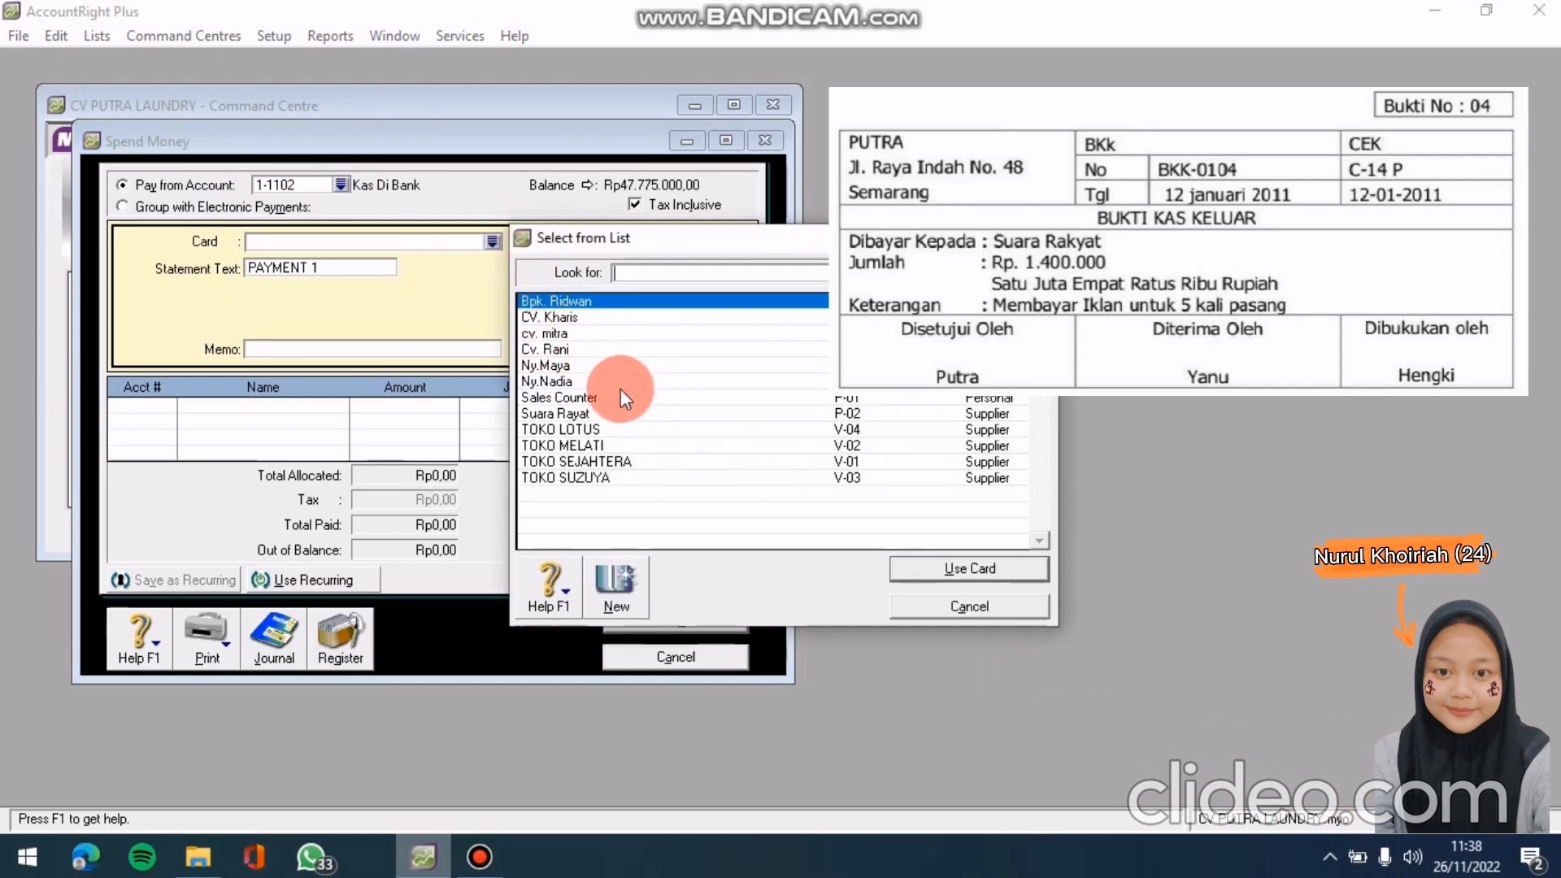
left_click(611, 413)
left_click(924, 568)
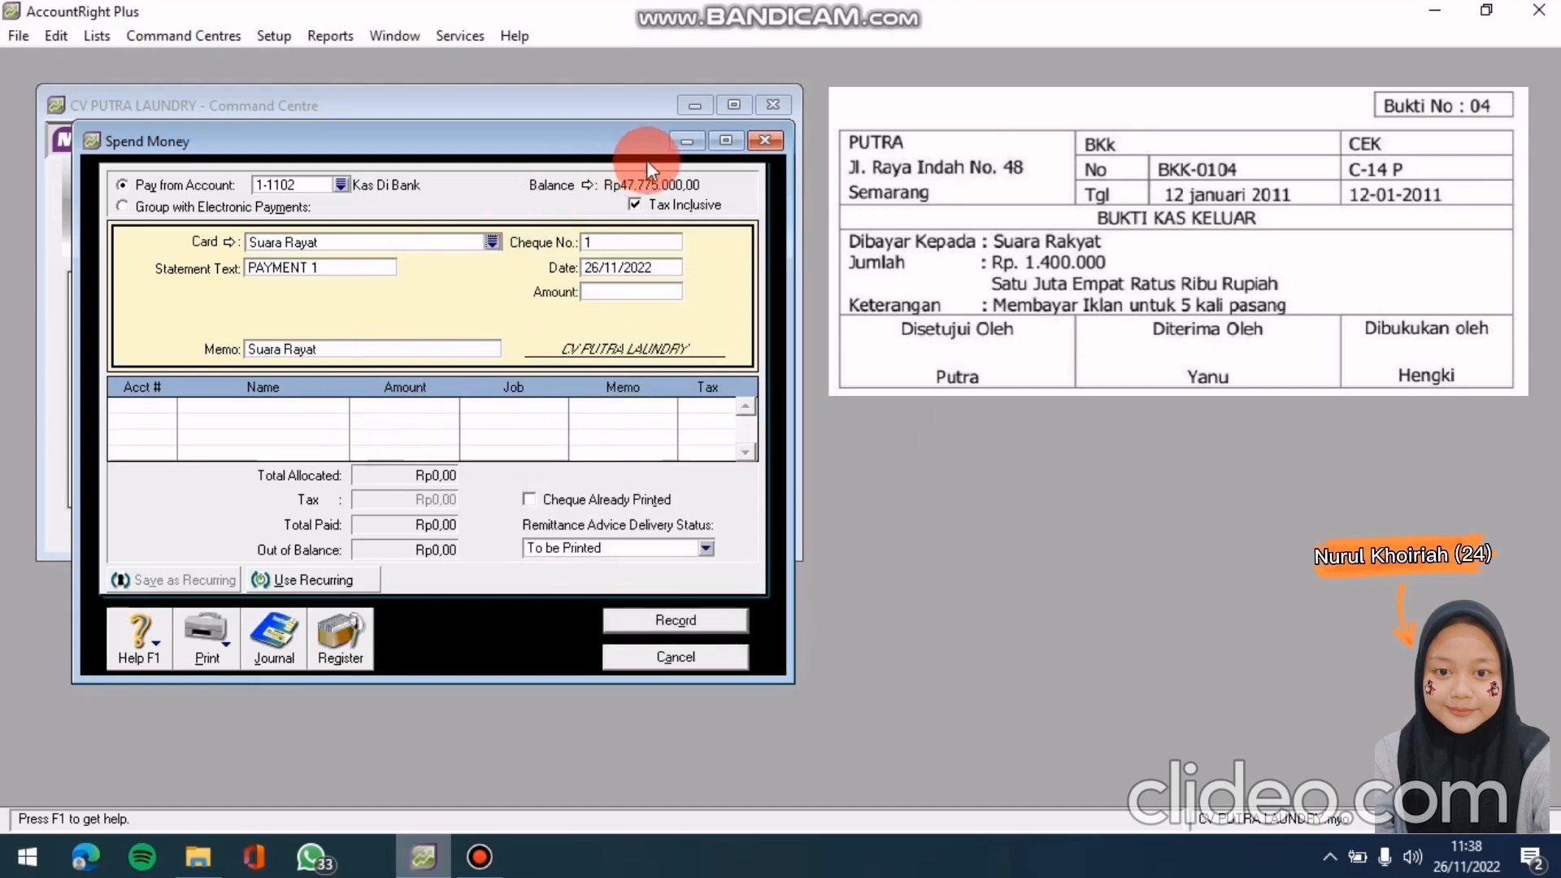
Enter cheque number C-14 P, date 12/01/2011 and amount 1400000
left_click(632, 239)
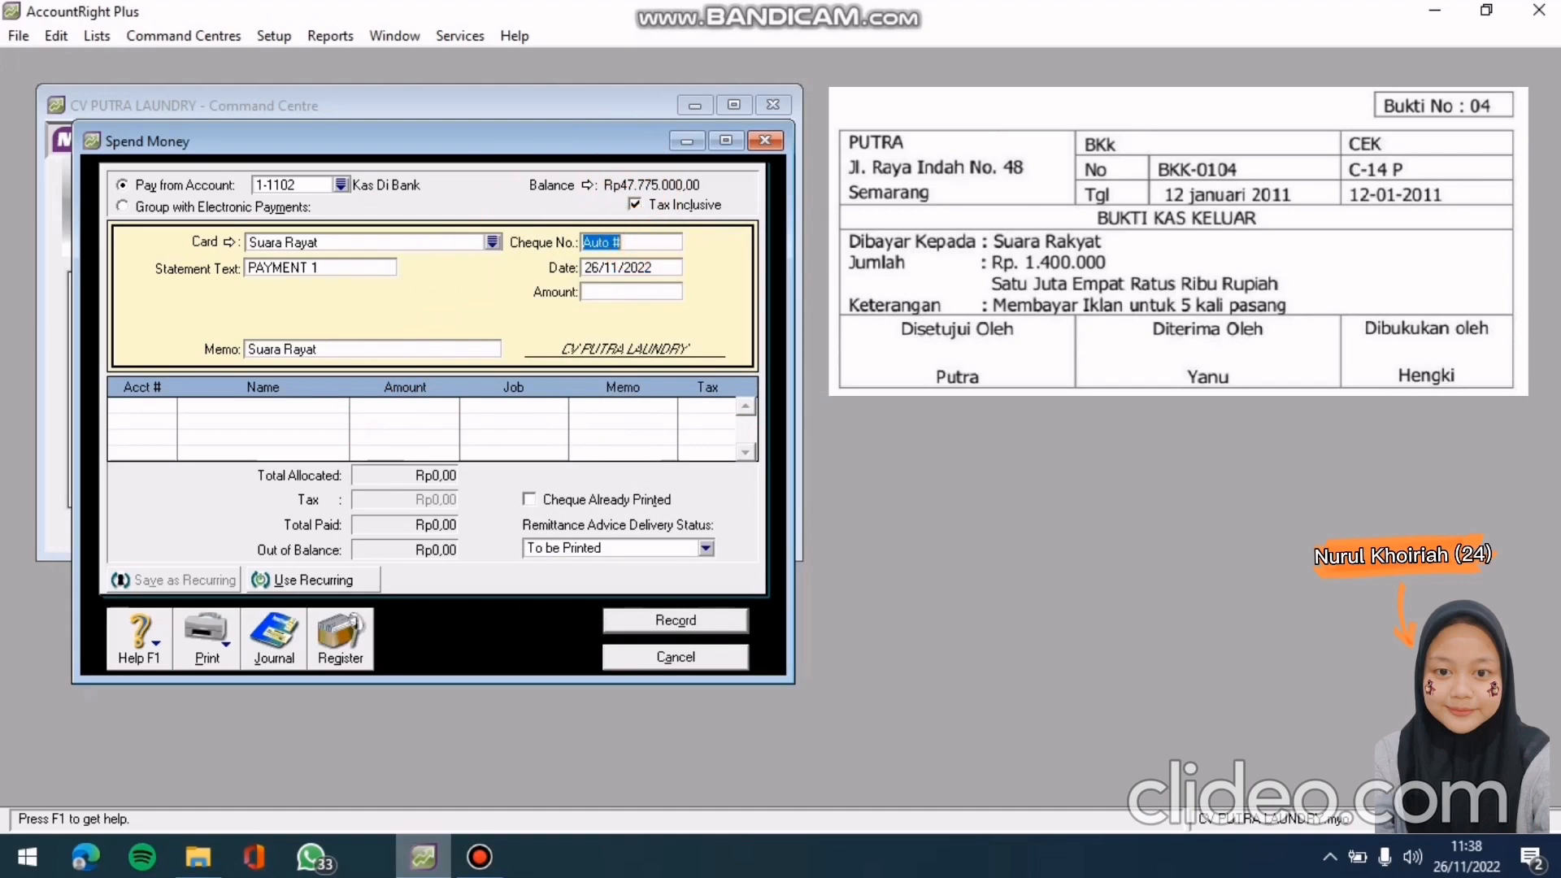
type("C-1")
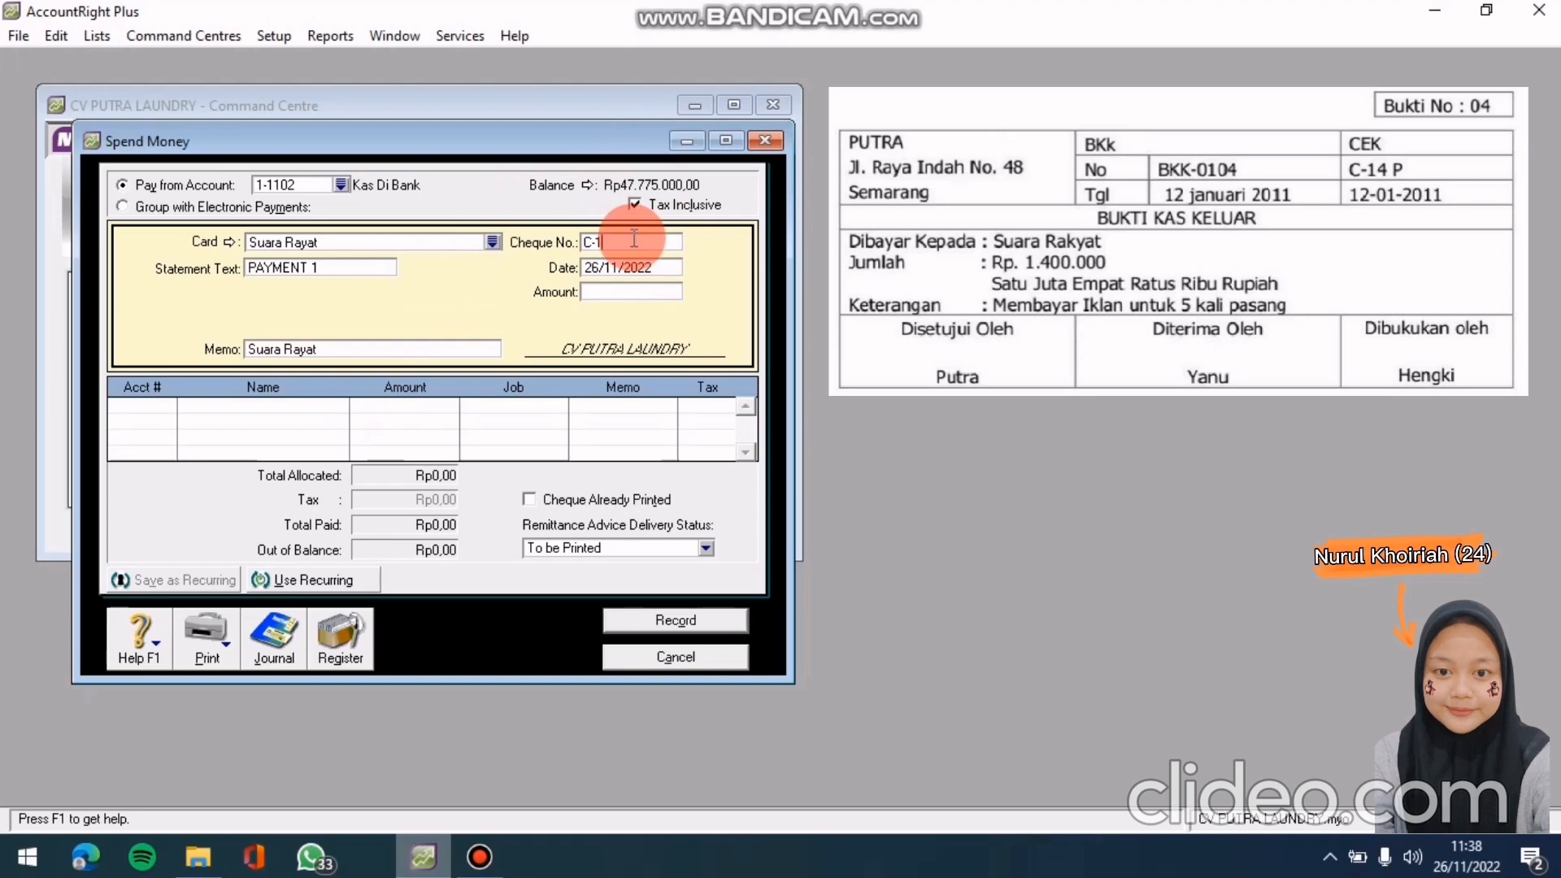
type("4 P")
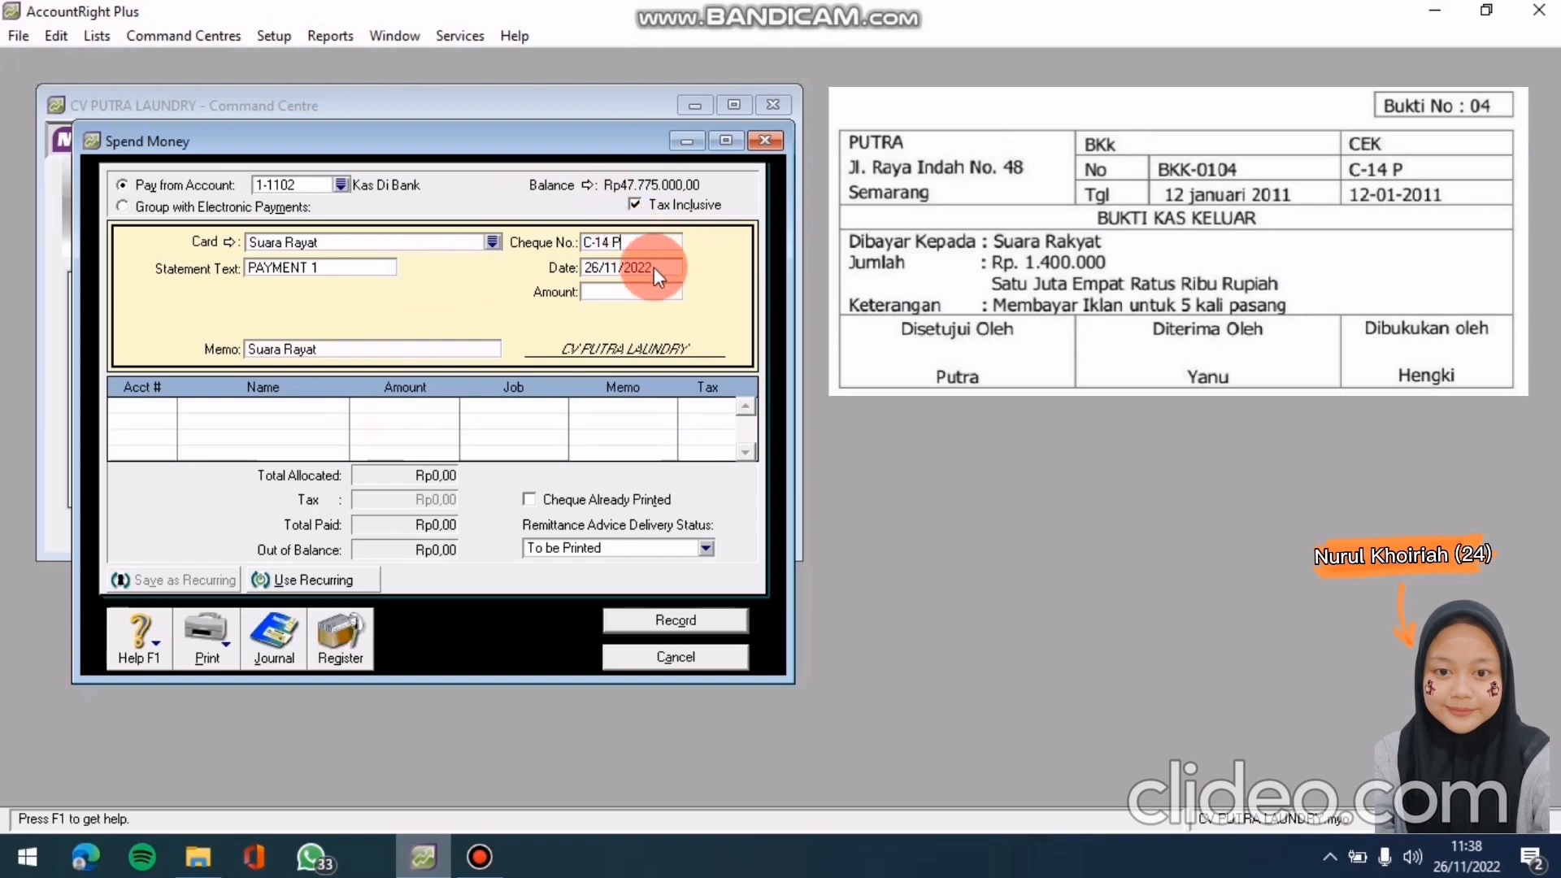
left_click(655, 267)
type("12/01/2011")
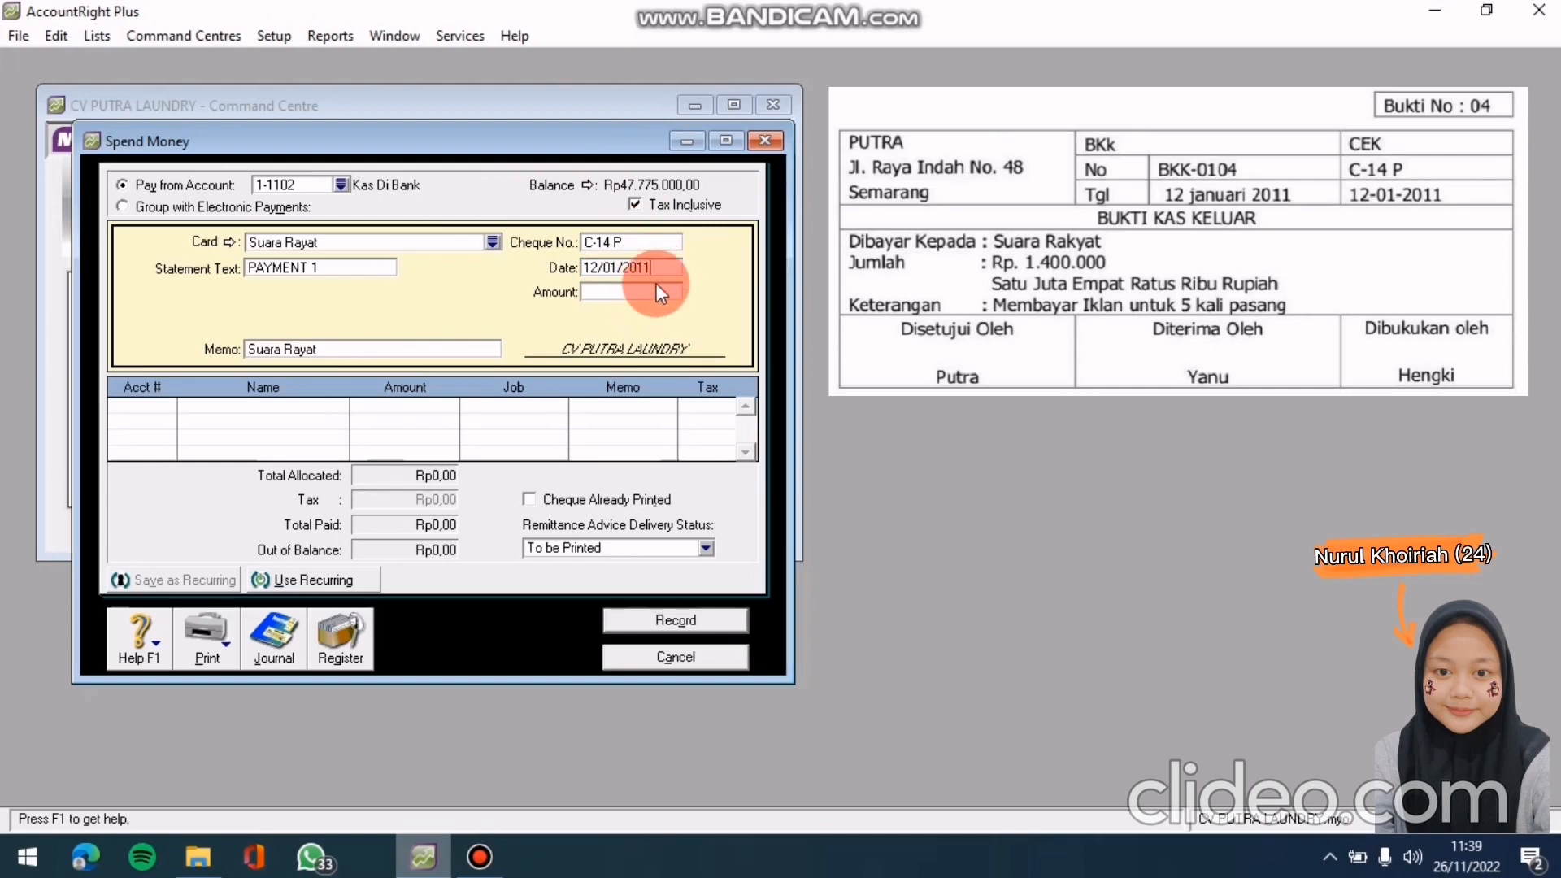
left_click(653, 288)
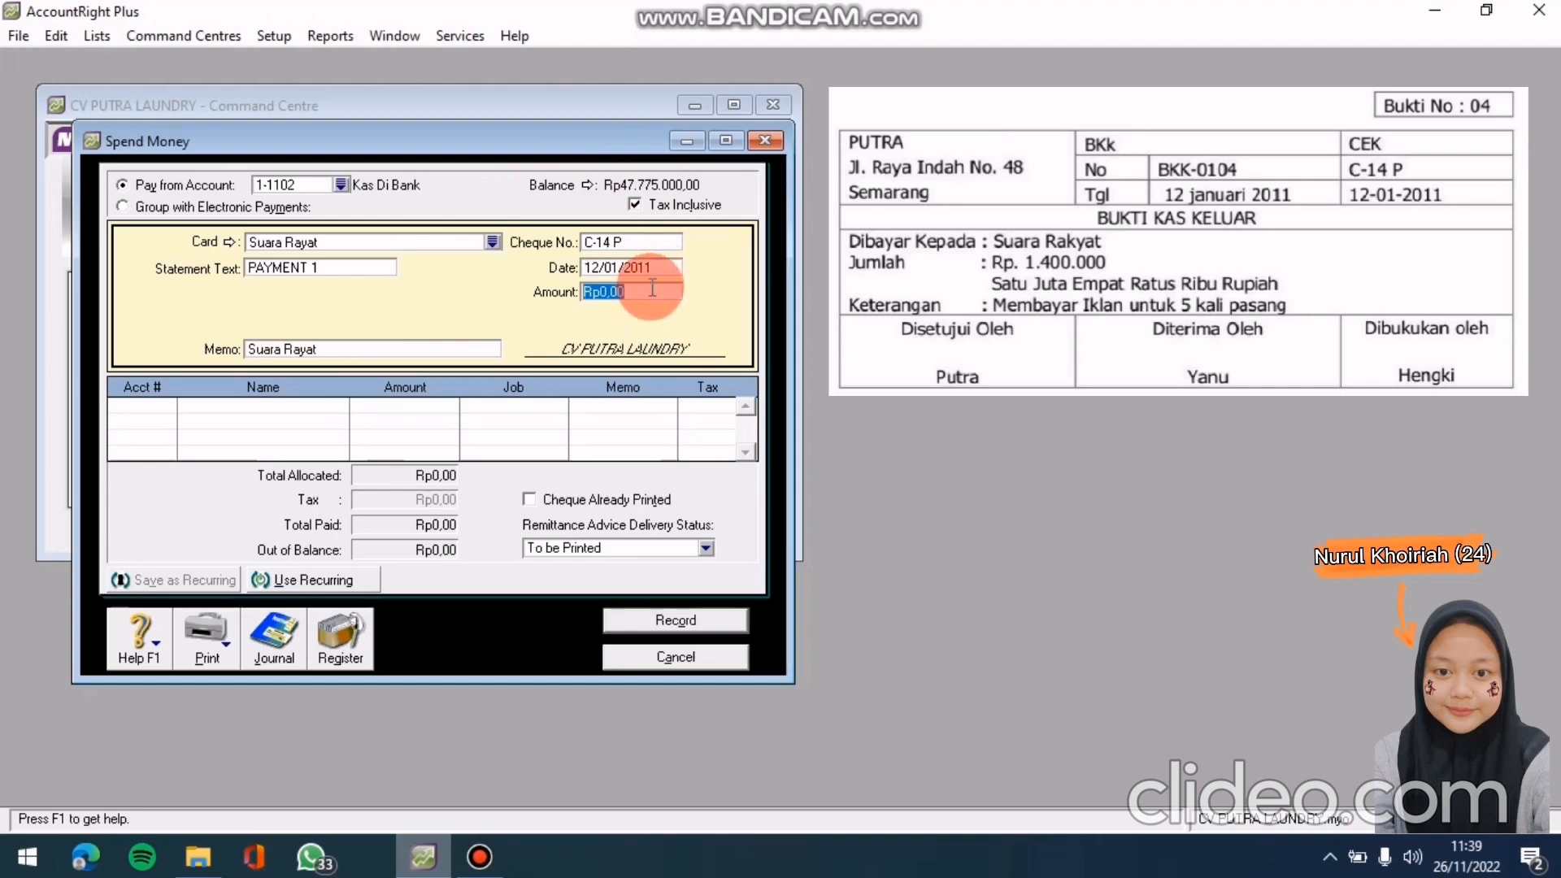
type("1400000")
key("Tab")
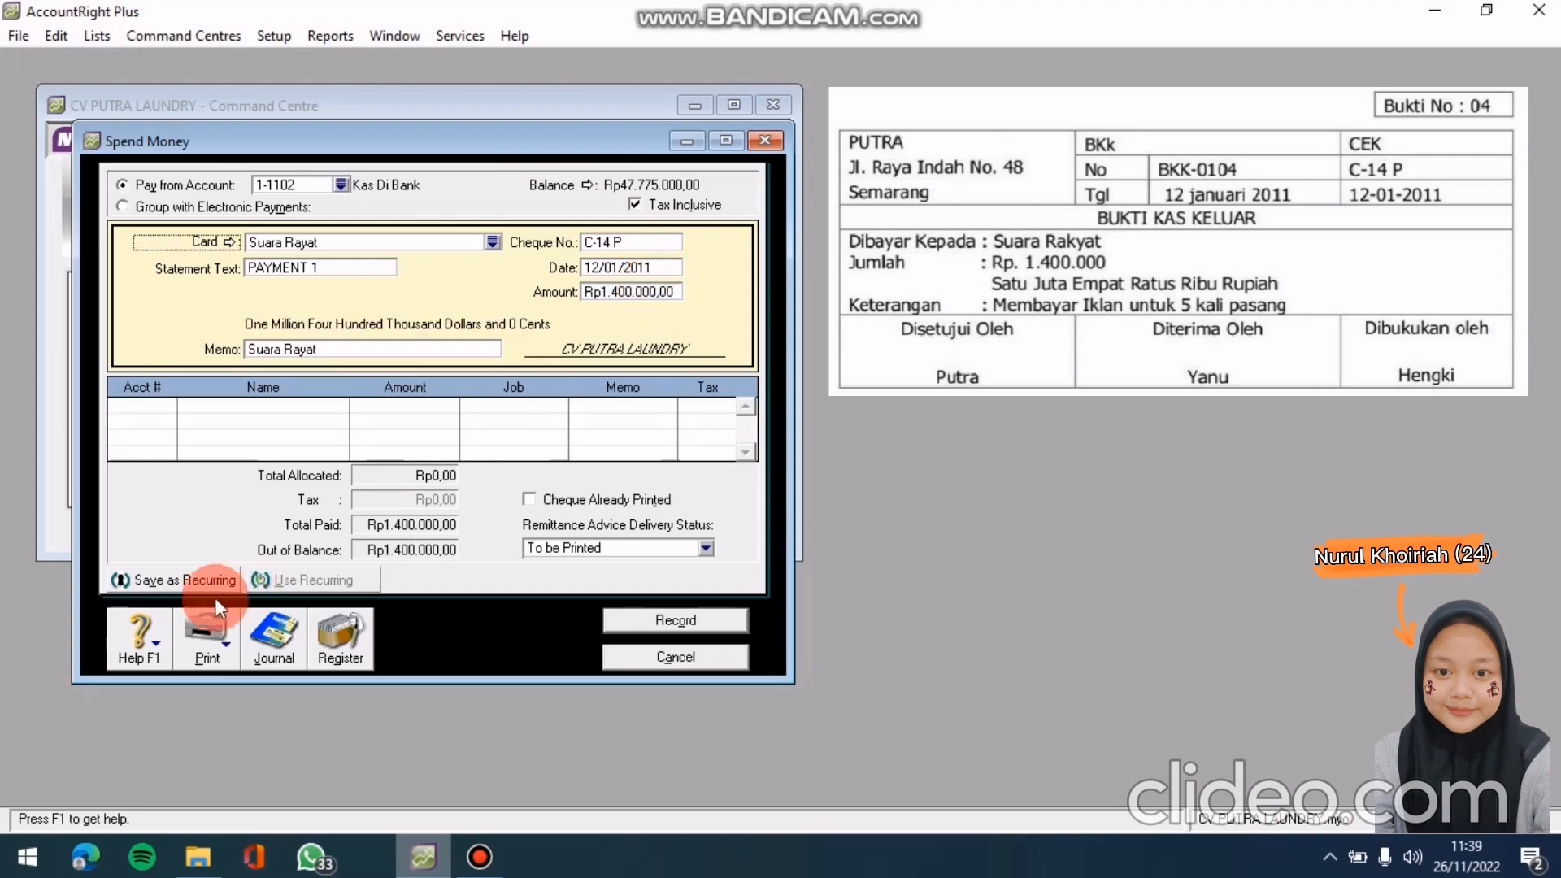
left_click(156, 412)
Allocate the payment to 6-0104 Beban Iklan and preview its journal recap
left_click(160, 407)
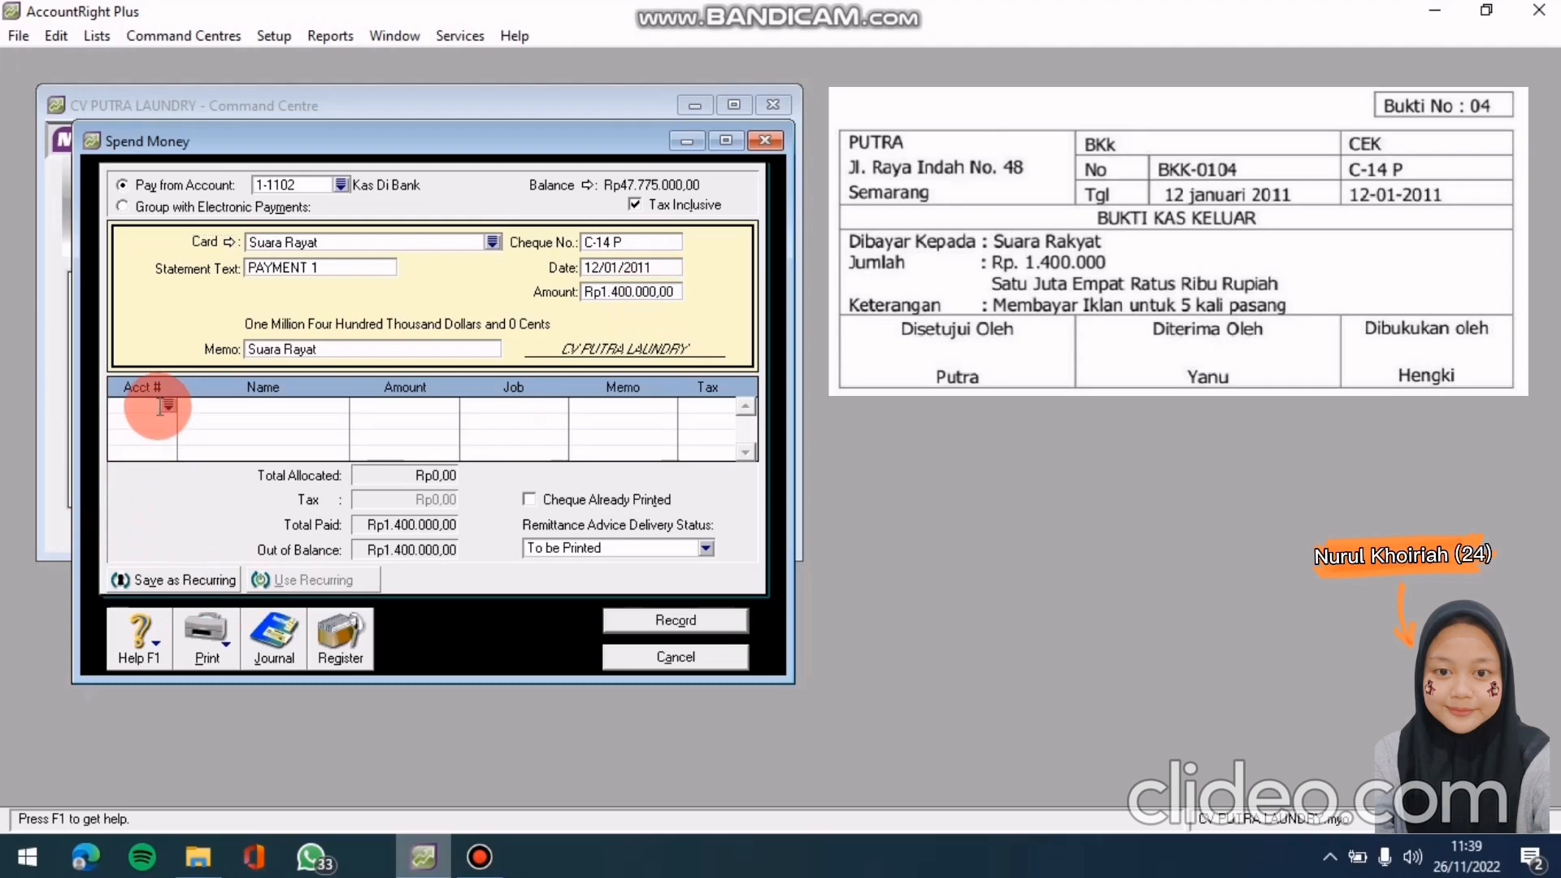
left_click(171, 404)
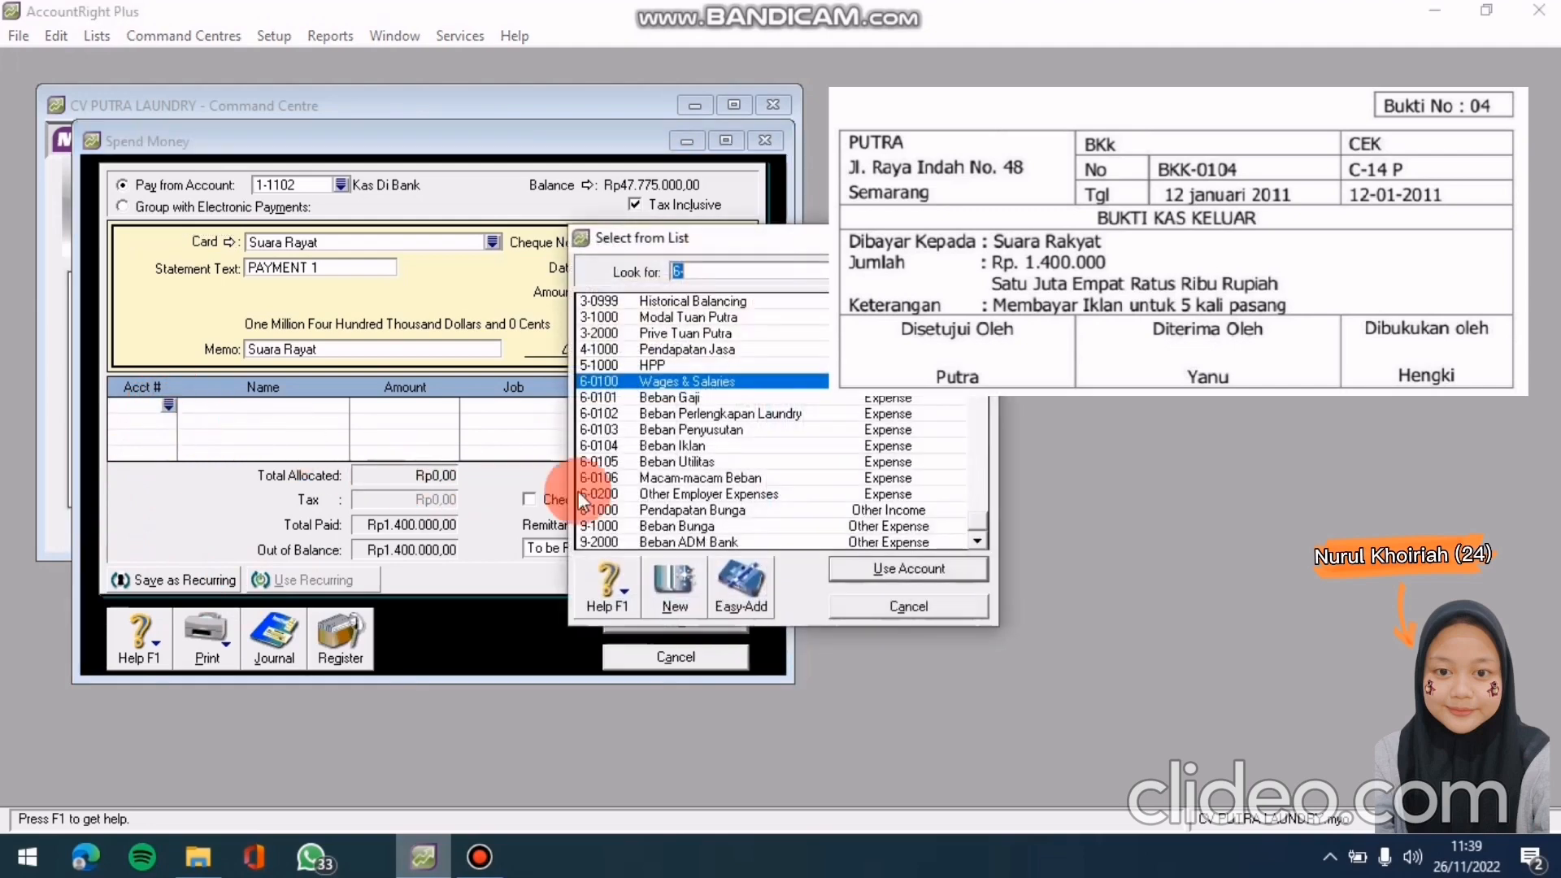
left_click(699, 441)
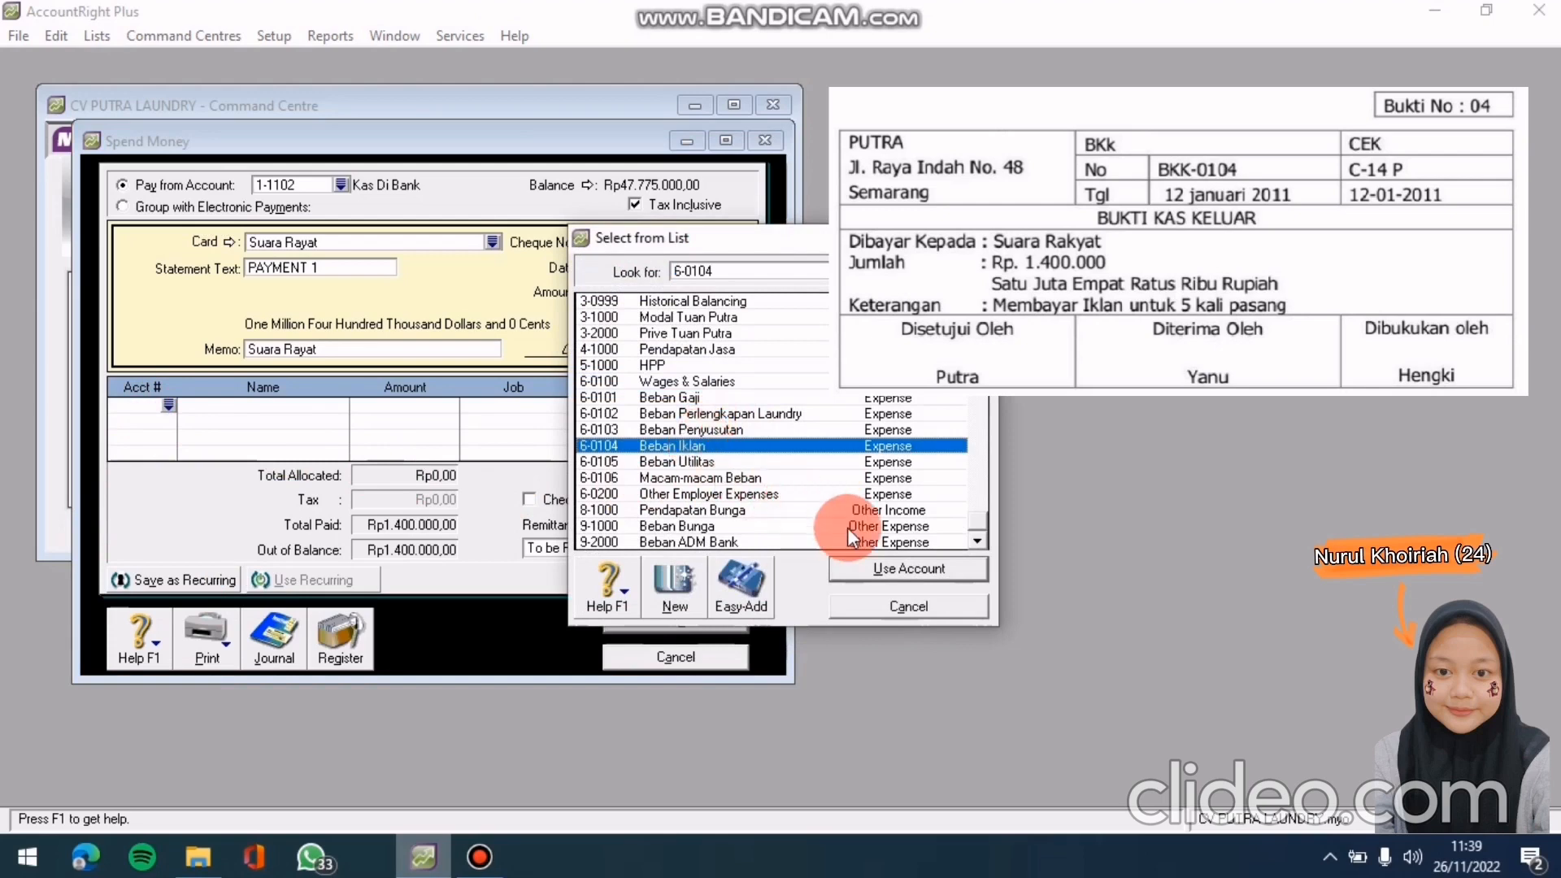
left_click(880, 567)
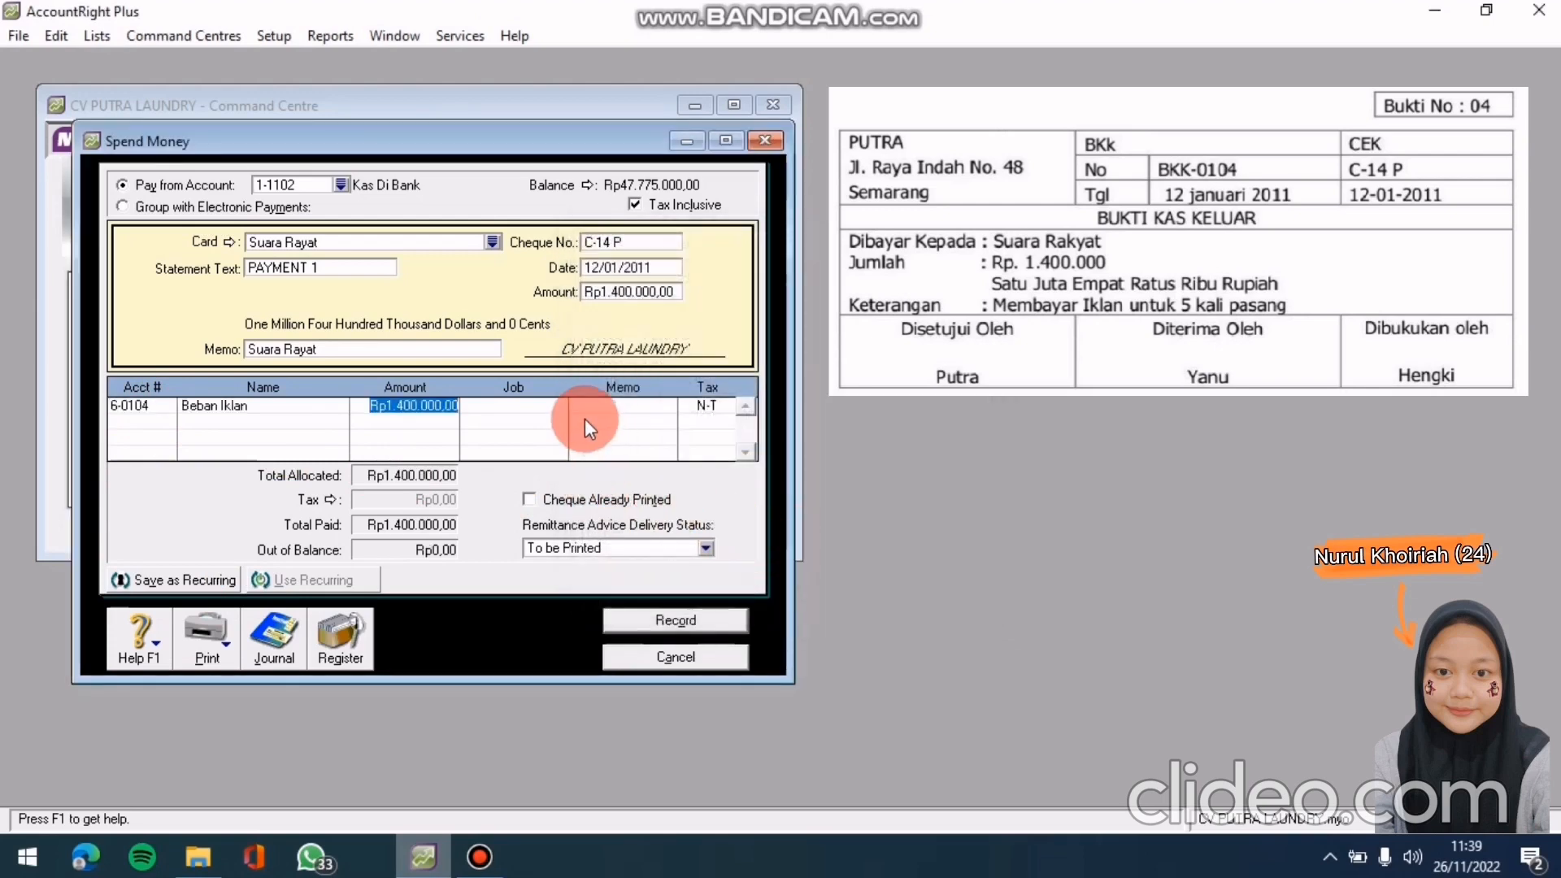
left_click(602, 407)
left_click(530, 412)
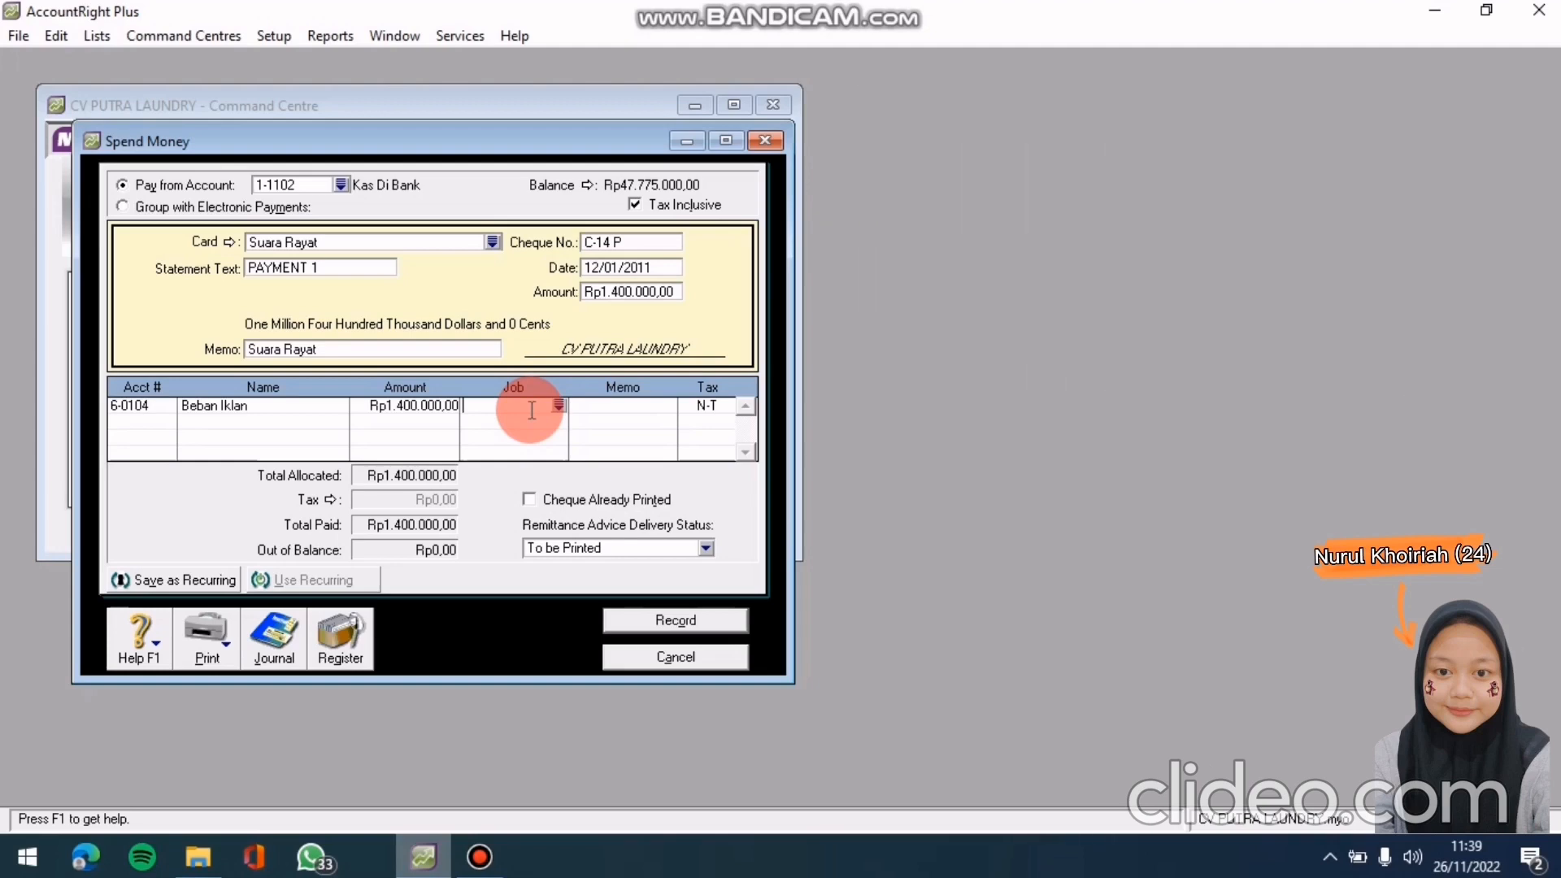
key("ctrl+r")
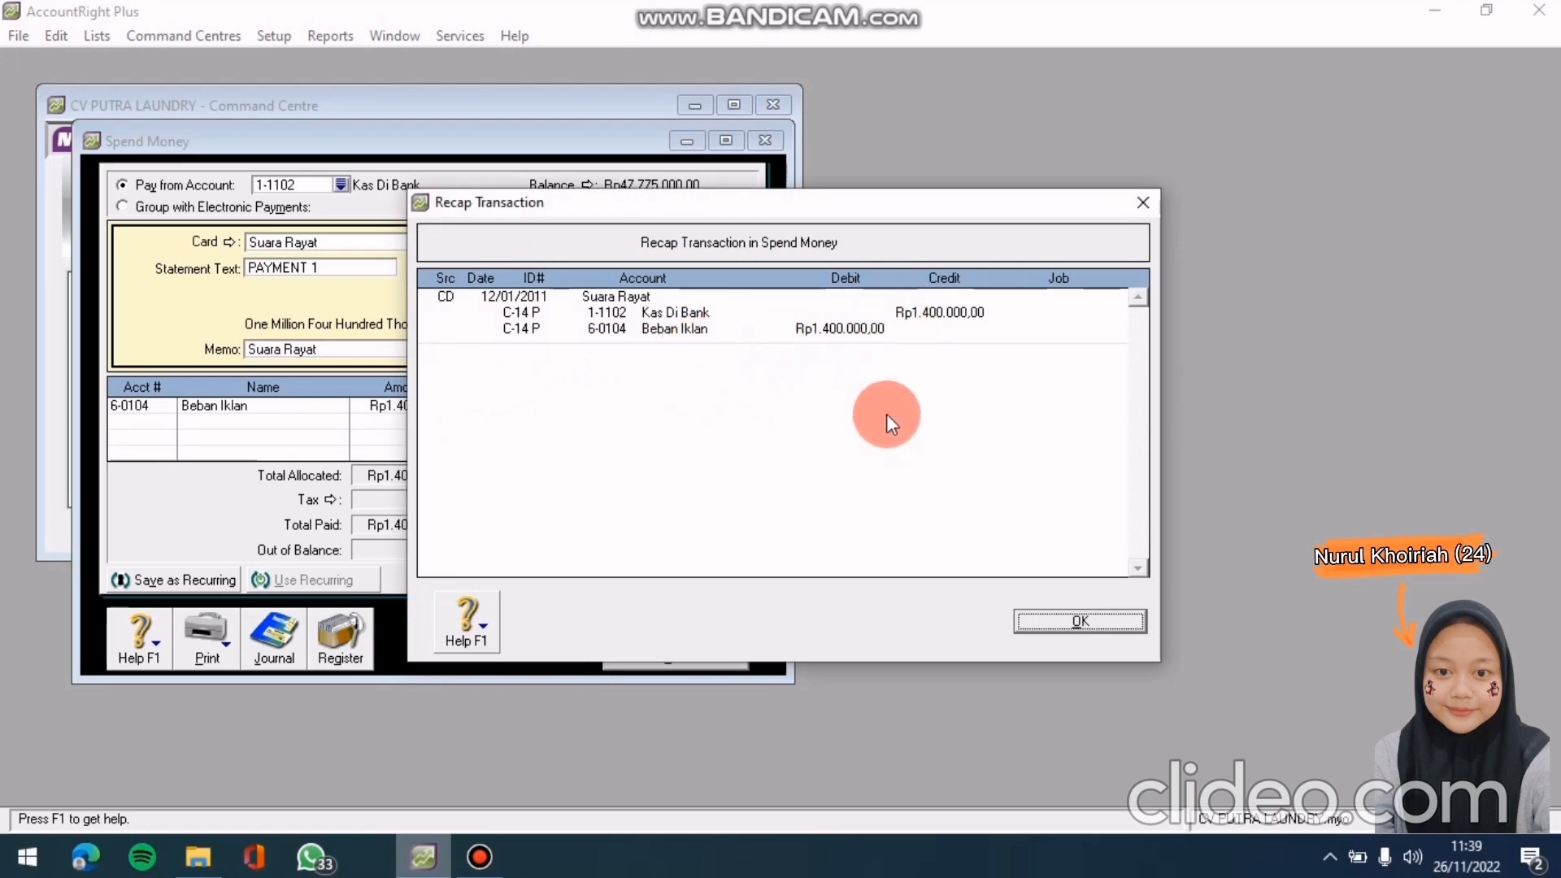
Dismiss the recap and record the Suara Rayat advertising payment
left_click(1044, 619)
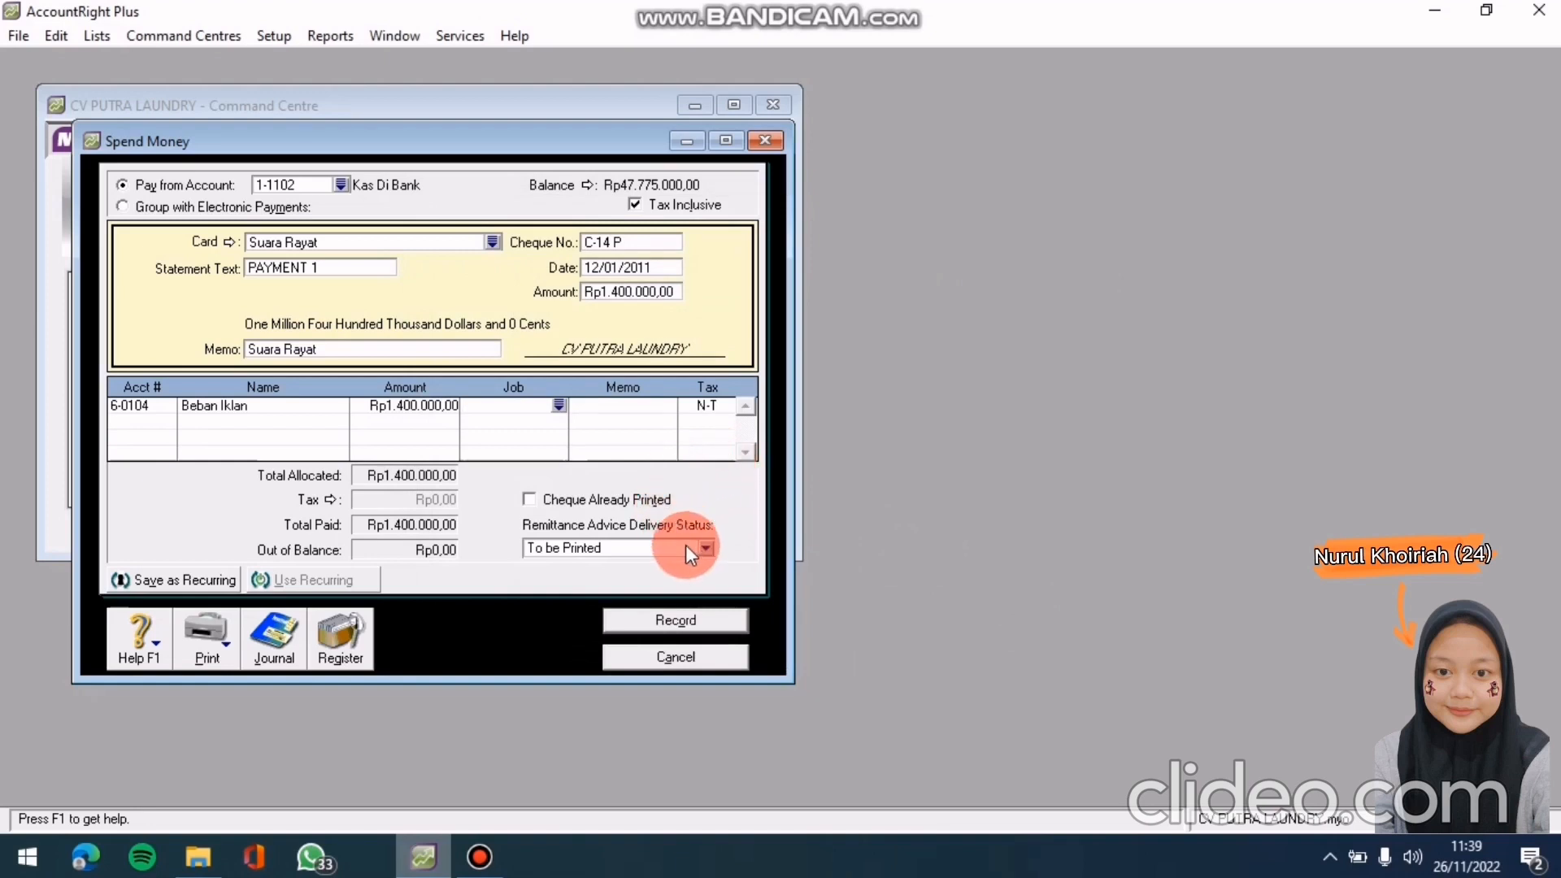
left_click(670, 621)
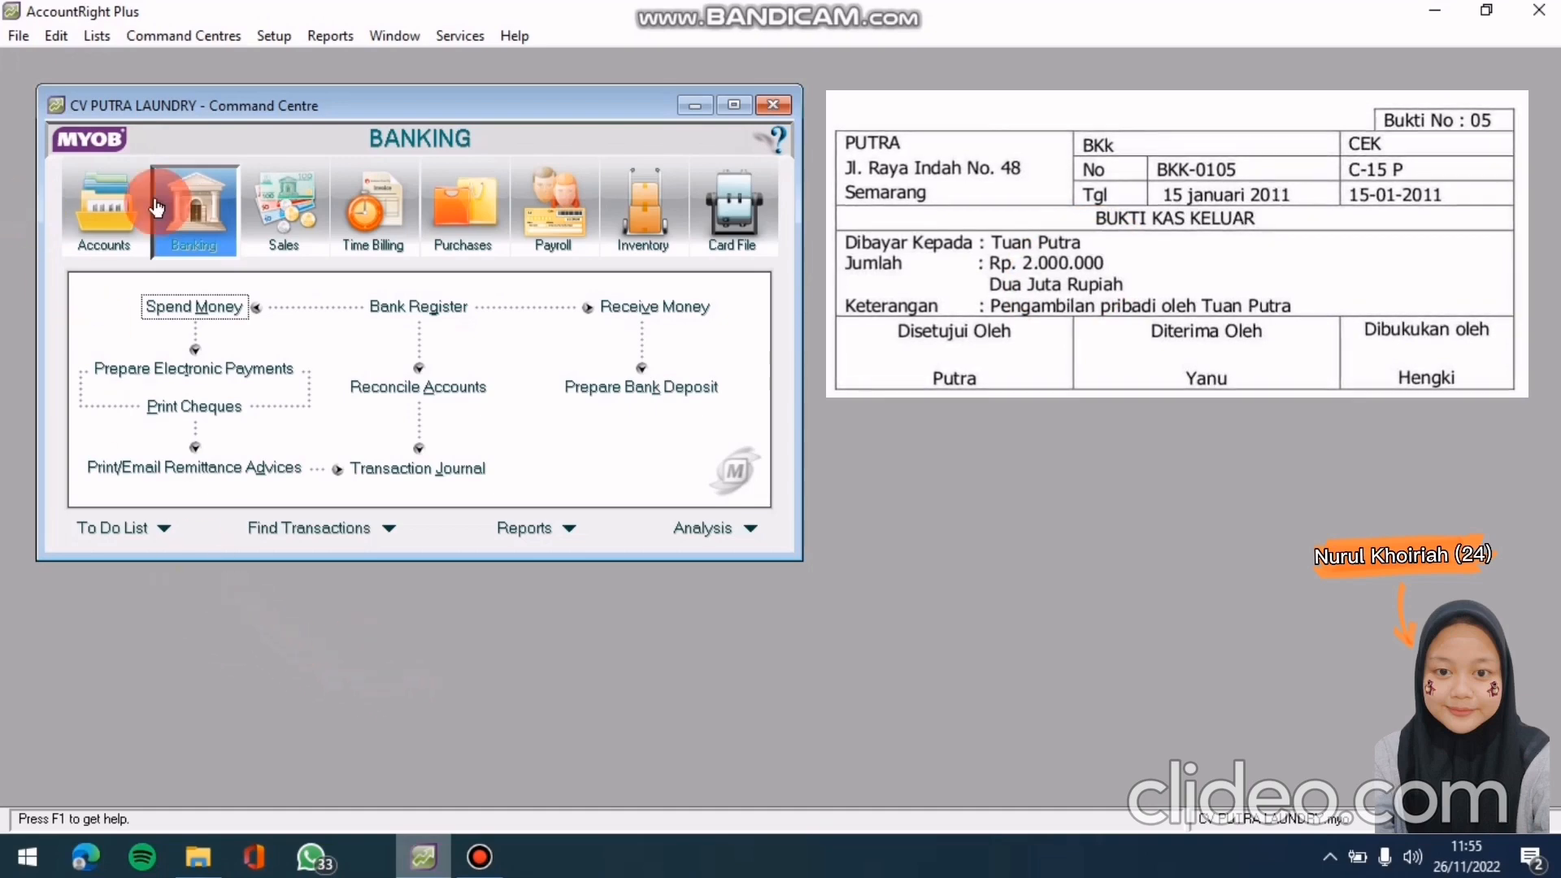
Start a new general journal entry numbered BKK-0105 and dated 15/01/2011
left_click(108, 218)
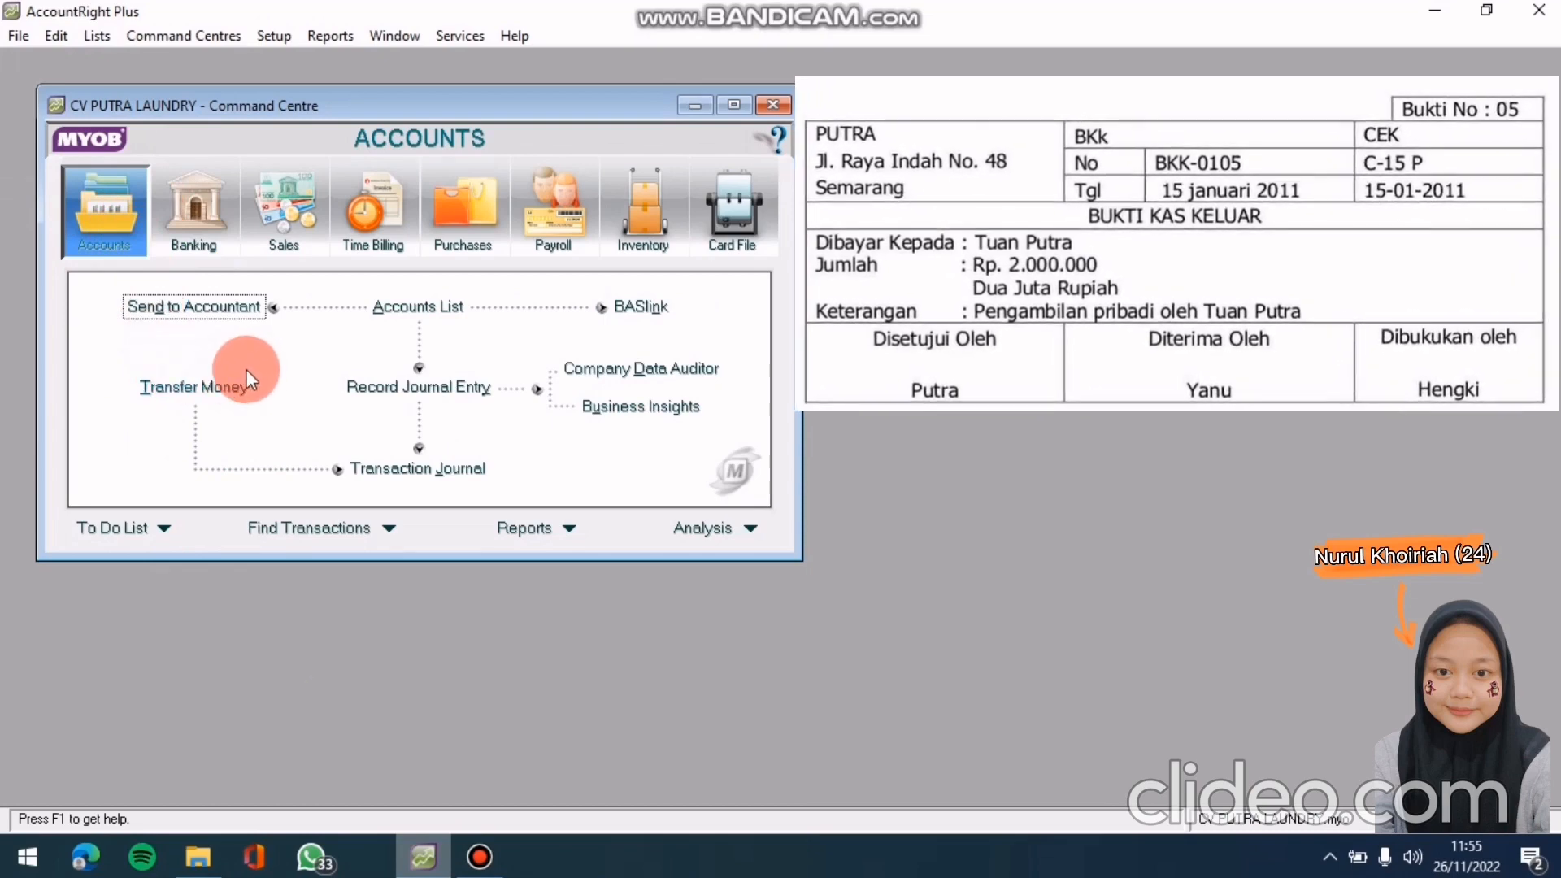
left_click(379, 389)
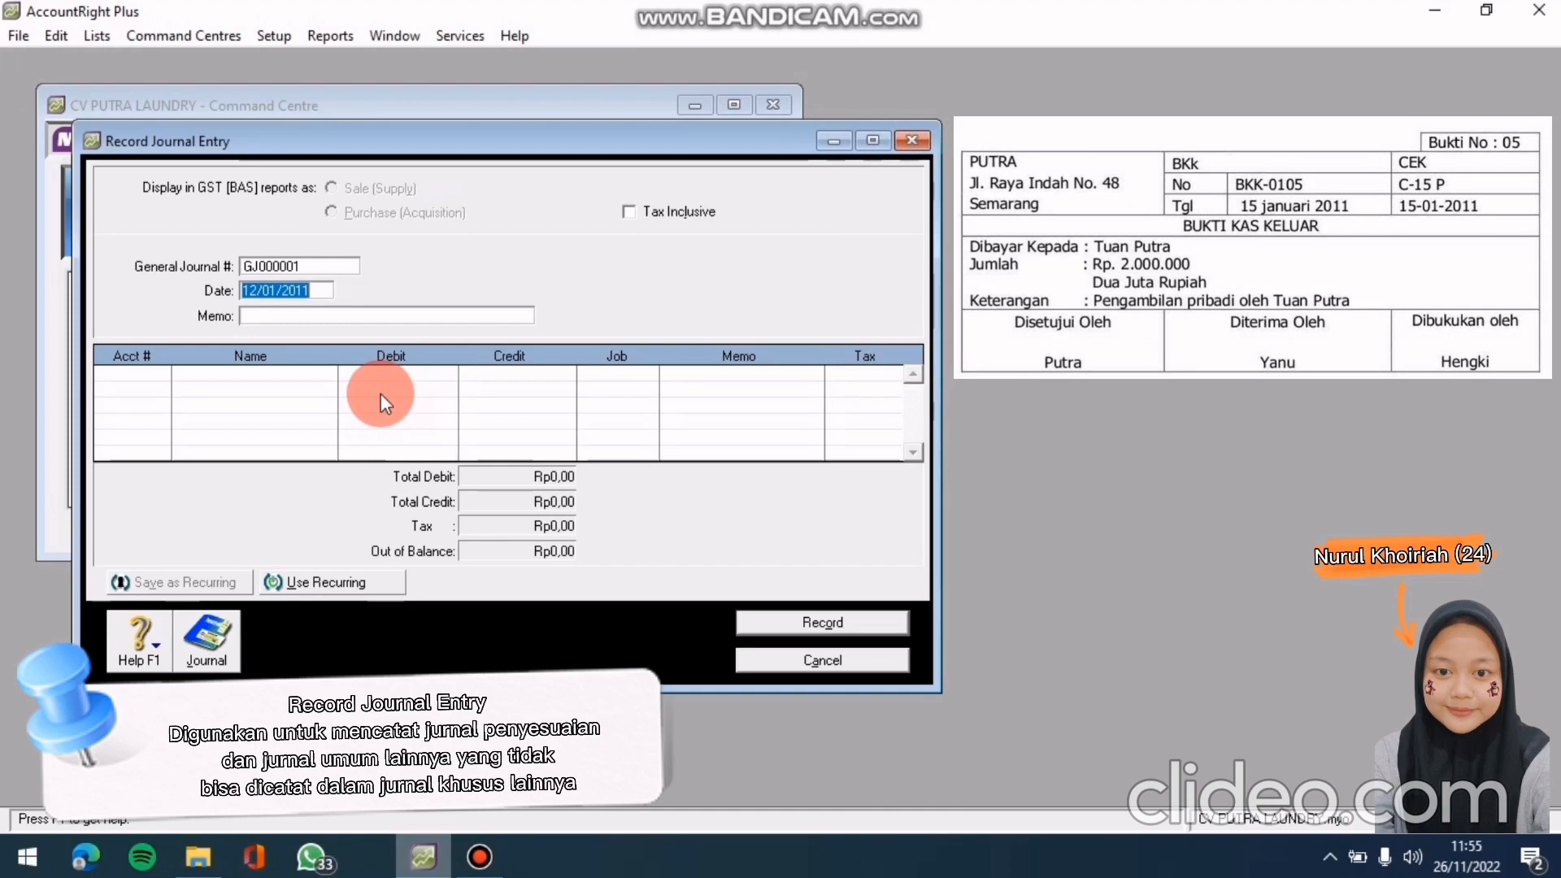
left_click(309, 264)
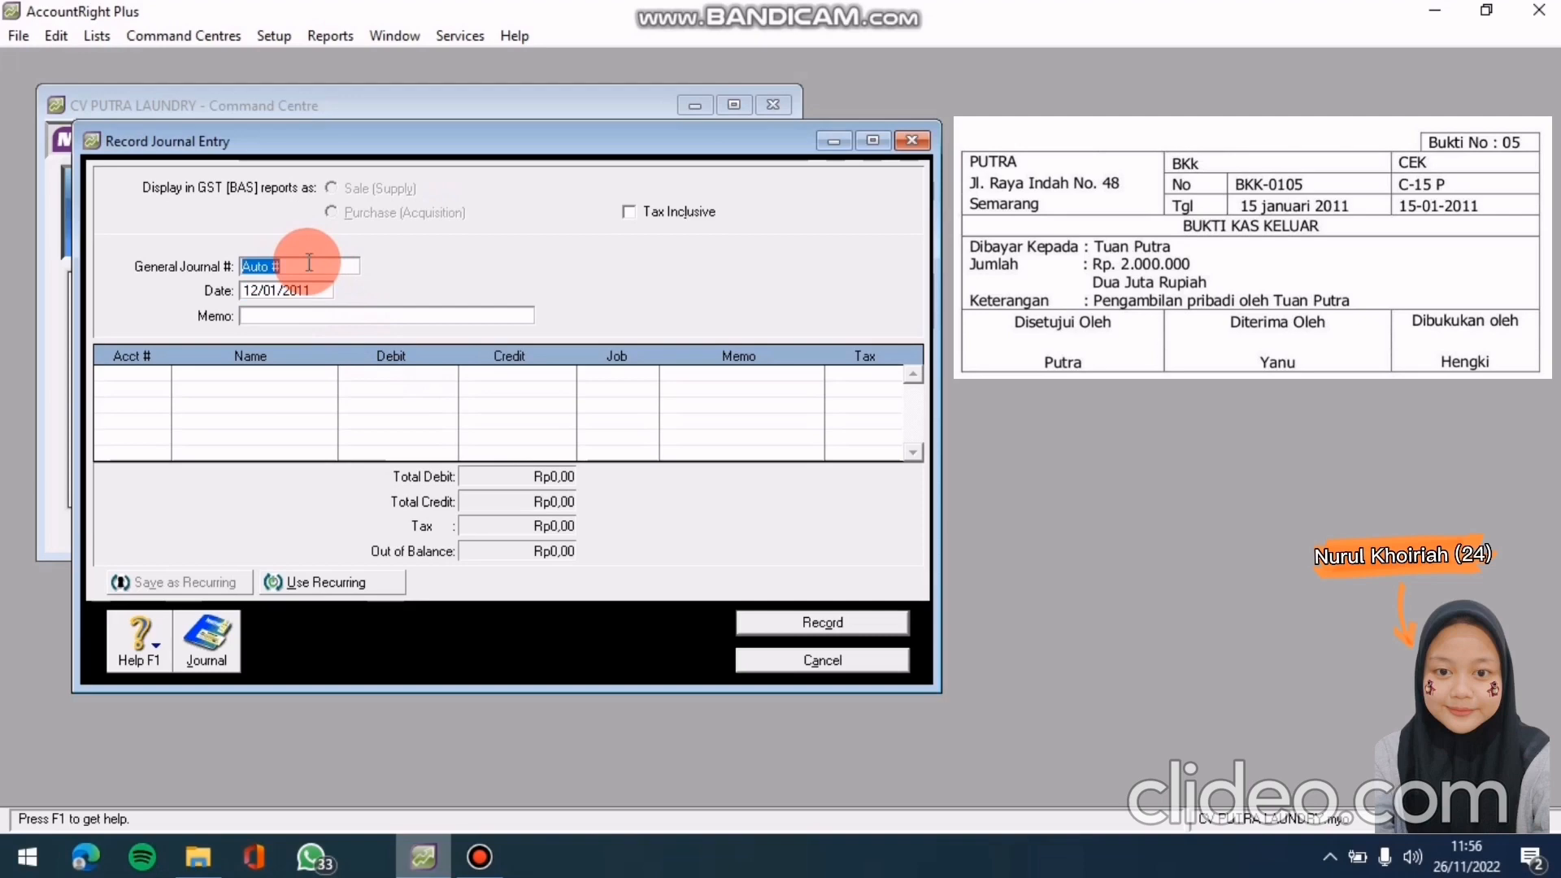
type("BKK-")
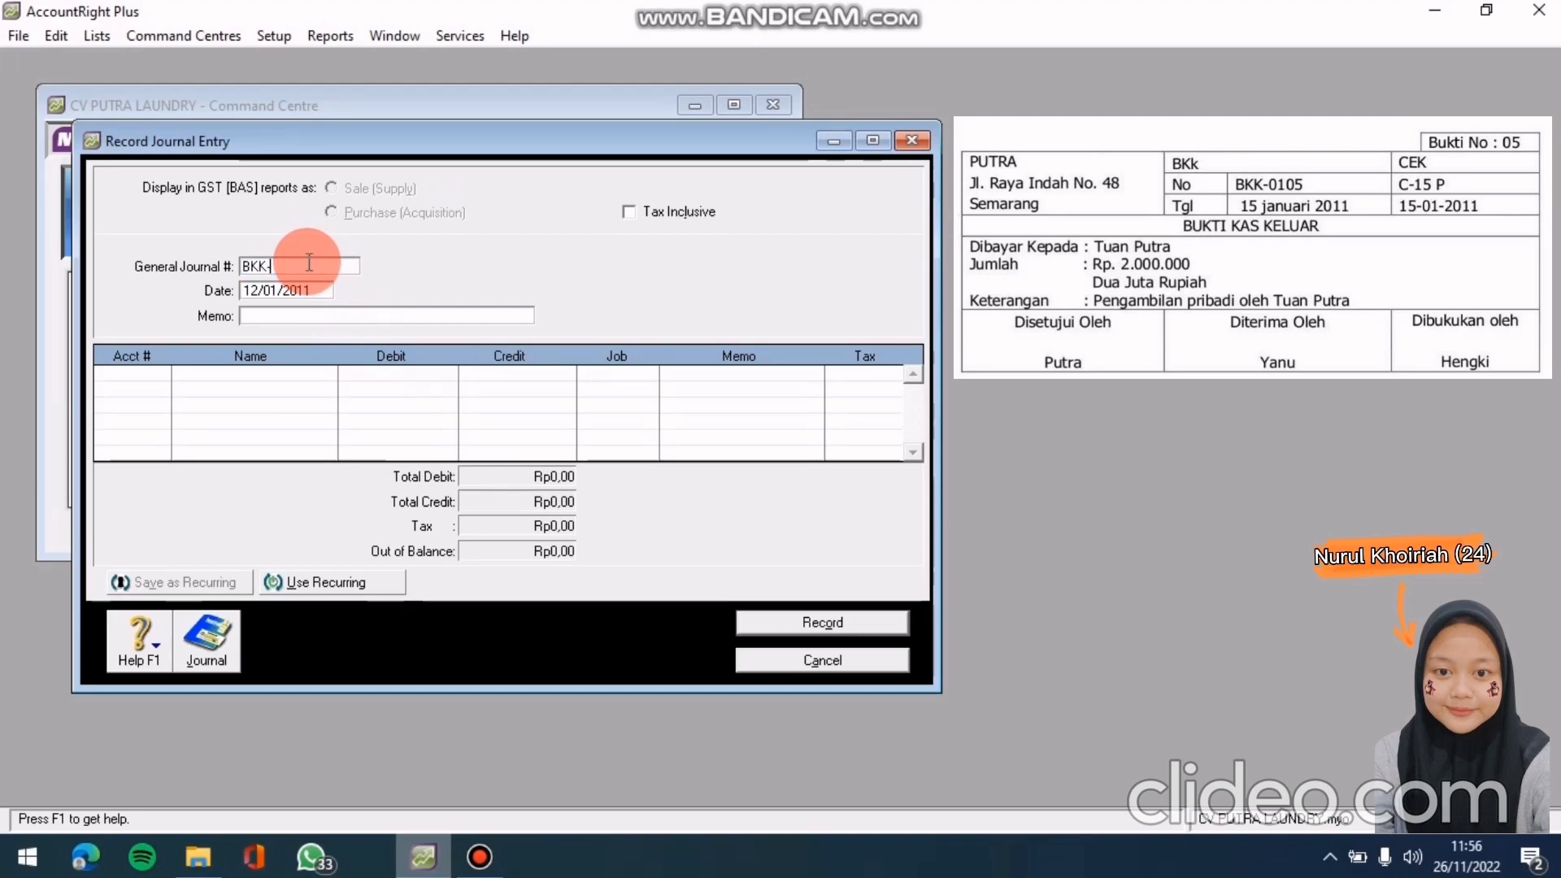
type("0105")
left_click(306, 286)
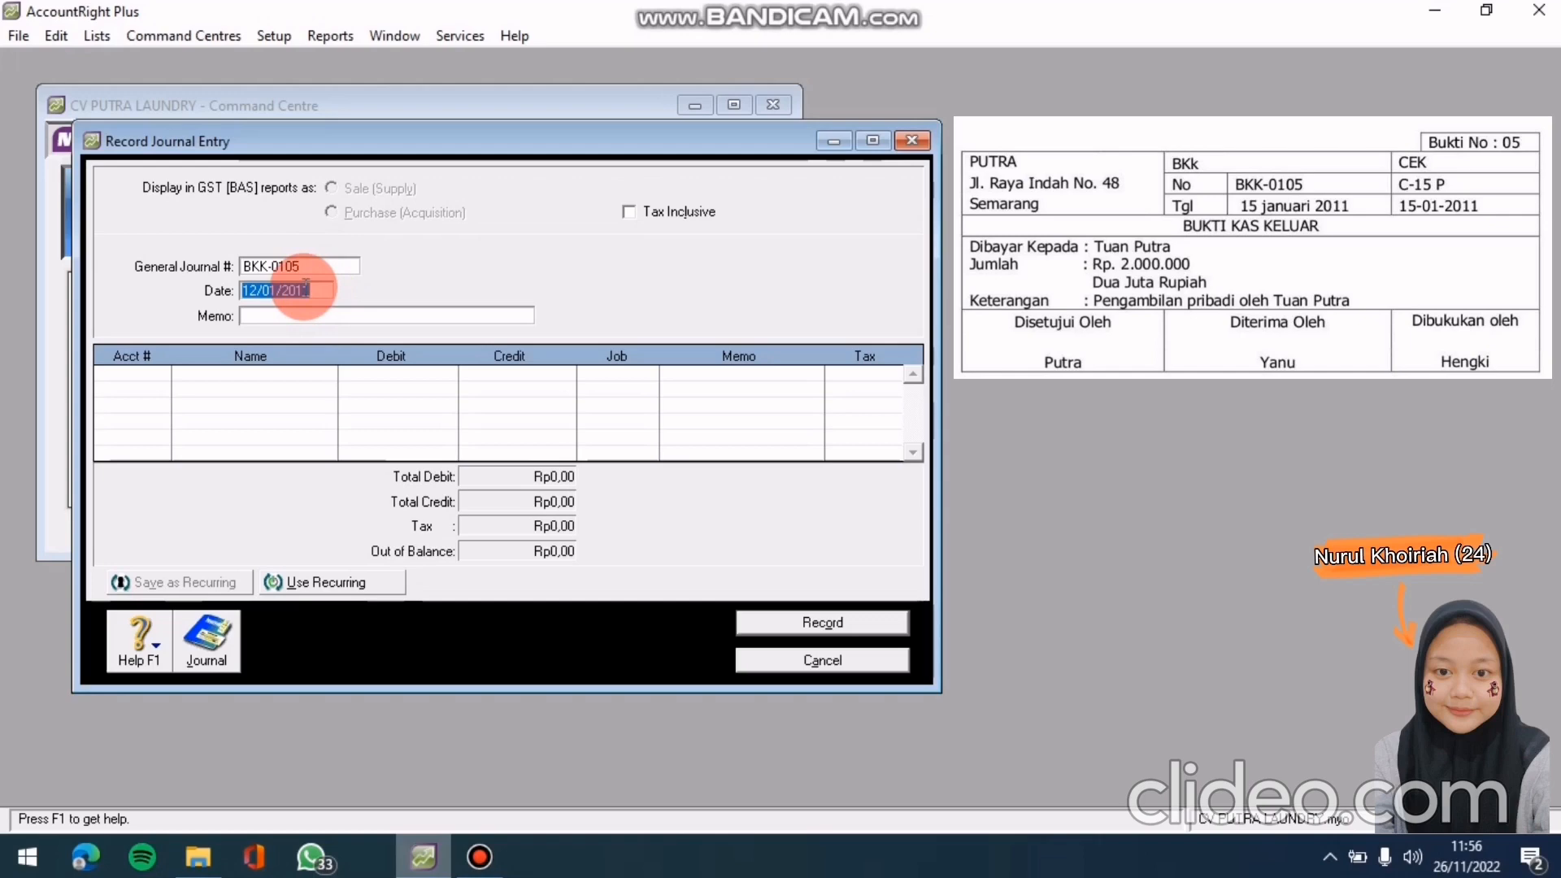
type("15/01/2011")
key("Tab")
Enter the journal memo 'Pengambilan PribadiOleh Tuan Putra'
type("pE")
key("BackSpace")
key("BackSpace")
type("Pengambilan Pria")
key("BackSpace")
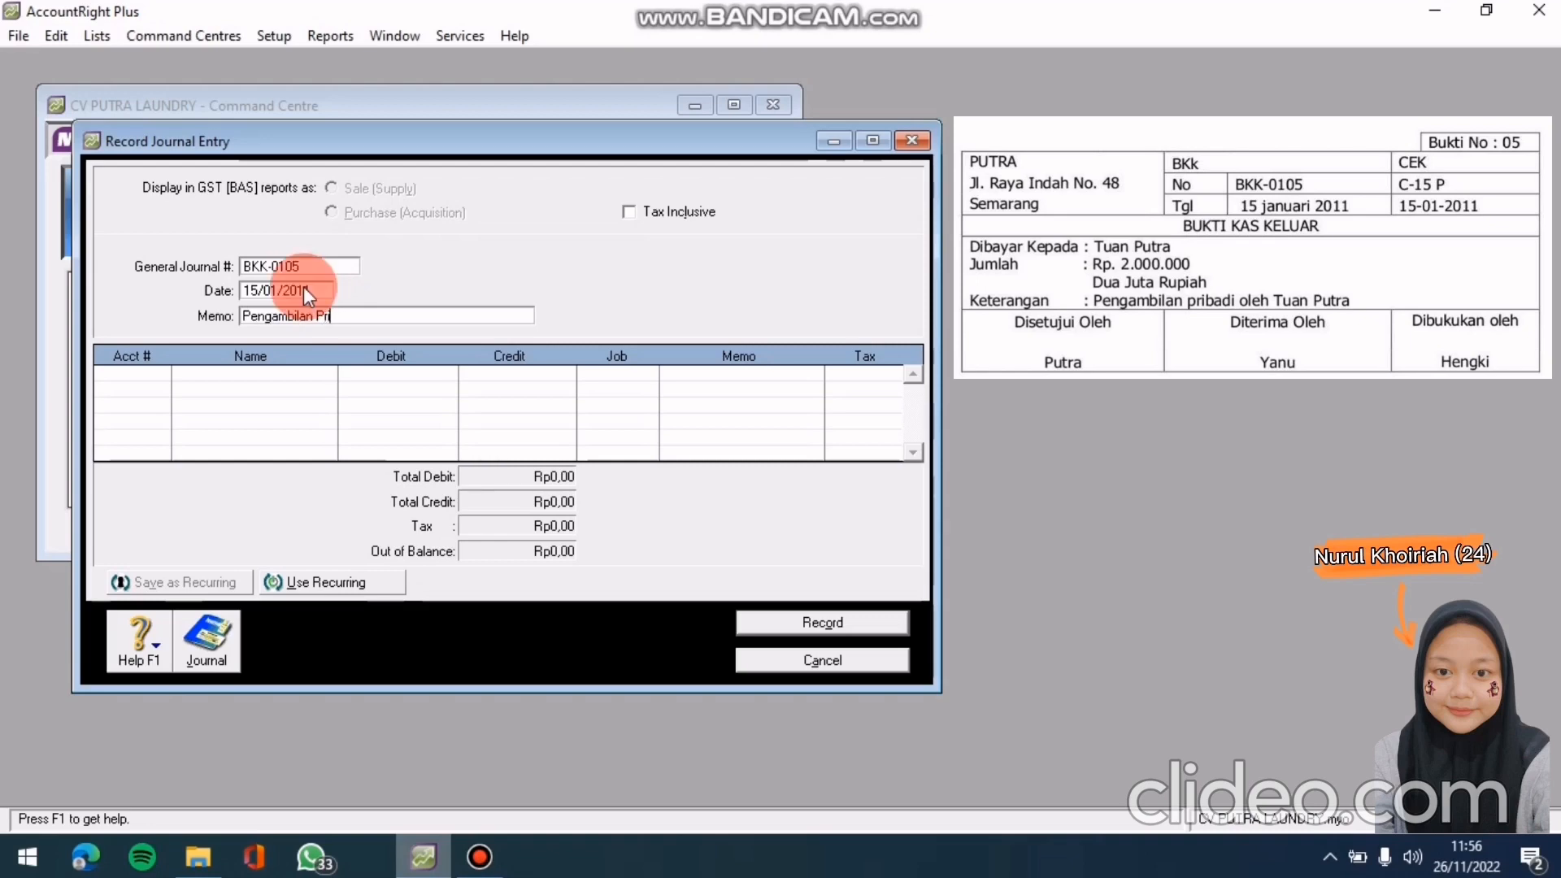
type("badiOleh Tuan Putre")
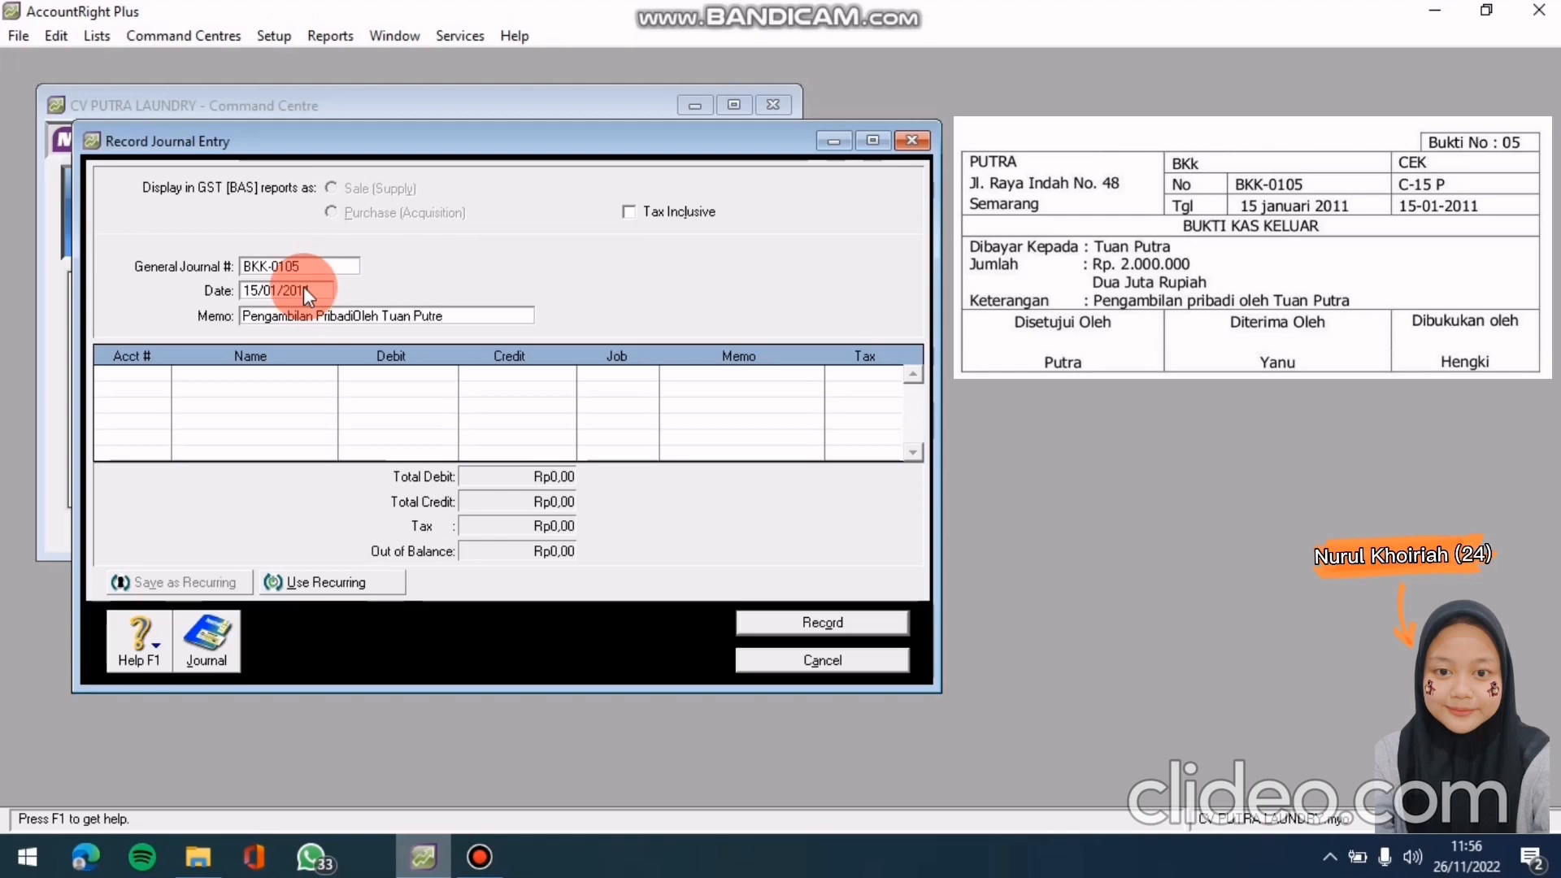
key("BackSpace")
type("a")
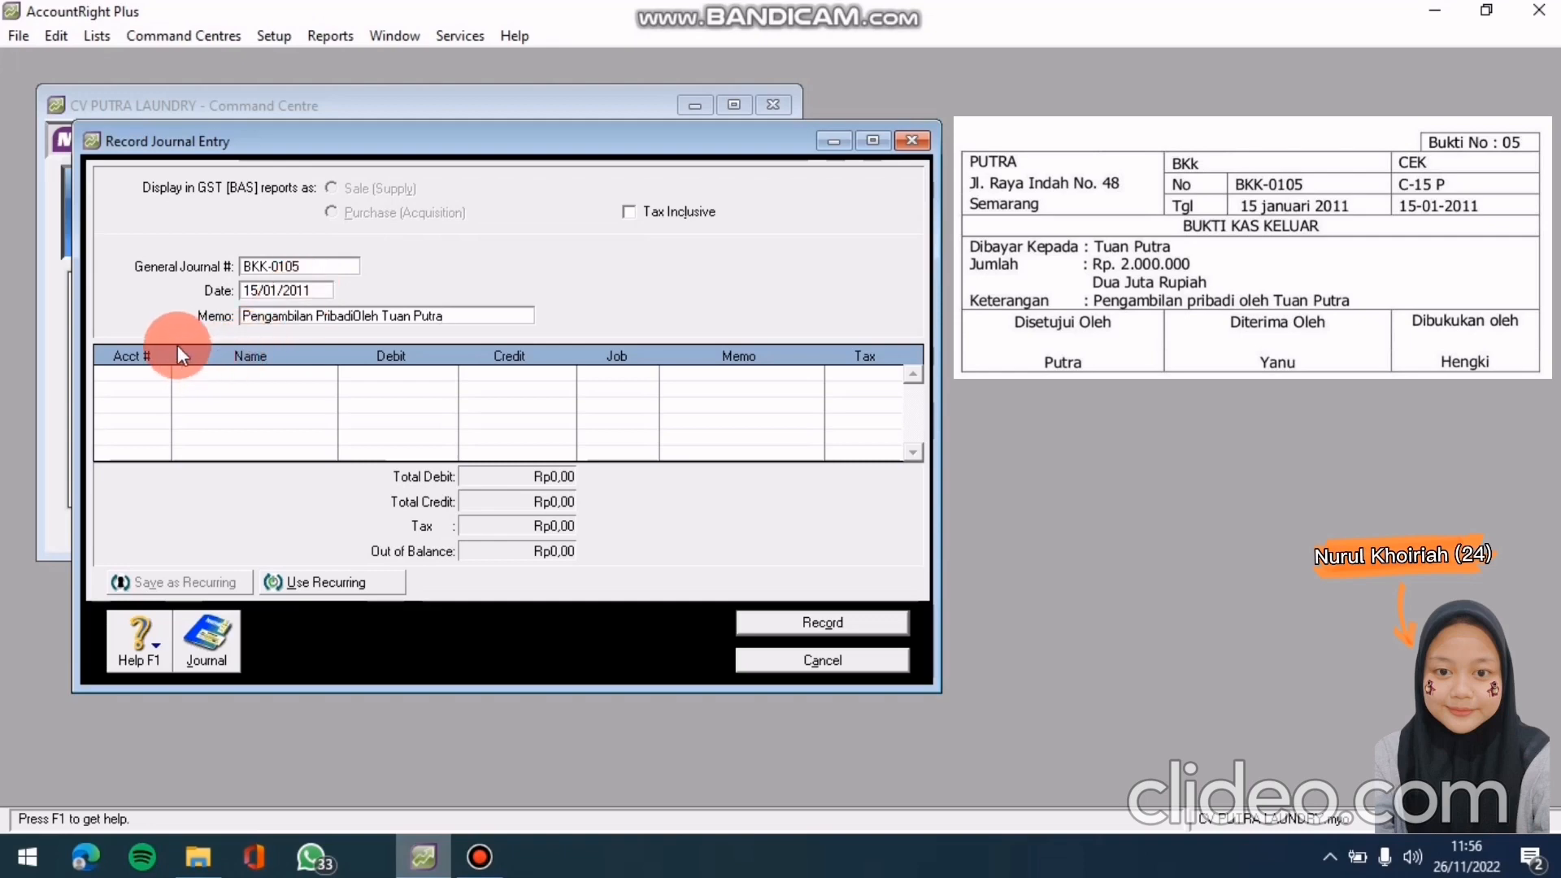
Credit 1-1102 Kas Di Bank Rp2.000.000,00 on the first journal line
left_click(122, 374)
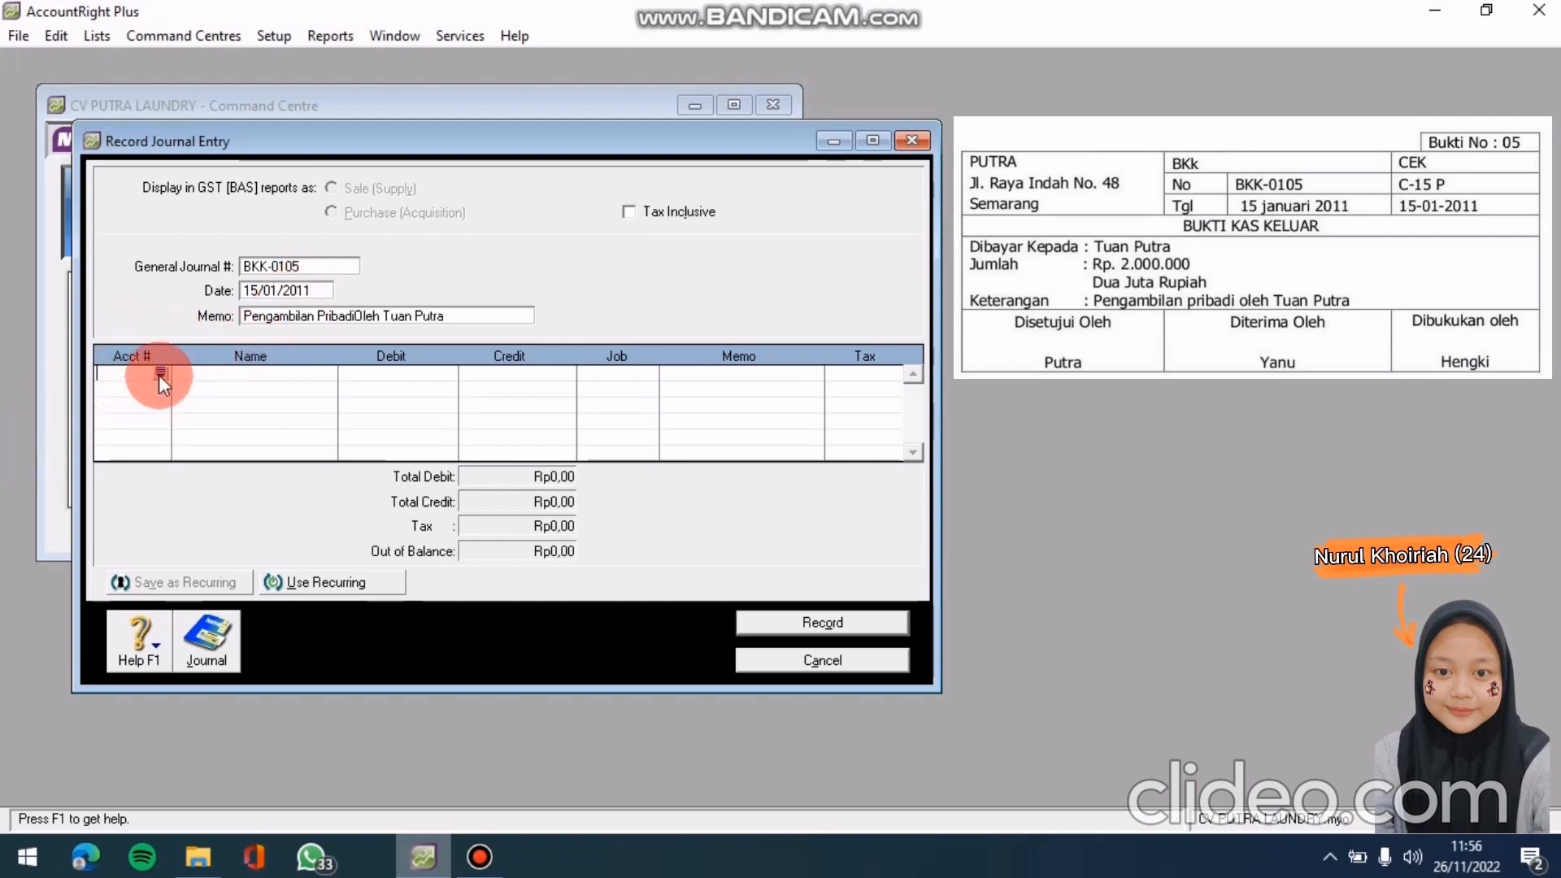
left_click(160, 373)
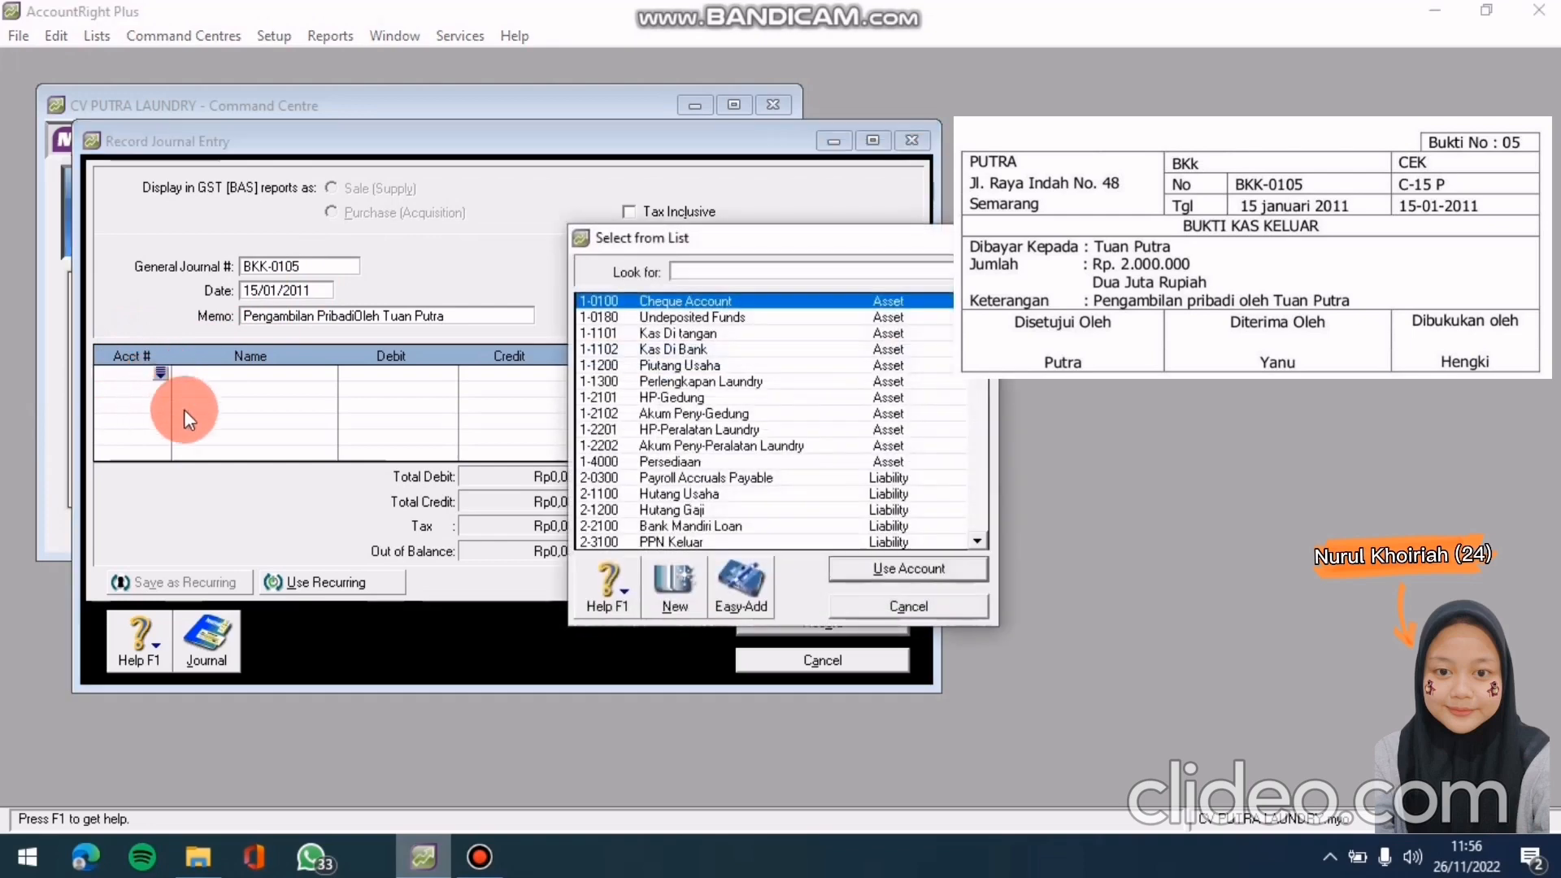
left_click(684, 349)
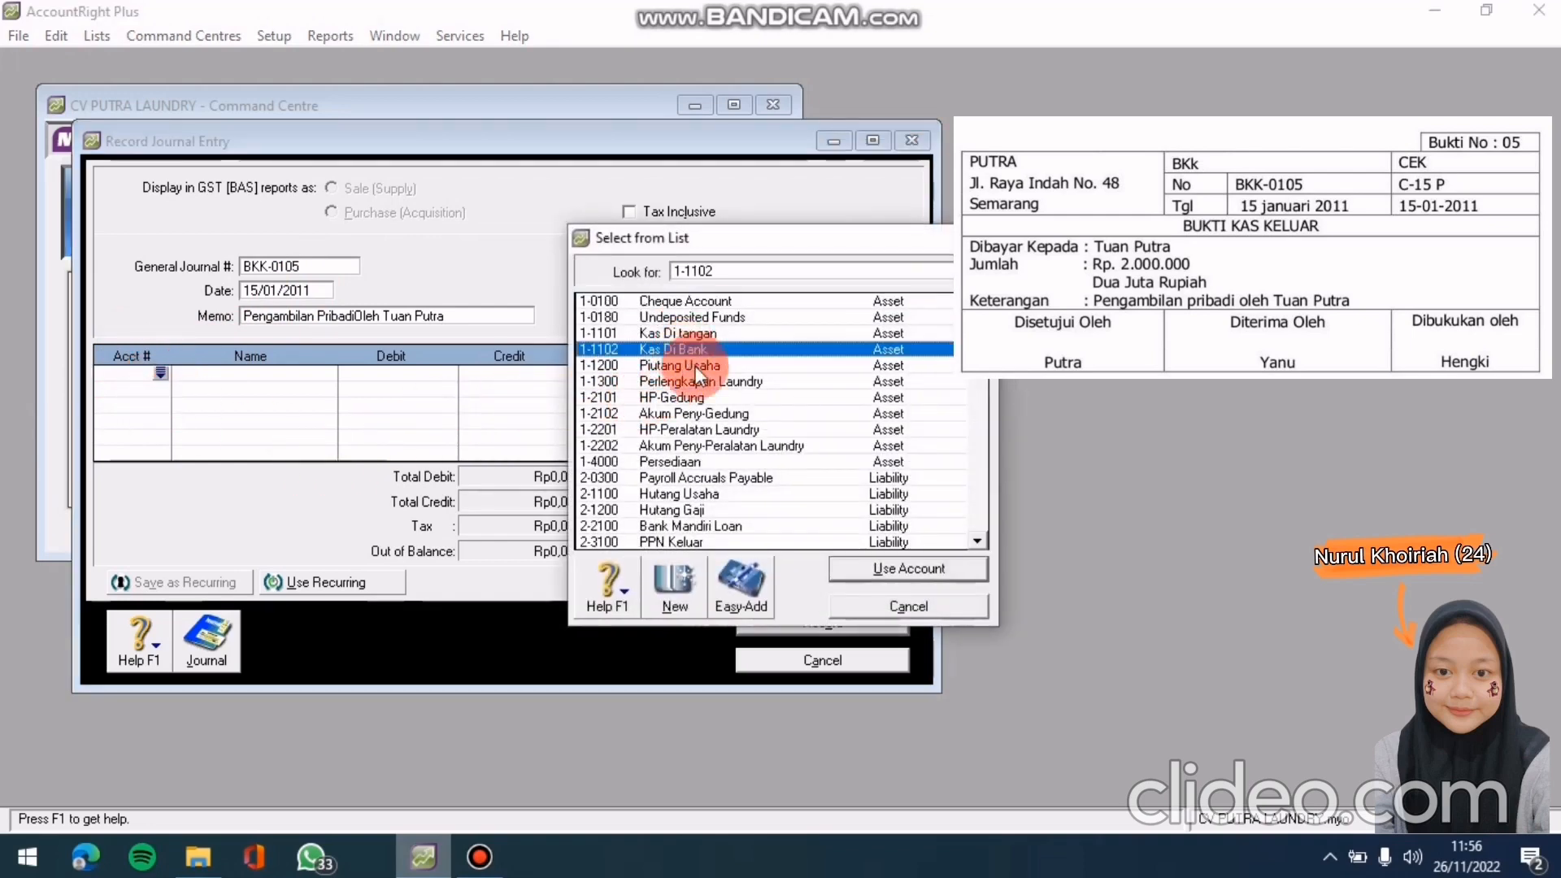
left_click(864, 570)
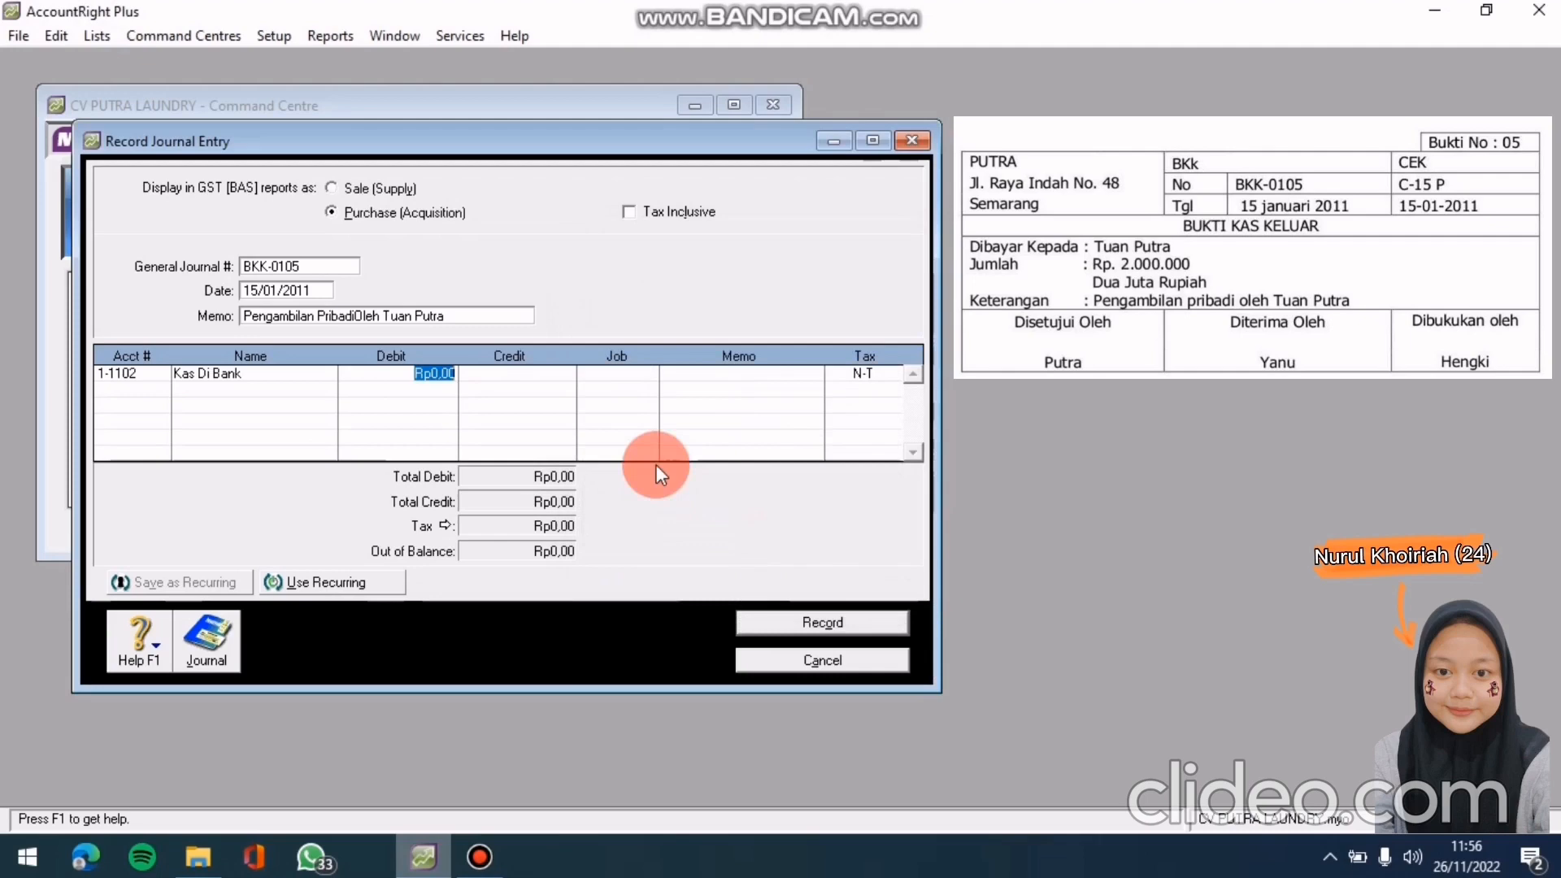
left_click(557, 373)
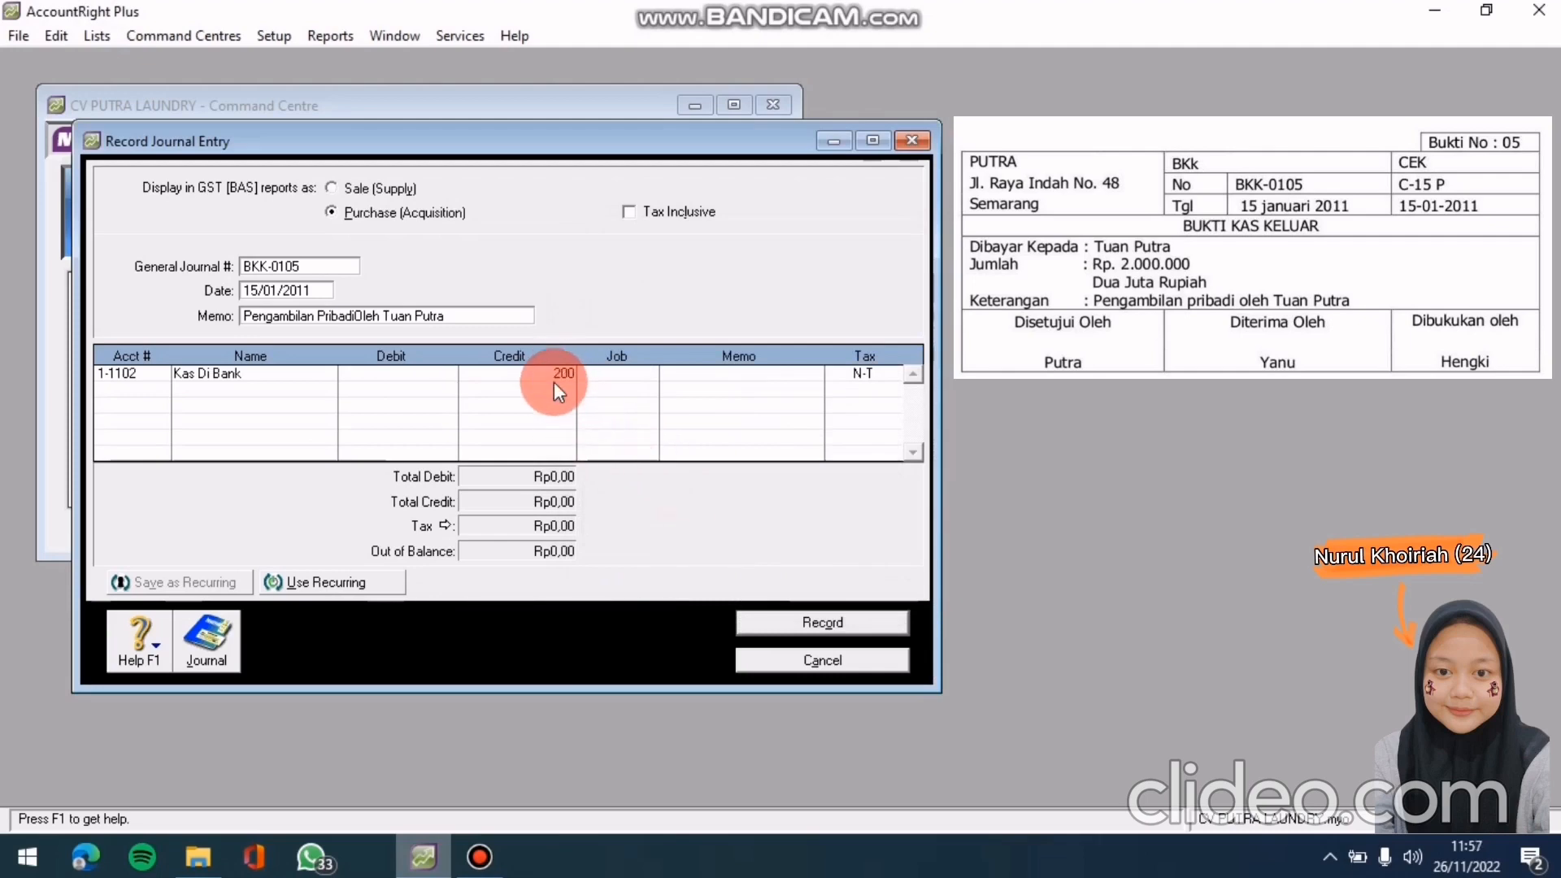
key("Return")
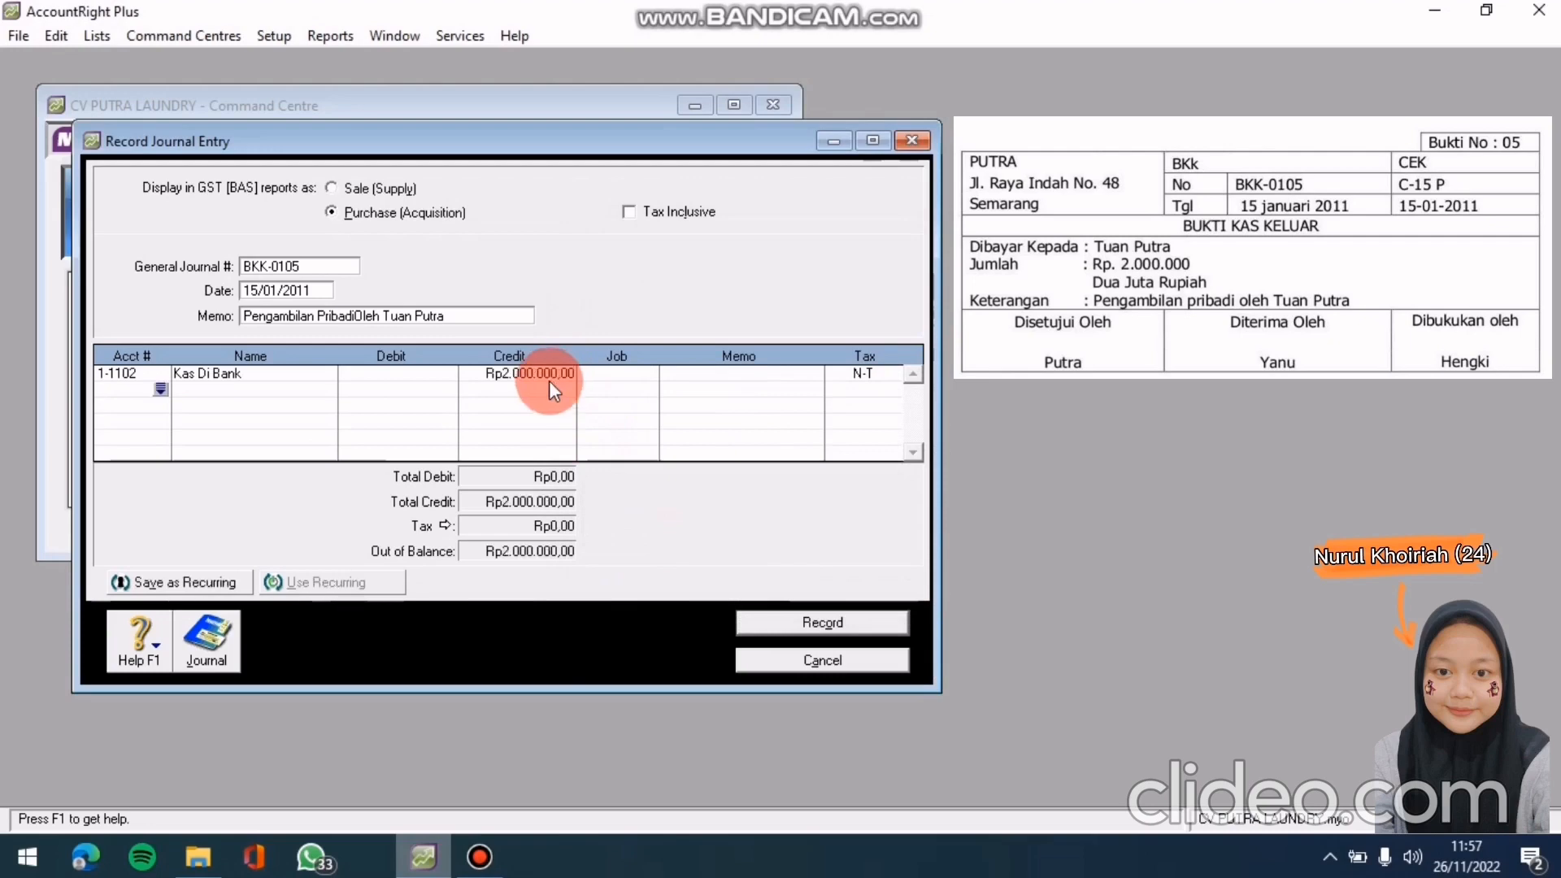
Debit 3-2000 Prive Tuan Putra Rp2.000.000,00 on the second line, balancing the entry
left_click(162, 392)
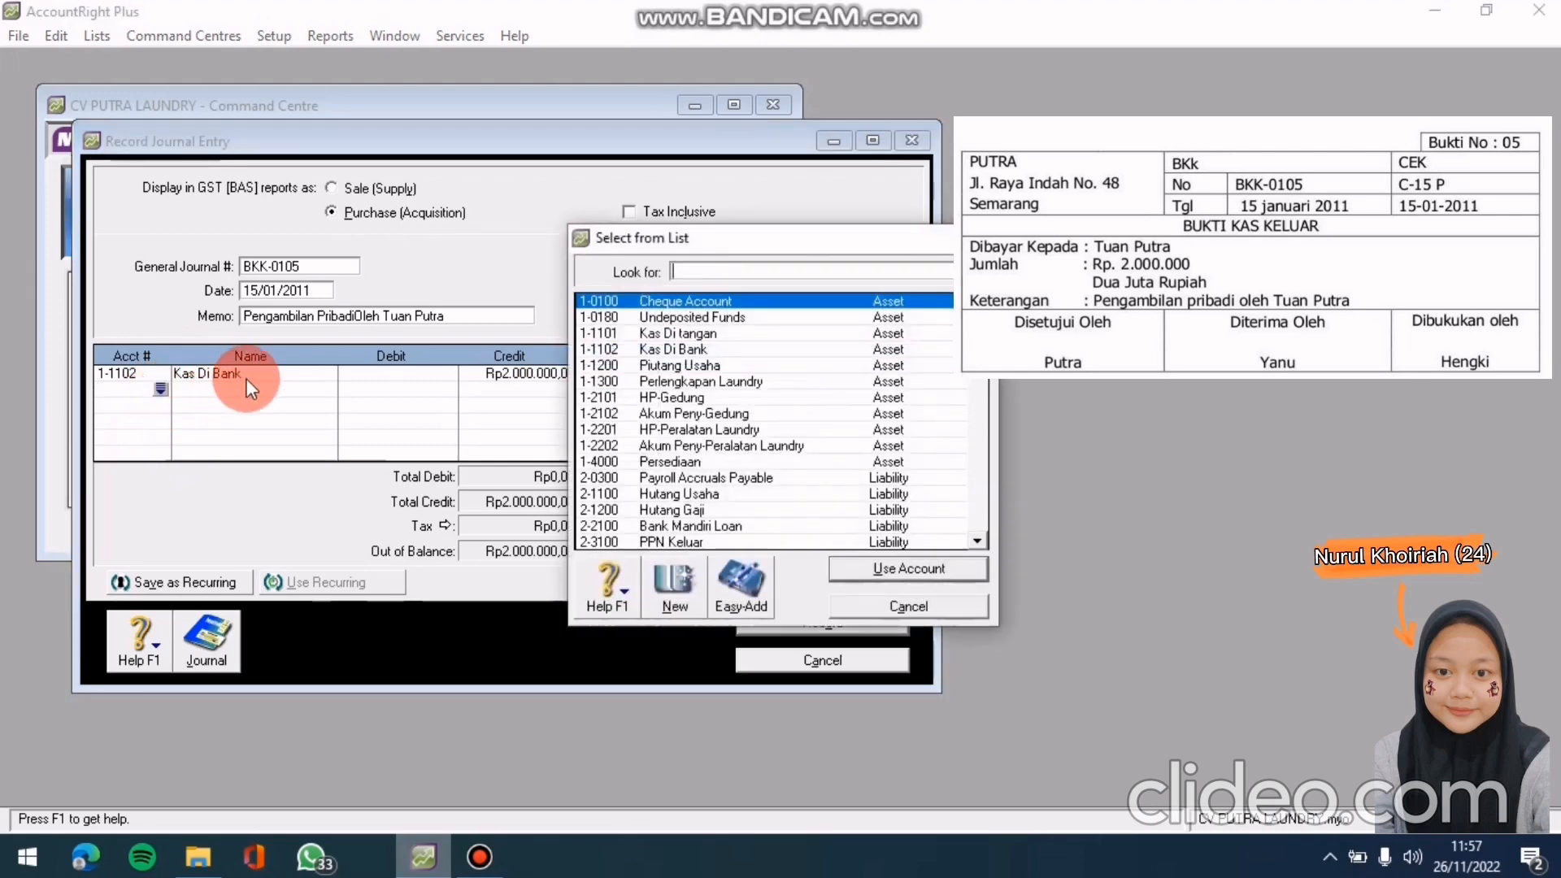
scroll(985, 533, "down", 5)
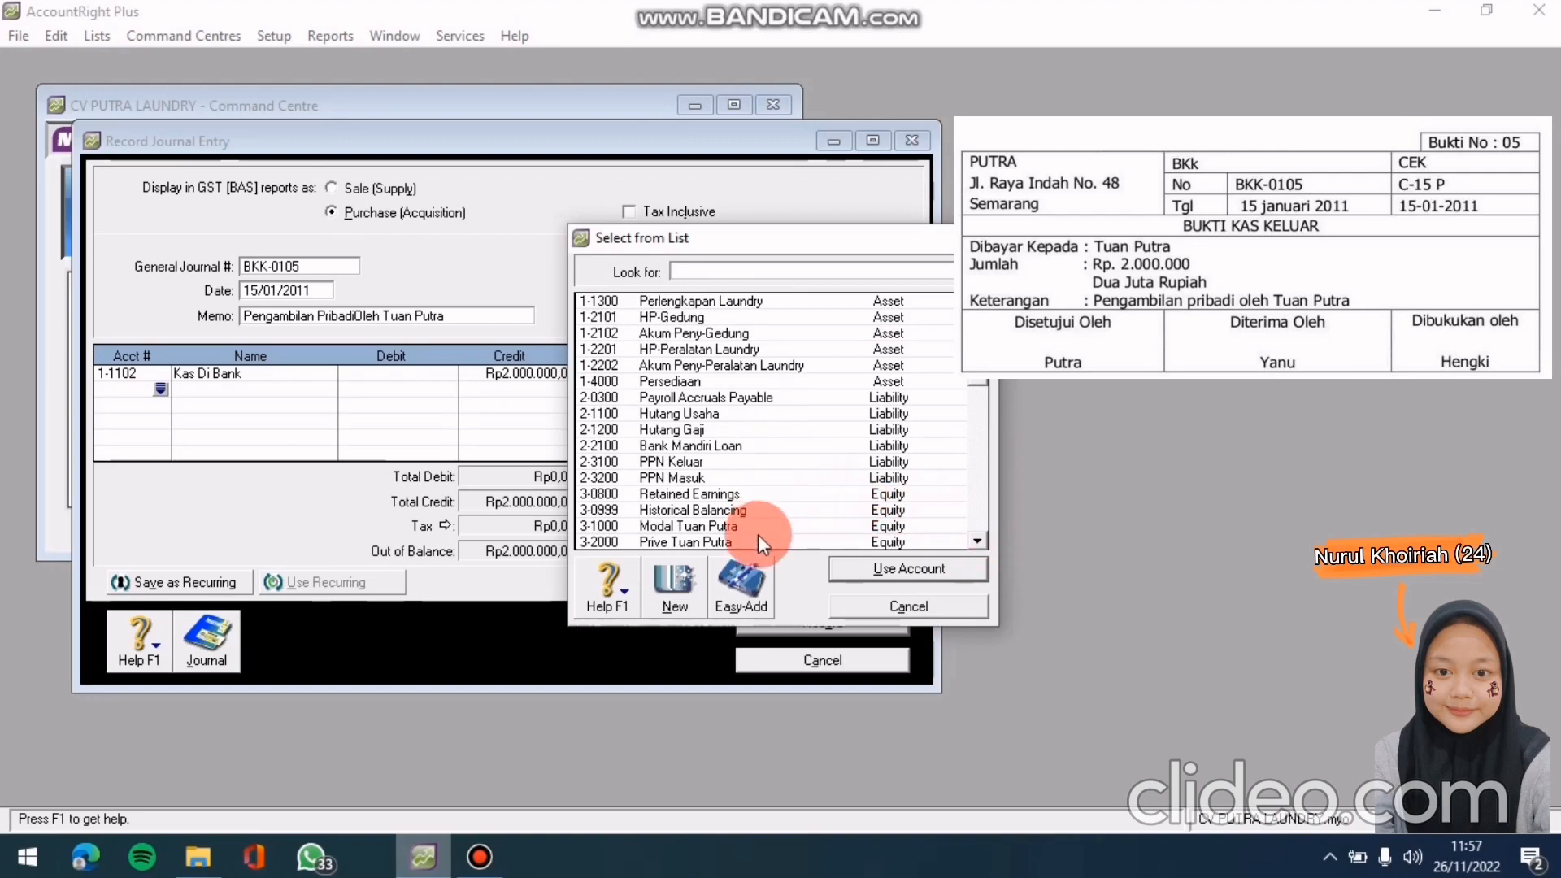
left_click(764, 545)
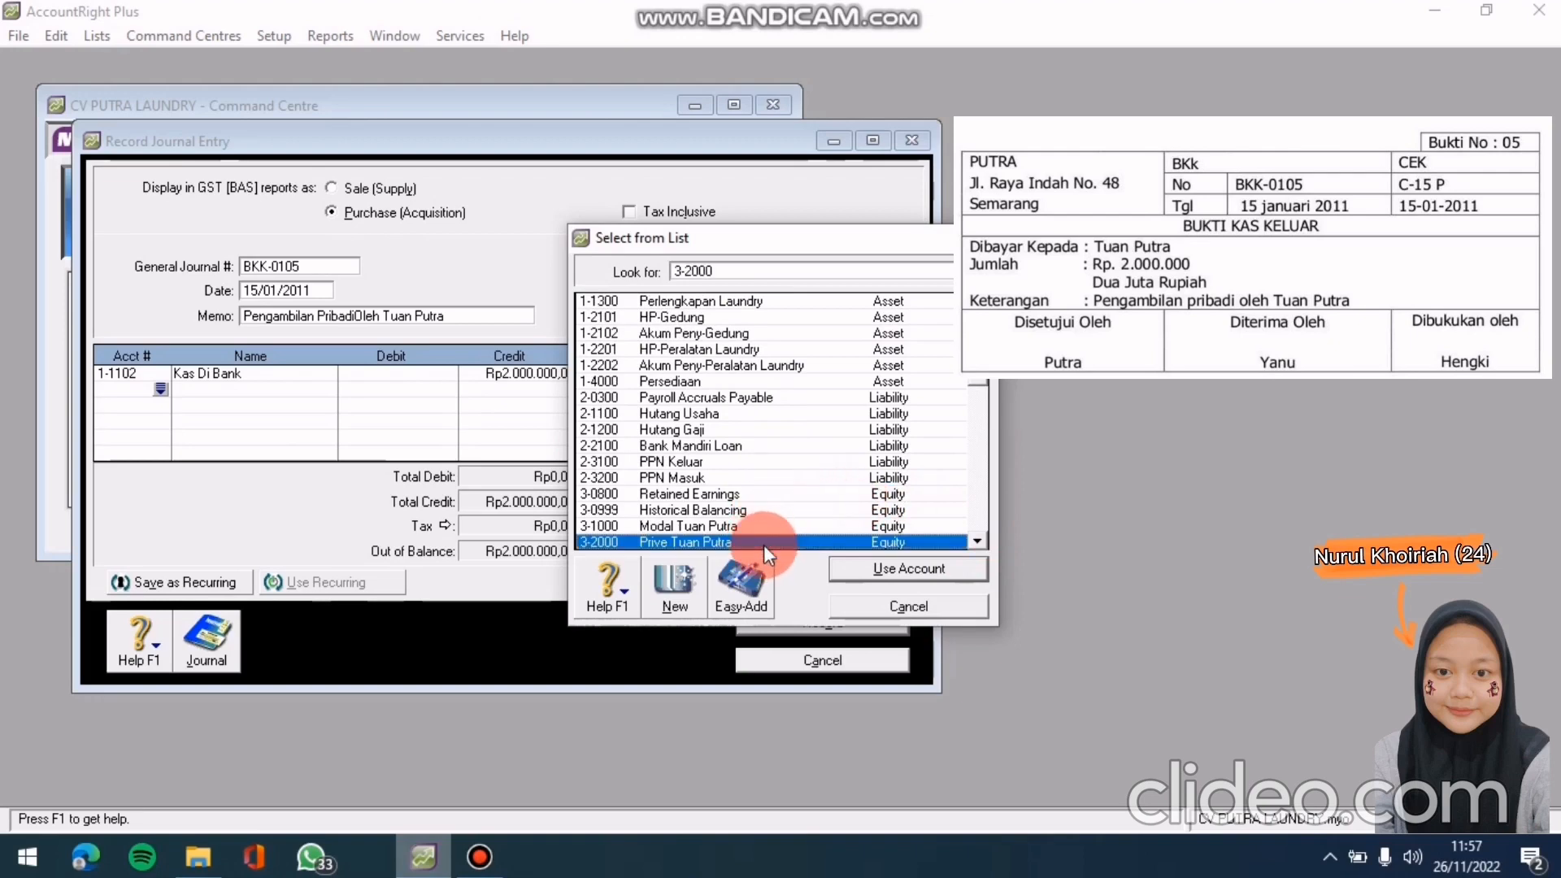
left_click(867, 569)
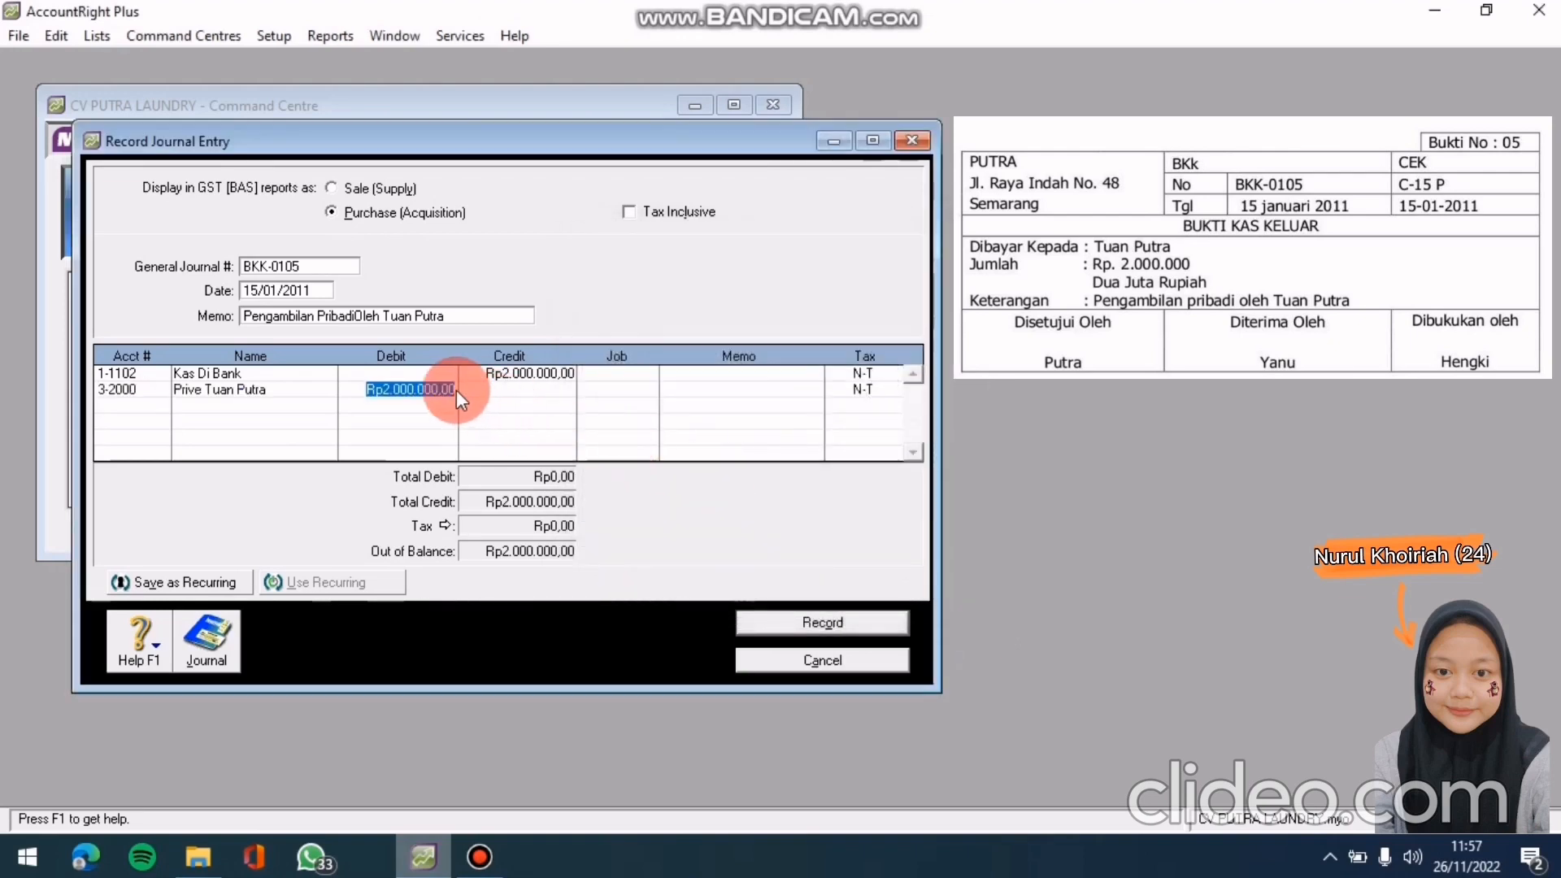
left_click(431, 394)
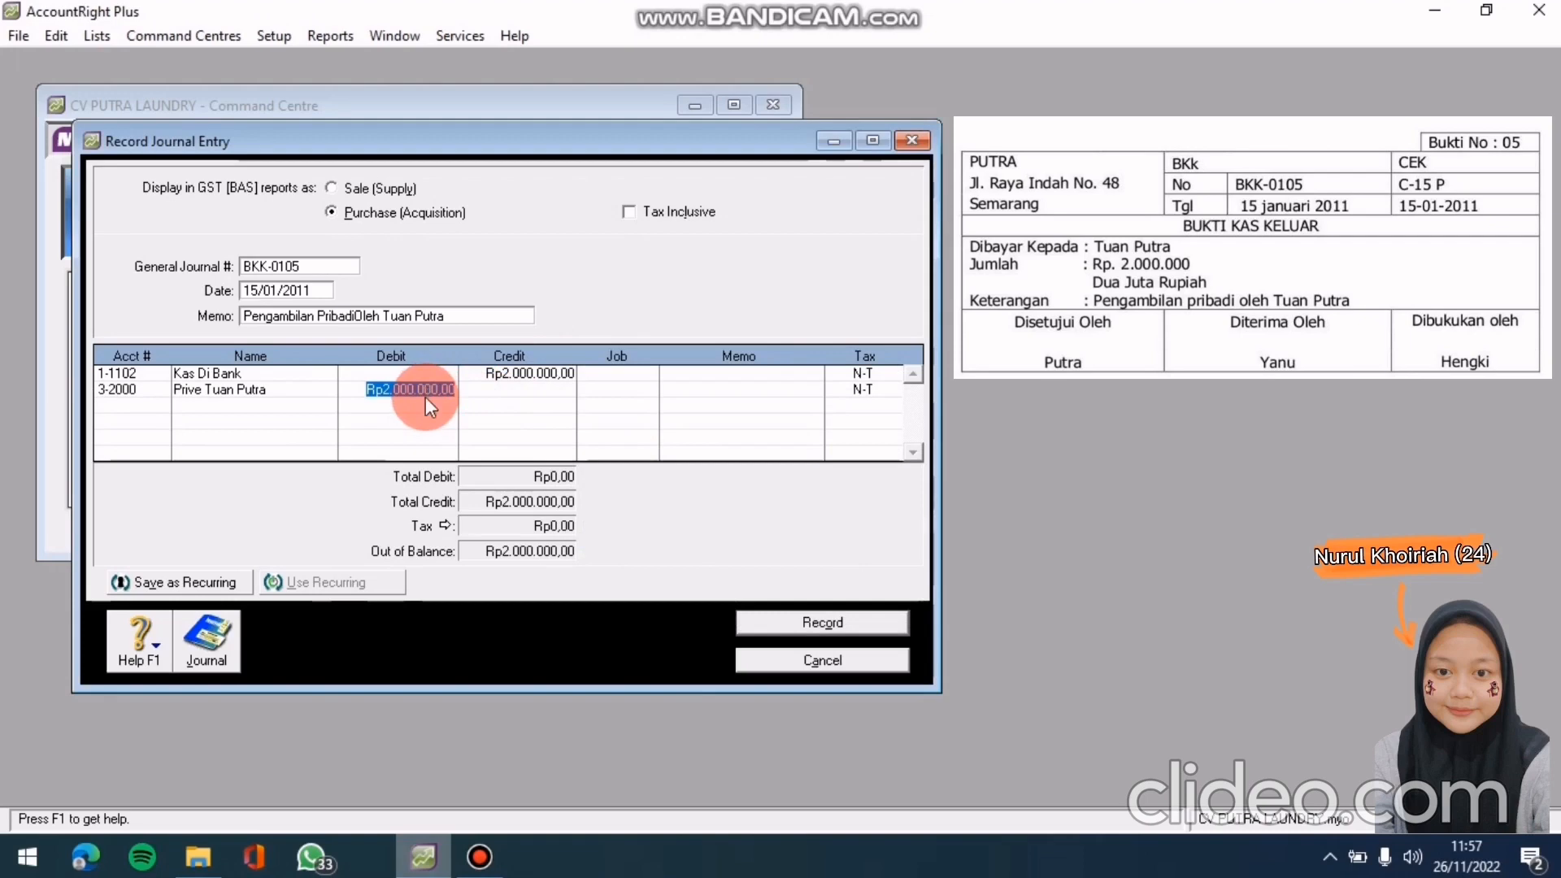
key("Return")
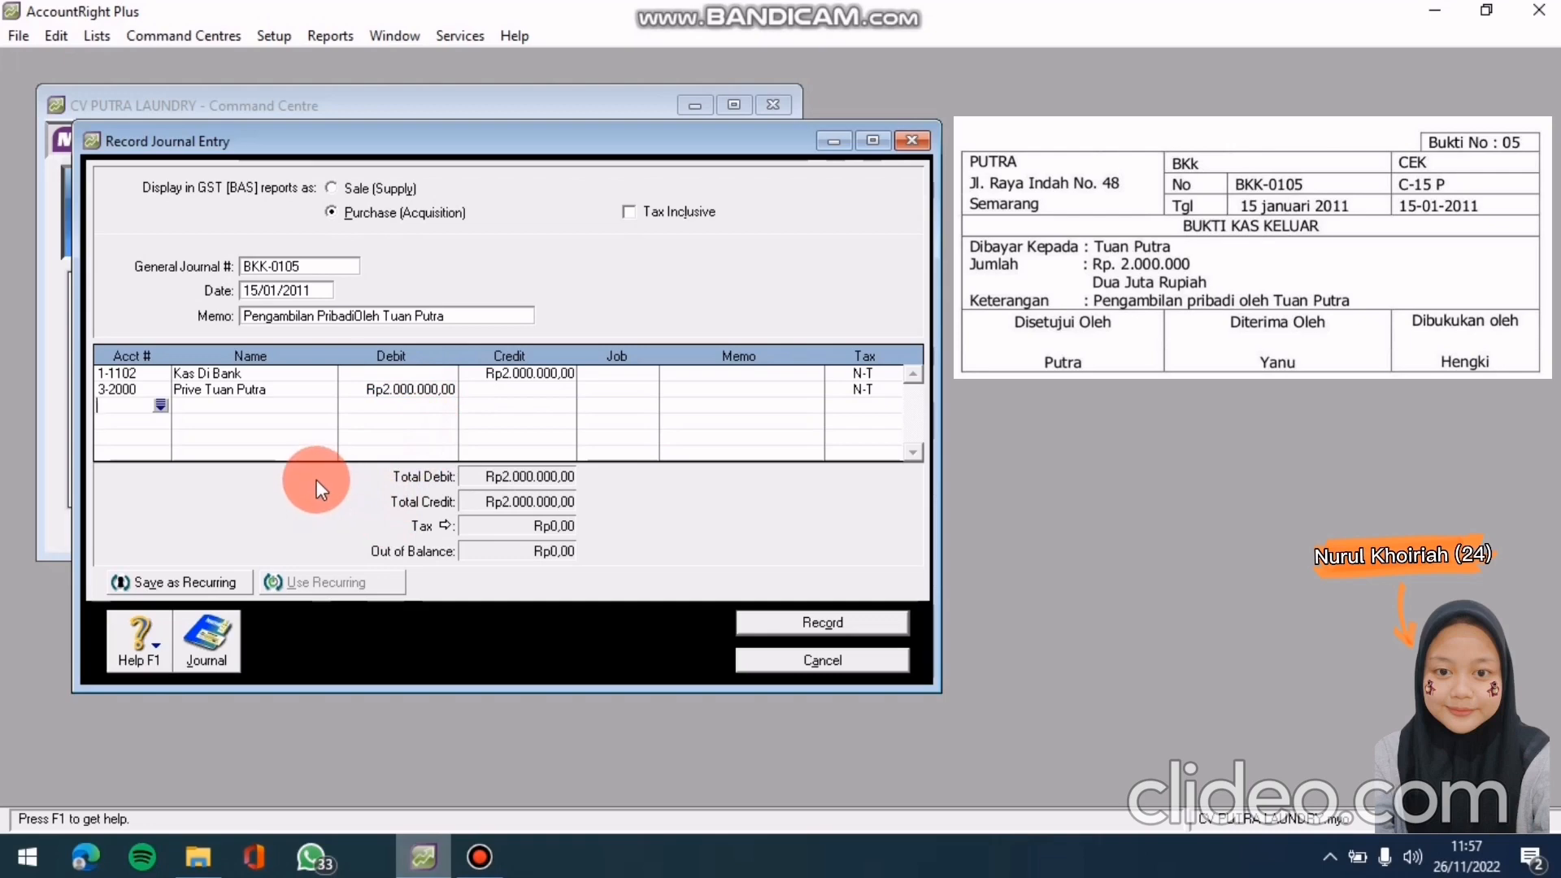
Check the recap, record journal entry BKK-0105, and move on to the Sales command centre
key("ctrl+r")
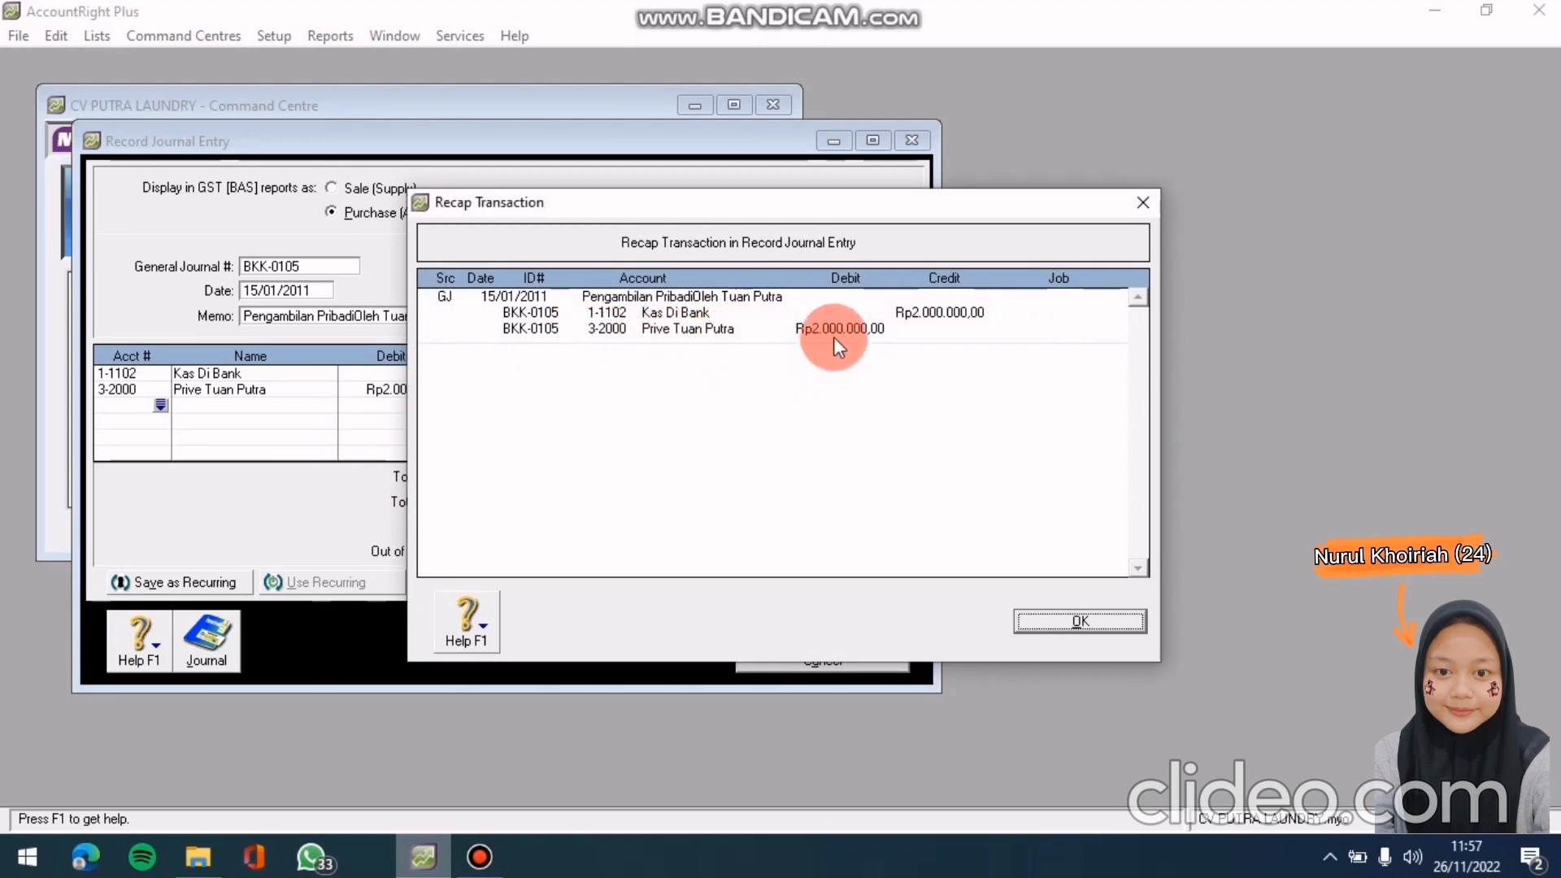
left_click(1058, 622)
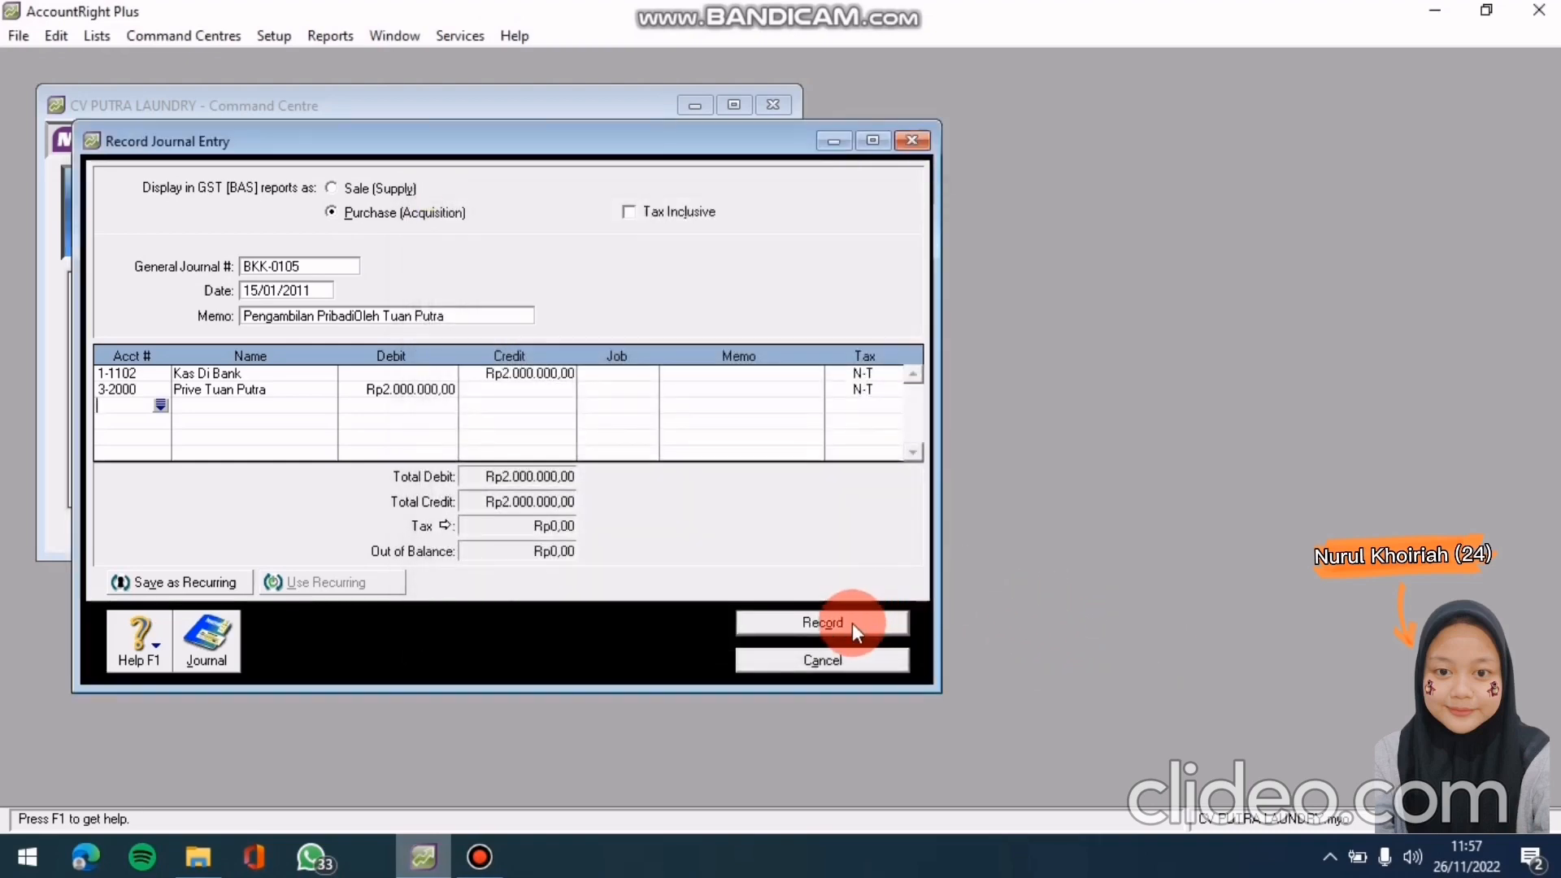
left_click(852, 623)
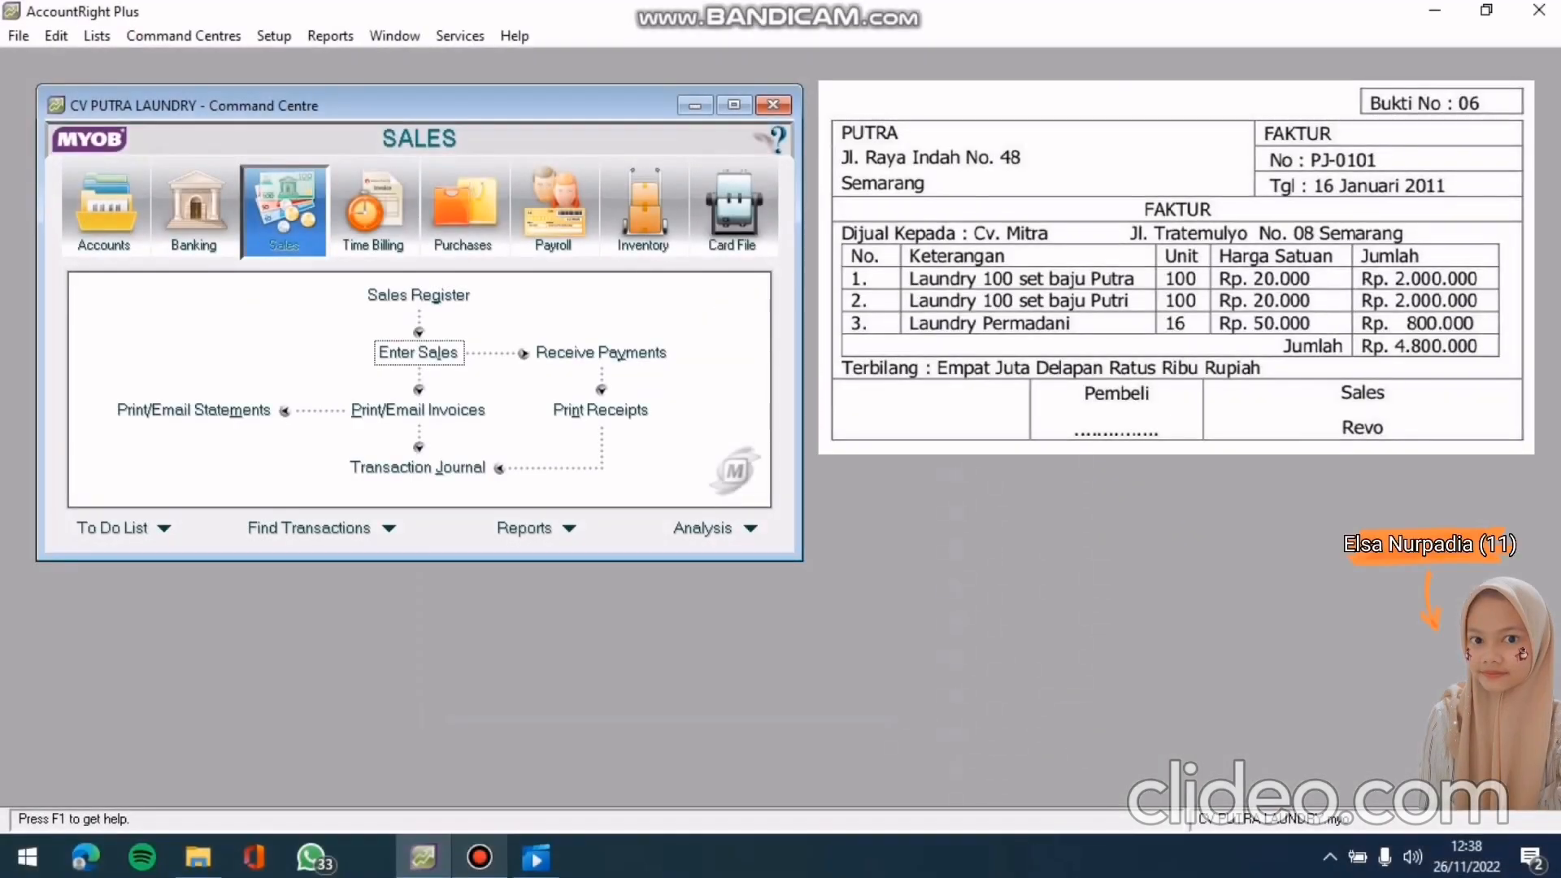
left_click(435, 335)
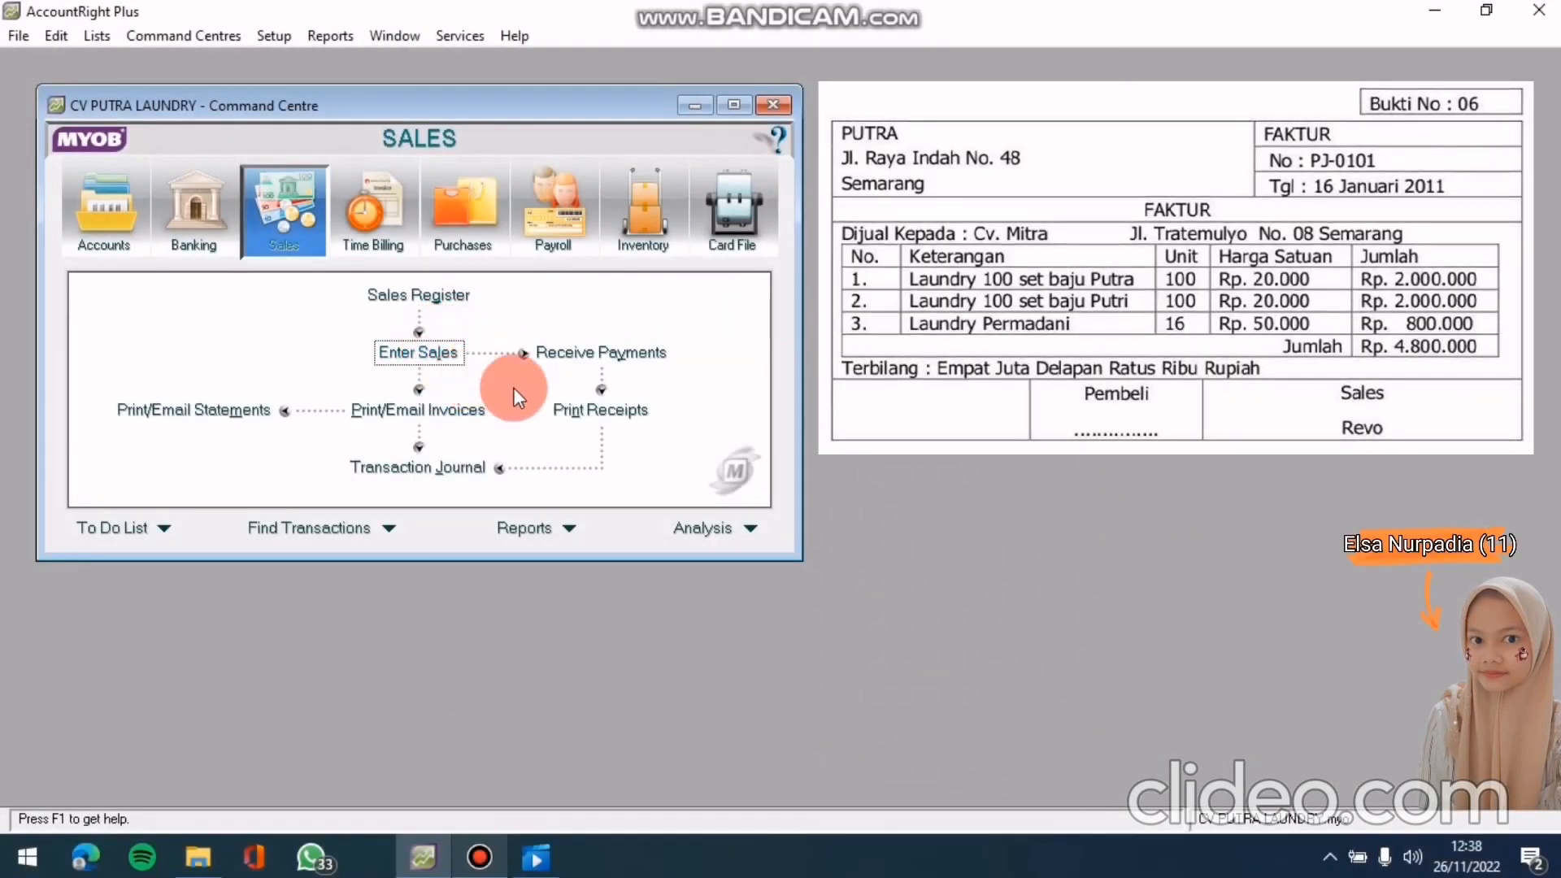
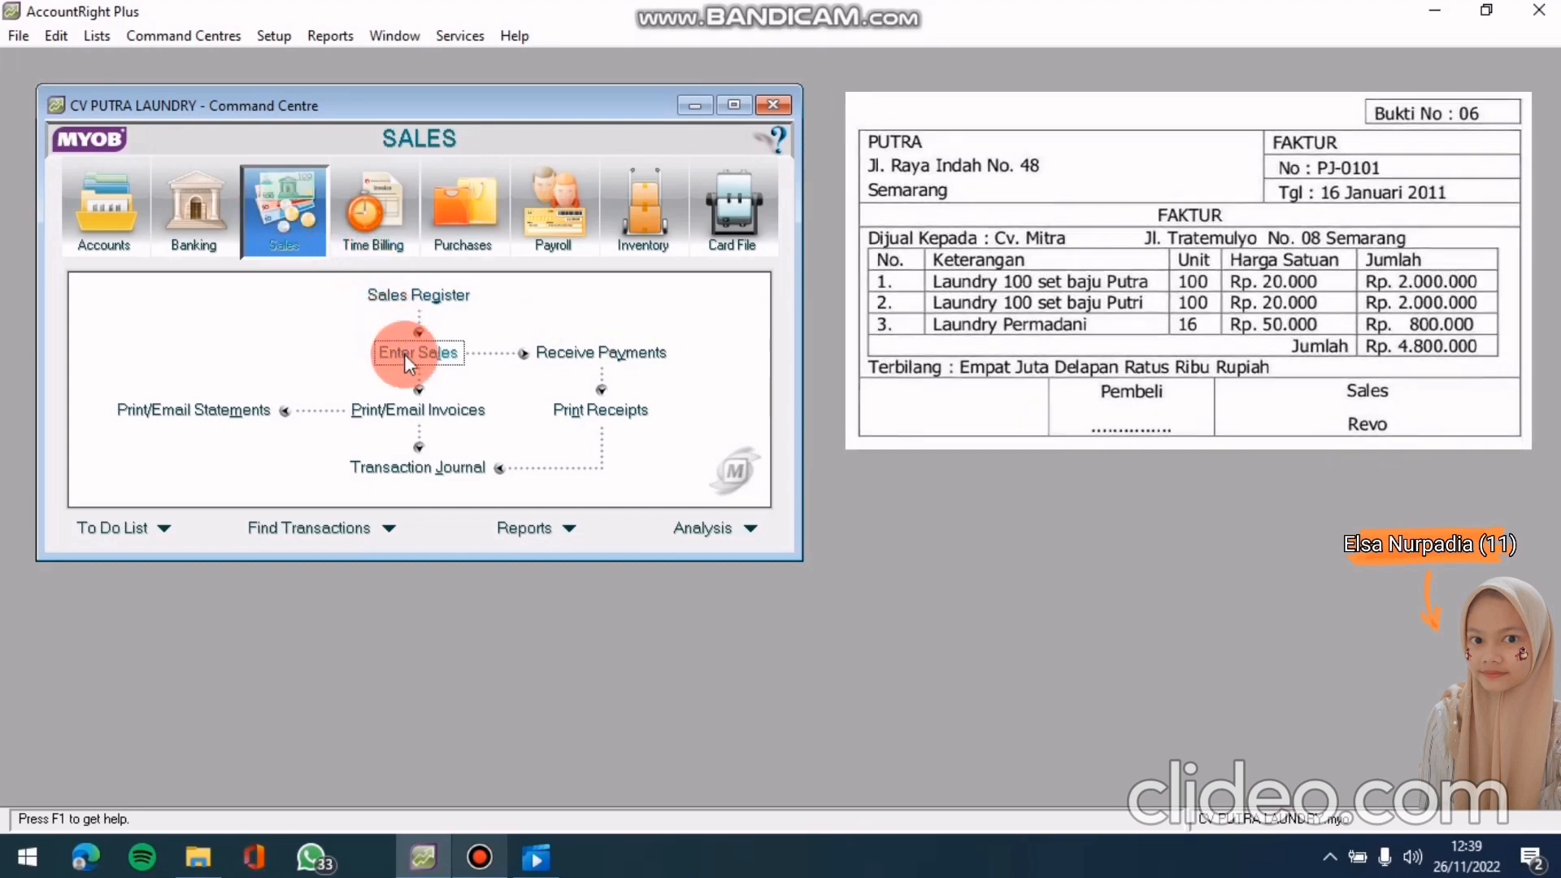
Start a new sales invoice and select cv. mitra as the customer
left_click(403, 354)
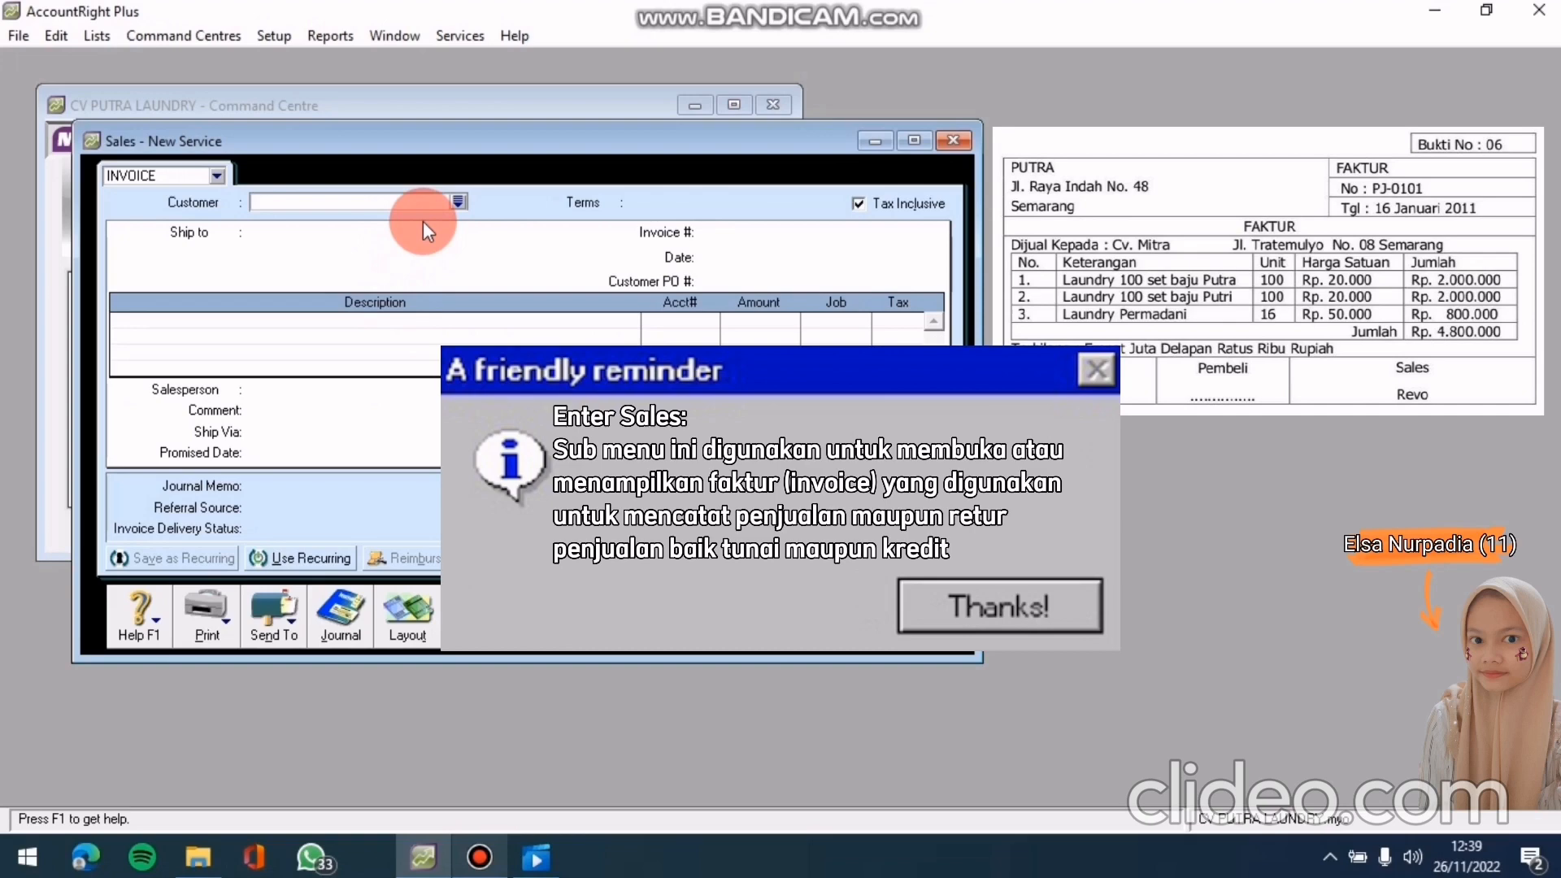
key("Return")
left_click(457, 201)
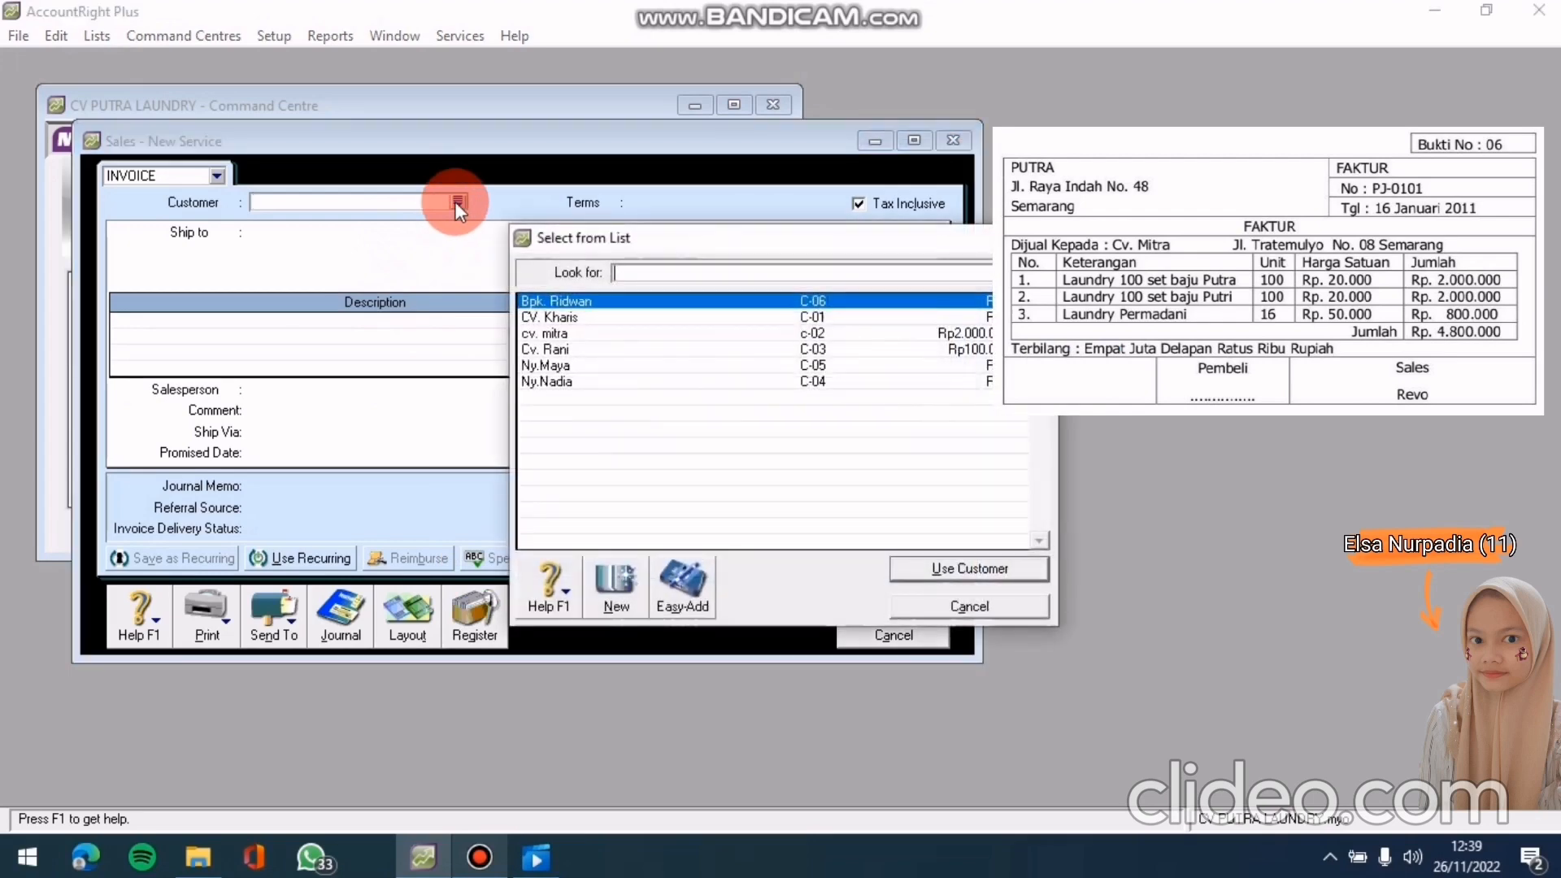
left_click(599, 297)
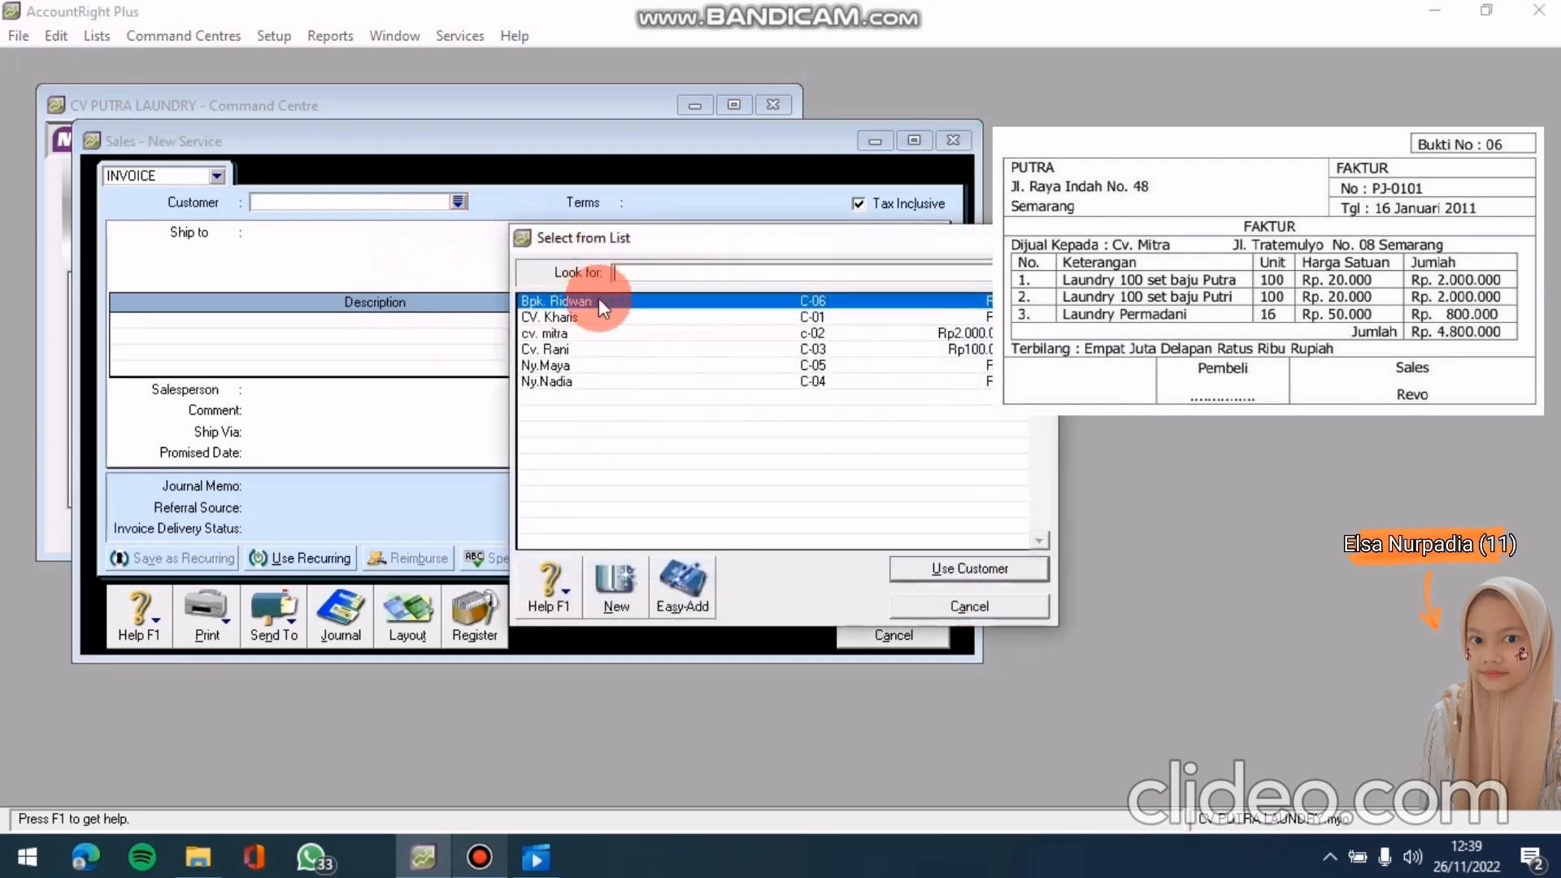
left_click(603, 334)
left_click(952, 568)
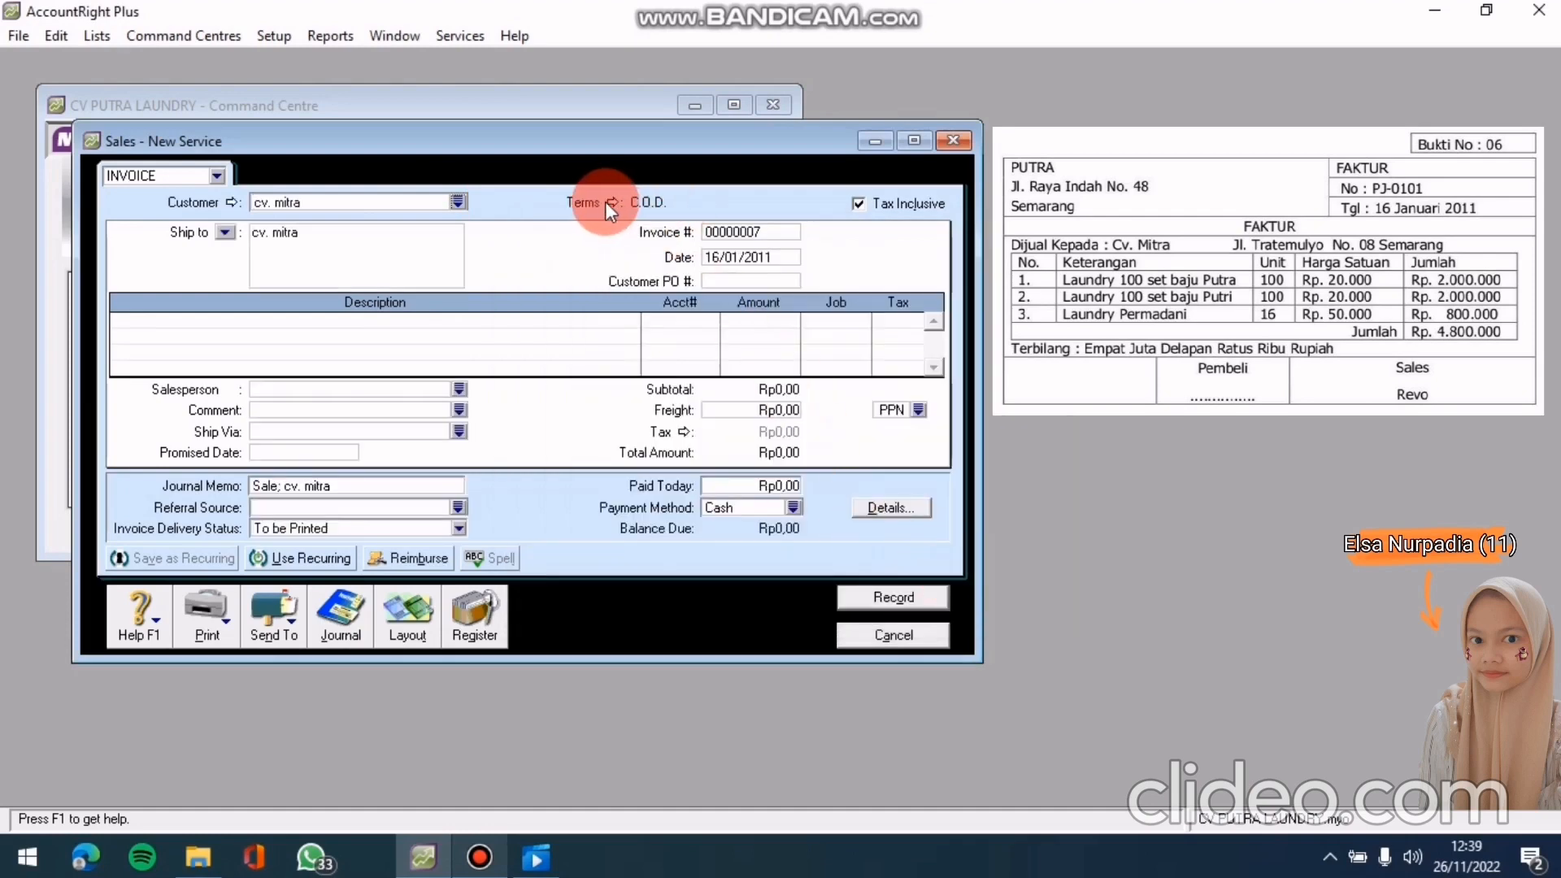
Set the invoice's credit terms to payment due in 30 days
left_click(607, 203)
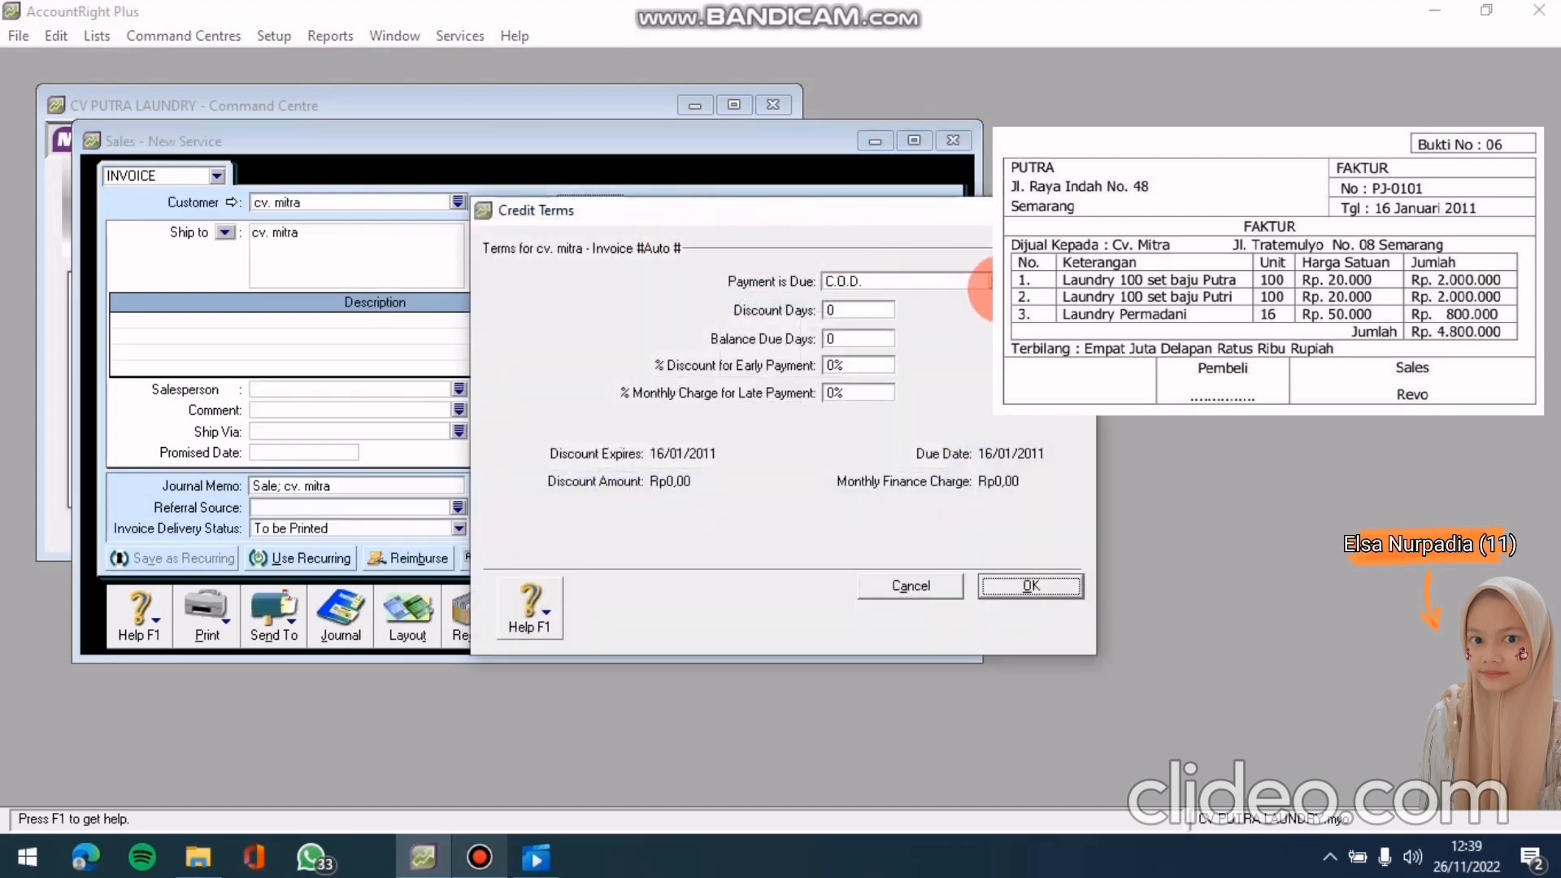
left_click(990, 281)
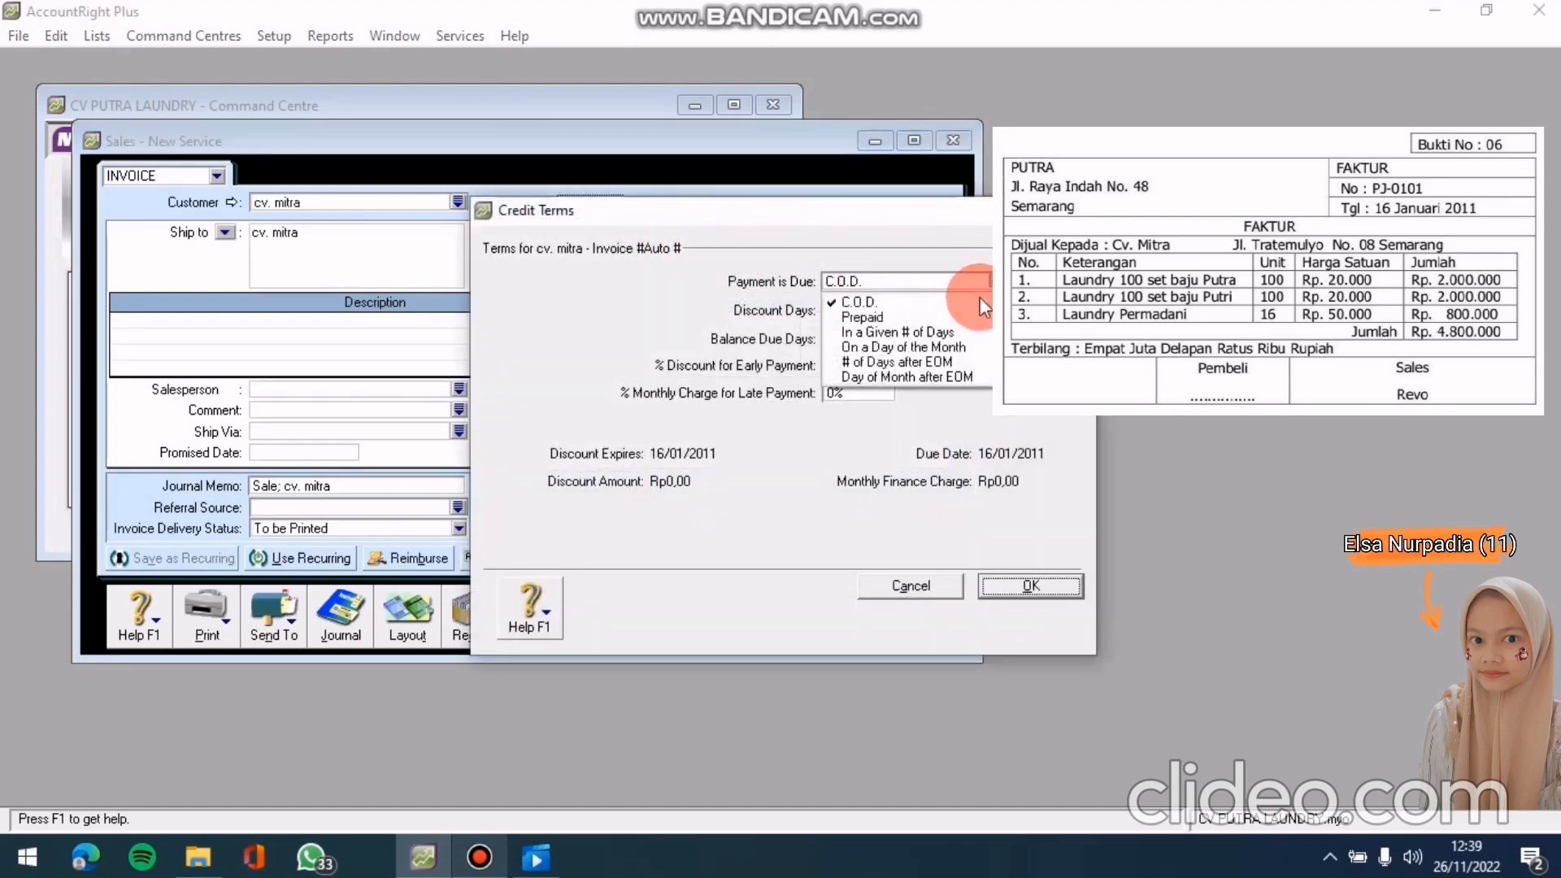
left_click(949, 339)
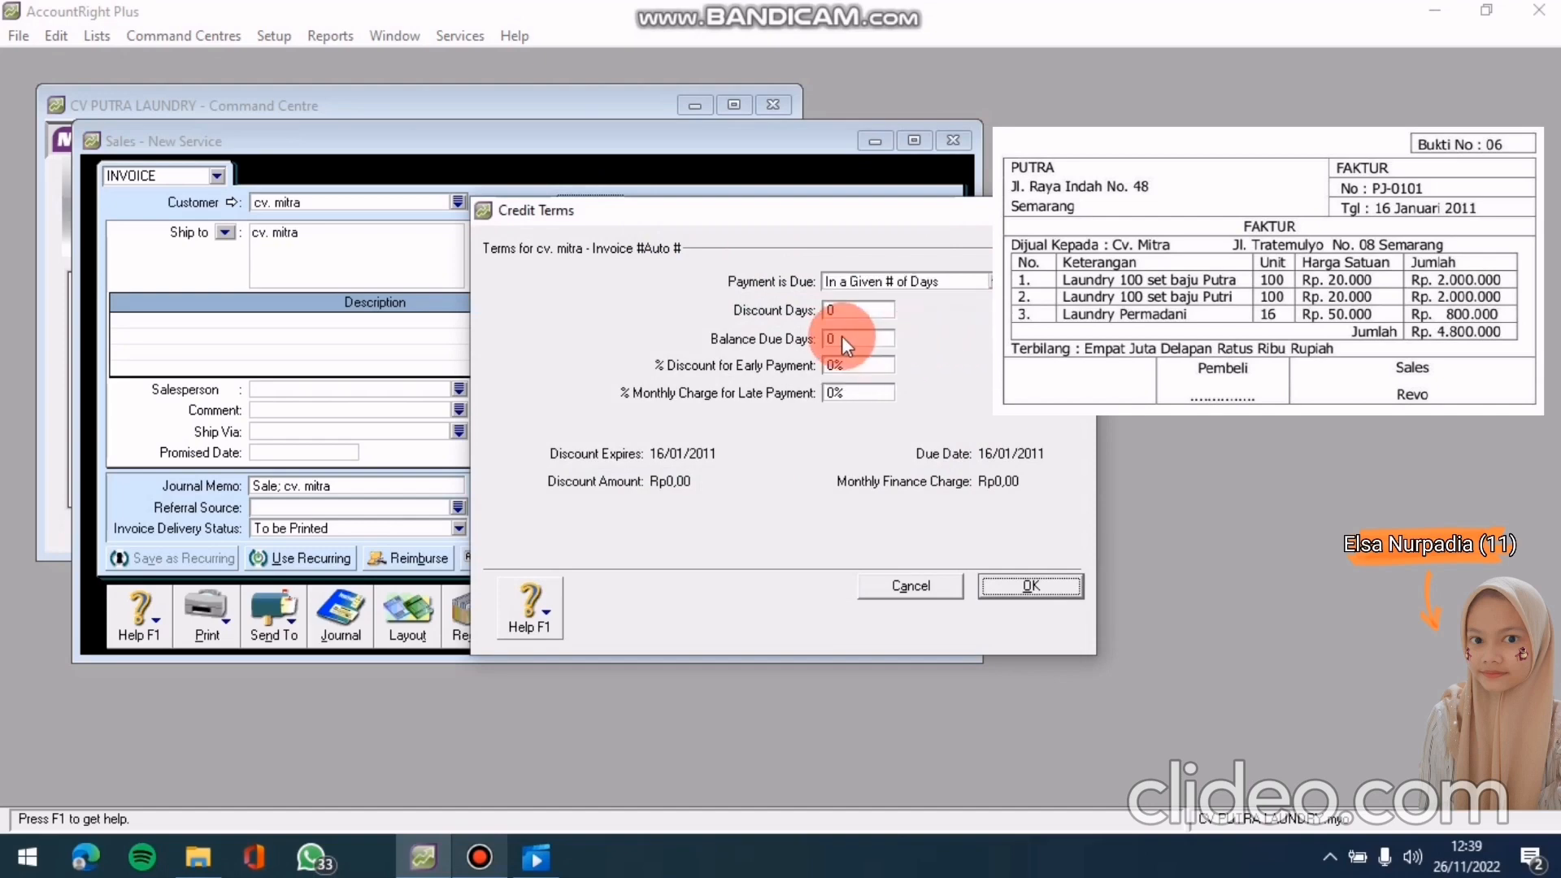
left_click(844, 338)
type("30")
left_click(1034, 584)
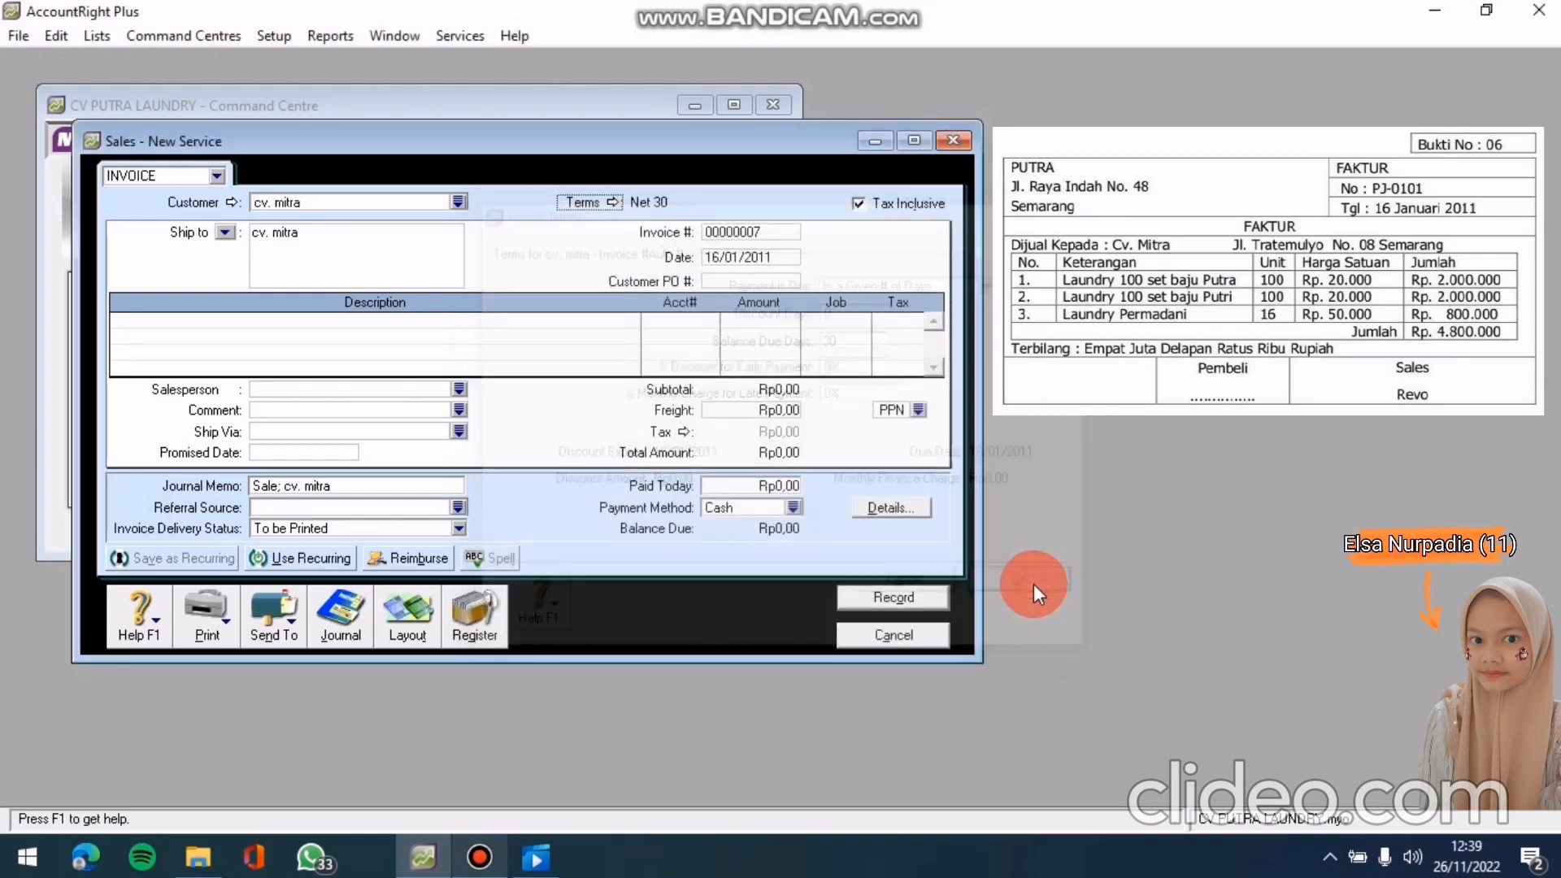
Turn off tax-inclusive pricing and set invoice number PJ-0101 dated 16/01/2011
left_click(861, 205)
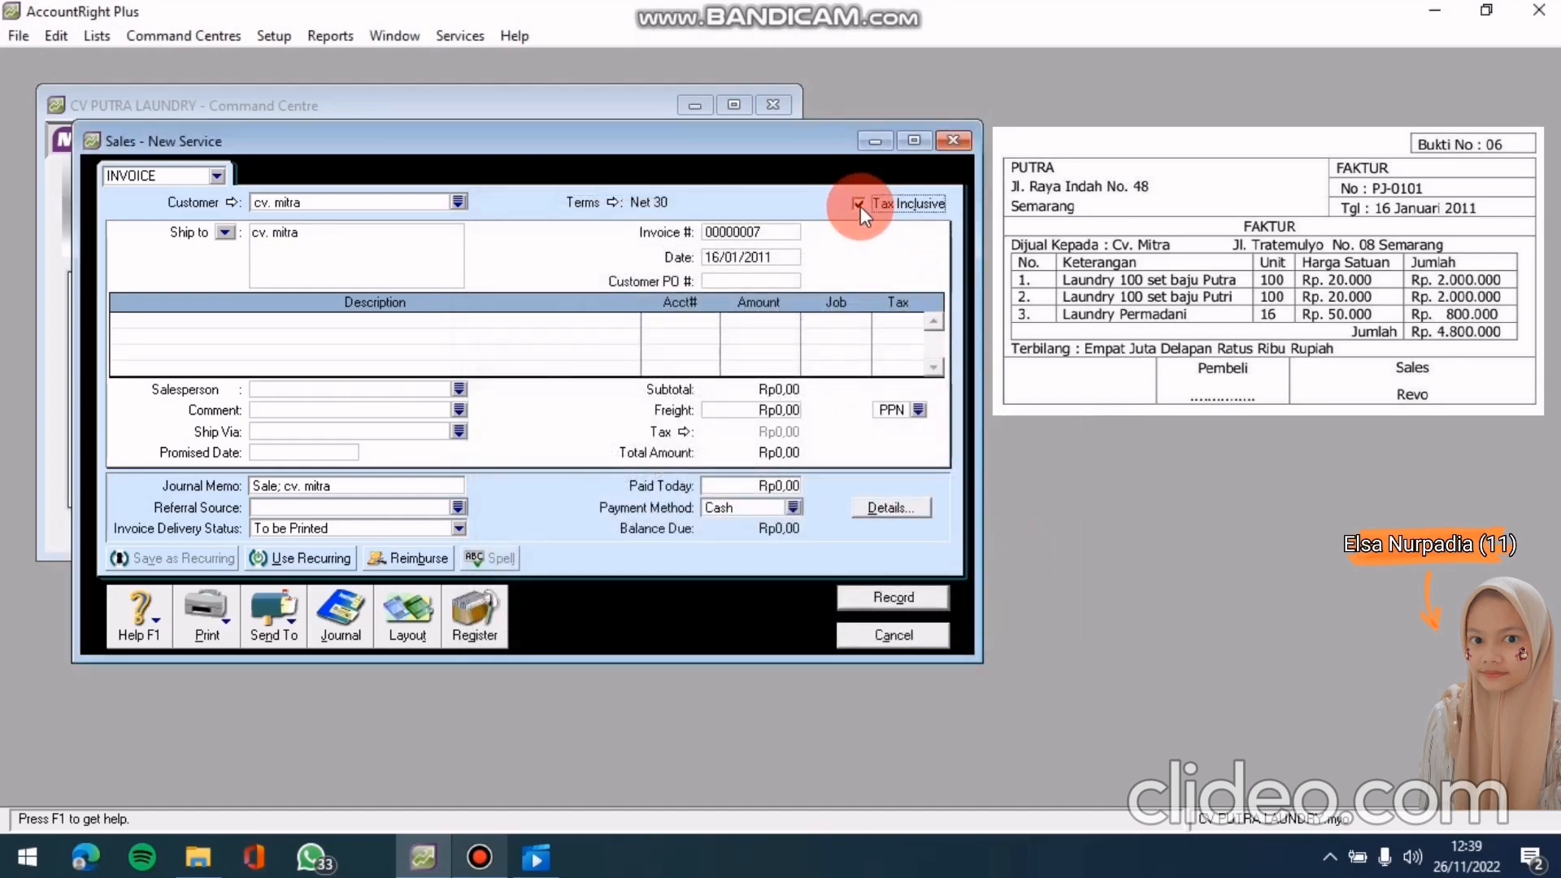
left_click(726, 231)
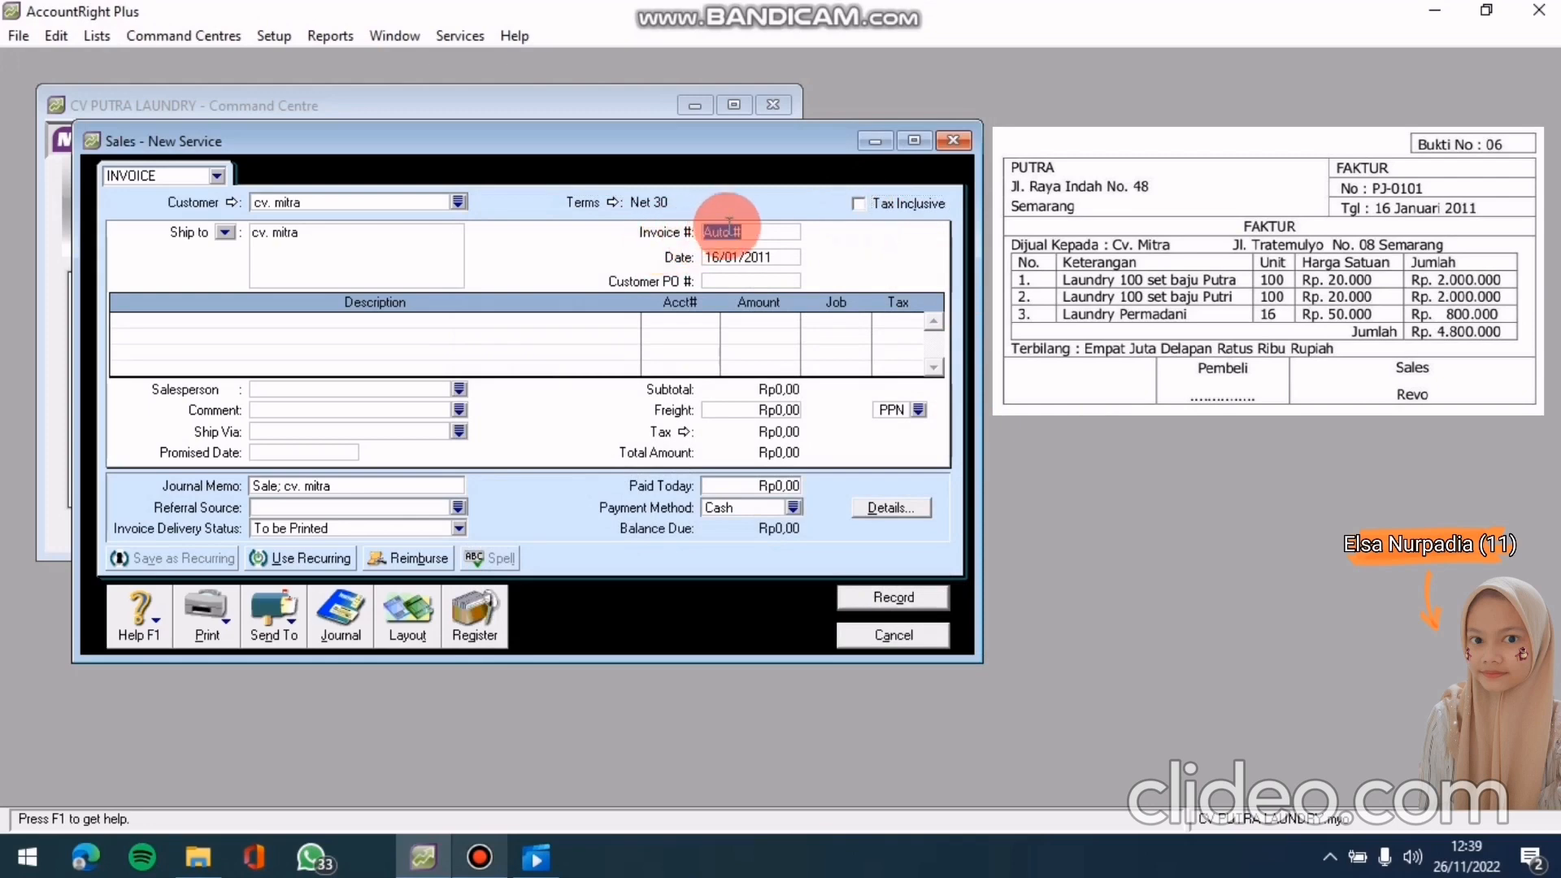
type("PJ")
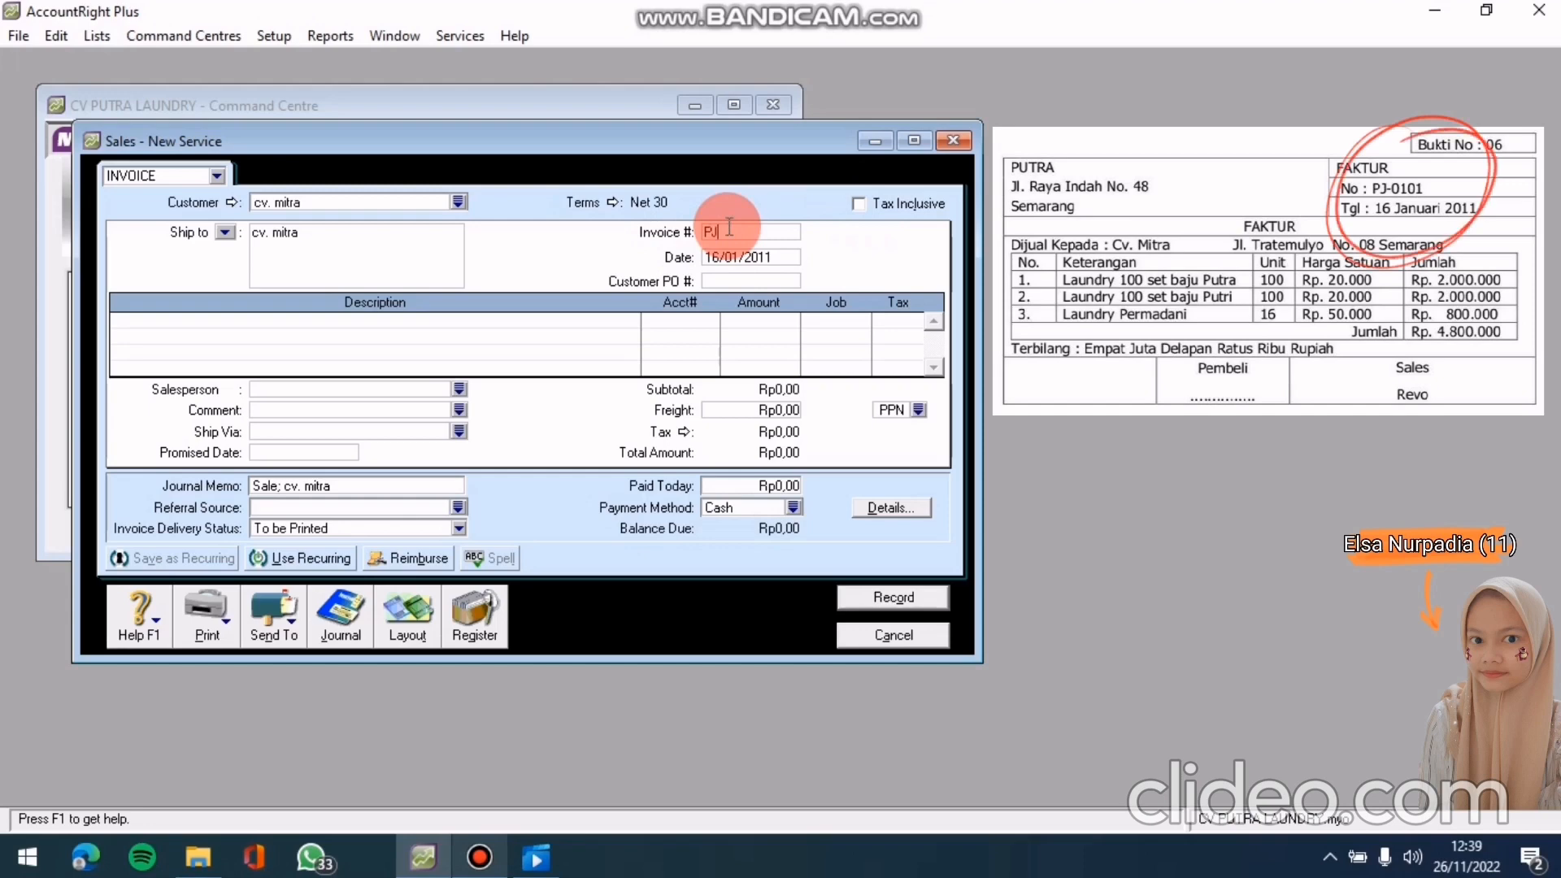
type("-0101")
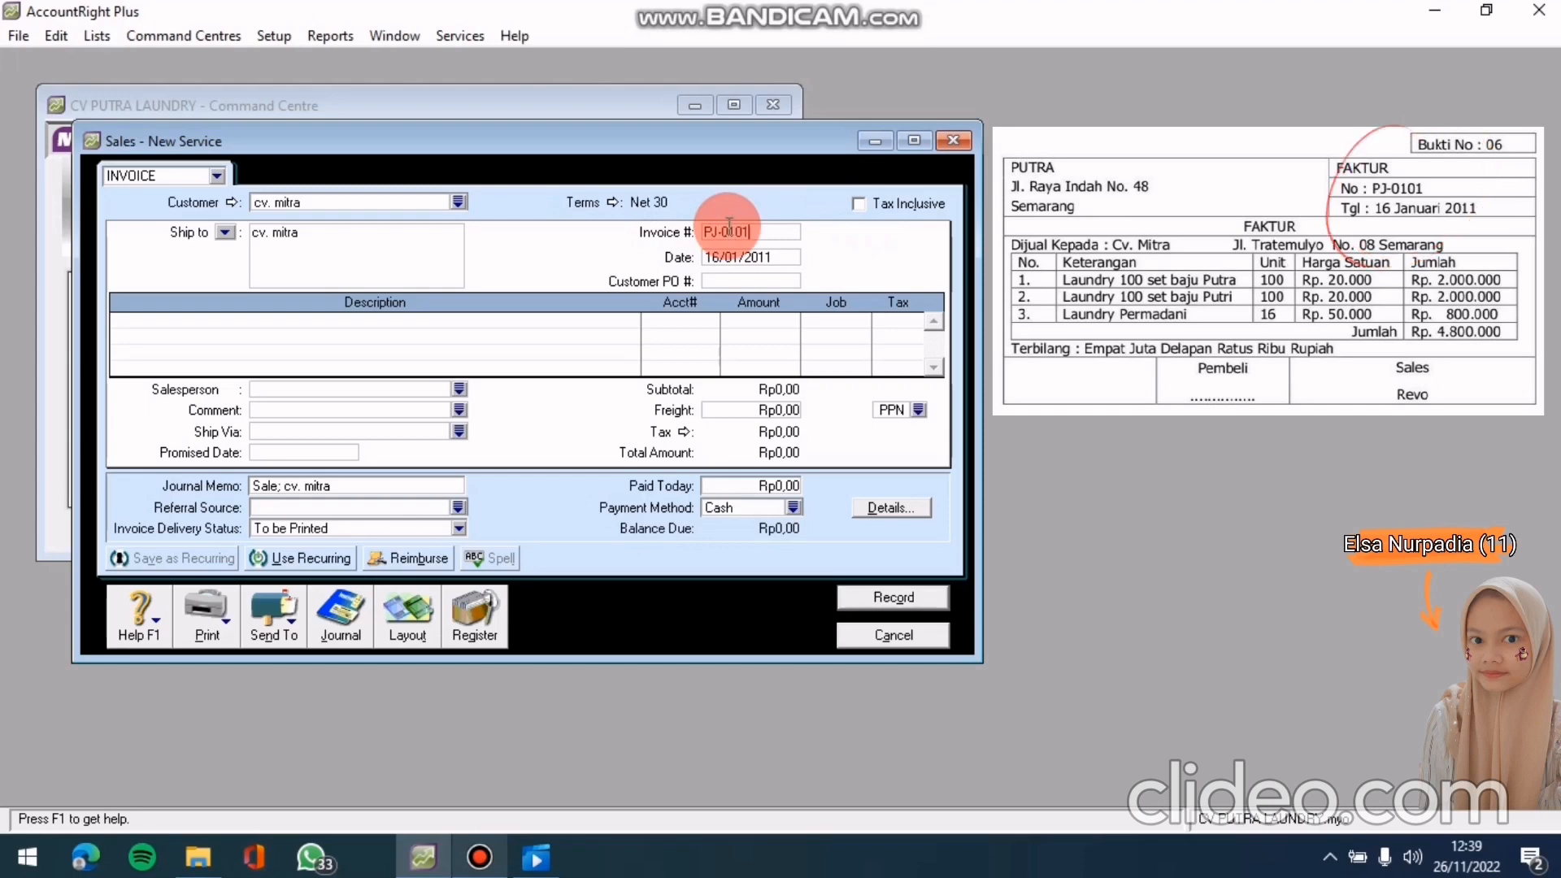
left_click(770, 257)
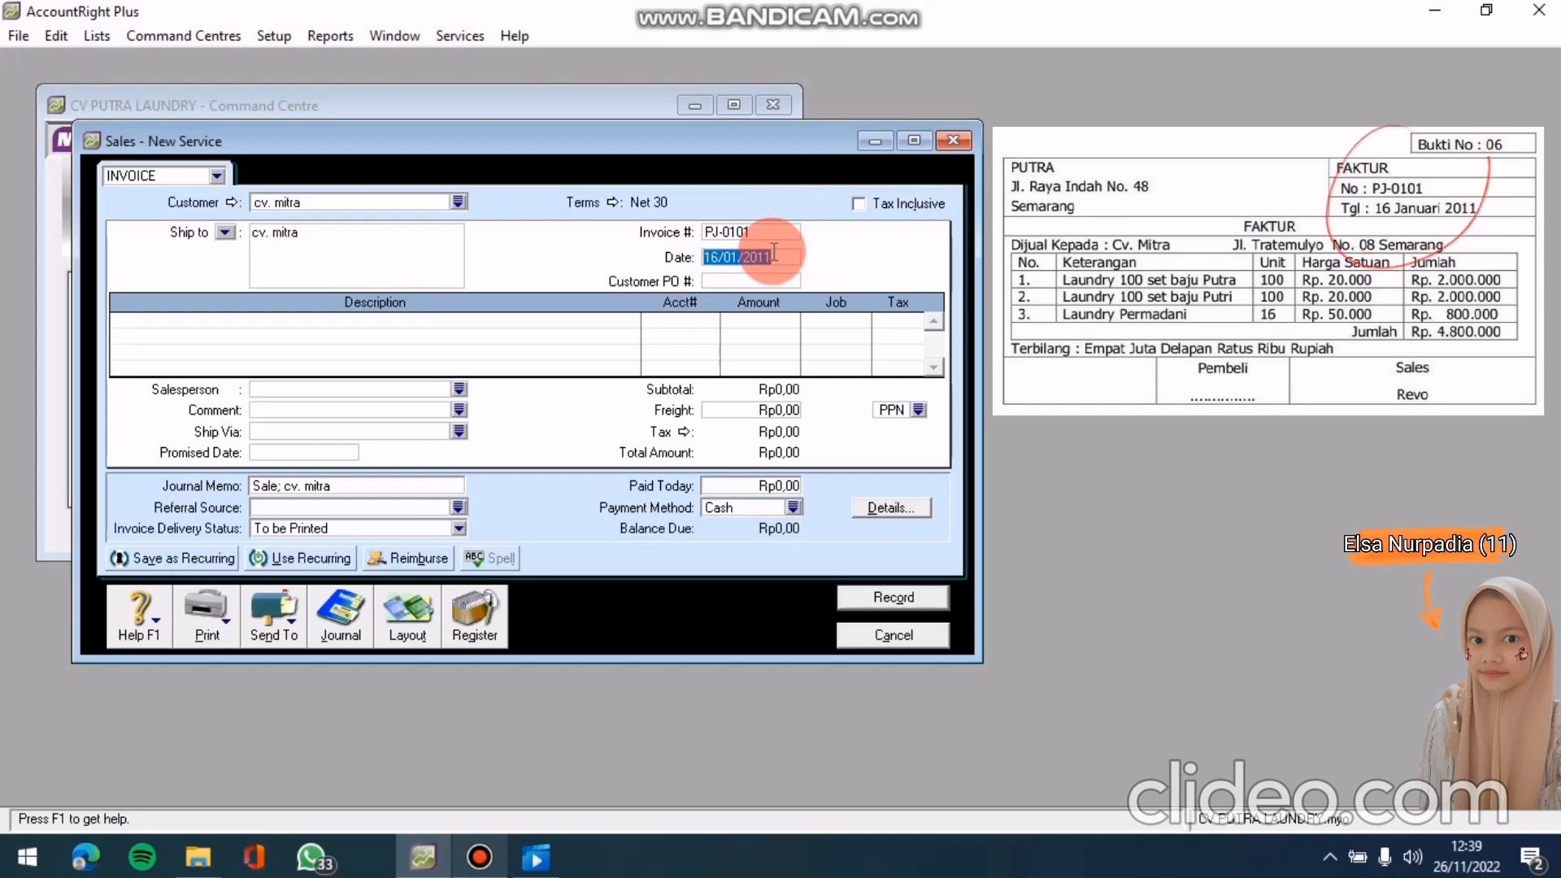
type("16")
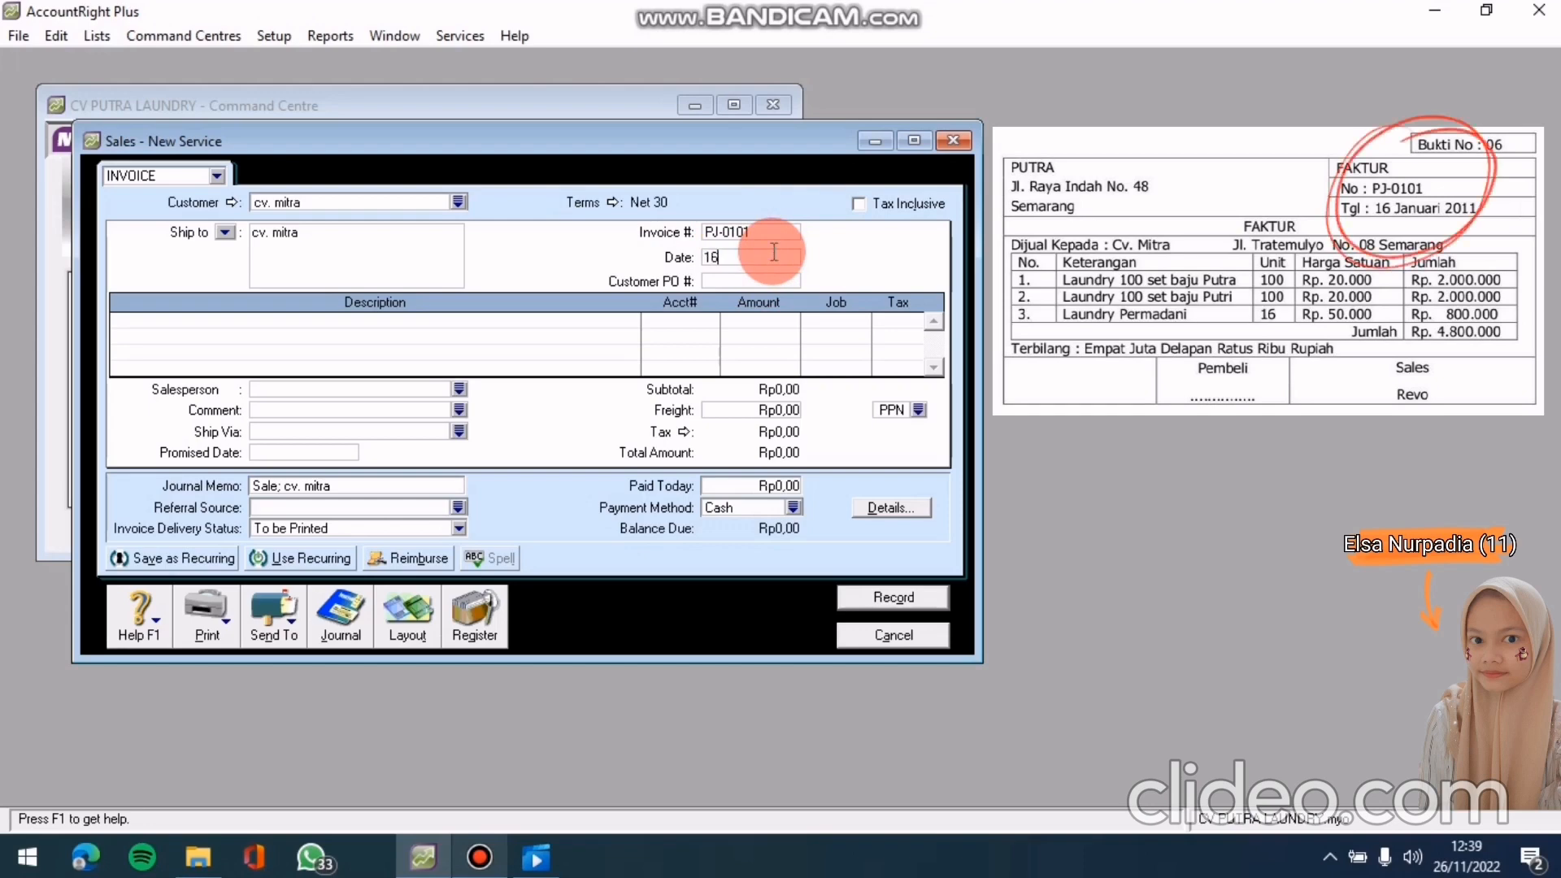
type("/01/20")
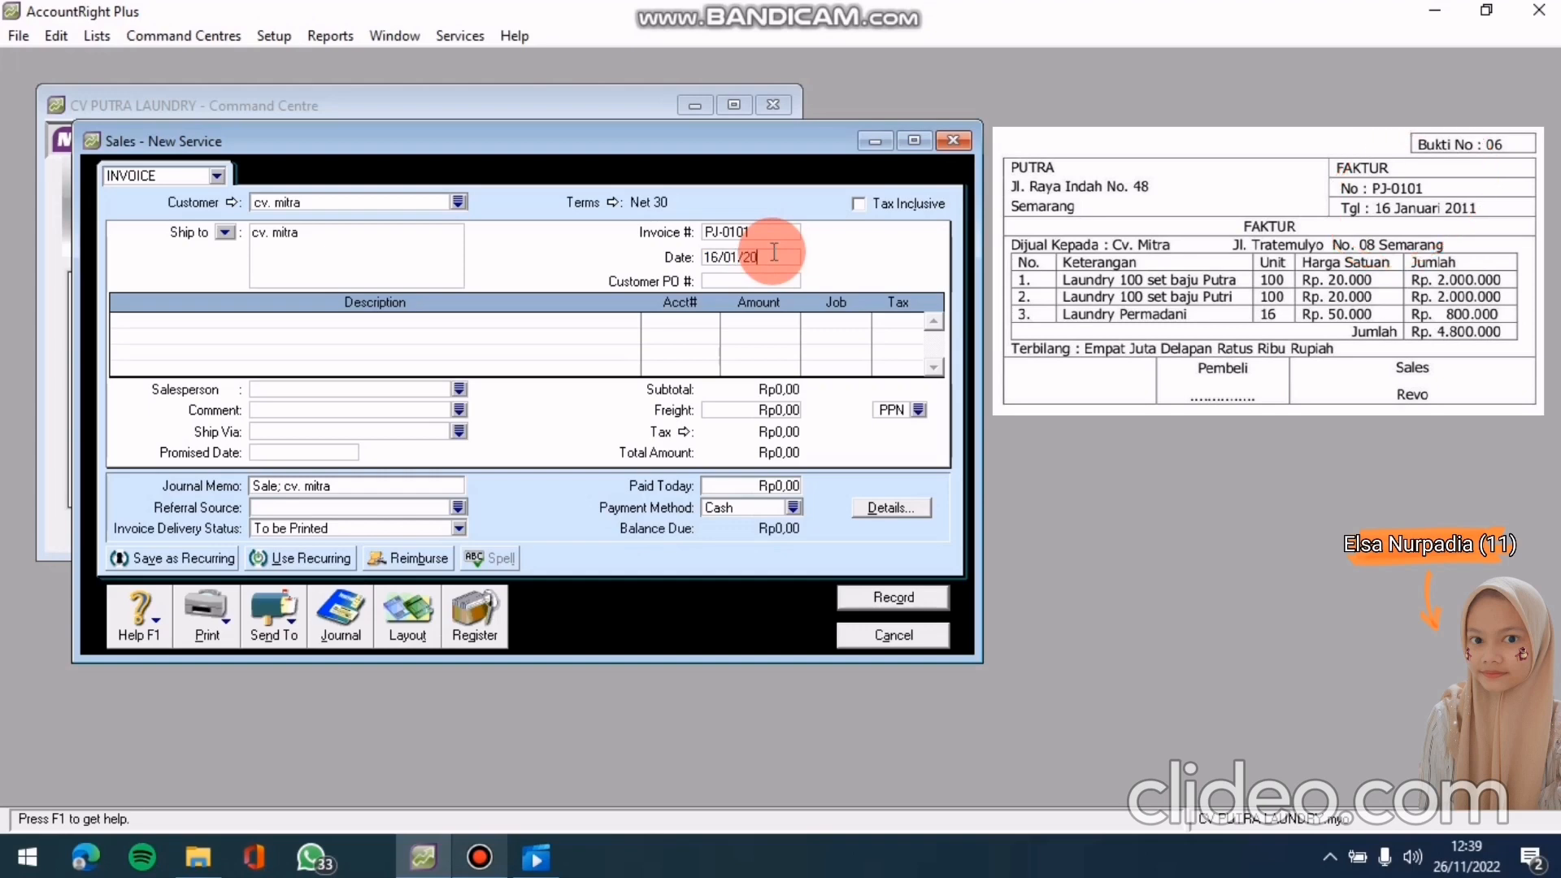
type("11")
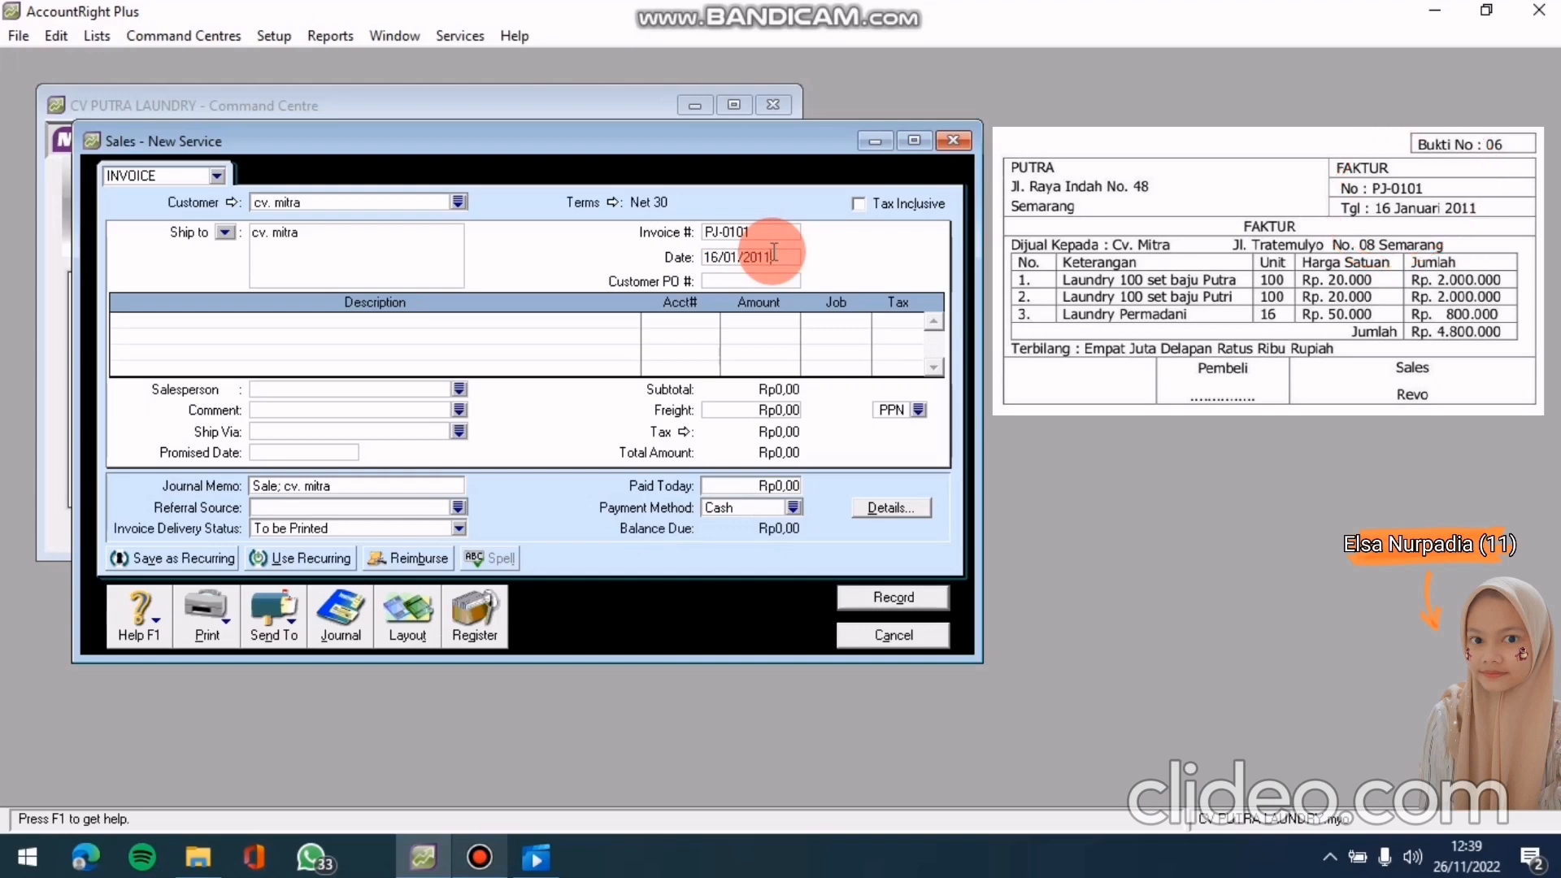
Enter line one: LAUNDRY 100 SET BAJU PUTRA on account 4-1000 for Rp2.000.000
left_click(512, 319)
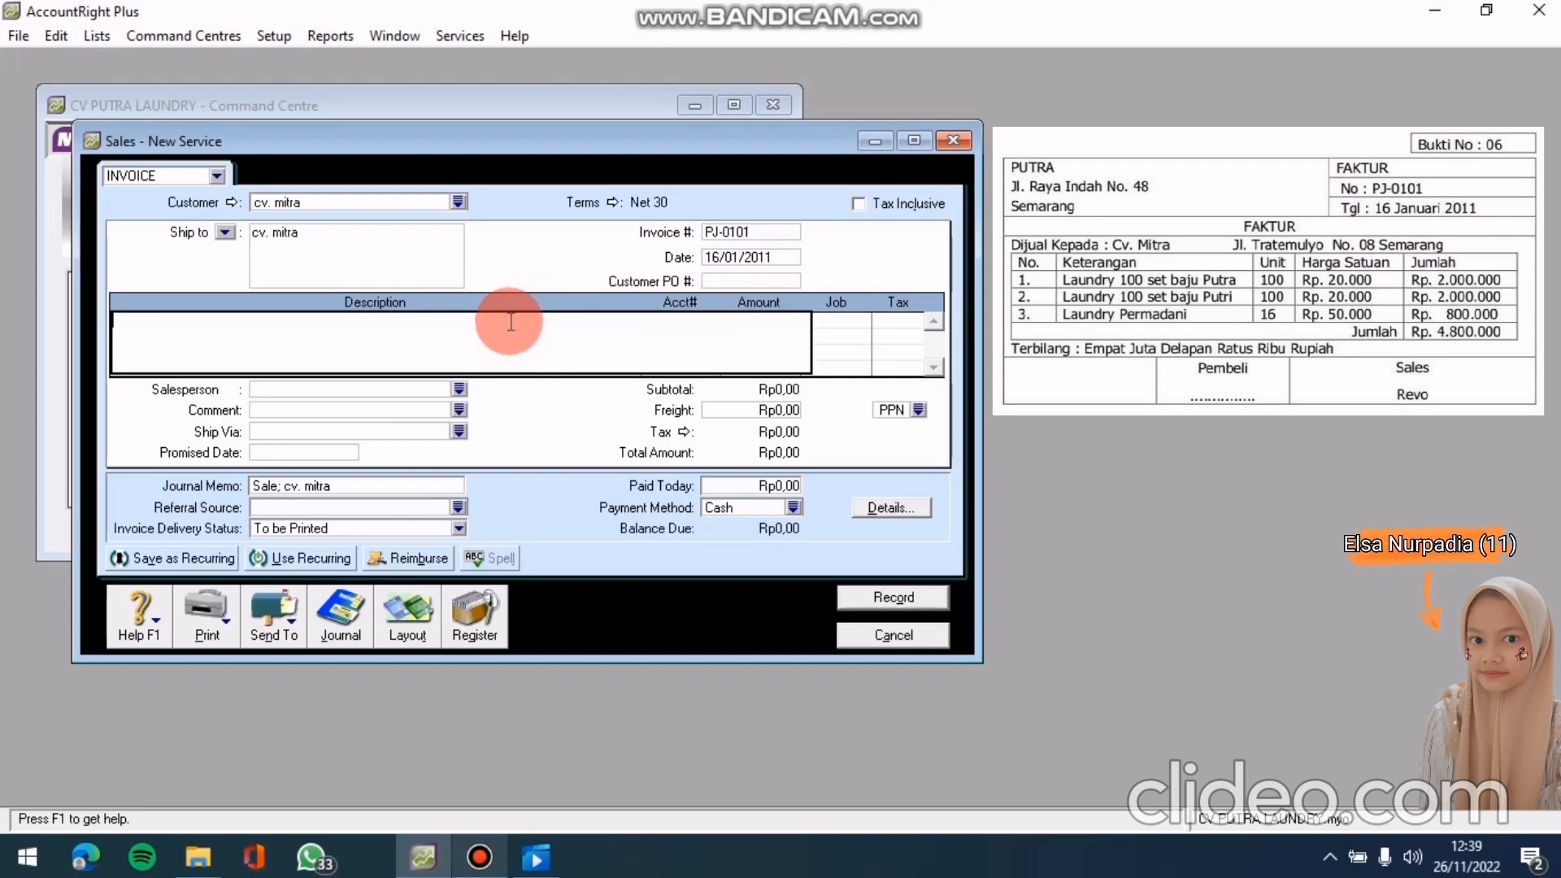
type("LAUNDRY 100 SET BAJU PUTRA")
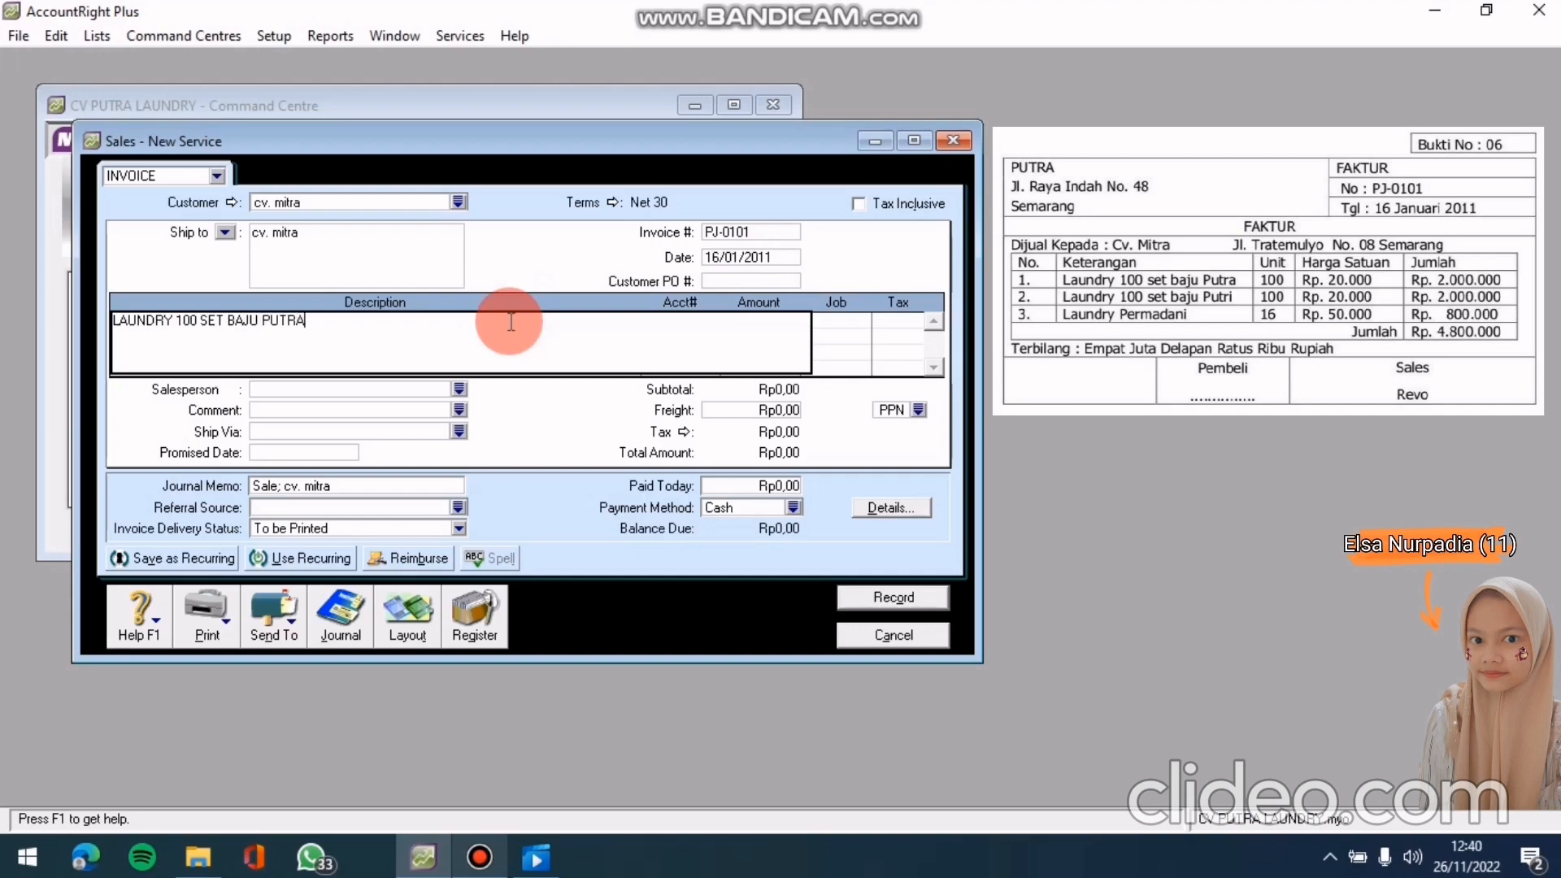
left_click(790, 258)
left_click(704, 315)
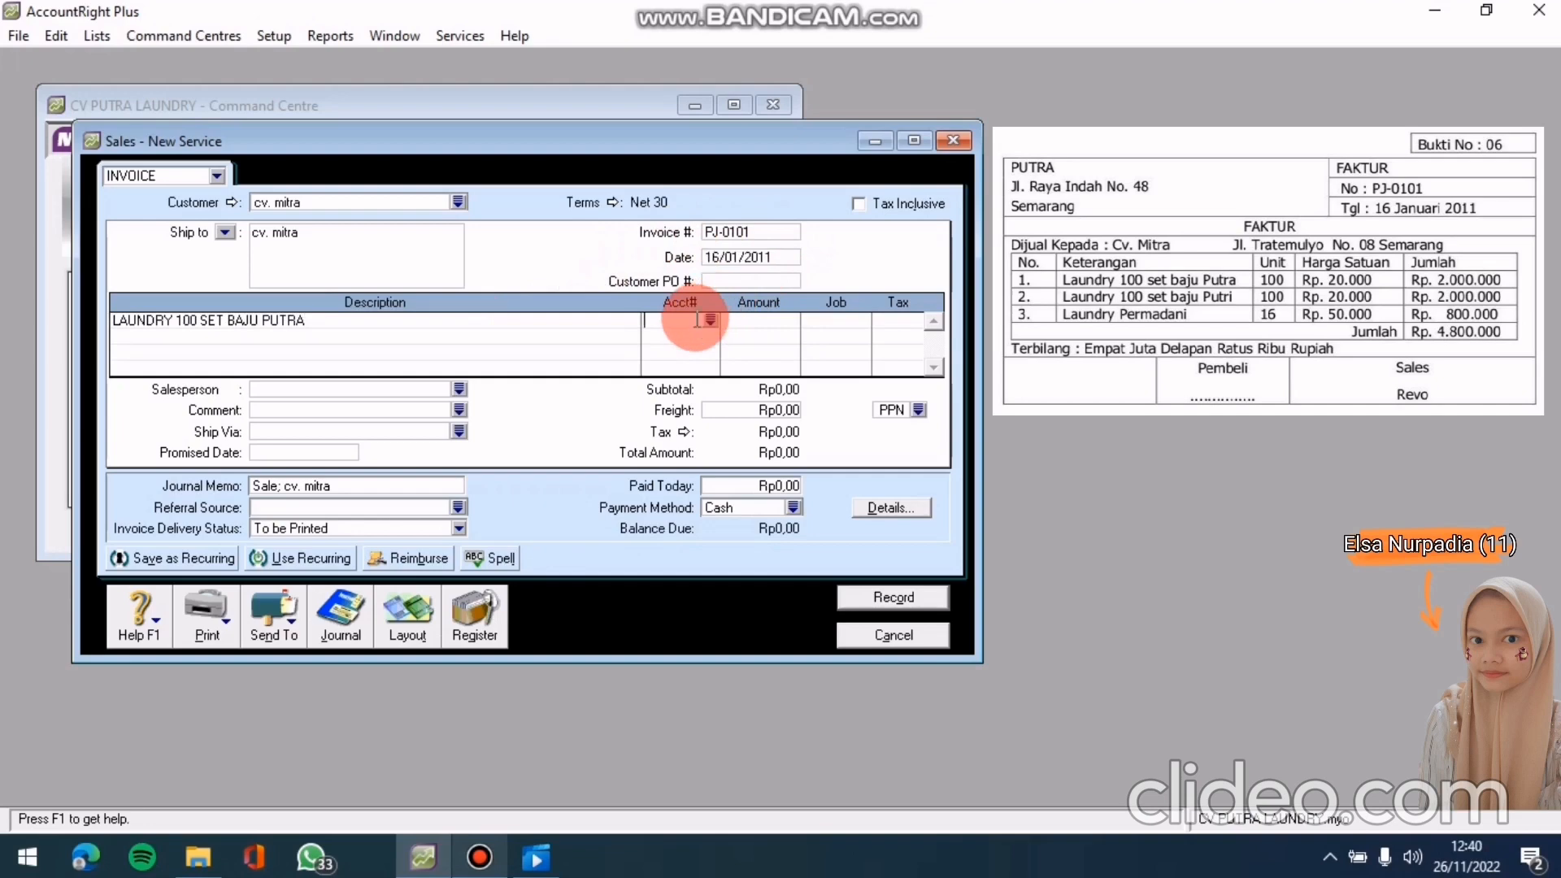
type("4-1000")
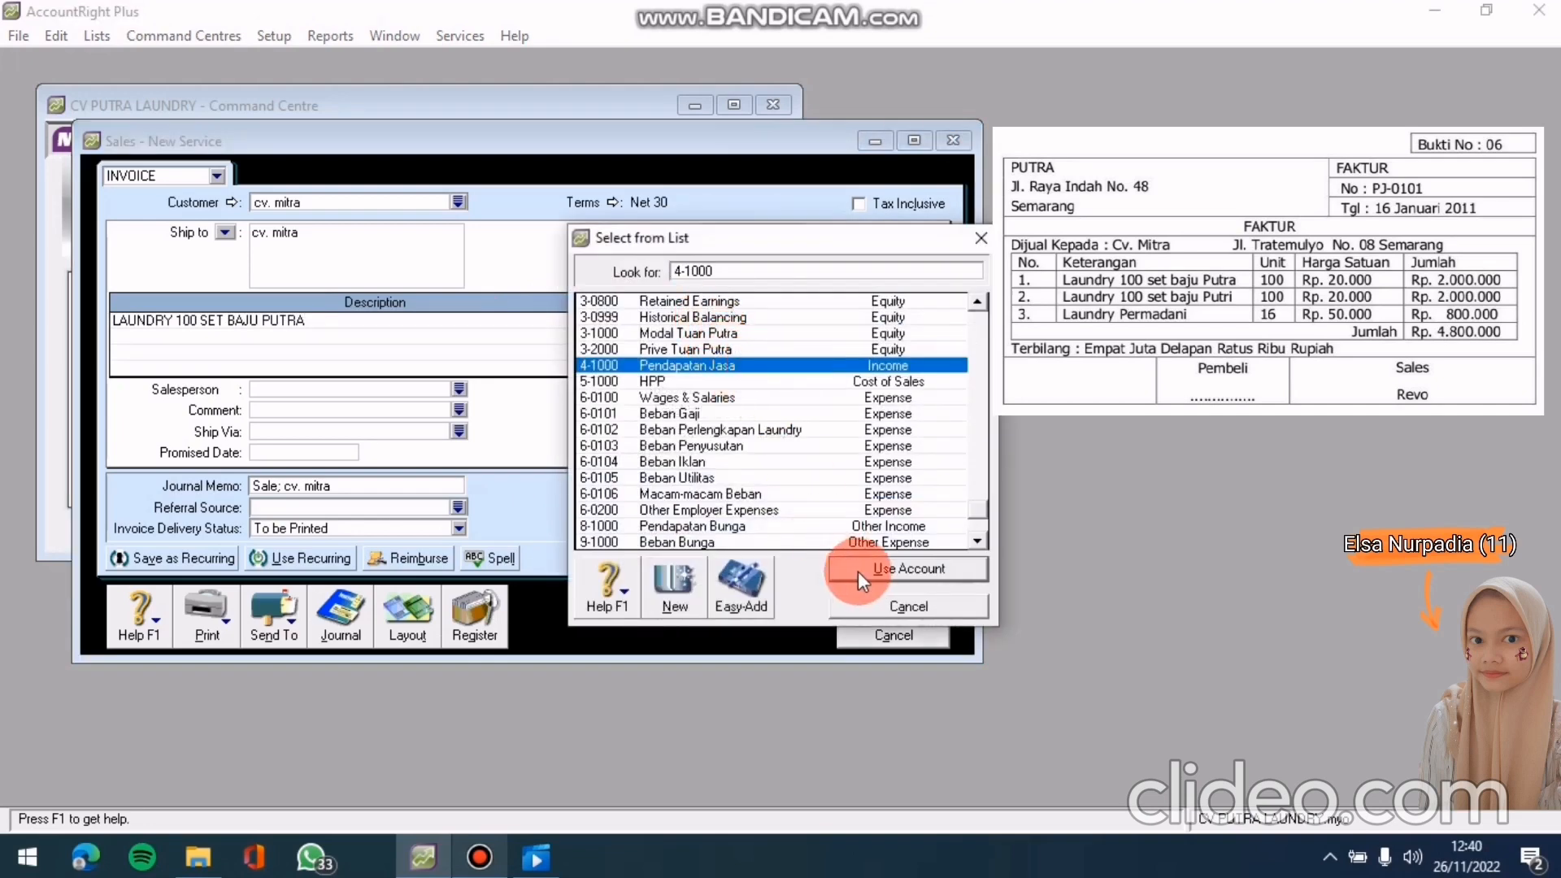
left_click(859, 567)
left_click(803, 348)
left_click(775, 321)
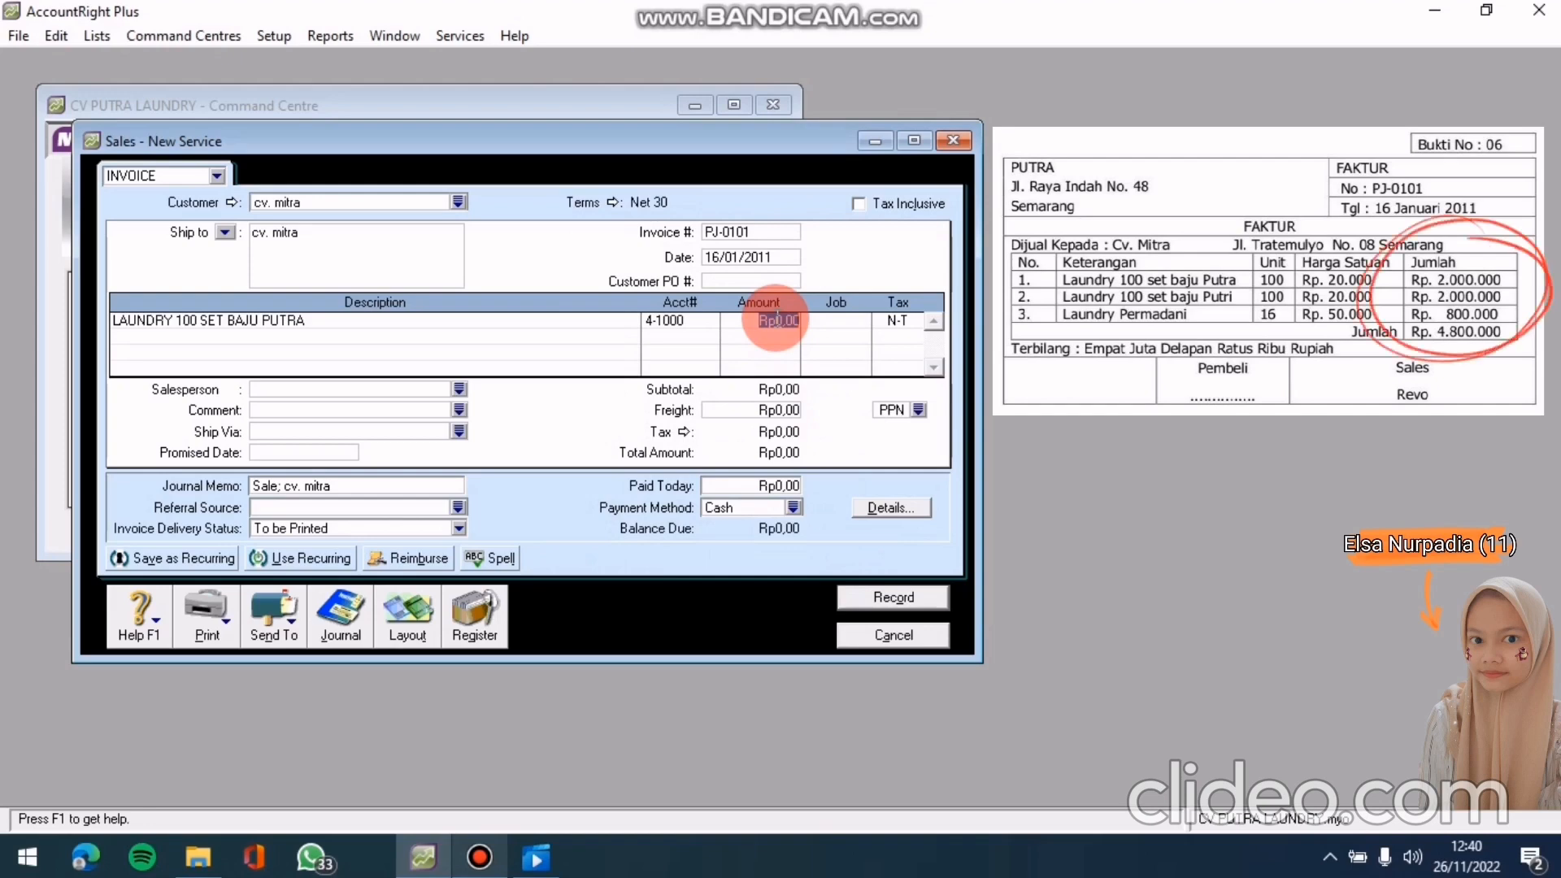
type("200")
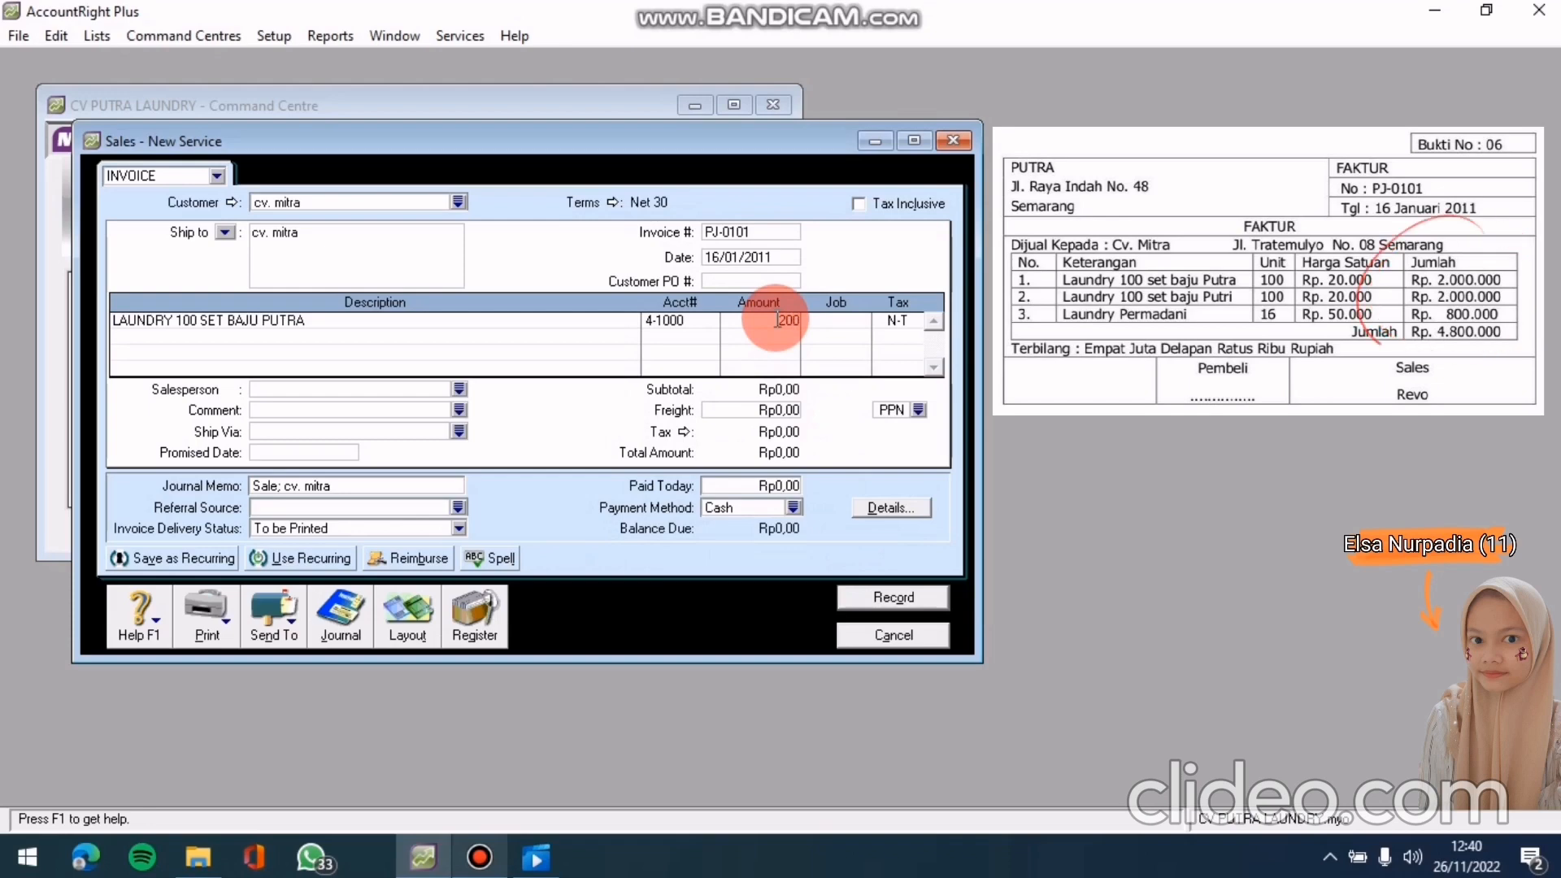
type("0000")
key("Tab")
left_click(779, 413)
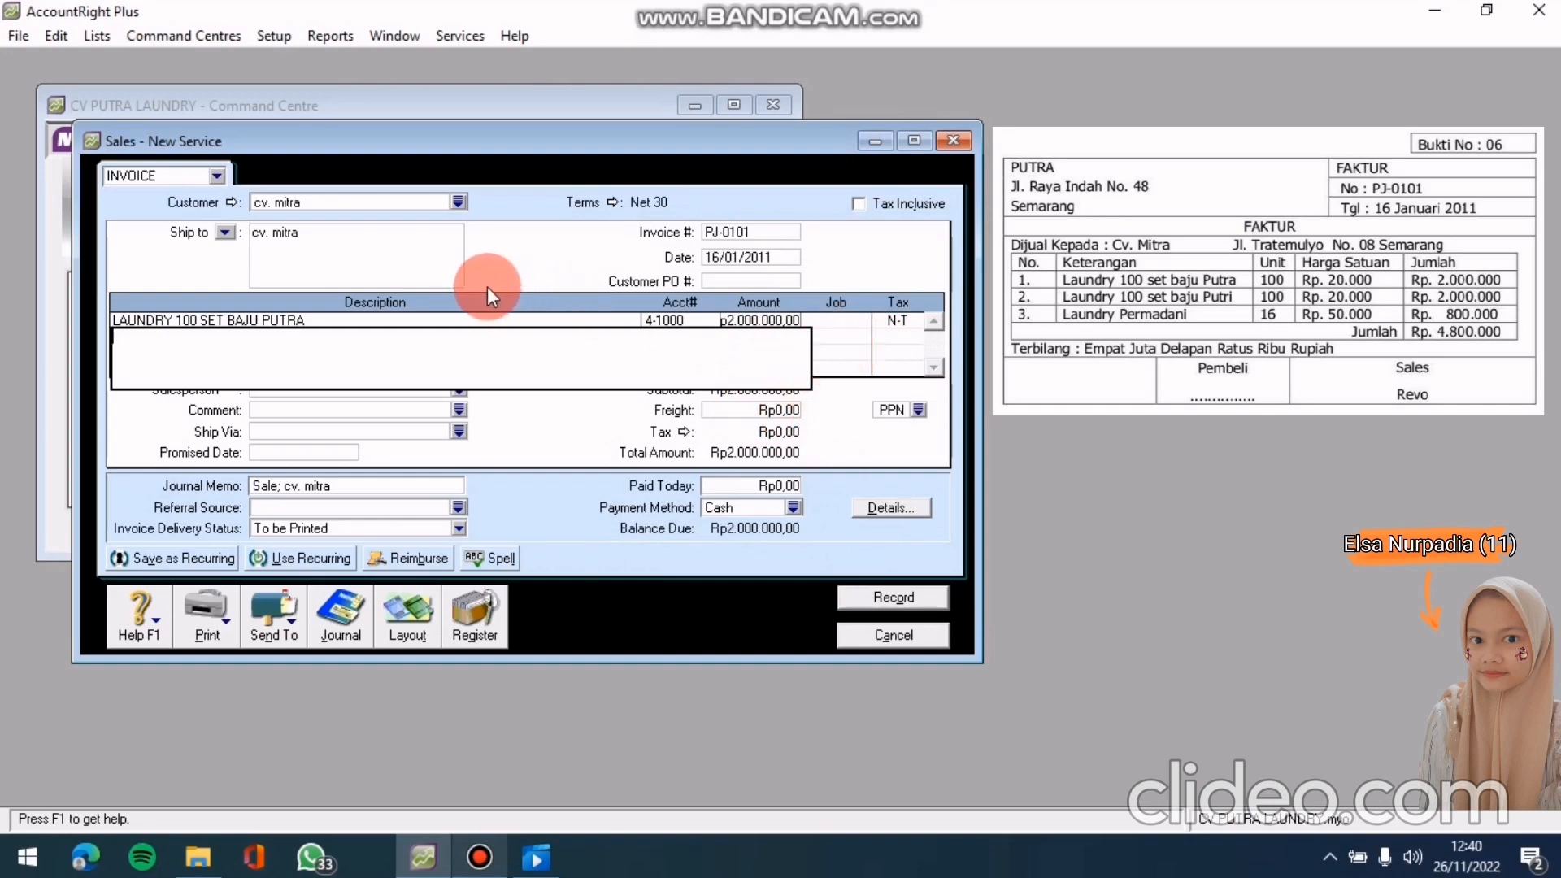
Add LAUNDRY 100 SET BAJU PUTRI on 4-1000 for Rp2.000.000, then describe line three LAUNDRY PERMADANI
type("LAUNDRY 100 SET BAJU PU")
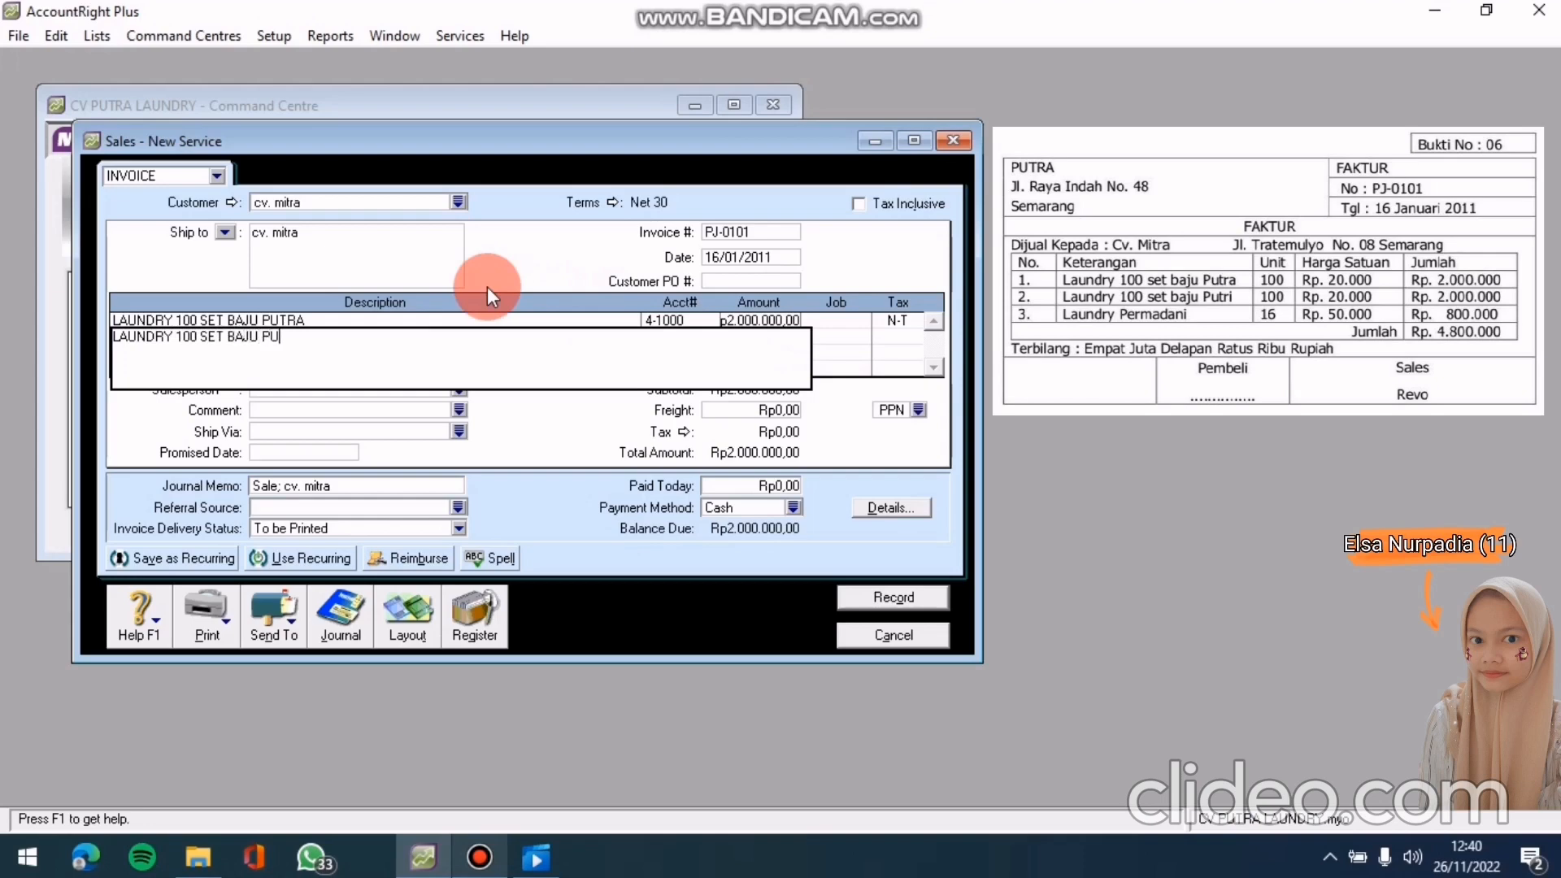
type("TRI")
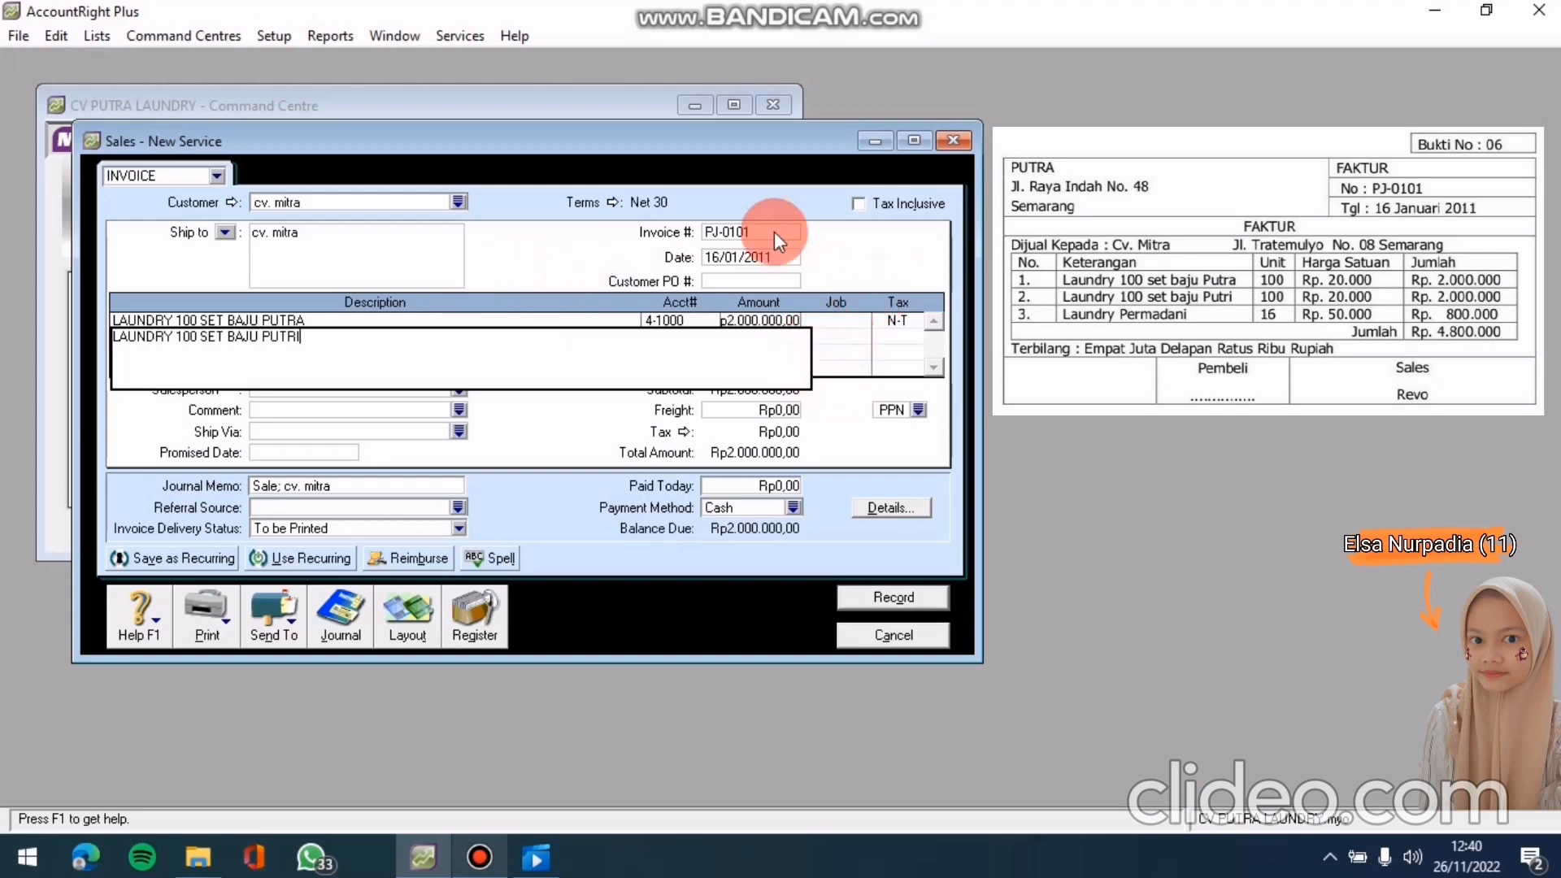
left_click(753, 257)
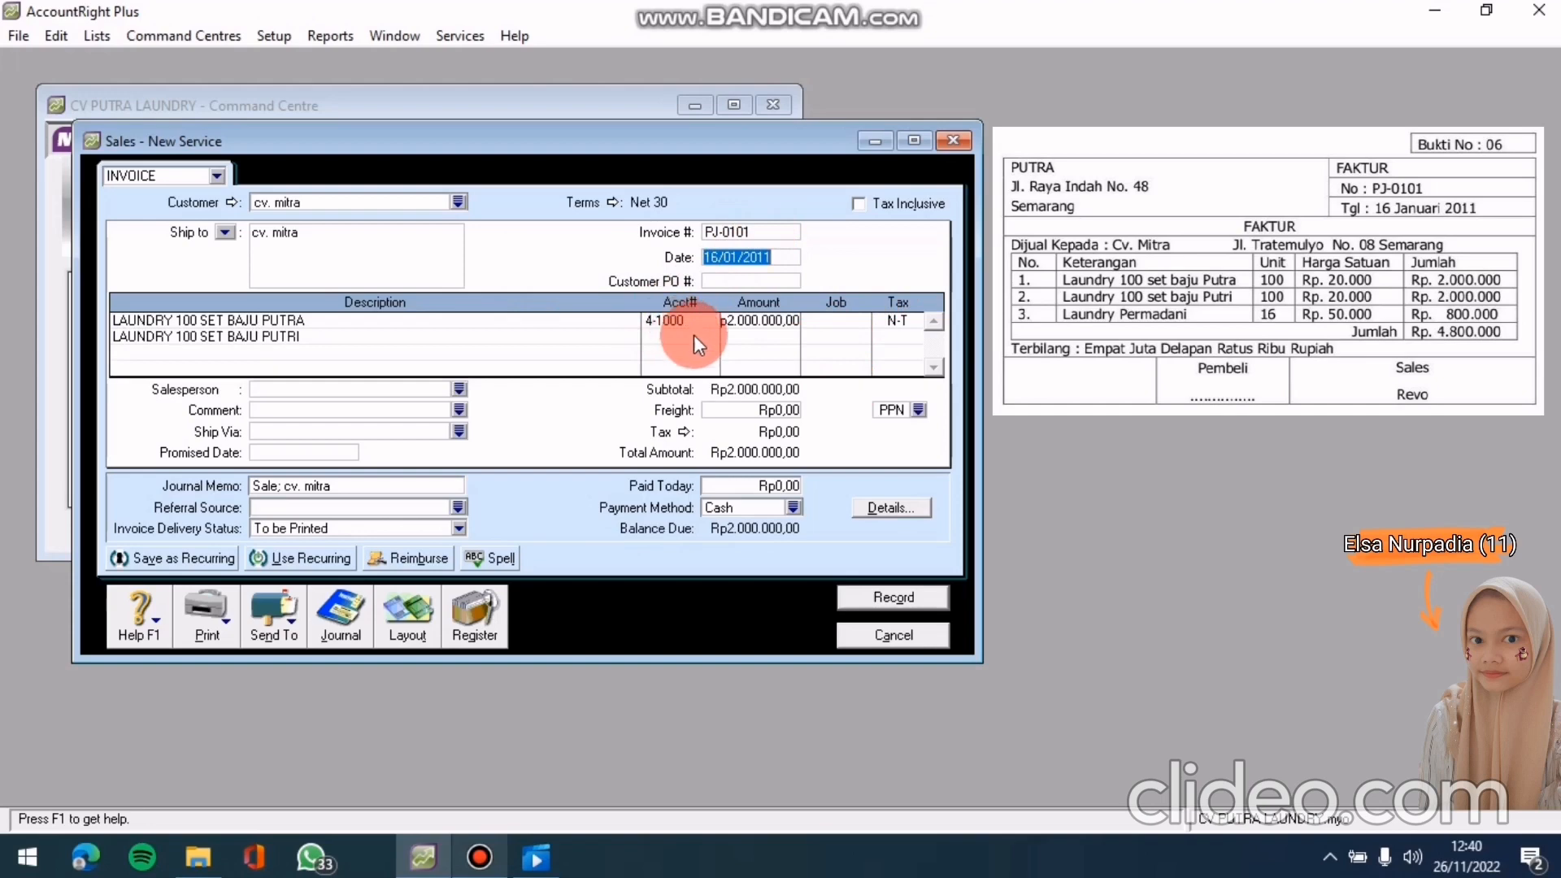
left_click(696, 336)
left_click(709, 338)
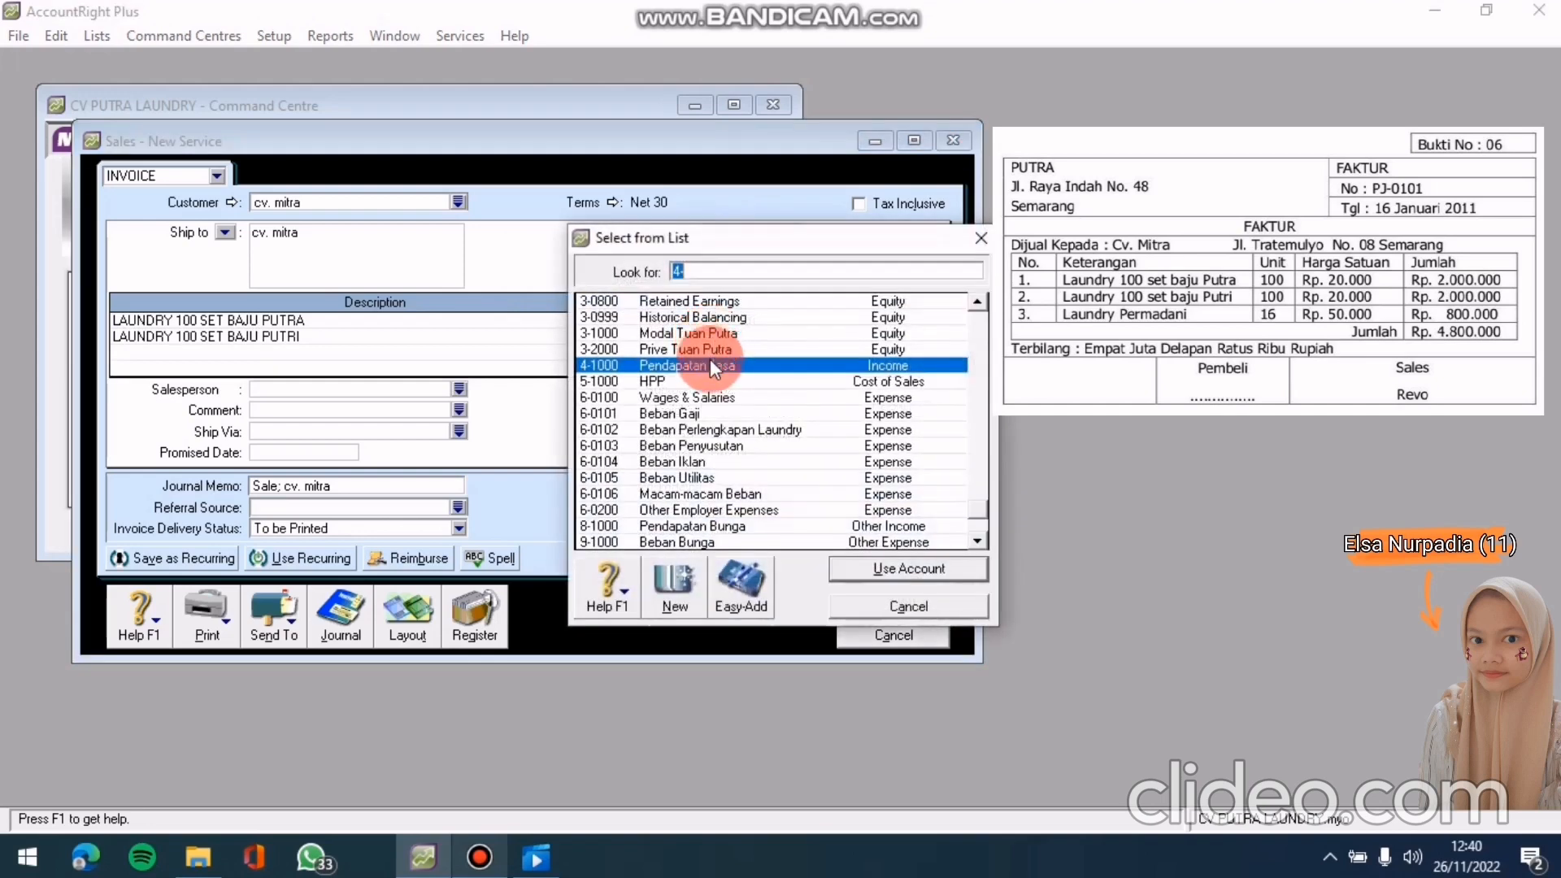
left_click(861, 573)
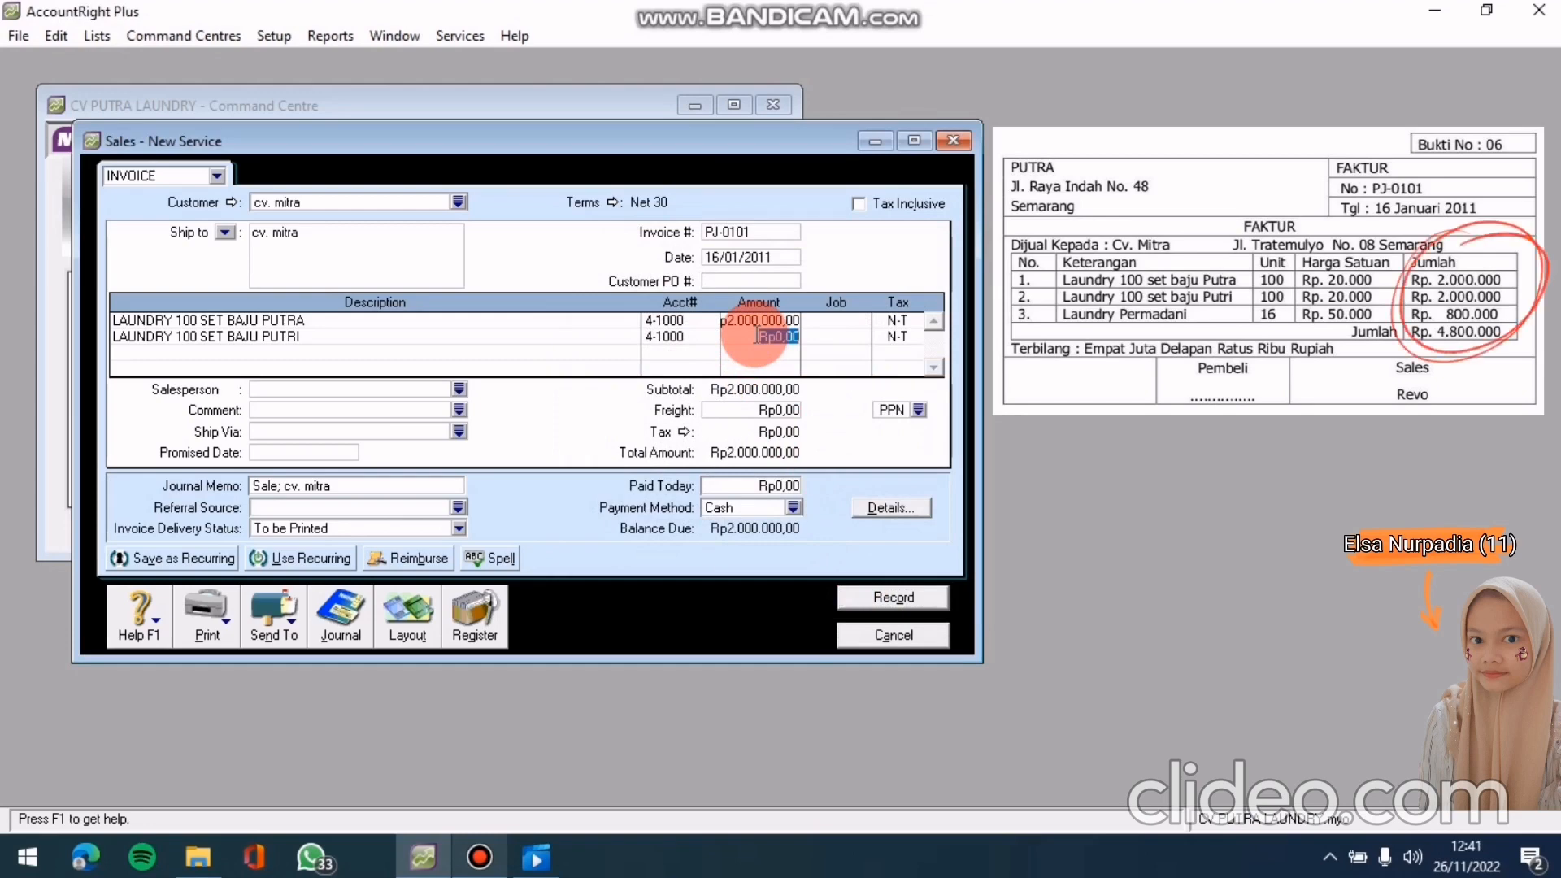
type("2000")
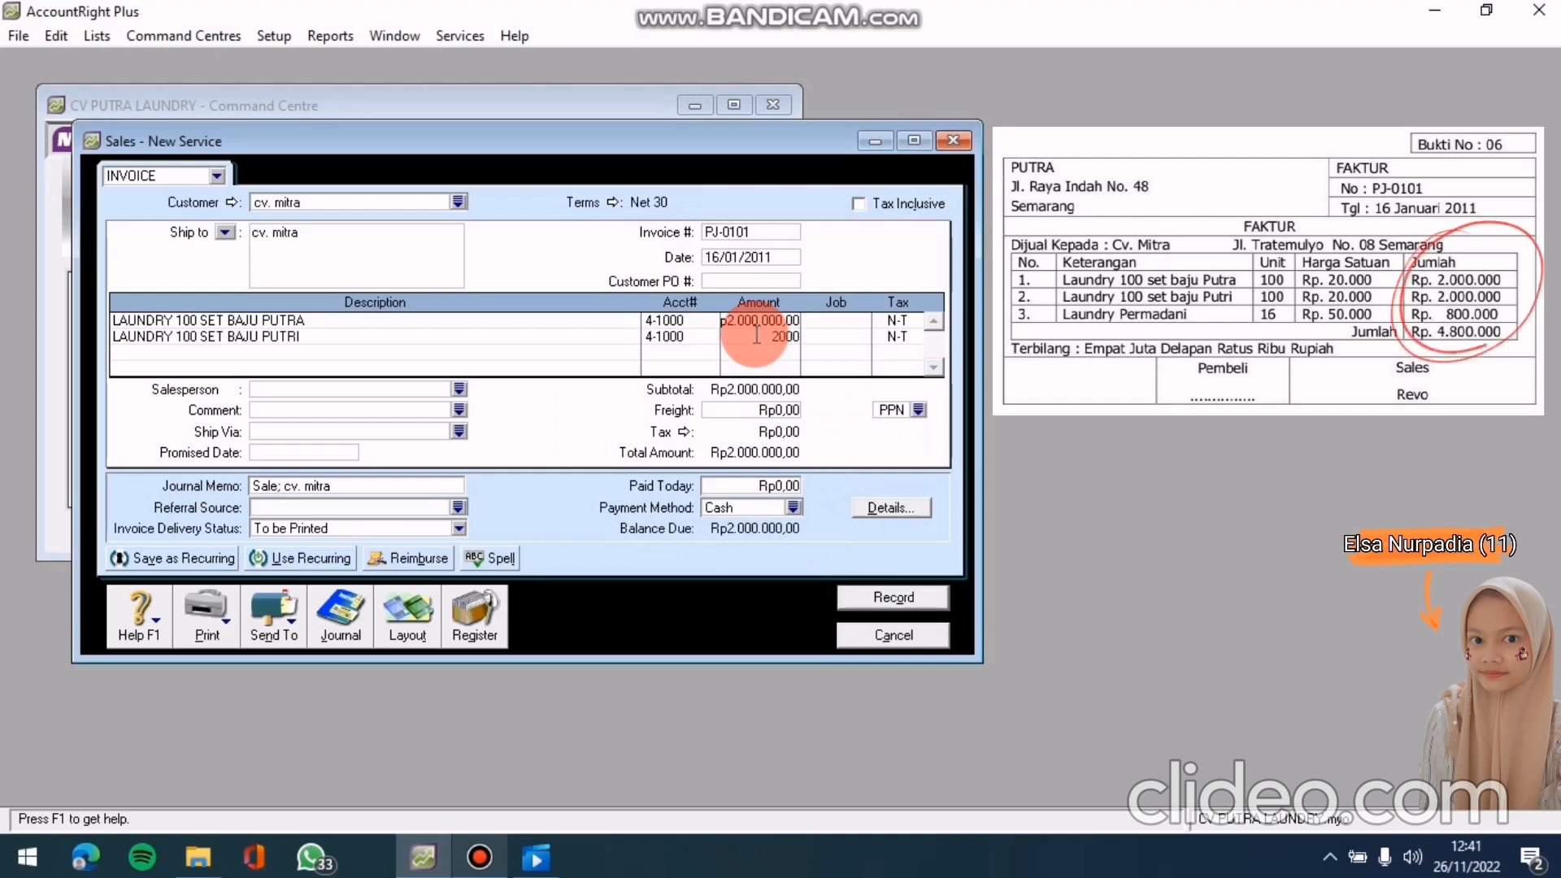
type("000")
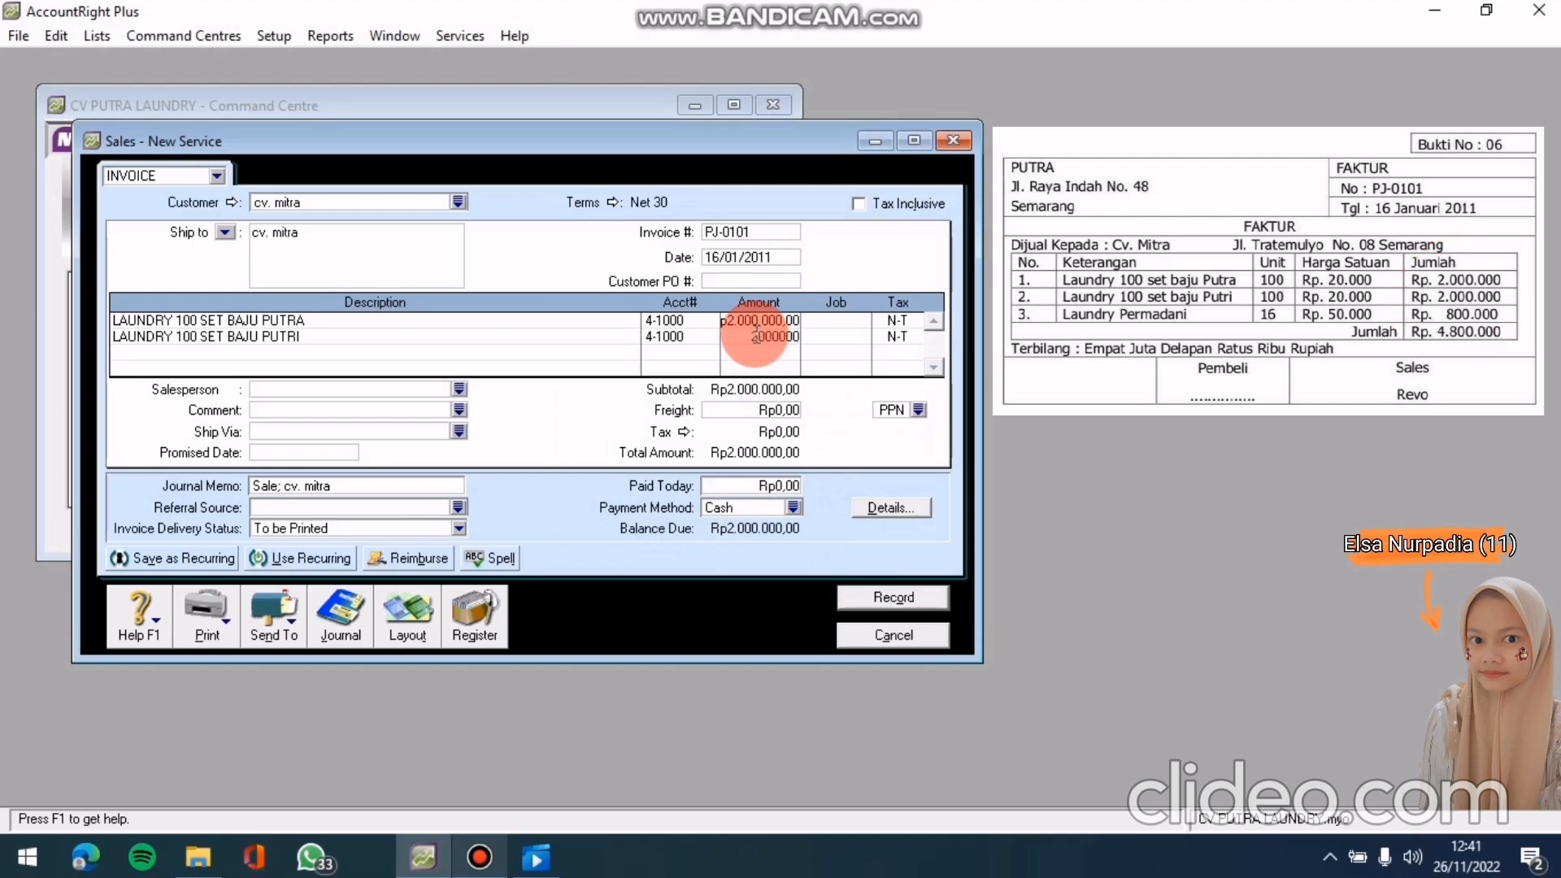
left_click(755, 335)
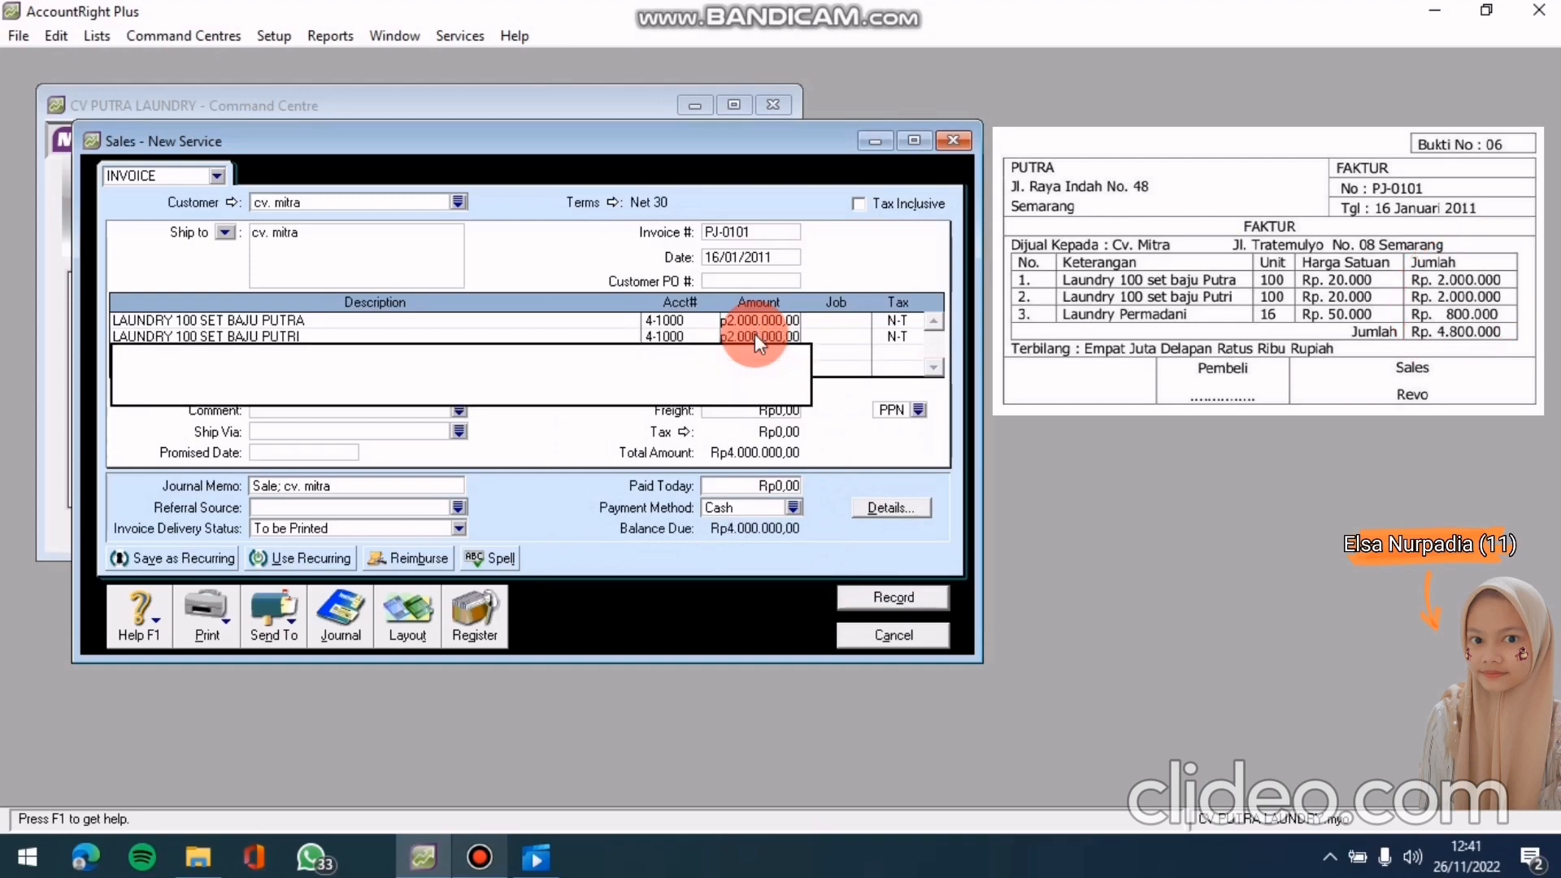
type("LAUNDRY PERMADANI")
Post LAUNDRY PERMADANI to 4-1000 at Rp800.000 and preview the Rp4.800.000 journal recap
left_click(740, 257)
left_click(681, 350)
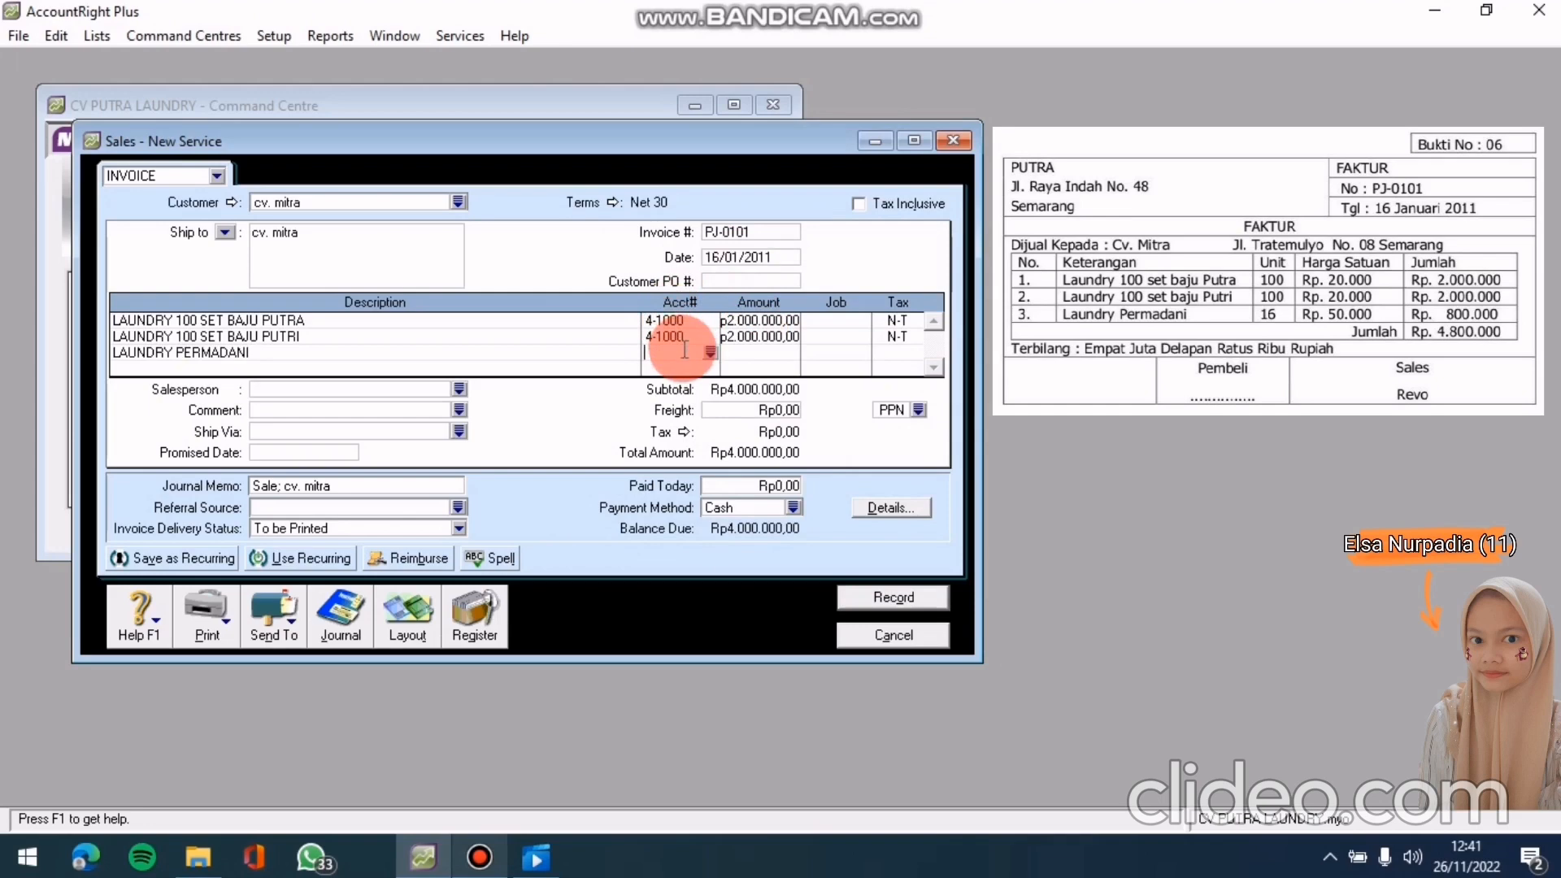
left_click(716, 356)
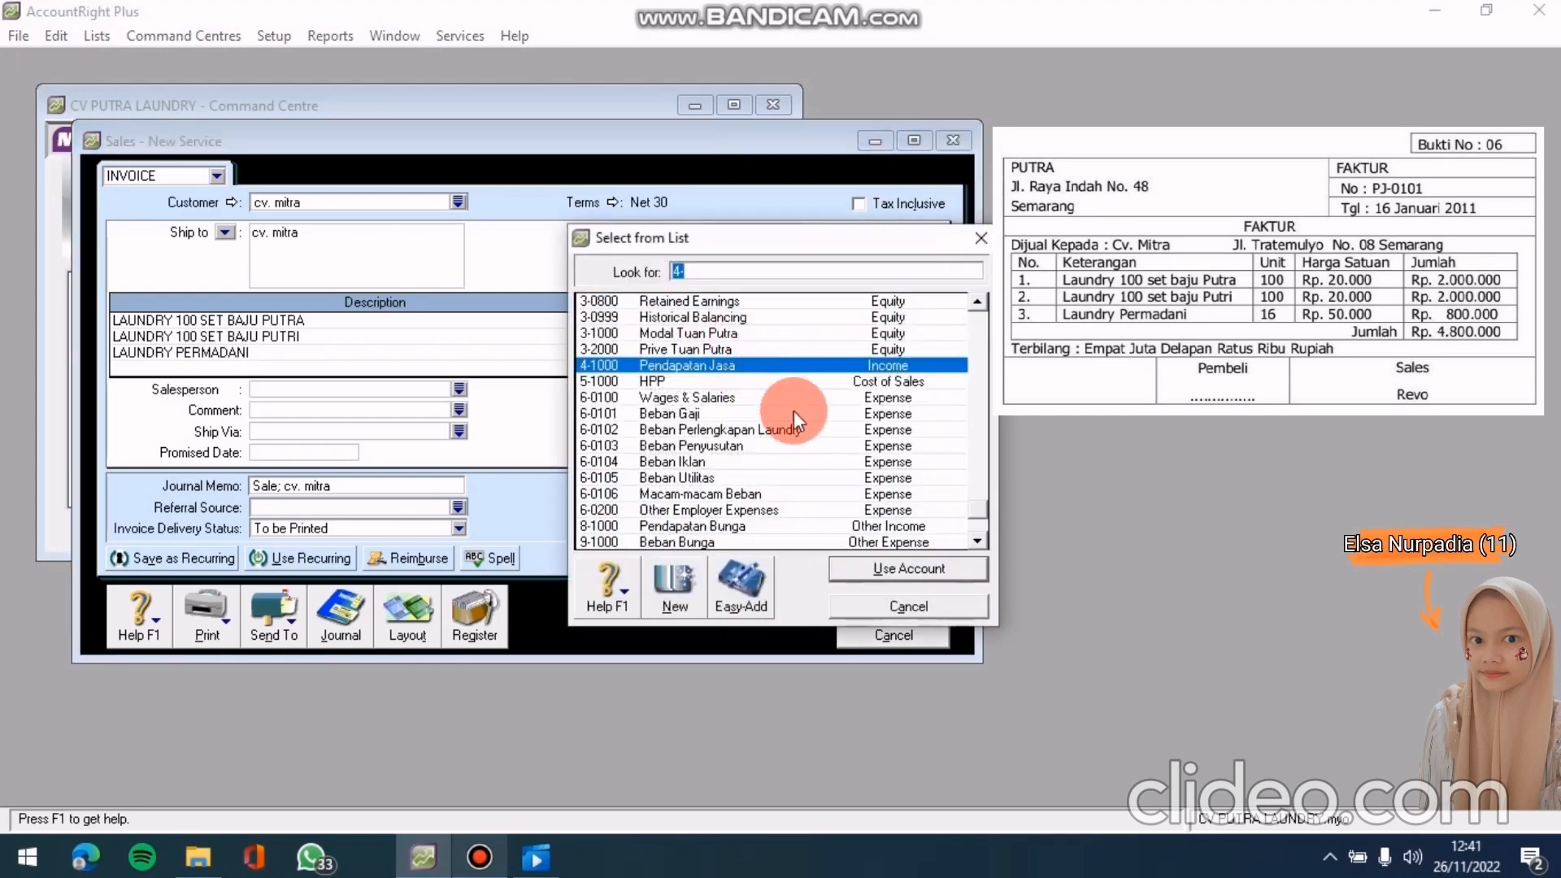
left_click(877, 568)
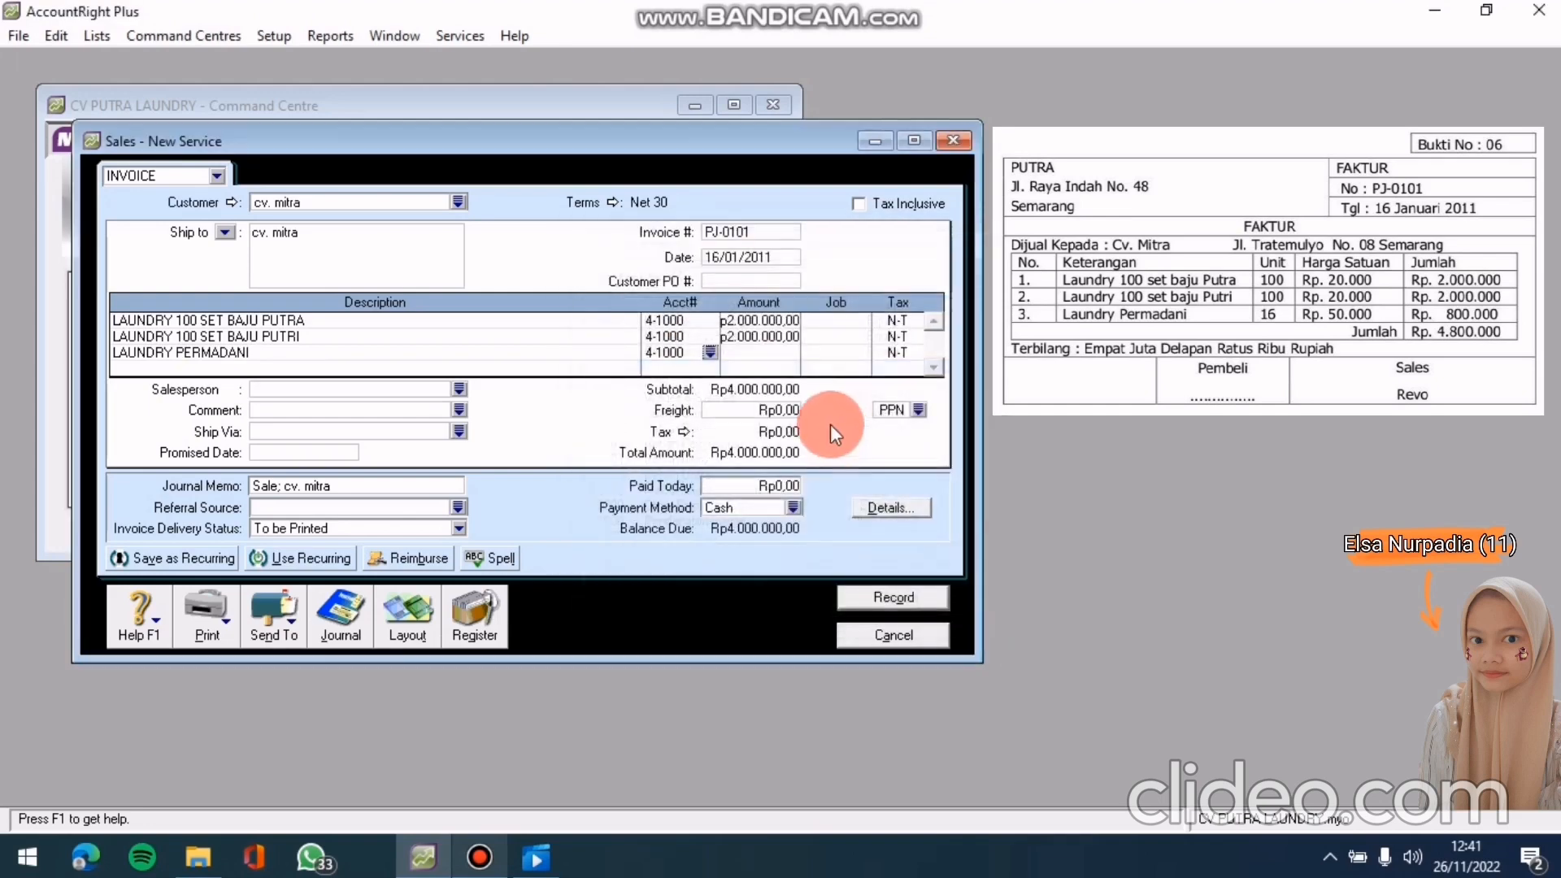
left_click(744, 353)
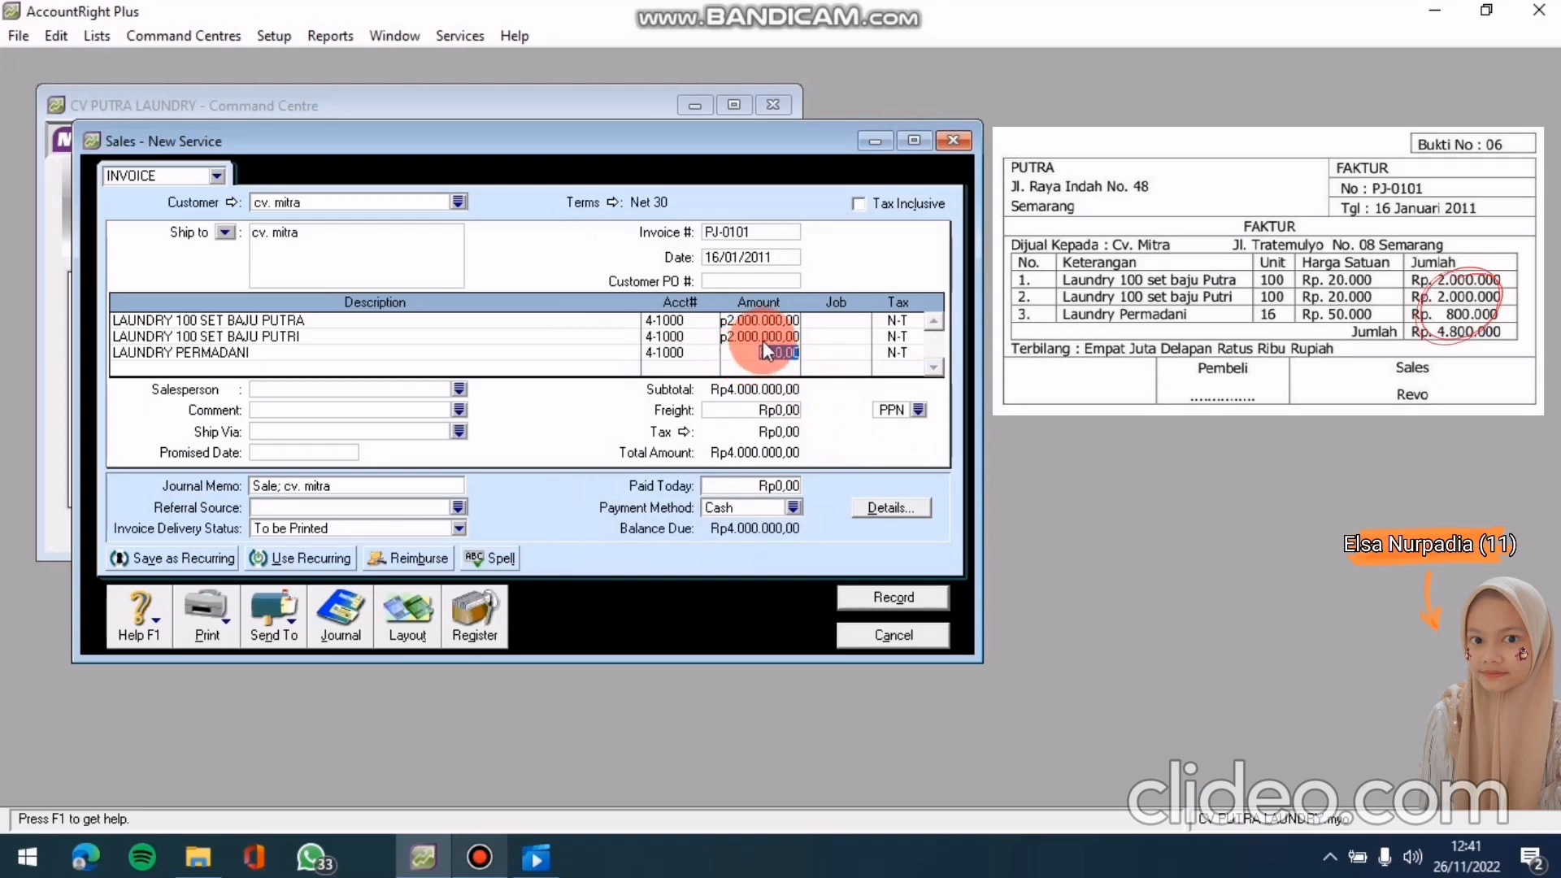
type("800000")
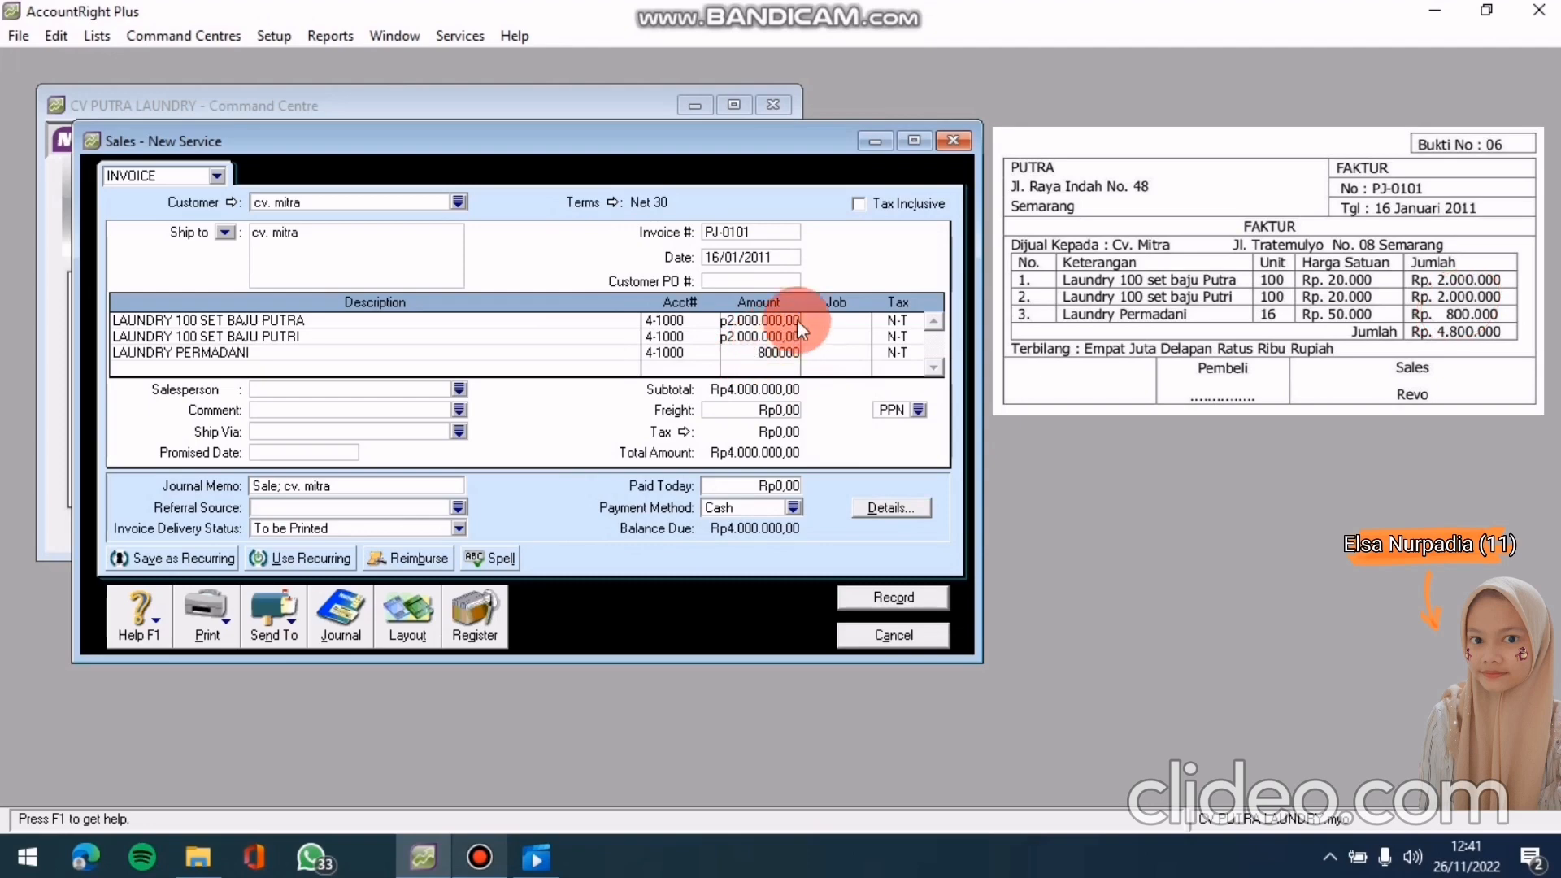
type(".000")
key("Return")
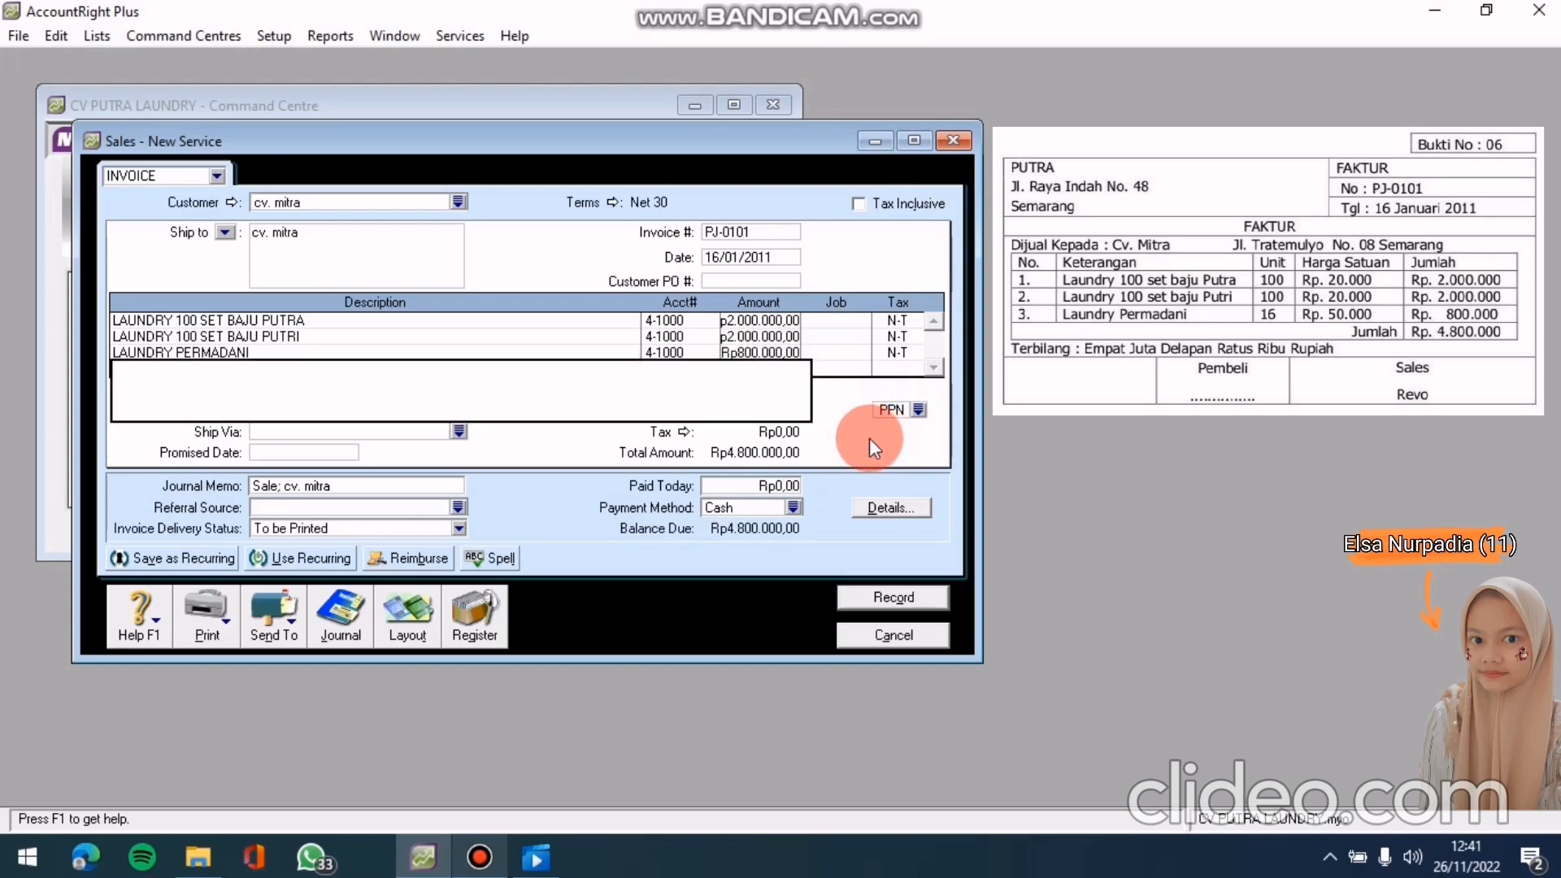
left_click(758, 258)
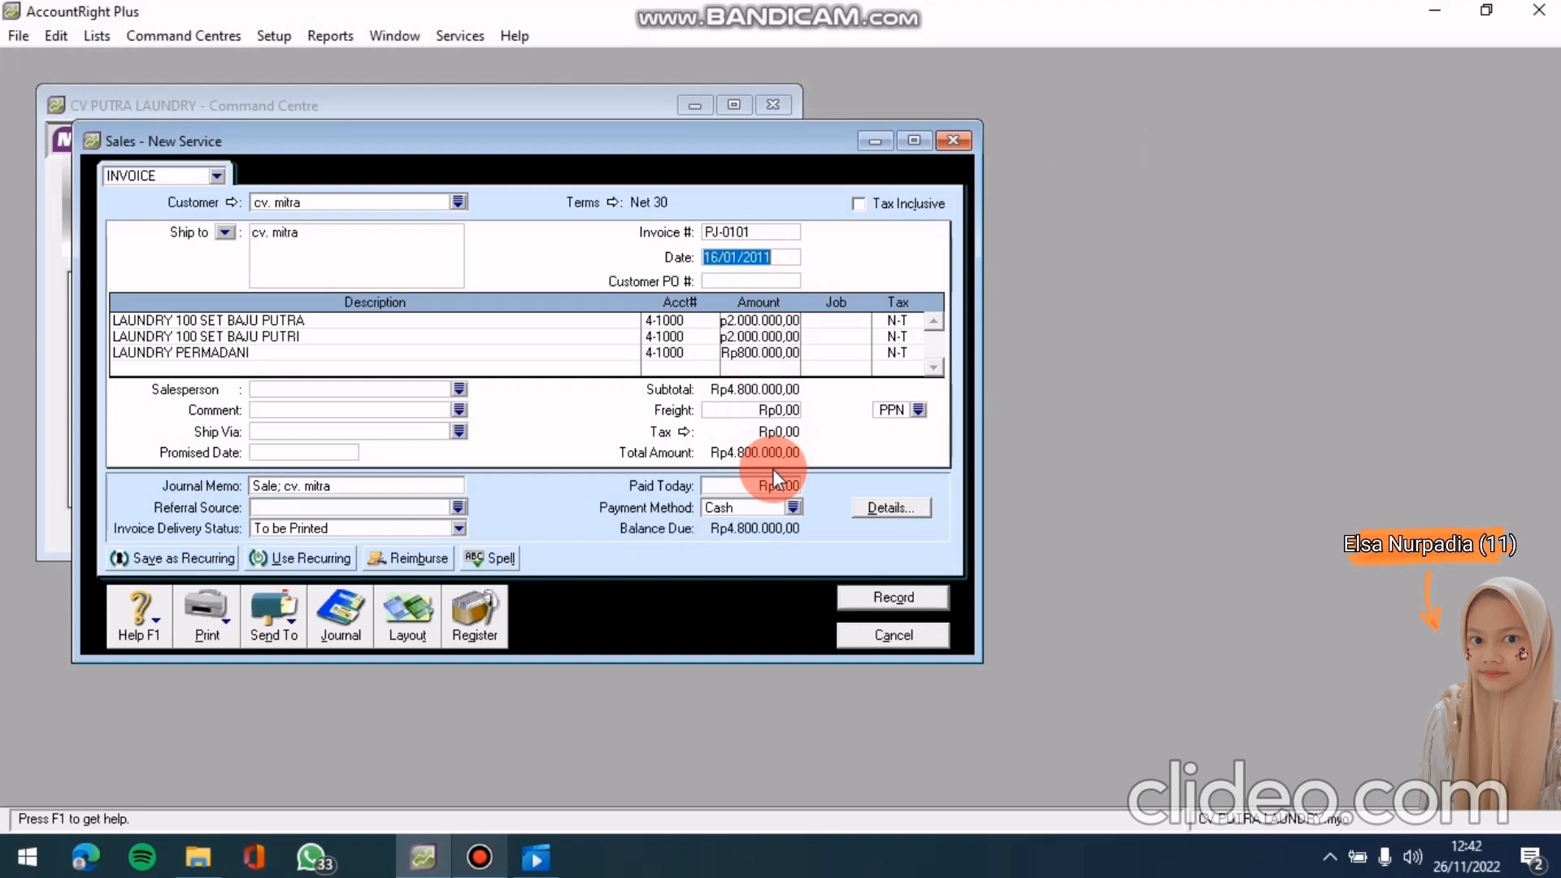
key("ctrl+r")
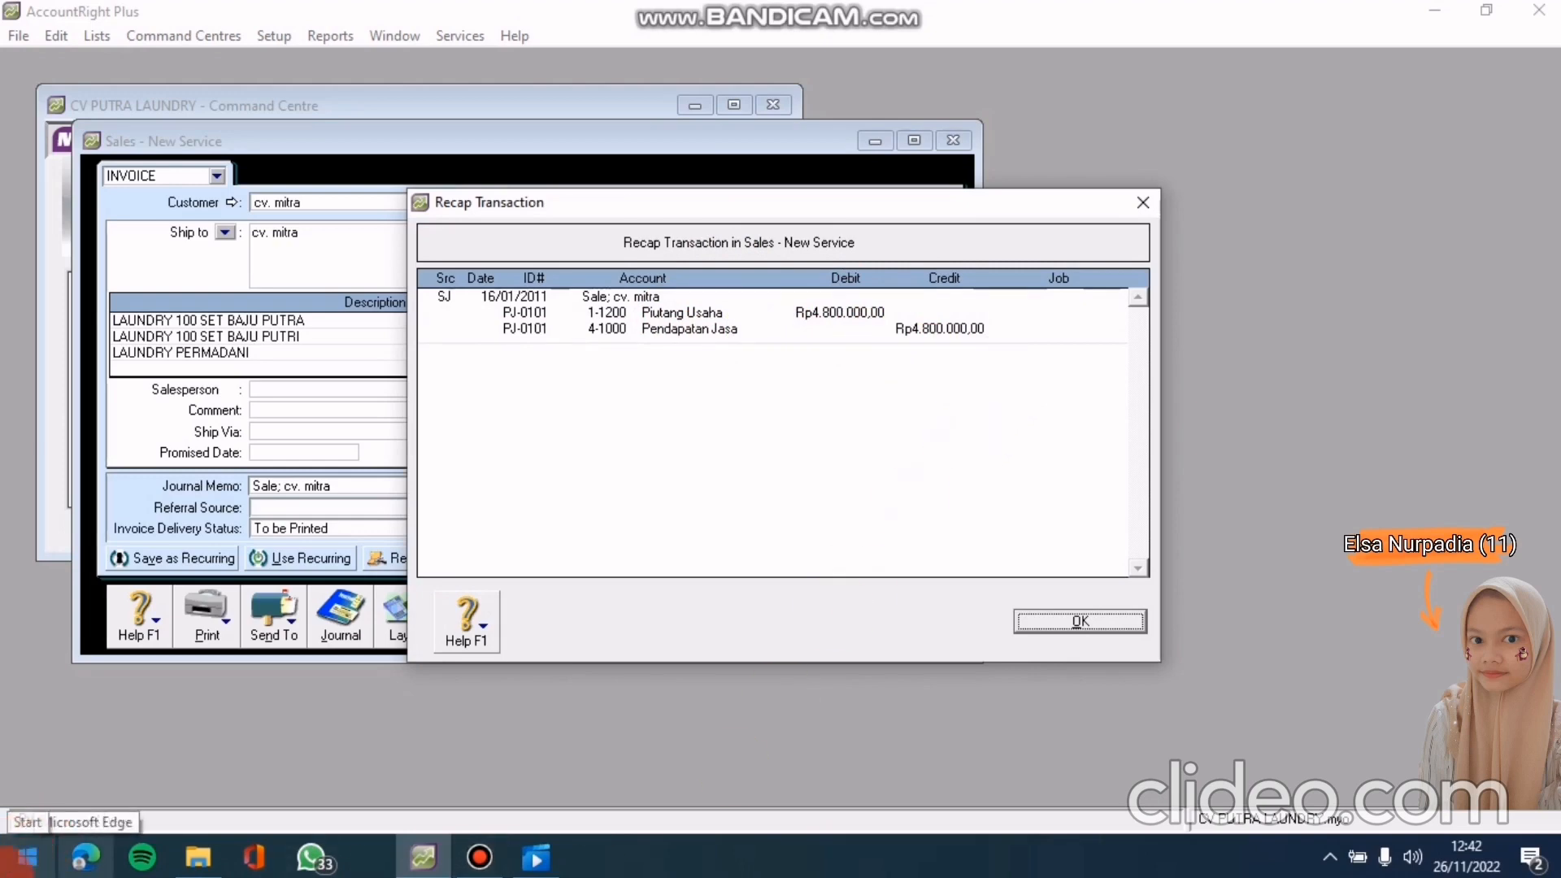
Close the recap, record invoice PJ-0101 for Rp4.800.000, and close the sales window
left_click(1058, 626)
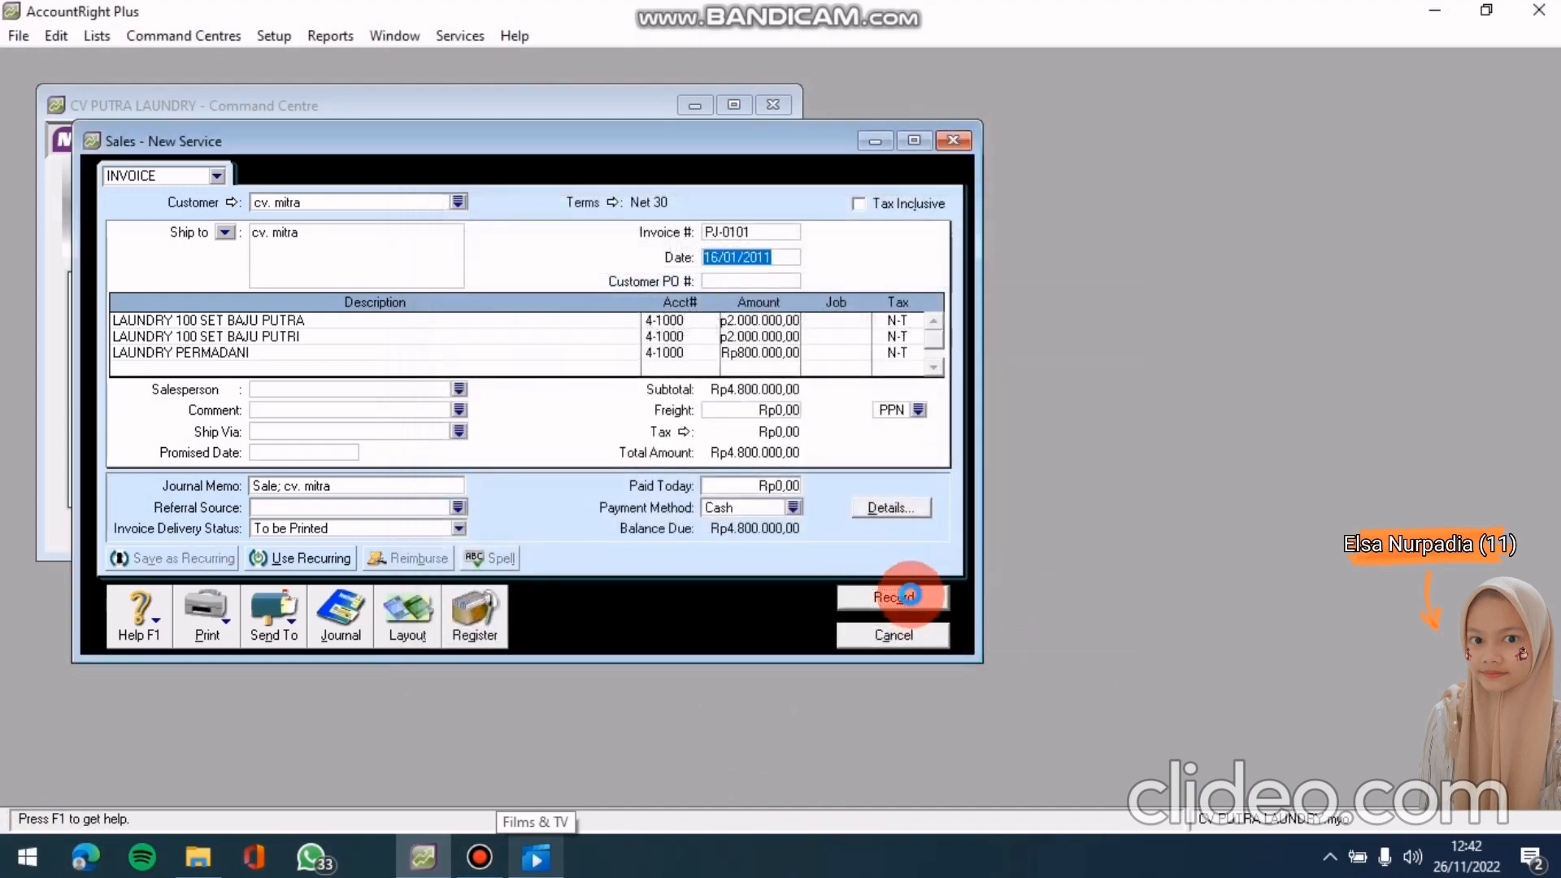
left_click(911, 596)
left_click(914, 639)
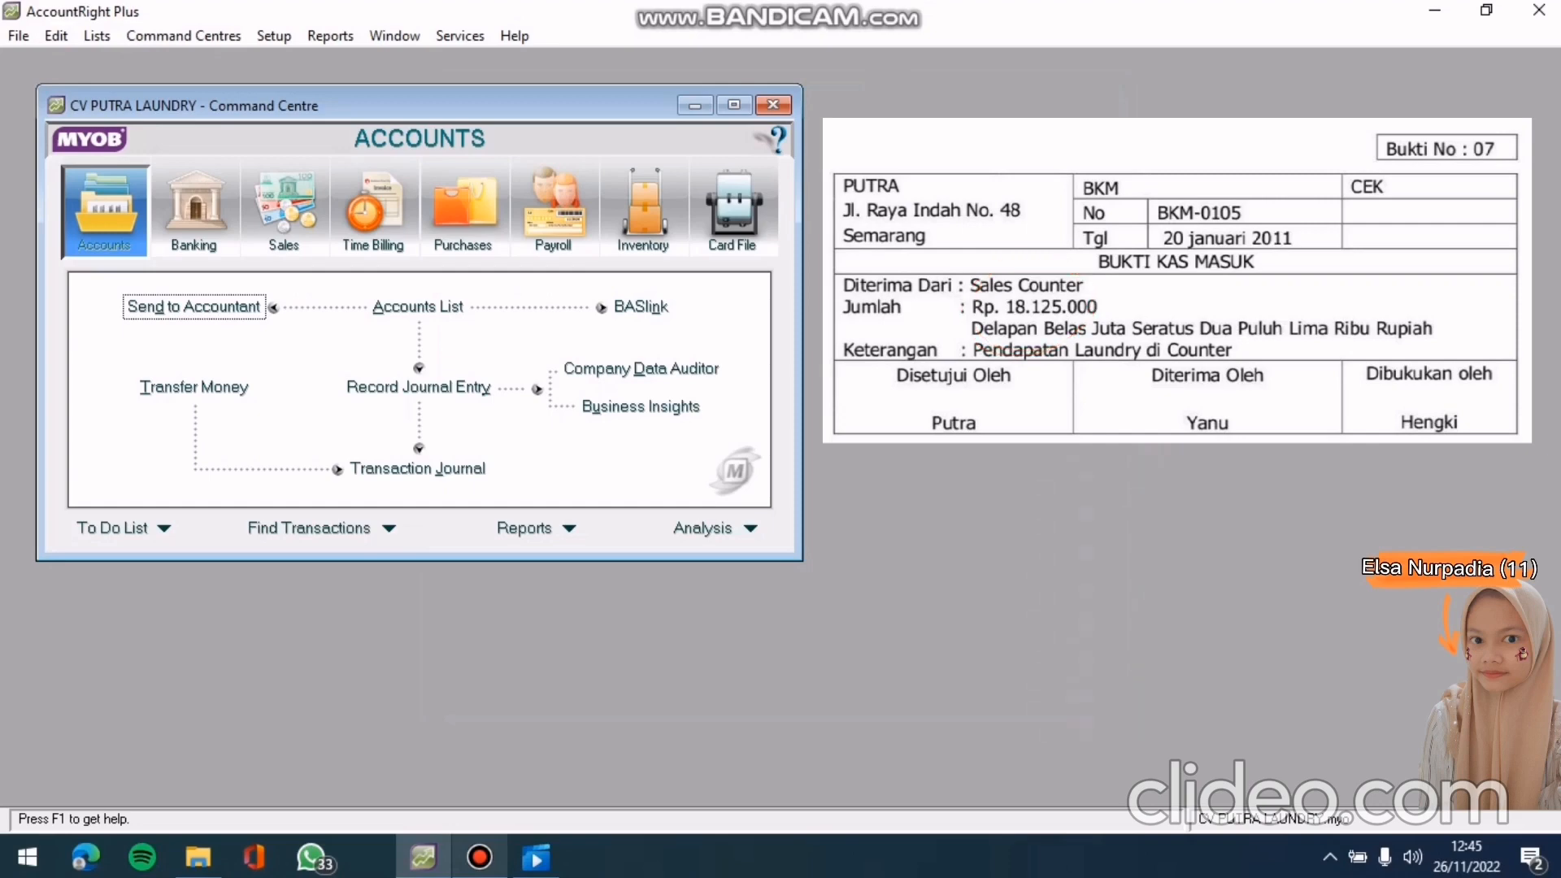
Start a Receive Money entry depositing into 1-1102 Kas Di Bank
left_click(194, 209)
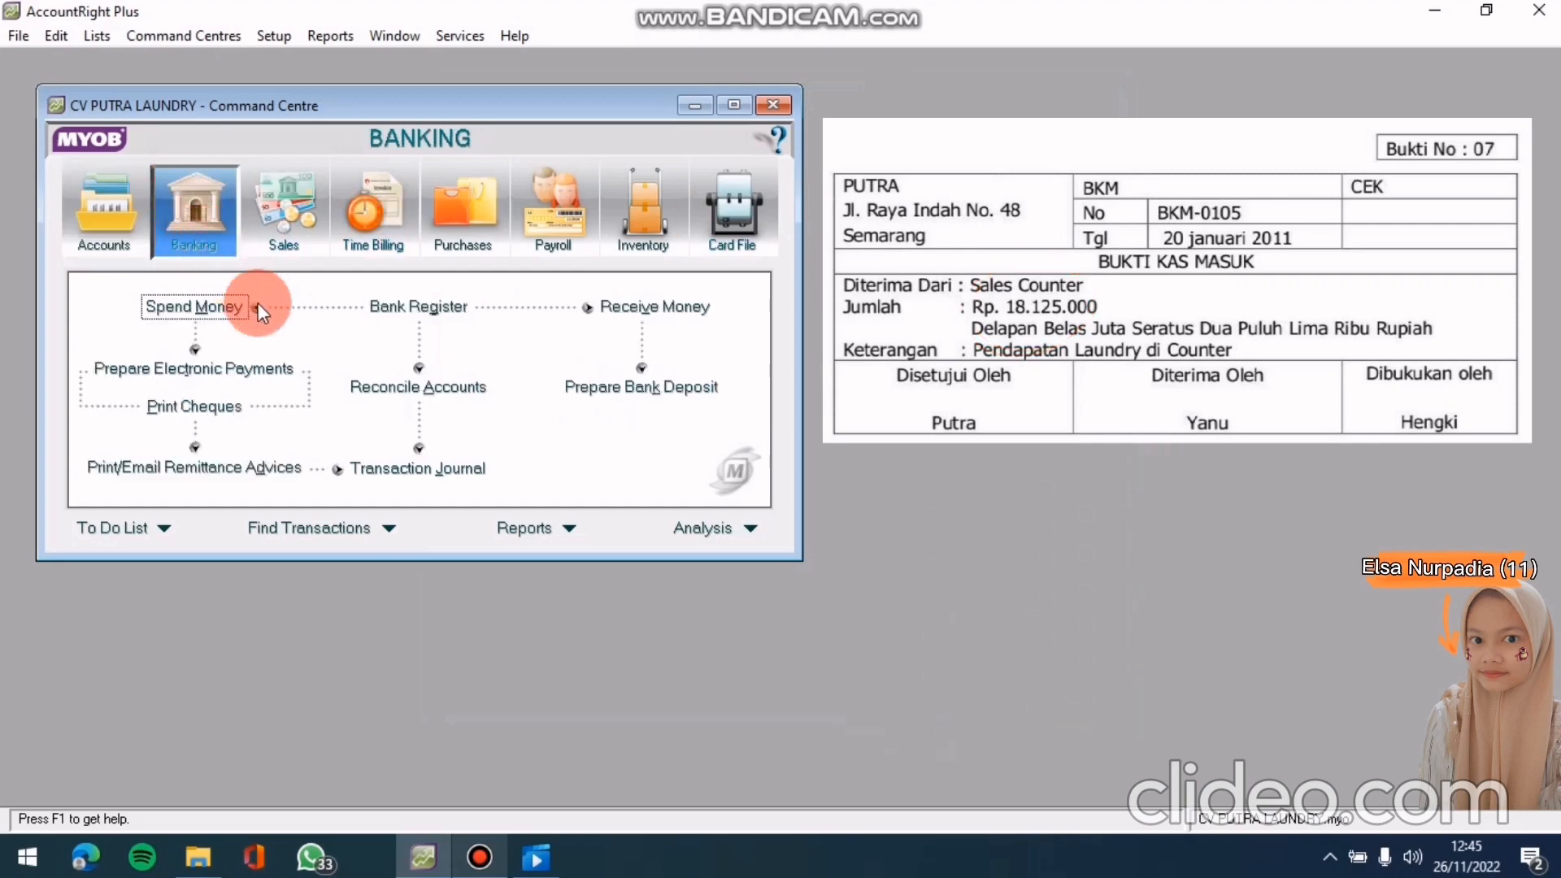
left_click(610, 313)
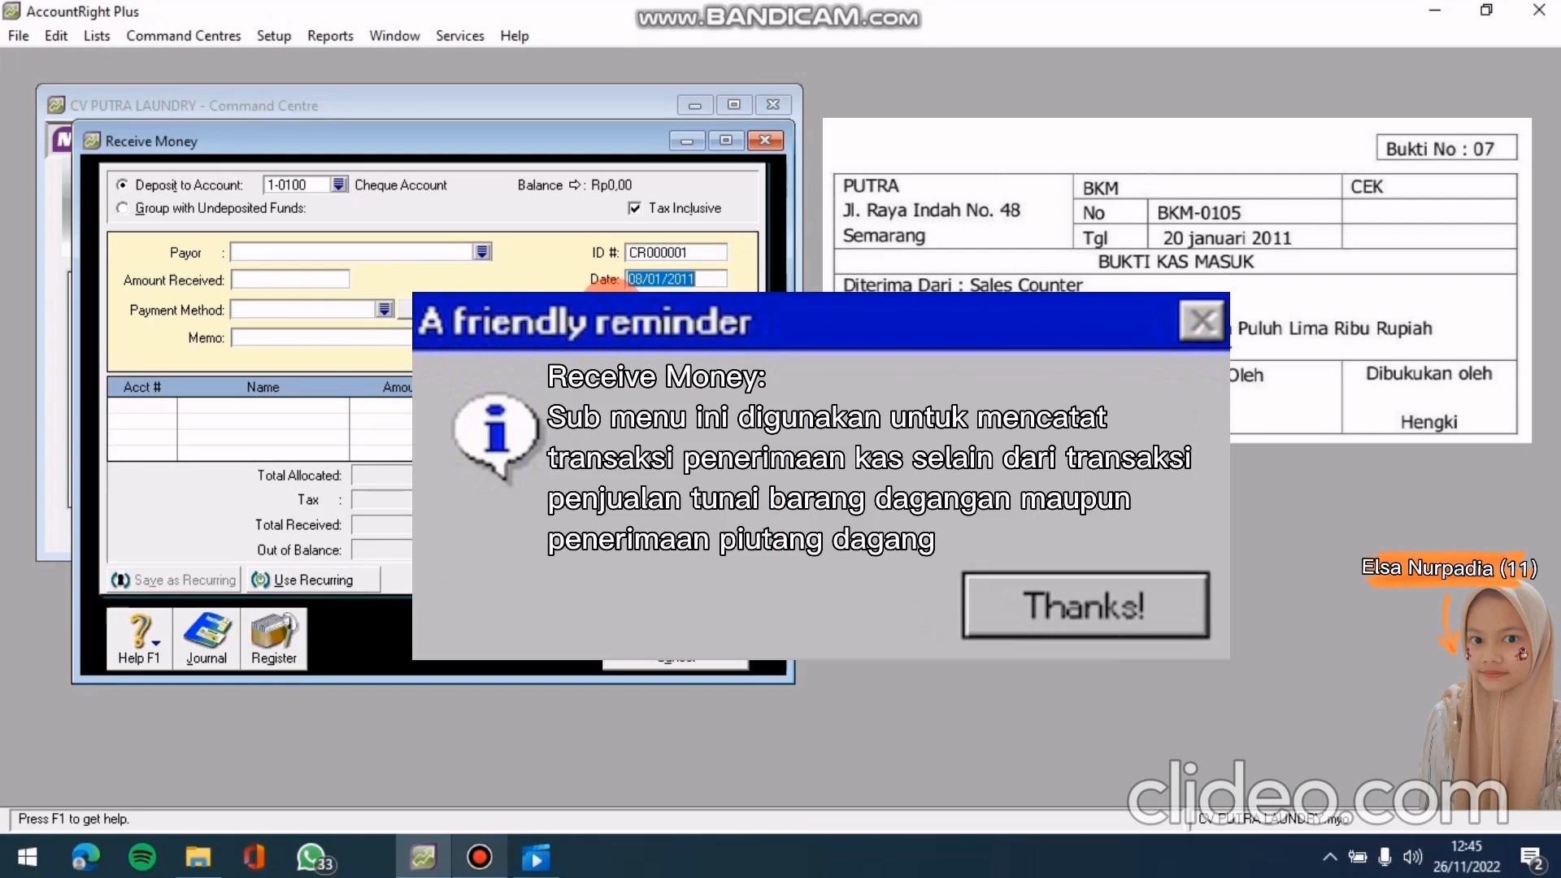
left_click(338, 183)
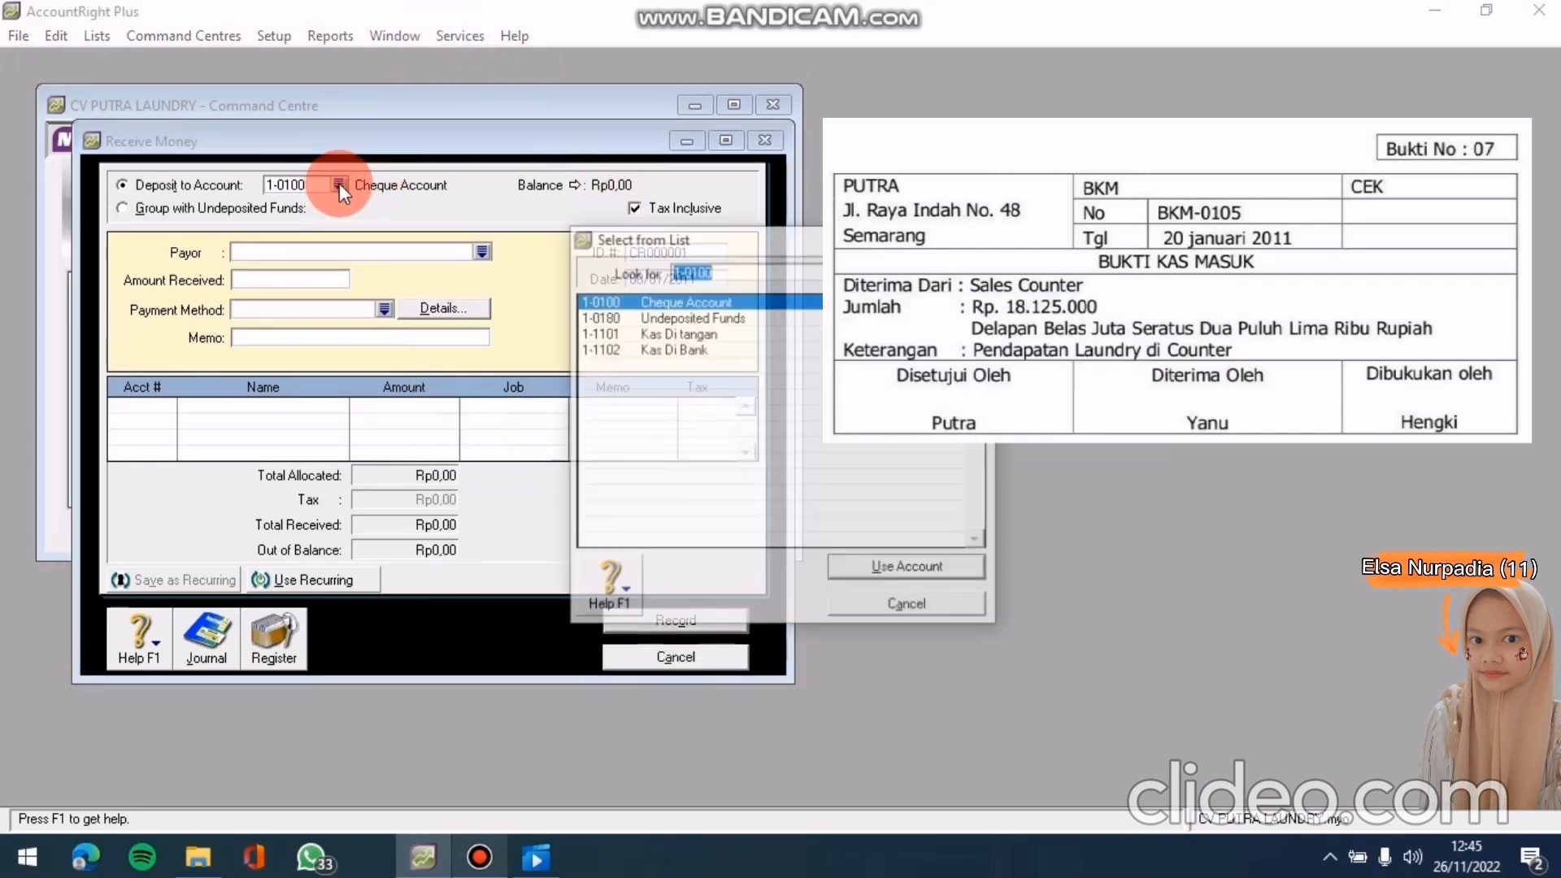
left_click(721, 349)
left_click(852, 573)
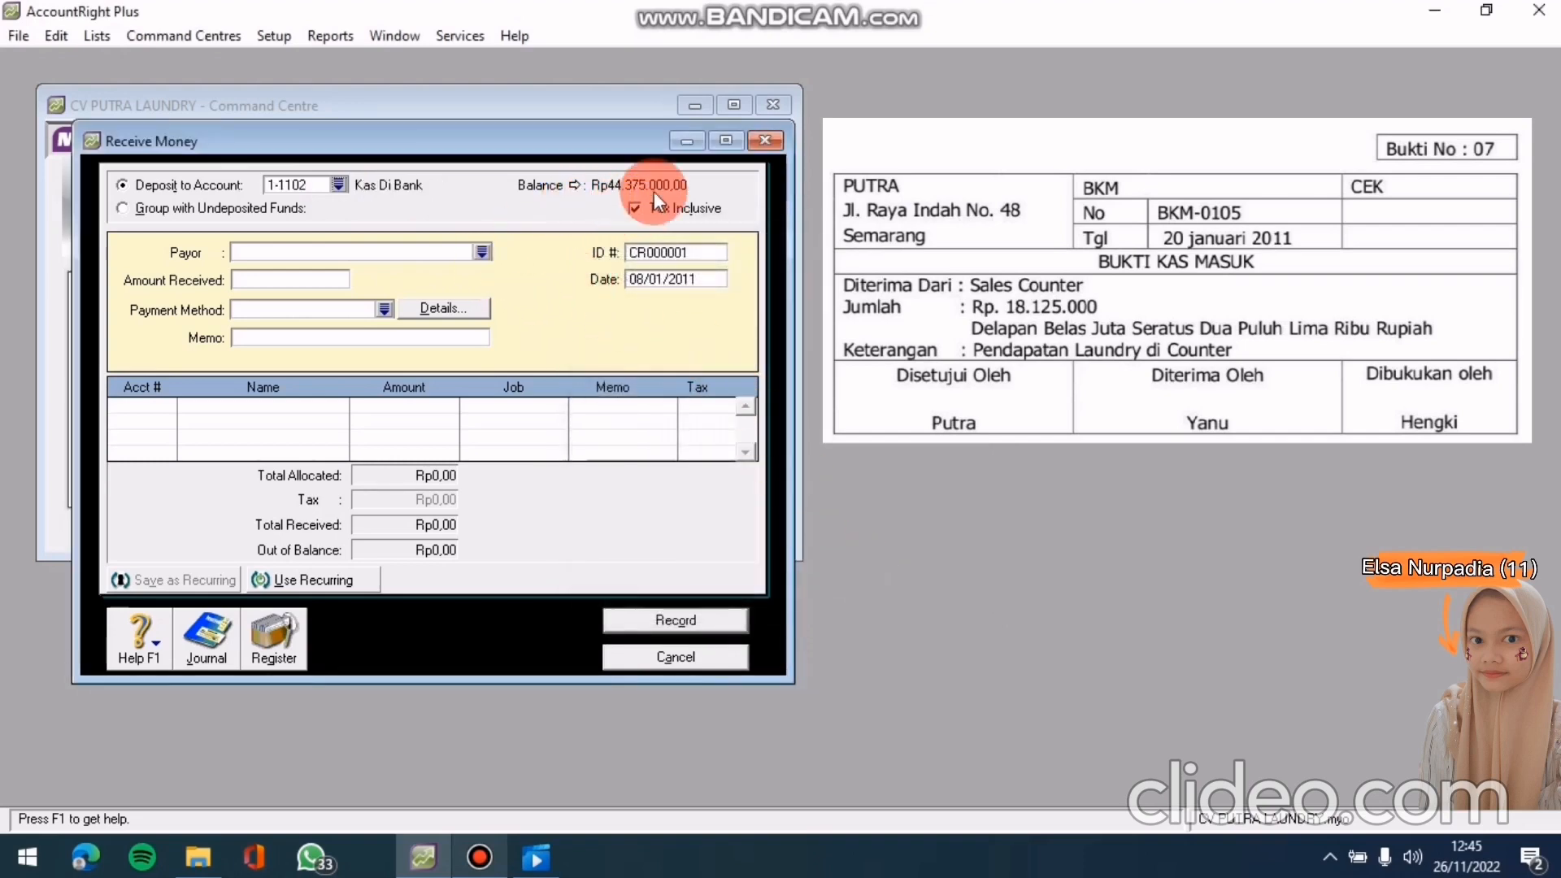
Turn off tax-inclusive amounts and choose Sales Counter as the payor
left_click(636, 208)
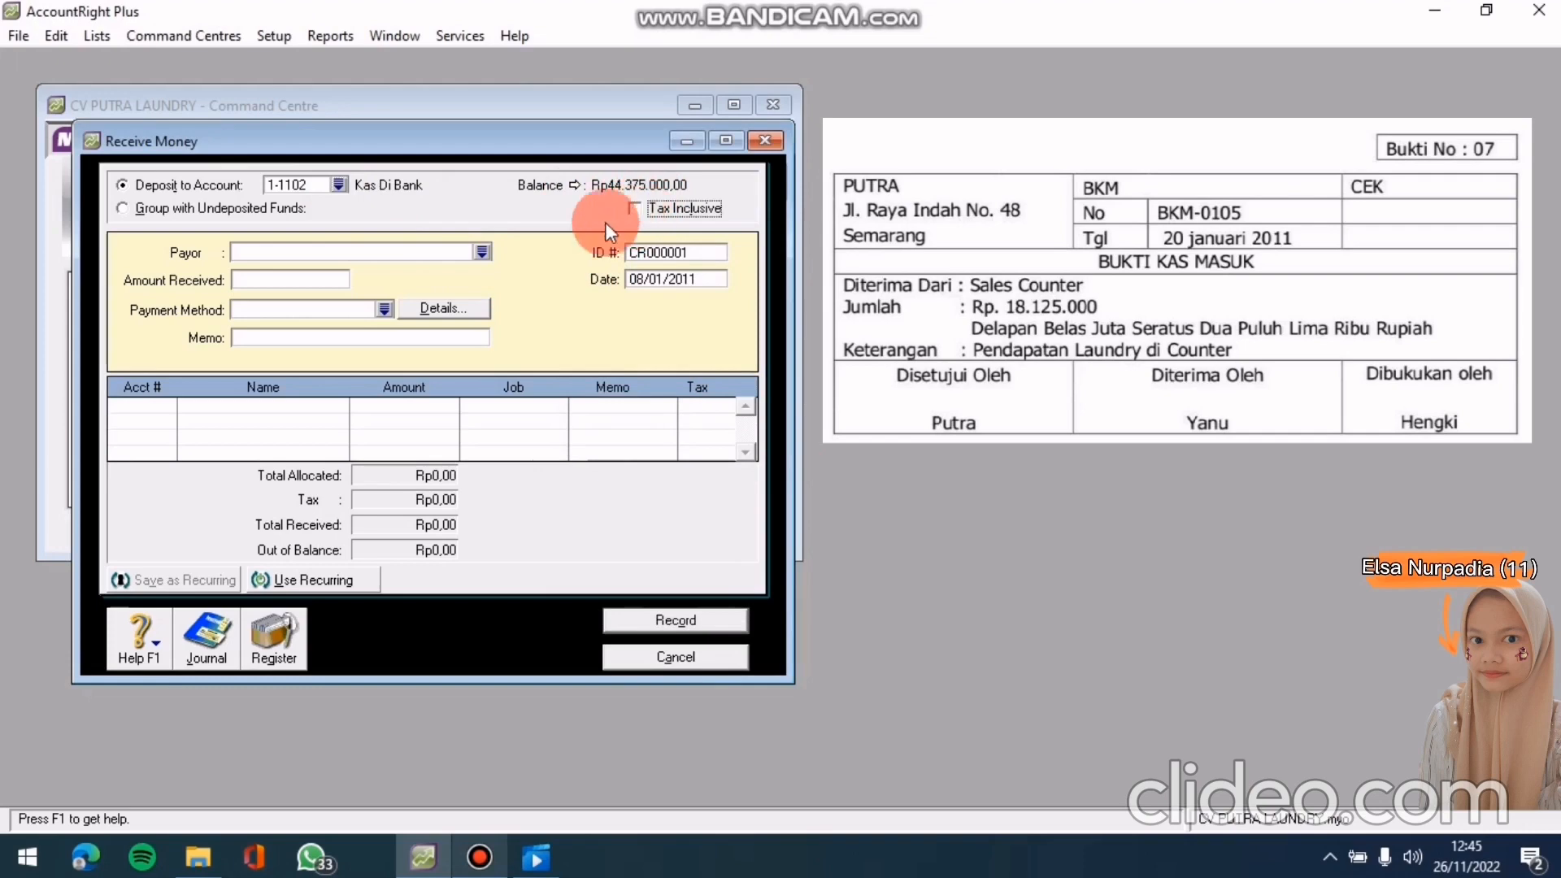
left_click(481, 253)
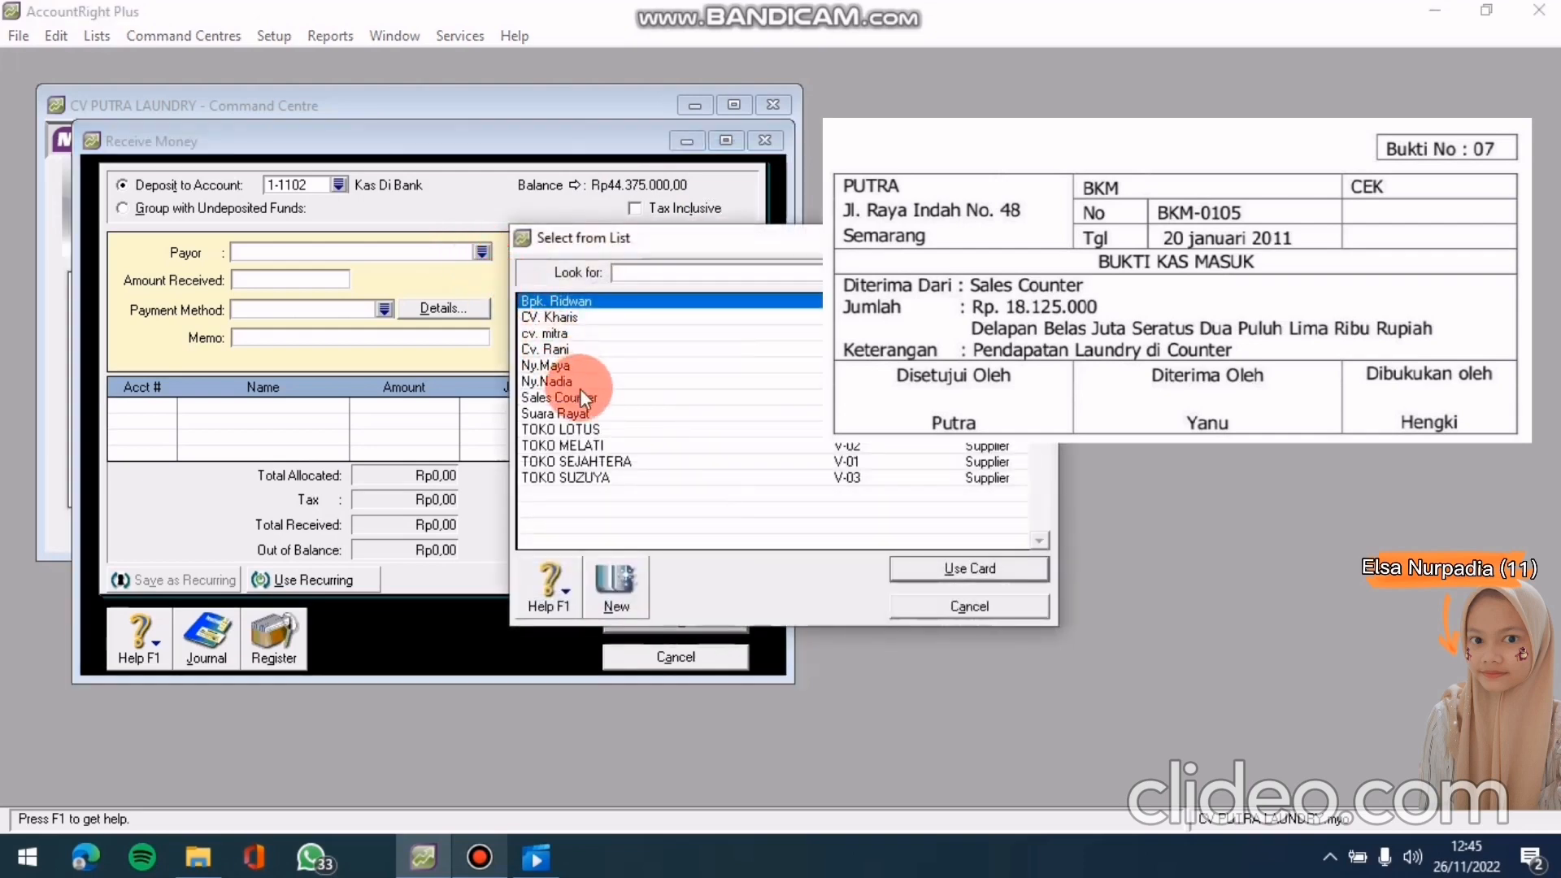
left_click(599, 397)
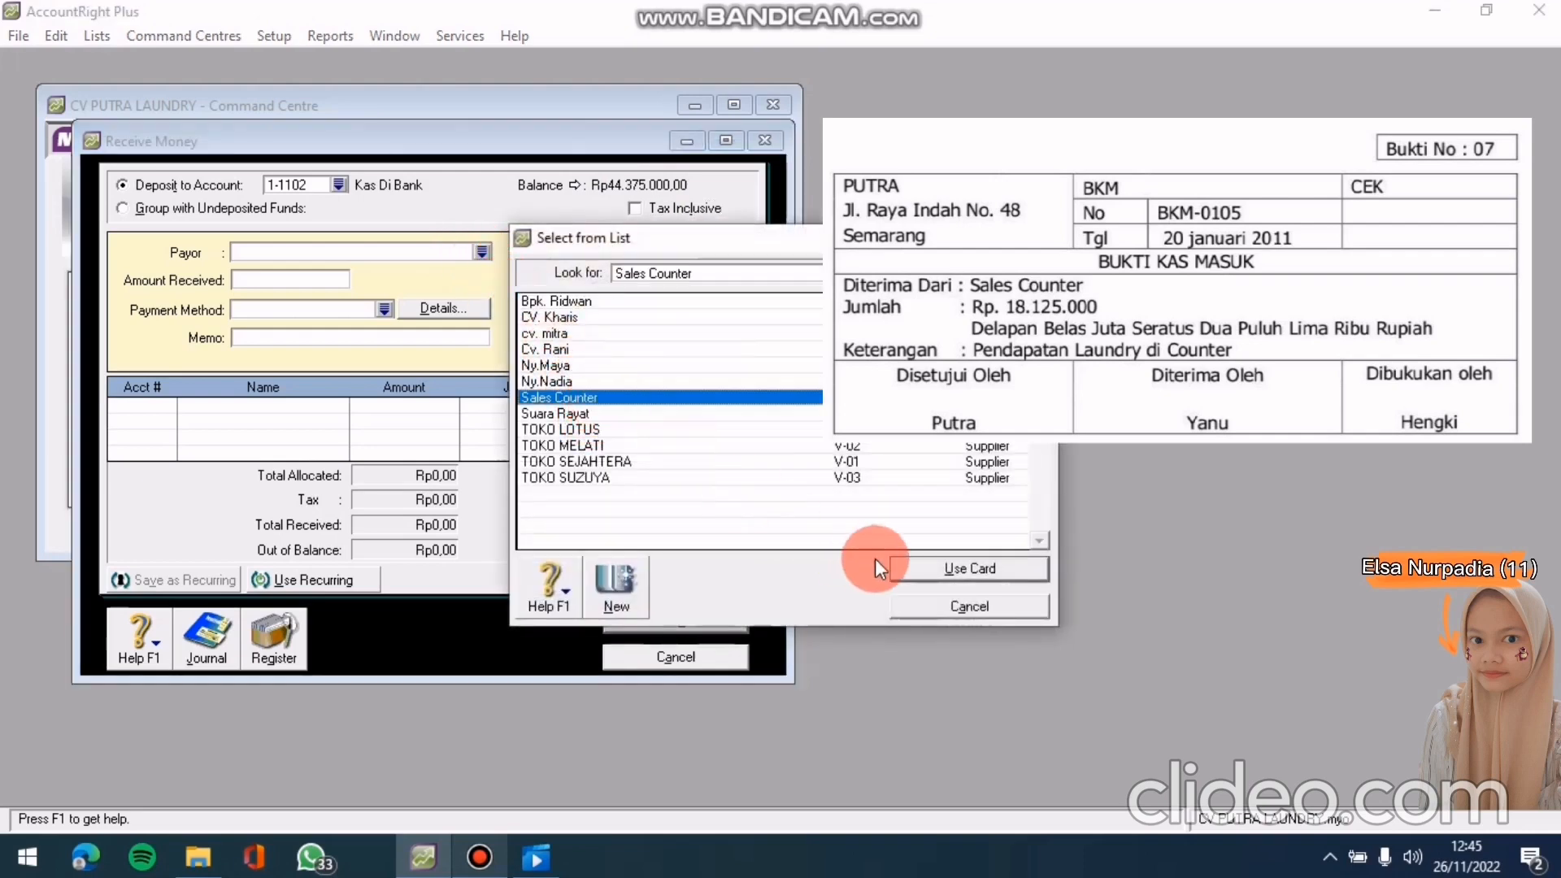
left_click(927, 570)
left_click(333, 281)
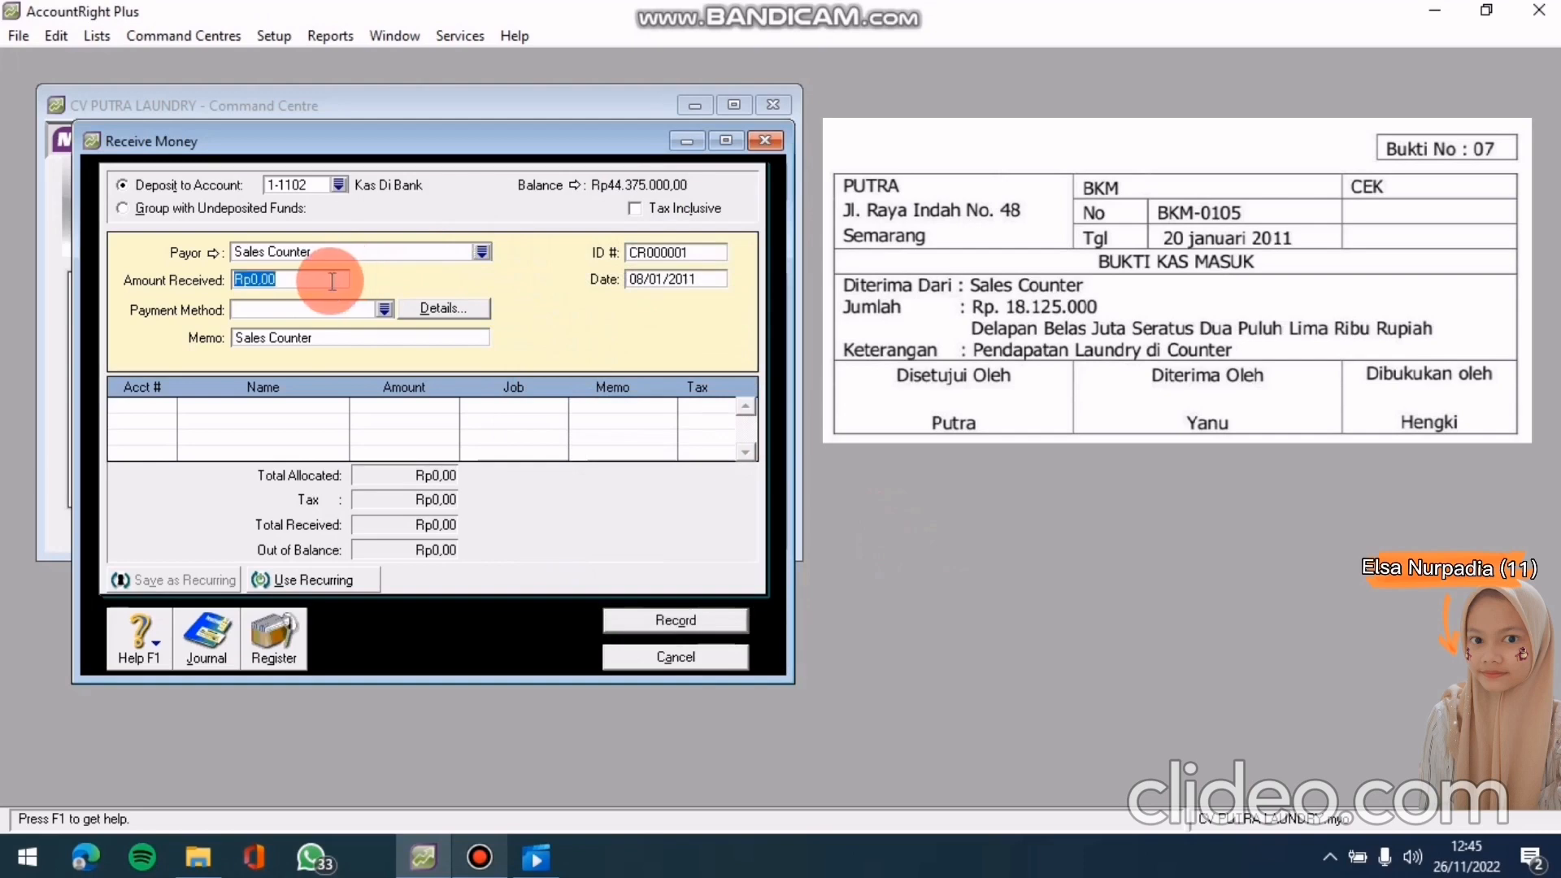
Enter Rp18.125.000 received, memo PENDAPATAN LAUNDRY DI COUNTER, ID BKM-0105, date 20/01/2011
type("18125000")
key("Tab")
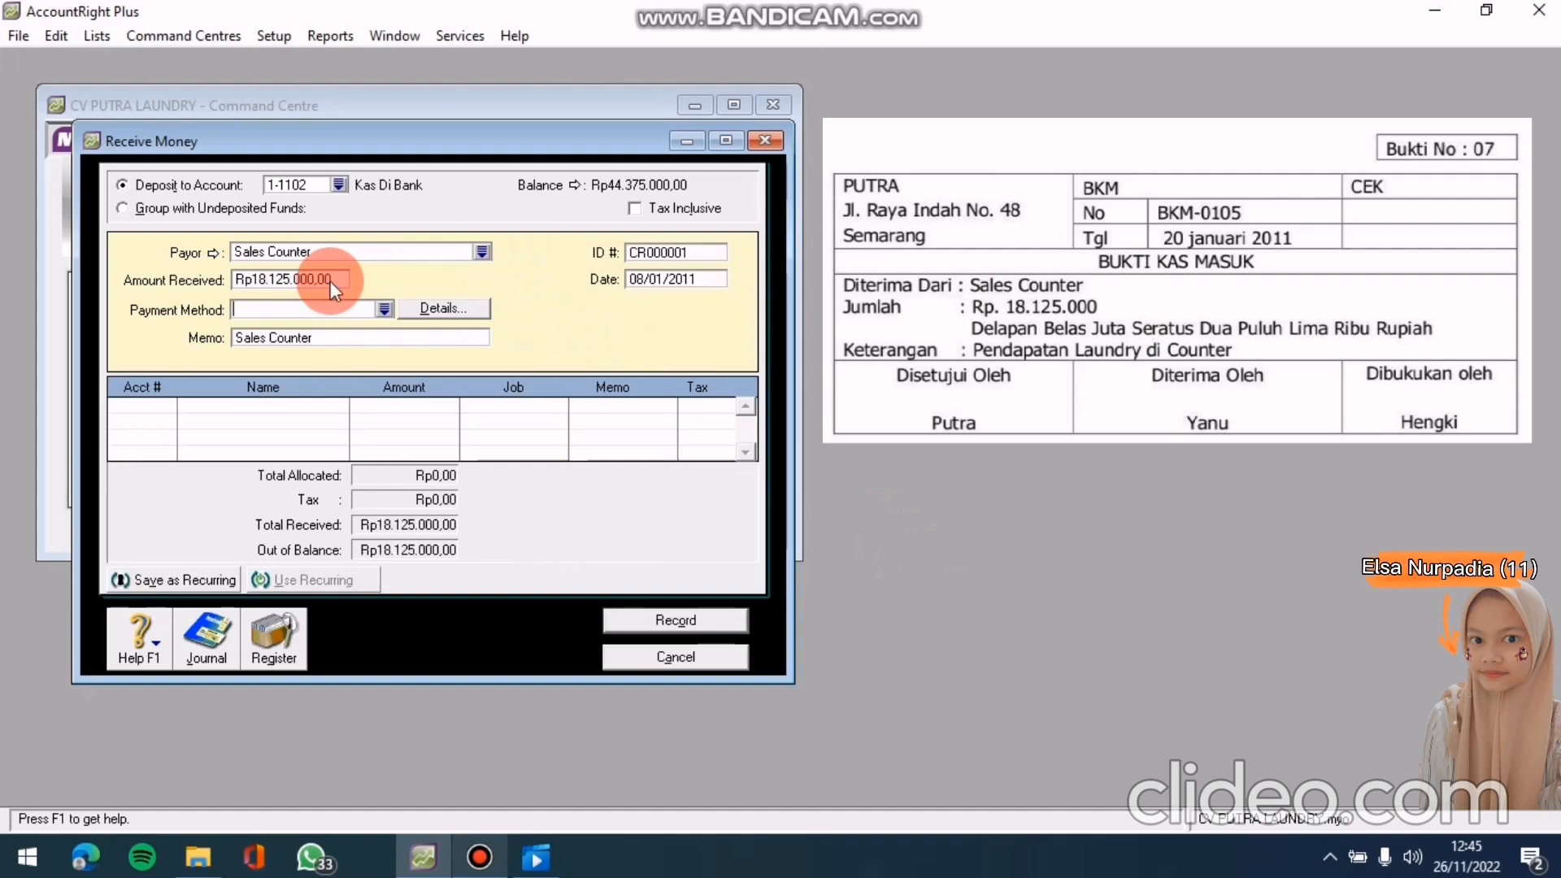
left_click(337, 344)
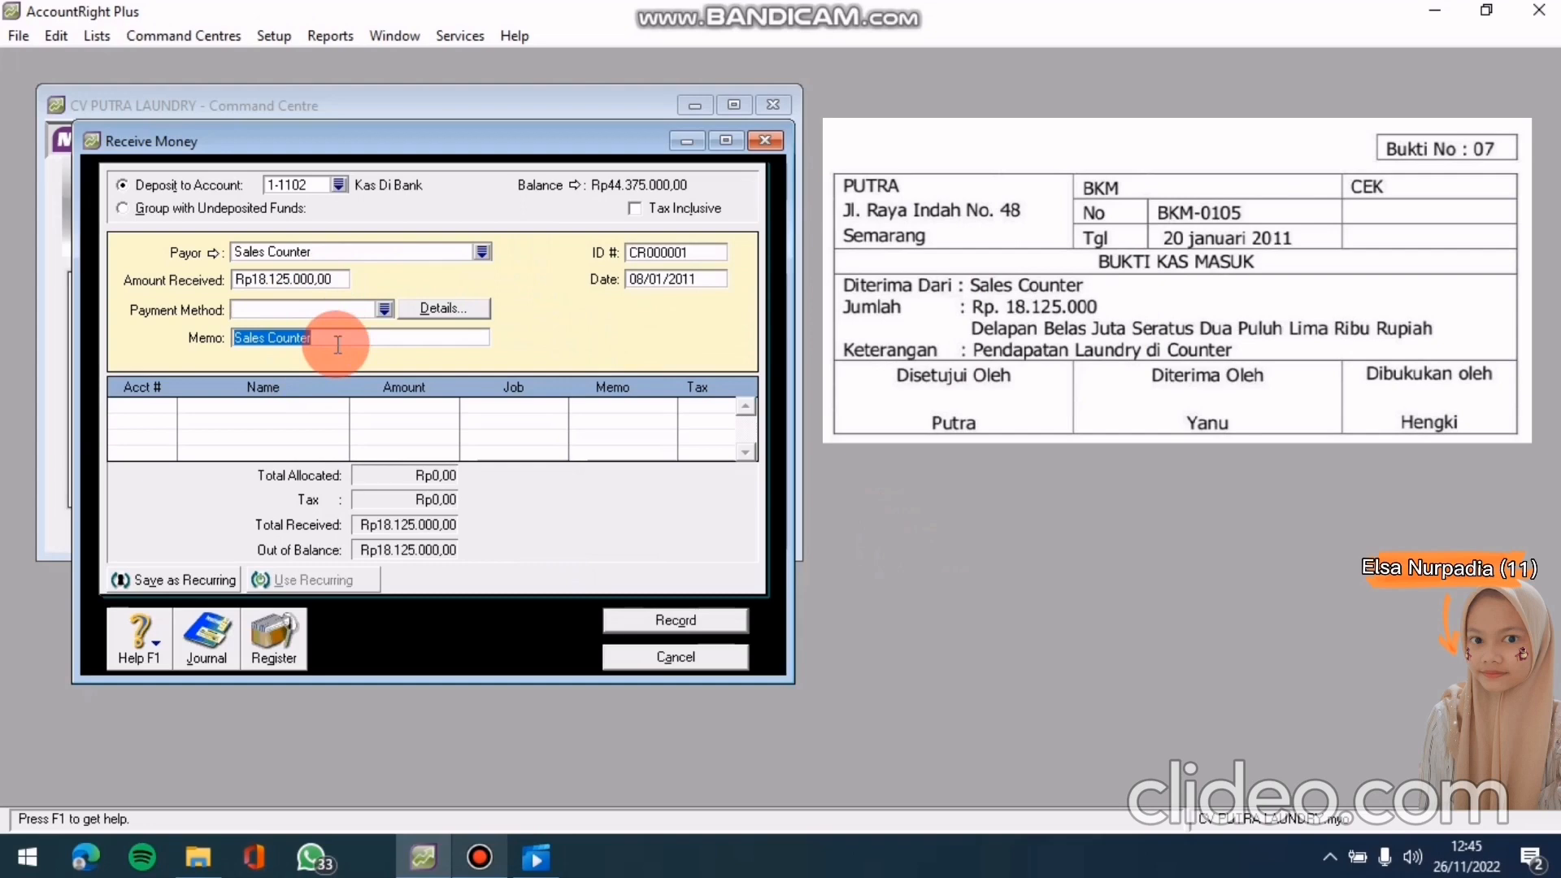
type("PENDAPATAN LAUND")
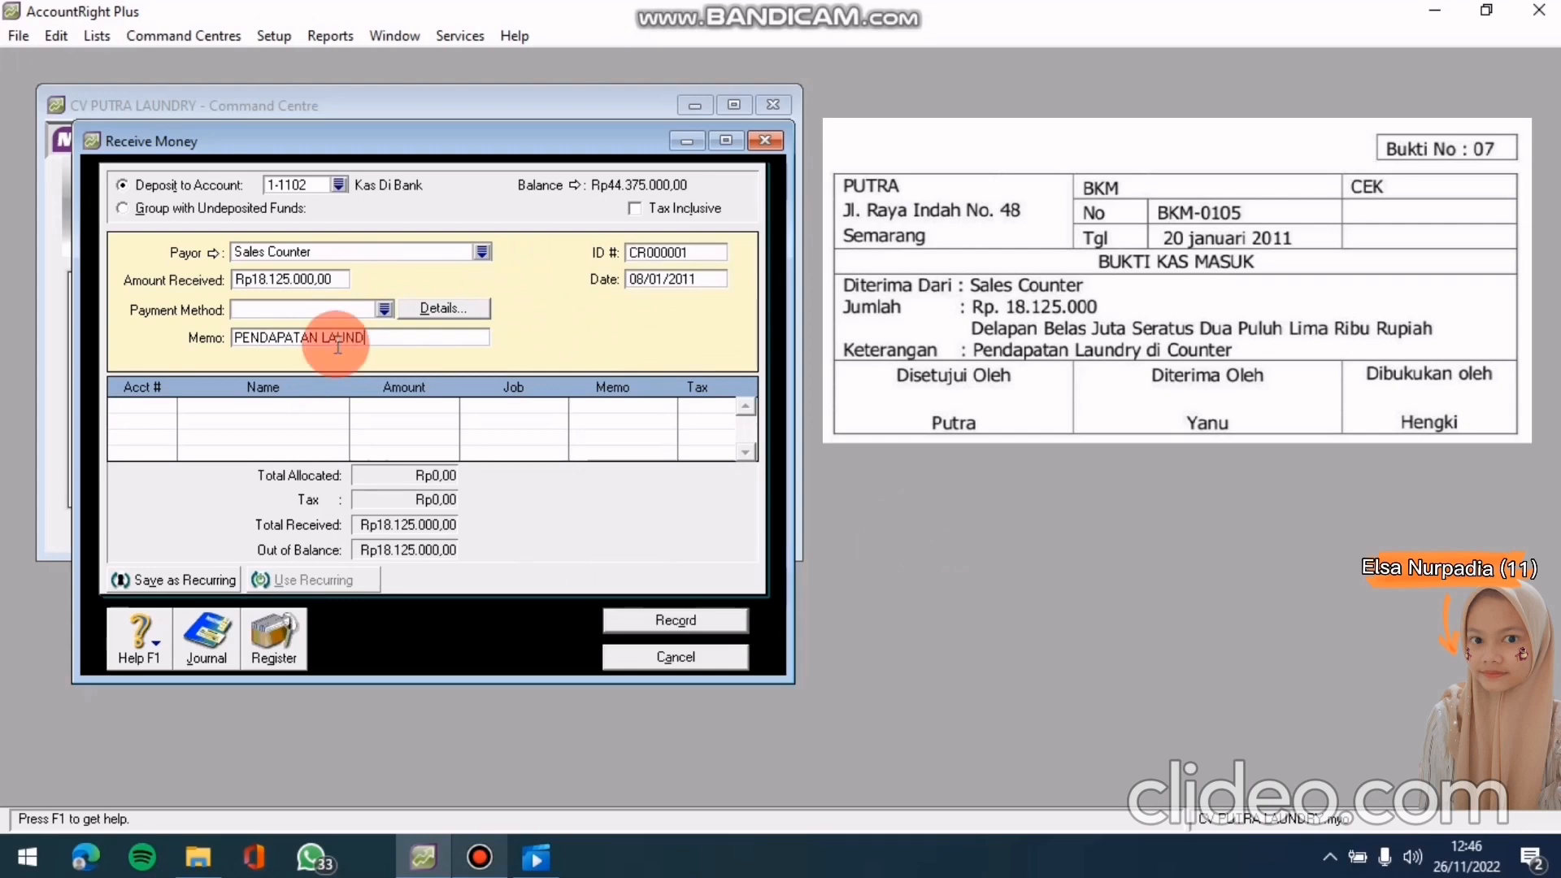
type("RY DI COUNTER")
left_click(660, 253)
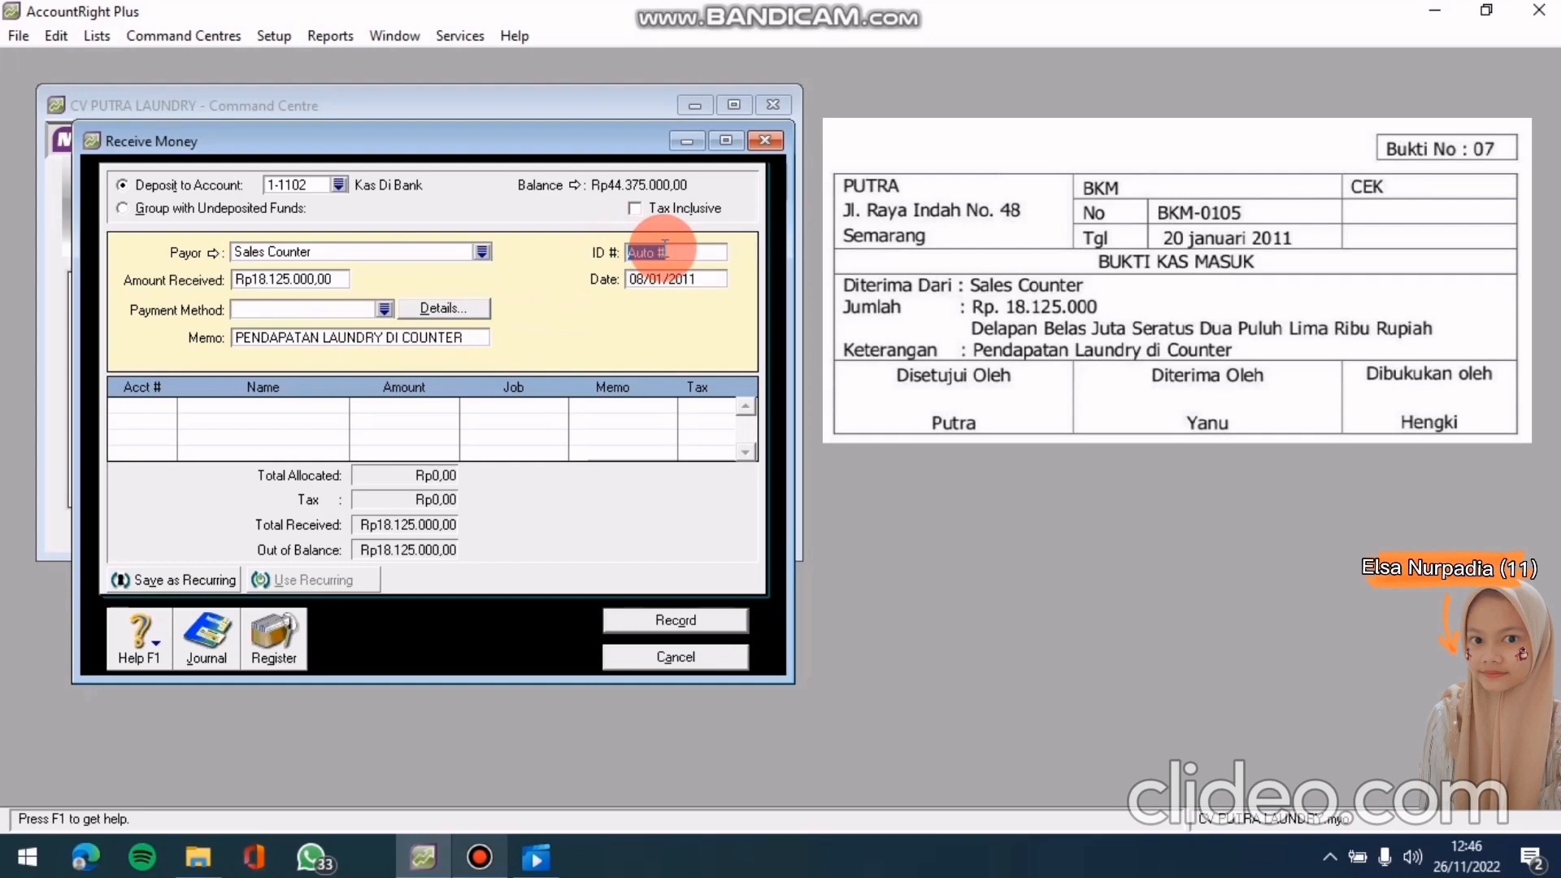
type("BKM-0105")
left_click(696, 278)
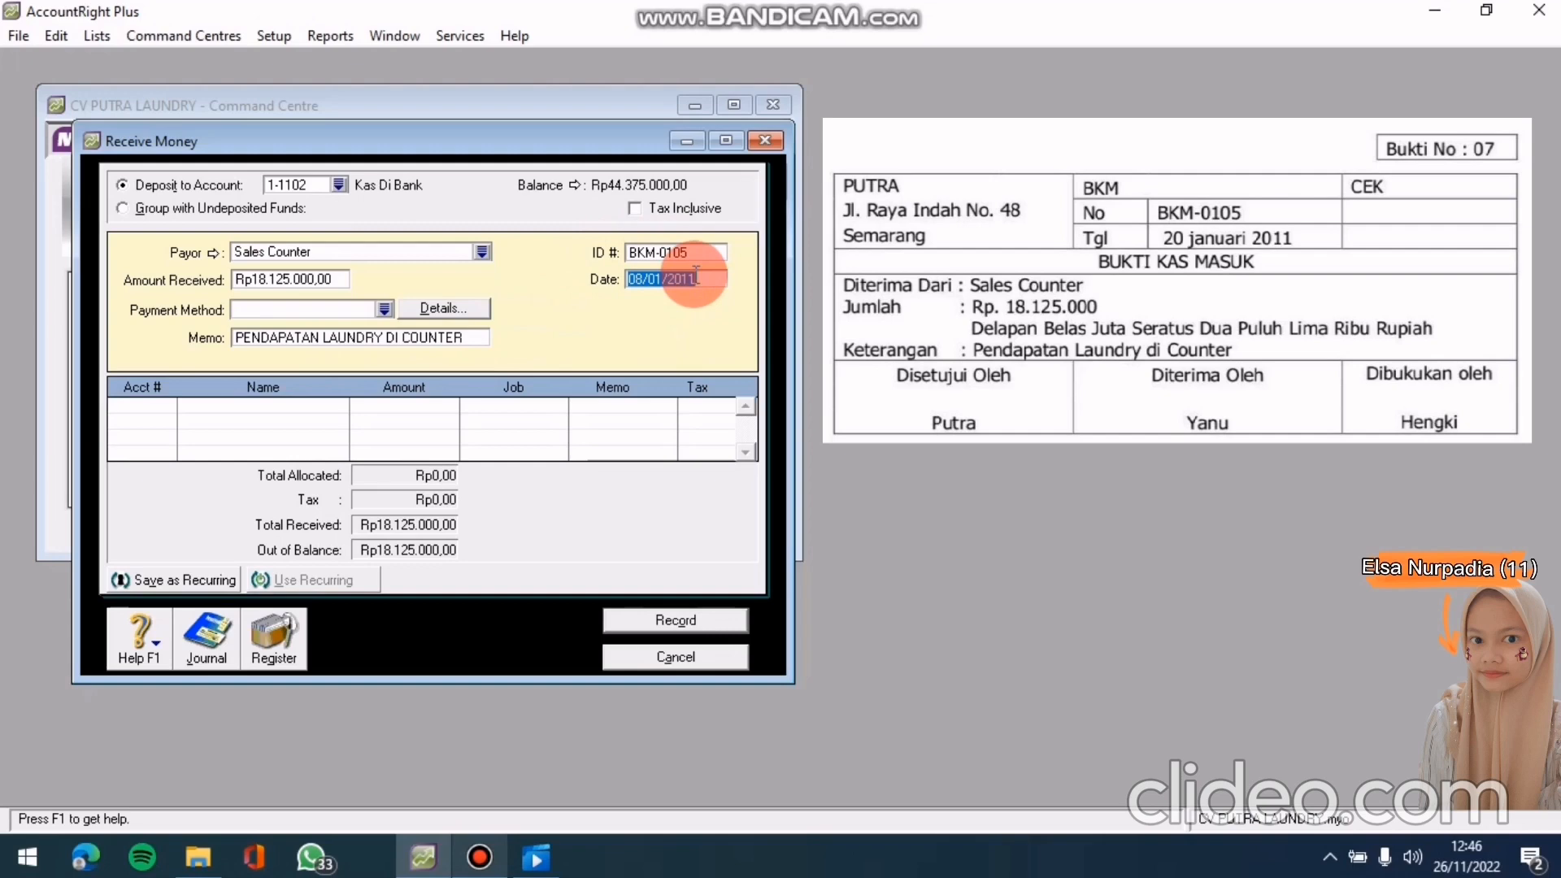
type("20/01/2011")
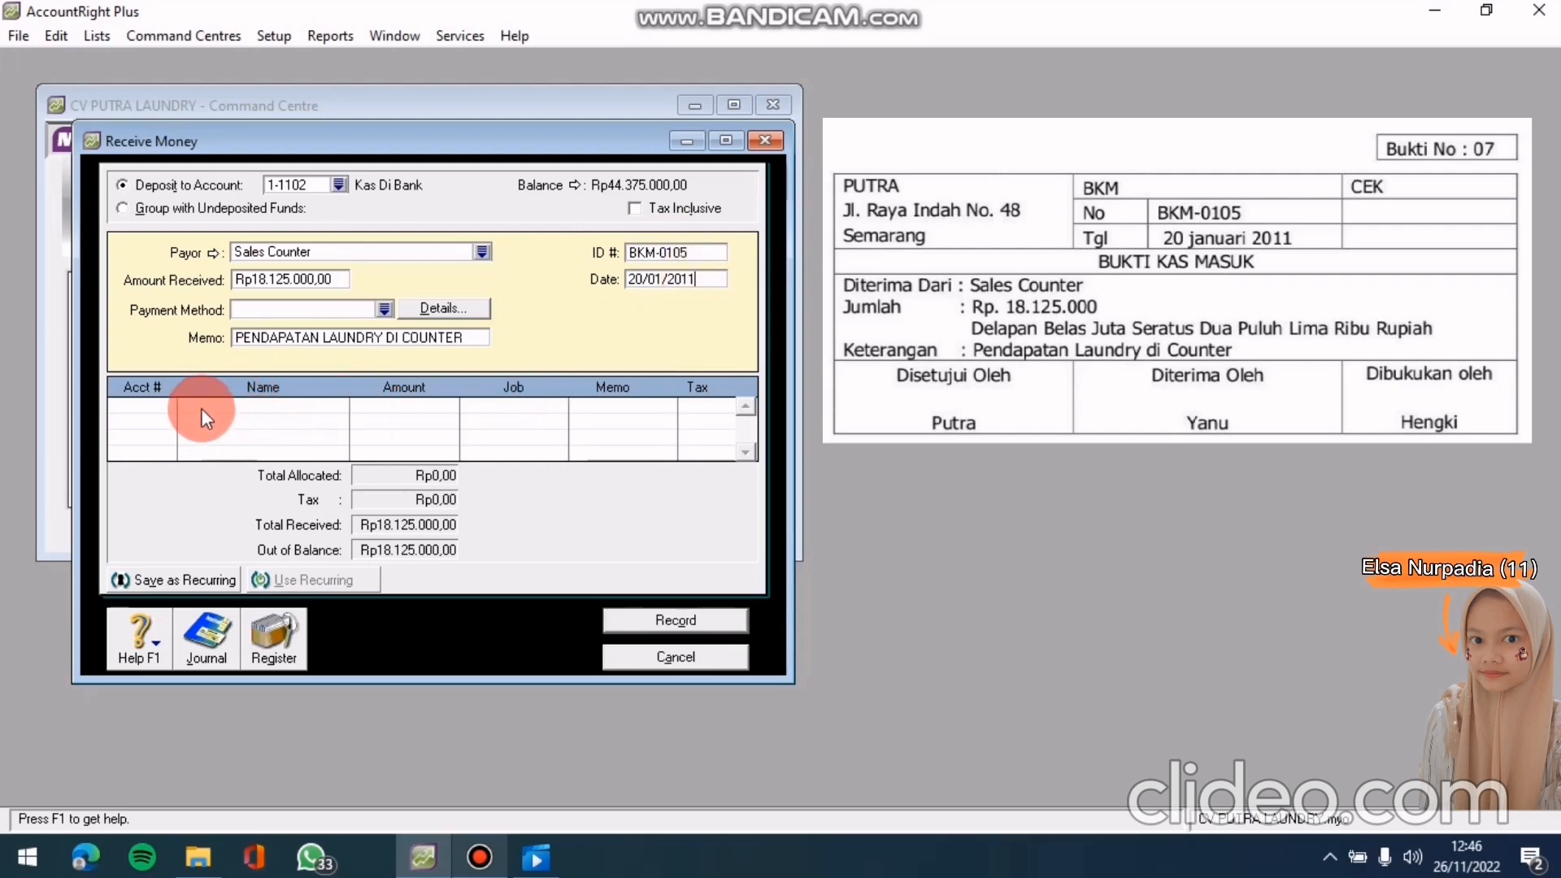
left_click(156, 403)
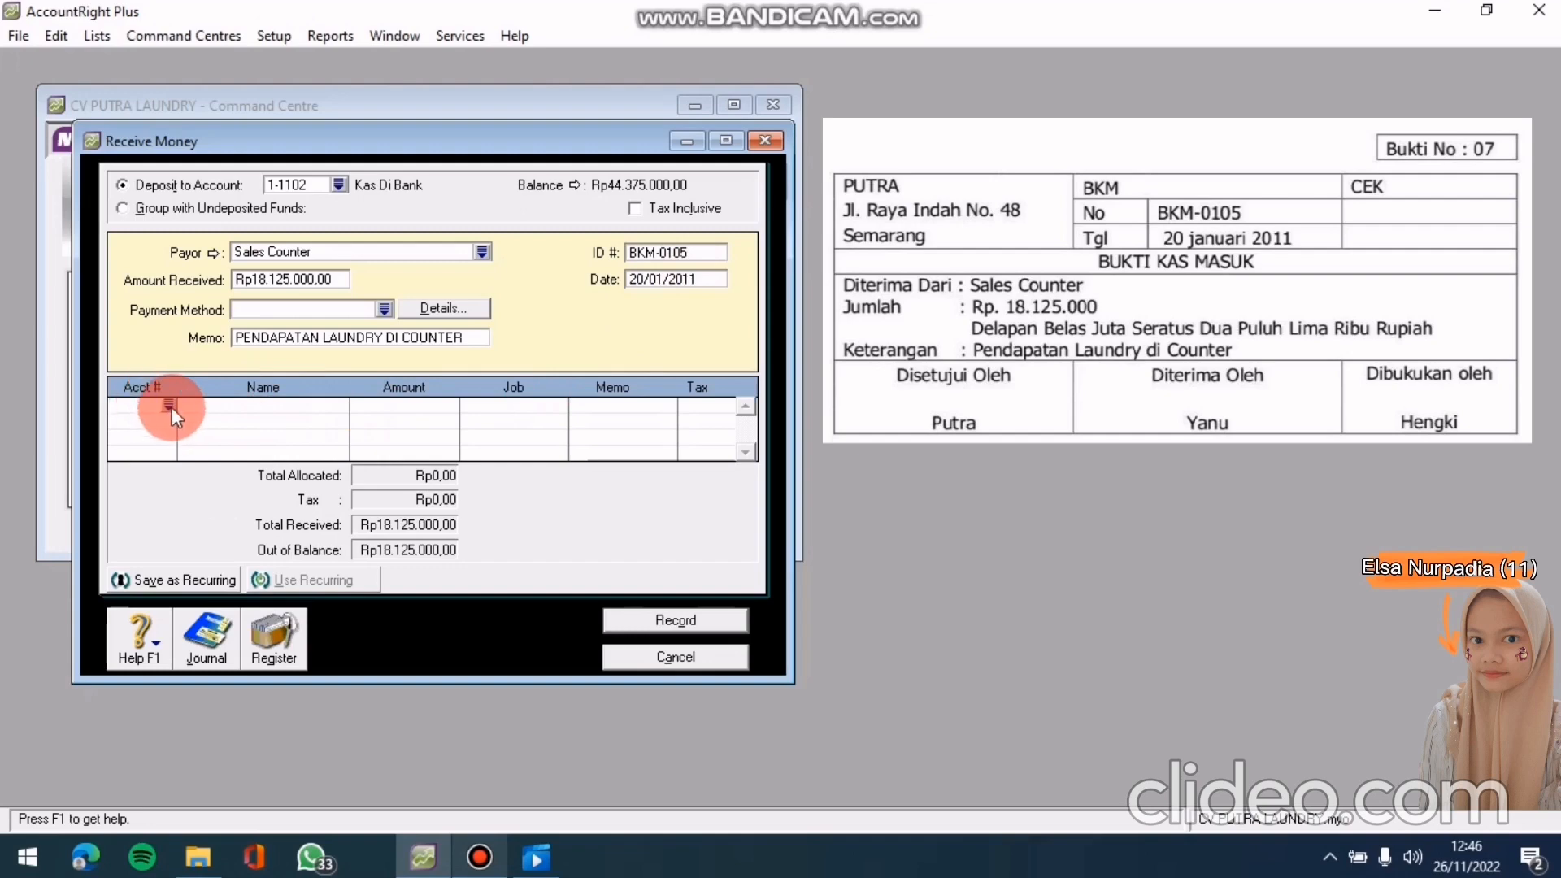
Allocate the receipt to 4-1000 Pendapatan Jasa, check the recap, record BKM-0105, and close it
type("4")
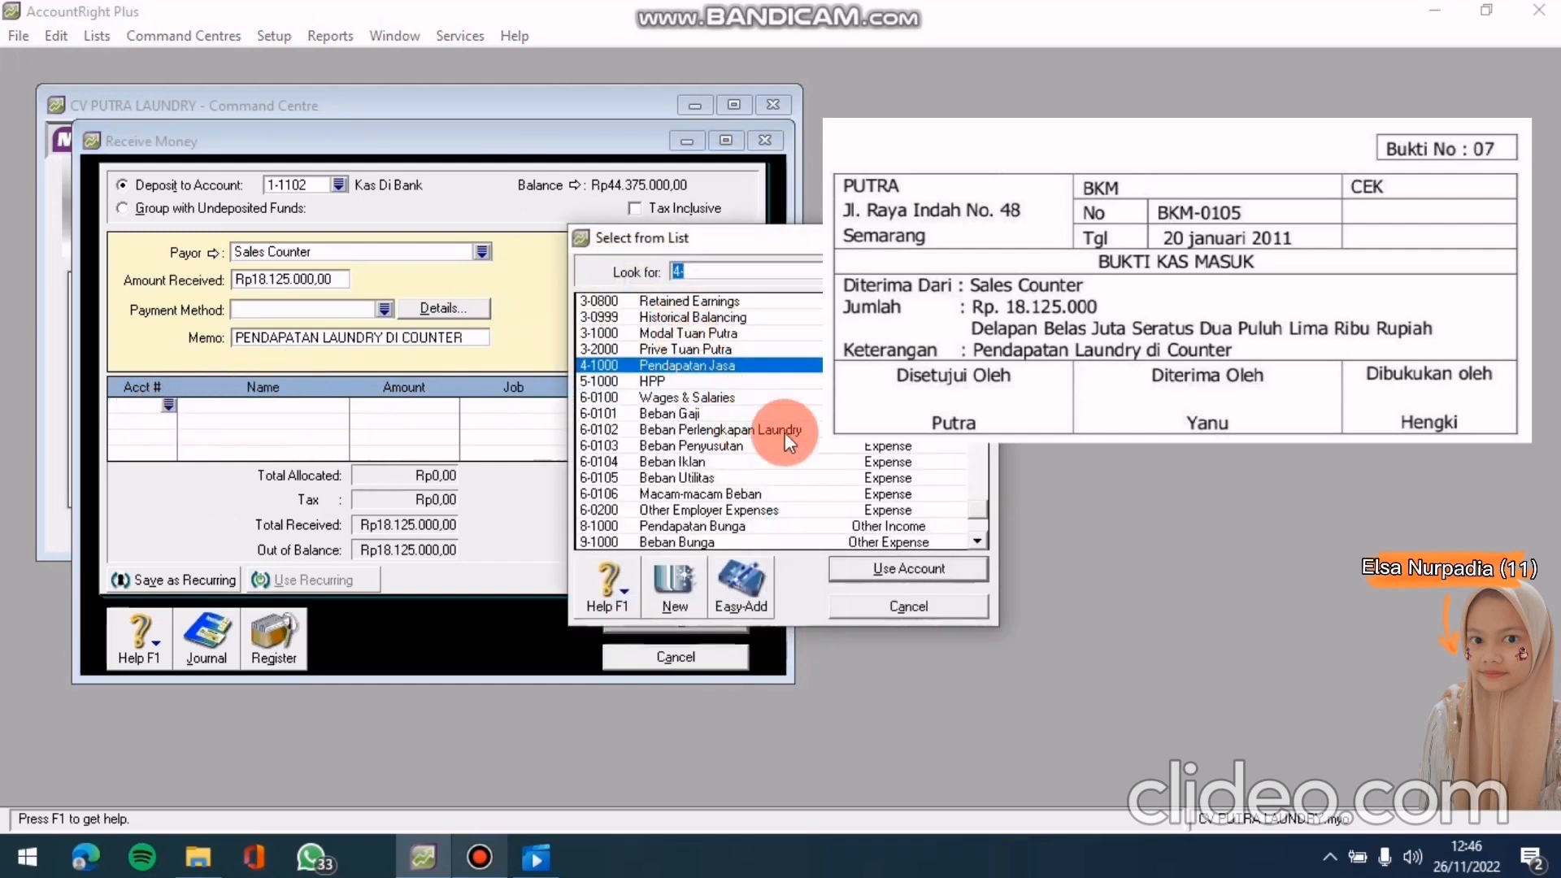
left_click(857, 569)
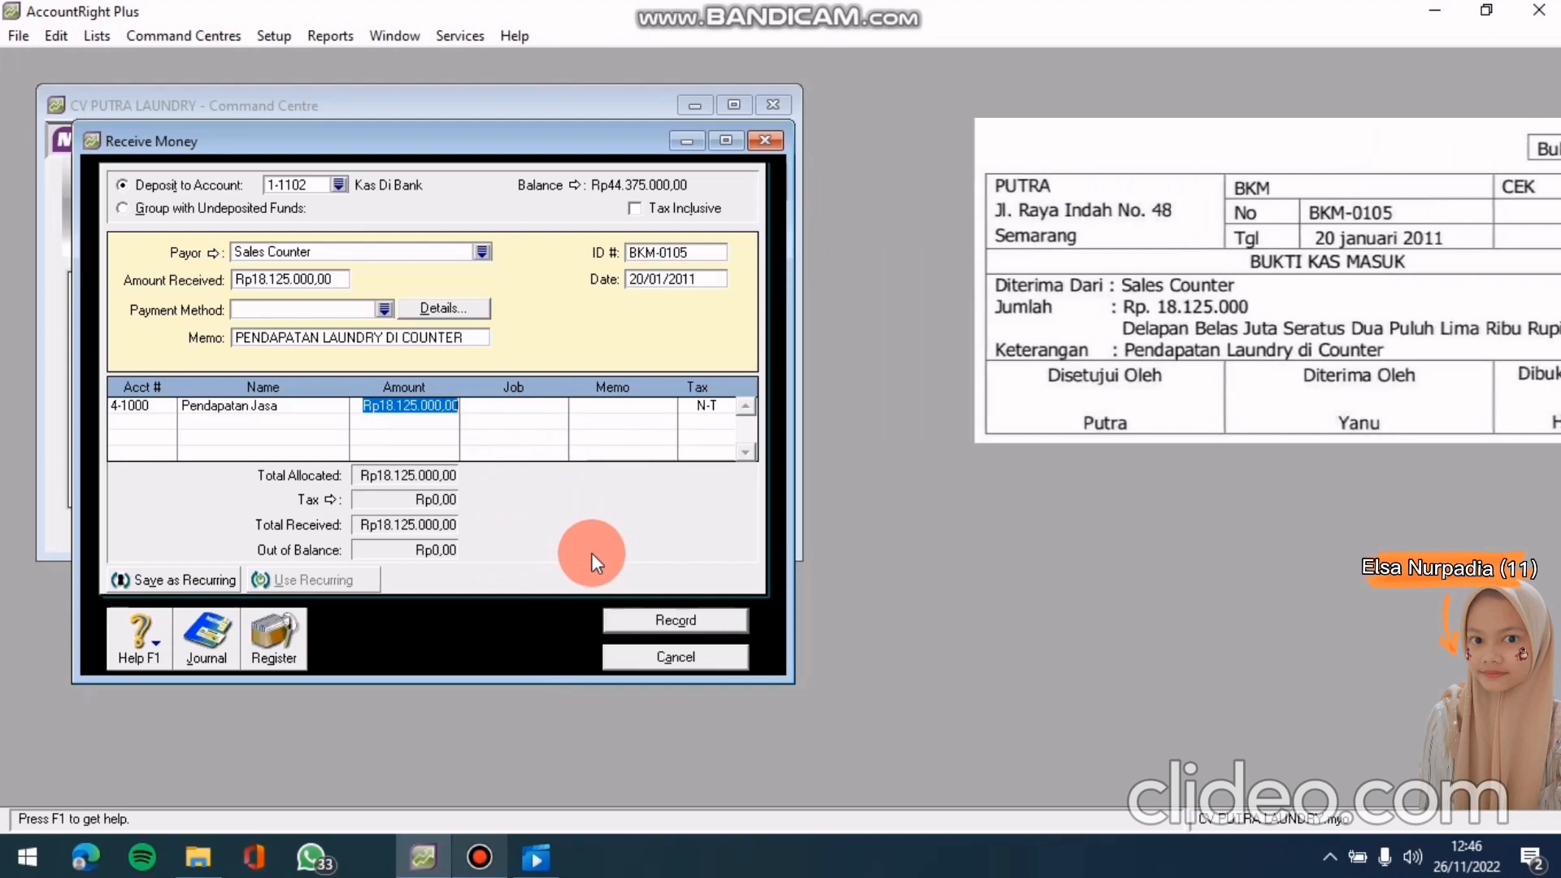
key("ctrl+r")
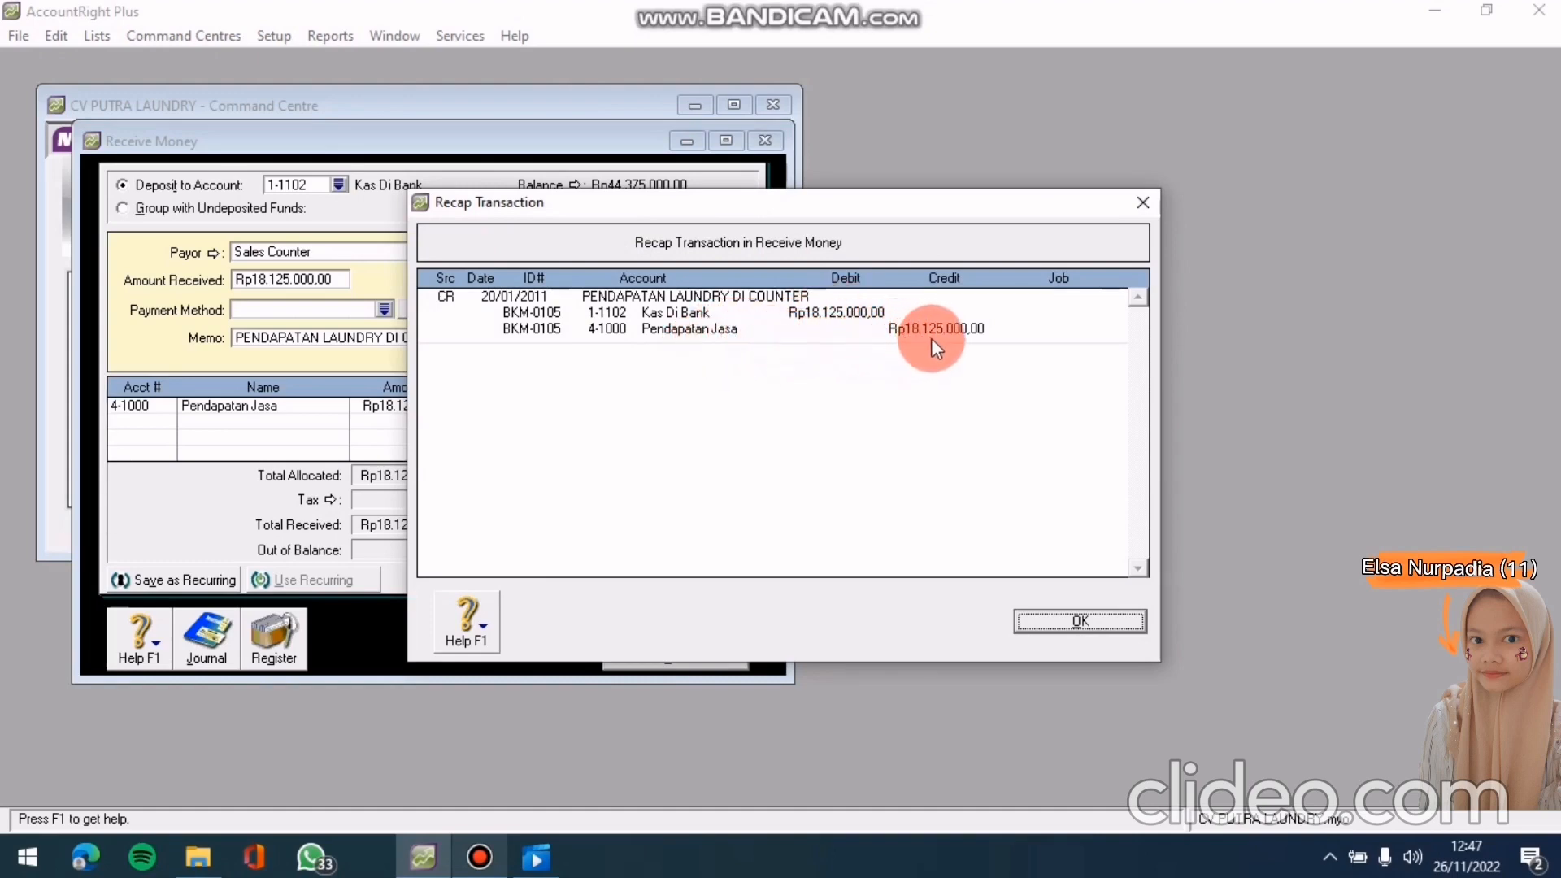
left_click(1020, 620)
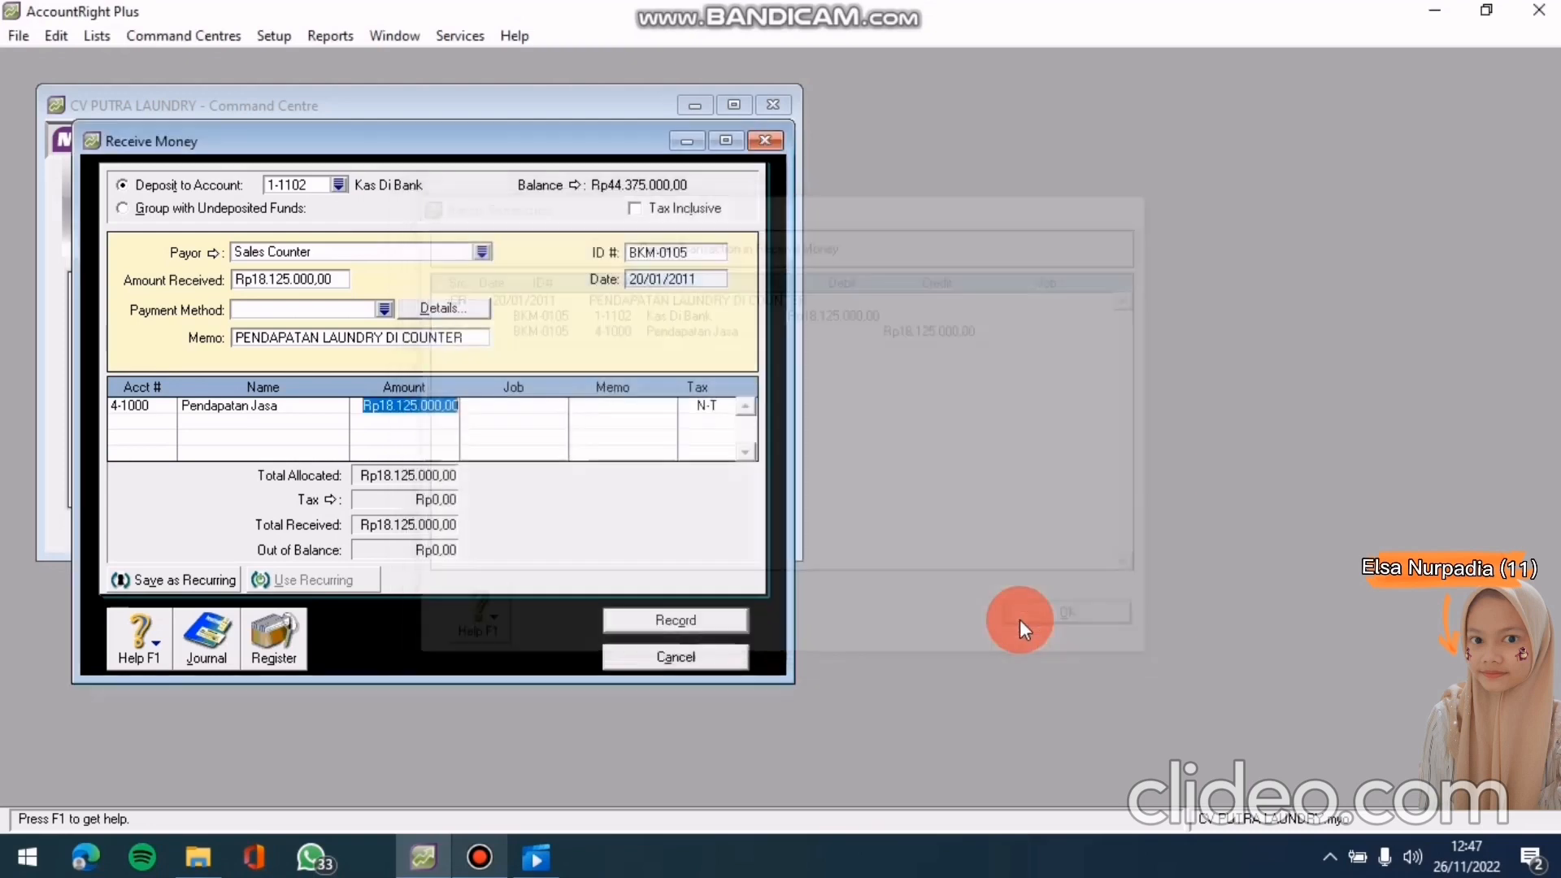
left_click(735, 616)
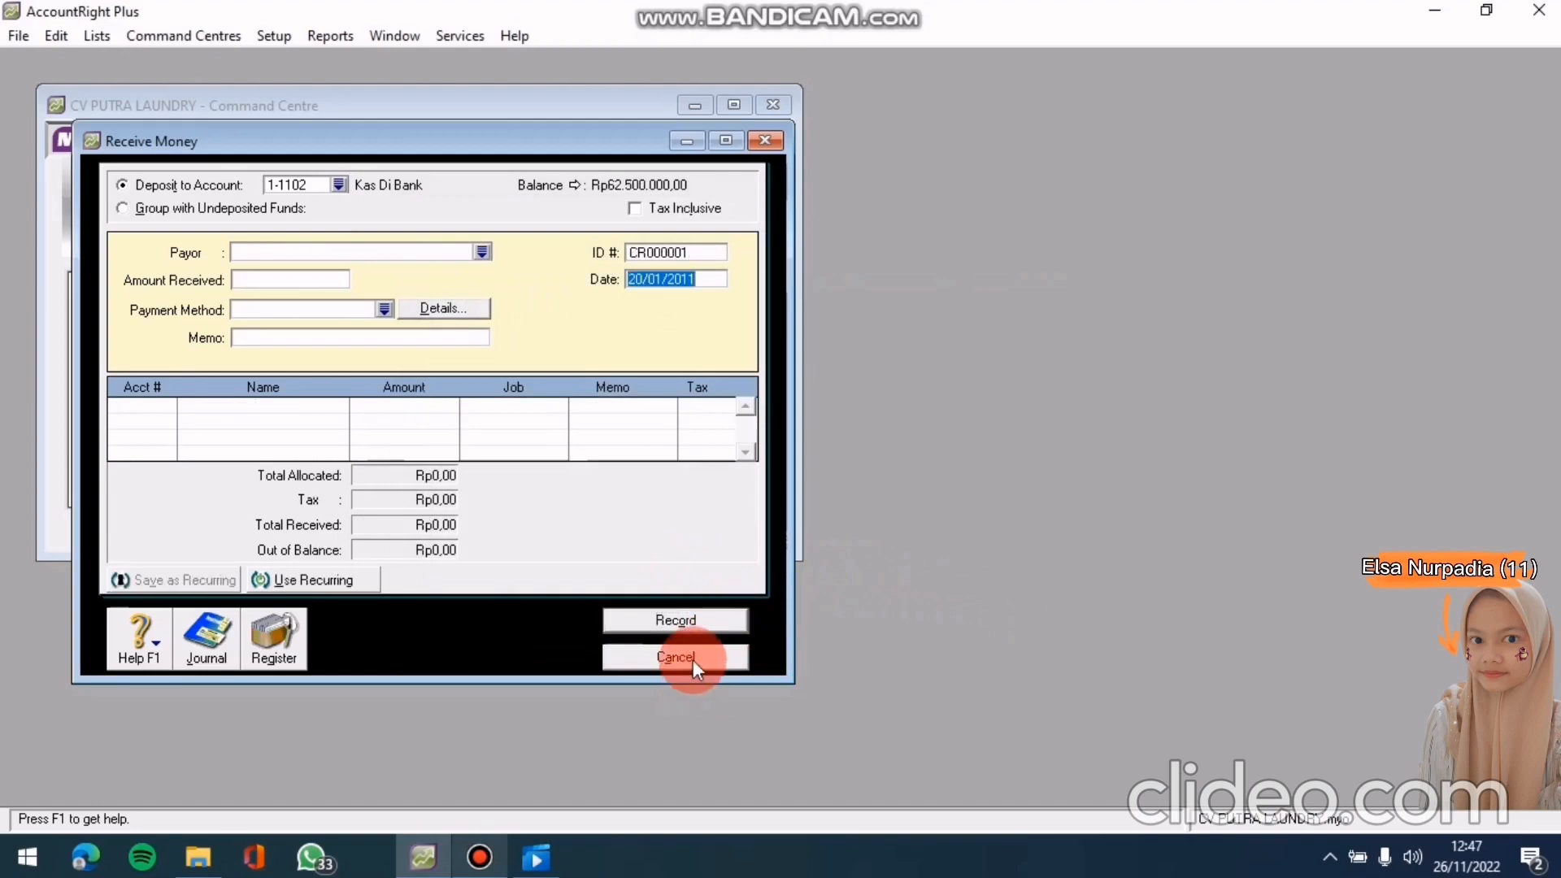
left_click(693, 659)
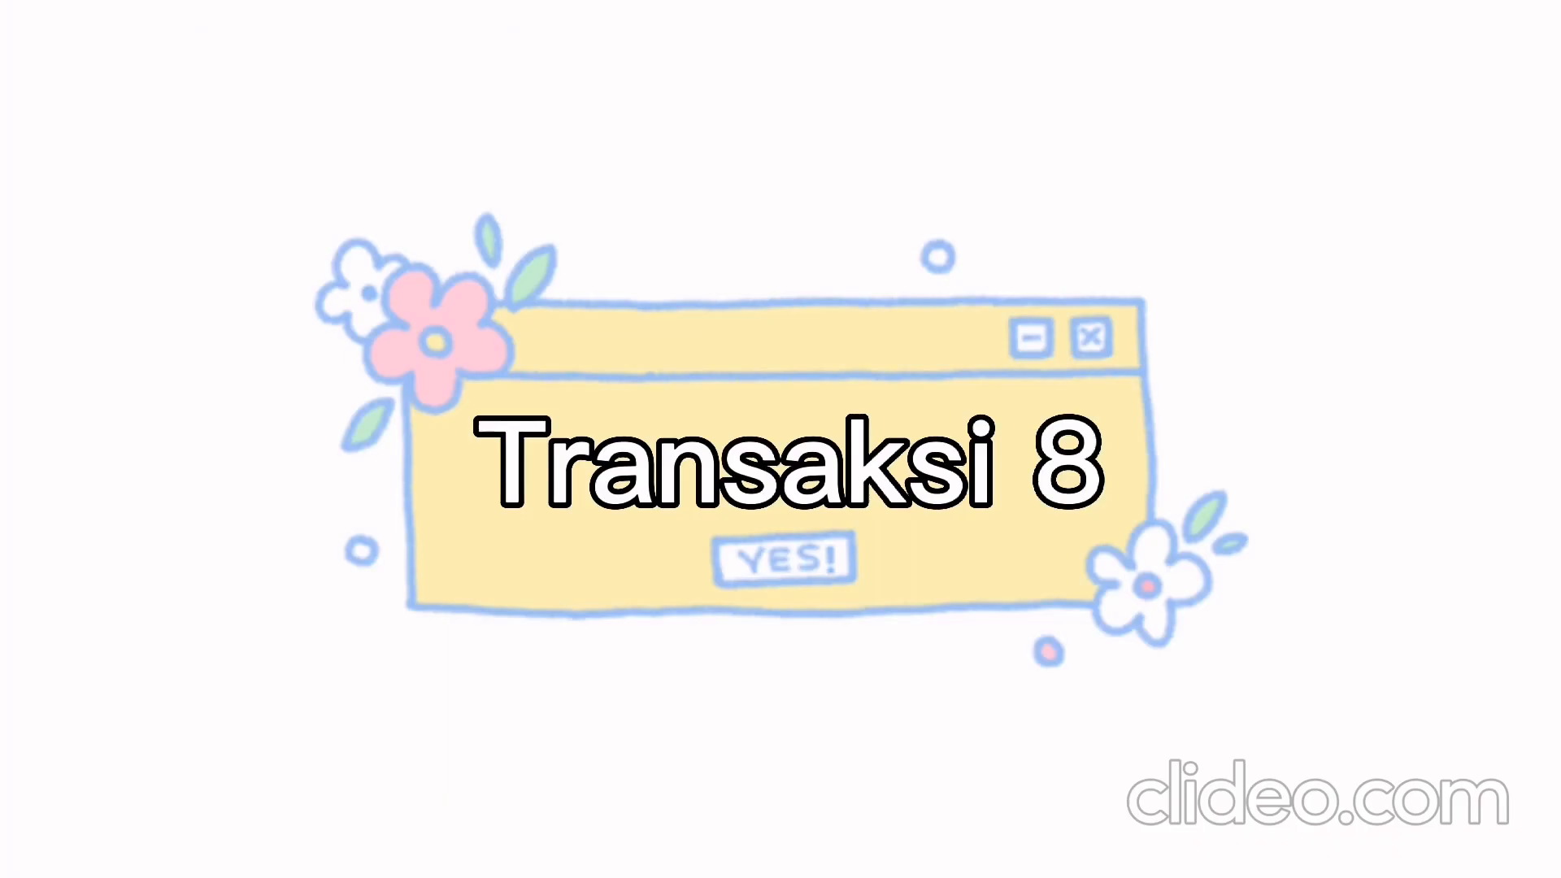
Go to Sales and open Receive Payments depositing into 1-1102 Kas Di Bank
left_click(91, 212)
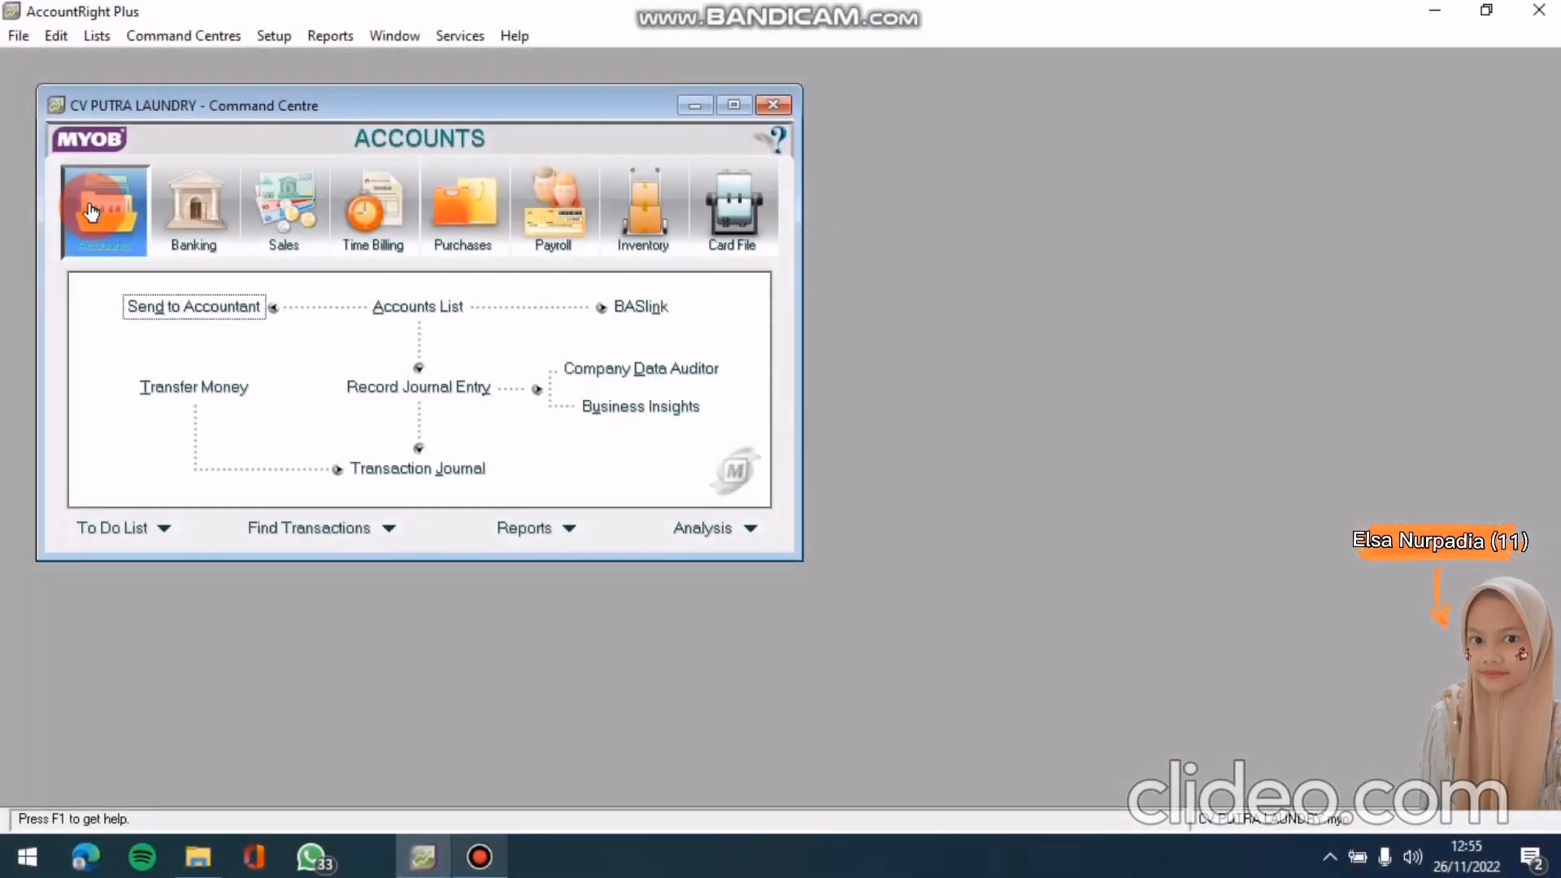
left_click(106, 207)
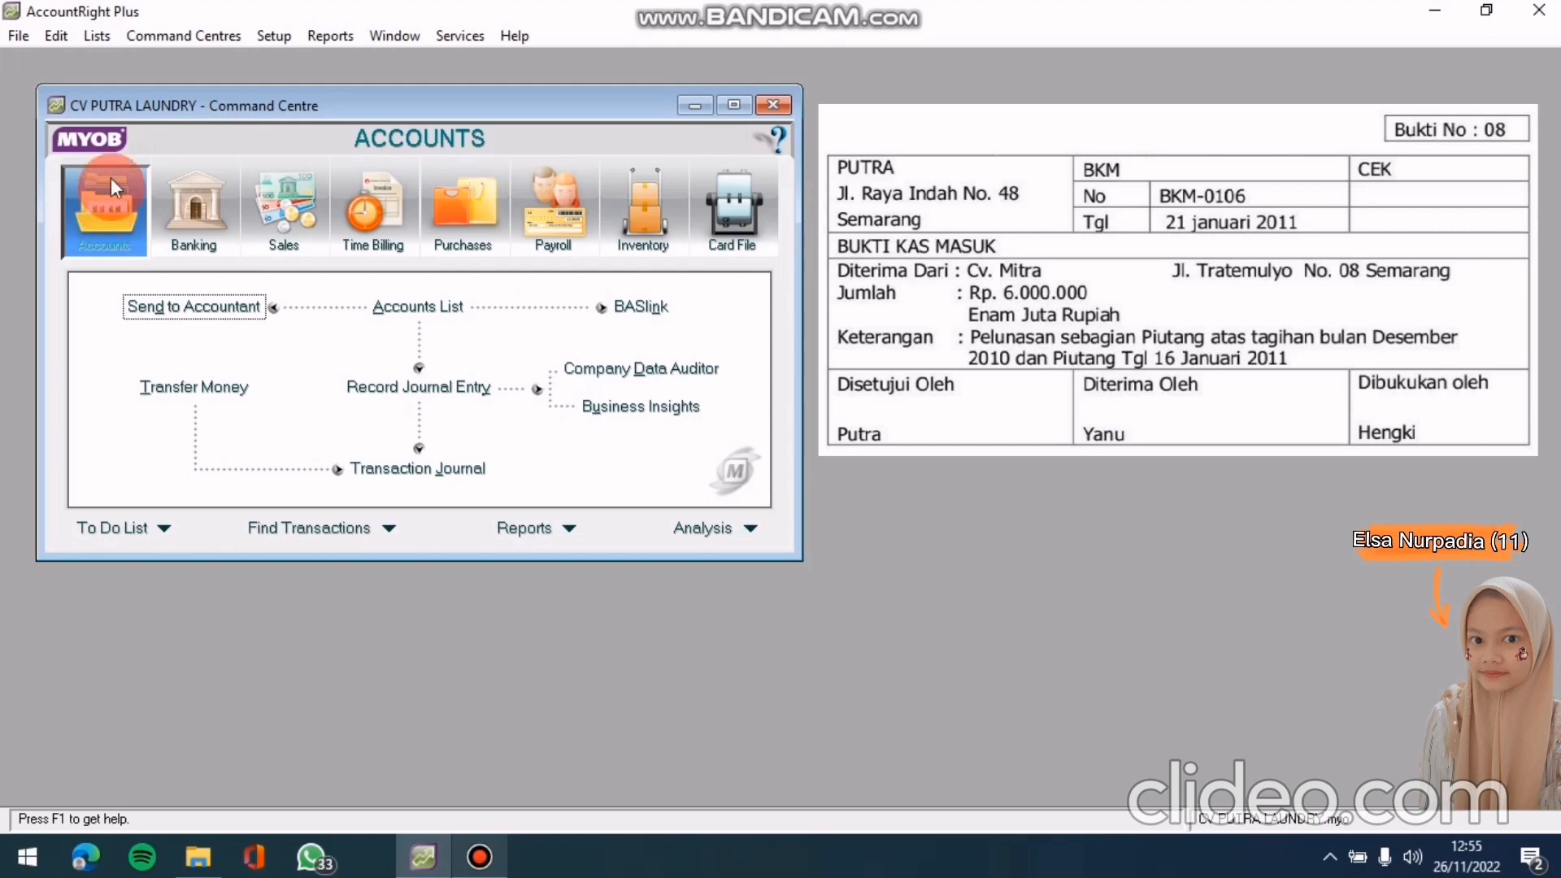
left_click(279, 232)
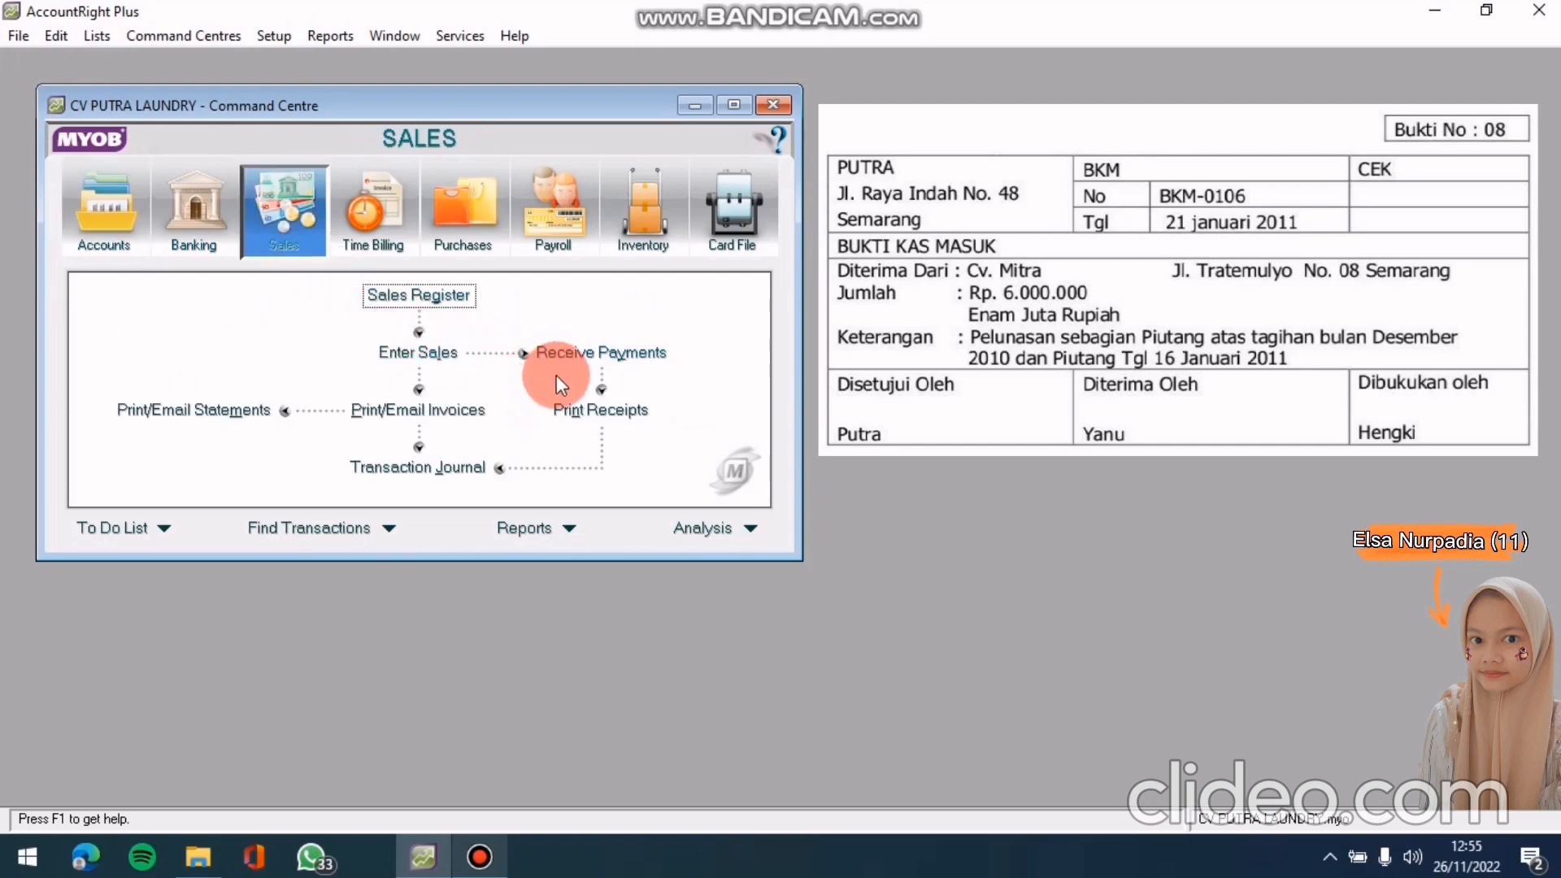
left_click(560, 353)
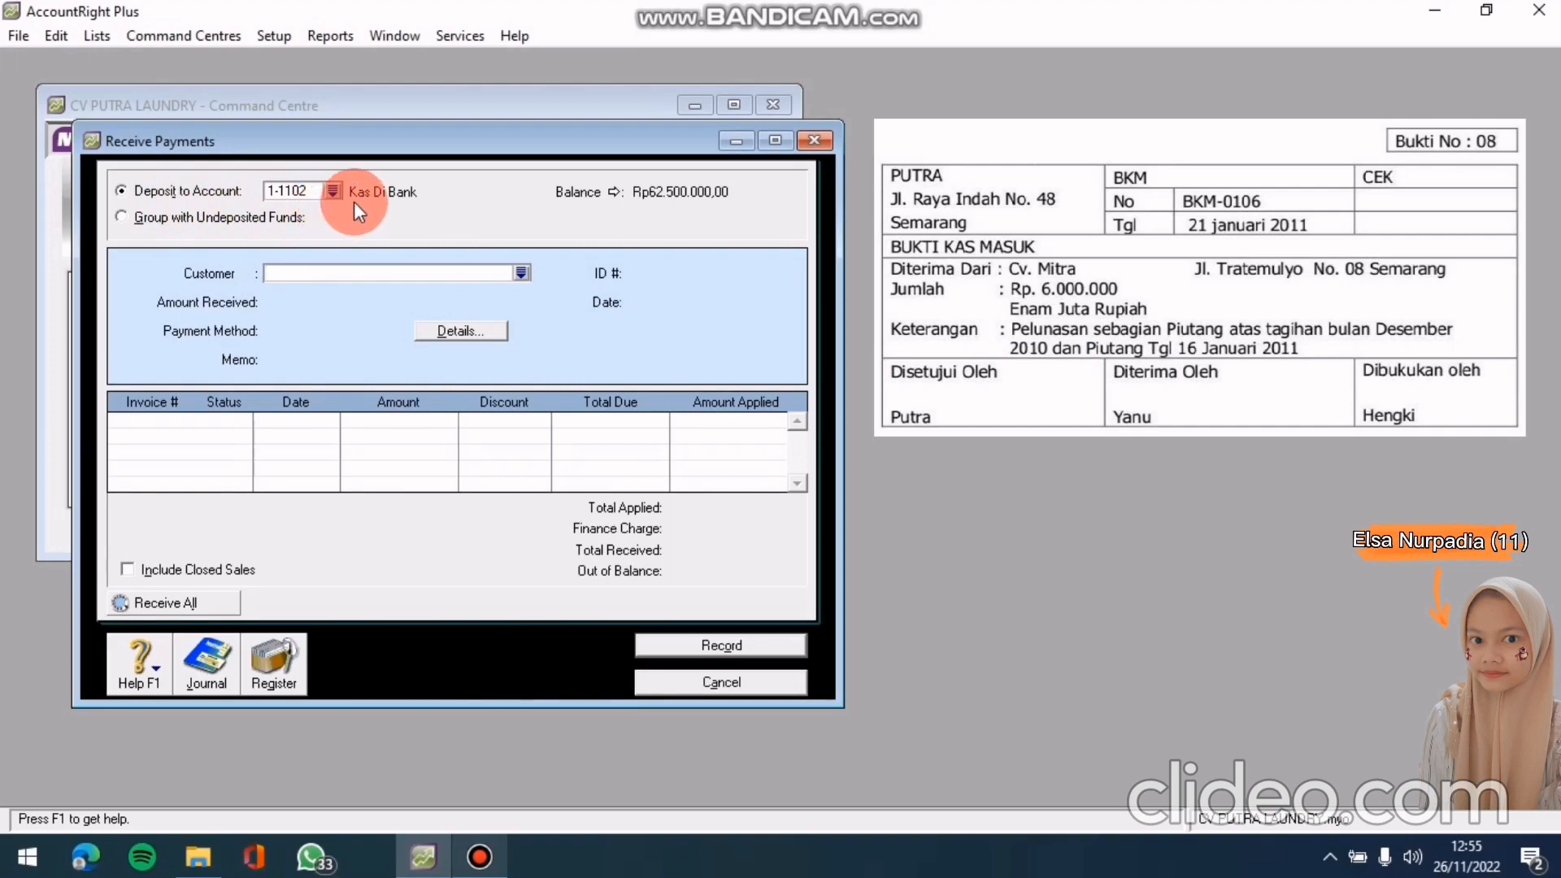
Select customer cv. mitra and enter an amount received of Rp6.000.000,00
left_click(523, 271)
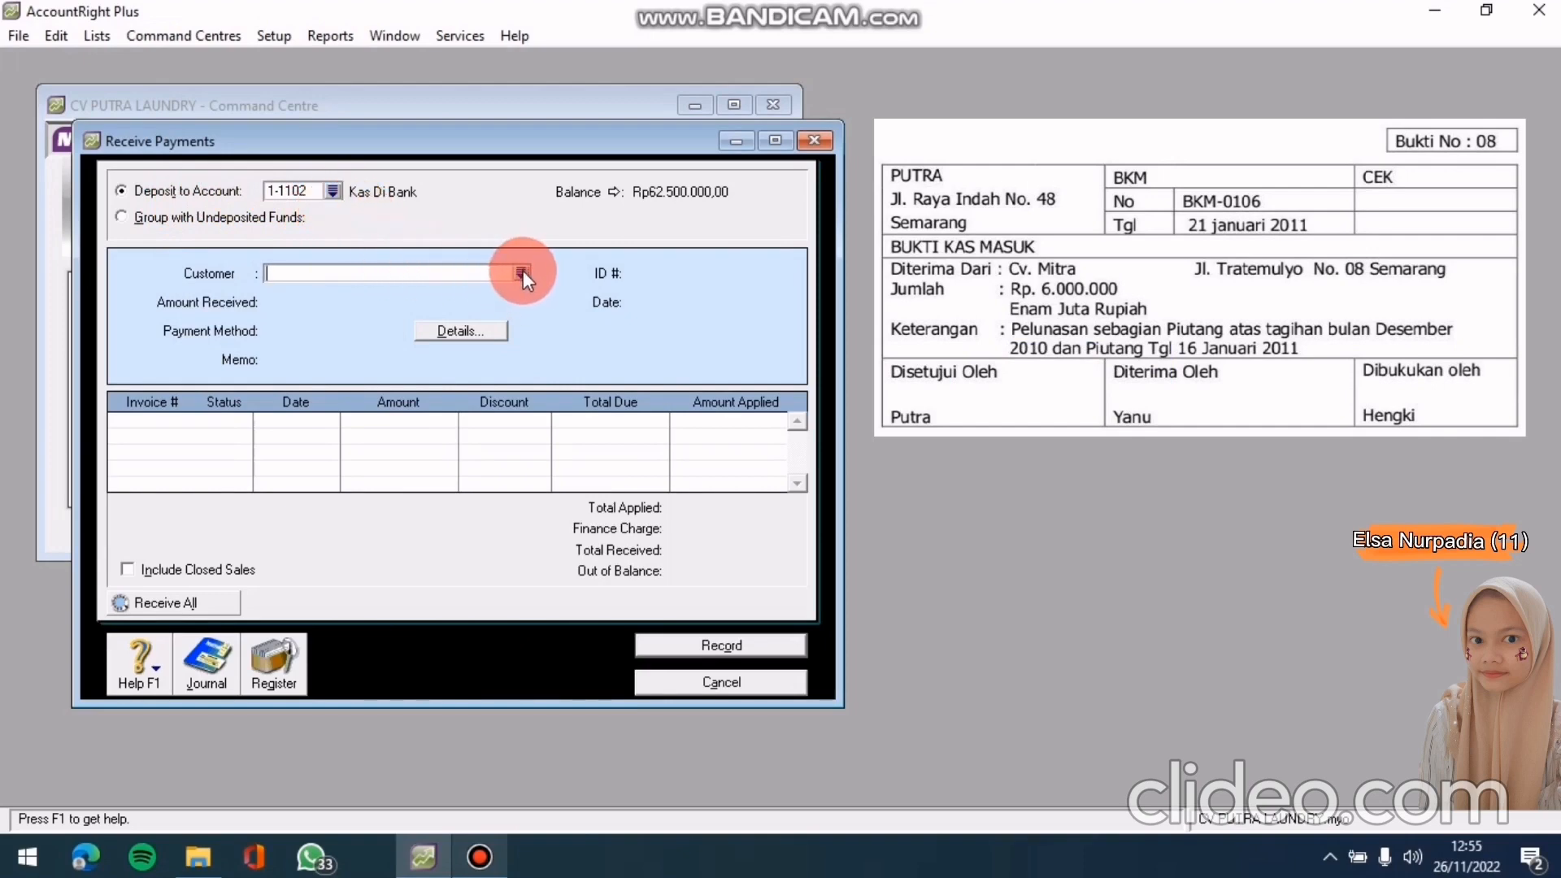
left_click(557, 334)
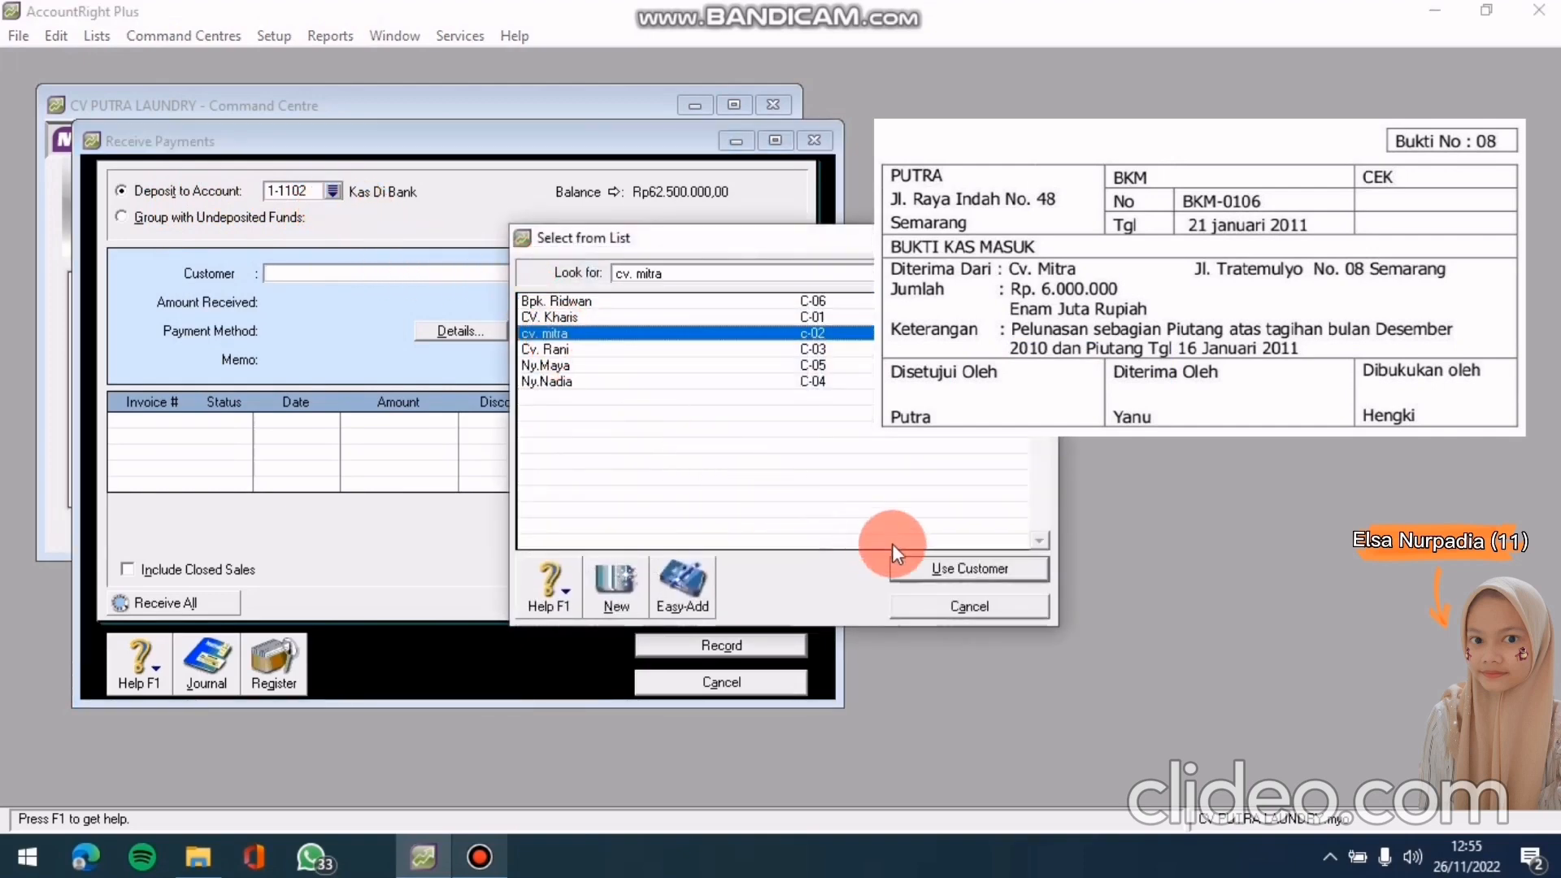
left_click(935, 568)
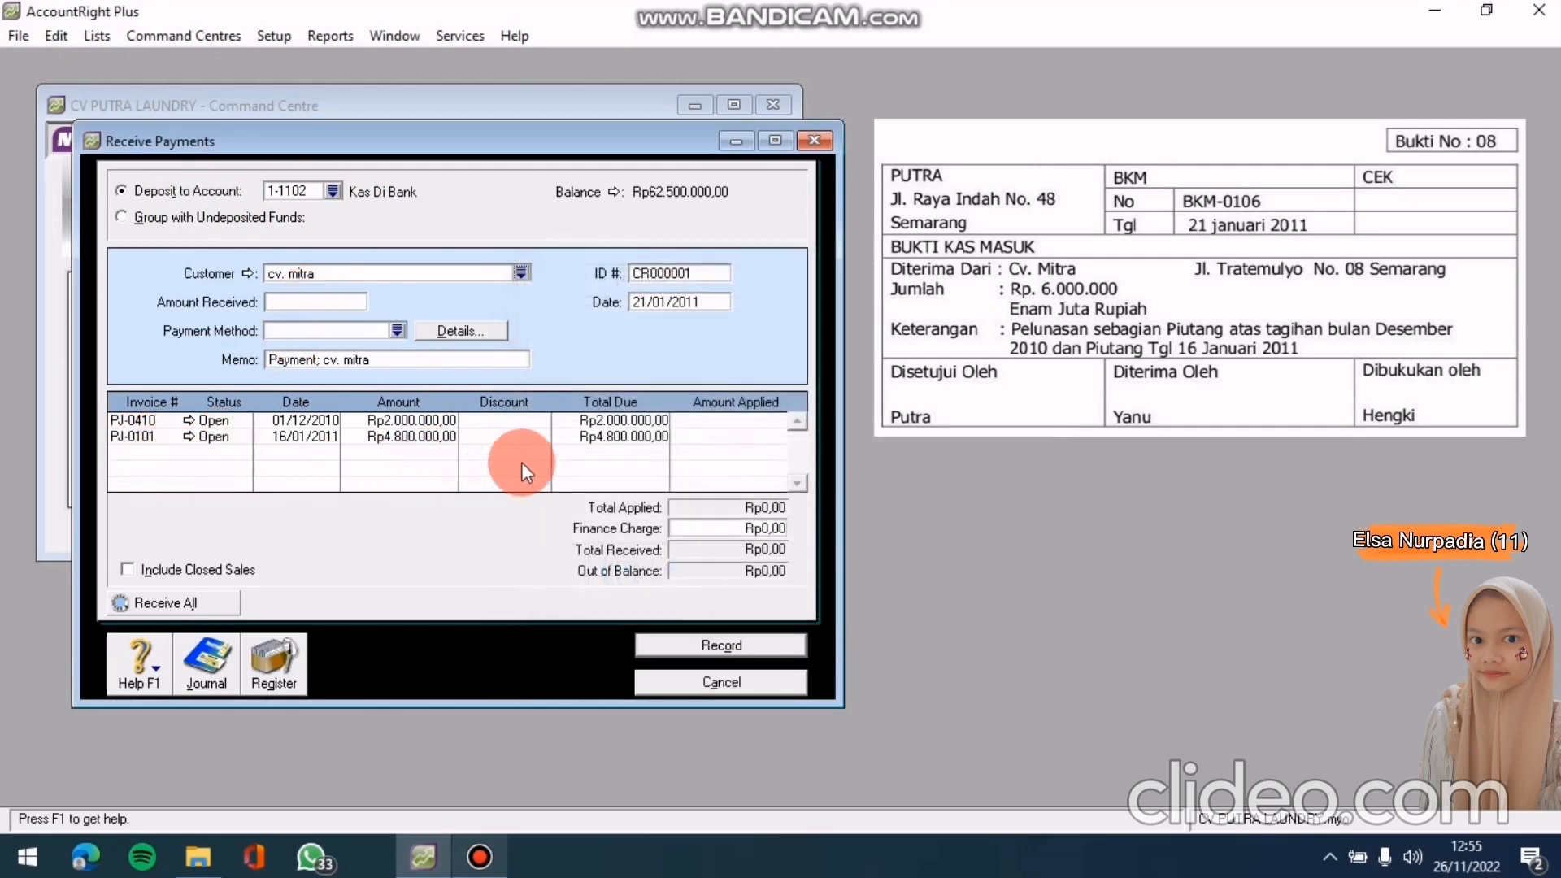
left_click(315, 303)
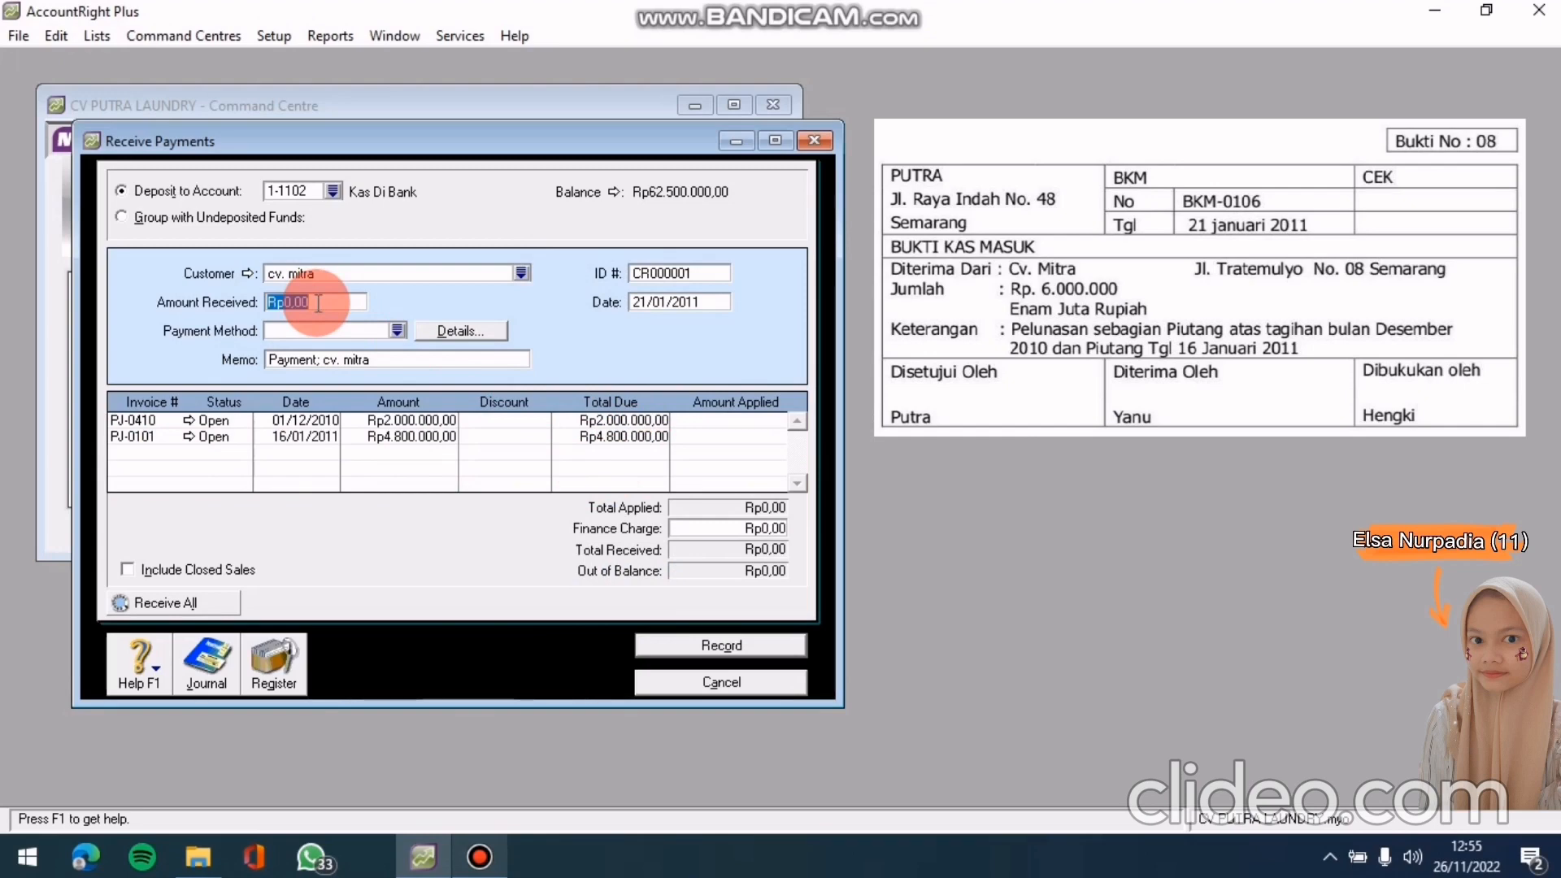
type("6")
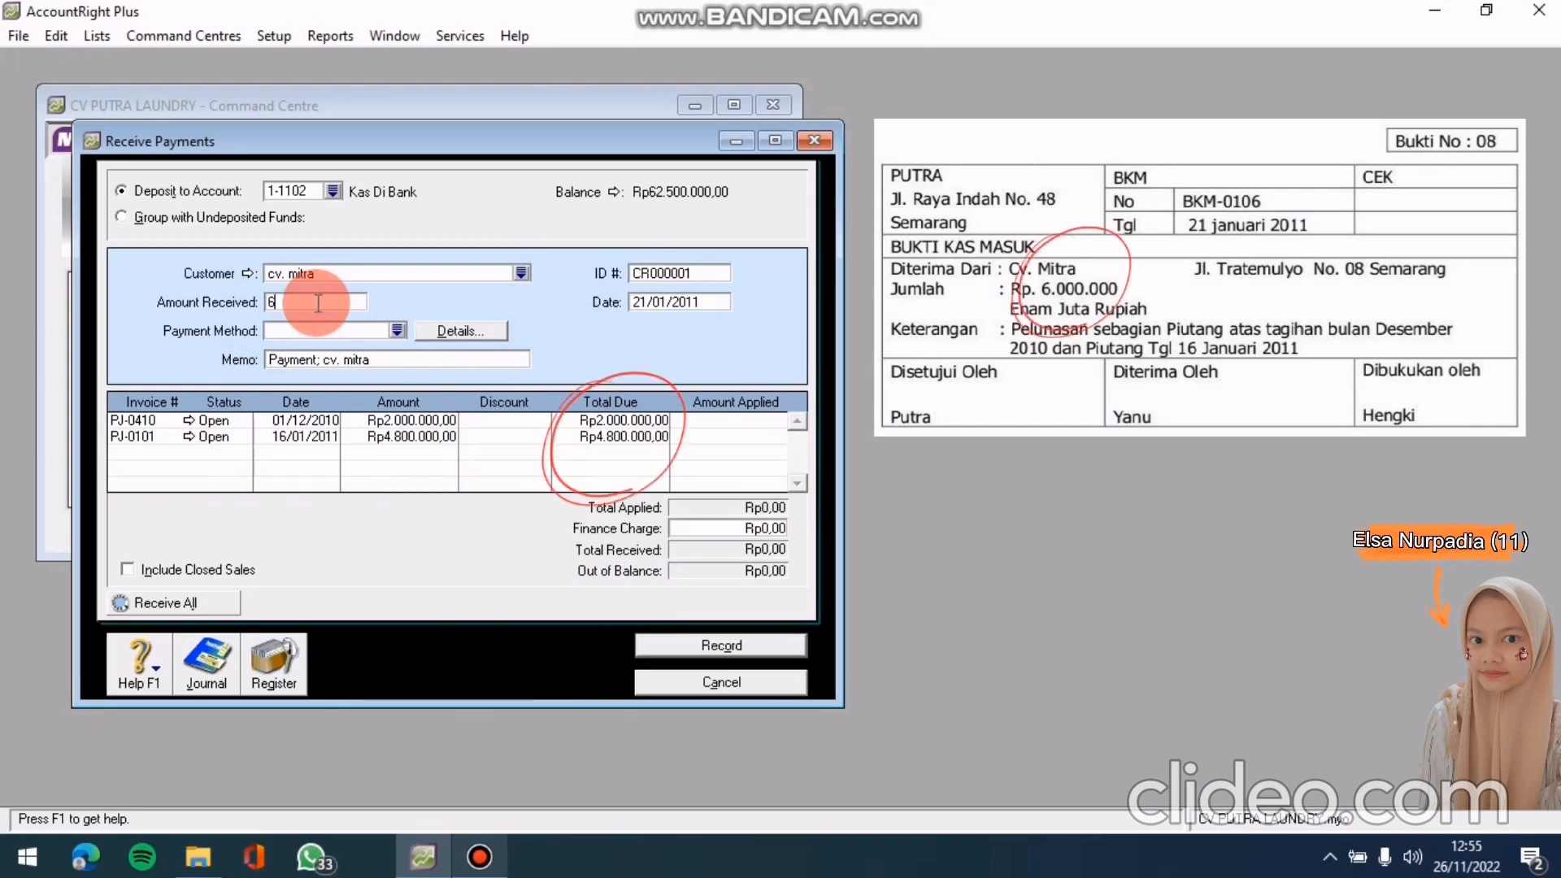
type("000000")
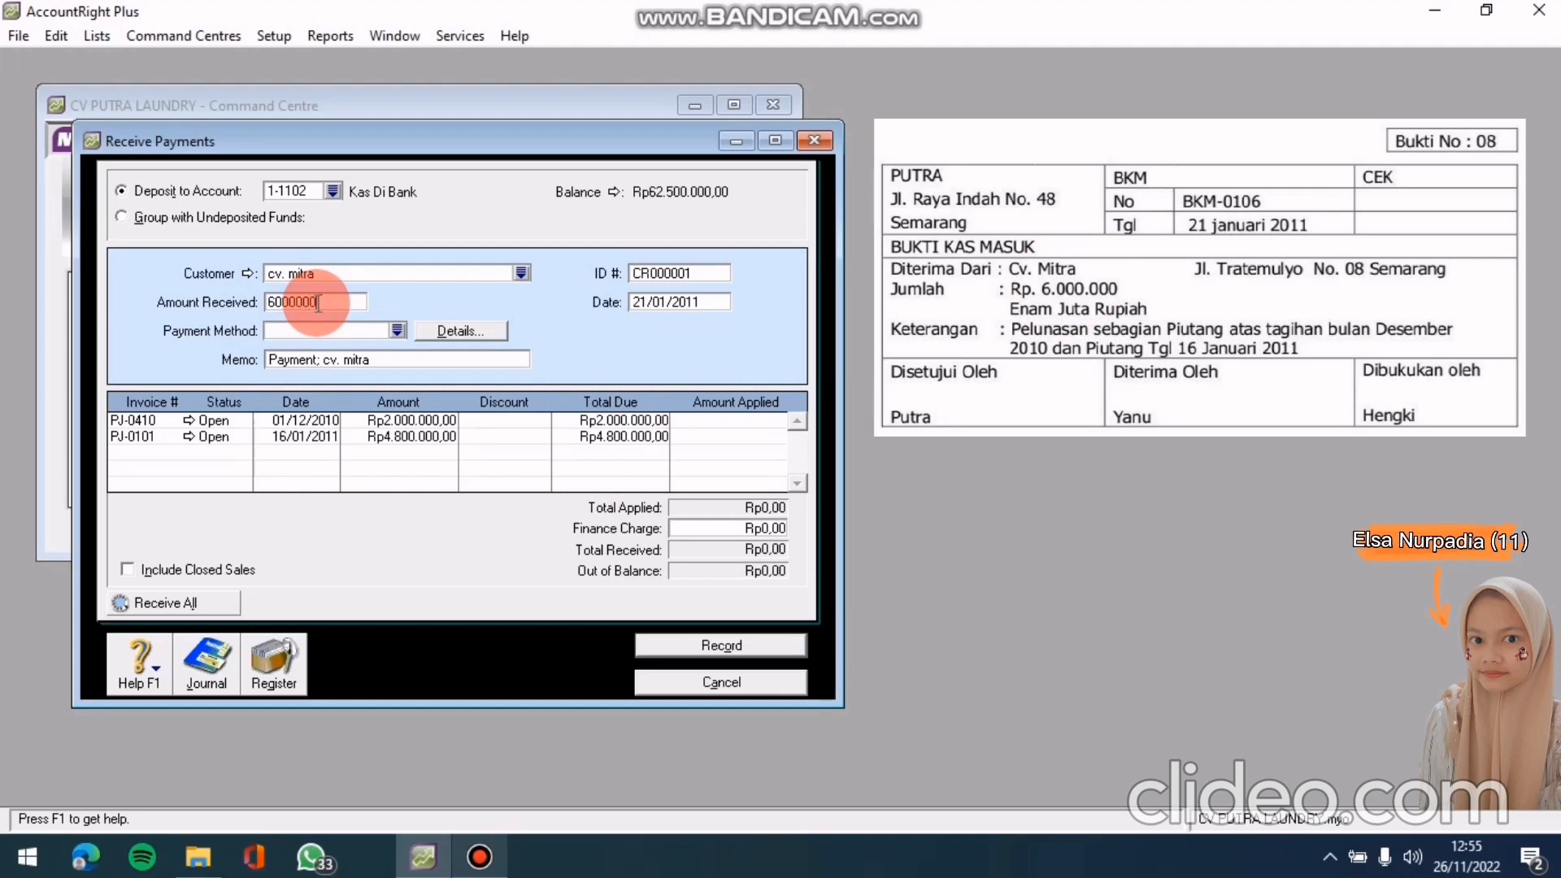
key("Tab")
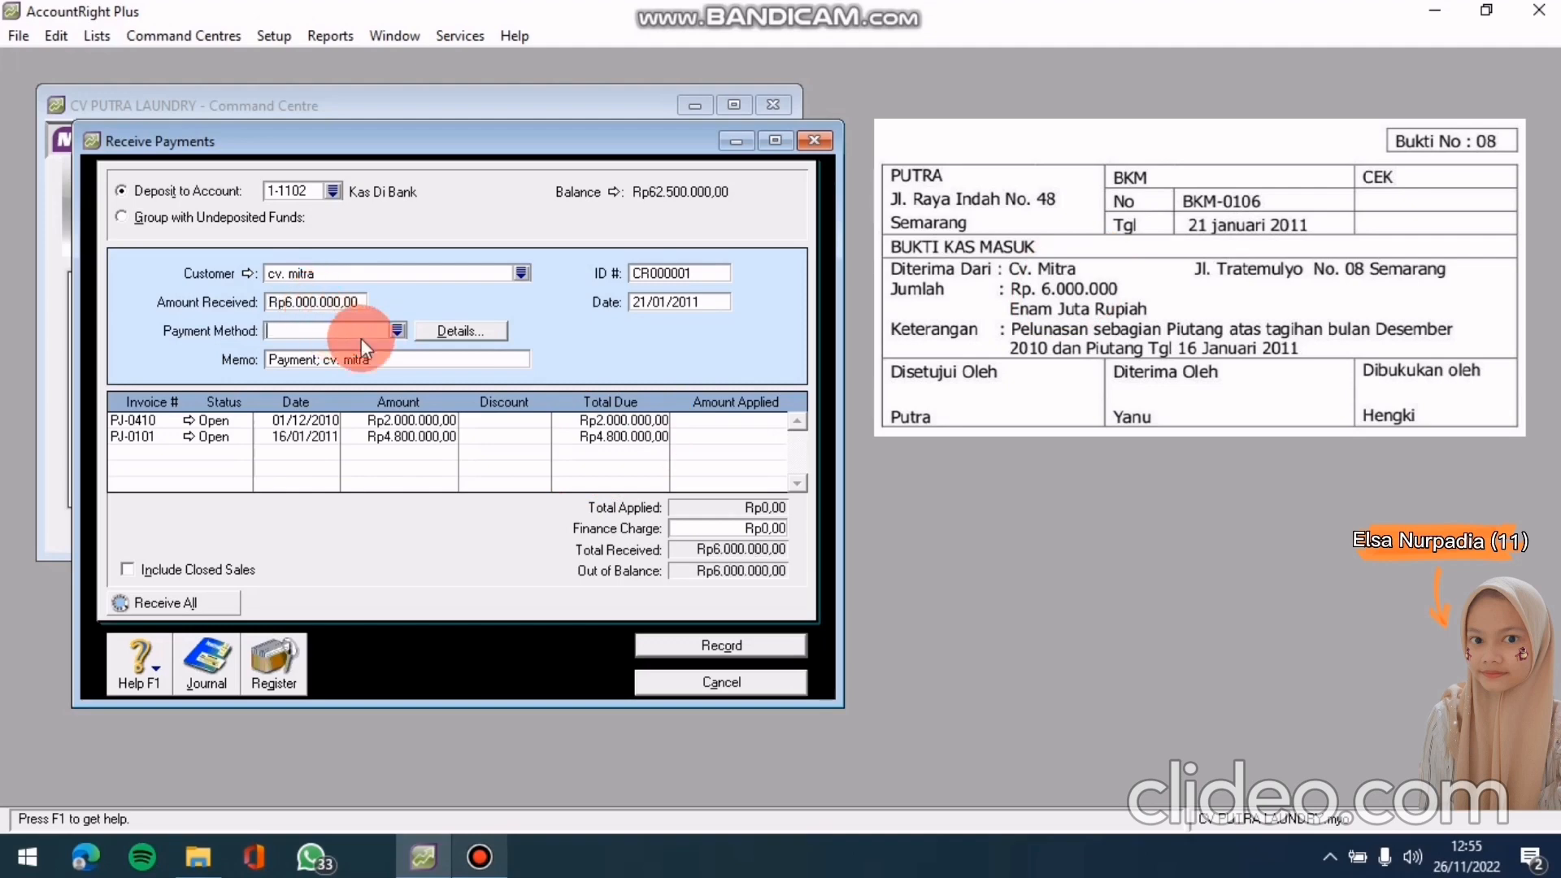
Set memo 'PELUNASAN PIUTANG', ID BKM-0106 and date 21/01/2011 on the payment
left_click(376, 360)
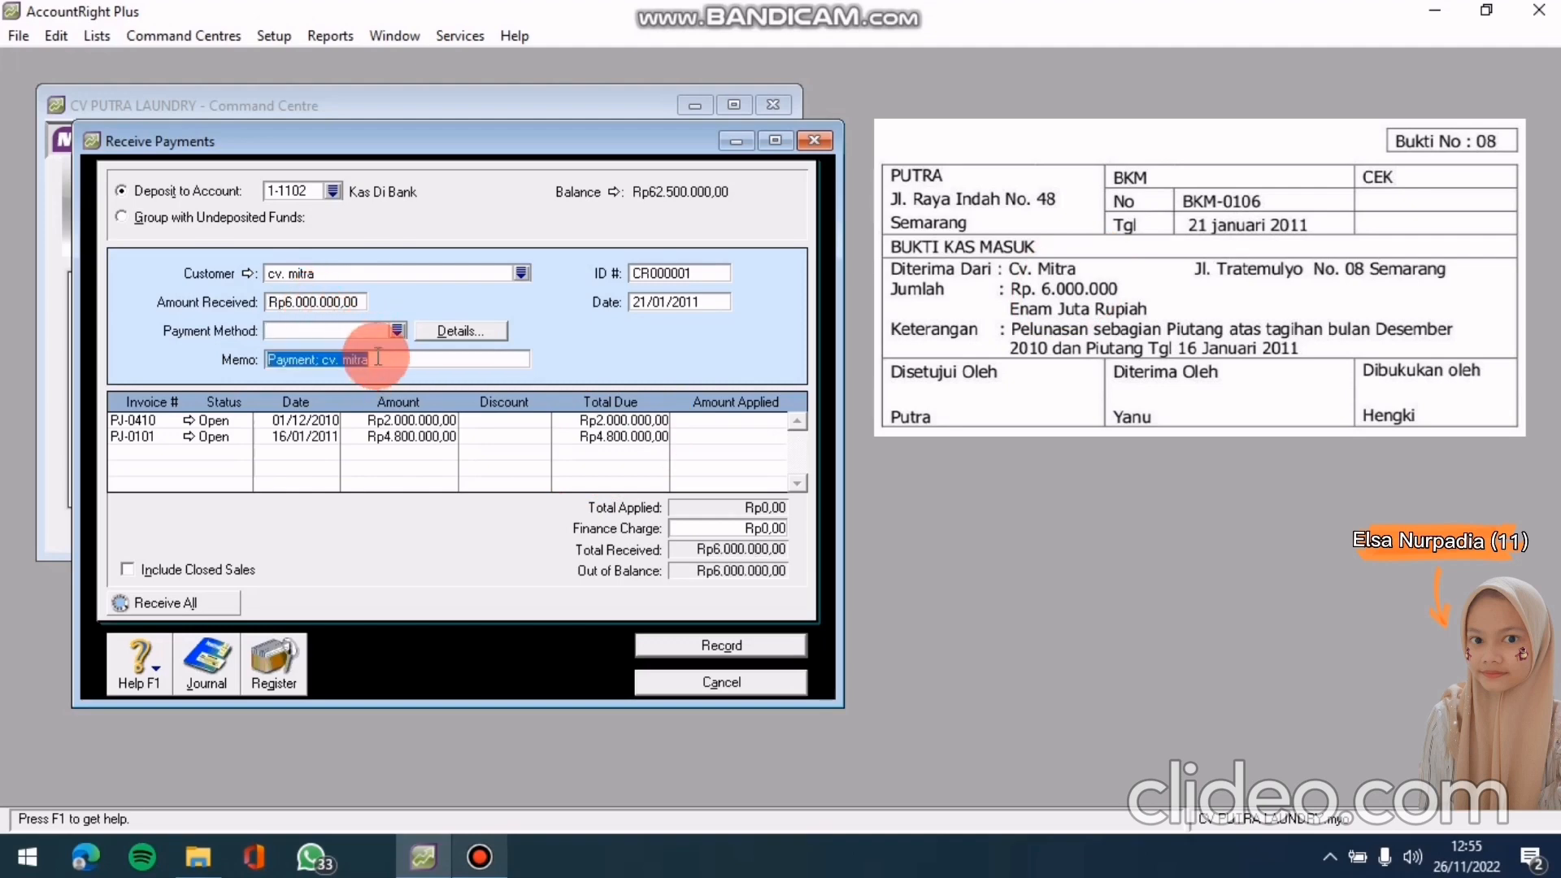
type("PE")
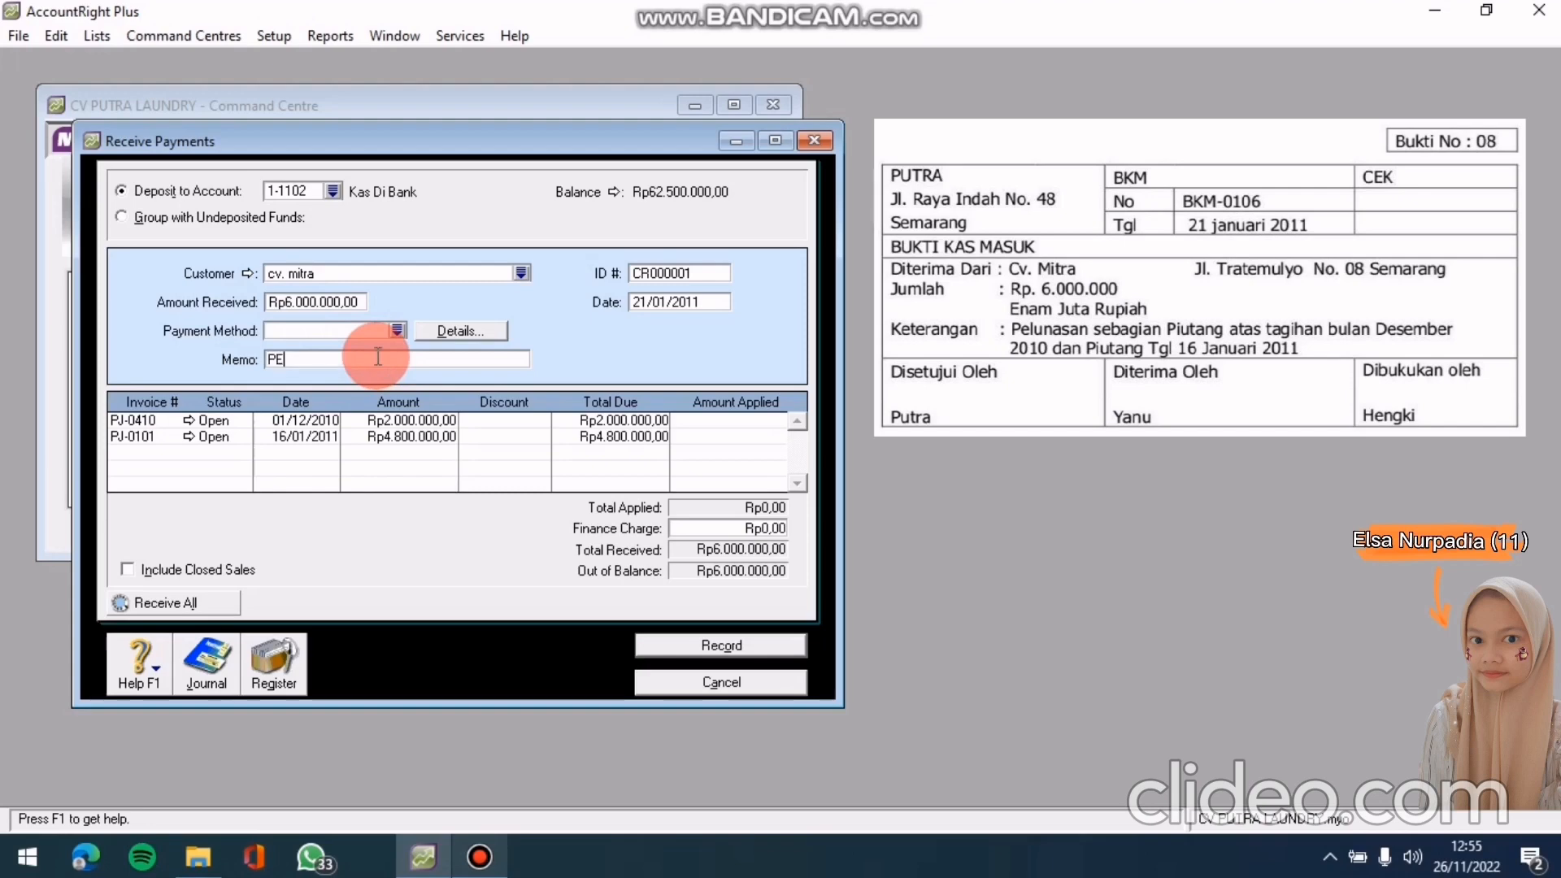
type("LUNASAN PIUTANG")
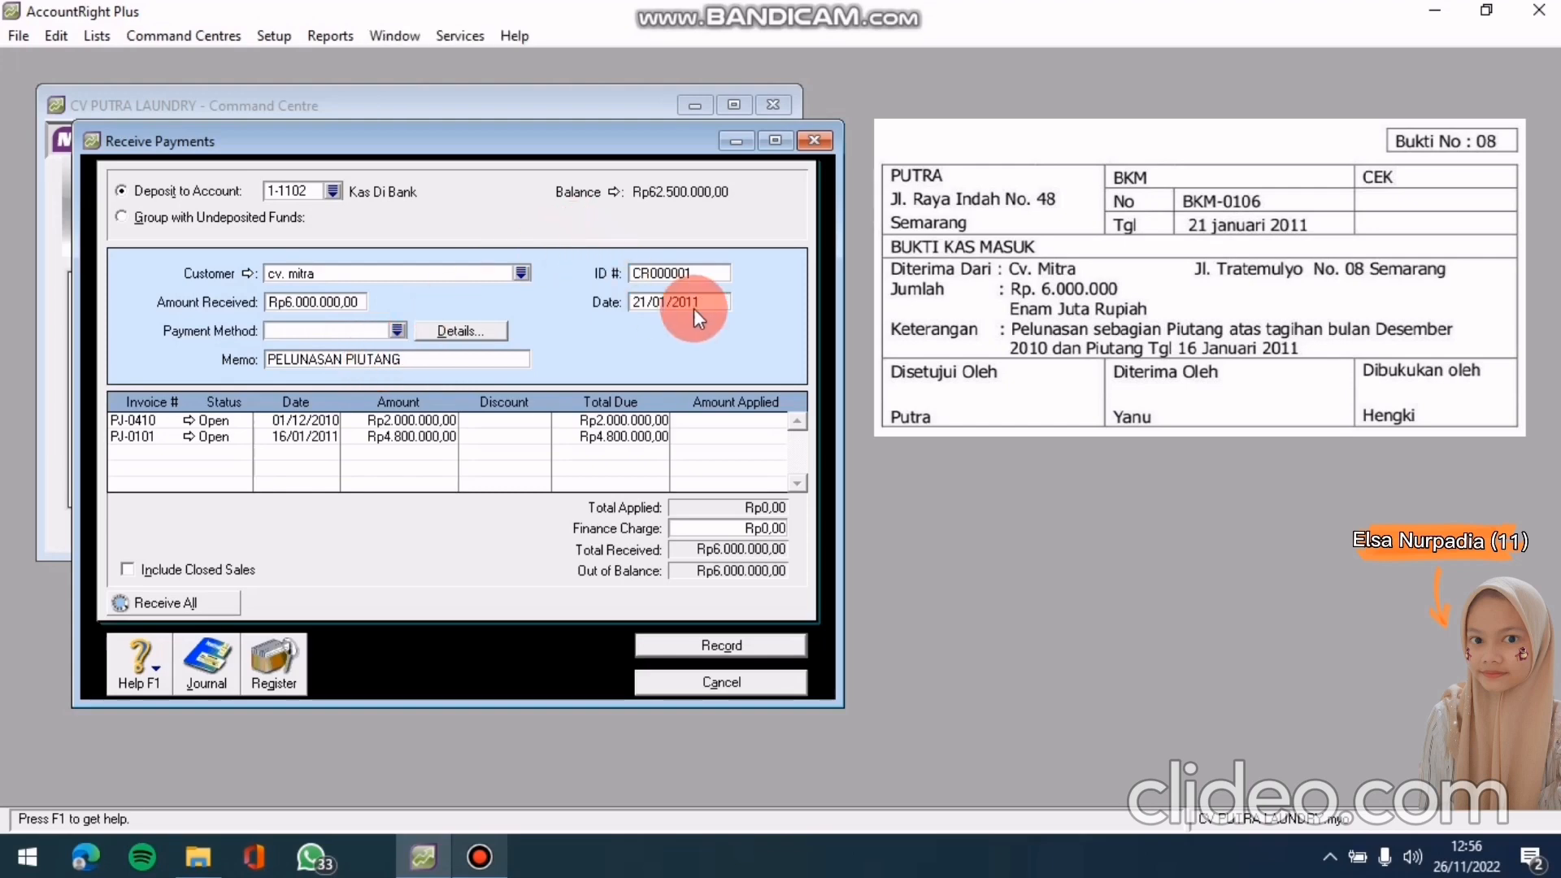
left_click(680, 271)
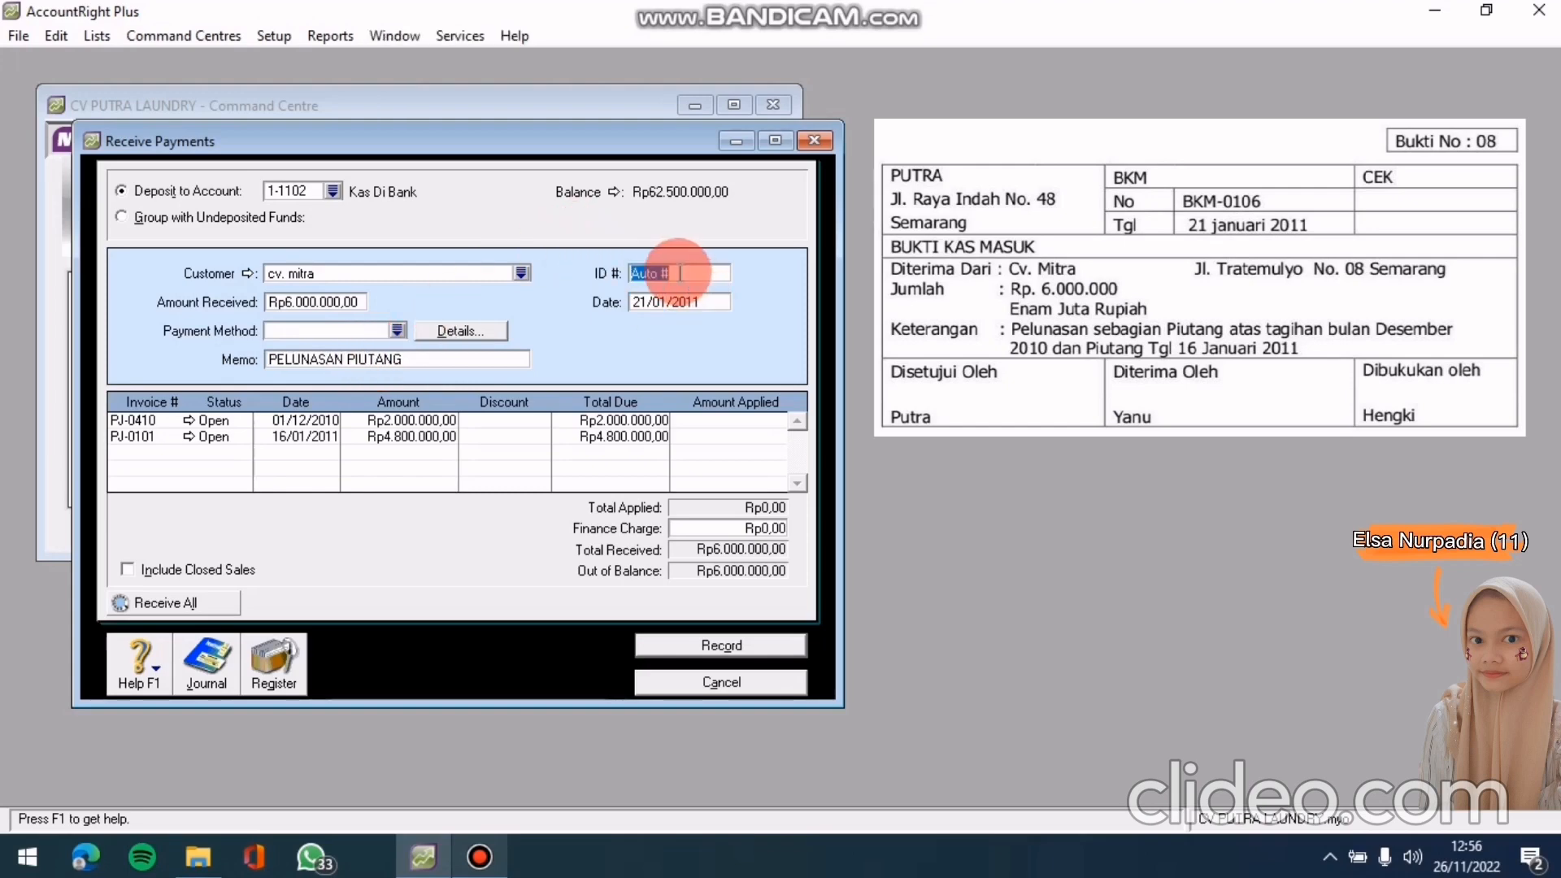
type("BKM")
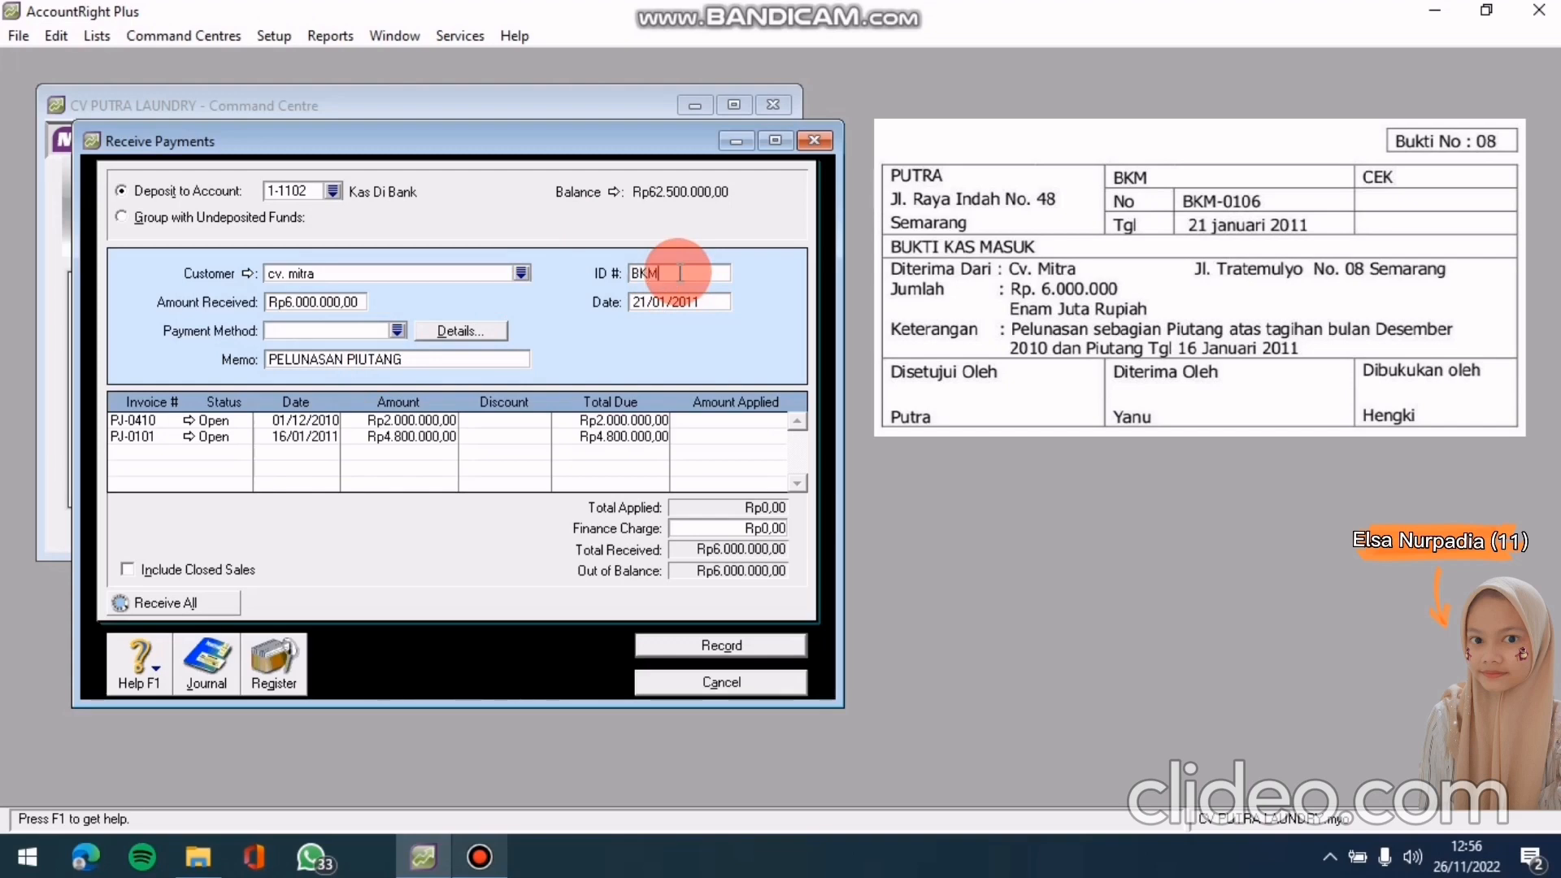
type("-0106")
left_click(683, 300)
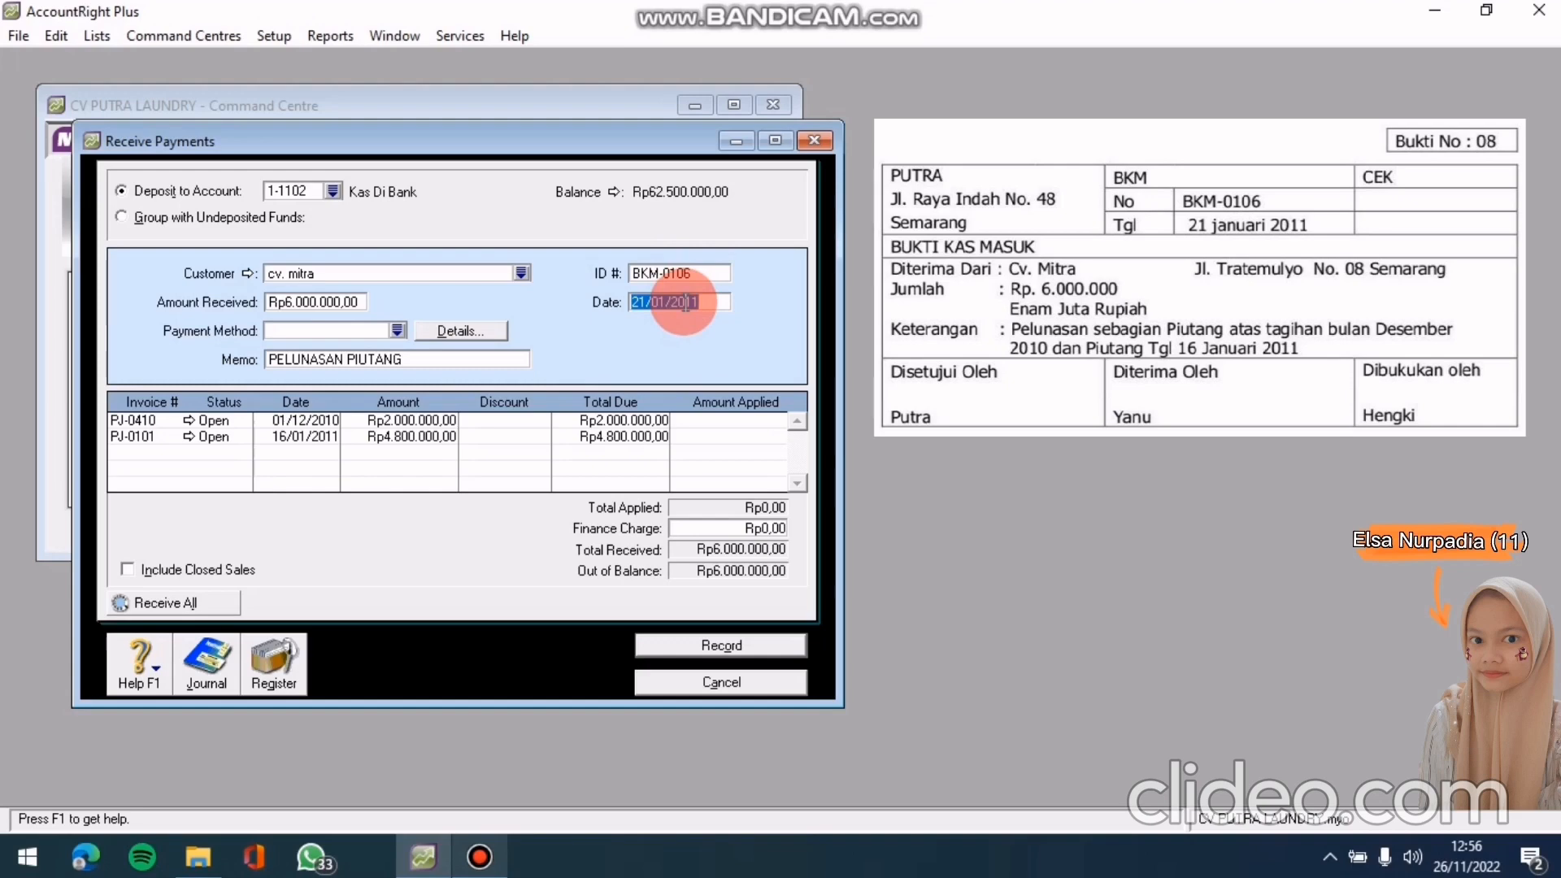
type("21/01/2011")
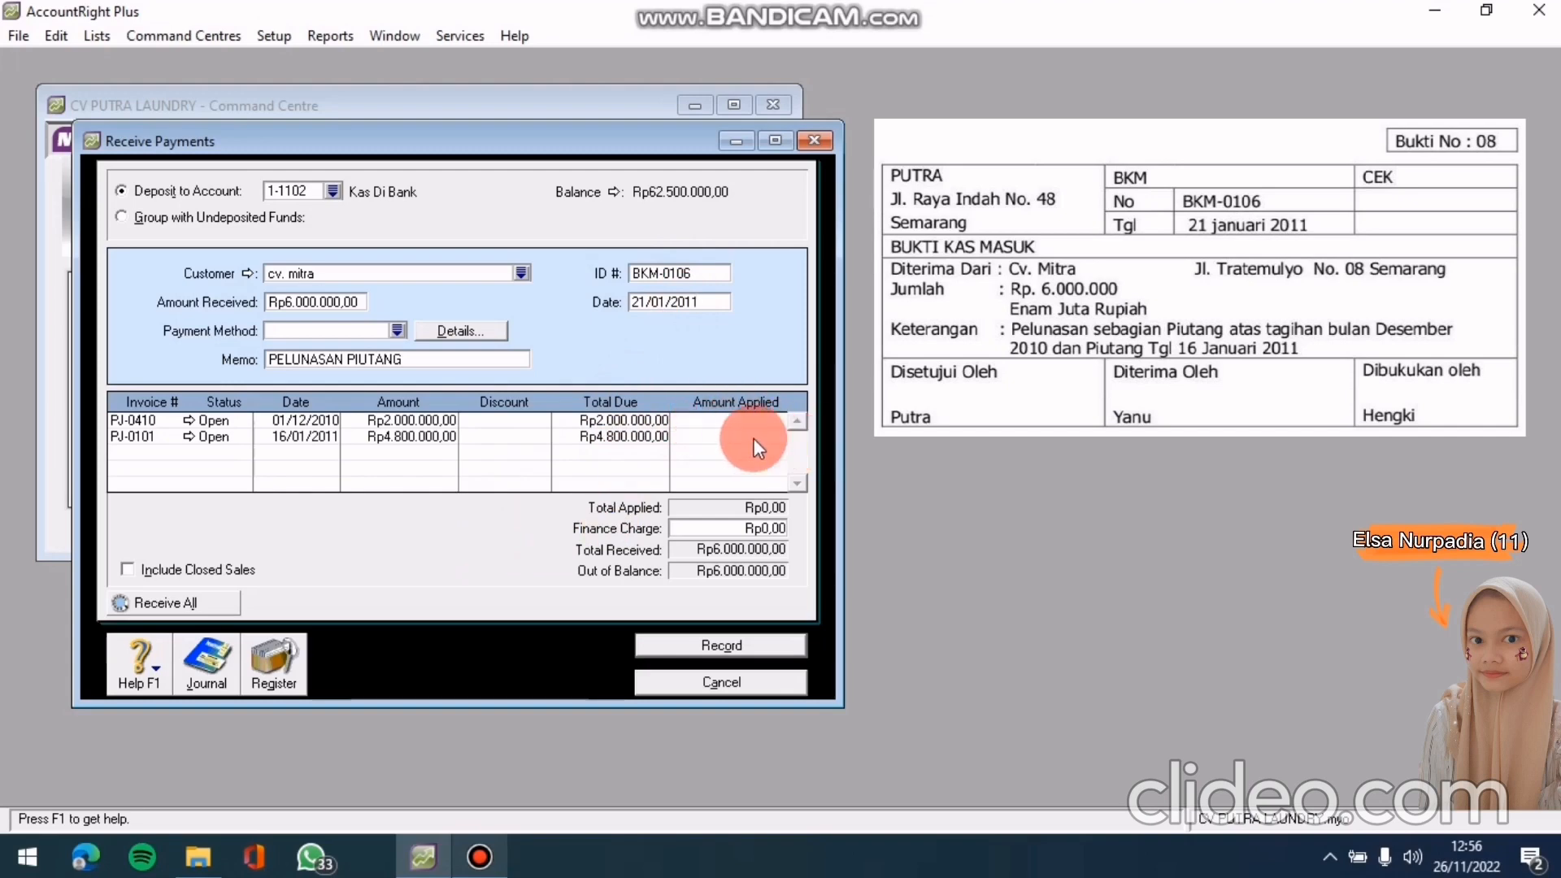
Apply Rp2.000.000,00 to PJ-0410 and Rp4.000.000,00 to PJ-0101, then preview the journal recap
left_click(705, 423)
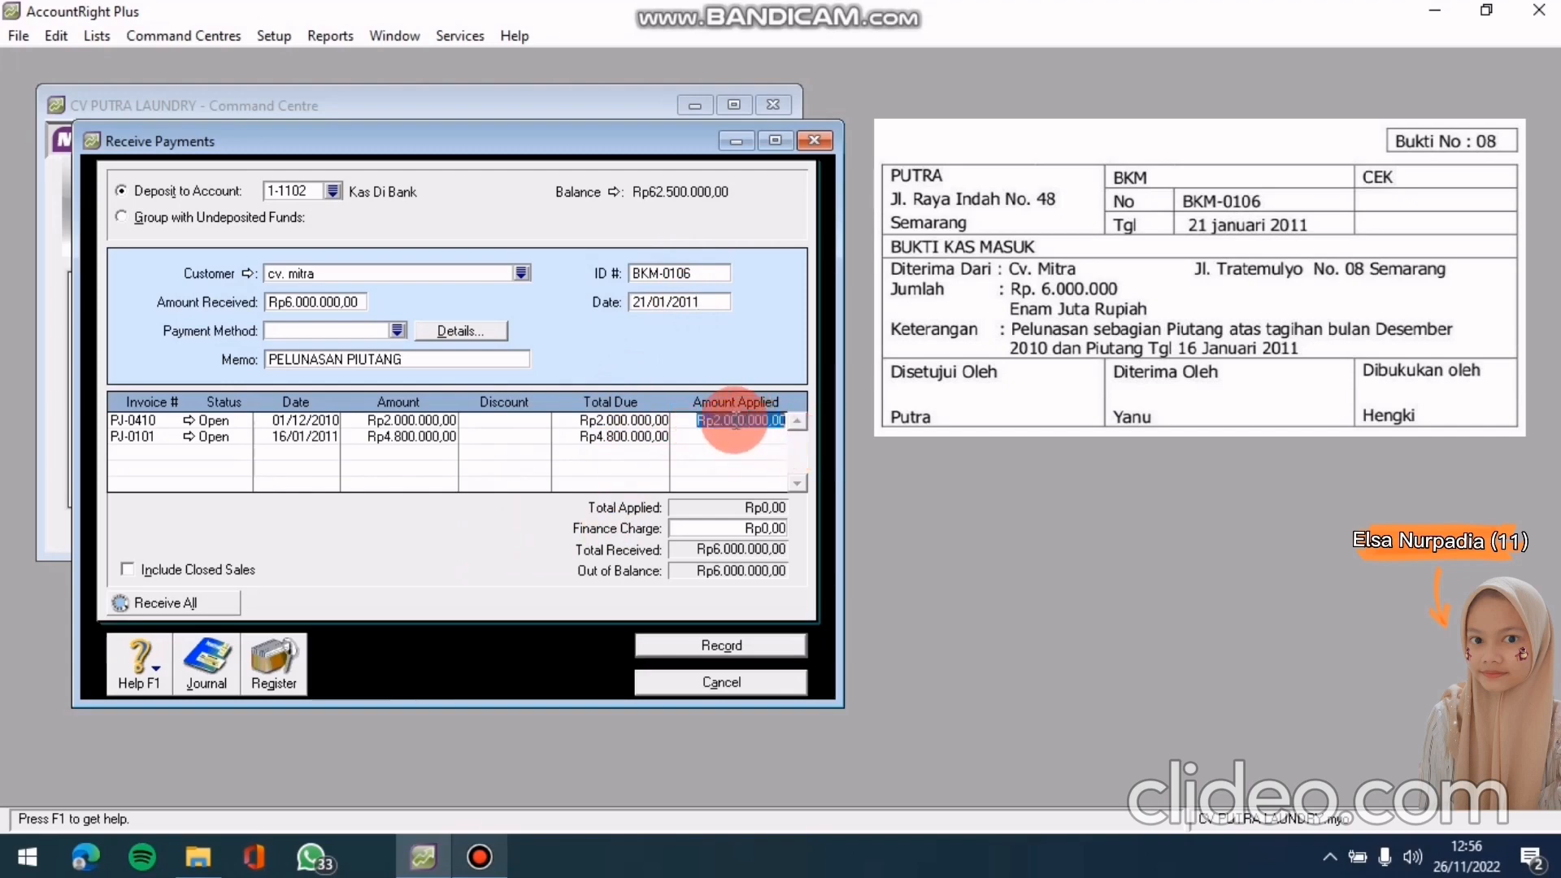
key("Tab")
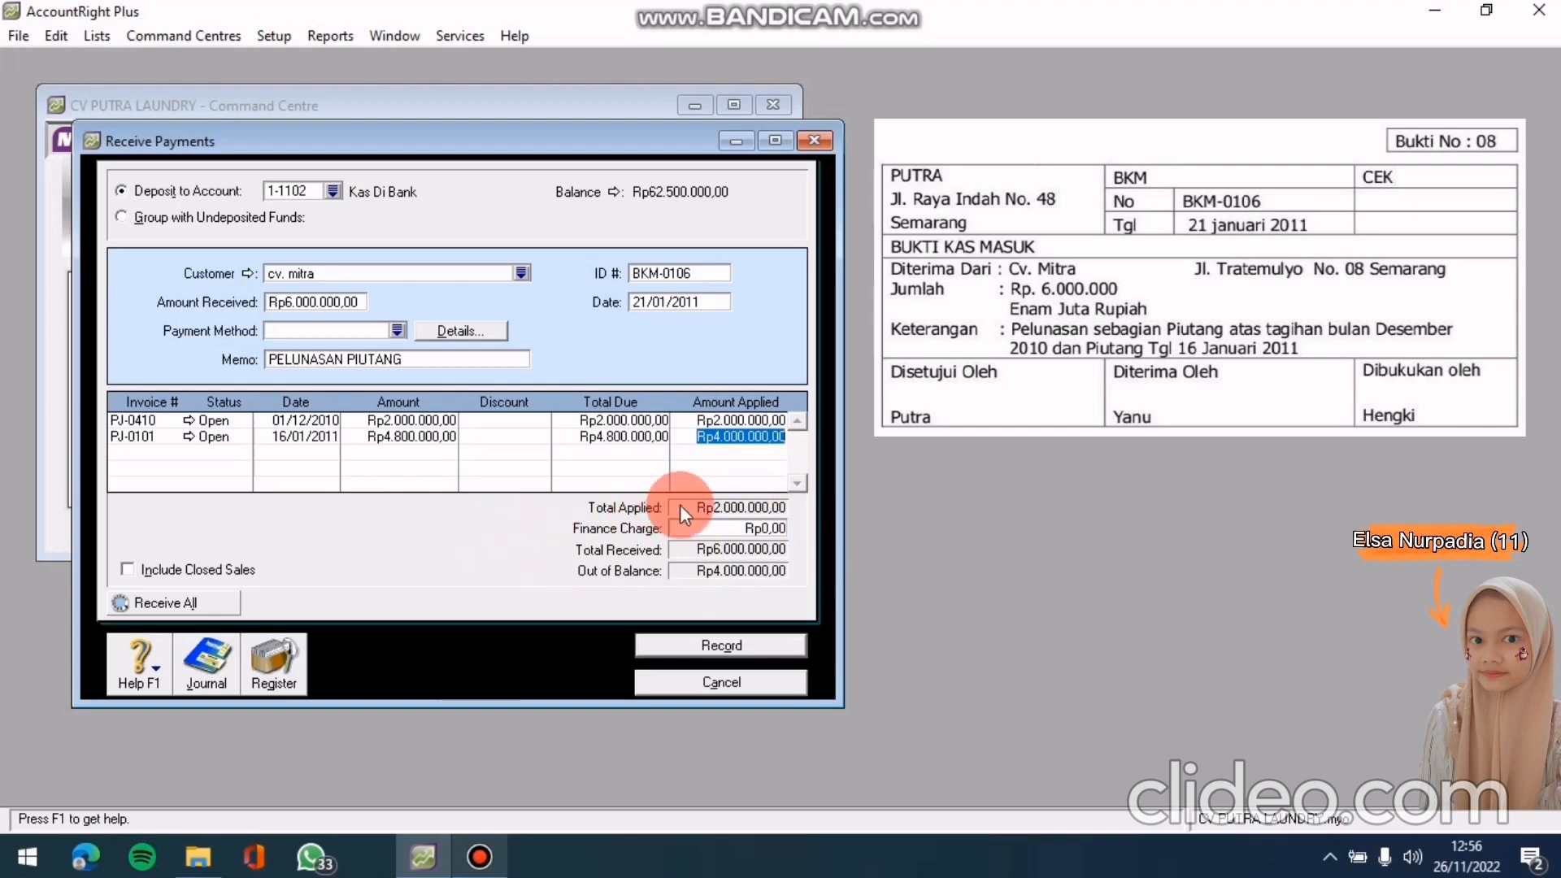
key("Tab")
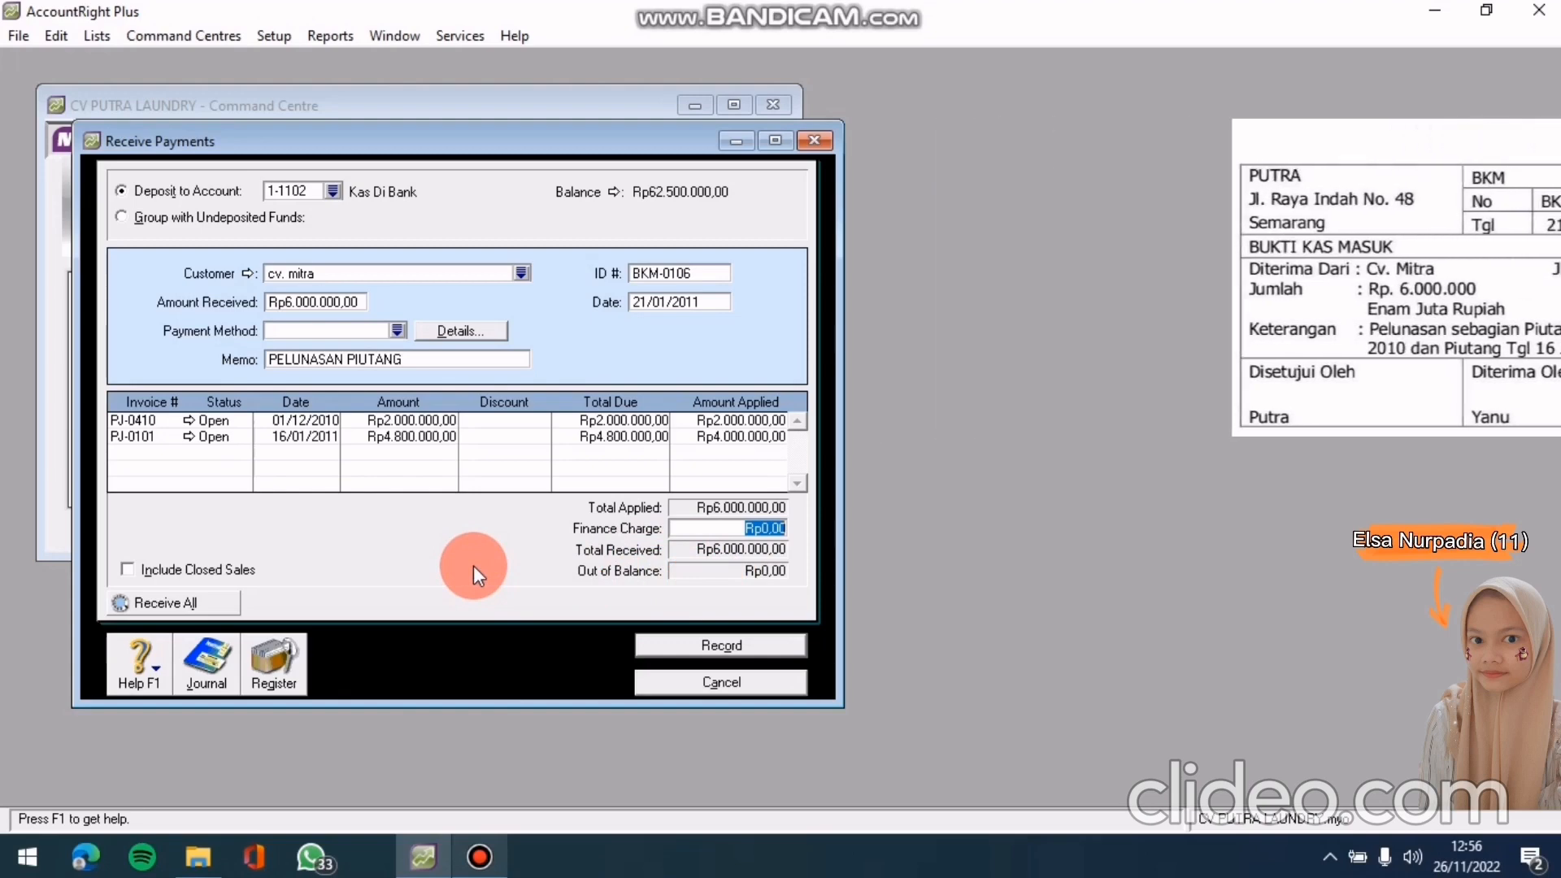
key("ctrl+r")
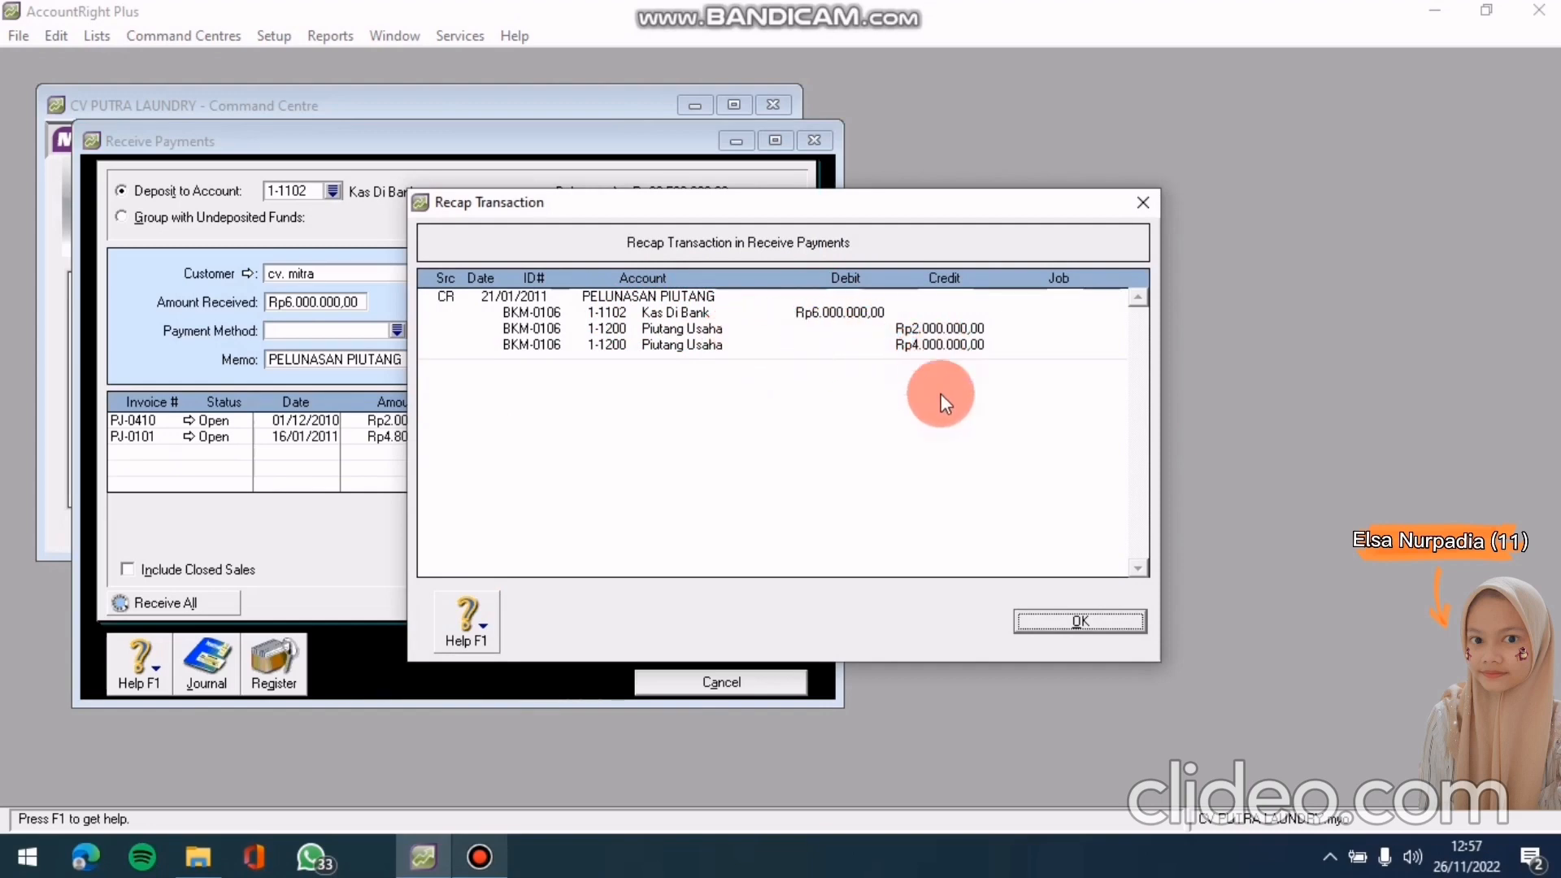
Dismiss the recap, record the cv. mitra payment BKM-0106 and close Receive Payments
left_click(1023, 620)
left_click(777, 638)
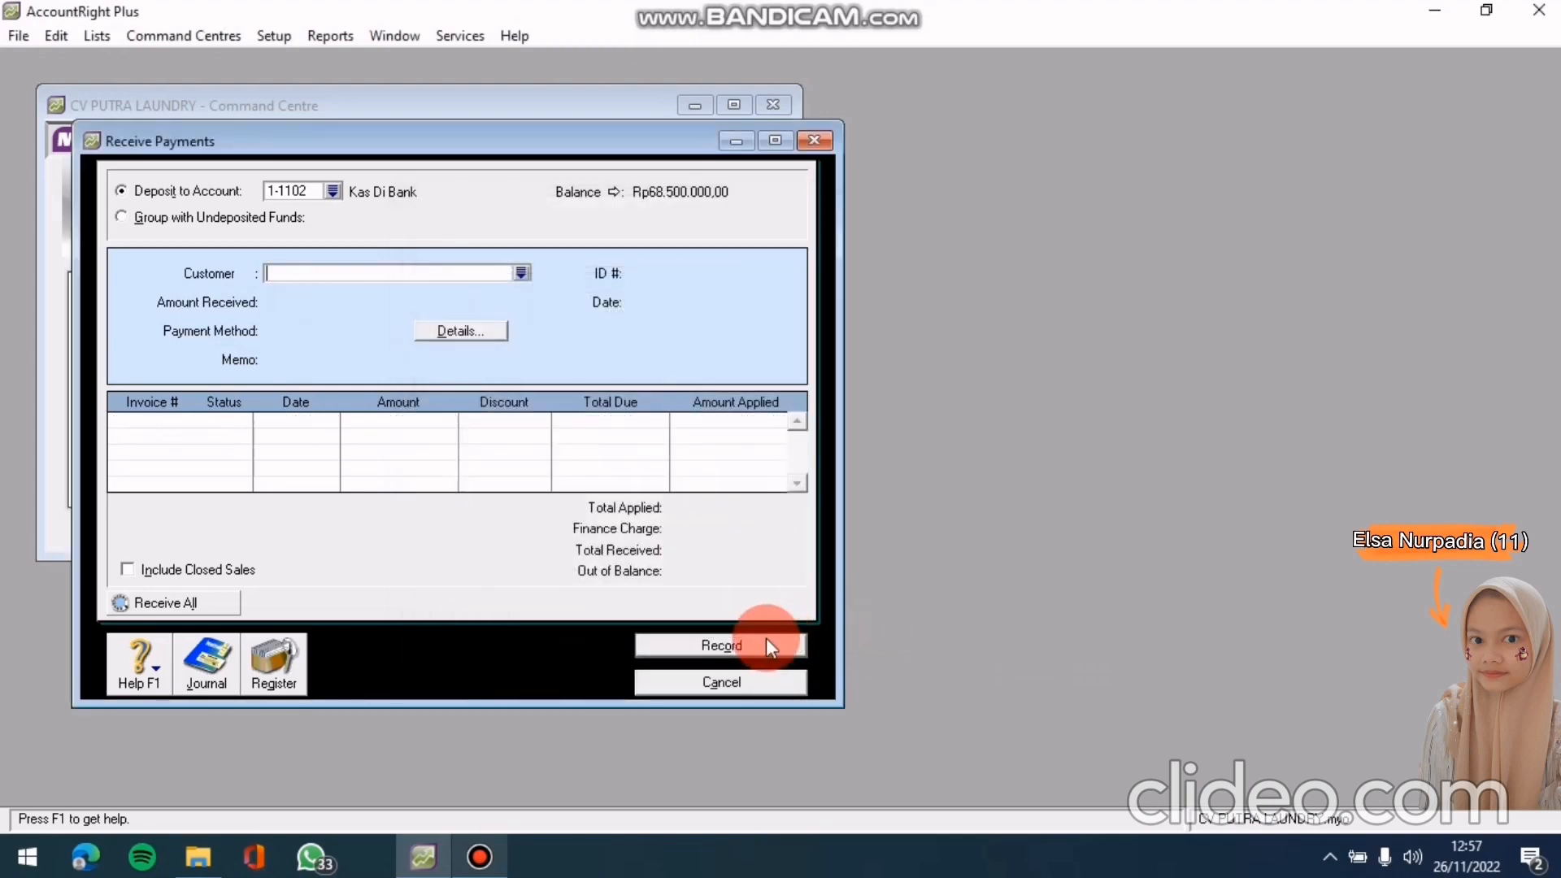
left_click(740, 681)
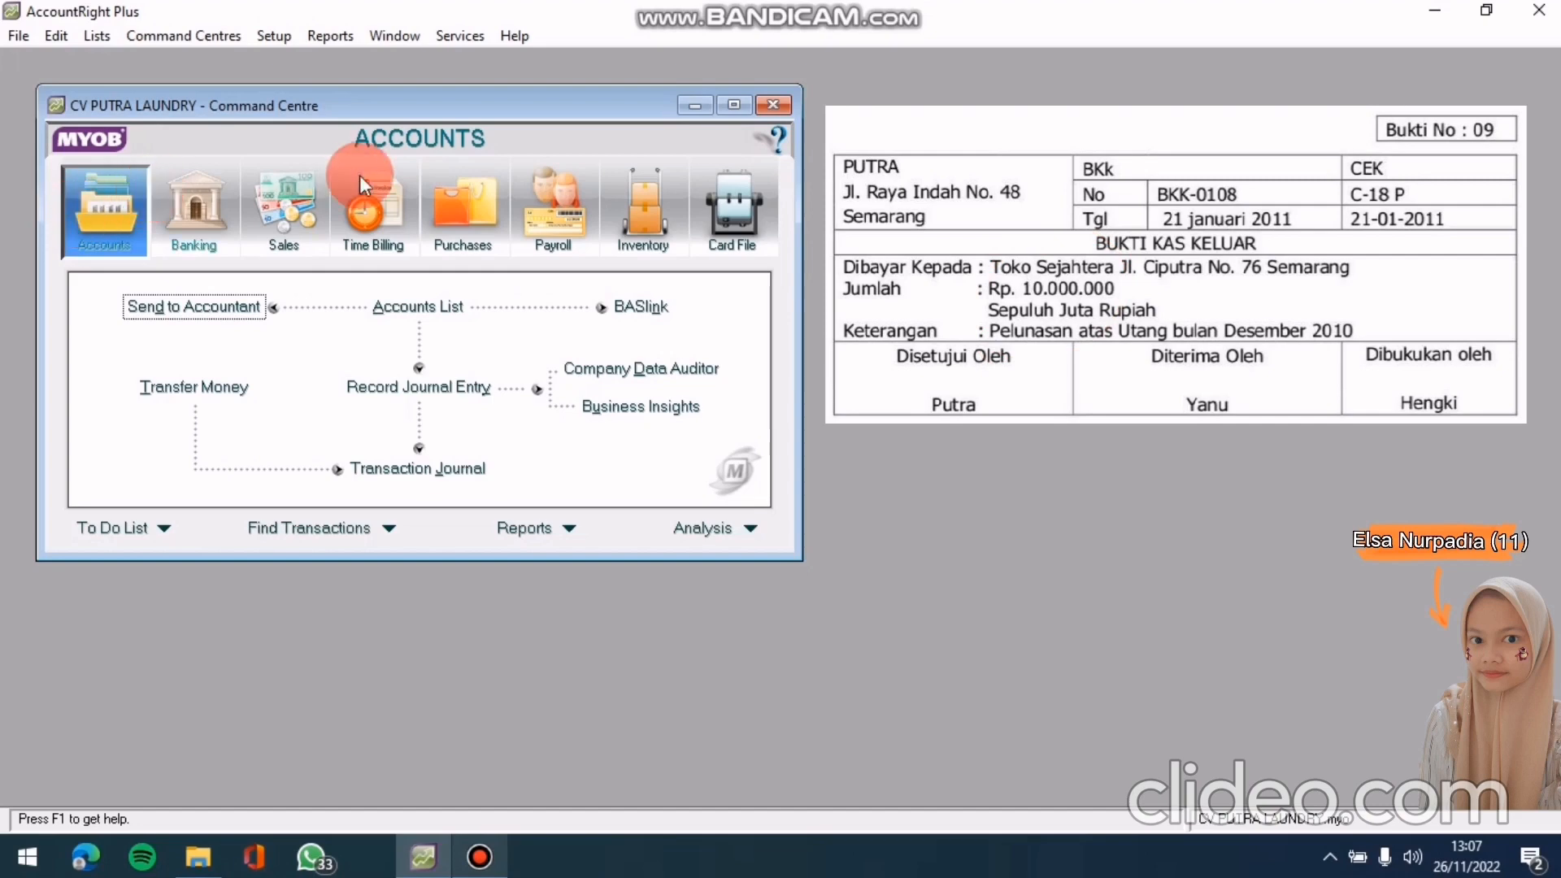
Start a Pay Bills payment to supplier TOKO SEJAHTERA, loading its open purchase PG-0408
left_click(459, 230)
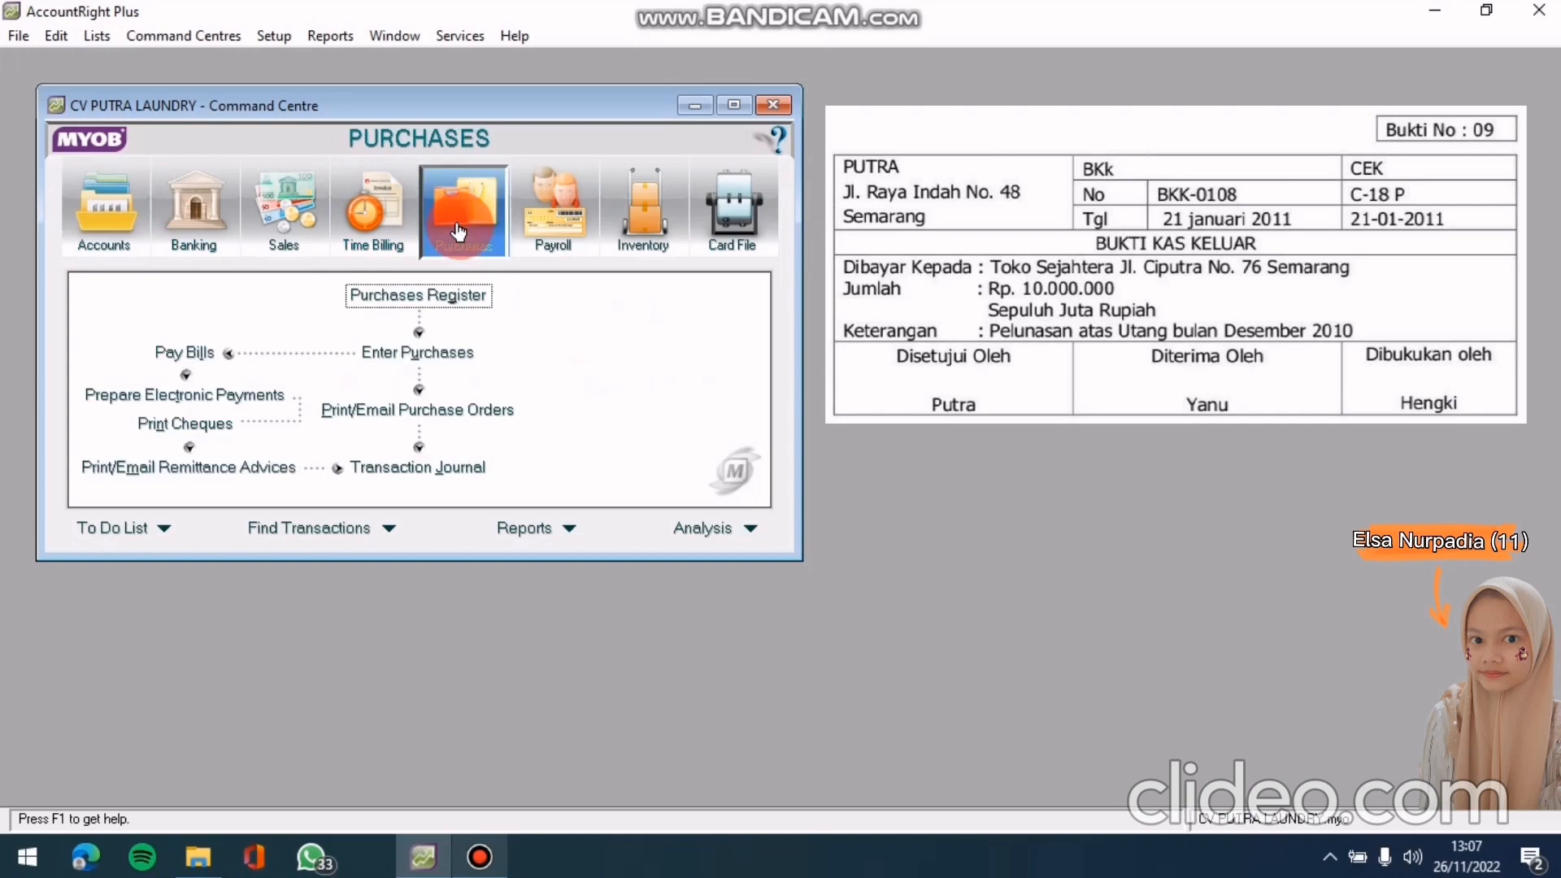
left_click(211, 355)
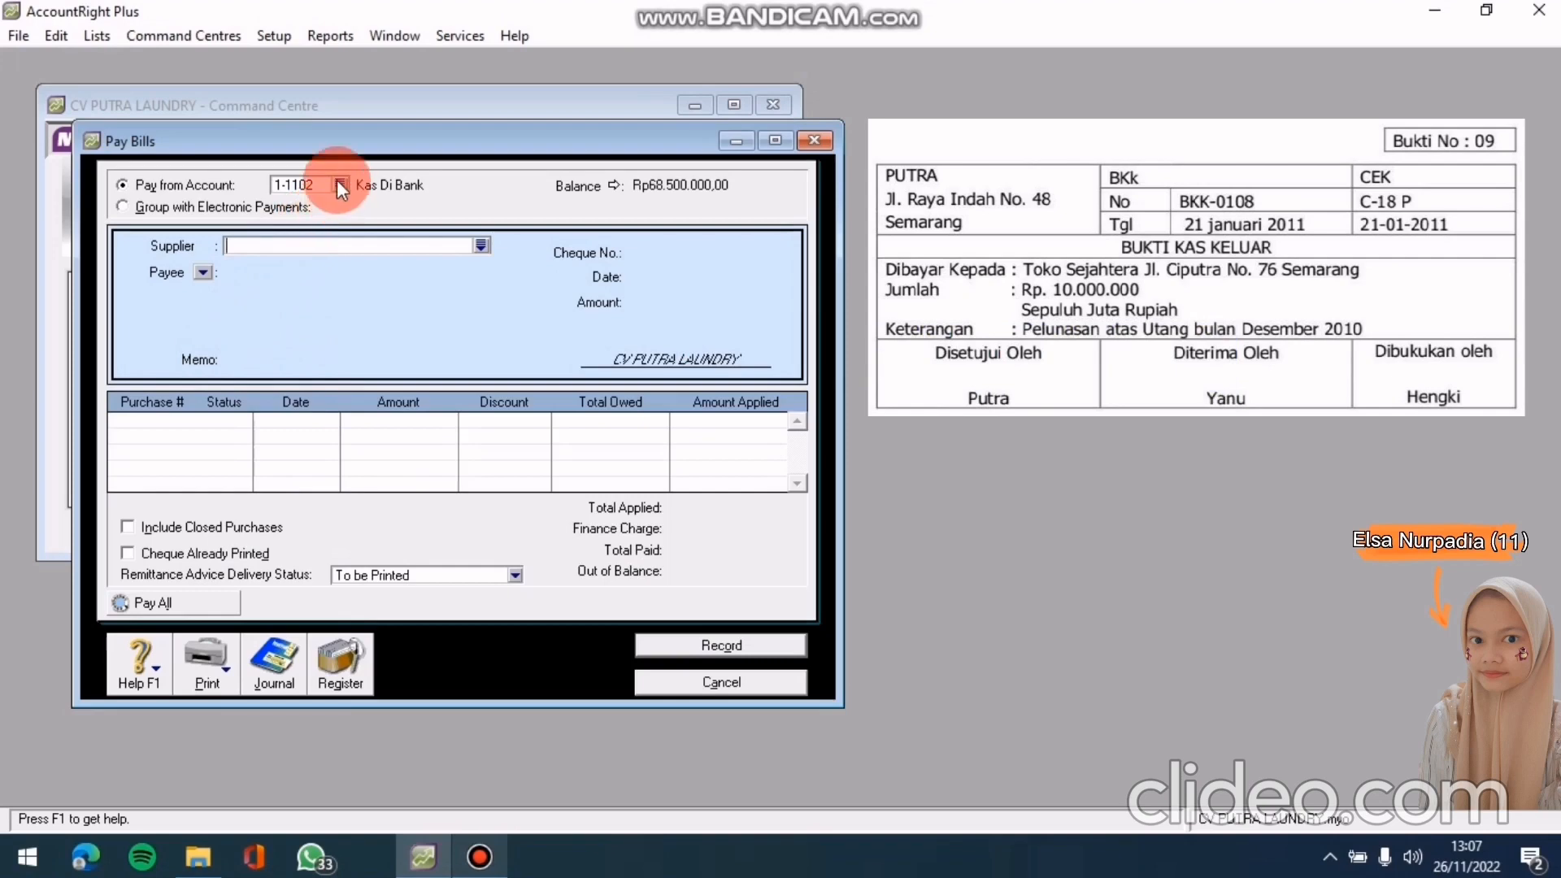
left_click(484, 246)
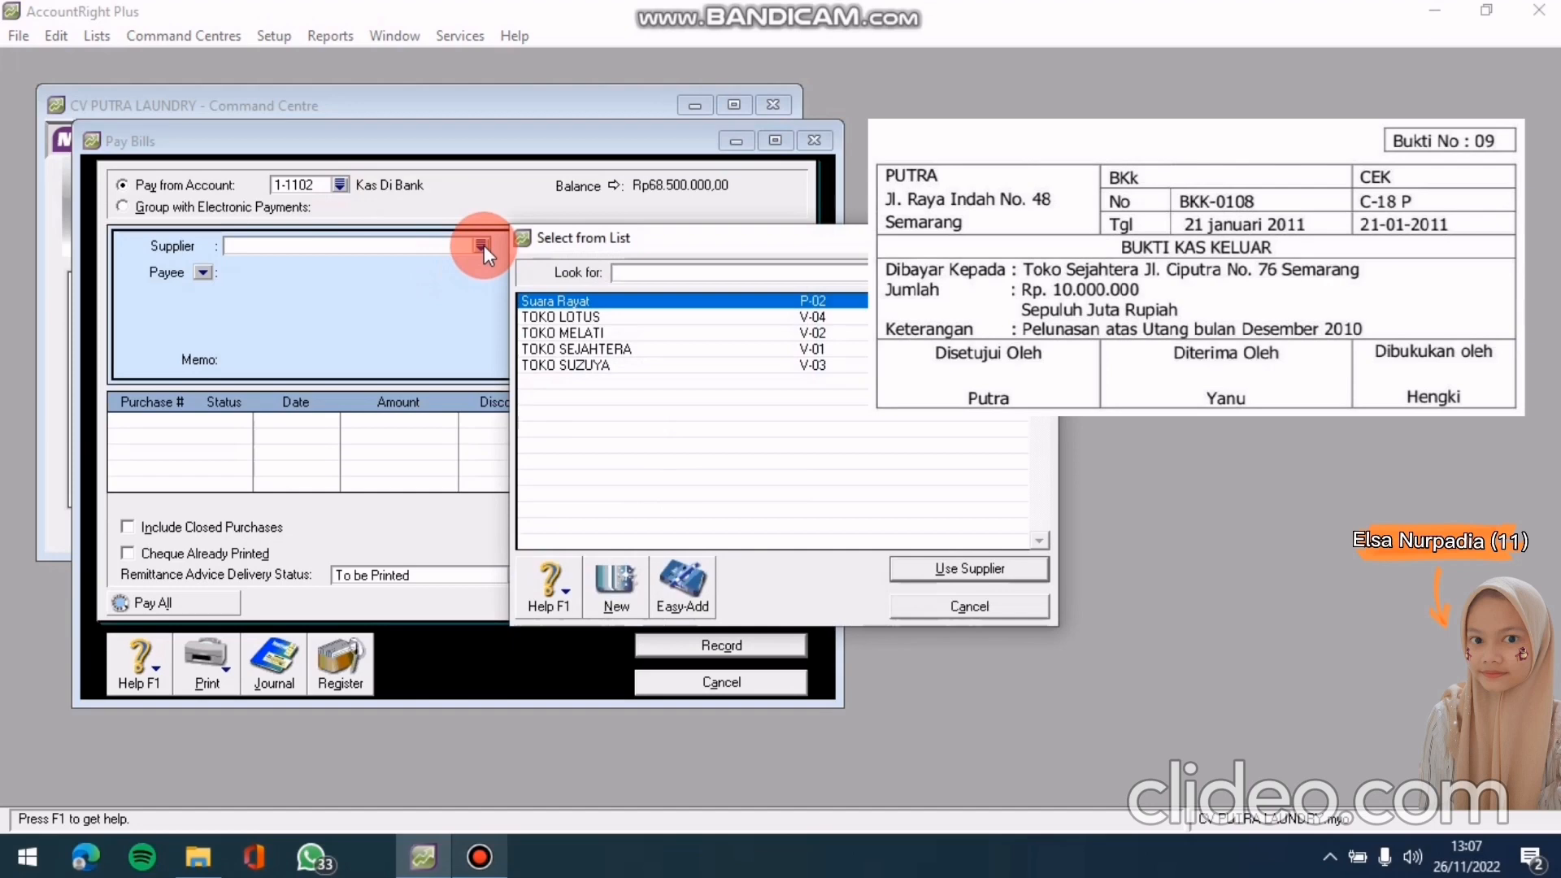
left_click(627, 348)
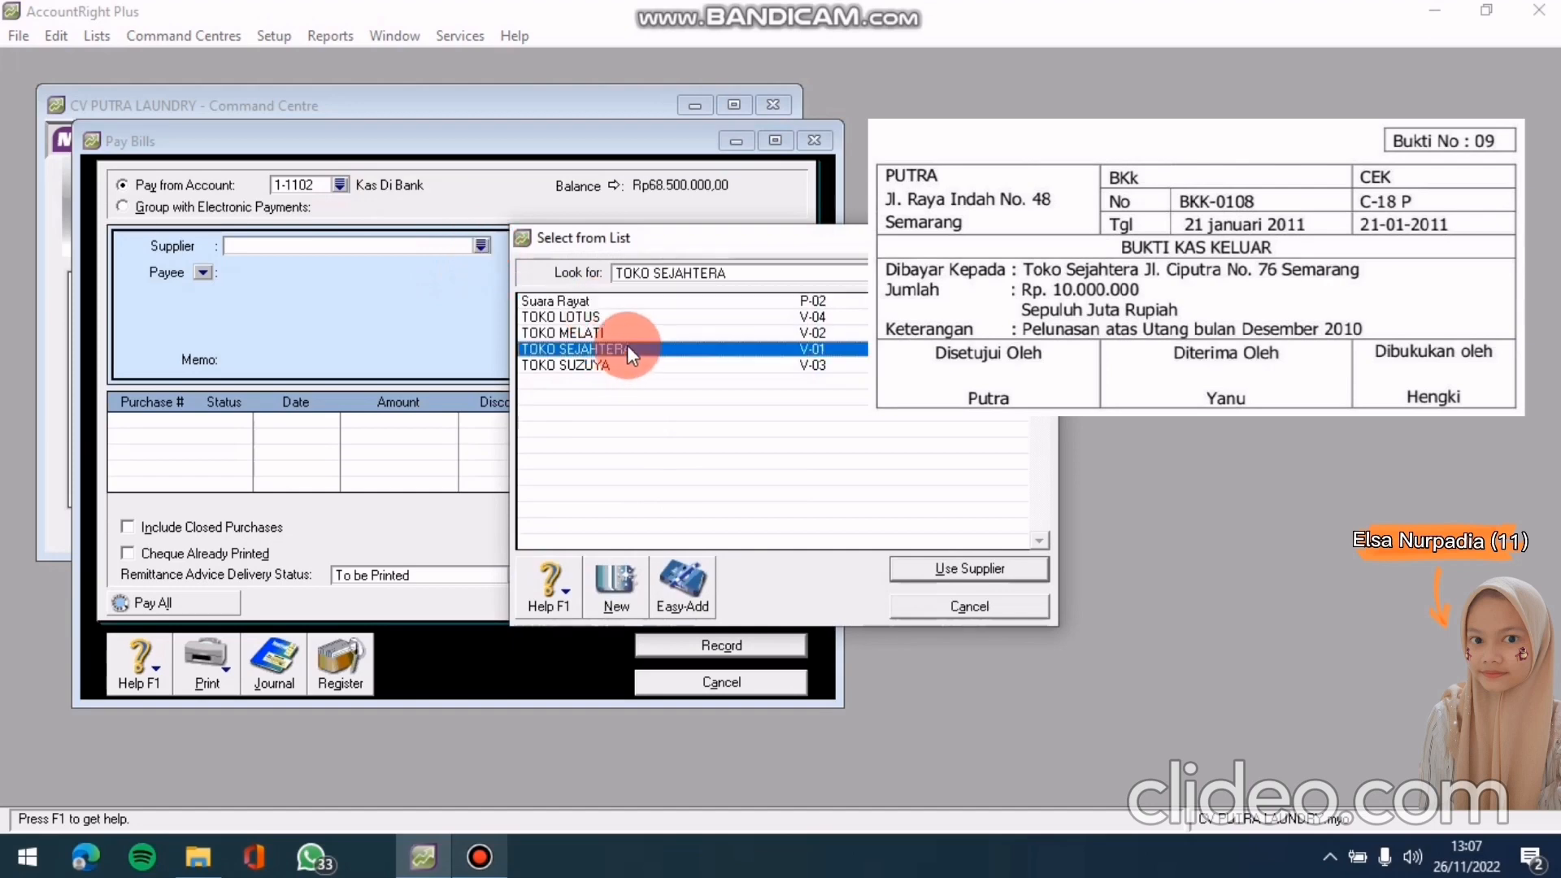
left_click(950, 569)
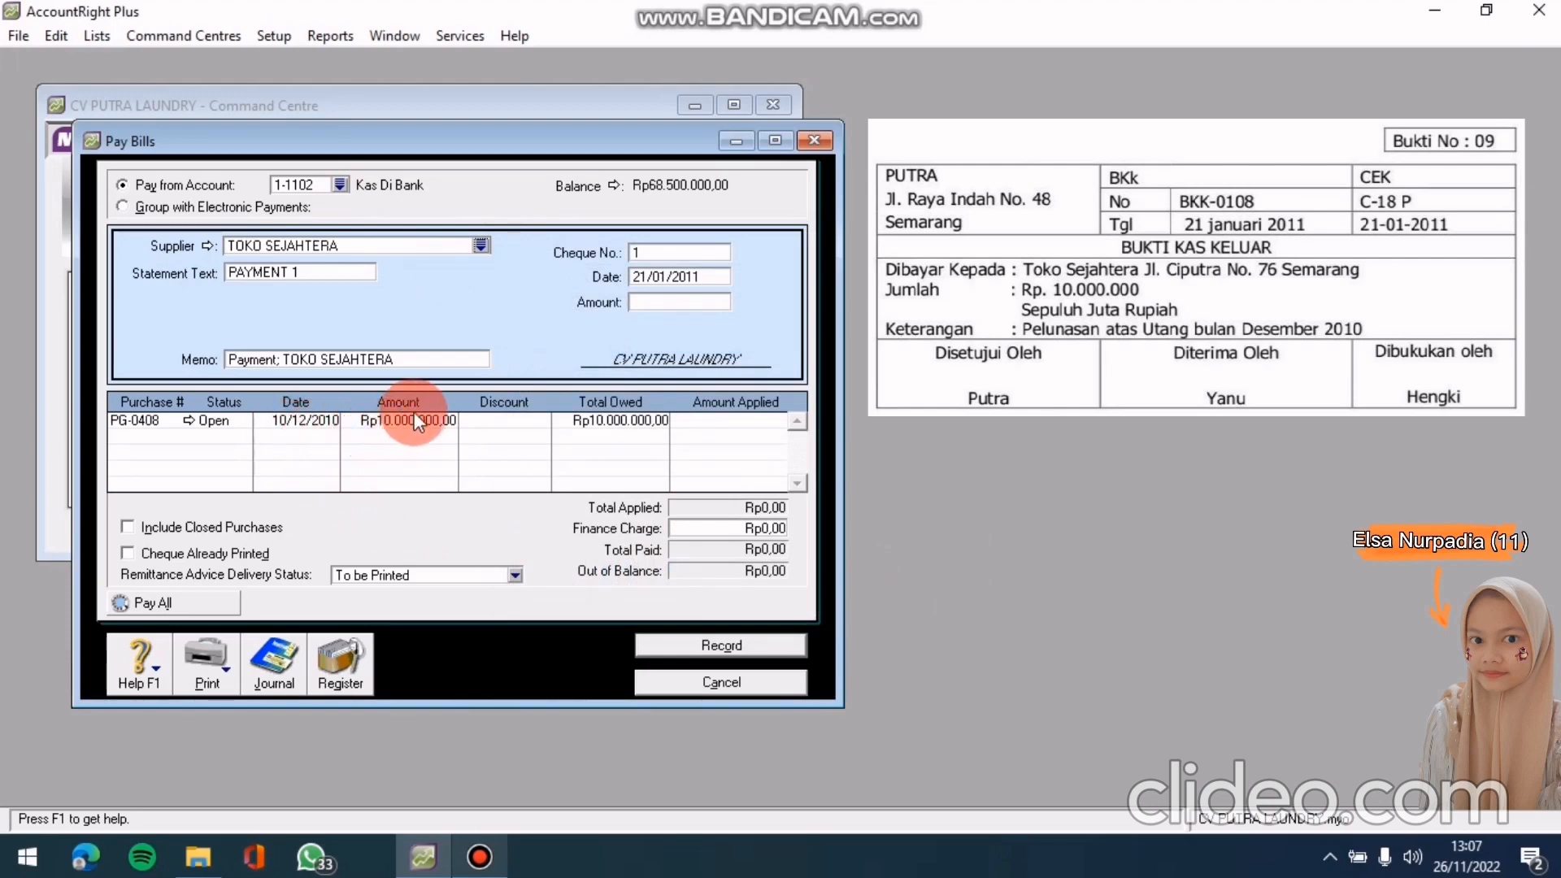
Enter cheque number C-18 P and a payment amount of Rp10.000.000,00
left_click(666, 250)
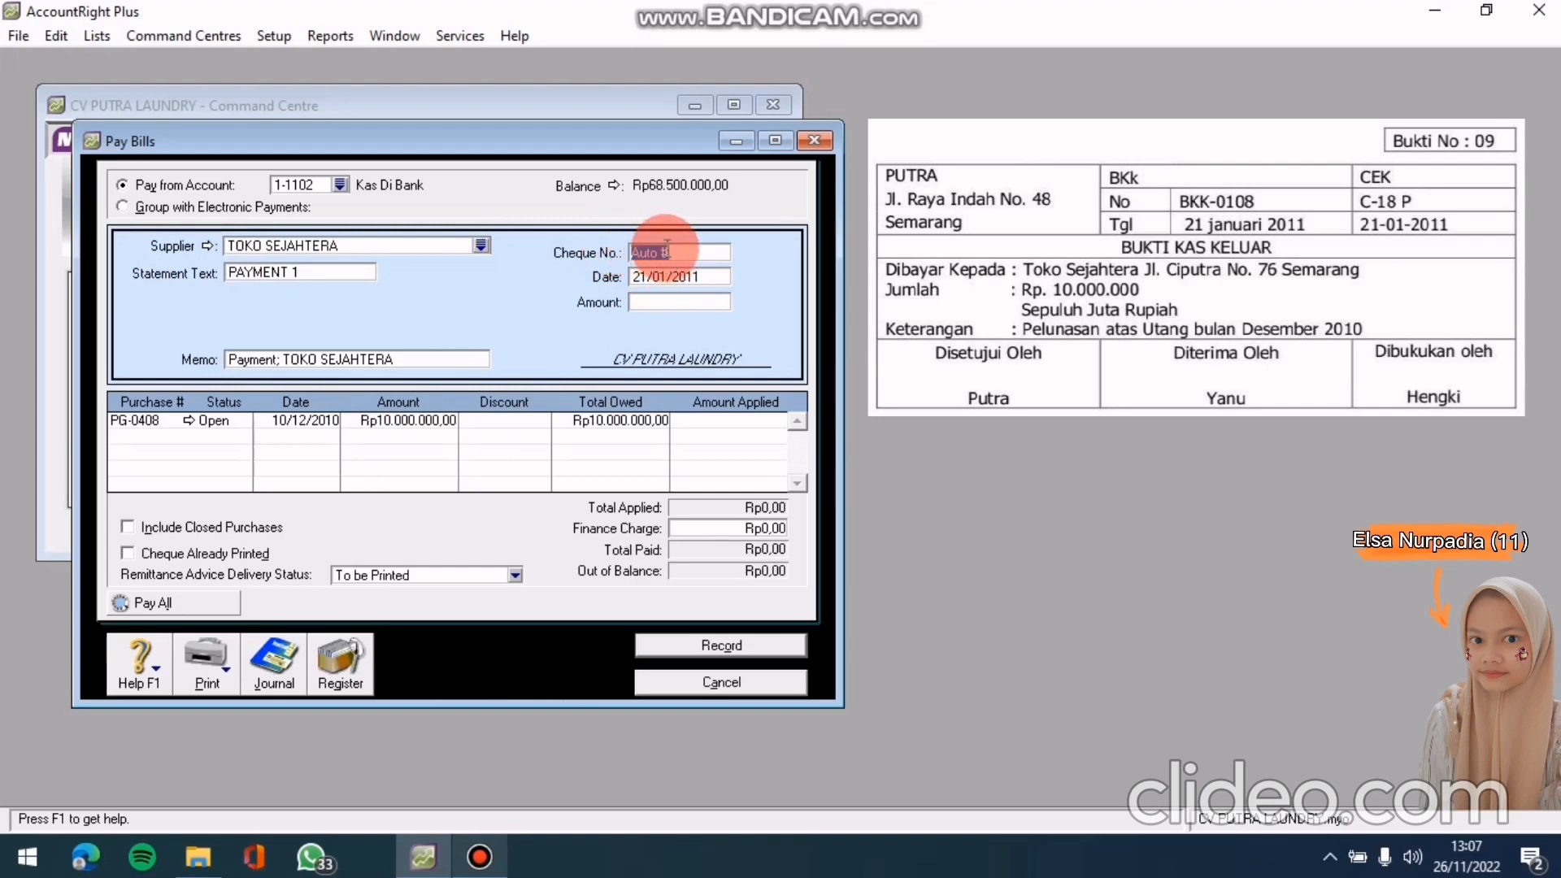
type("C-18 P")
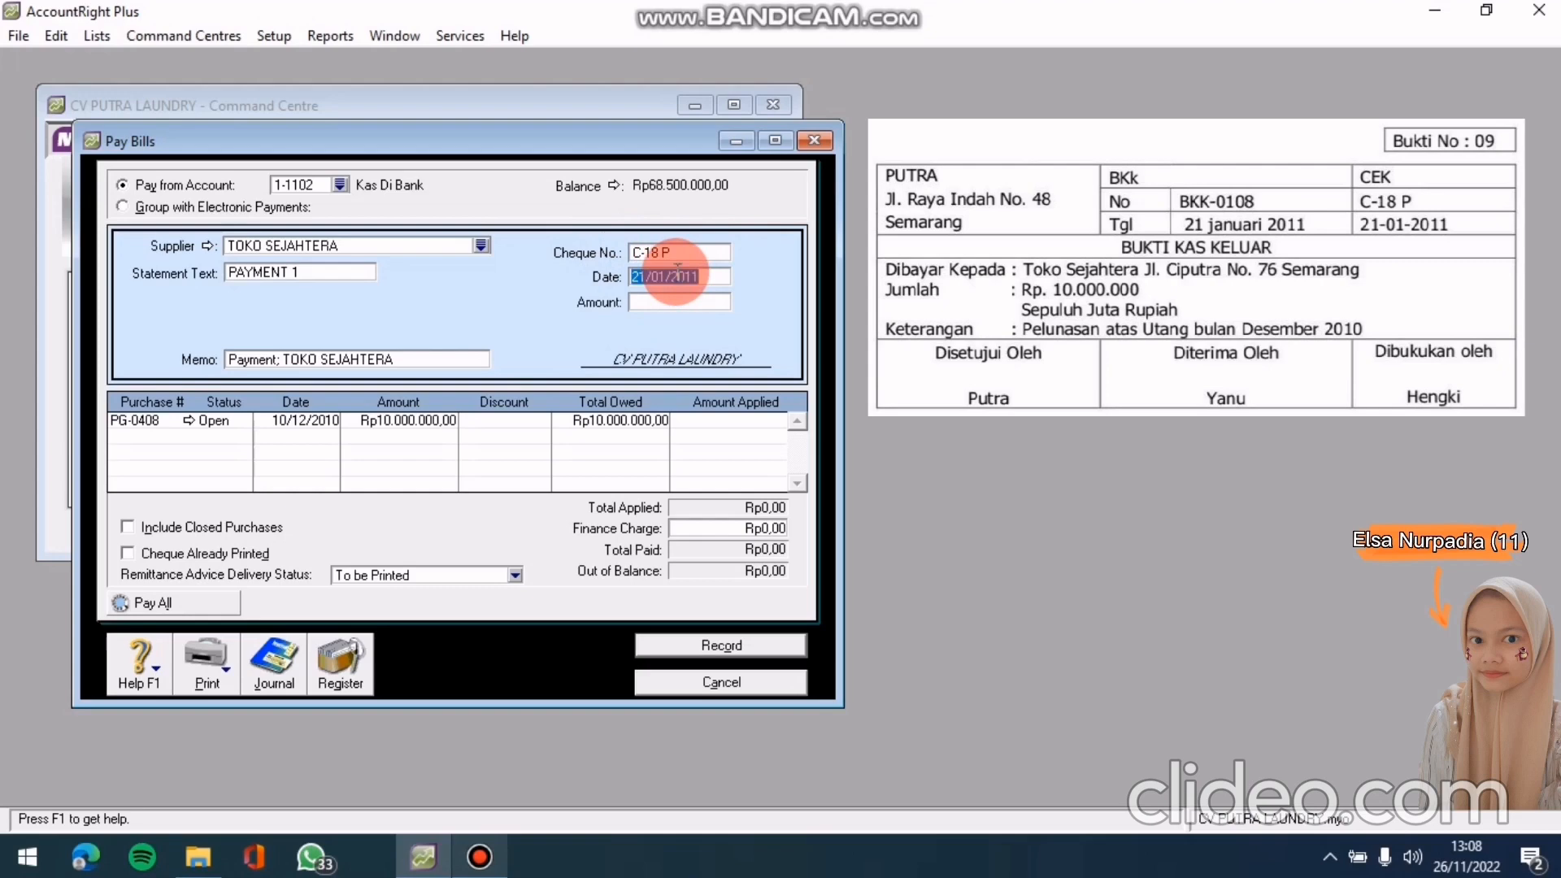
left_click(670, 301)
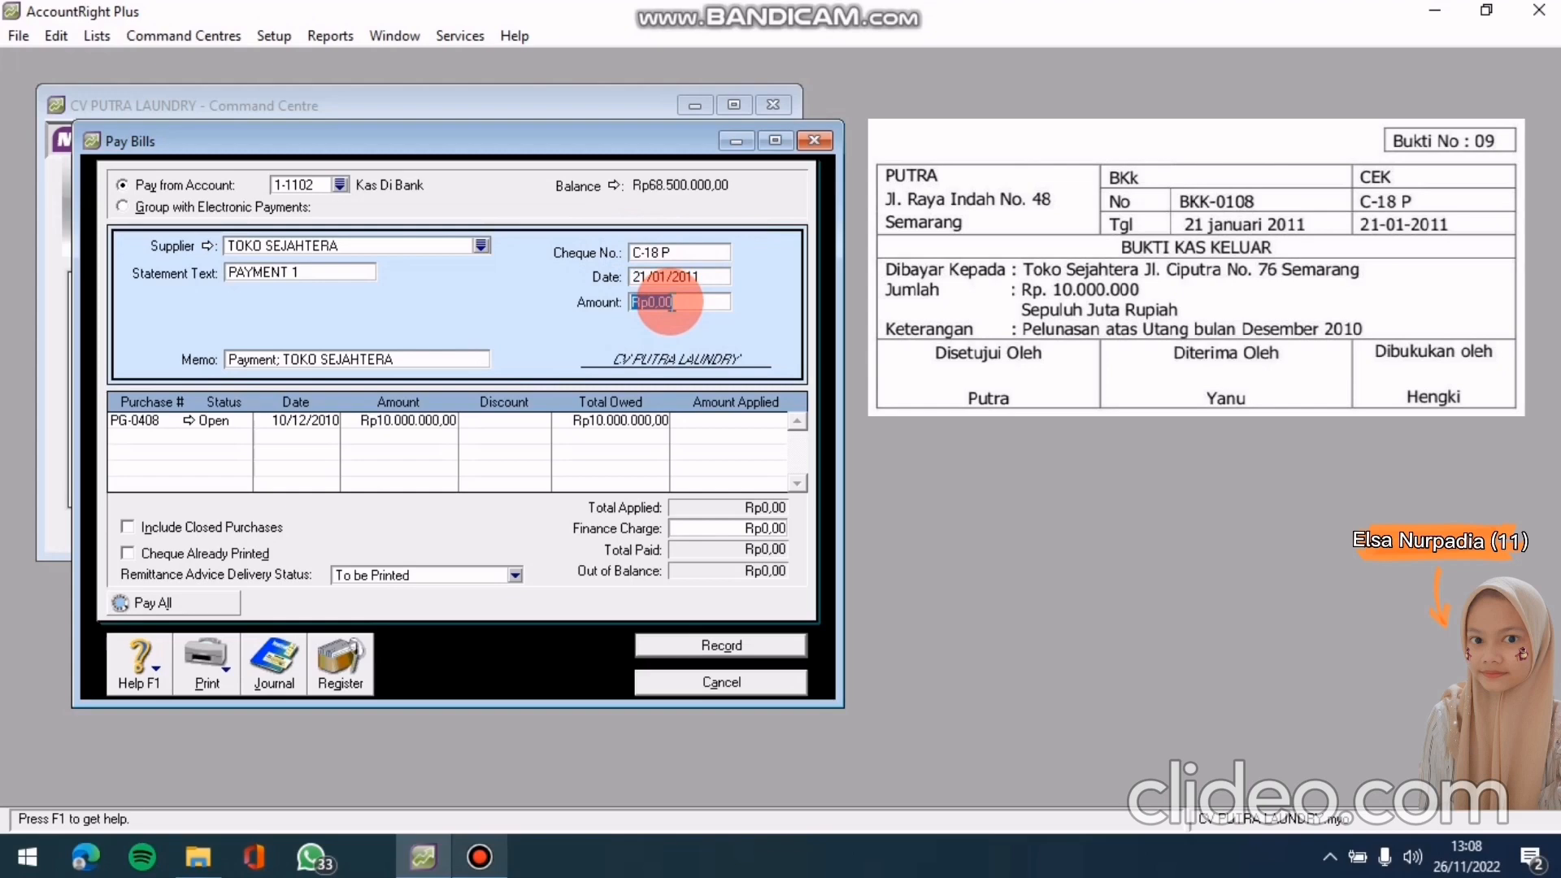
type("10")
type("0000")
type("0")
key("BackSpace")
key("BackSpace")
key("BackSpace")
key("BackSpace")
key("BackSpace")
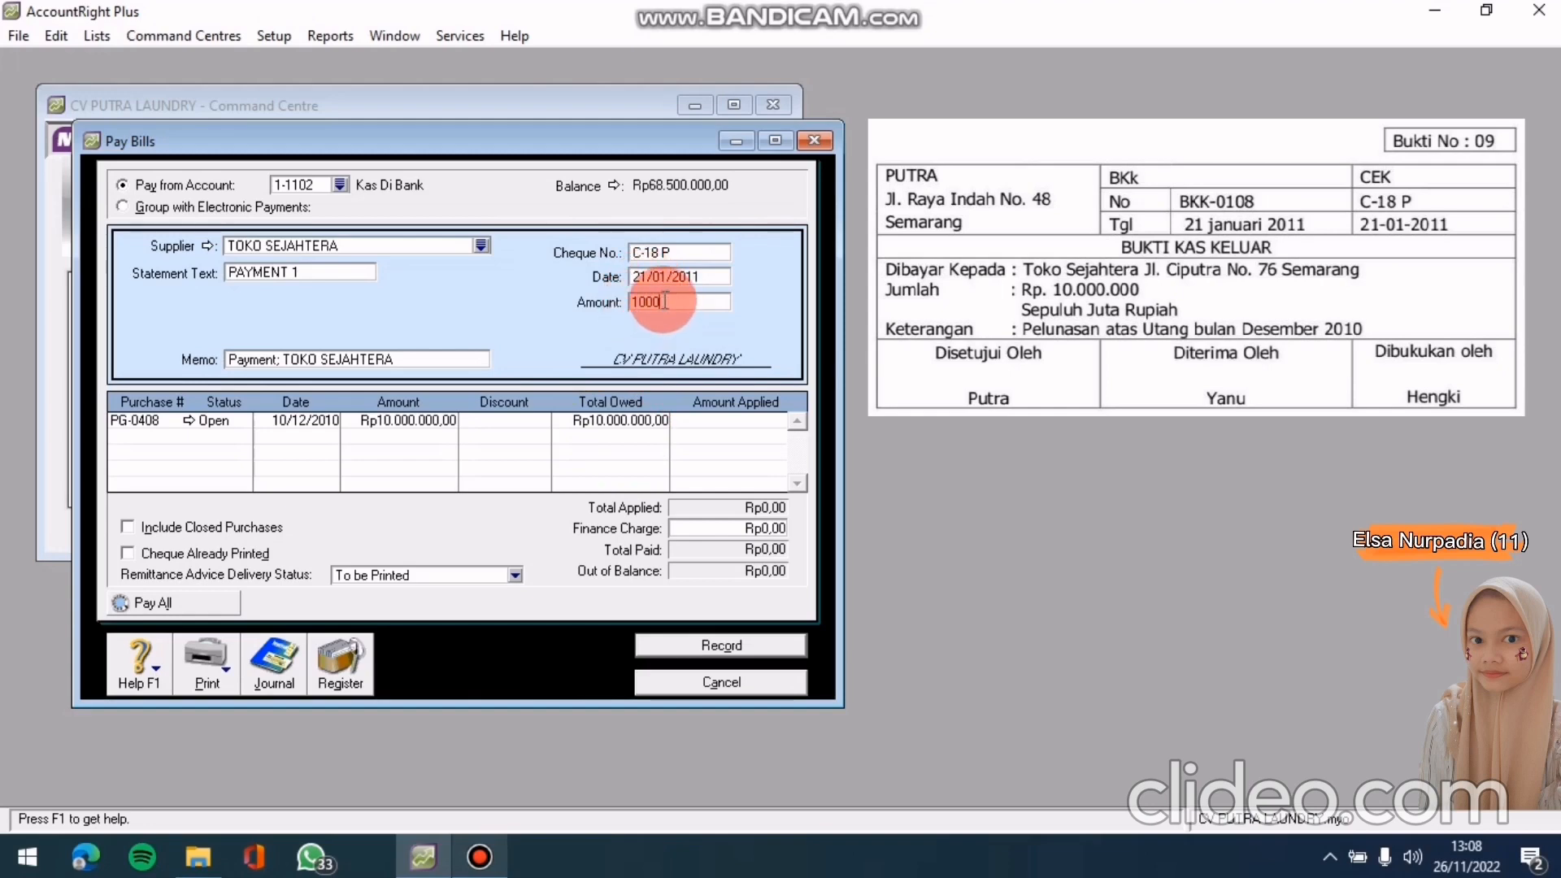
type("0000000")
key("Tab")
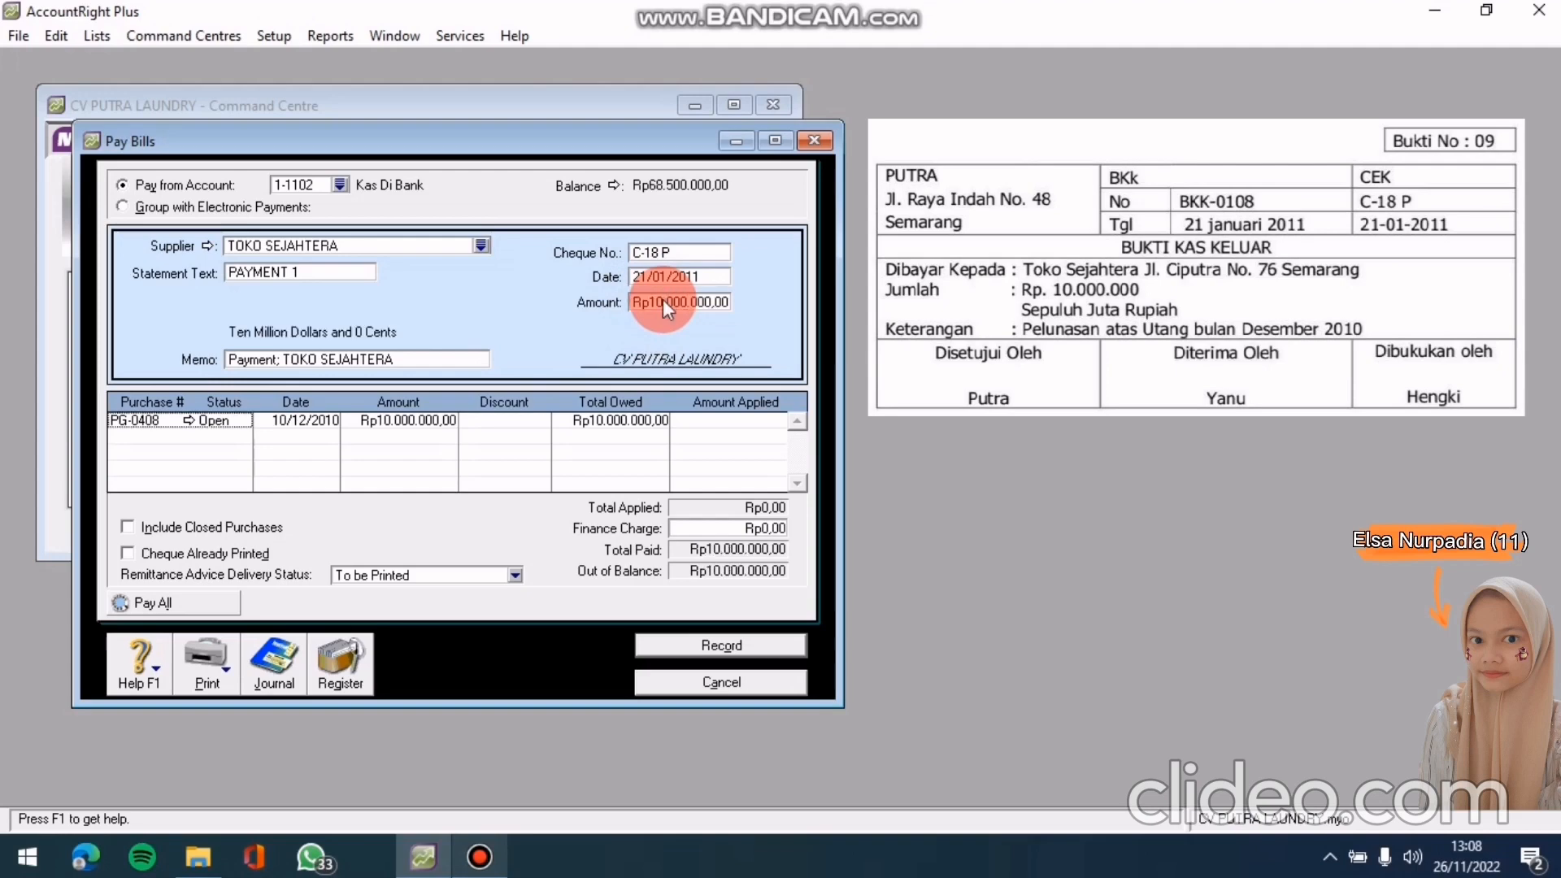
Apply the full Rp10.000.000,00 to purchase PG-0408 and preview the journal recap
left_click(718, 417)
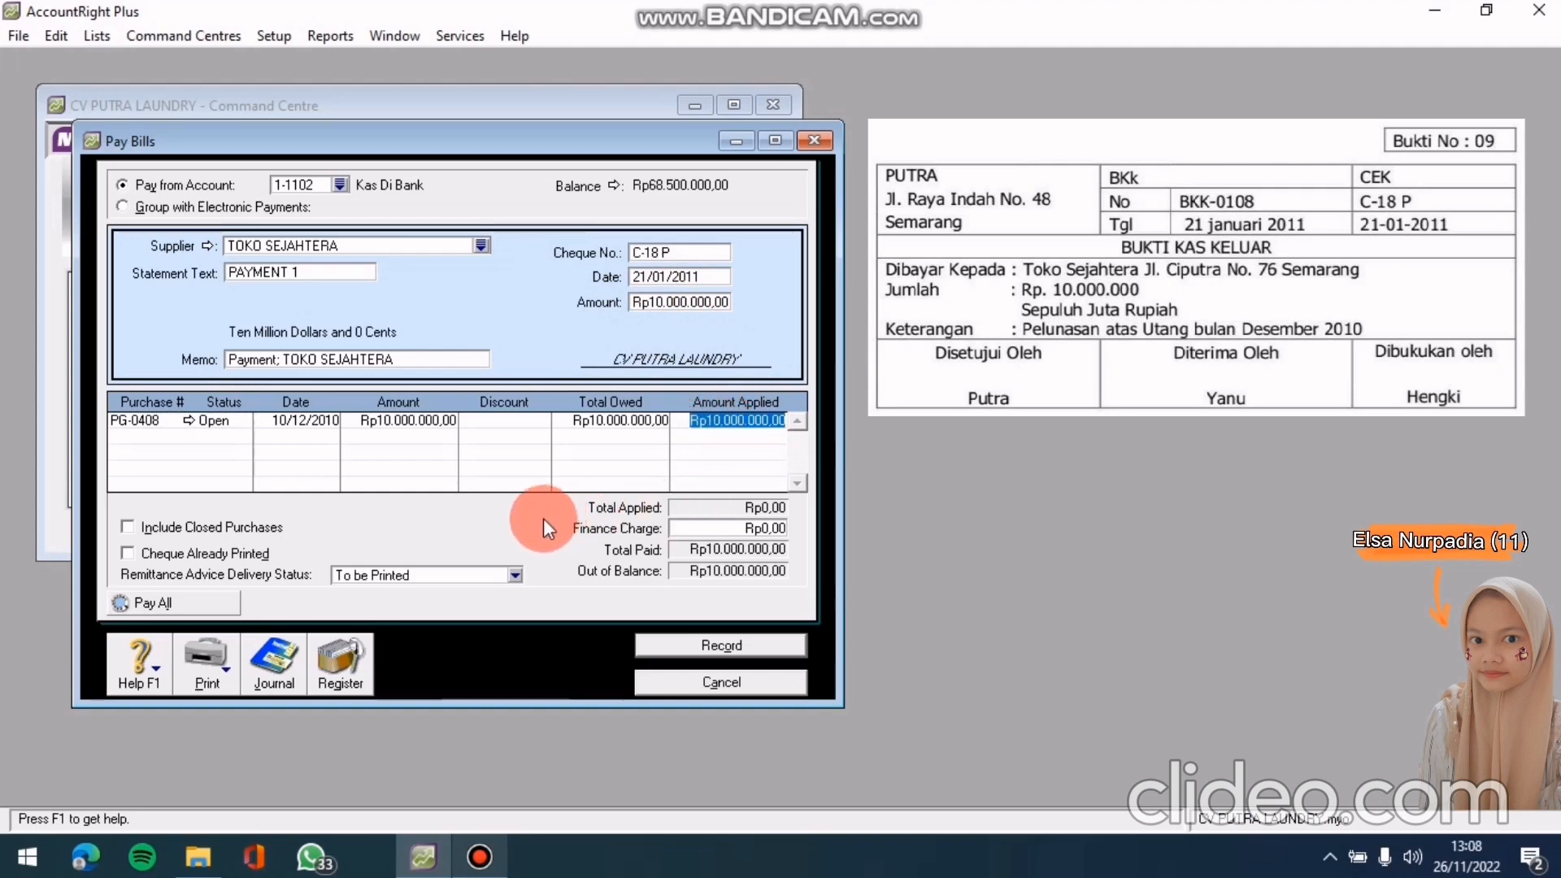
key("Tab")
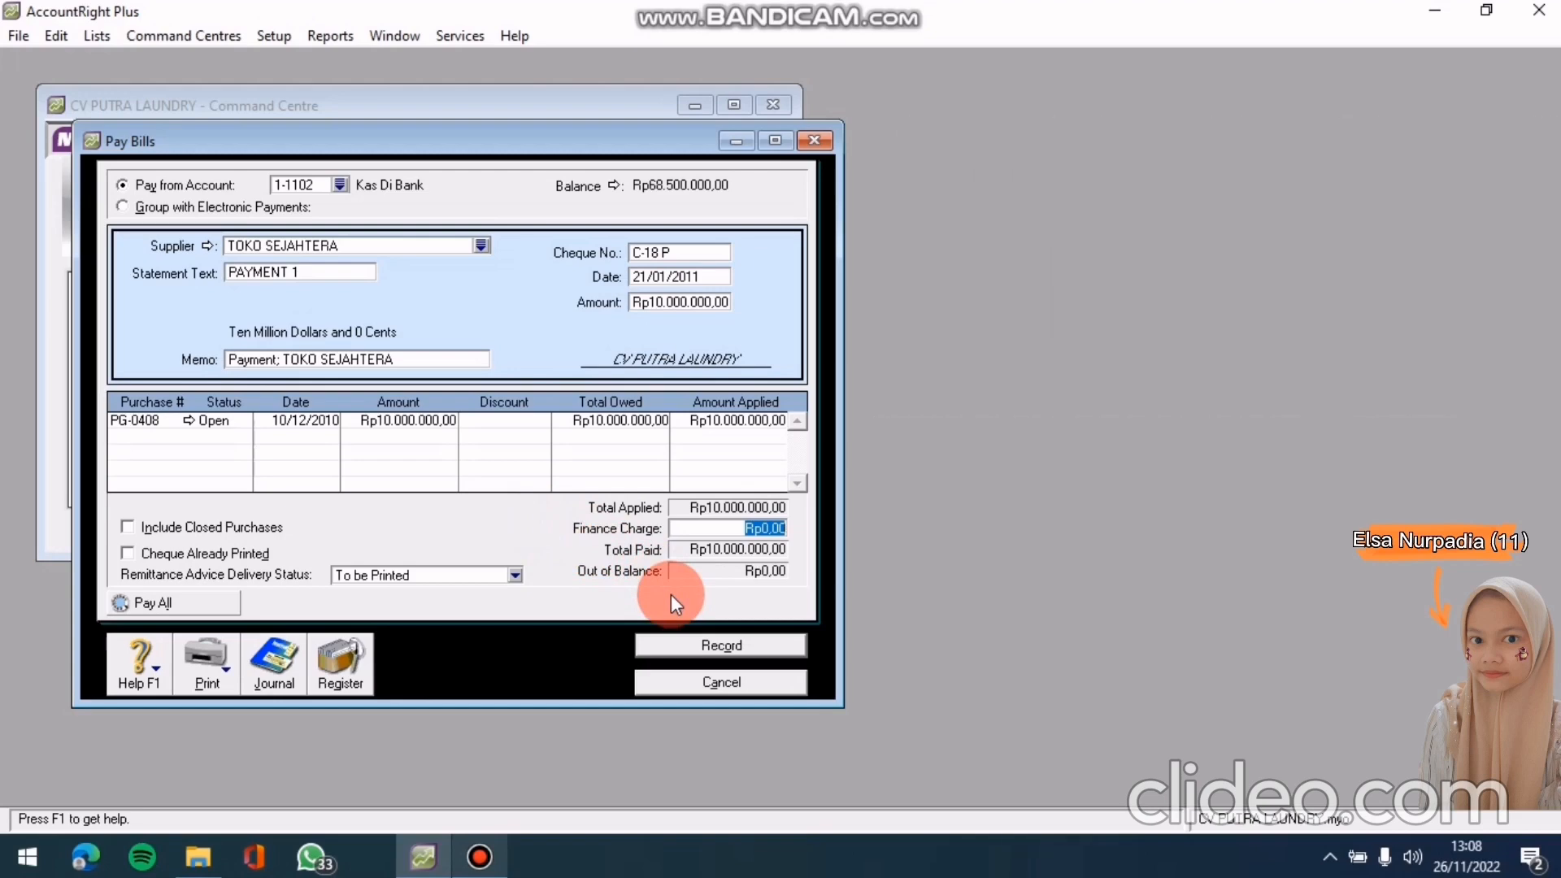
key("ctrl+r")
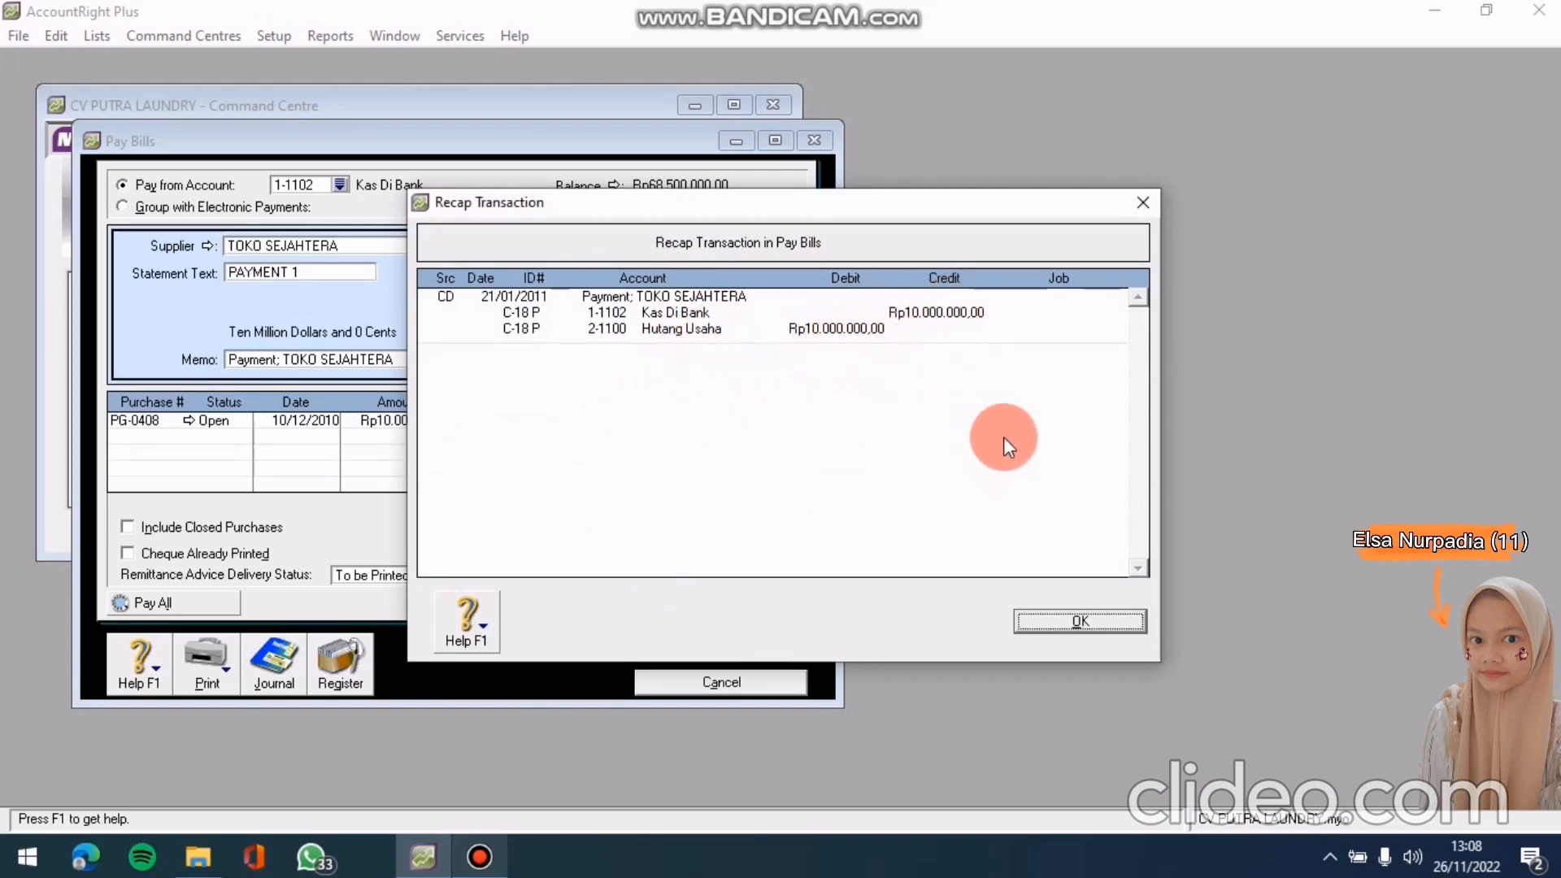
Dismiss the recap, record the TOKO SEJAHTERA payment and close Pay Bills
left_click(1033, 624)
left_click(706, 642)
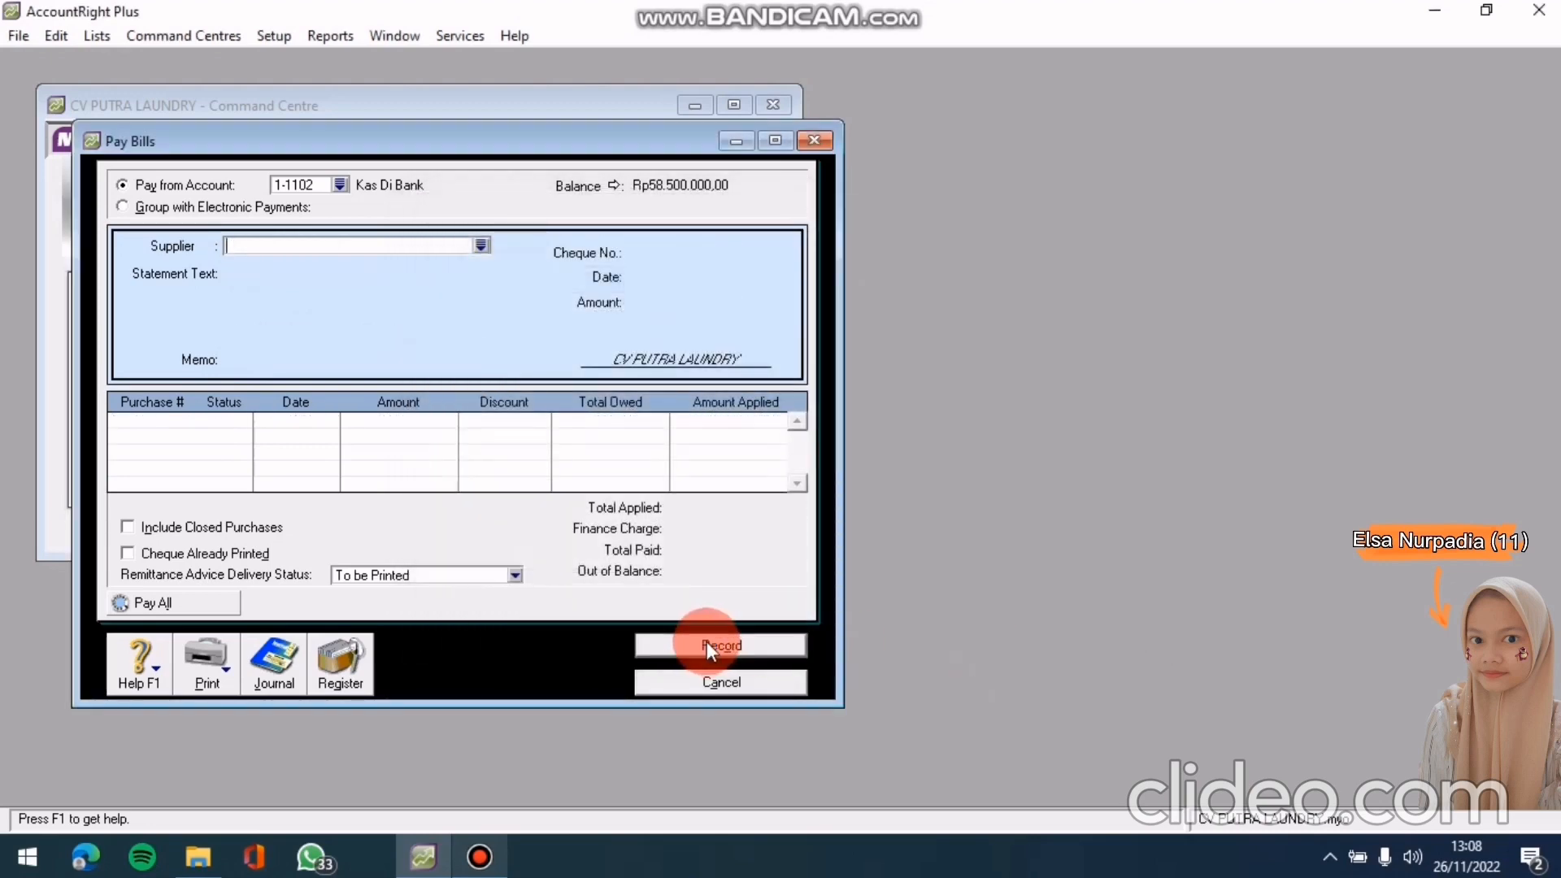
left_click(717, 683)
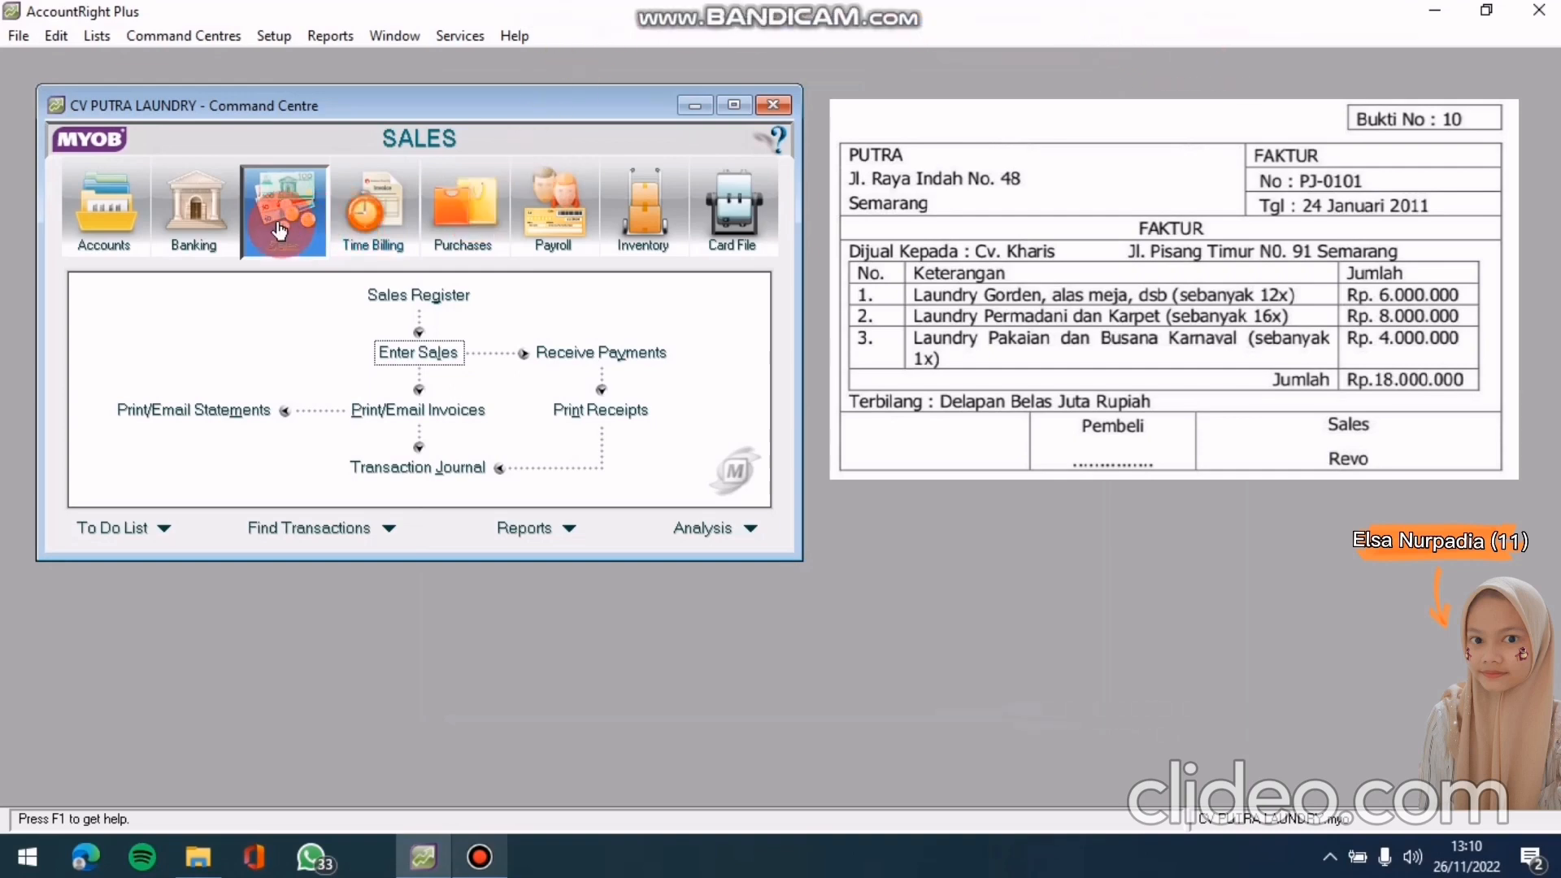
Start a new sales invoice for customer CV. Kharis
left_click(410, 352)
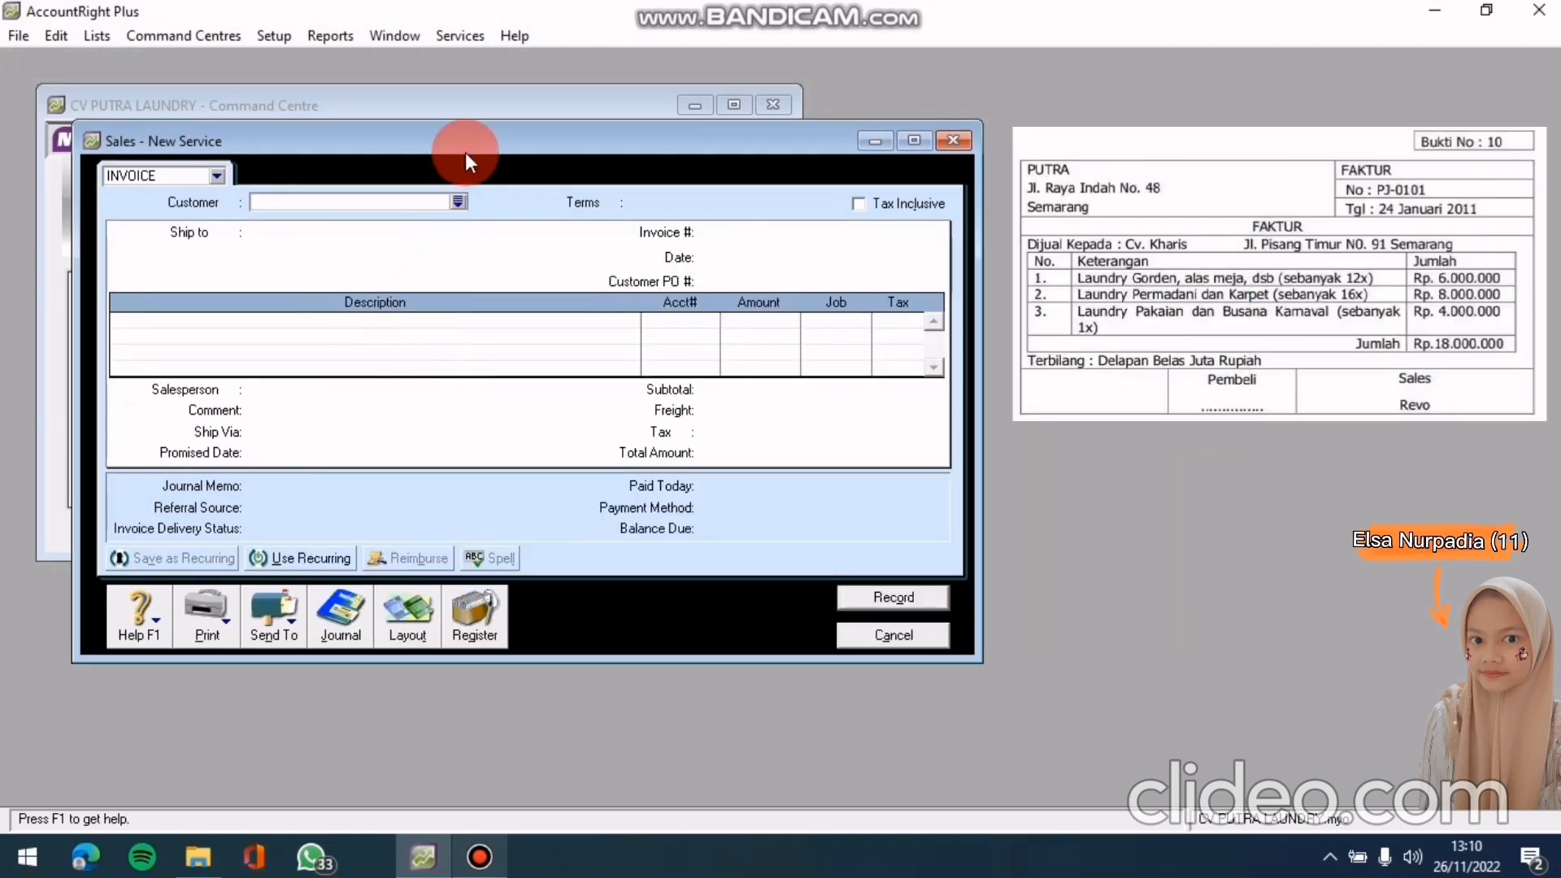
left_click(461, 201)
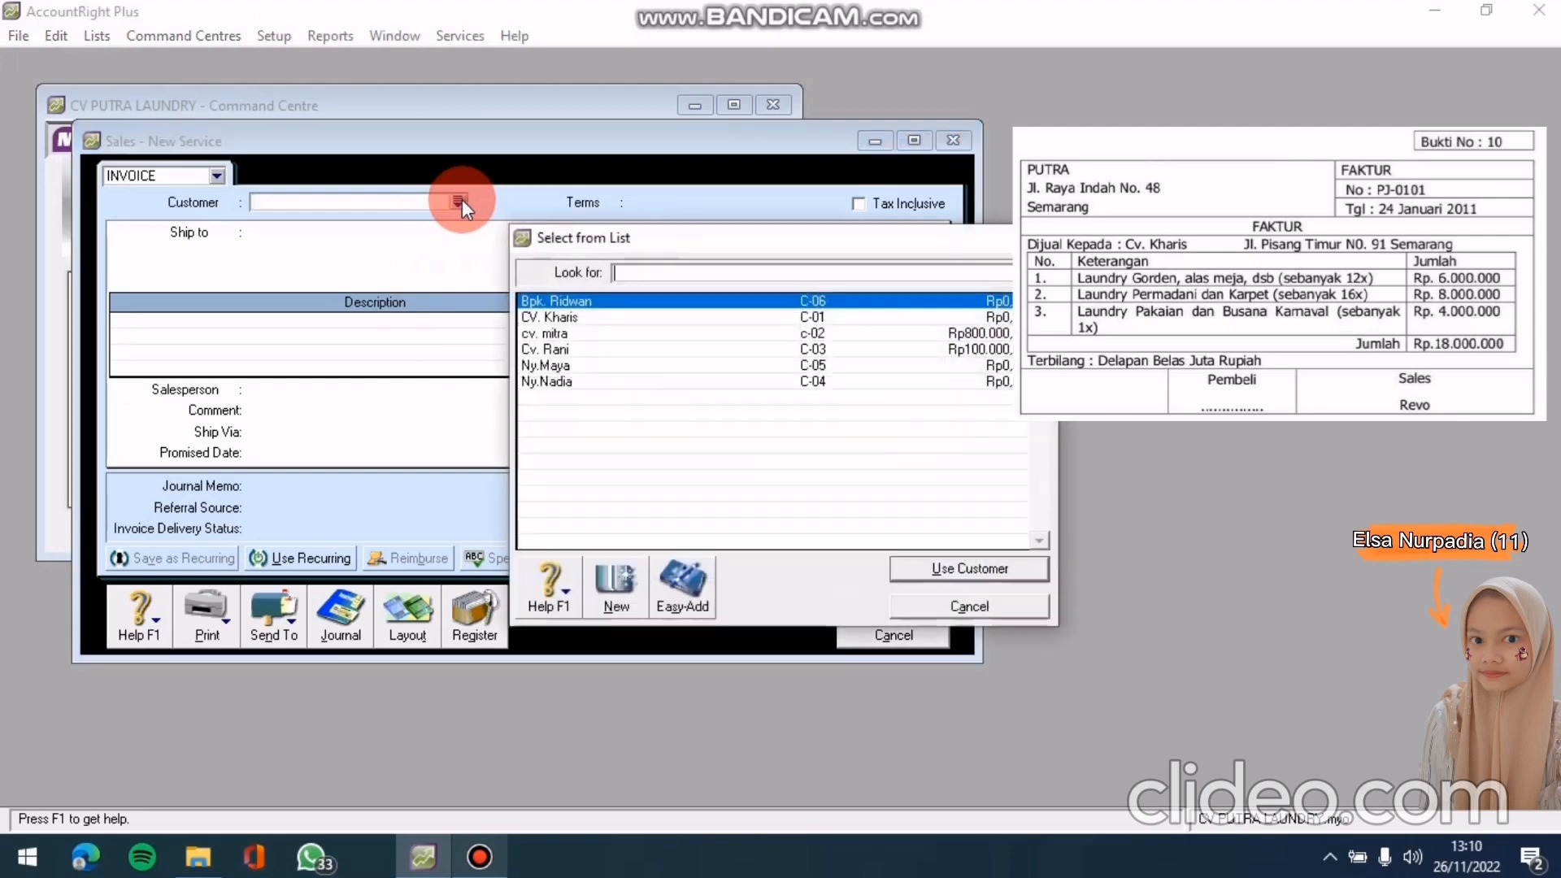
left_click(602, 314)
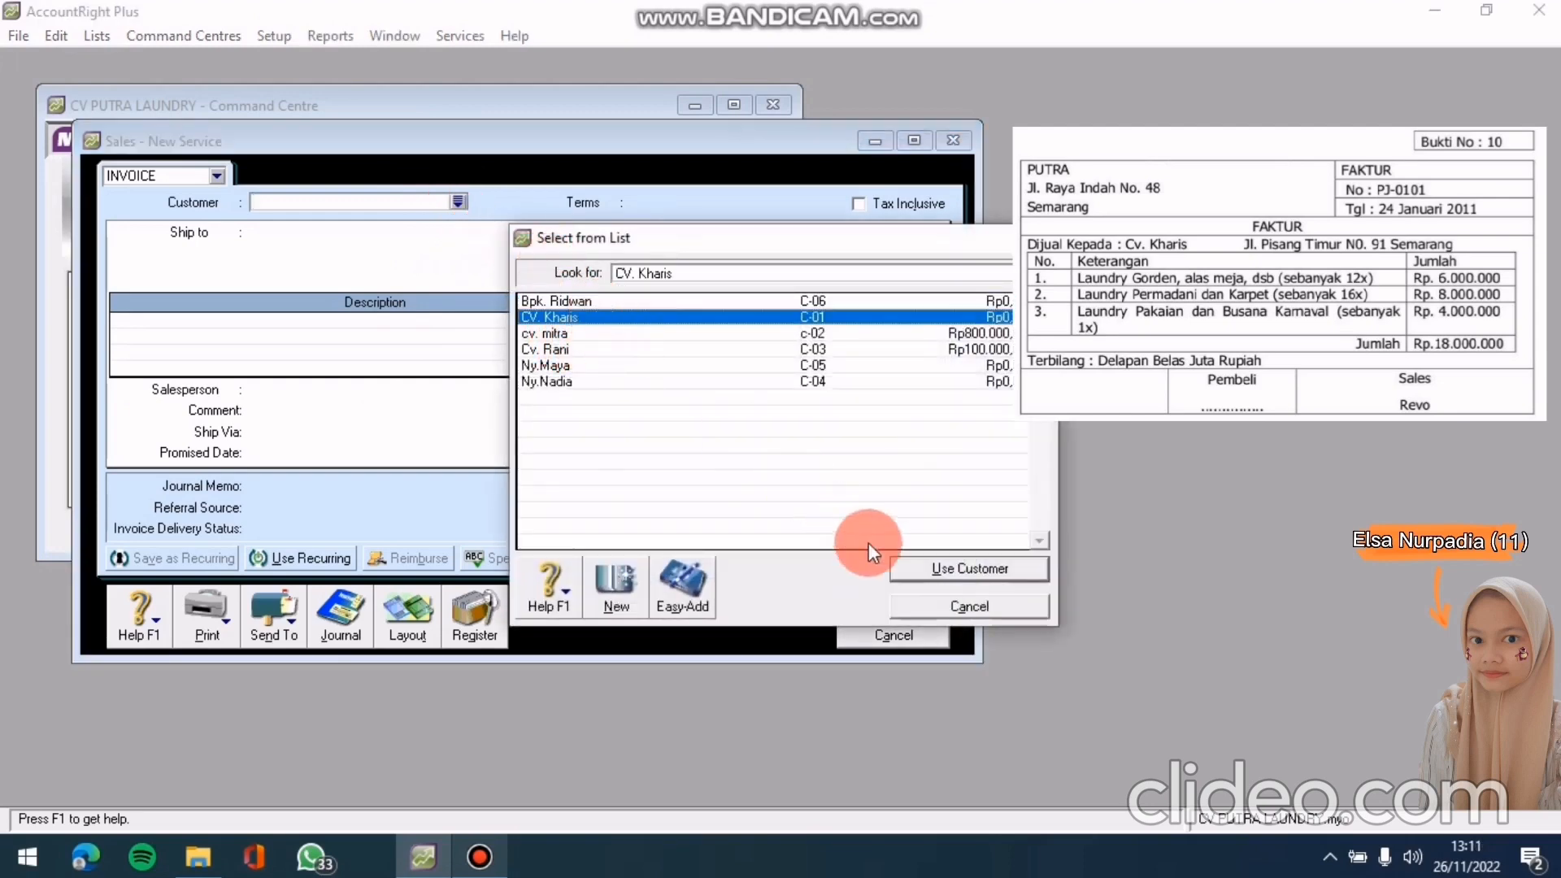
left_click(925, 567)
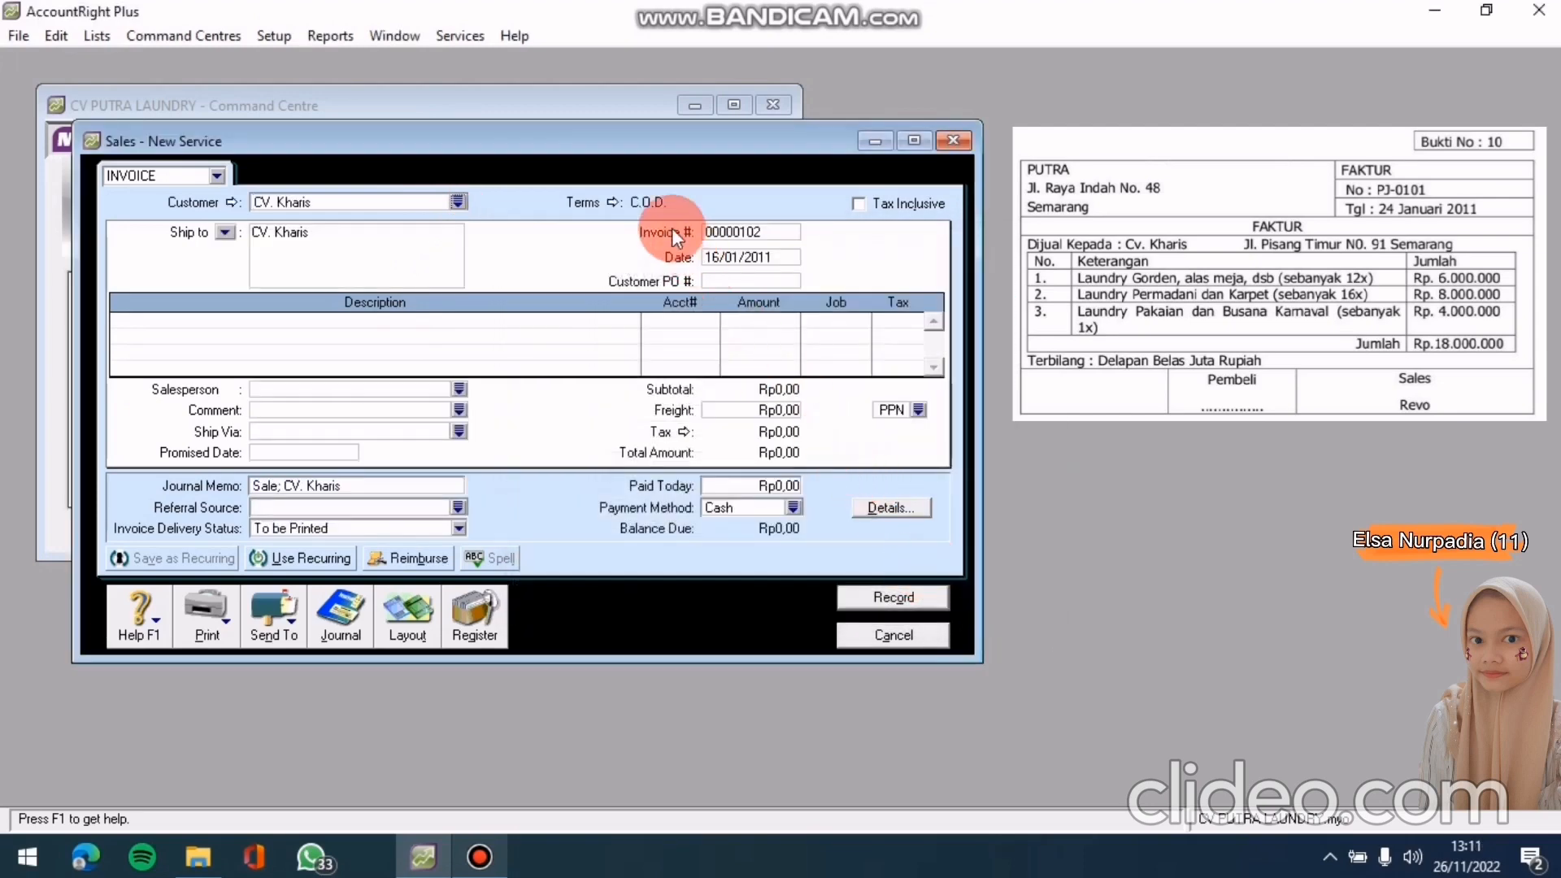
Set the invoice terms to payment due in 30 days (Net 30)
left_click(614, 205)
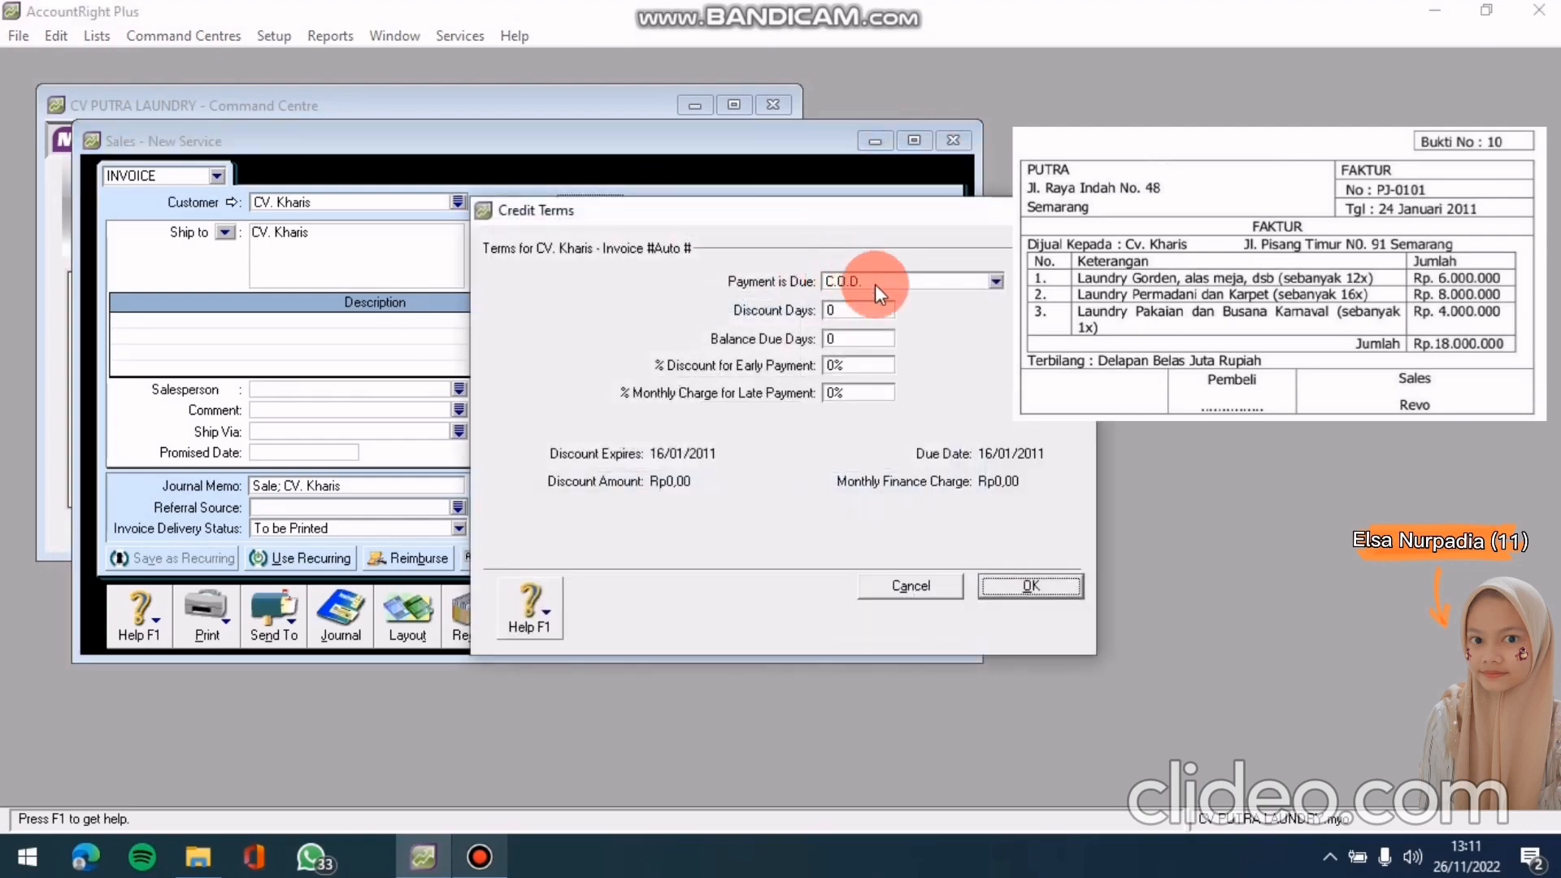
left_click(996, 280)
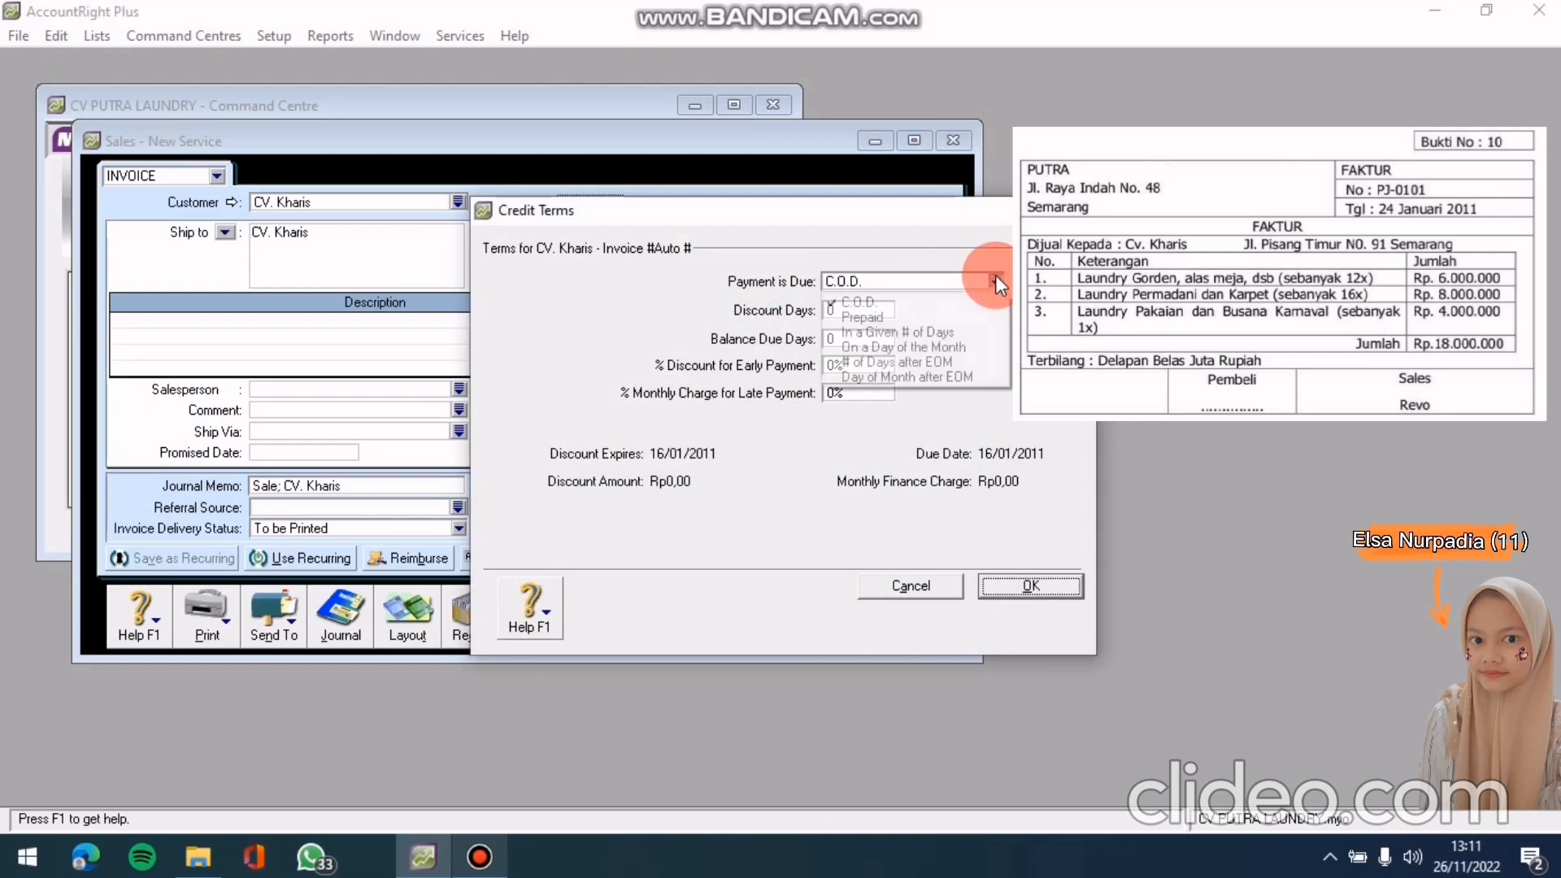
left_click(919, 335)
left_click(879, 337)
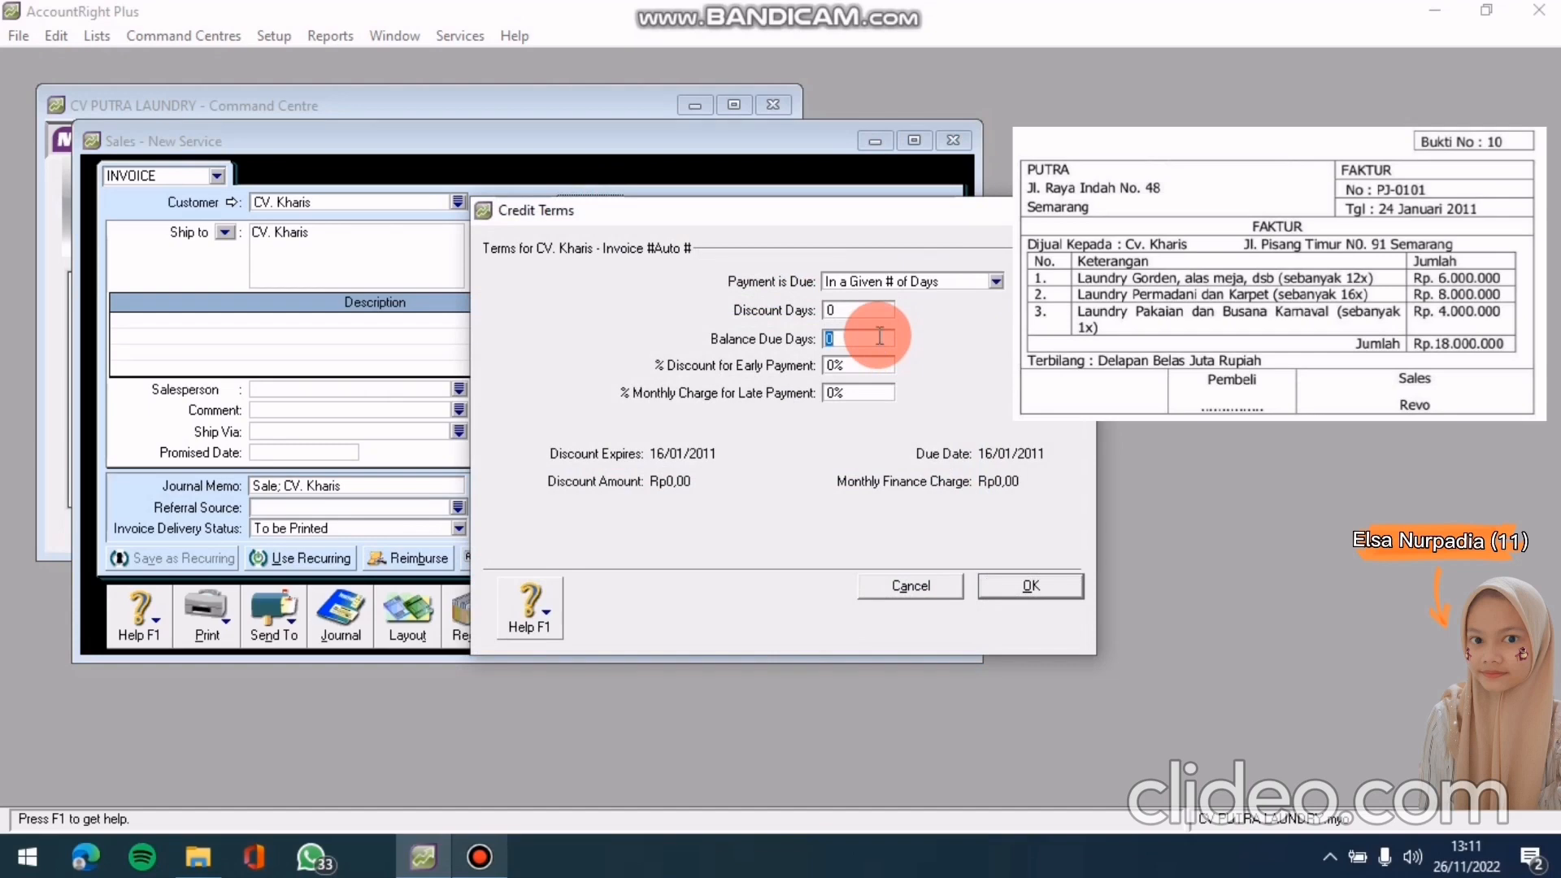
type("30")
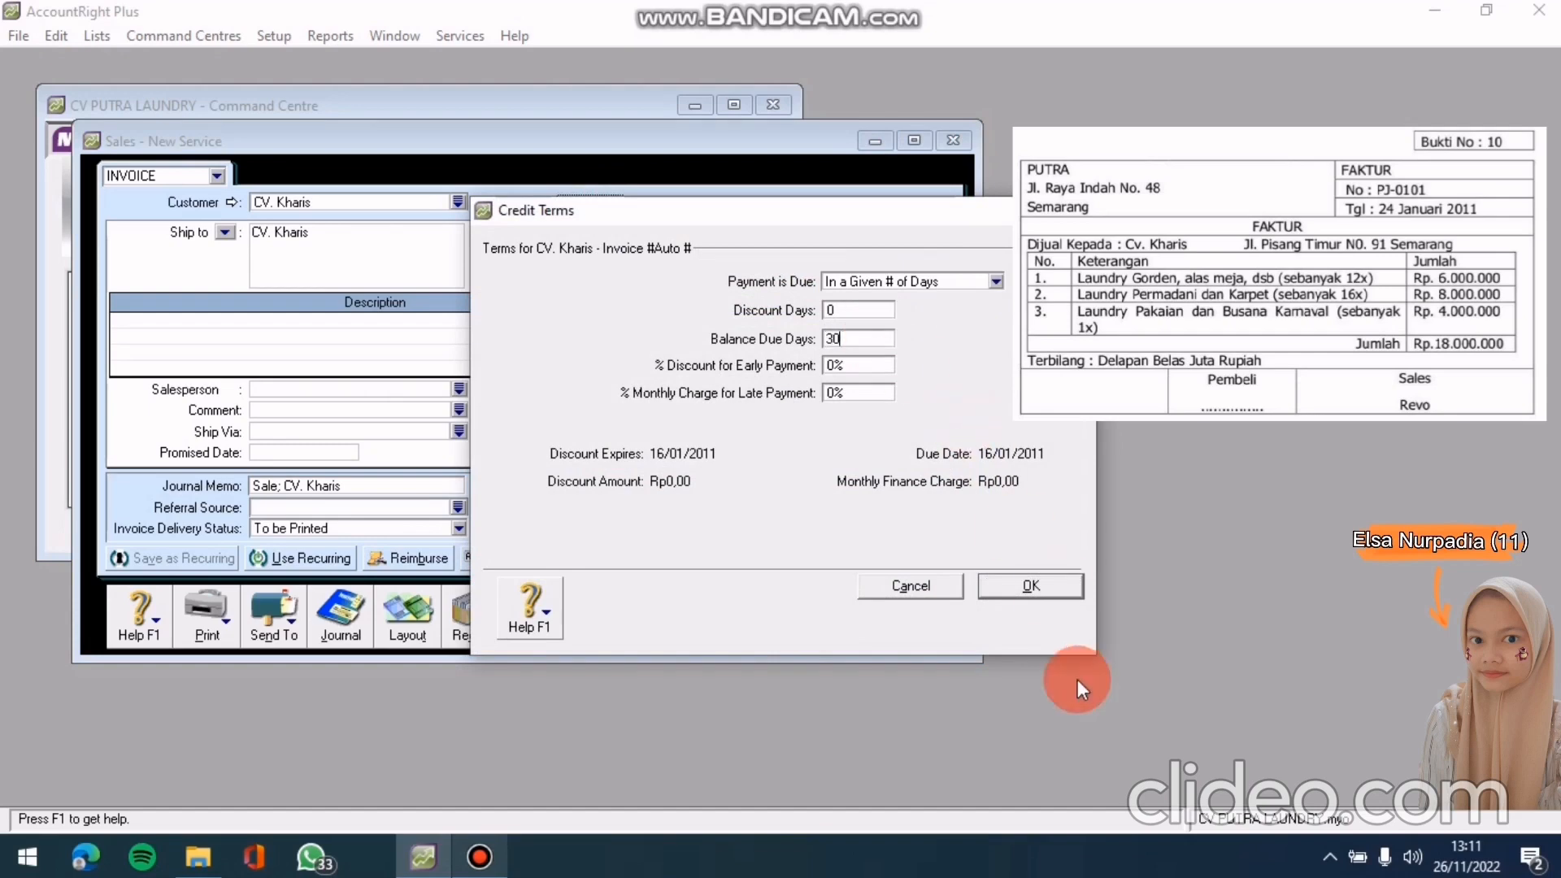
left_click(1028, 584)
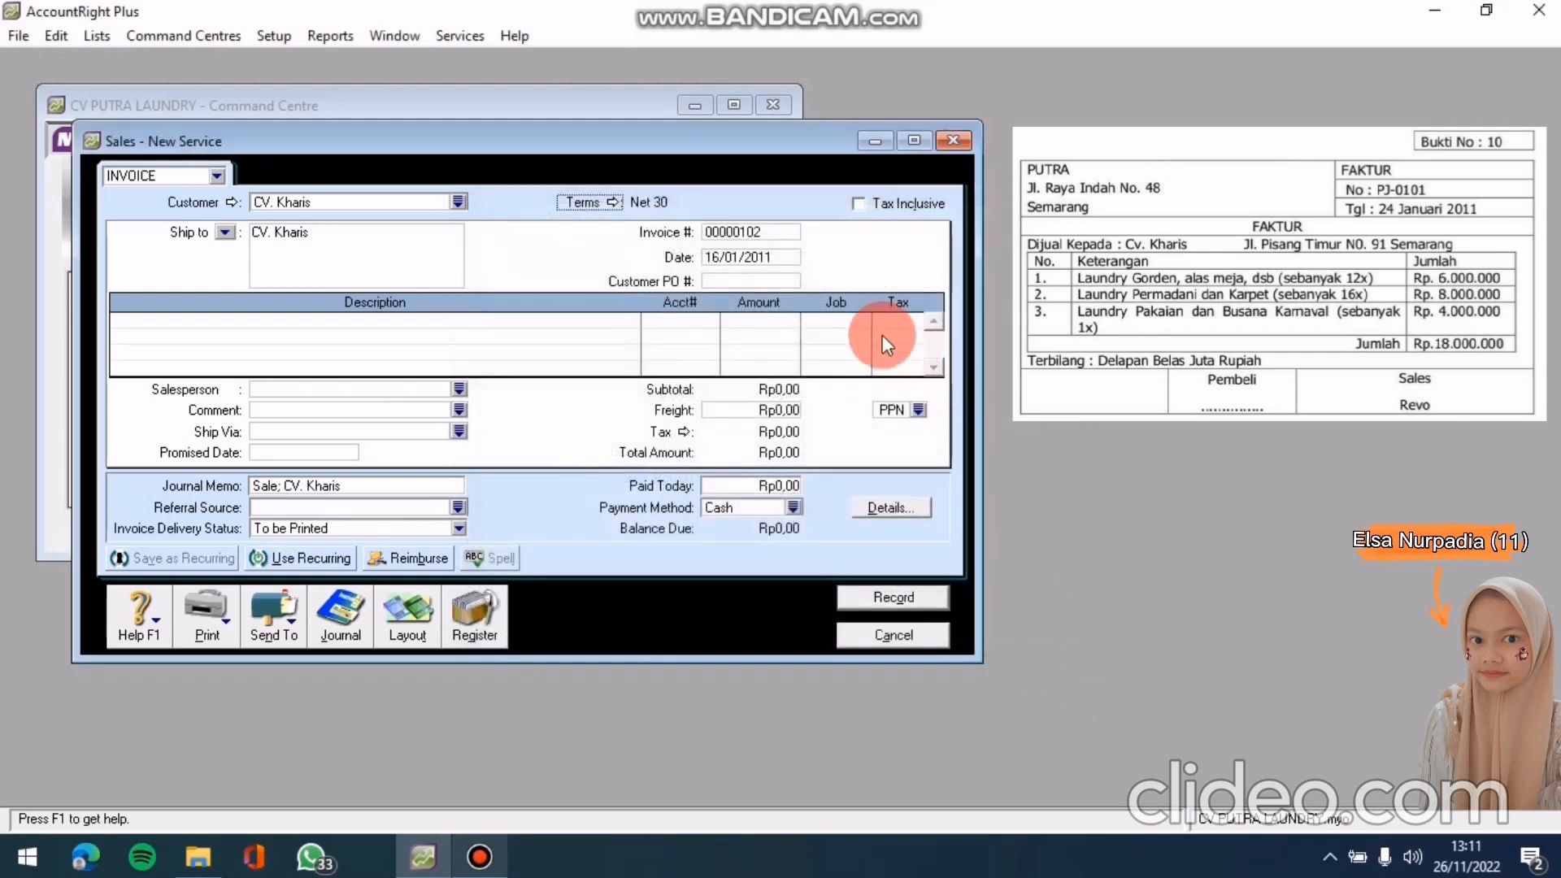
left_click(782, 246)
Set invoice number PJ-0101 and invoice date 24/01/2011
left_click(756, 236)
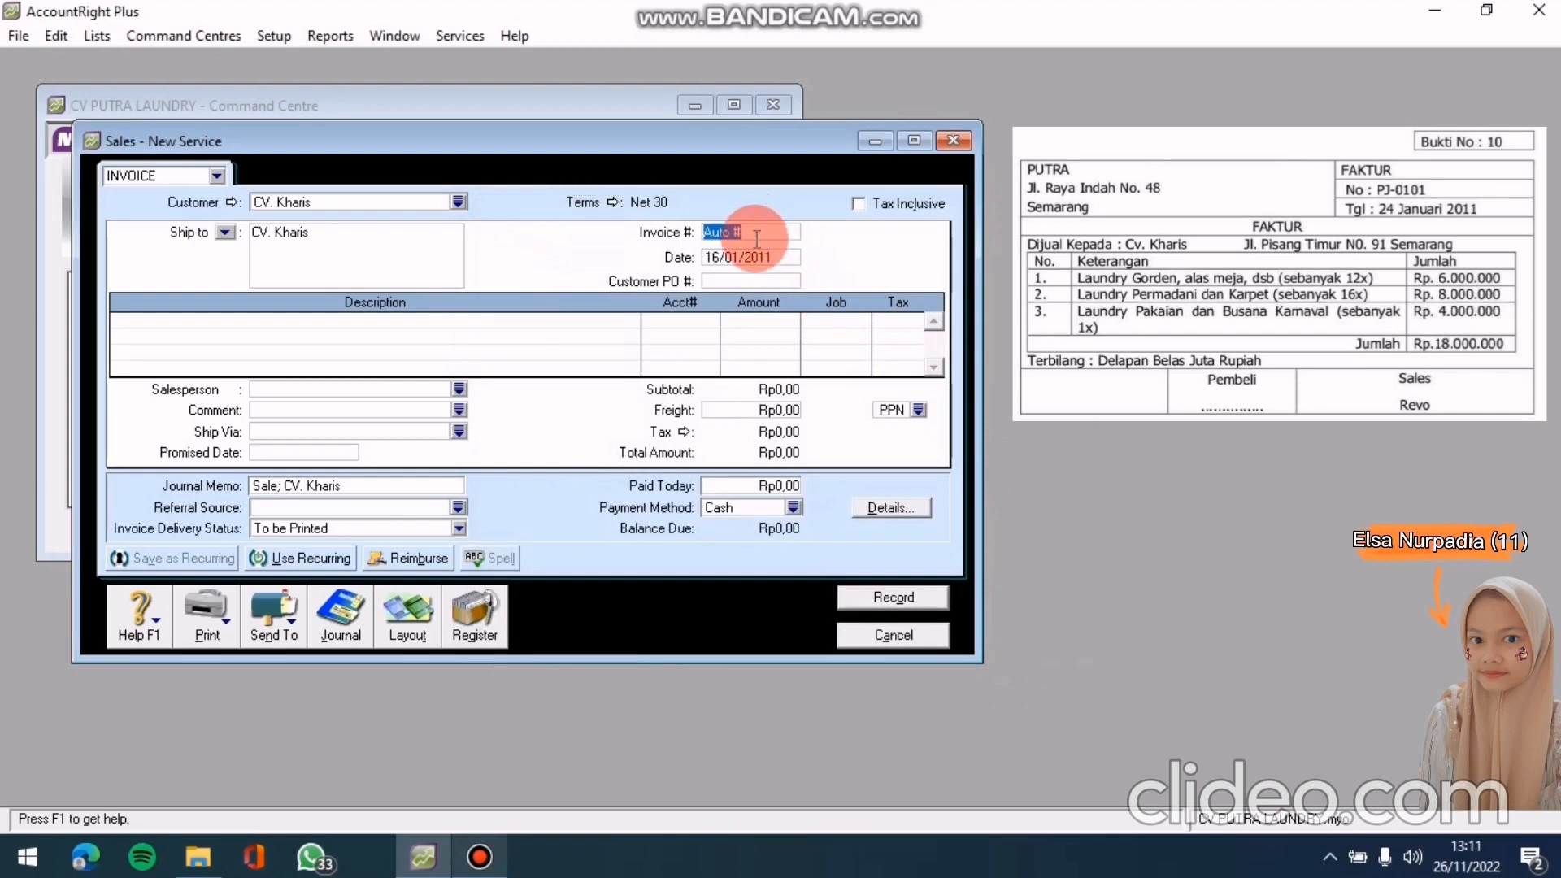
type("PJ-0101")
left_click(780, 256)
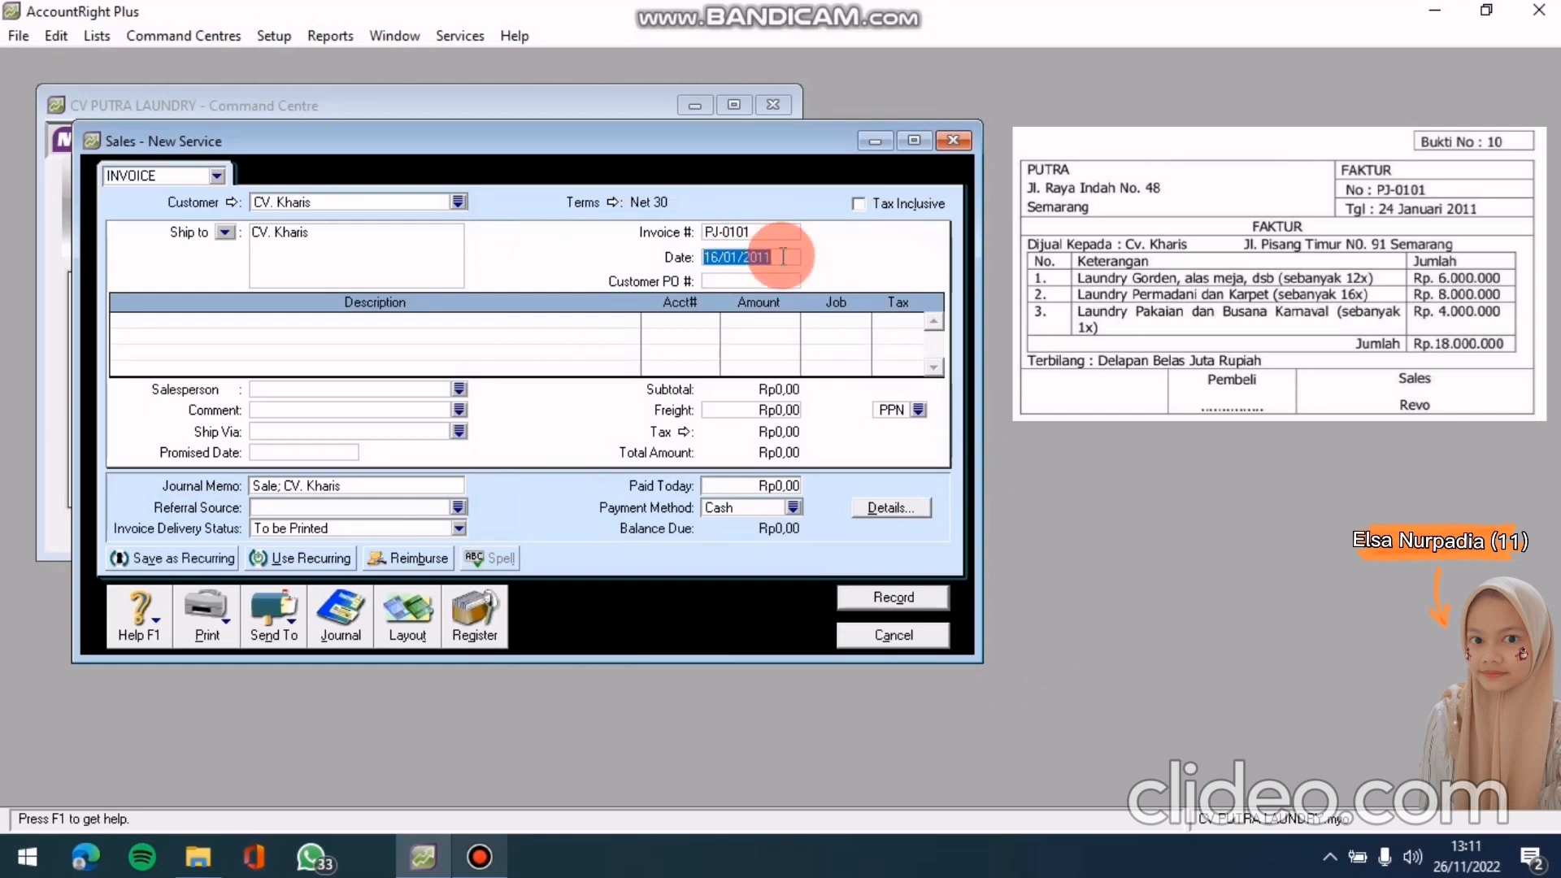
type("24/01/2011")
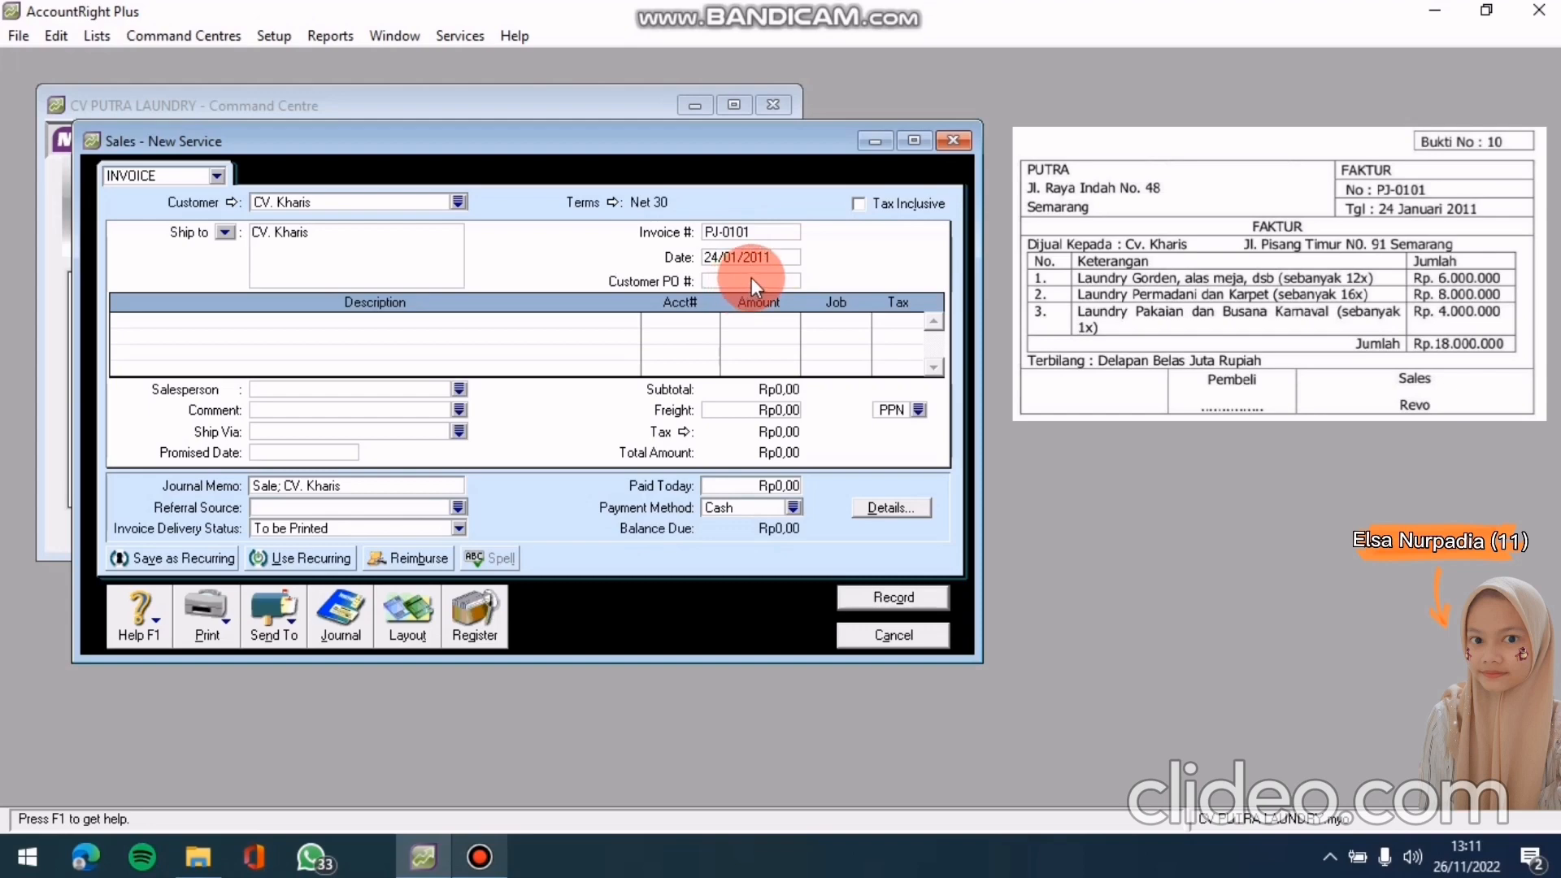
Enter first line description 'LAUNDRY GORDEN , ALAS MEJA, DSB ( SEBANYAK 12 KALI )' and bring up the account list
left_click(433, 323)
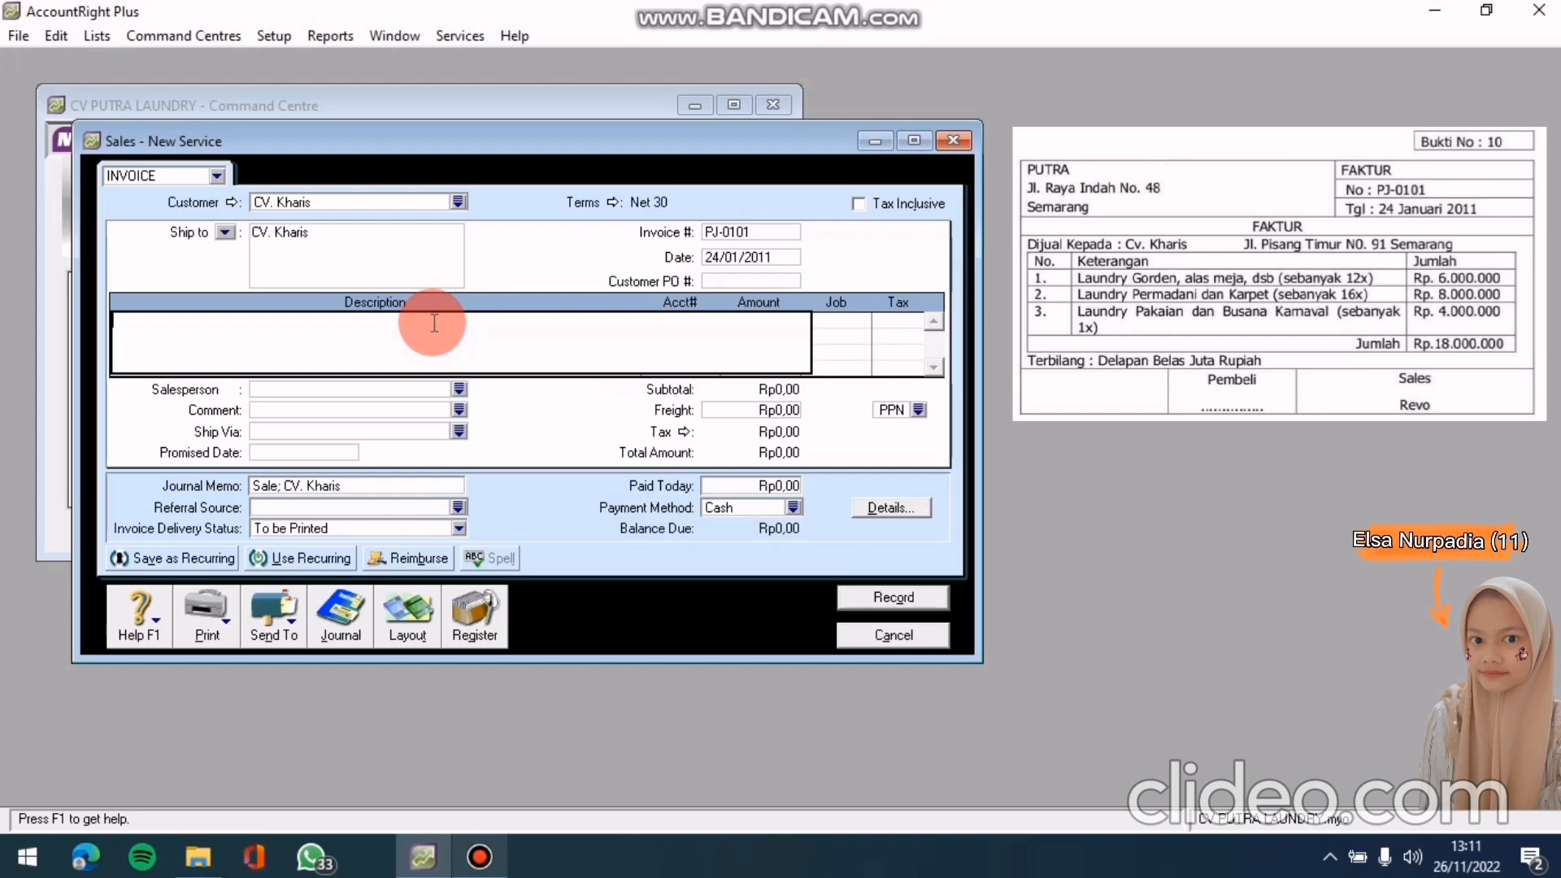
type("L")
type("AUNDRY GORDEN , ALAS MEJA")
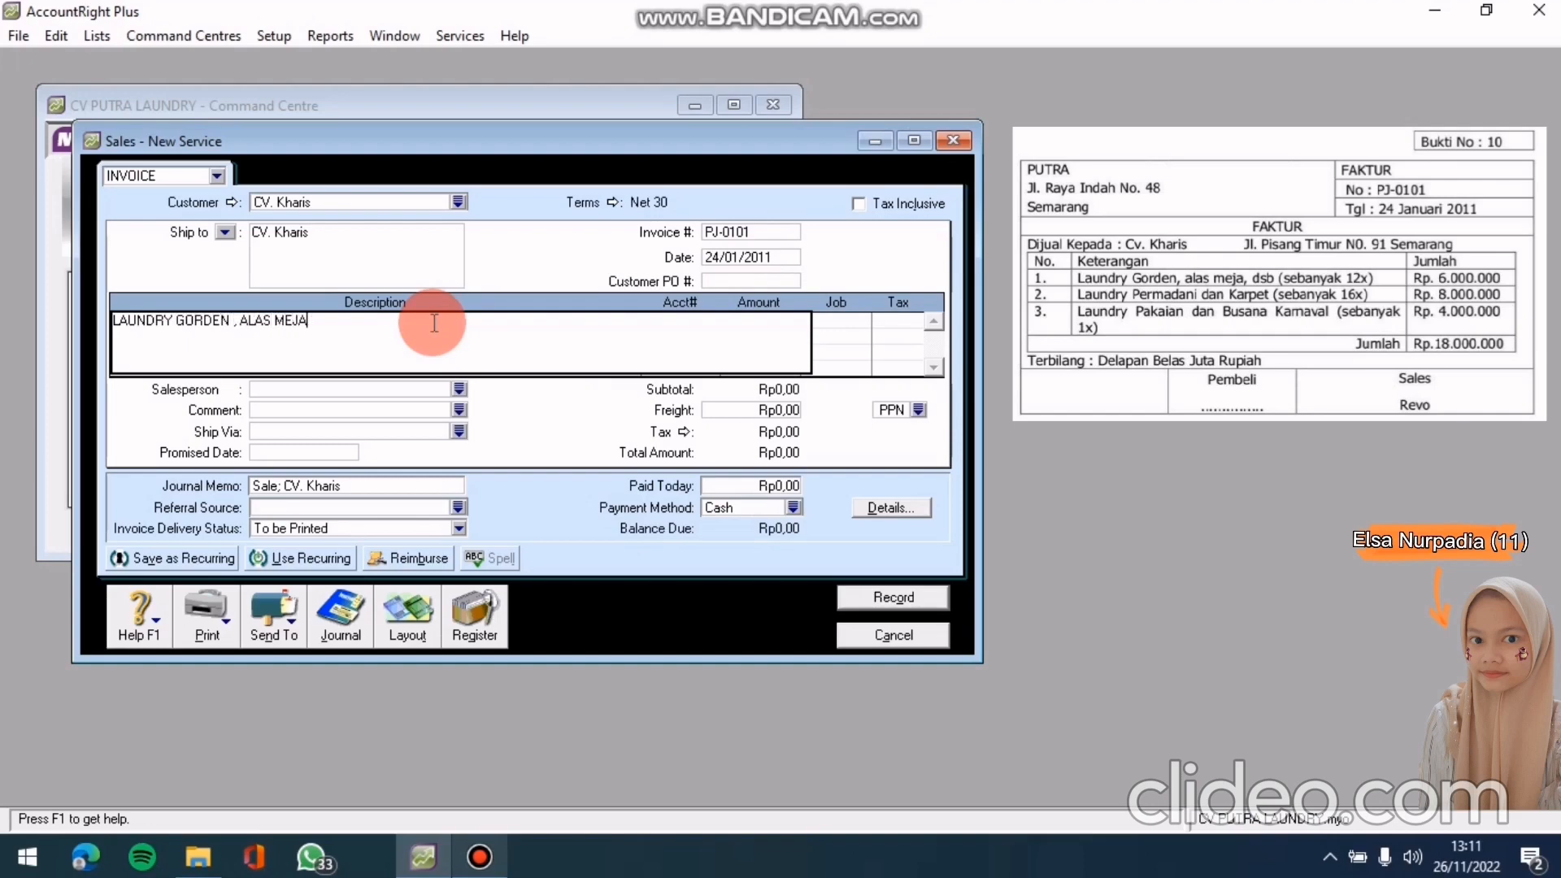
type(", DSB ( SEBANYAK 12 KALI )")
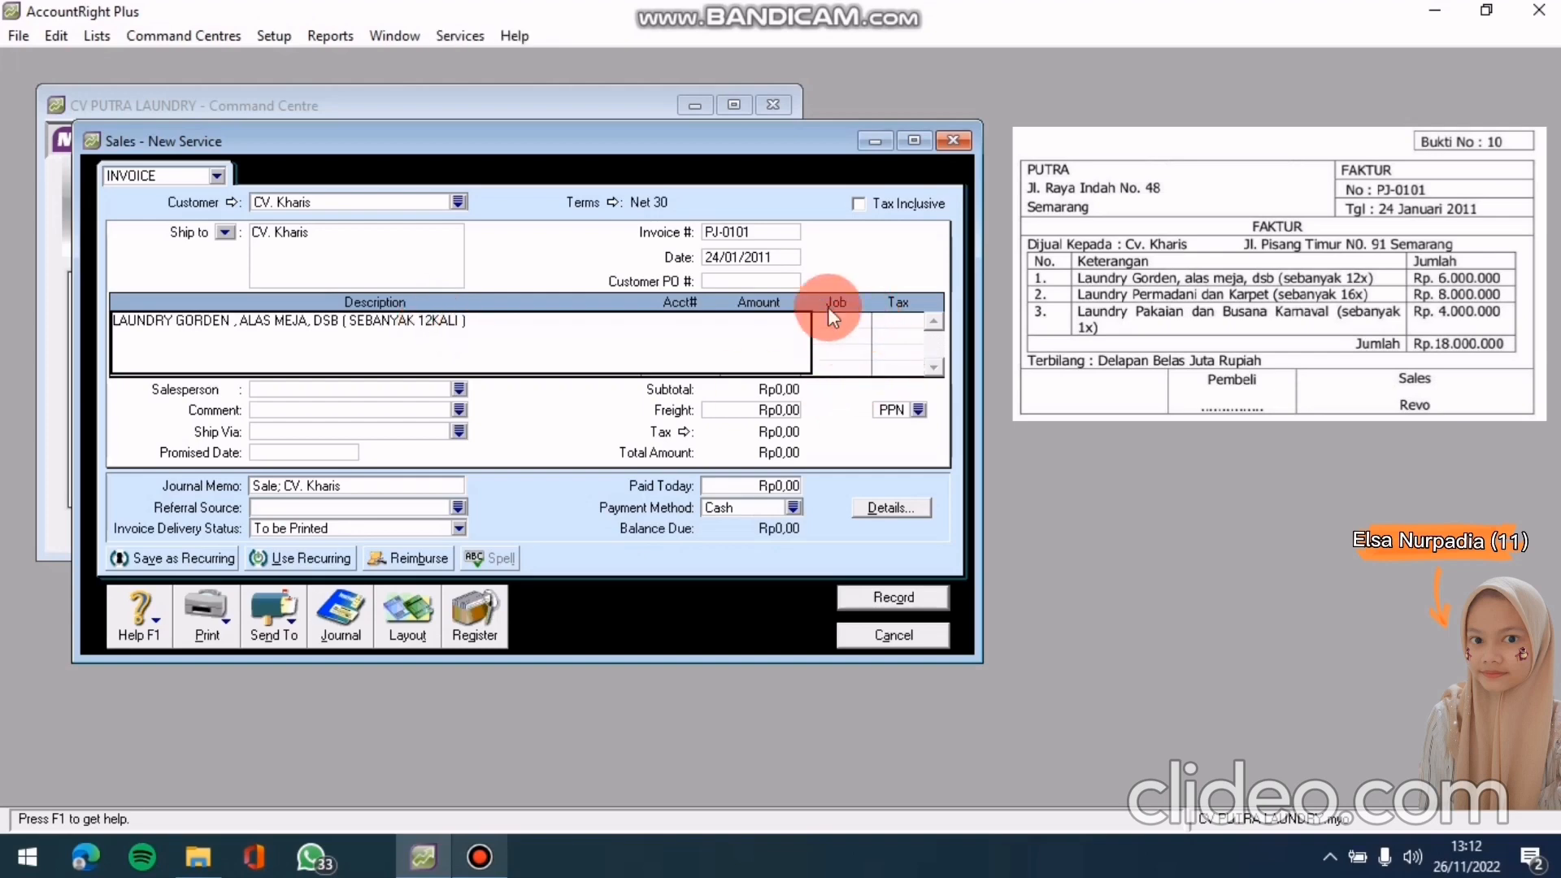
left_click(766, 259)
left_click(696, 318)
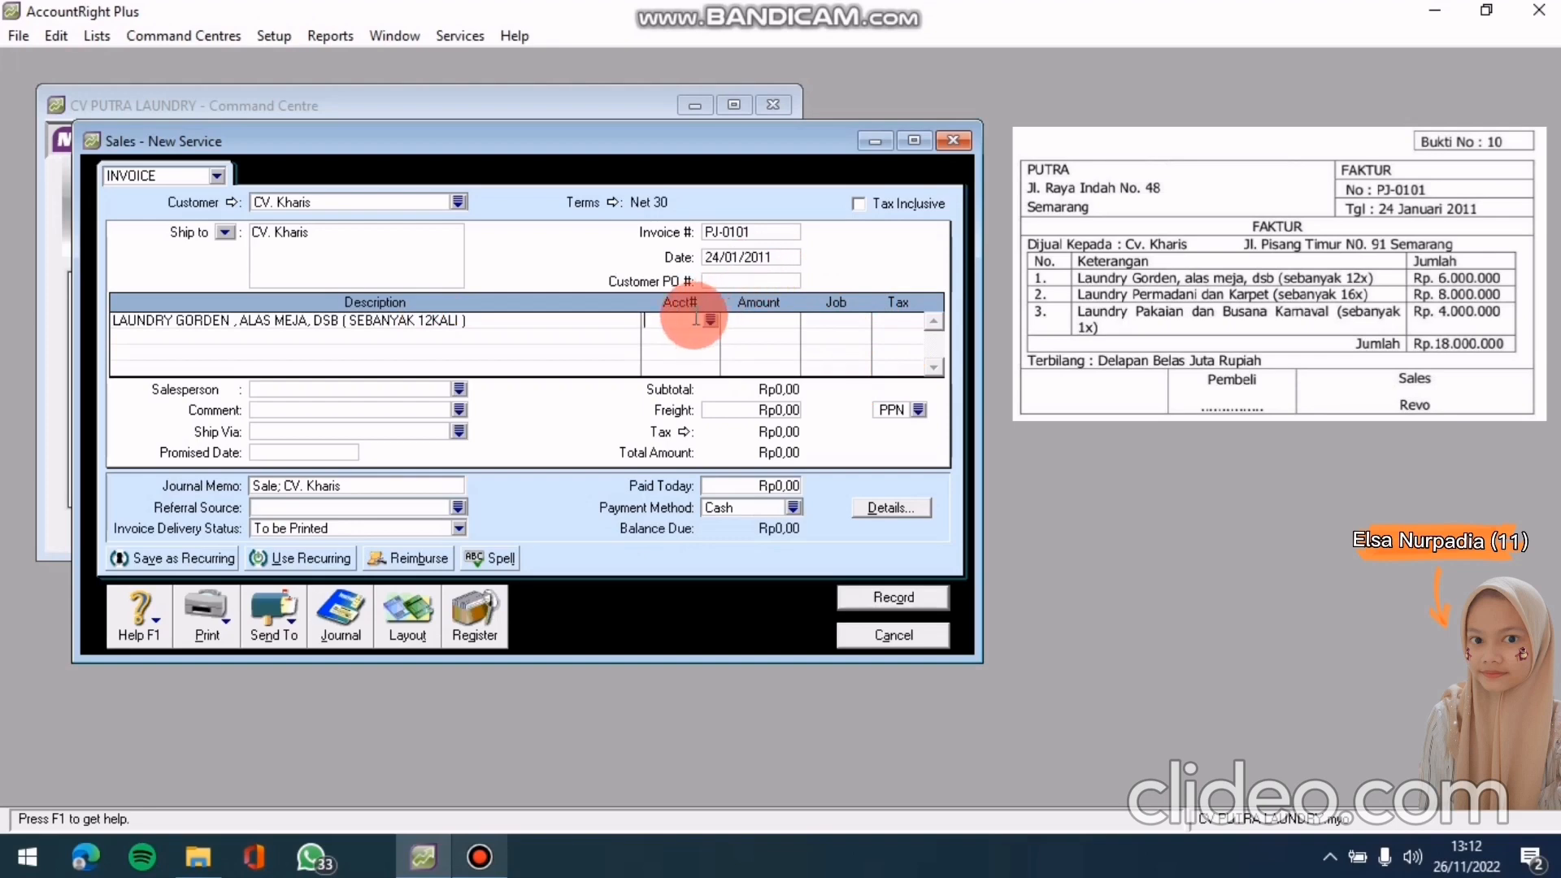
left_click(710, 320)
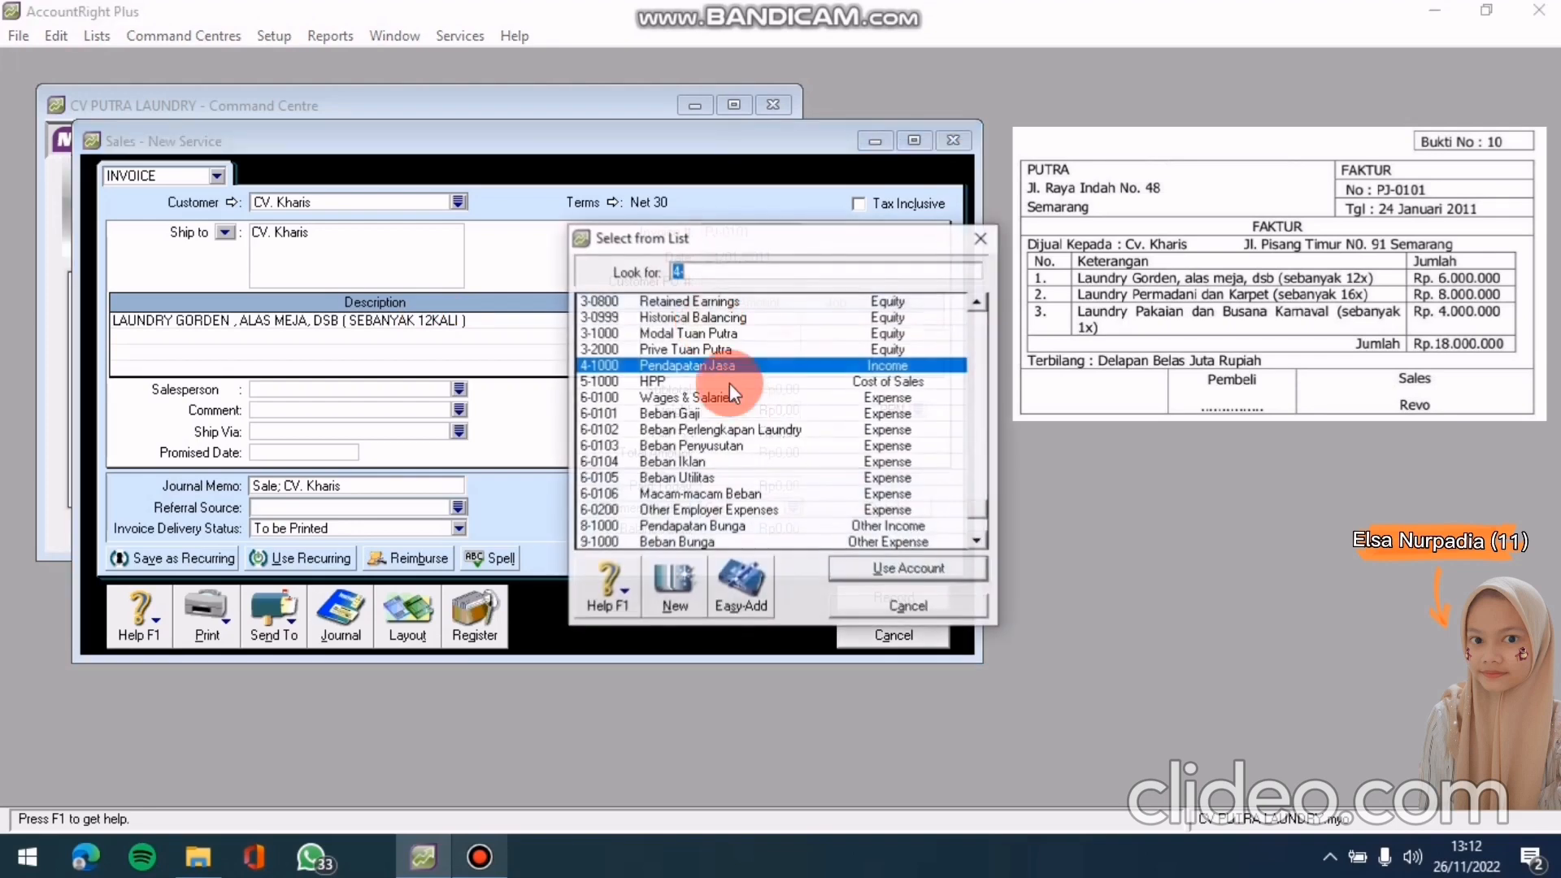
left_click(769, 353)
Post the first line to 4-1000 Pendapatan Jasa with amount Rp6.000.000,00
left_click(761, 379)
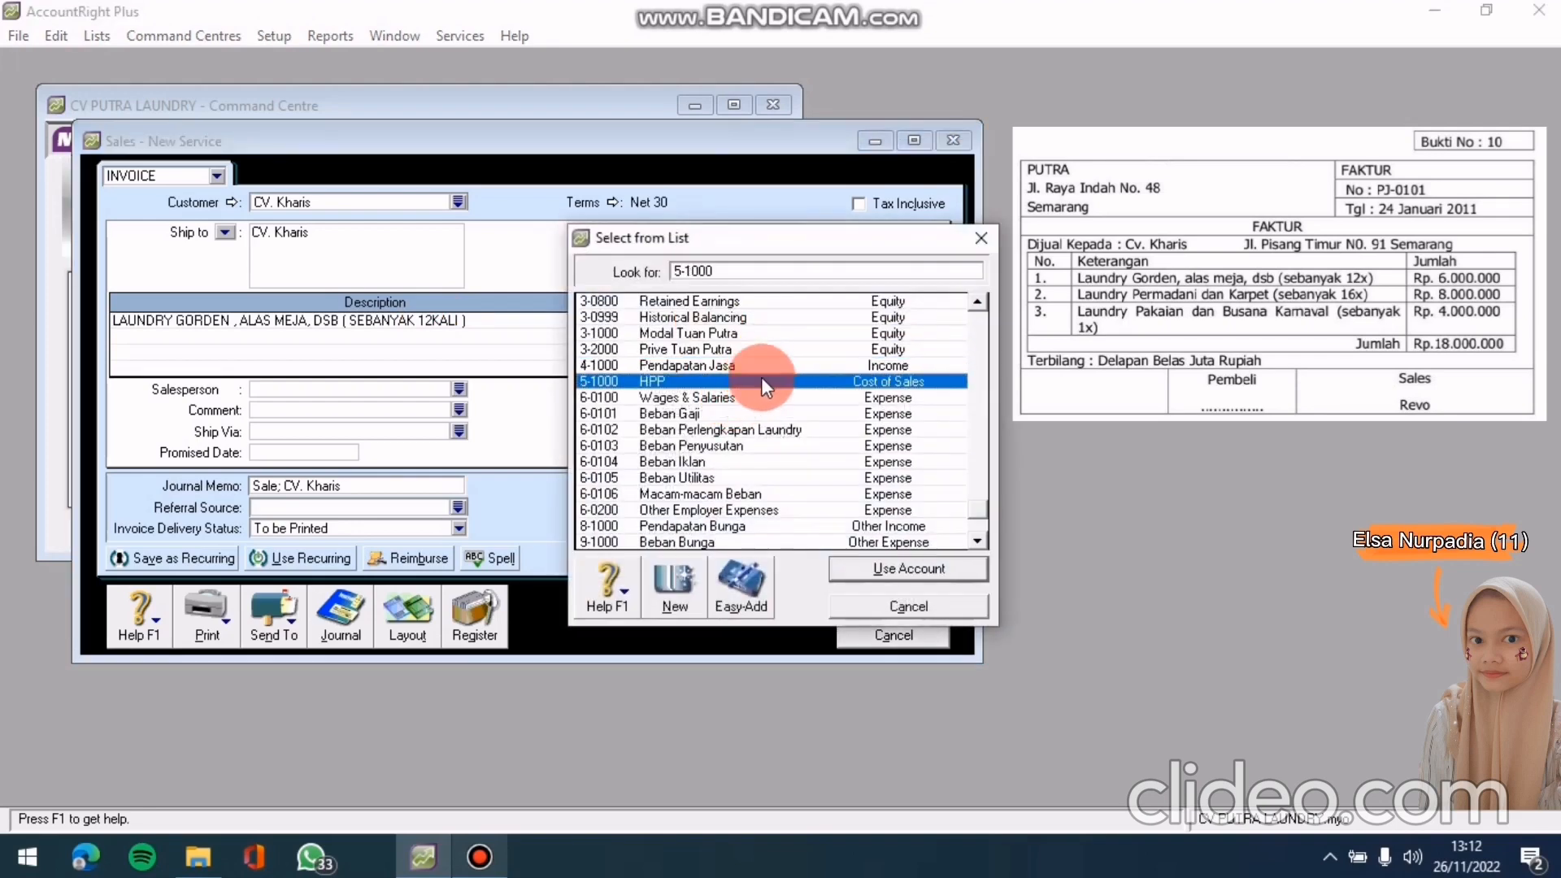
left_click(768, 364)
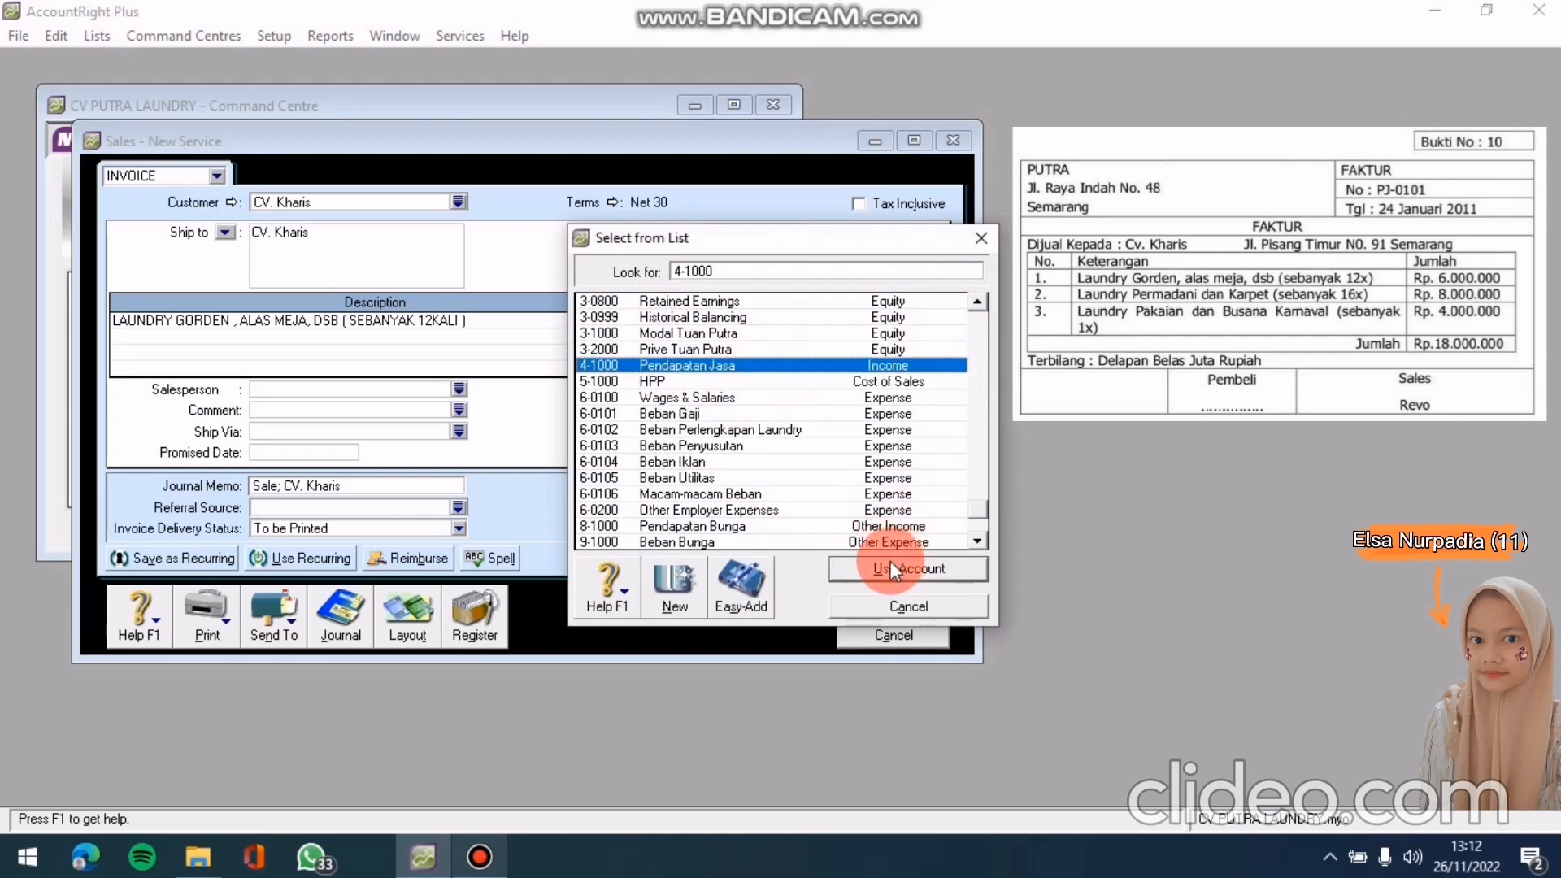
left_click(891, 563)
left_click(780, 320)
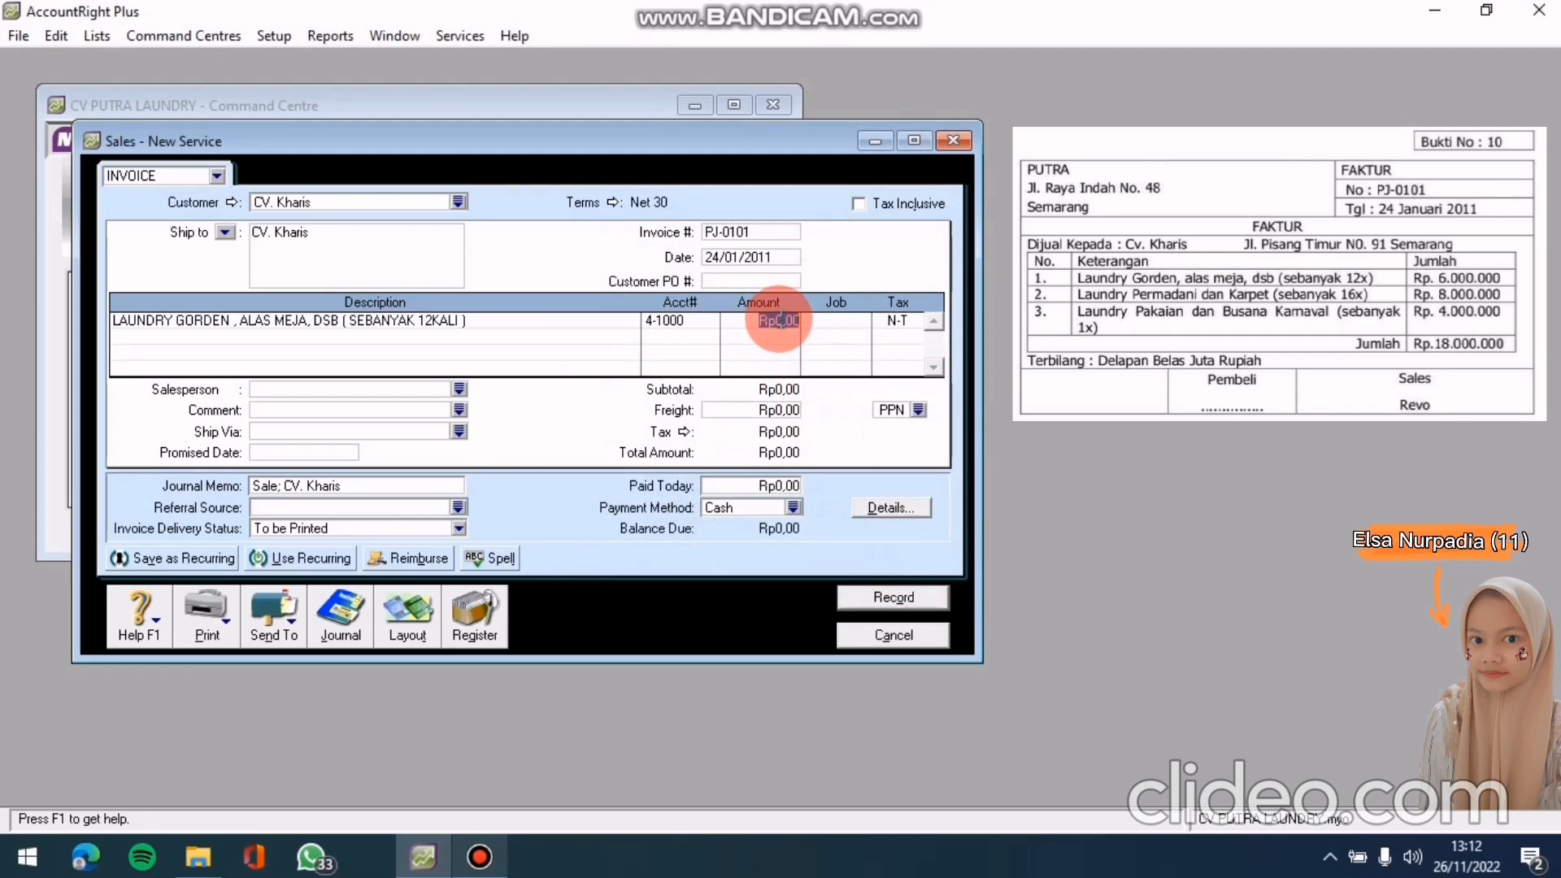
type("6000000")
key("Tab")
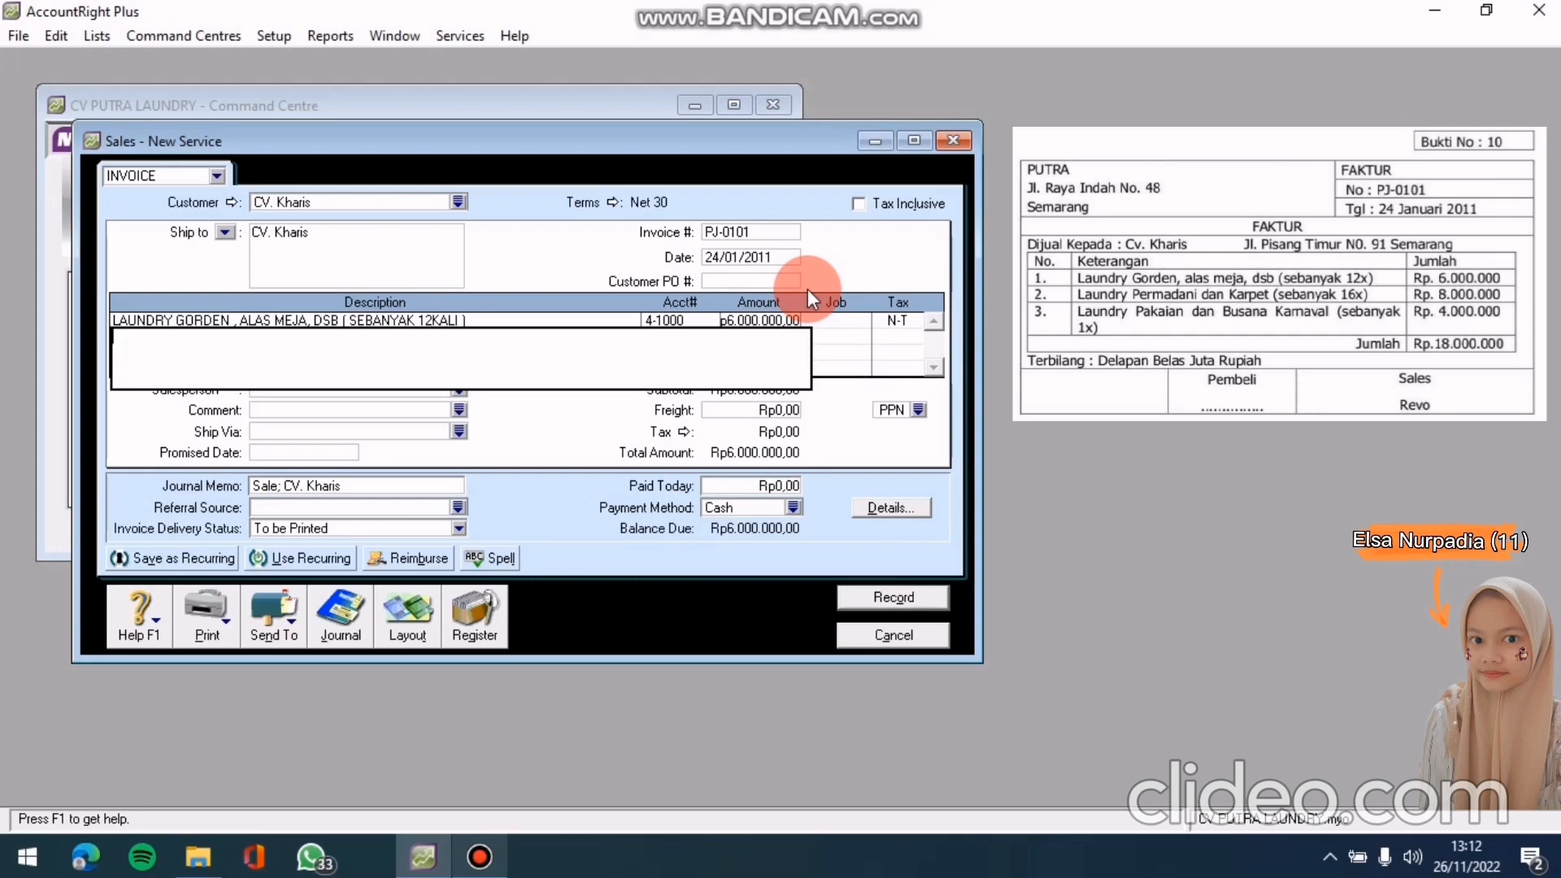
Add line 'LAUNDRY PERMADANI DAN KARPET (SEBANYAK 16KALI)' on 4-1000 at Rp8.000.000,00
type("LAUNDR")
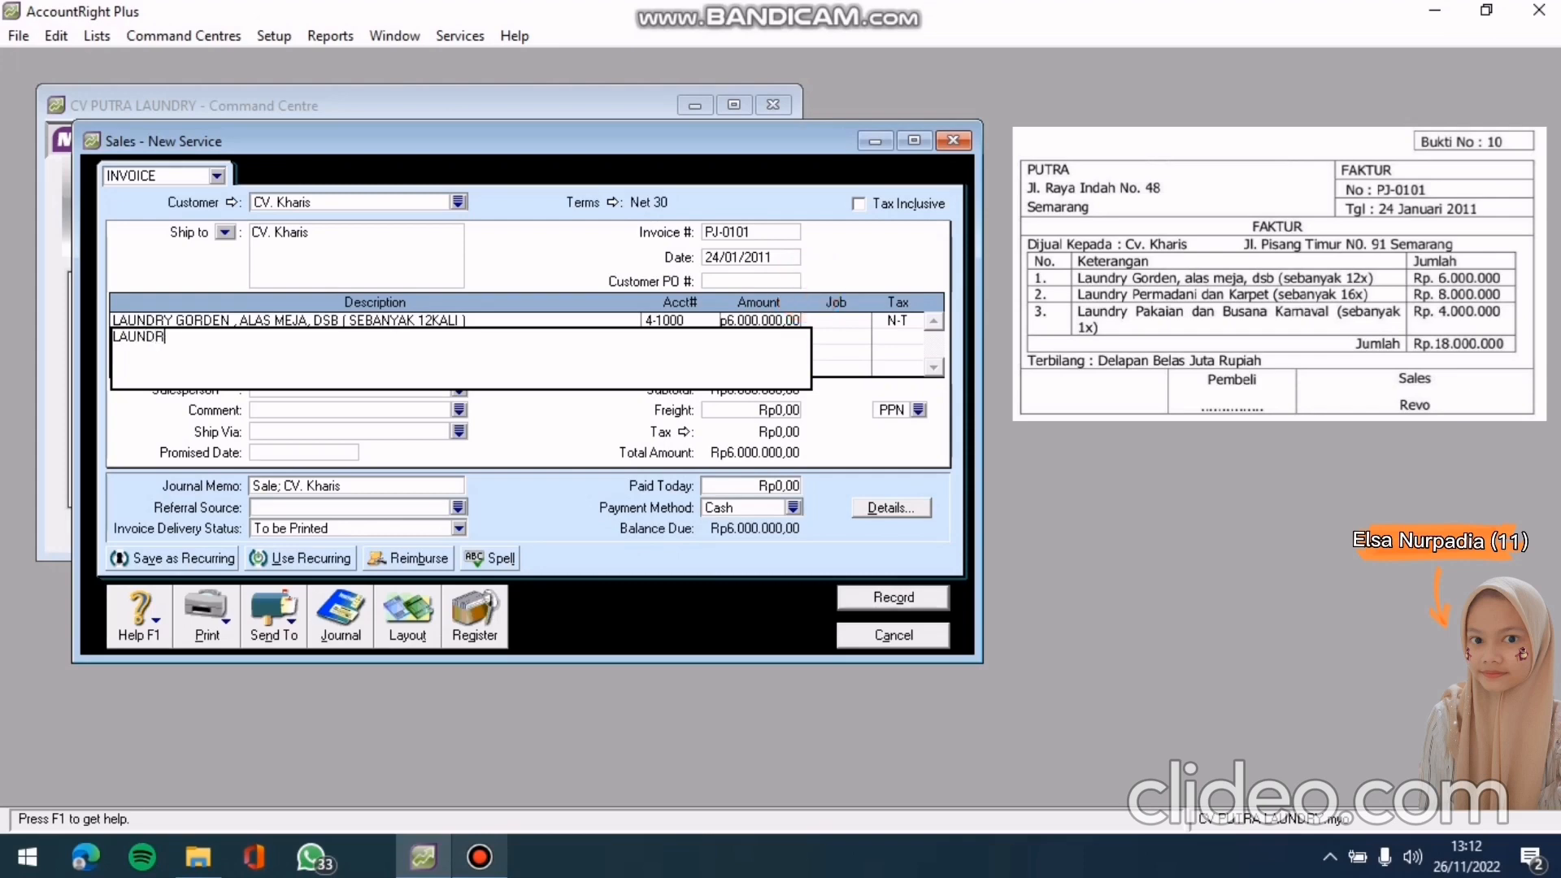
type("Y PERMAD")
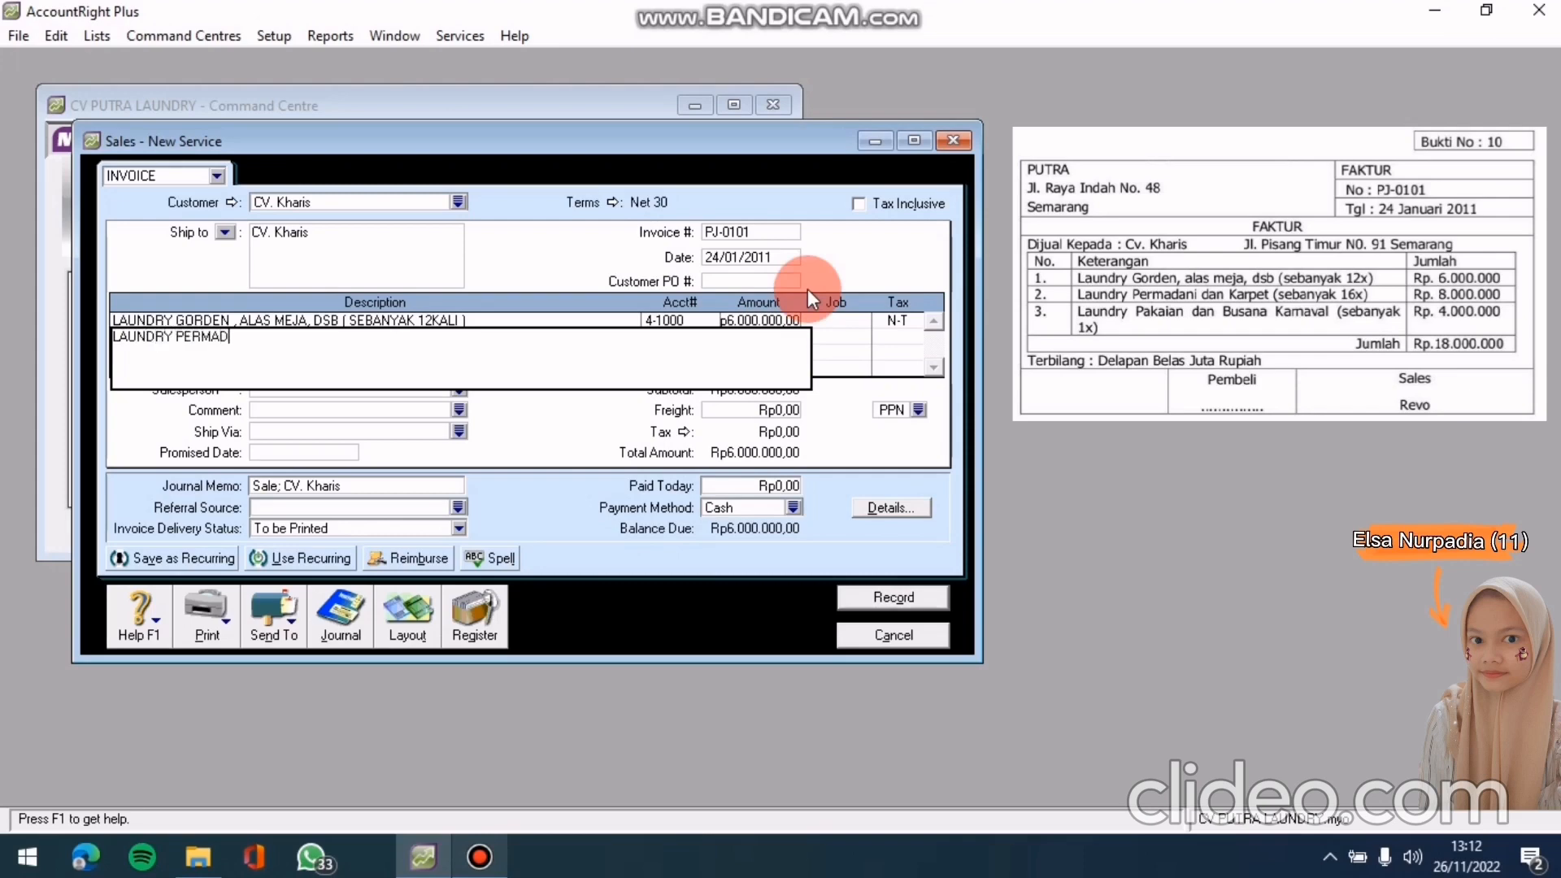
type("ANI DAN KARPET (SEBANYAK 16KALI")
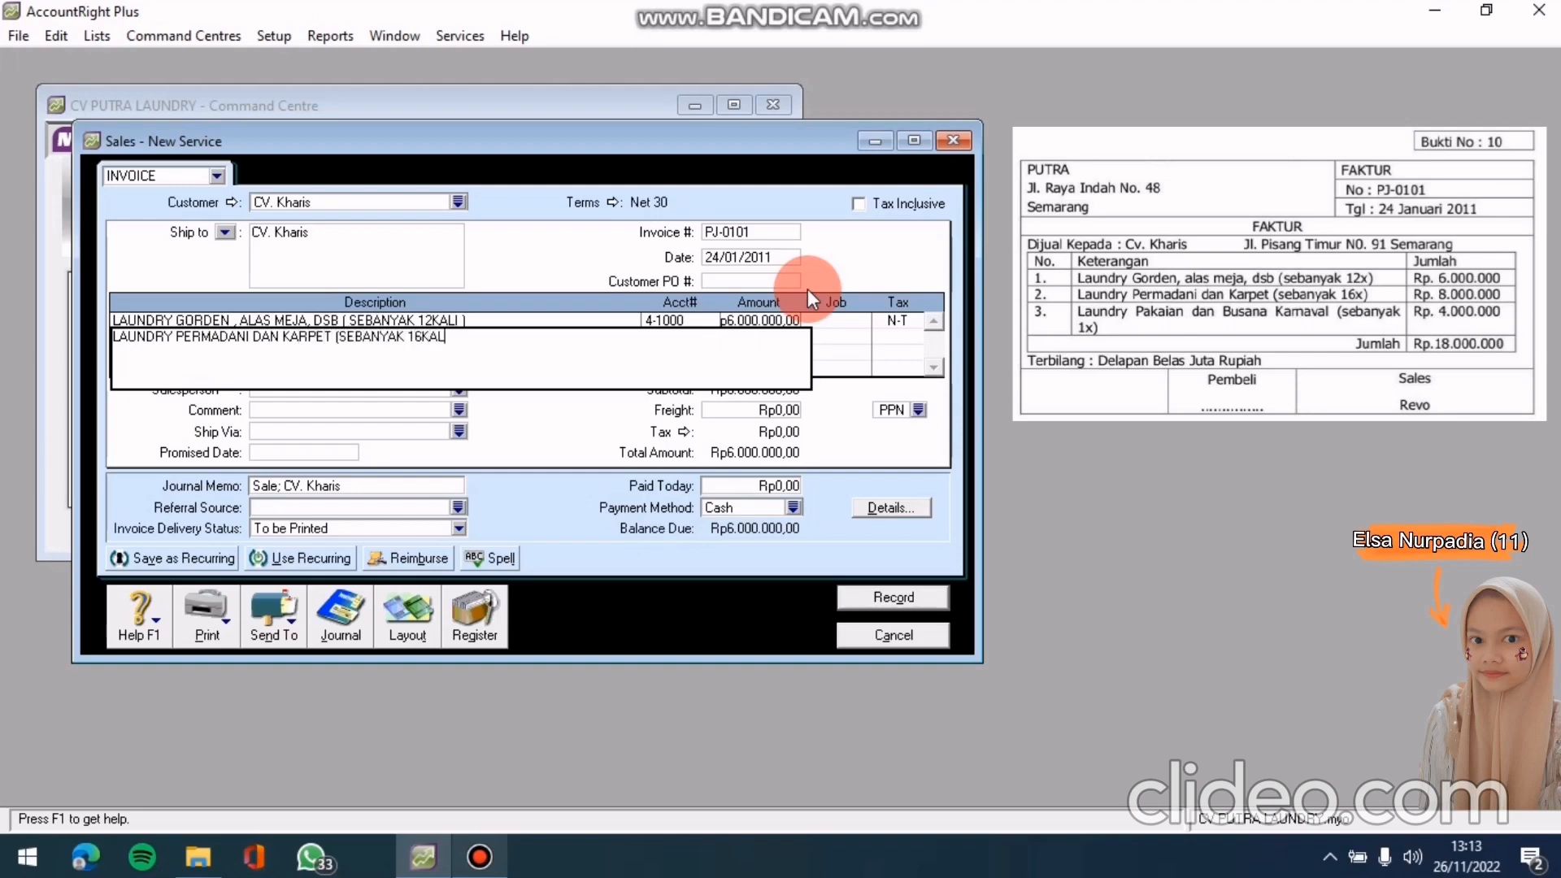
type(")")
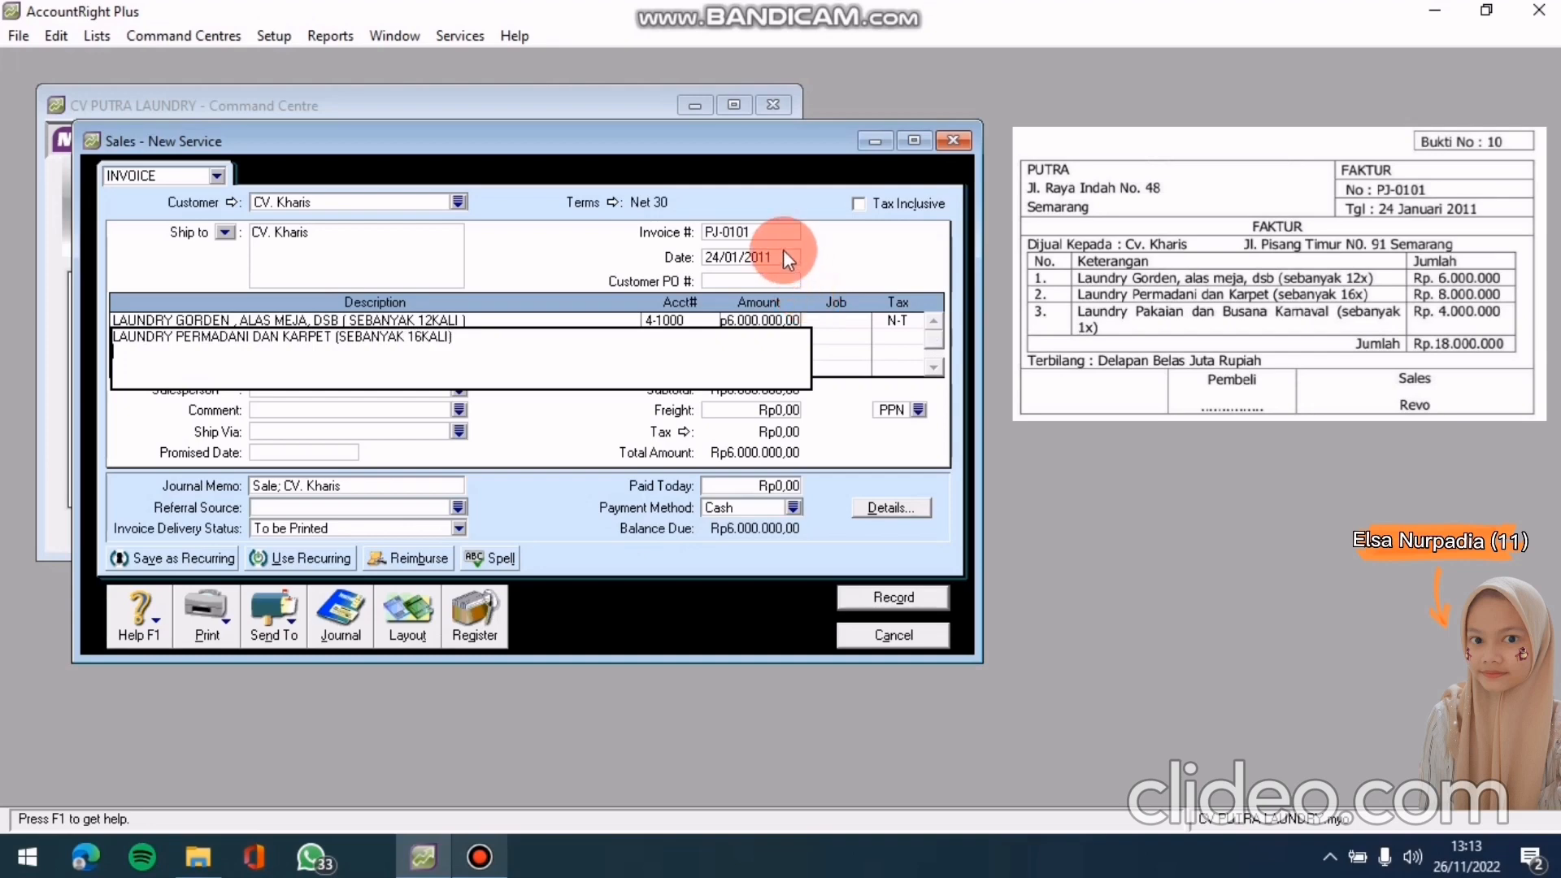
left_click(753, 260)
left_click(701, 337)
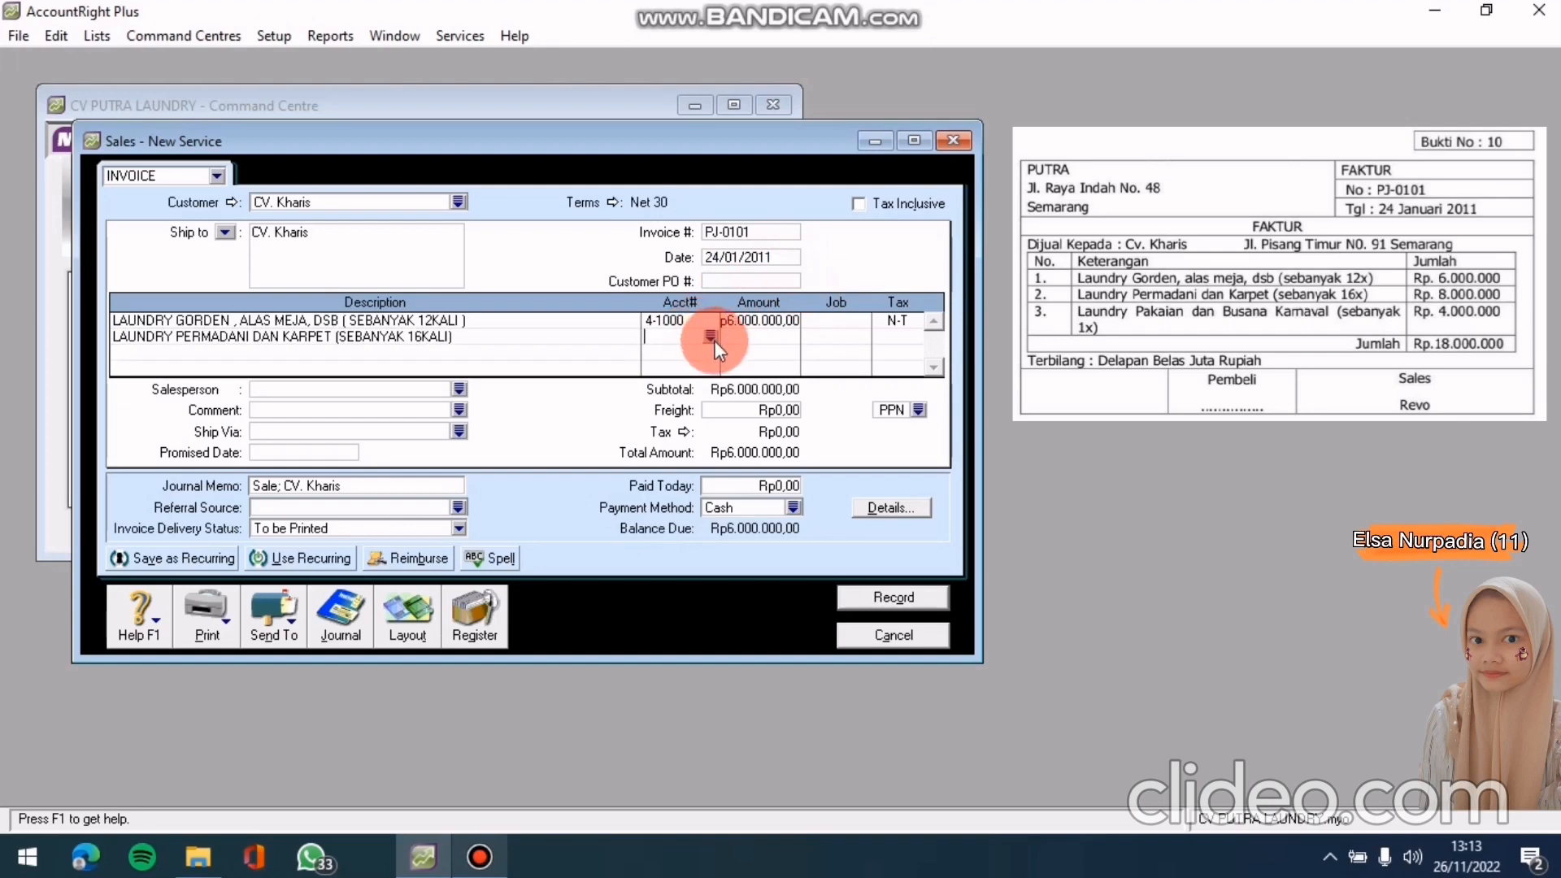
left_click(712, 338)
left_click(744, 359)
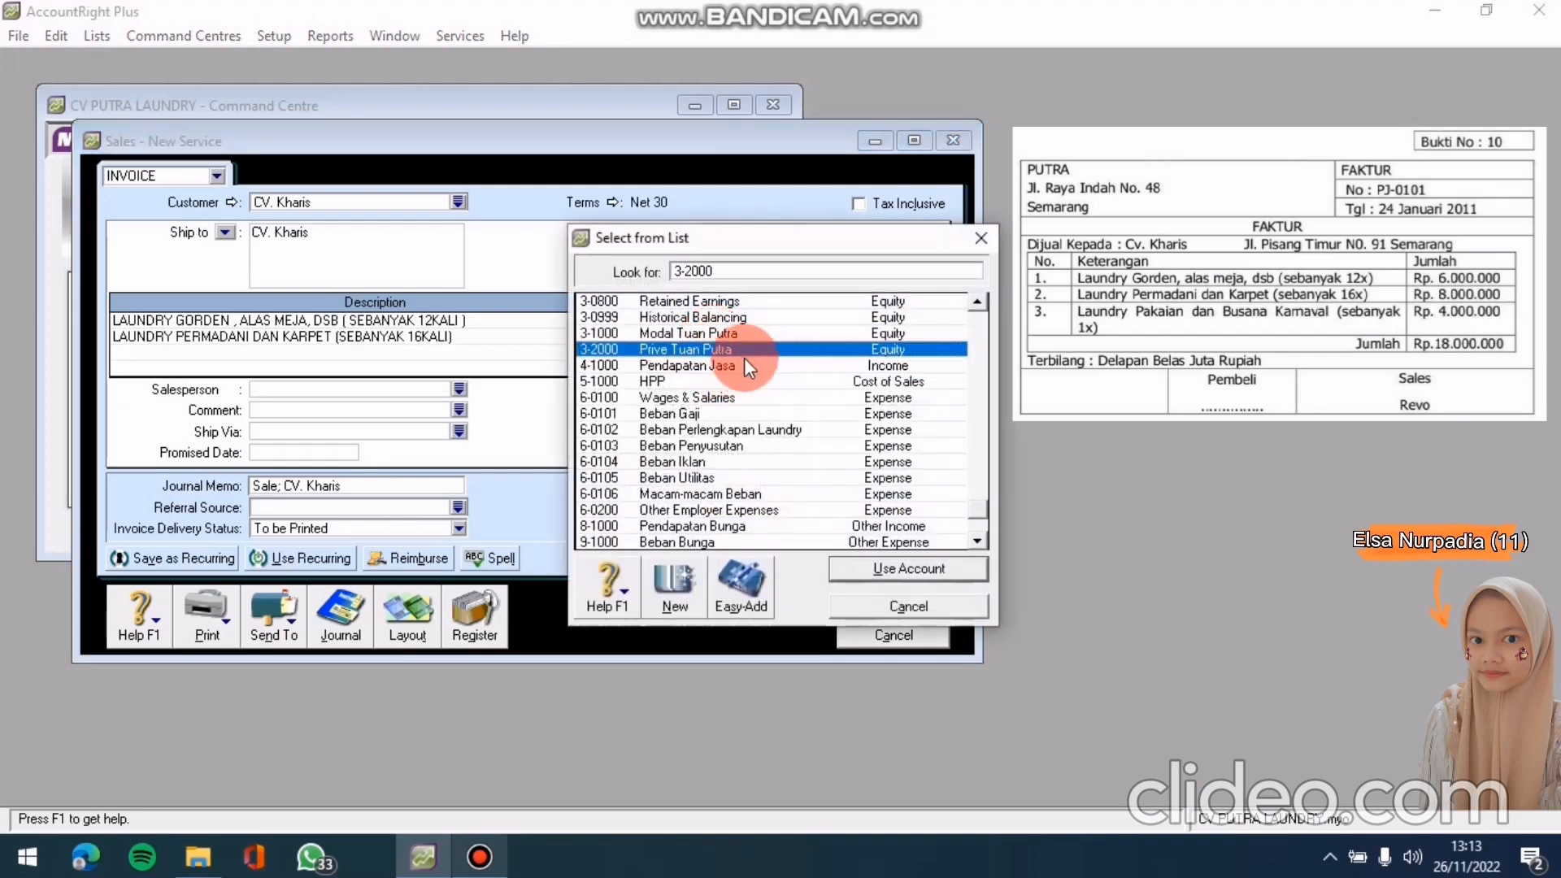
left_click(916, 607)
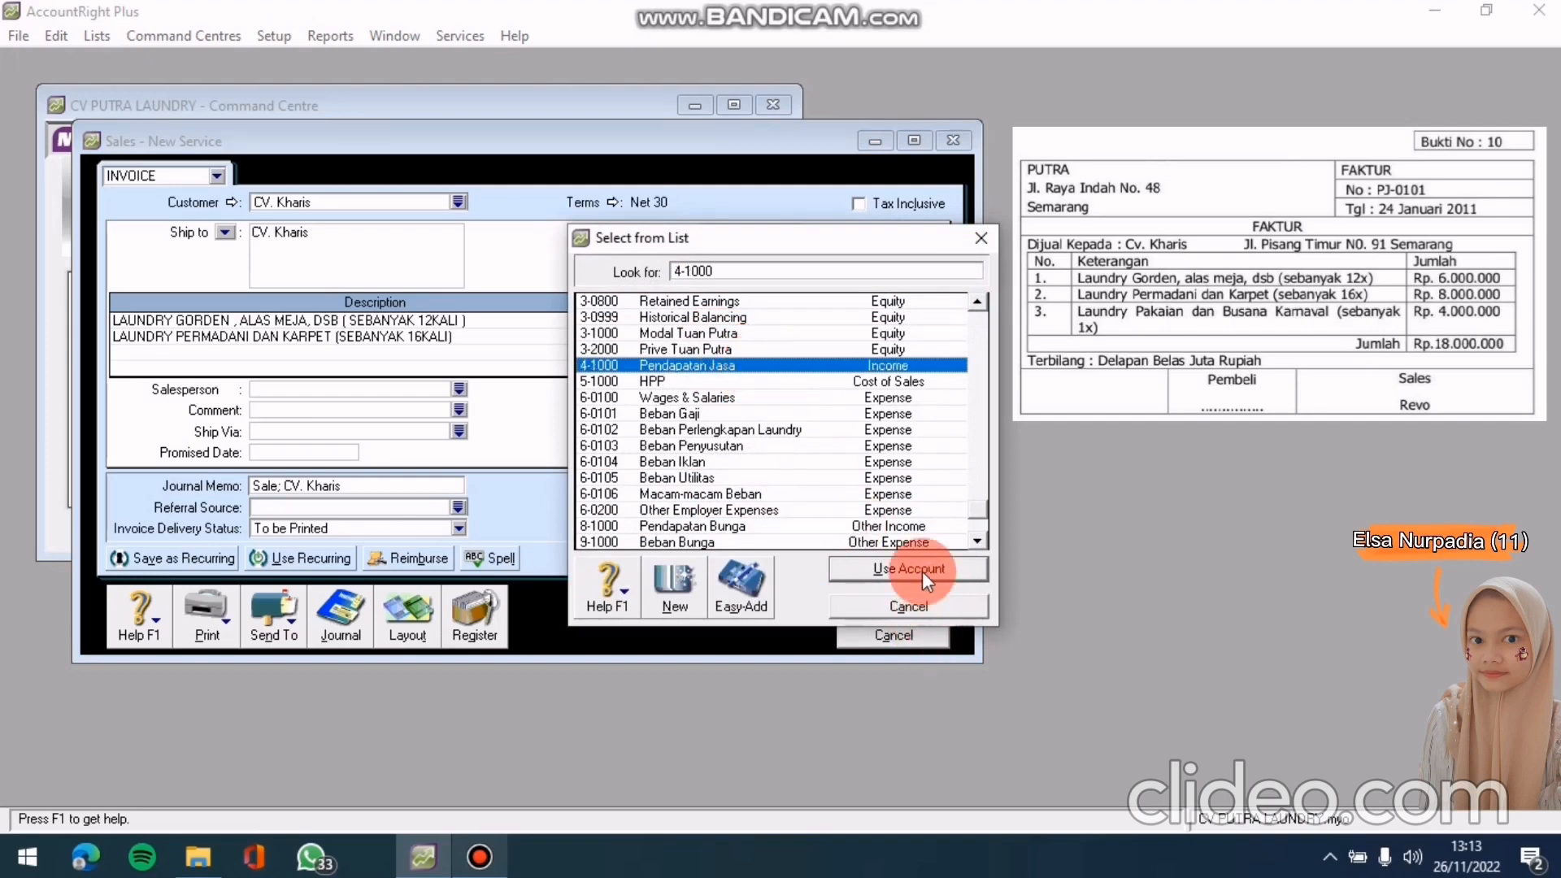
left_click(922, 570)
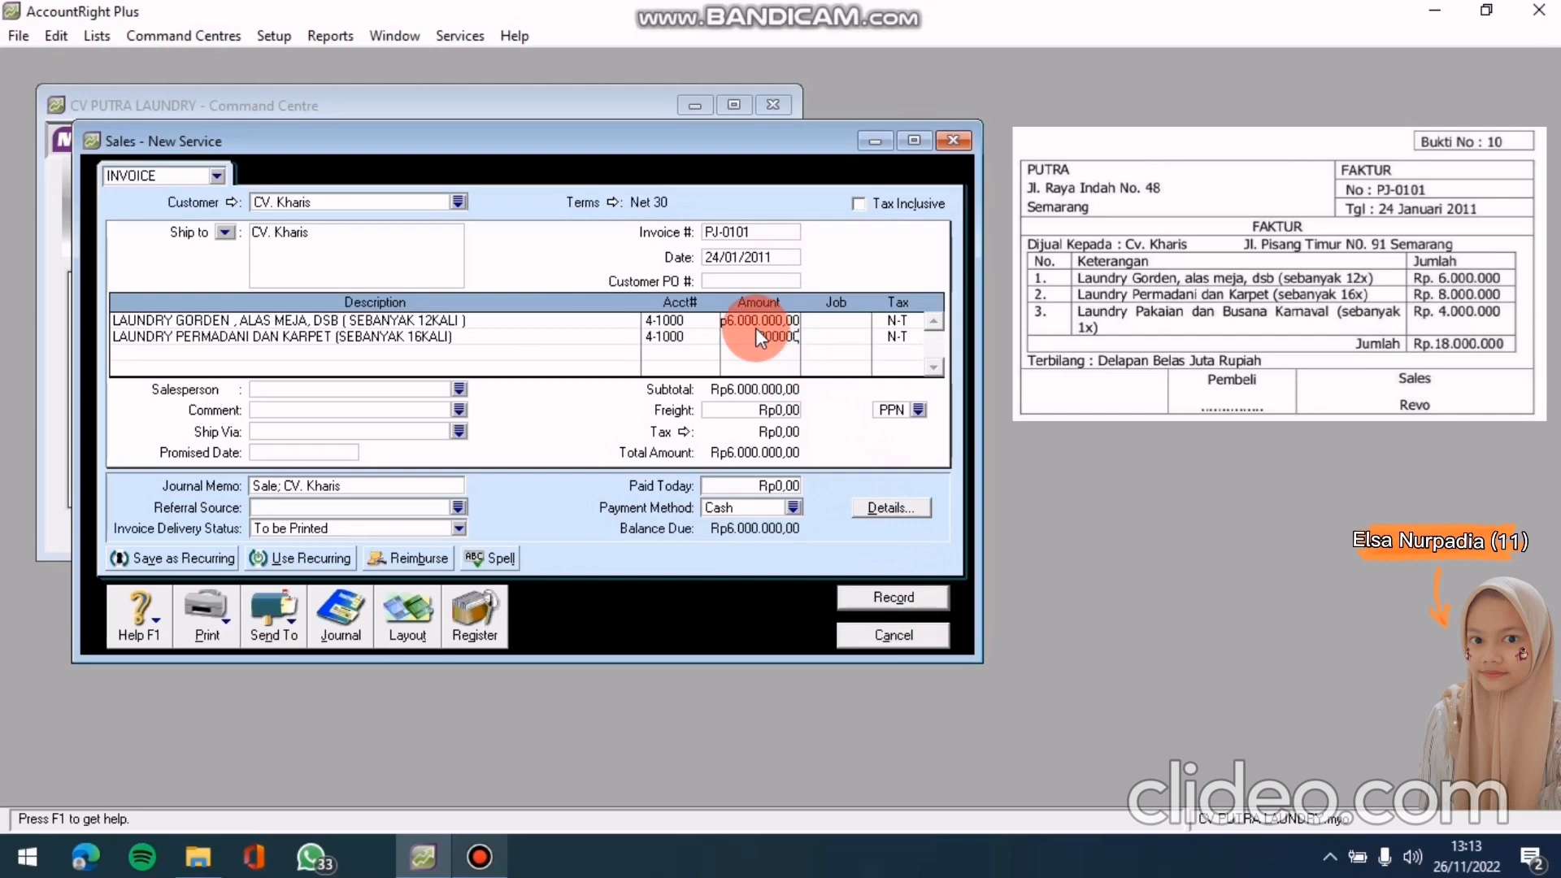
key("Return")
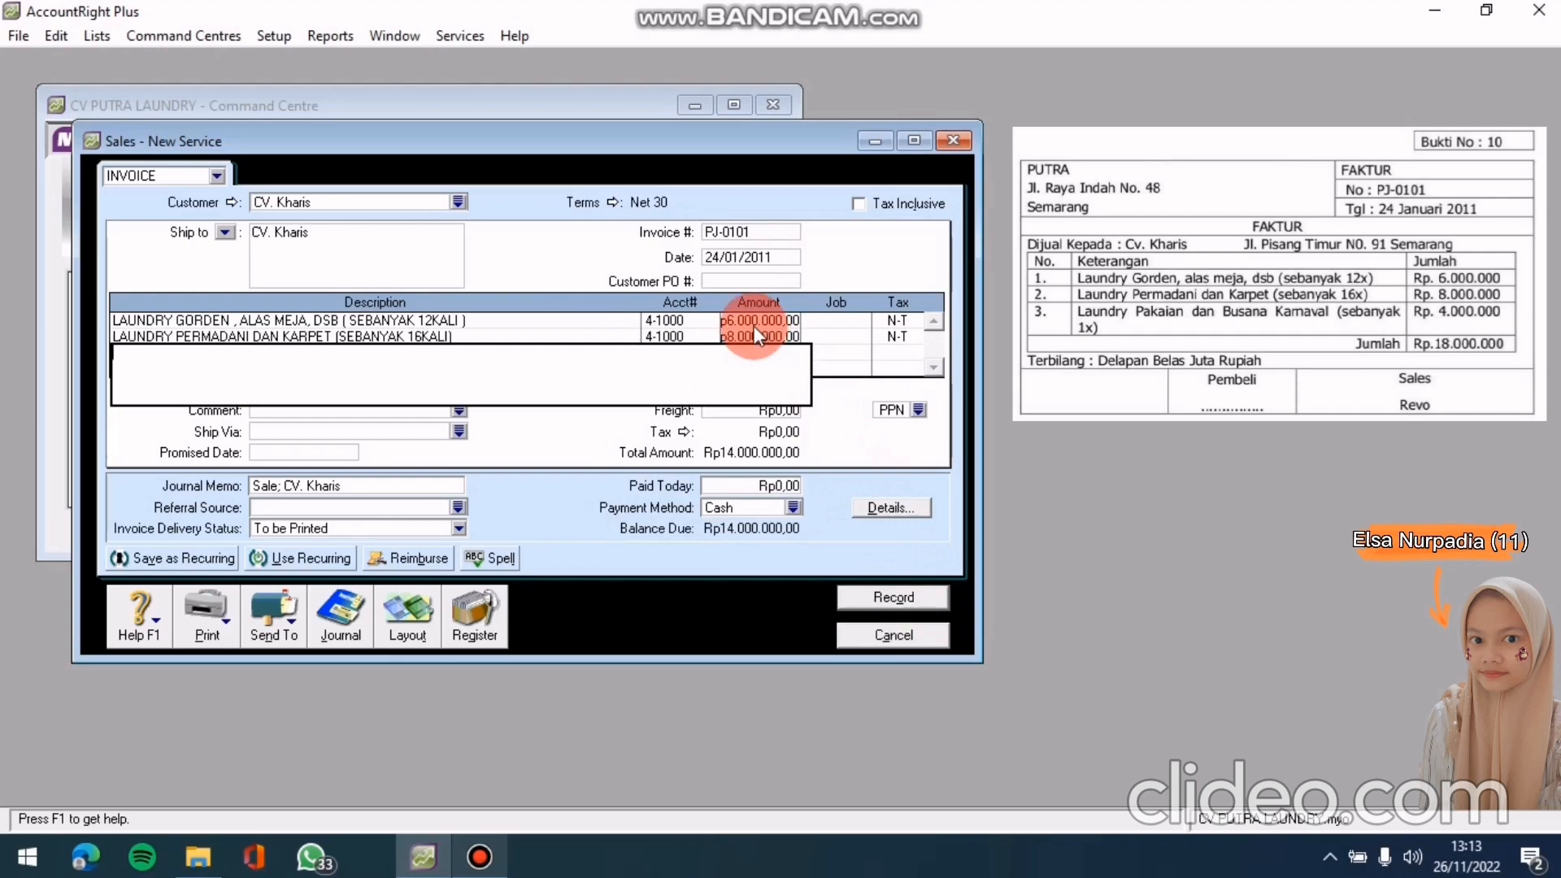
Add line 'LAUNDRY PAKAIAN DAN BUSANA KARNAVAL ( SEBANYAK 1KALI)' on 4-1000 at Rp4.000.000,00
type("LAUNDRY PAKAIAN DAN BUSANA KAR")
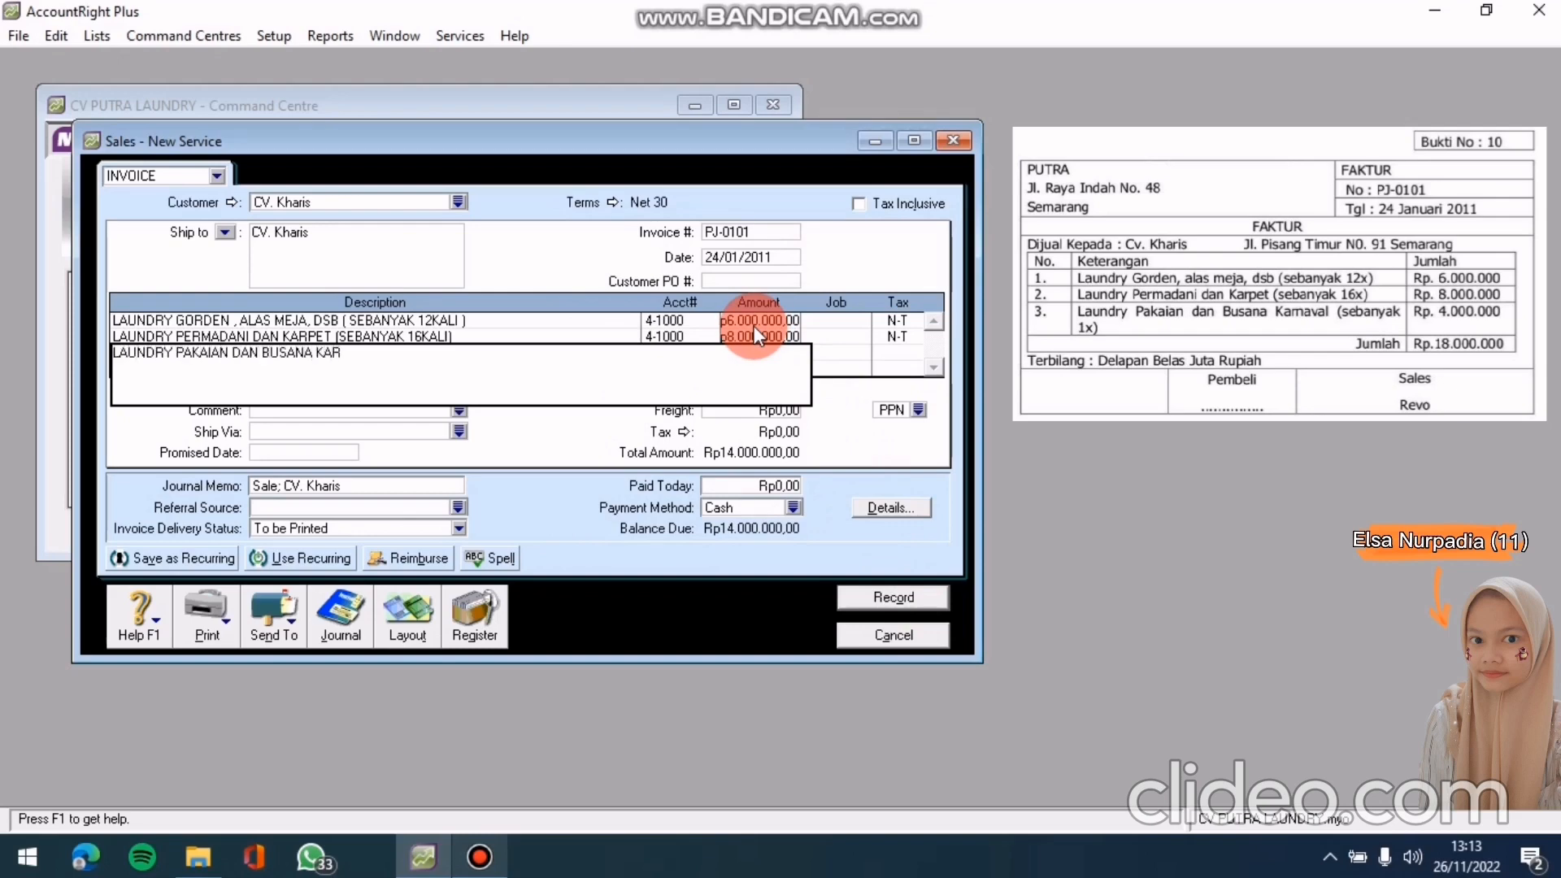
type("NAVAL ( SEBANYAK 1KALI")
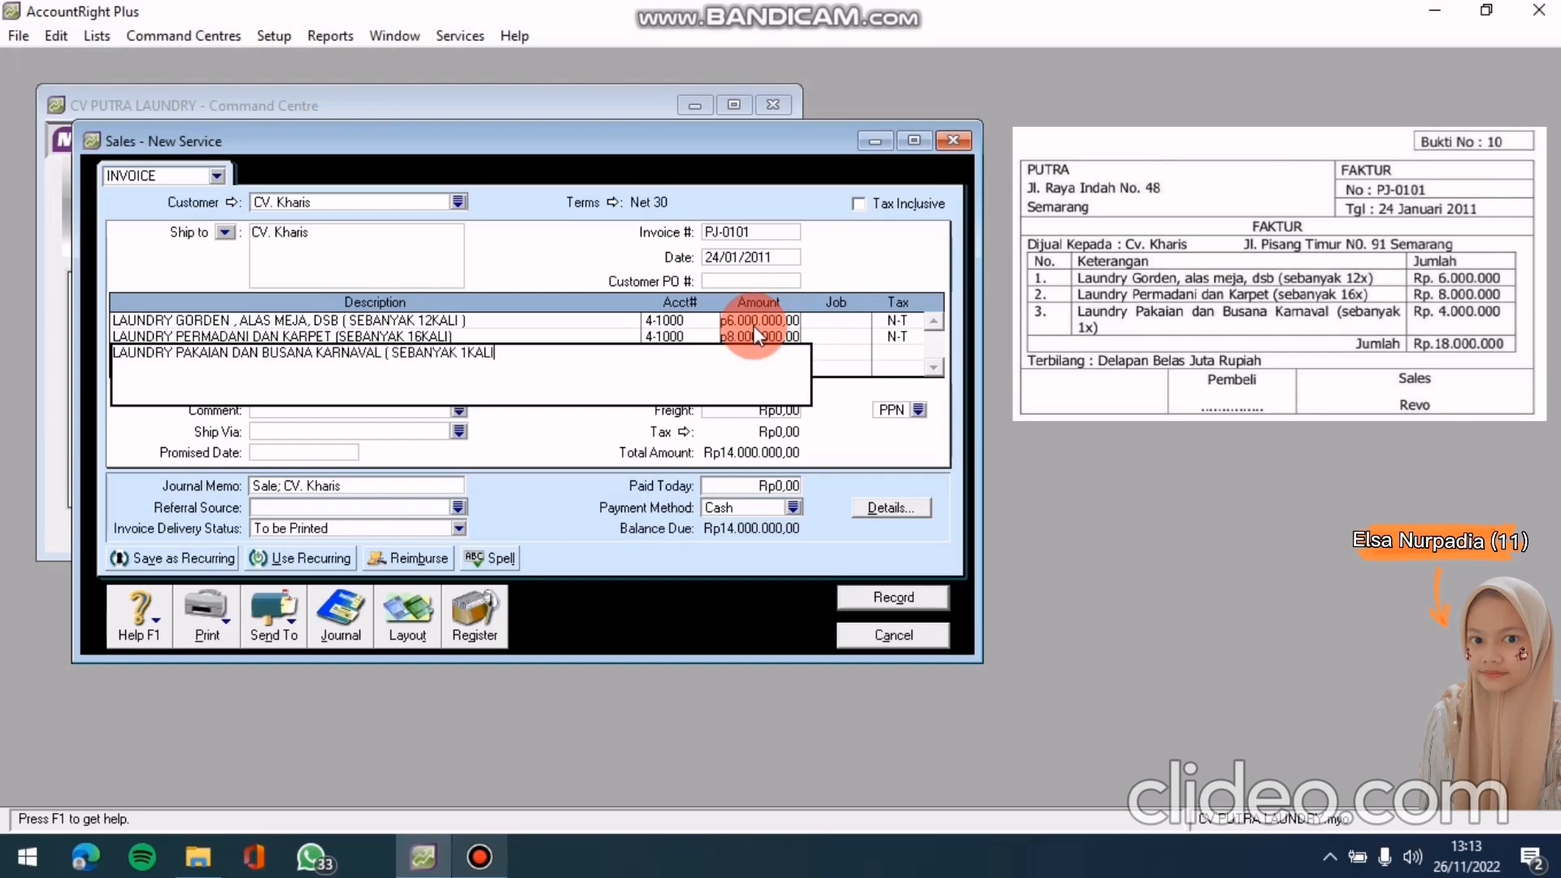
type(")")
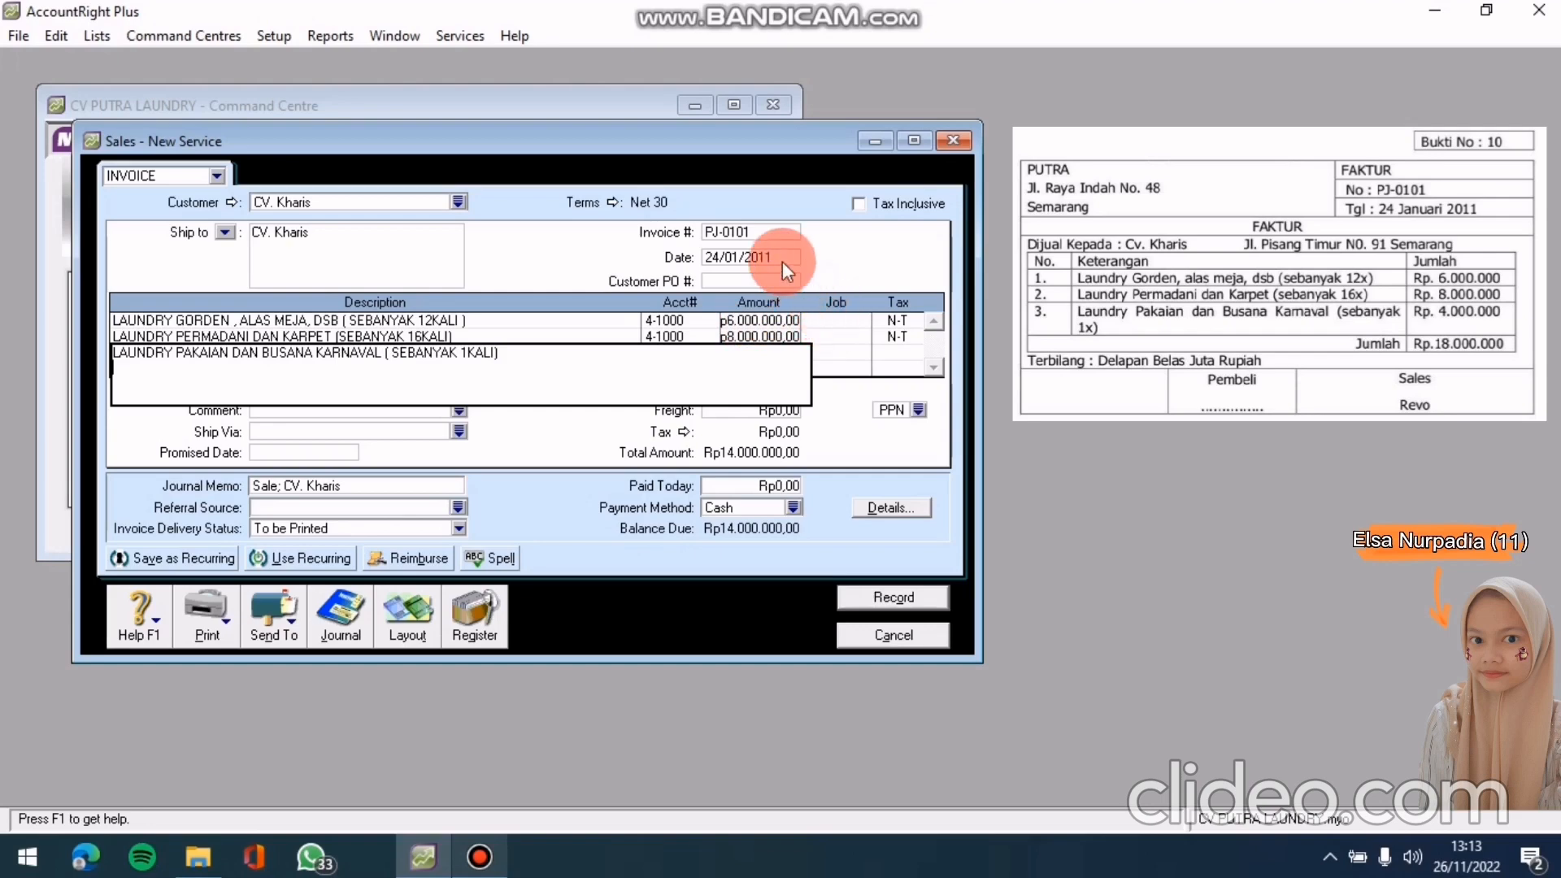
left_click(781, 258)
left_click(698, 355)
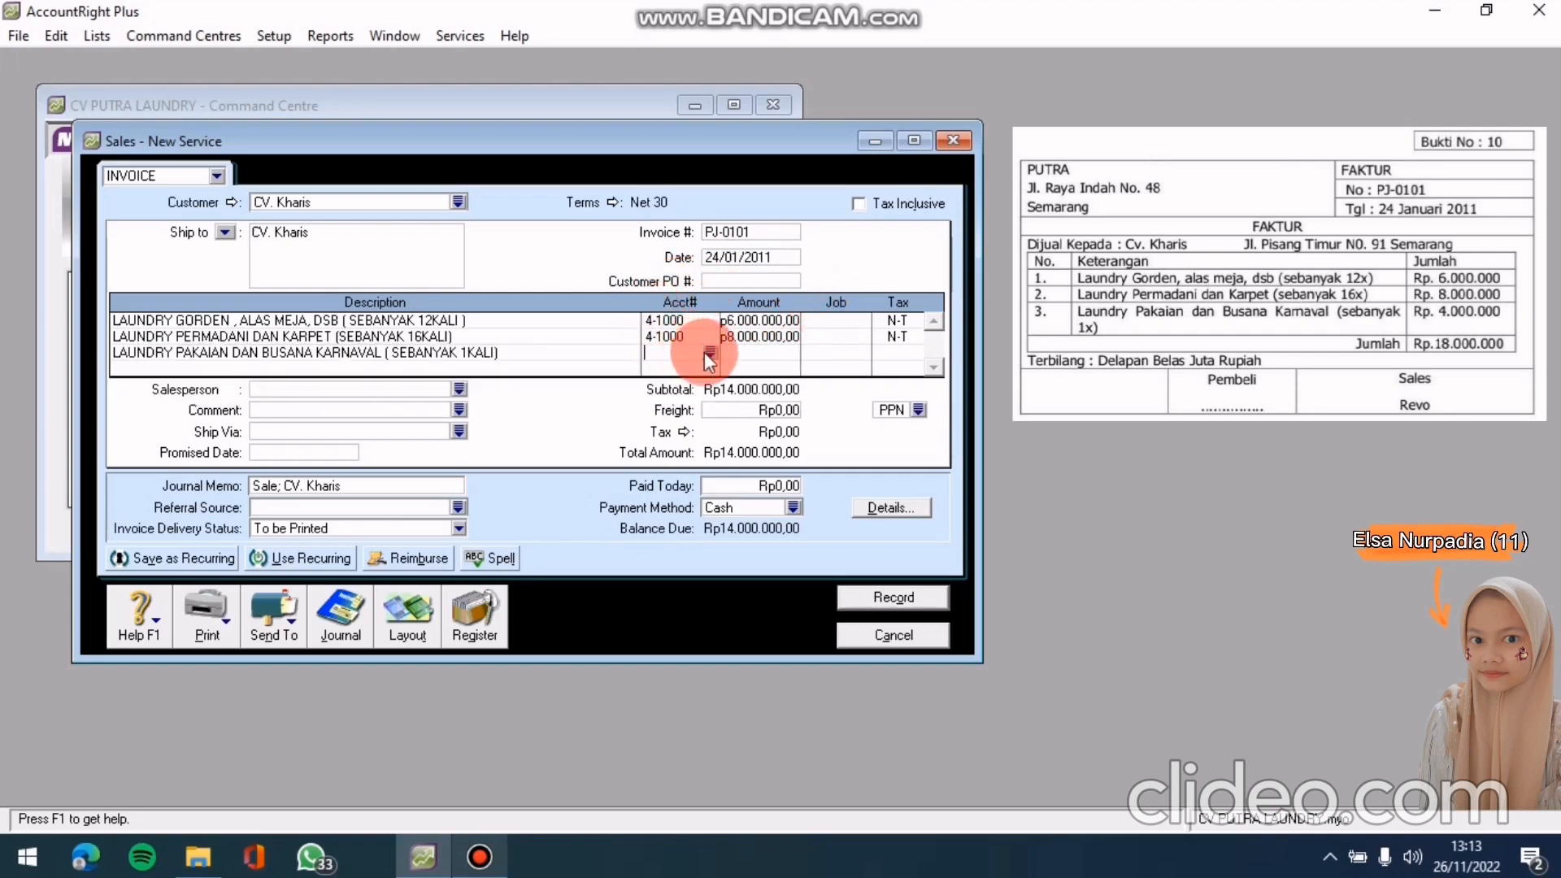
left_click(711, 351)
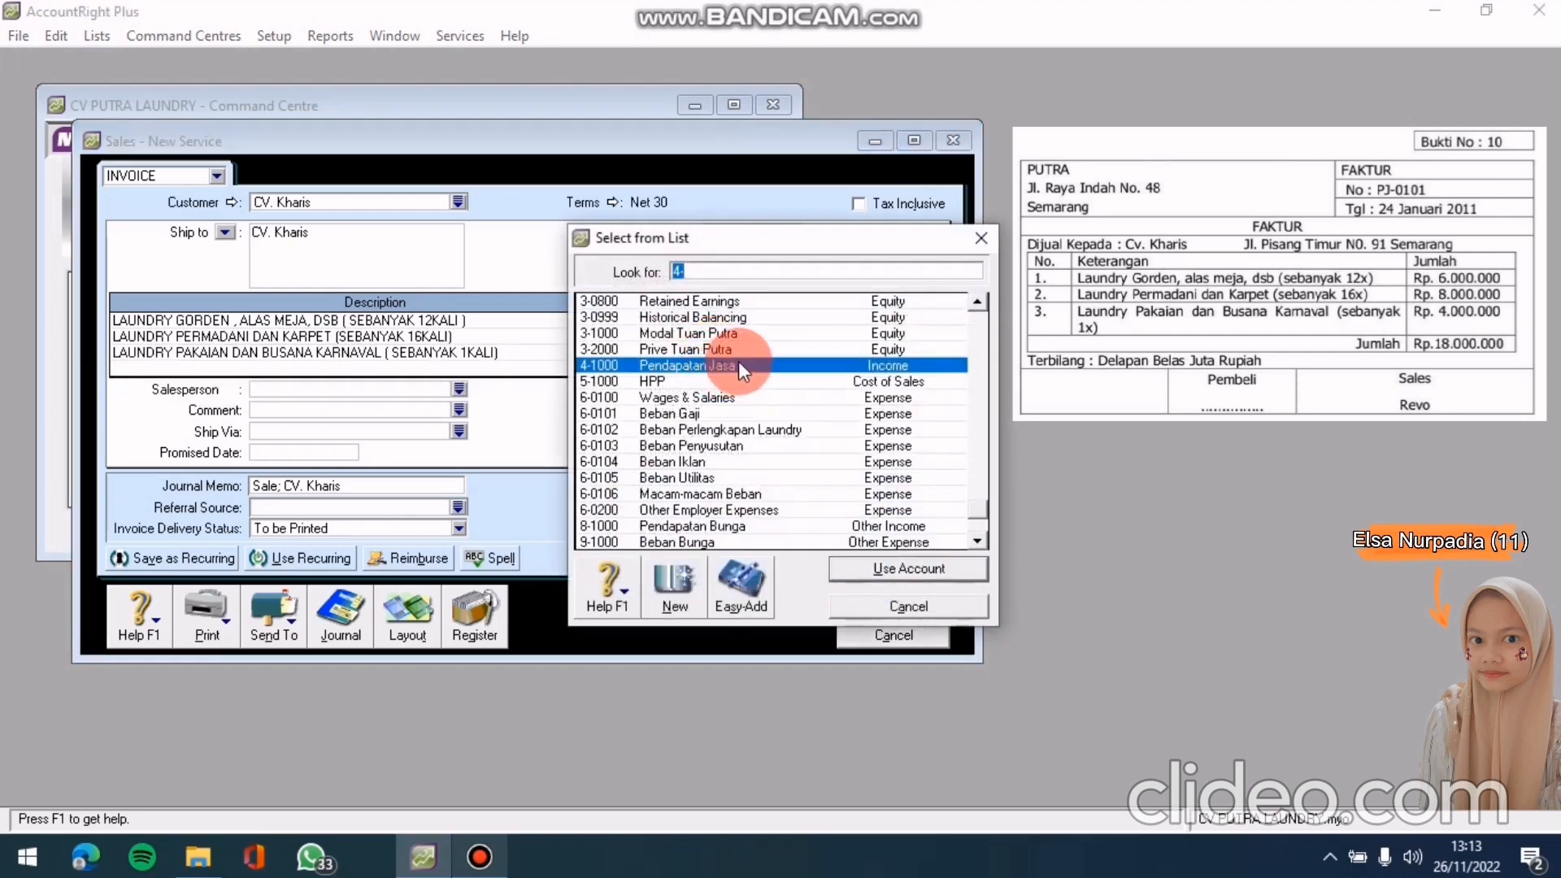
left_click(864, 565)
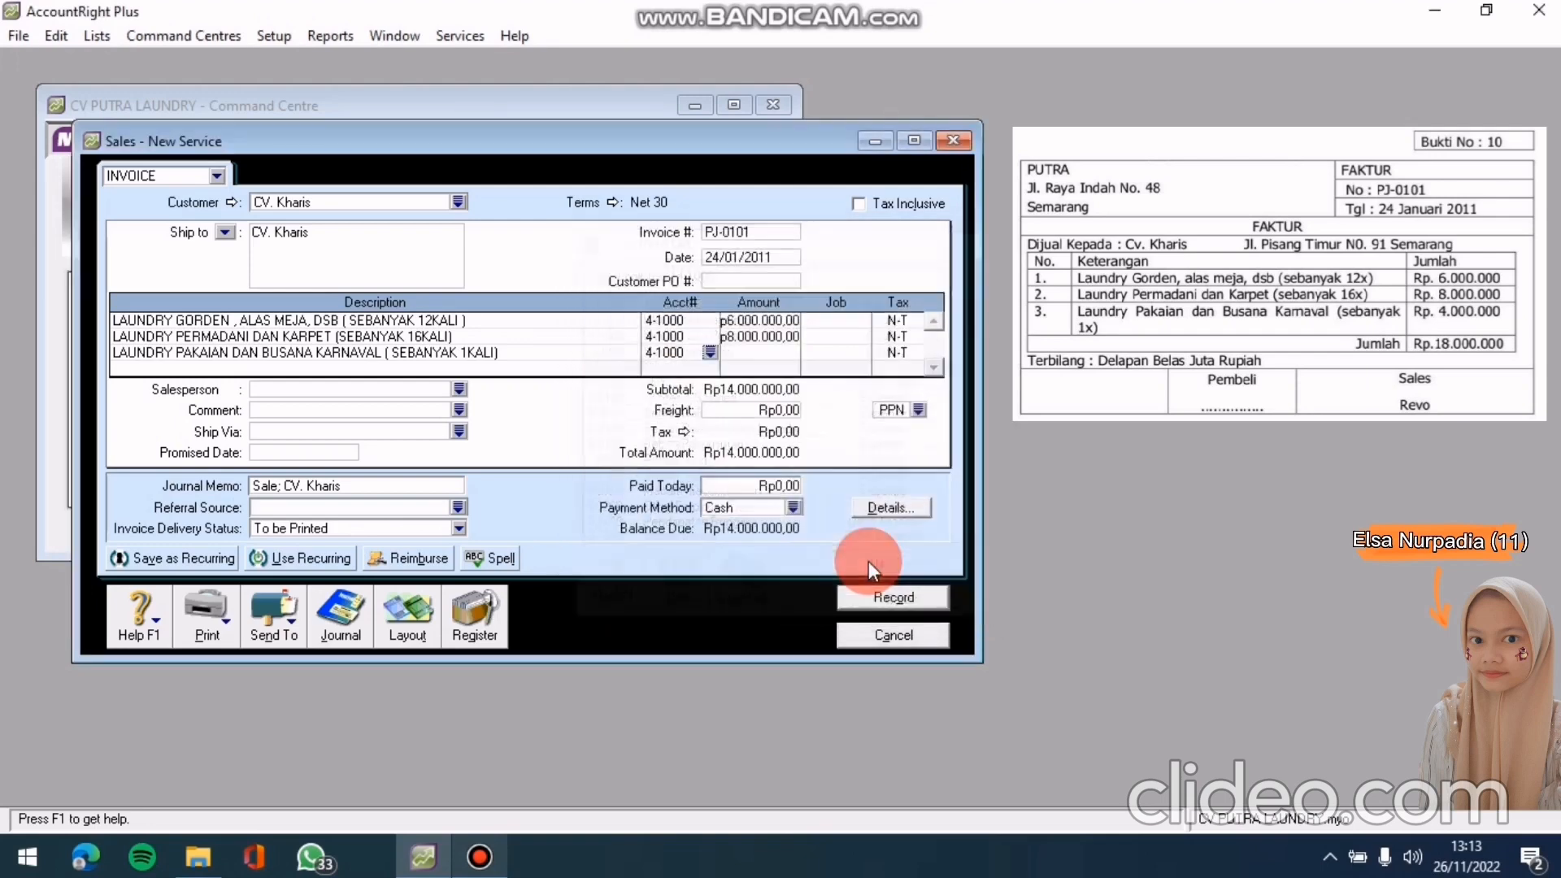
left_click(793, 353)
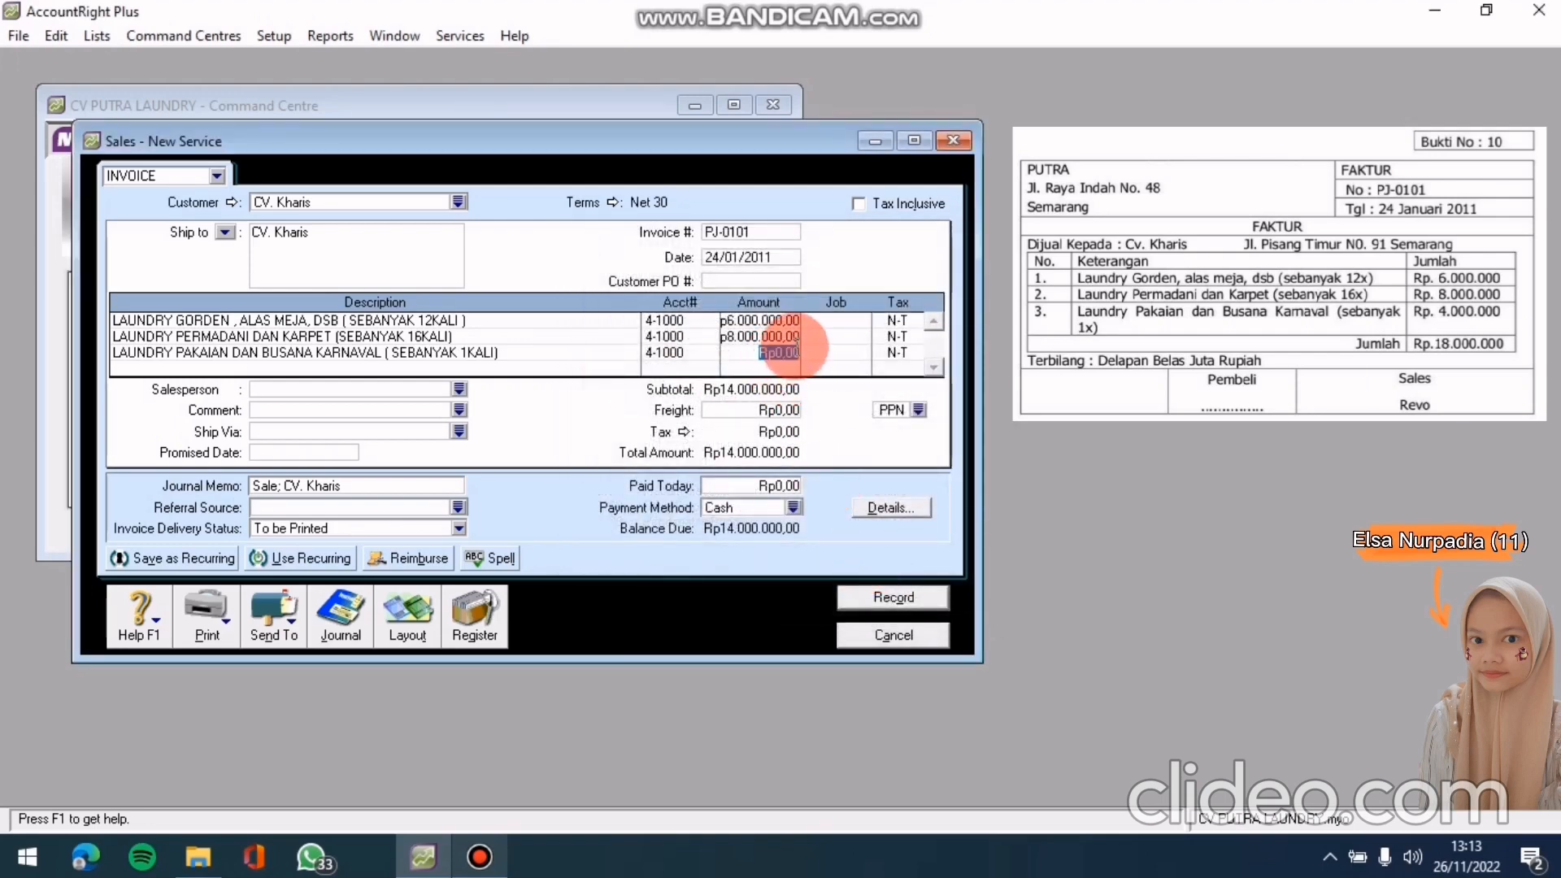
type("4000000")
key("Tab")
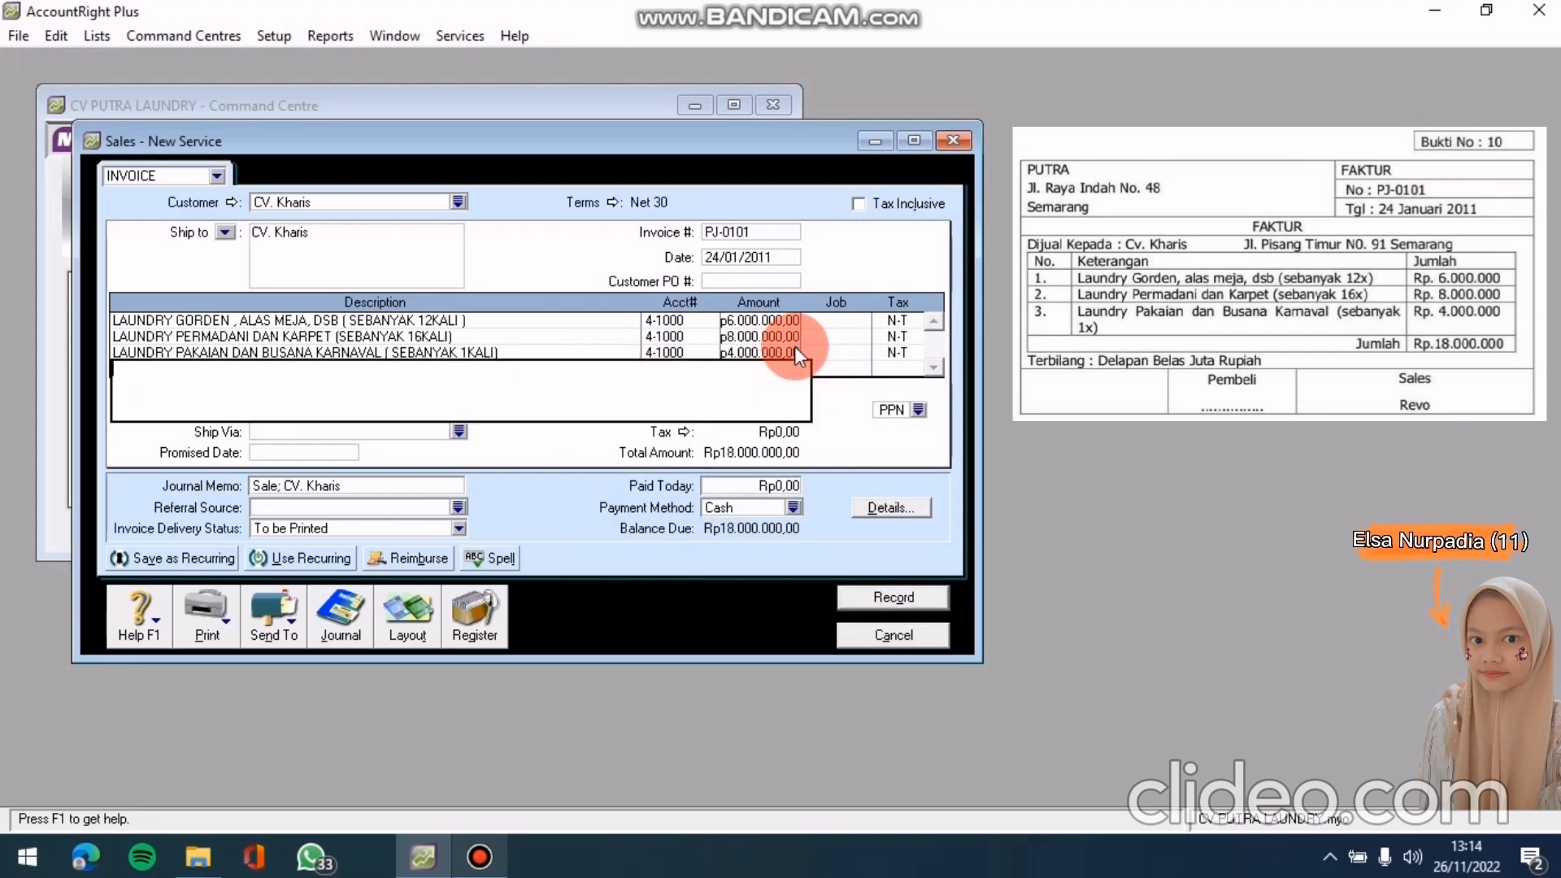
left_click(769, 257)
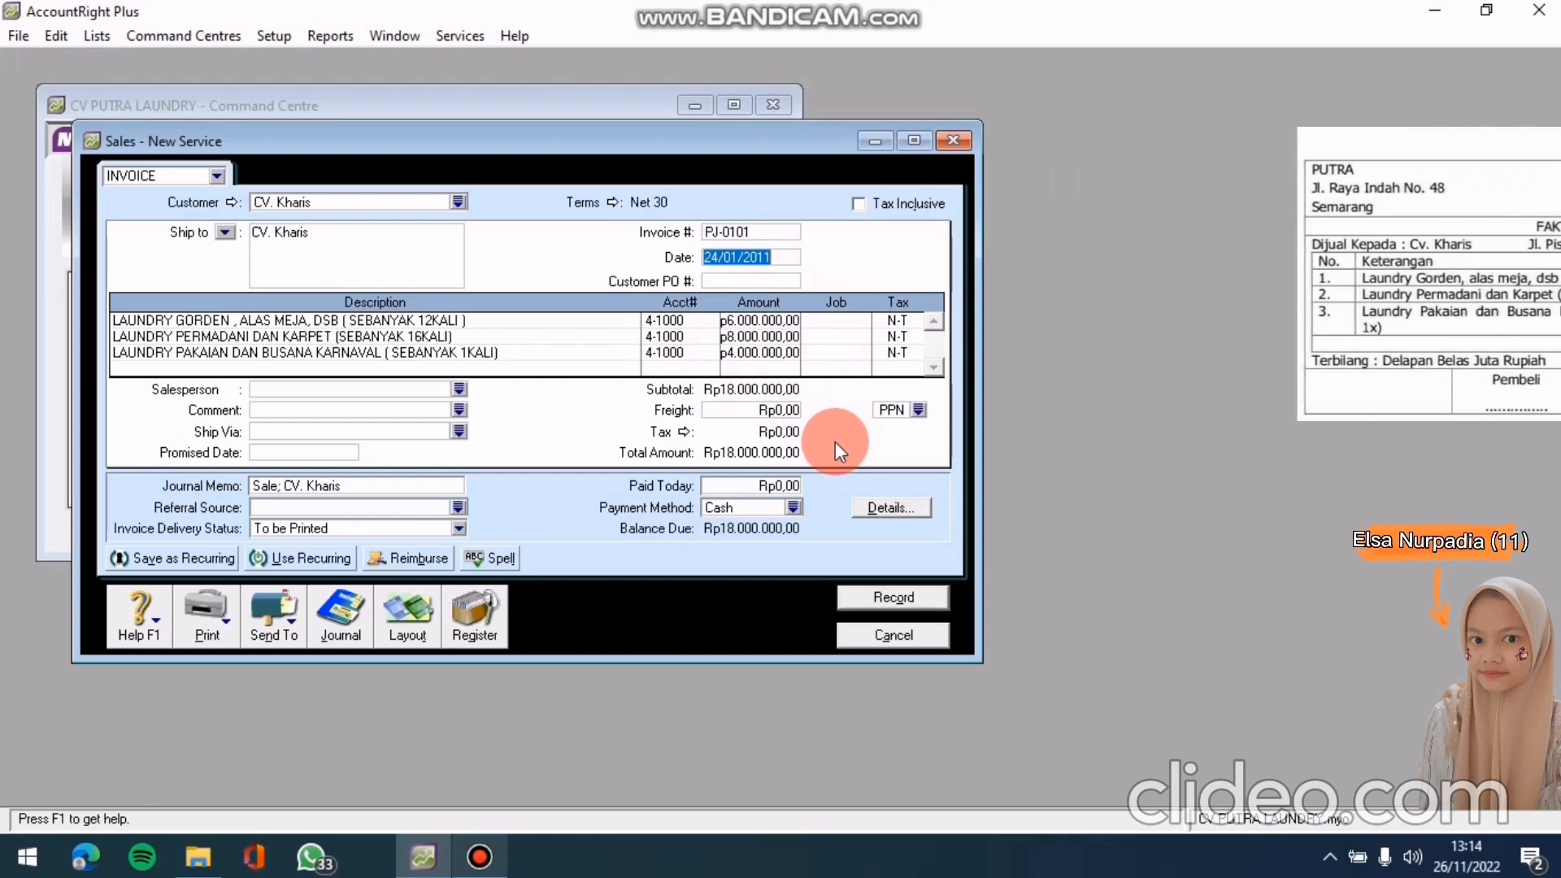
Review the recap for invoice PJ-0101 (Piutang Usaha vs Pendapatan Jasa Rp18.000.000,00) and record it
key("ctrl+r")
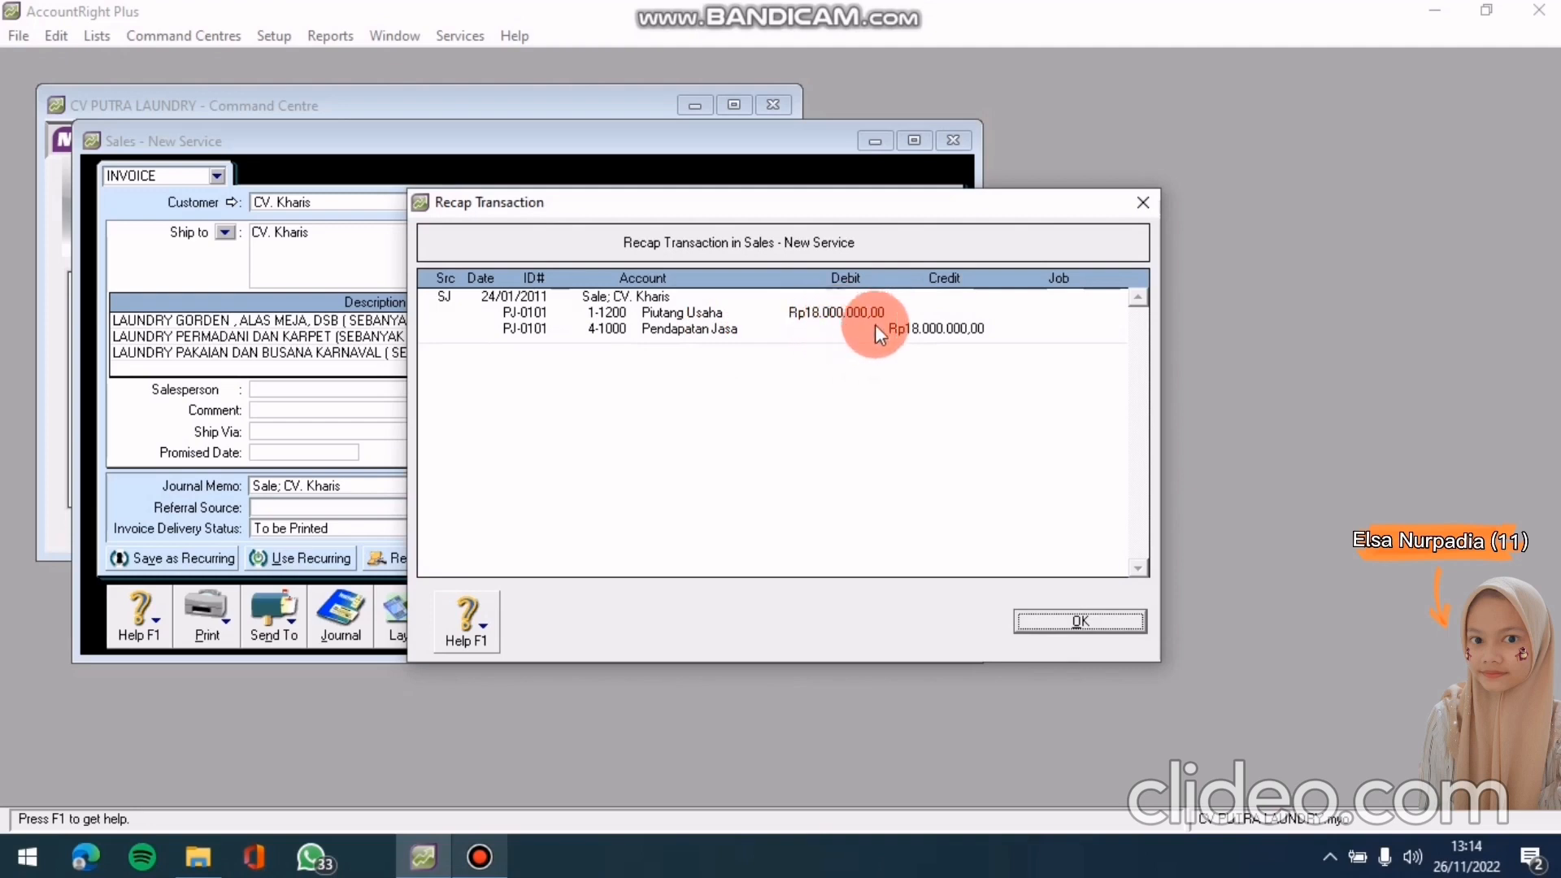
left_click(1081, 622)
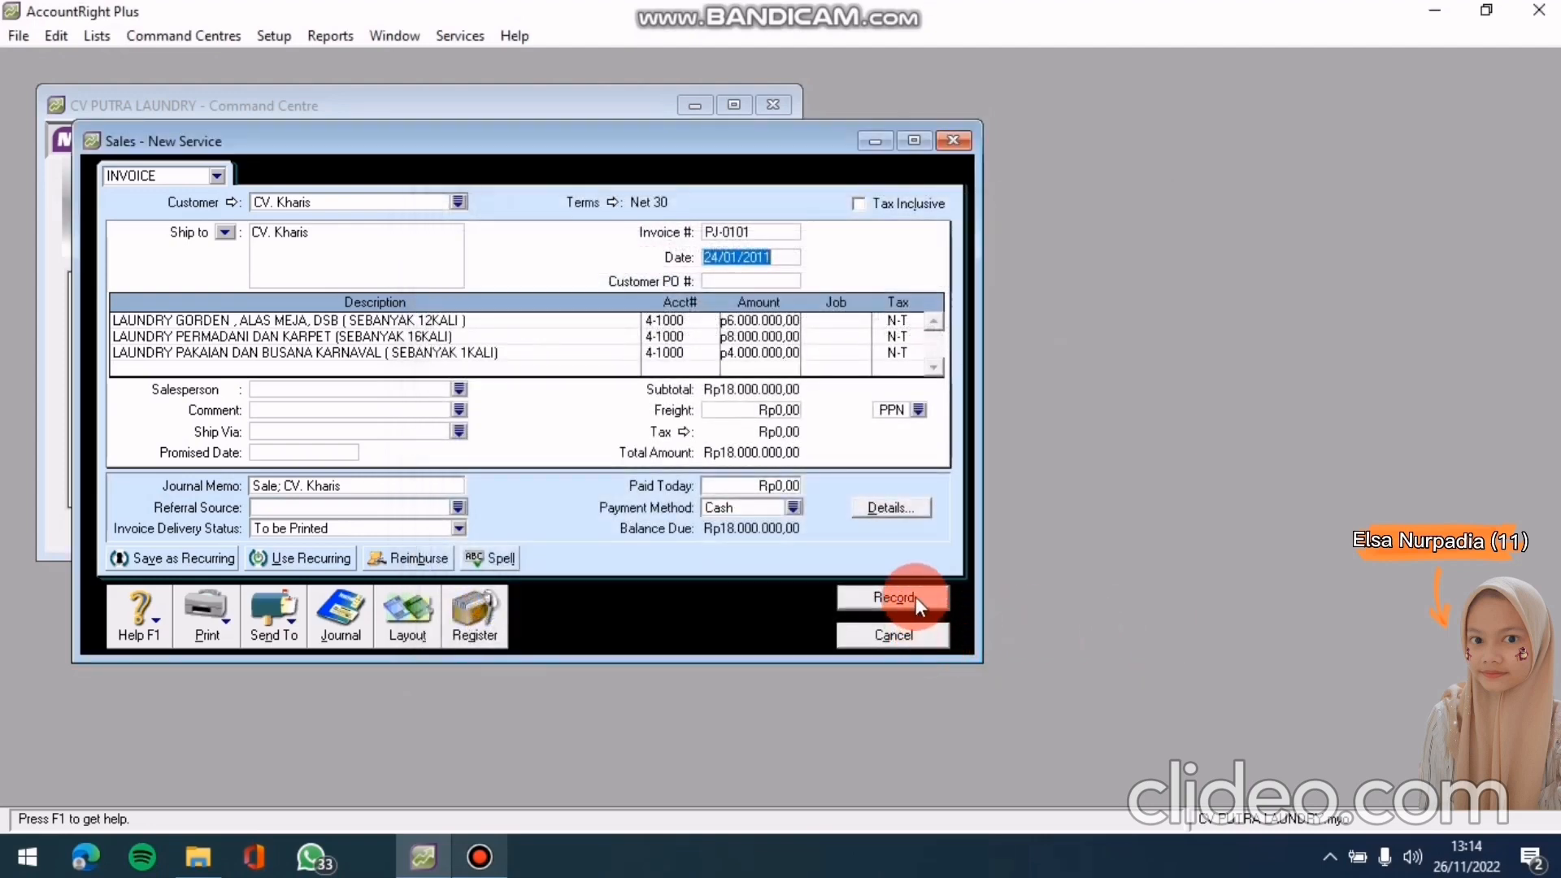
left_click(915, 597)
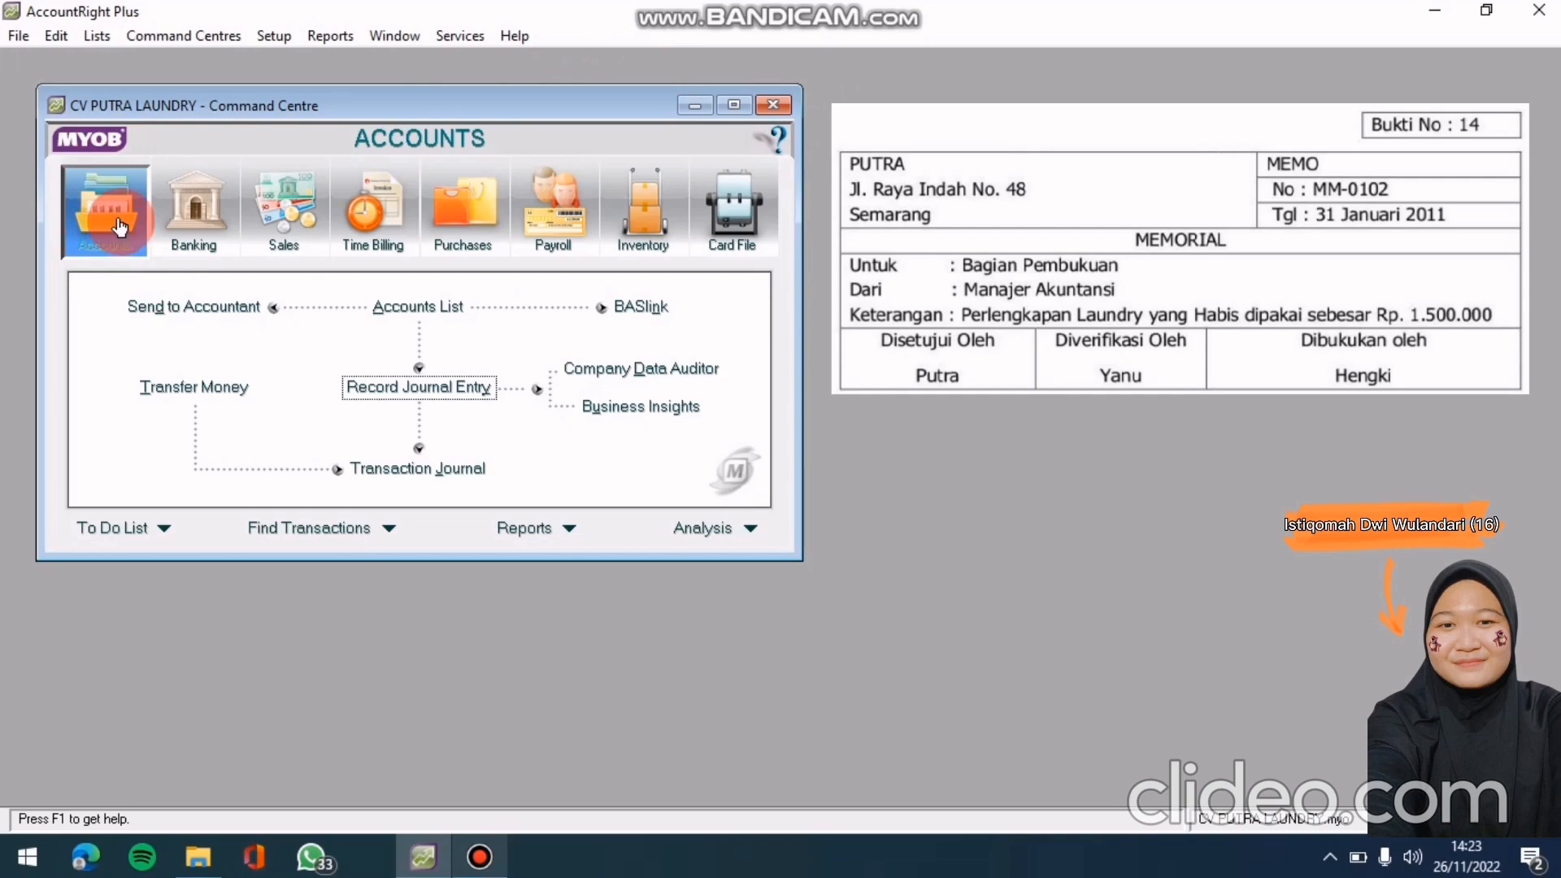
Start a new general journal entry and replace the automatic number with MM- 0102
left_click(389, 391)
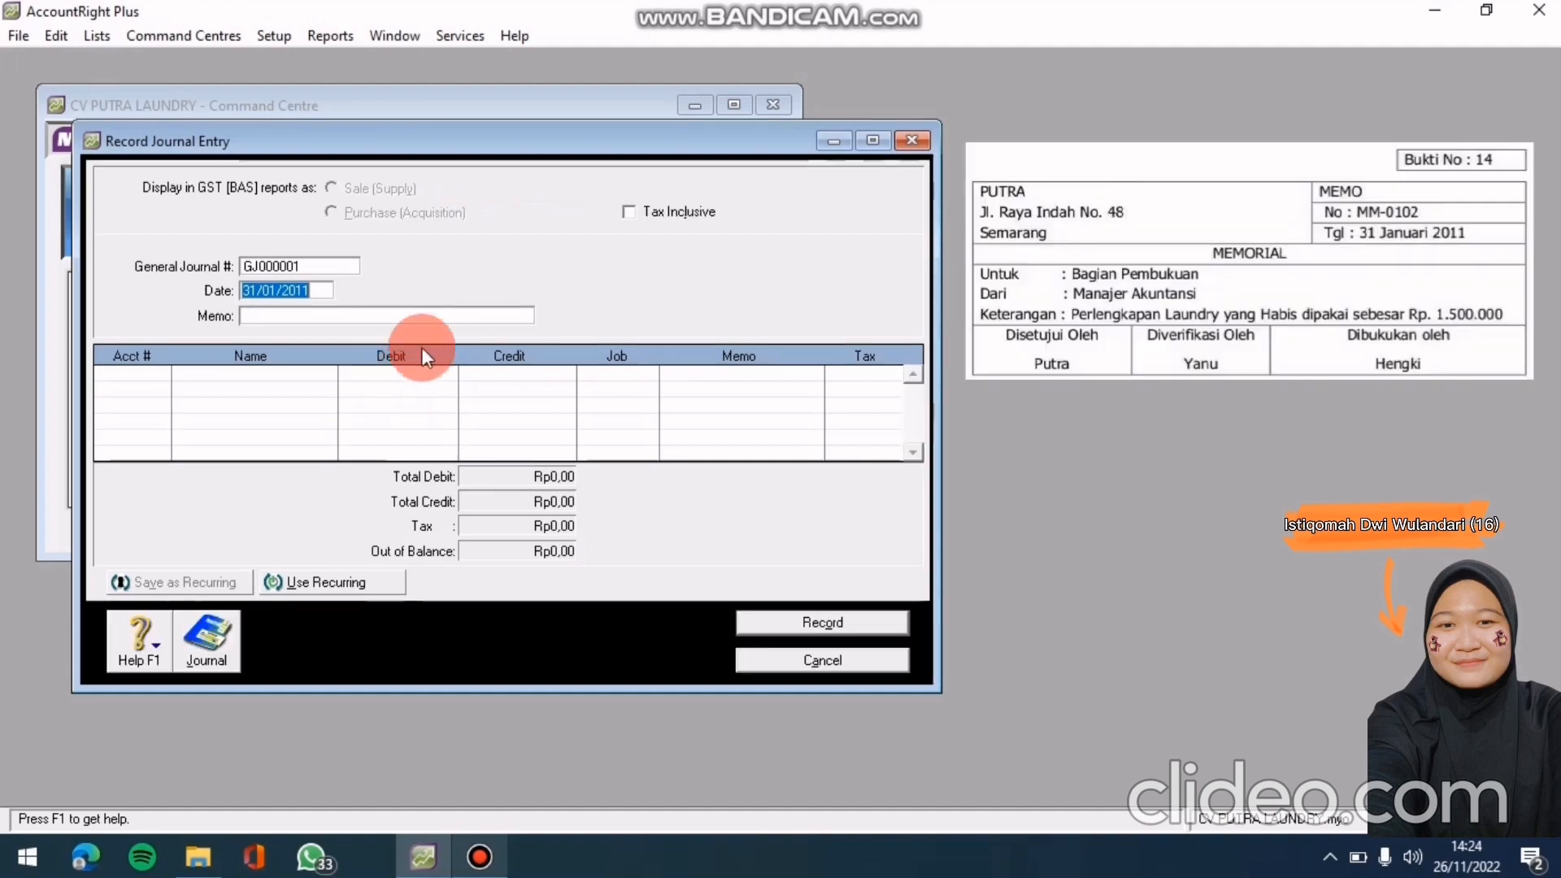
left_click(329, 266)
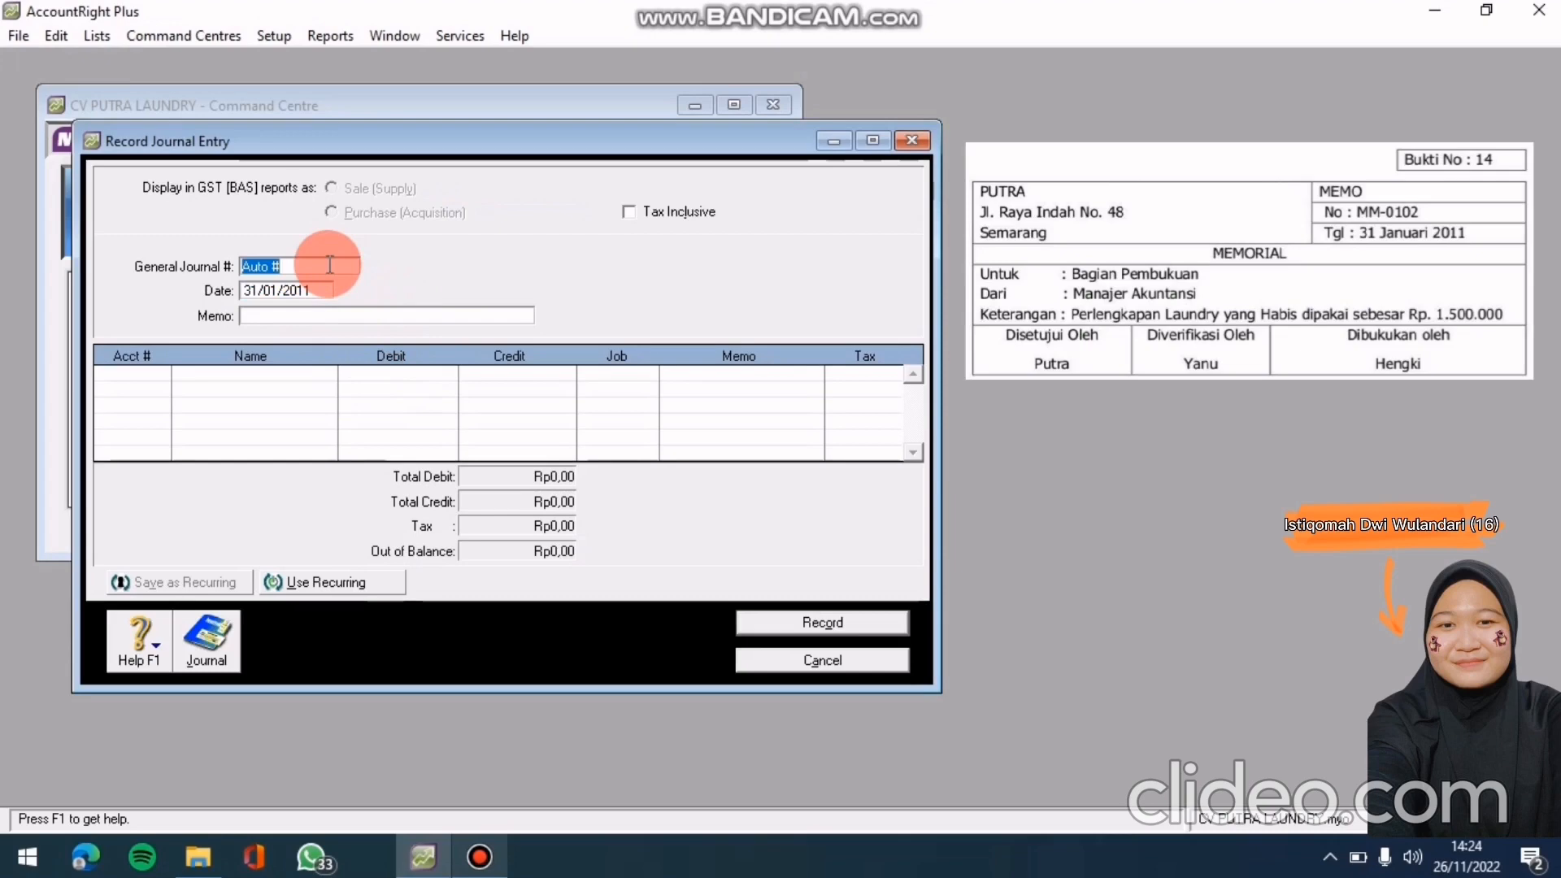
key("BackSpace")
type("mm")
key("BackSpace")
key("BackSpace")
type("MM- 0102")
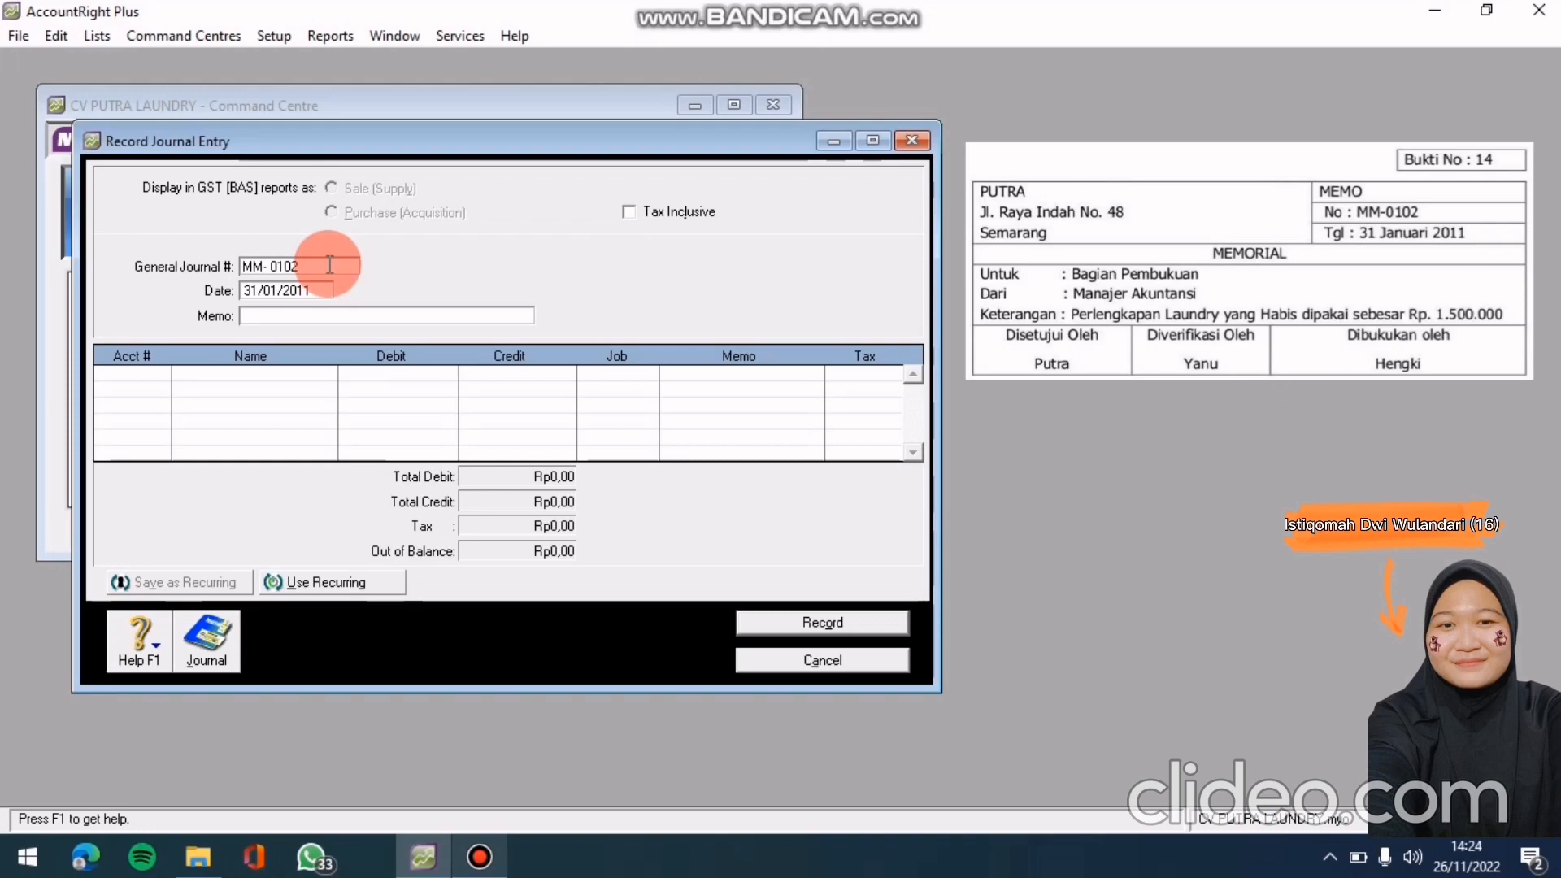
Date the journal 31/01/2011 and enter the memo 'Penyesuaian Perlengkapan'
key("Tab")
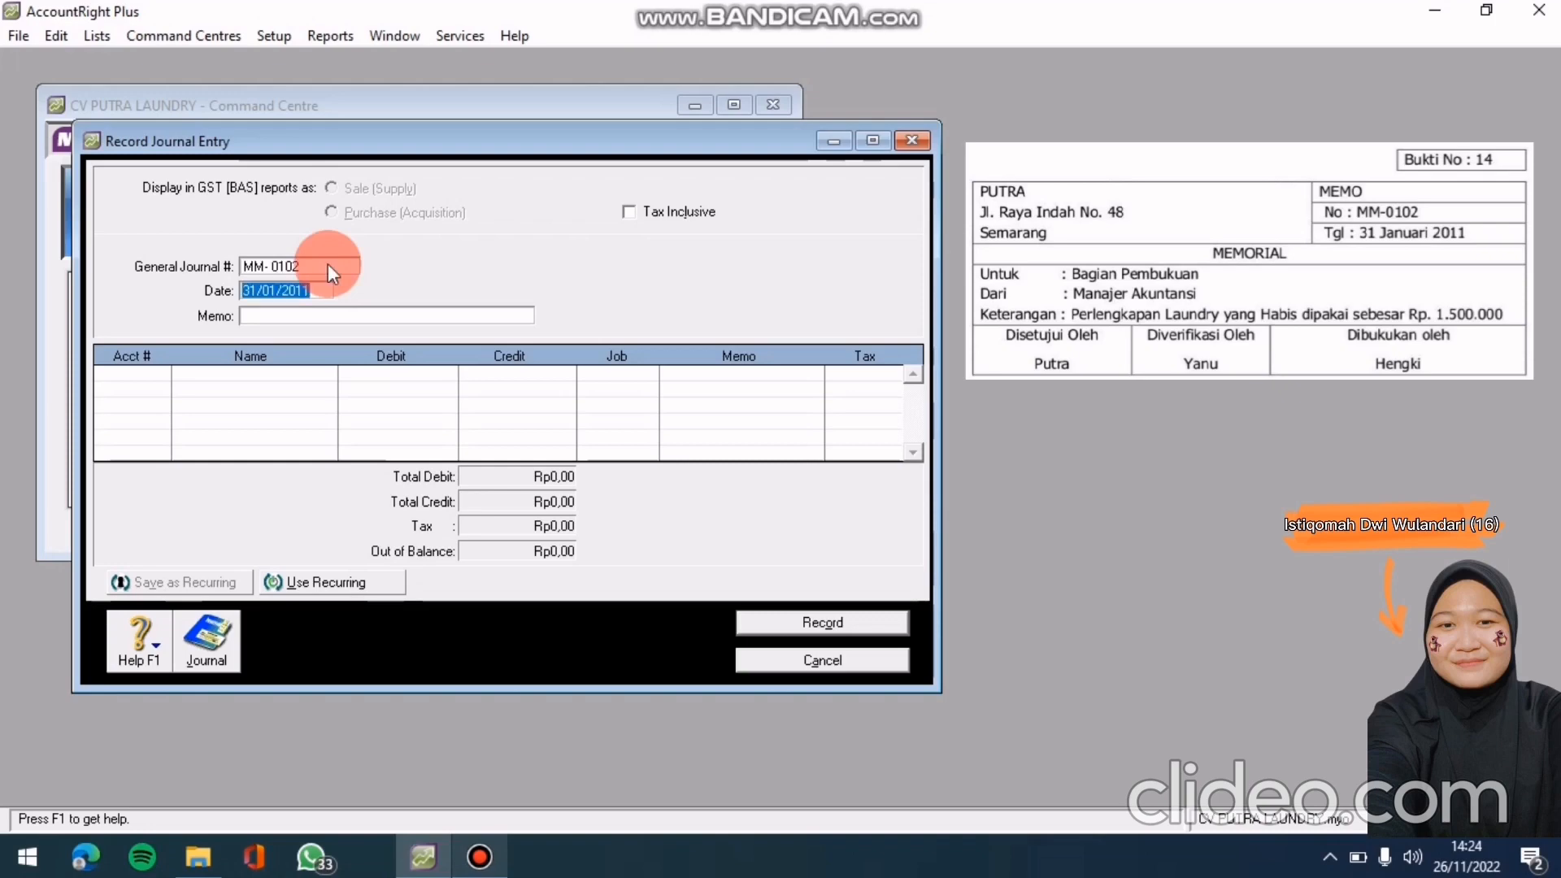
key("BackSpace")
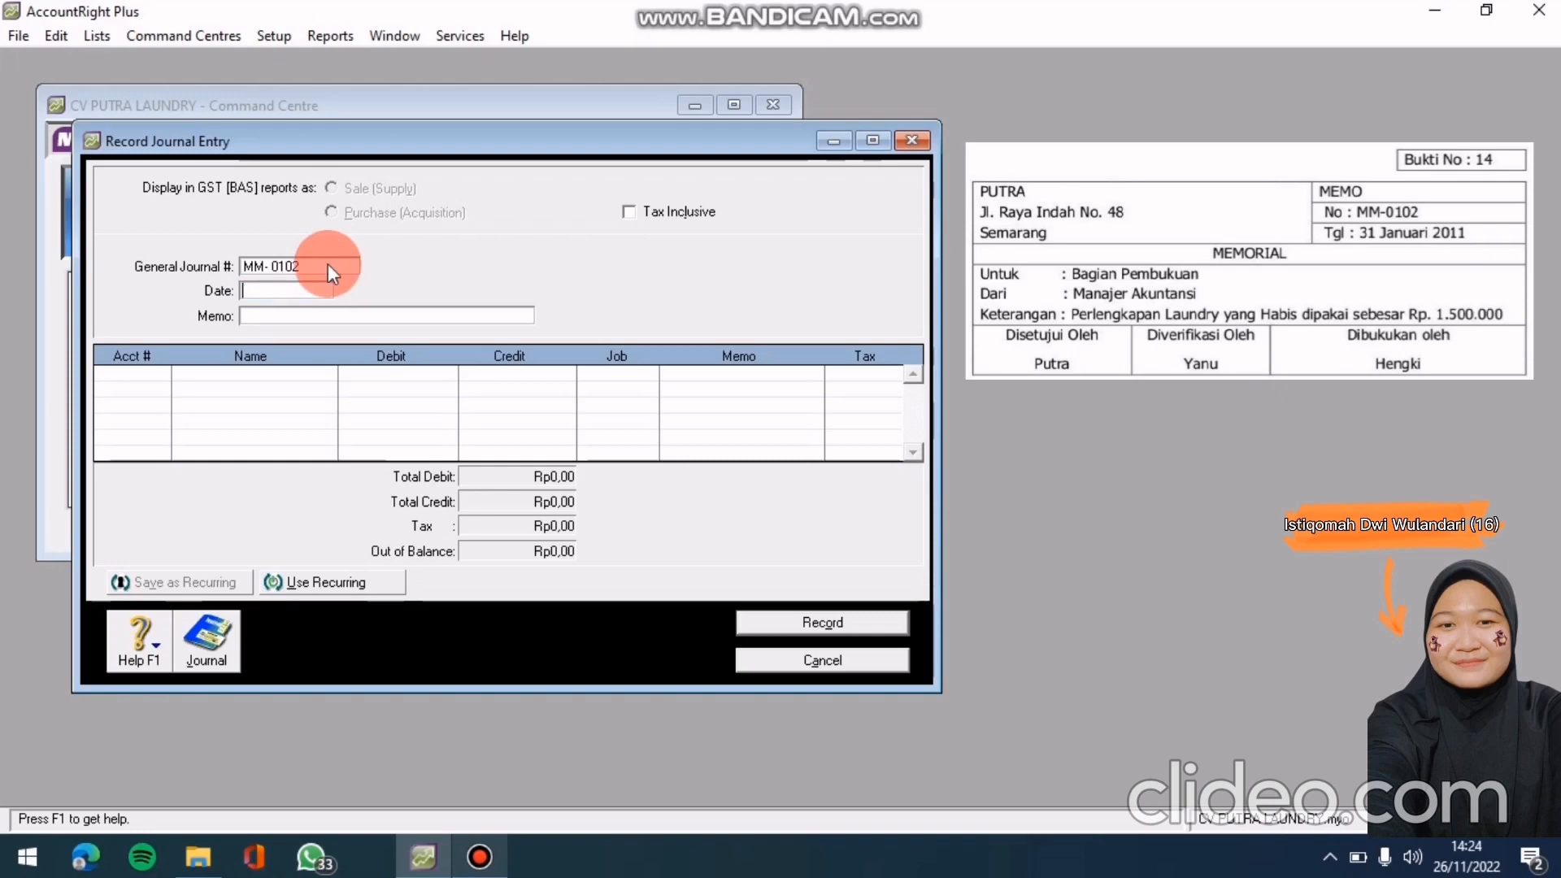
type("31/01/2011")
key("Tab")
type("Penyesuai")
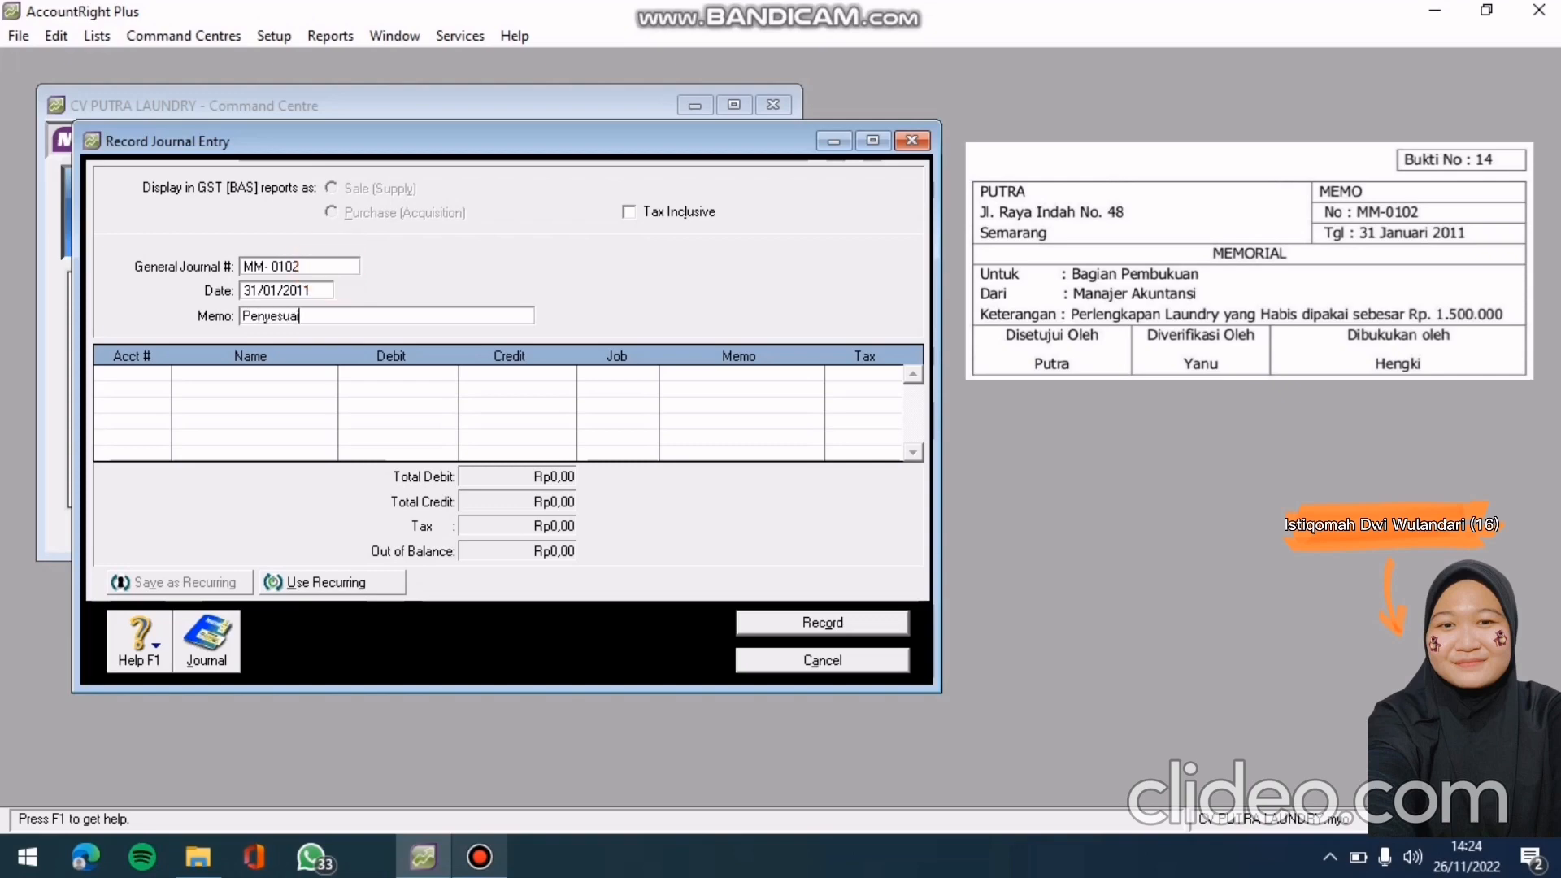
type("an P")
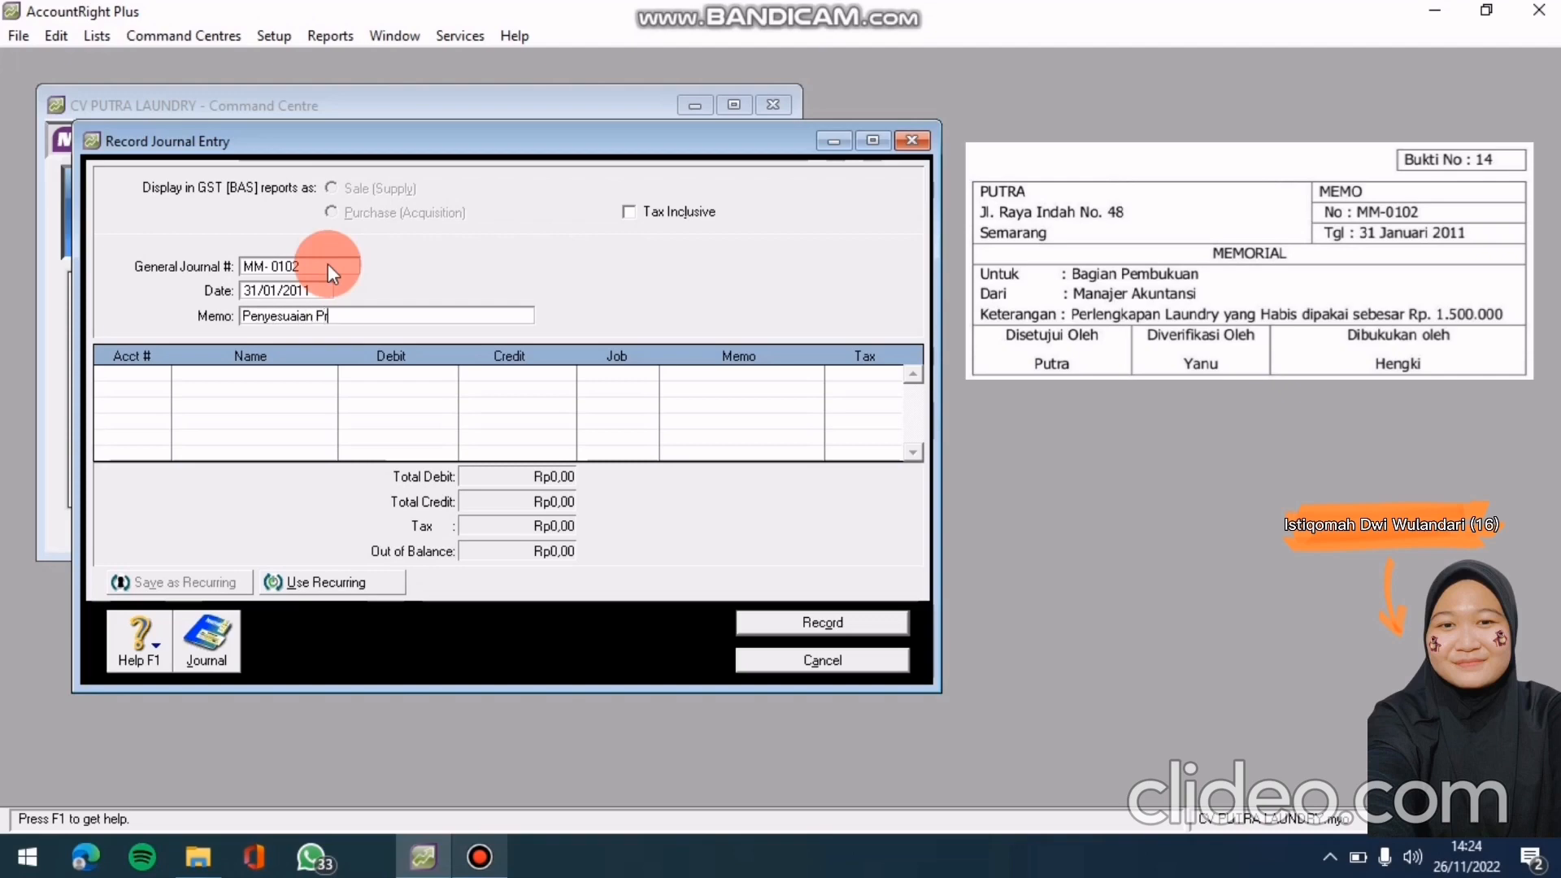
type("erlengkapan")
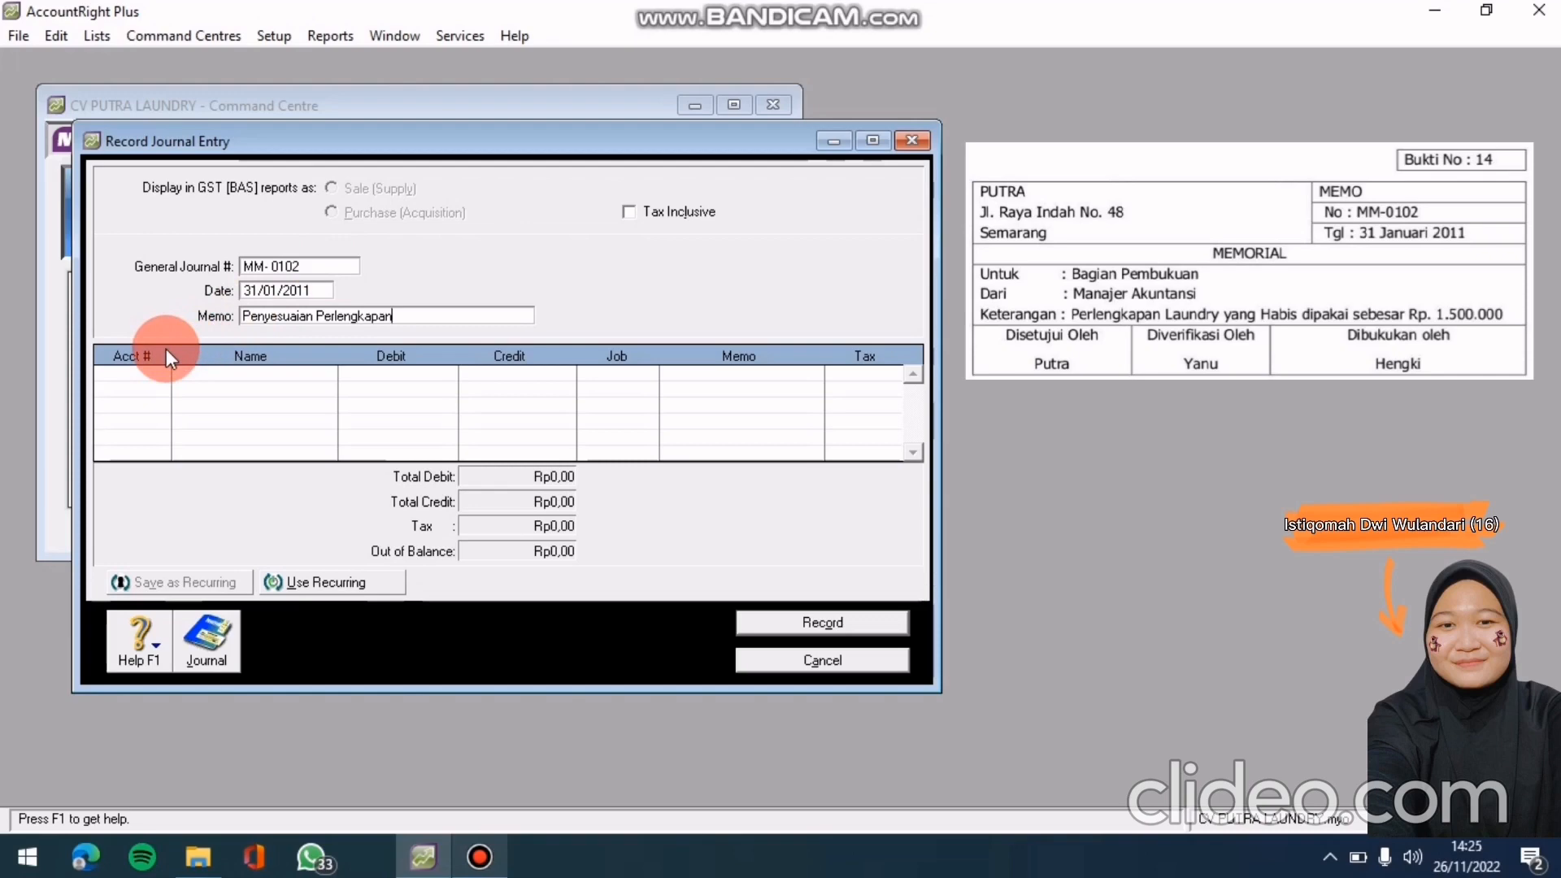
Debit account 6-0102 Beban Perlengkapan Laundry Rp1.500.000 on the first journal line
left_click(122, 375)
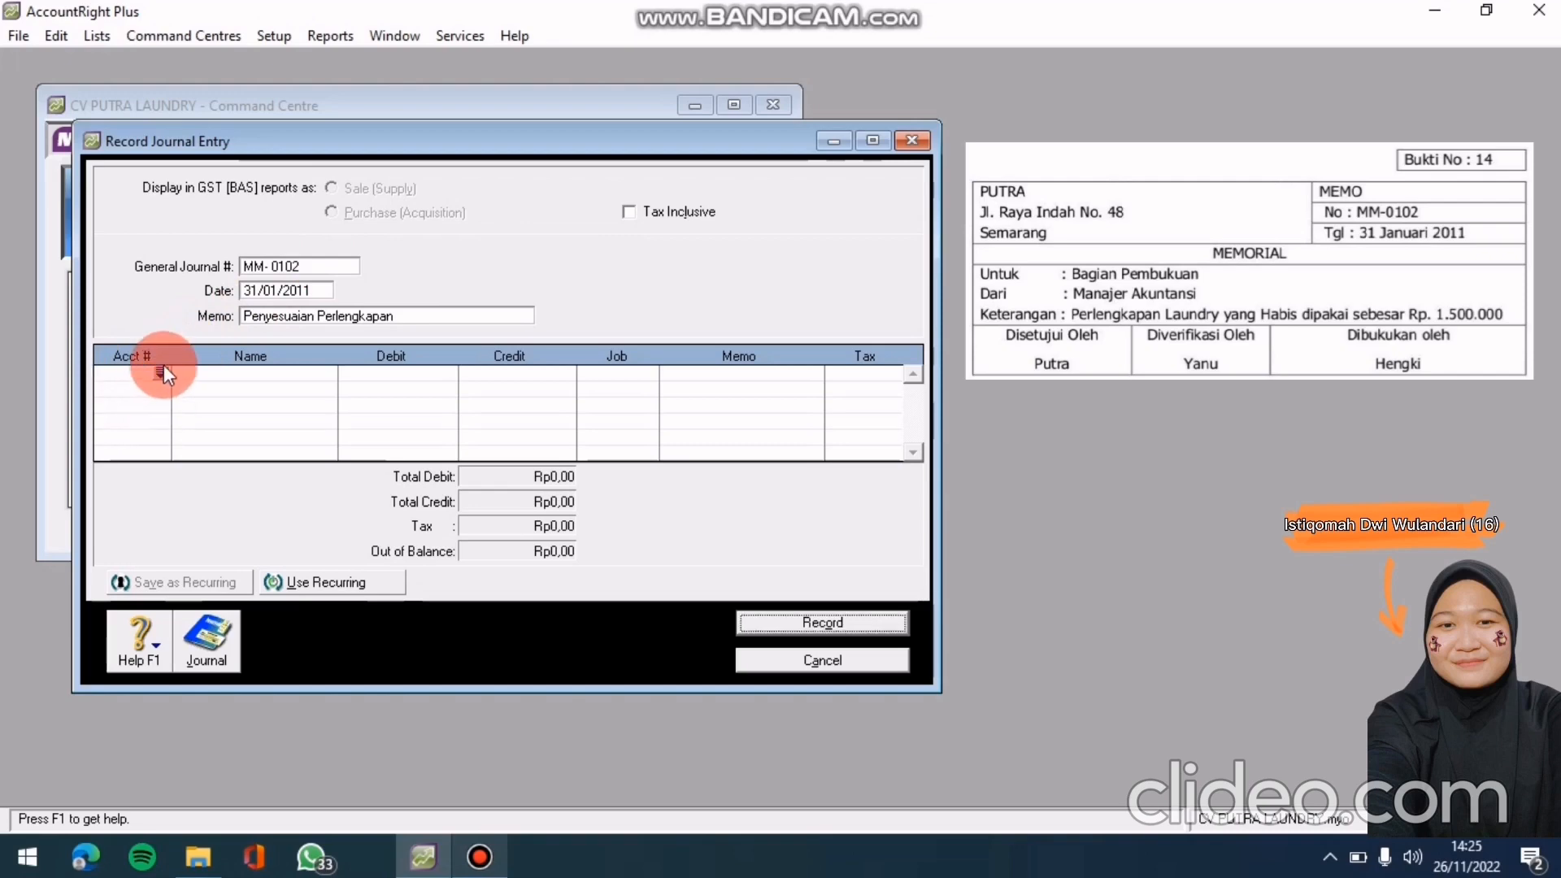
left_click(160, 371)
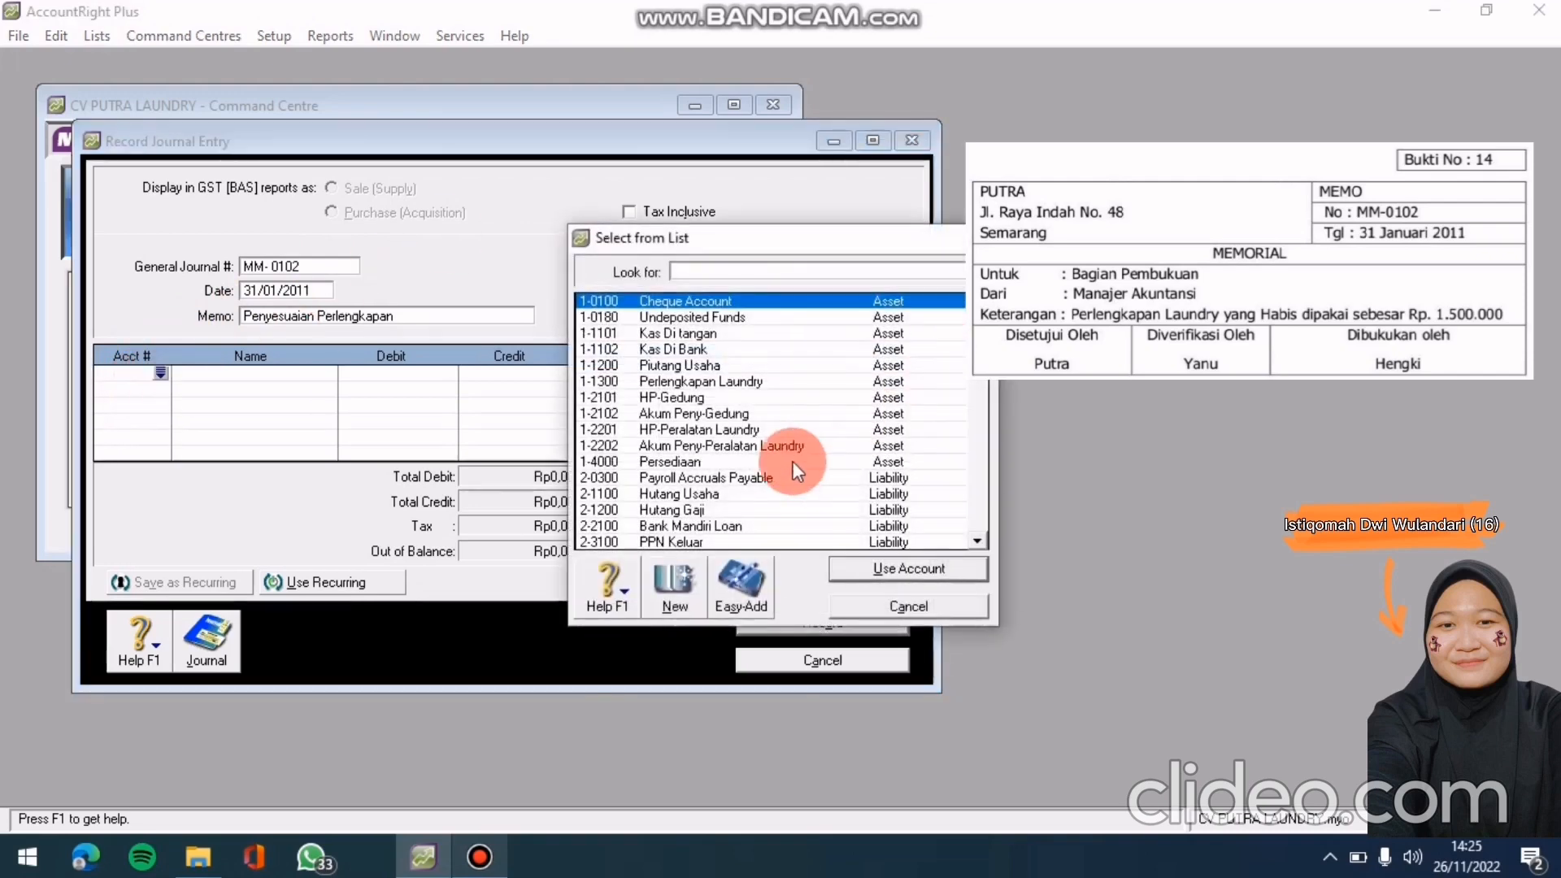
scroll(759, 419, "down", 4)
scroll(760, 420, "down", 2)
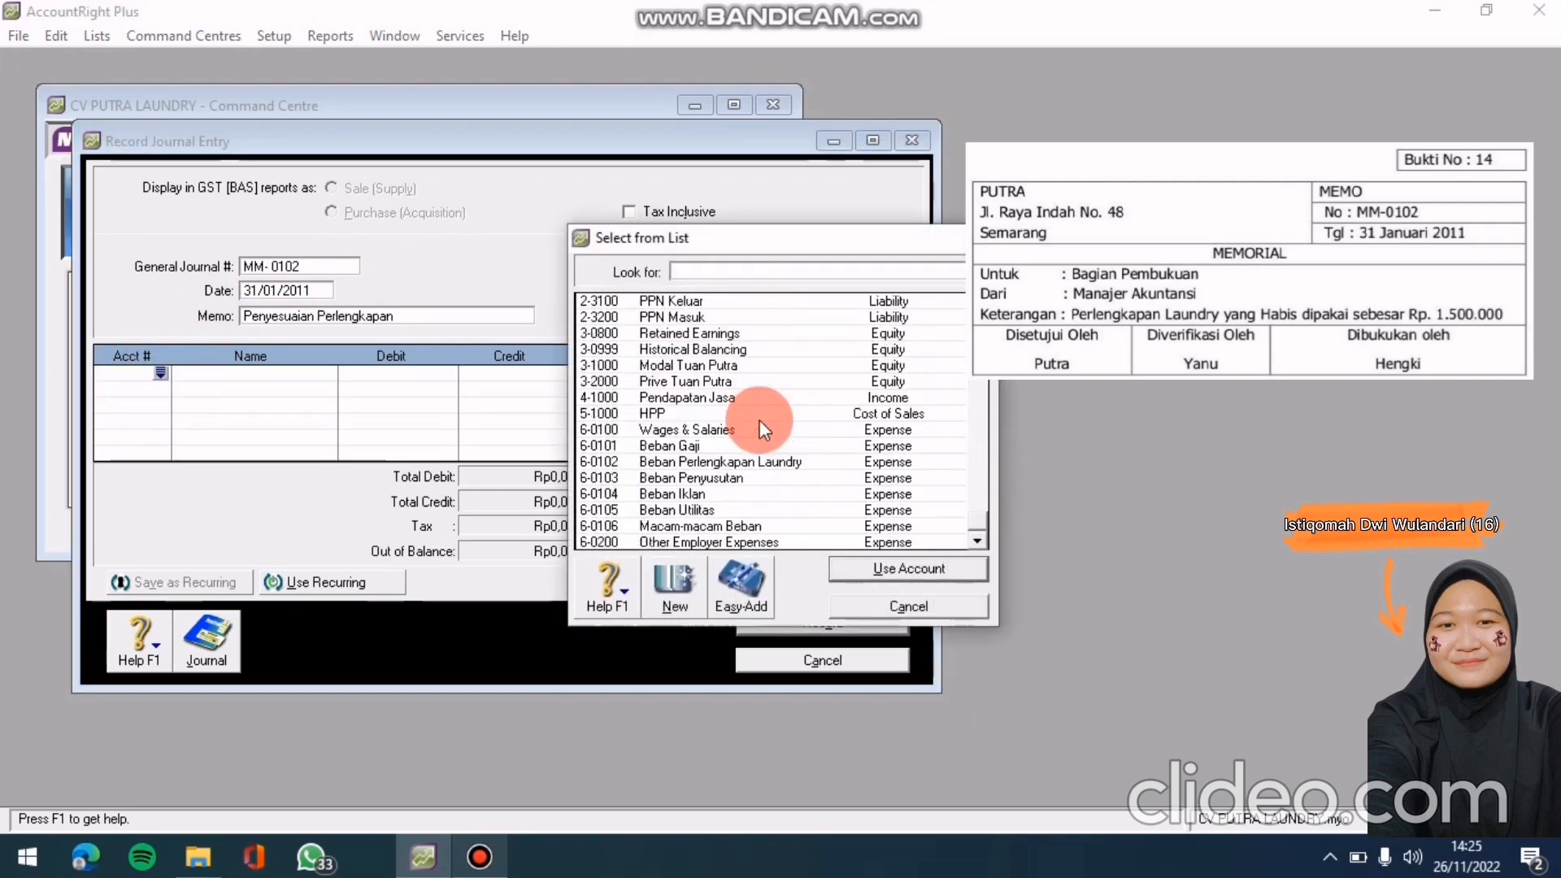
left_click(768, 415)
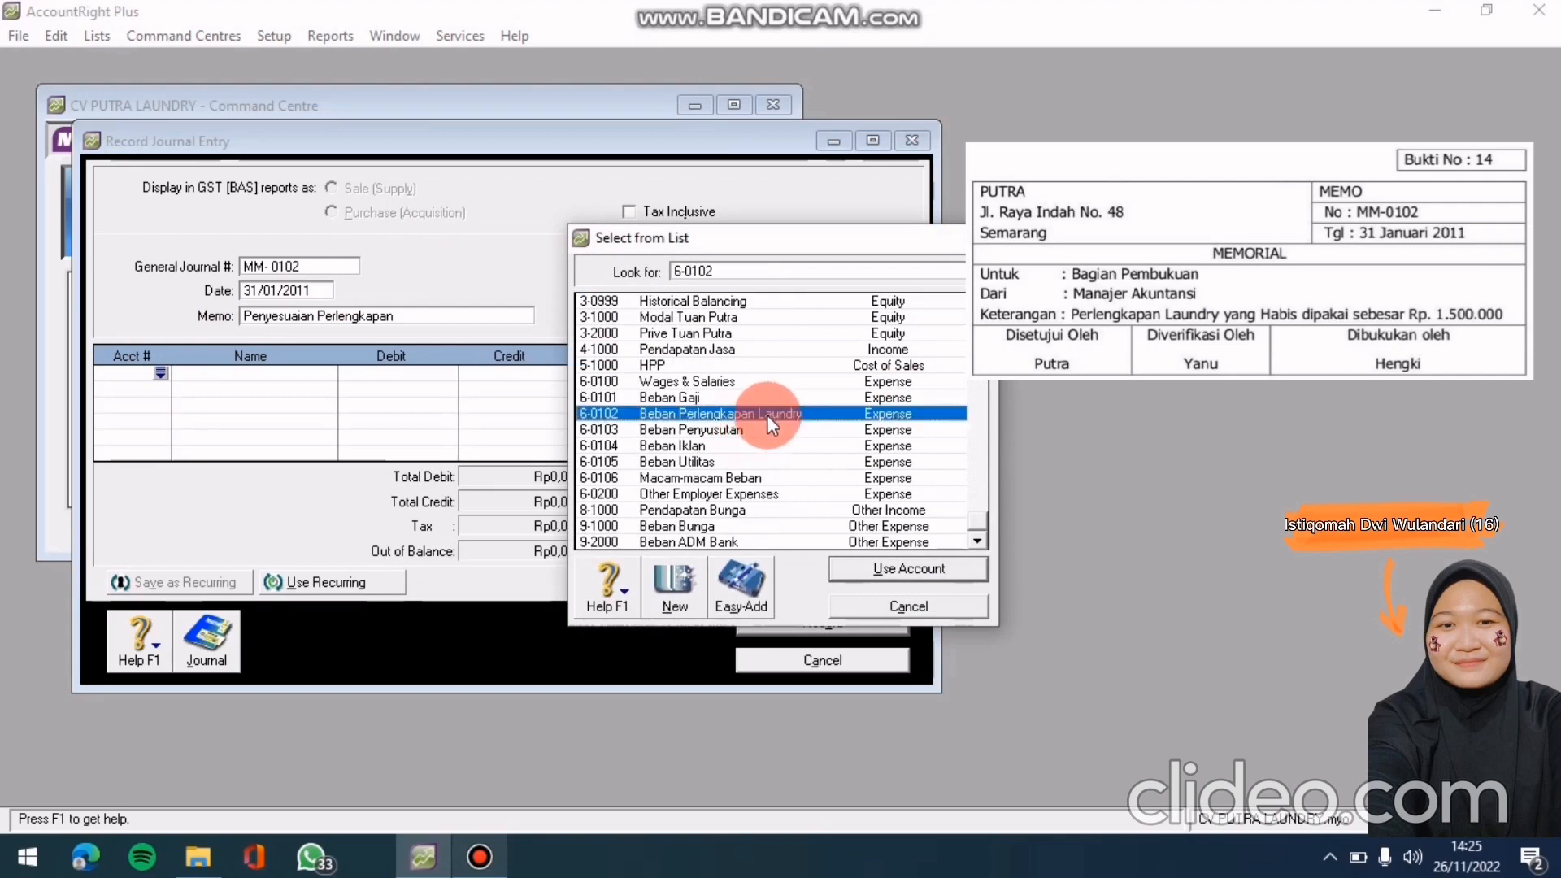
left_click(935, 567)
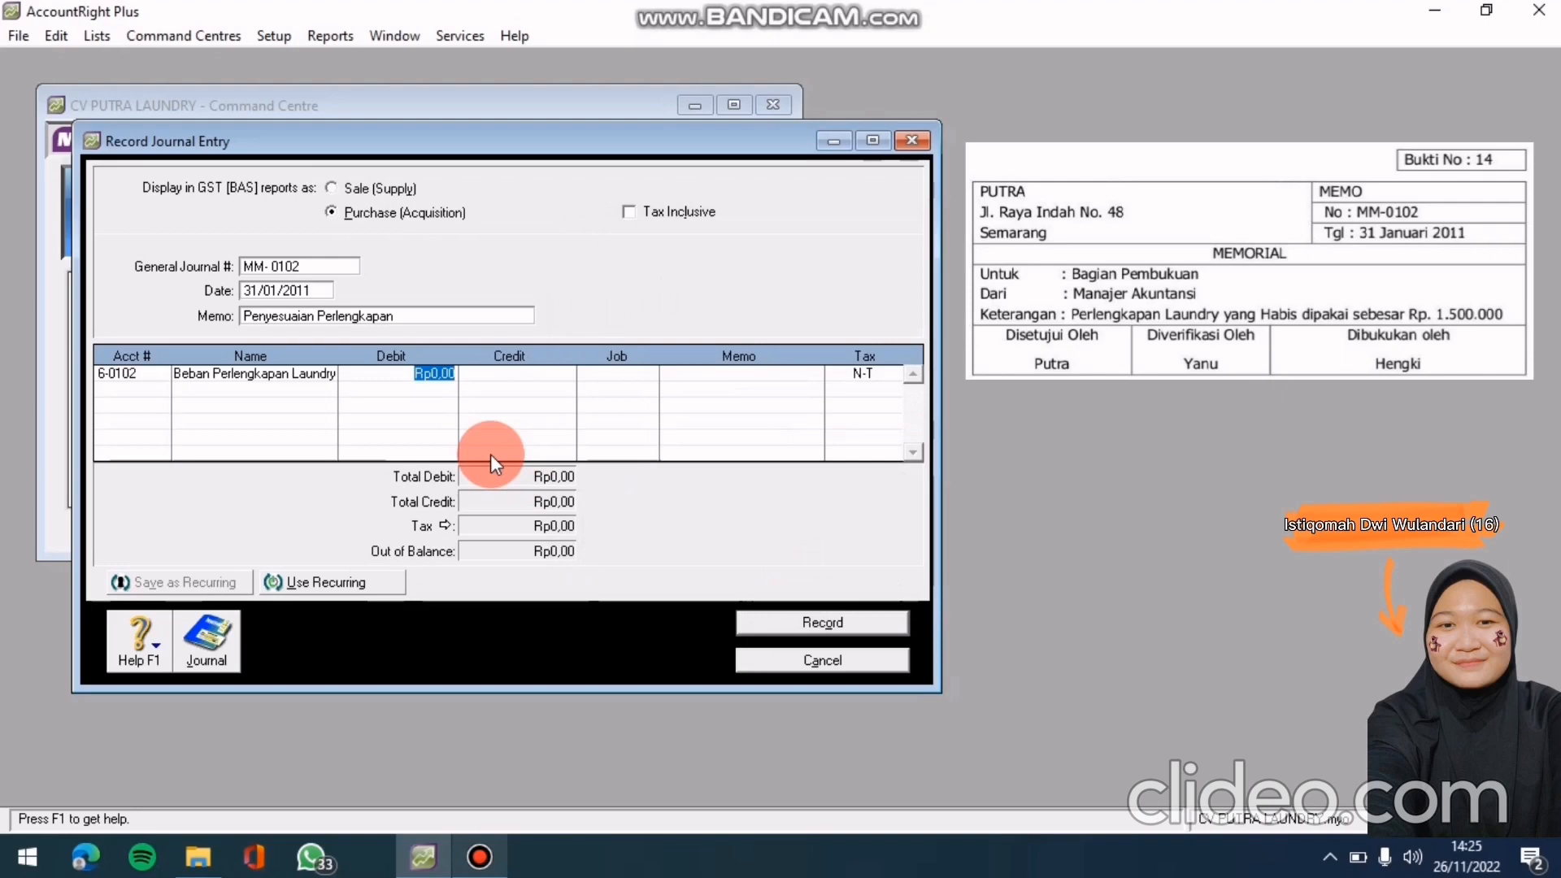
type("1.500.")
type("000")
key("Return")
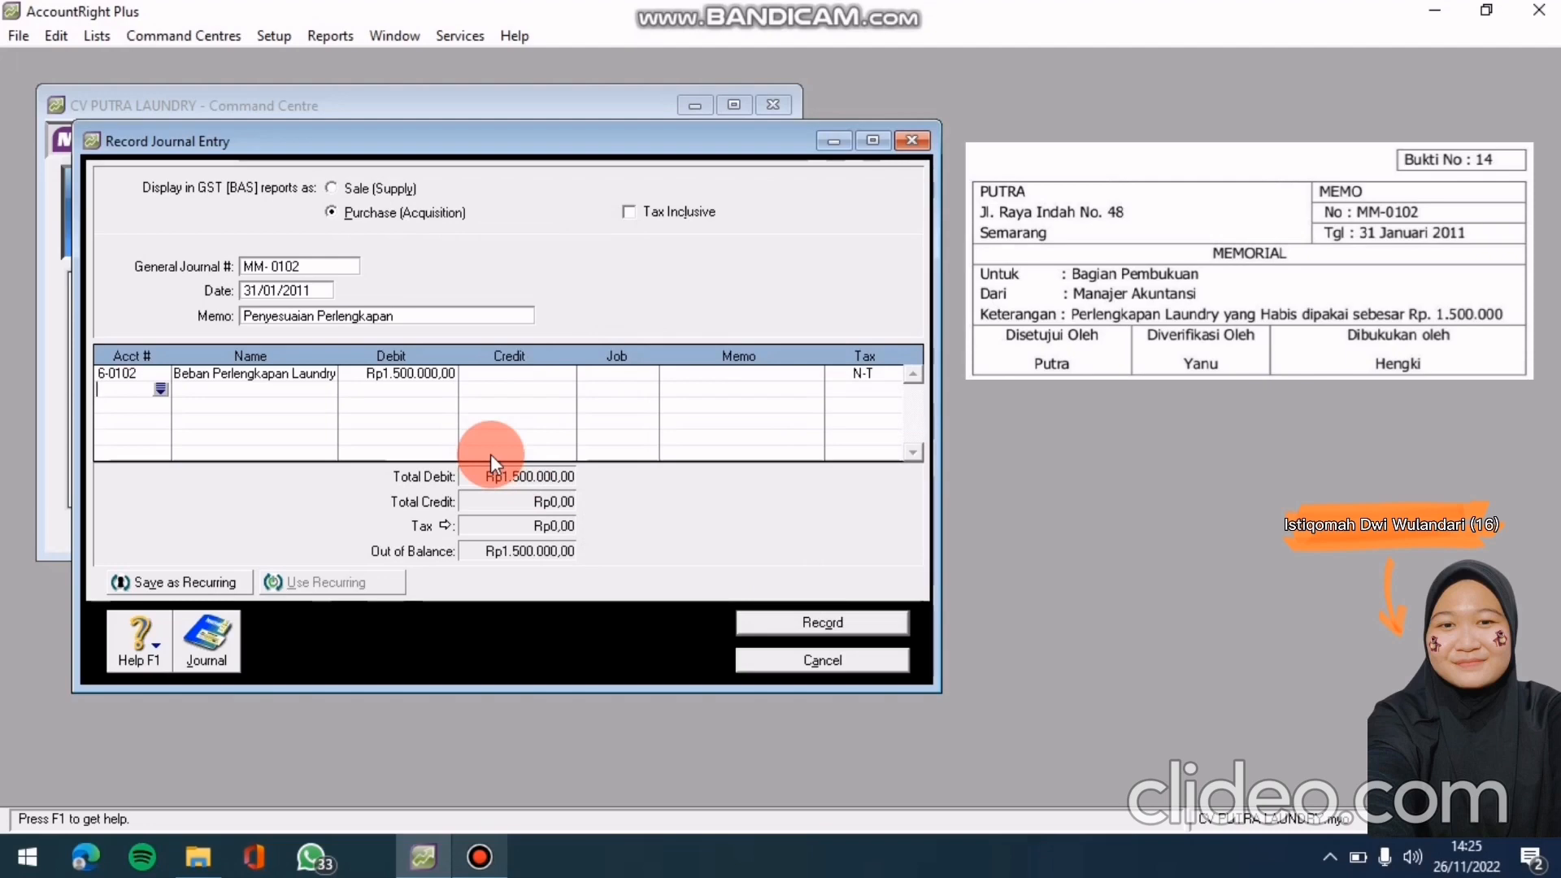
Credit account 1-1300 Perlengkapan Laundry Rp1.500.000 on the second line to balance the entry
left_click(161, 391)
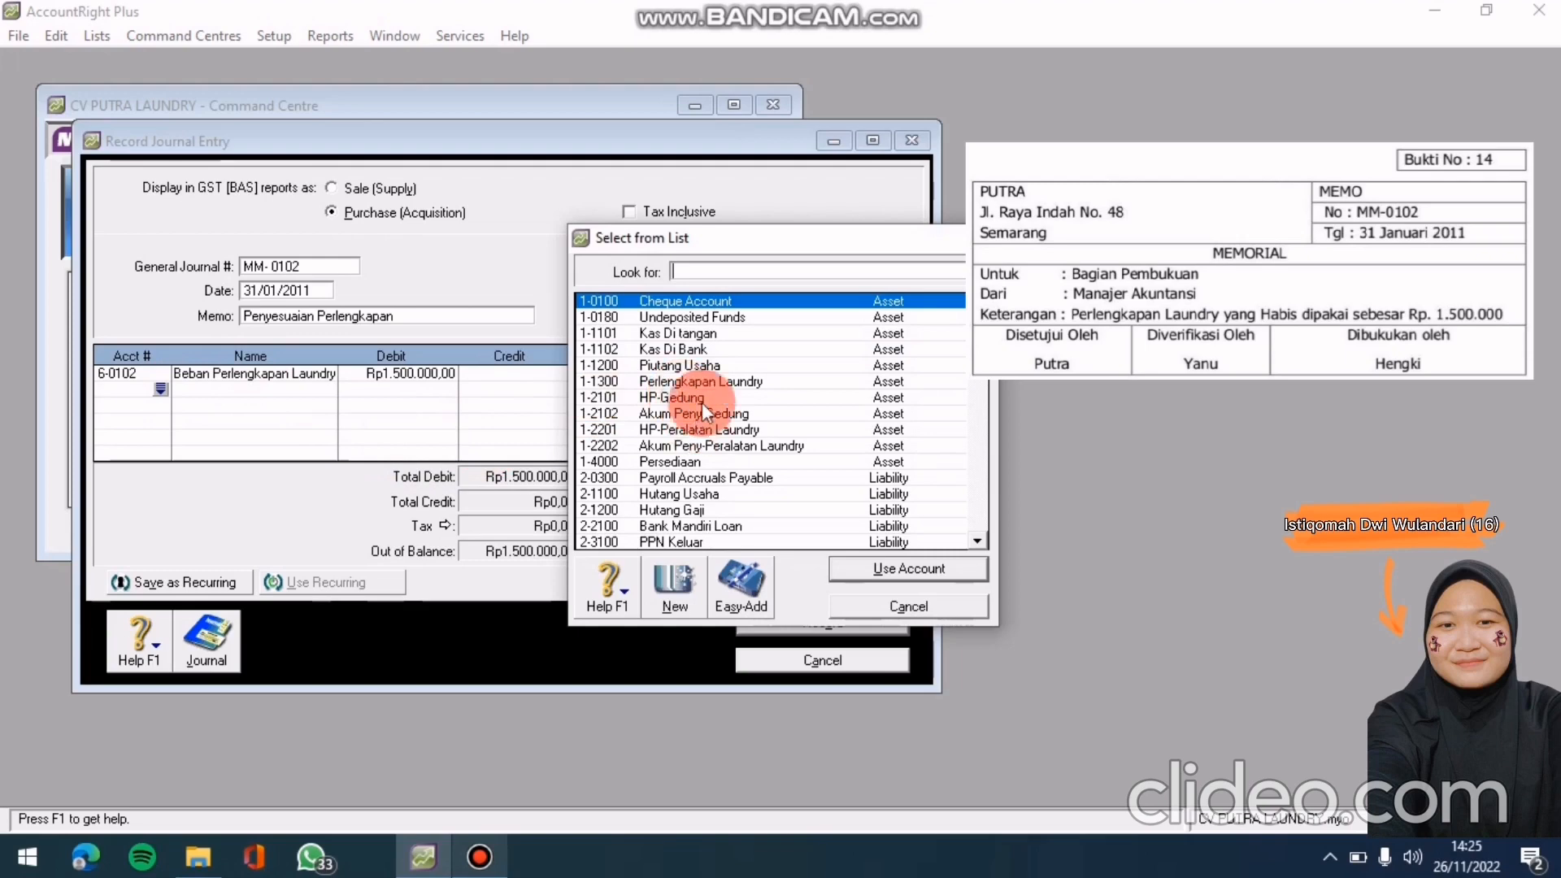
left_click(714, 378)
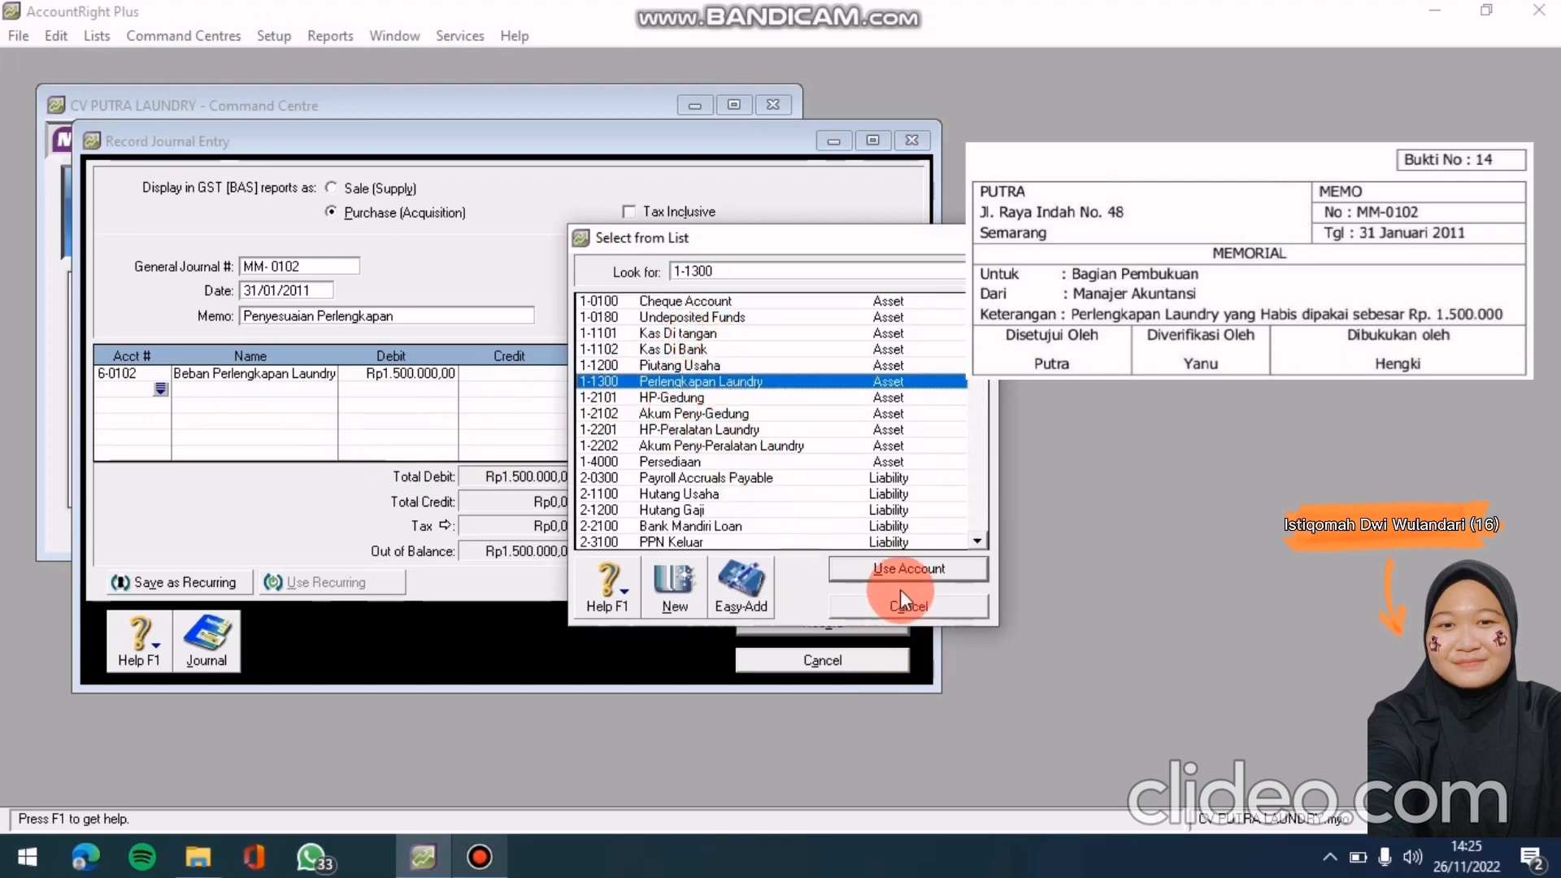
left_click(907, 568)
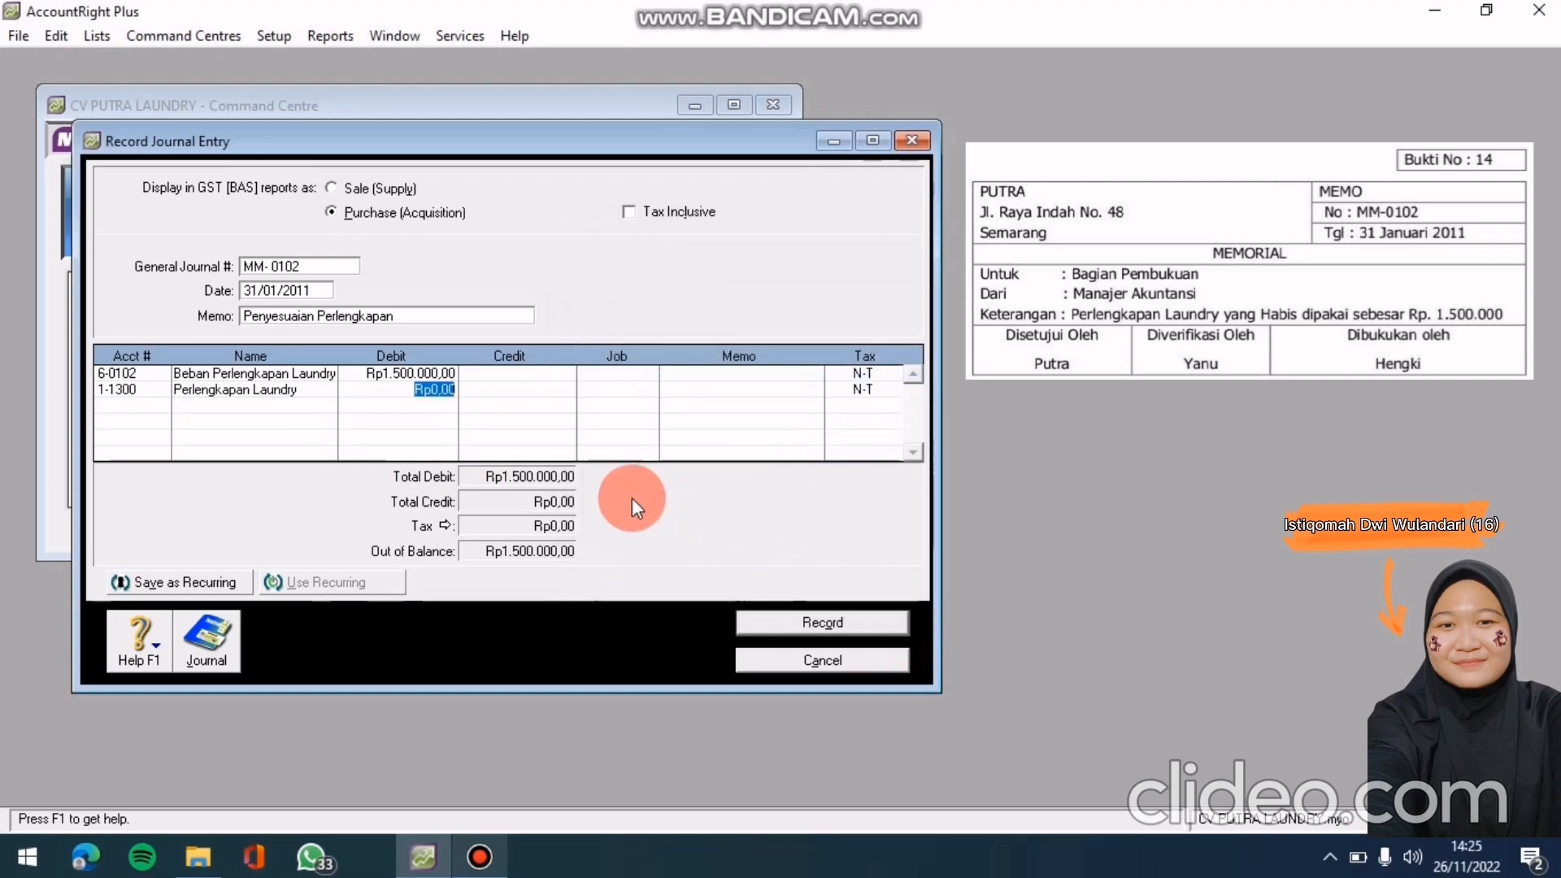
left_click(550, 393)
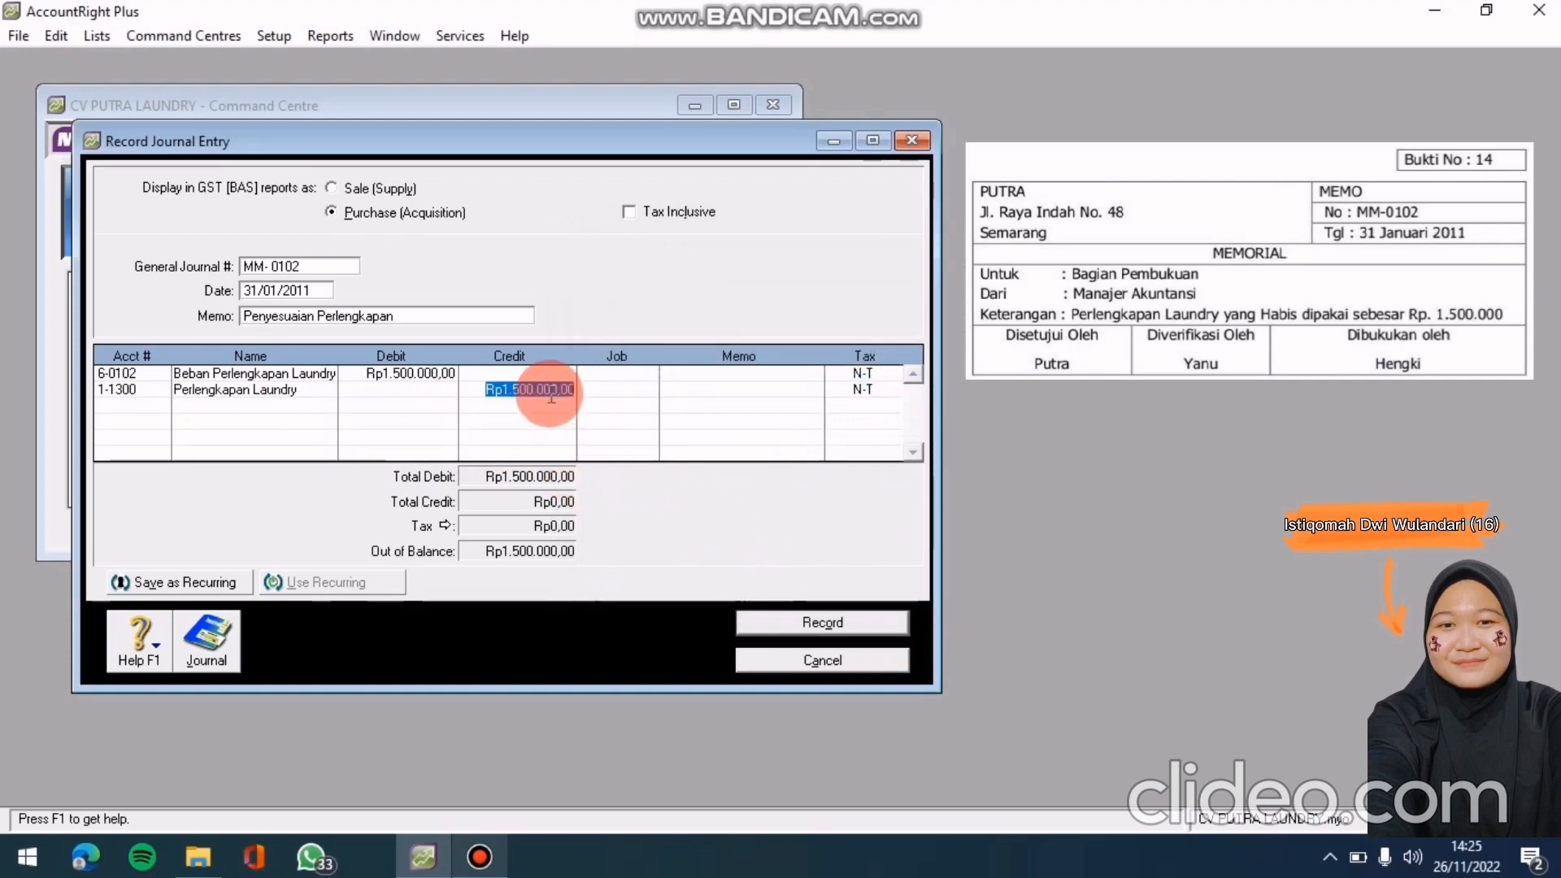
key("Return")
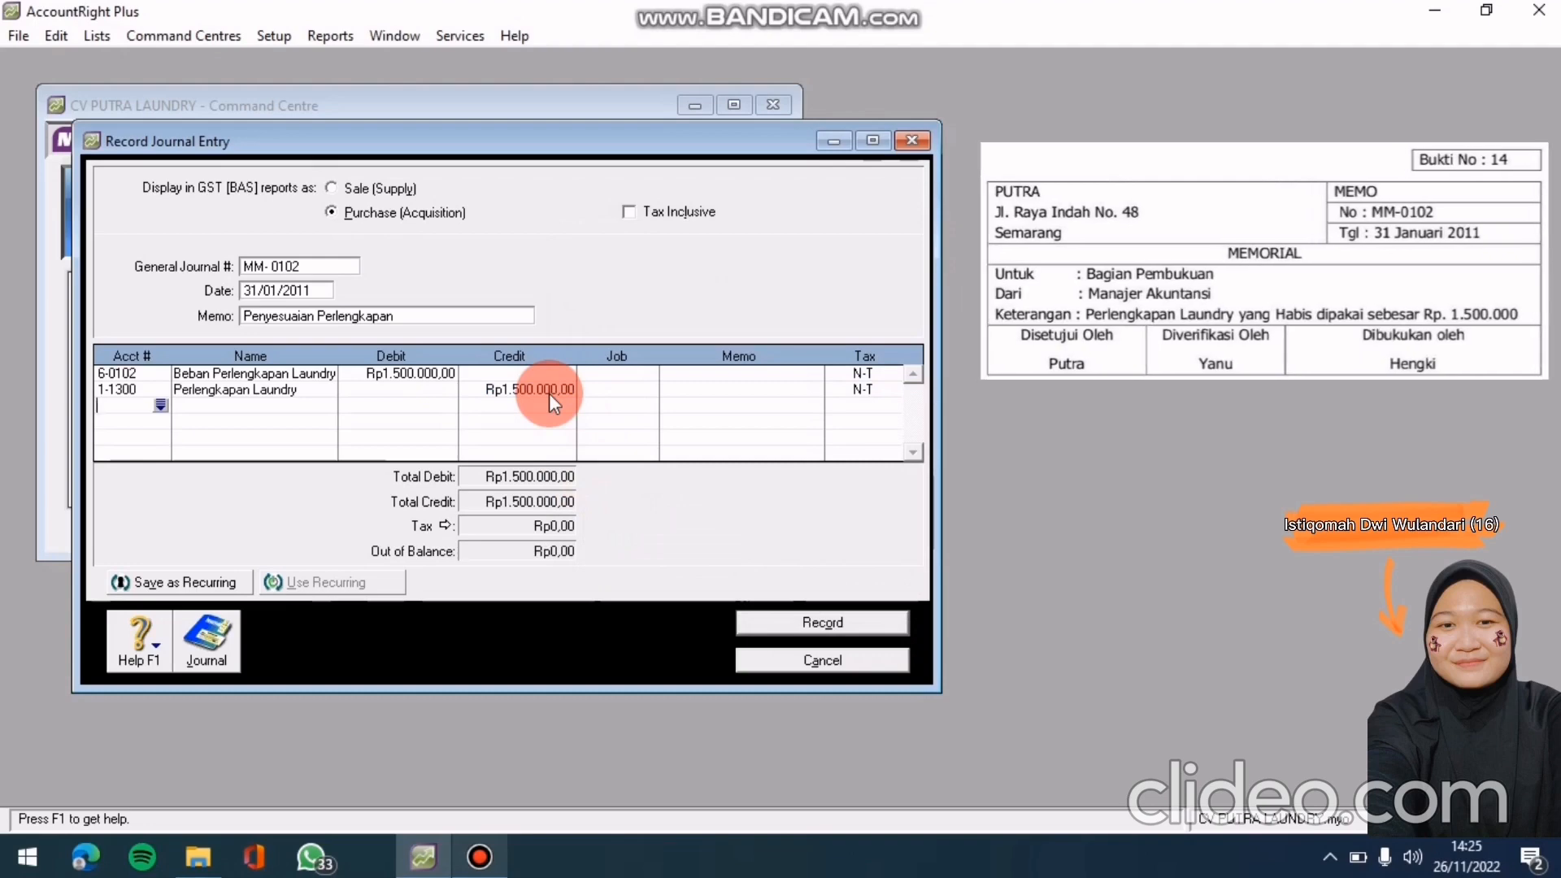
Check the transaction recap and record journal MM- 0102
key("ctrl+r")
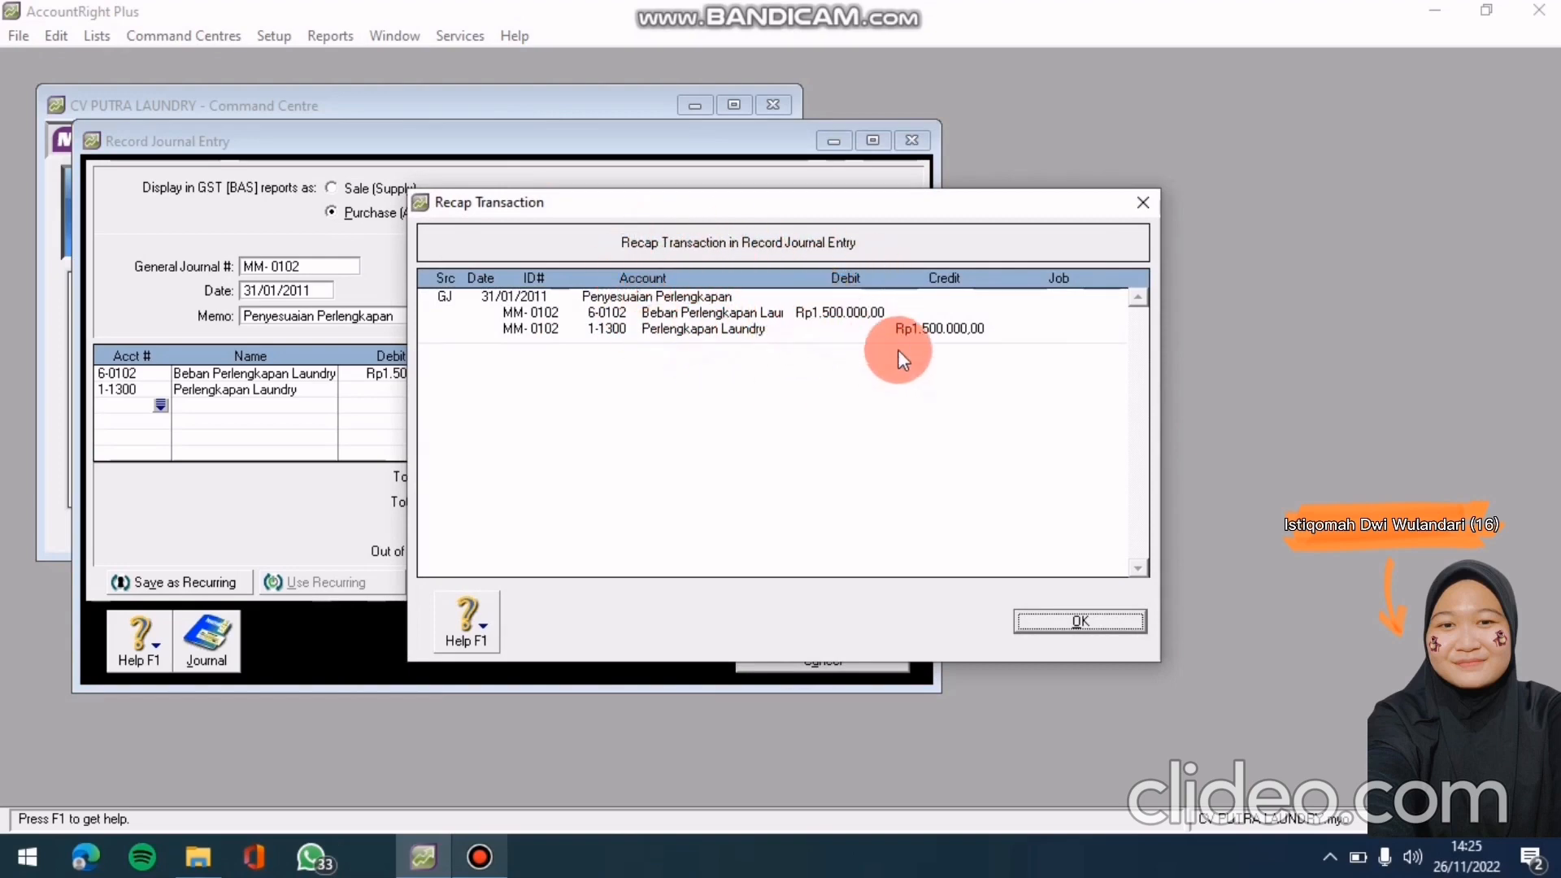
left_click(1026, 619)
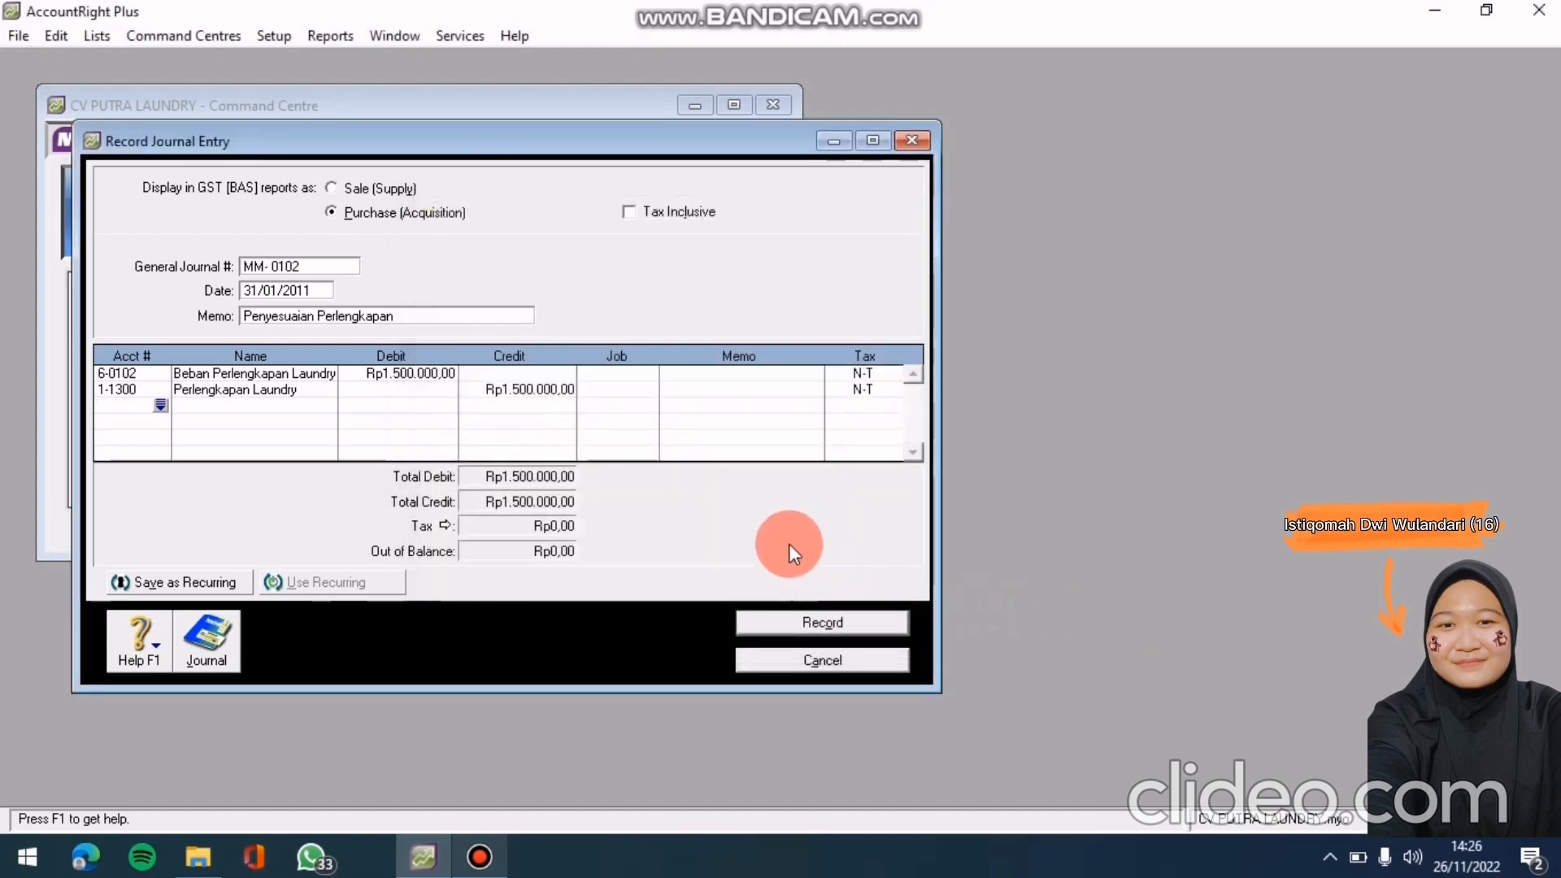
left_click(852, 620)
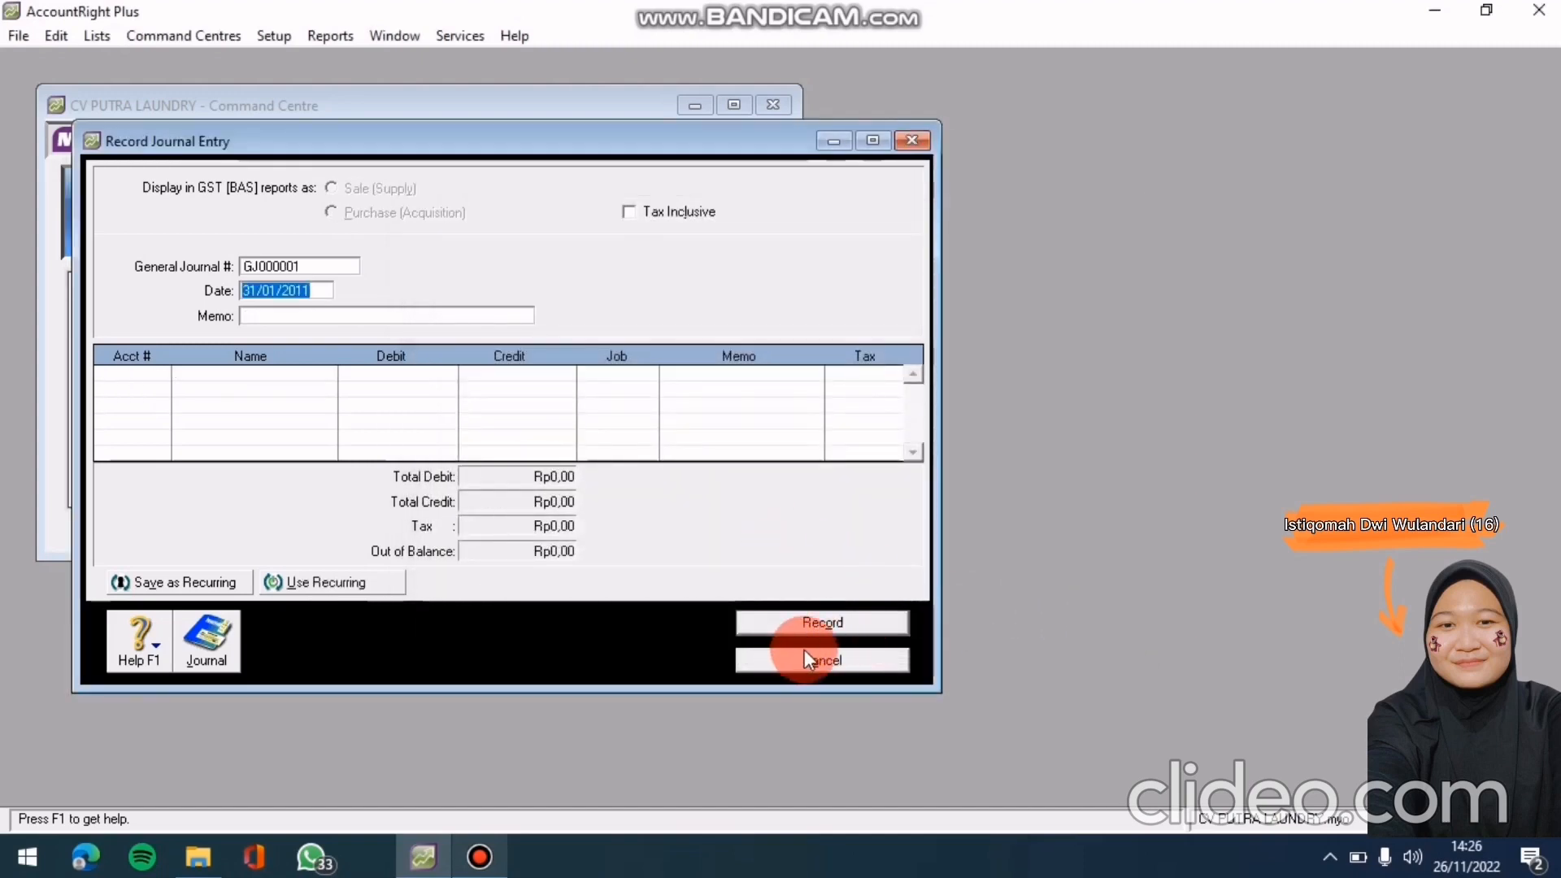
left_click(913, 141)
left_click(482, 857)
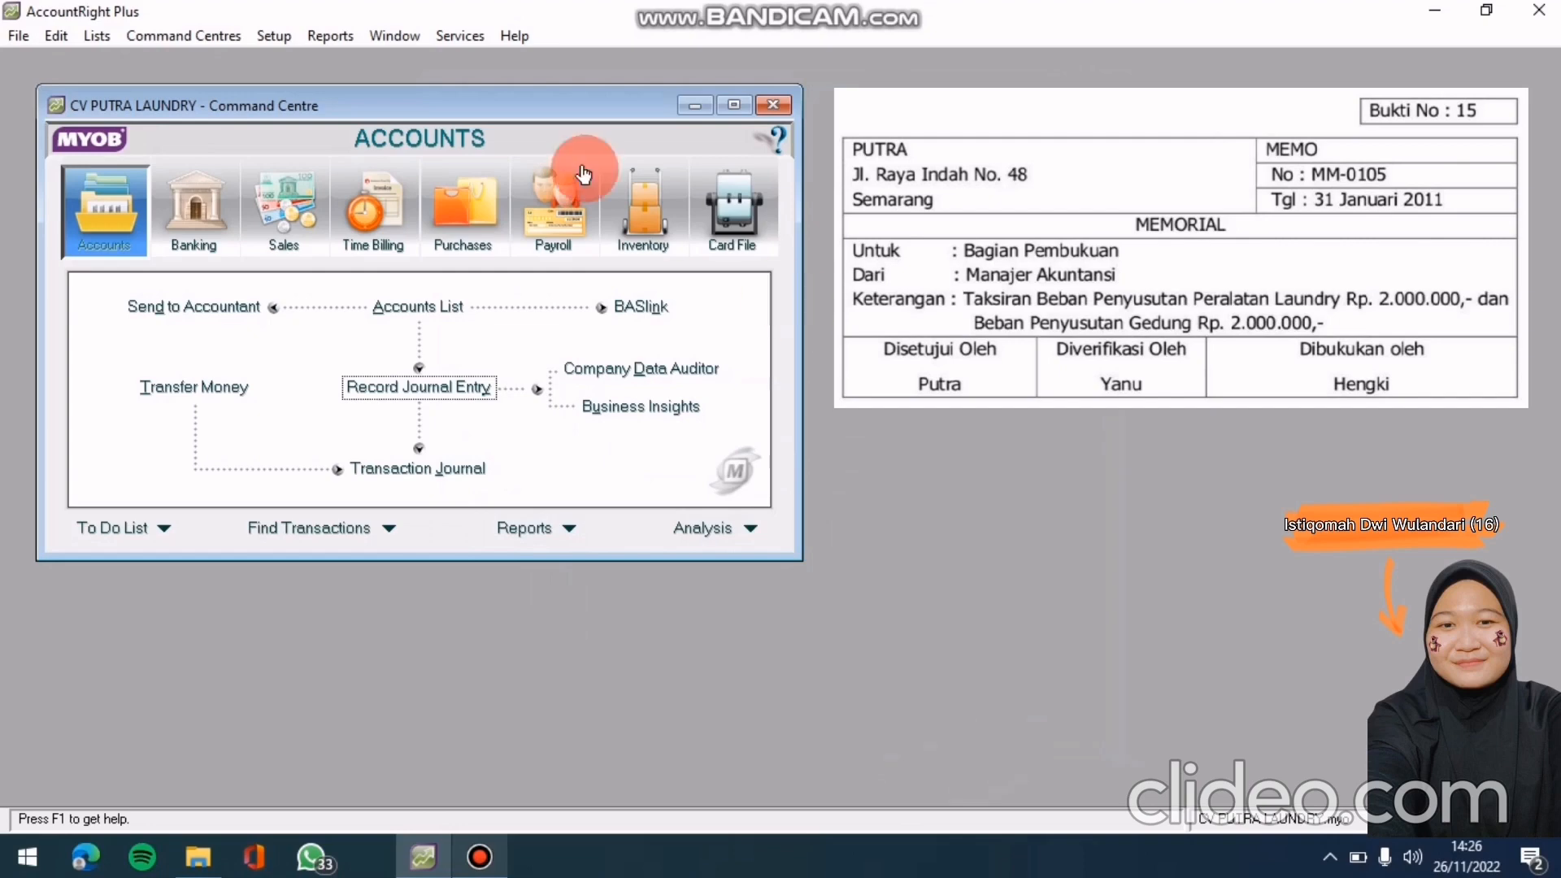
left_click(377, 387)
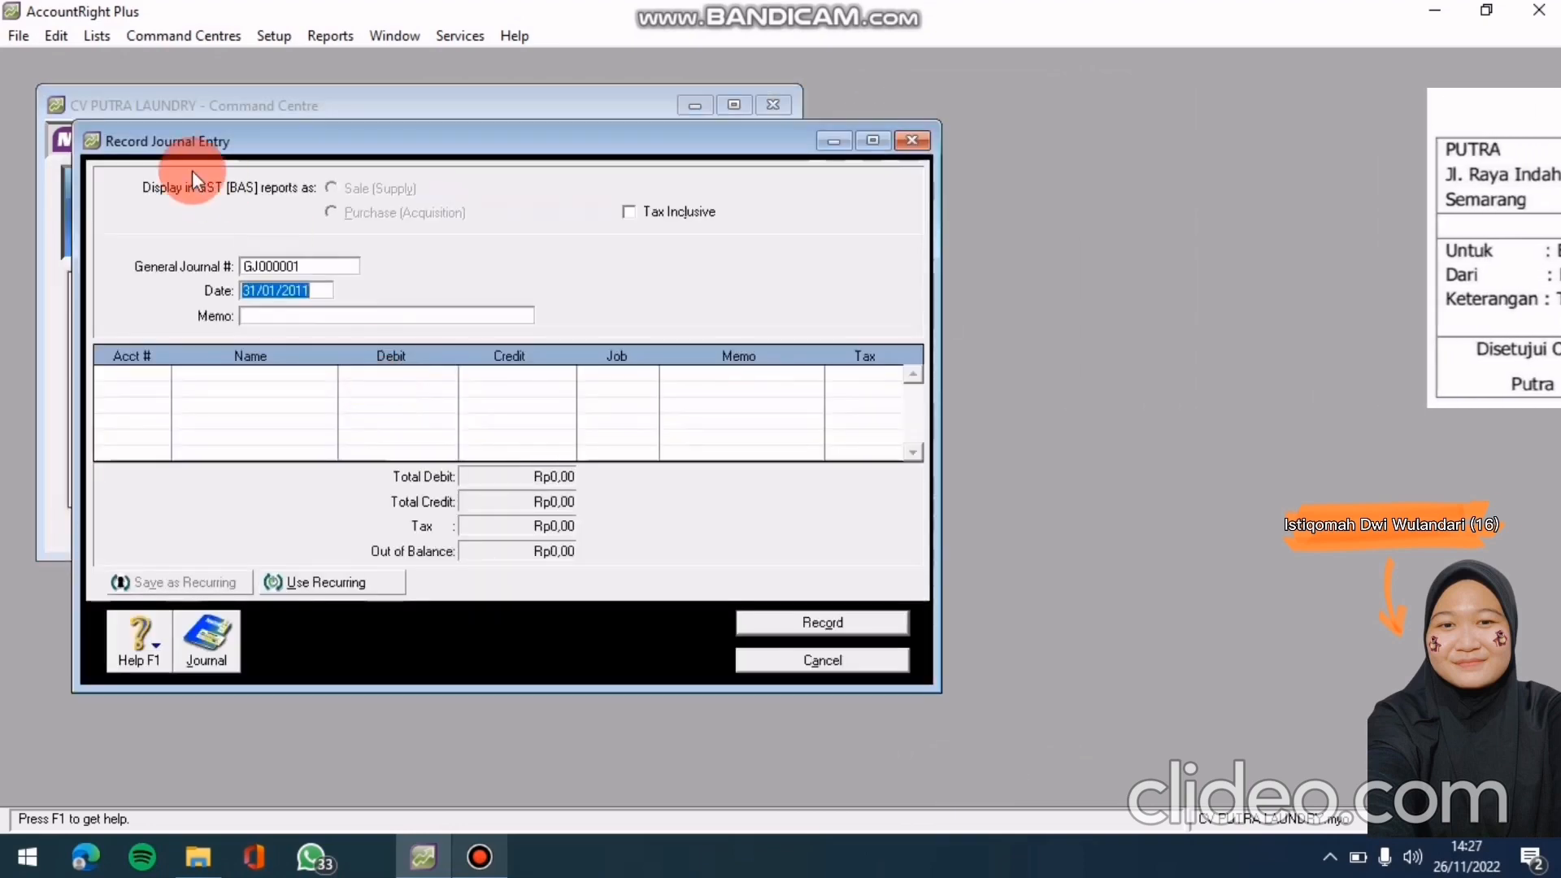
Replace the automatic journal number with MM-0105
left_click(333, 266)
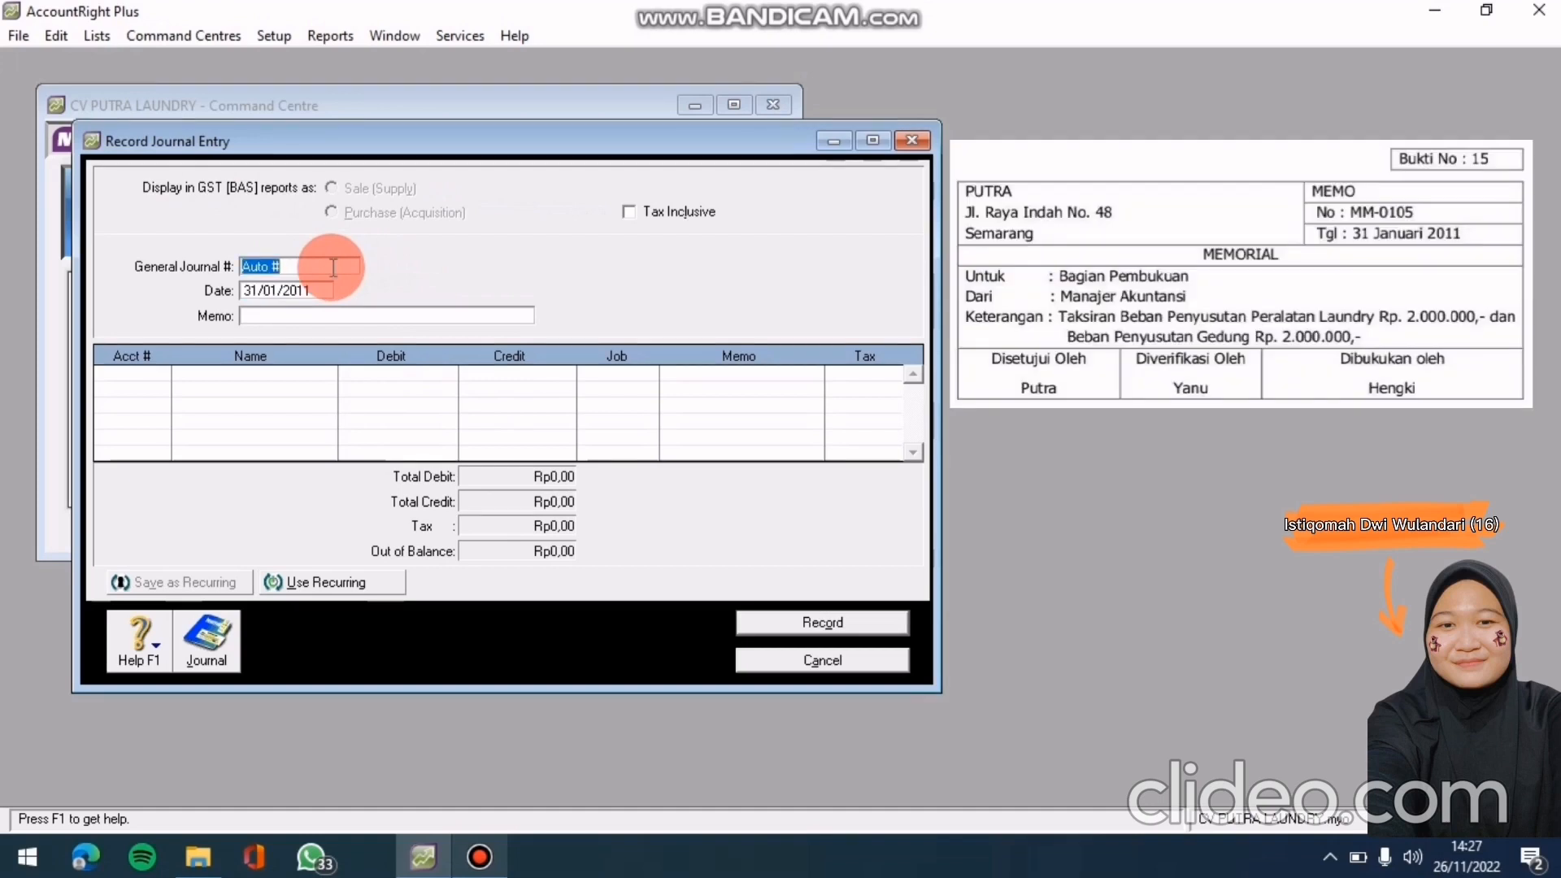
key("BackSpace")
type("m")
key("BackSpace")
type("MM-0105")
Date the journal 31/01/2011 with memo 'Penyesuaian Peralatan Dan Gedung'
key("Tab")
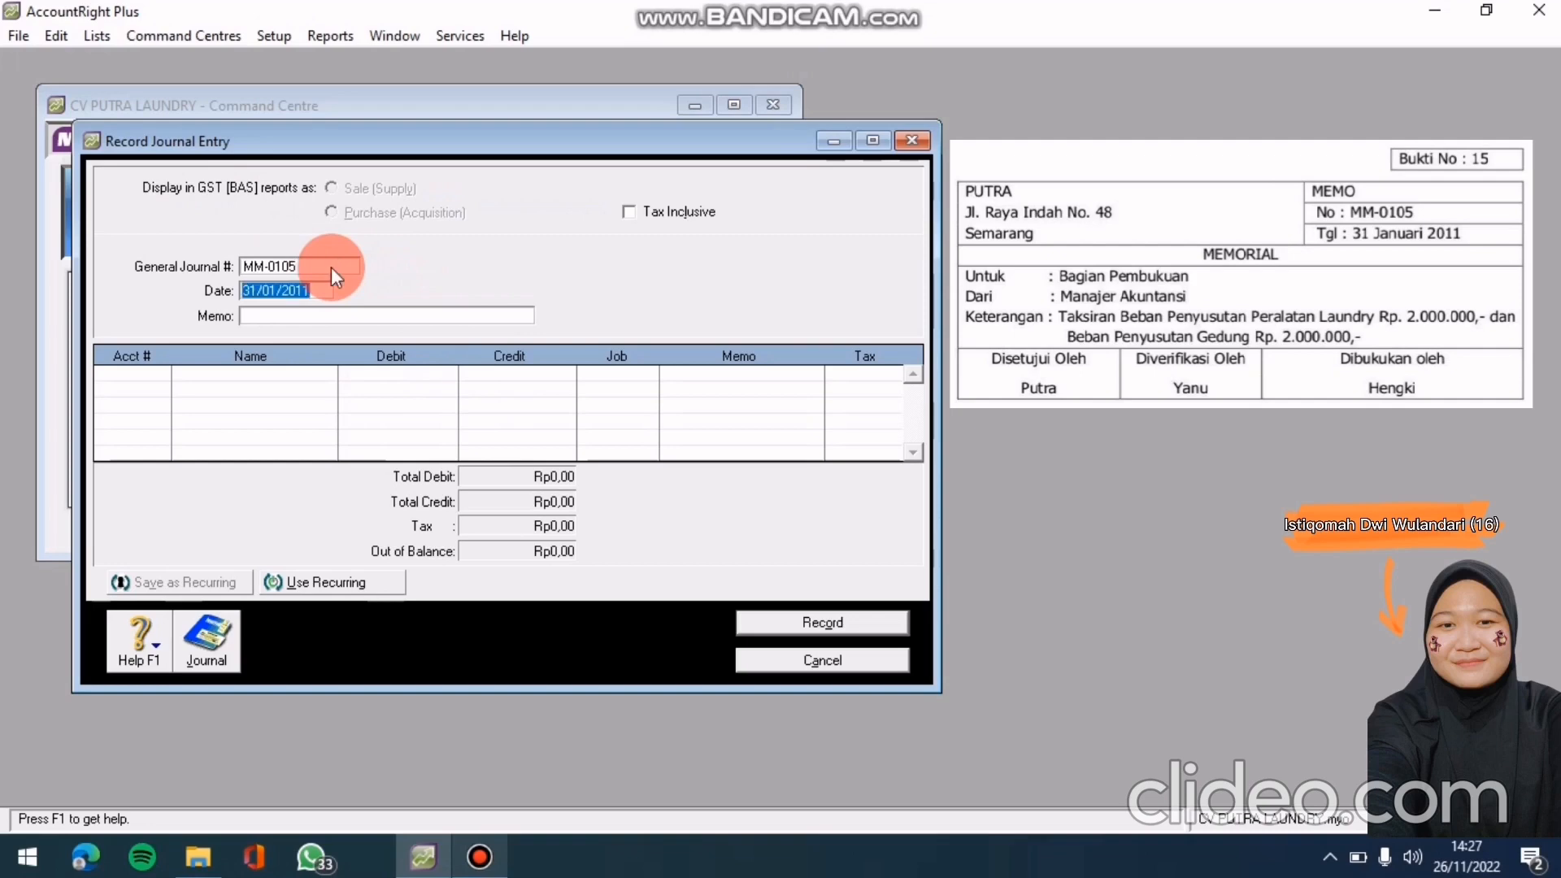
key("BackSpace")
type("31")
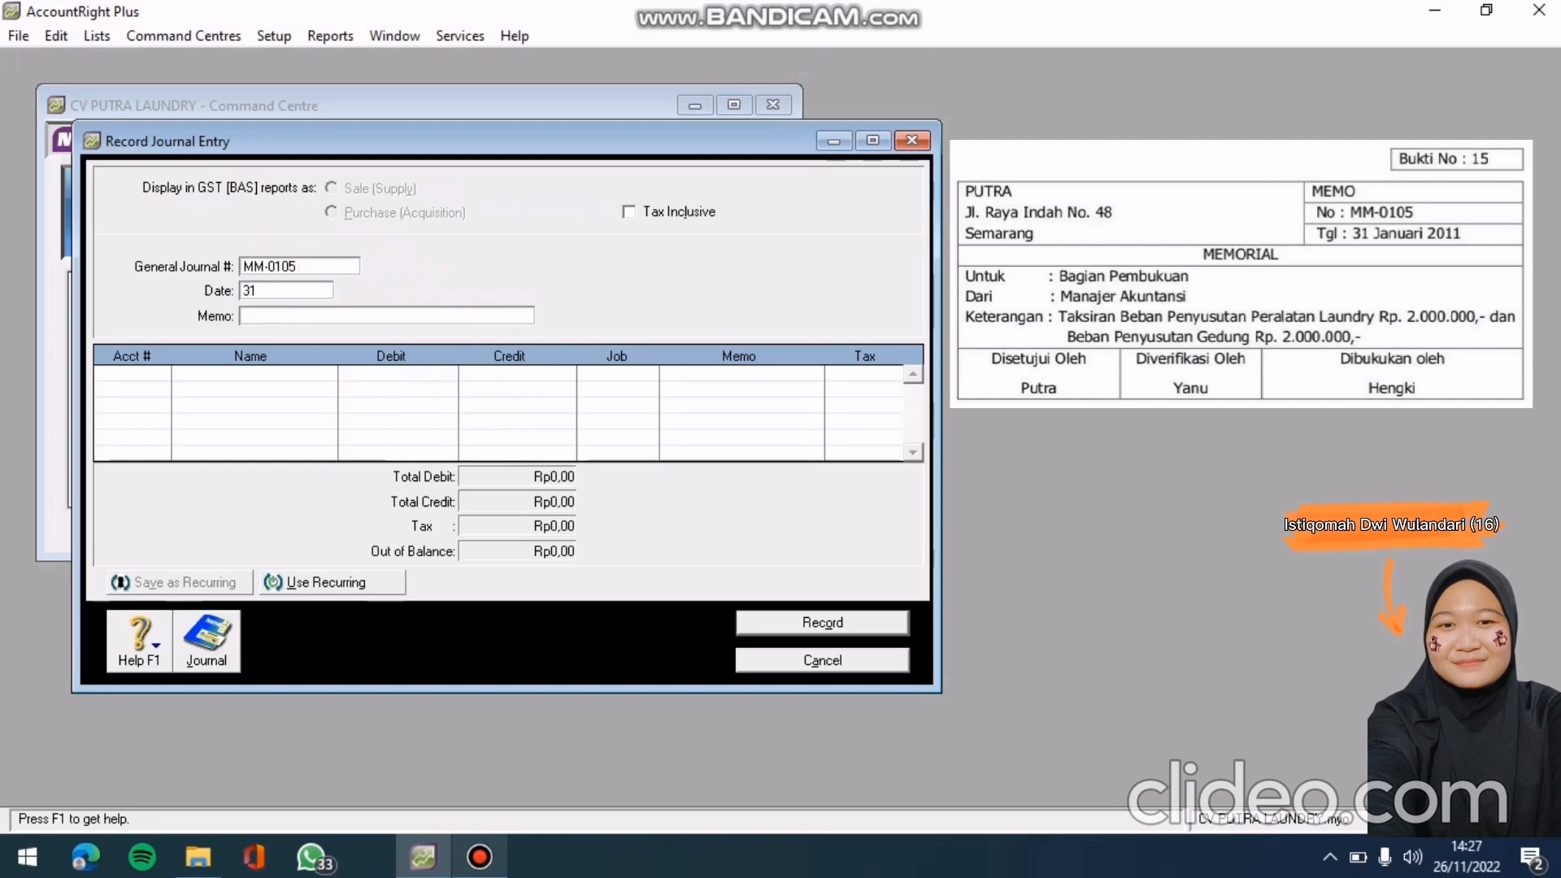
type("/01/2011")
key("Tab")
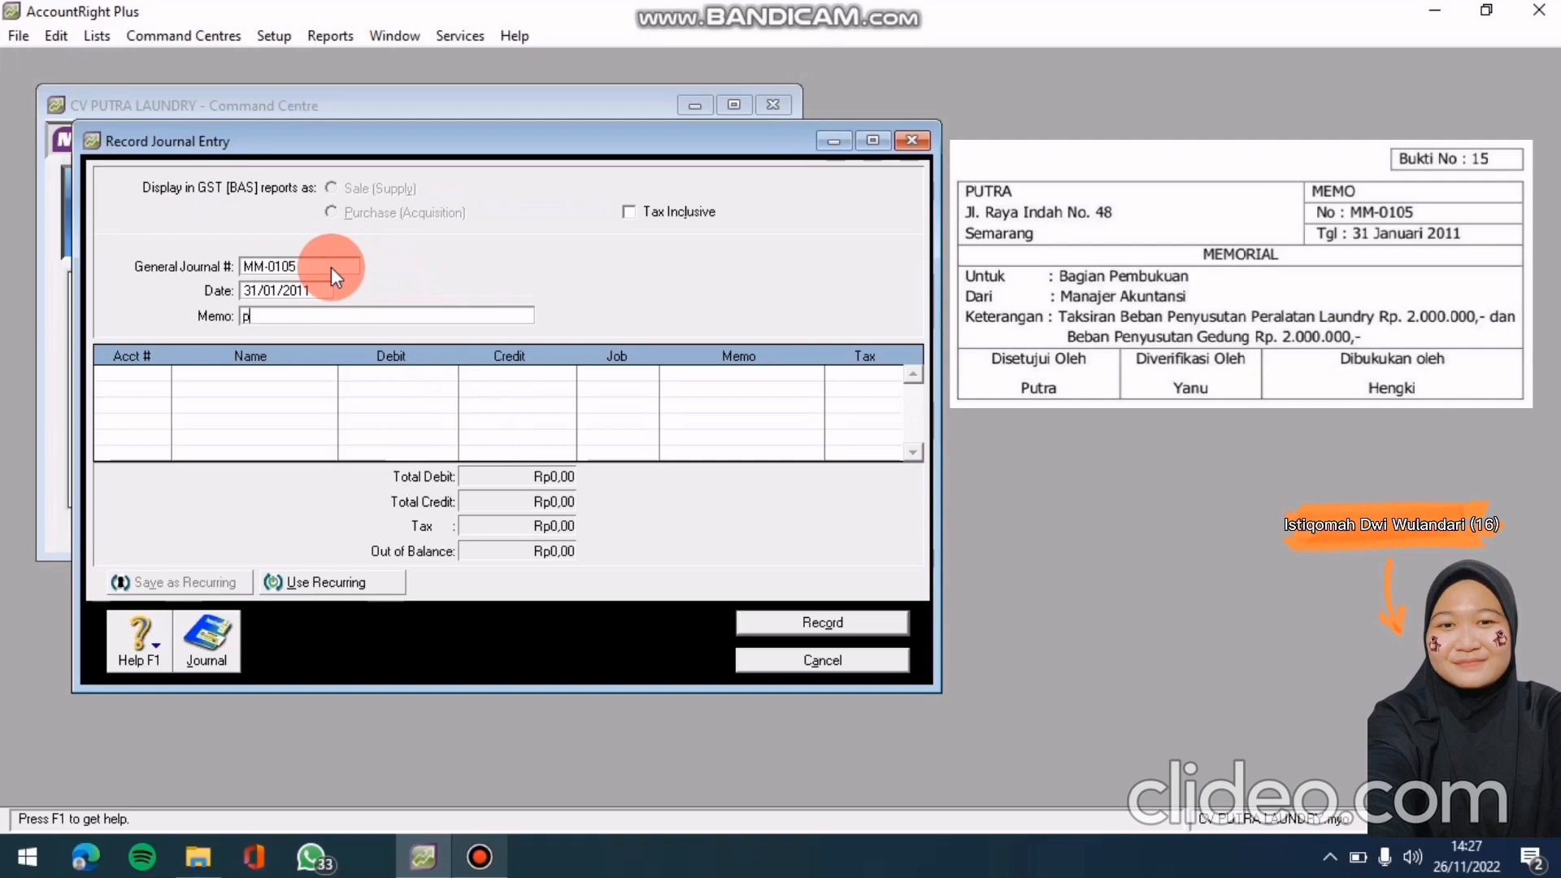
type("Pe")
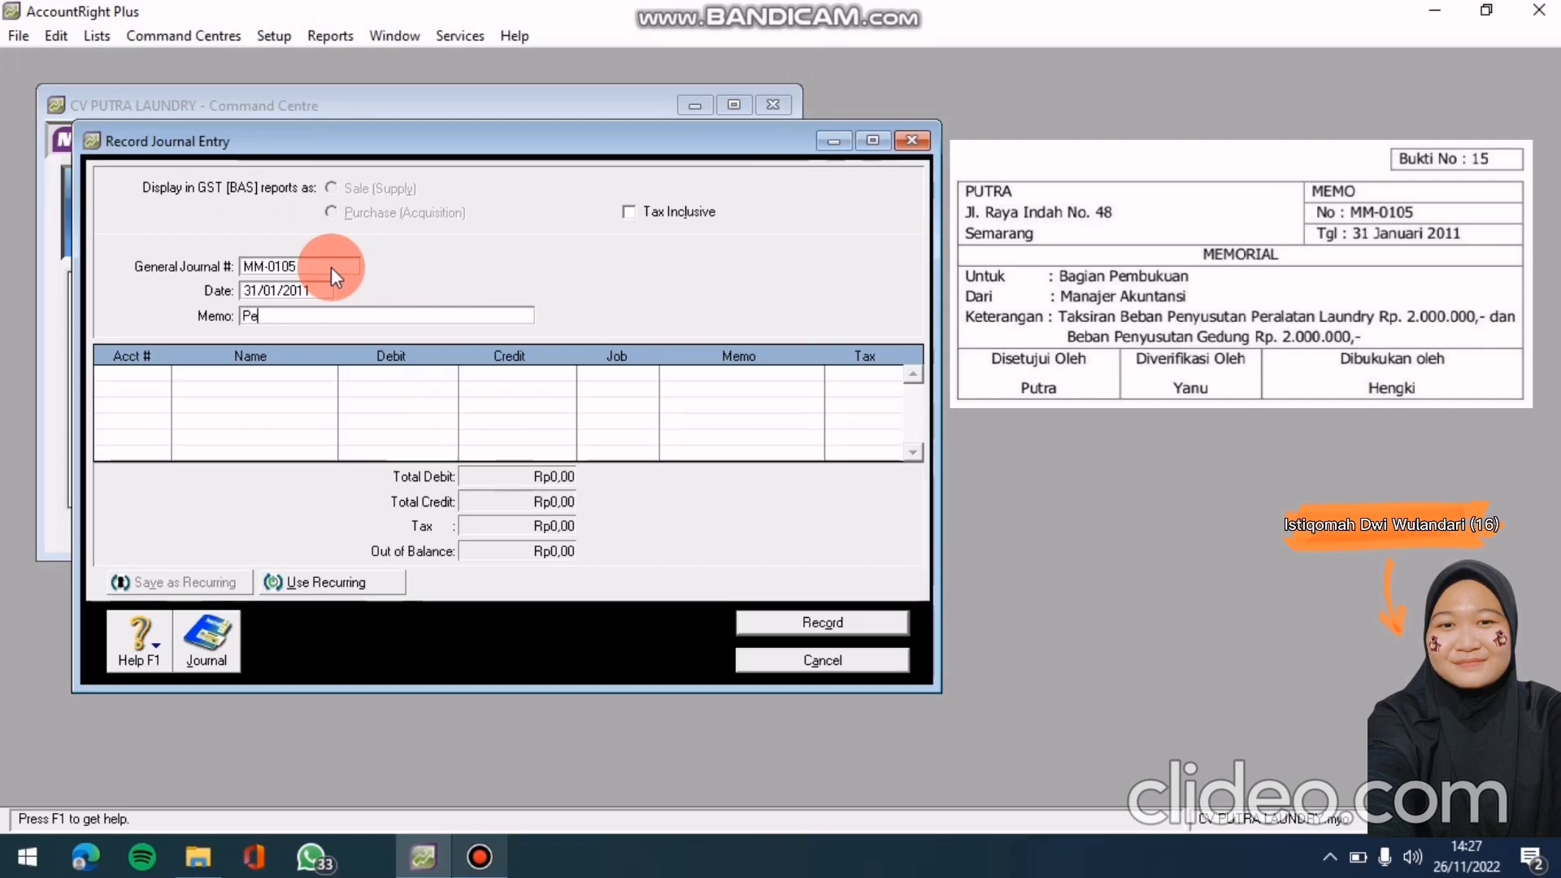
type("nyesua")
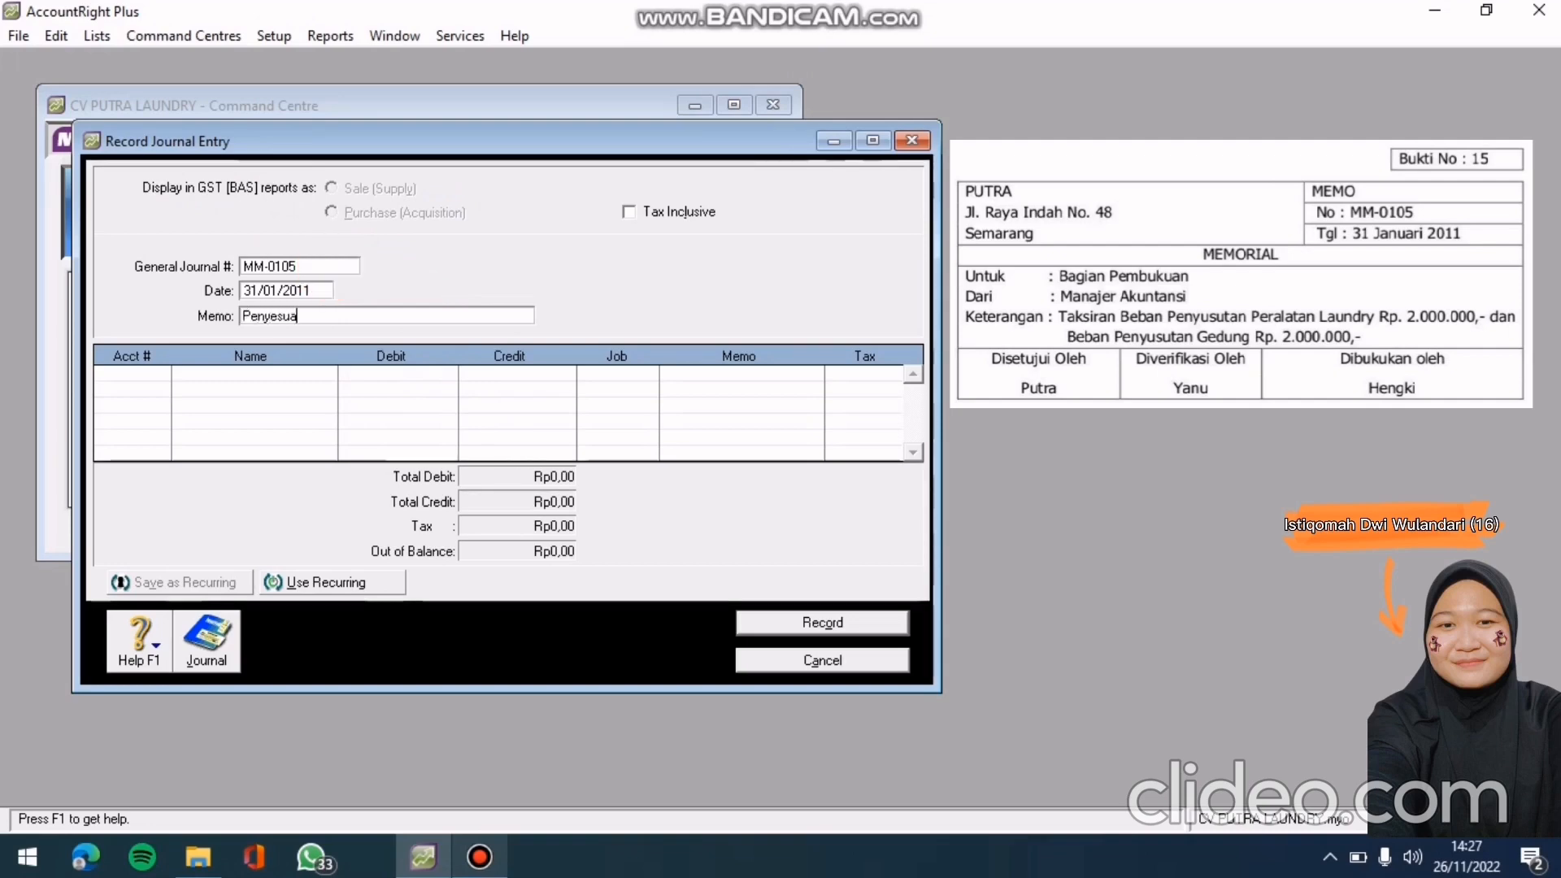
type("ian Pe")
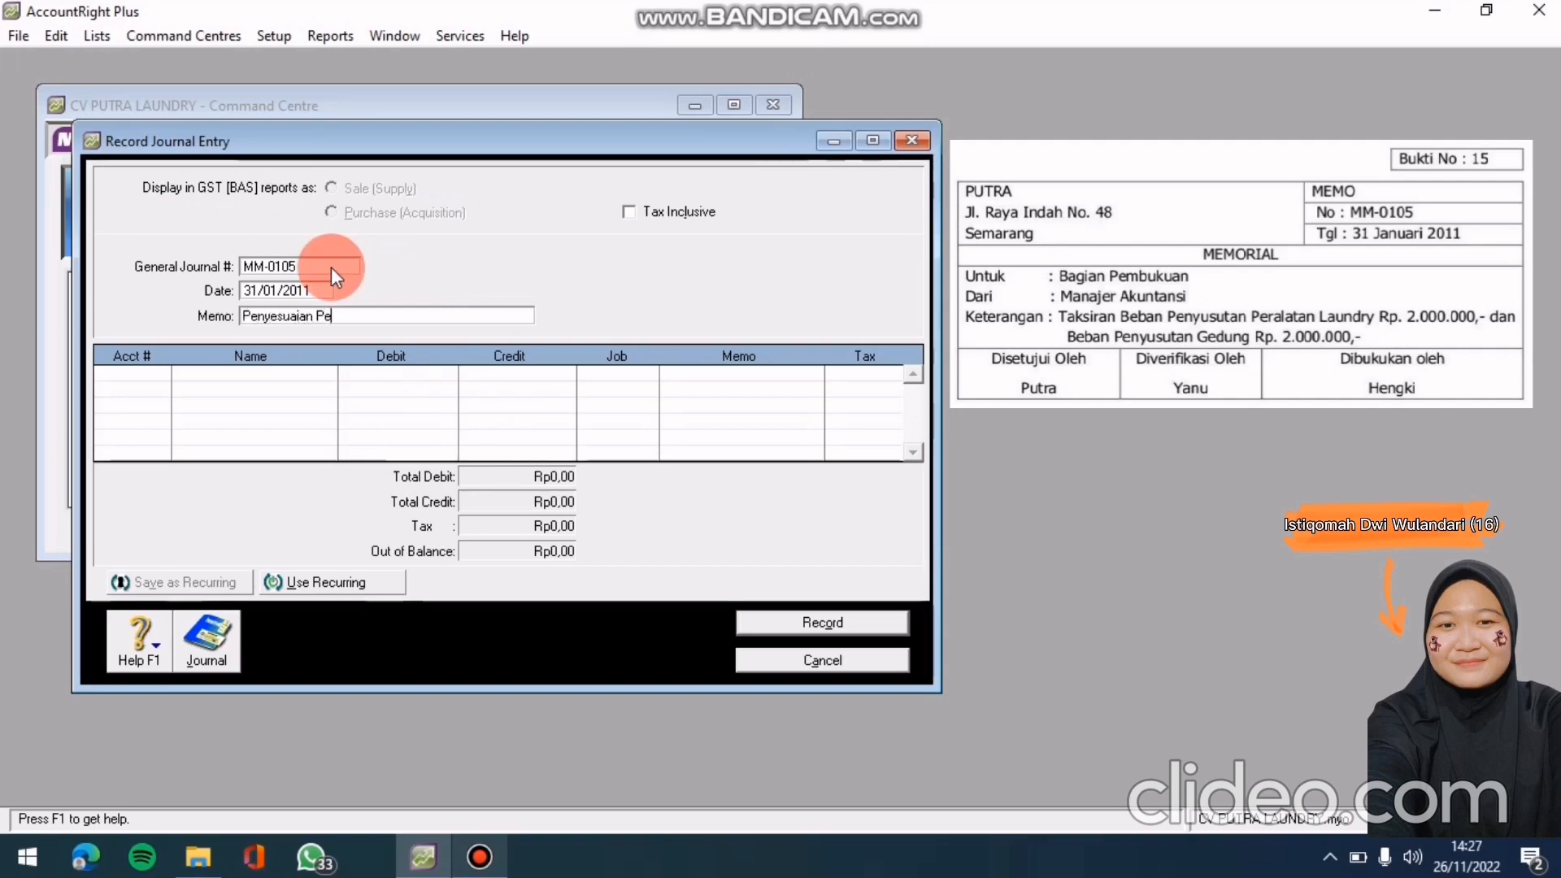
type("ralatan Dan Gedung")
left_click(144, 380)
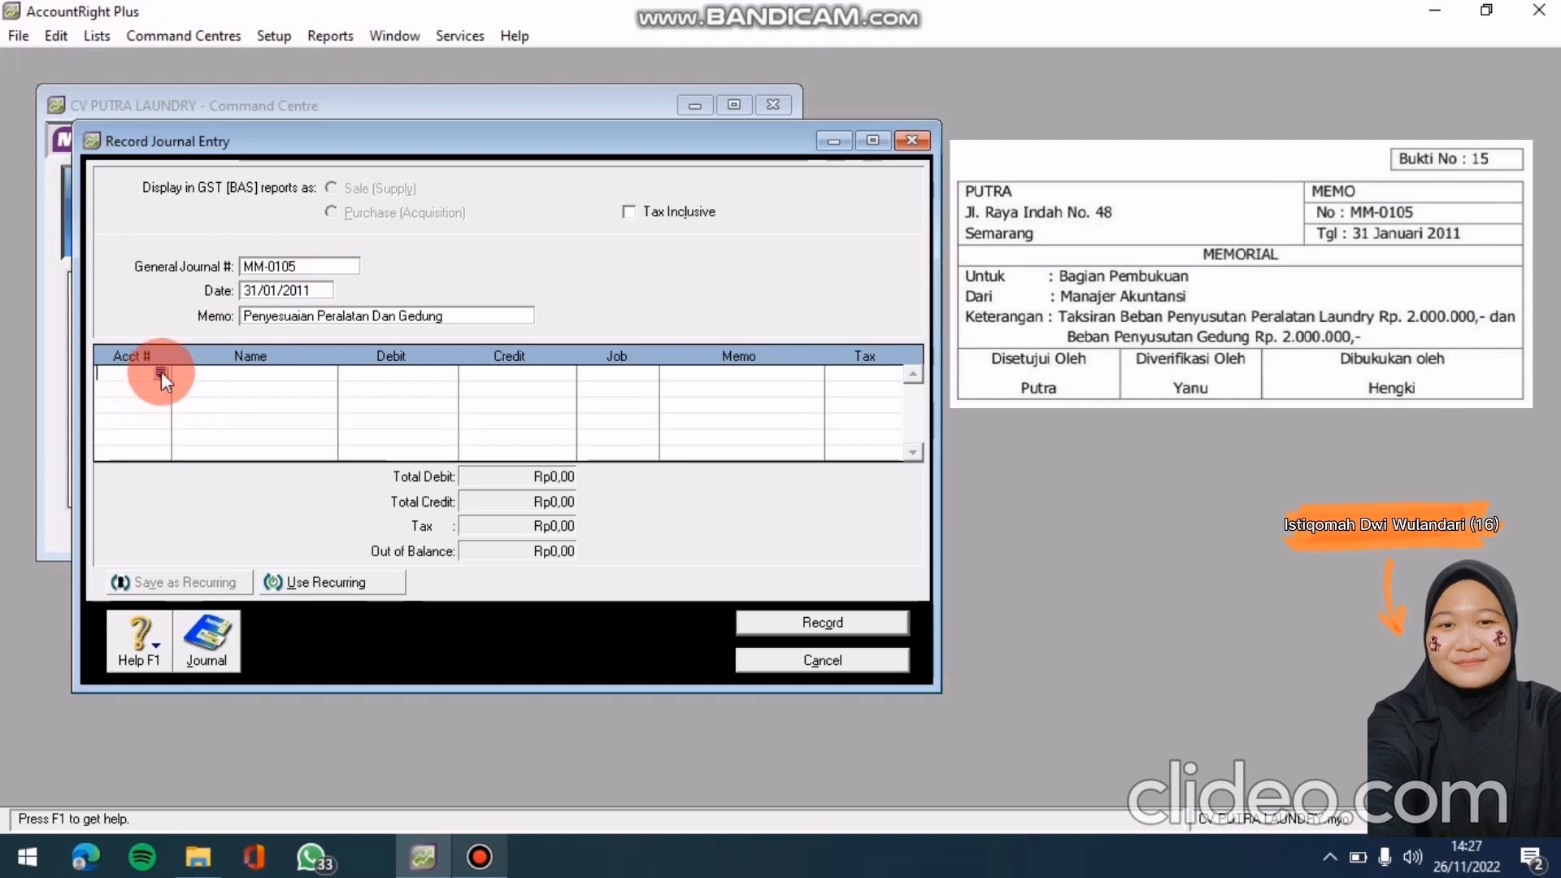
Debit 6-0103 Beban Penyusutan Rp2.000.000 on the first journal line
left_click(161, 373)
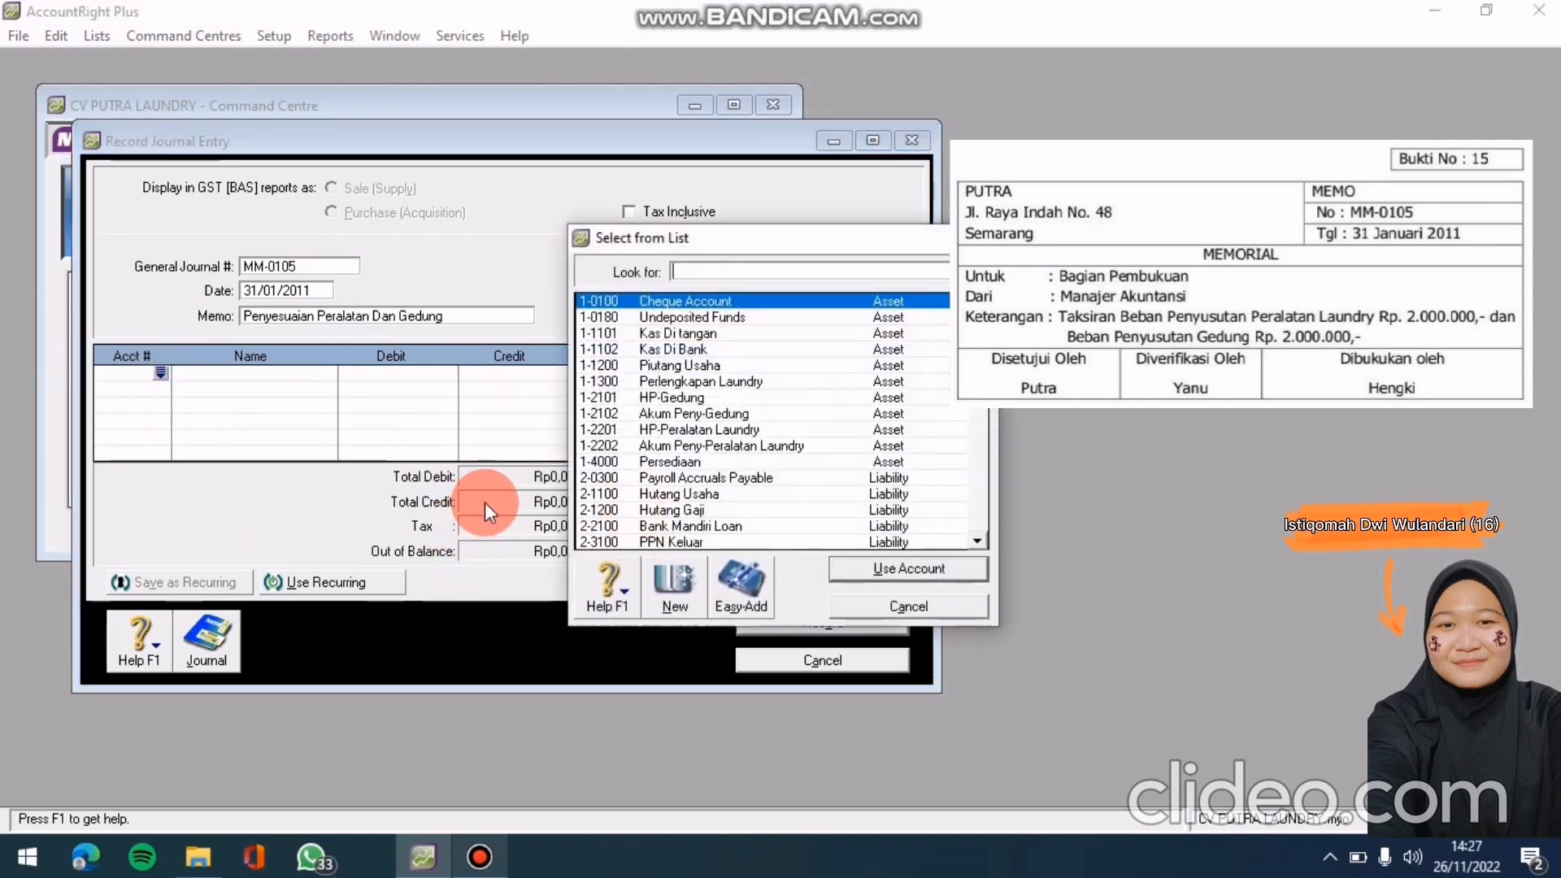
scroll(734, 458, "down", 2)
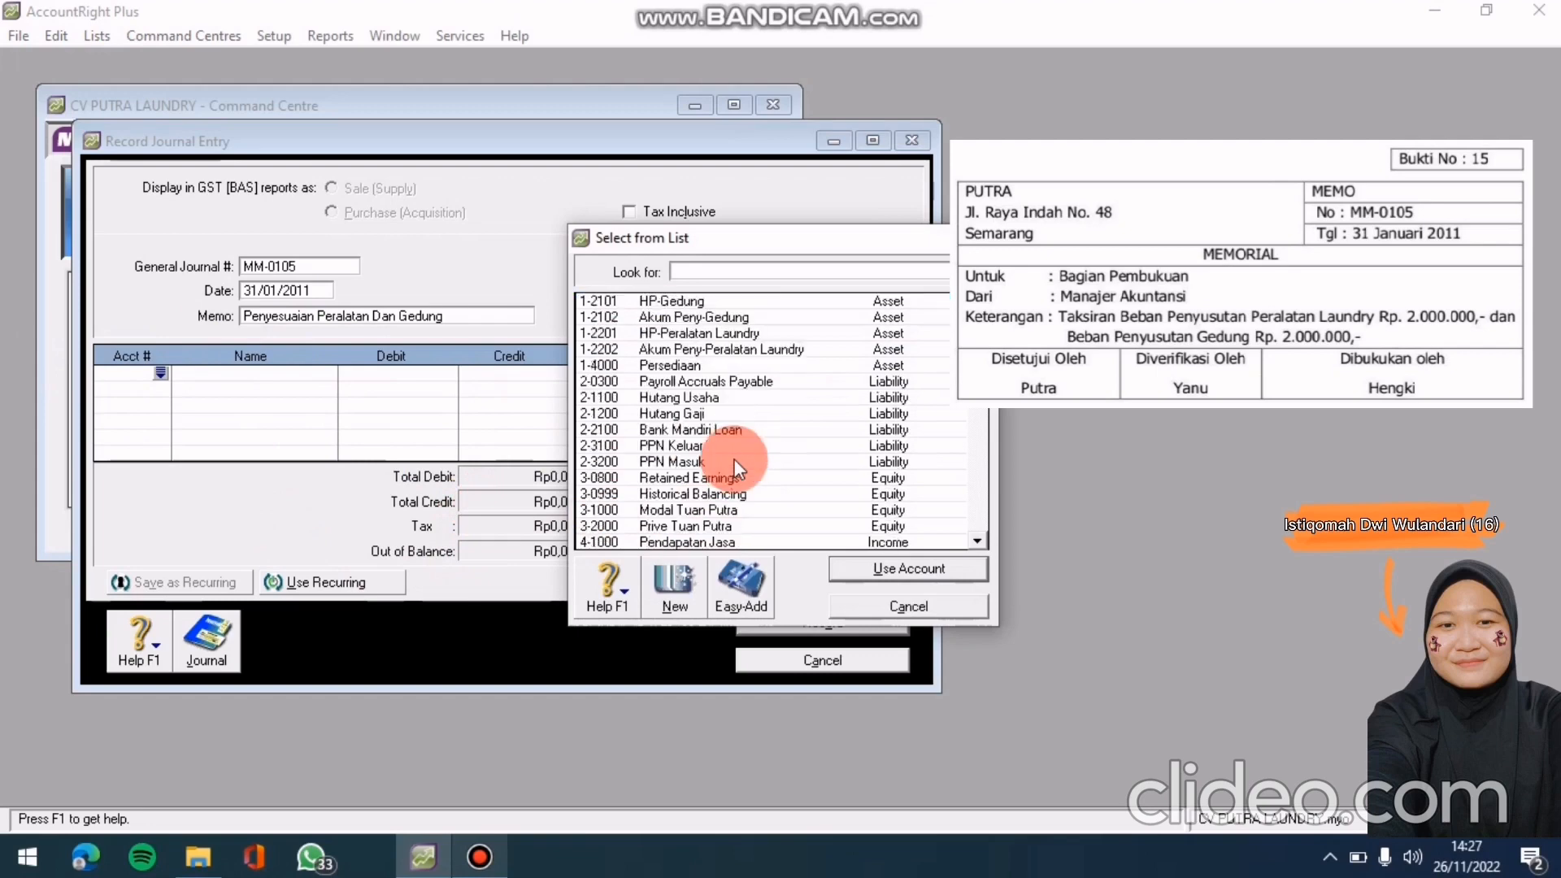
scroll(734, 458, "down", 4)
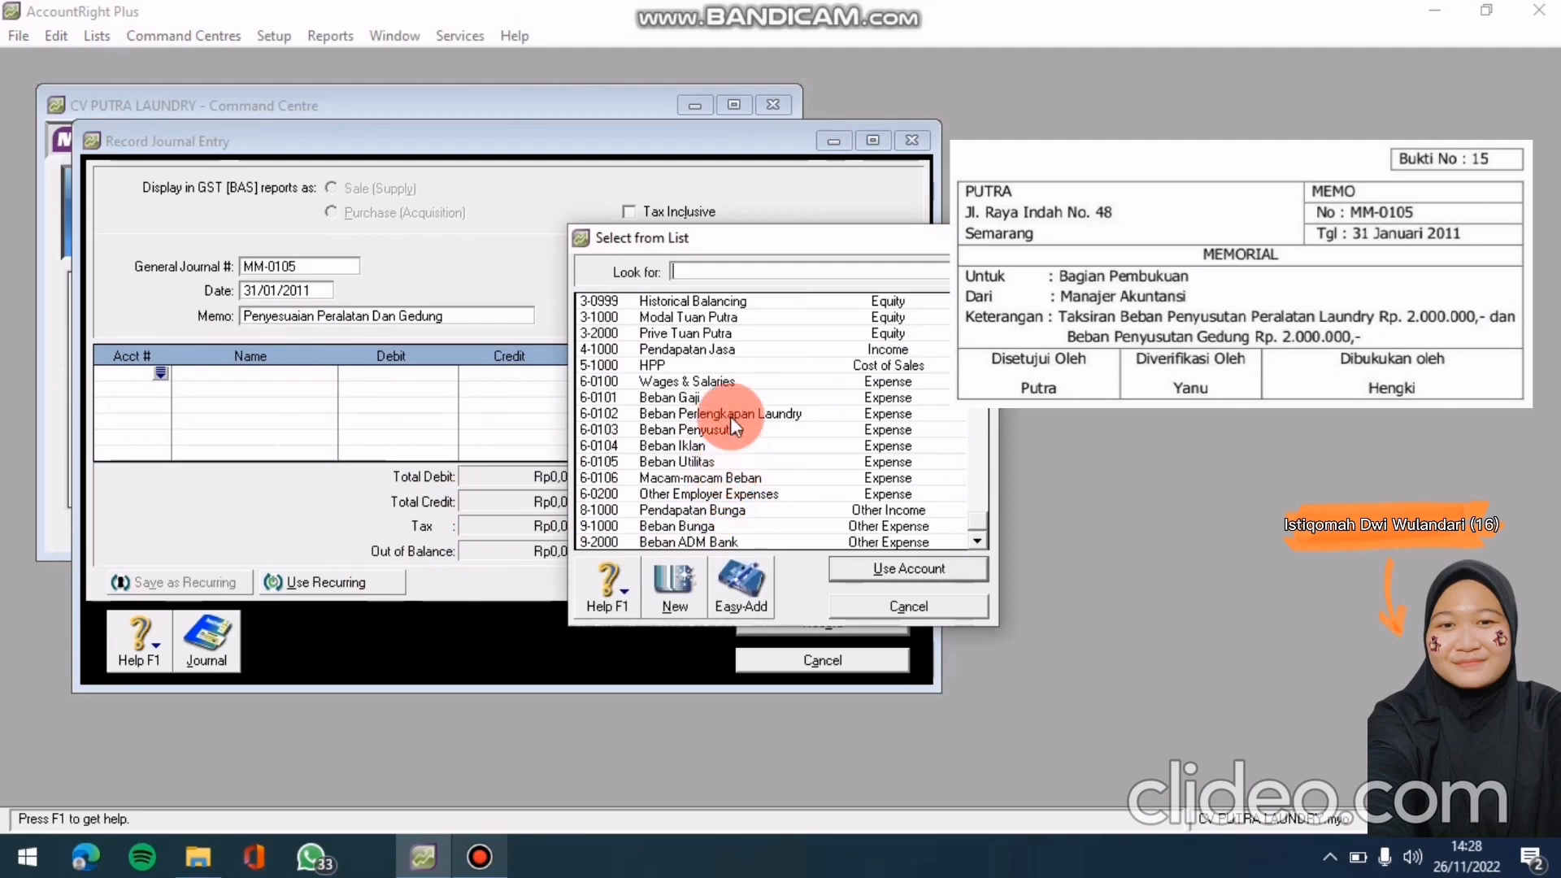
left_click_drag(730, 416, 730, 422)
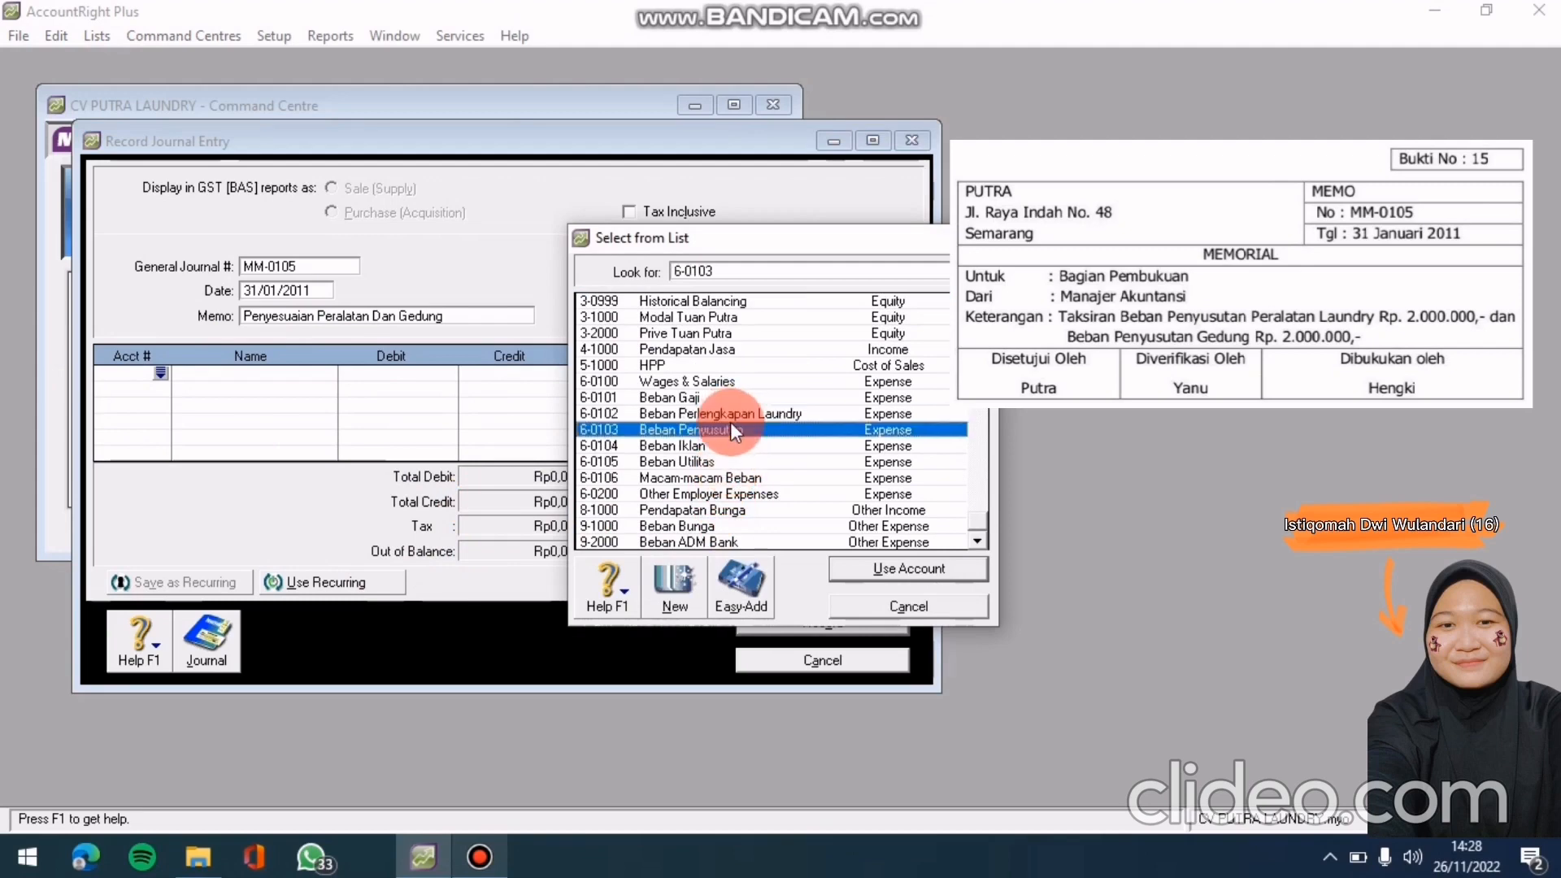
left_click(886, 570)
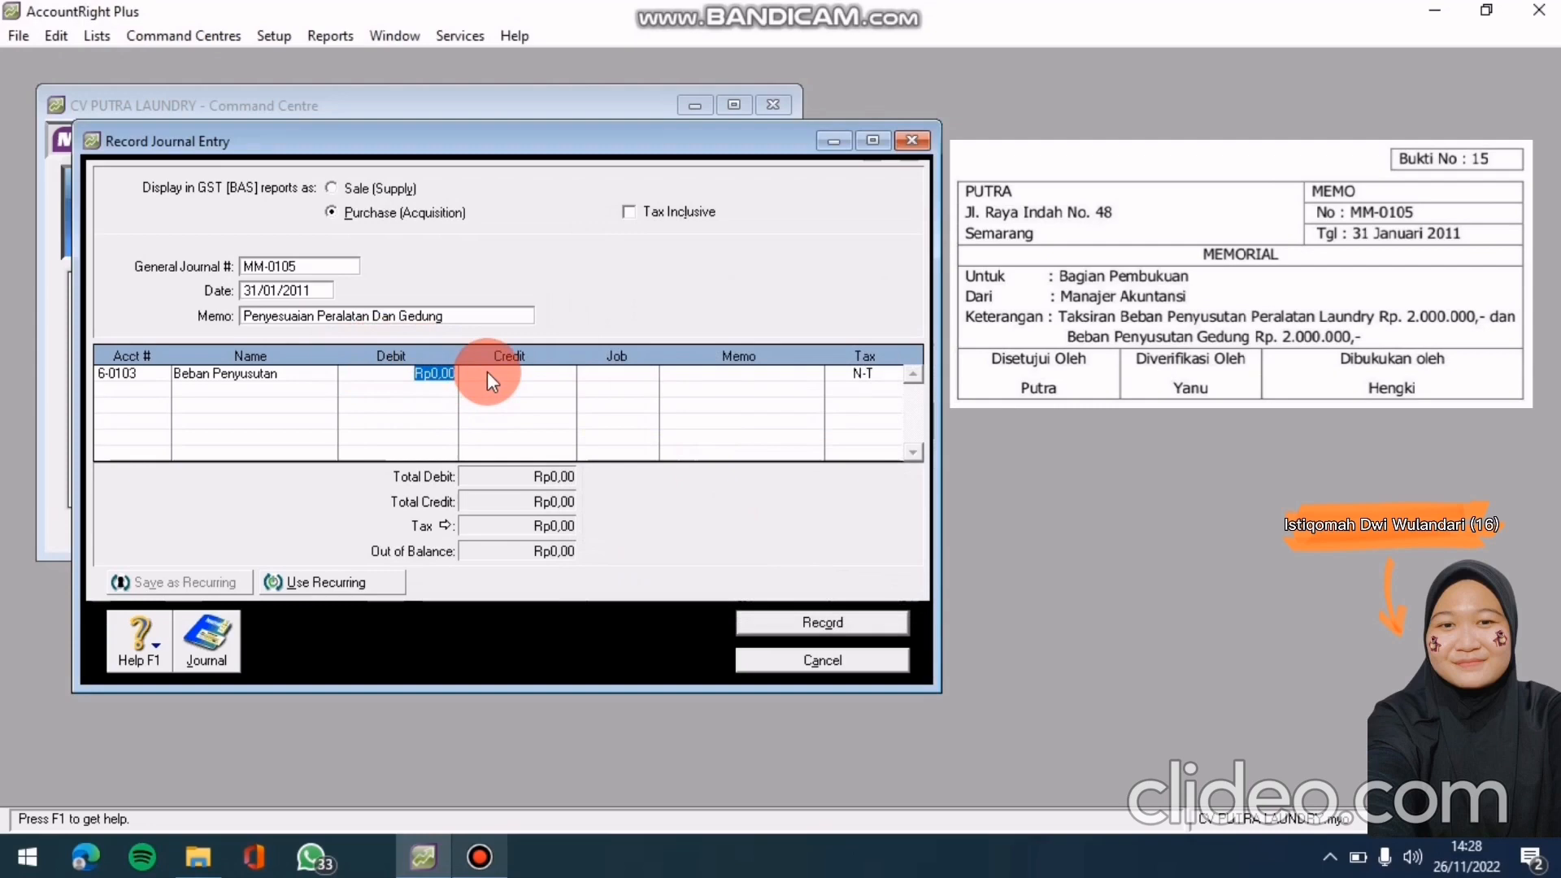
type("200")
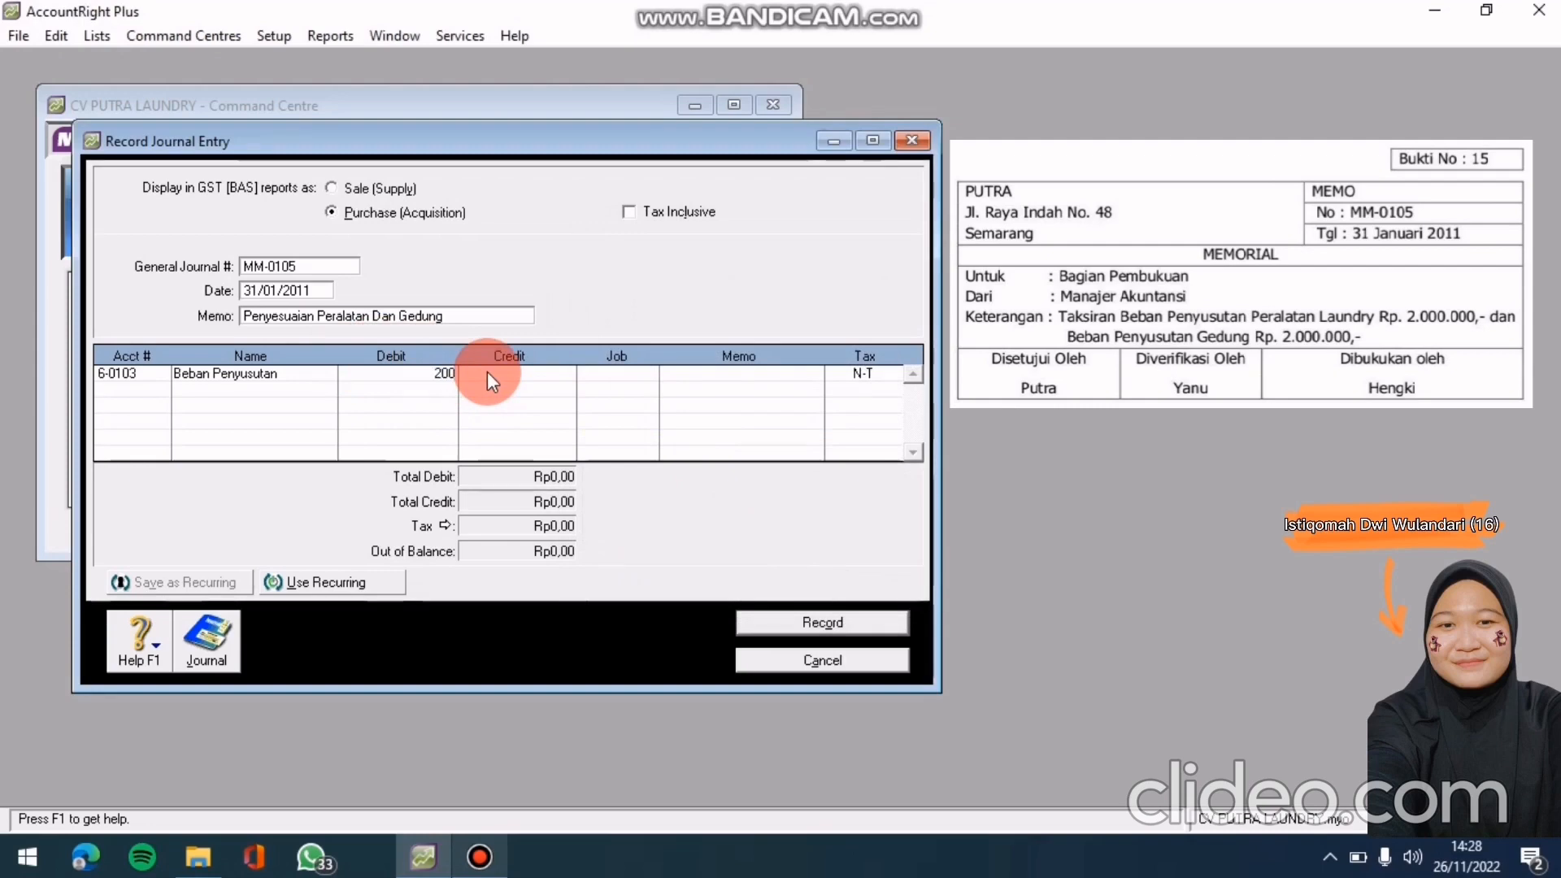
type("0000")
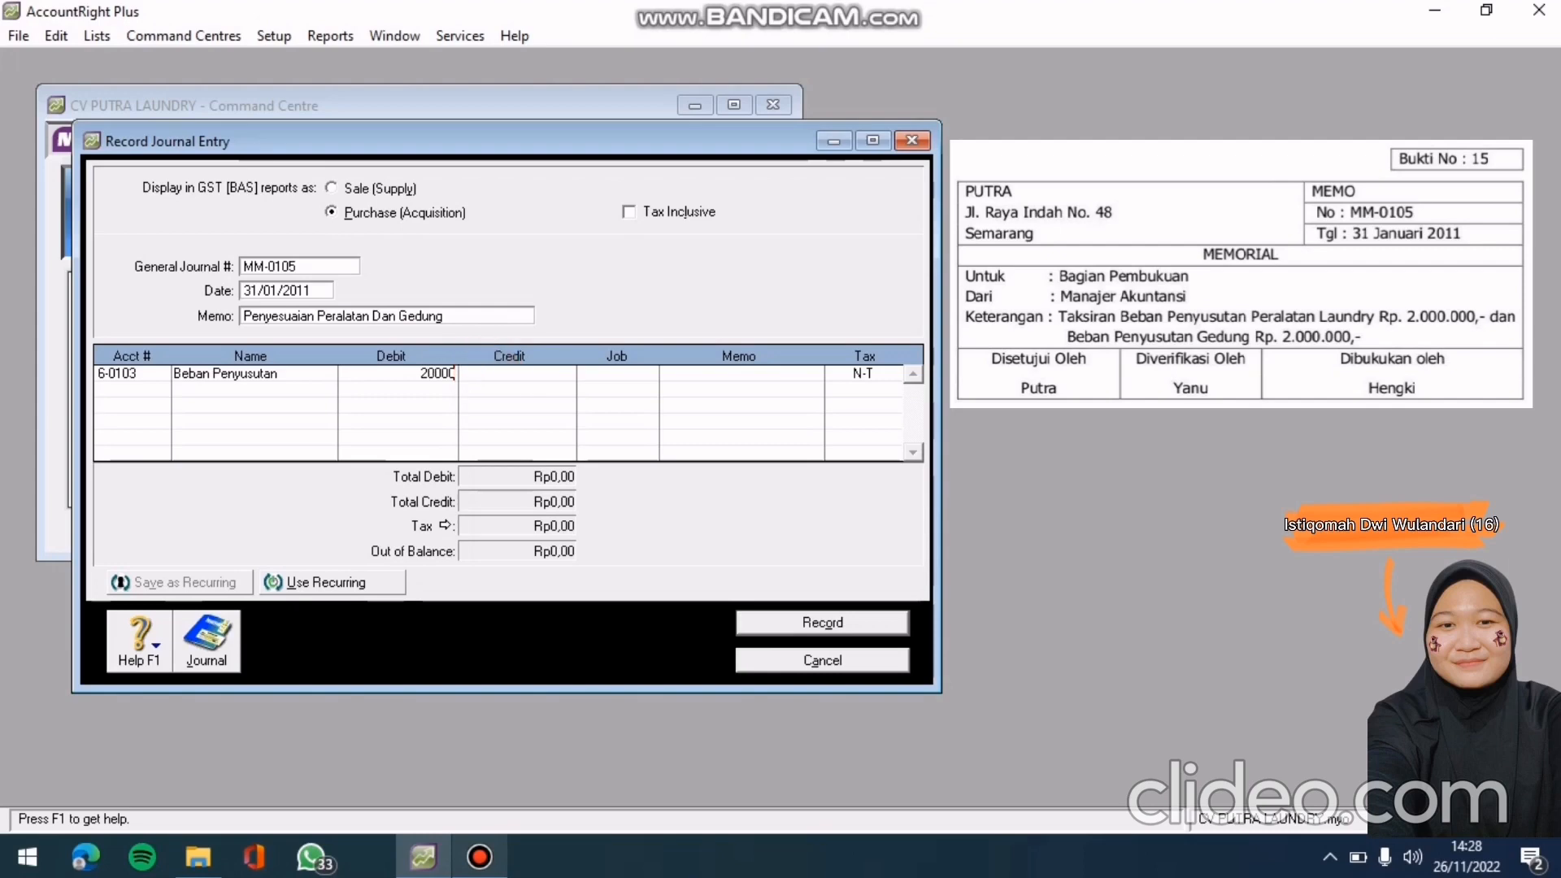
key("Return")
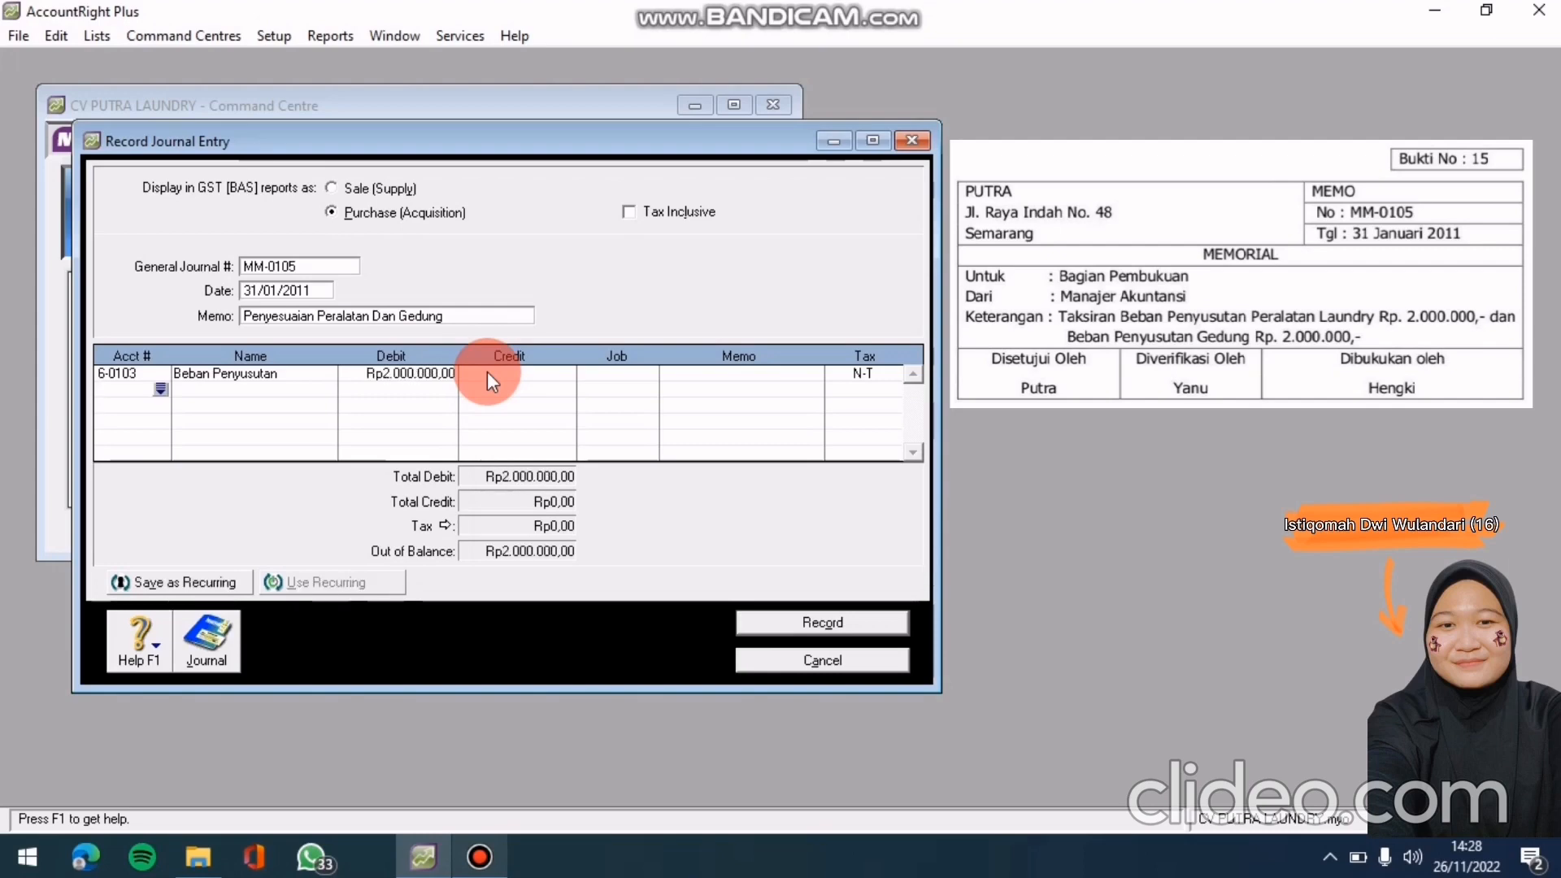
Credit 1-2202 Akum Peny-Peralatan Laundry Rp2.000.000 on the second line
left_click(161, 387)
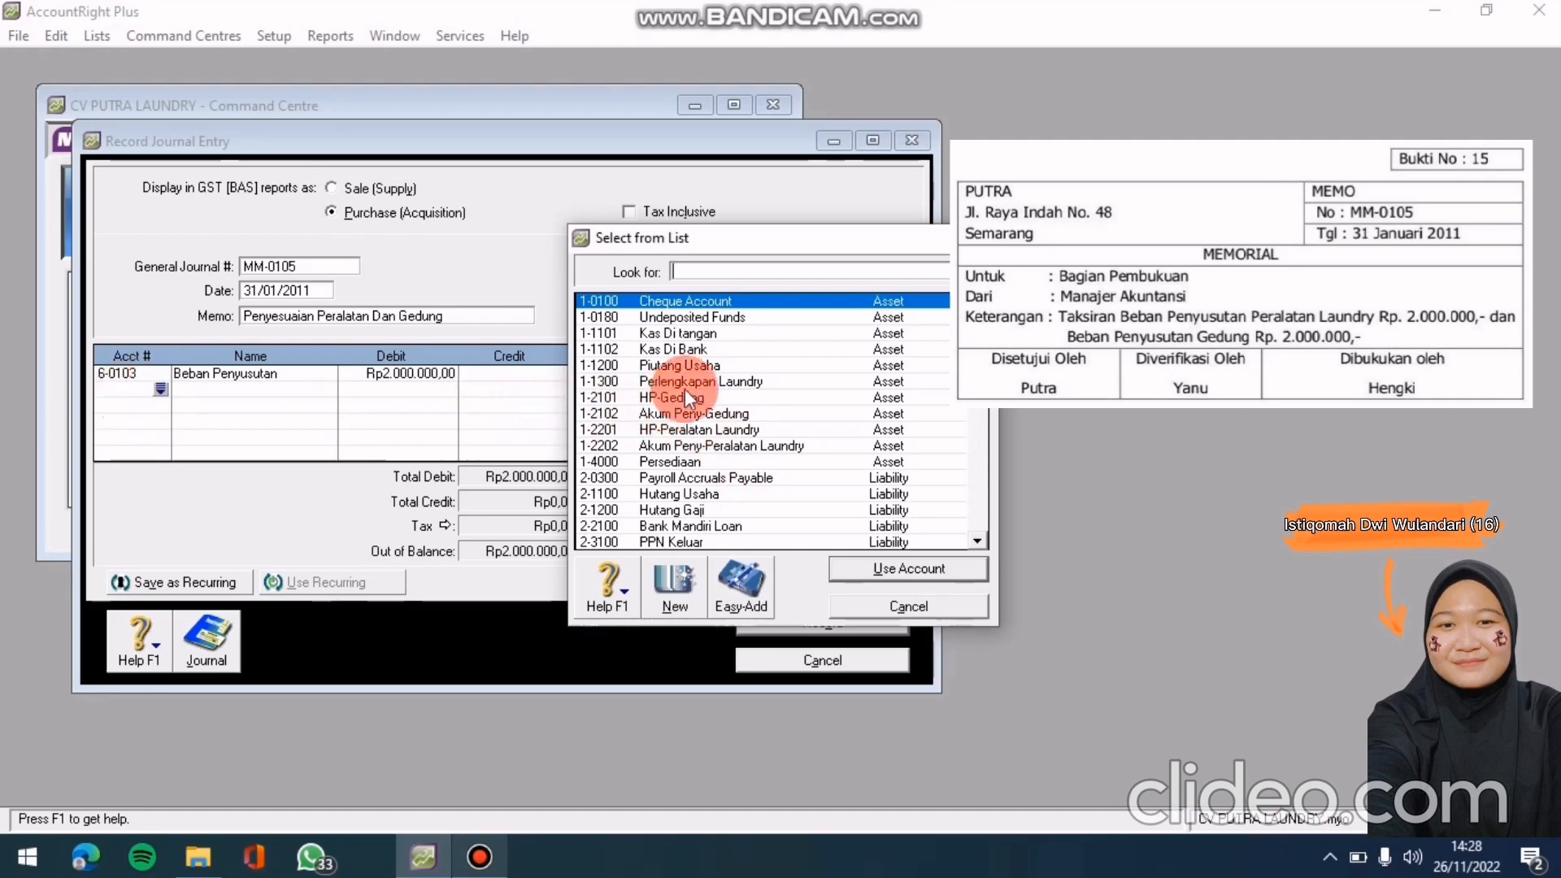
left_click(741, 442)
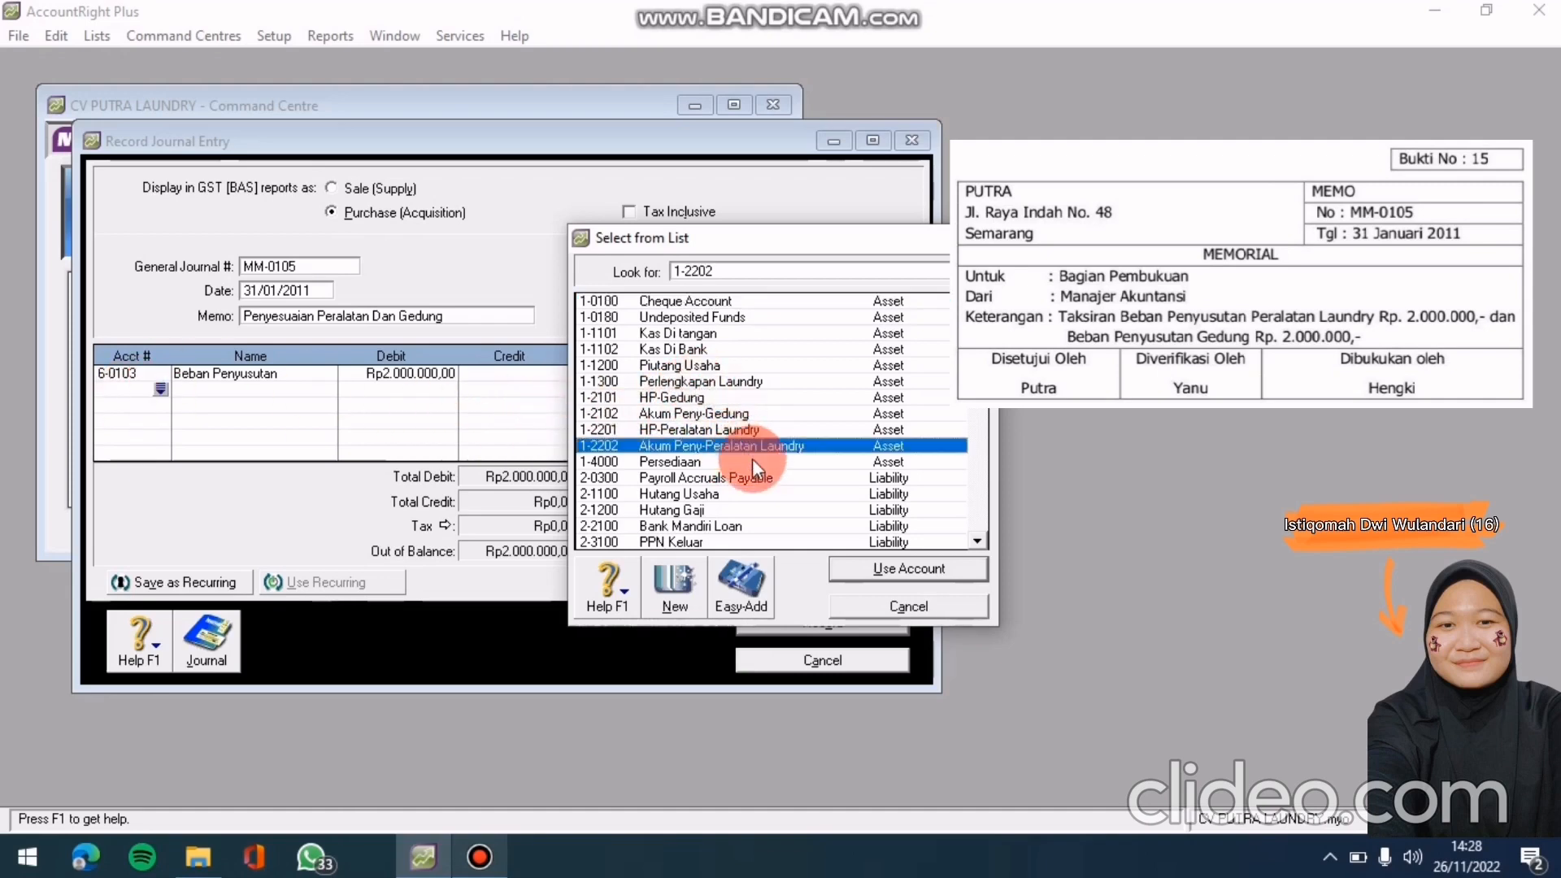
left_click(922, 574)
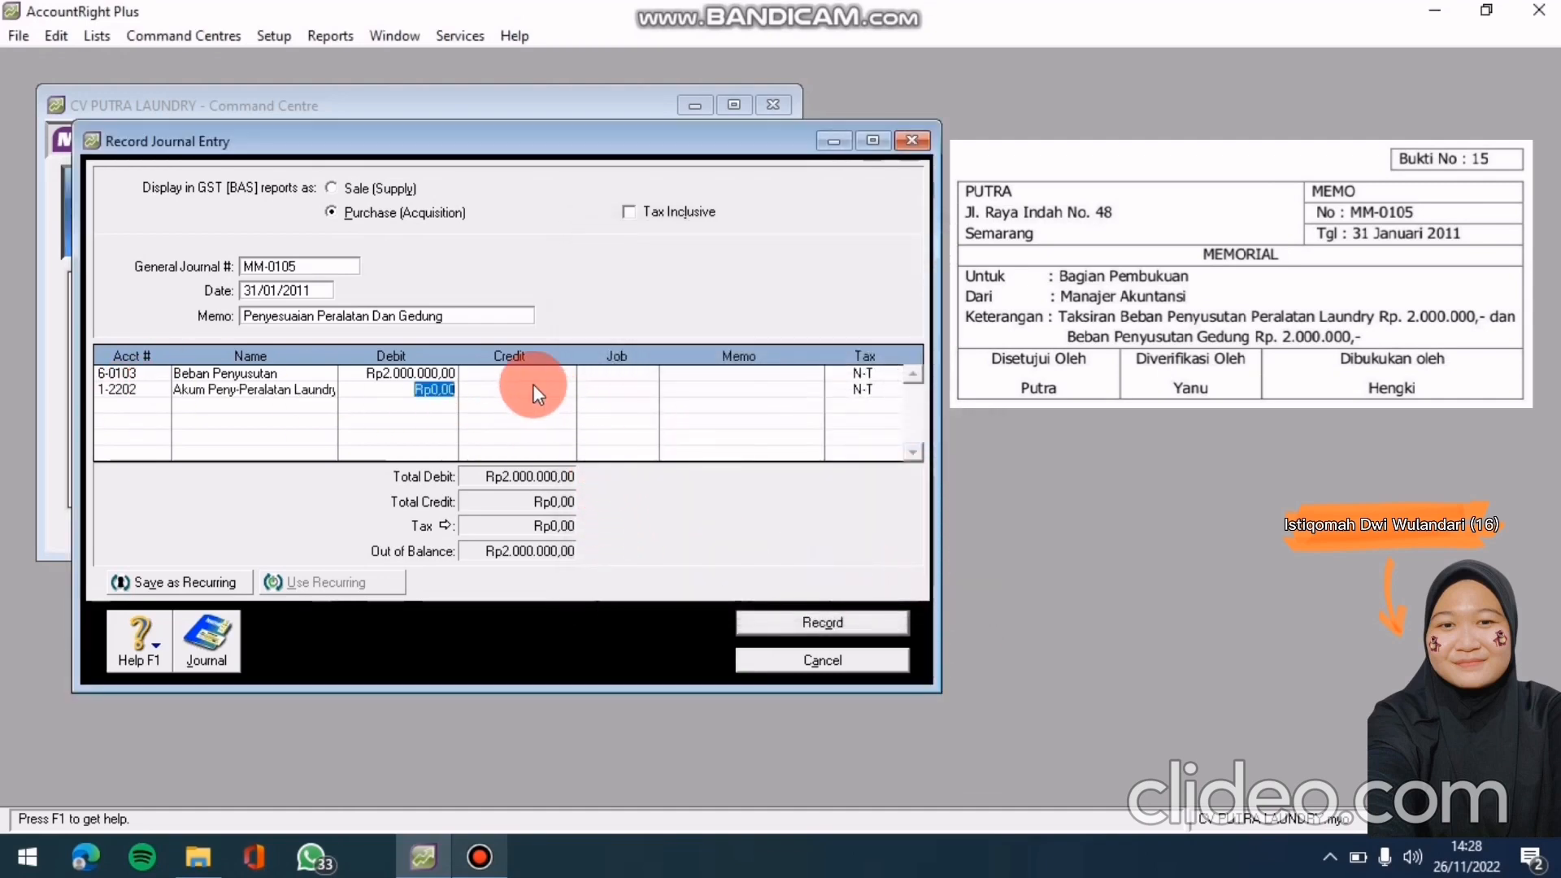
left_click(534, 387)
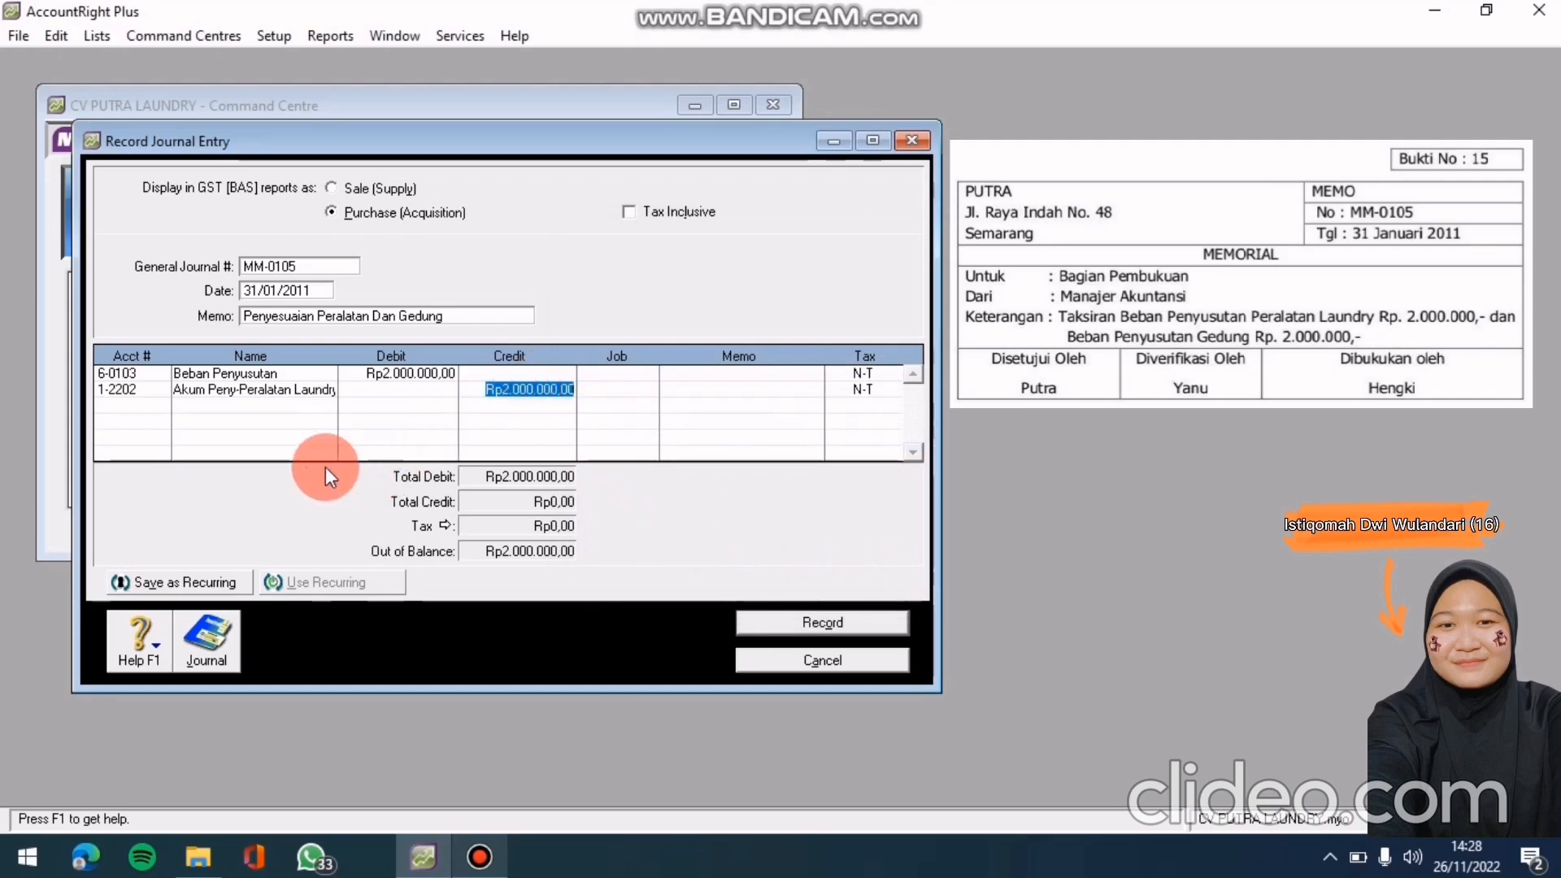
left_click(158, 408)
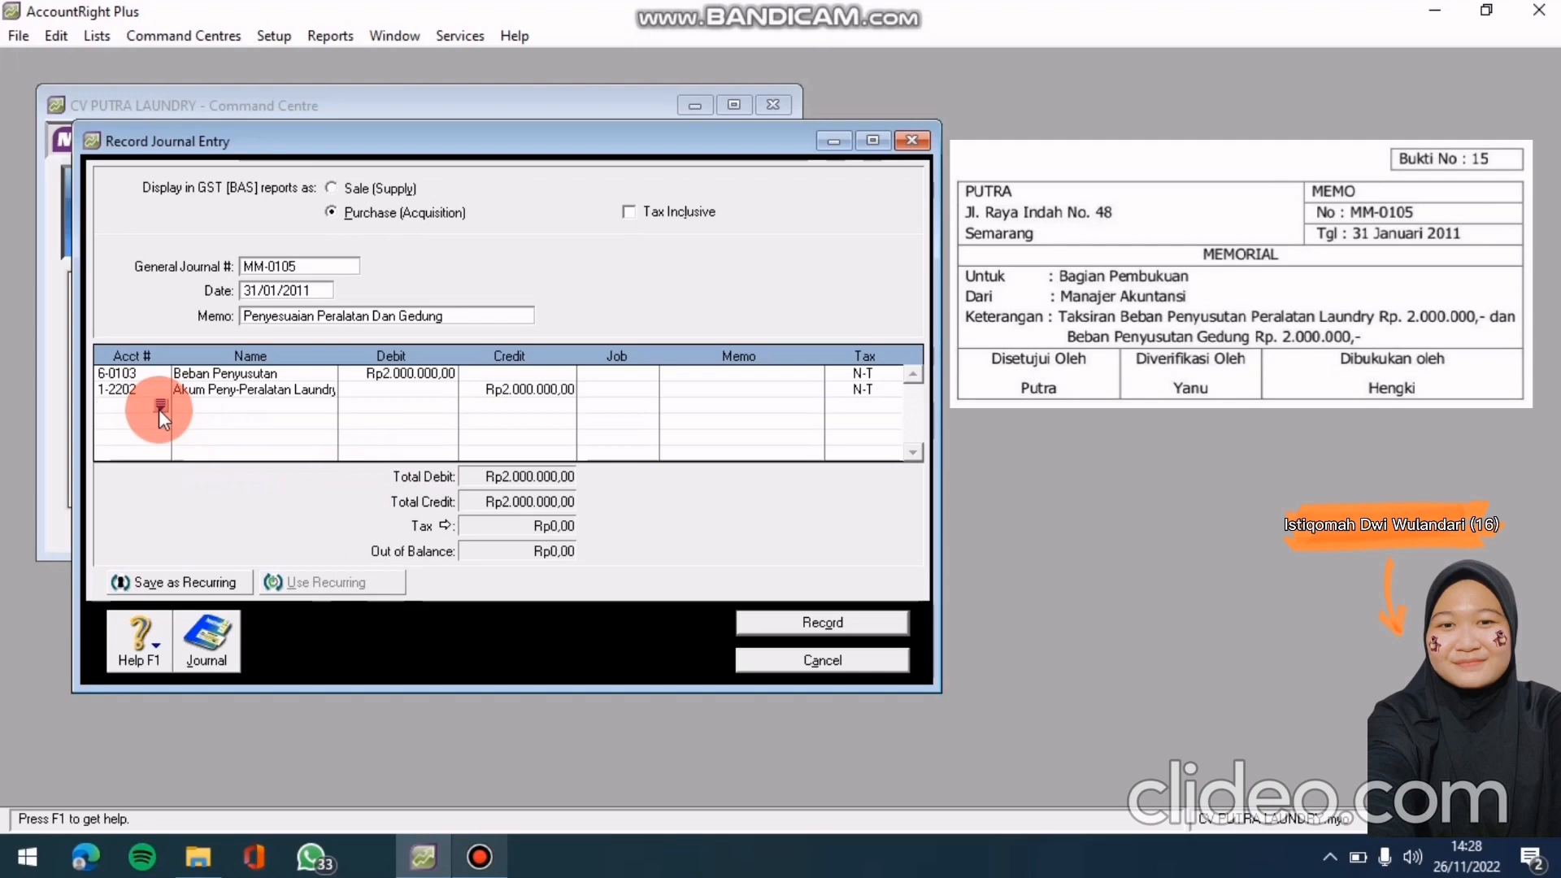
Add a third line debiting 6-0103 Beban Penyusutan Rp2.000.000
left_click(160, 407)
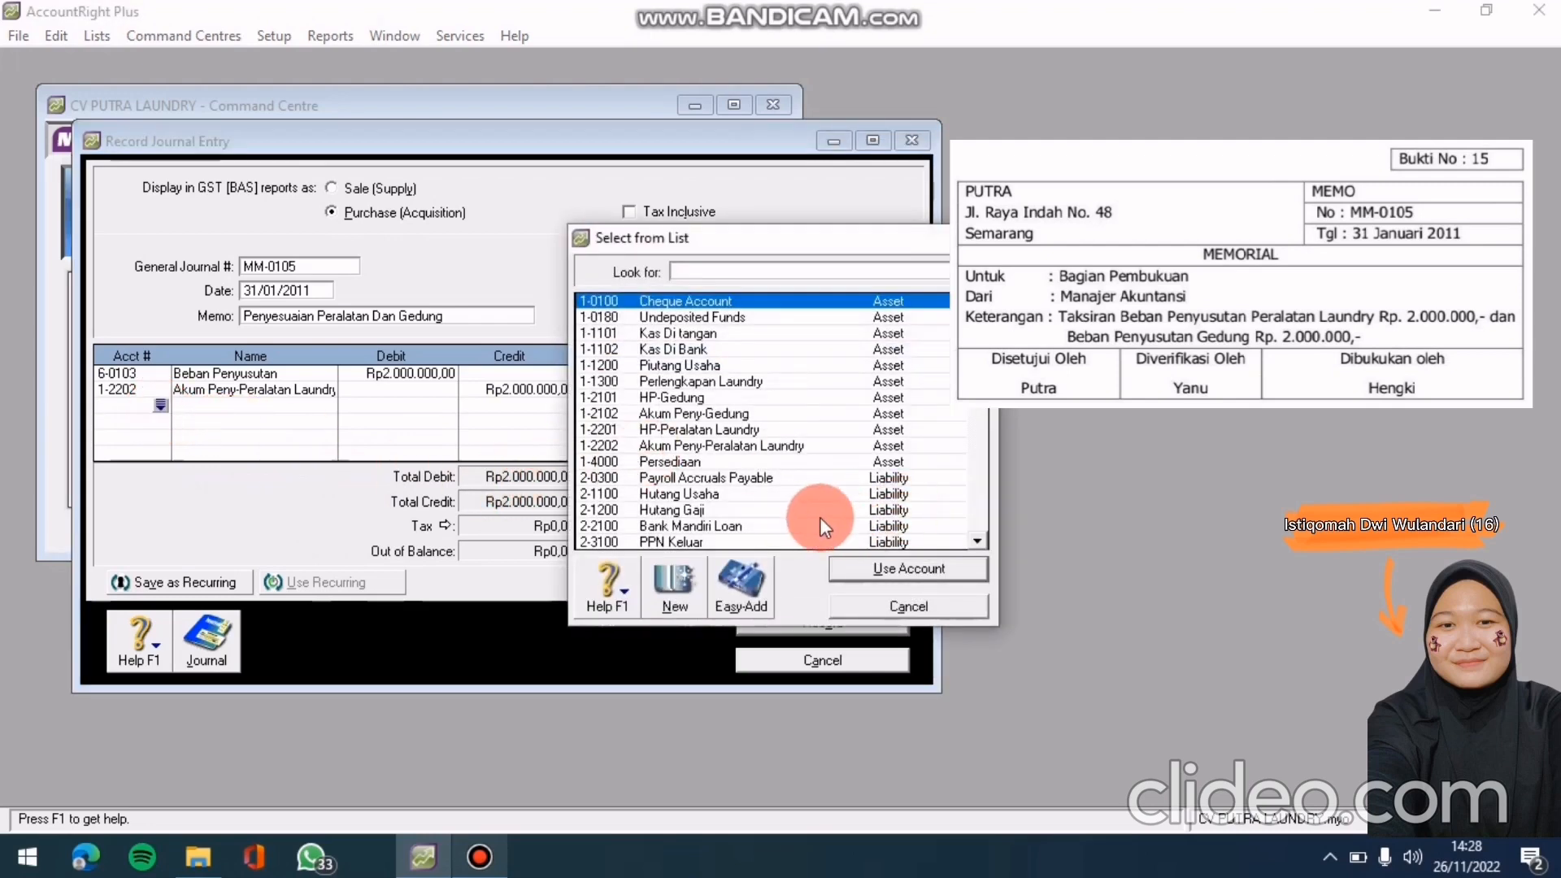
scroll(806, 471, "down", 5)
scroll(661, 431, "down", 1)
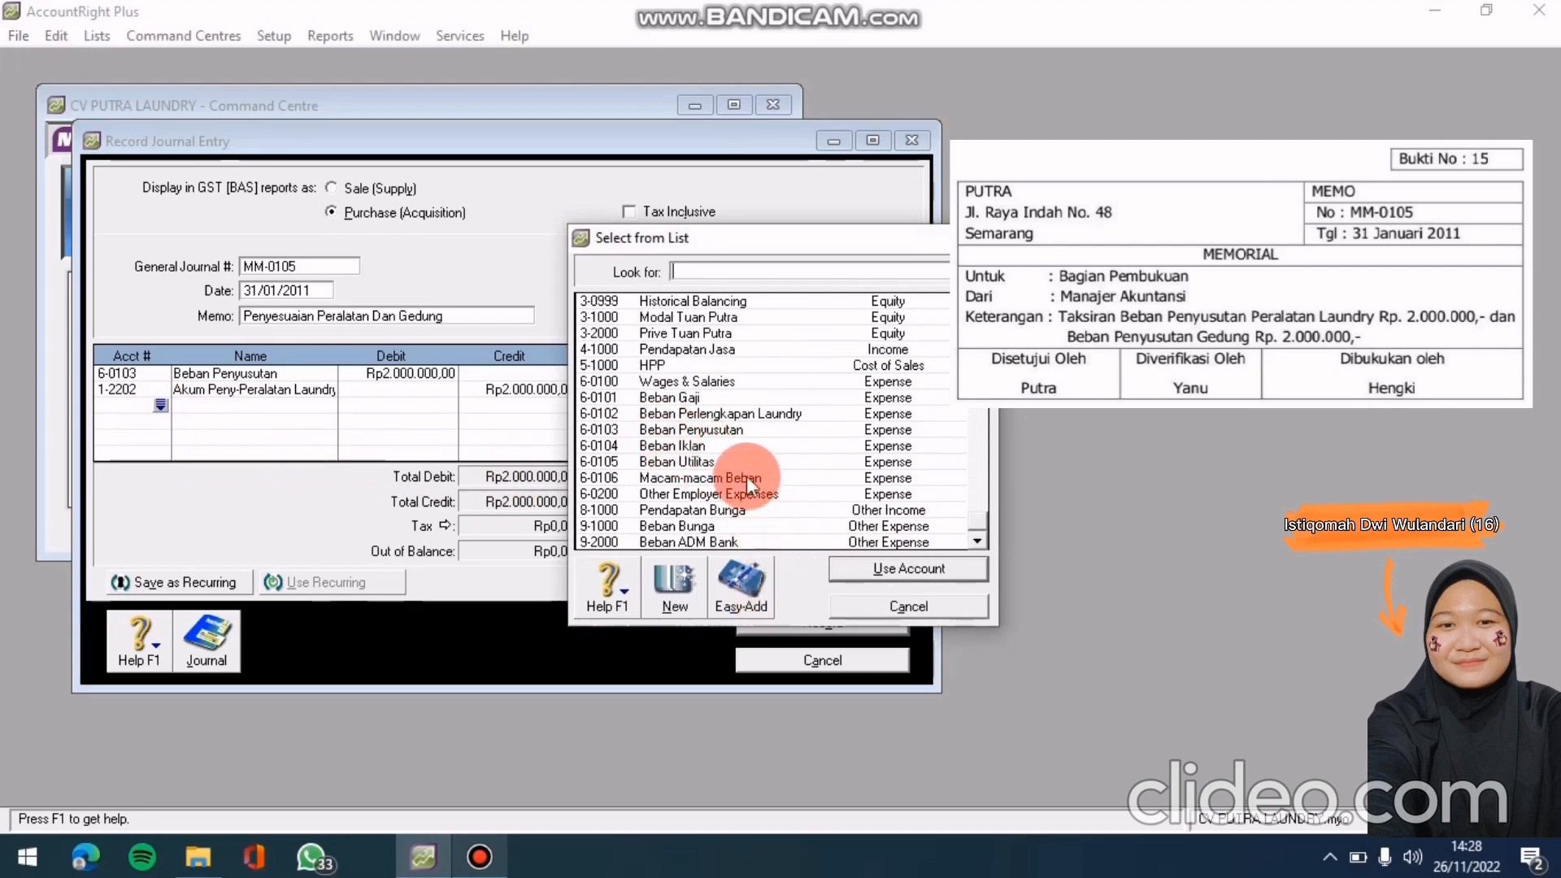
left_click(740, 429)
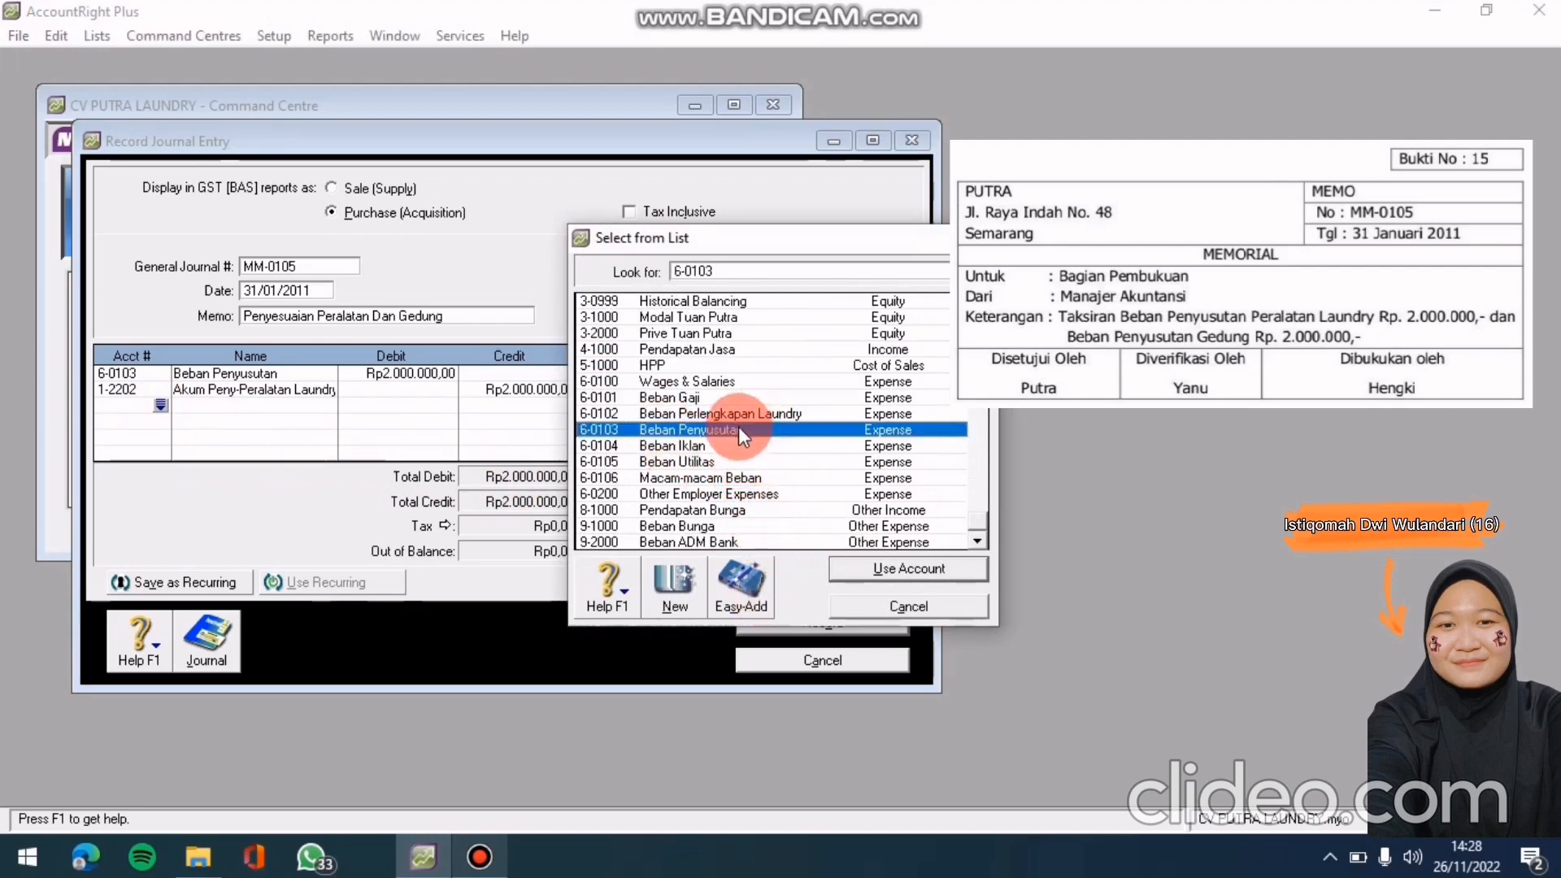
left_click(948, 567)
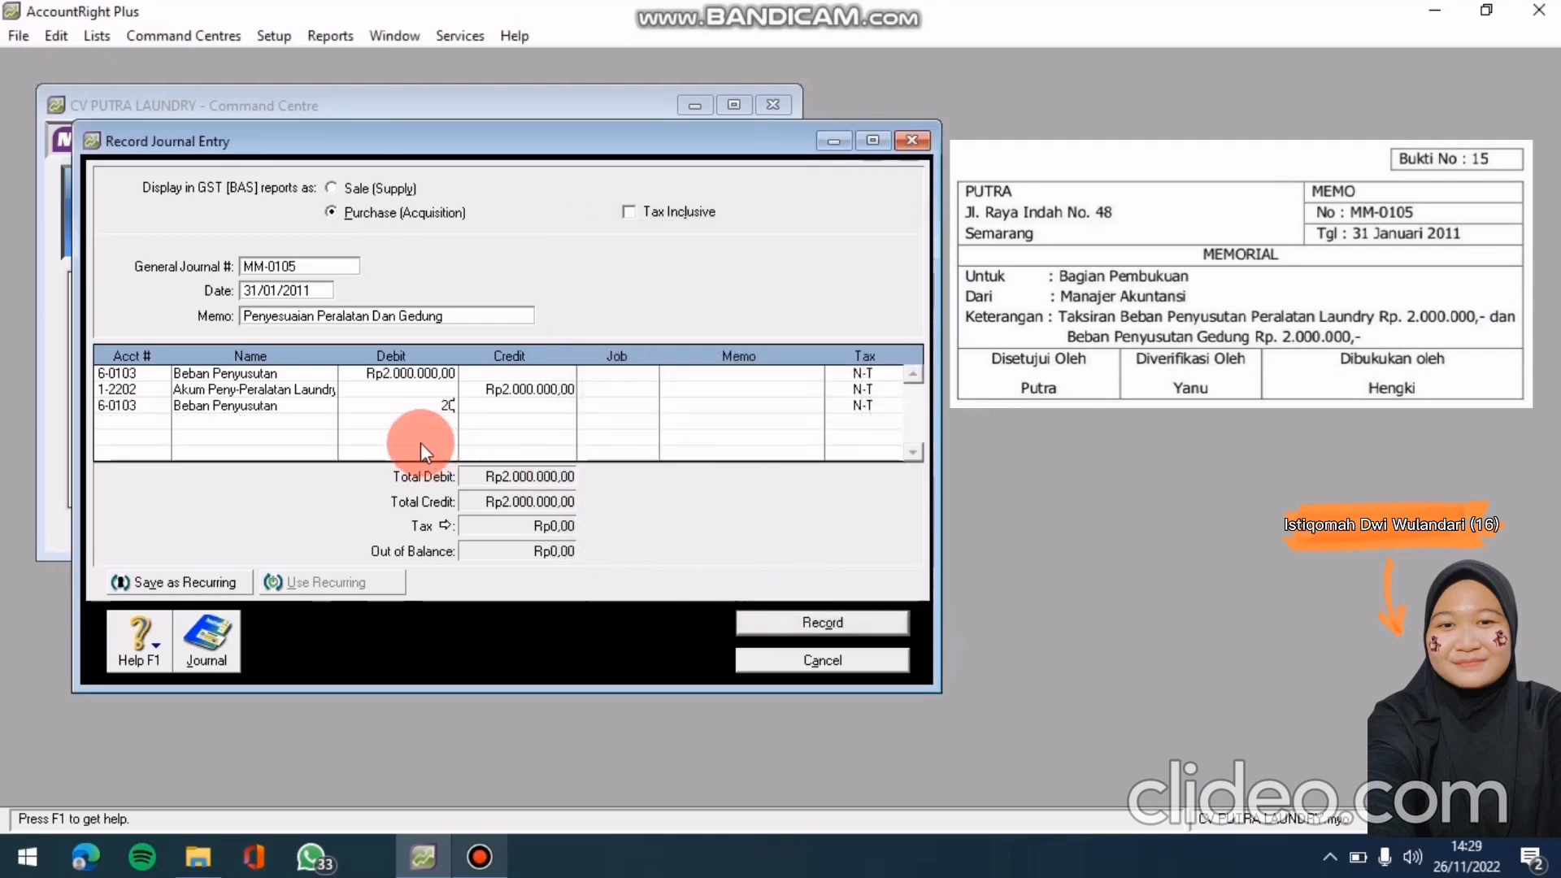
type("2.000.000")
key("Return")
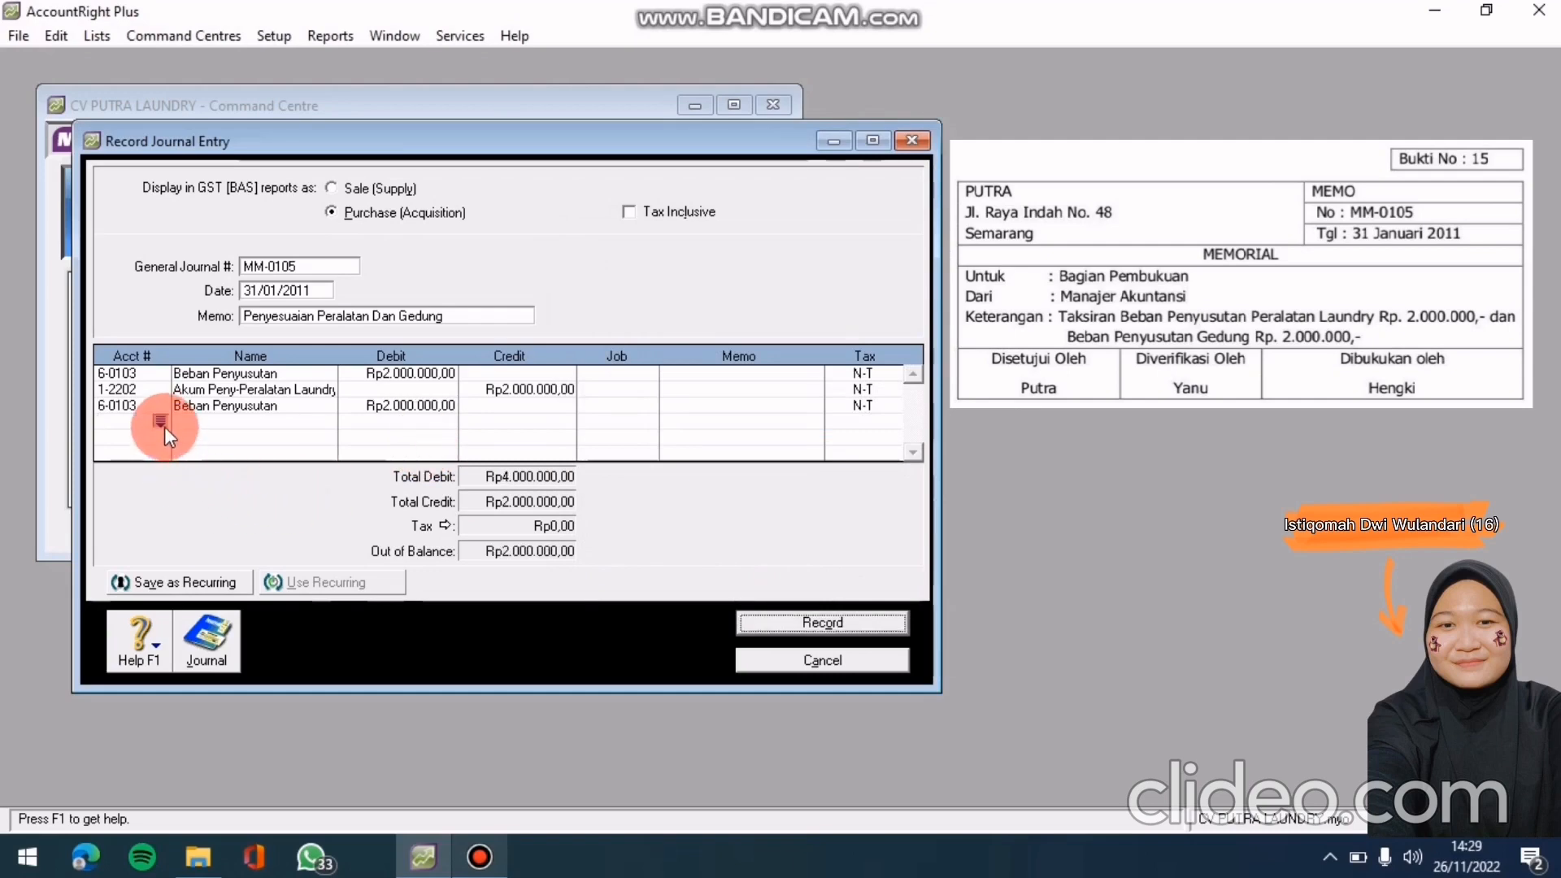
Add a fourth line crediting 1-2102 Akum Peny-Gedung Rp2.000.000, balancing at Rp4.000.000
left_click(162, 423)
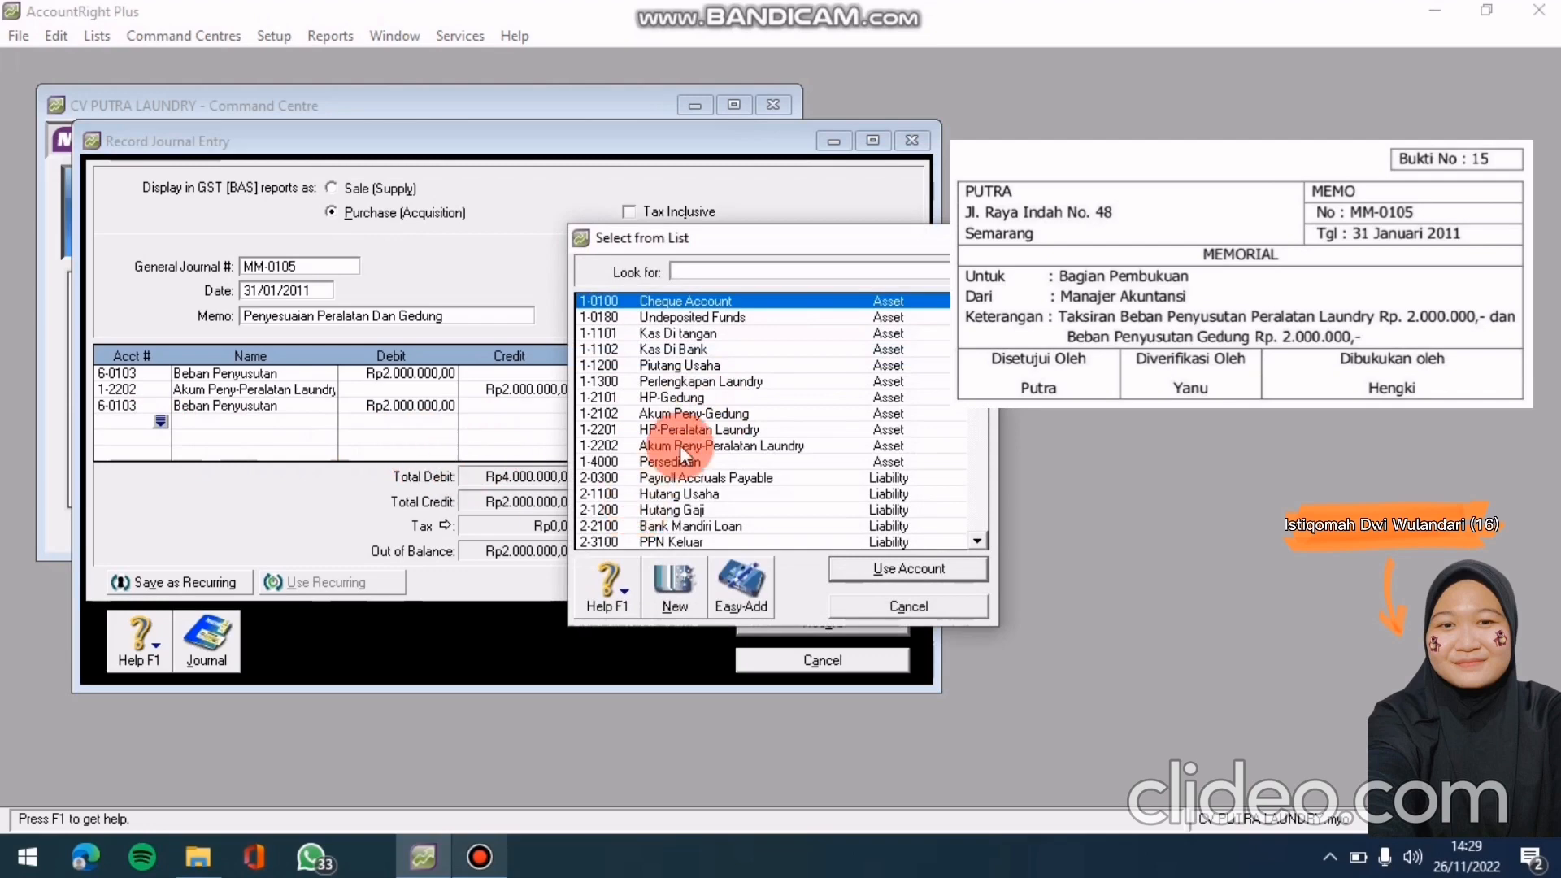
type("1-2102")
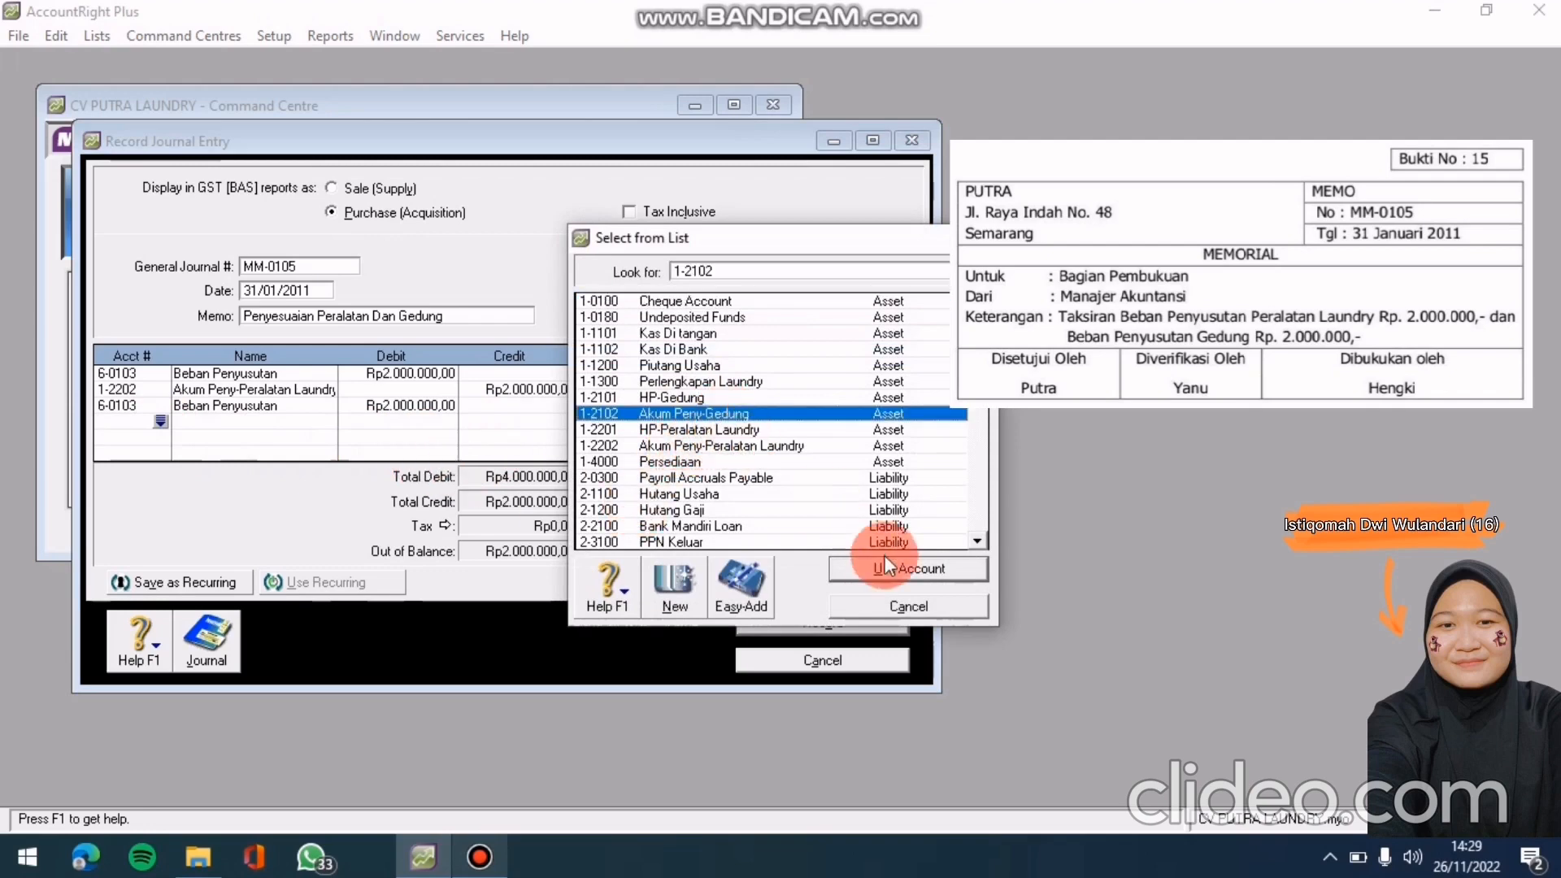
left_click(949, 568)
left_click(524, 421)
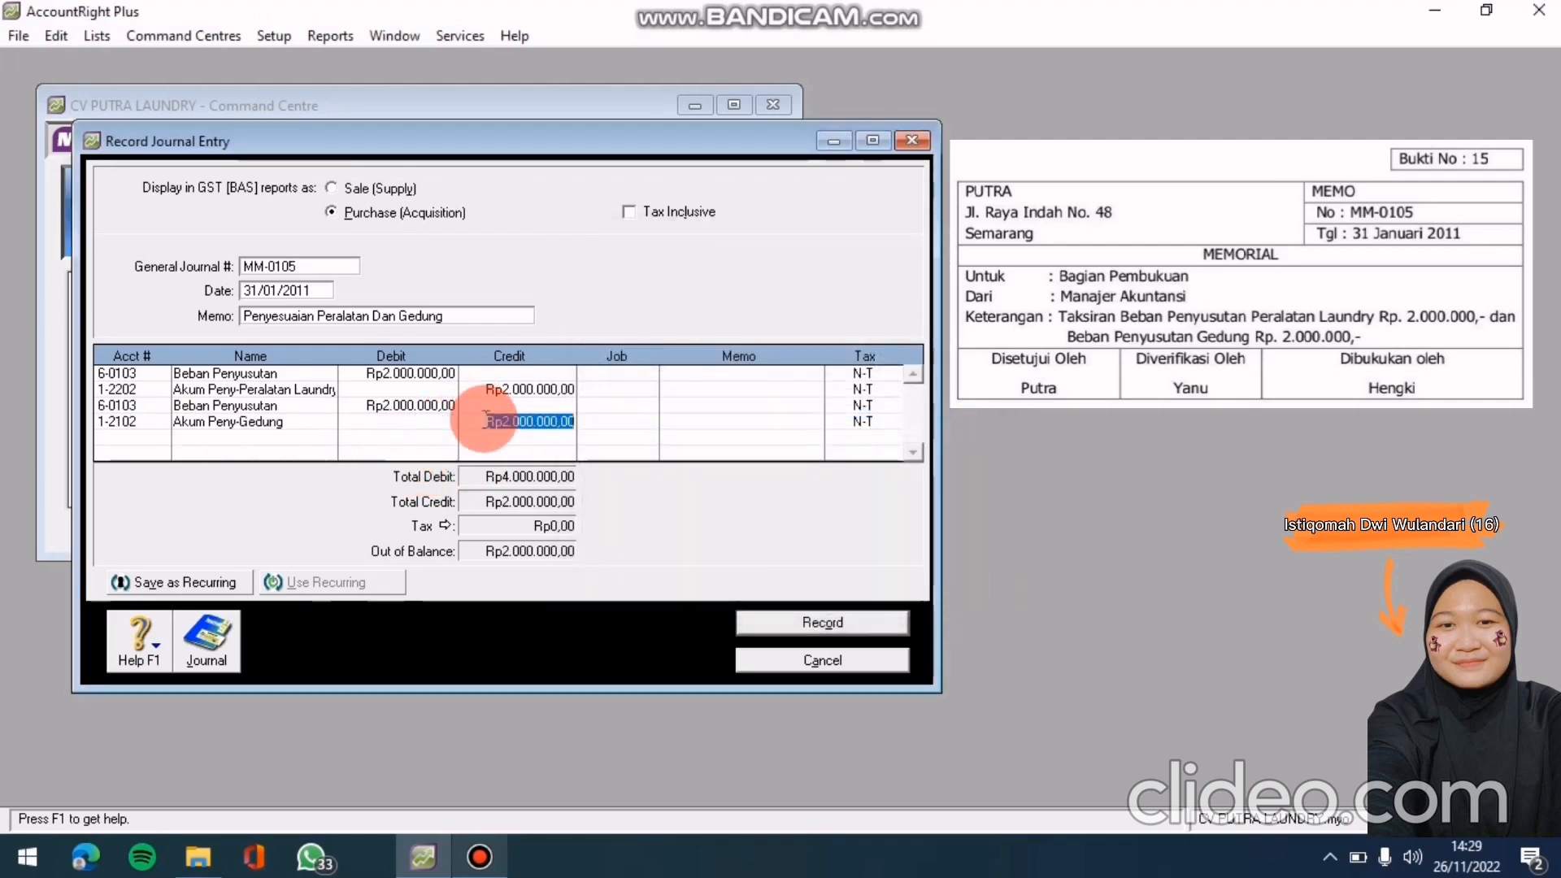
key("Return")
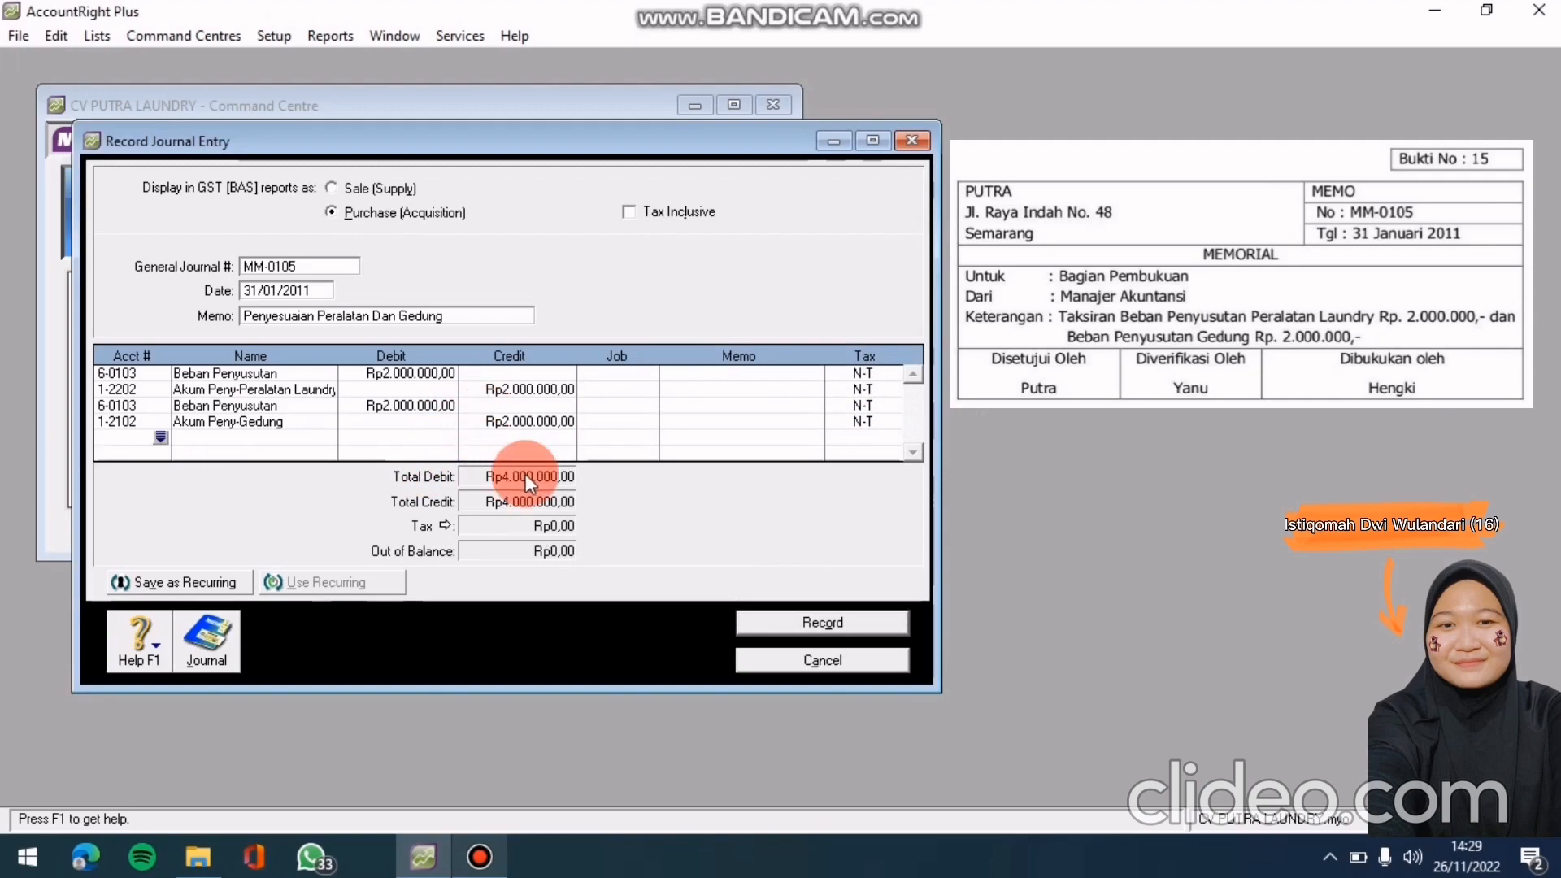
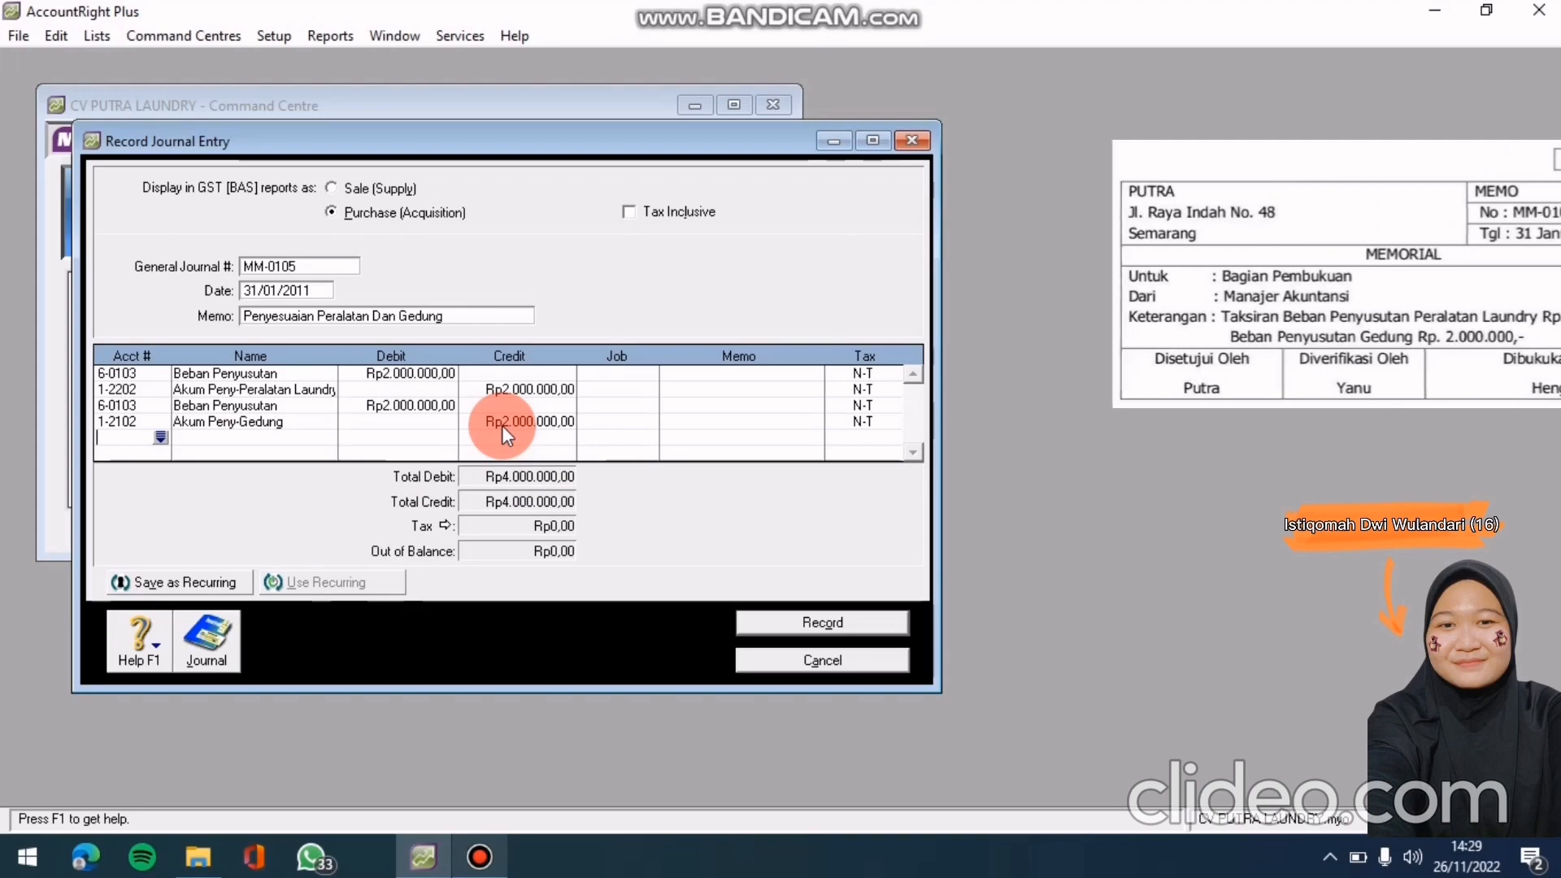
Check the recap, record depreciation journal MM-0105 dated 31/01/2011, and close the entry form
key("ctrl+r")
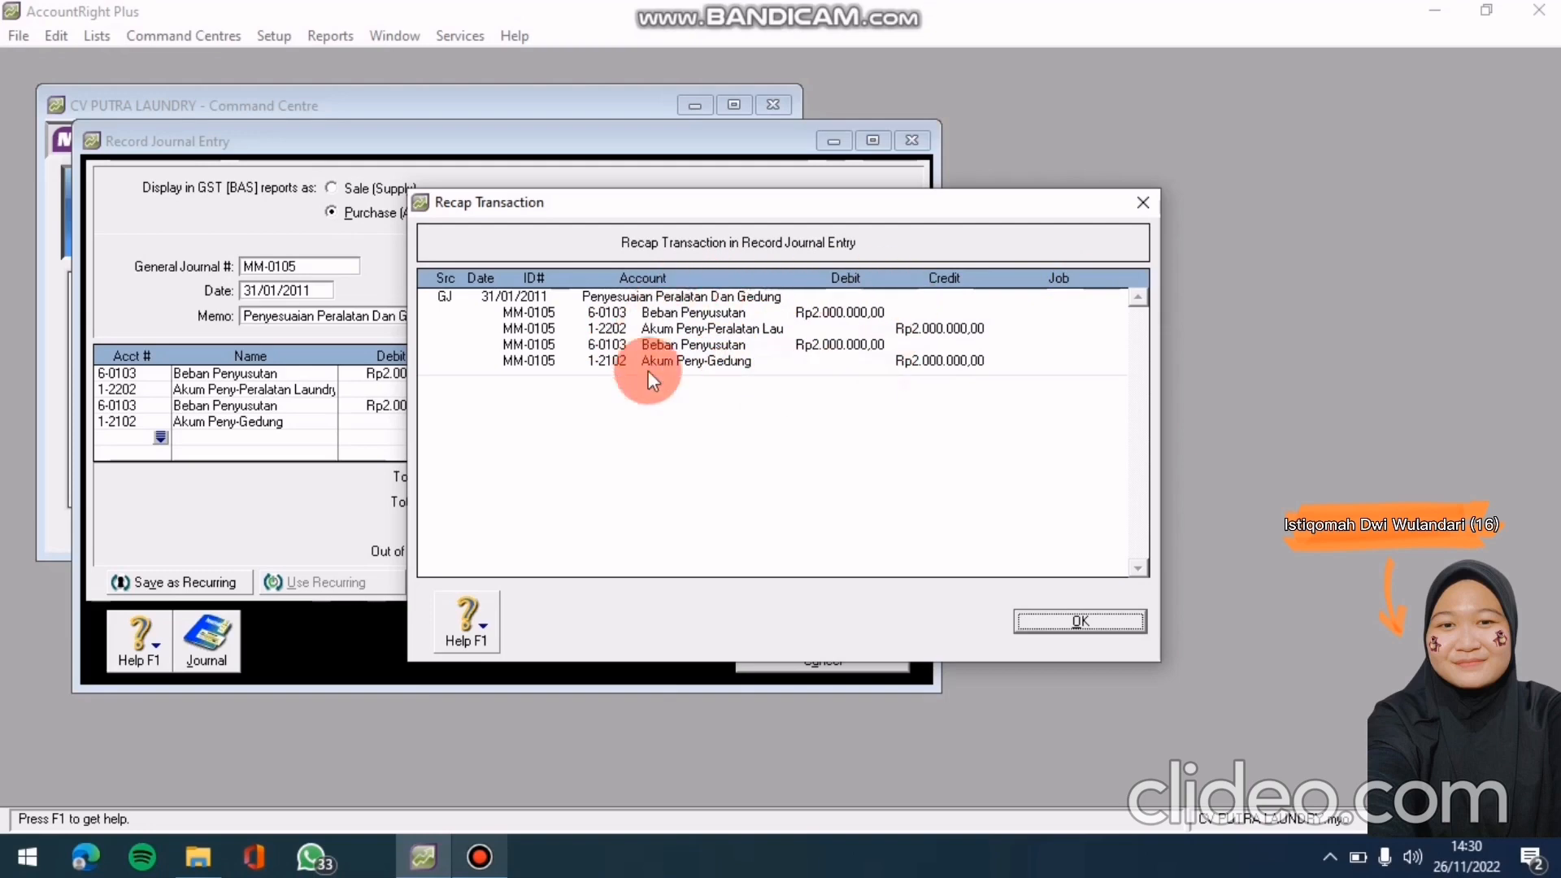
left_click(1100, 621)
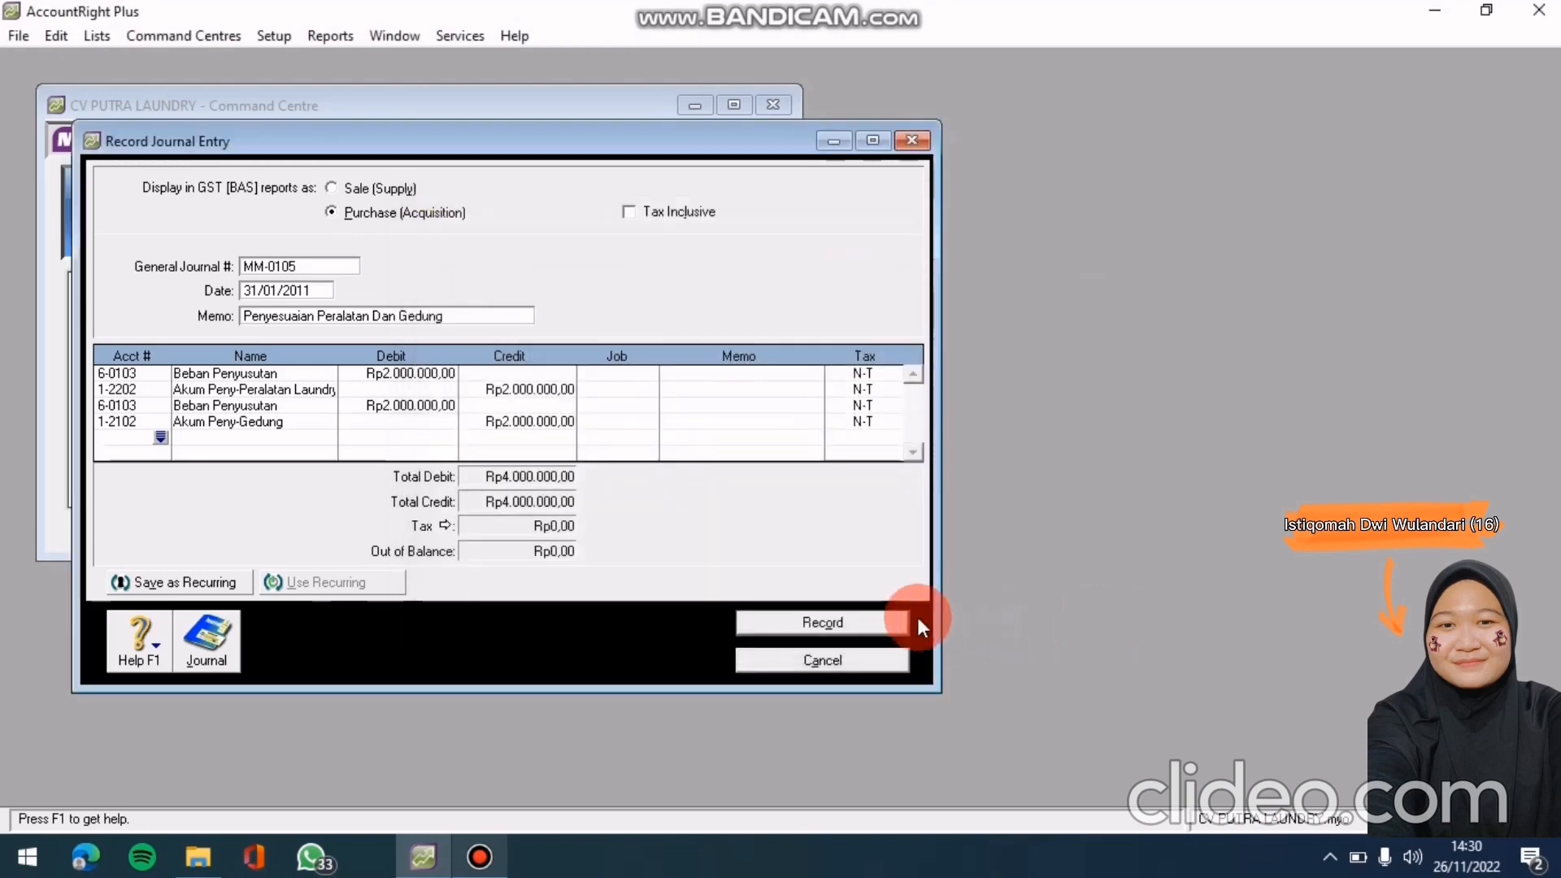
left_click(877, 617)
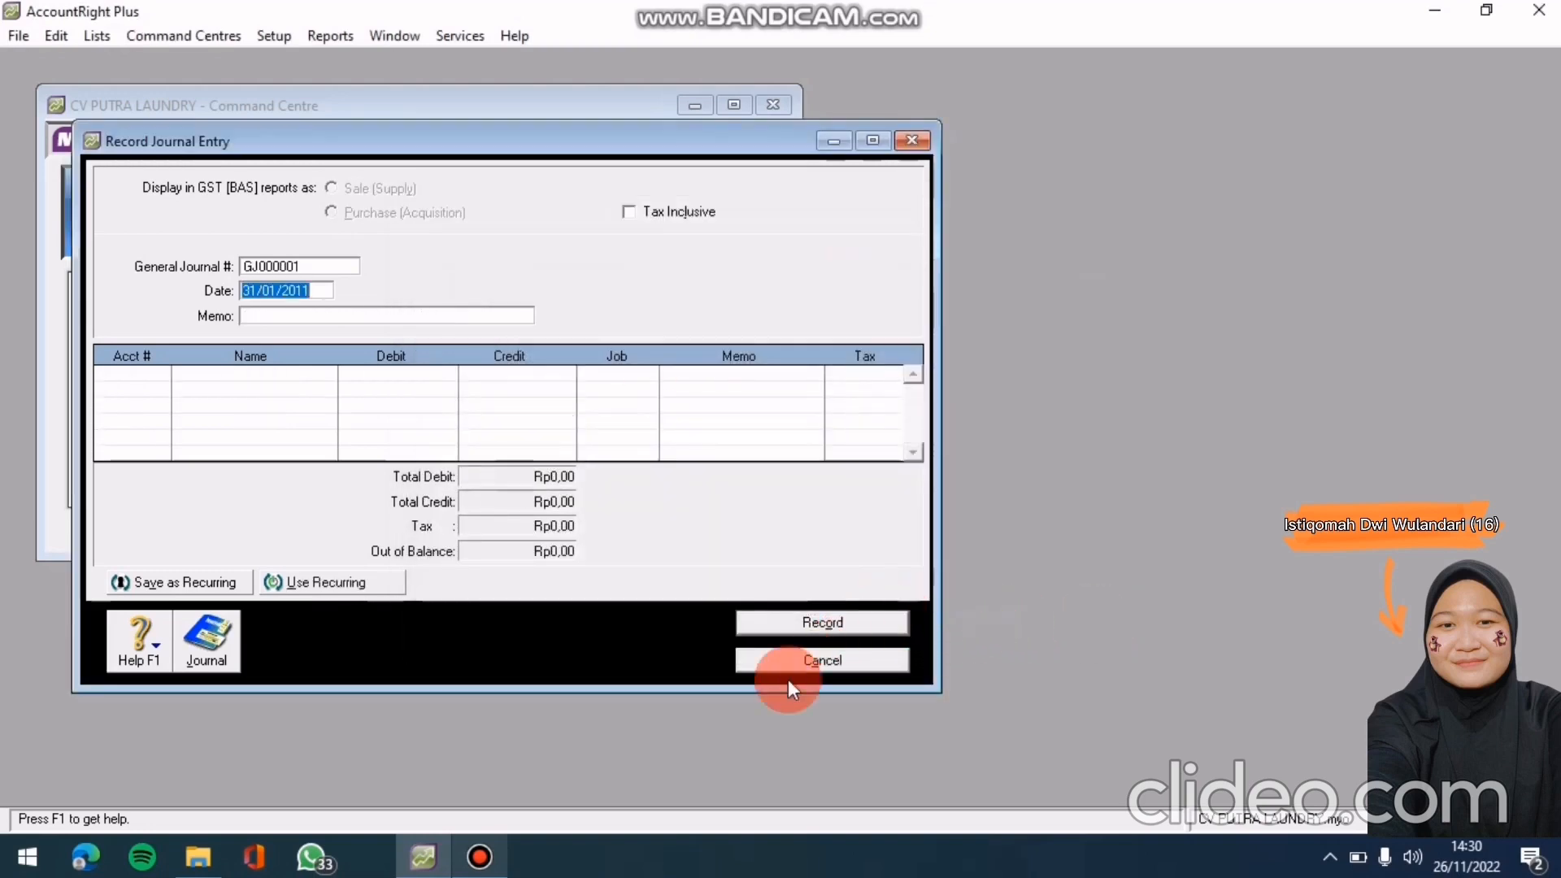
left_click(805, 662)
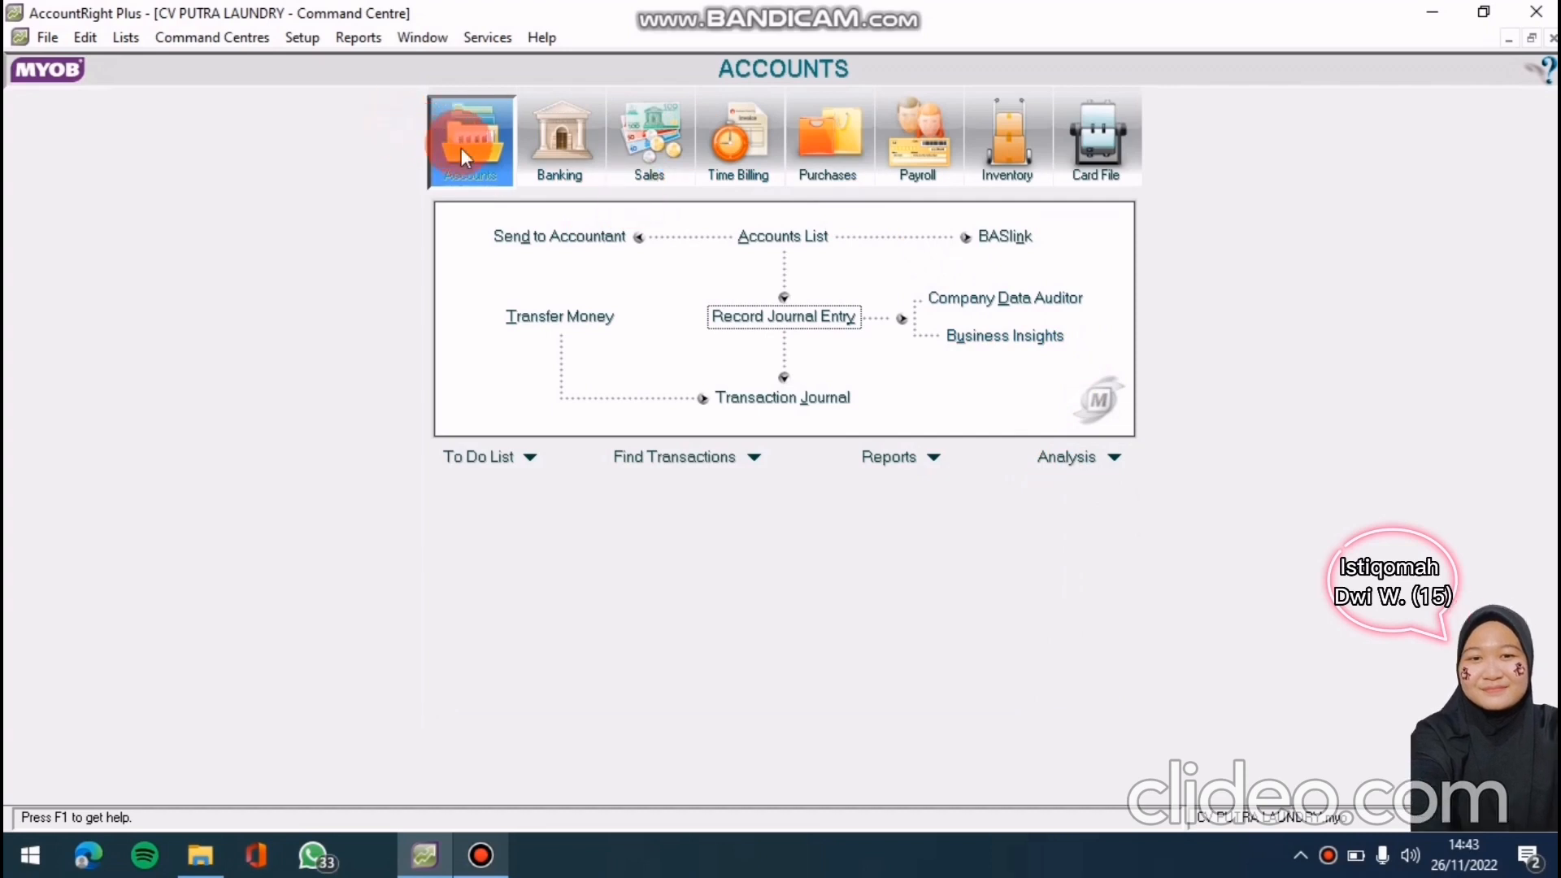
Display the Profit & Loss [Accrual] report for 01/01/2011 through 31/12/2011
left_click(867, 455)
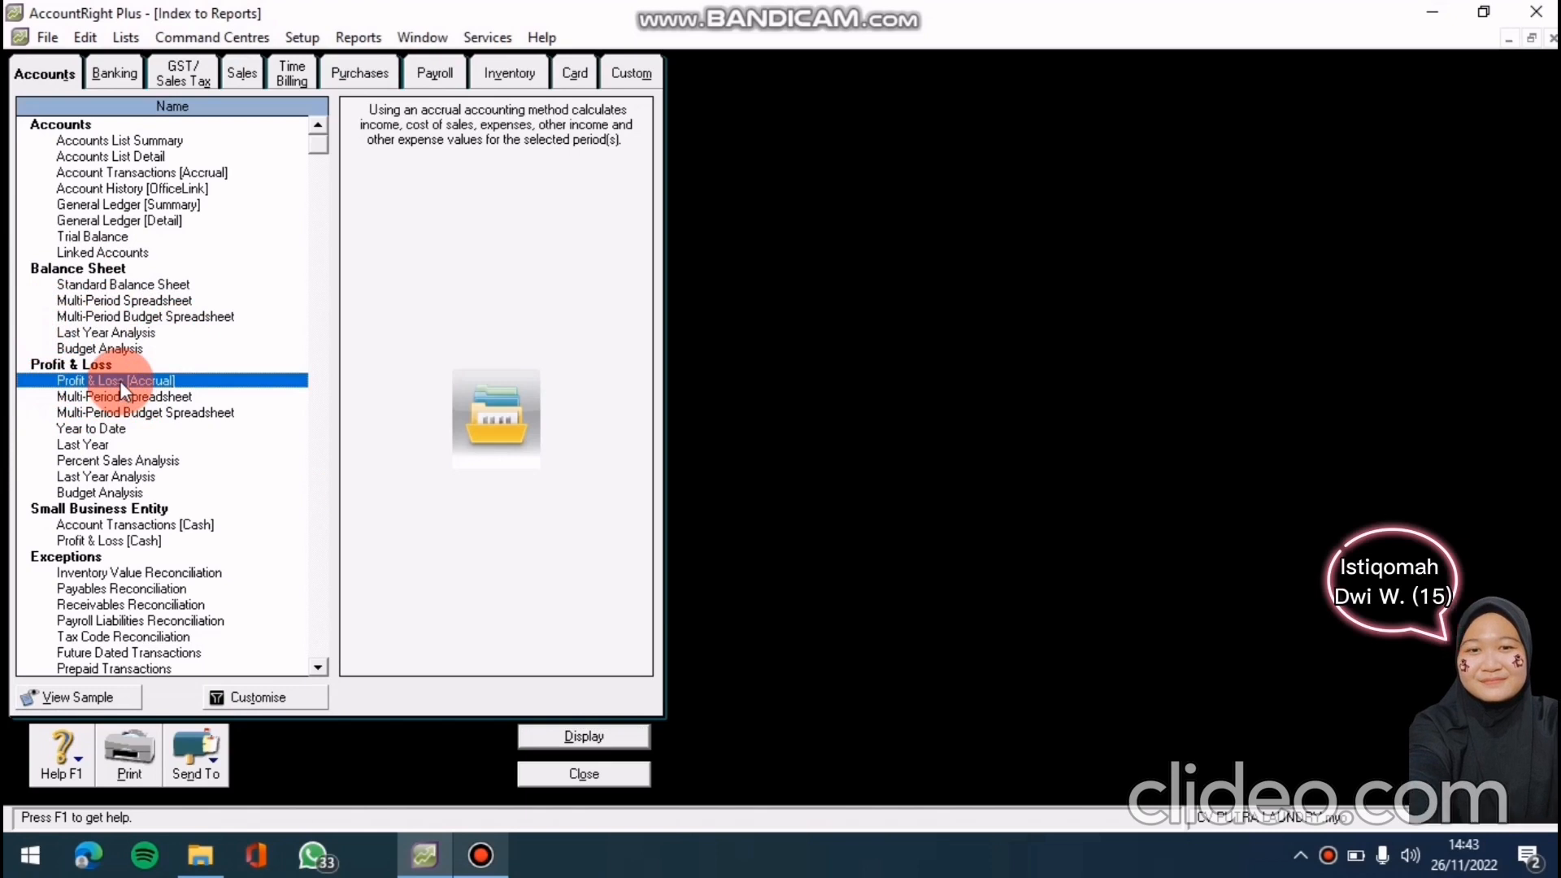
left_click(287, 701)
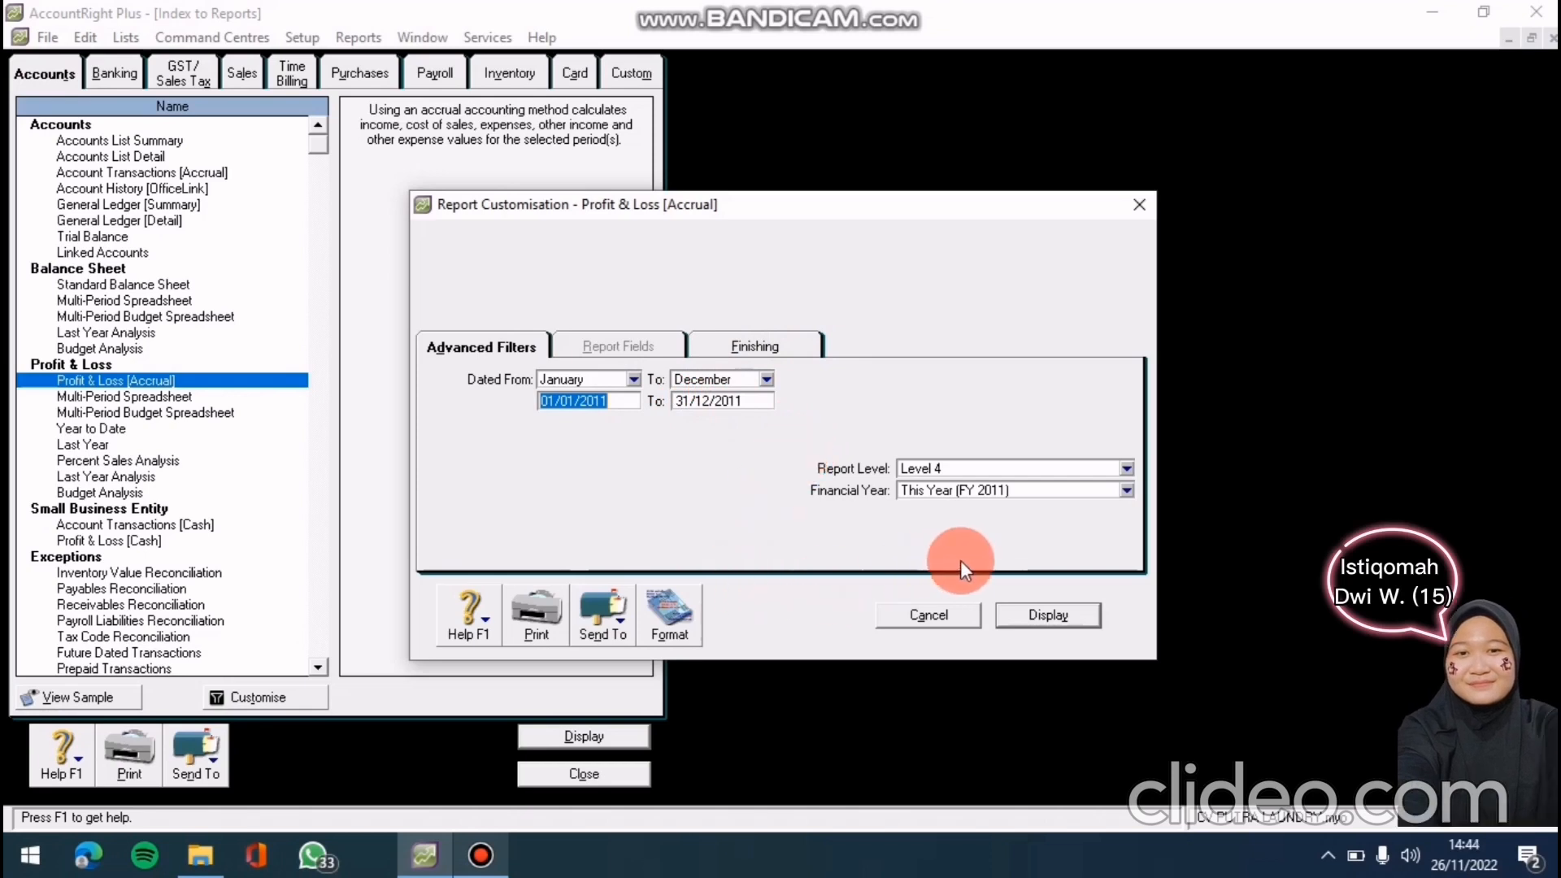
left_click(1040, 616)
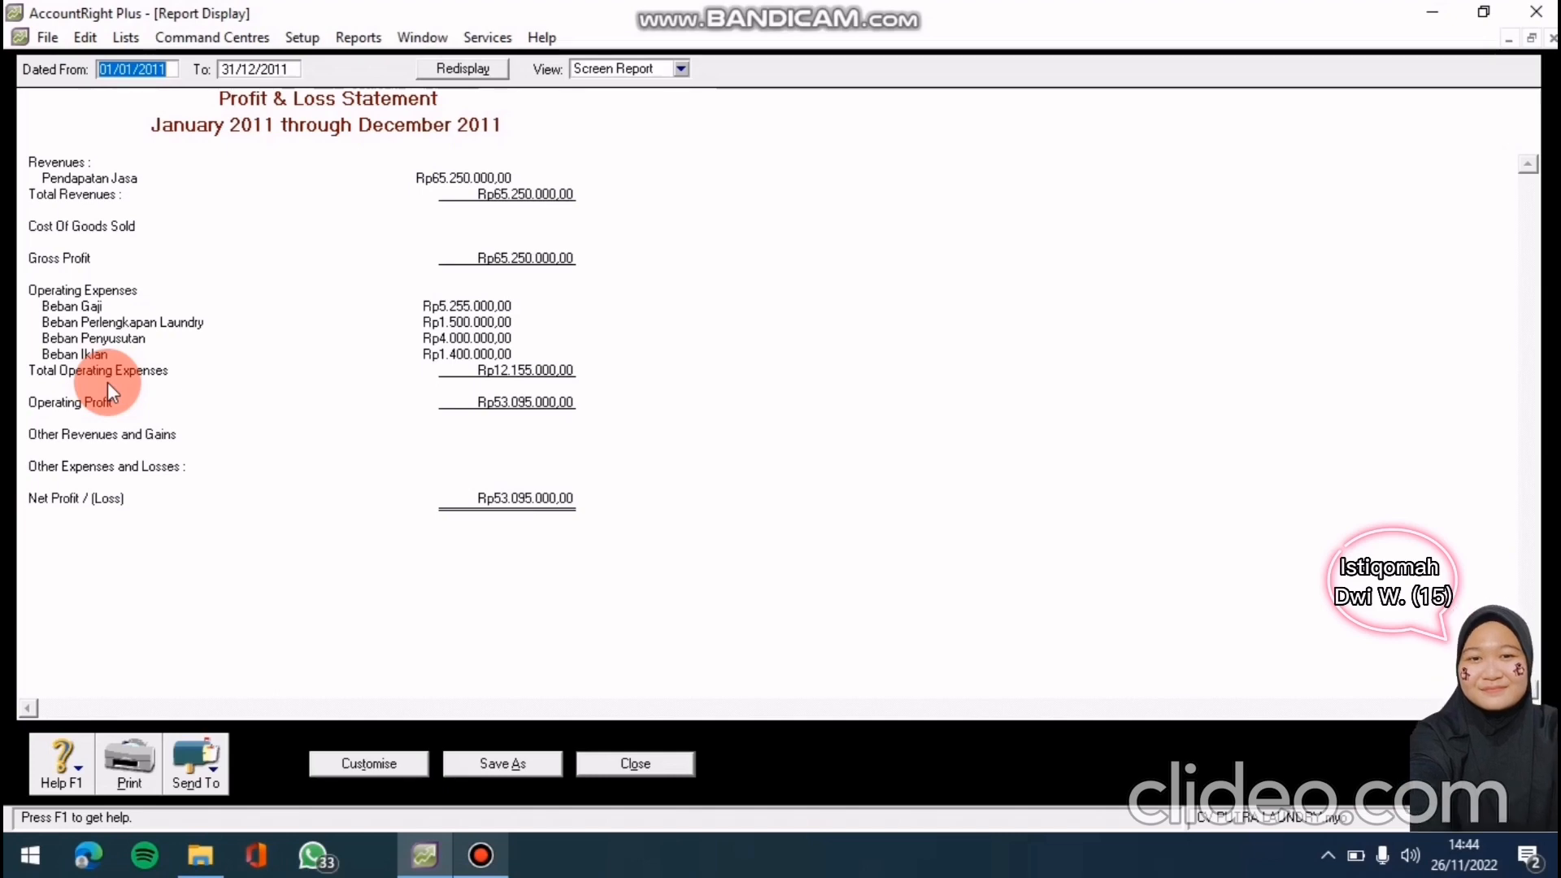
Send the 2011 Profit & Loss report to PDF
left_click(200, 781)
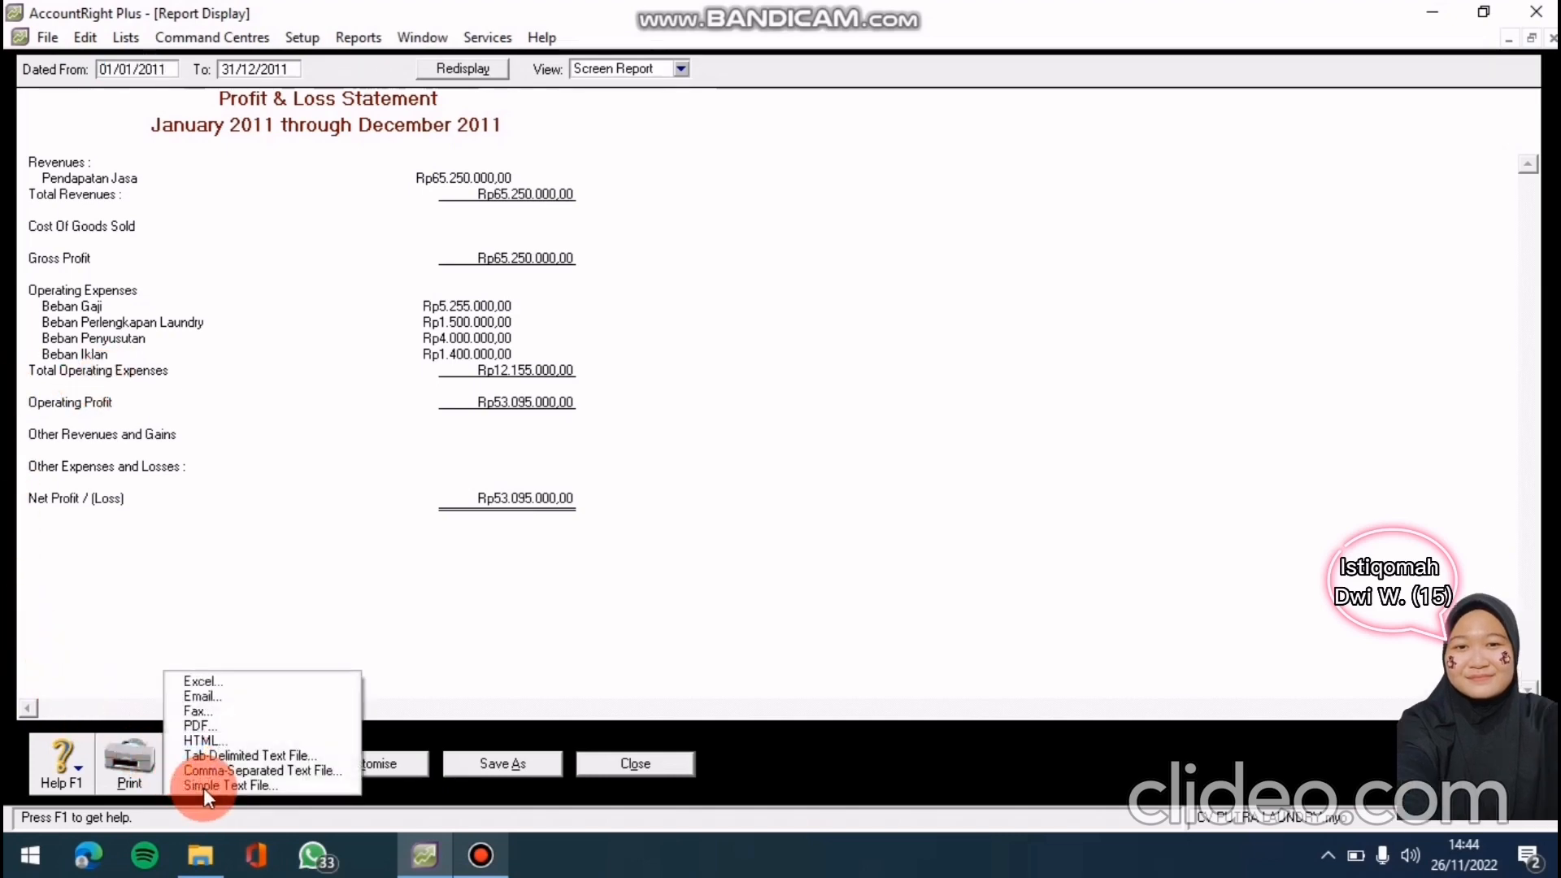
left_click(234, 726)
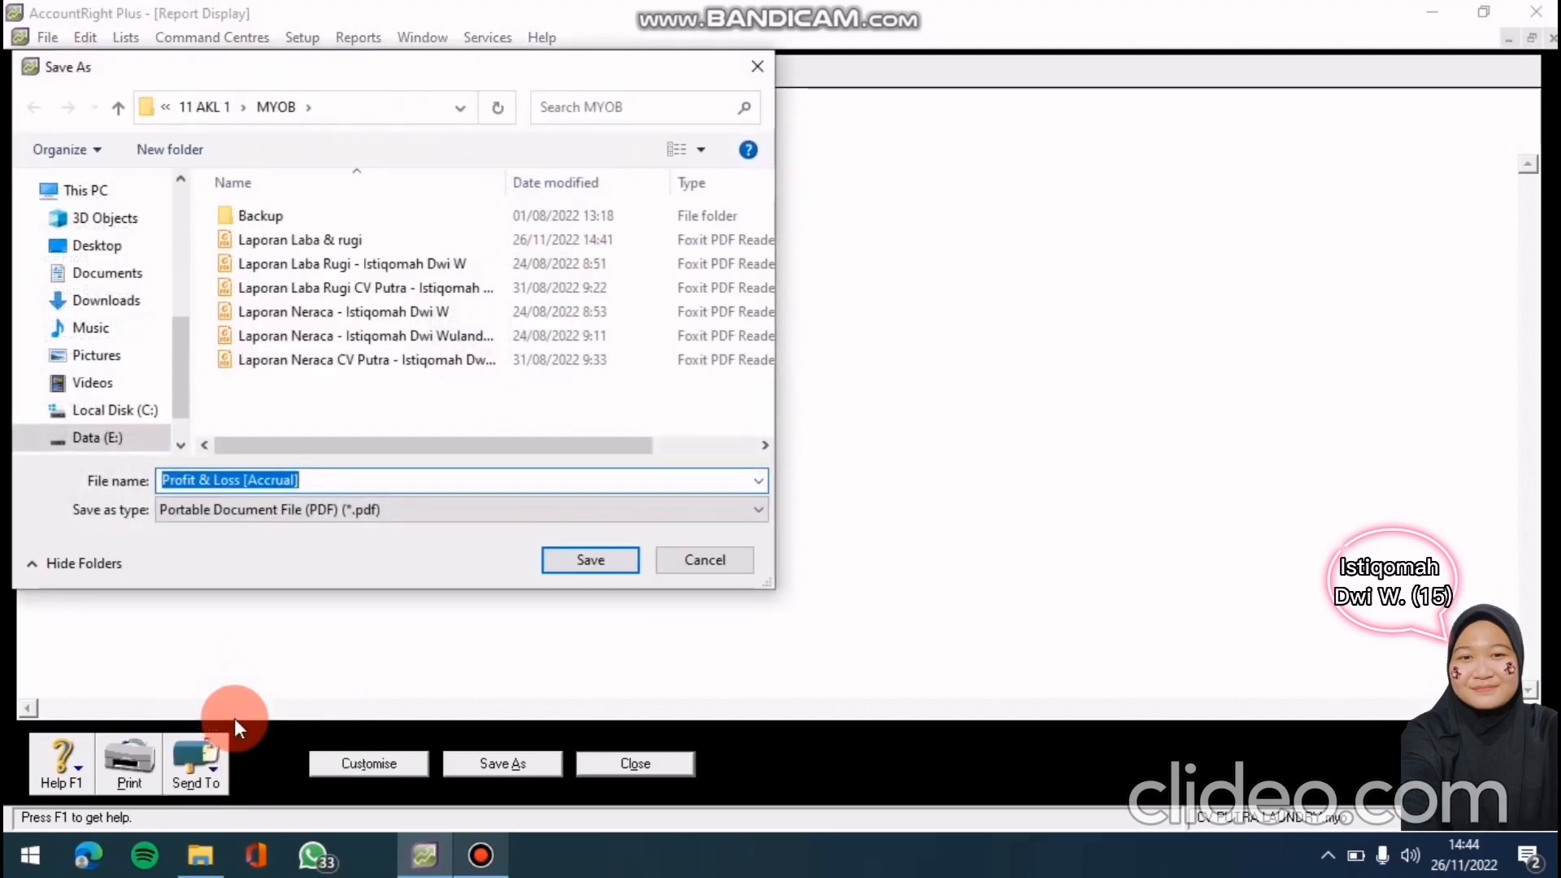
Save the Profit & Loss PDF under the typed name 'Laporan aba rugi' and close the report
left_click(339, 479)
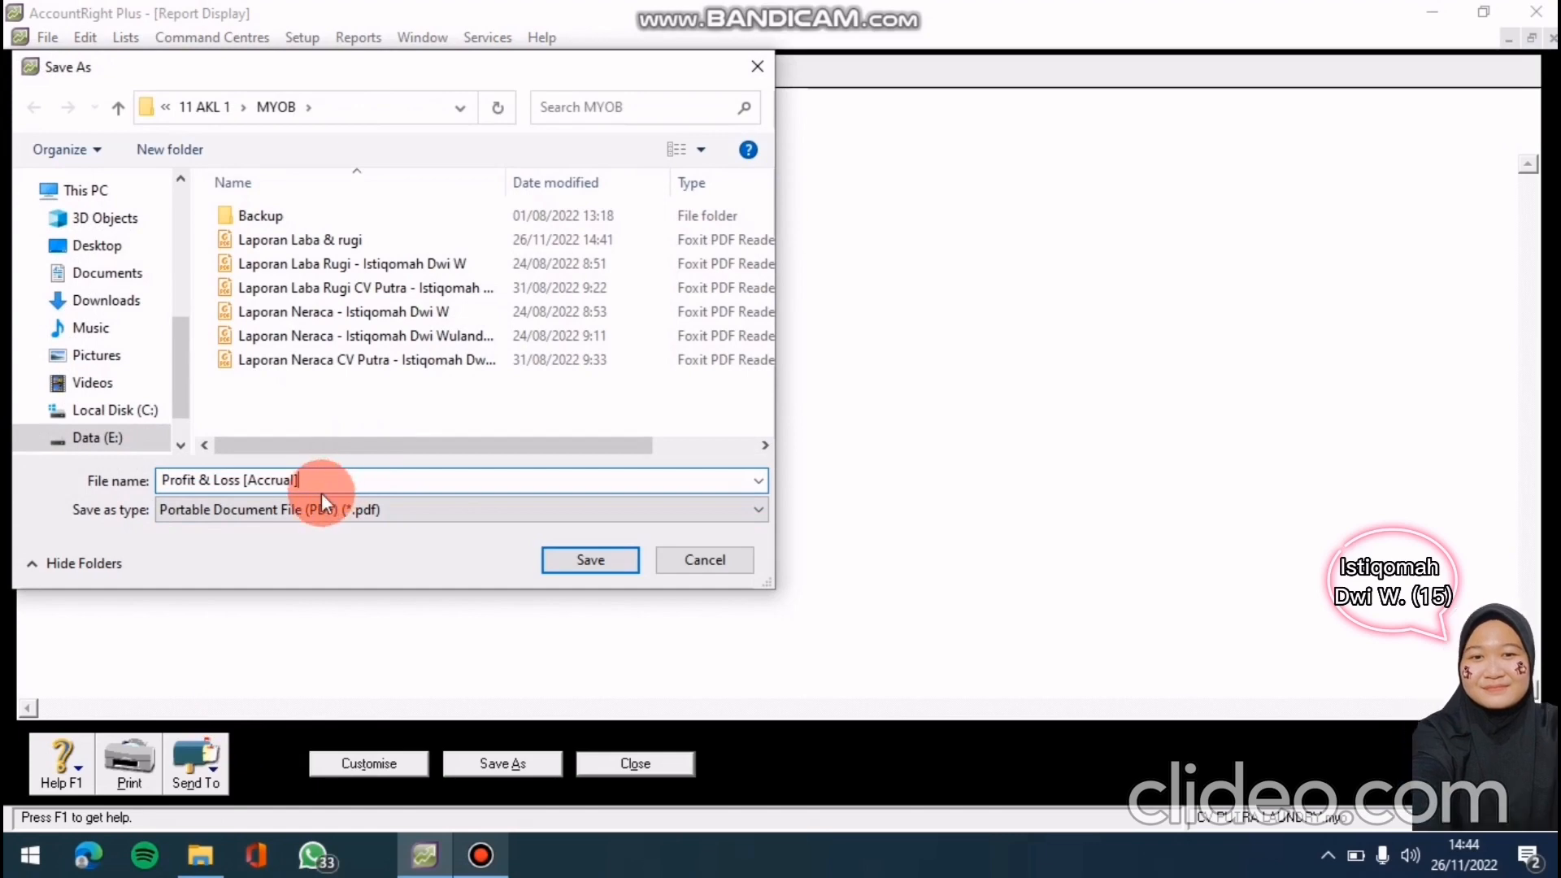
key("BackSpace")
key("BackSpace")
key("BackSpace")
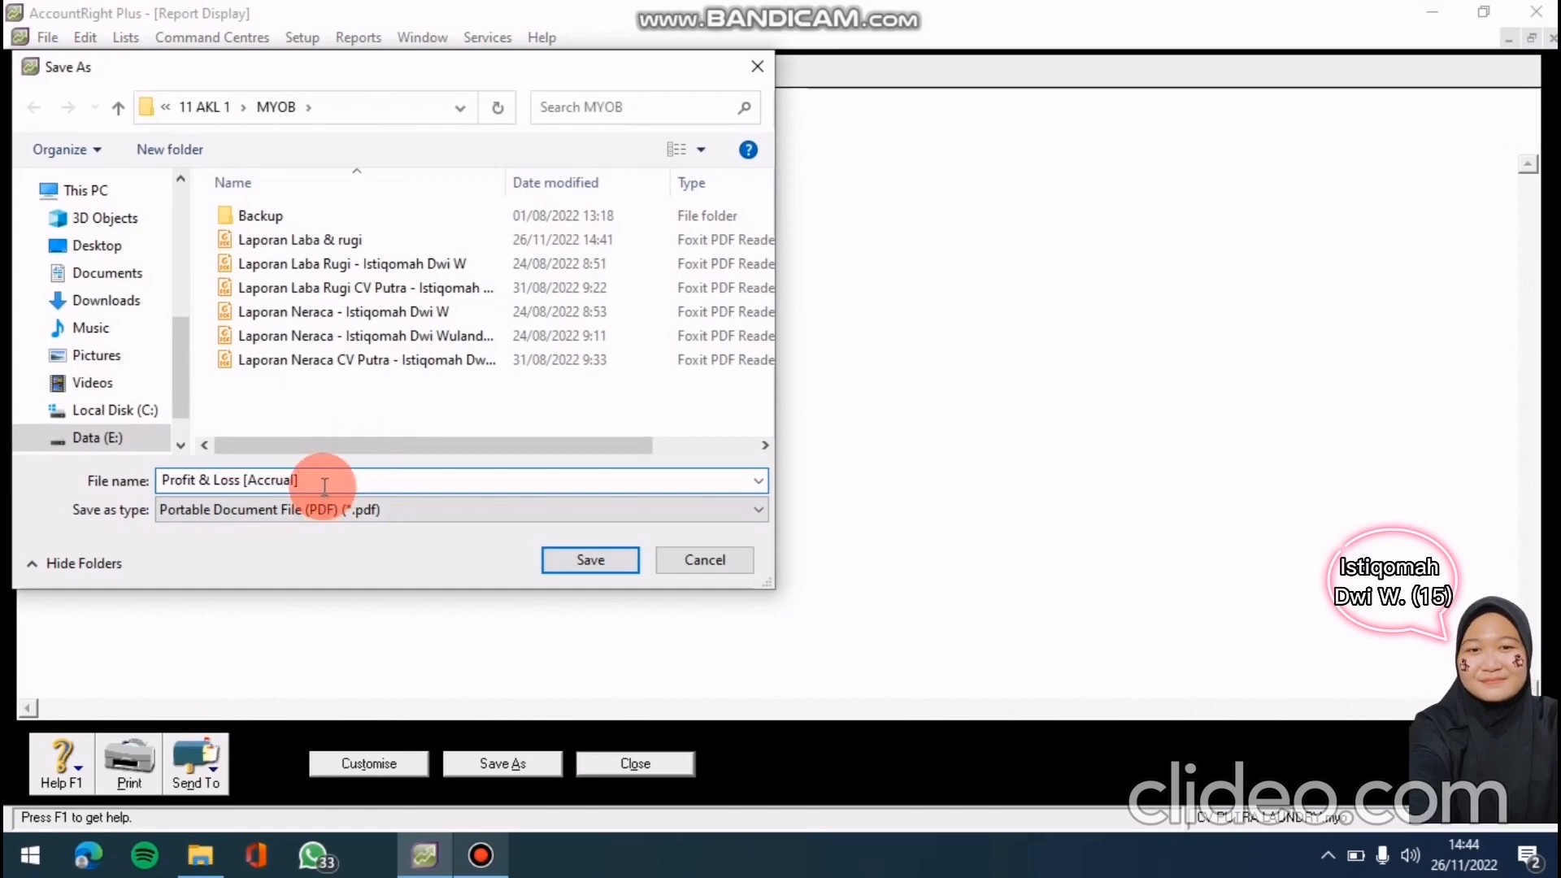
key("BackSpace")
key("BackSpace")
key("BackSpace")
key("BackSpace")
key("BackSpace")
key("BackSpace")
key("BackSpace")
key("BackSpace")
key("BackSpace")
key("BackSpace")
key("BackSpace")
key("BackSpace")
key("BackSpace")
key("BackSpace")
key("BackSpace")
key("BackSpace")
key("BackSpace")
key("BackSpace")
key("BackSpace")
key("BackSpace")
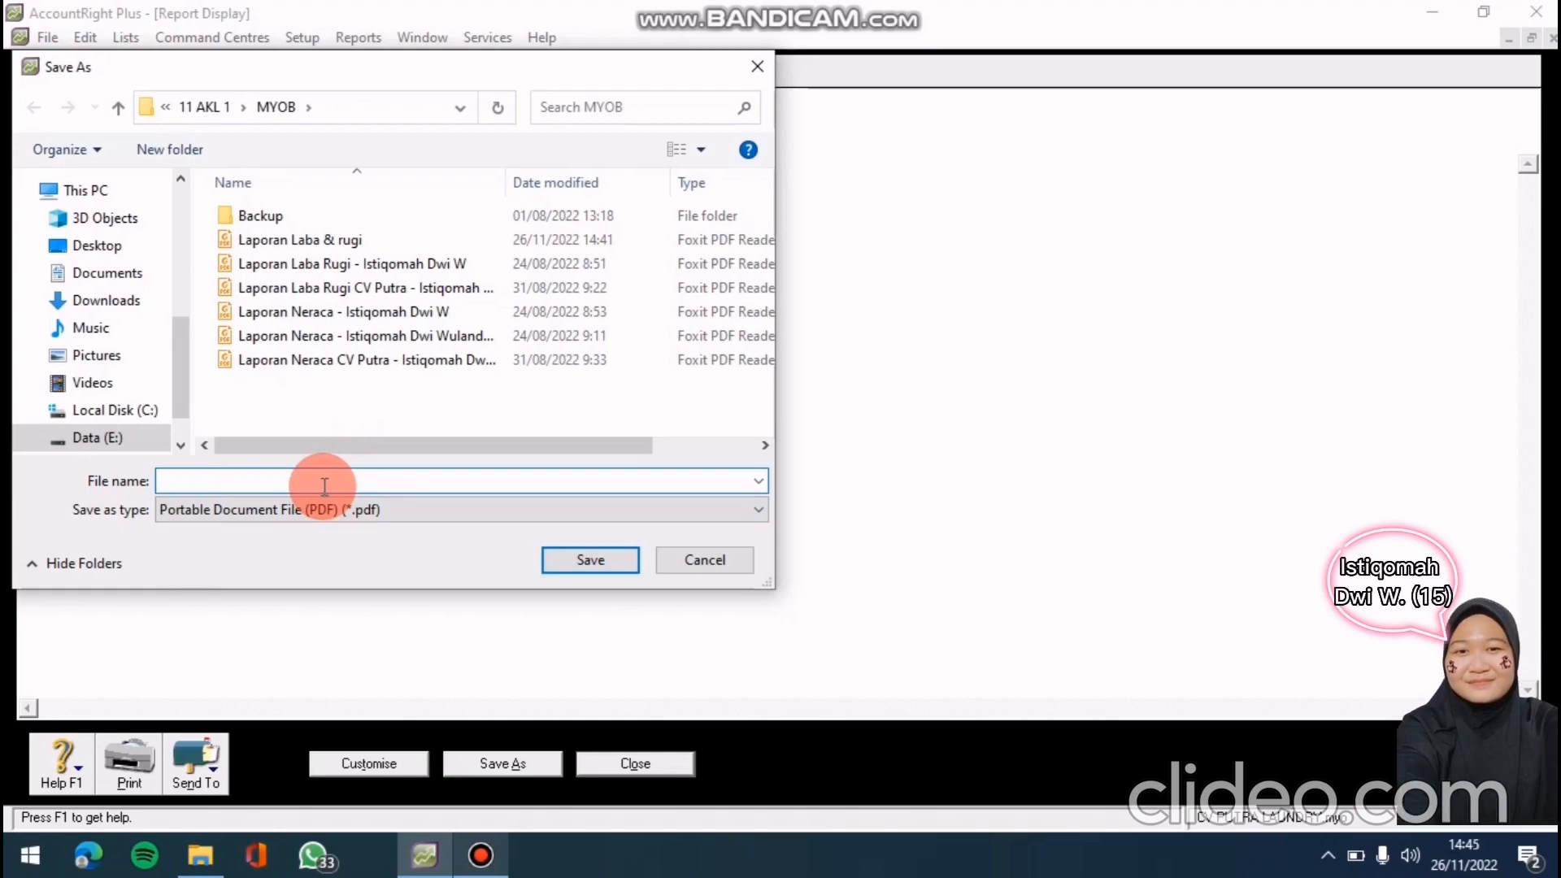
type("La")
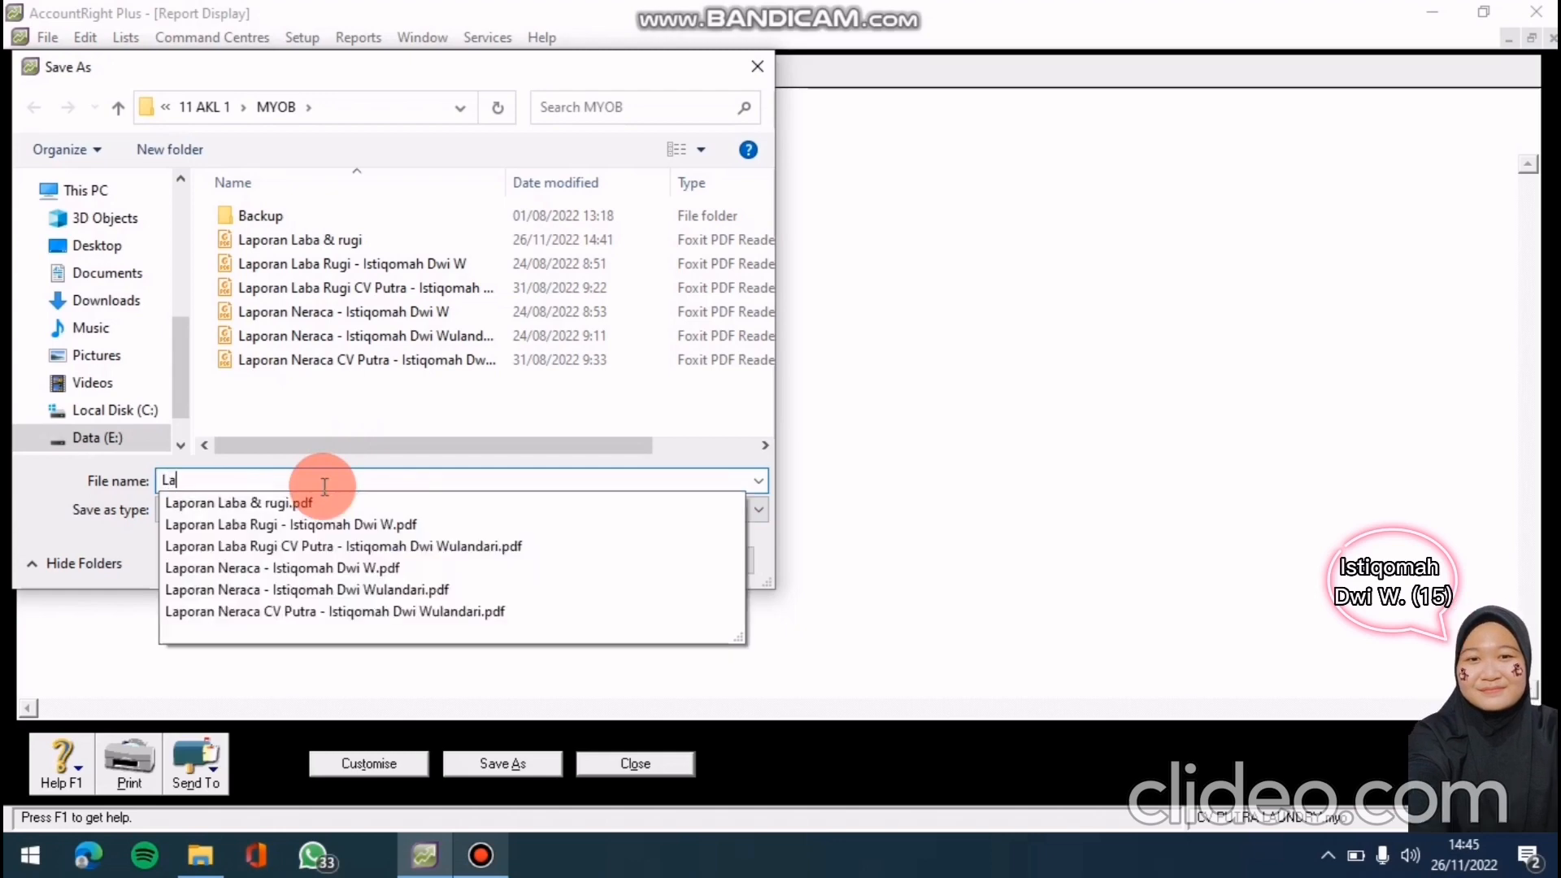
type("poran")
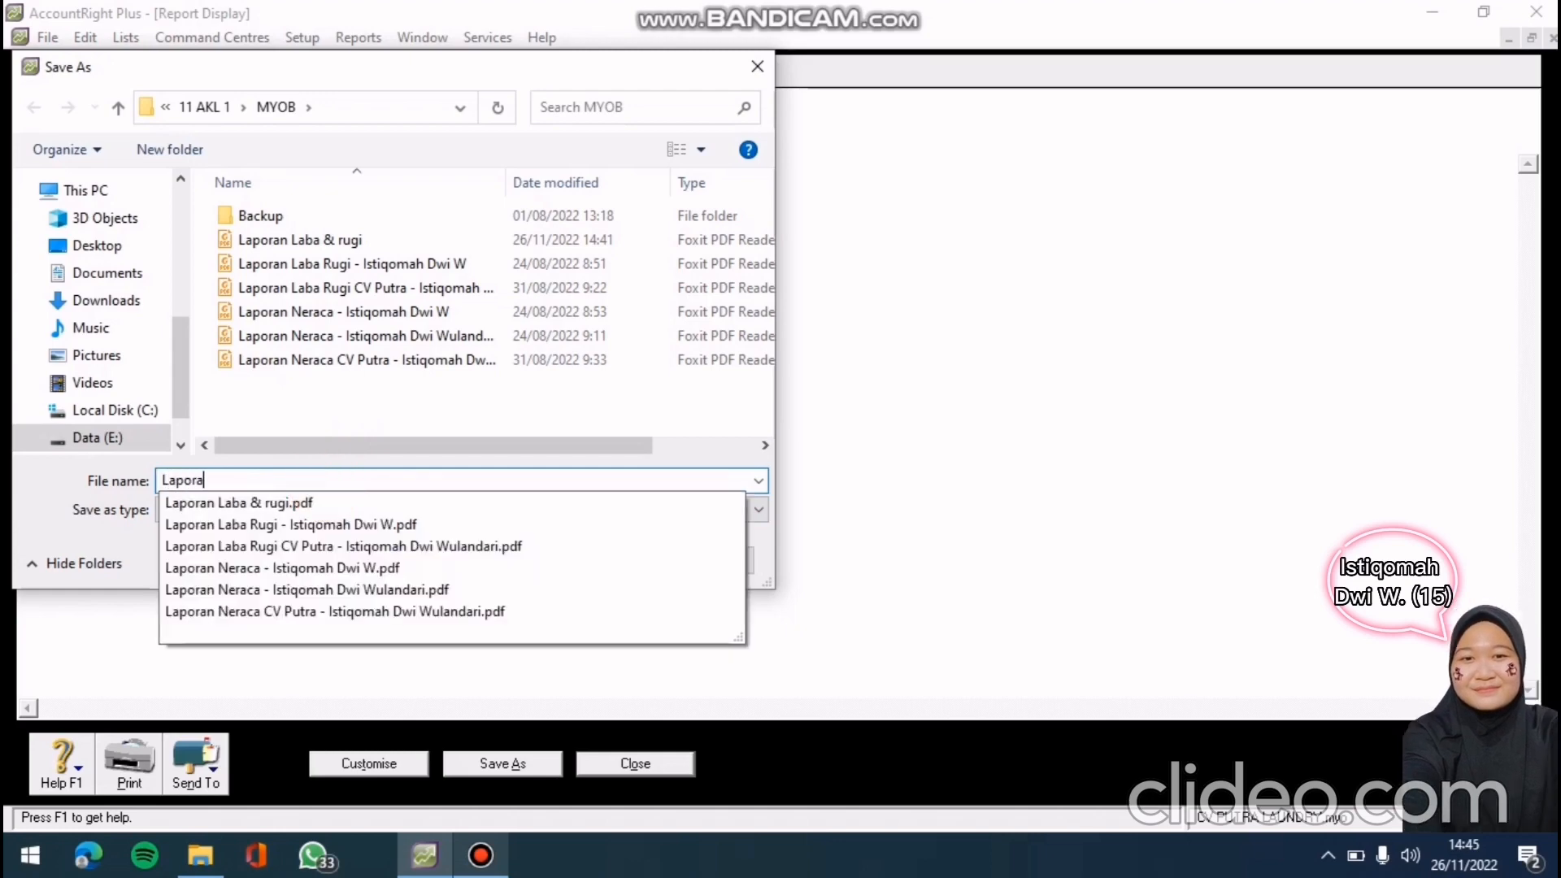
type("aba ")
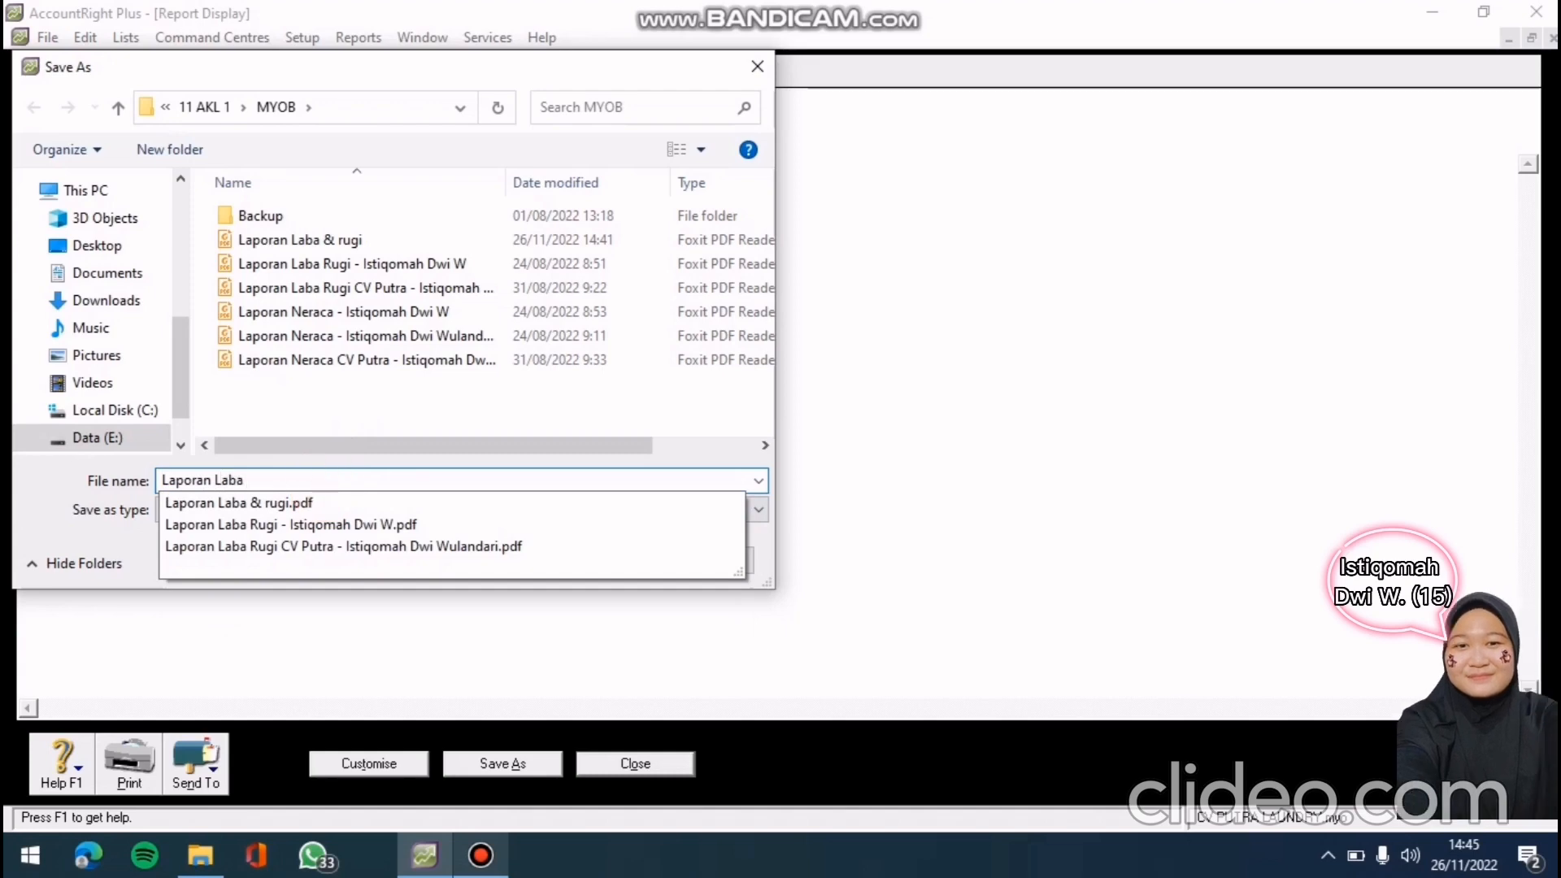
type("rugi")
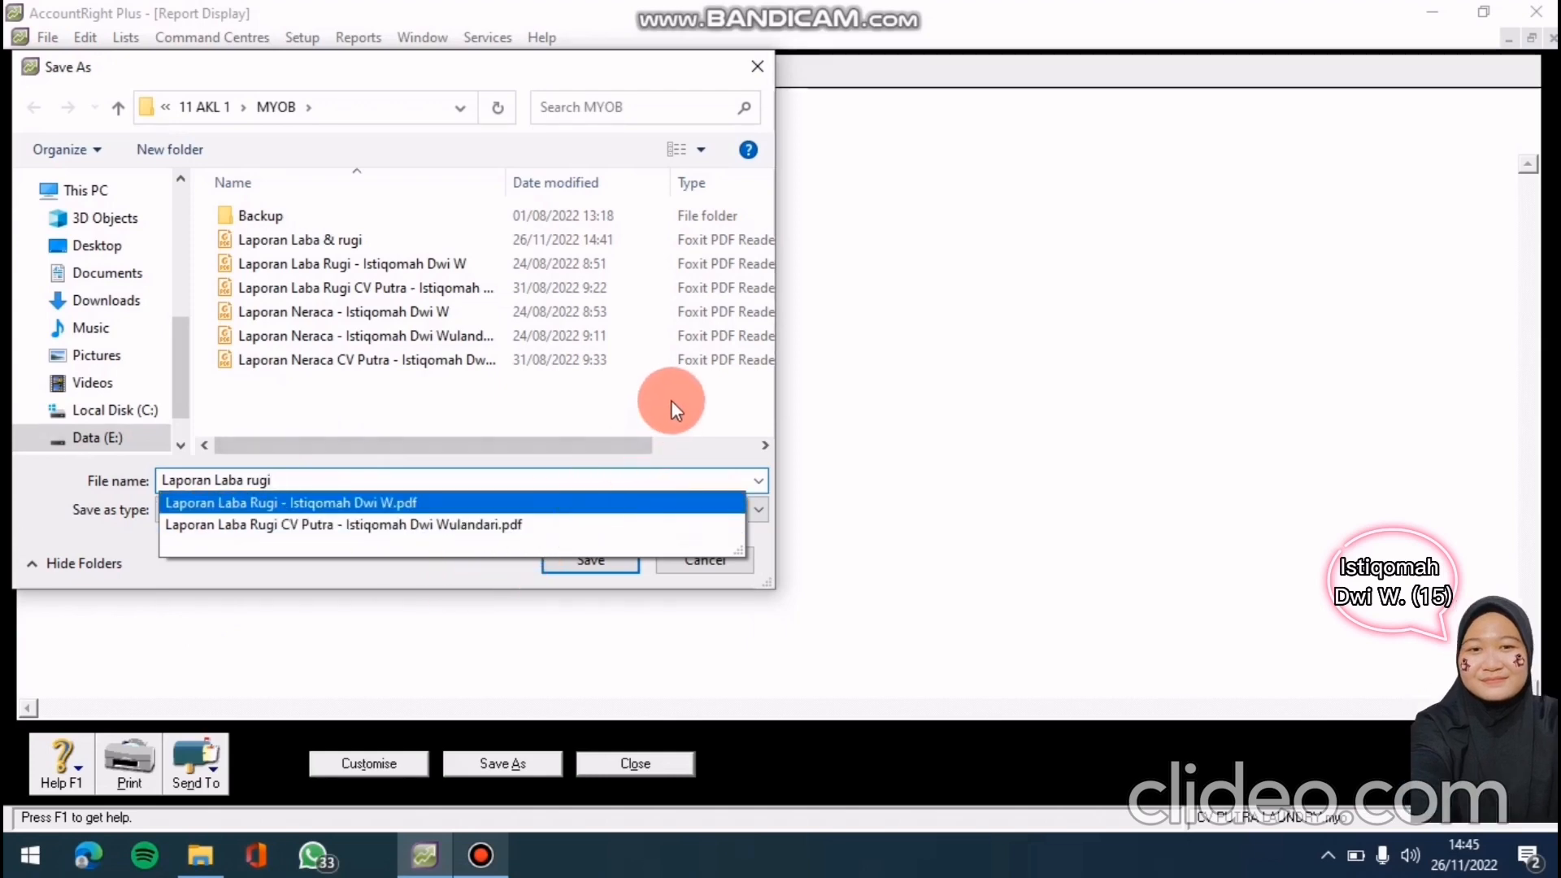
left_click(393, 406)
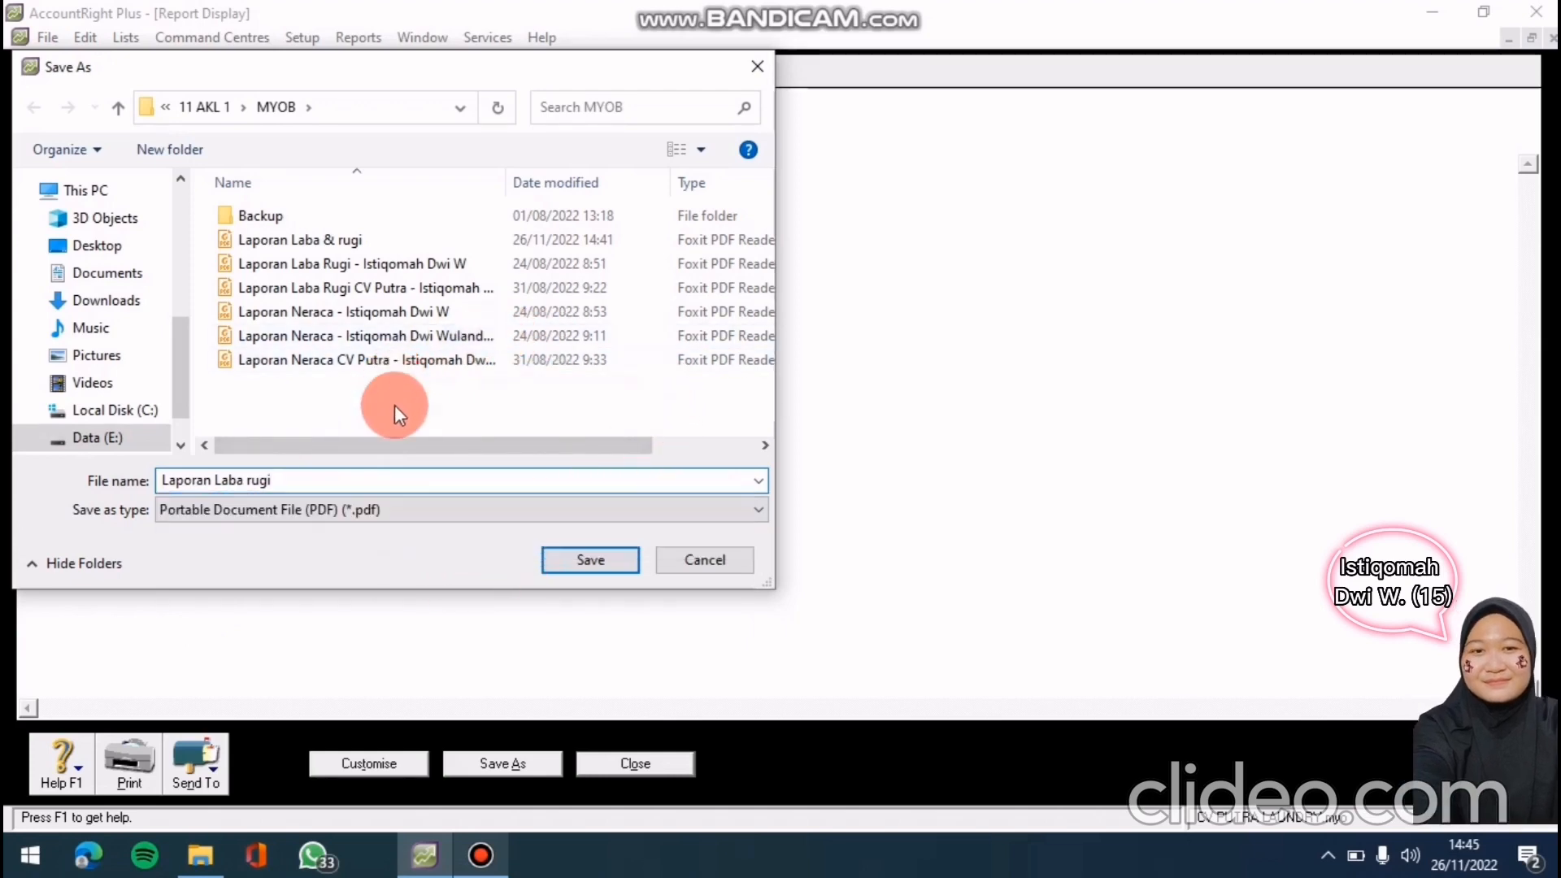
left_click(598, 572)
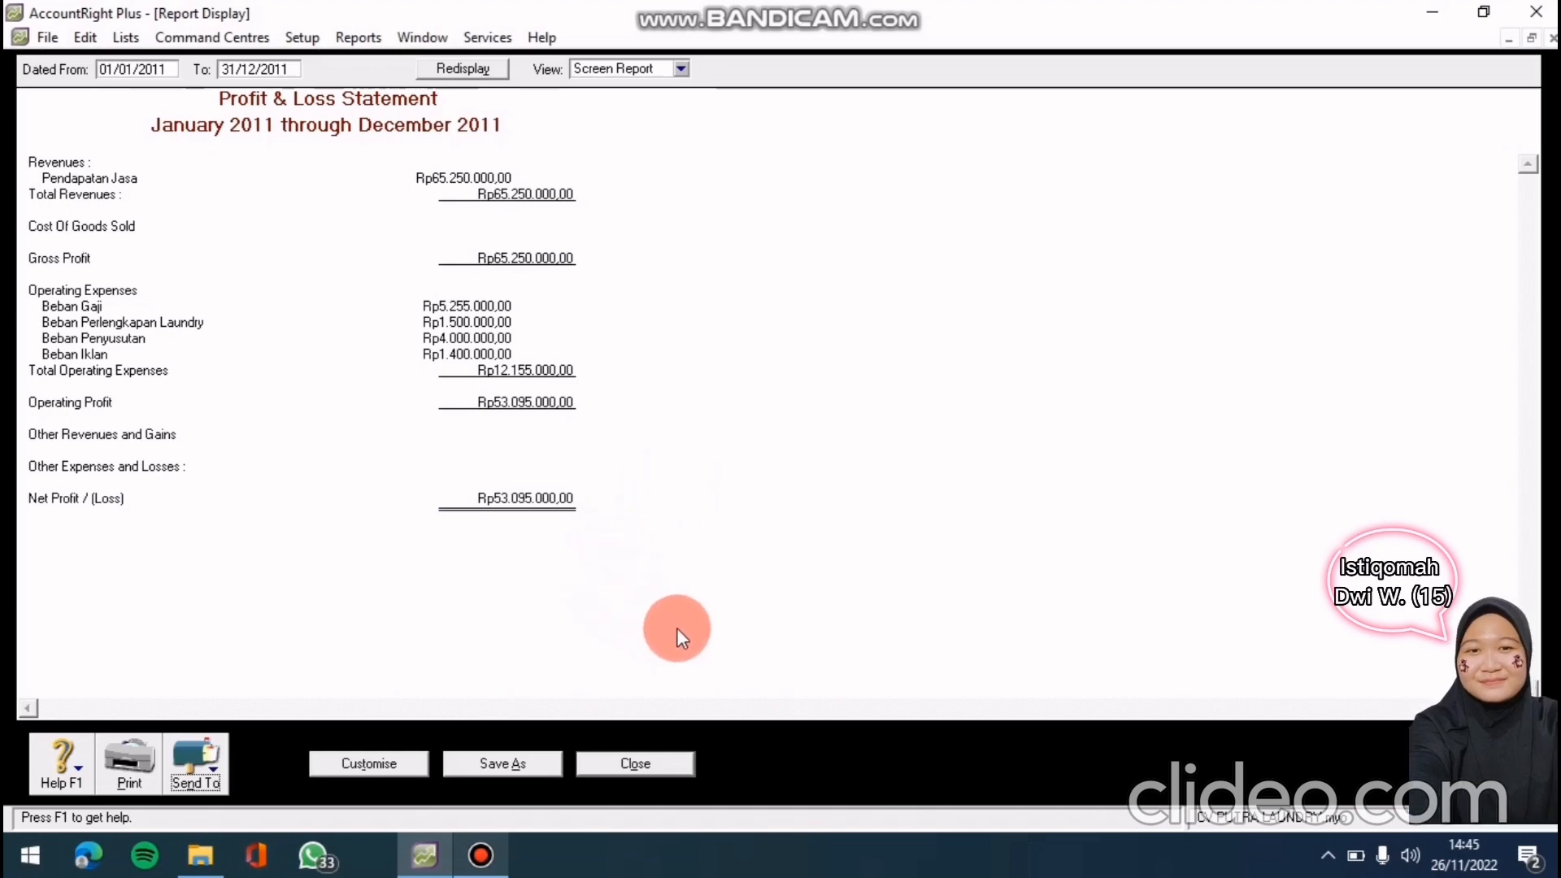
left_click(636, 763)
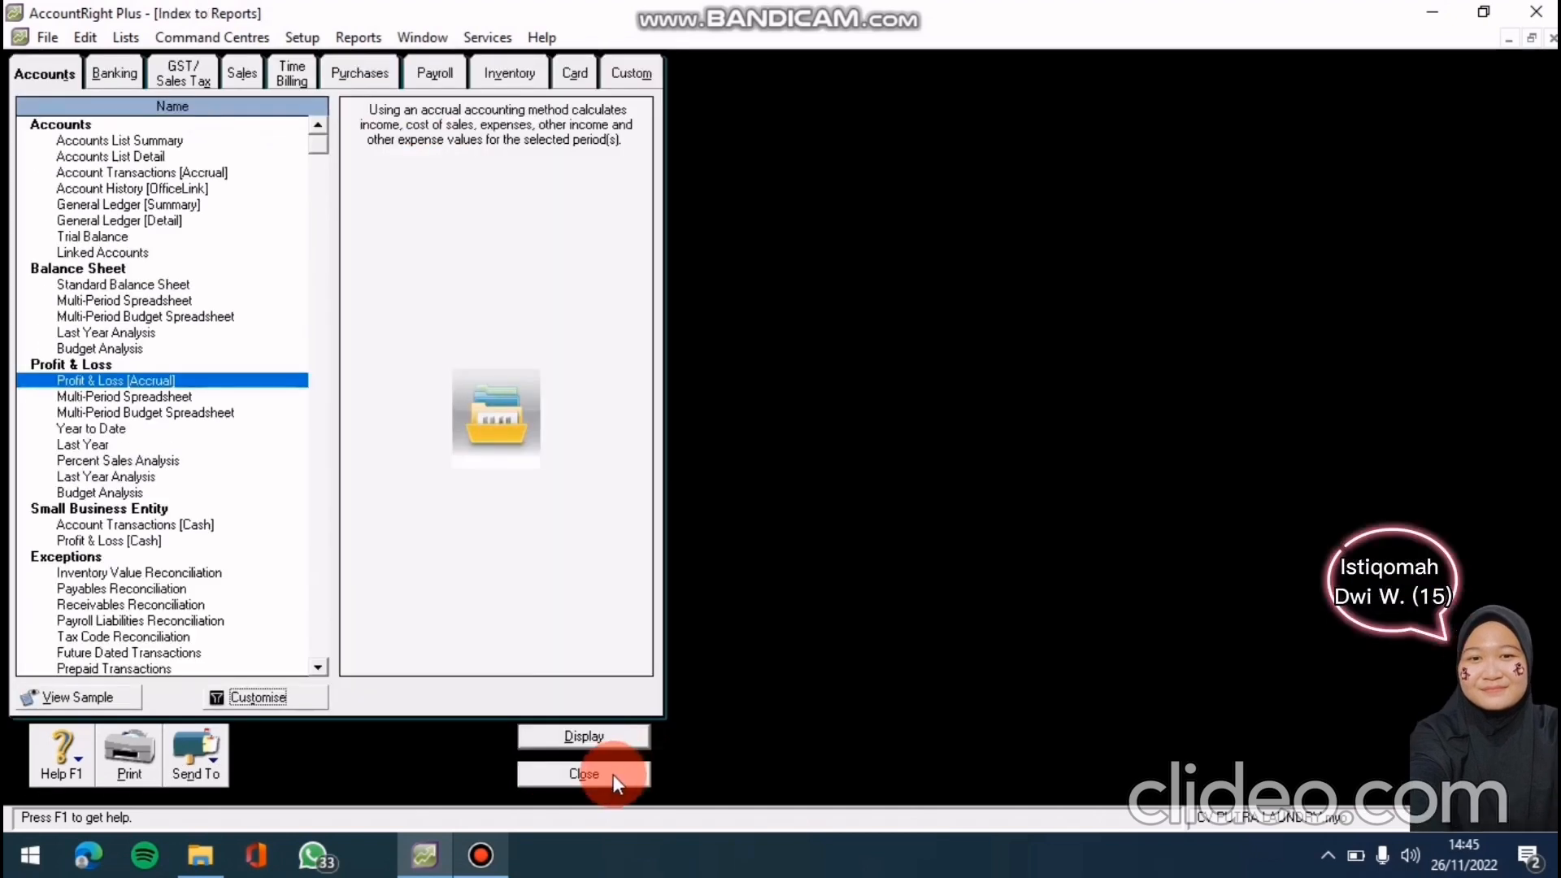
Display the Standard Balance Sheet for December, fiscal year 2011
left_click(614, 775)
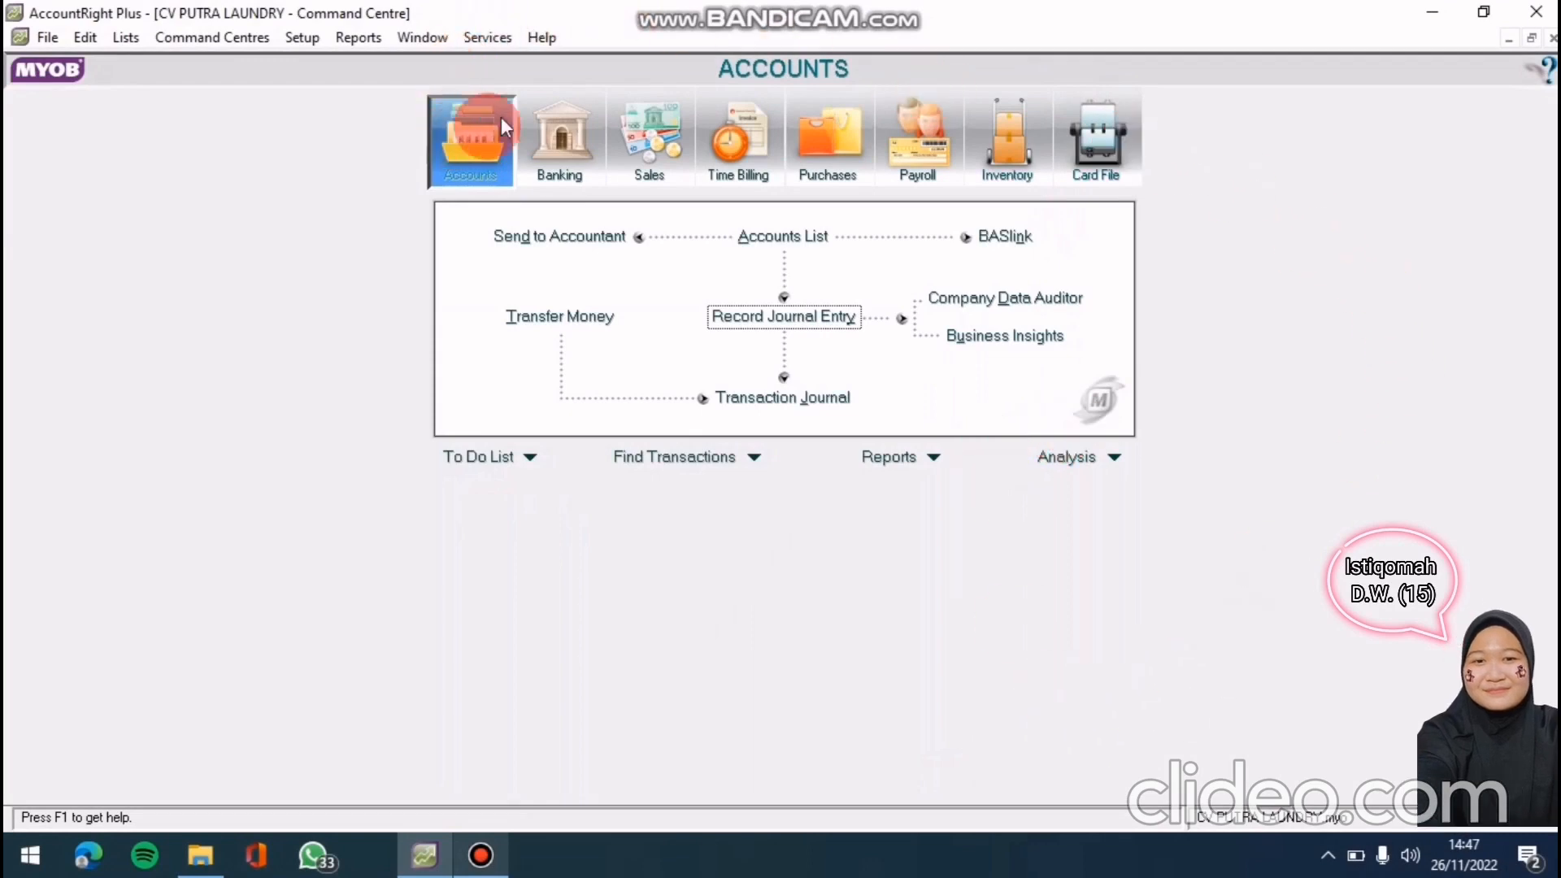
left_click(898, 461)
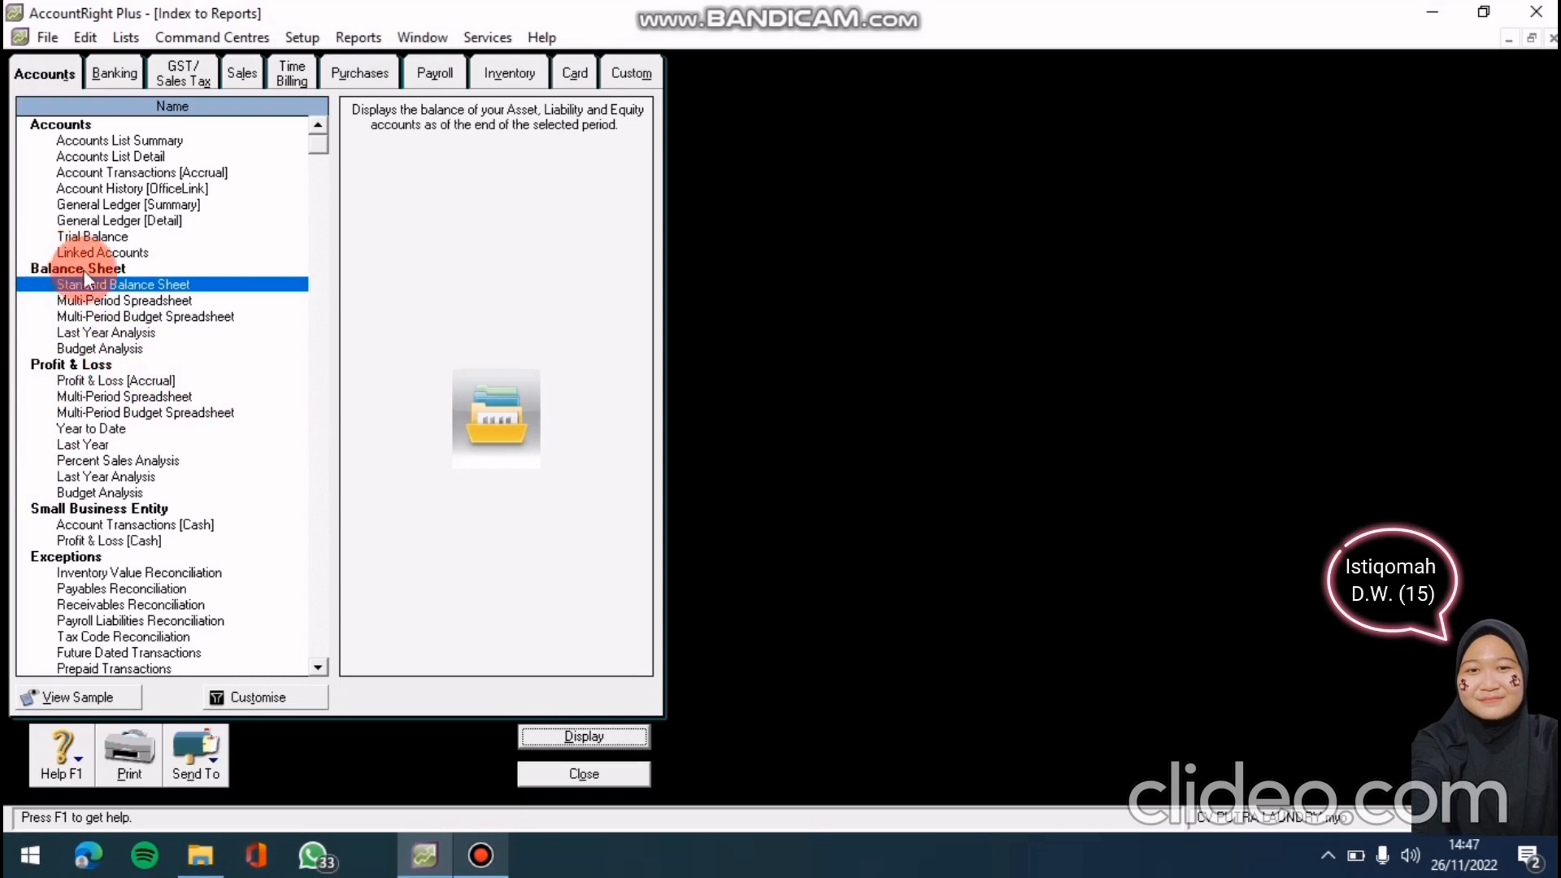
left_click(124, 283)
left_click(267, 697)
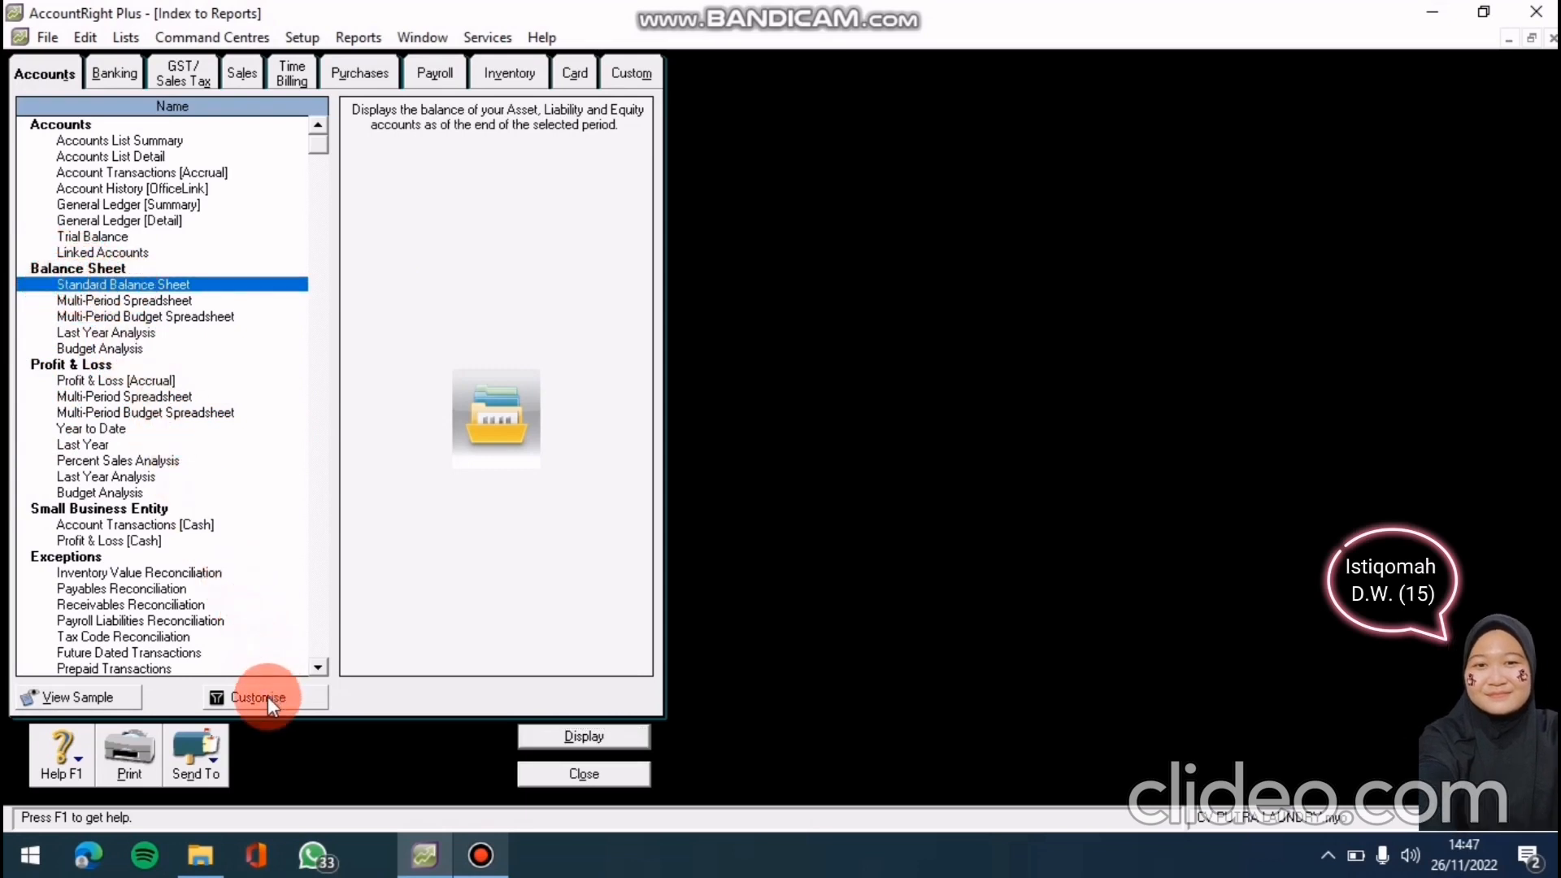
left_click(628, 474)
left_click(536, 346)
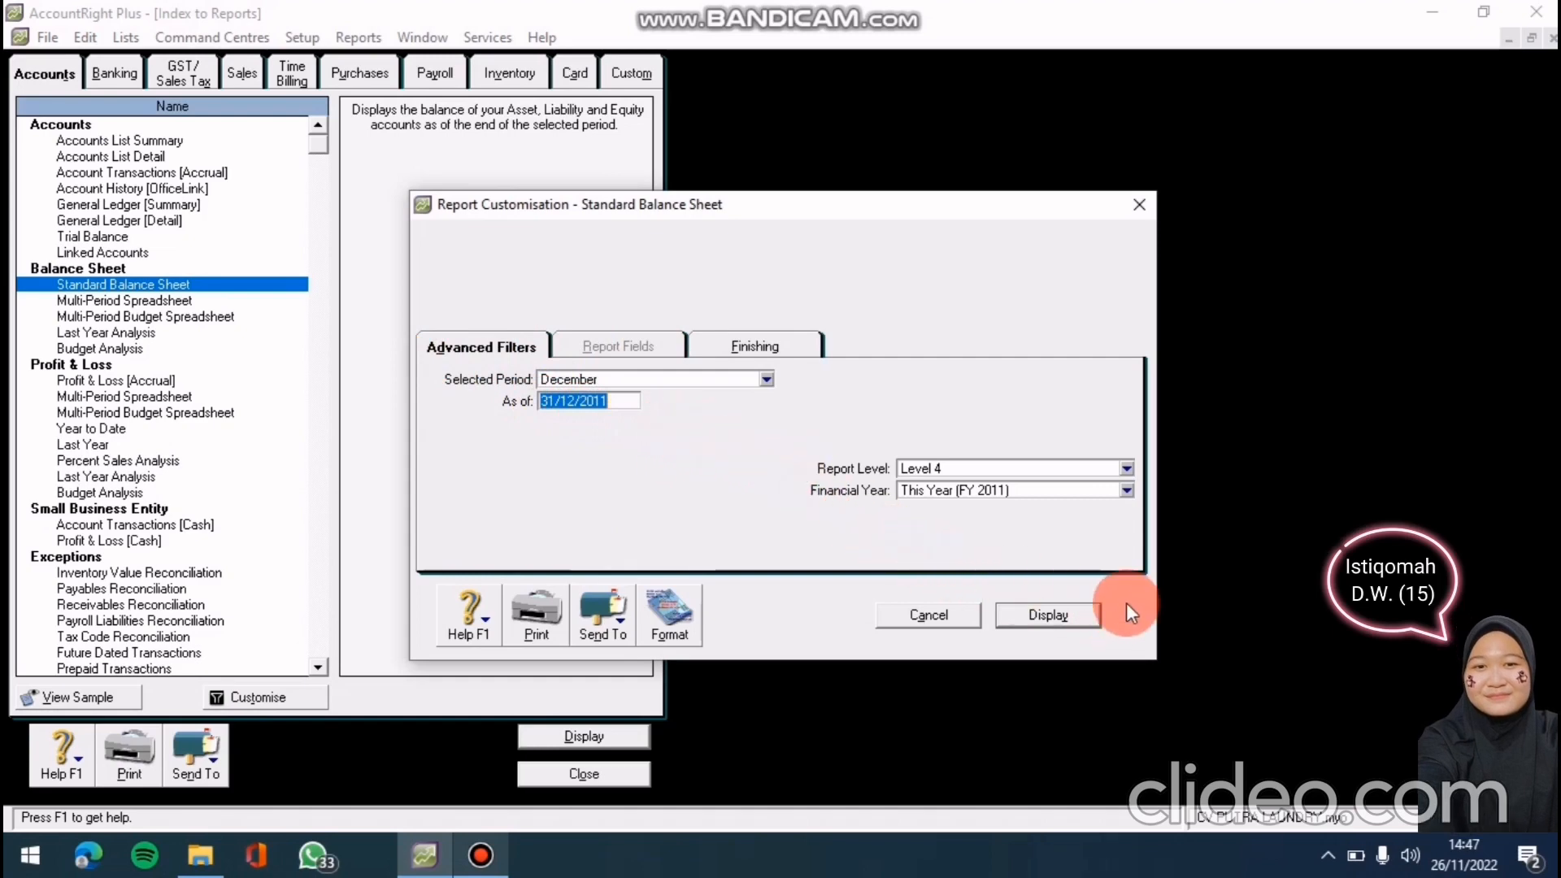
left_click(1014, 612)
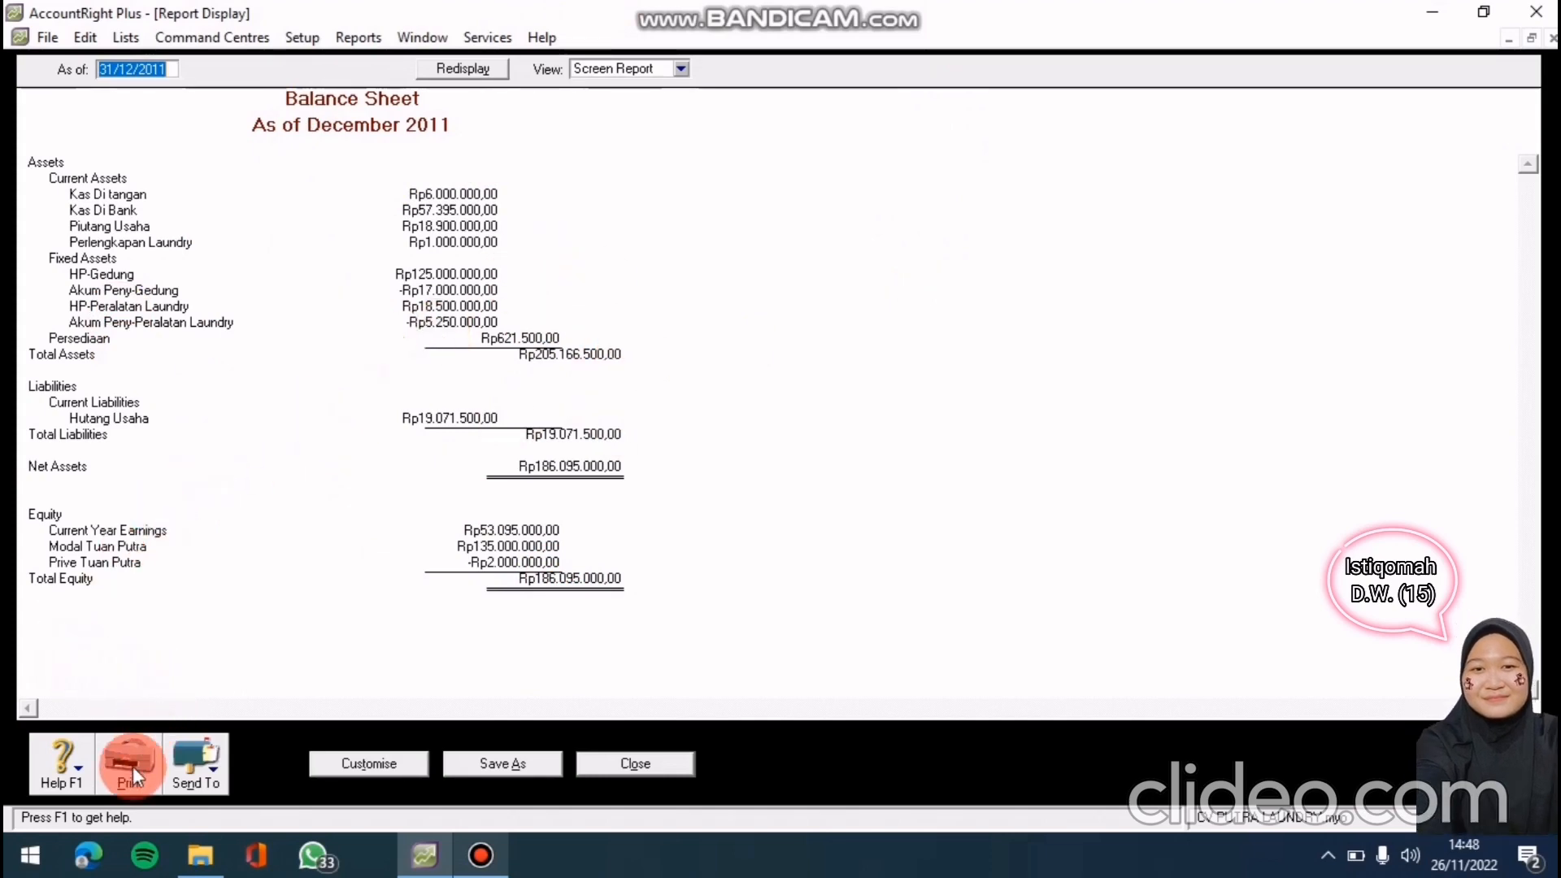
Export the Balance Sheet as the PDF 'Laporan Neraca' and close the report
left_click(171, 747)
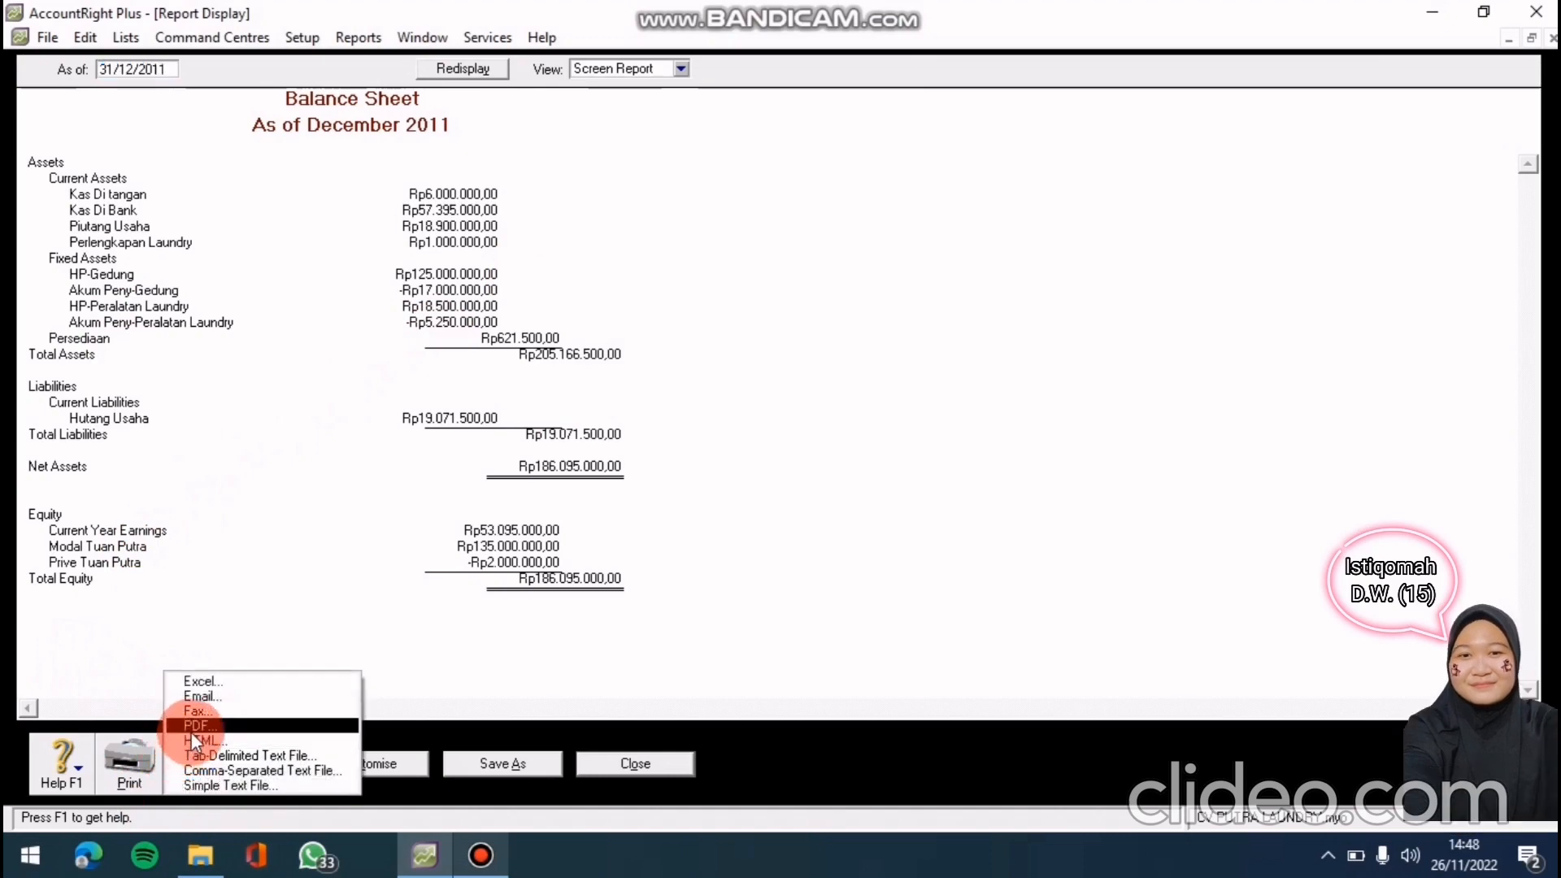
left_click(191, 729)
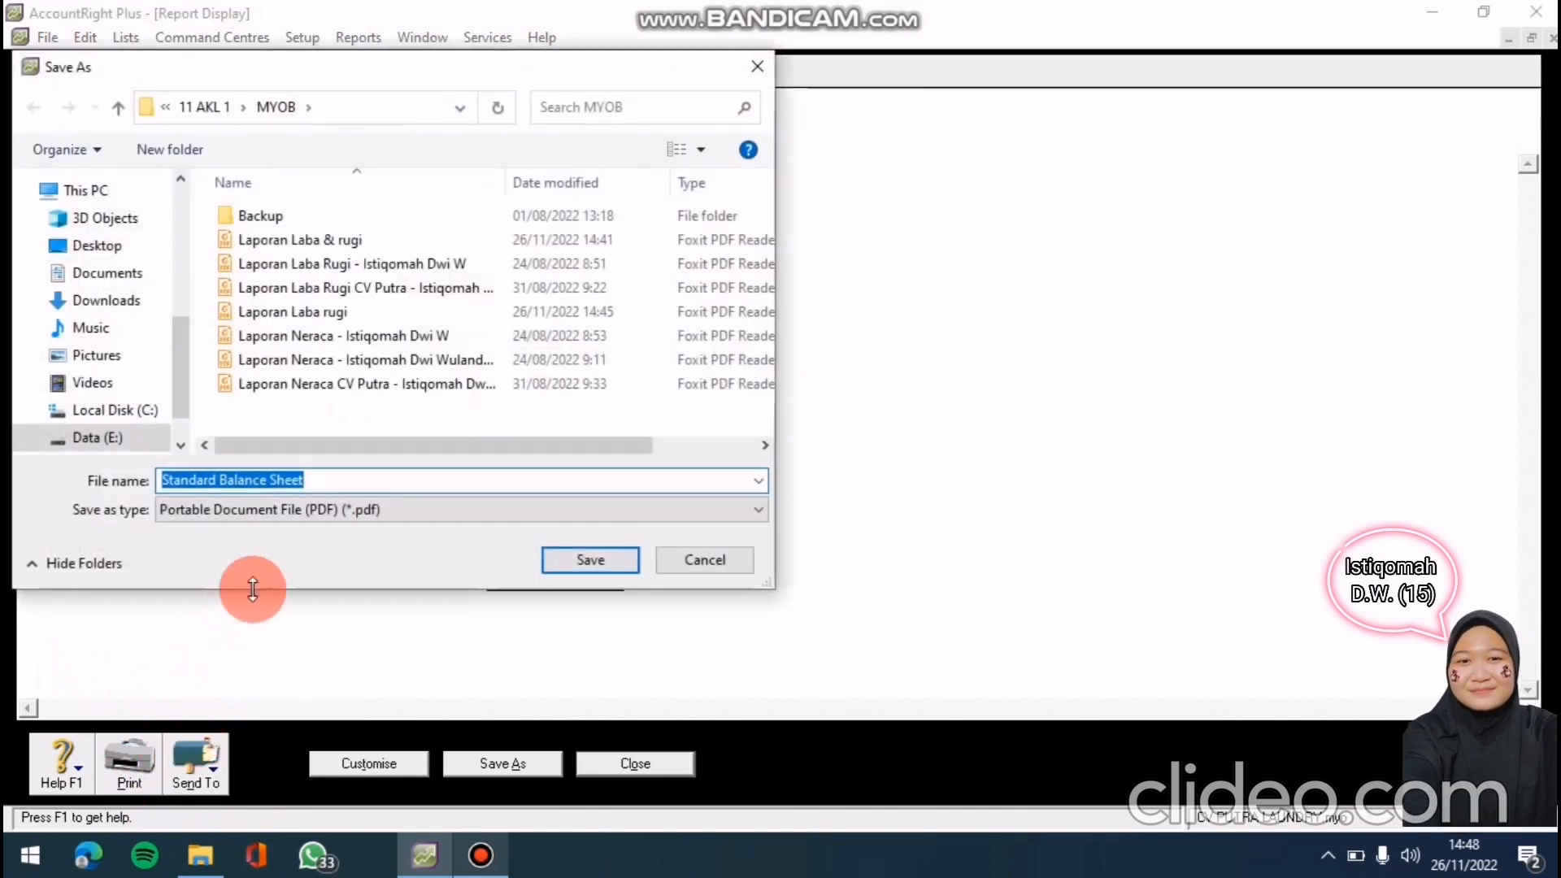
left_click(326, 487)
key("BackSpace")
key("BackSpace")
key("BackSpace")
key("BackSpace")
key("BackSpace")
key("BackSpace")
key("BackSpace")
key("BackSpace")
key("BackSpace")
key("BackSpace")
key("BackSpace")
key("BackSpace")
key("BackSpace")
key("BackSpace")
key("BackSpace")
key("BackSpace")
key("BackSpace")
key("BackSpace")
key("BackSpace")
key("BackSpace")
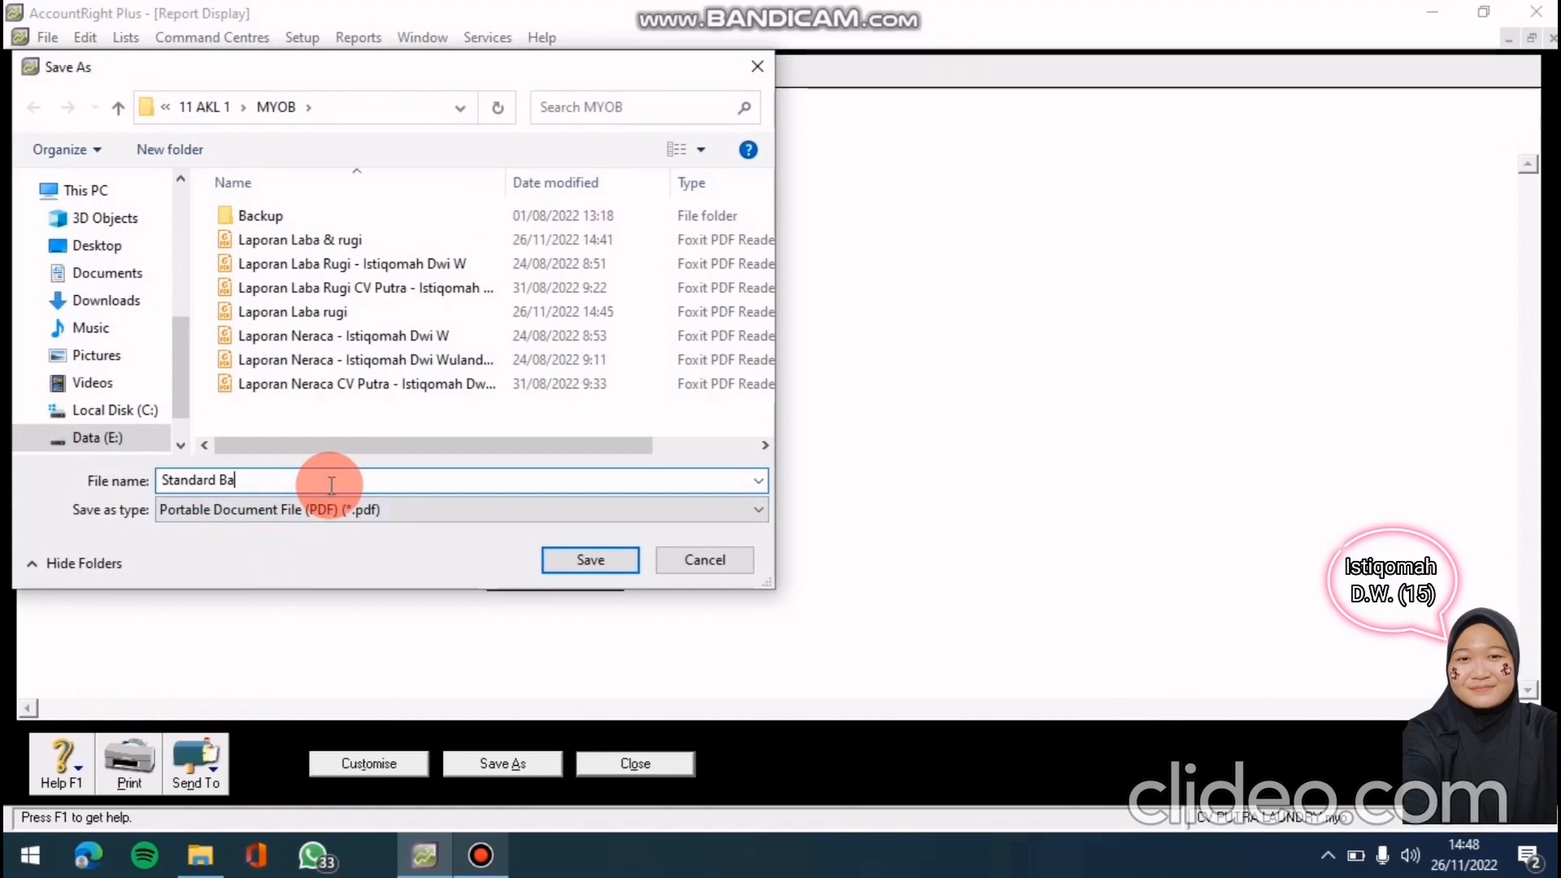
type("L")
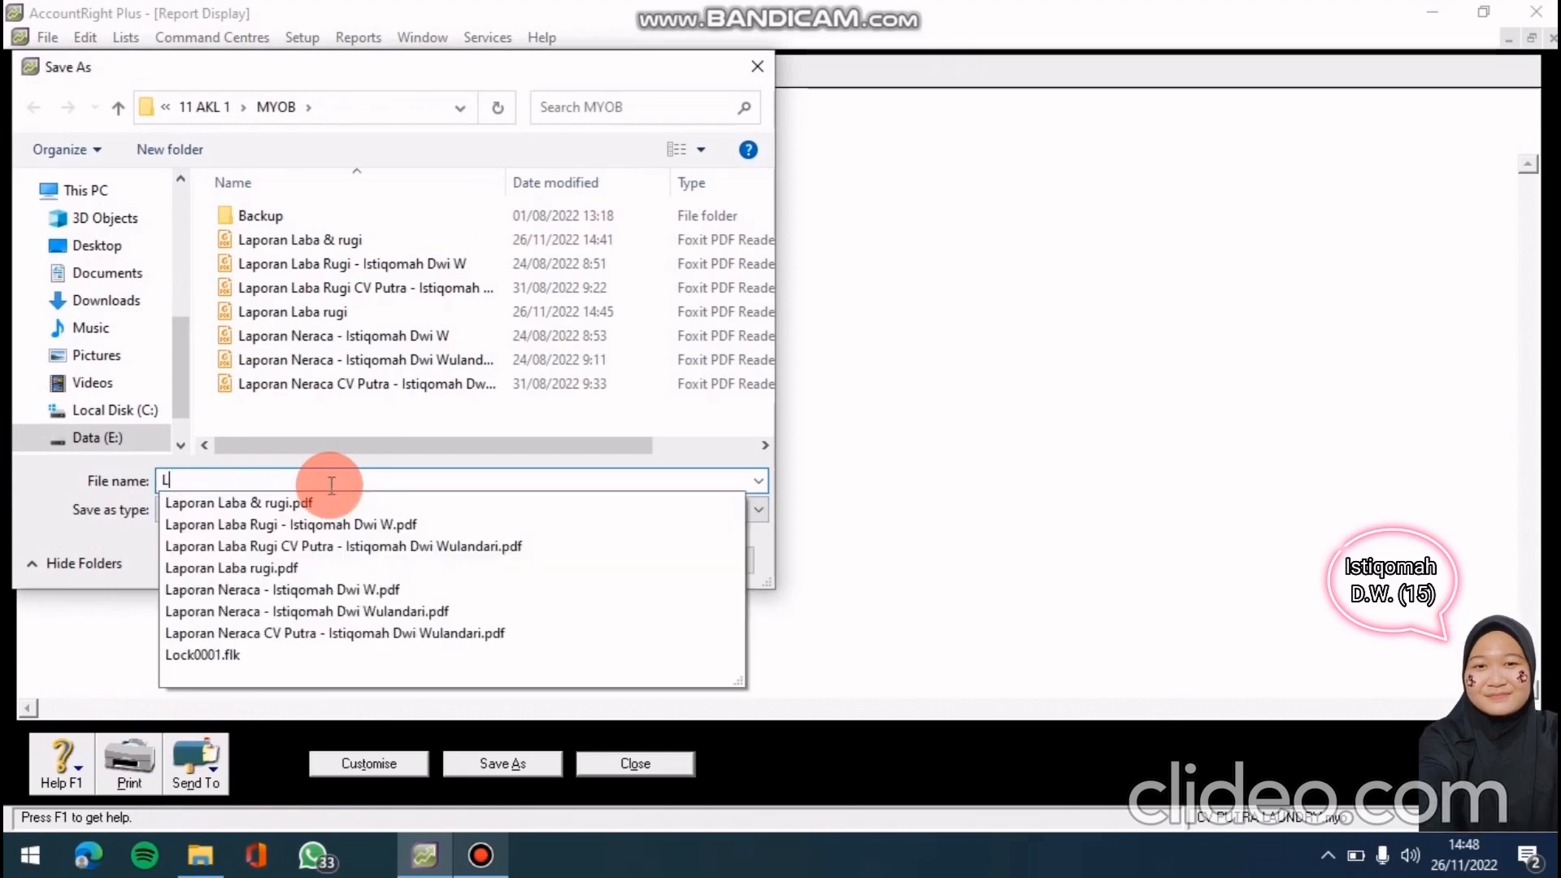
type("aporam")
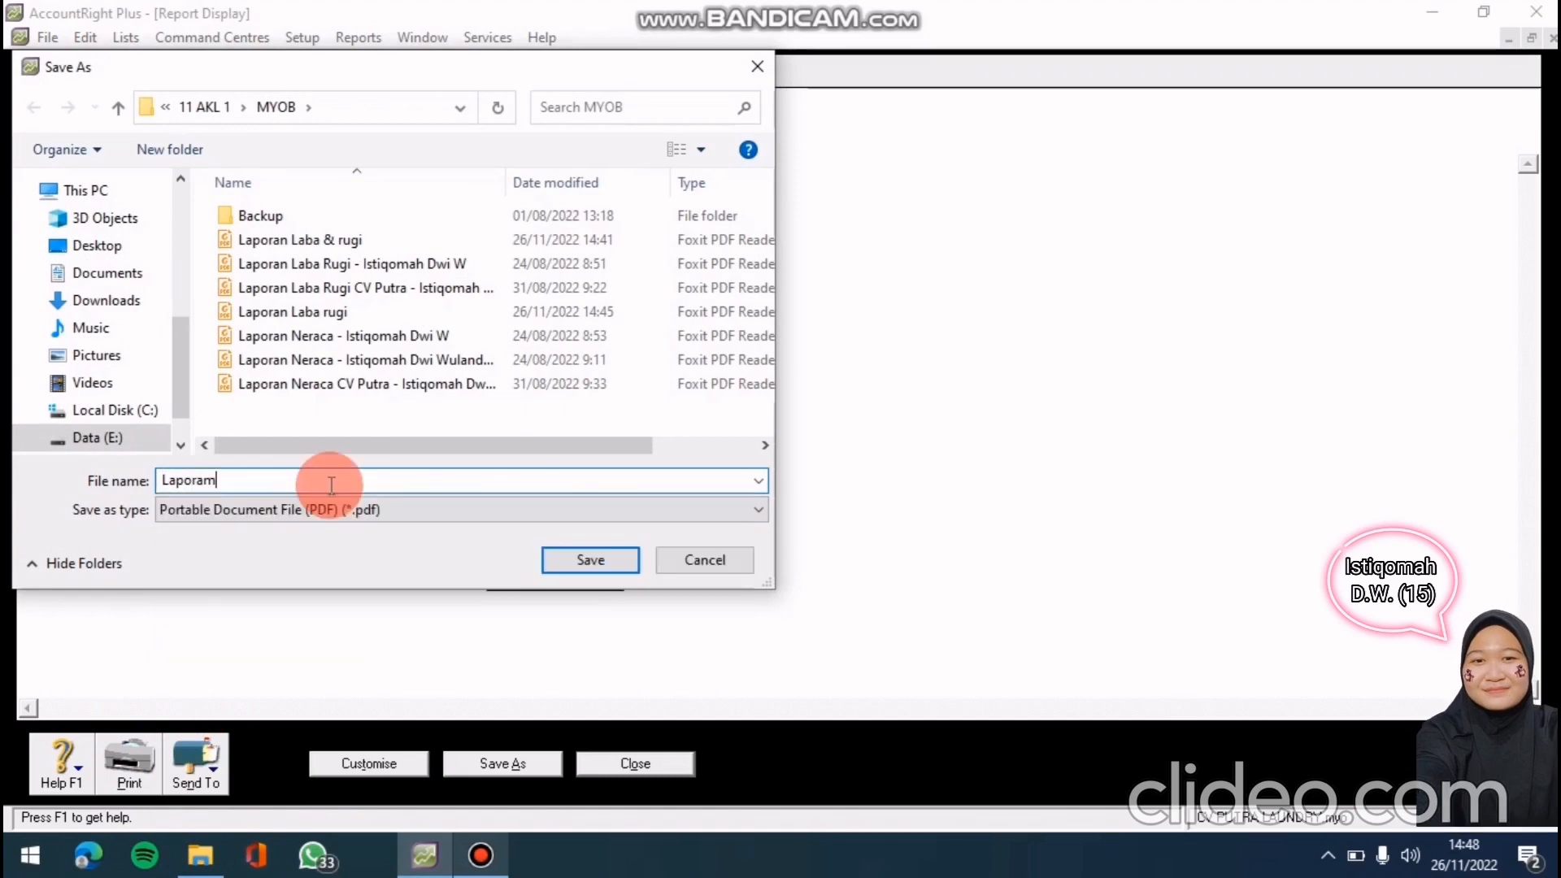
left_click(330, 485)
type("n")
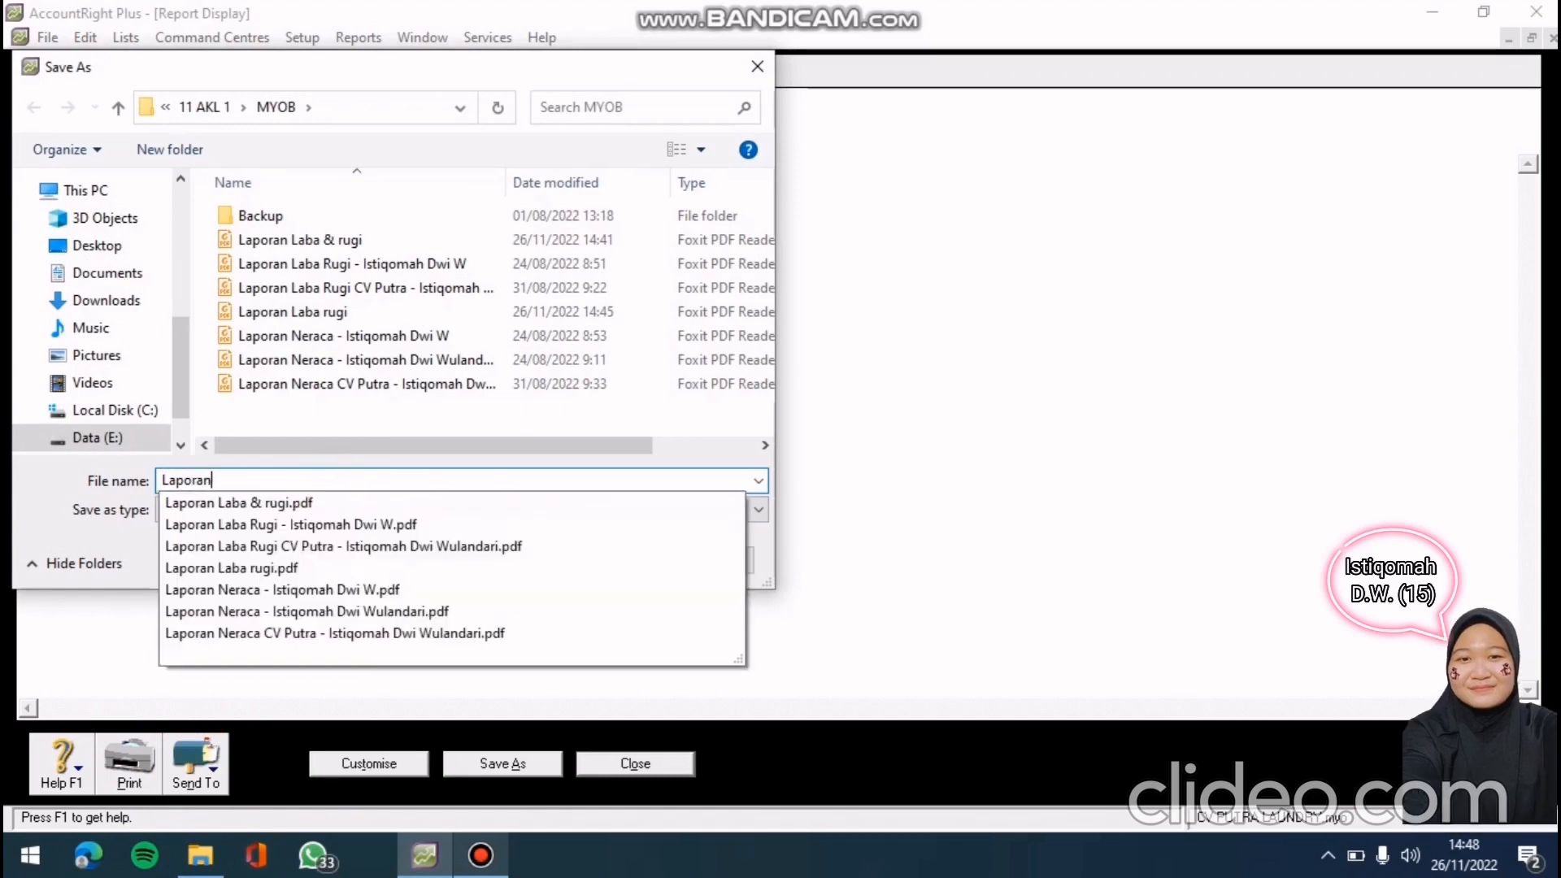
left_click(314, 488)
type("Neraca")
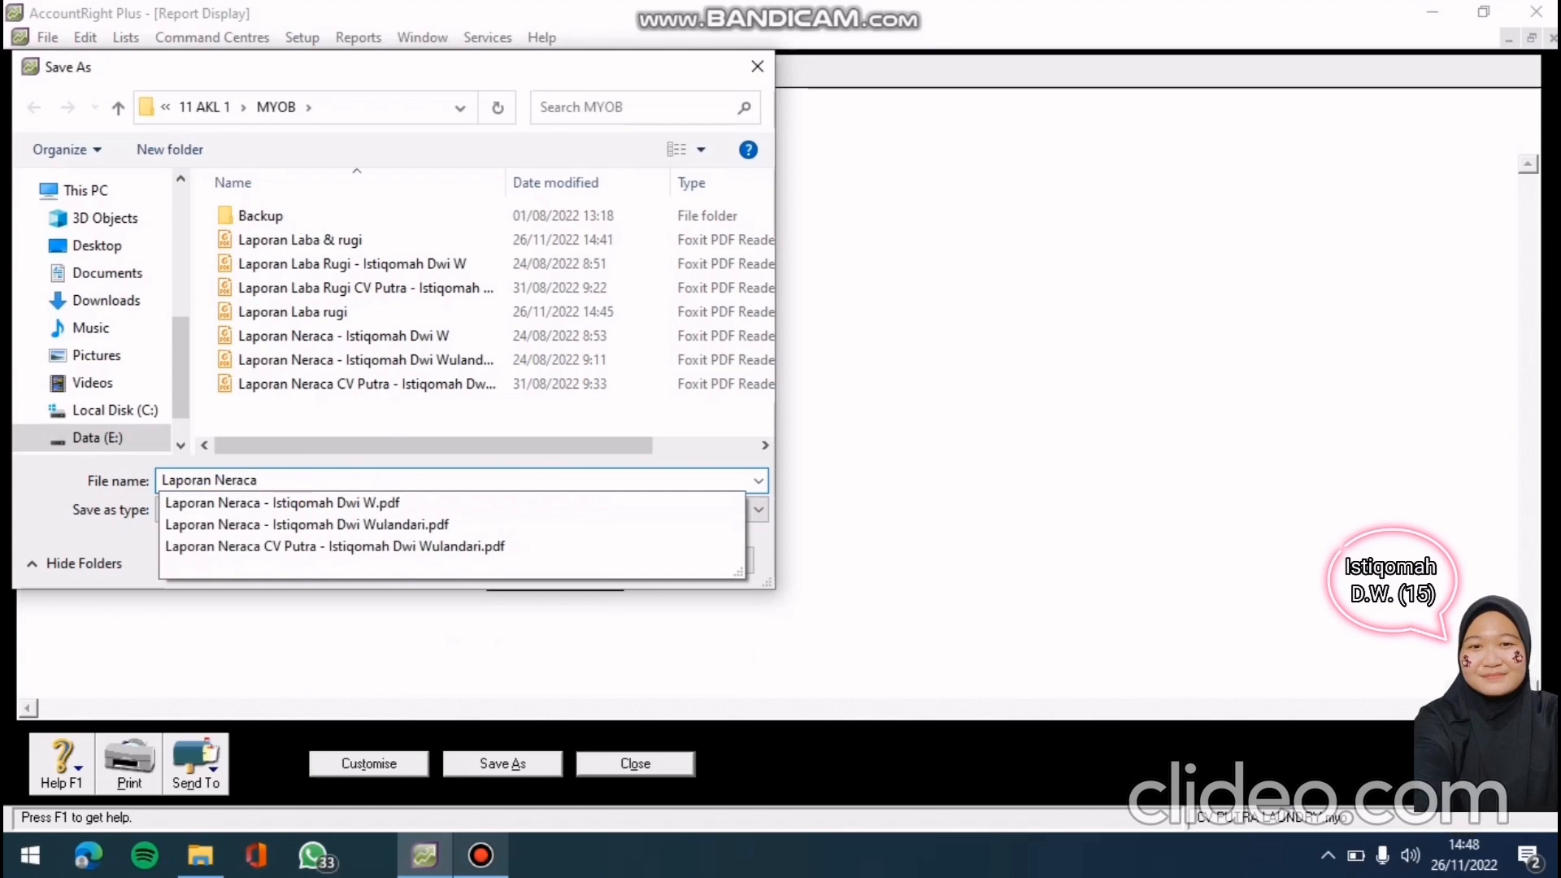
left_click(403, 438)
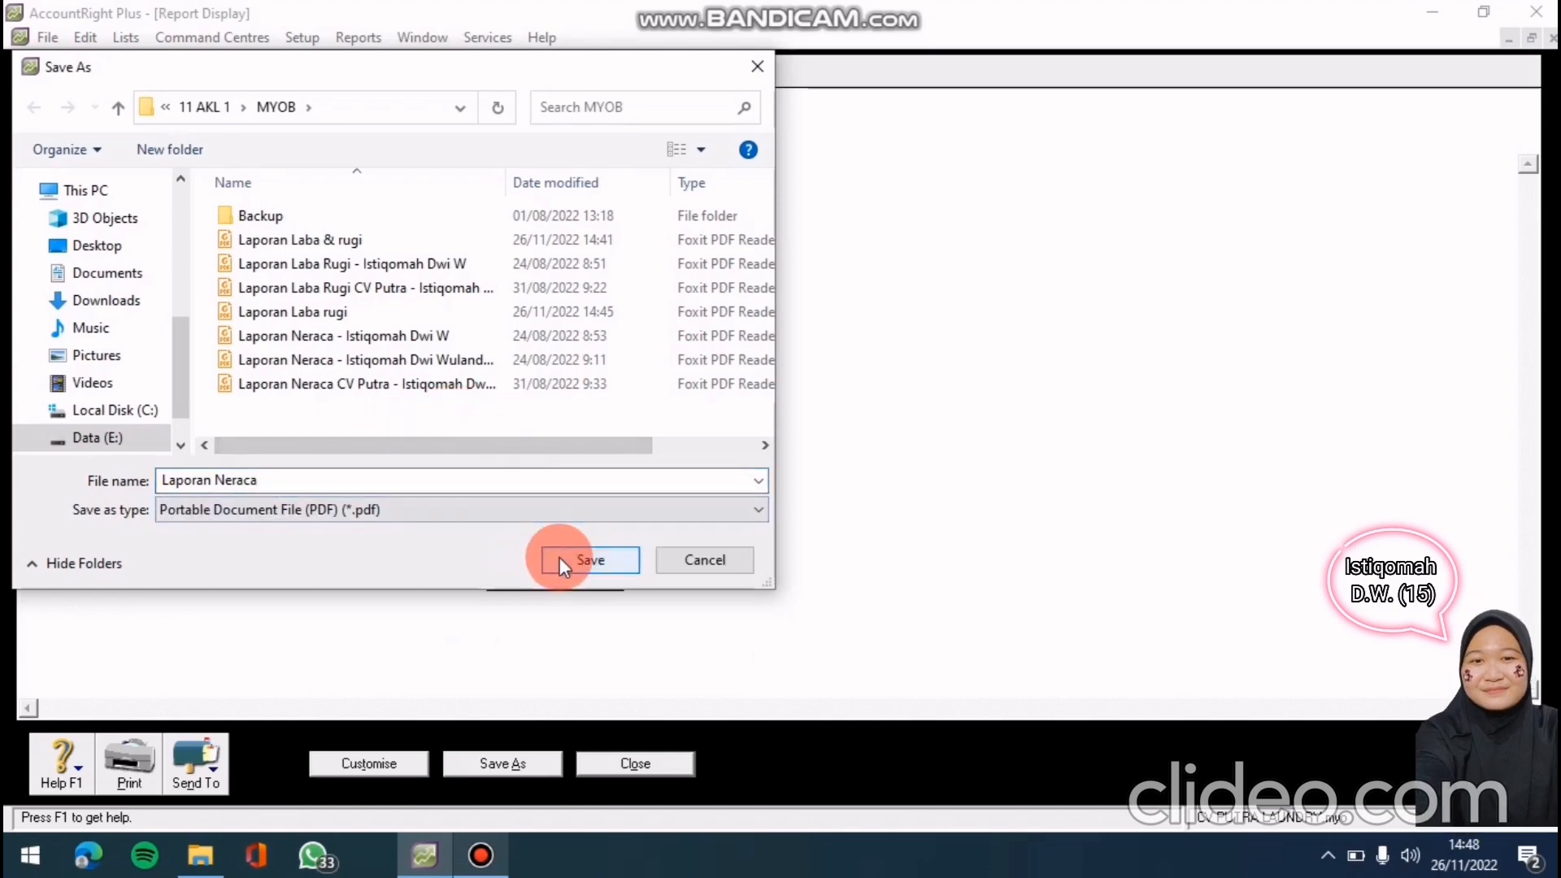
left_click(560, 557)
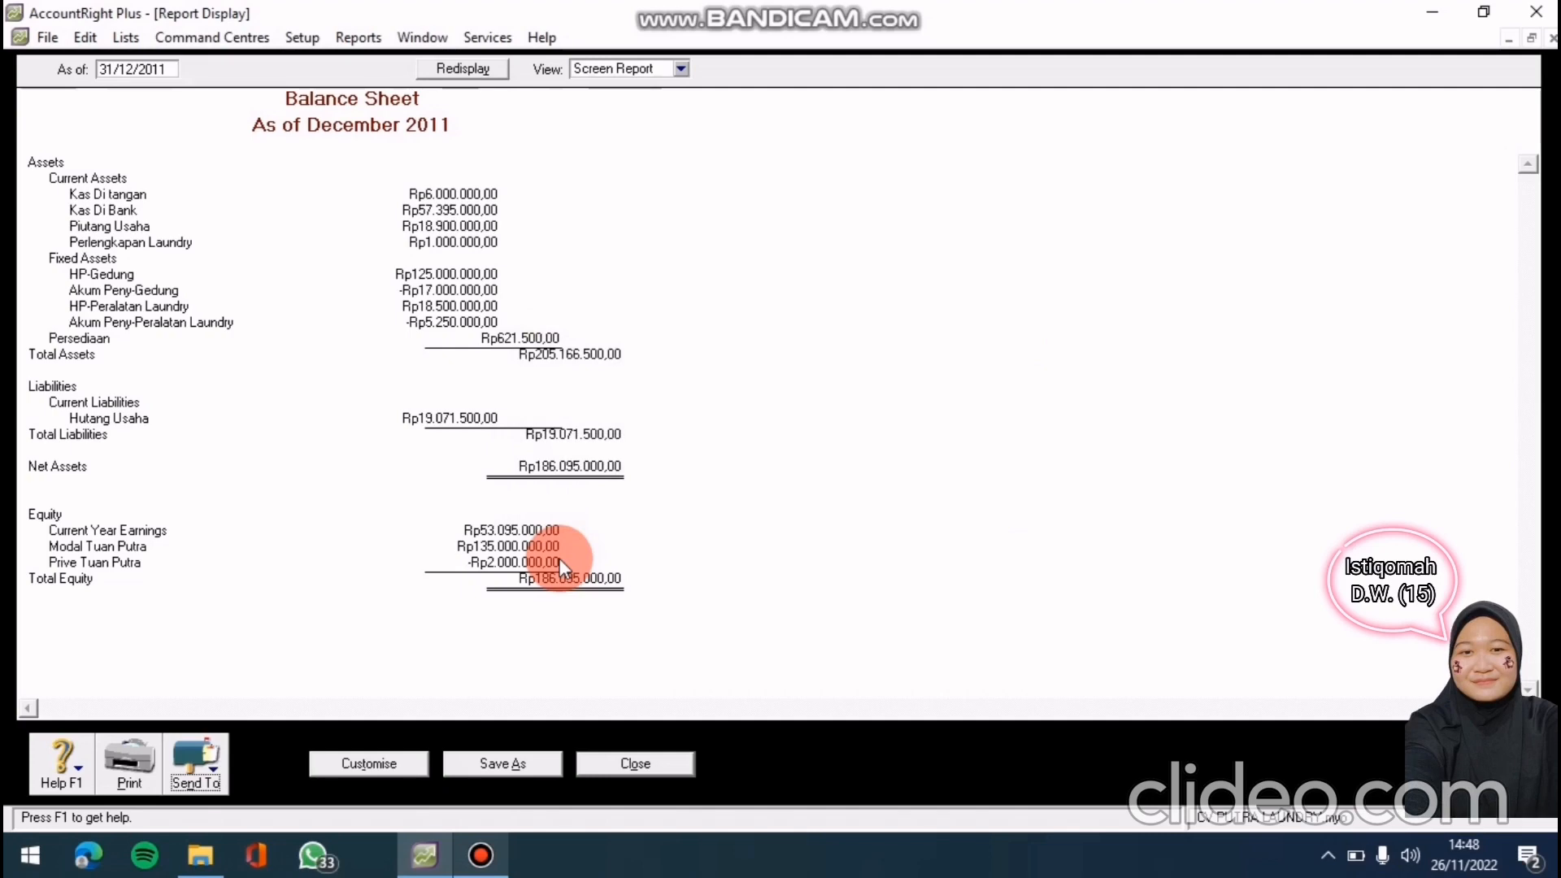
left_click(632, 767)
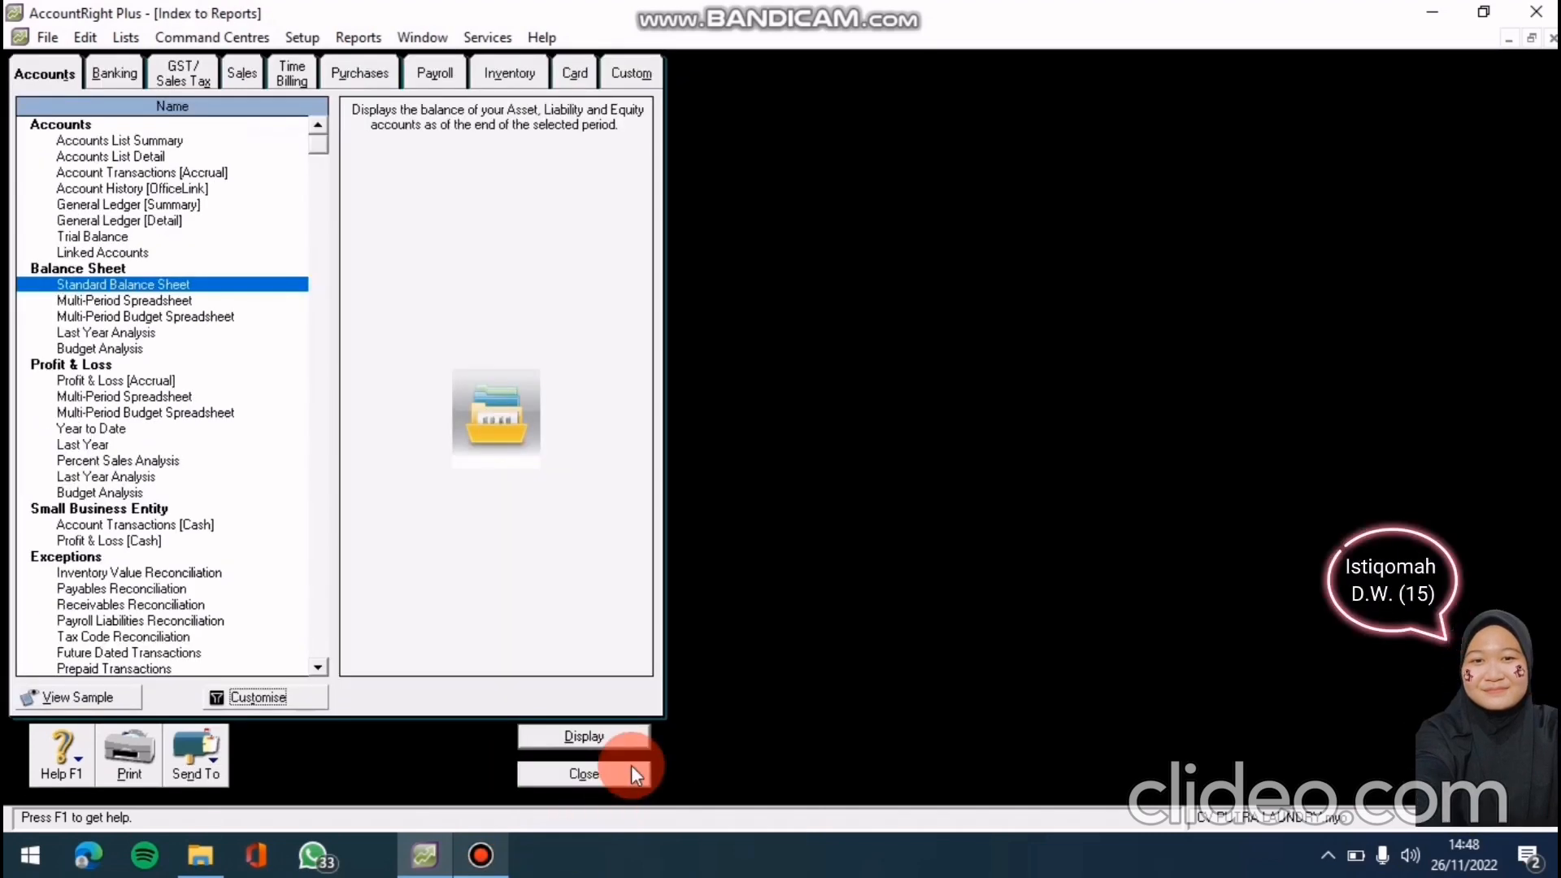